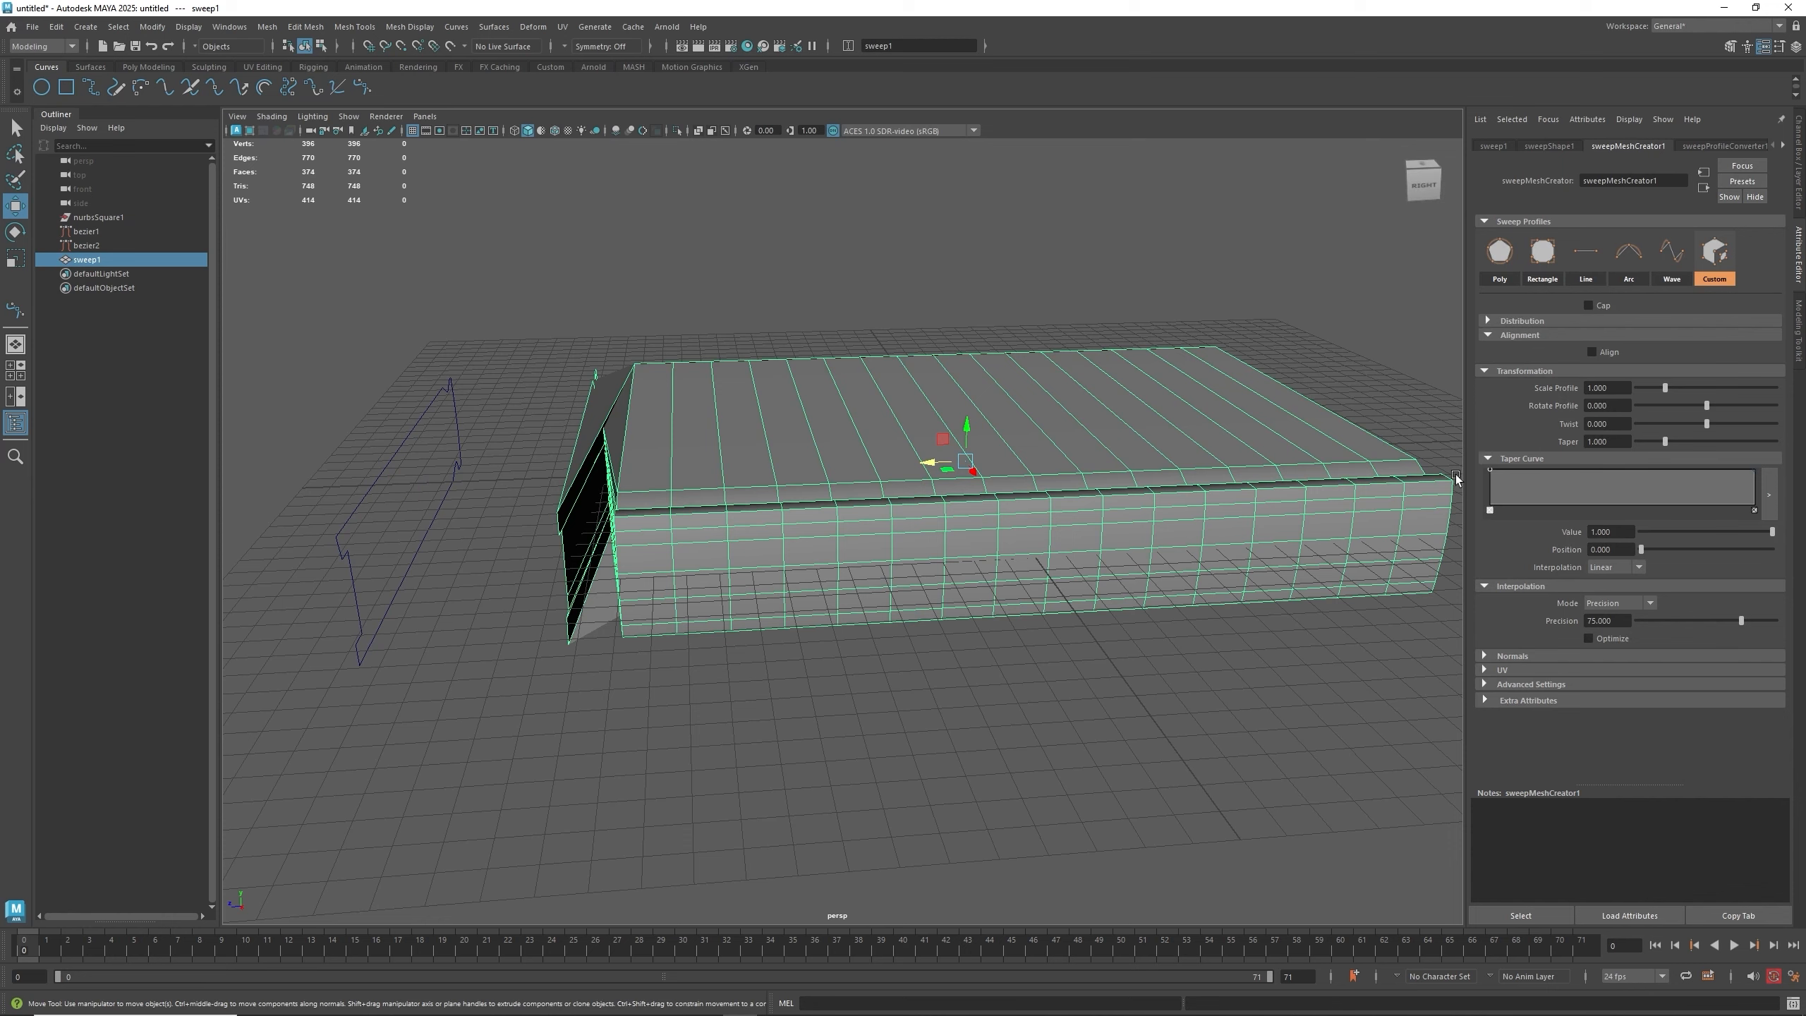
- Lower the sweep's interpolation precision to about 47
alt+drag(979, 489, 987, 502)
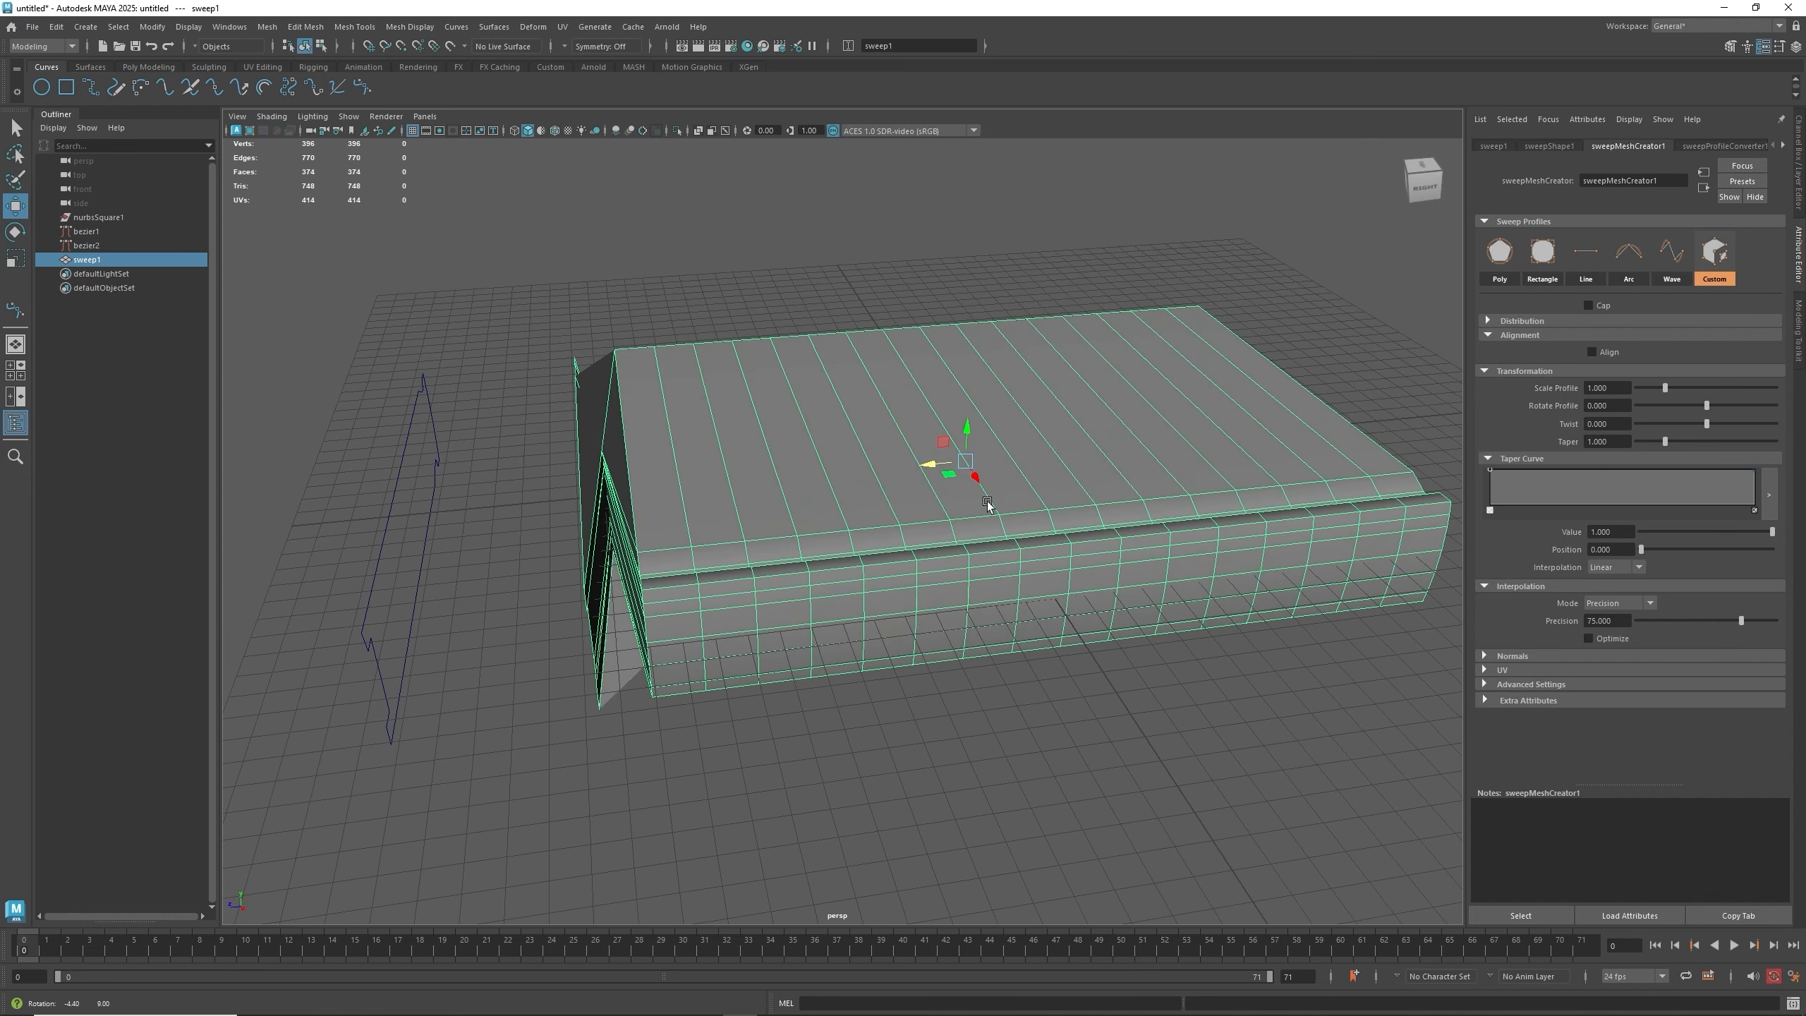
alt+middle_drag(1072, 557, 955, 564)
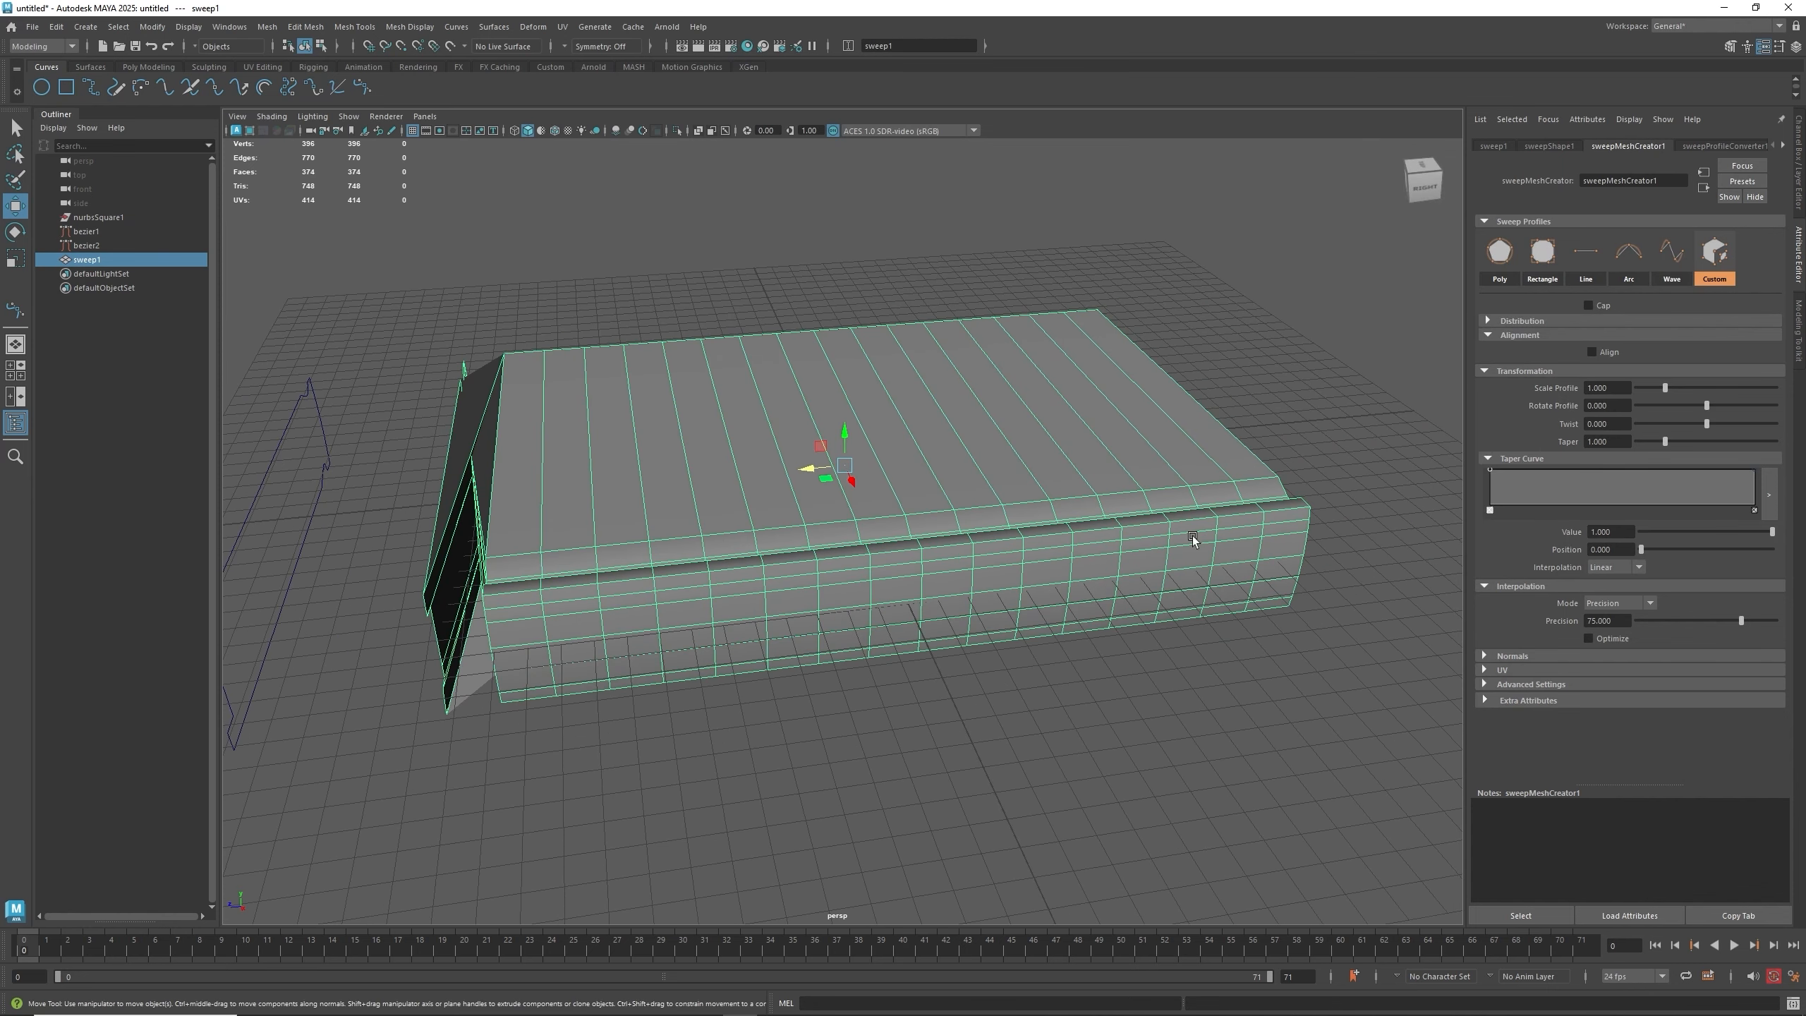
click(1629, 602)
drag(1733, 621, 1702, 627)
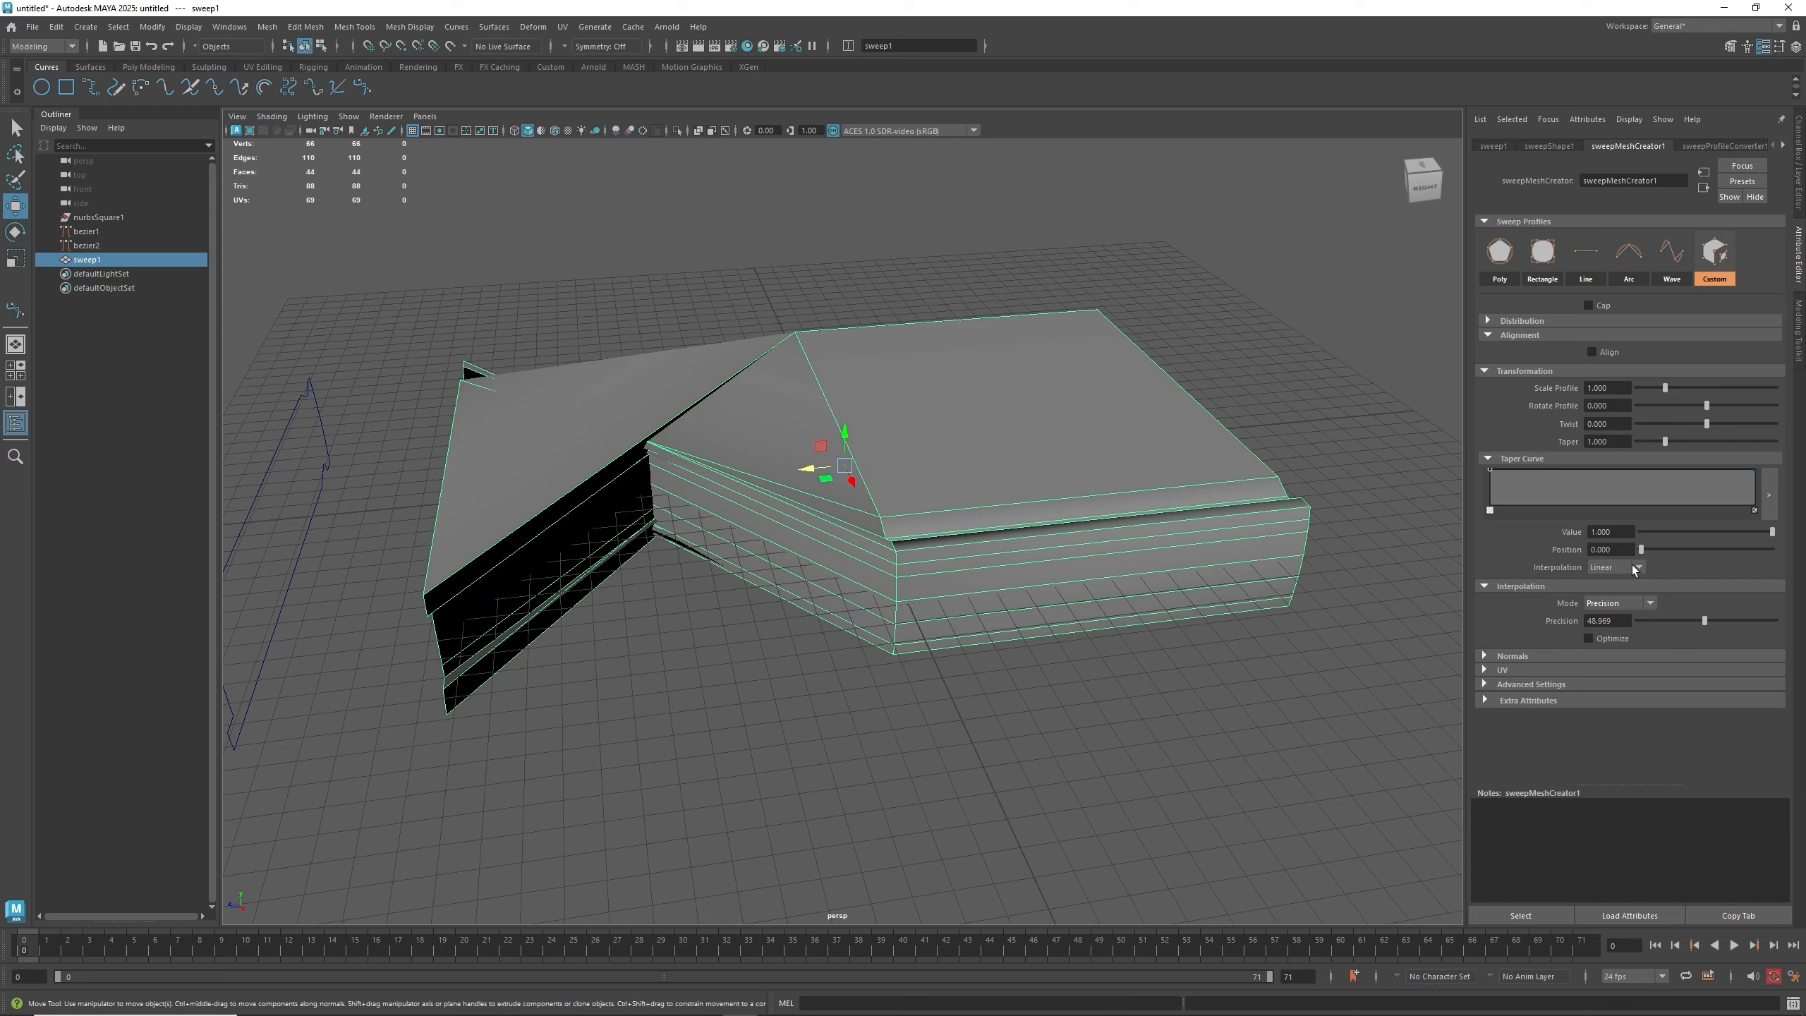
- Switch the sweep's interpolation mode to Start to End and set Steps to 1
click(1632, 604)
click(1624, 631)
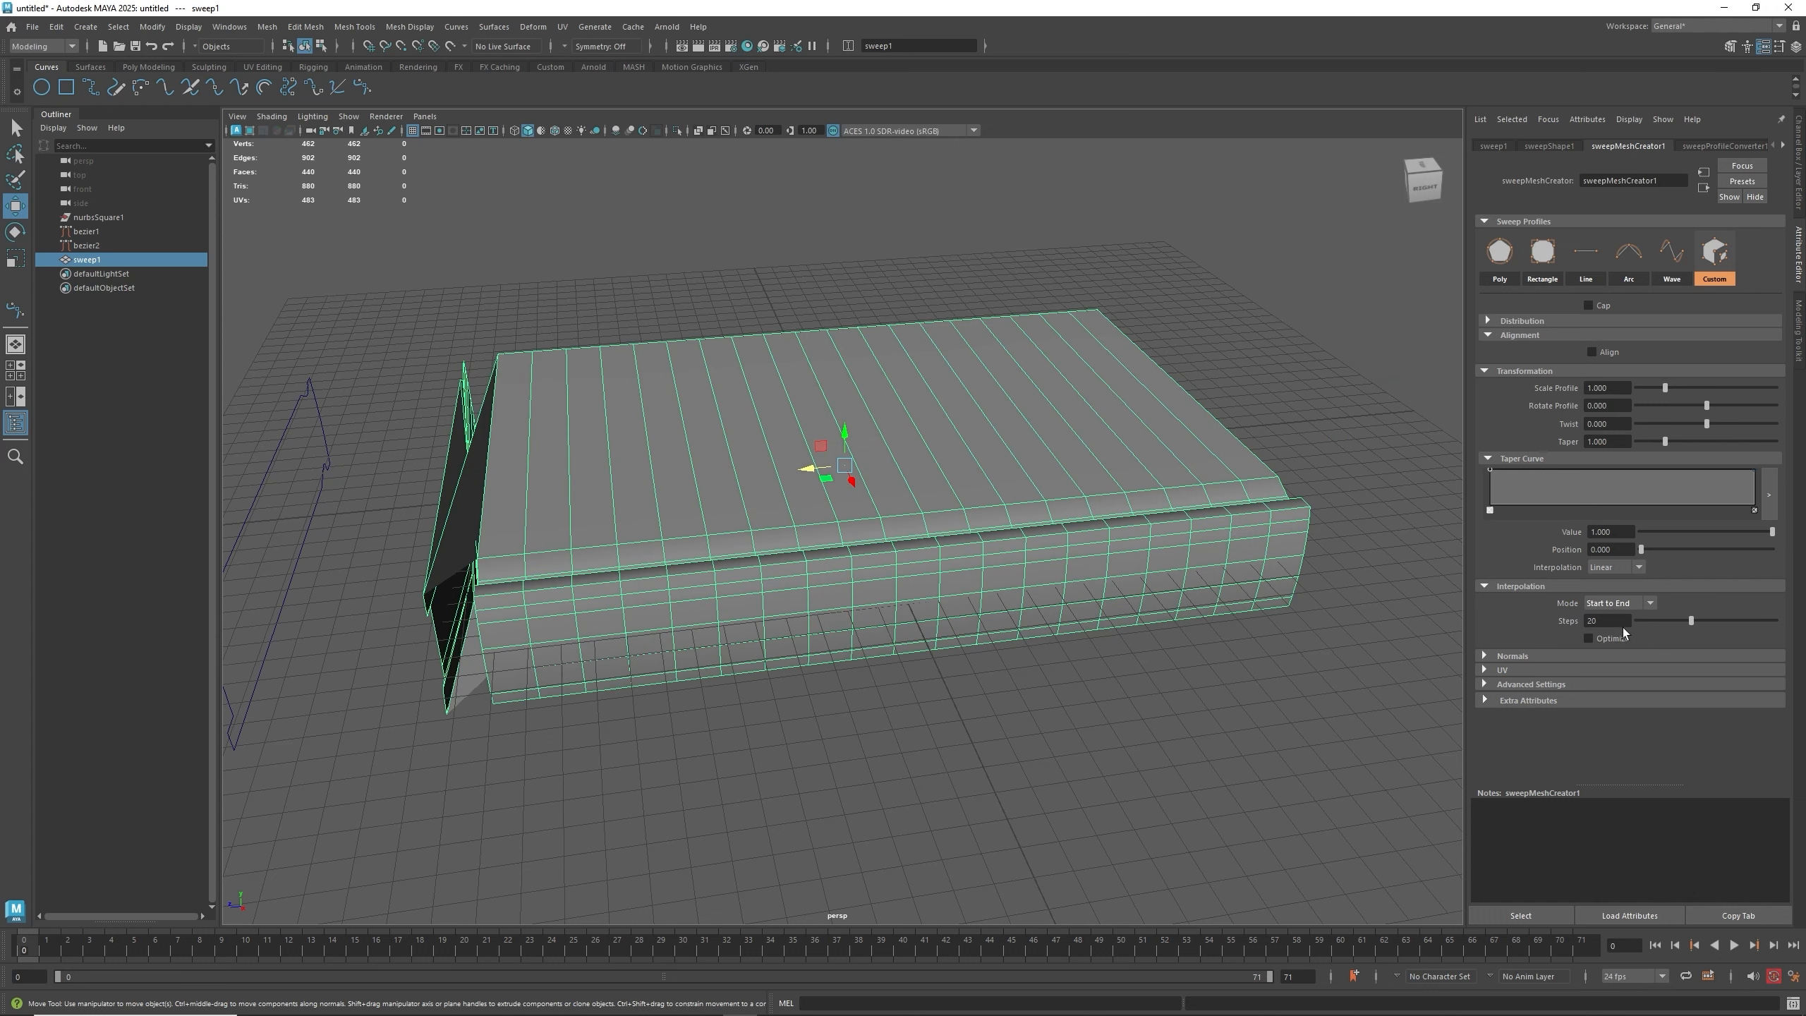
drag(1690, 621, 1631, 624)
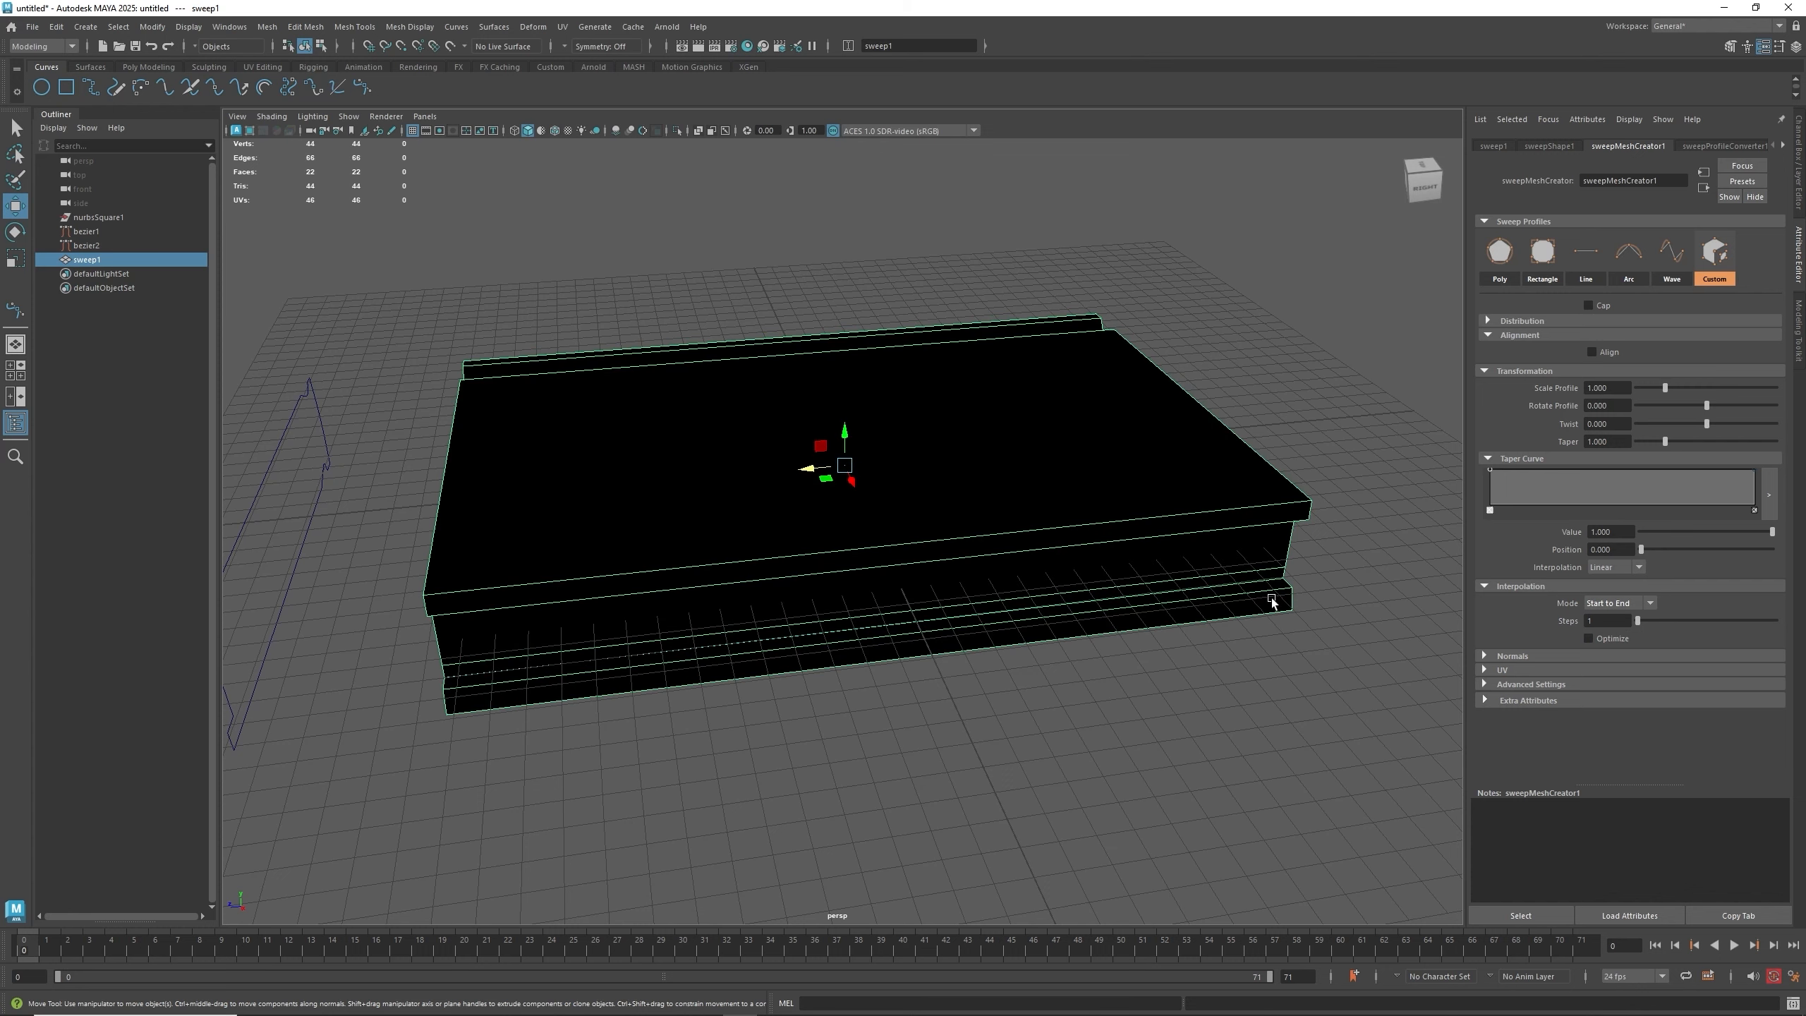
- Reverse the normals of the sweep mesh
alt+drag(924, 569, 1123, 576)
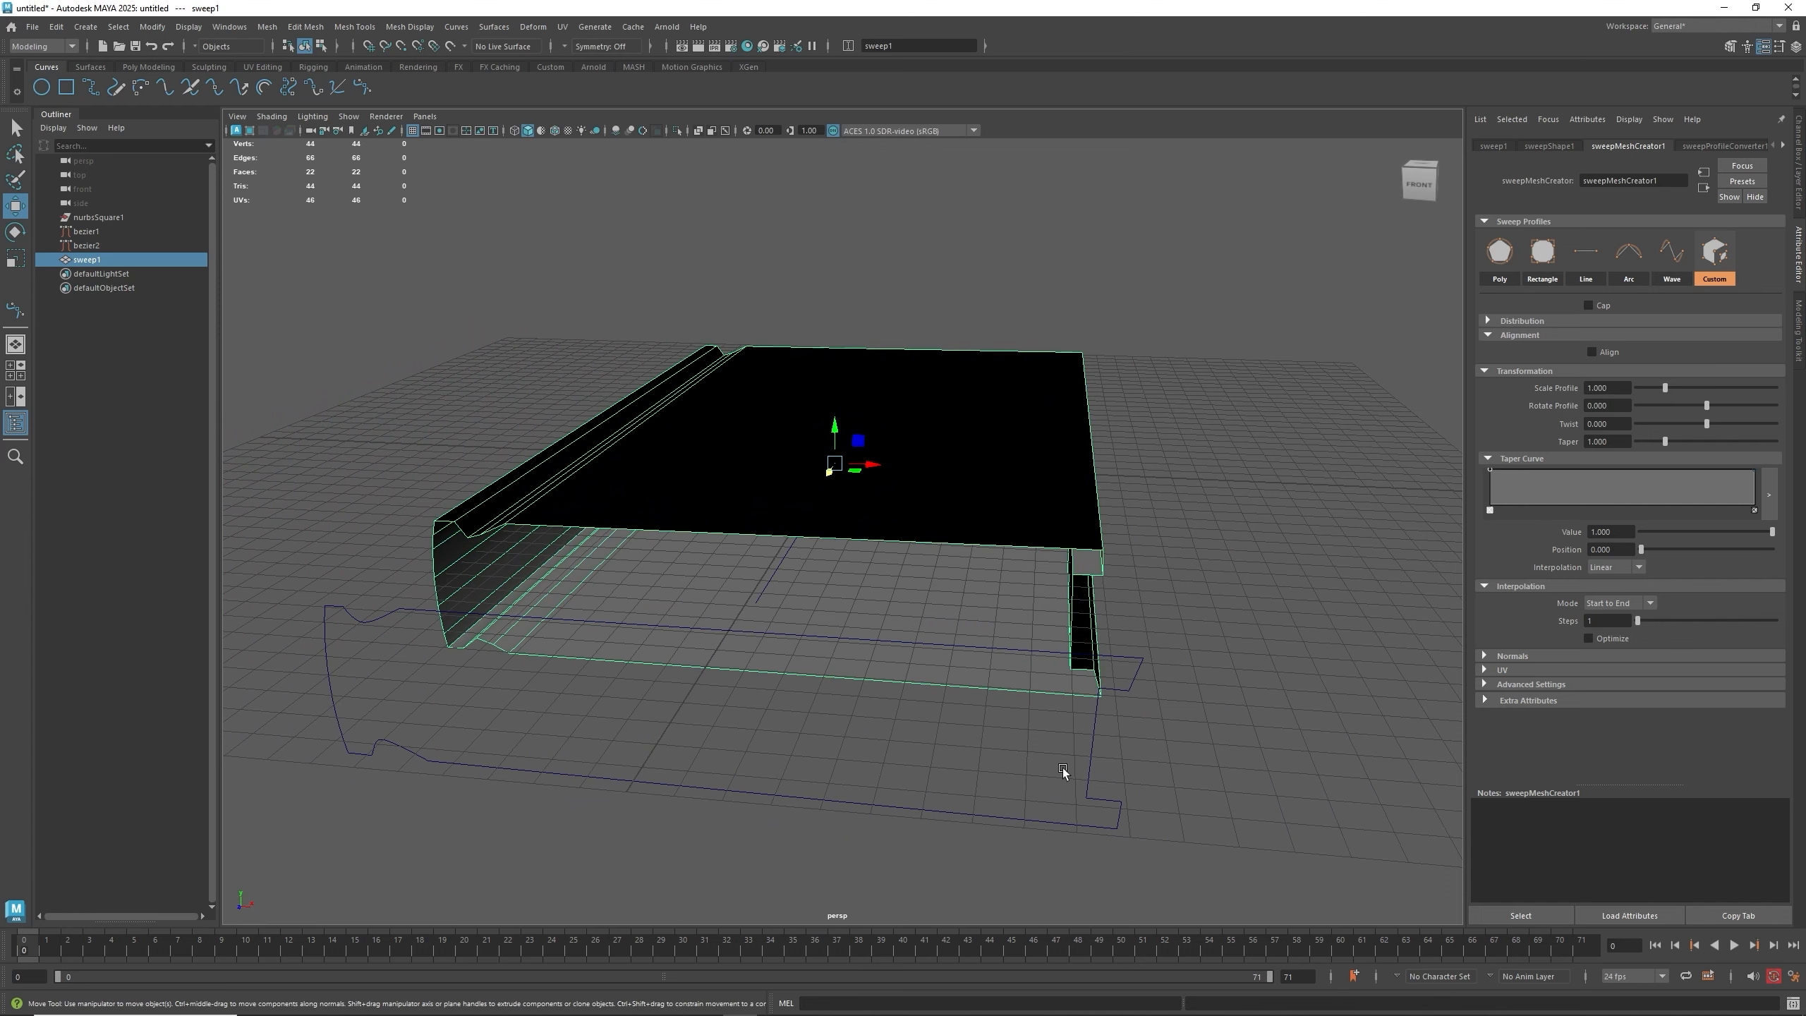
alt+drag(1056, 778, 920, 683)
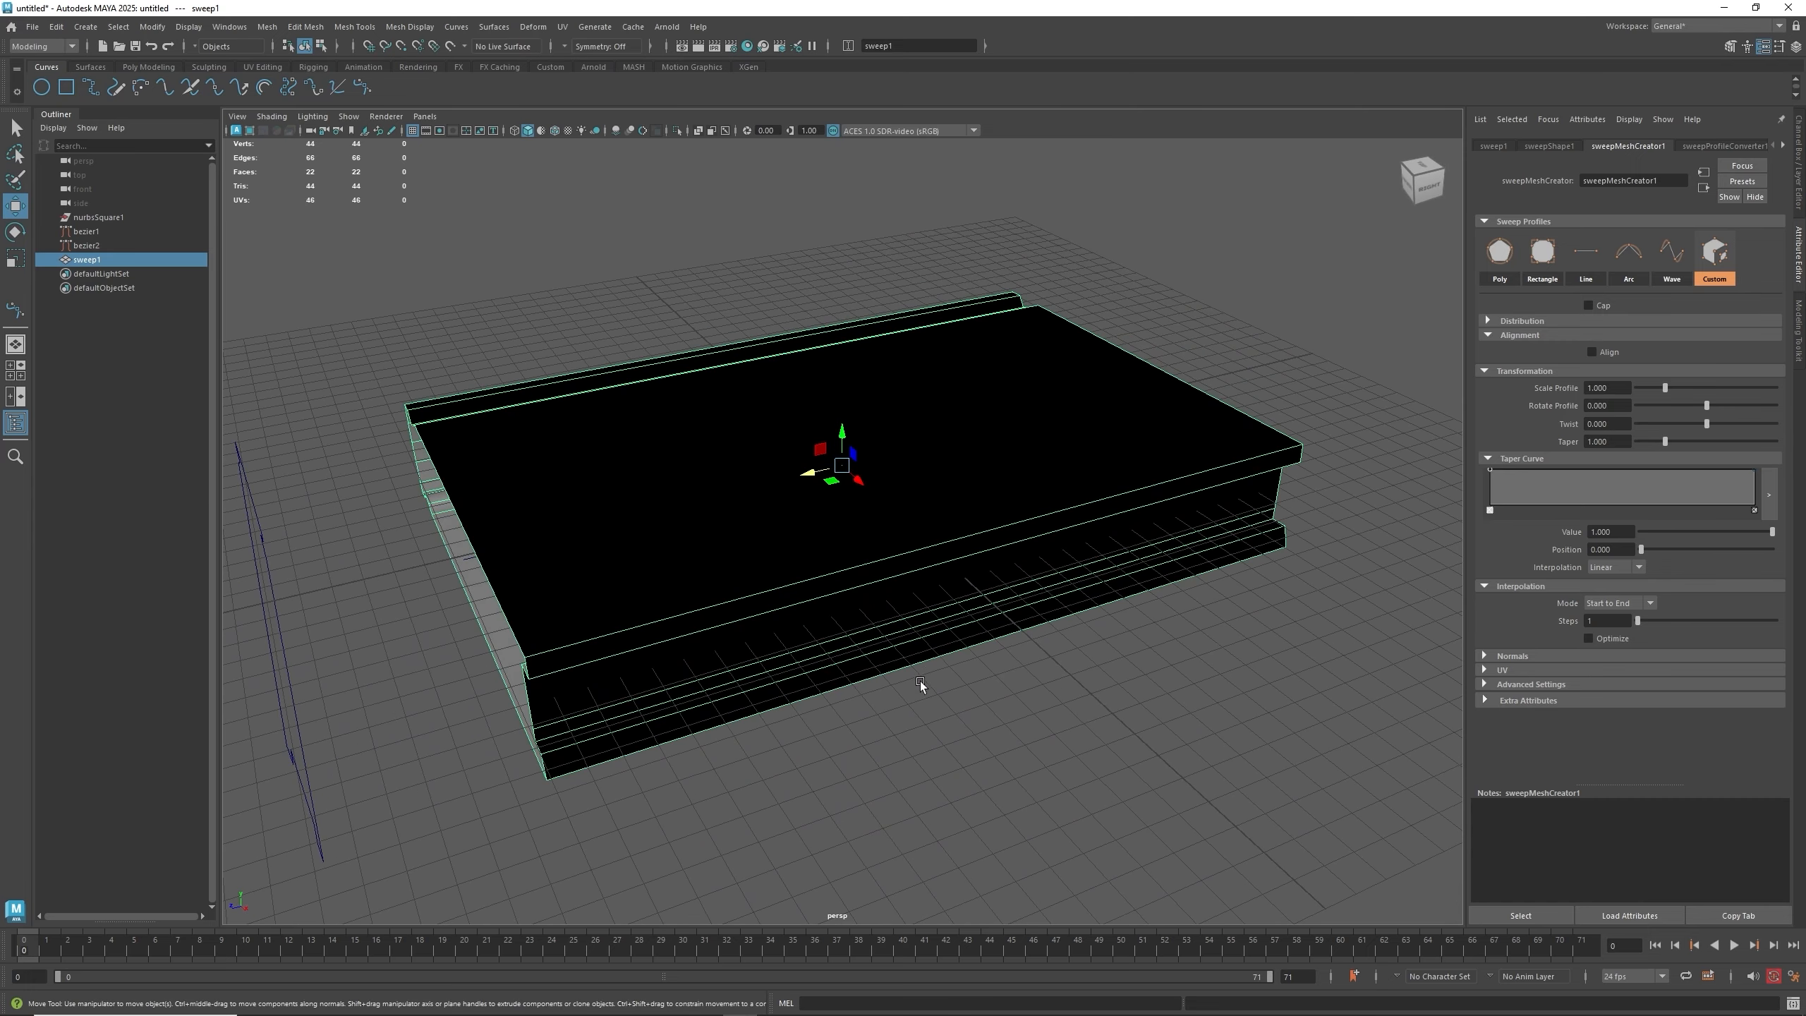
right_click(912, 496)
right_click(896, 541)
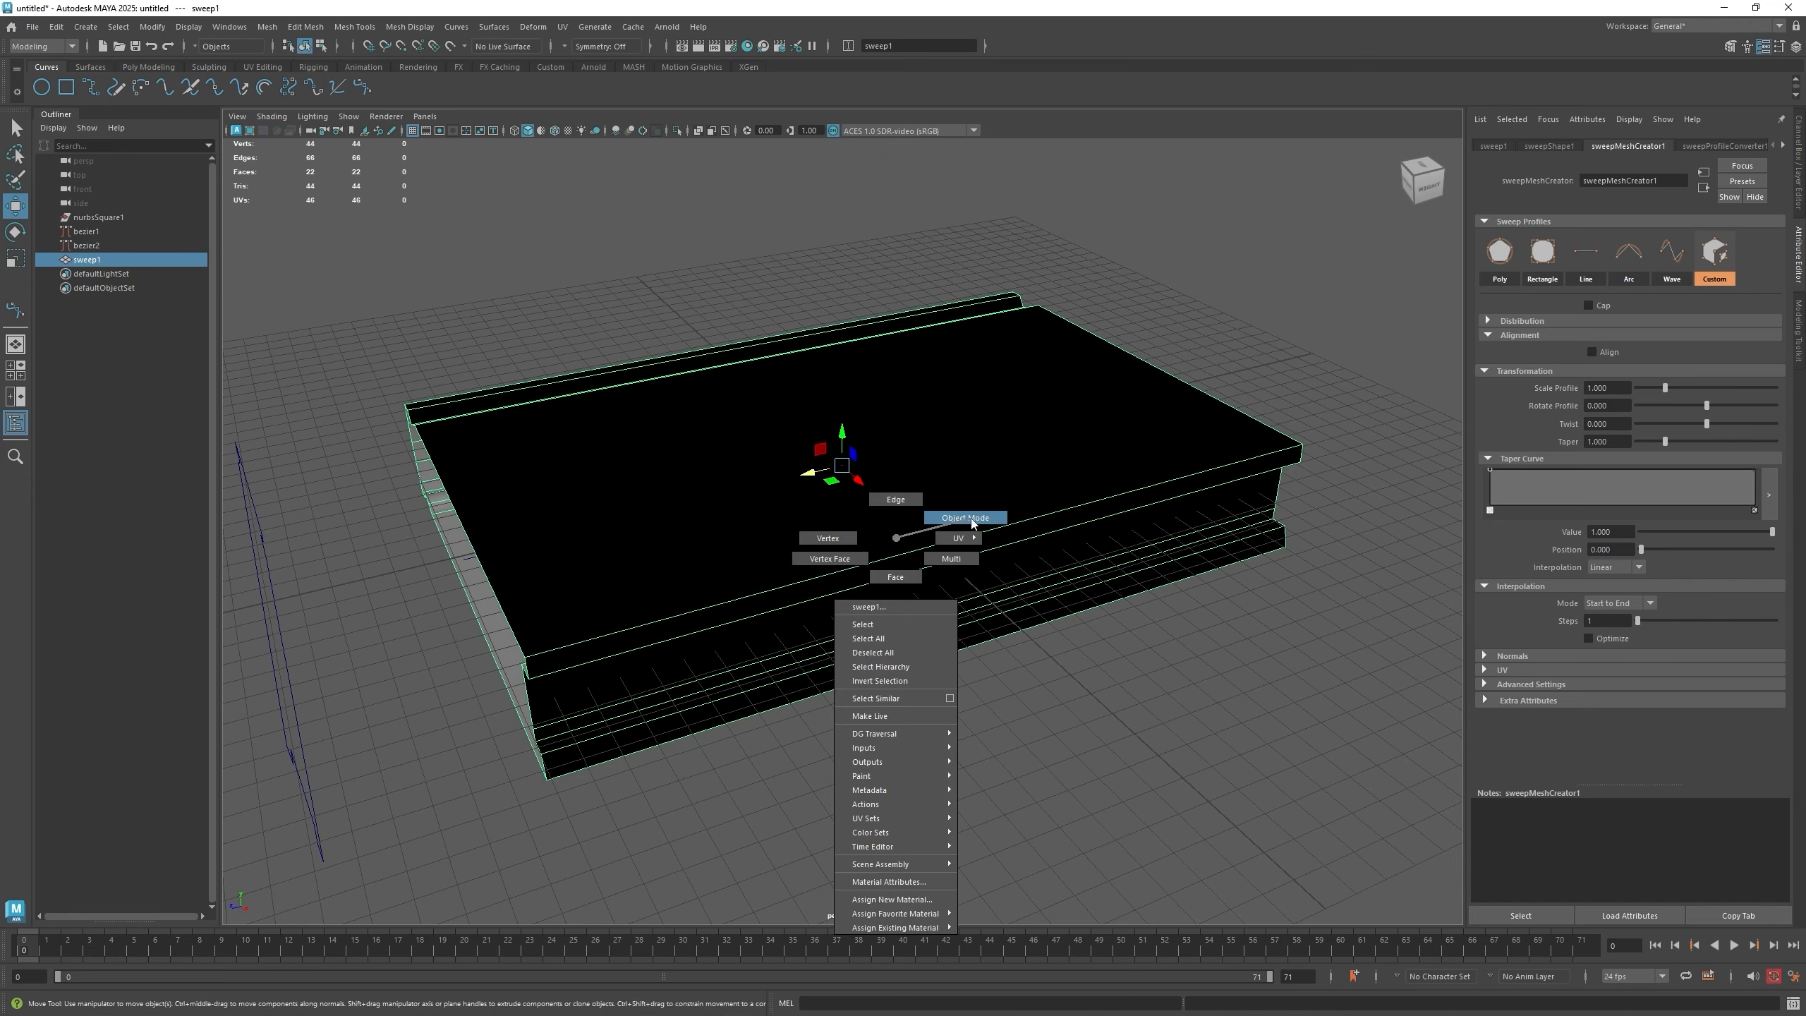
click(1130, 647)
click(1062, 469)
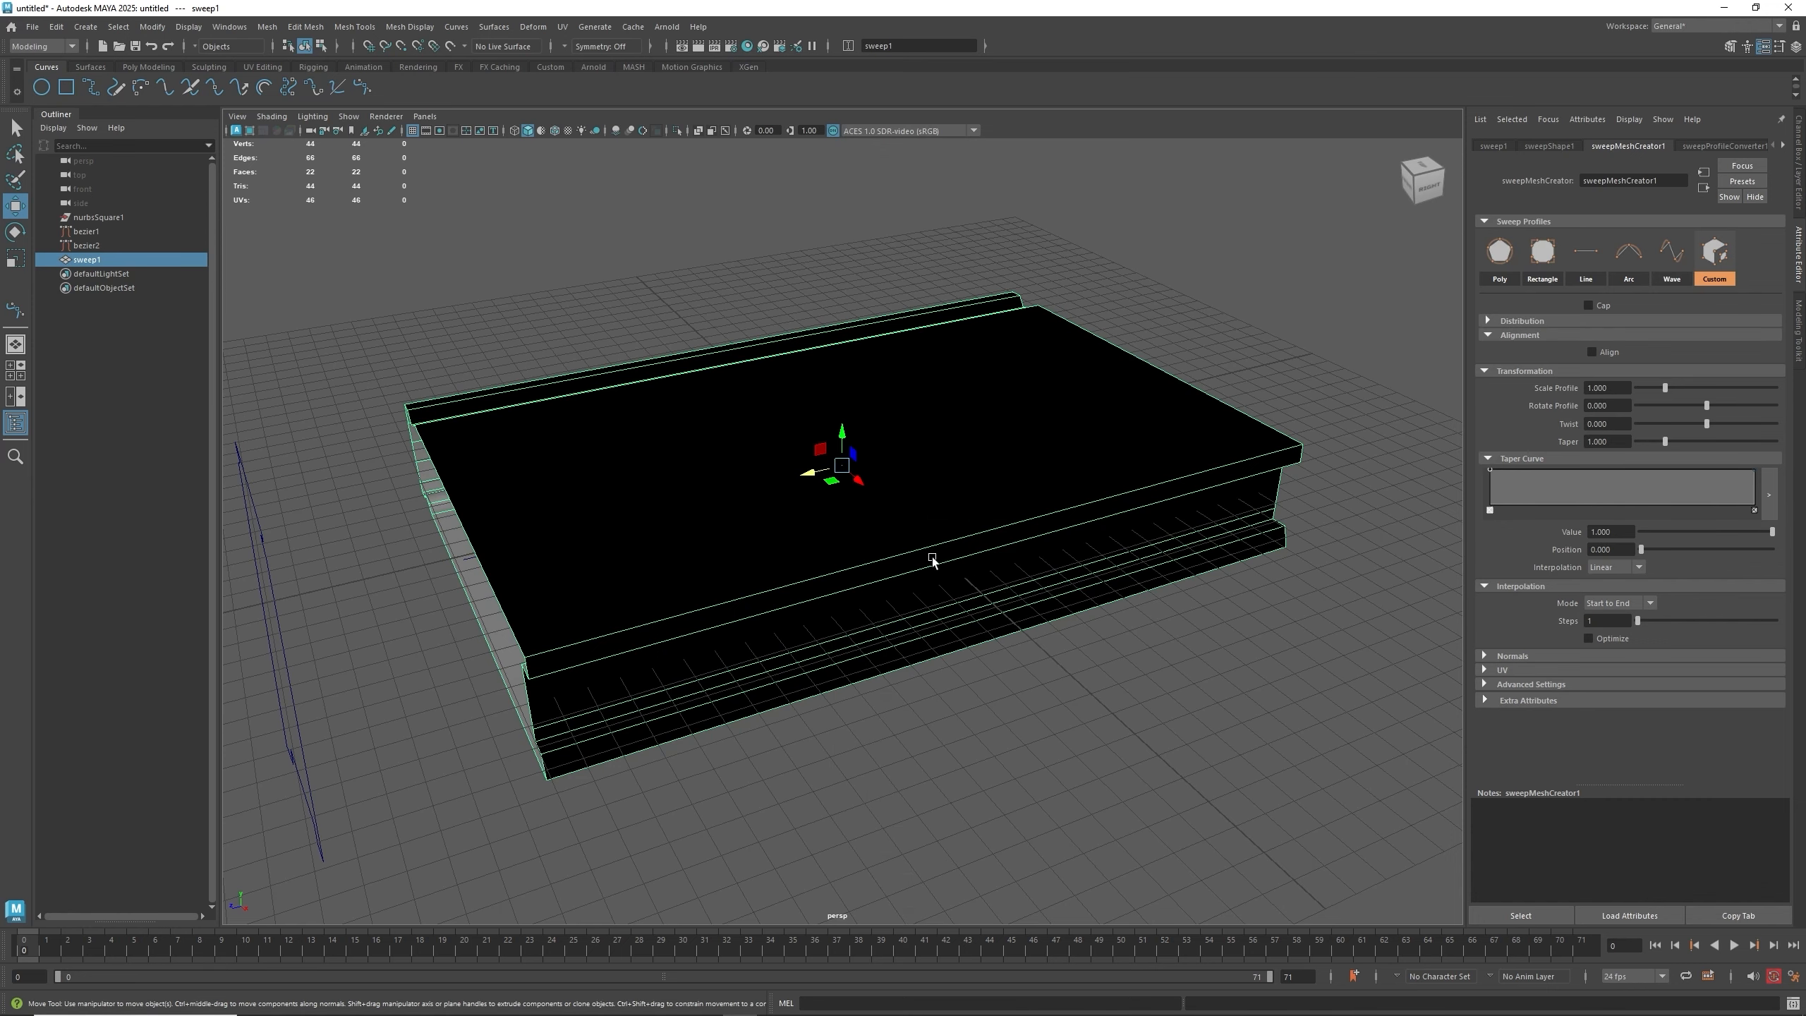
alt+drag(932, 561, 915, 568)
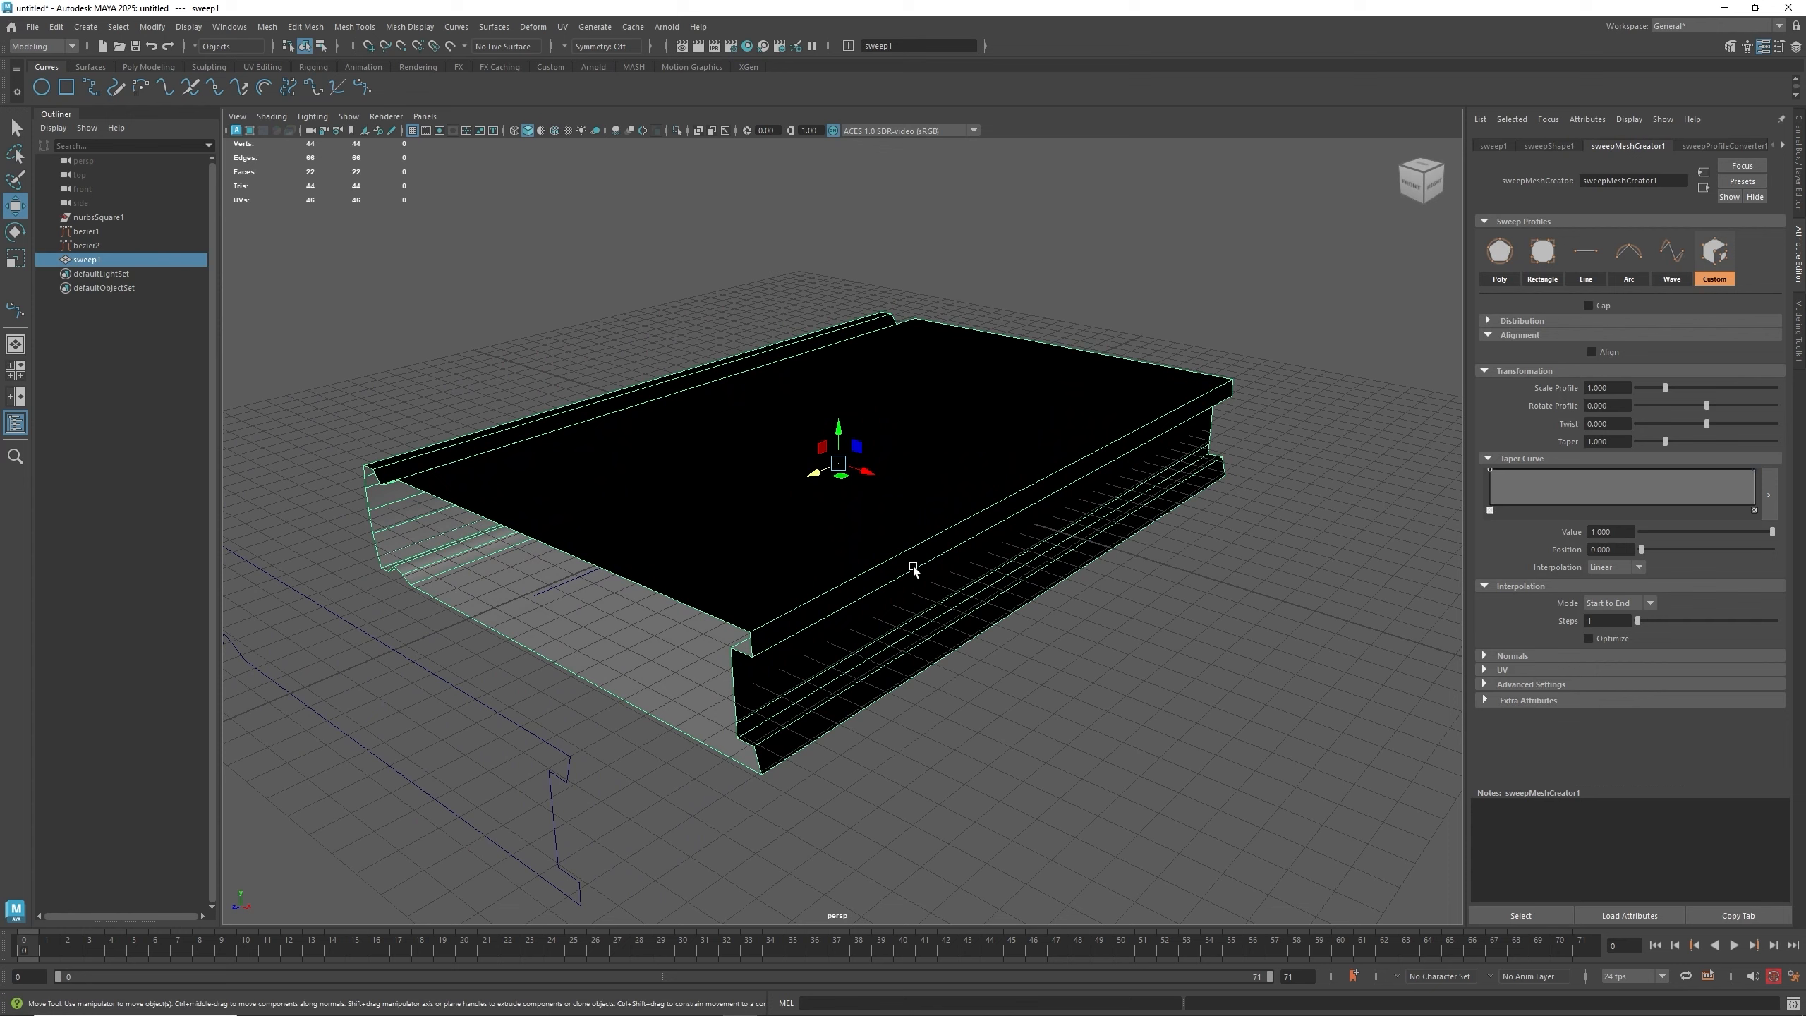
click(420, 29)
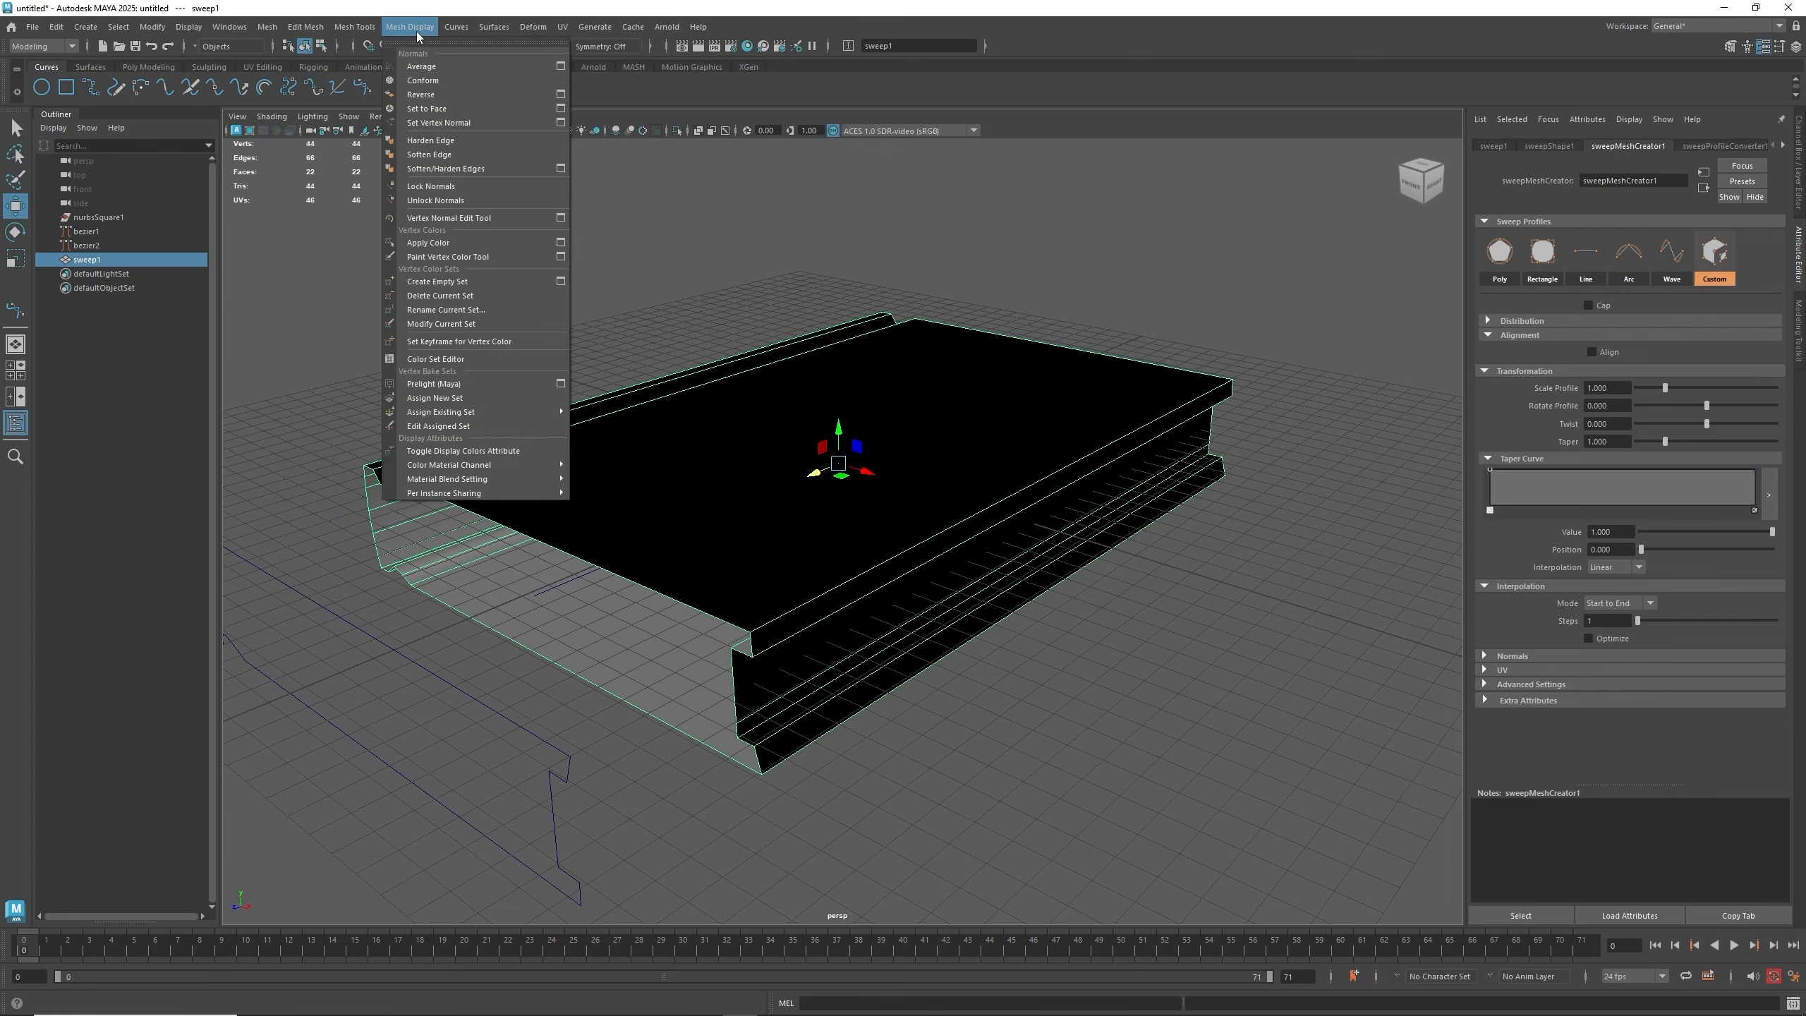
click(420, 95)
click(1246, 633)
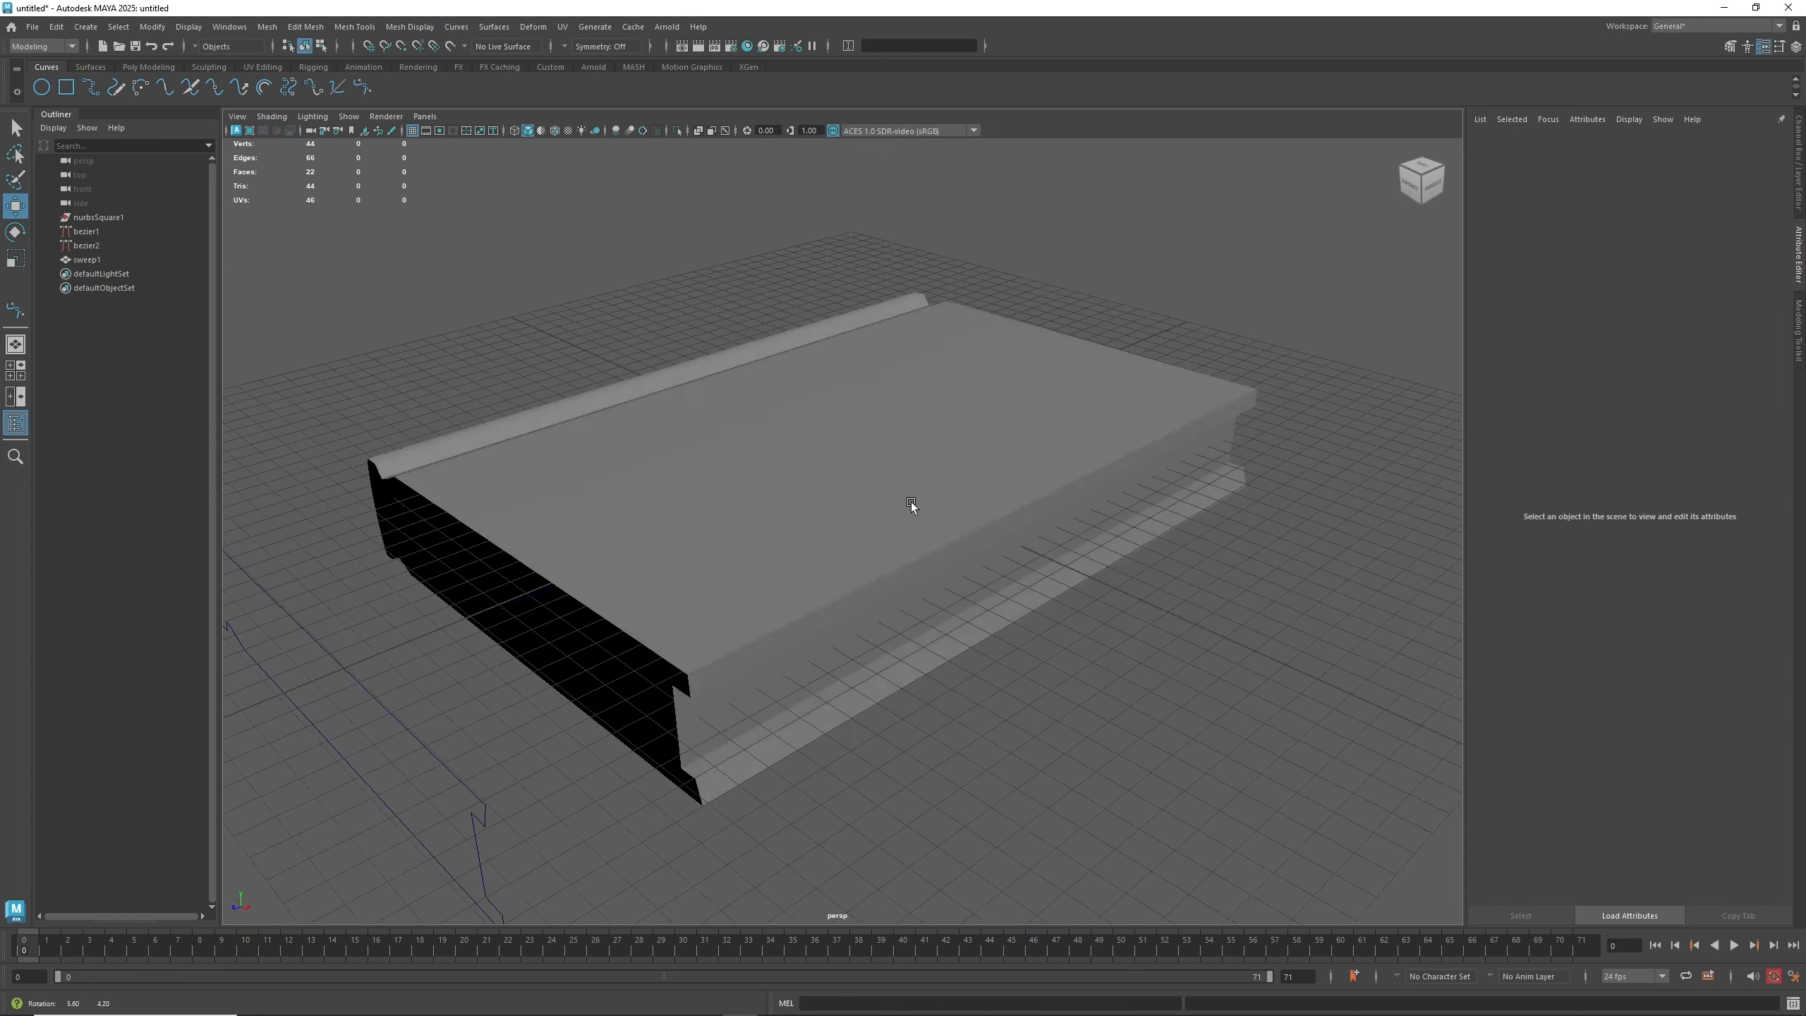
- Select the sweep mesh and insert an edge loop near one end with the Multi-Cut tool
mouse_move(912, 502)
alt+mouse_down()
mouse_move(830, 510)
mouse_move(708, 464)
mouse_move(829, 497)
mouse_move(949, 487)
mouse_move(628, 487)
mouse_move(936, 484)
alt+mouse_up()
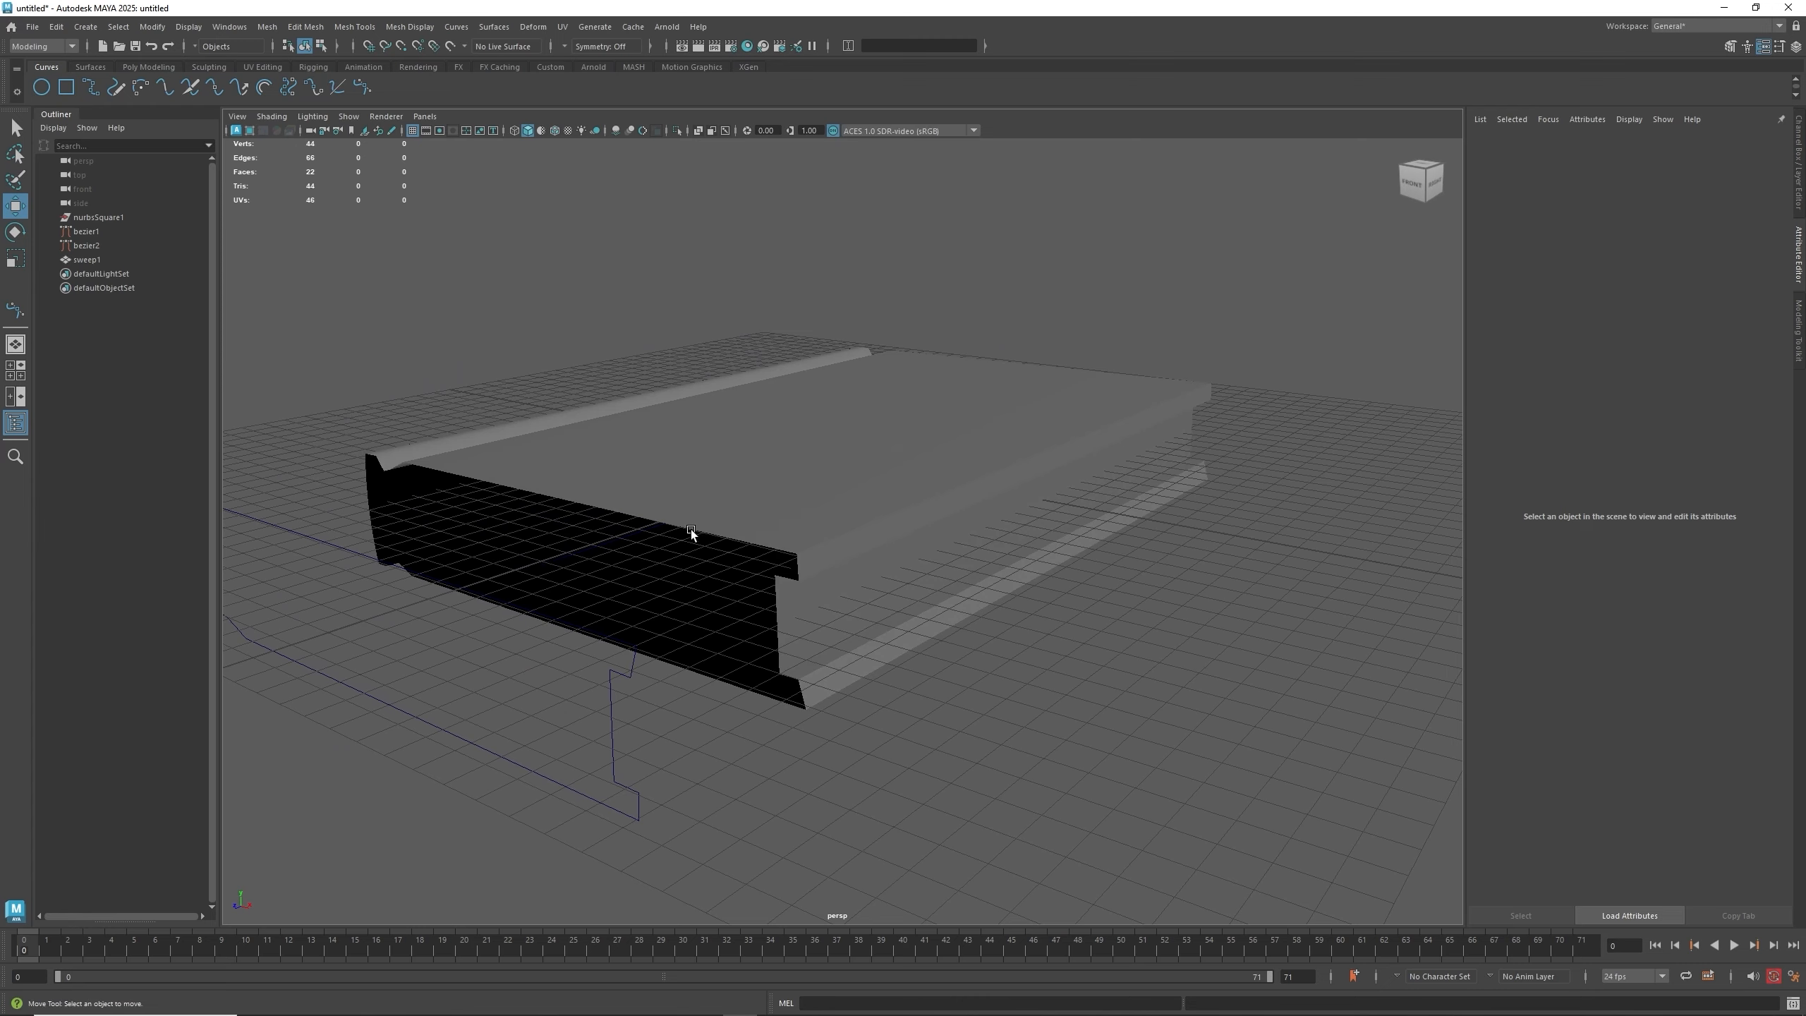
scroll(683, 532, up, 3)
alt+middle_drag(672, 534, 725, 502)
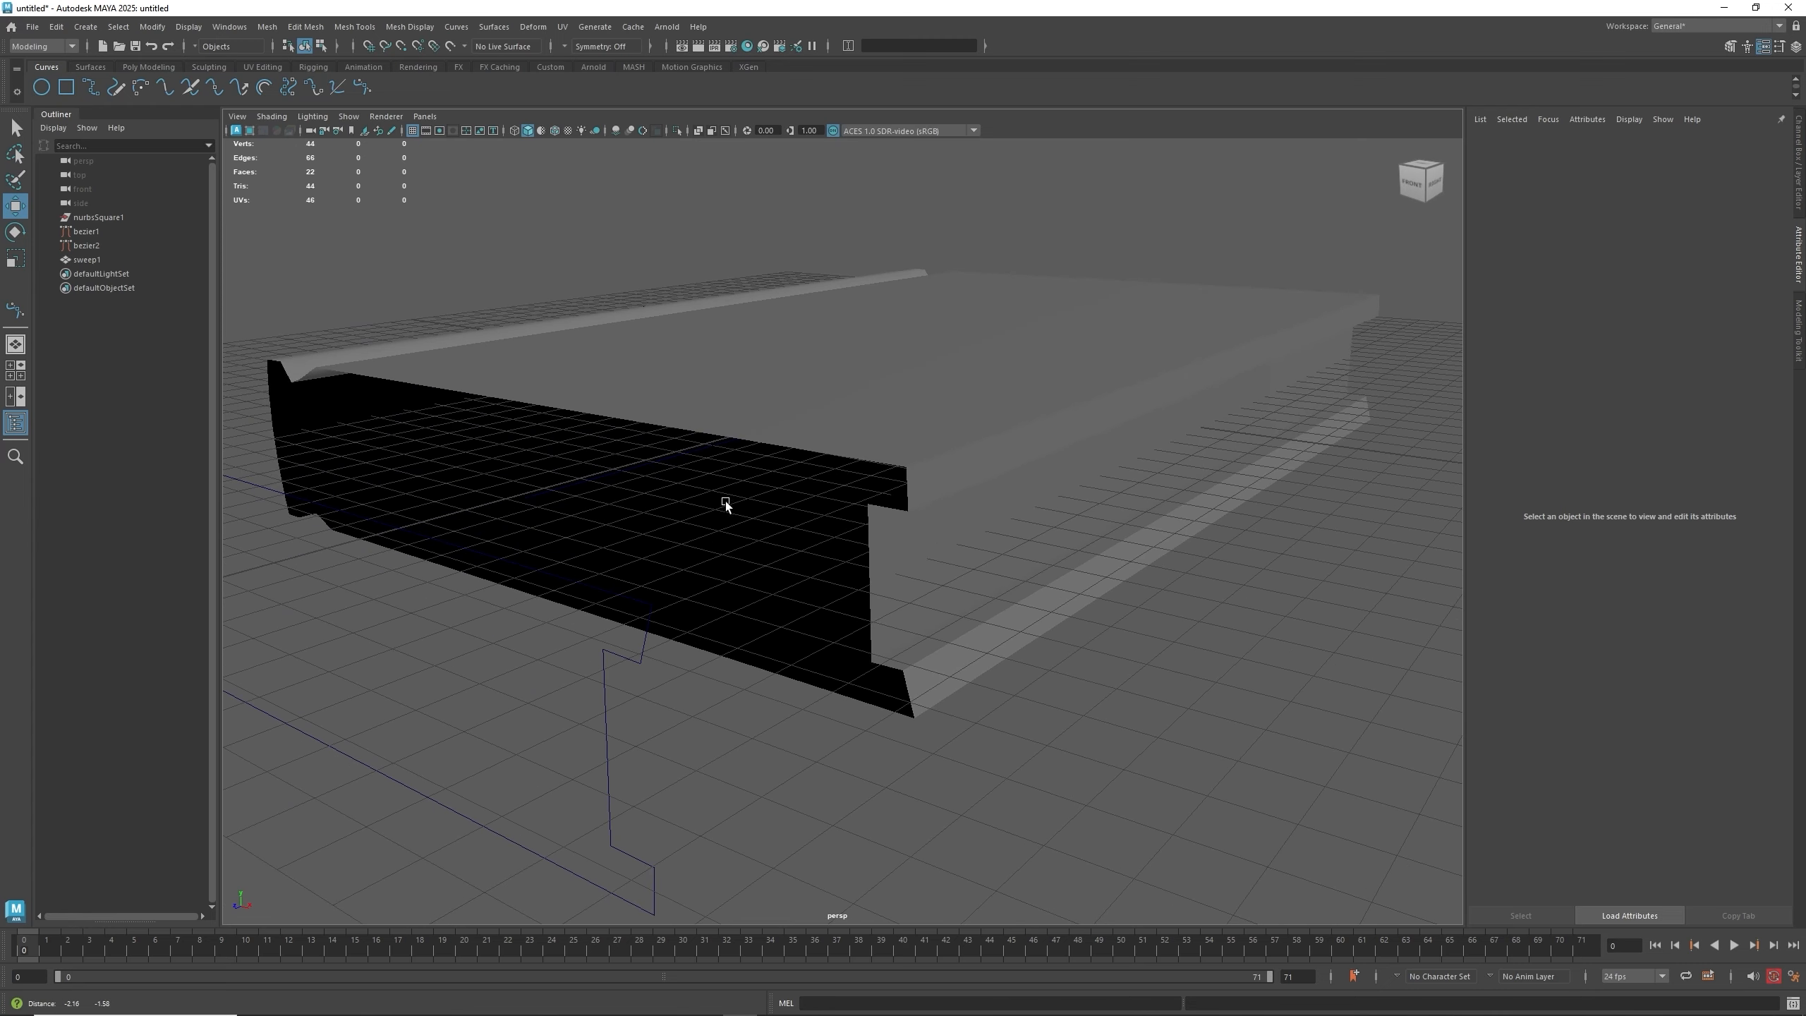
click(831, 426)
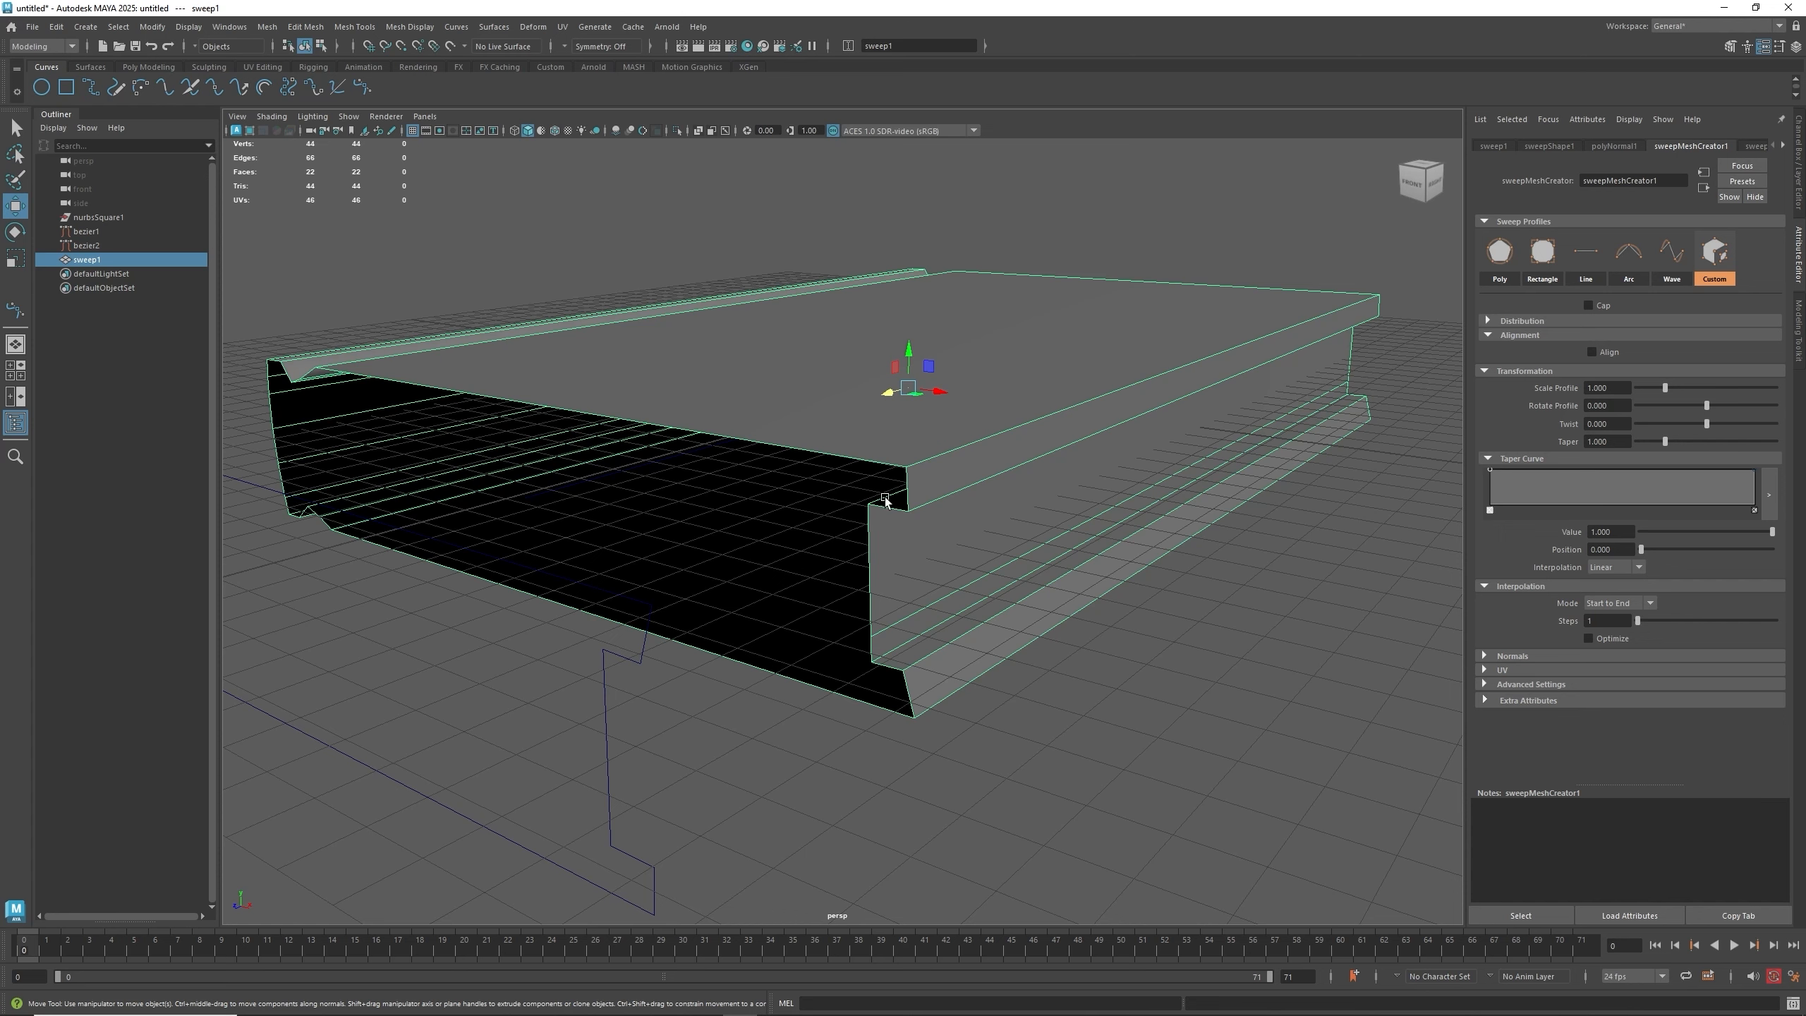
right_click(932, 405)
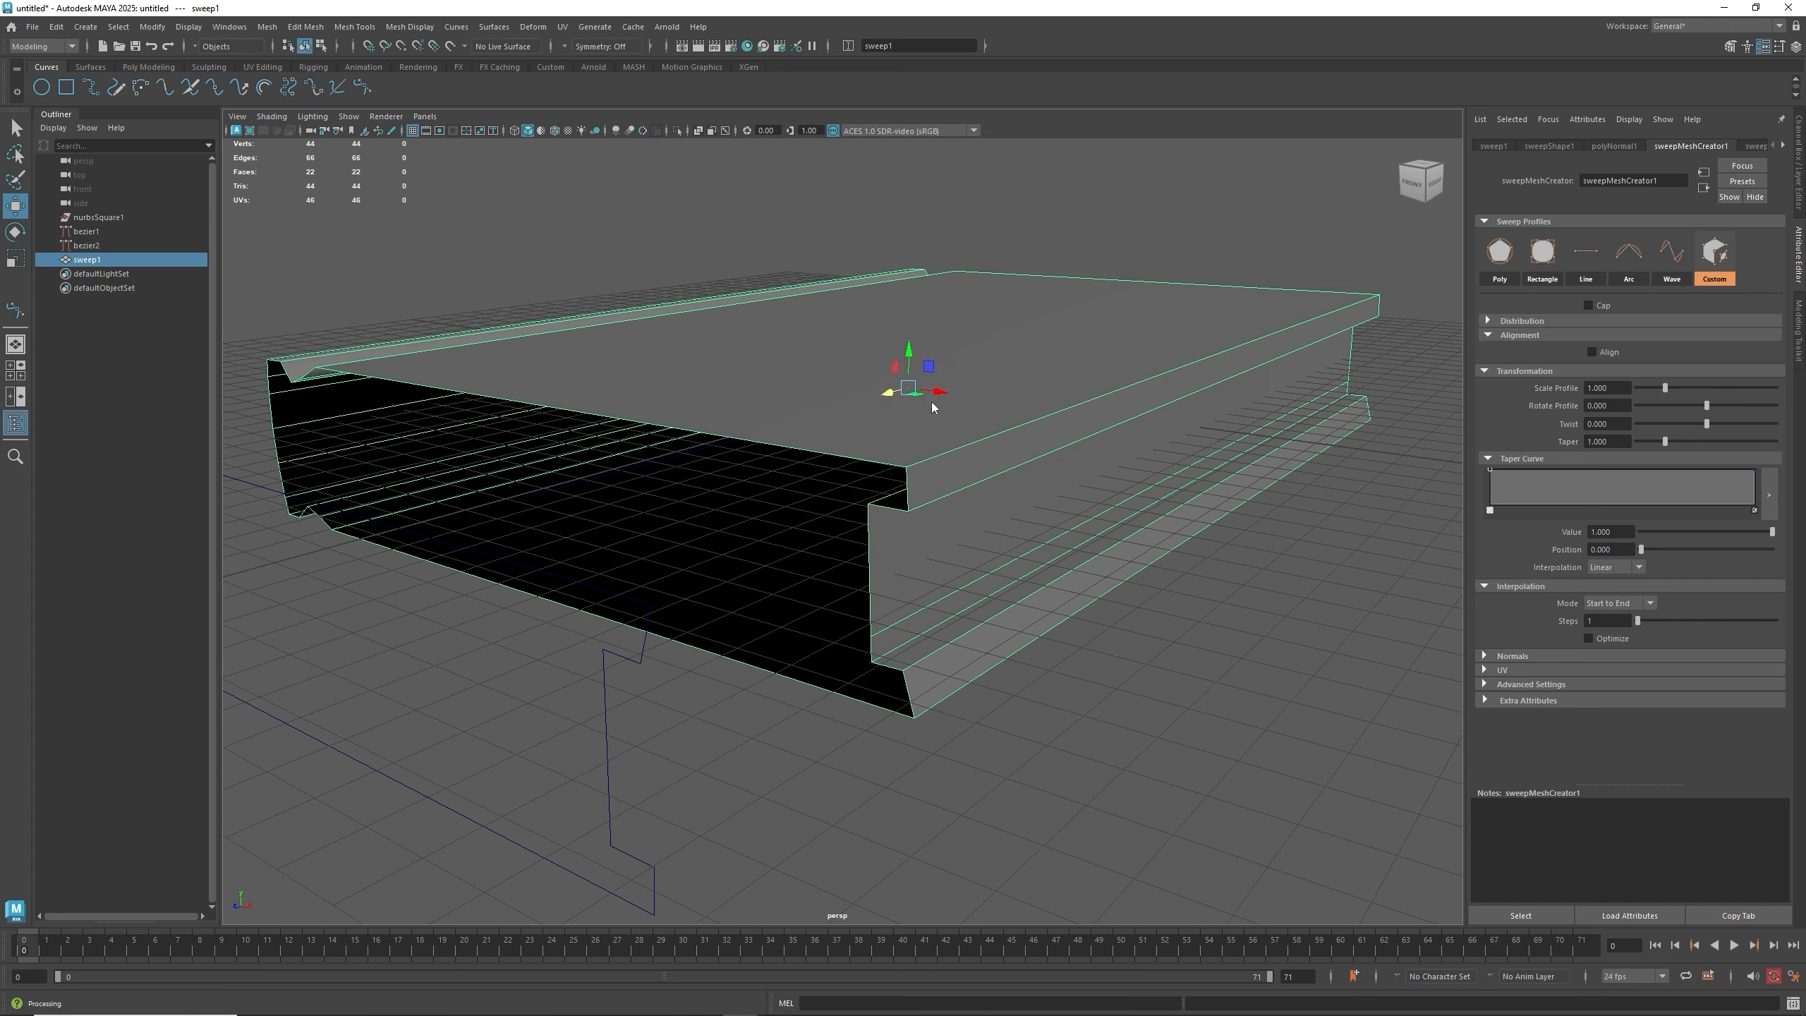
shift+right_click(933, 407)
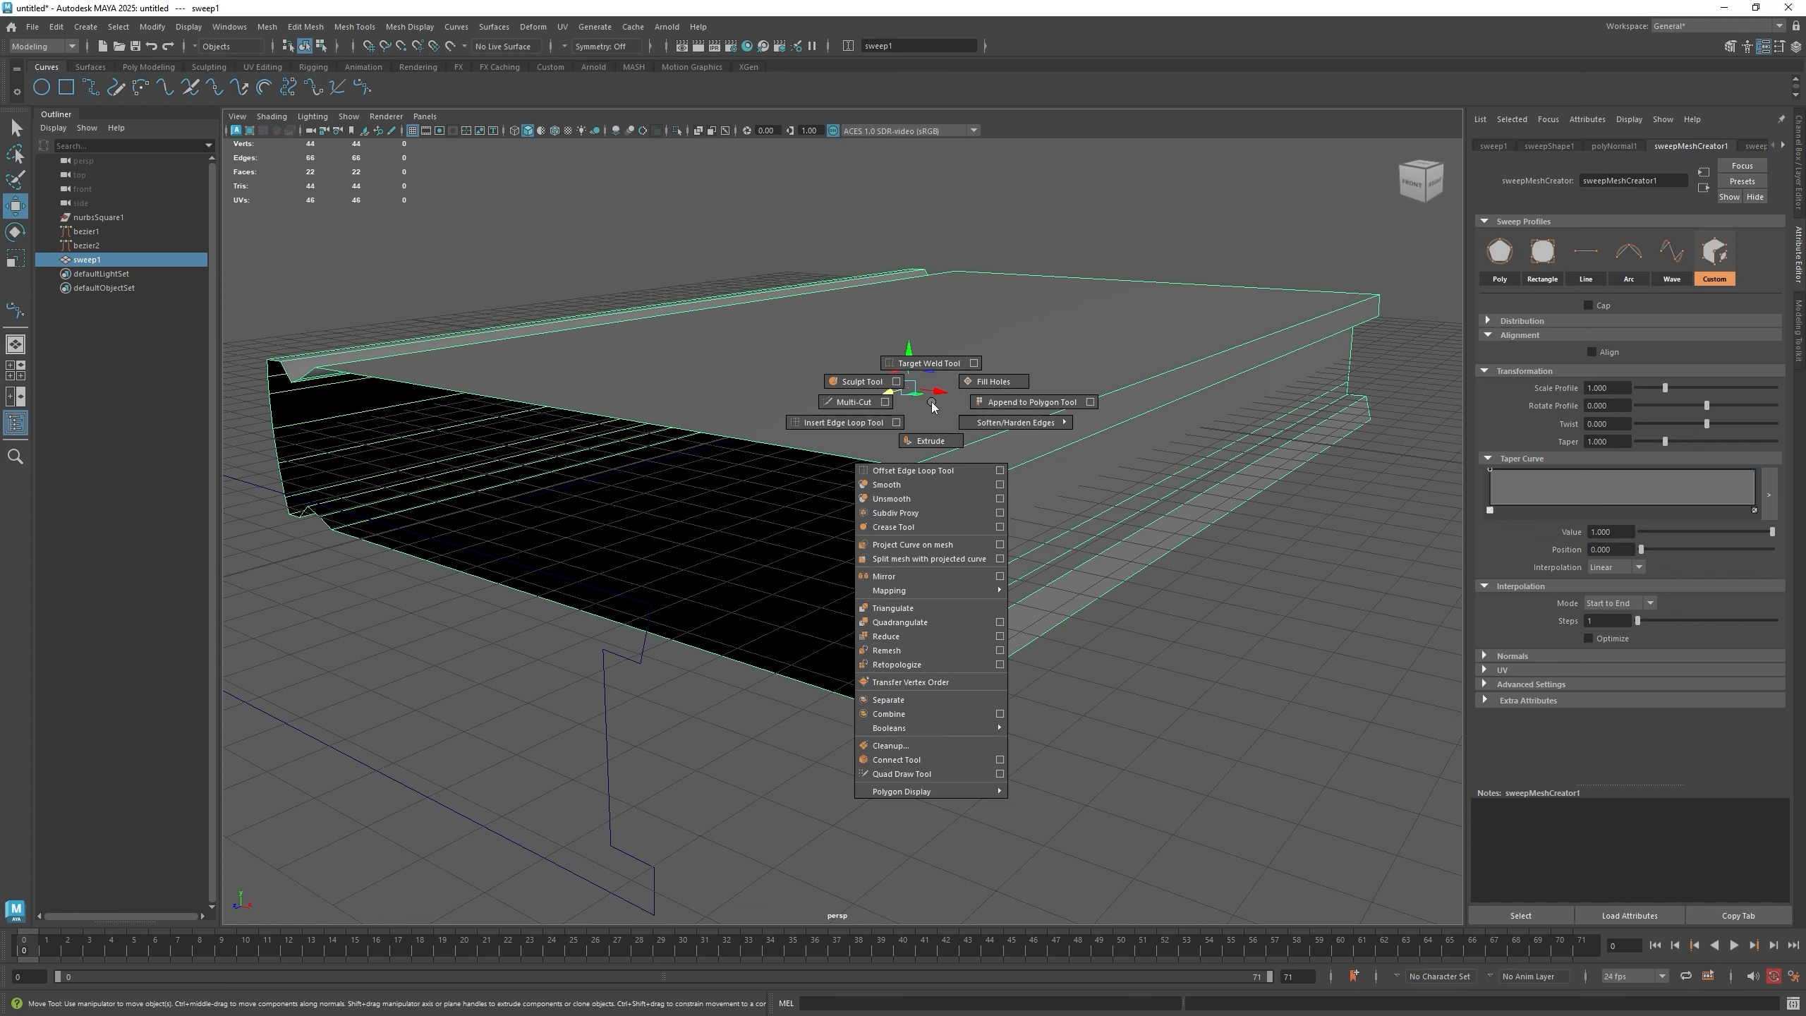
click(852, 404)
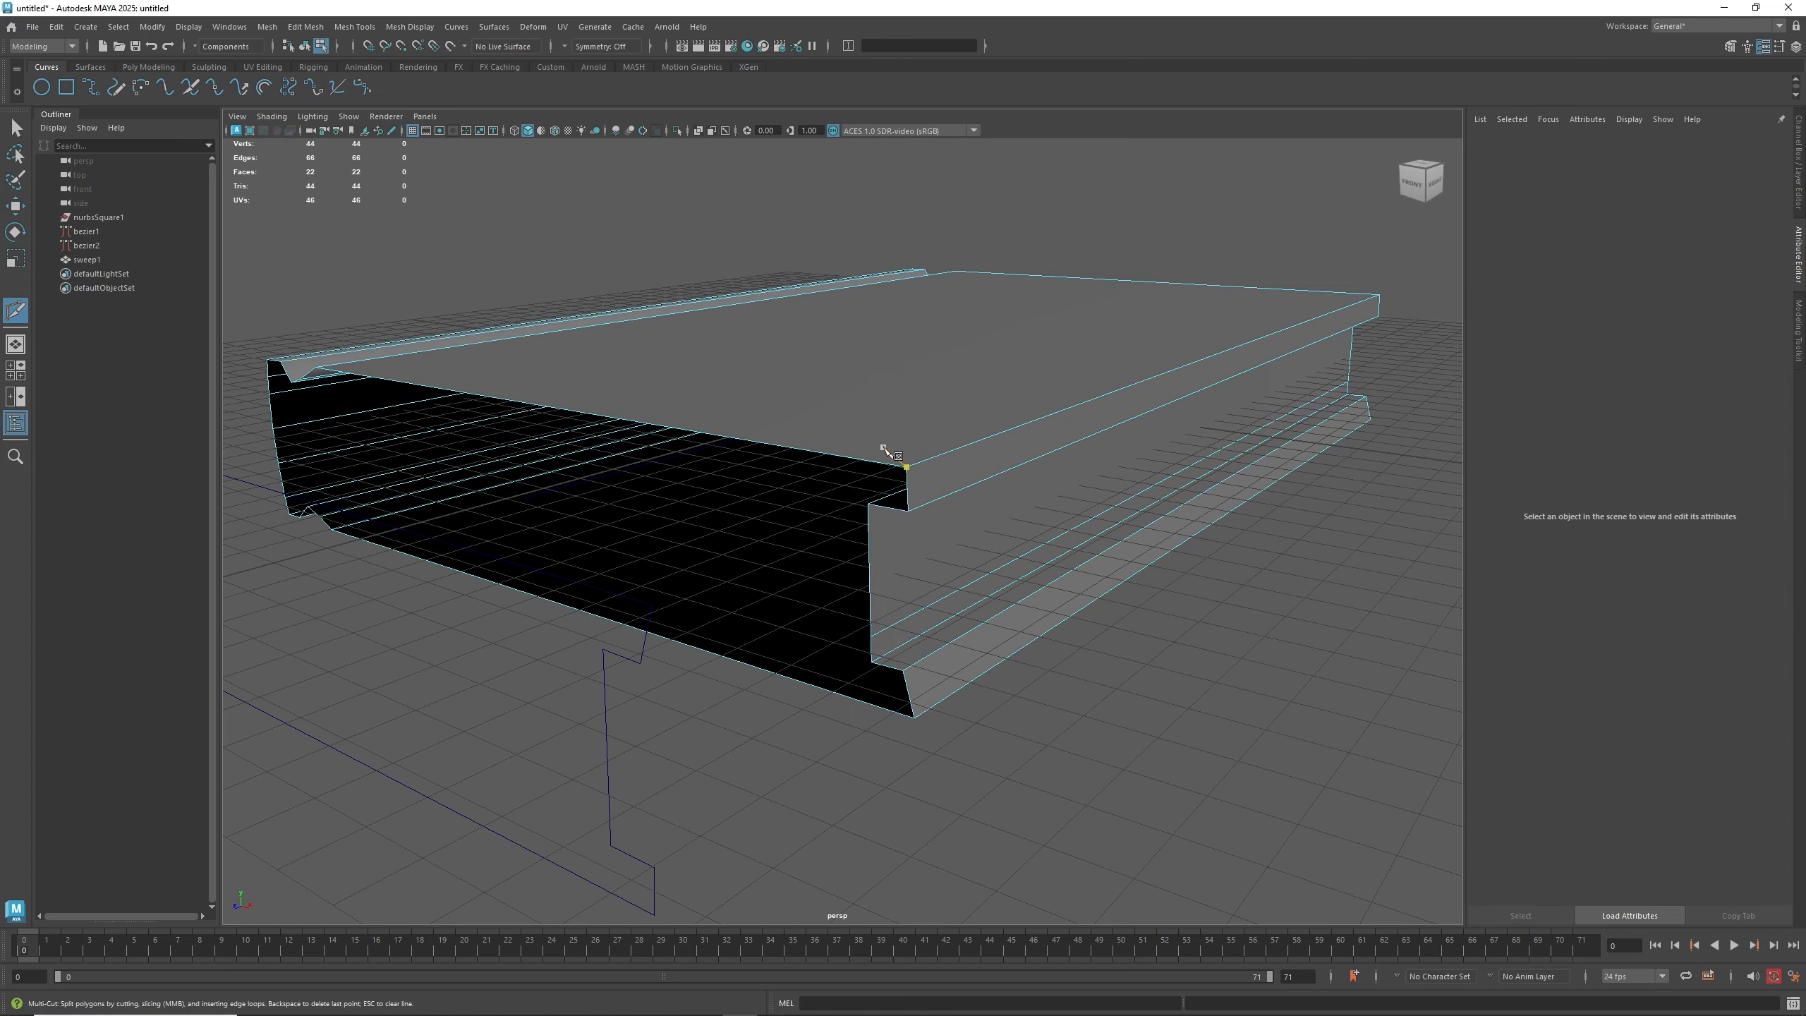
alt+drag(871, 468, 899, 497)
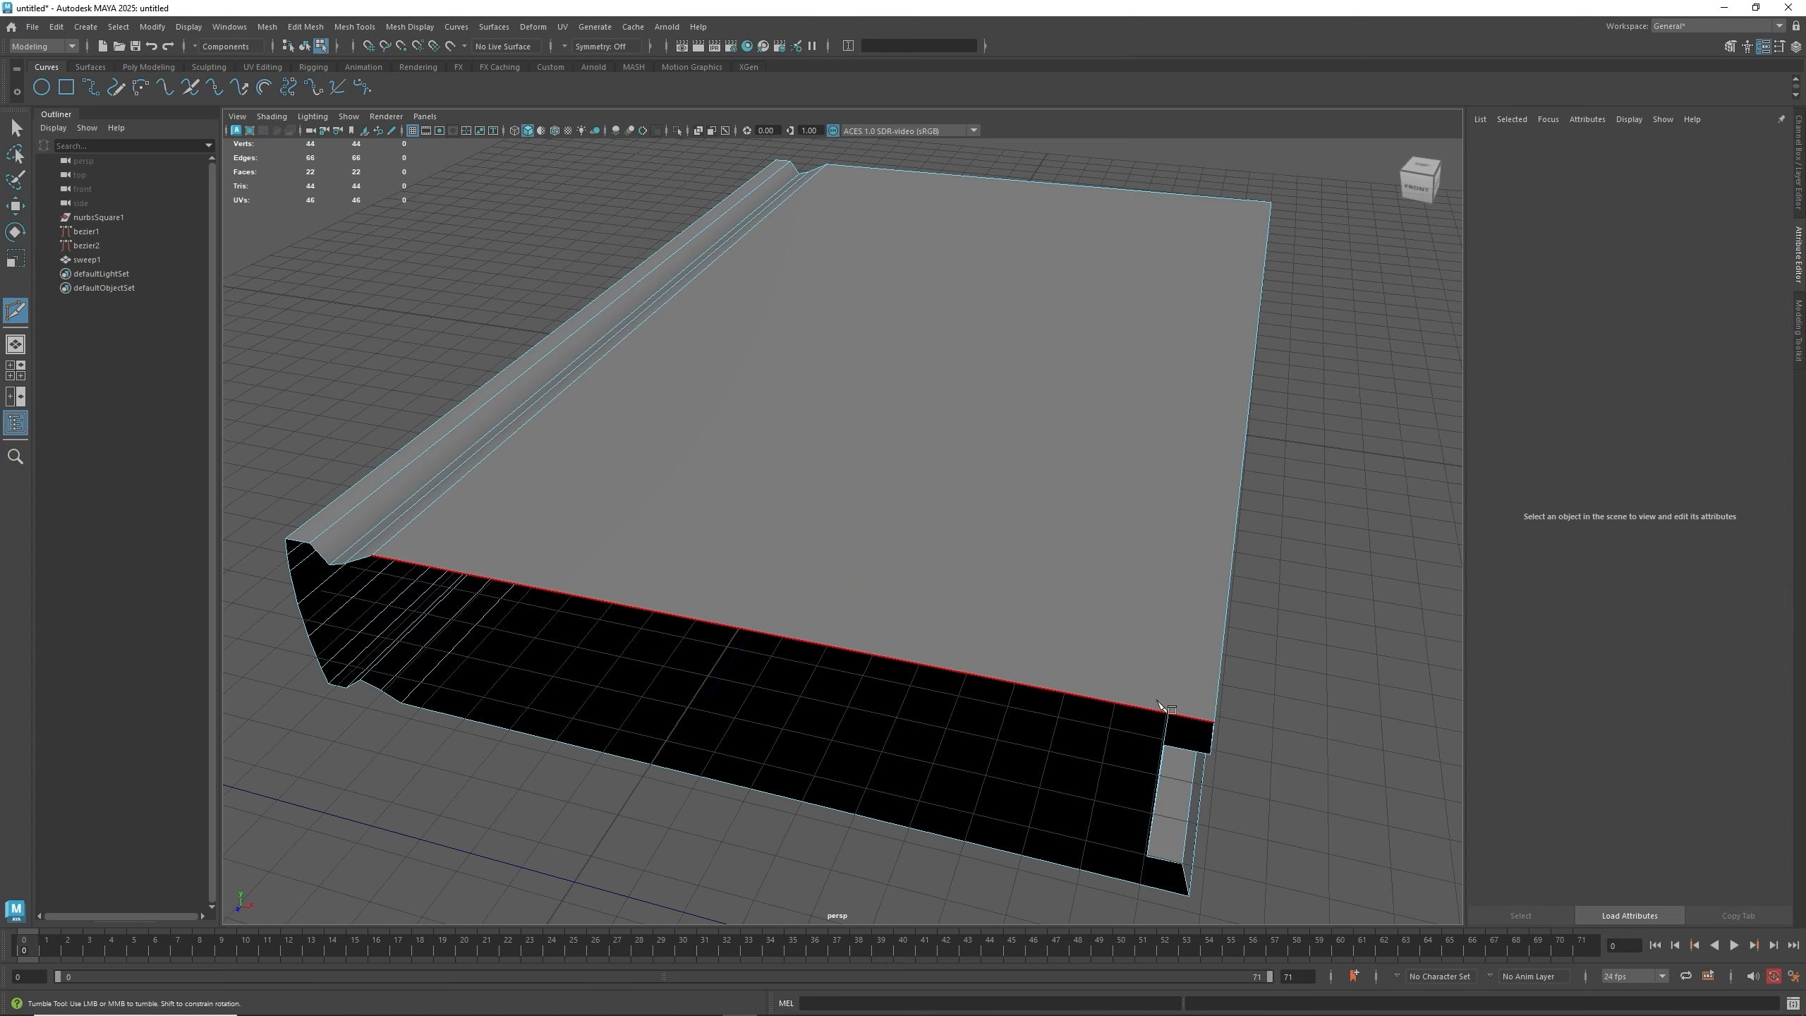
key(ctrl)
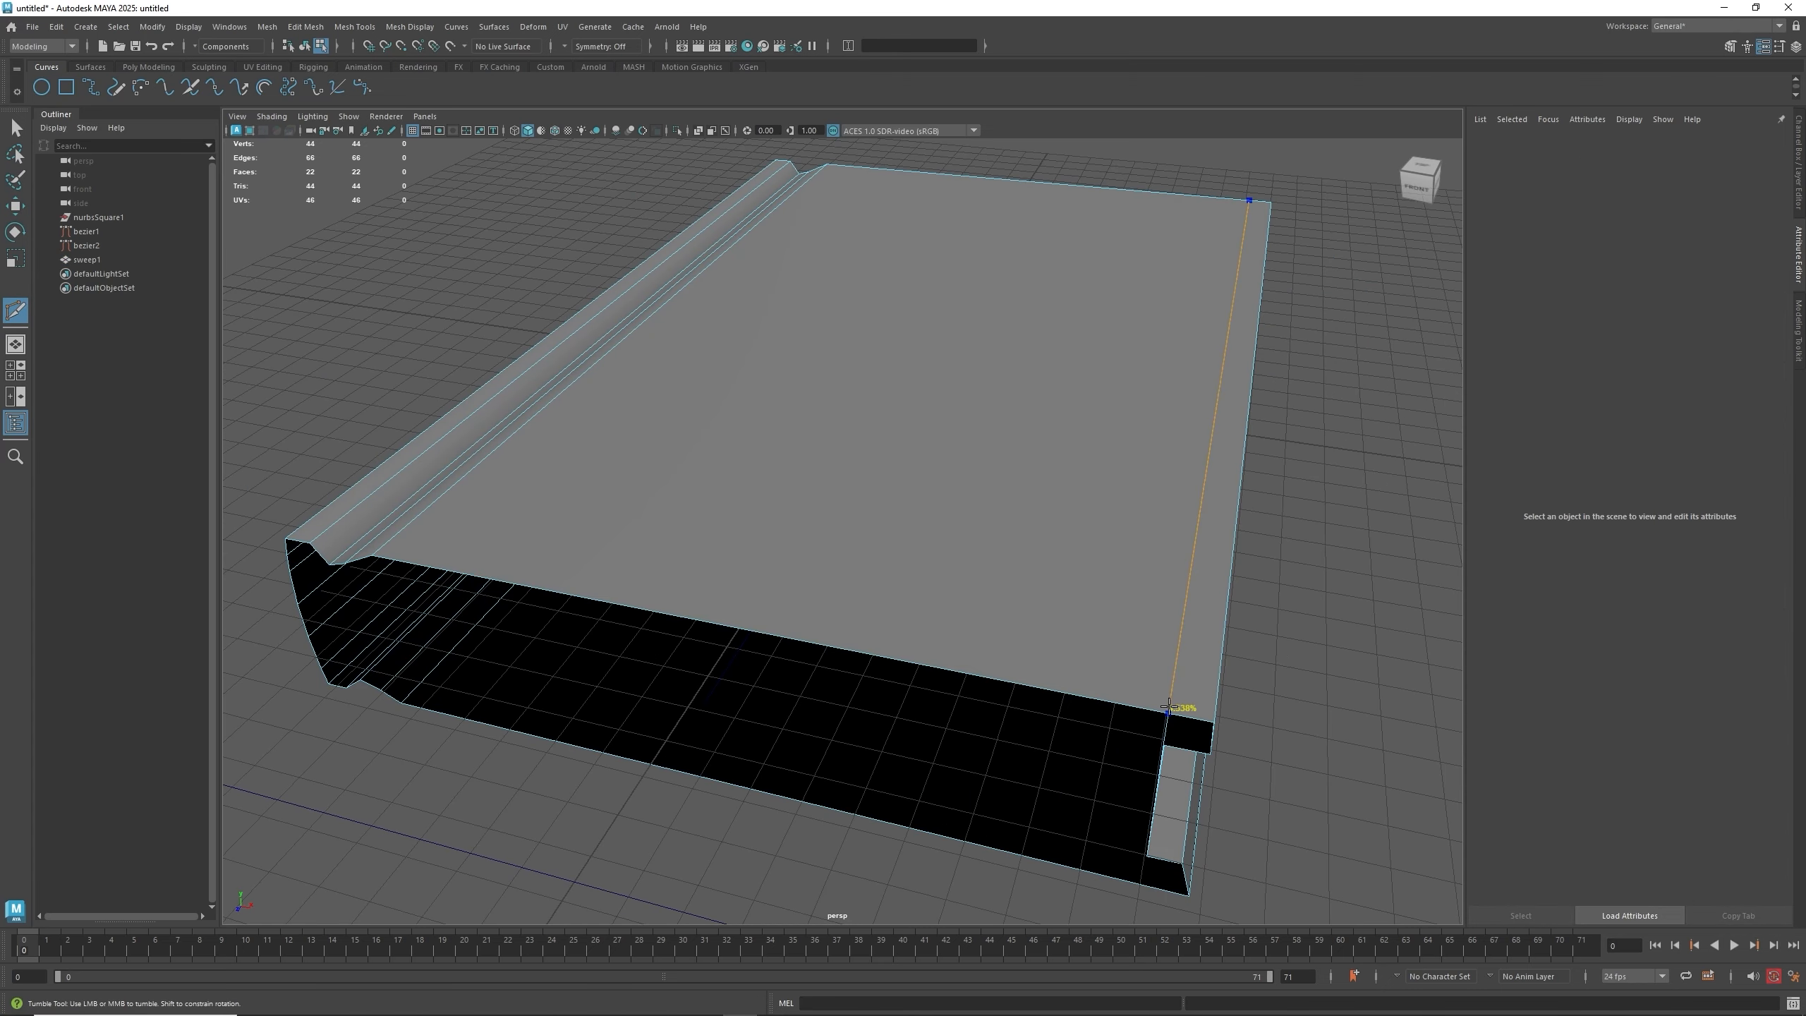
ctrl+click(1168, 707)
alt+middle_drag(1258, 758, 1266, 566)
- Insert a second edge loop near the same end of the mesh and leave Multi-Cut
ctrl+click(1079, 584)
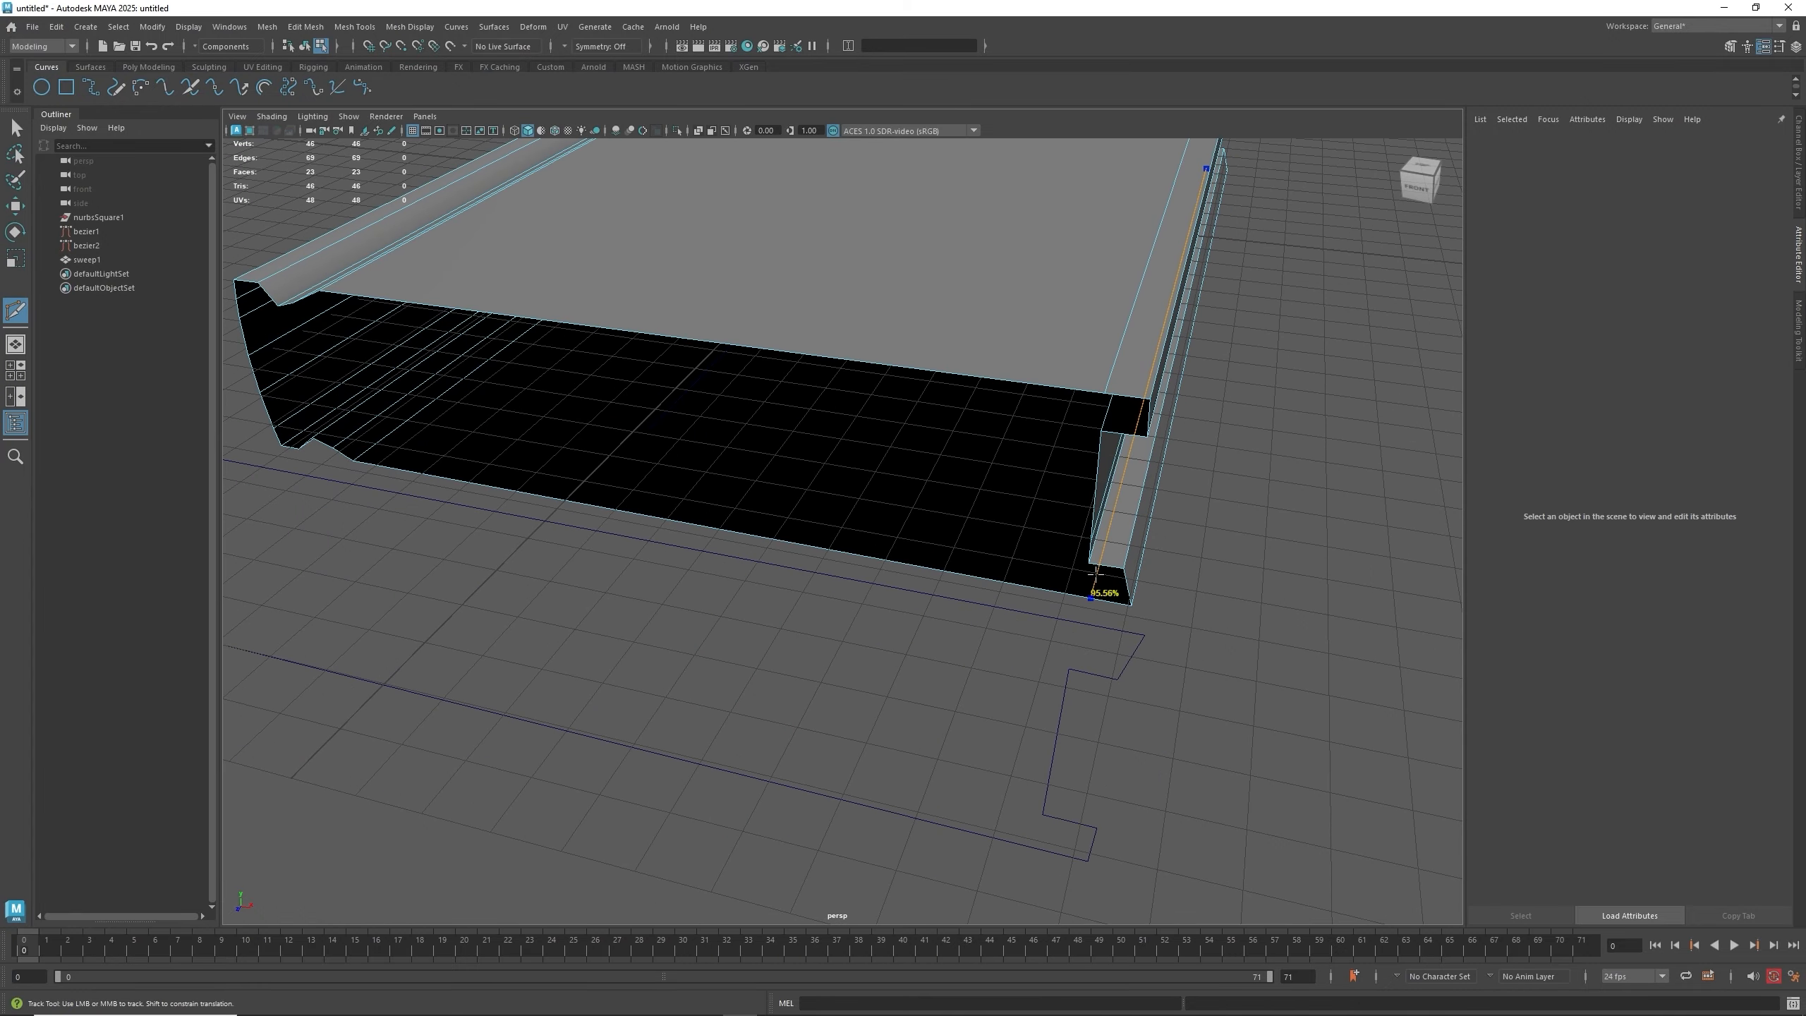
alt+middle_drag(814, 565, 880, 529)
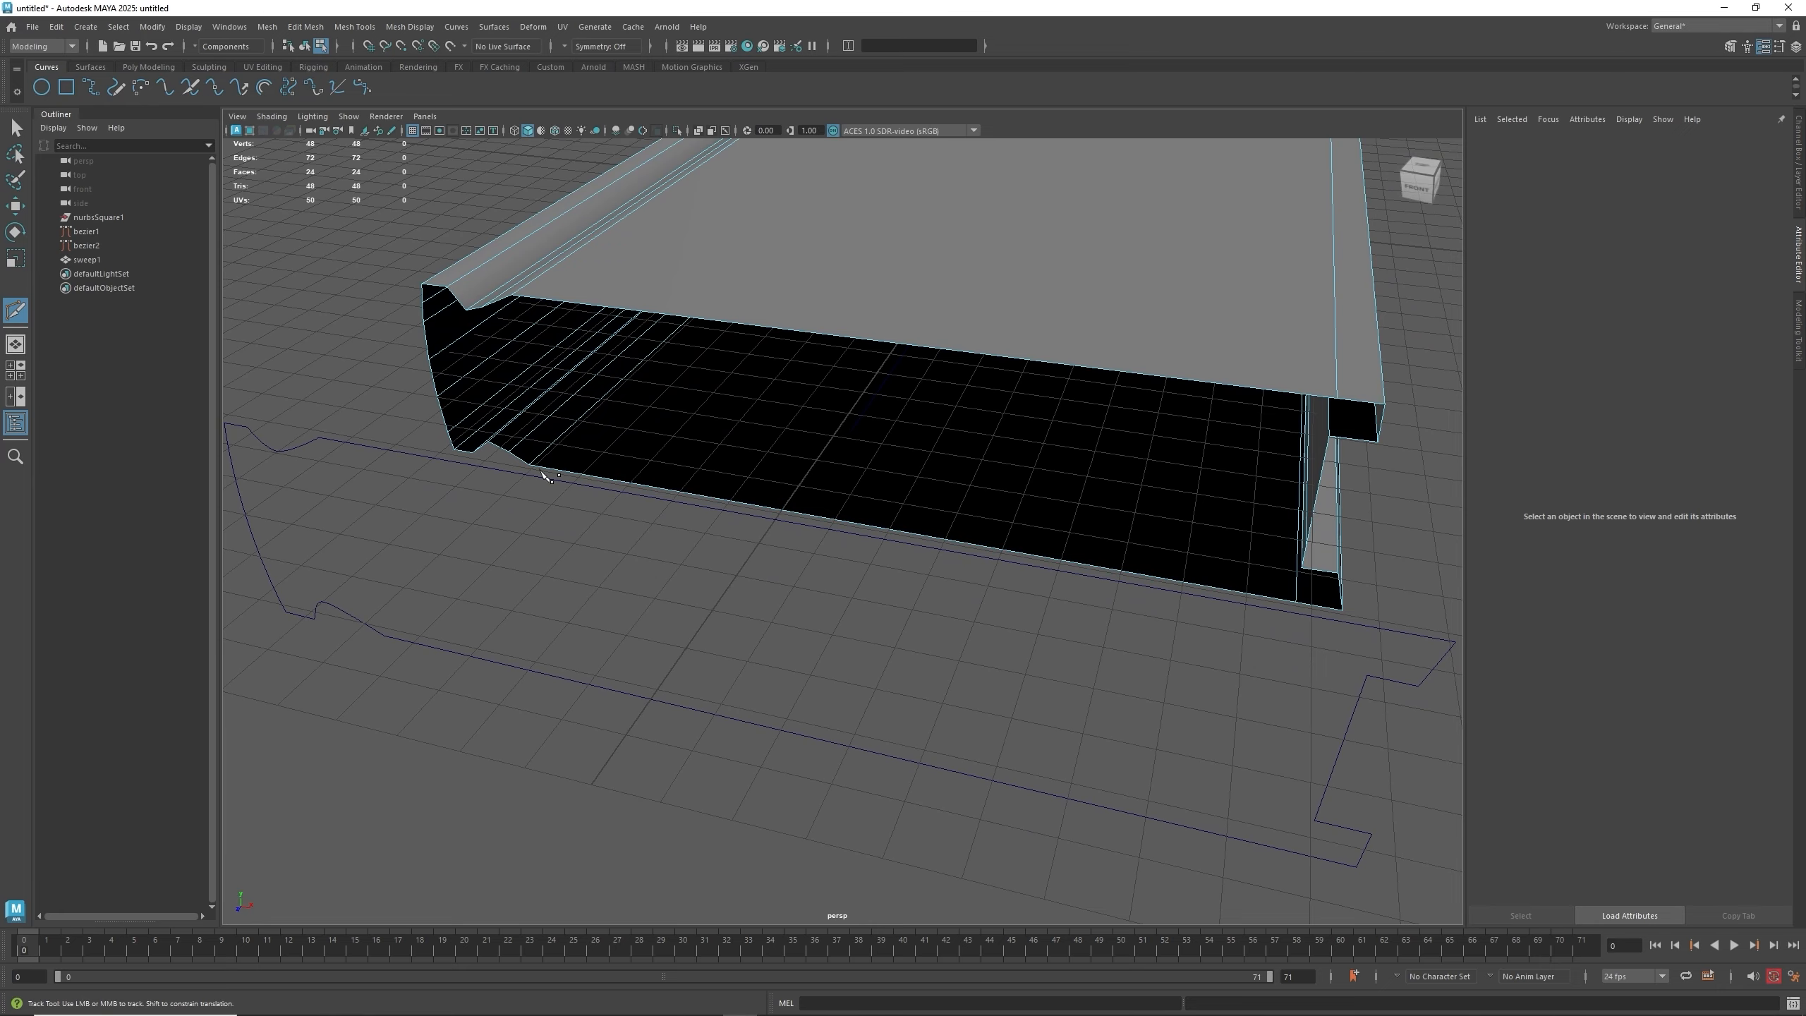
alt+drag(542, 472, 648, 466)
alt+middle_drag(773, 390, 764, 472)
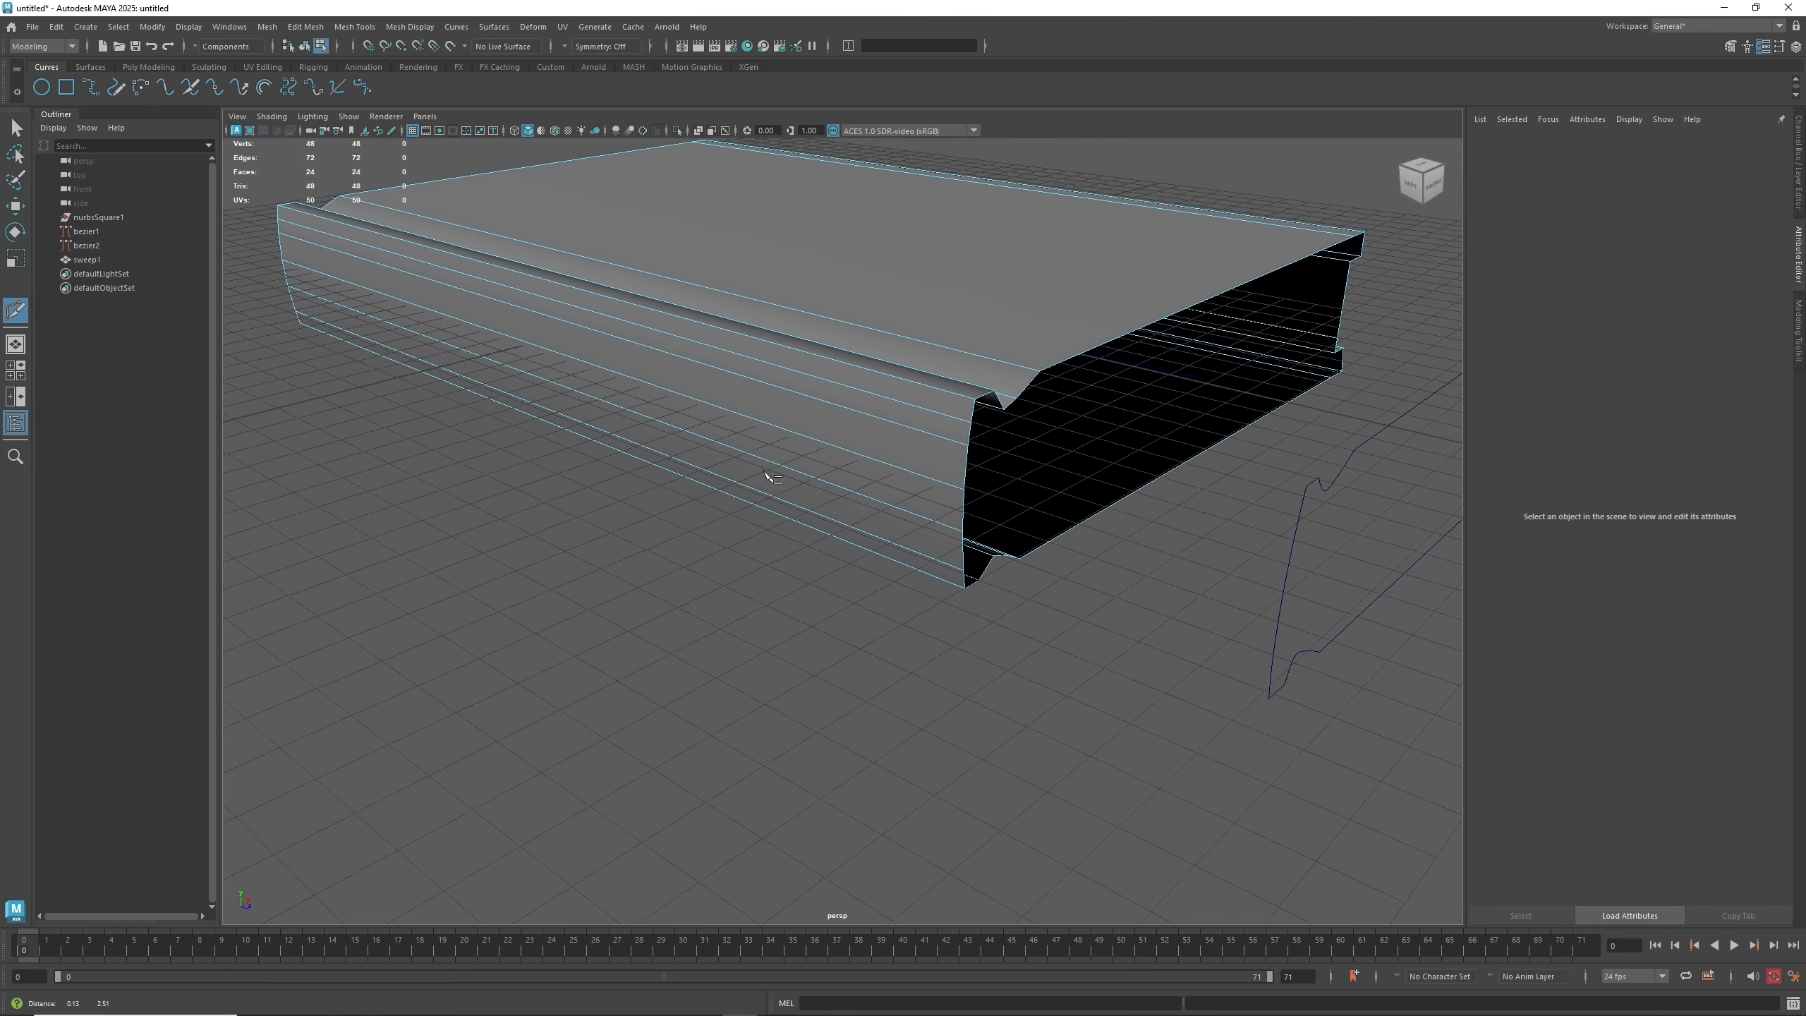
alt+drag(859, 504, 820, 440)
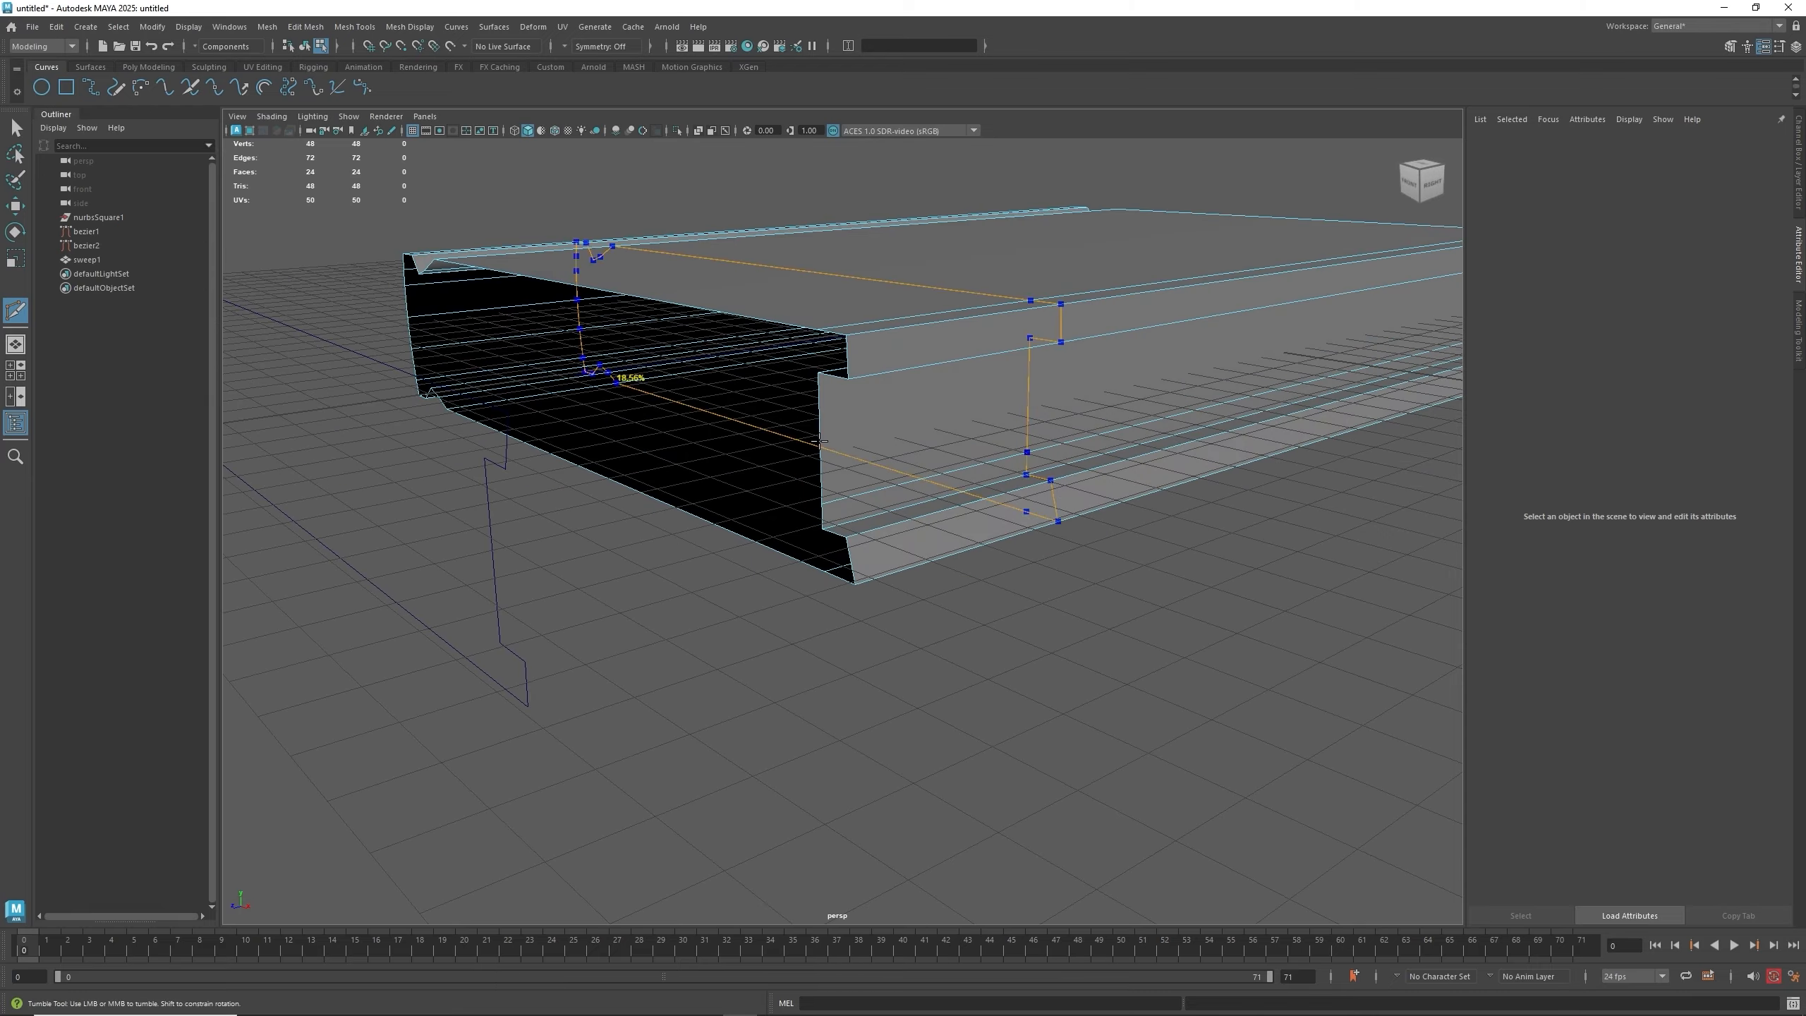
mouse_move(923, 500)
alt+mouse_down()
mouse_move(895, 496)
mouse_move(920, 490)
alt+mouse_up()
key(w)
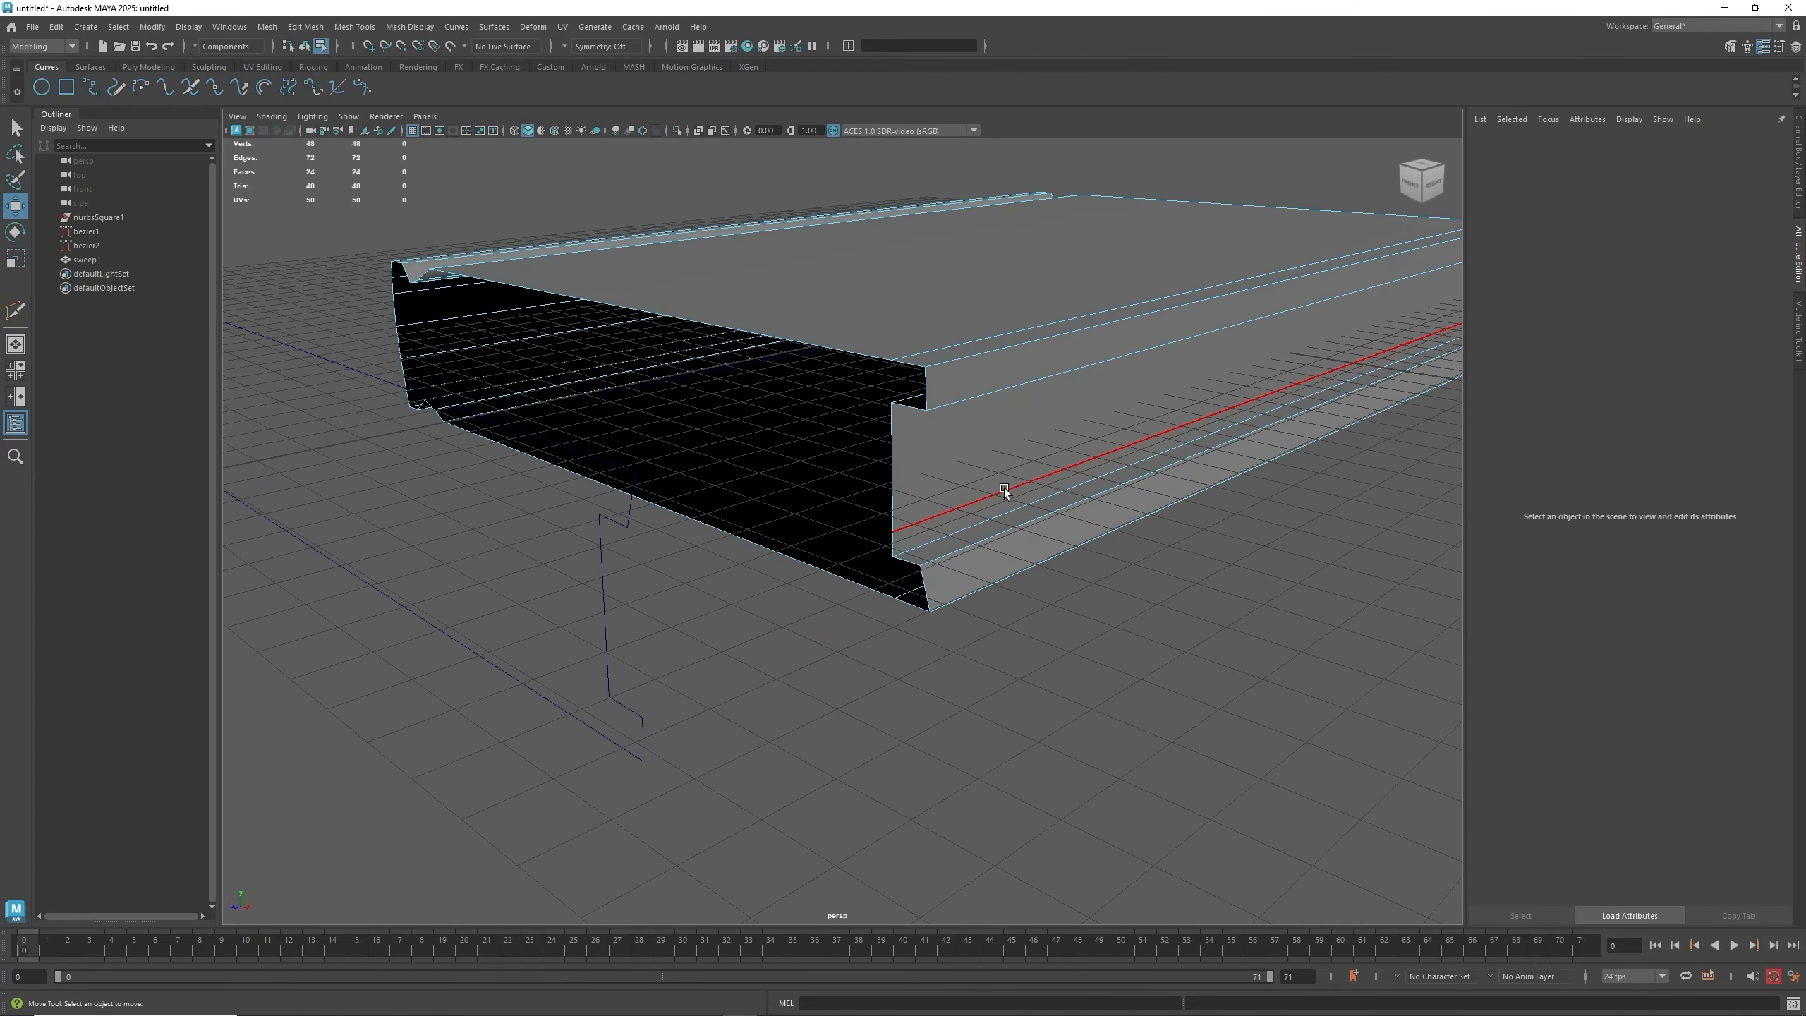
- Select the open border edges at the mesh's end and bridge them
right_drag(1005, 489, 1011, 462)
click(1013, 483)
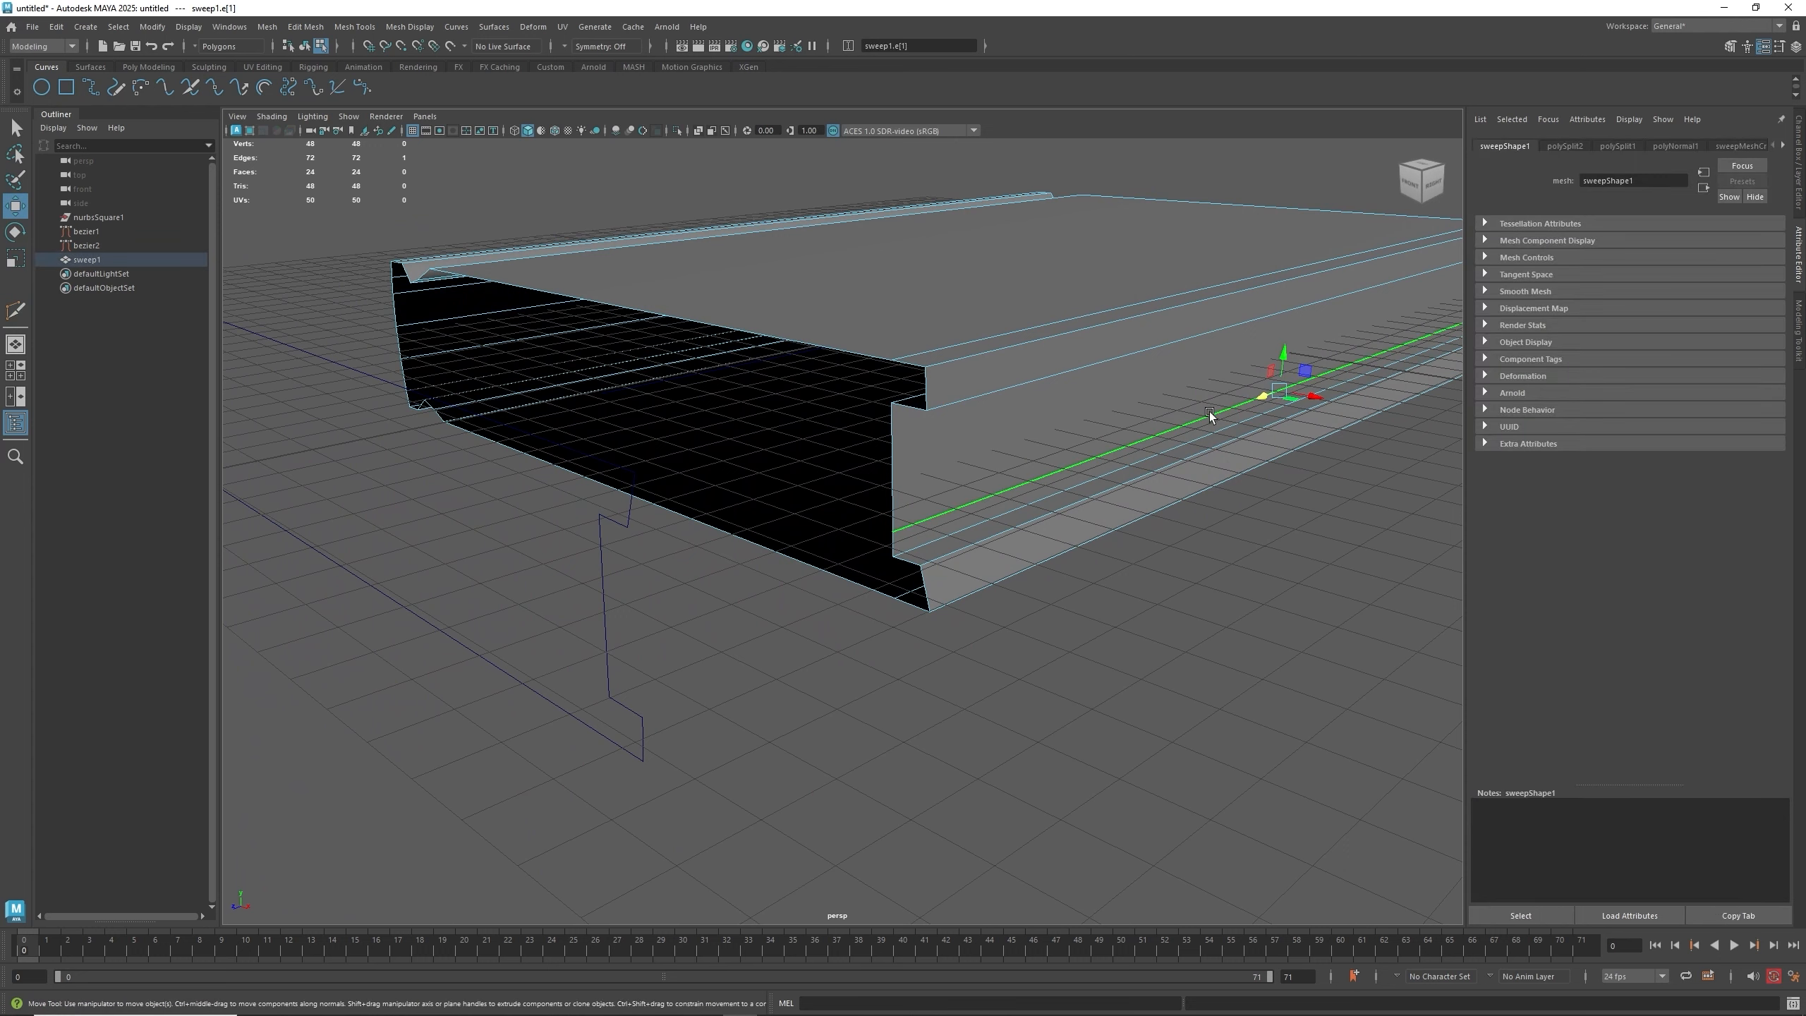
drag(1283, 356, 1282, 324)
alt+drag(849, 487, 1025, 475)
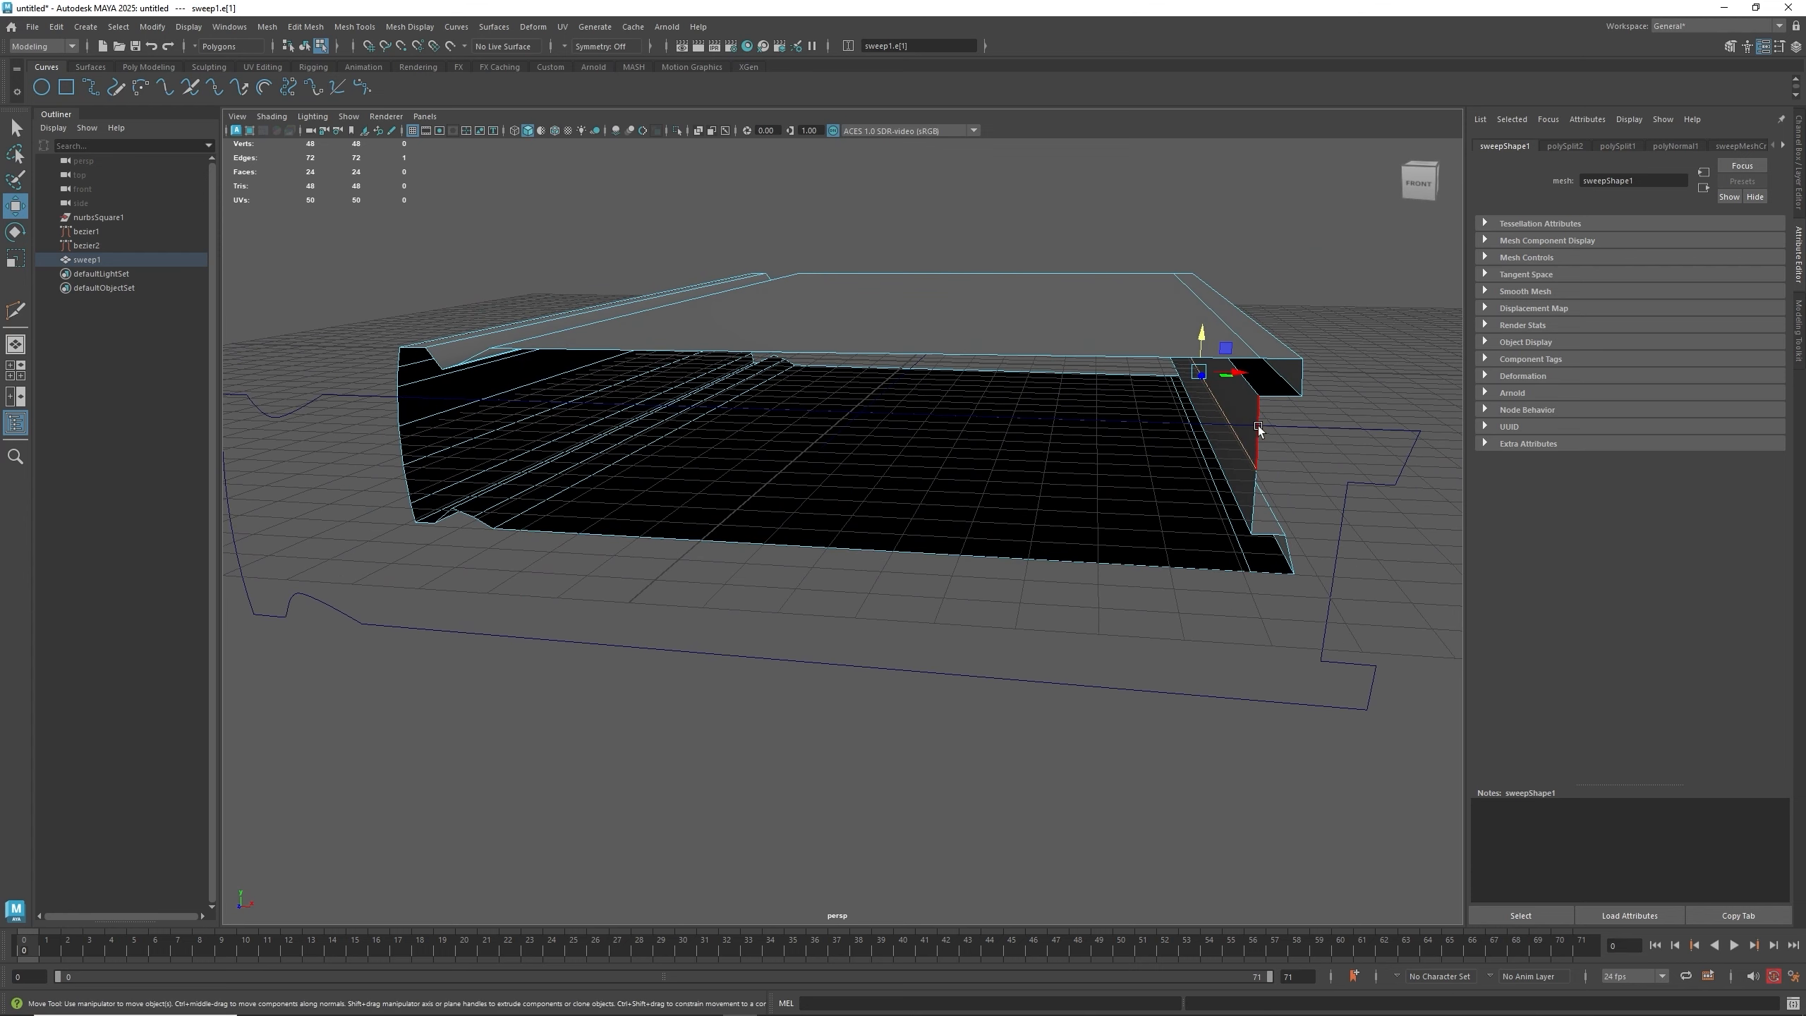
click(1277, 391)
shift+click(1270, 359)
shift+right_click(1270, 359)
click(1243, 528)
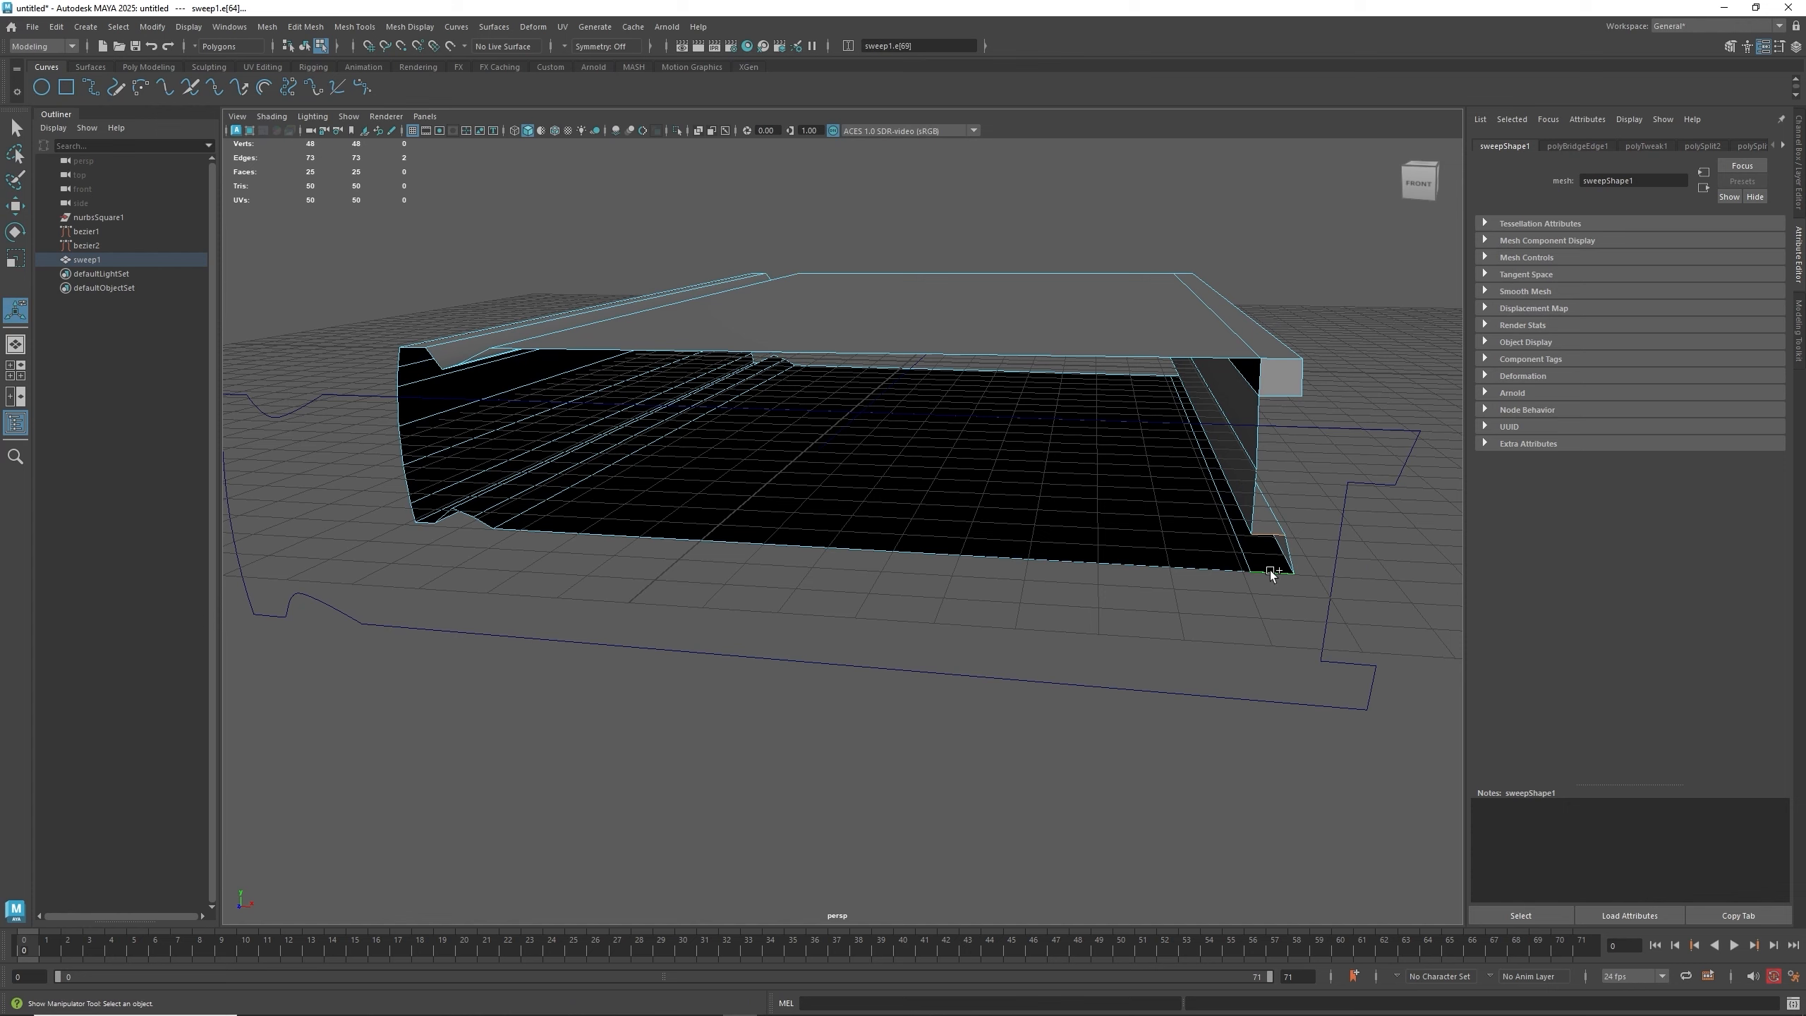
key(g)
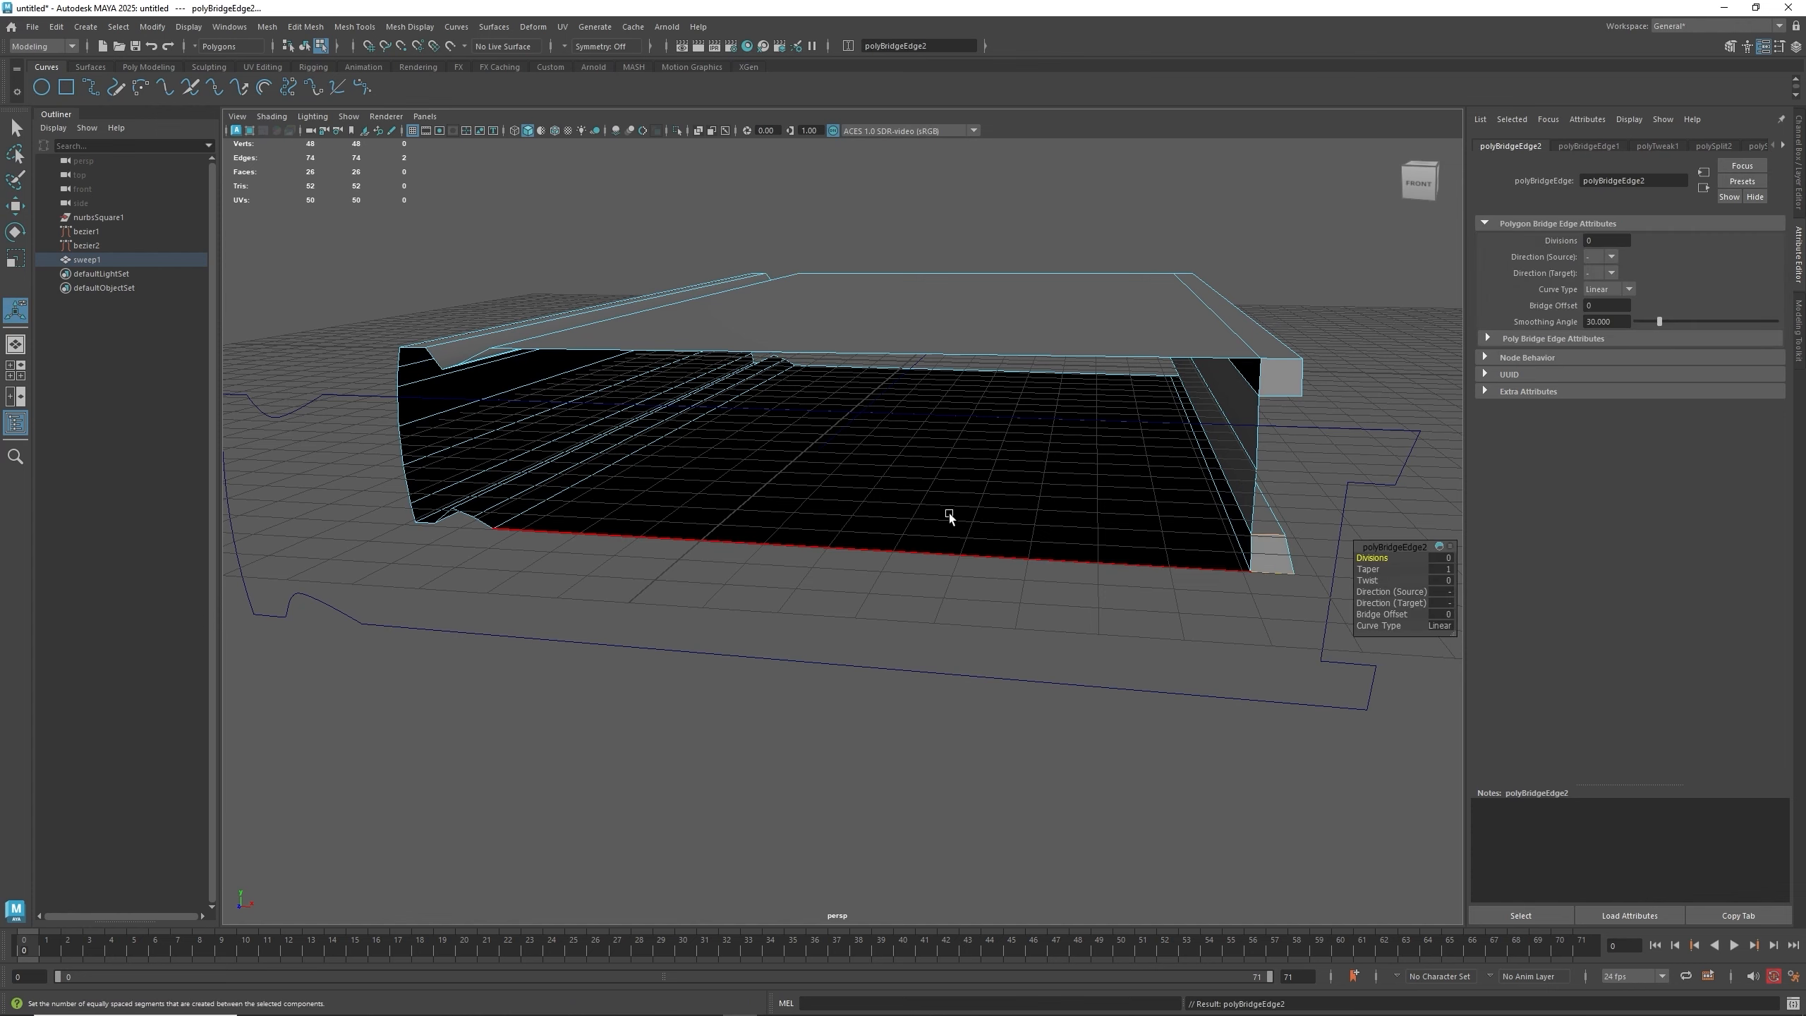
- Delete two unneeded edges running along the side of the mesh
mouse_move(949, 513)
alt+mouse_down()
mouse_move(883, 484)
mouse_move(935, 485)
alt+mouse_up()
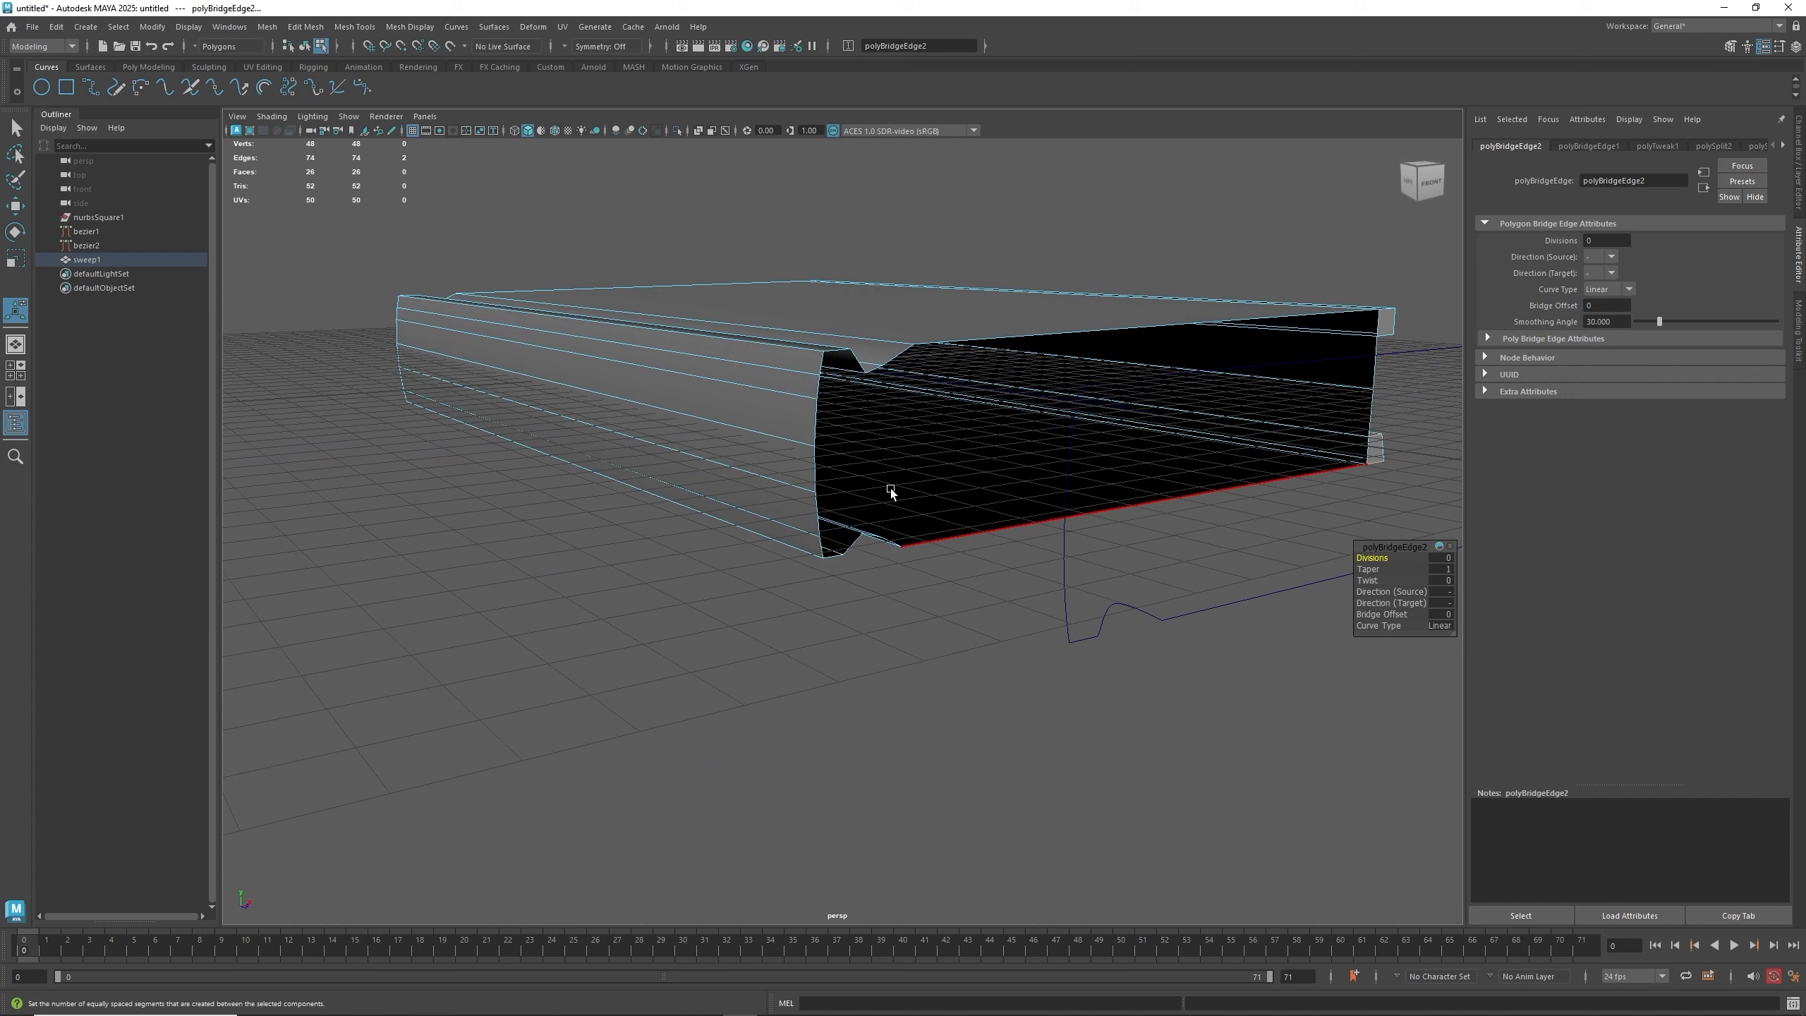
click(782, 484)
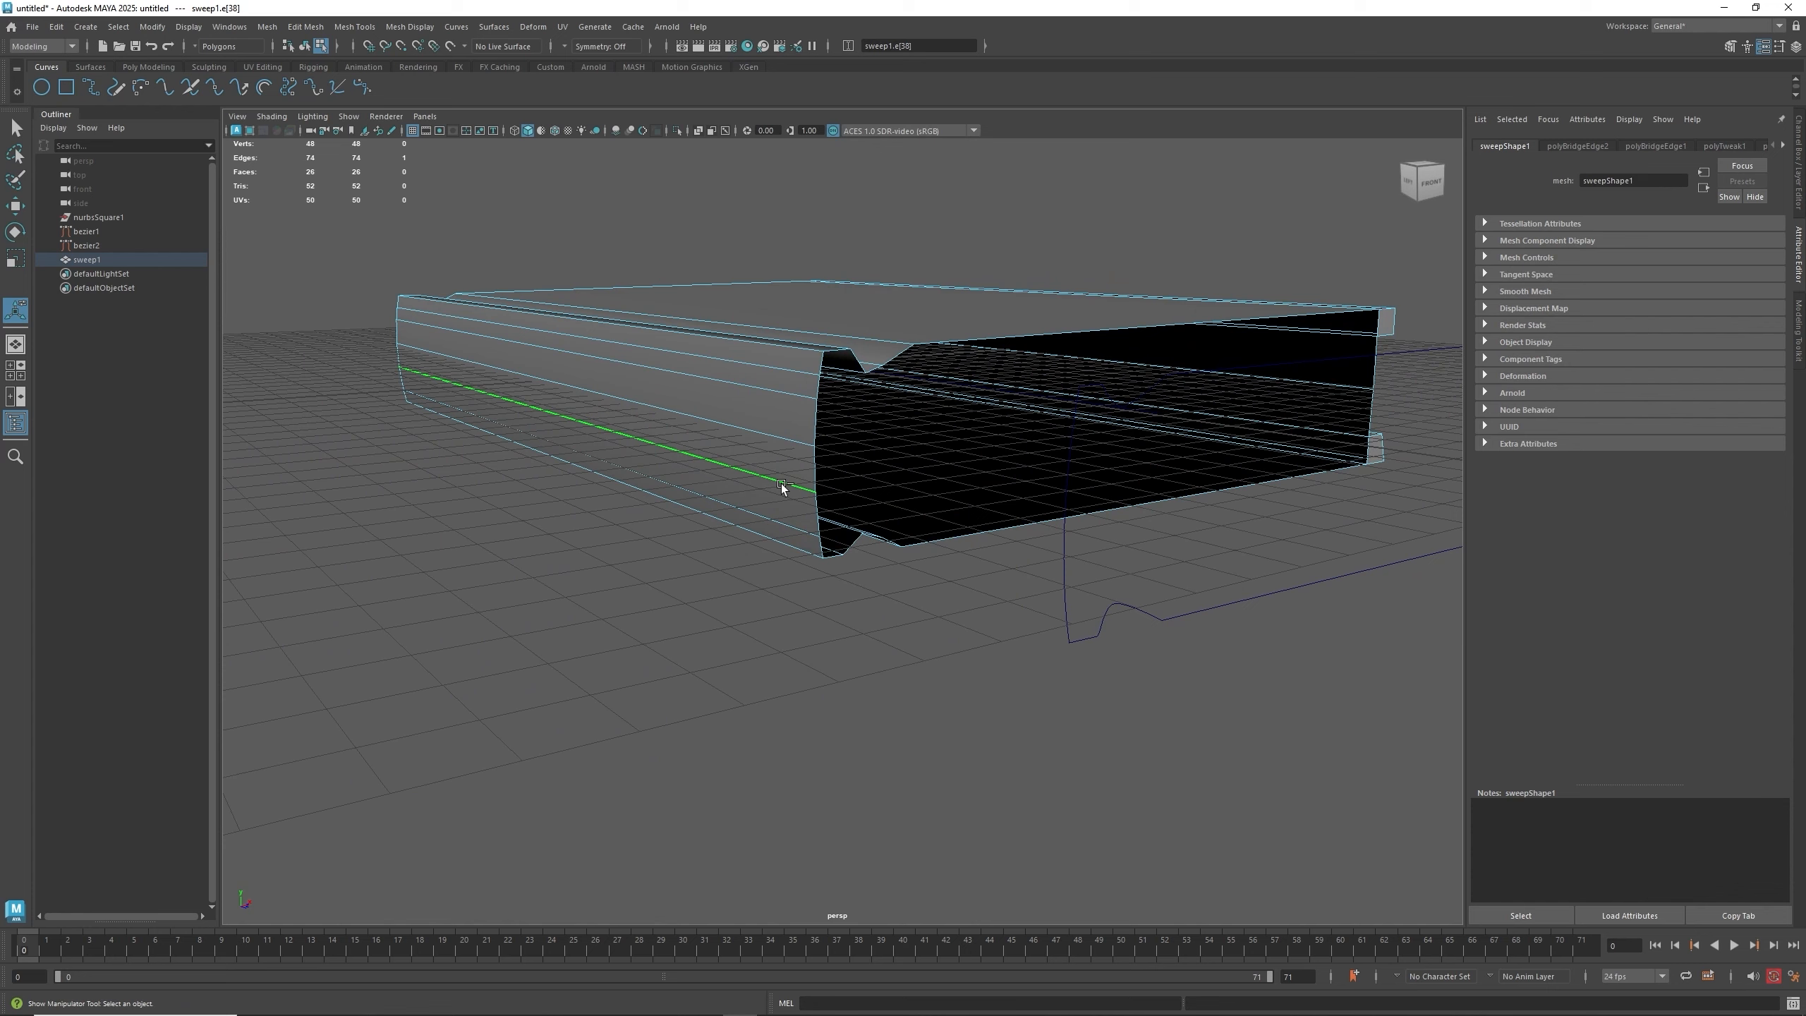
key(ctrl+Delete)
click(789, 396)
key(ctrl+Delete)
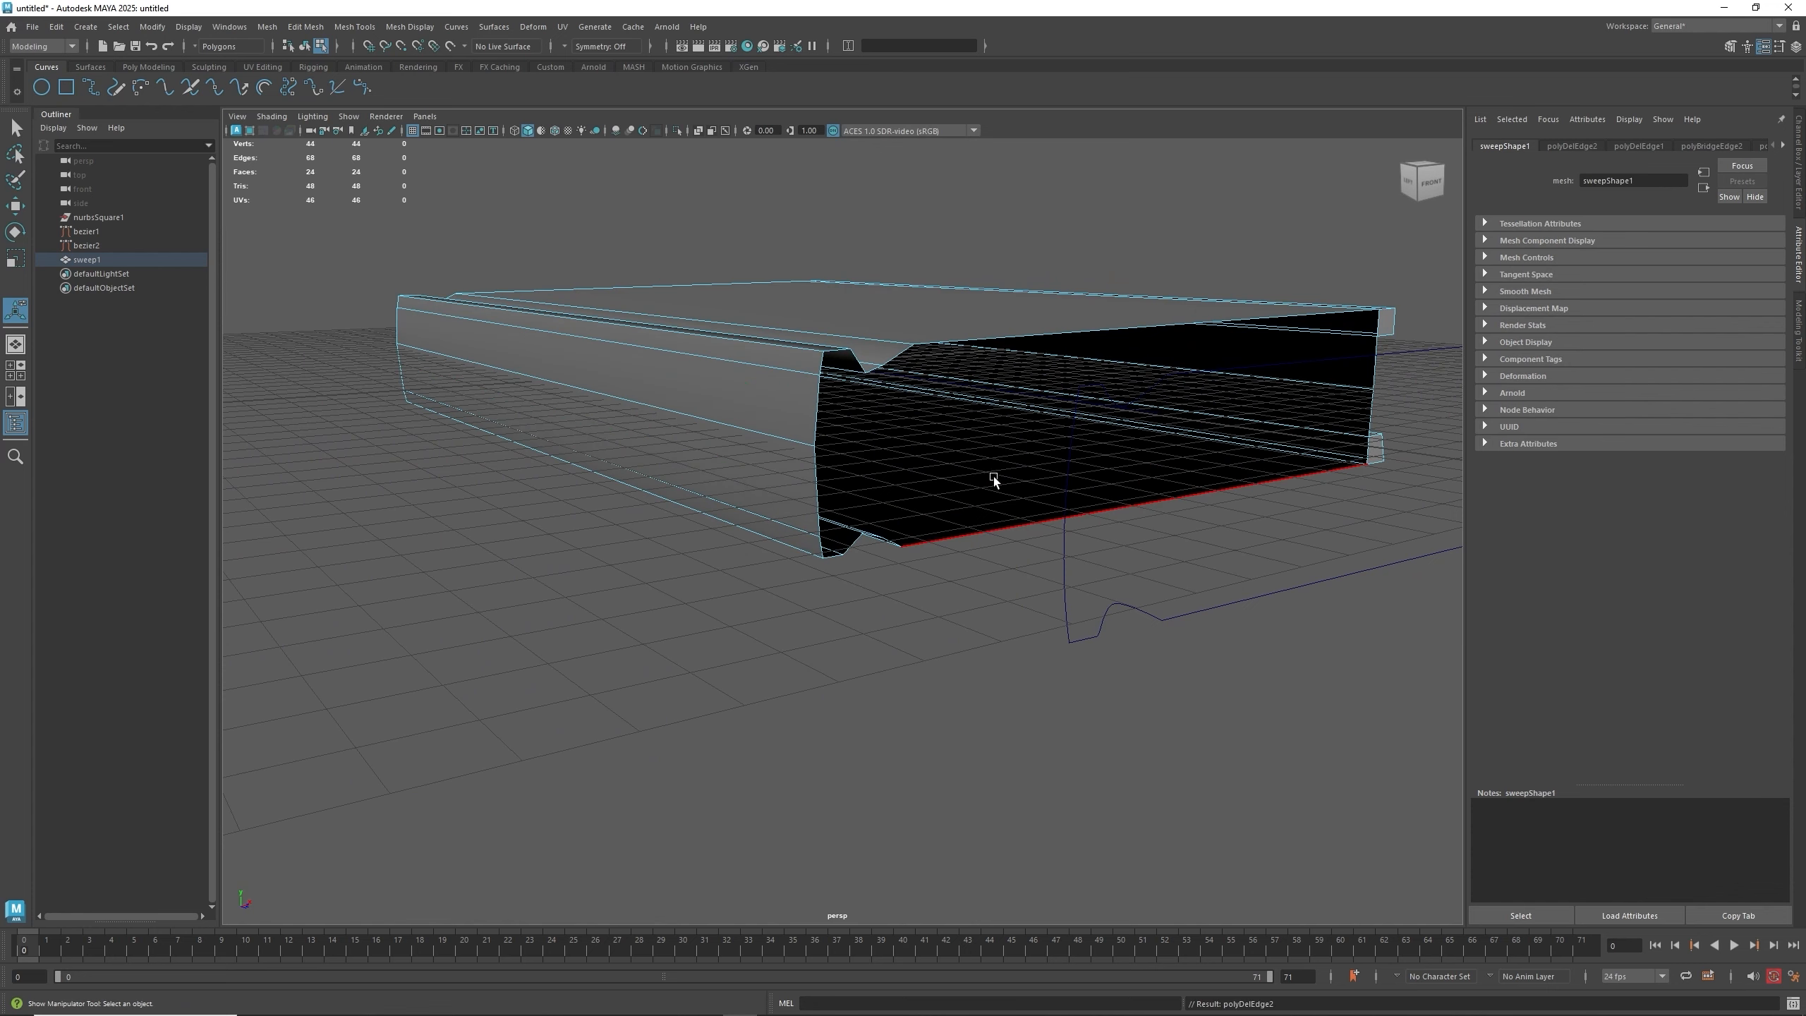
- Select the two opposite open edges on the front and bridge them to close the face
alt+drag(994, 478, 1283, 400)
click(1384, 370)
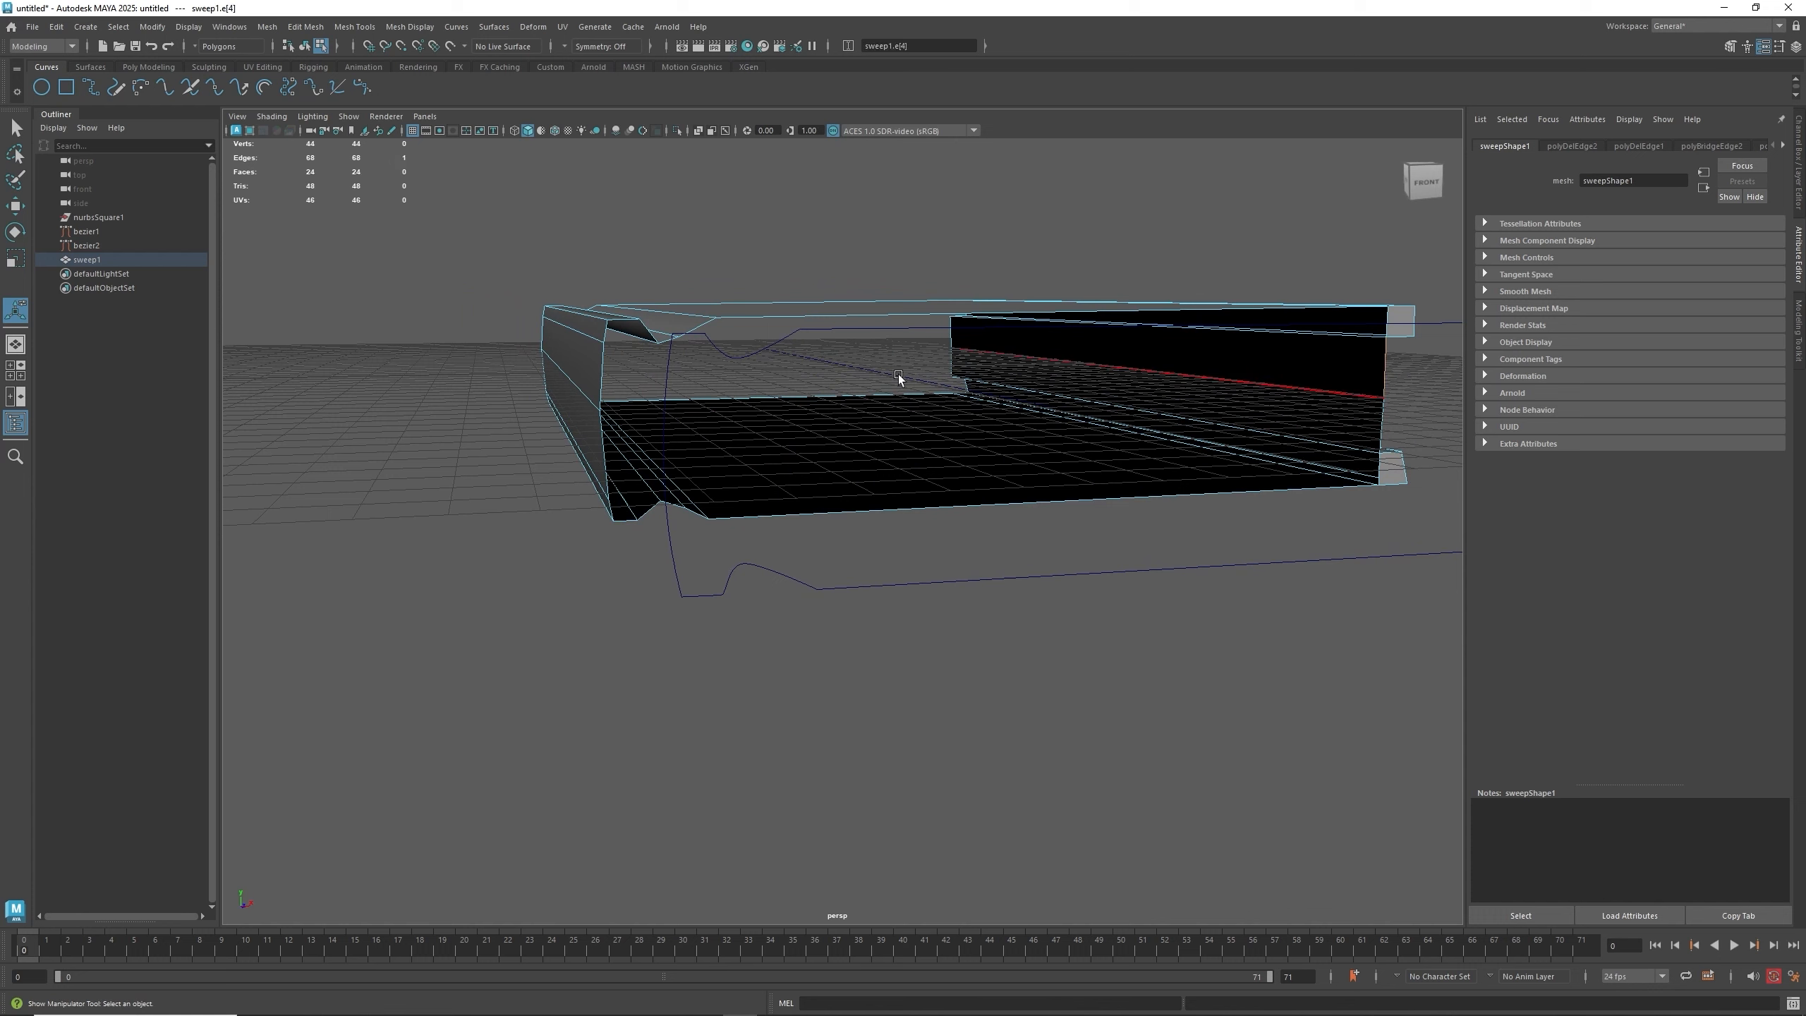
shift+click(591, 388)
shift+right_drag(641, 391, 612, 559)
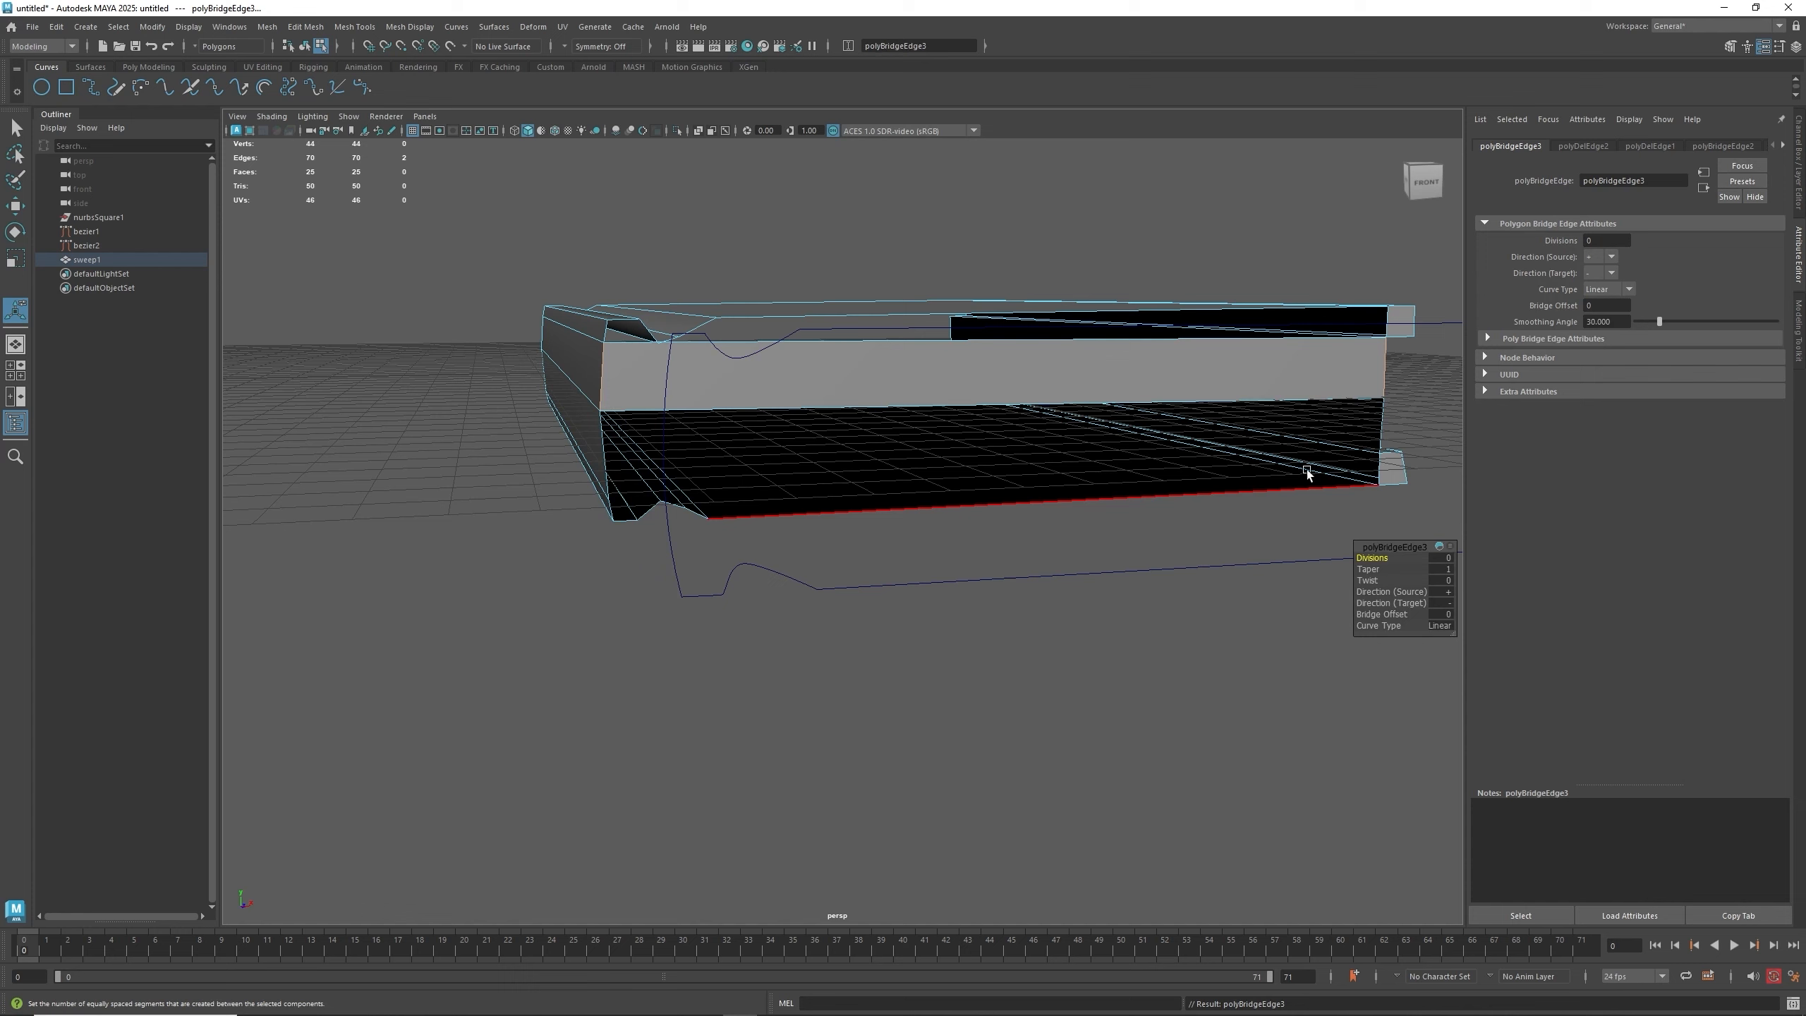
- Select the open edges at the mesh's other end and bridge them with the repeated Bridge command
click(1385, 429)
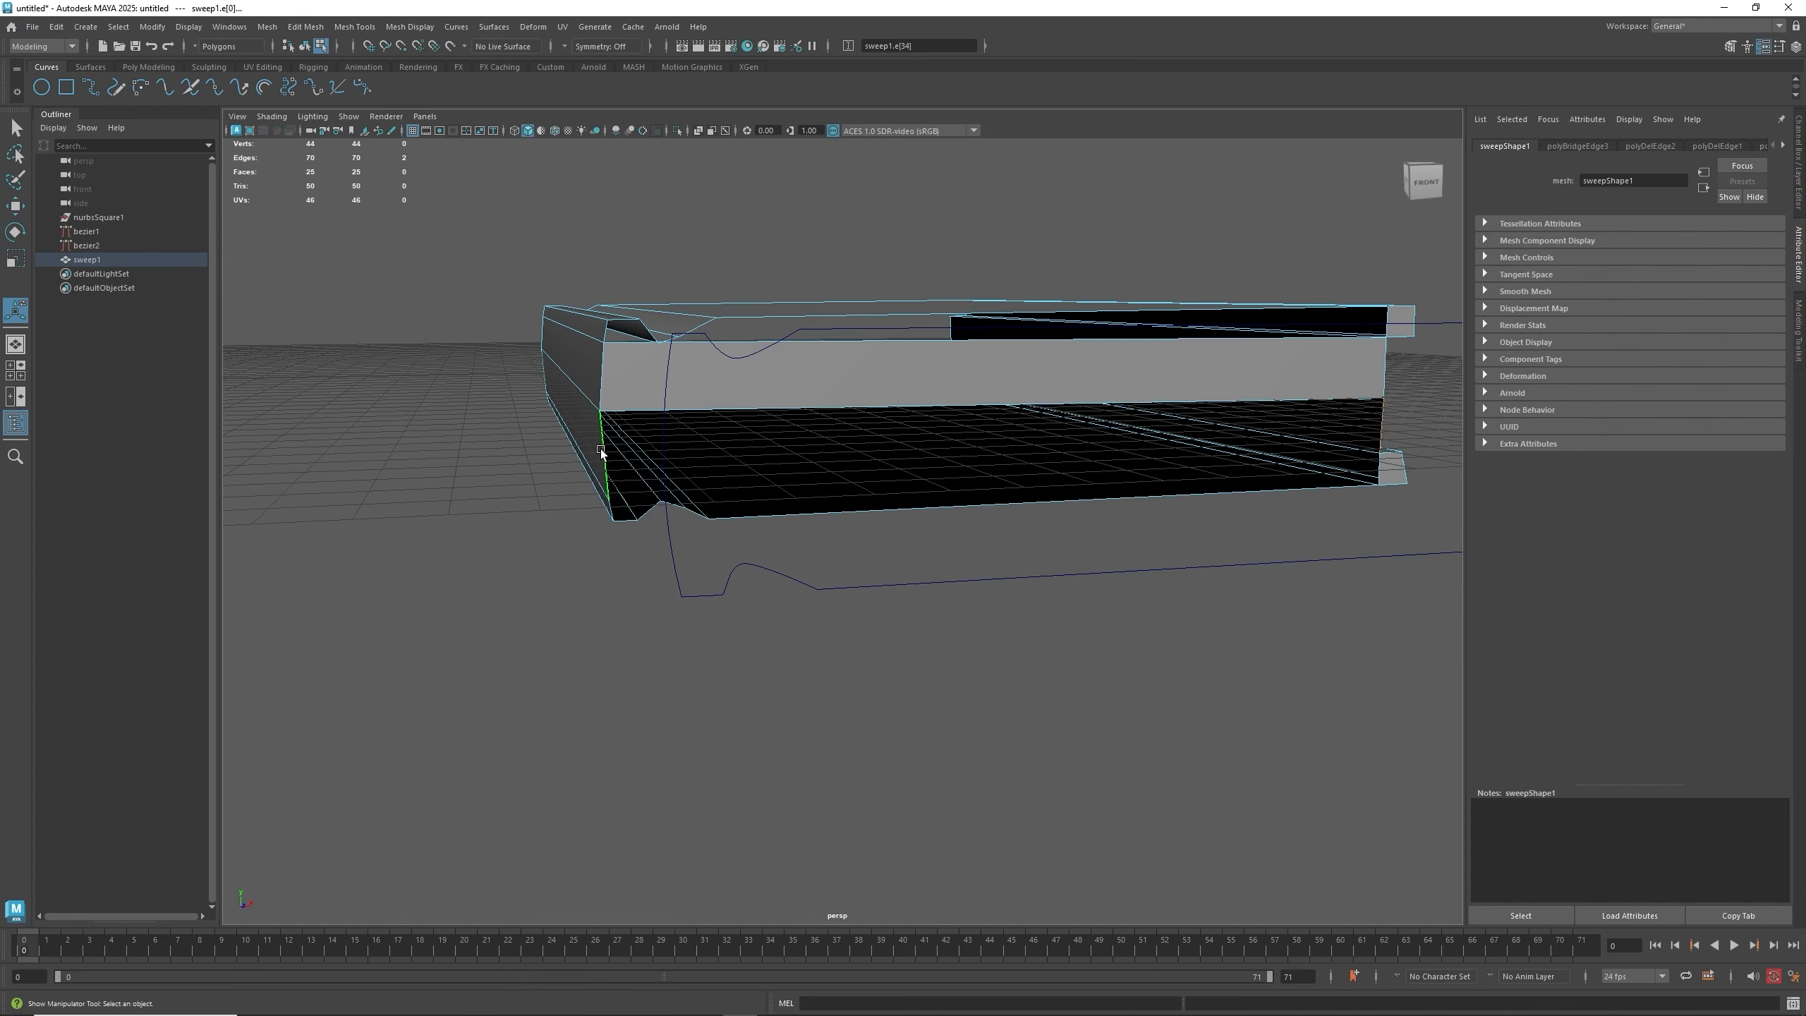
key(g)
mouse_move(940, 474)
alt+mouse_down()
mouse_move(957, 462)
mouse_move(872, 462)
mouse_move(935, 451)
alt+mouse_up()
scroll(699, 453, up, 3)
alt+middle_drag(592, 432, 755, 452)
scroll(763, 429, up, 3)
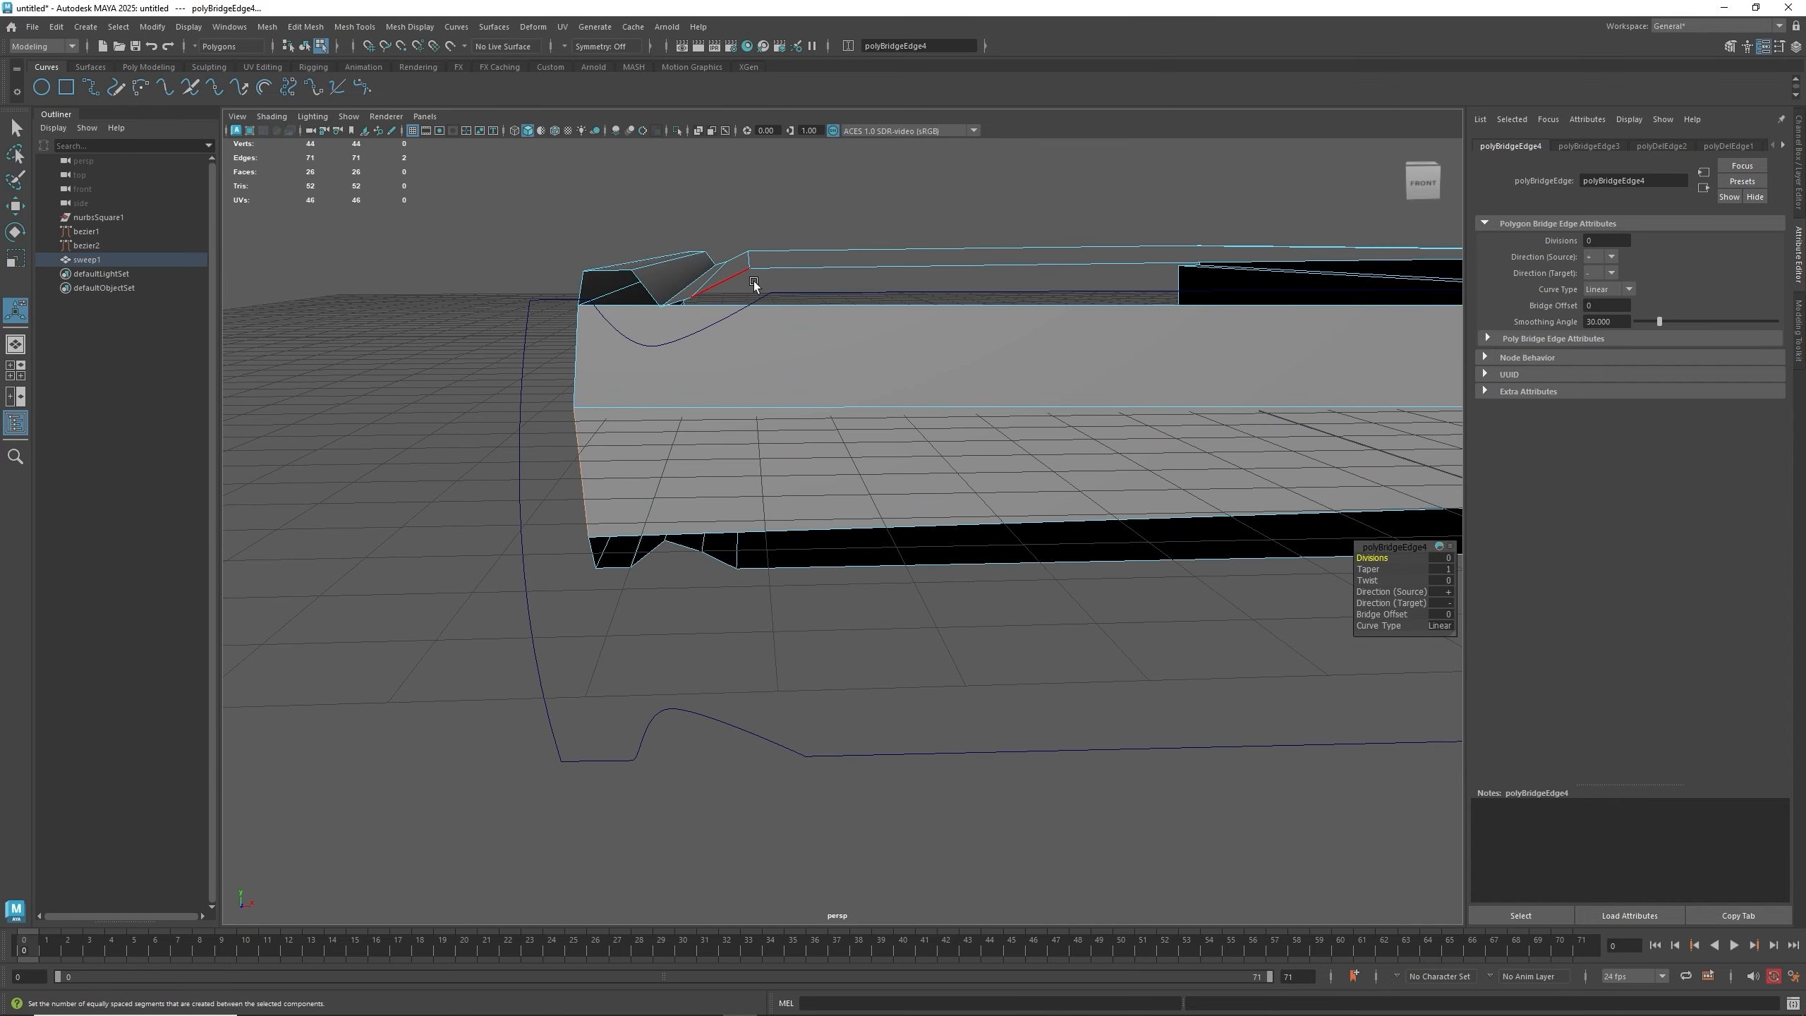
- Cut three new vertical edge loops near the end of the mesh with Multi-Cut, then leave the tool
right_click(750, 304)
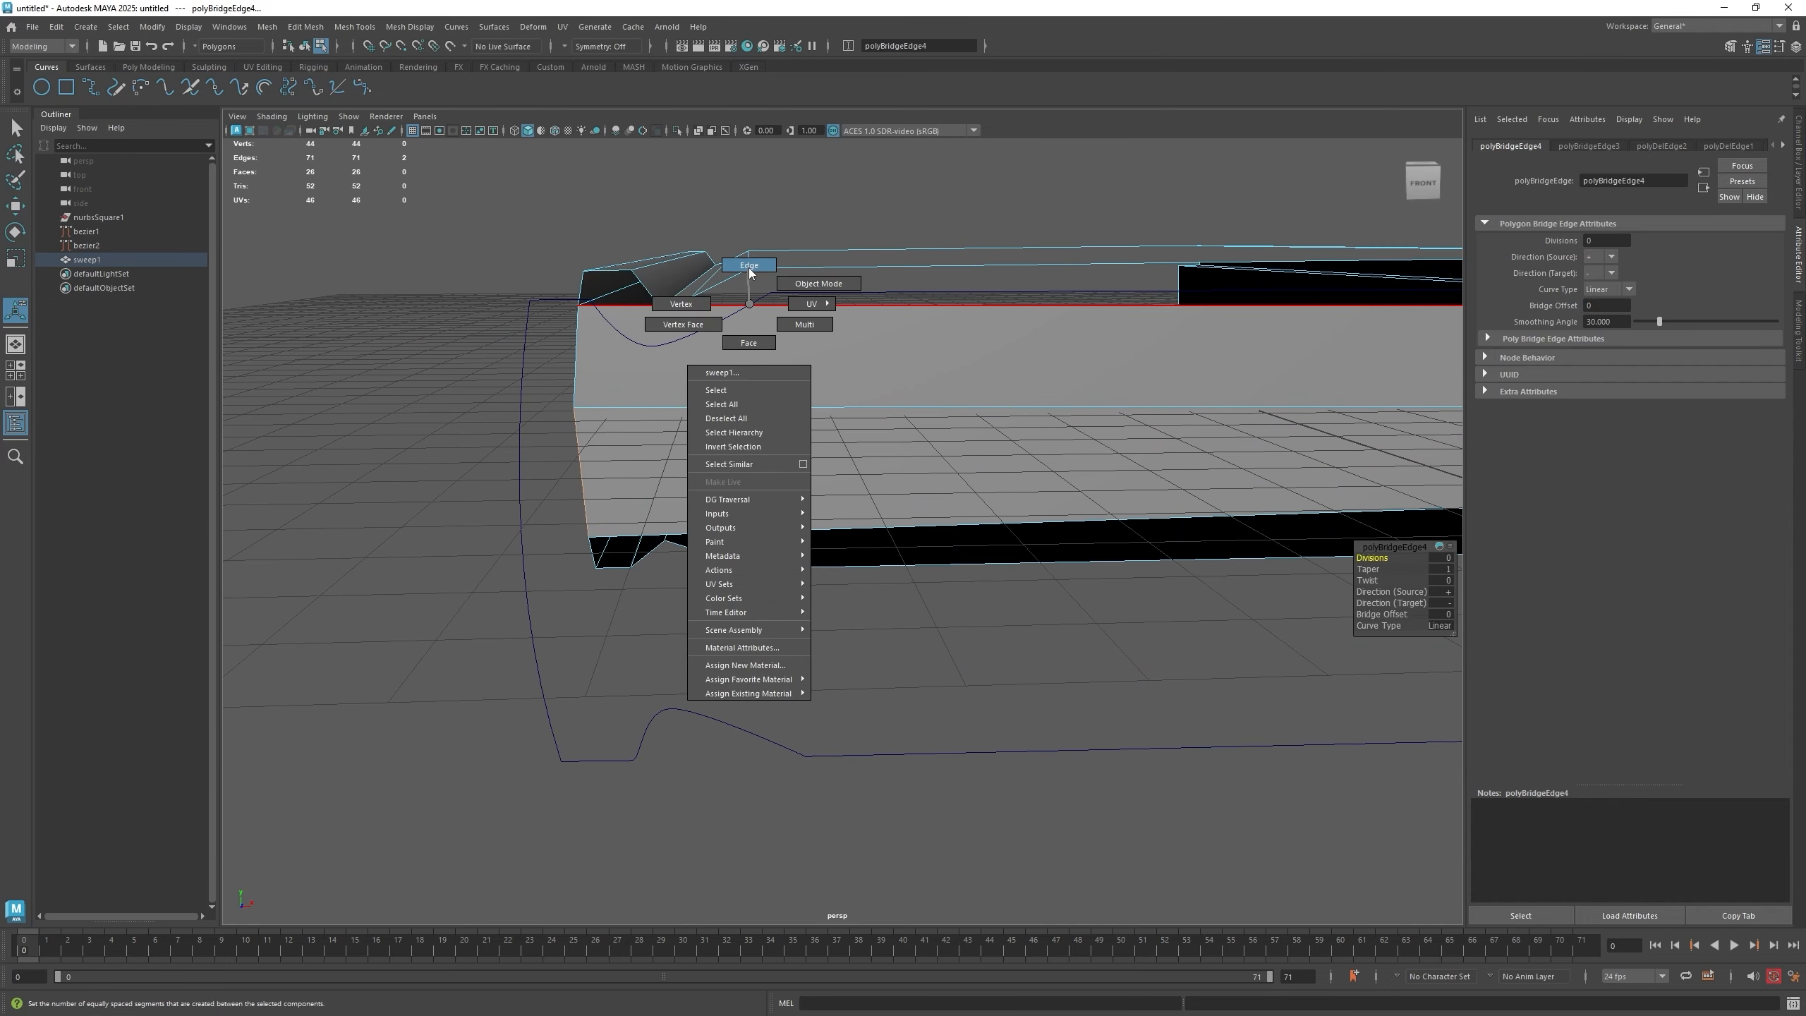
right_drag(748, 268, 671, 325)
click(578, 306)
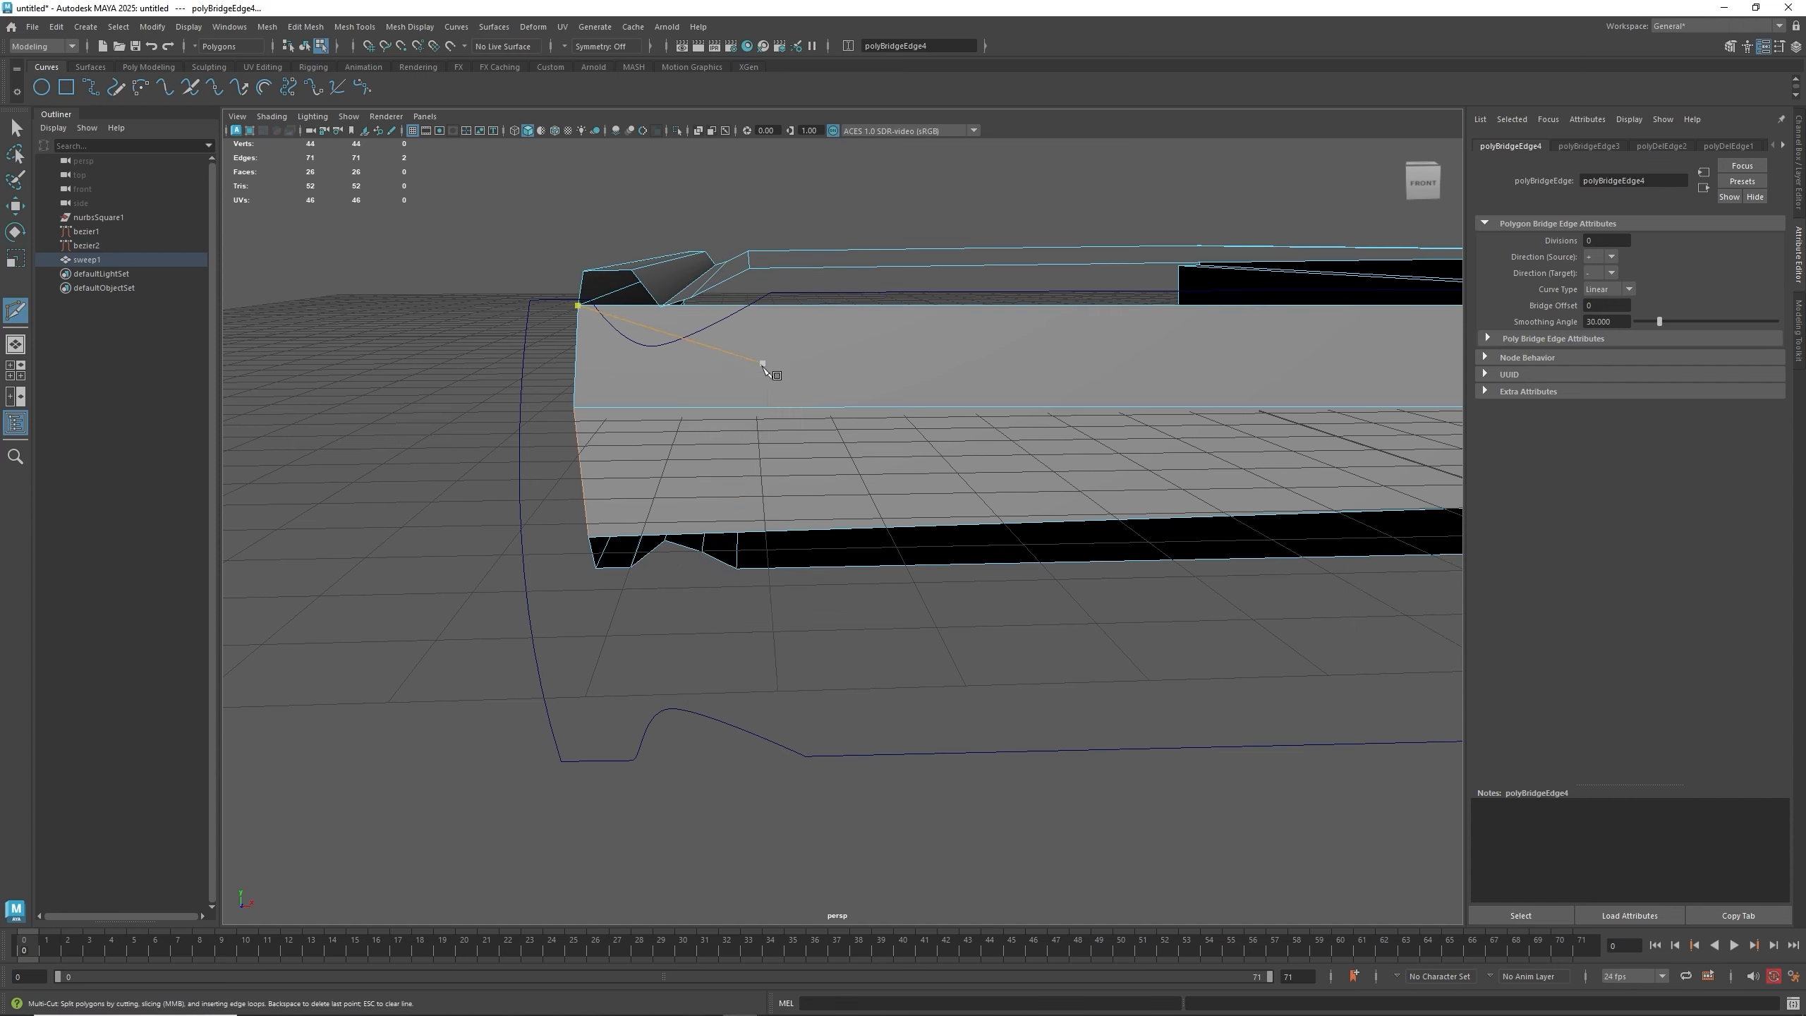
ctrl+click(744, 352)
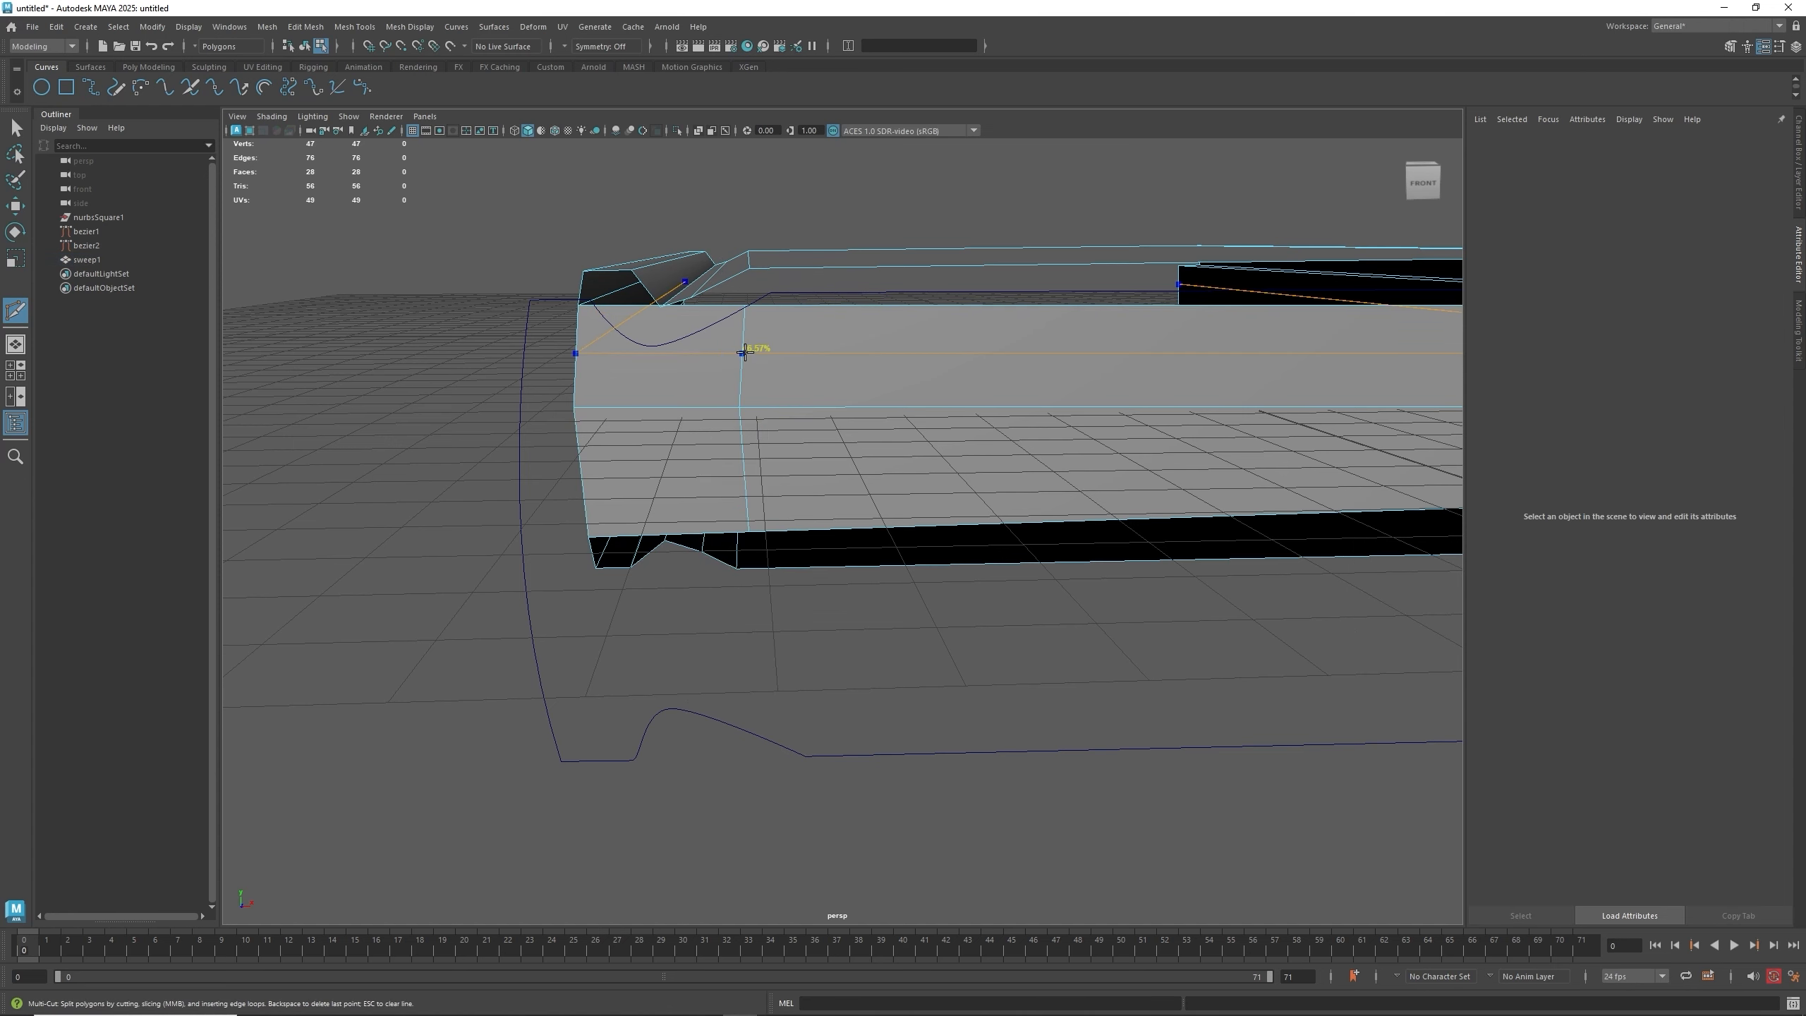
ctrl+click(694, 345)
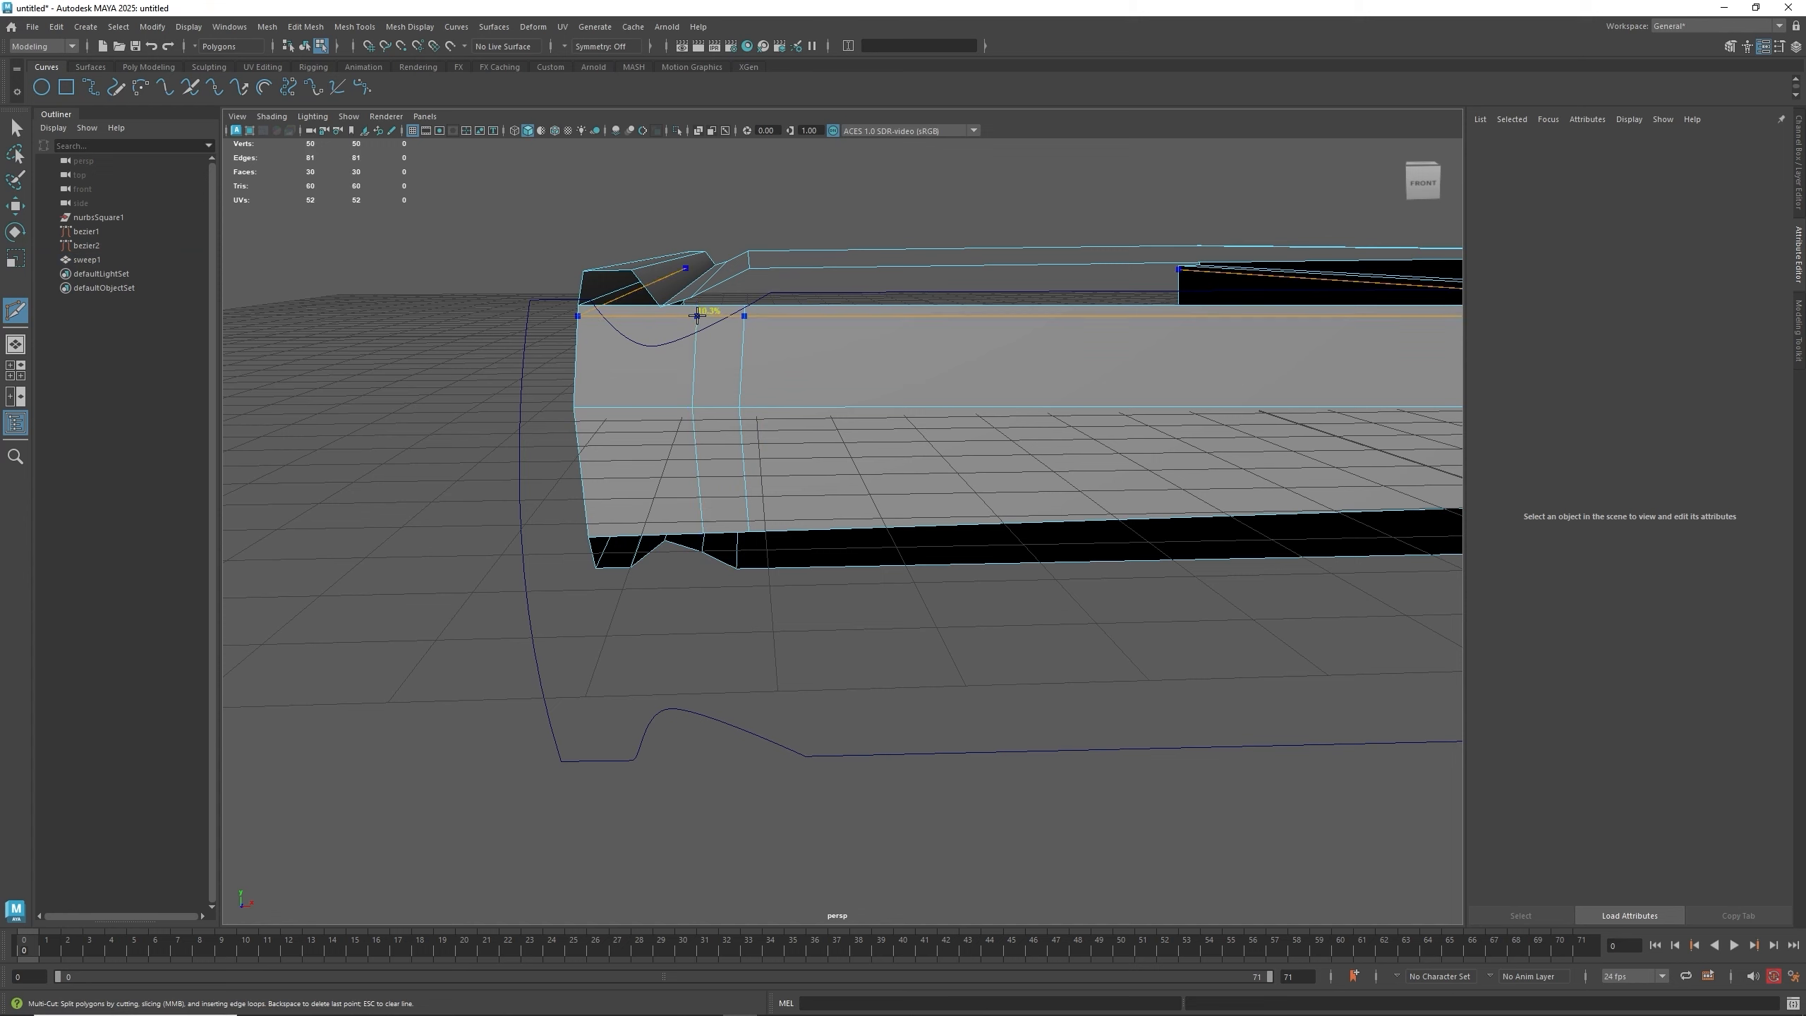
ctrl+click(659, 313)
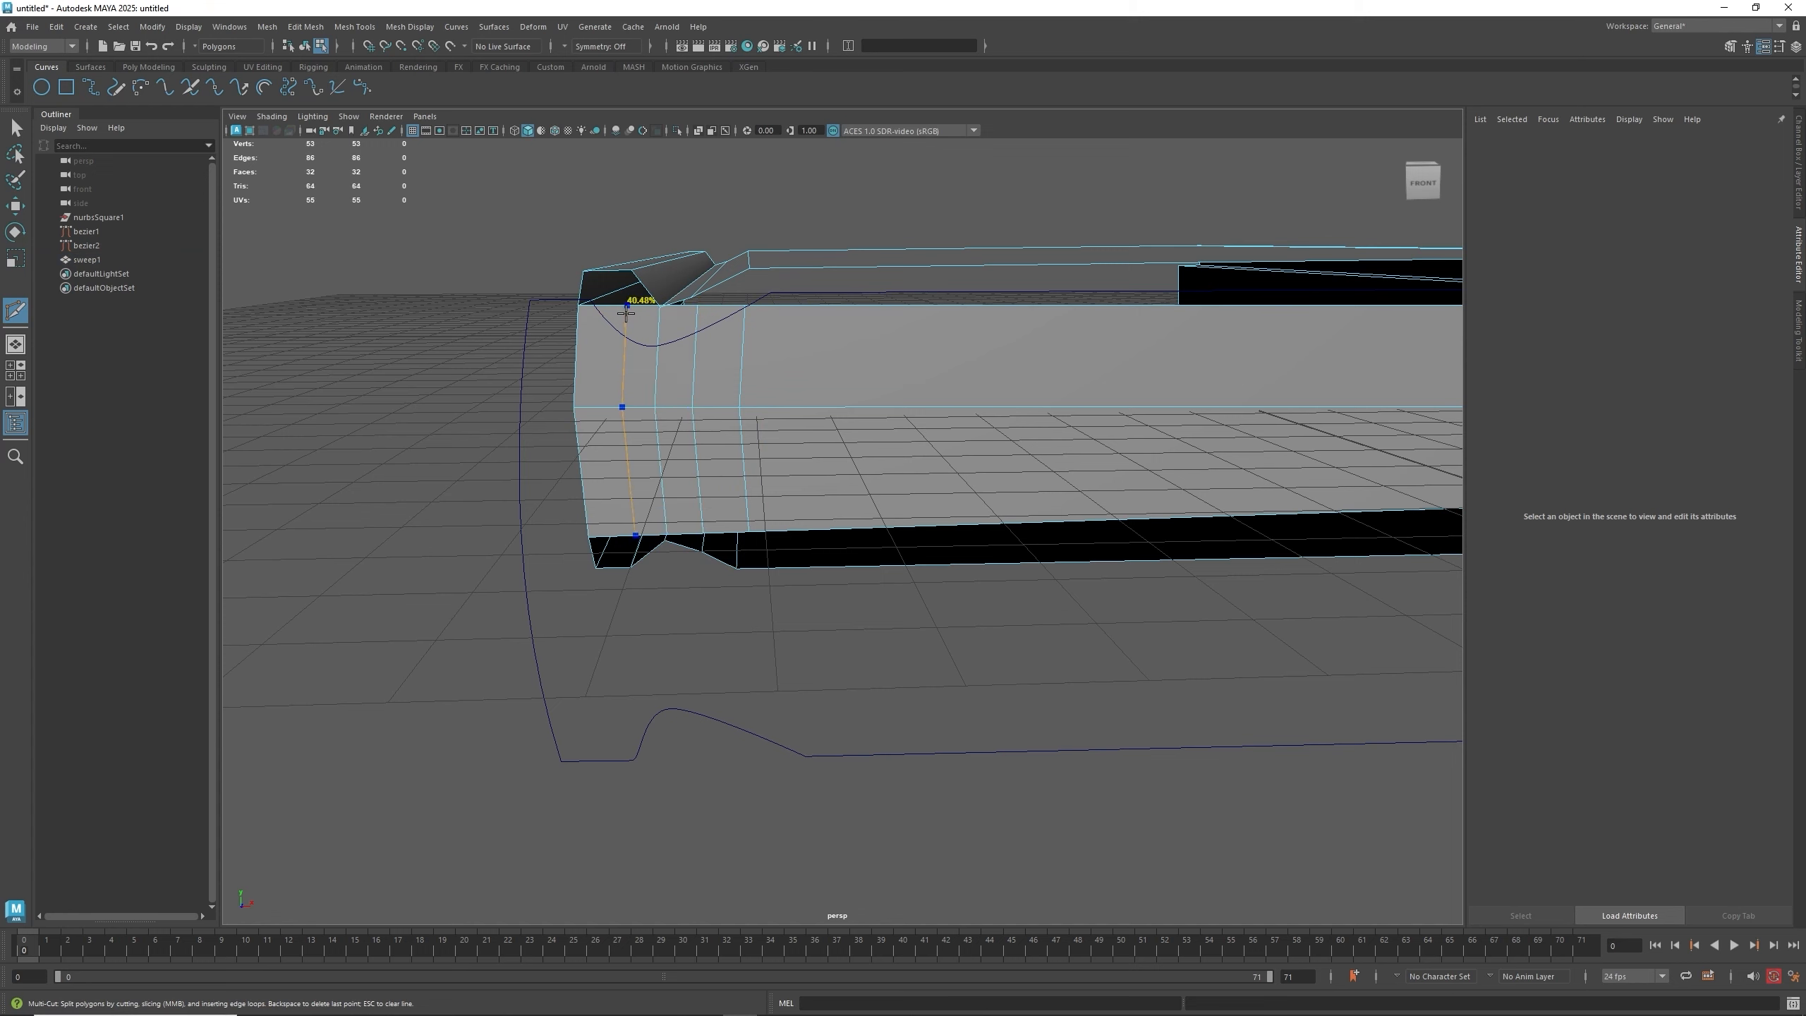
ctrl+click(626, 313)
click(744, 305)
key(w)
- Select the two open edges along the top of the panel and bridge them
click(940, 308)
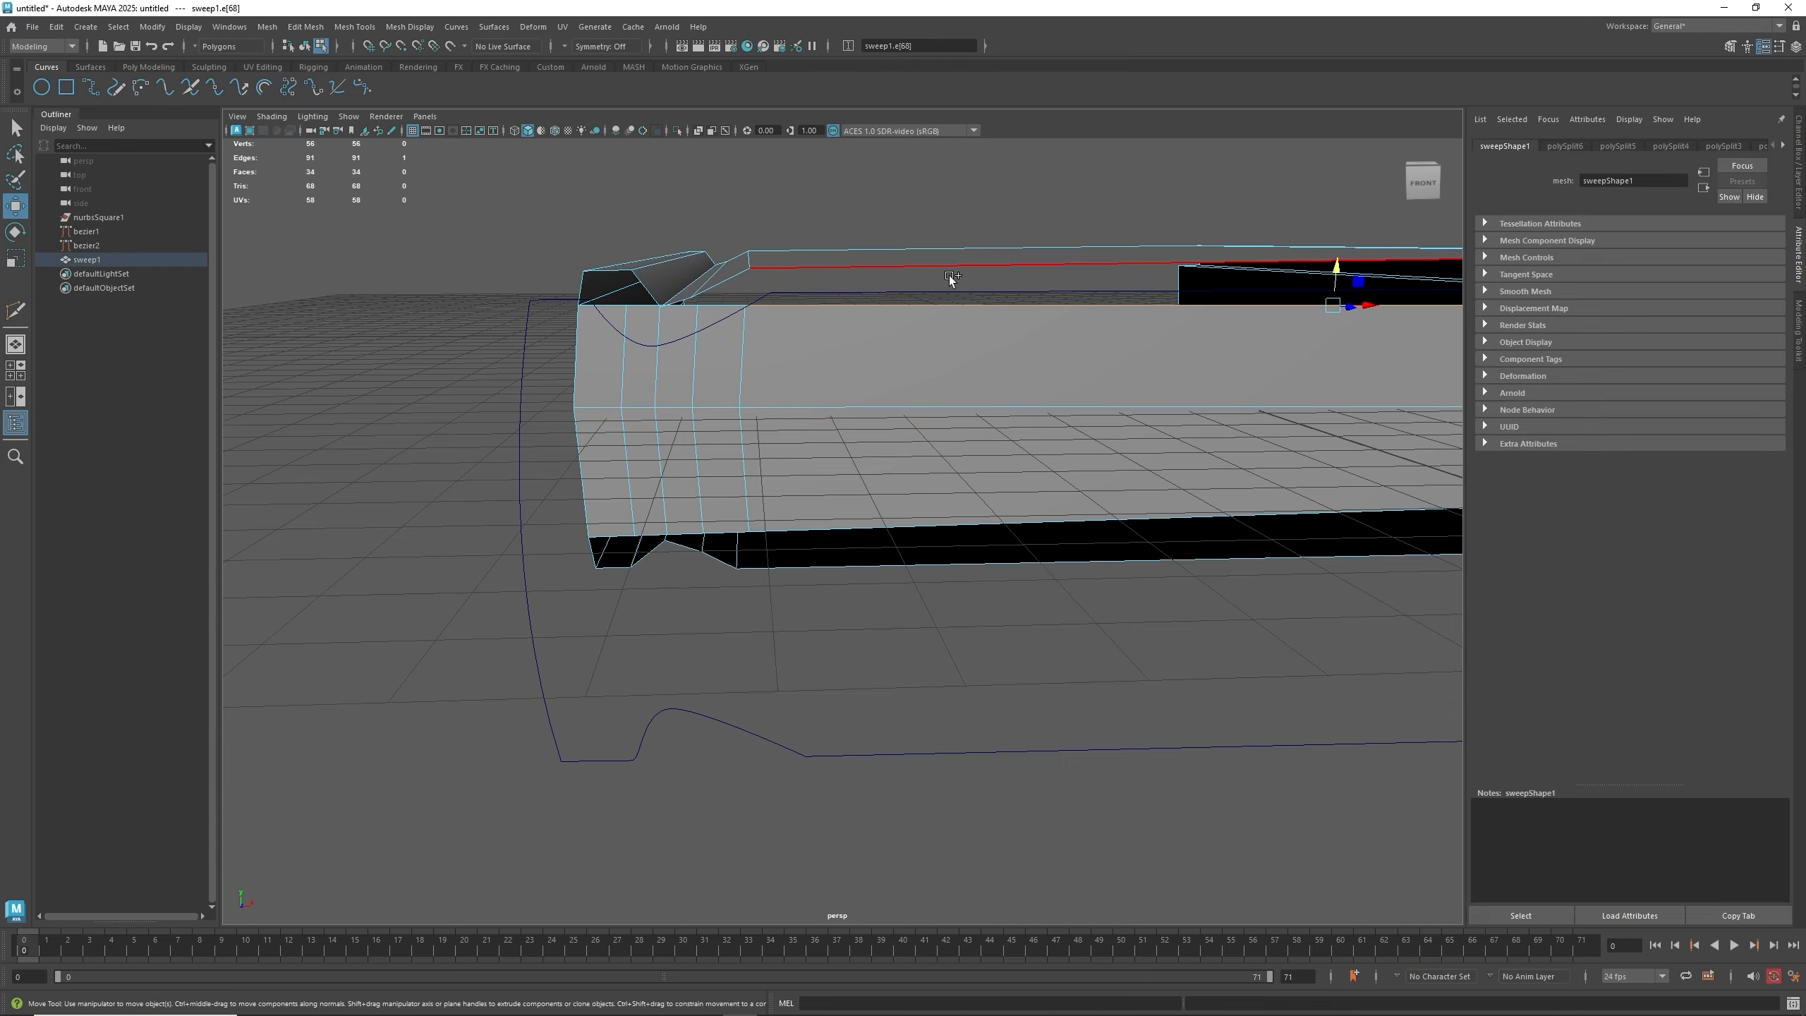
shift+click(949, 271)
alt+drag(963, 378, 886, 386)
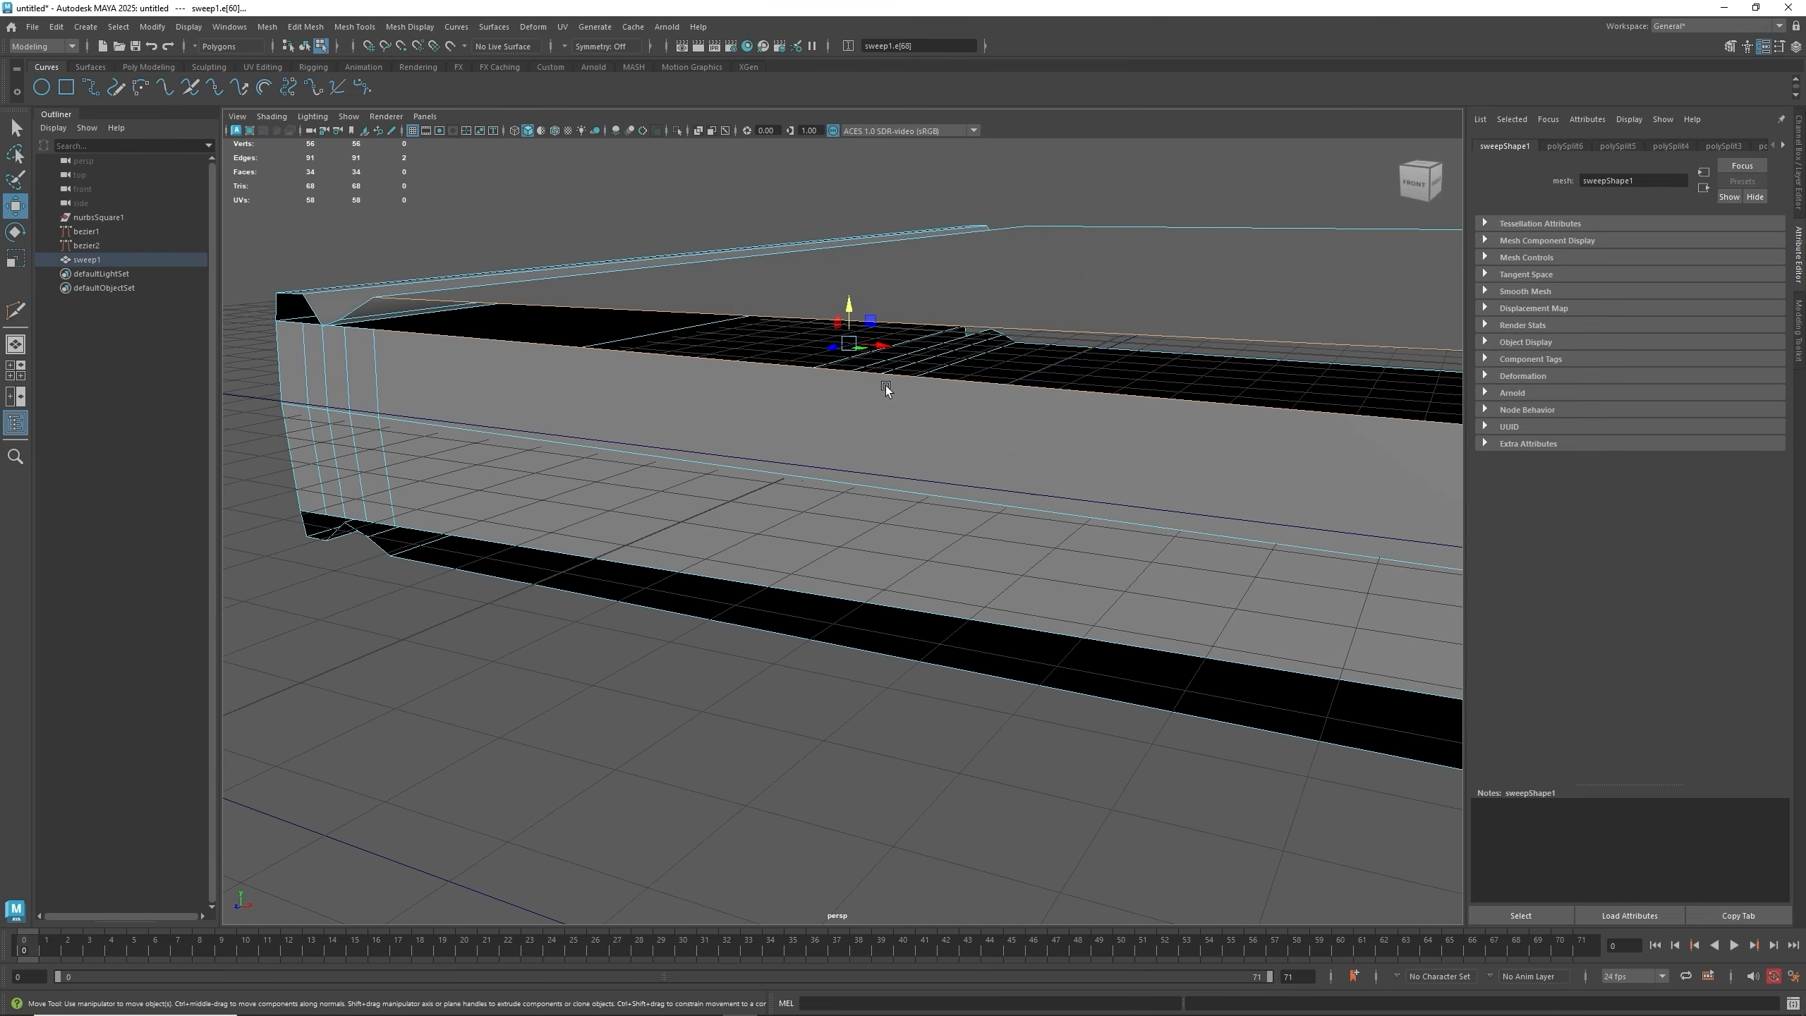
alt+right_drag(886, 386, 769, 410)
alt+drag(769, 410, 822, 421)
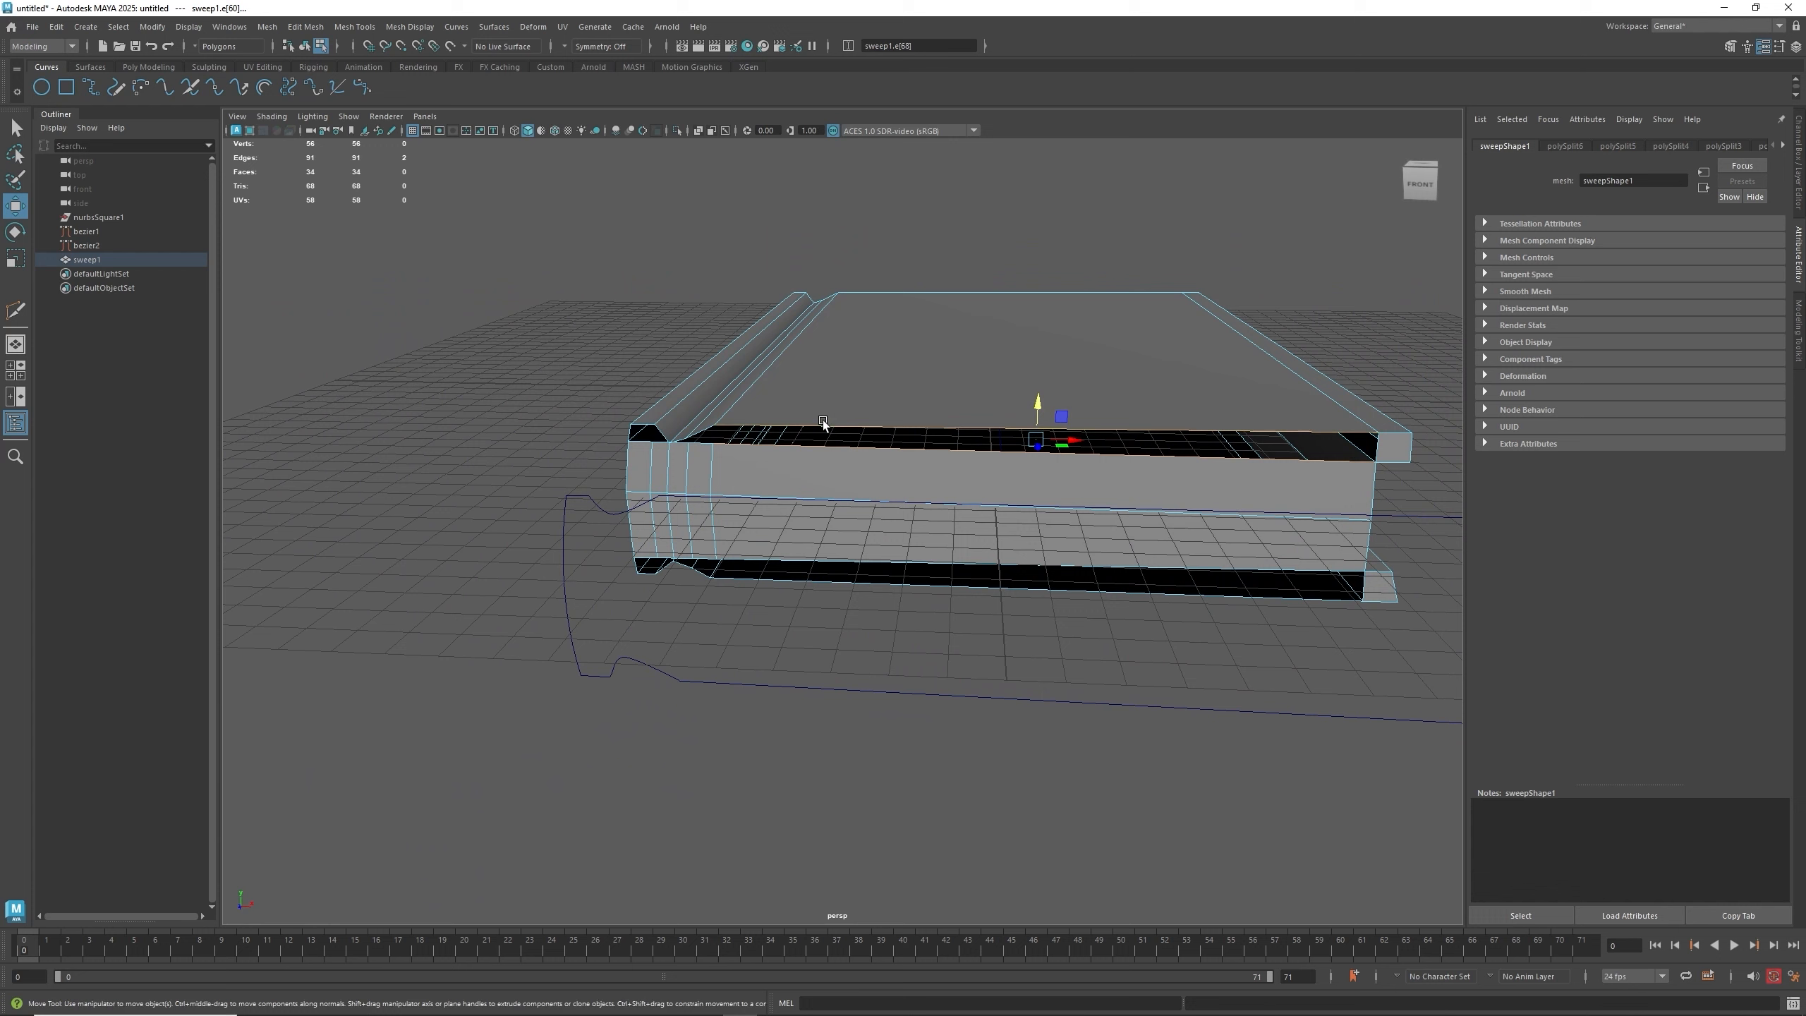
shift+right_click(897, 407)
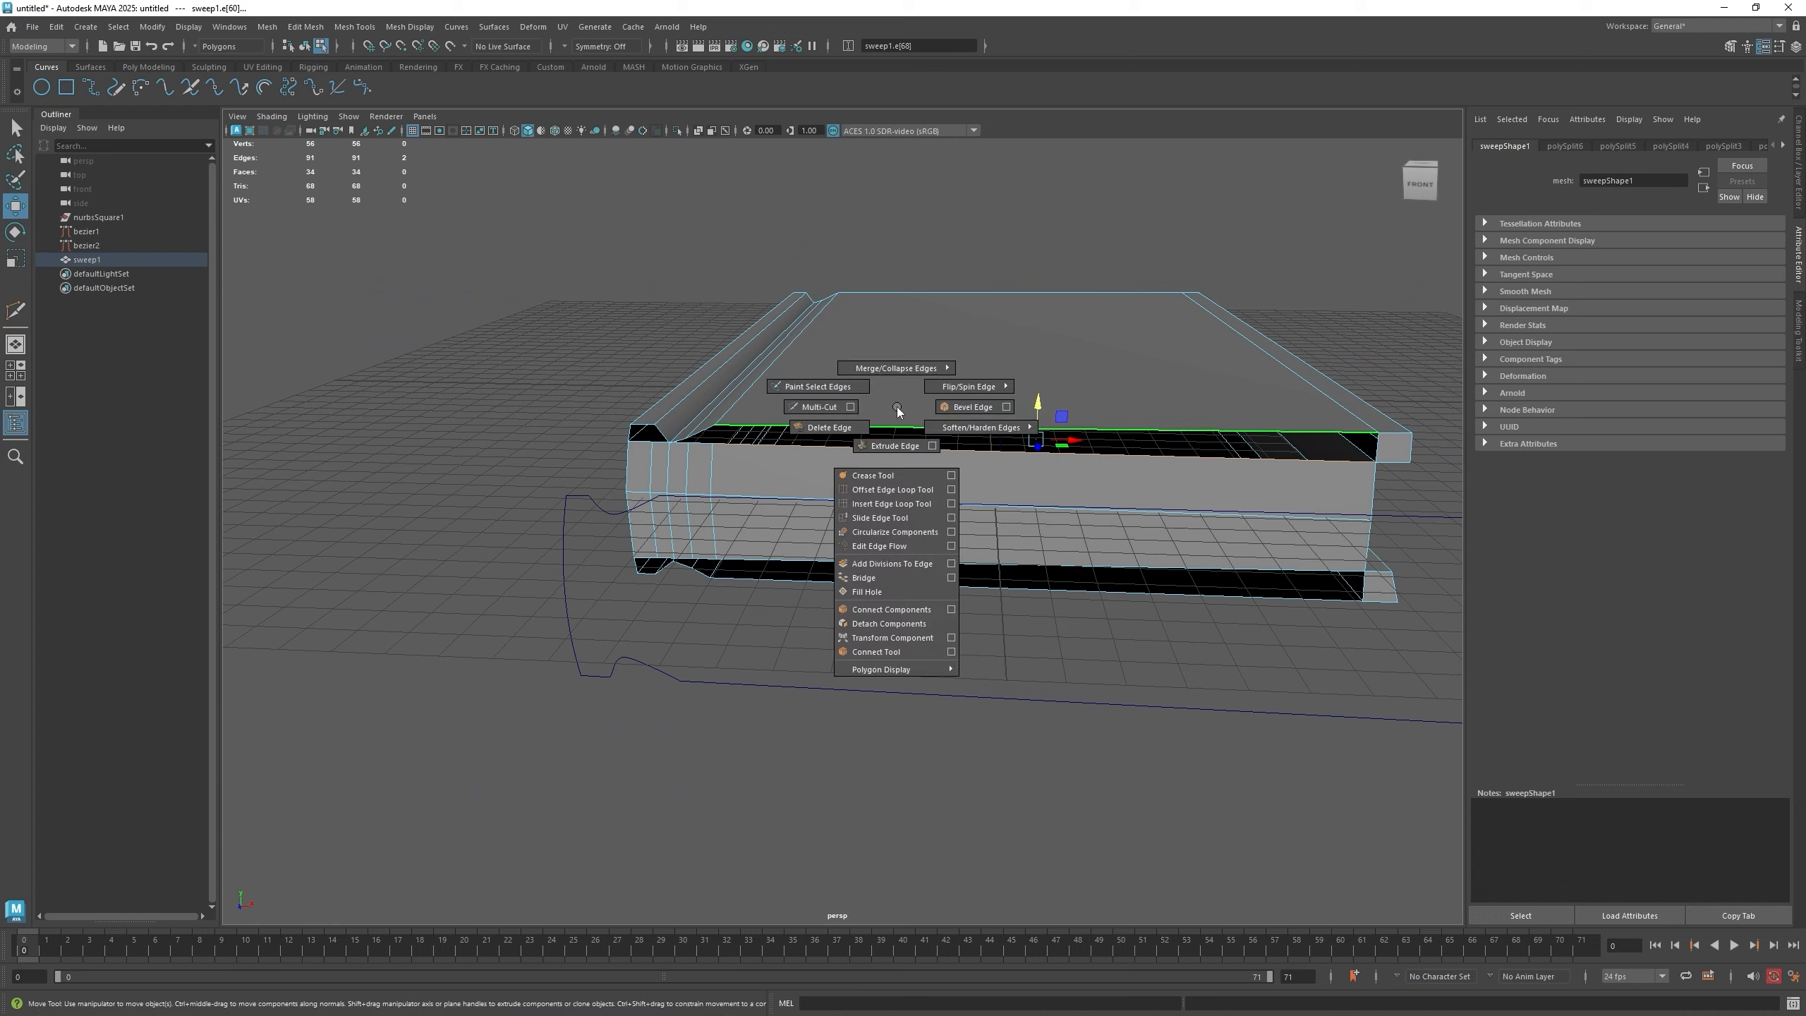
click(864, 578)
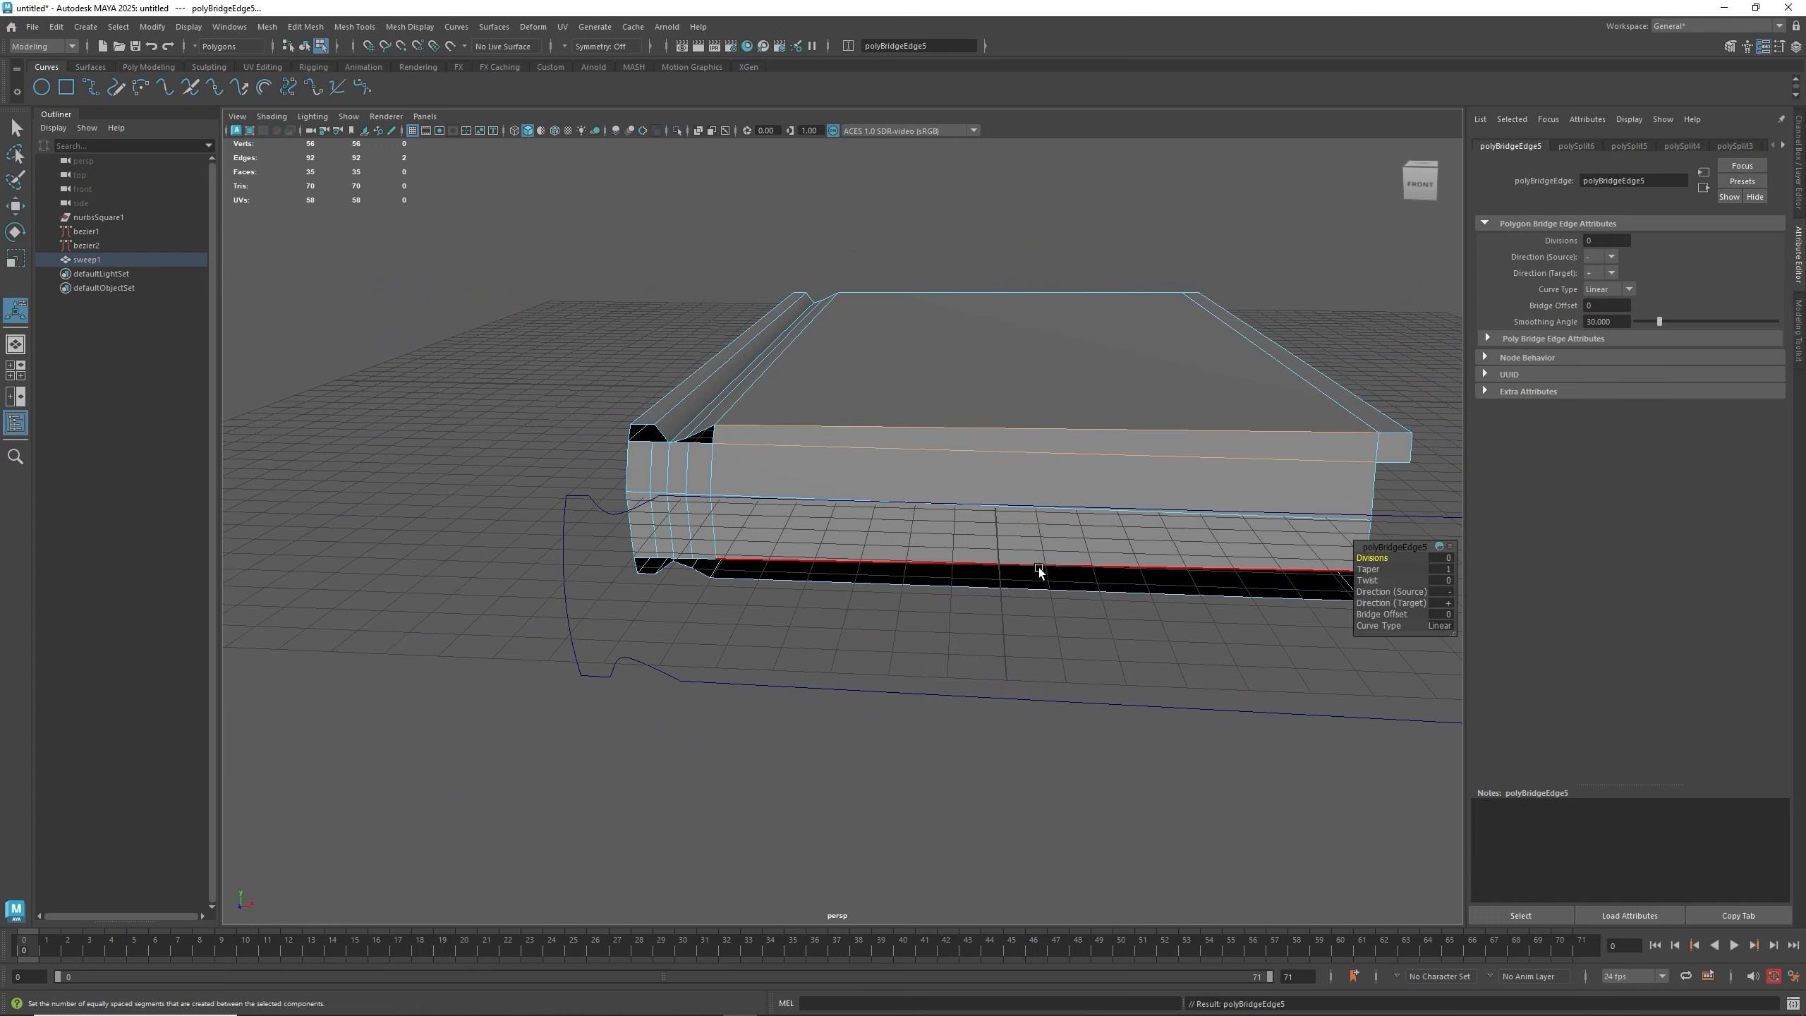
- Select the open edge along the bottom of the panel and bridge it
click(1047, 610)
key(g)
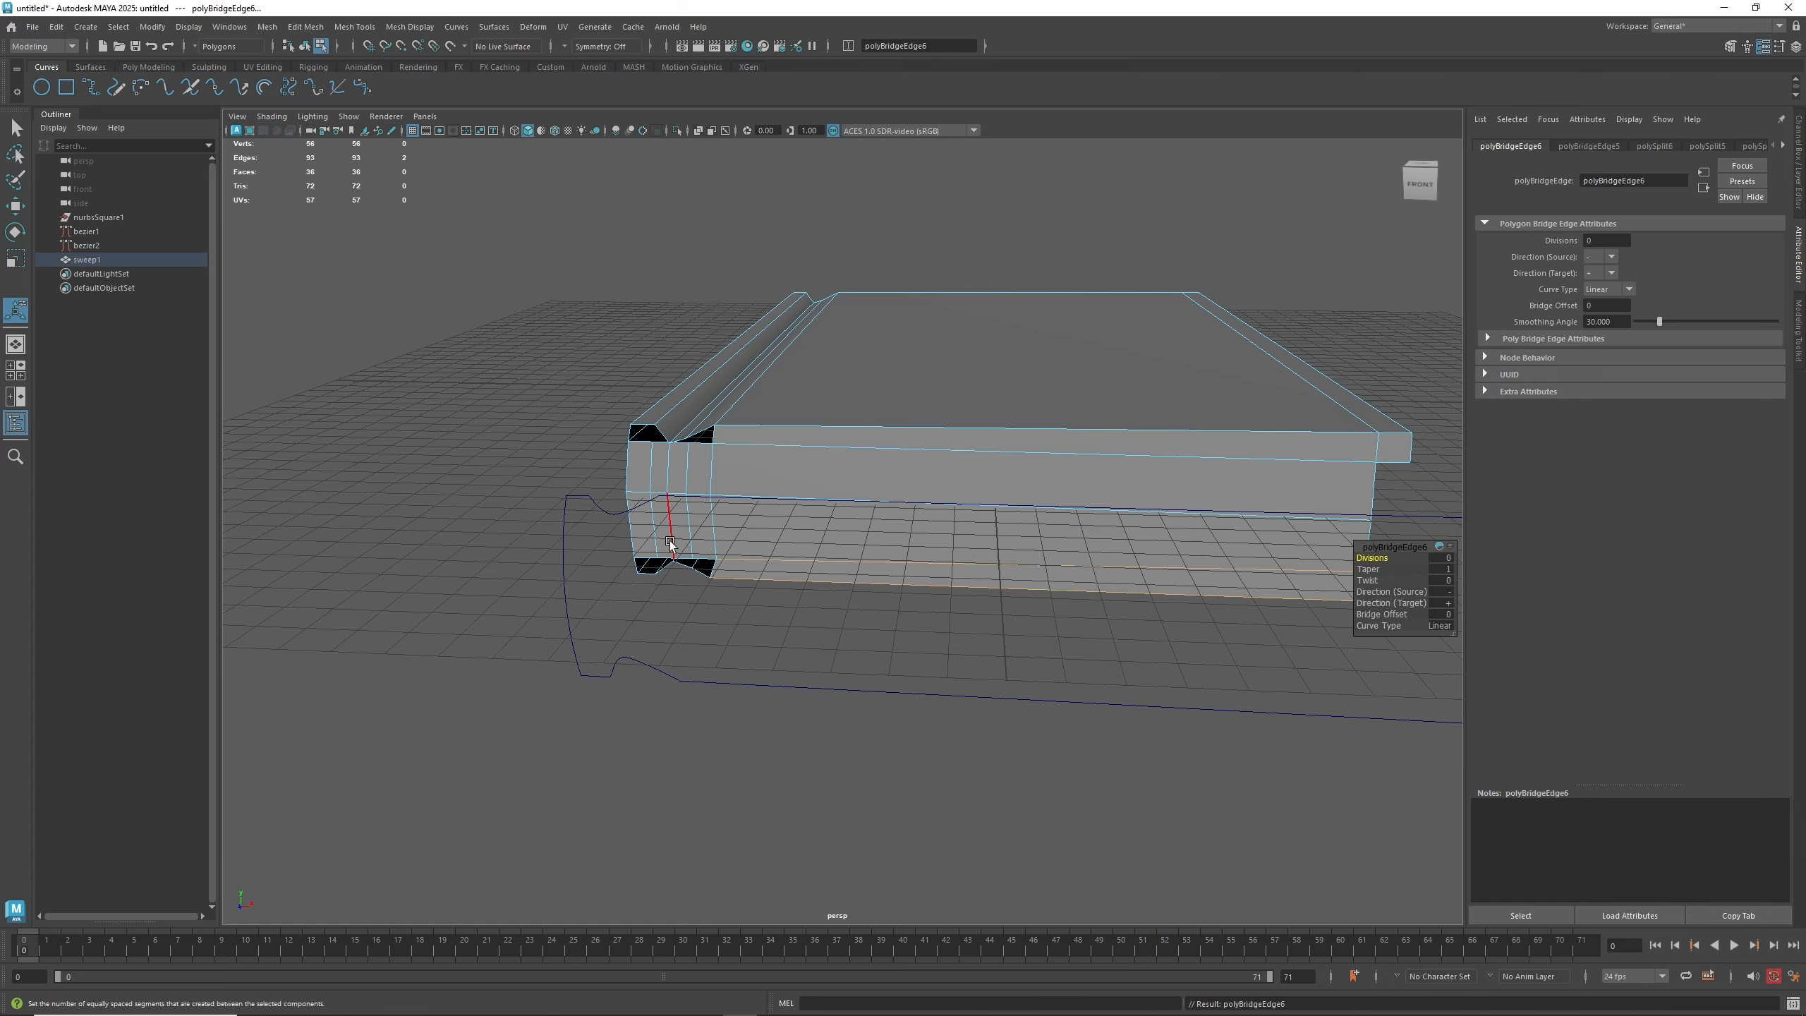
scroll(679, 458, up, 2)
alt+middle_drag(679, 457, 755, 470)
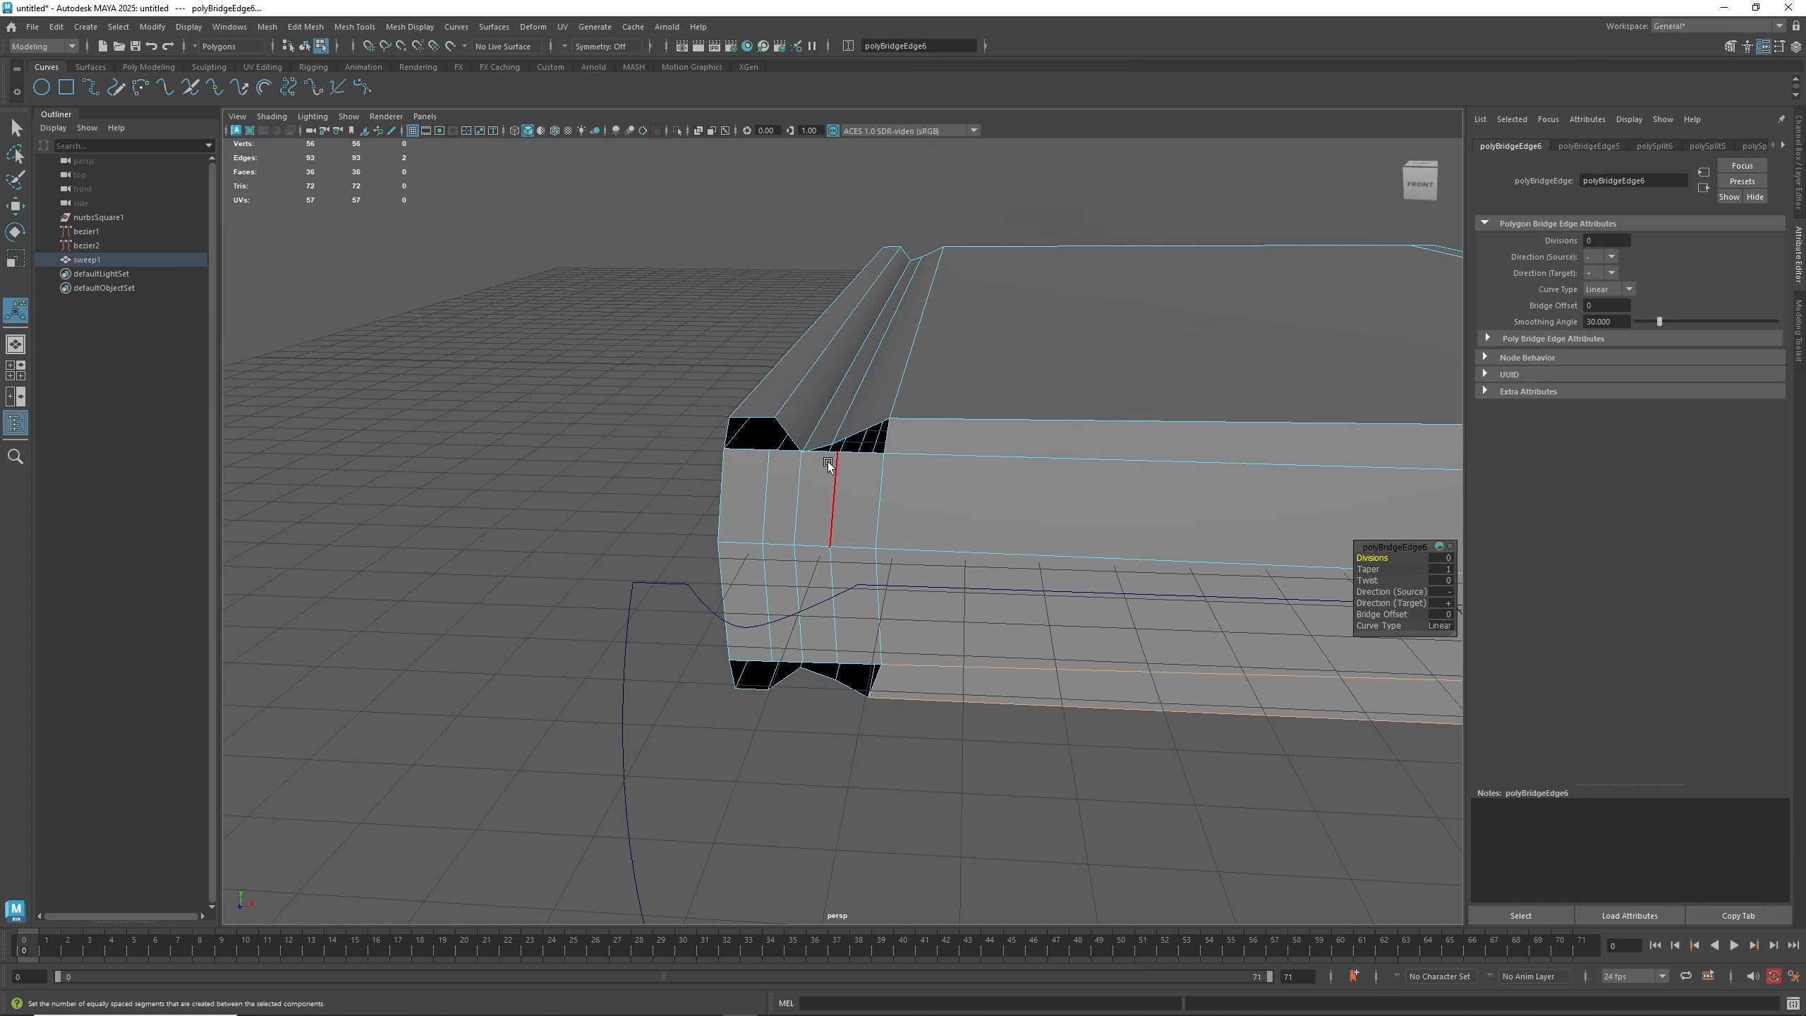
scroll(815, 457, up, 3)
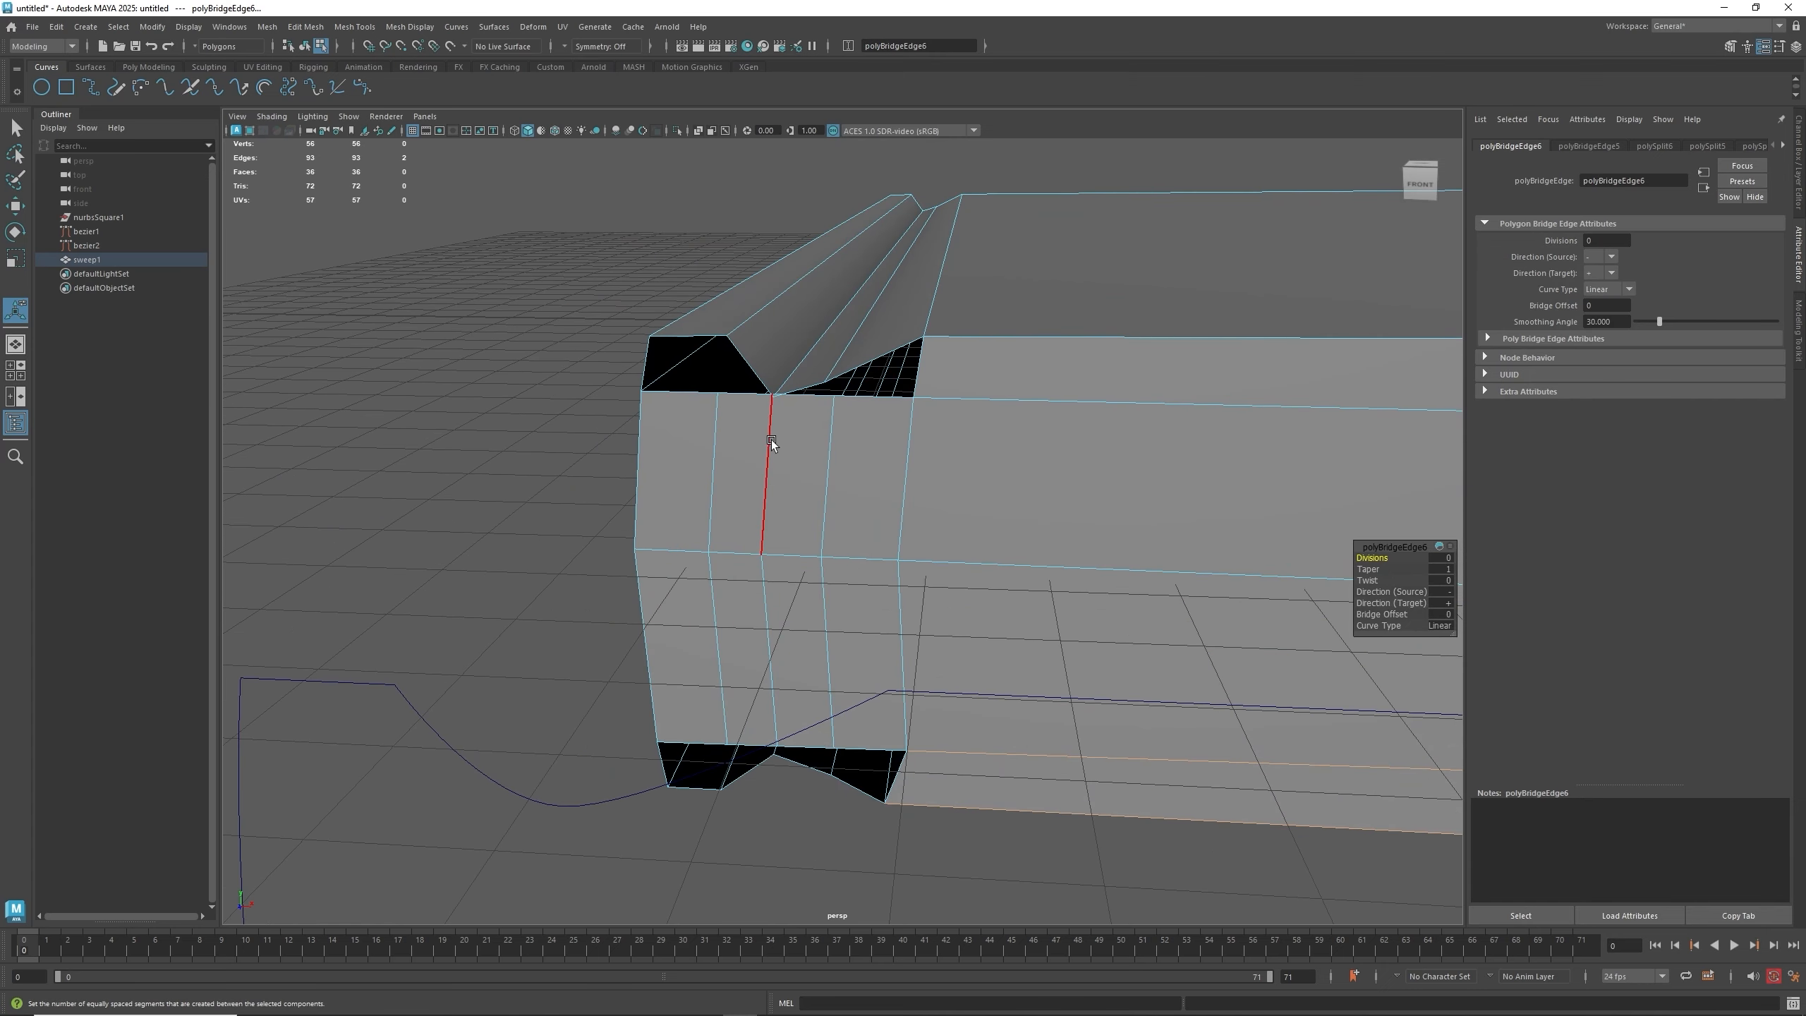
- Scale the new vertical edge columns near the end so they follow the notch profile
click(758, 476)
shift+click(765, 581)
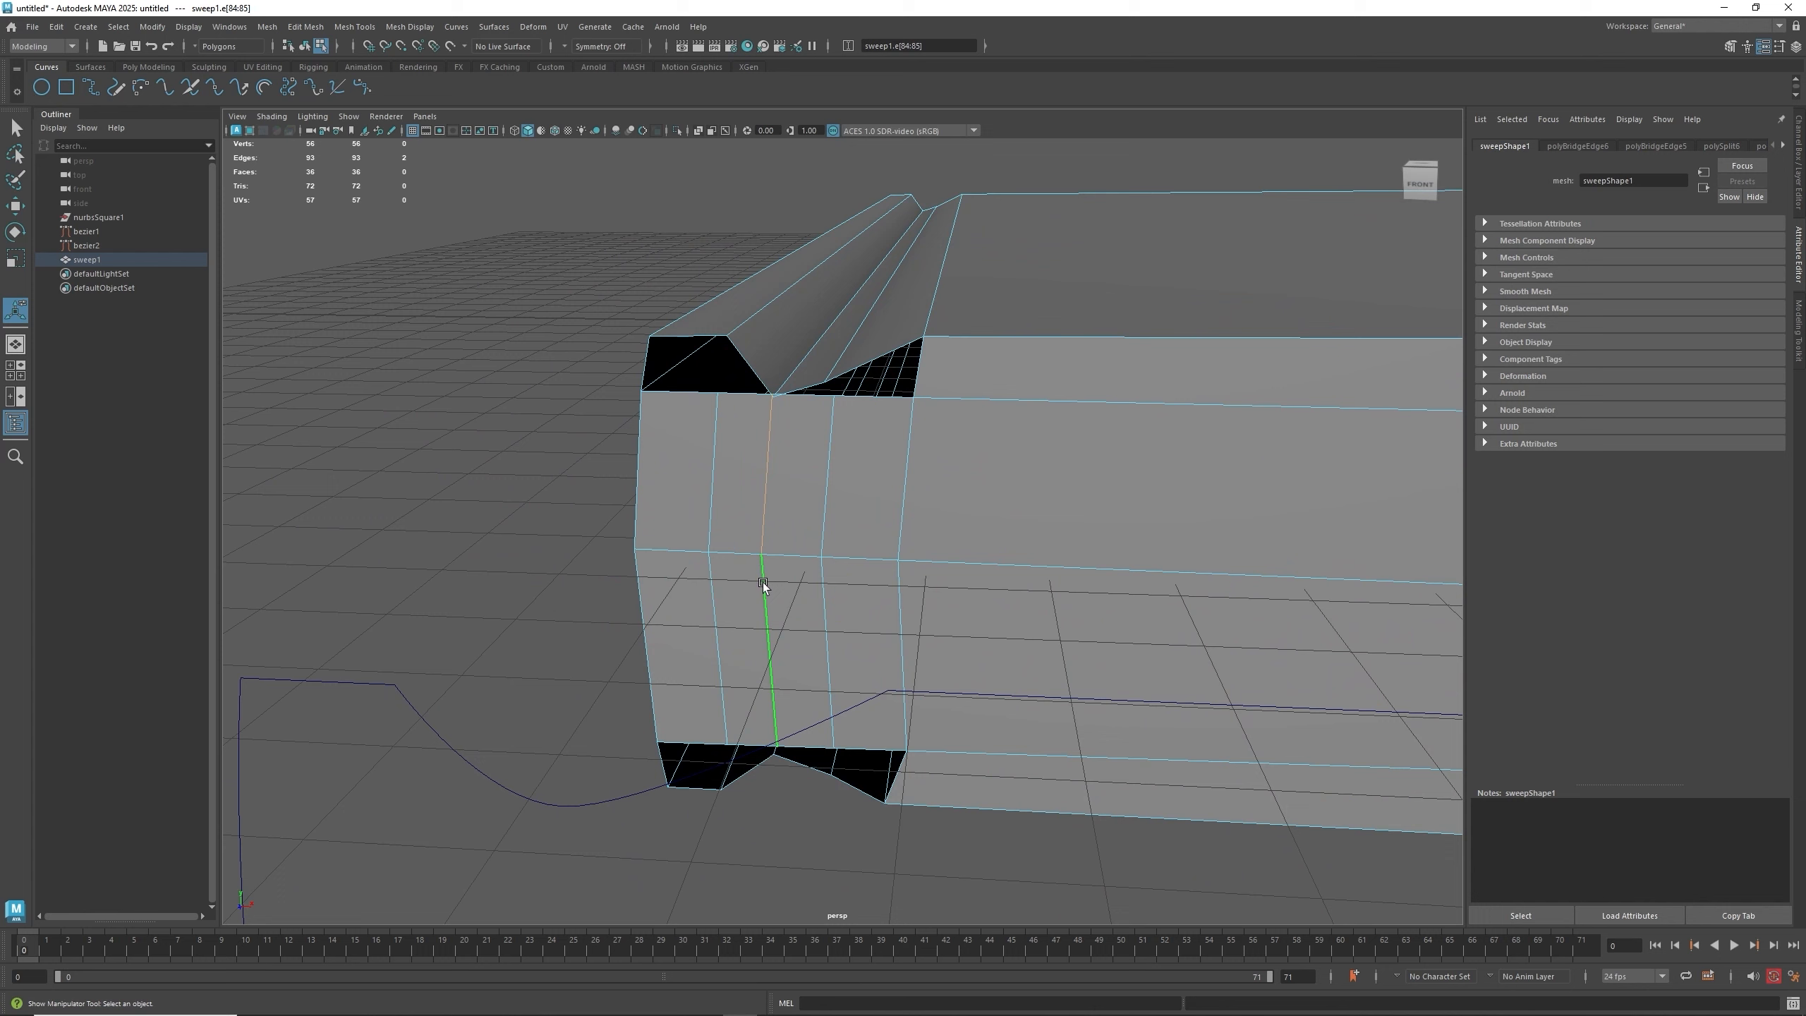
key(r)
drag(765, 556, 766, 549)
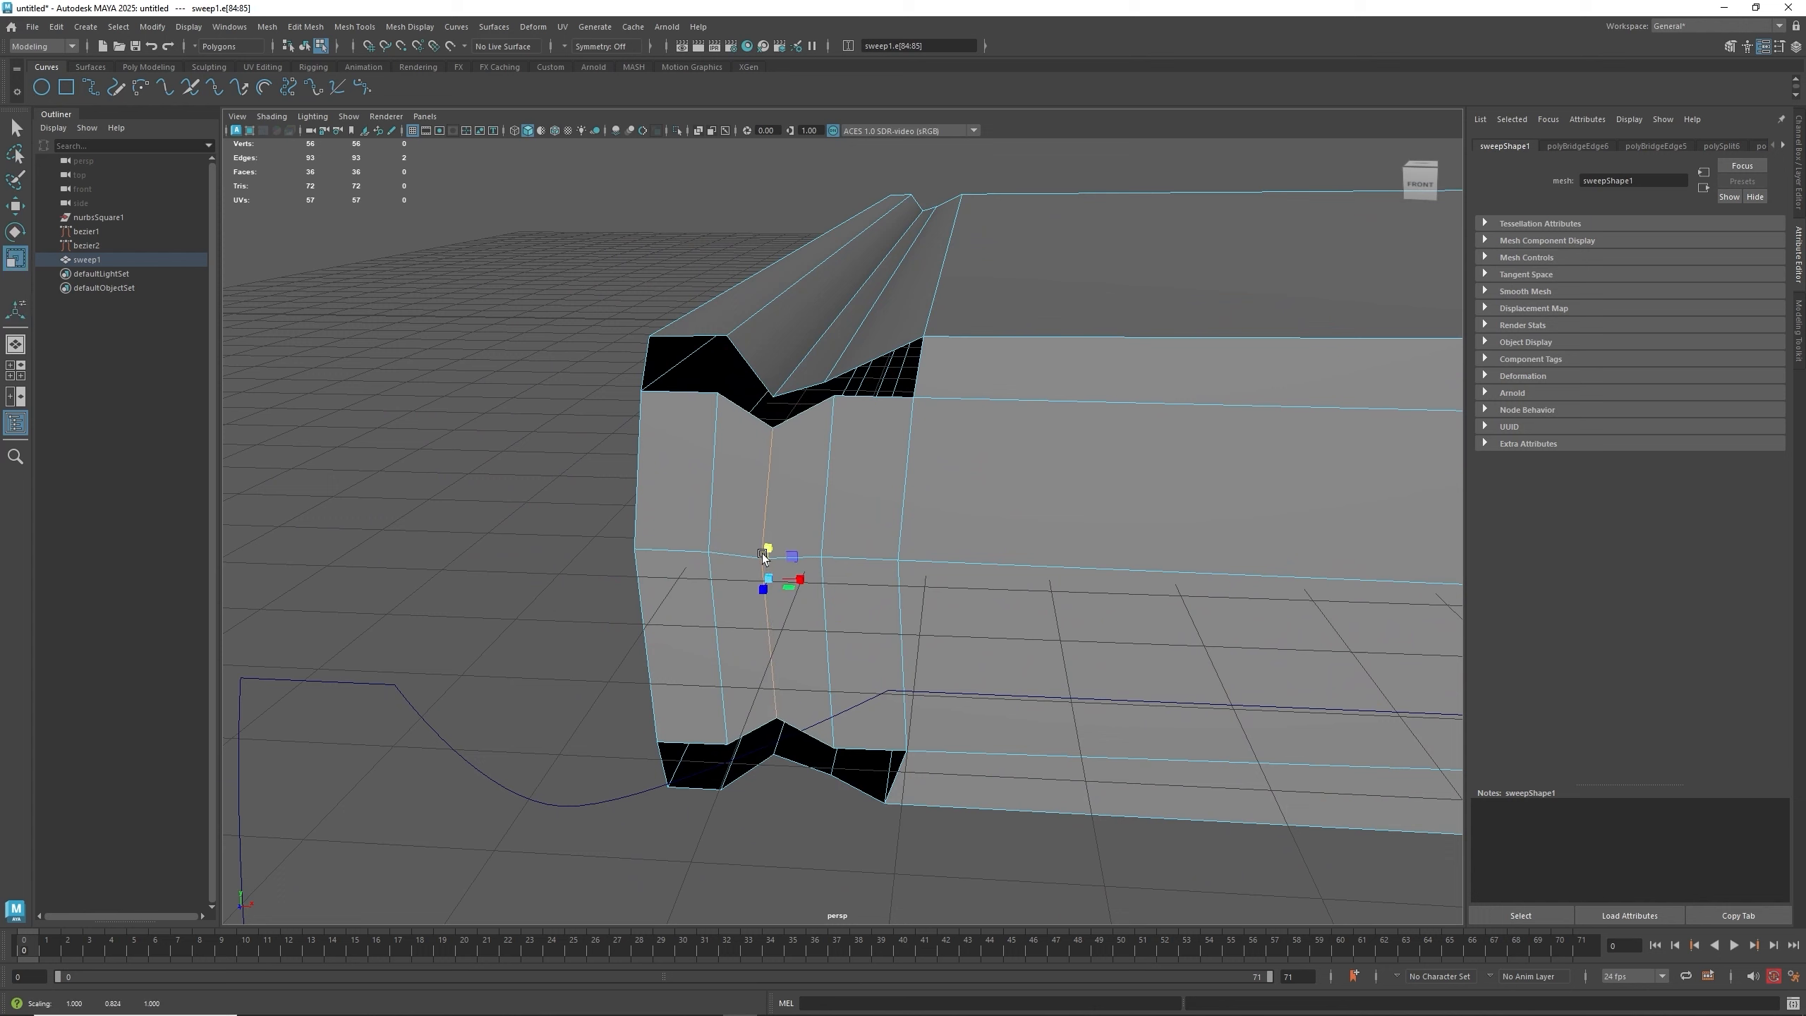
click(820, 510)
shift+click(828, 594)
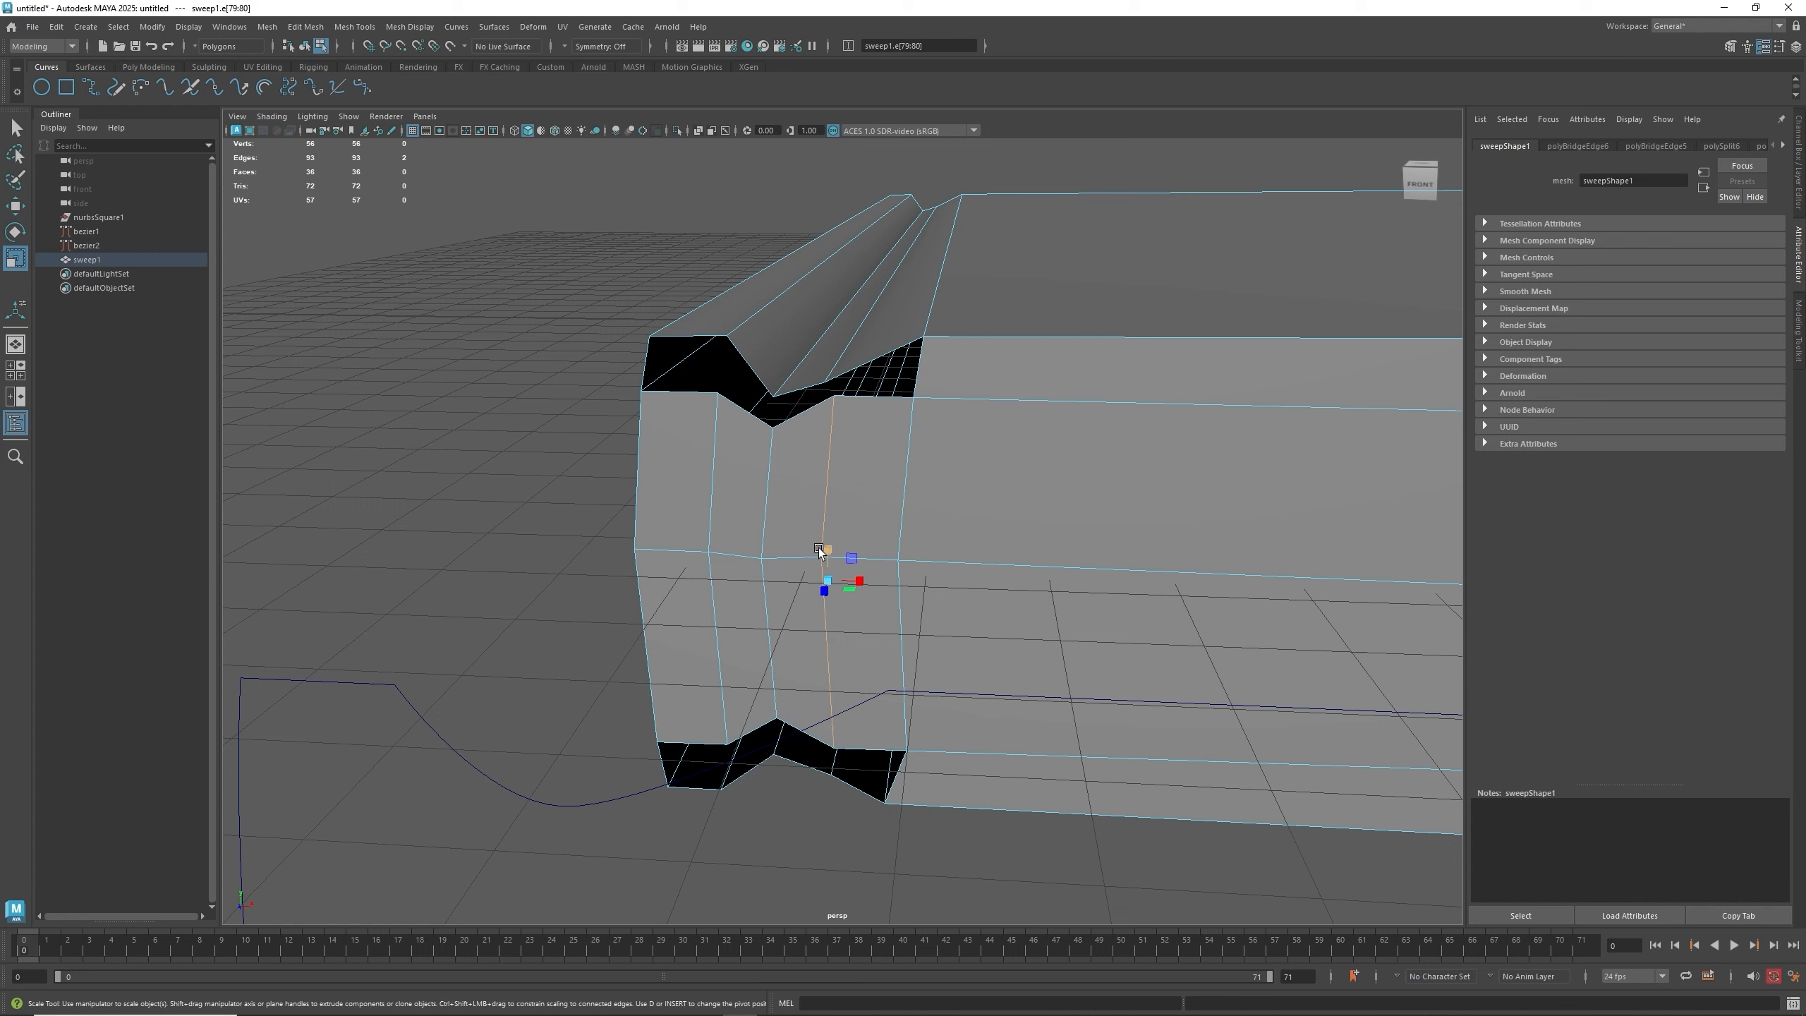
drag(824, 551, 824, 556)
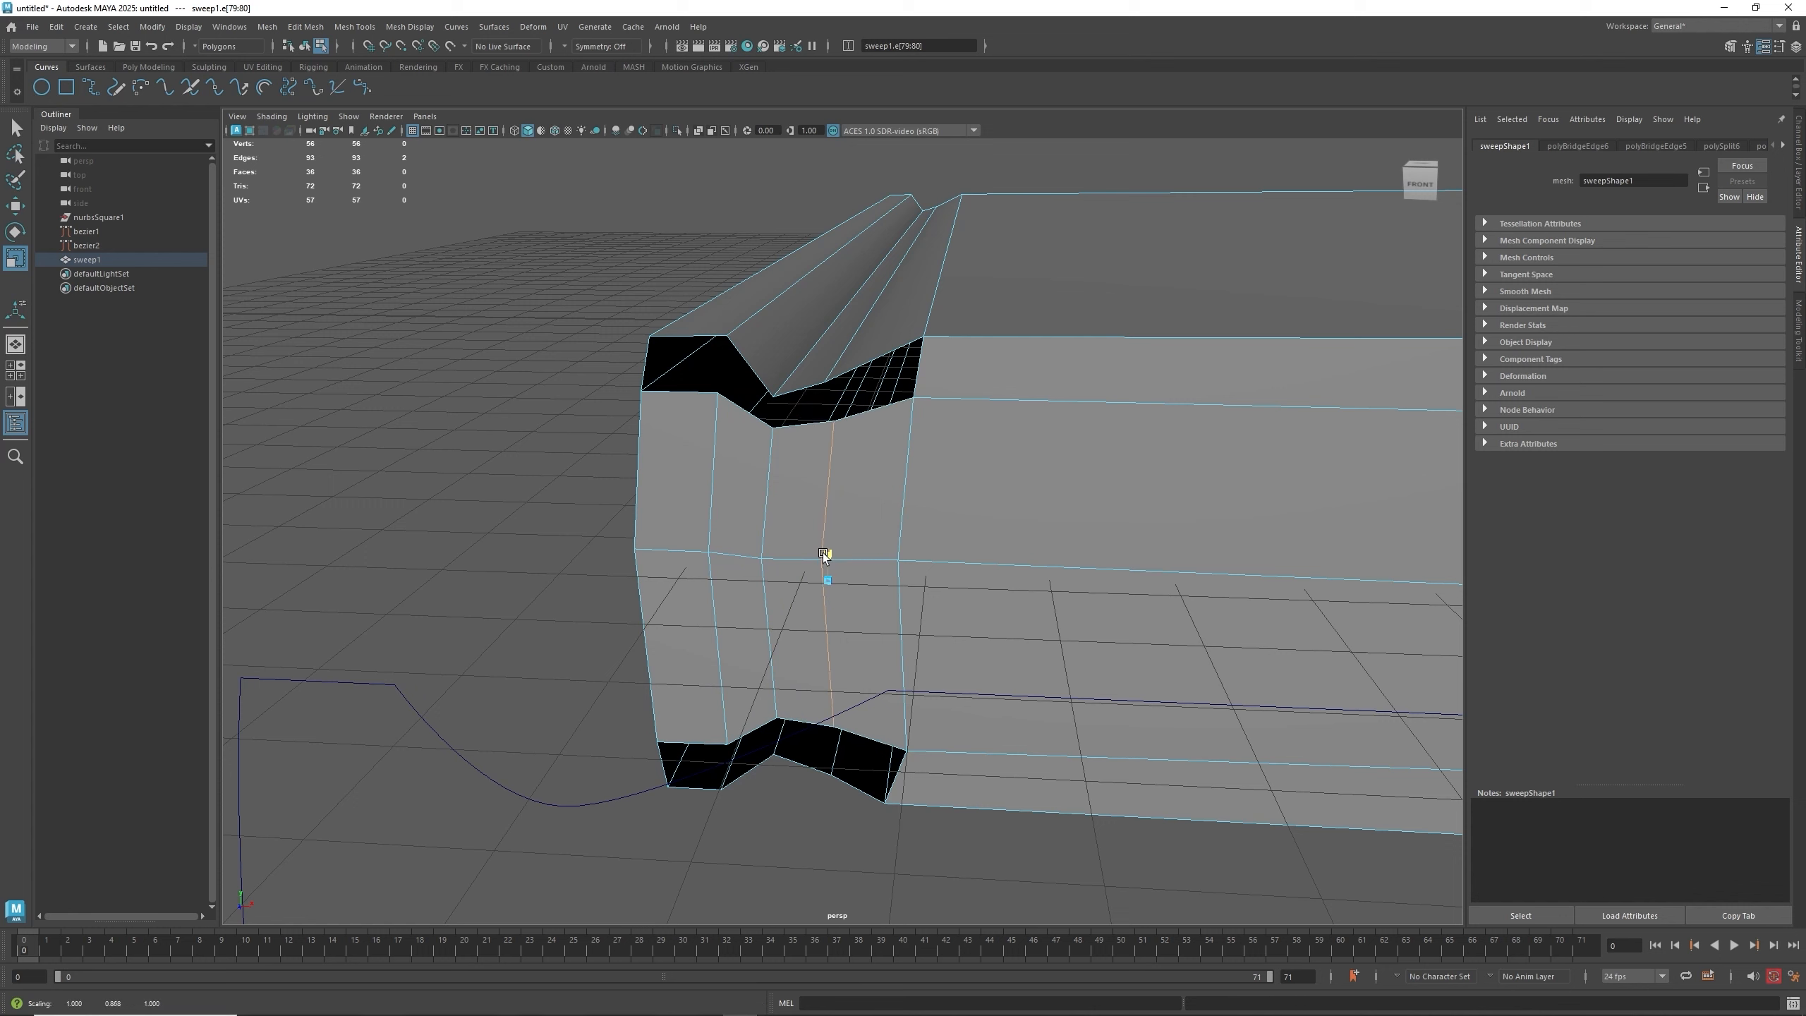
- Move two of the vertical edge columns sideways to even out their spacing
click(714, 523)
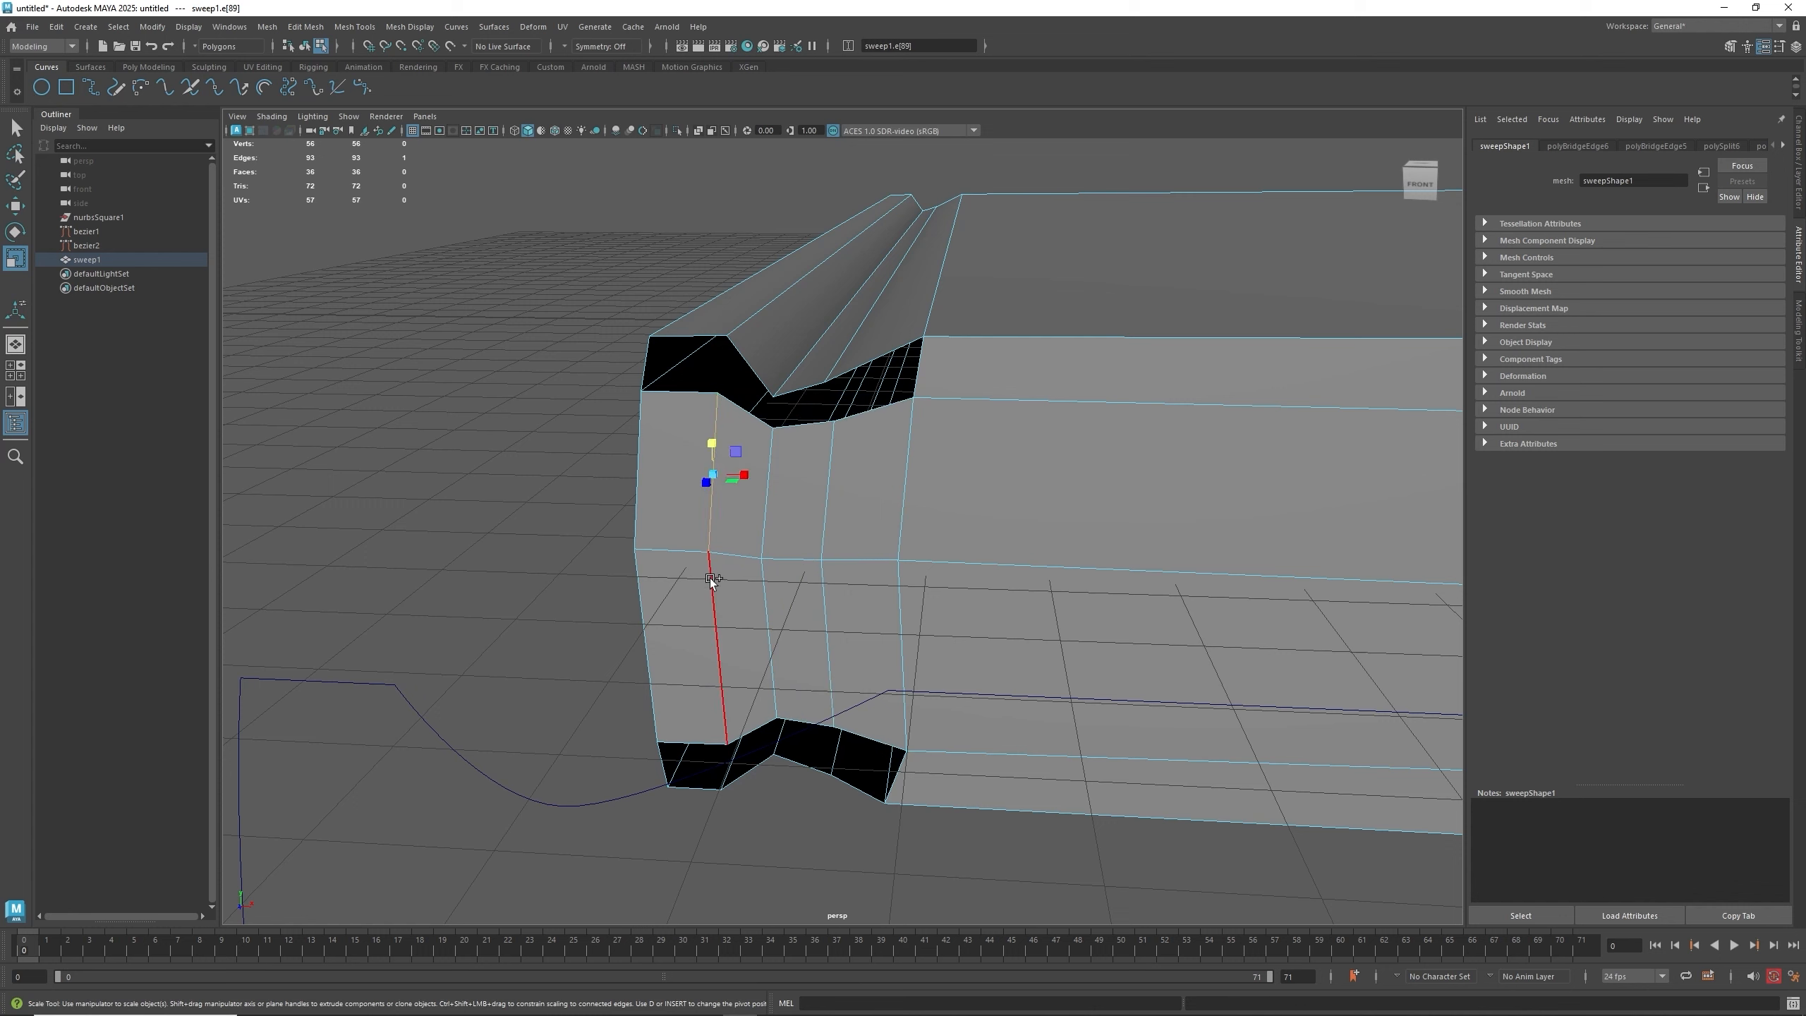
shift+click(717, 587)
key(w)
drag(739, 577, 719, 574)
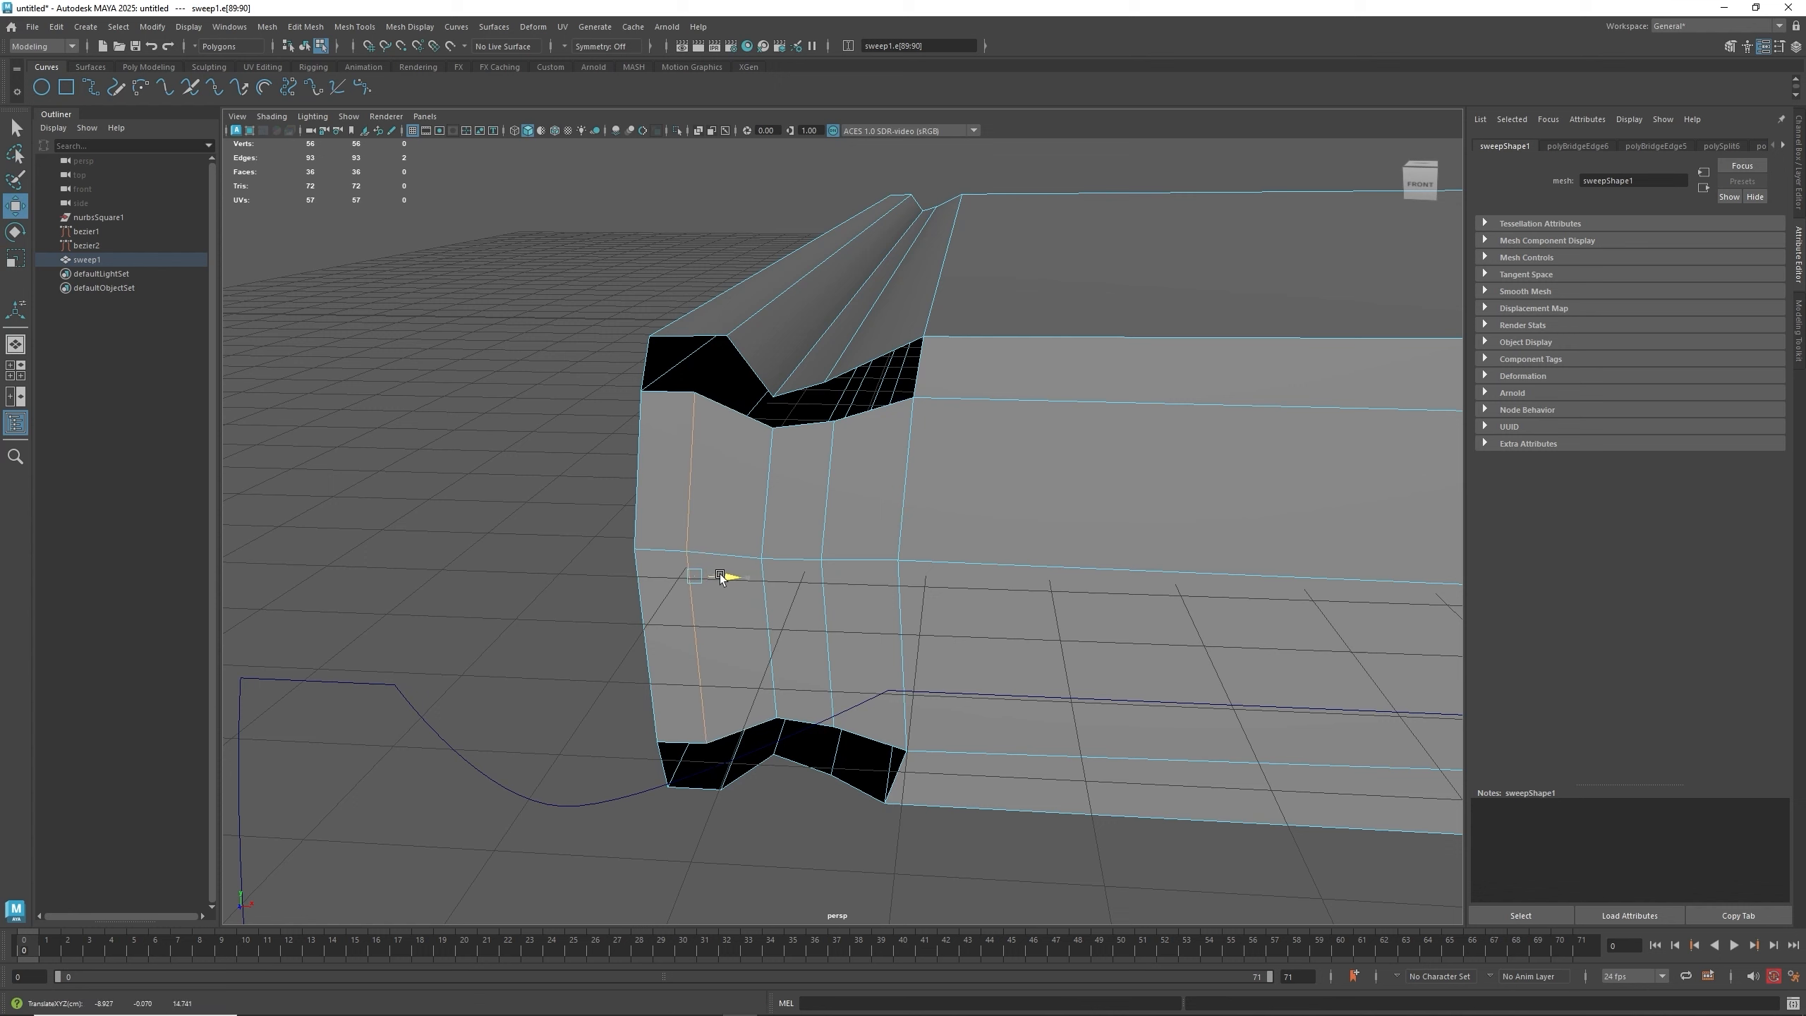
click(774, 549)
shift+click(773, 601)
drag(804, 578, 793, 577)
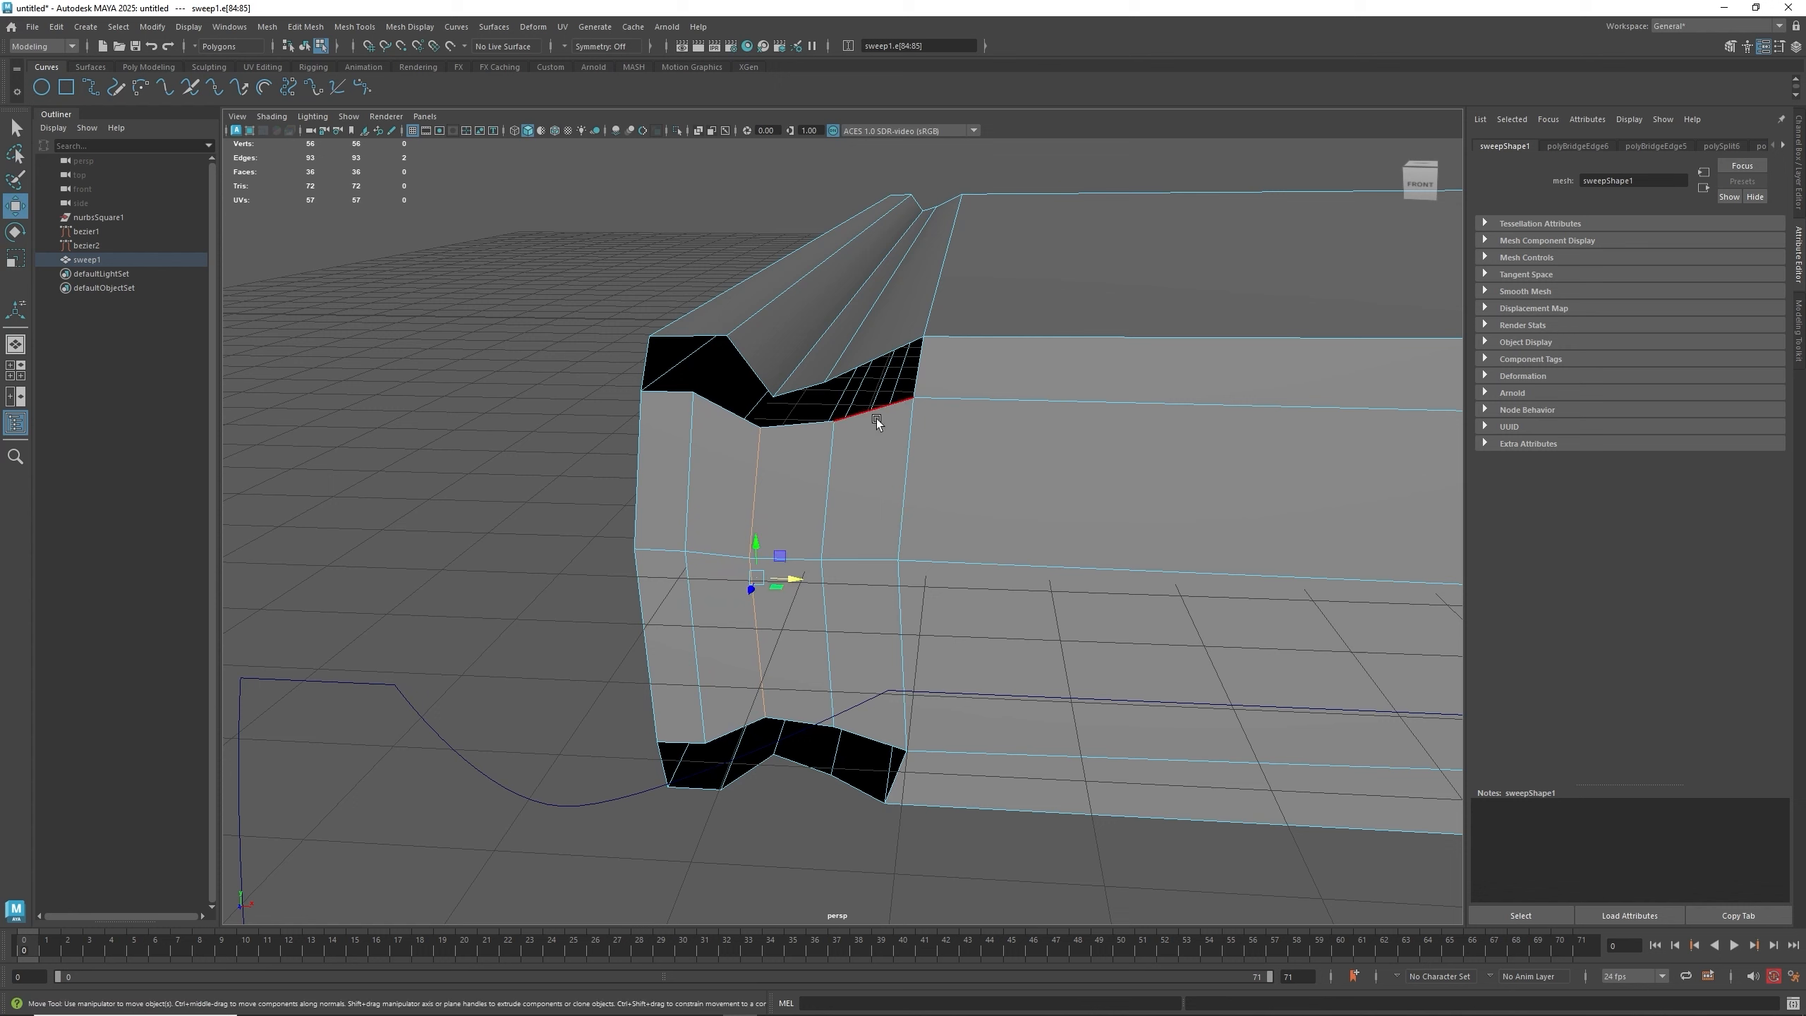
- Select the open edges of the smallest top notch gap and bridge them
click(879, 356)
shift+click(900, 341)
shift+right_click(894, 375)
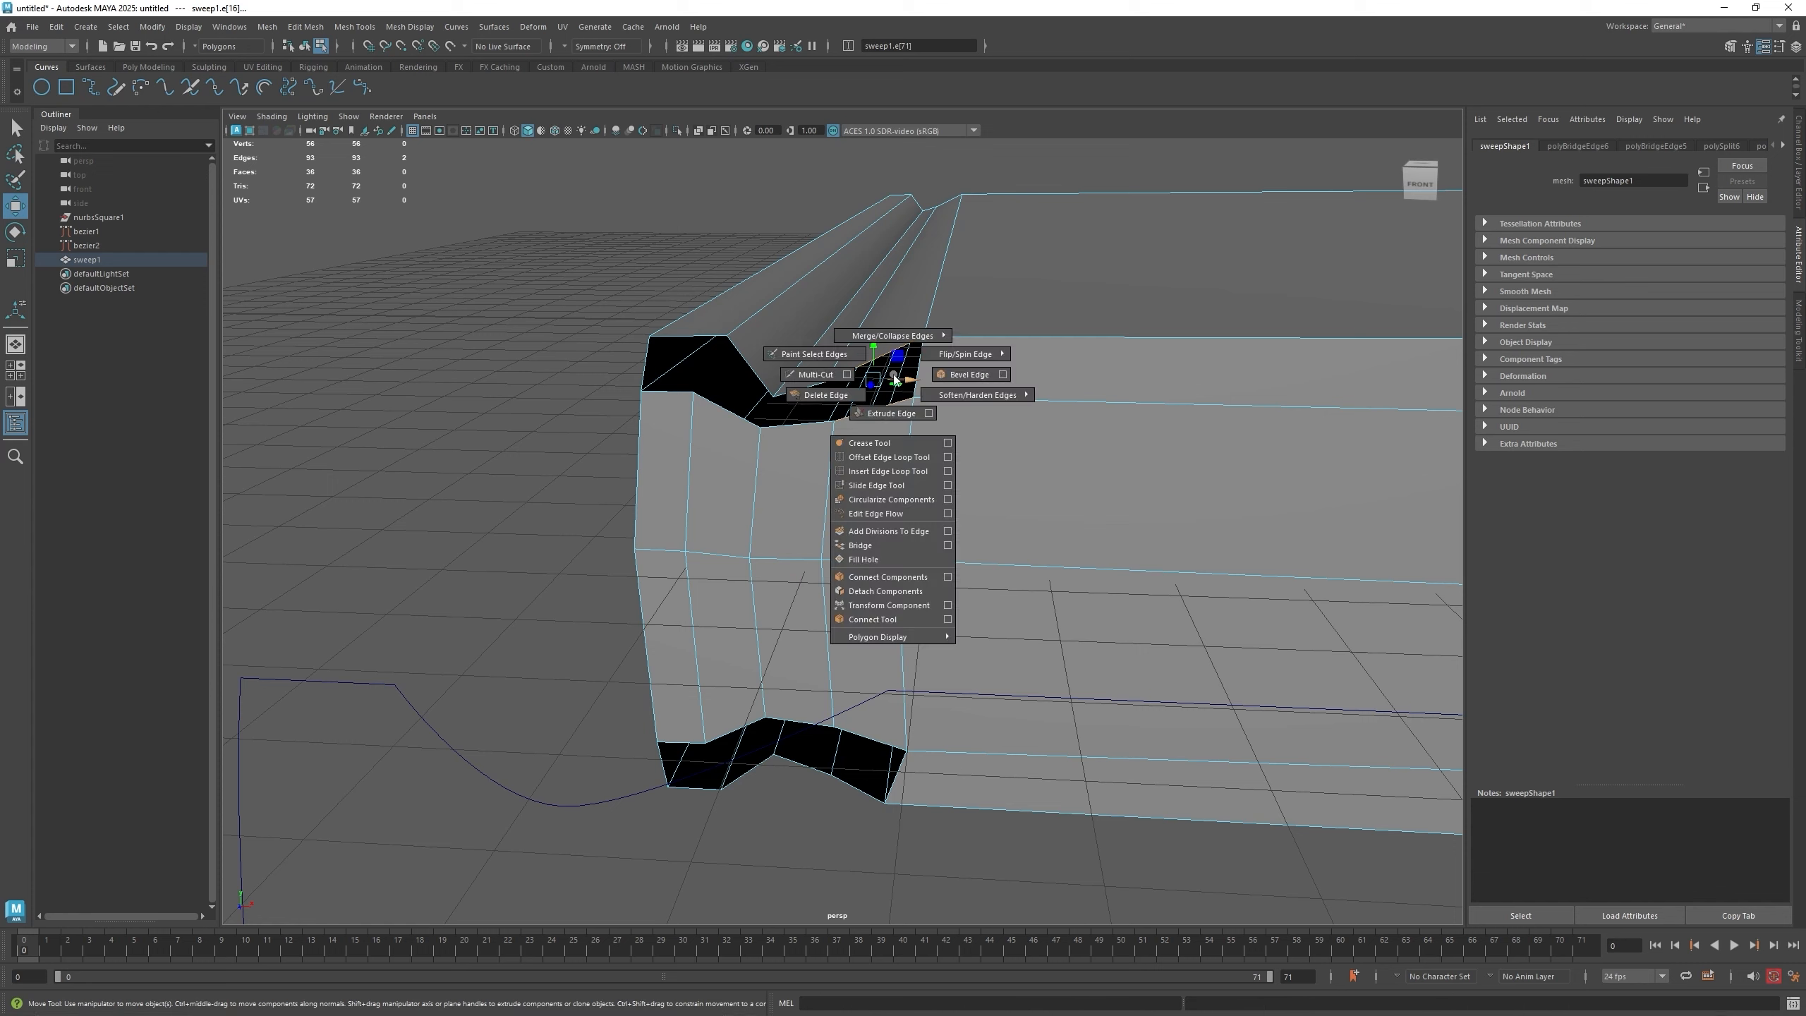
click(862, 545)
- Bridge the remaining open gaps of the top notch one by one
click(801, 389)
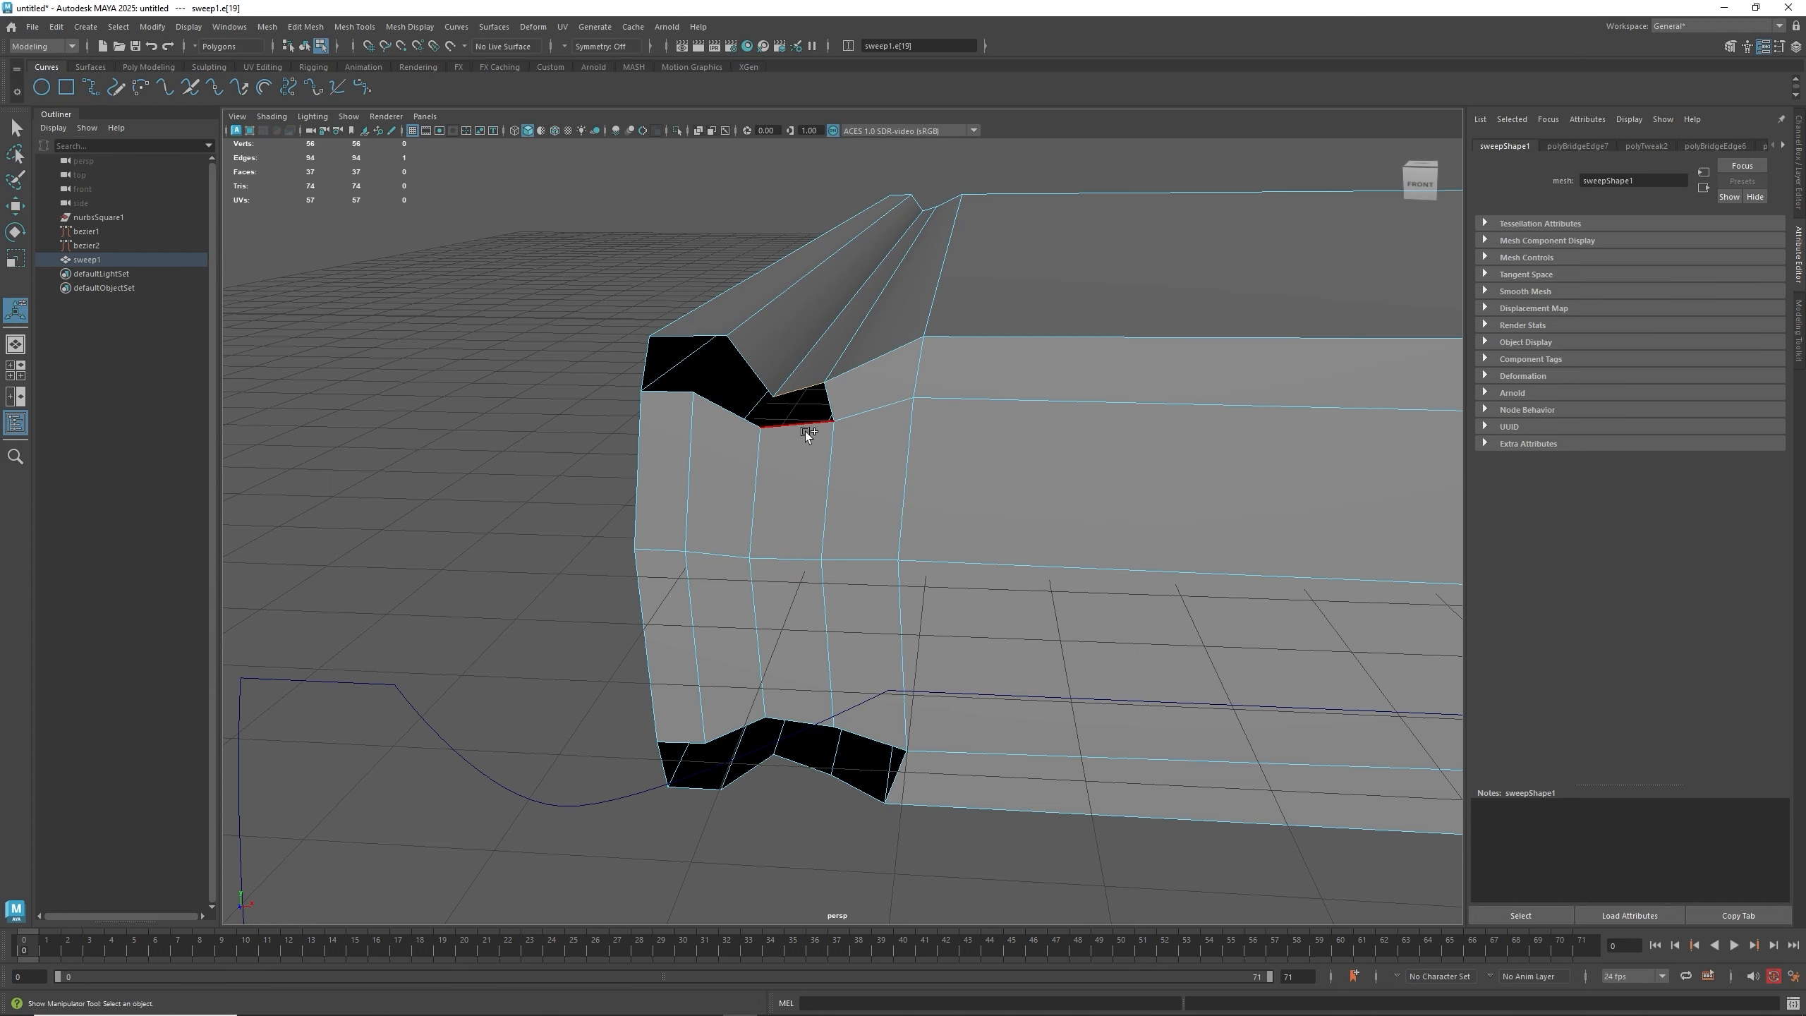
key(g)
click(751, 361)
shift+click(739, 412)
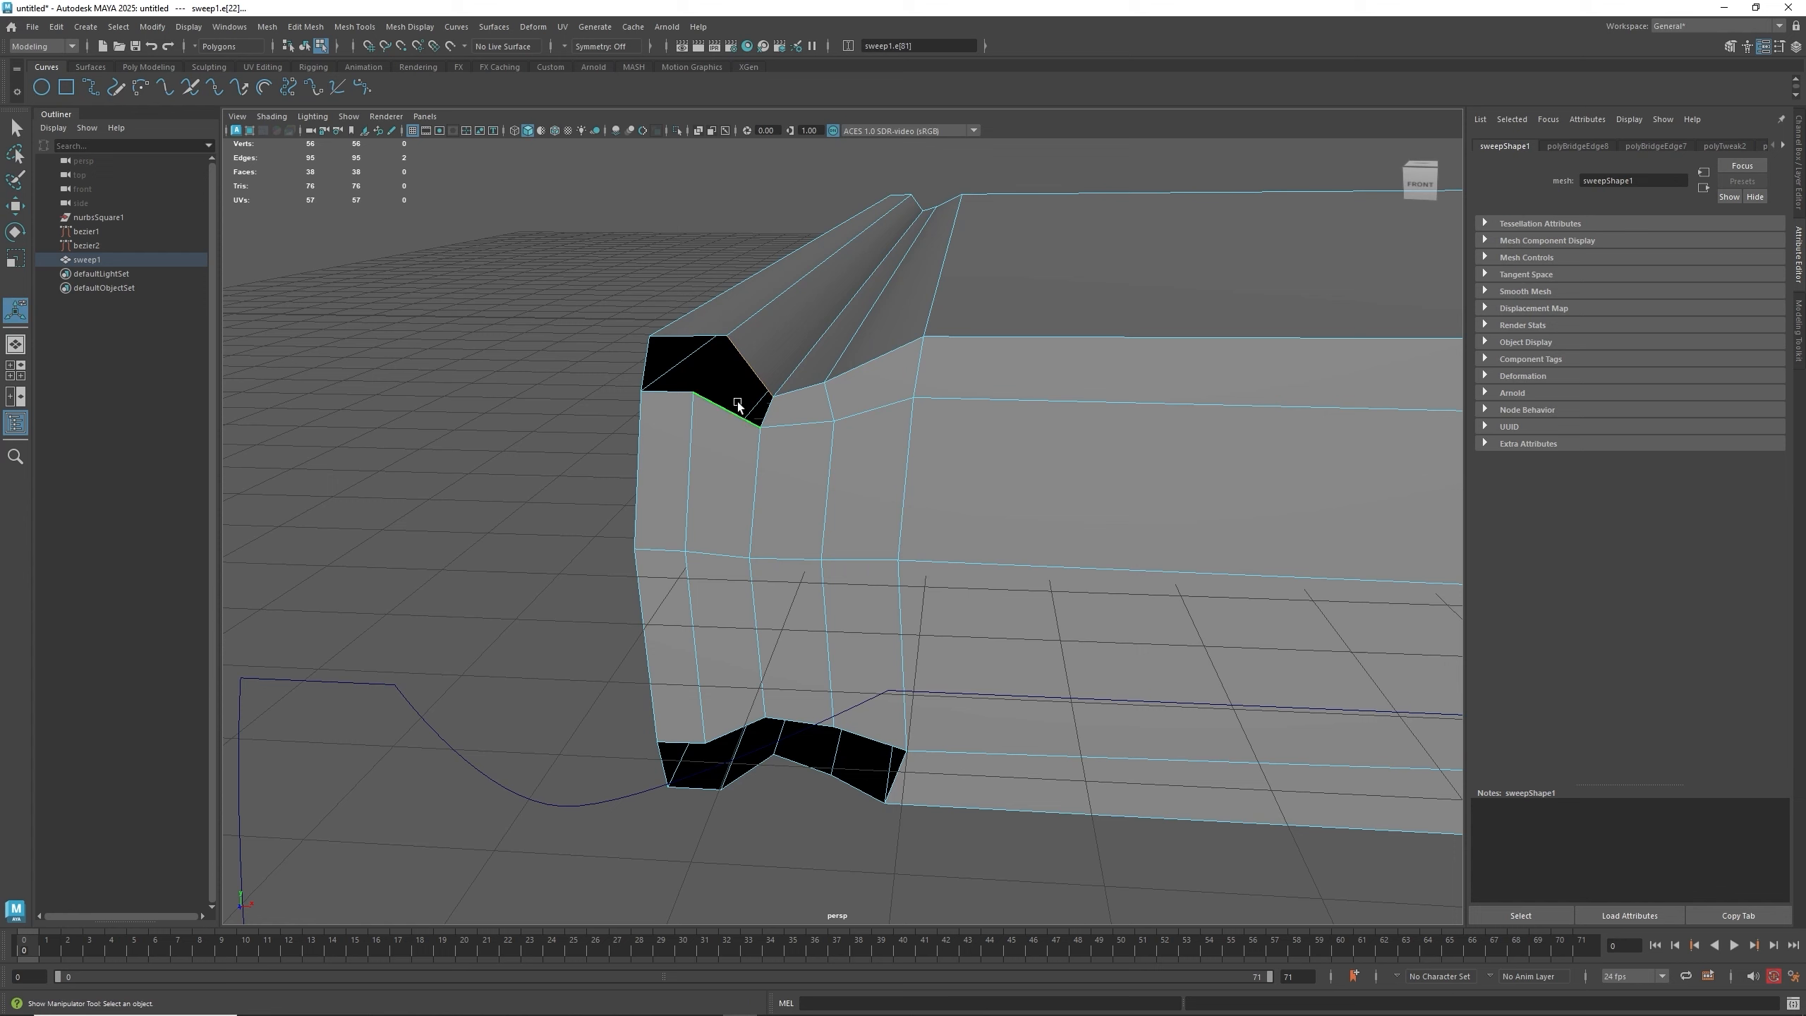
key(g)
click(681, 392)
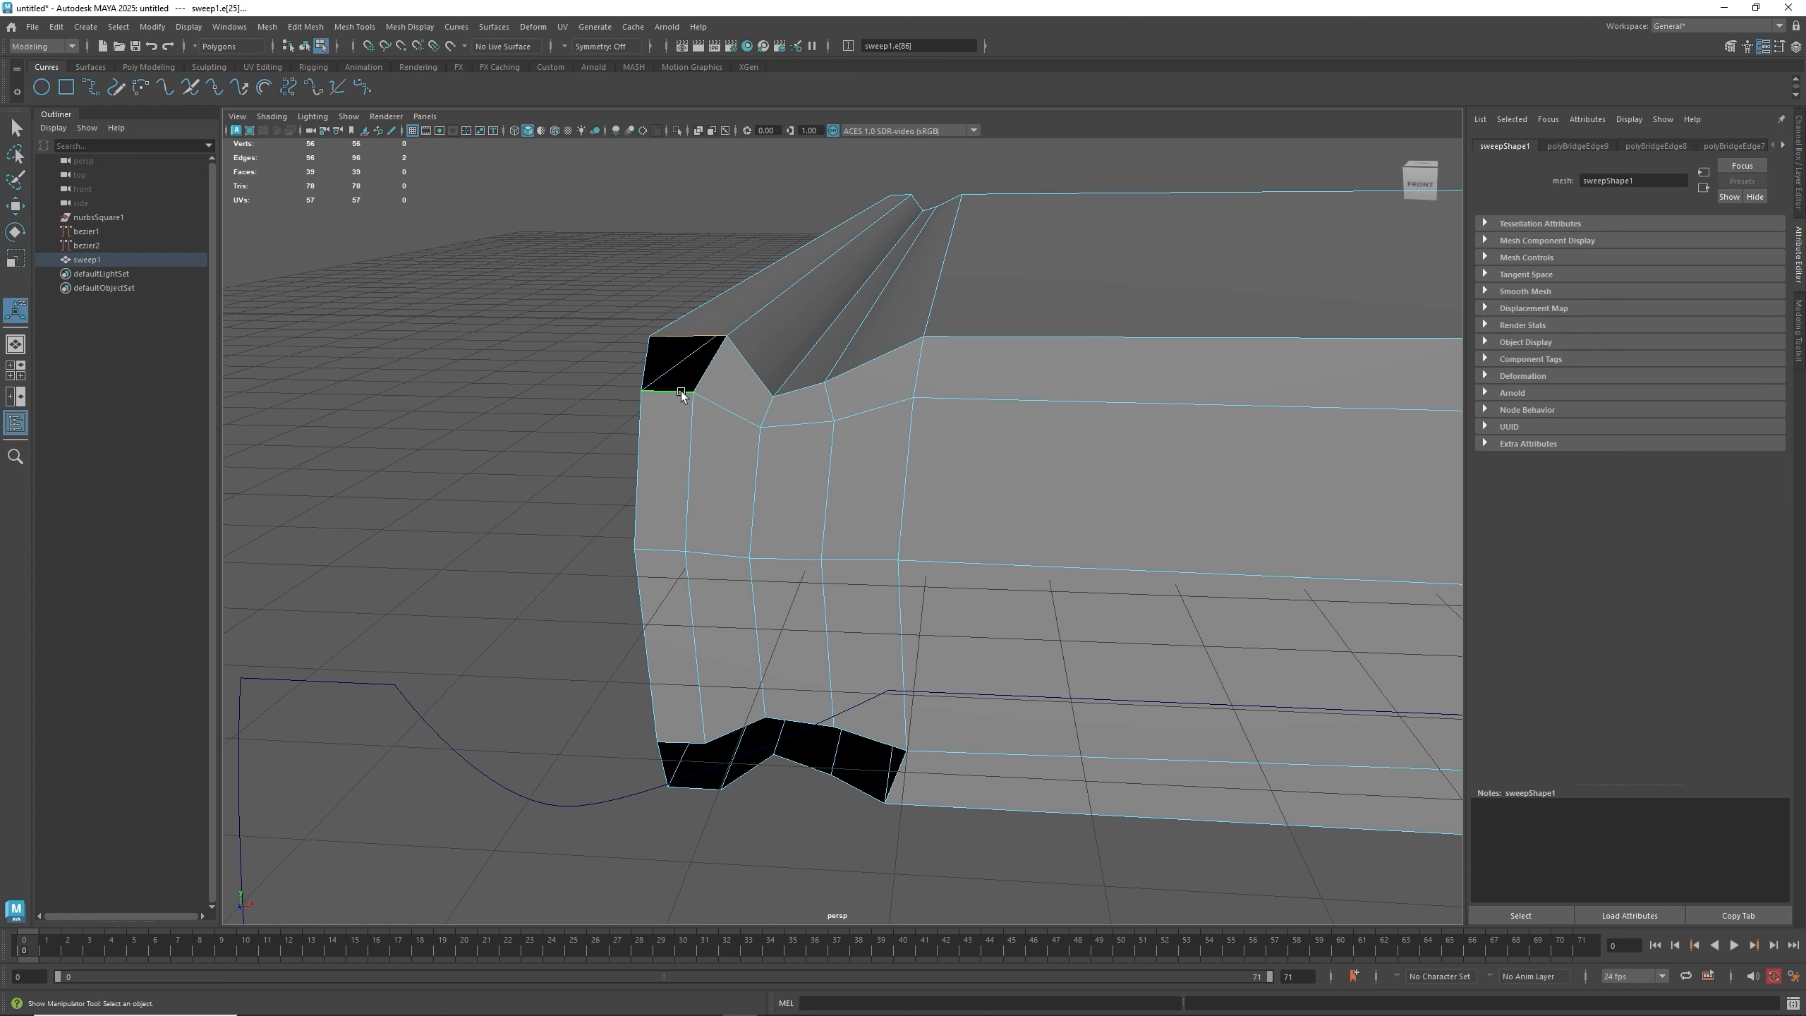
key(g)
- Bridge each open gap of the bottom notch one by one to close it
click(668, 740)
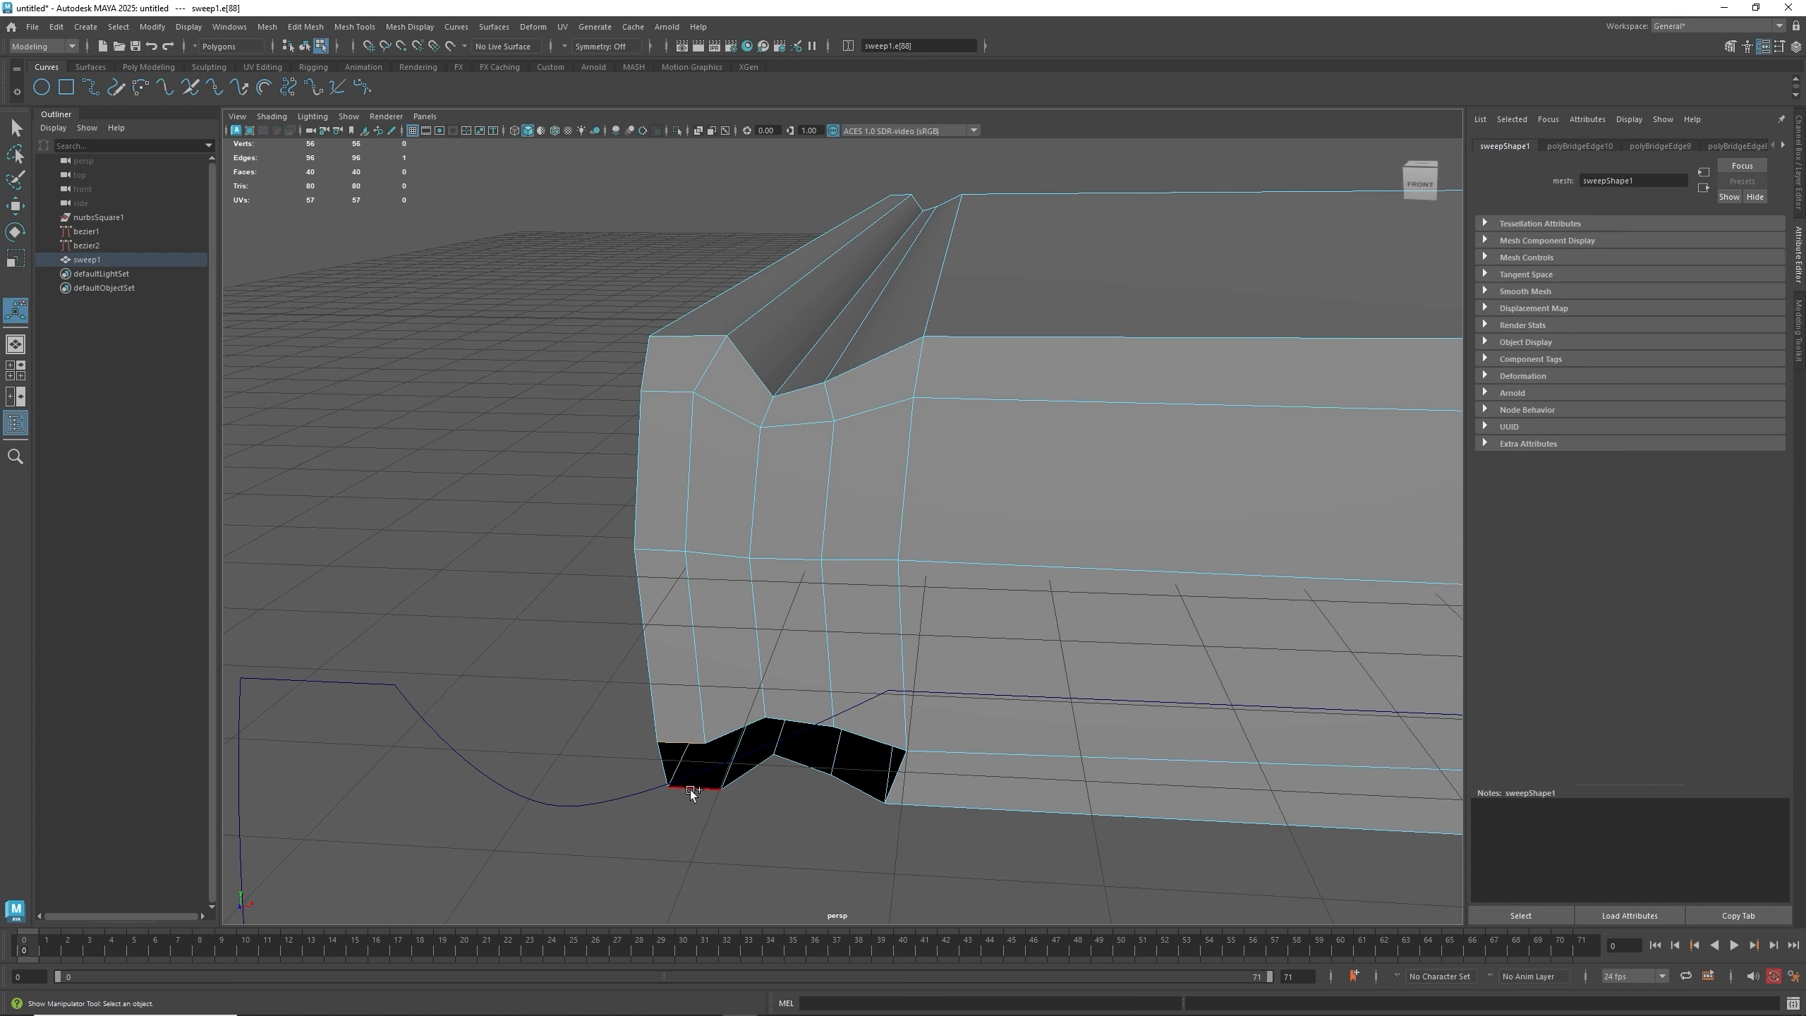
key(g)
click(752, 774)
key(g)
click(798, 773)
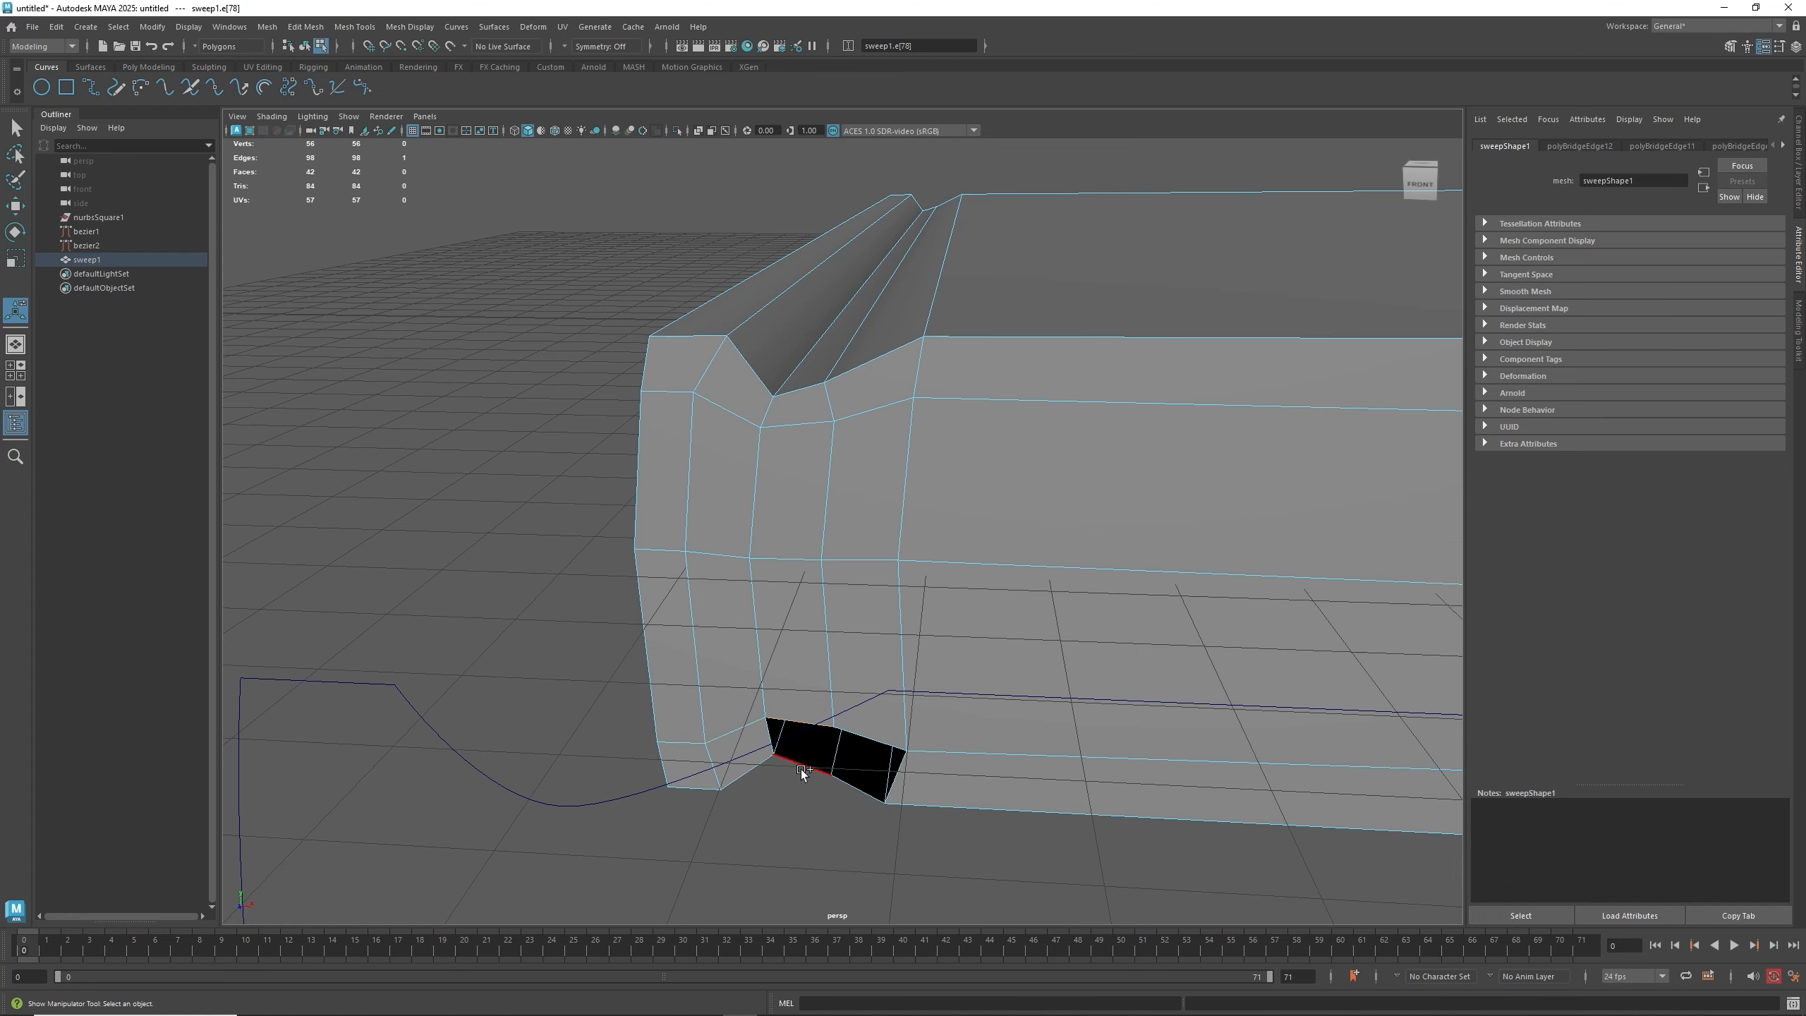
key(g)
click(851, 788)
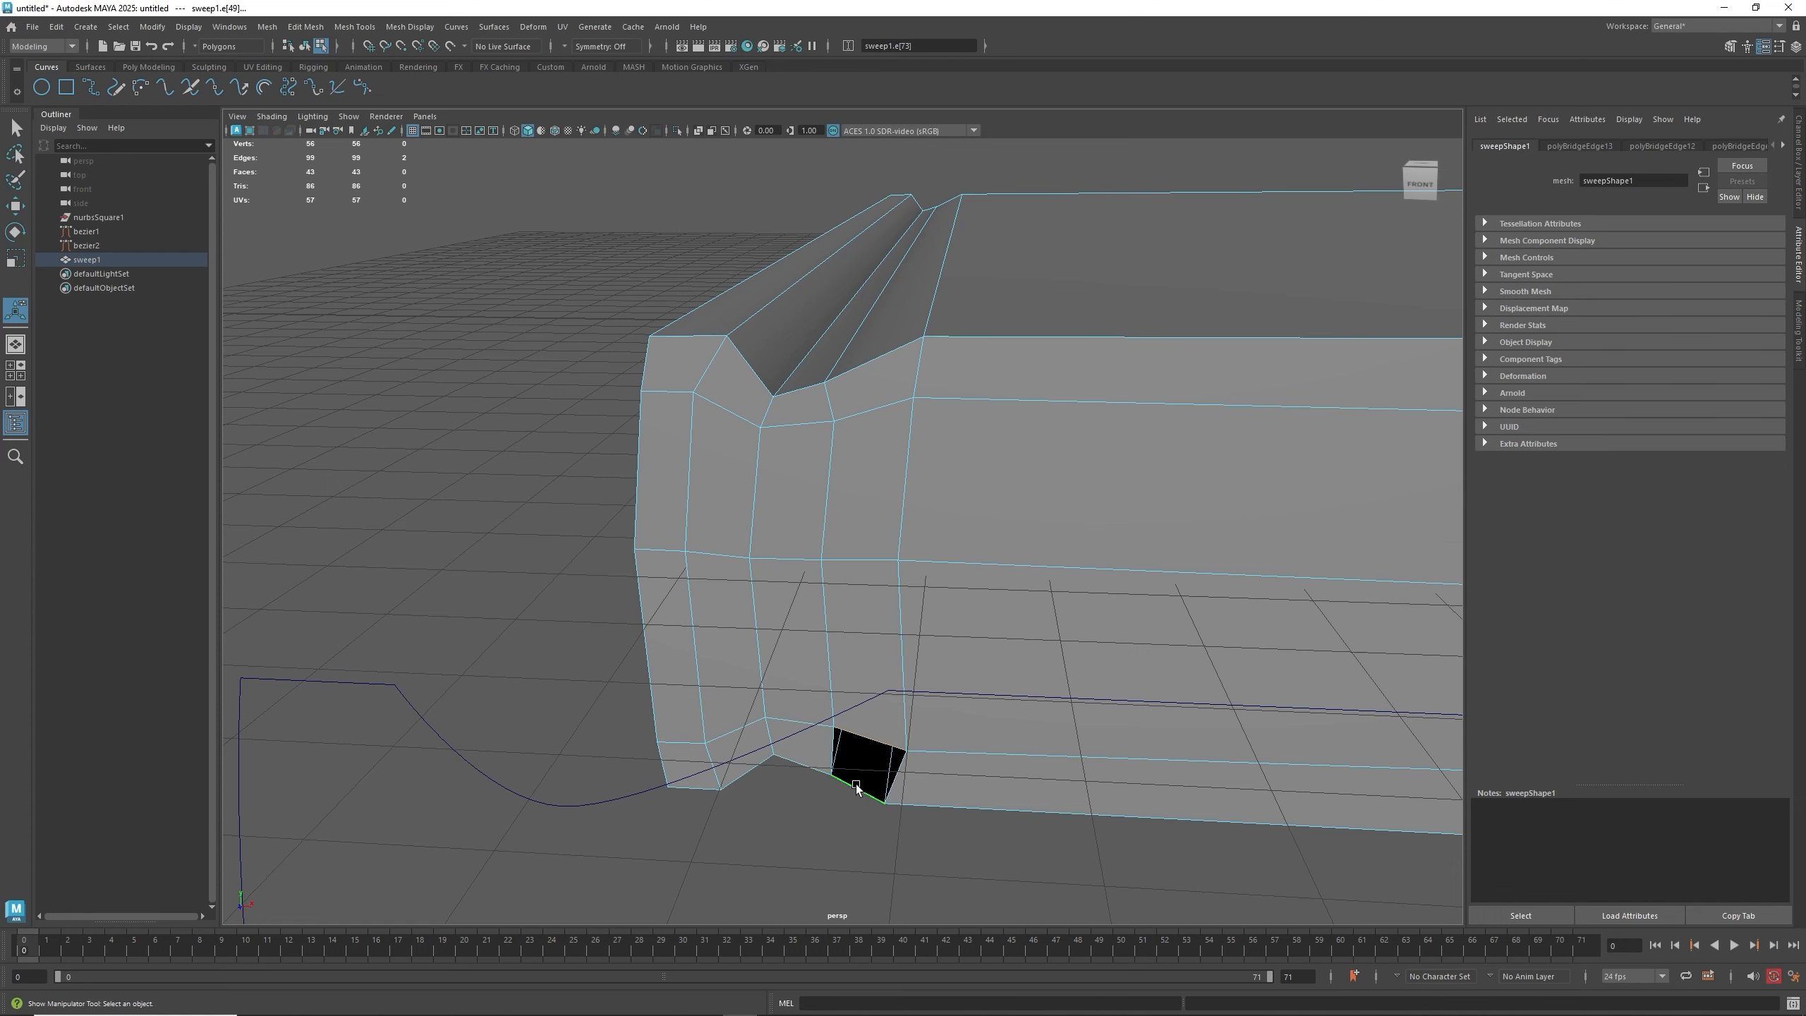
key(g)
- Select the strip of faces along the panel's rim and end, and extrude them
alt+drag(892, 738, 930, 590)
alt+drag(999, 529, 787, 522)
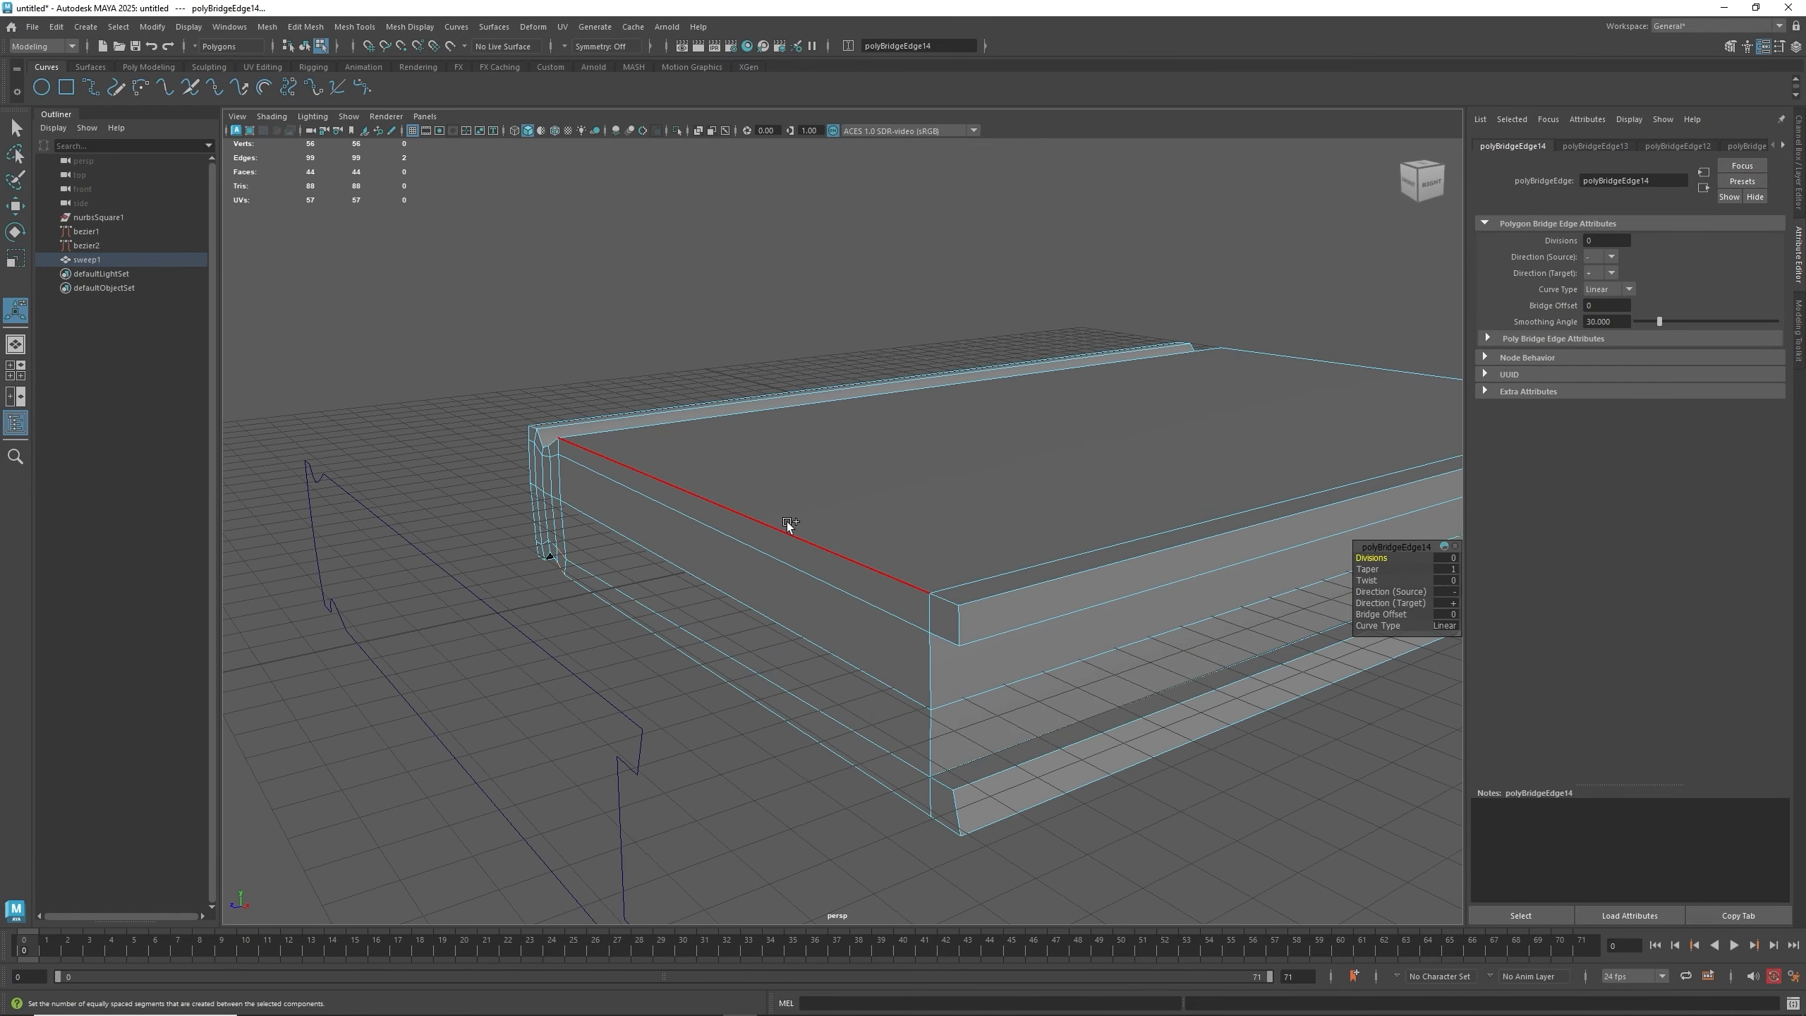
shift+right_click(788, 522)
right_drag(792, 522, 792, 560)
click(944, 616)
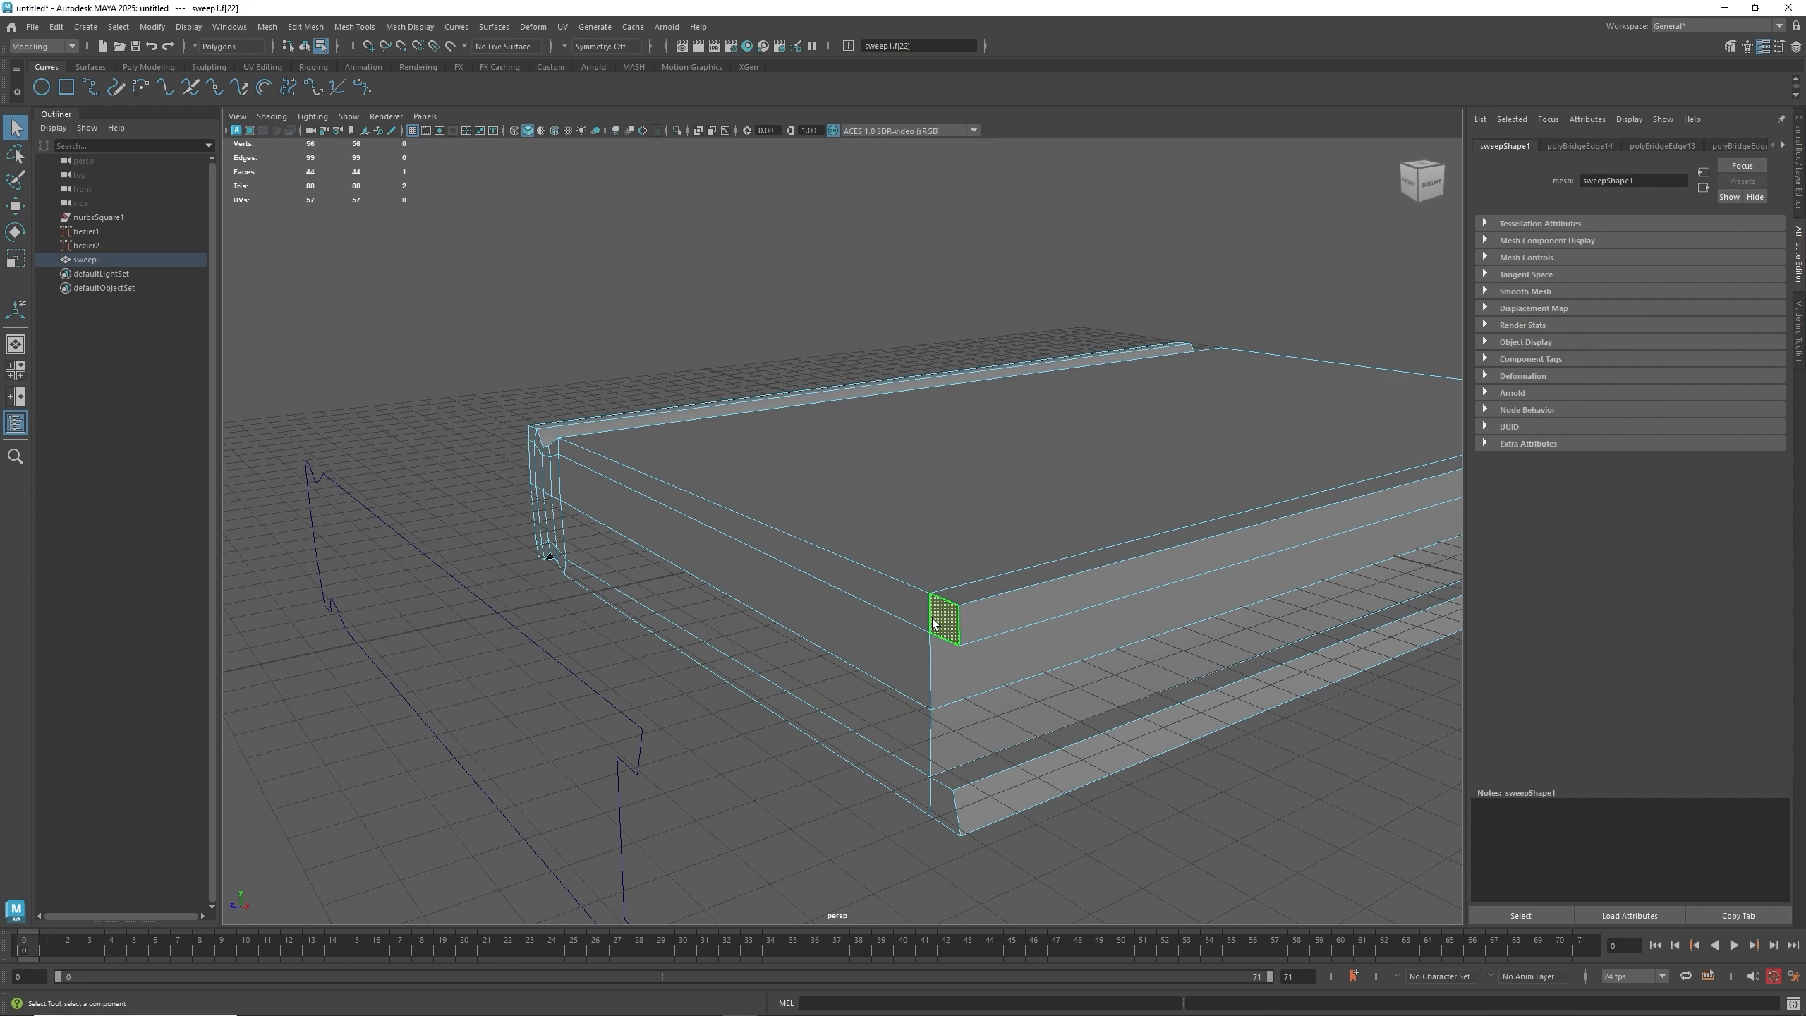
shift+click(889, 604)
shift+click(552, 448)
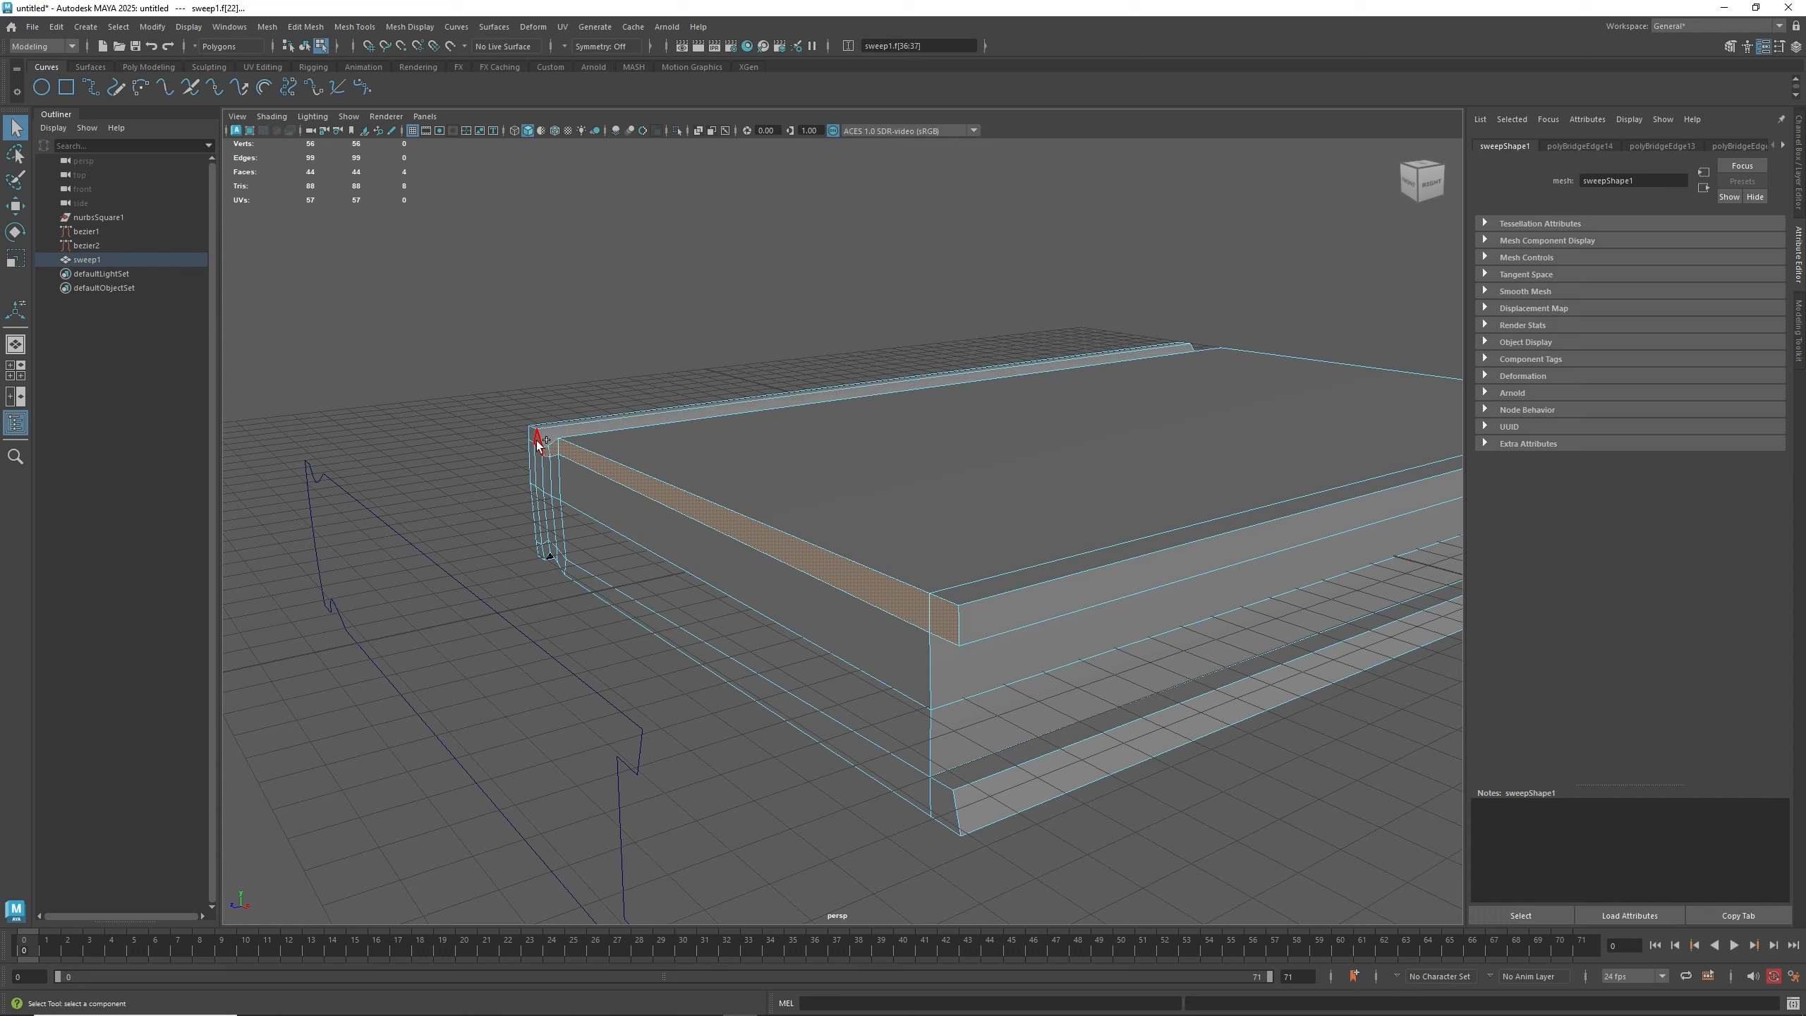
shift+click(539, 442)
shift+click(532, 432)
shift+click(532, 459)
shift+click(531, 497)
shift+click(539, 549)
shift+click(546, 555)
shift+click(553, 557)
shift+click(561, 565)
shift+click(603, 585)
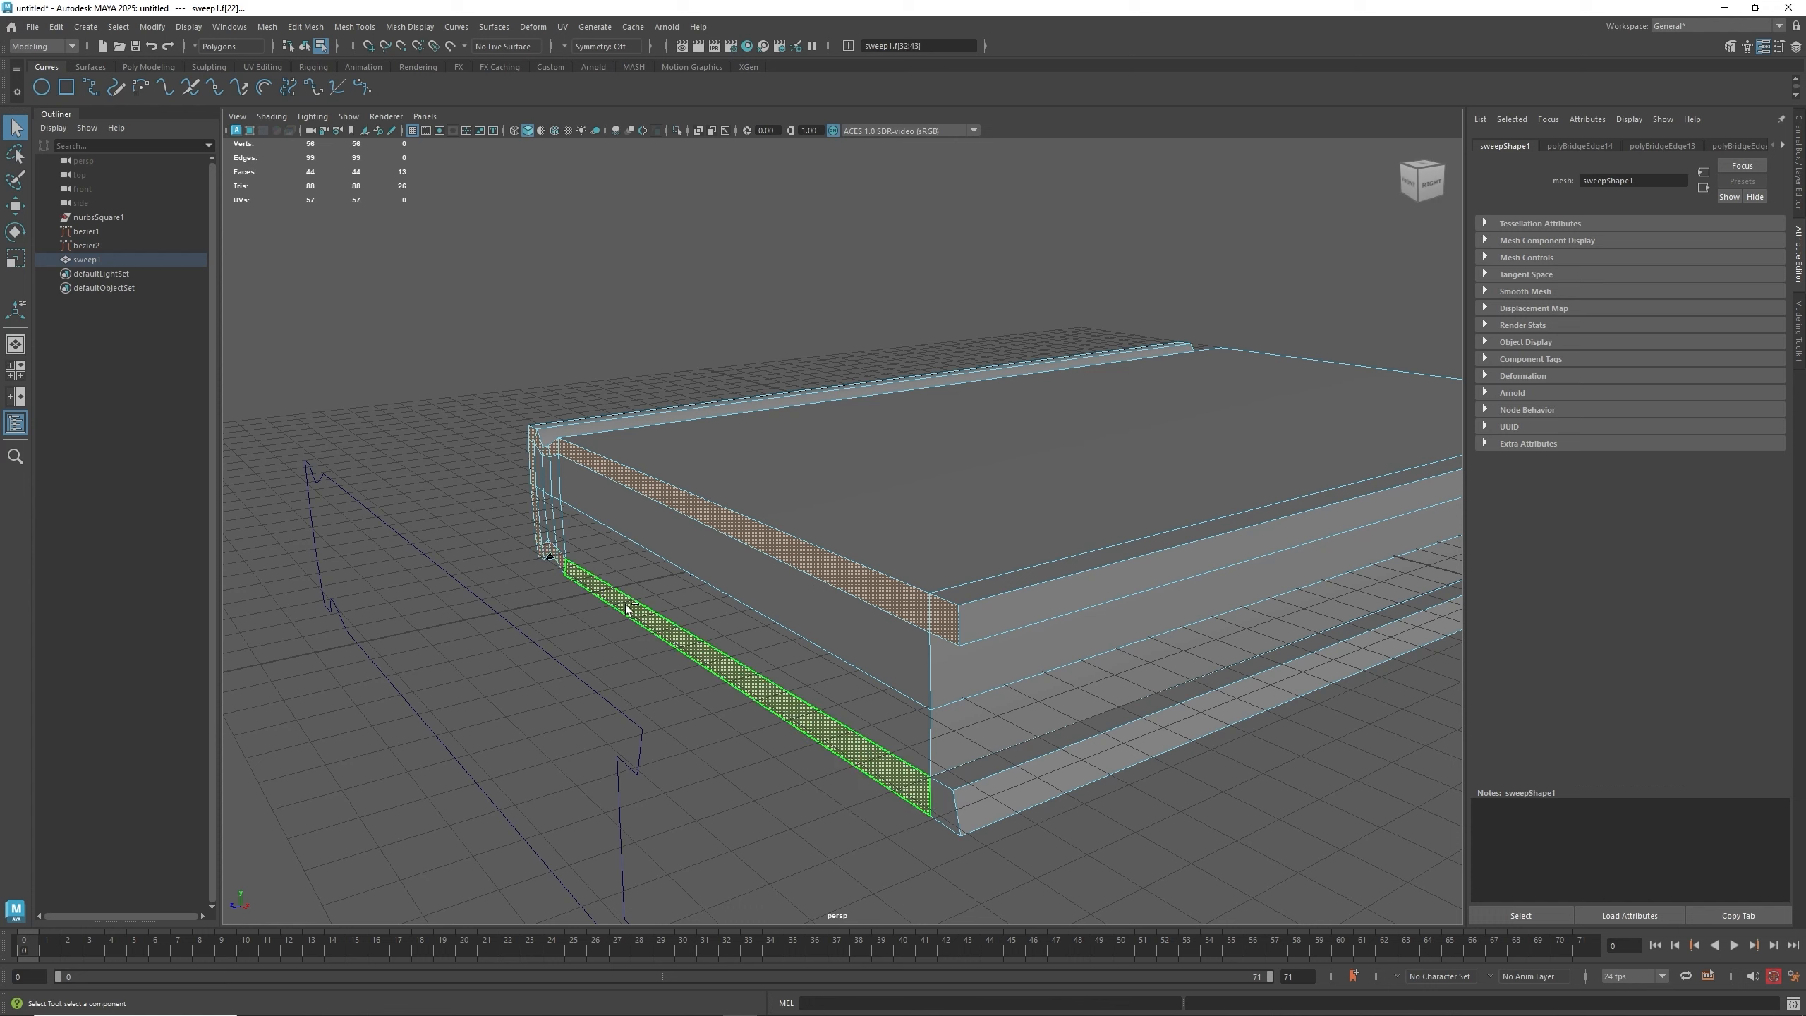
shift+click(935, 795)
key(ctrl+e)
drag(700, 618, 629, 589)
alt+drag(629, 590, 971, 647)
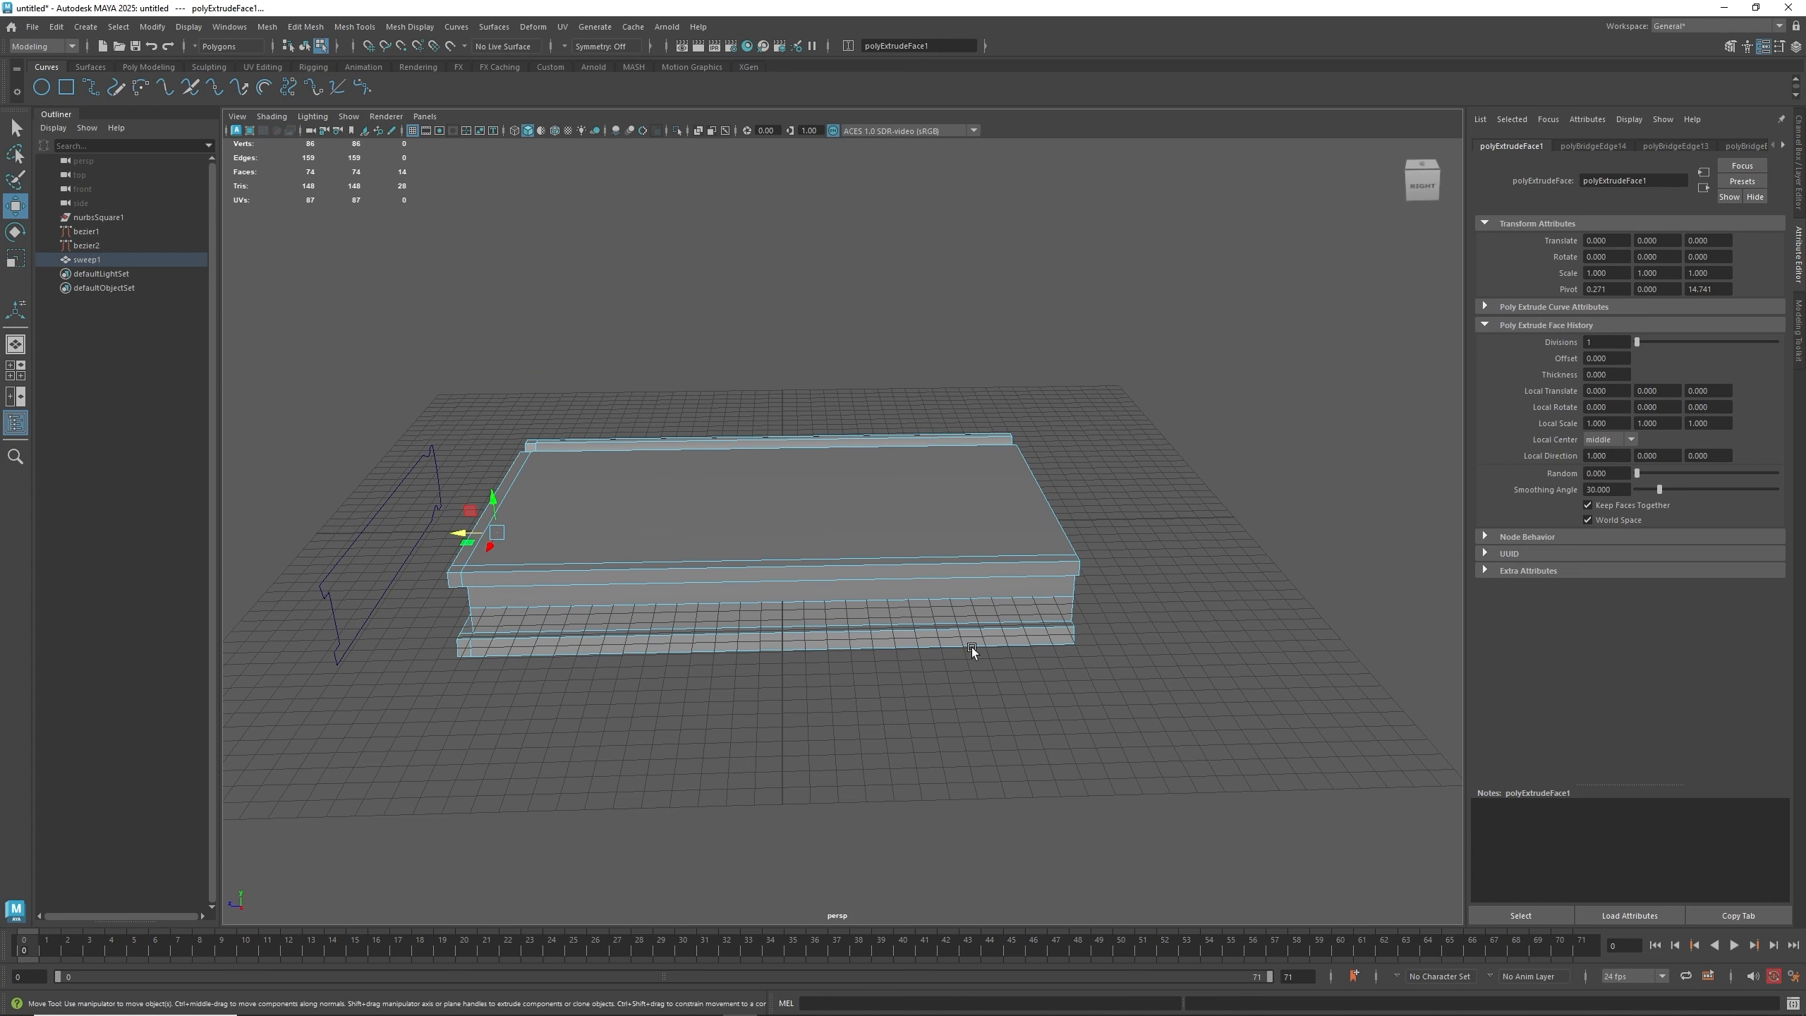
right_click(949, 508)
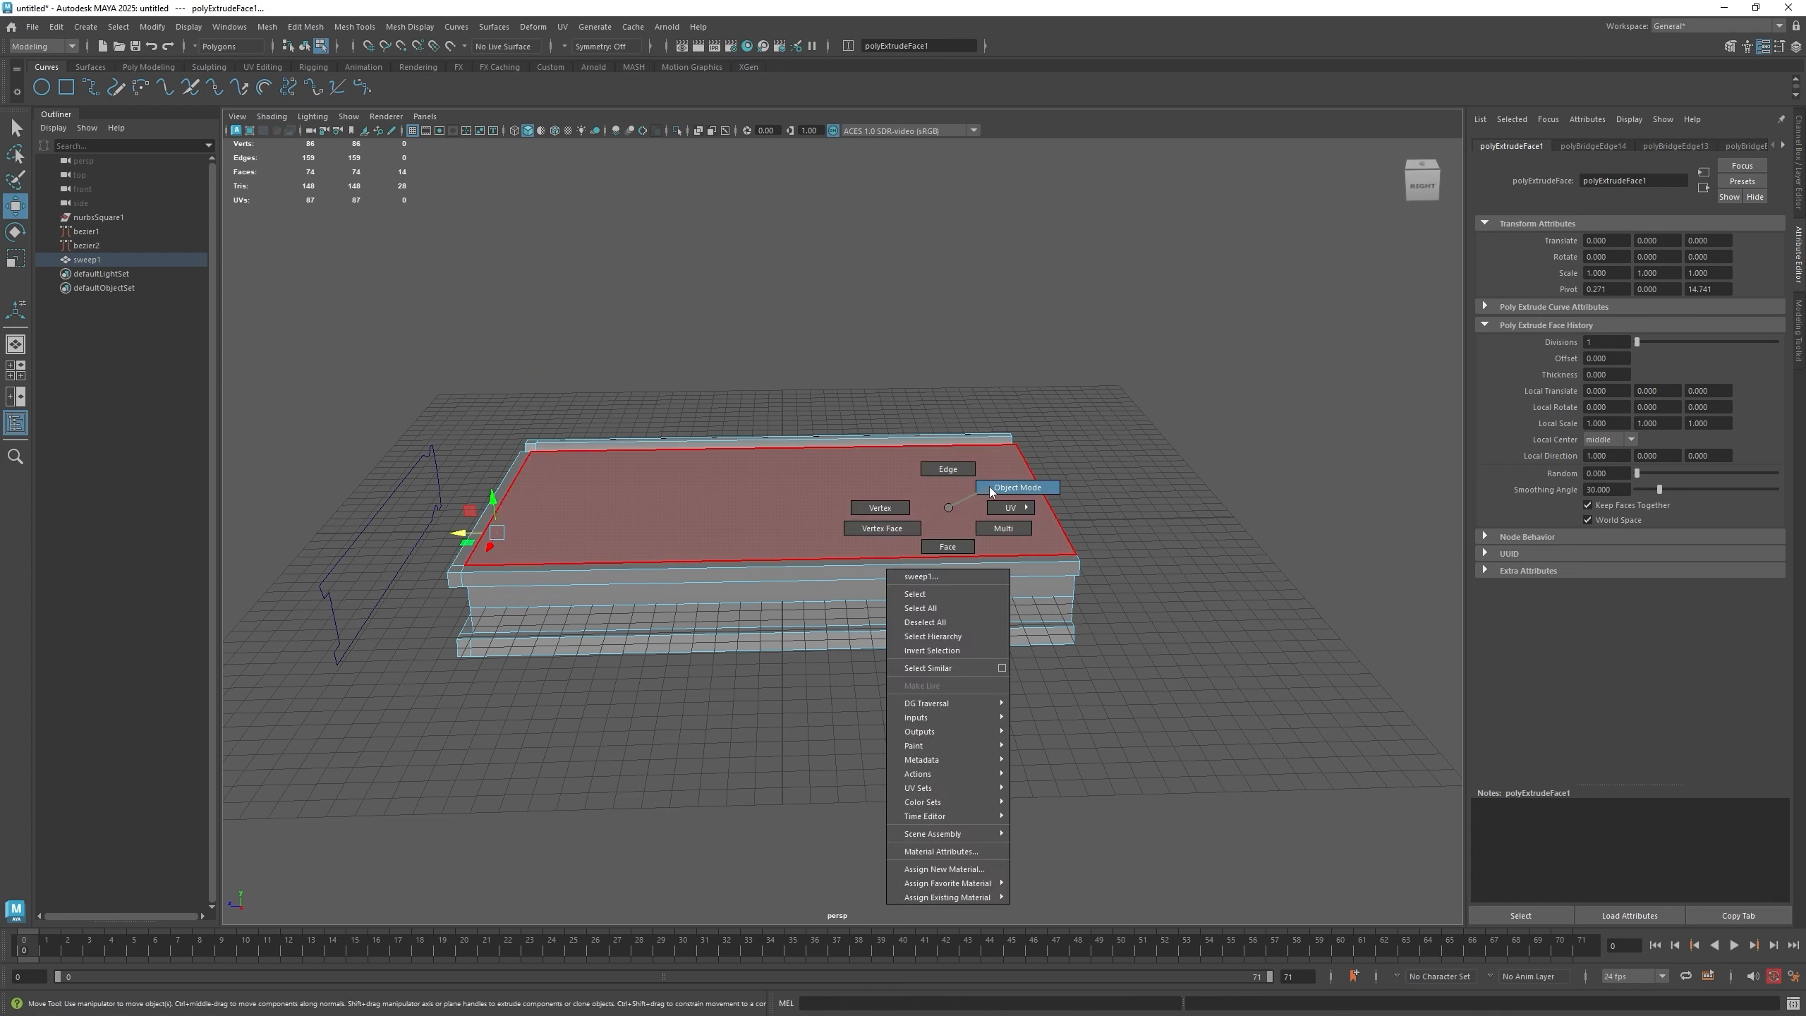
- Return to object mode, select the panel and move its pivot to the panel's open right edge
click(897, 509)
drag(846, 384, 1242, 743)
drag(1005, 525, 746, 524)
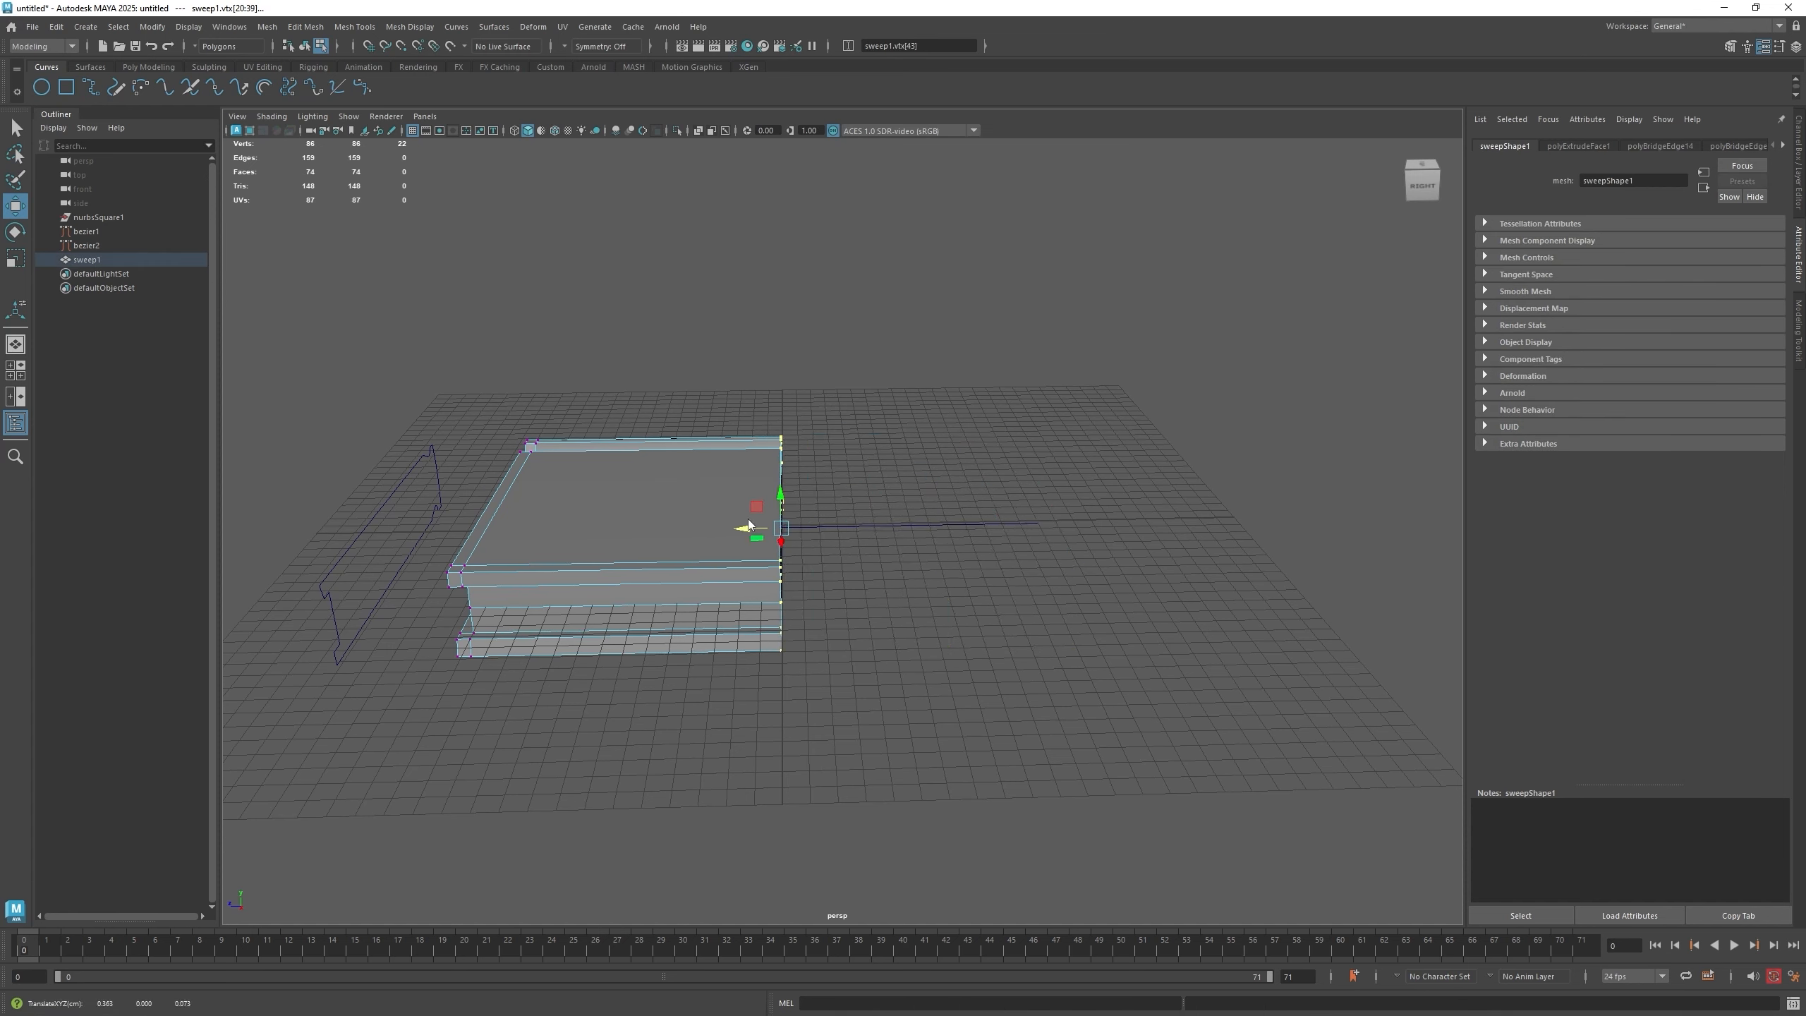
right_drag(746, 524, 801, 534)
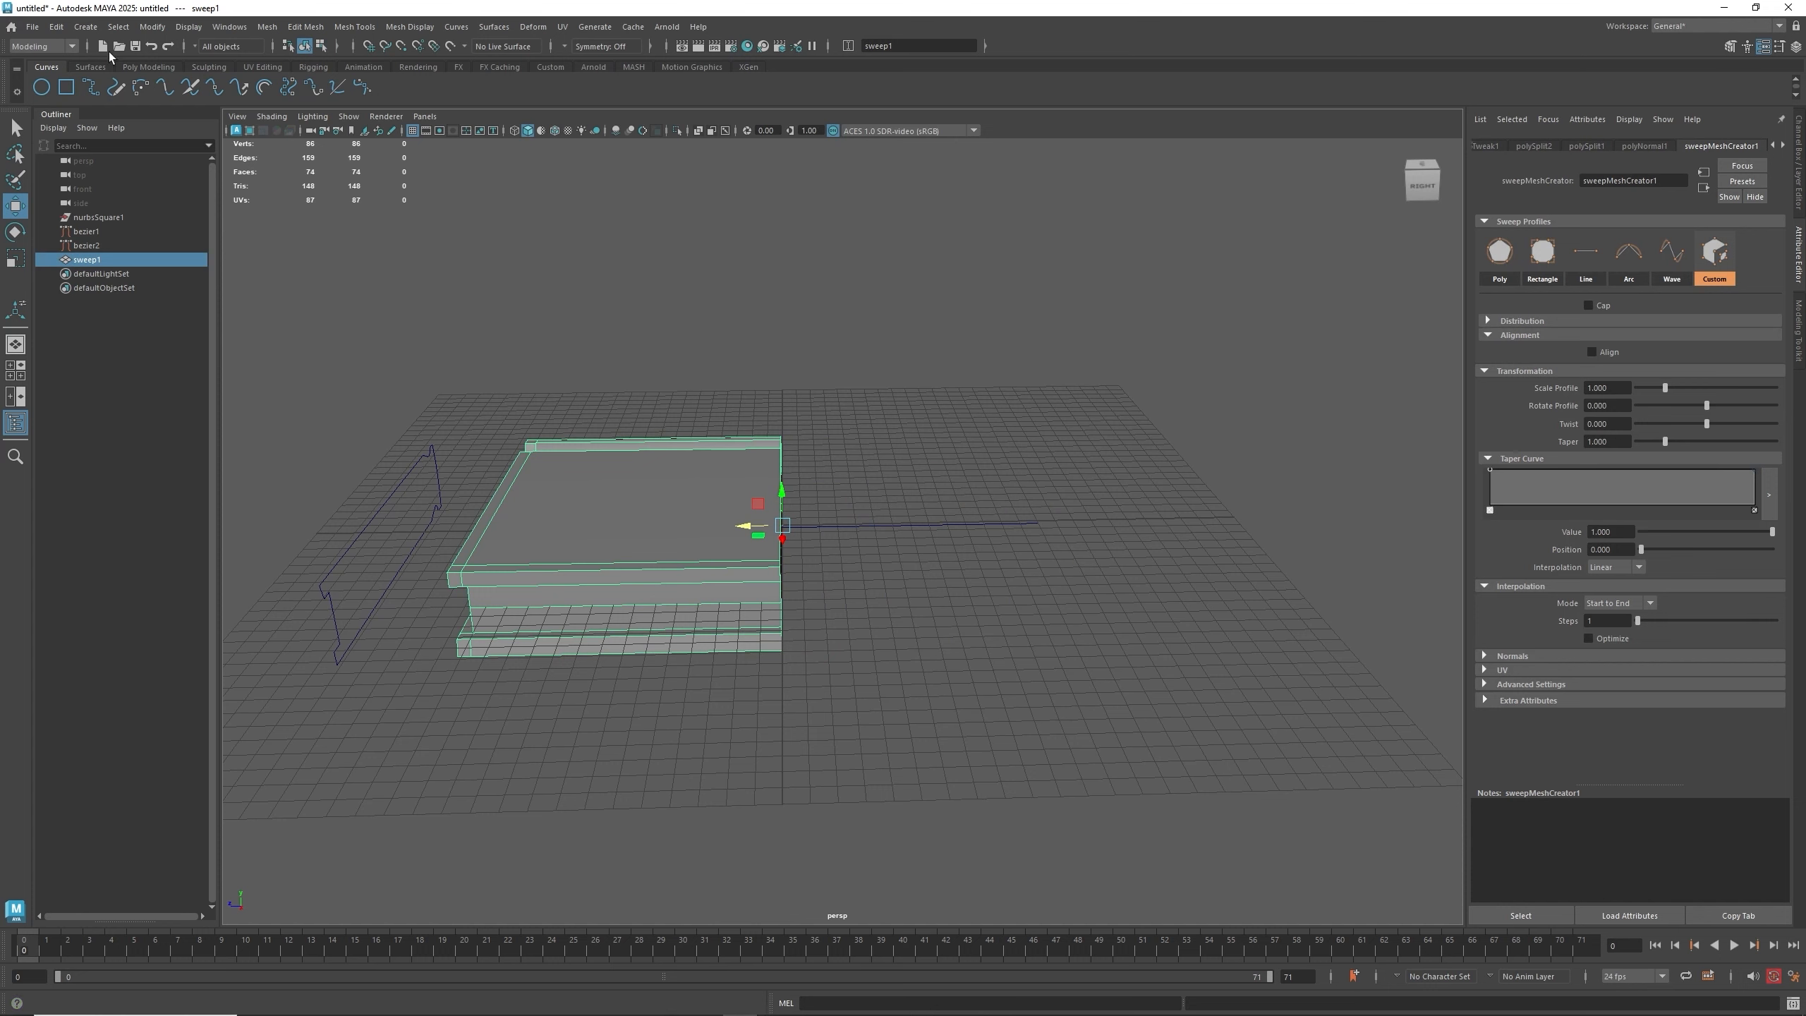
- Duplicate Special the panel as a copy with scale 1, 1, -1 to mirror it across the pivot
click(85, 26)
click(56, 27)
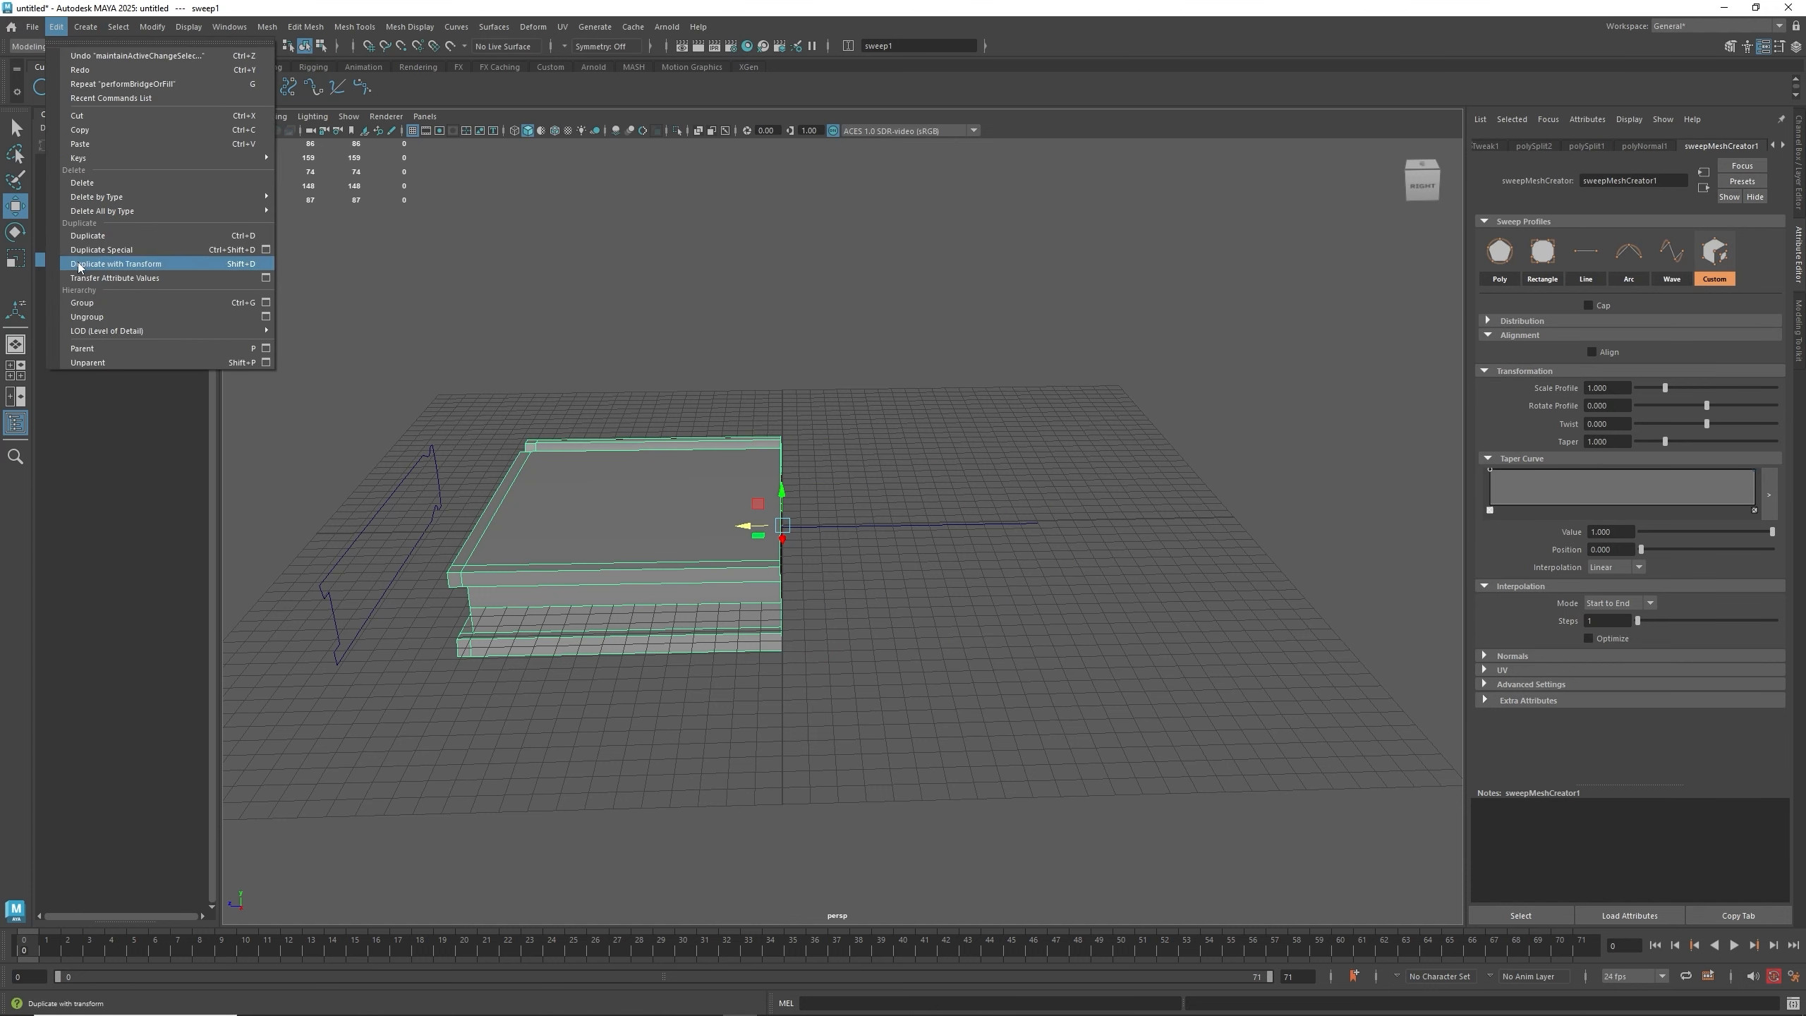
click(266, 249)
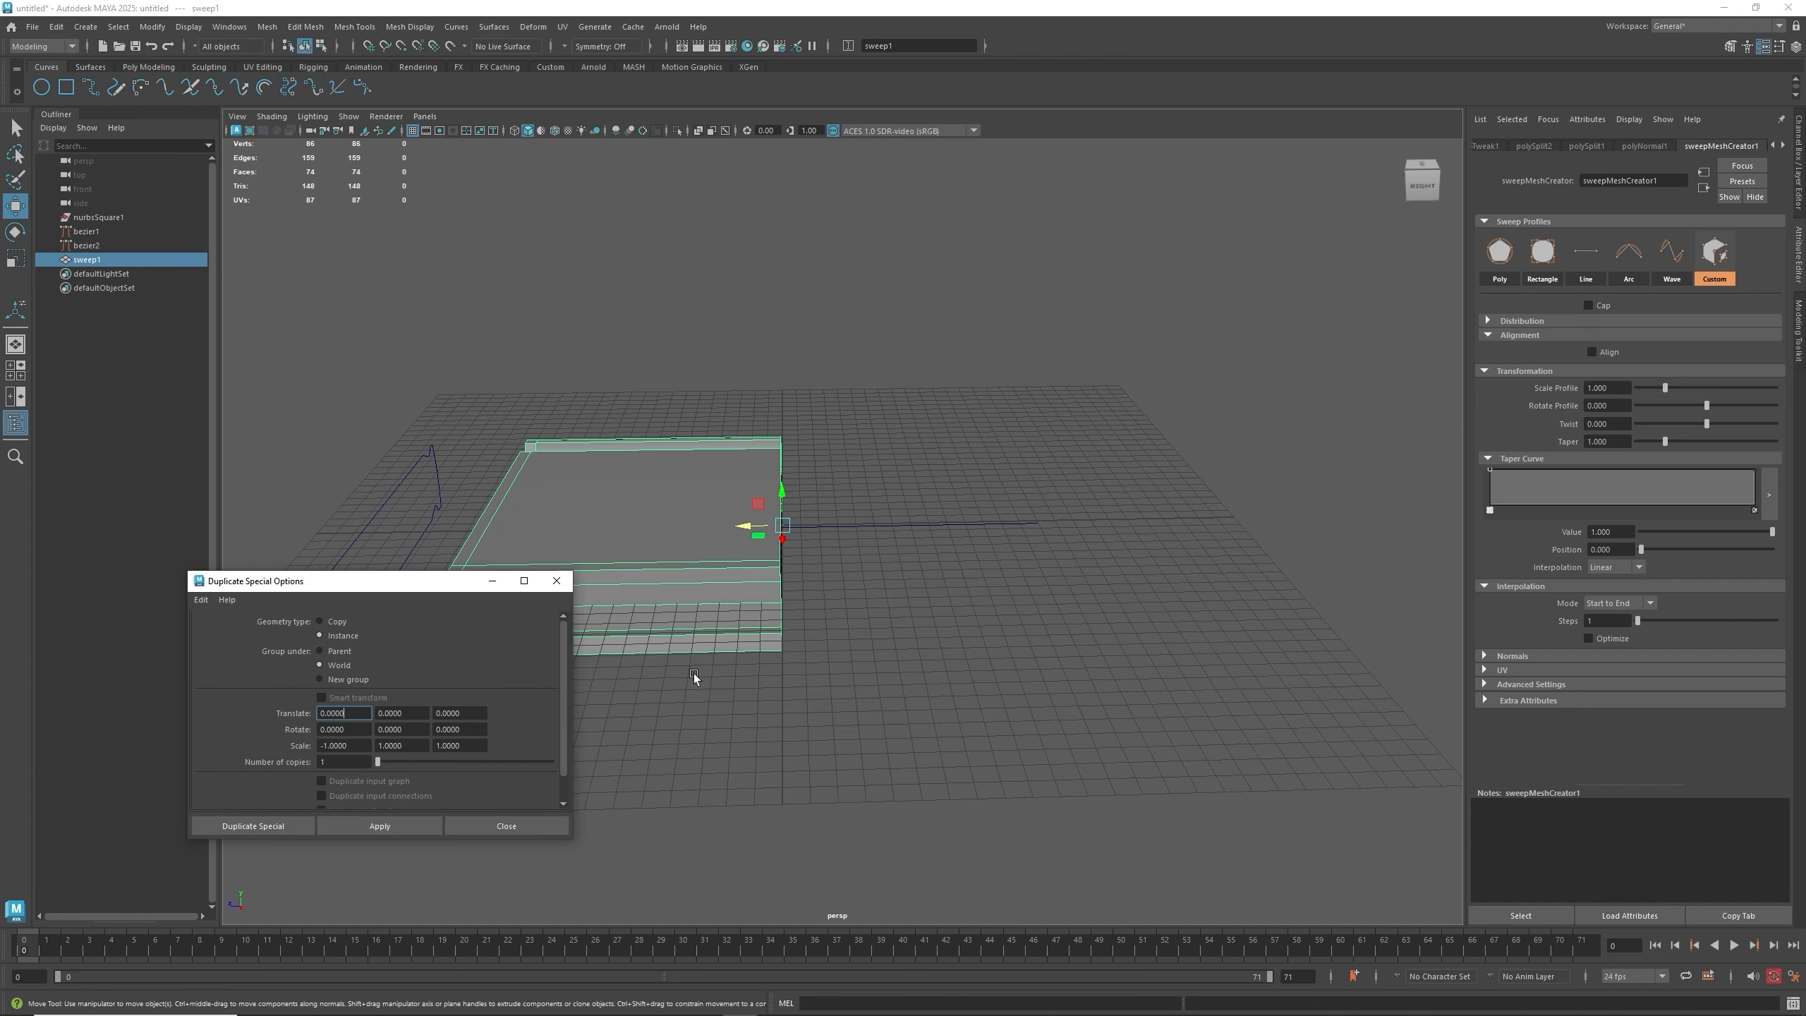
right_drag(735, 588, 776, 518)
drag(415, 588, 766, 677)
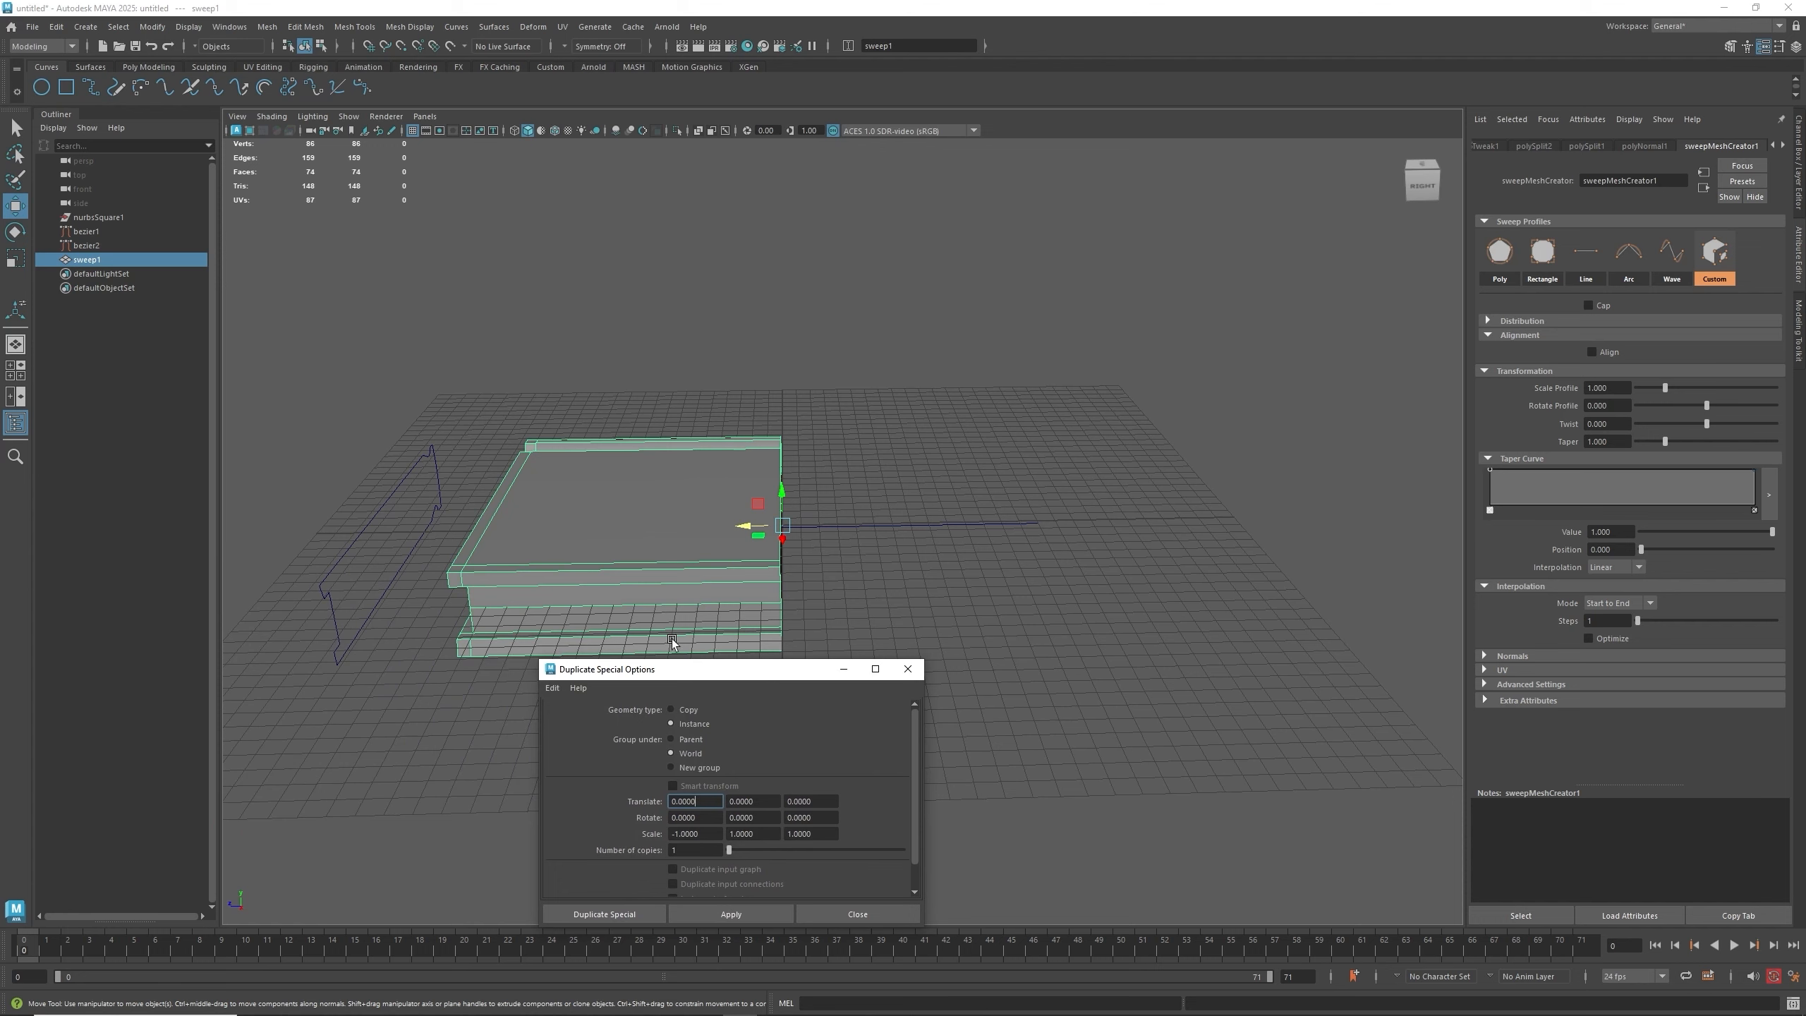
alt+middle_drag(660, 618, 753, 528)
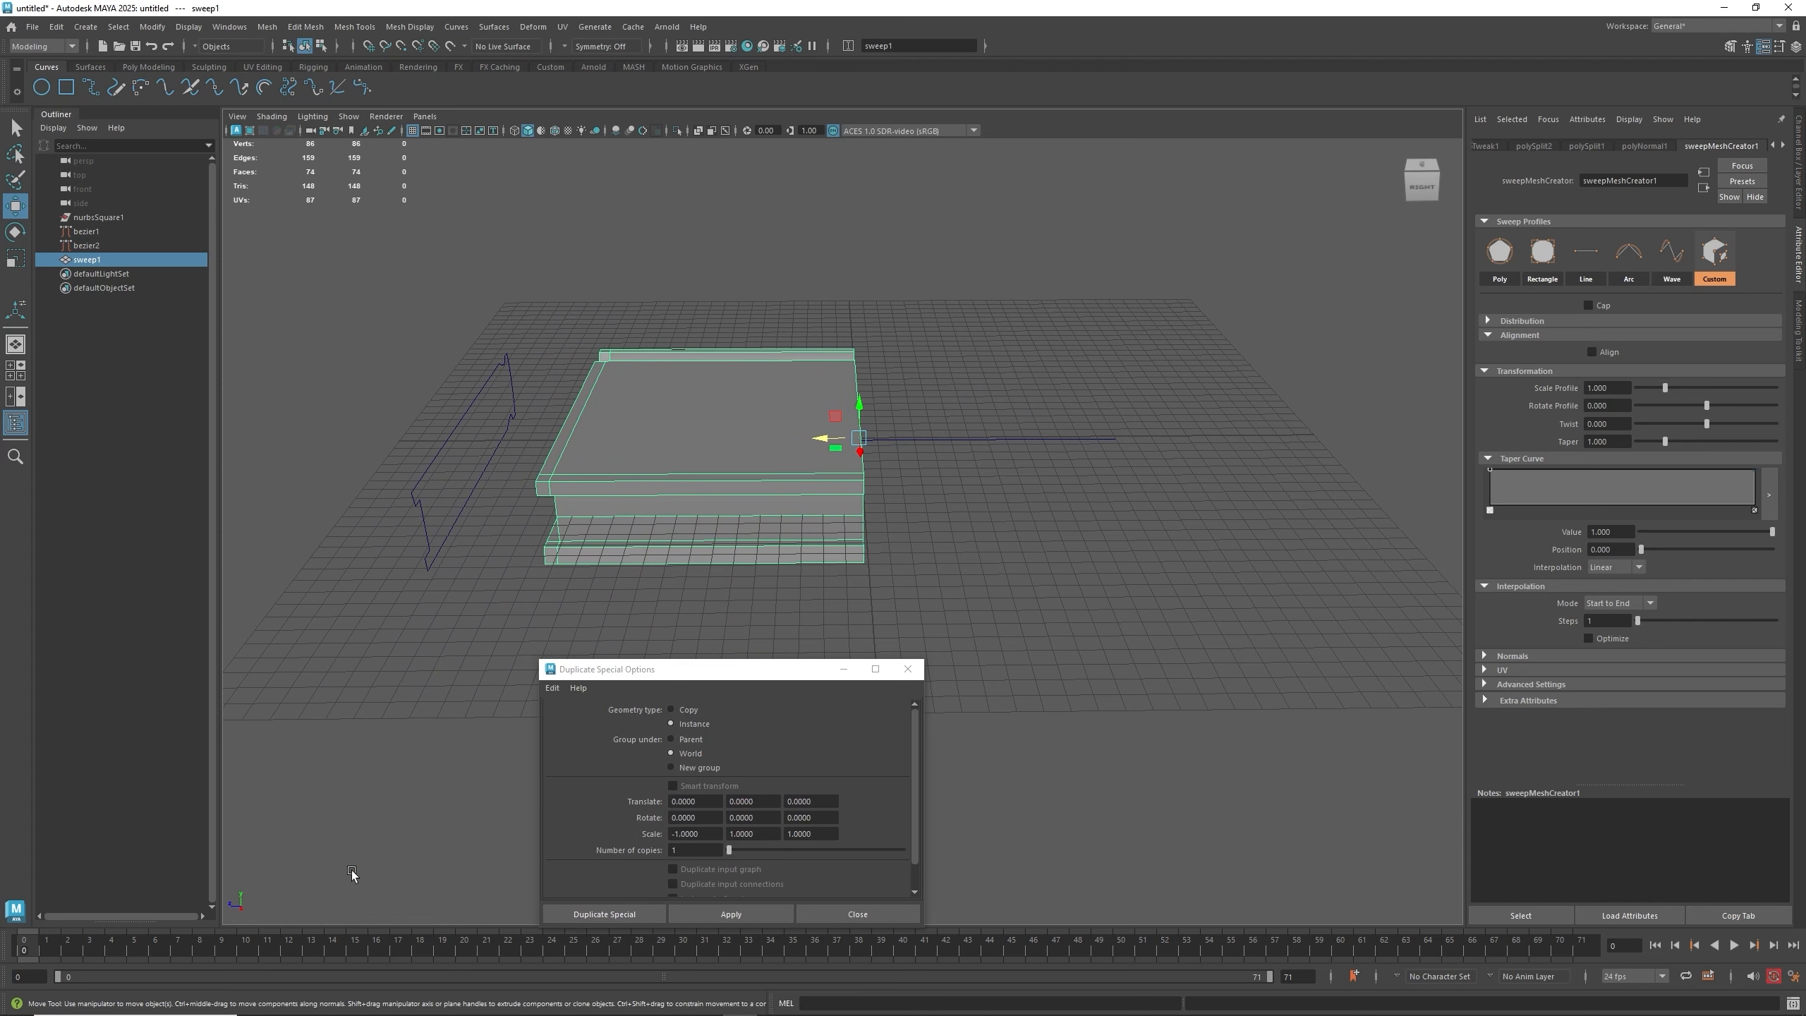
drag(711, 830, 628, 837)
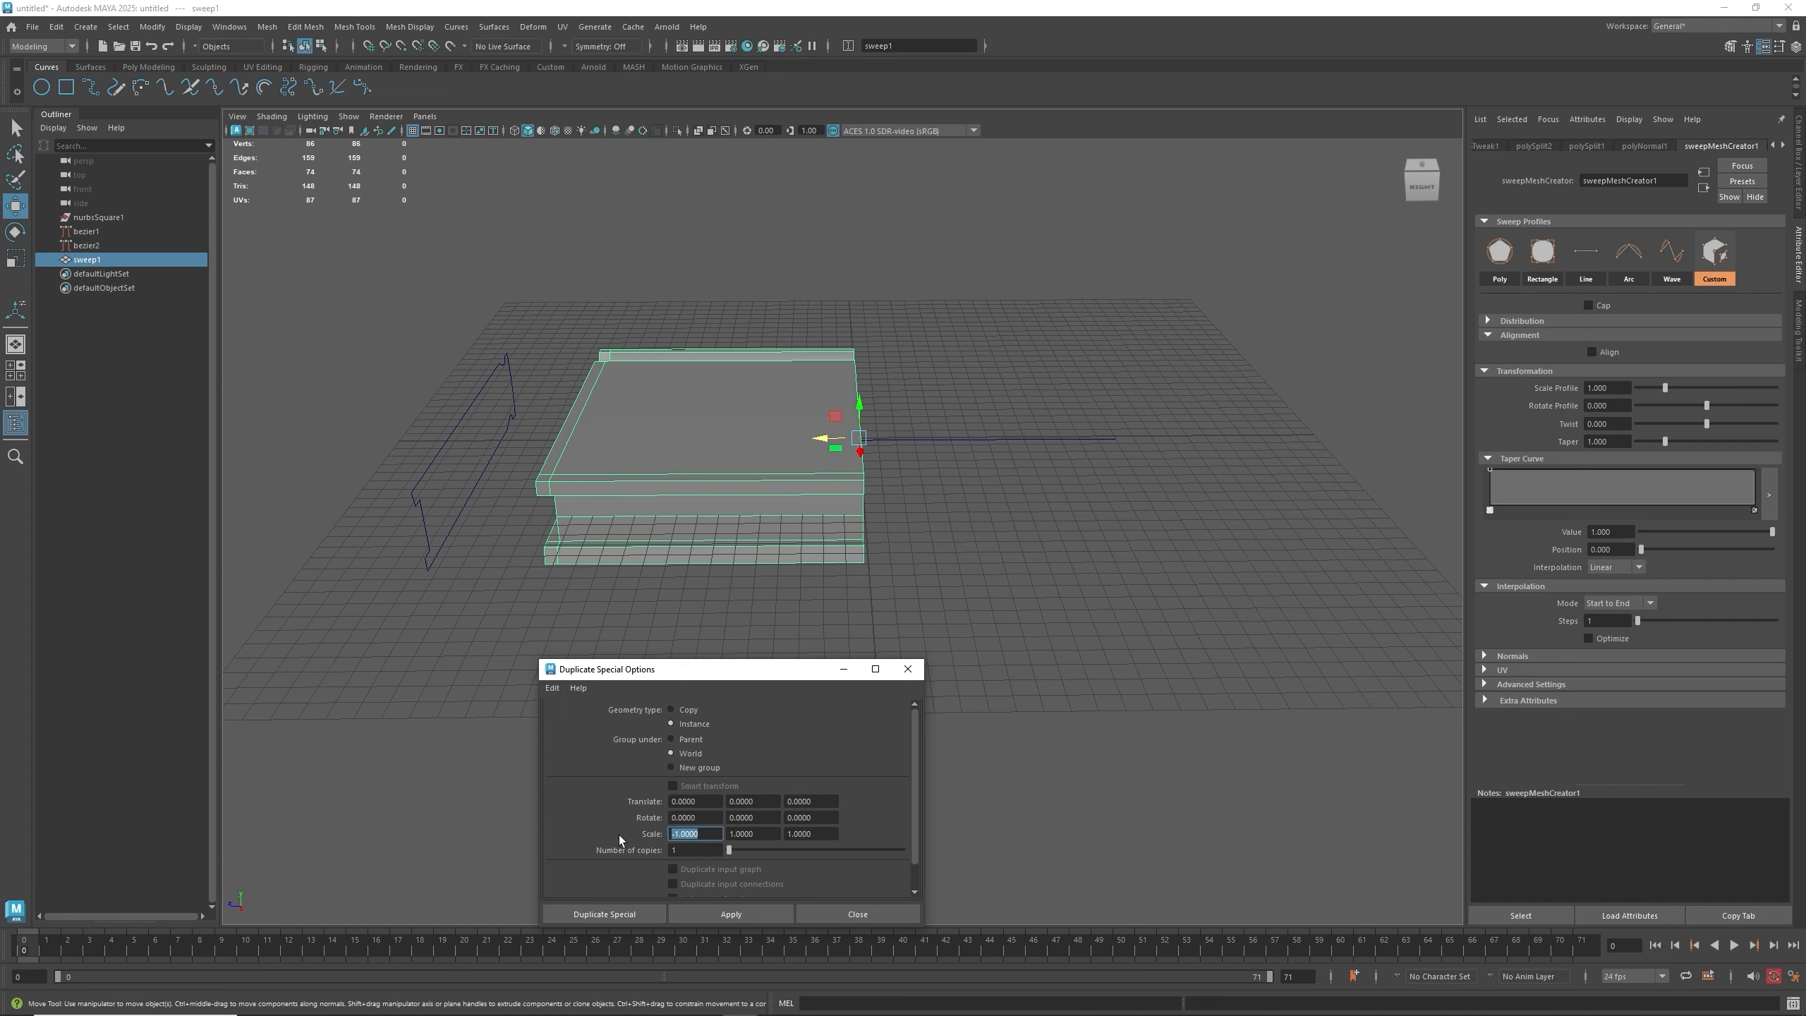
text(1)
key(Tab)
text(1)
key(Tab)
text(-)
click(676, 709)
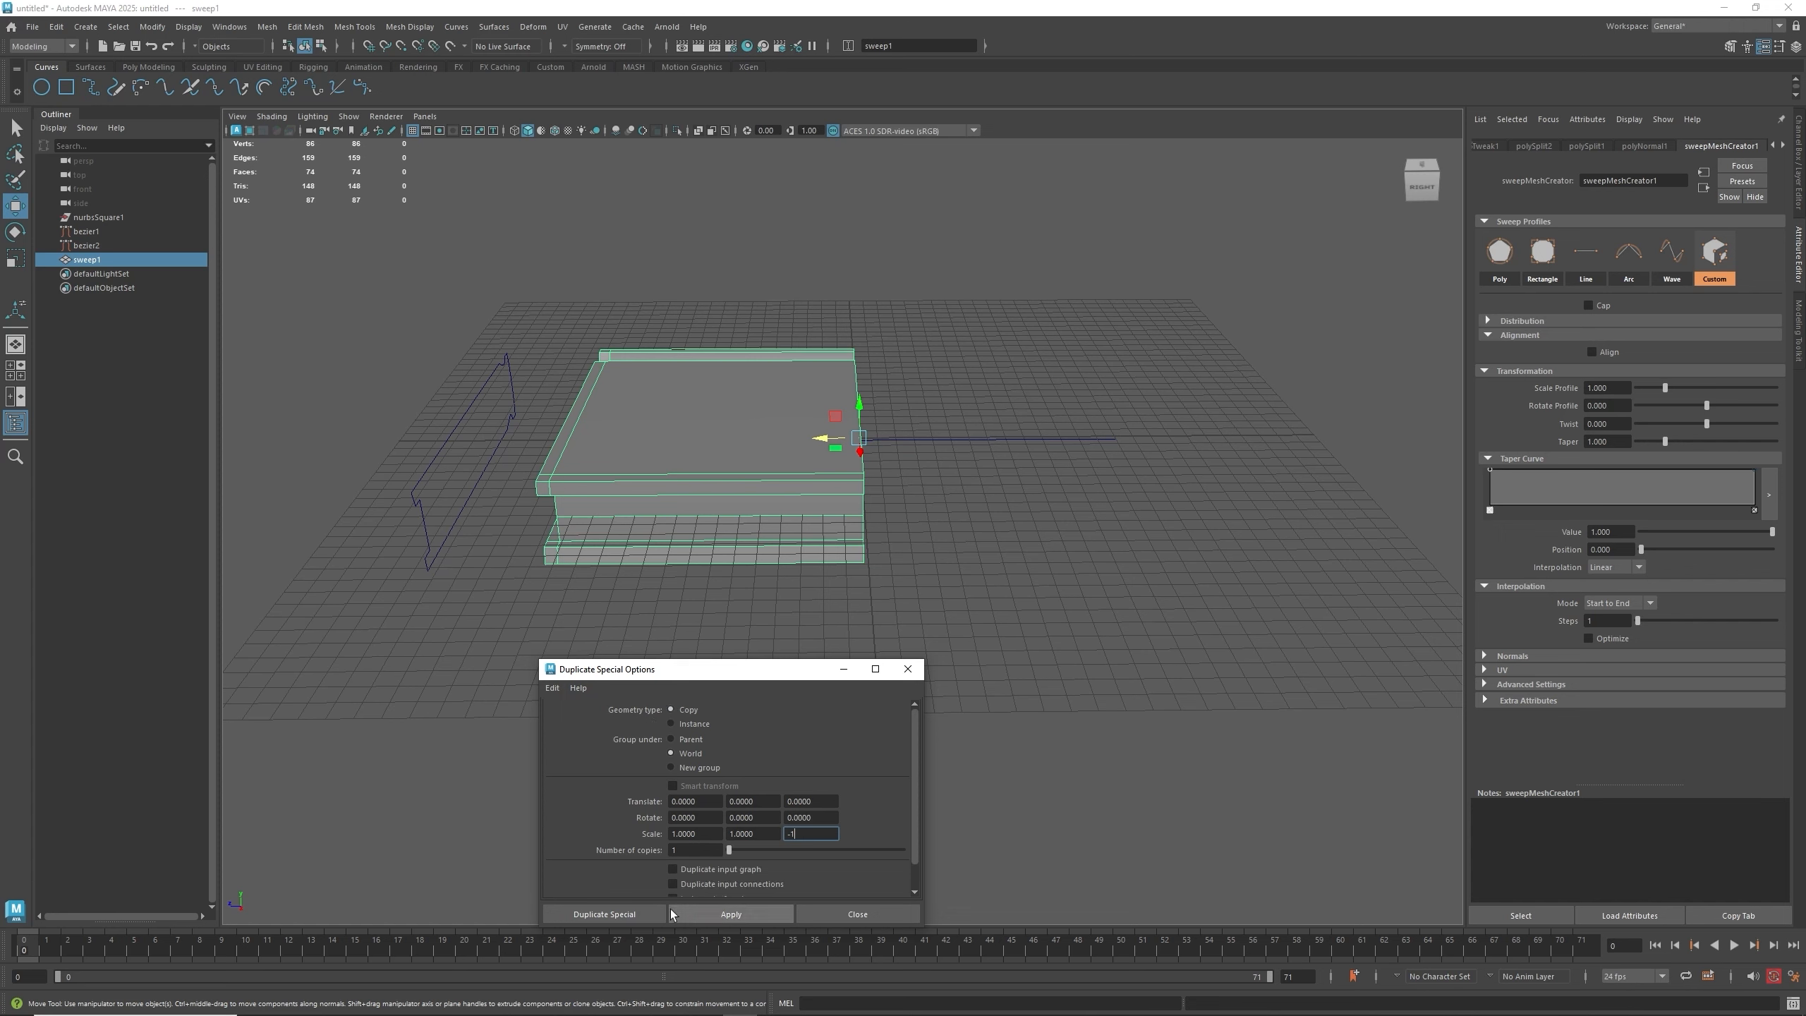
click(697, 915)
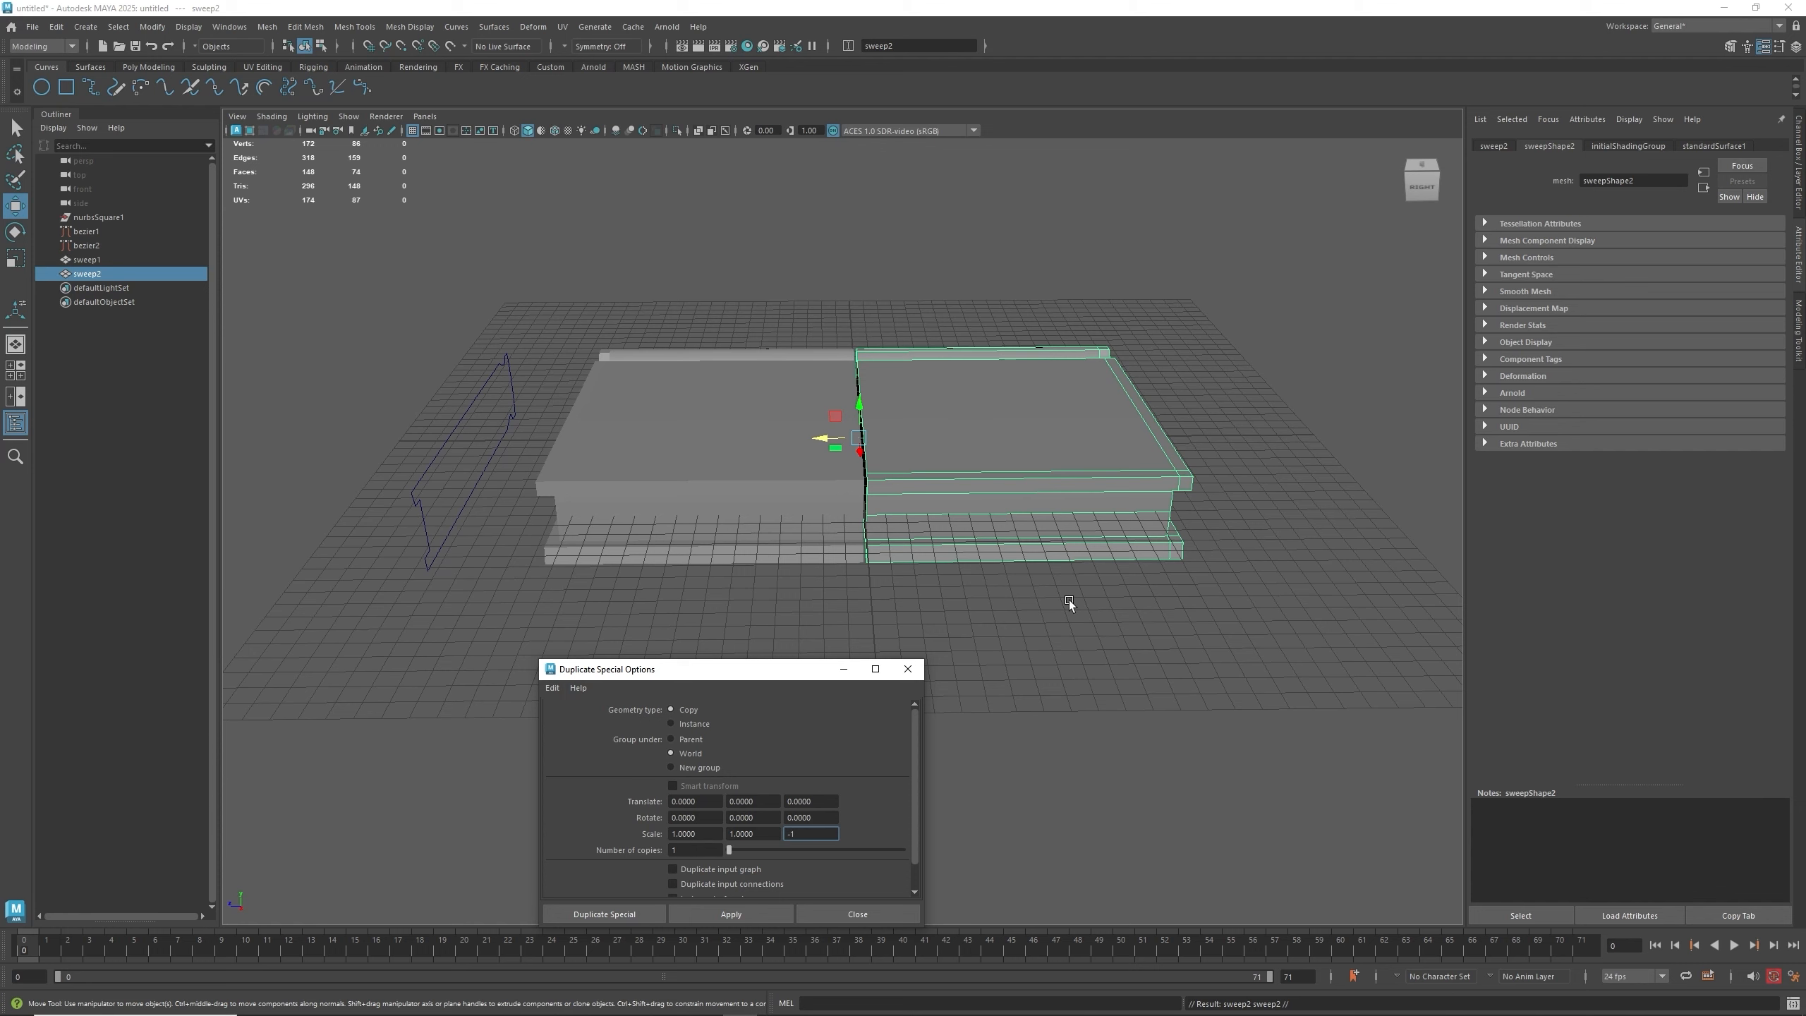
click(908, 669)
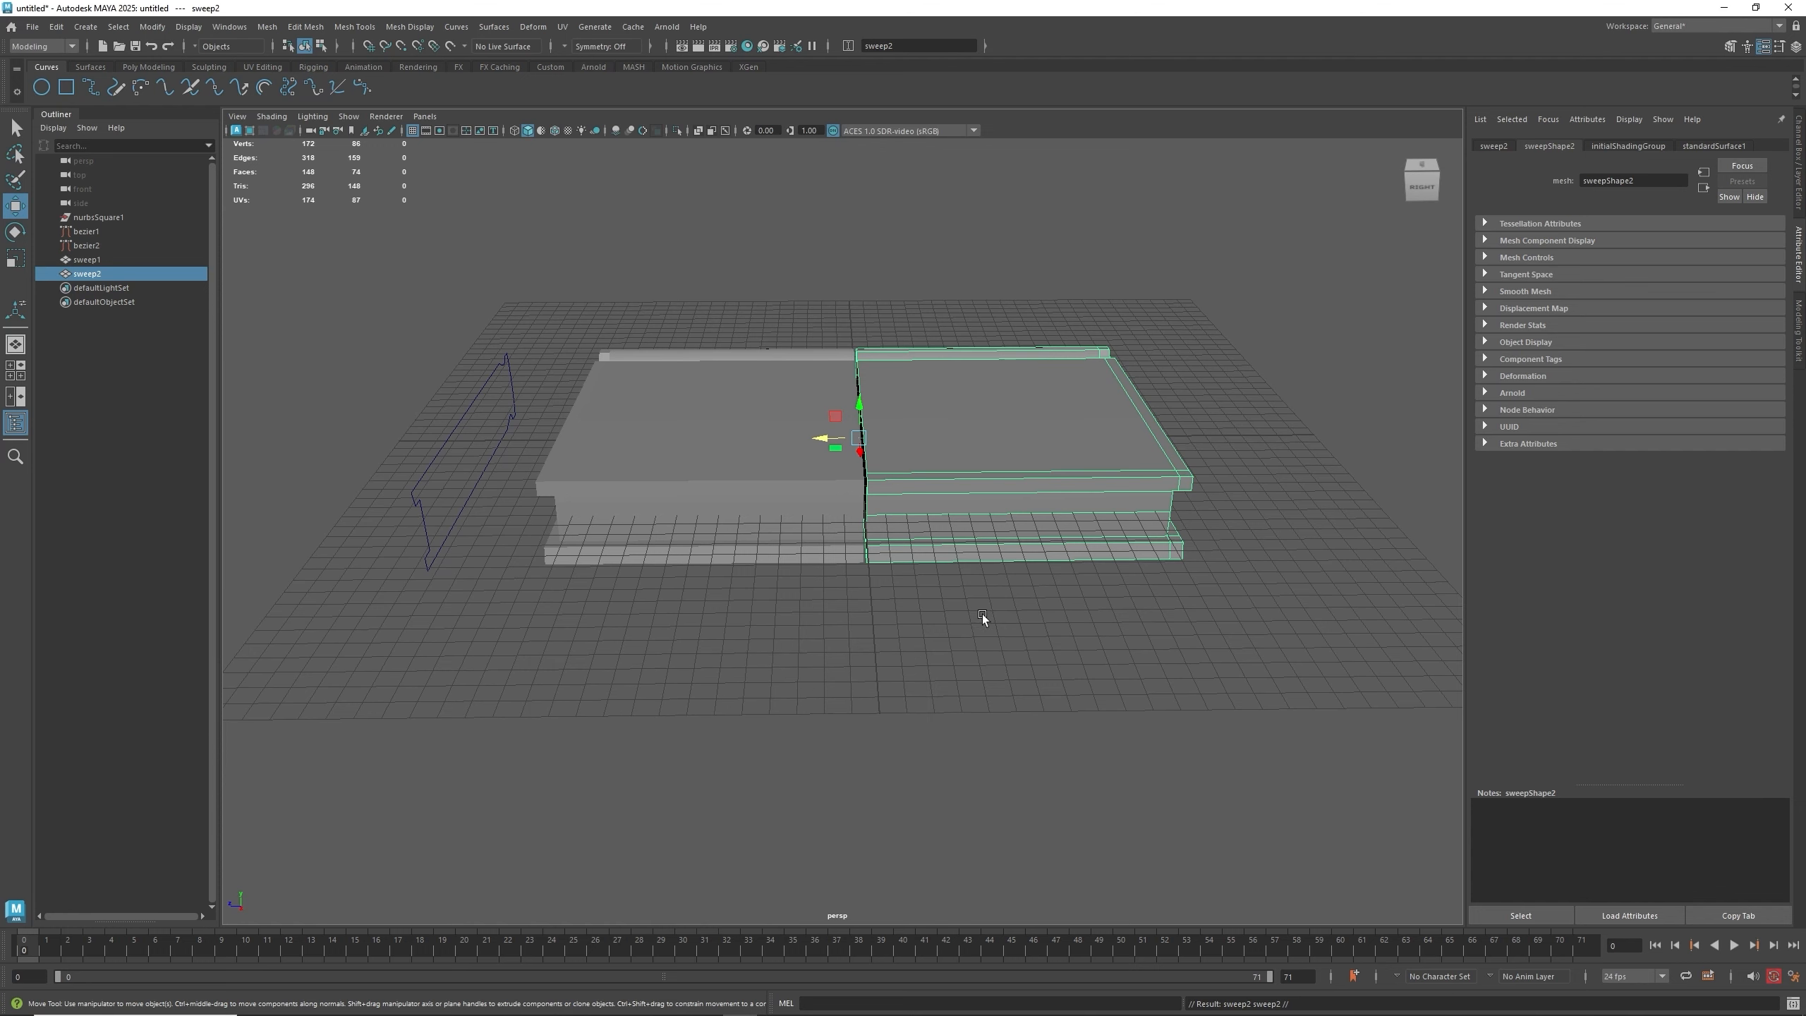
- Select both panel halves and combine them into a single mesh
drag(742, 350, 941, 616)
scroll(897, 498, up, 5)
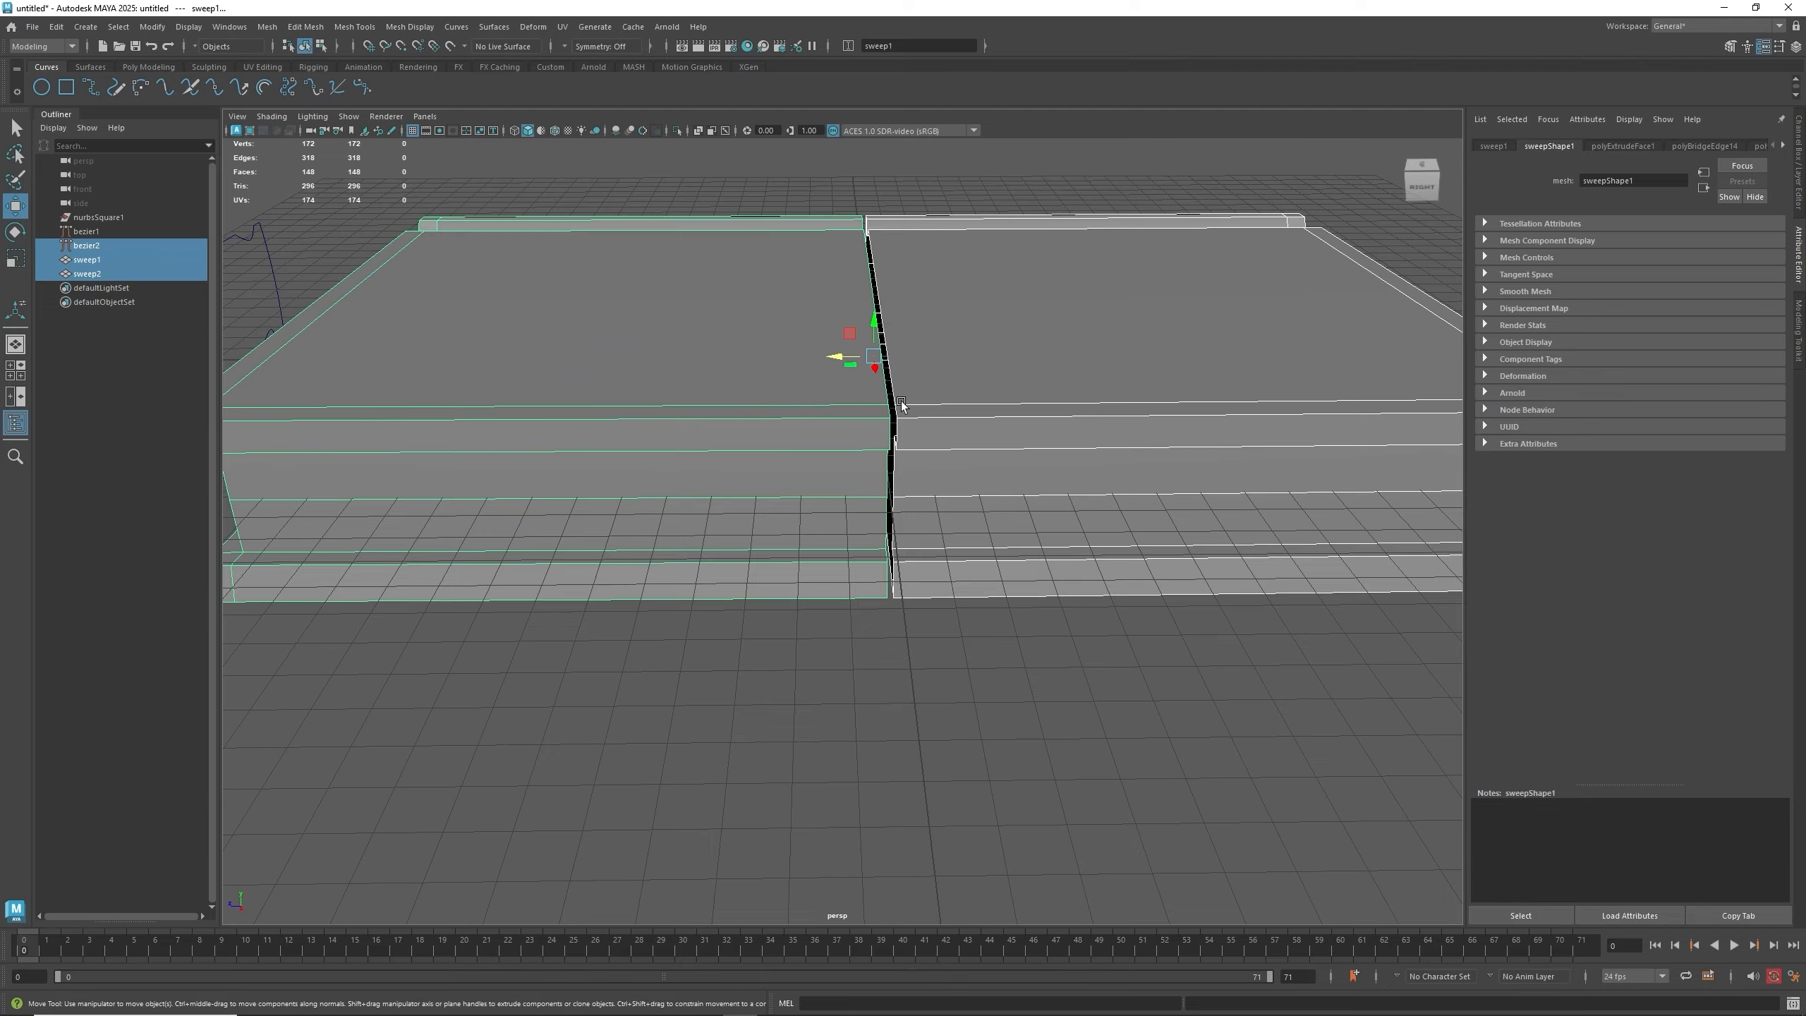
alt+drag(901, 402, 868, 463)
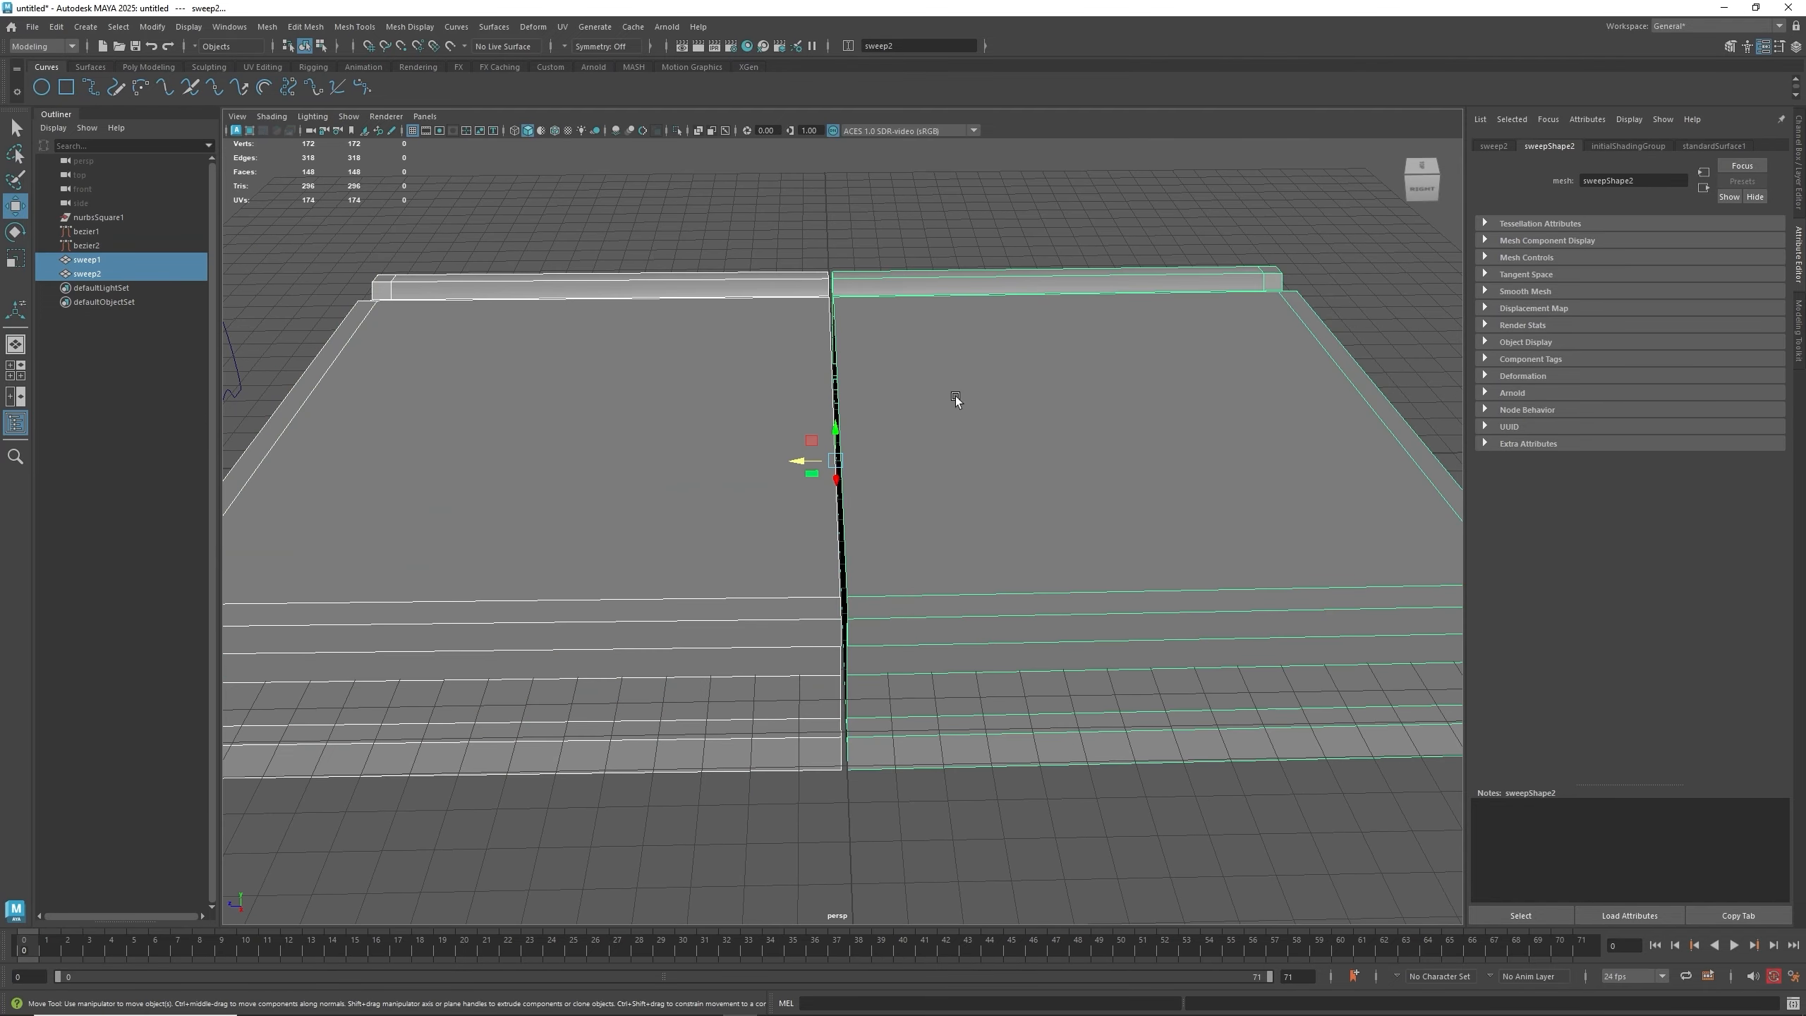
click(291, 29)
mouse_move(264, 30)
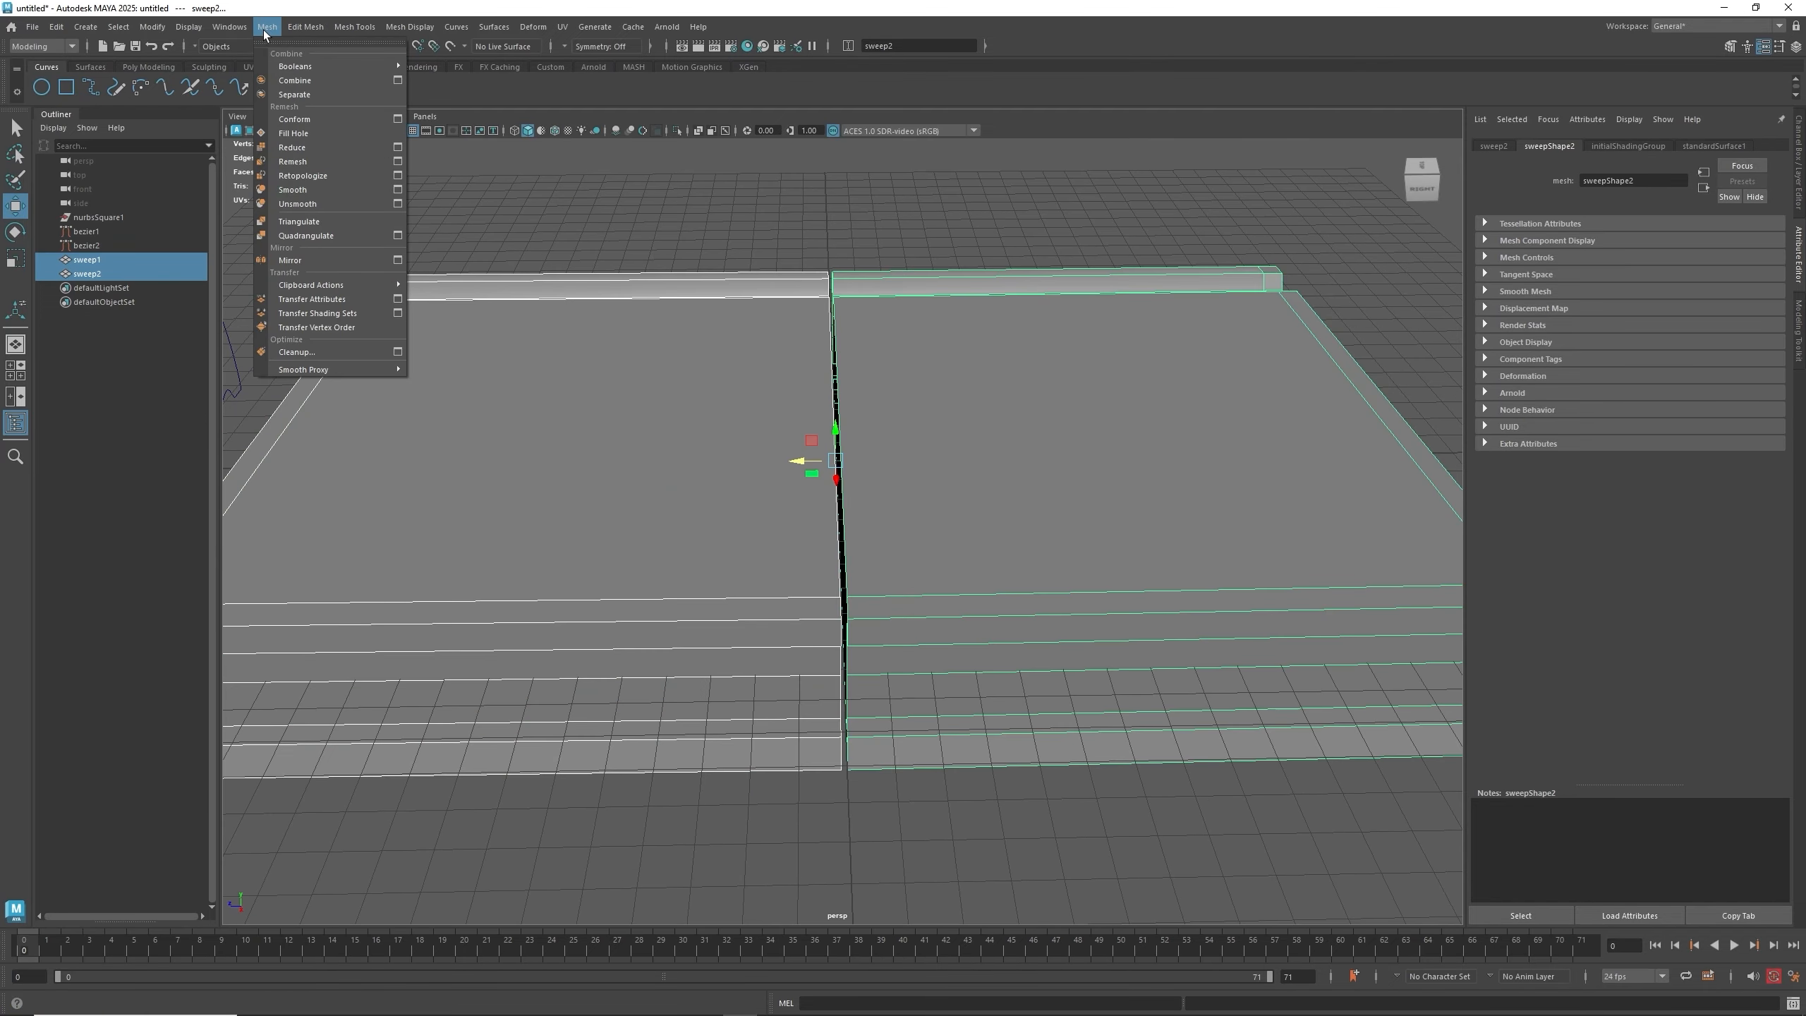
click(284, 88)
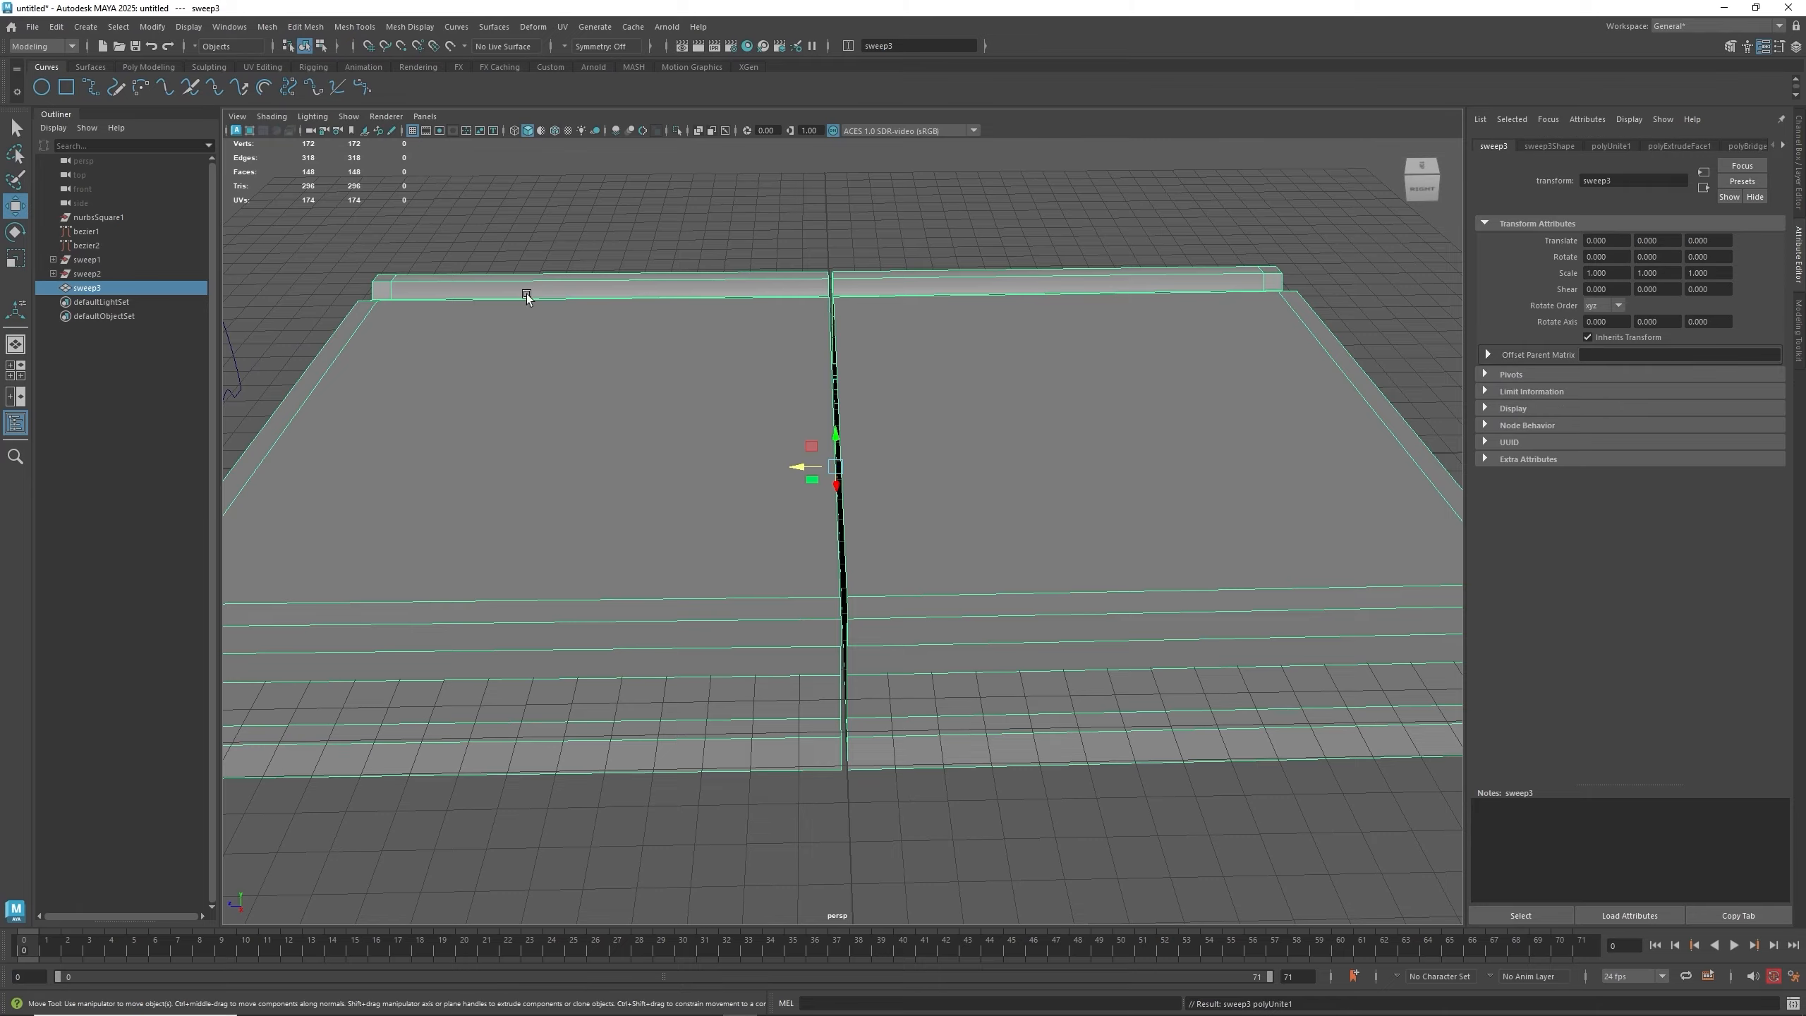
- Select the vertices along the center seam and merge them with a threshold of about 0.10
click(807, 240)
click(988, 303)
alt+drag(940, 489, 886, 514)
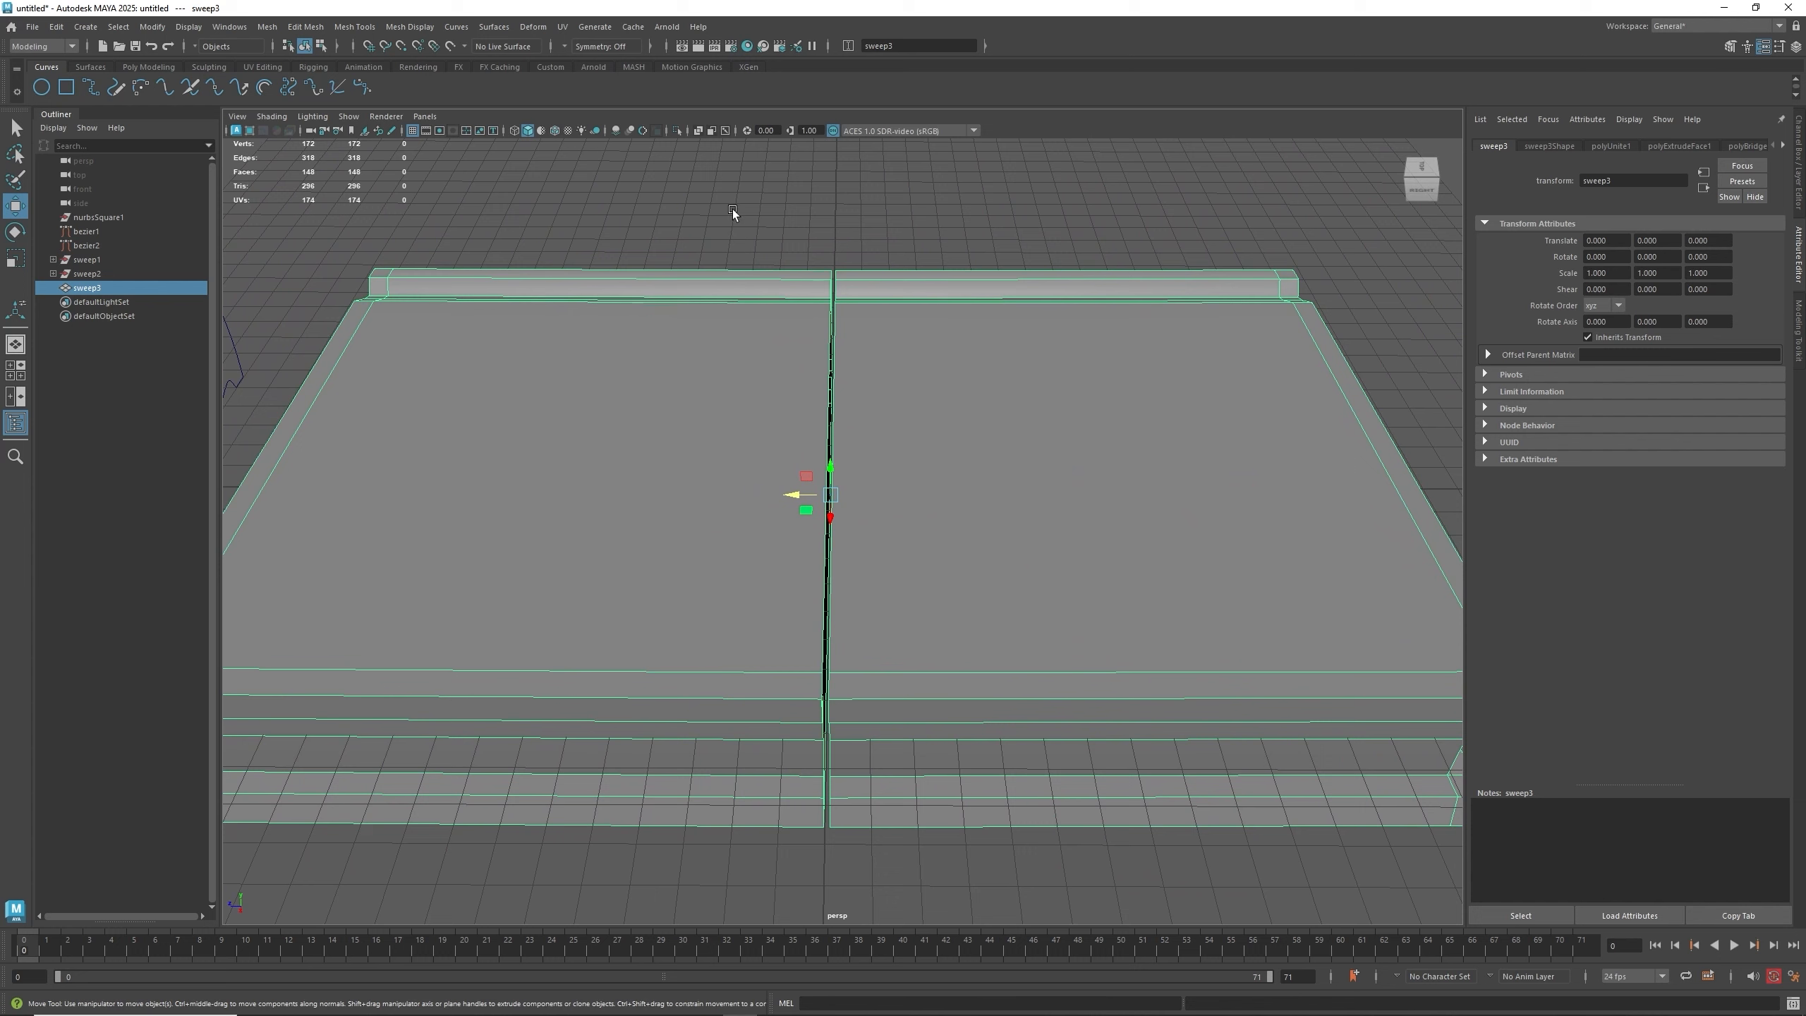
drag(733, 210, 909, 492)
right_drag(919, 494, 846, 497)
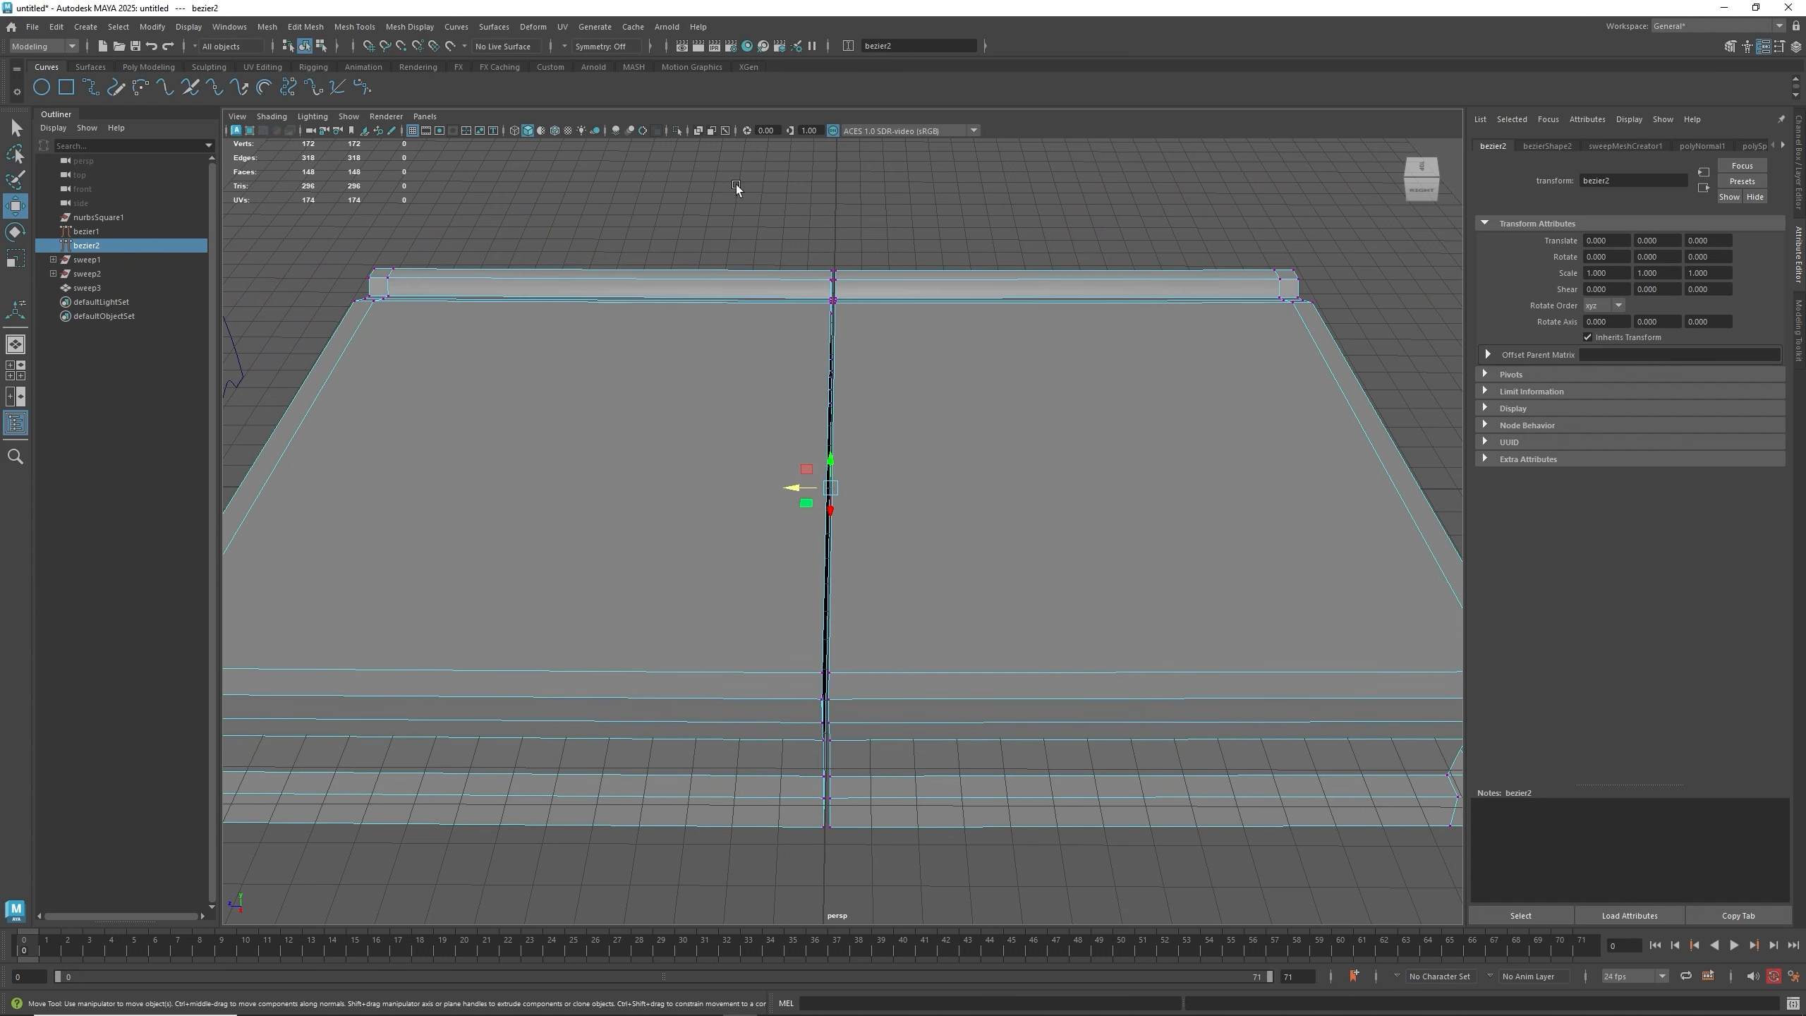
drag(737, 185, 853, 833)
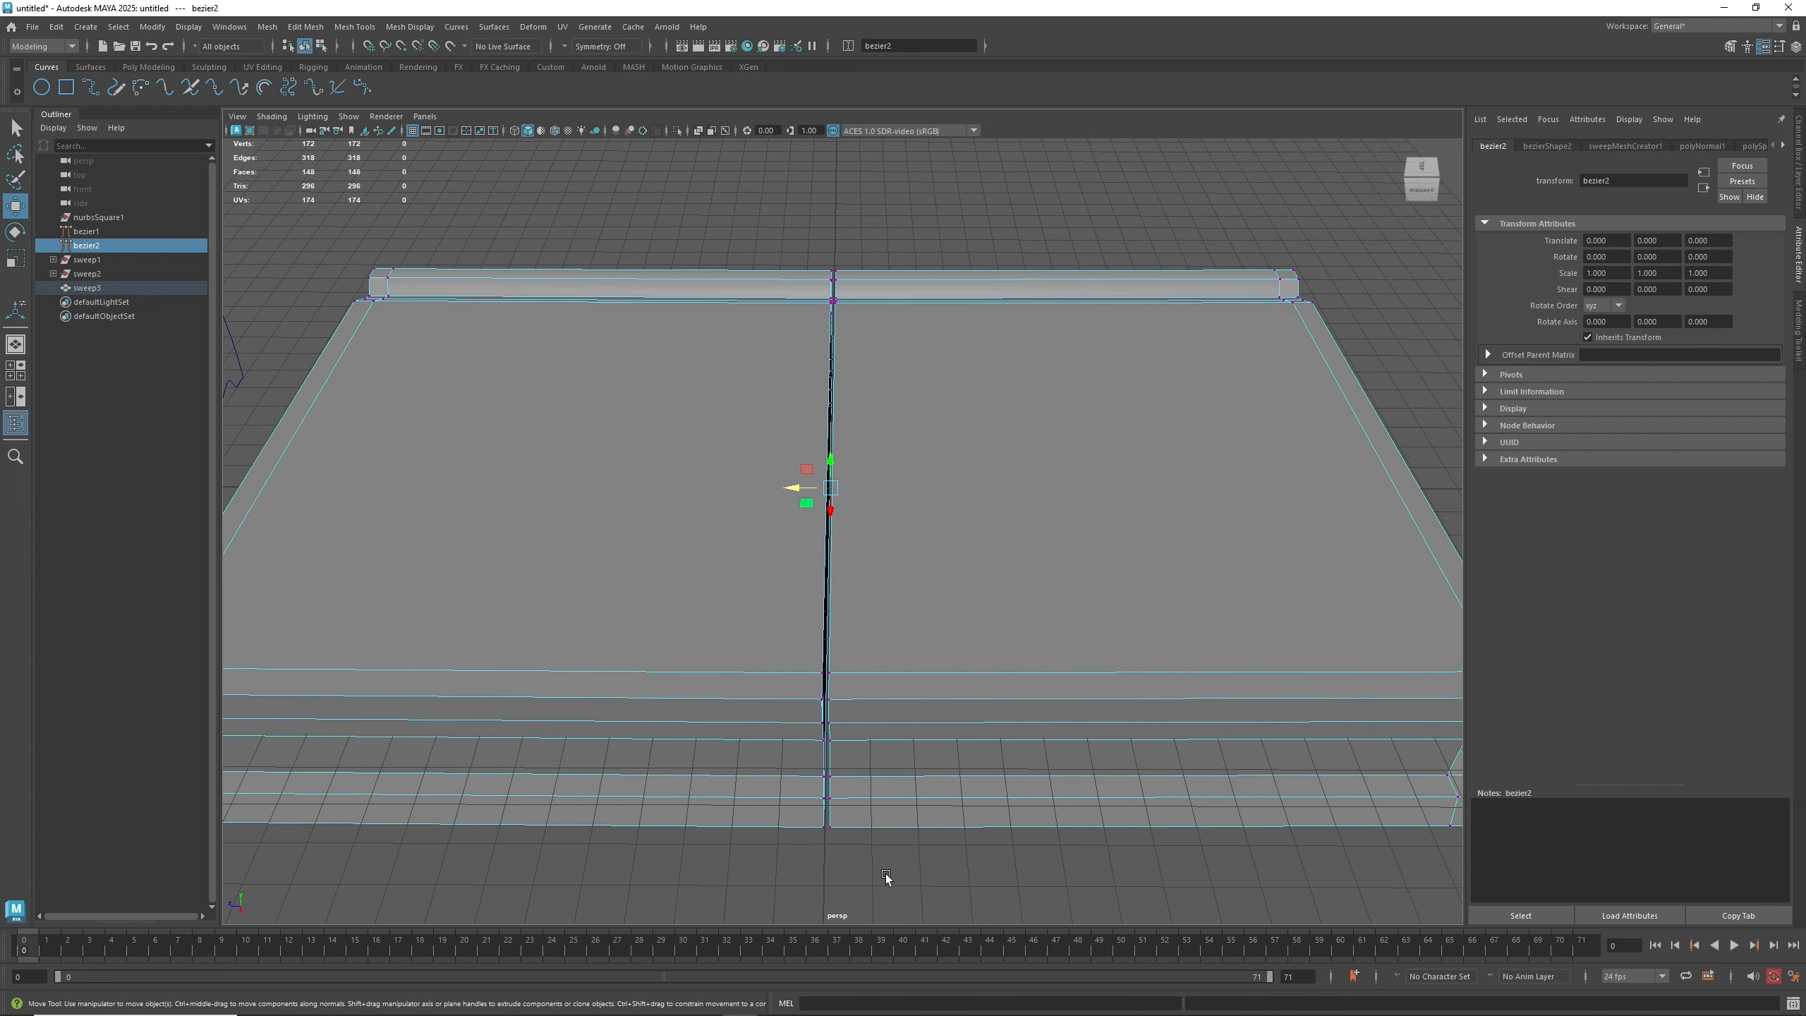
shift+right_click(828, 563)
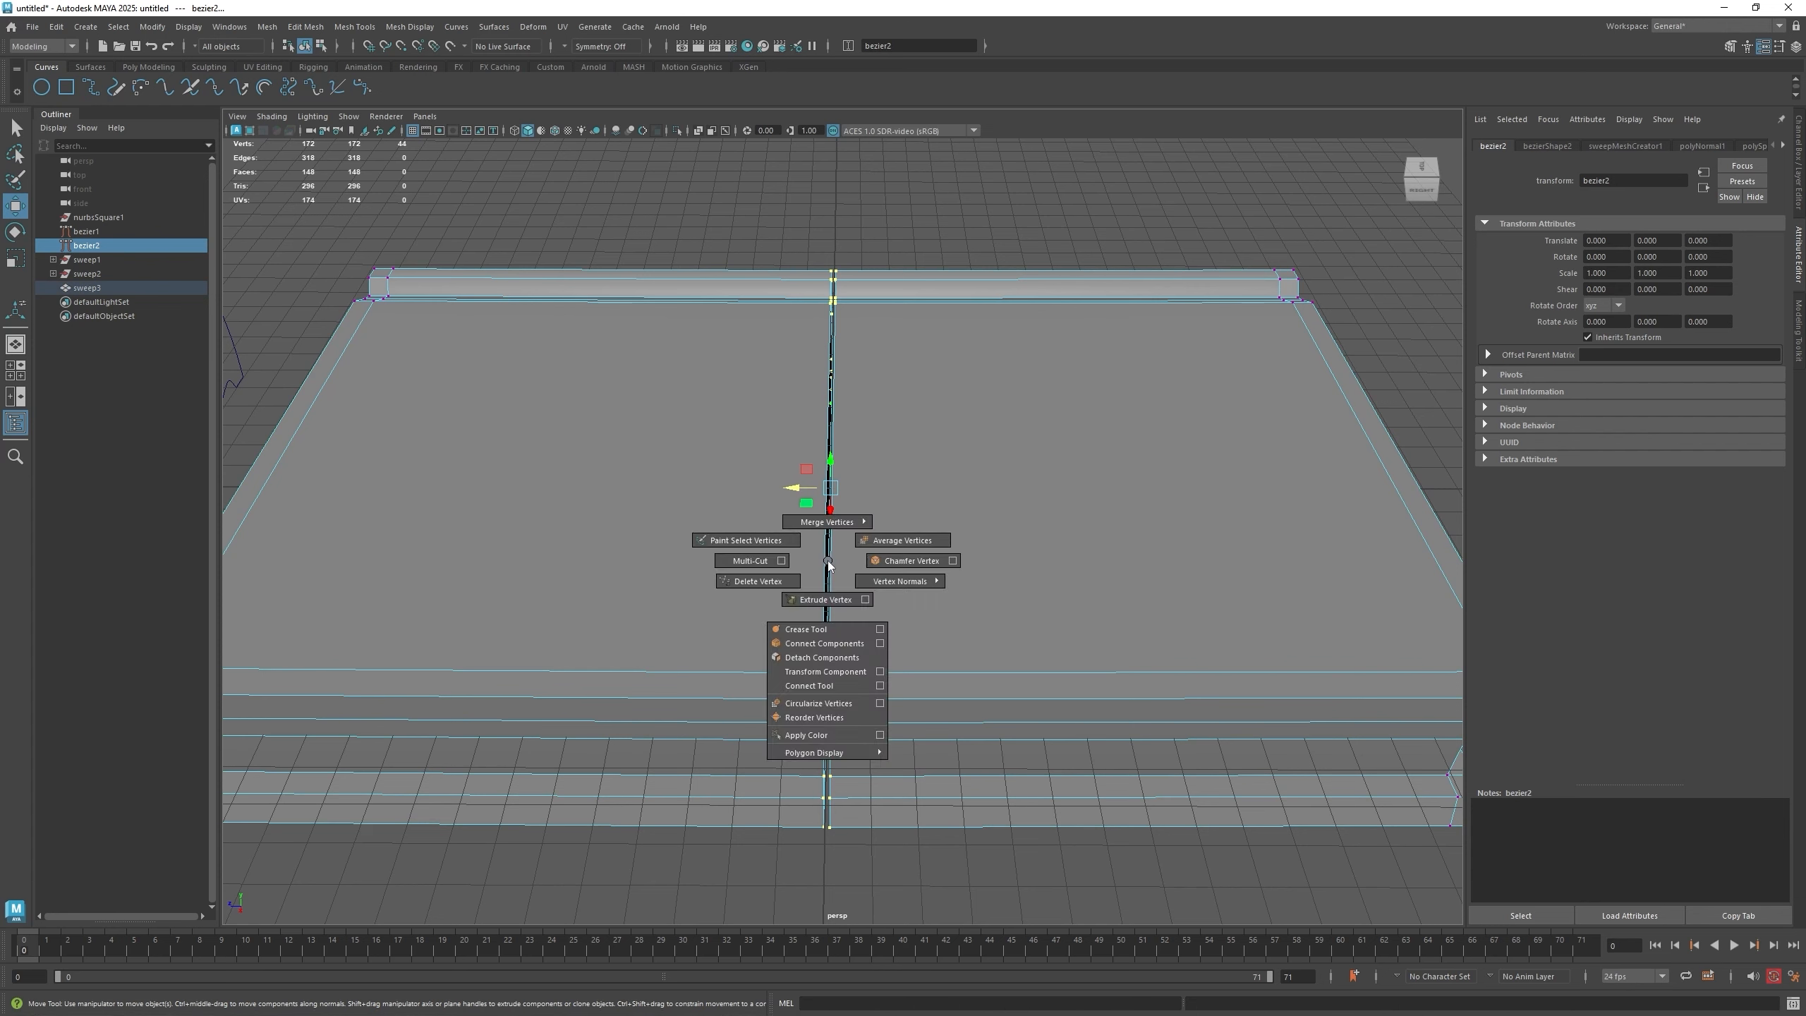
shift+right_drag(827, 562, 932, 497)
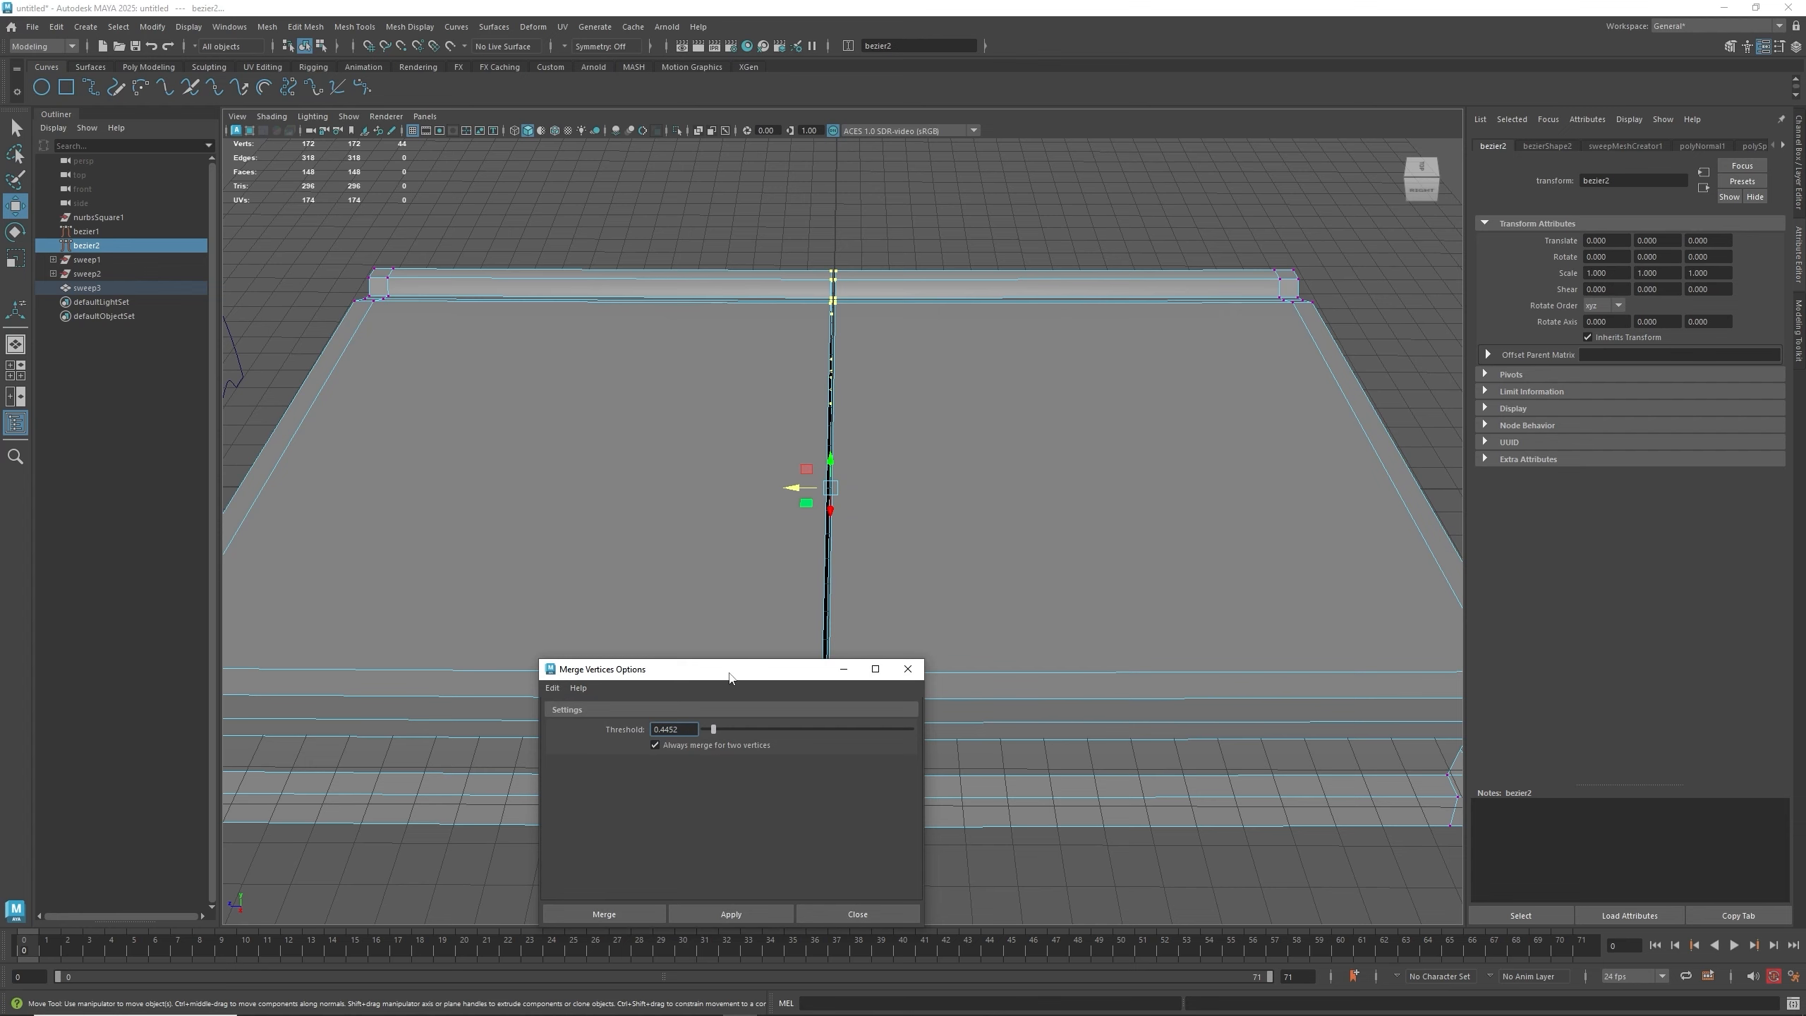
drag(730, 676, 1146, 343)
scroll(830, 766, up, 3)
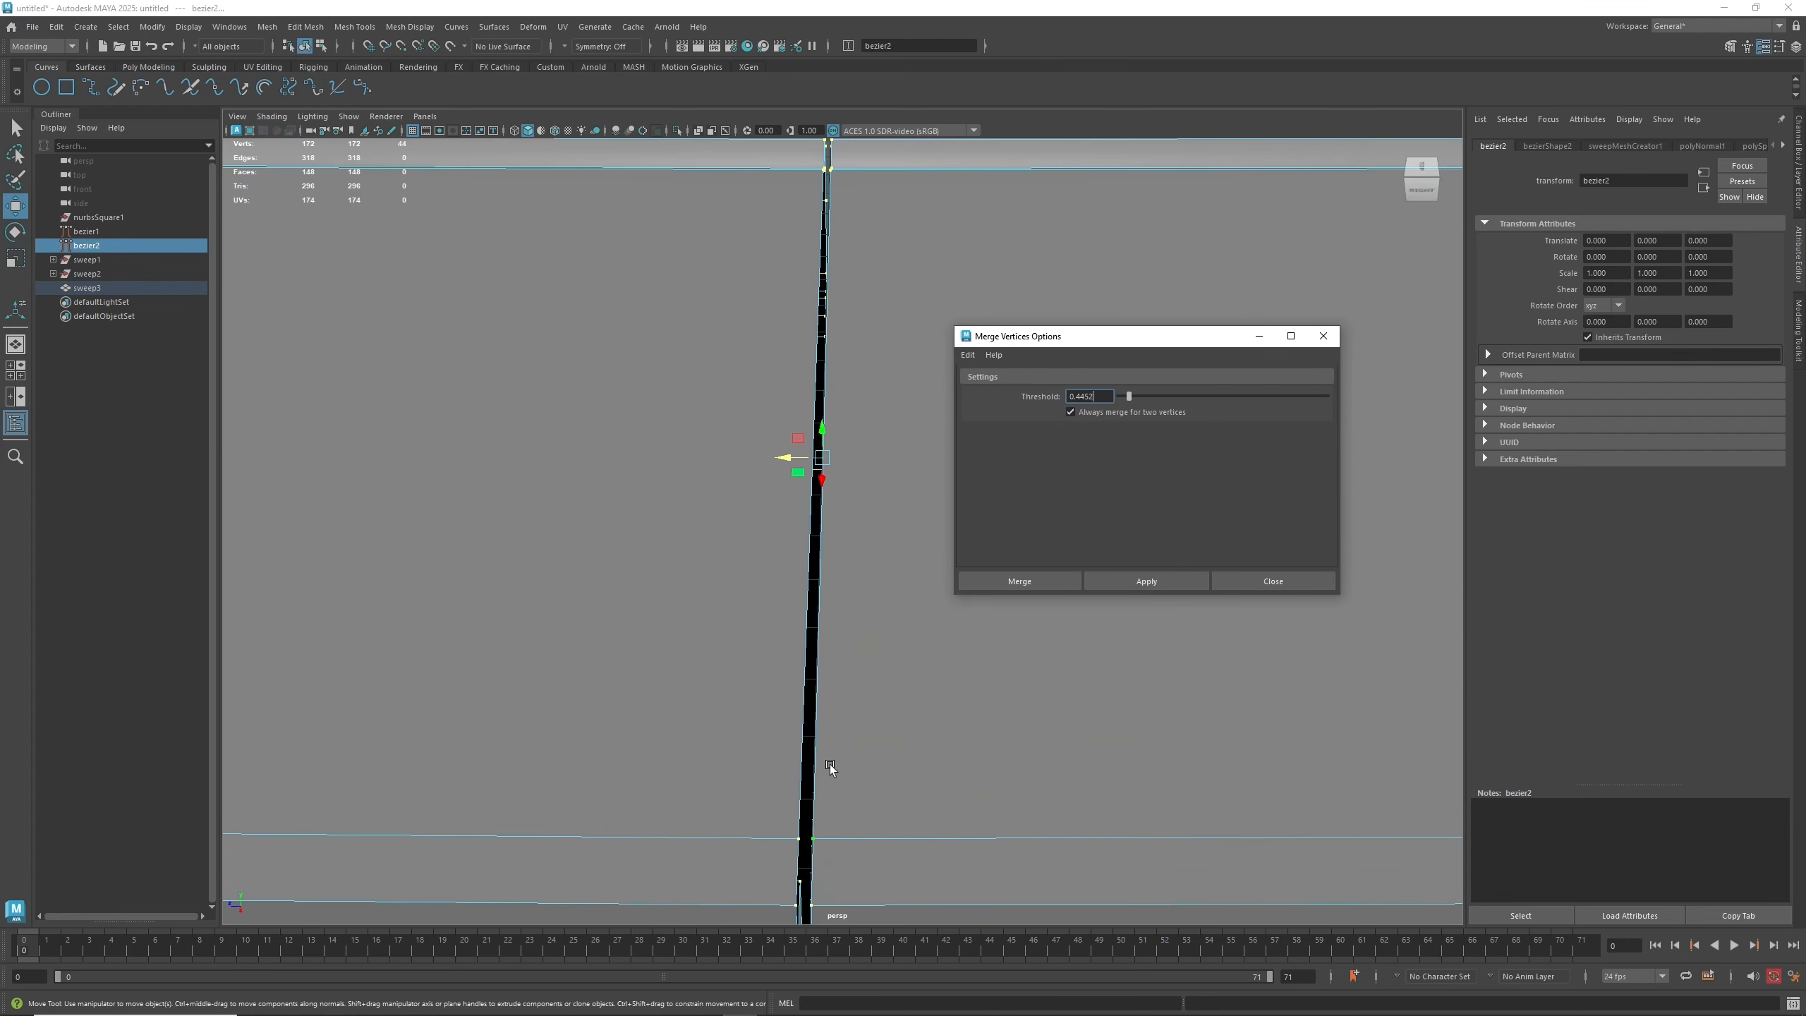
alt+drag(830, 766, 830, 743)
scroll(800, 550, down, 2)
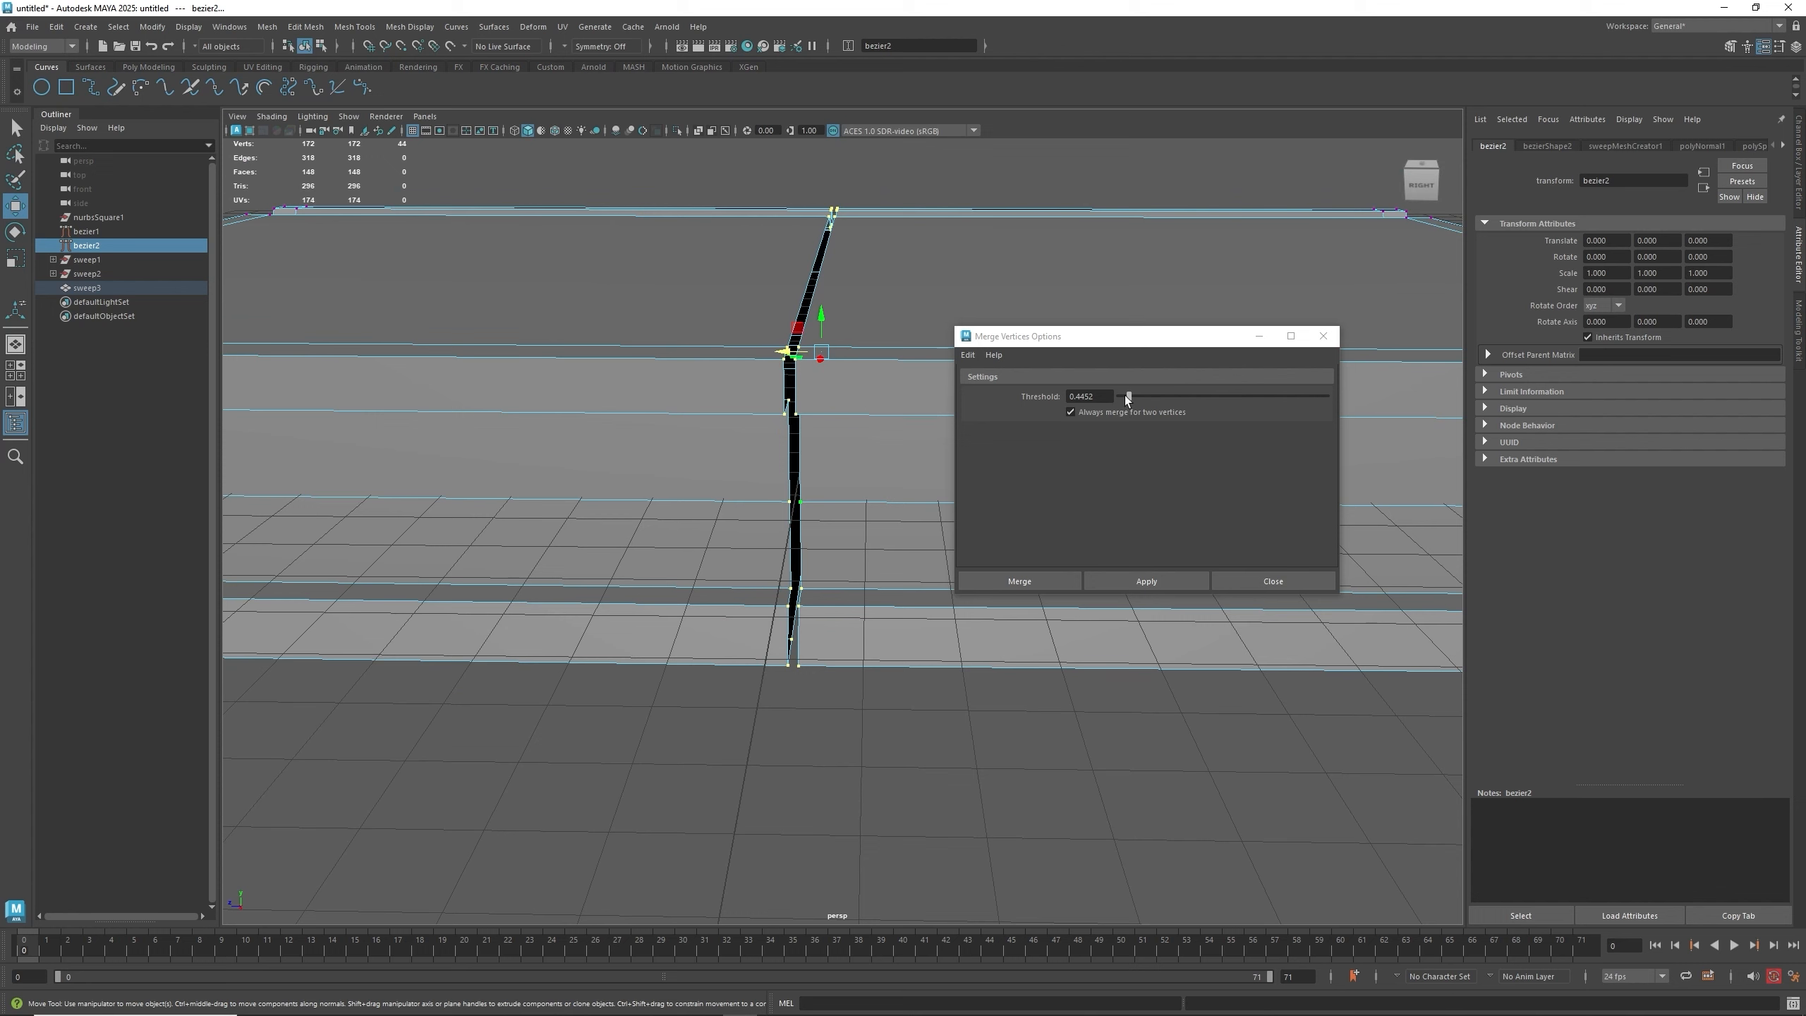
click(1126, 396)
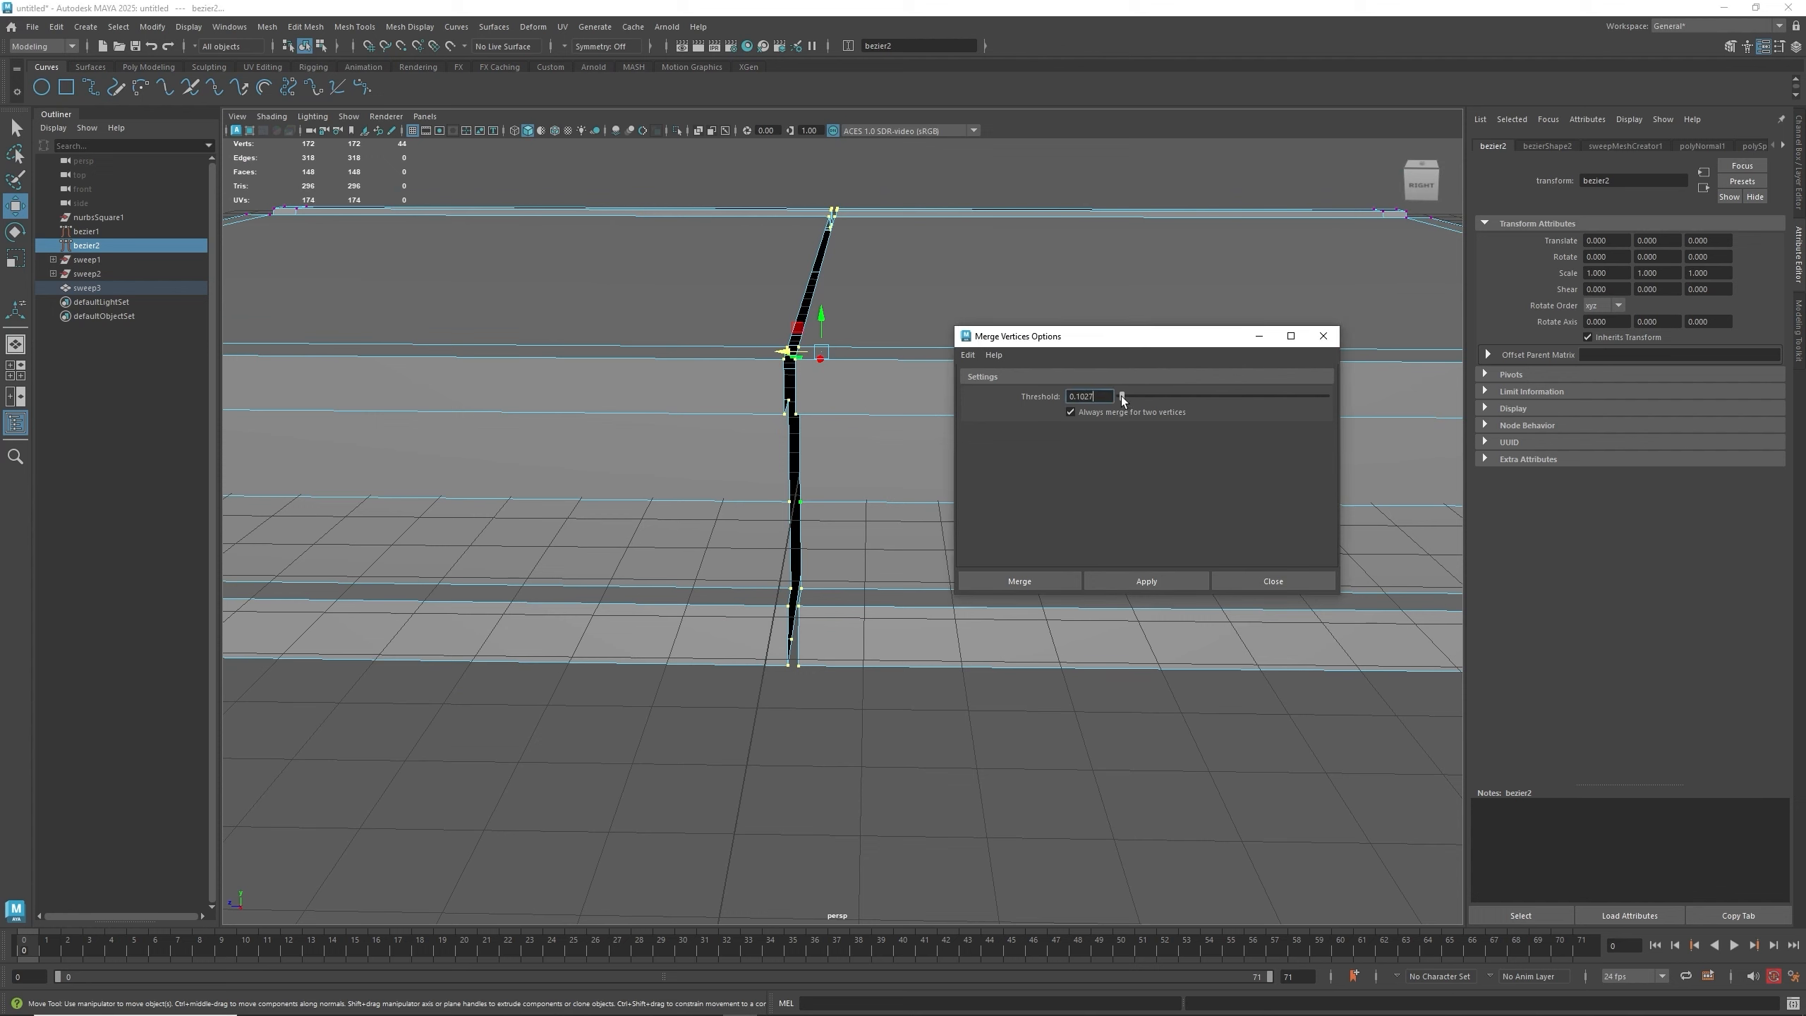
click(1112, 580)
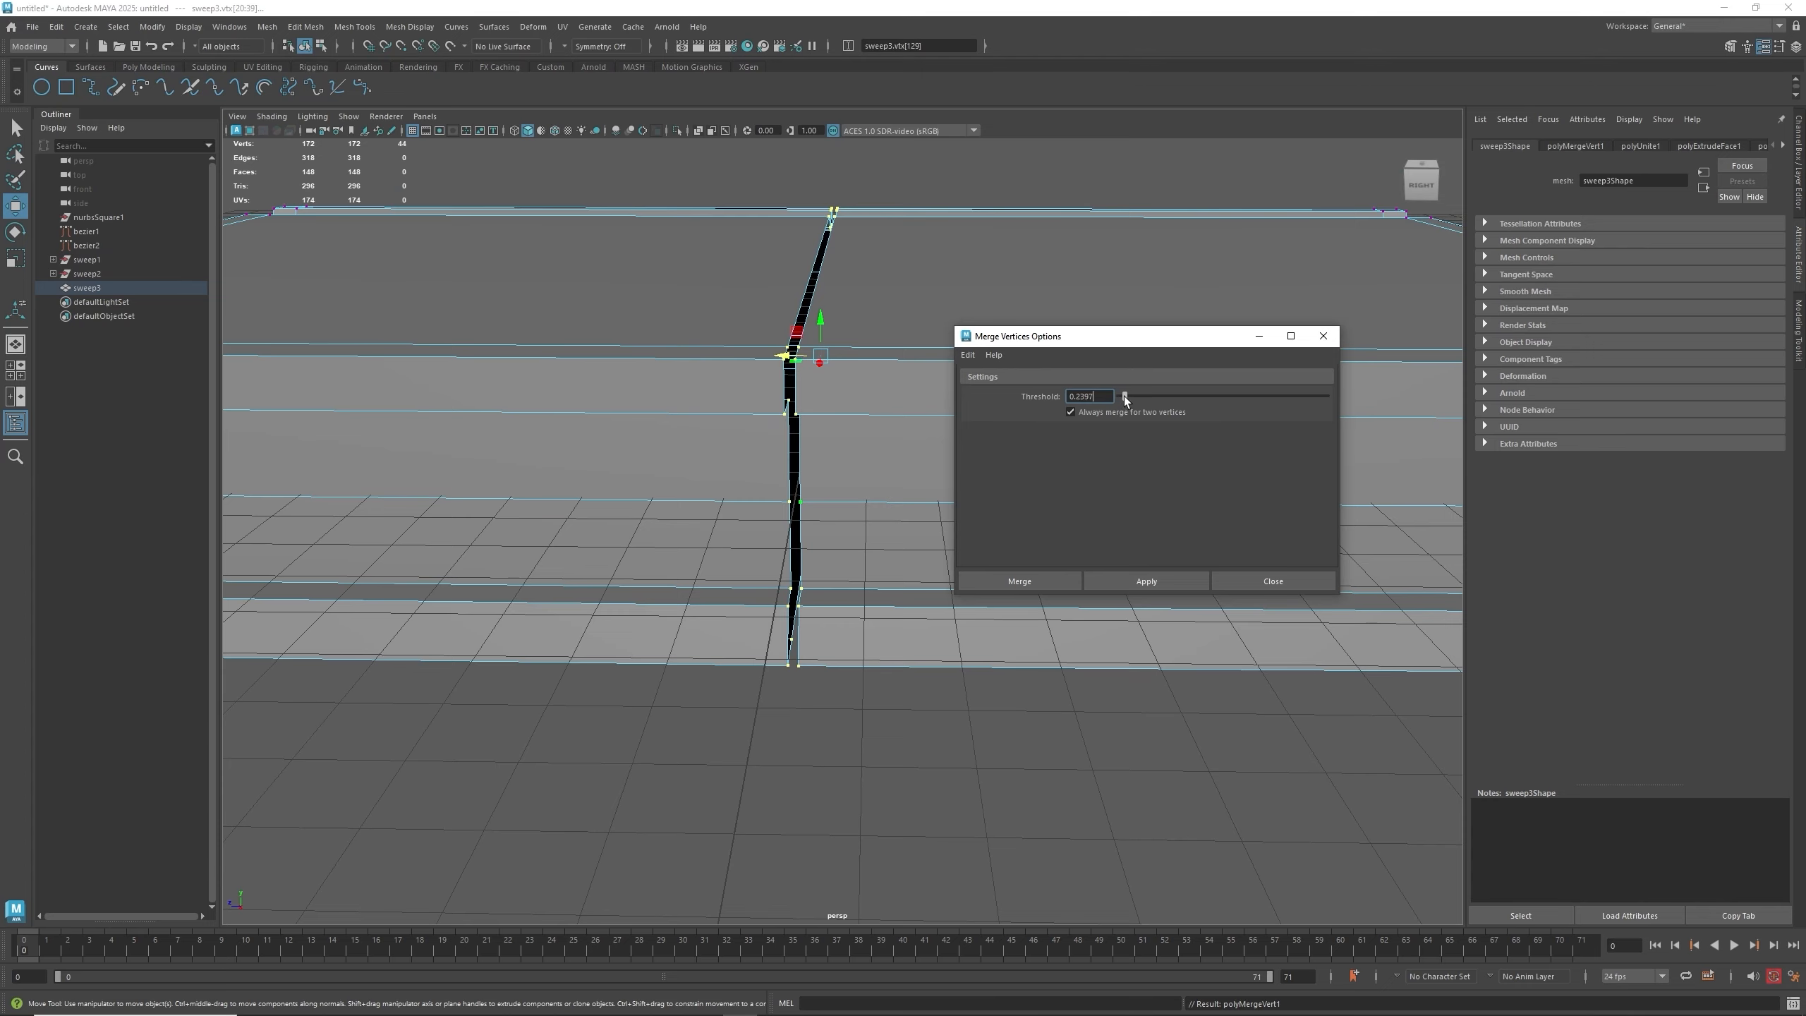
- Merge the seam vertices again with a threshold of about 0.27 and close the options
click(1125, 396)
click(1126, 580)
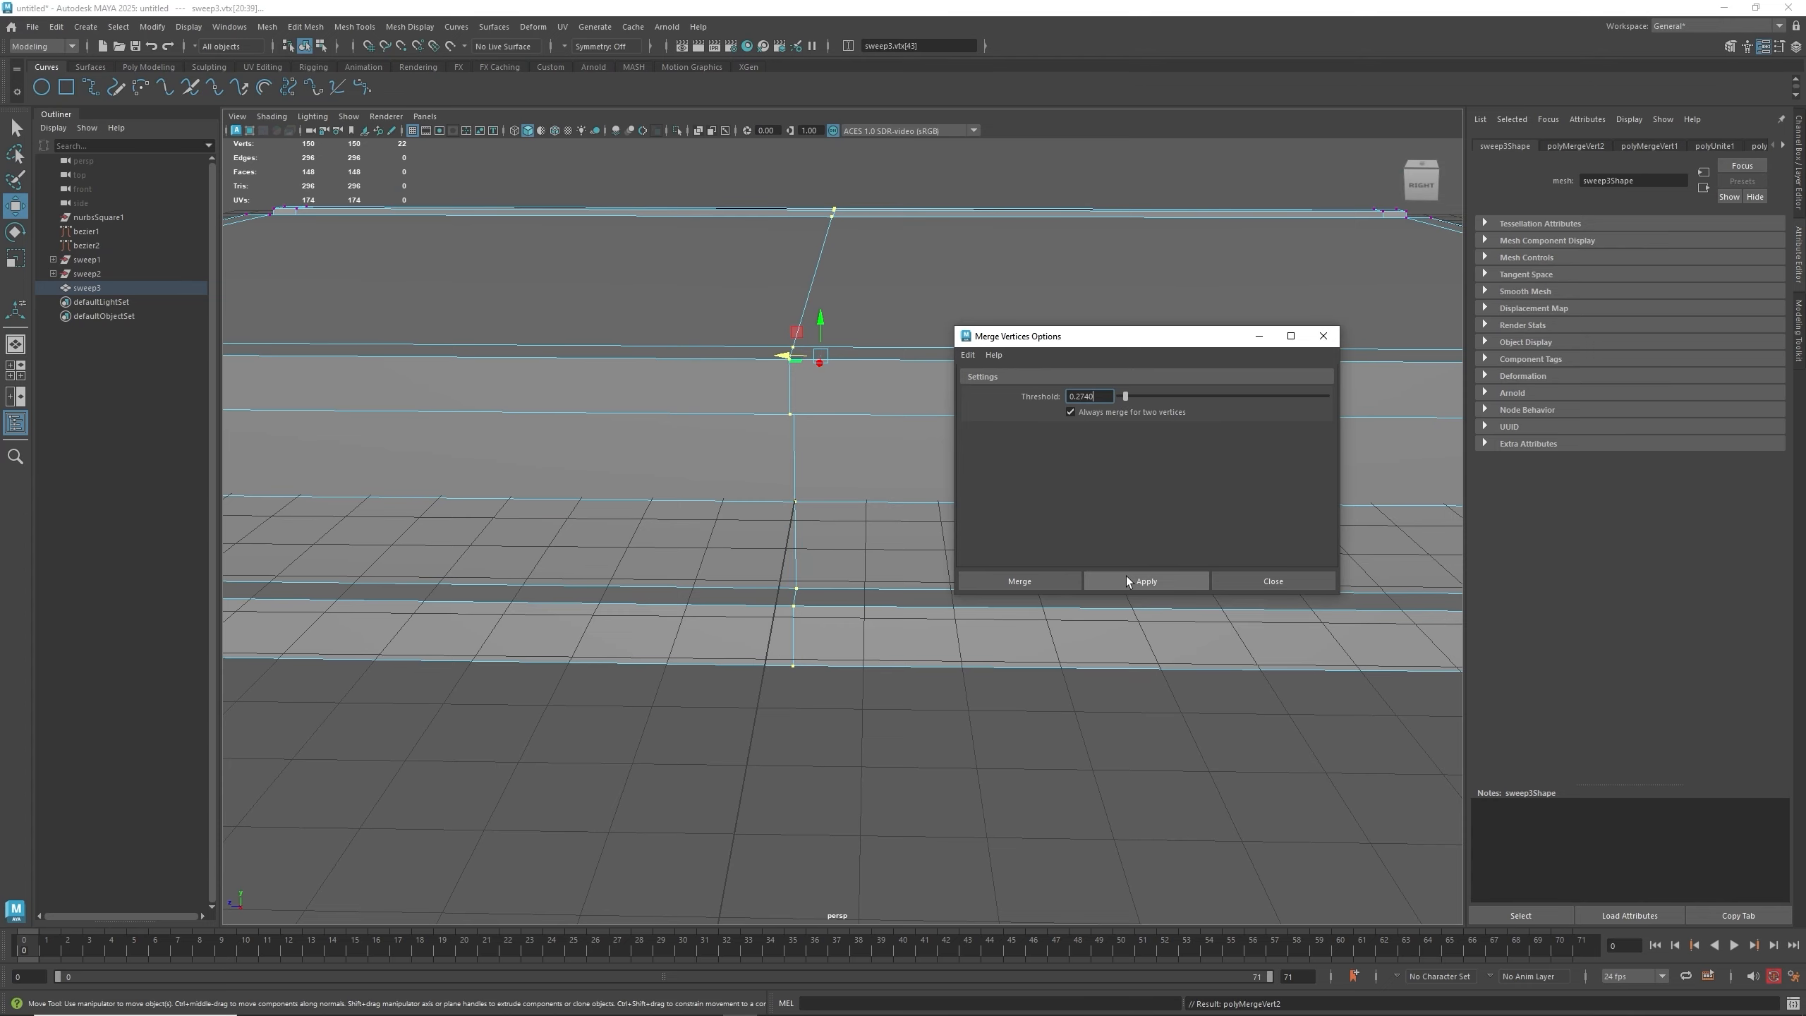
click(1323, 336)
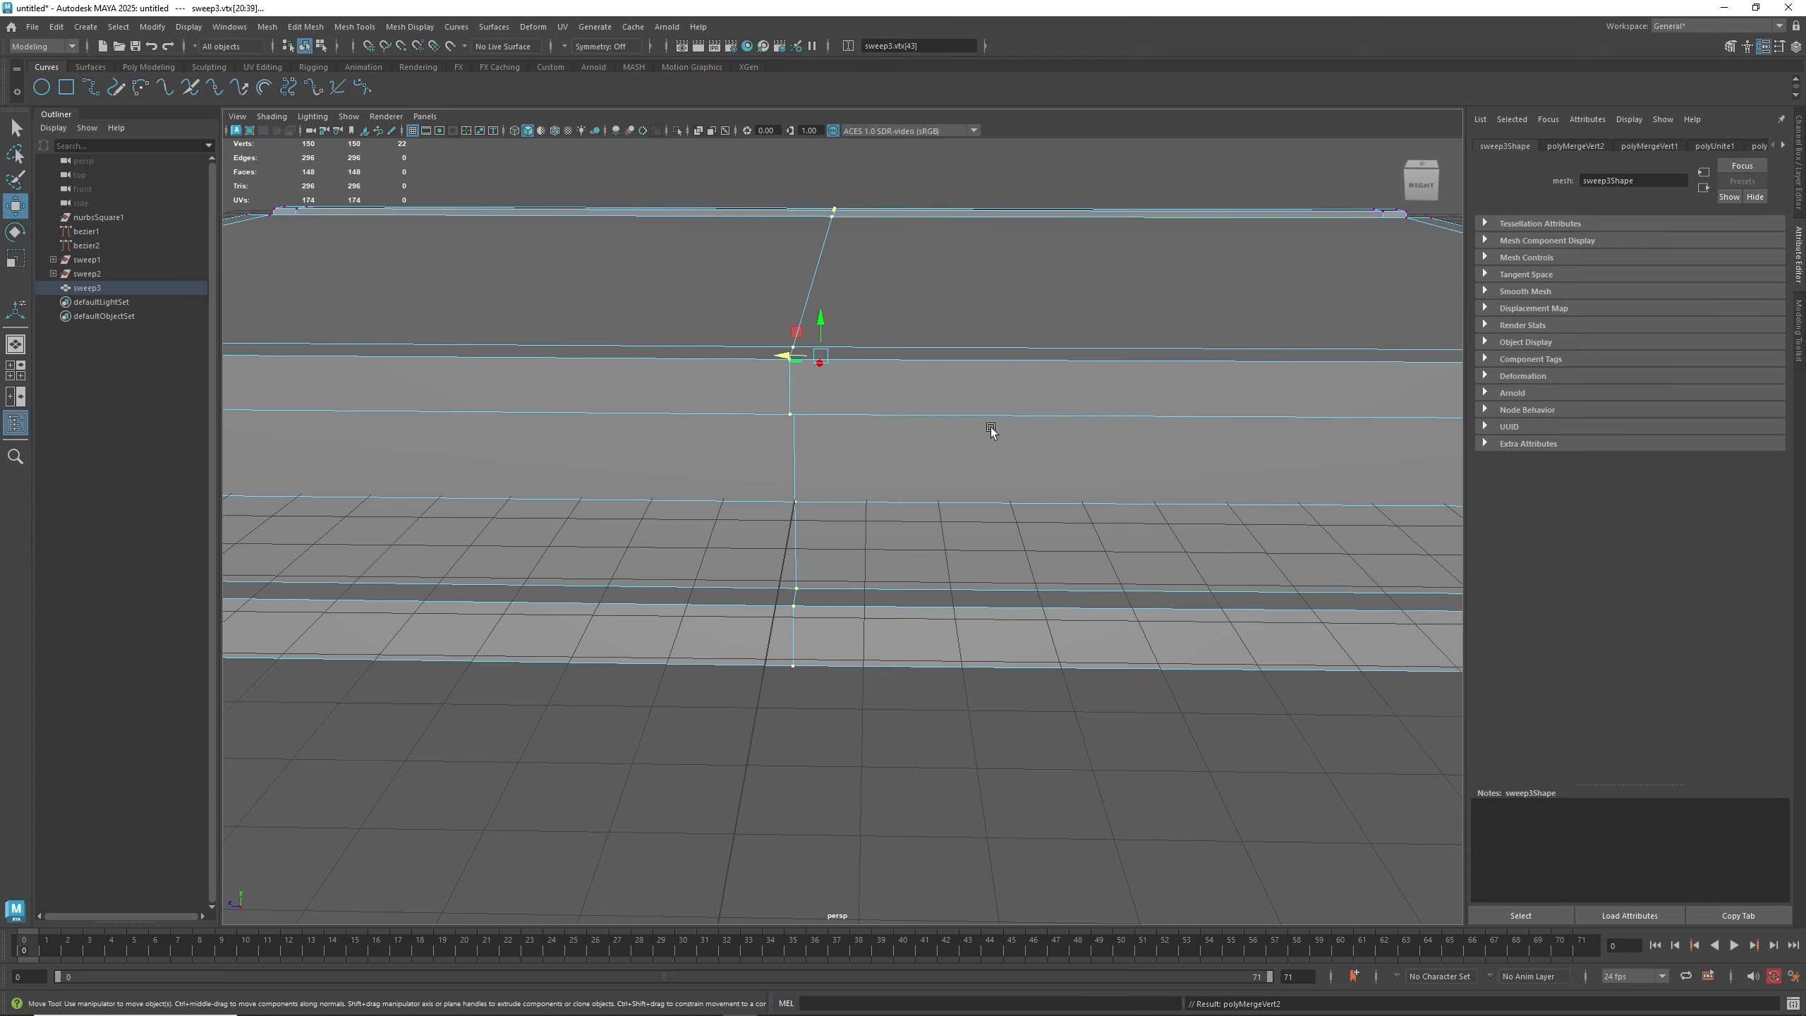
- Select the center edge loop running across the panel's top face and delete it
alt+drag(990, 426, 969, 312)
alt+drag(968, 267, 972, 310)
right_drag(847, 426, 887, 419)
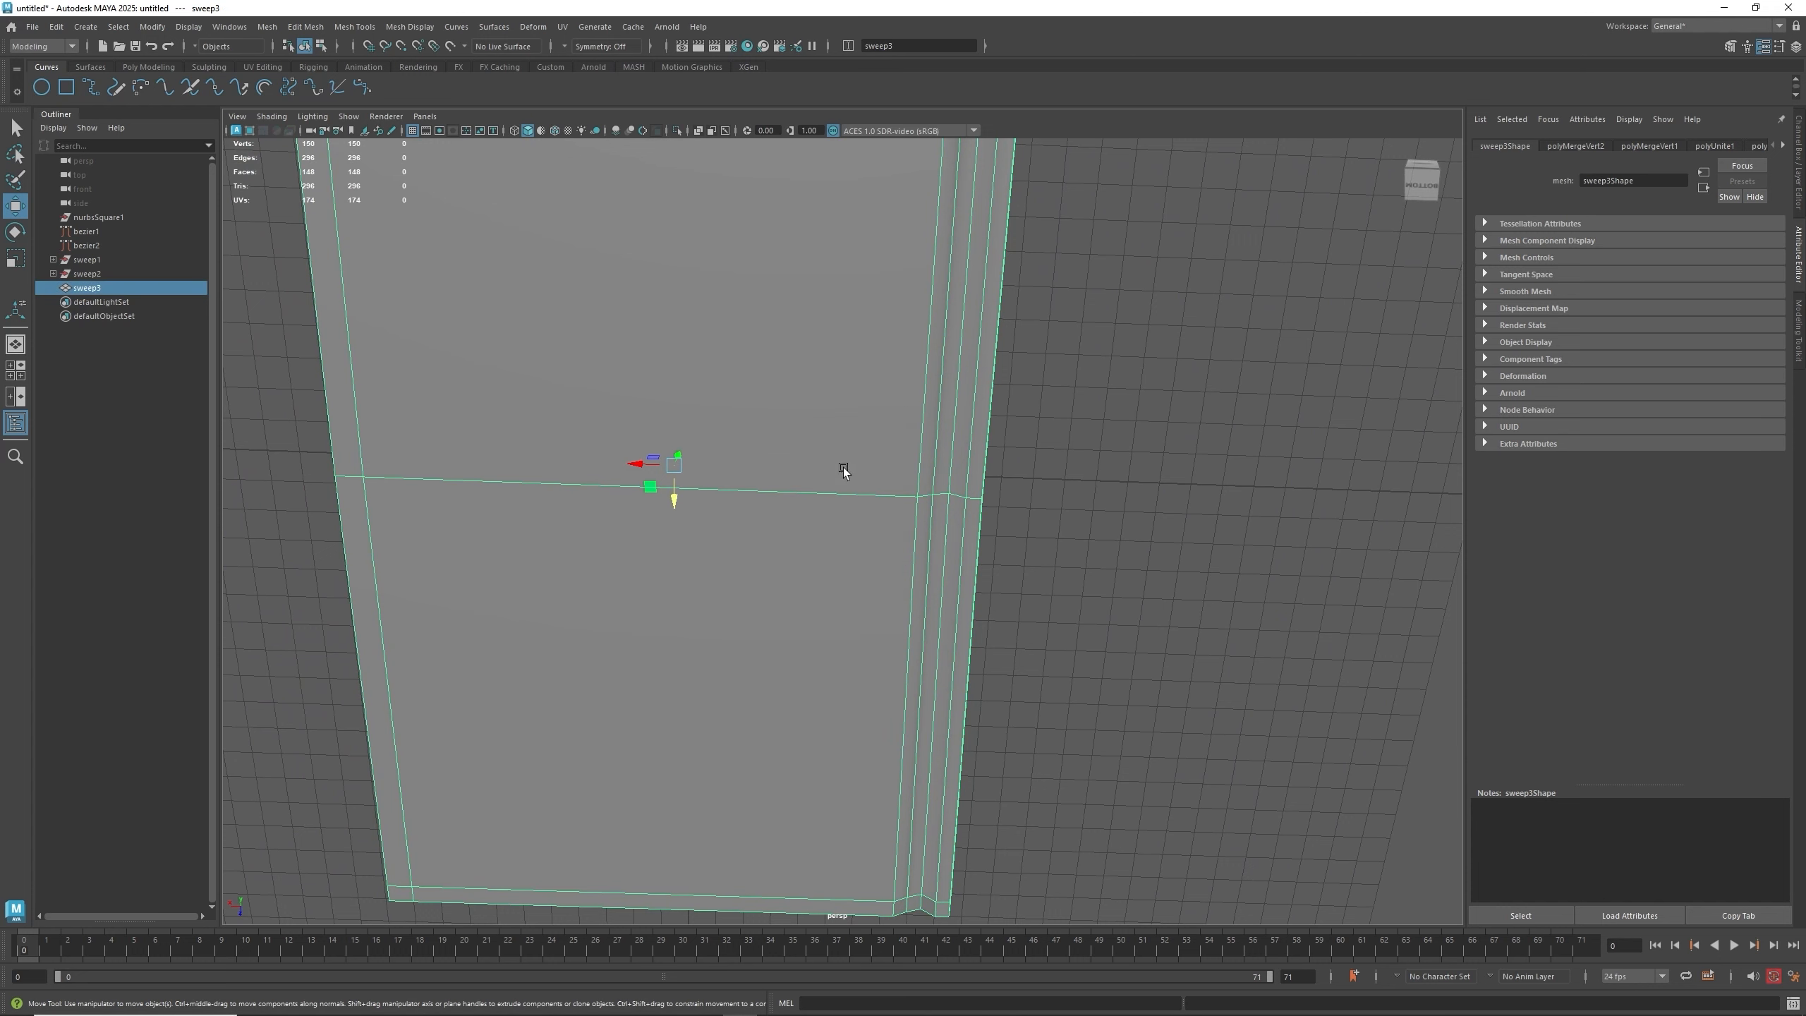
right_drag(838, 494, 838, 435)
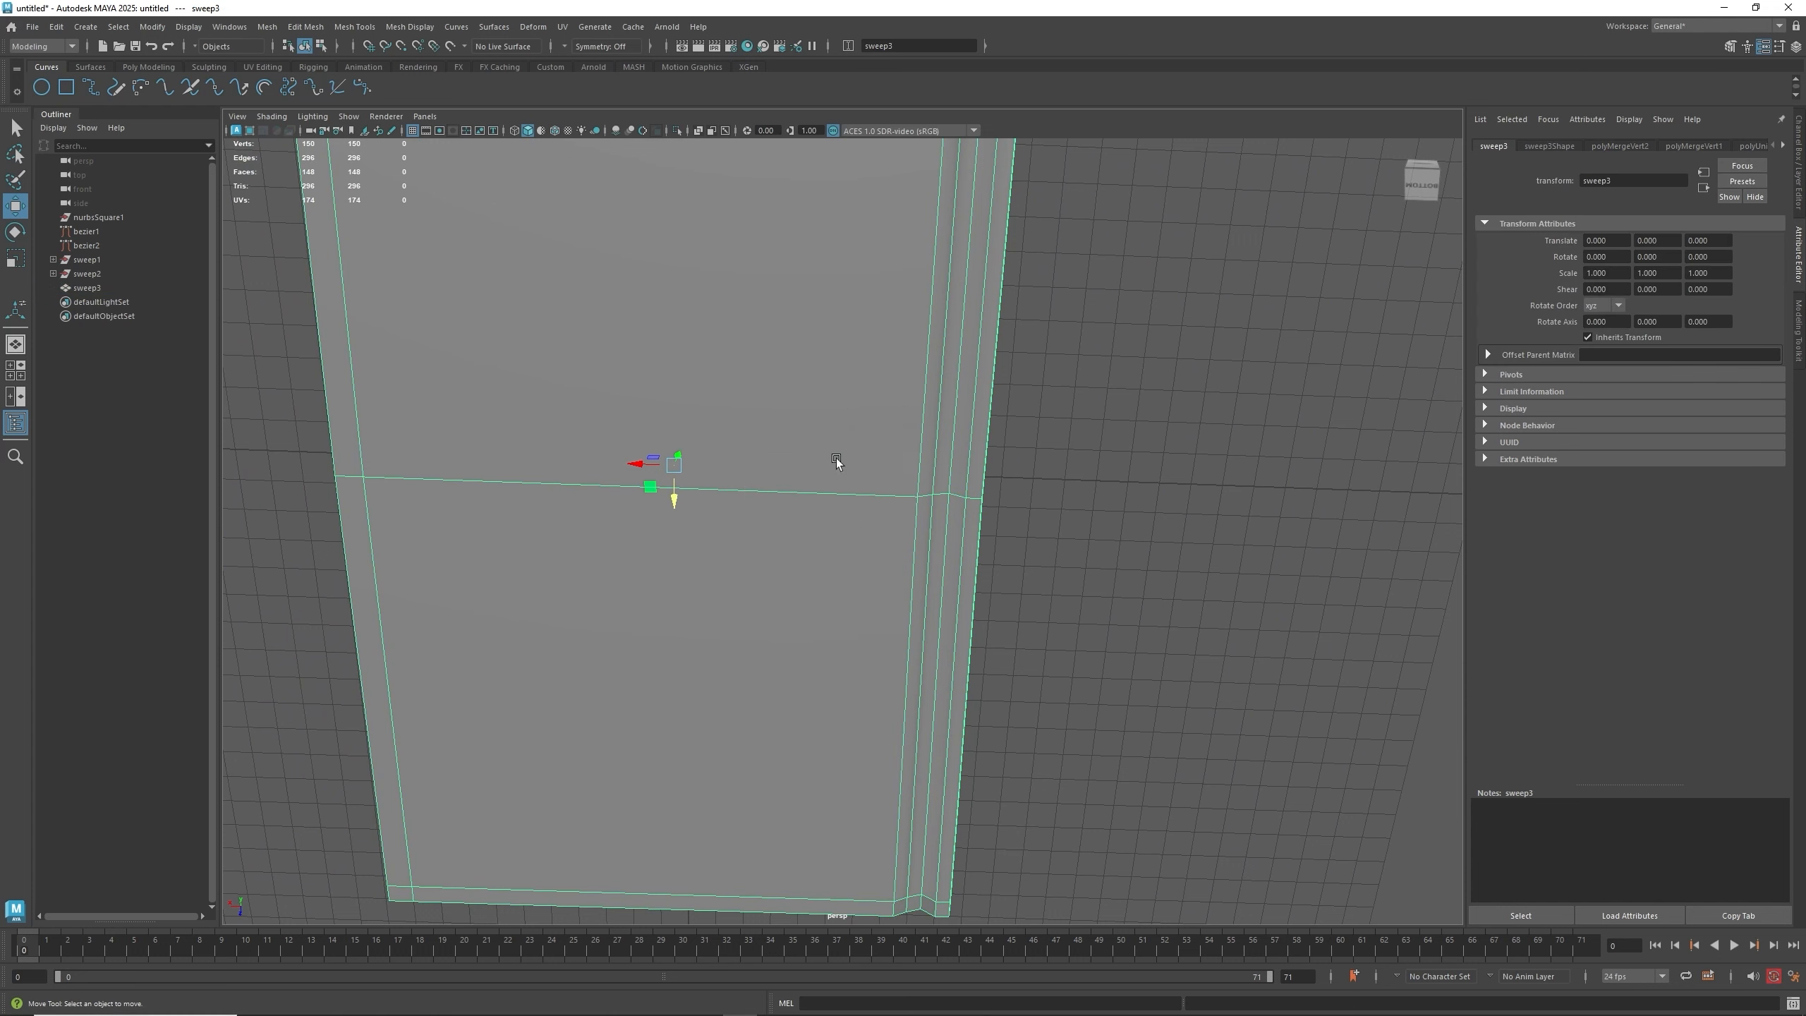
double_click(833, 495)
key(Delete)
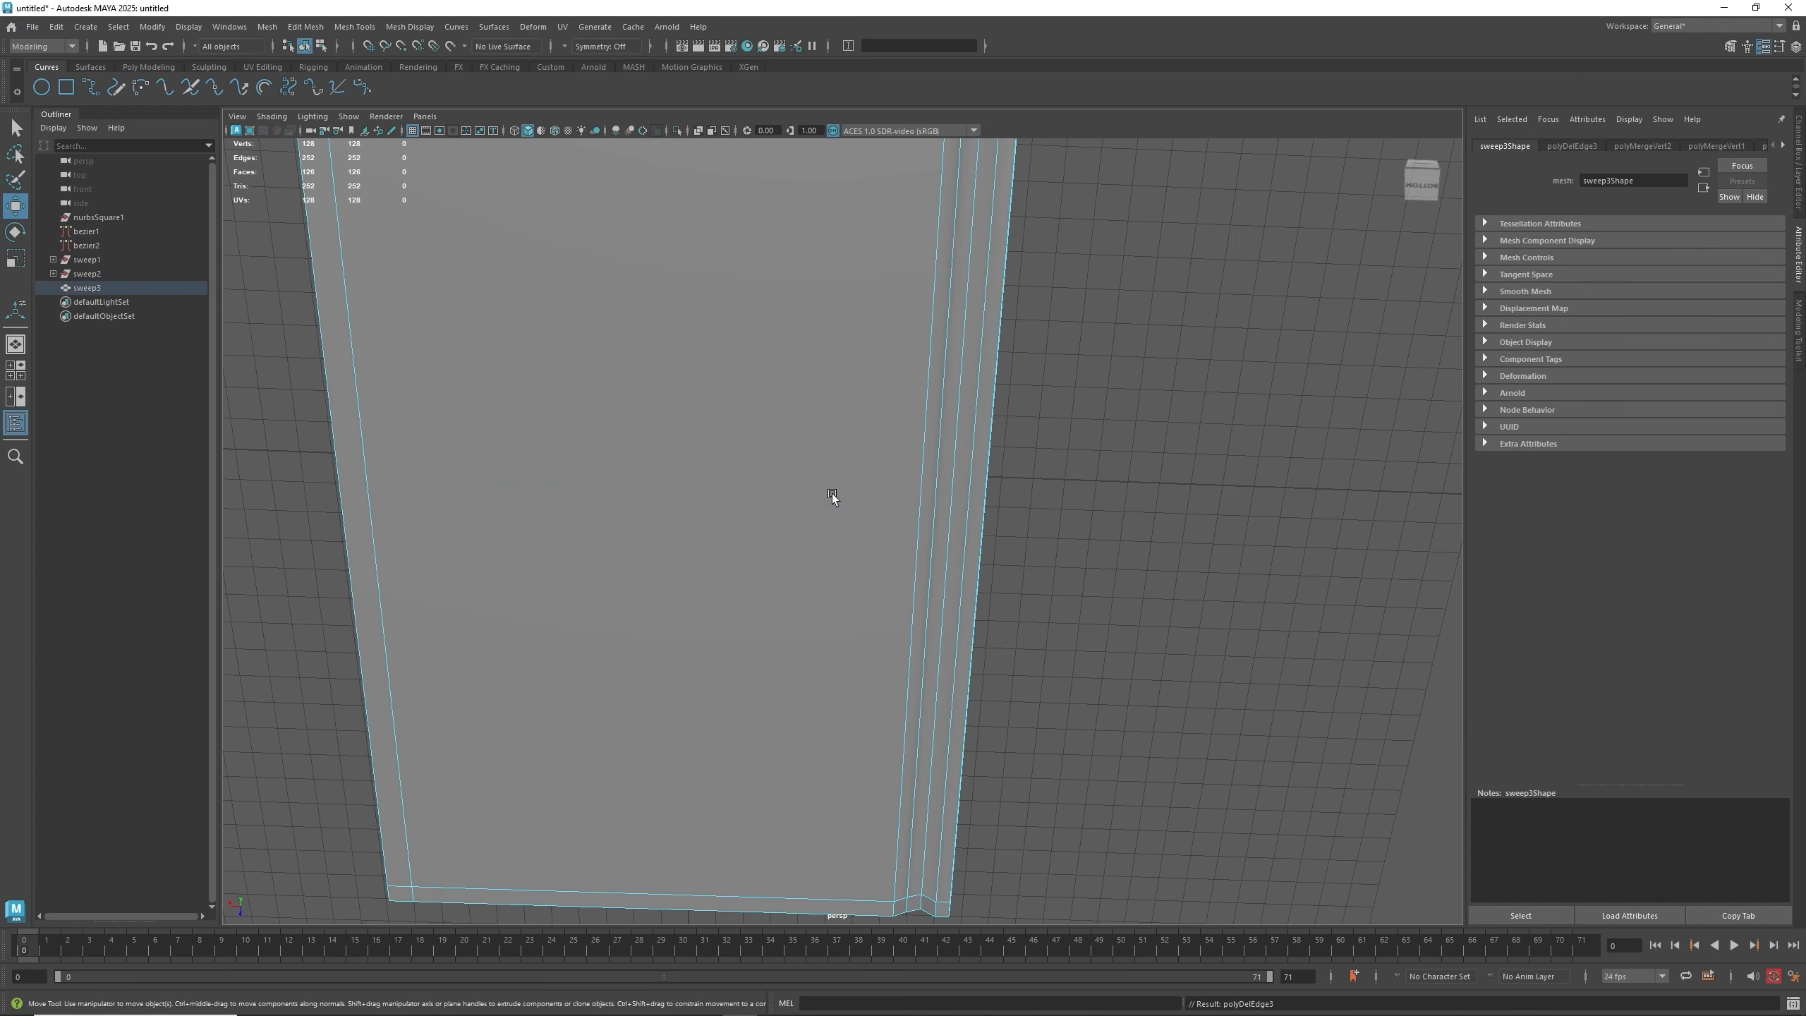
- Orbit around the combined panel to inspect its rim and corners
alt+drag(833, 495, 937, 472)
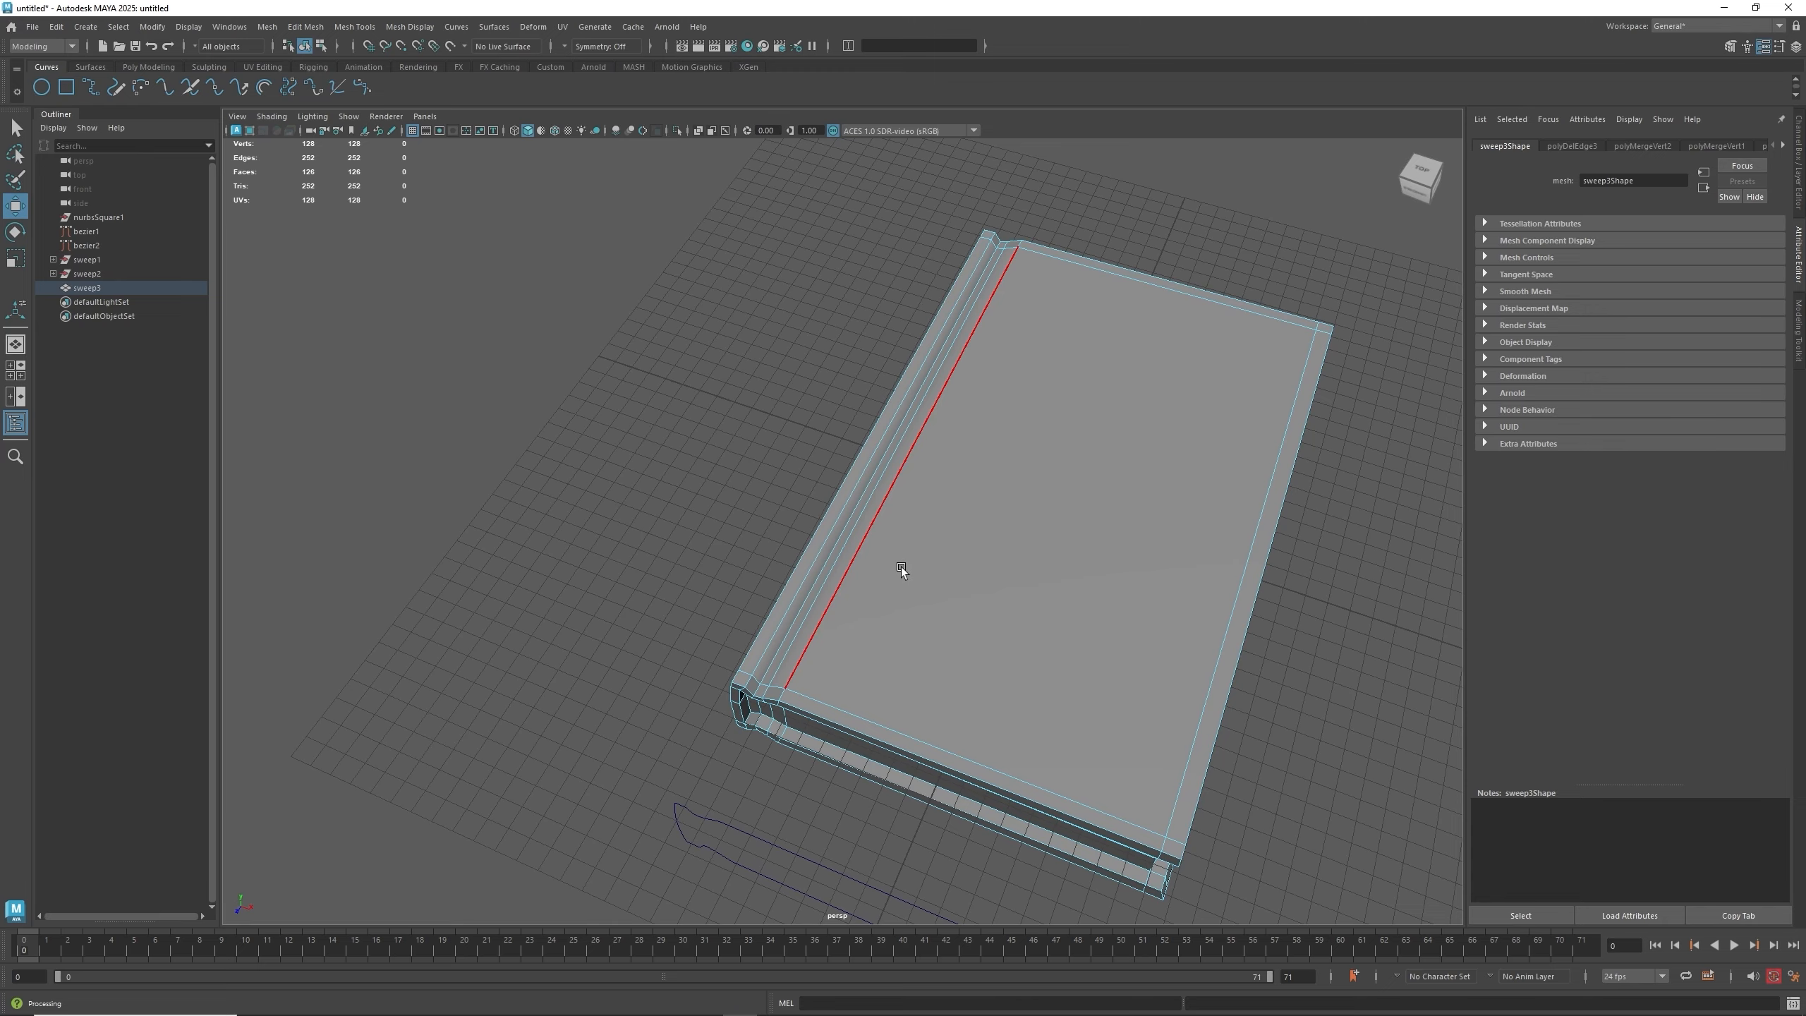
alt+drag(902, 568, 943, 583)
right_drag(983, 440, 1038, 427)
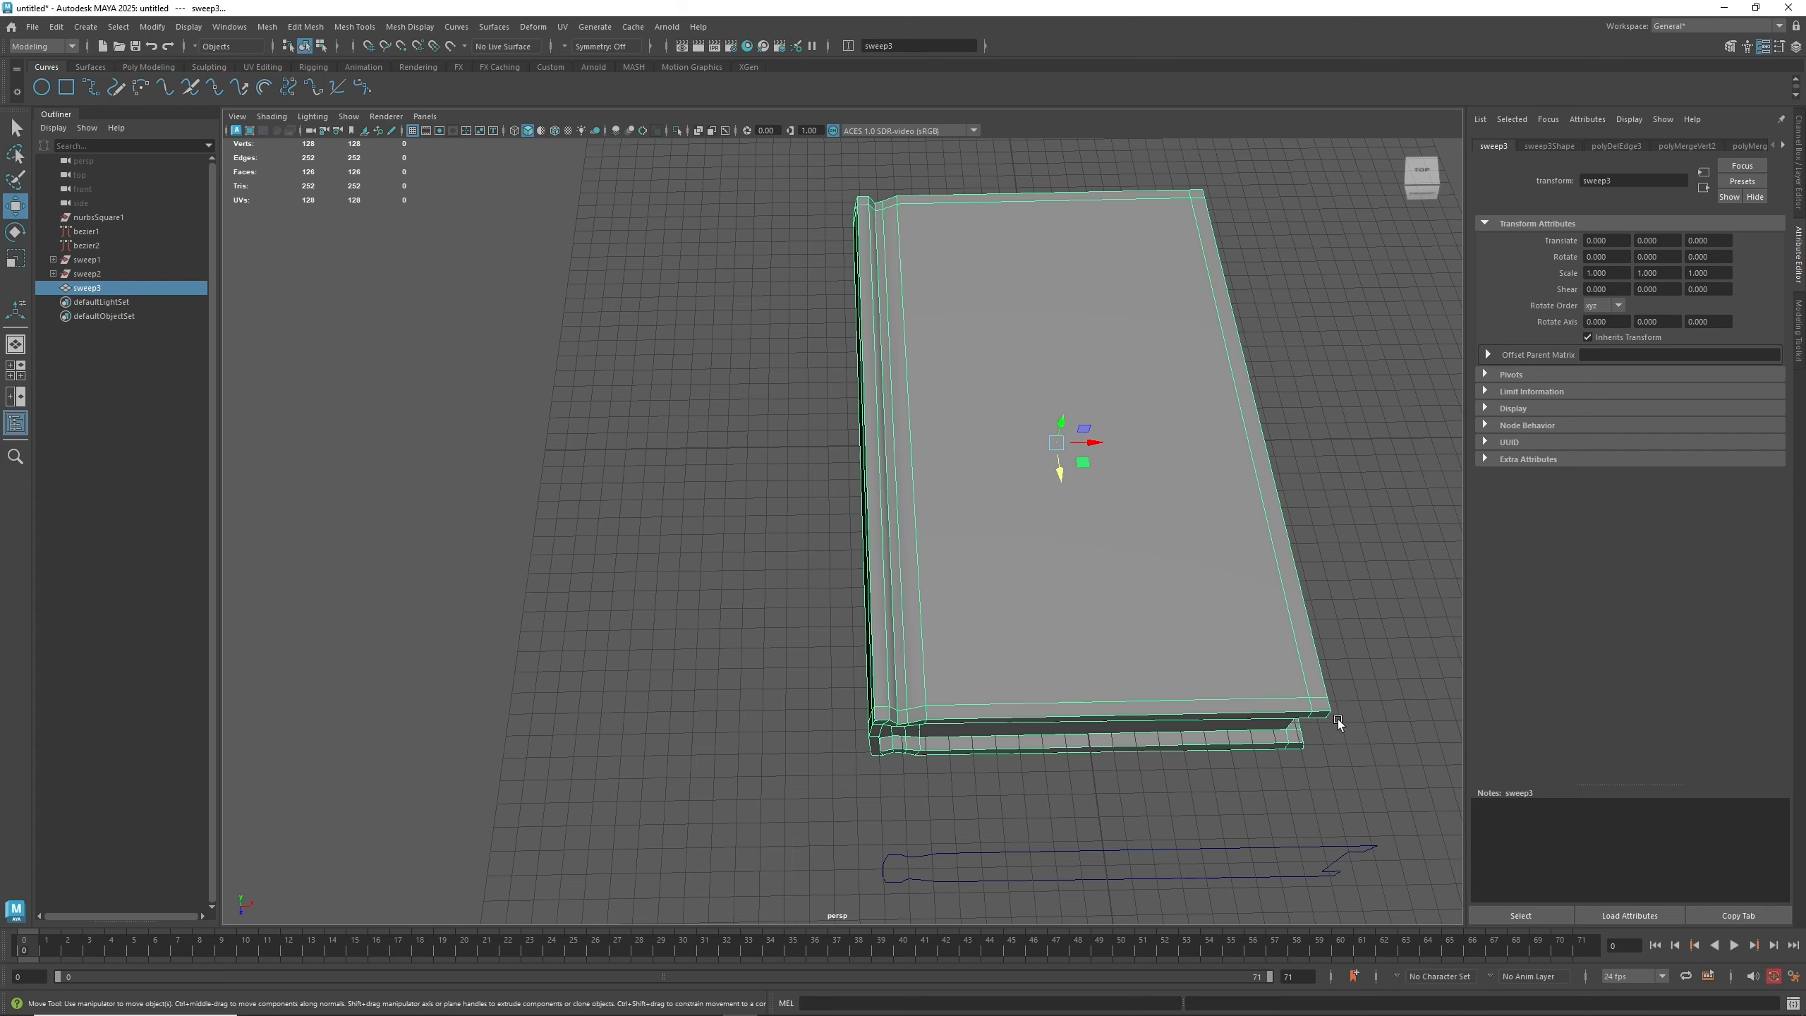
alt+drag(1218, 703, 1044, 675)
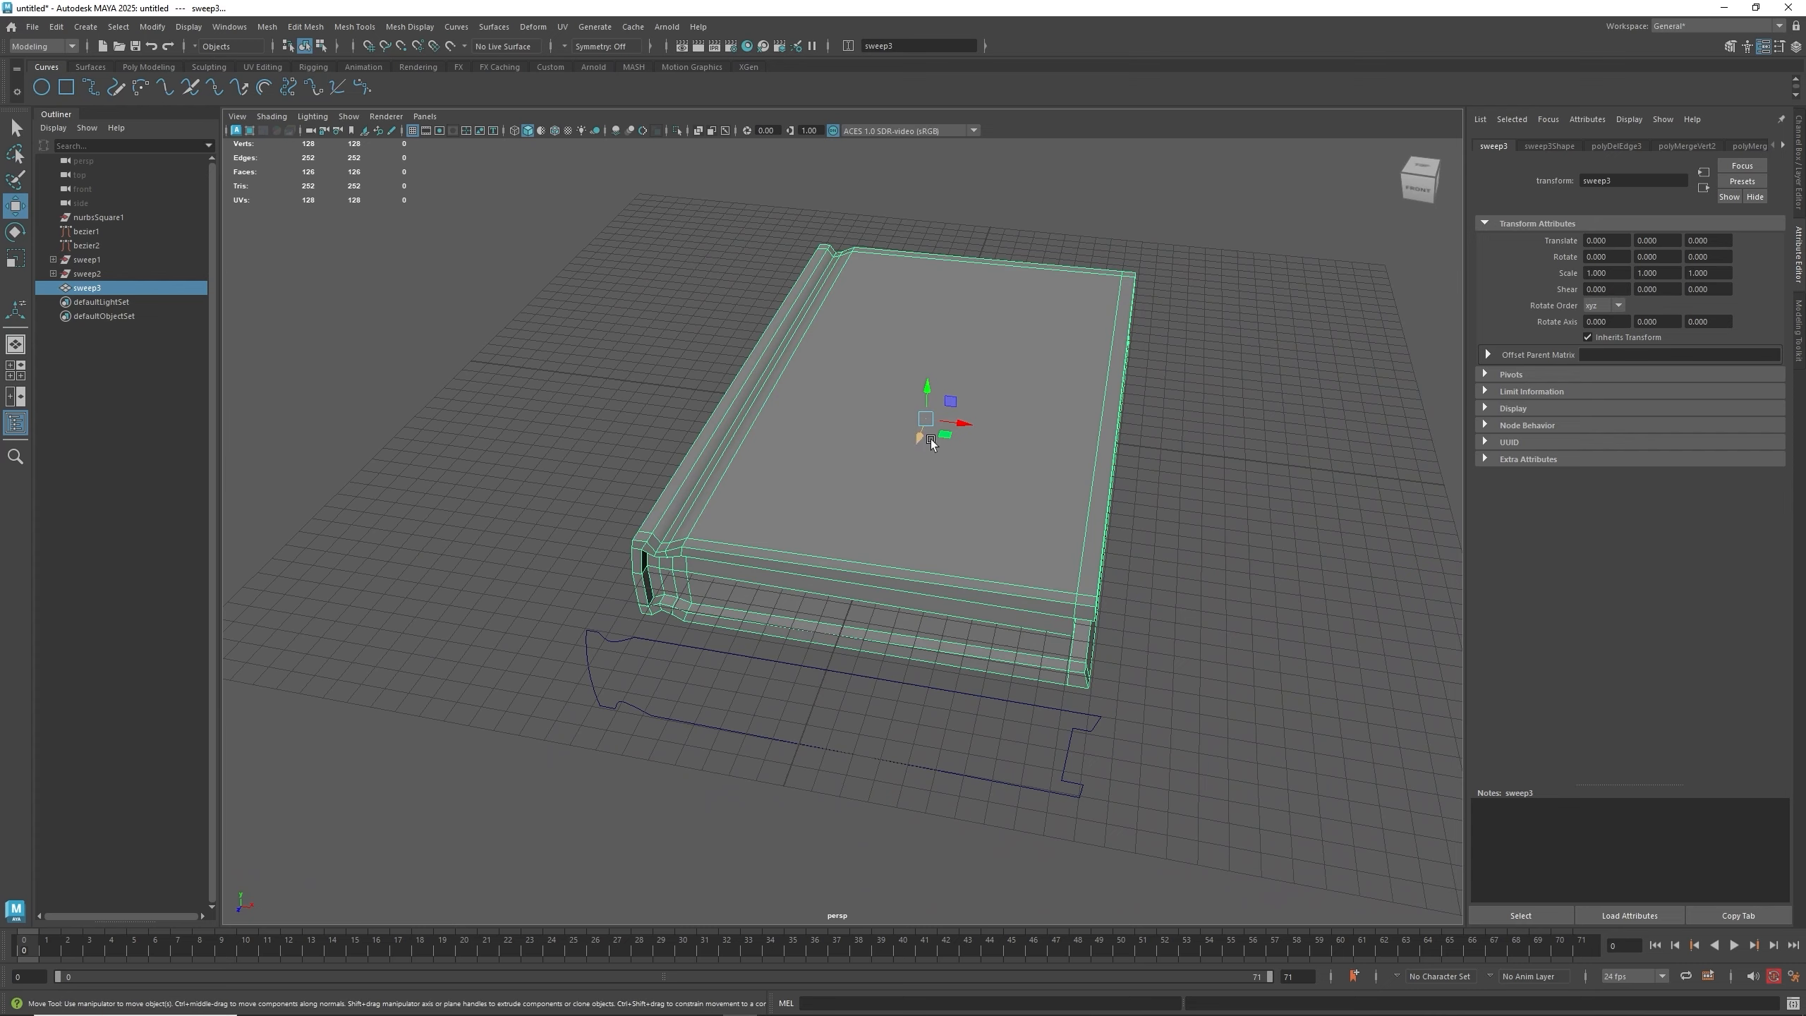
alt+drag(699, 579, 792, 590)
scroll(985, 618, up, 5)
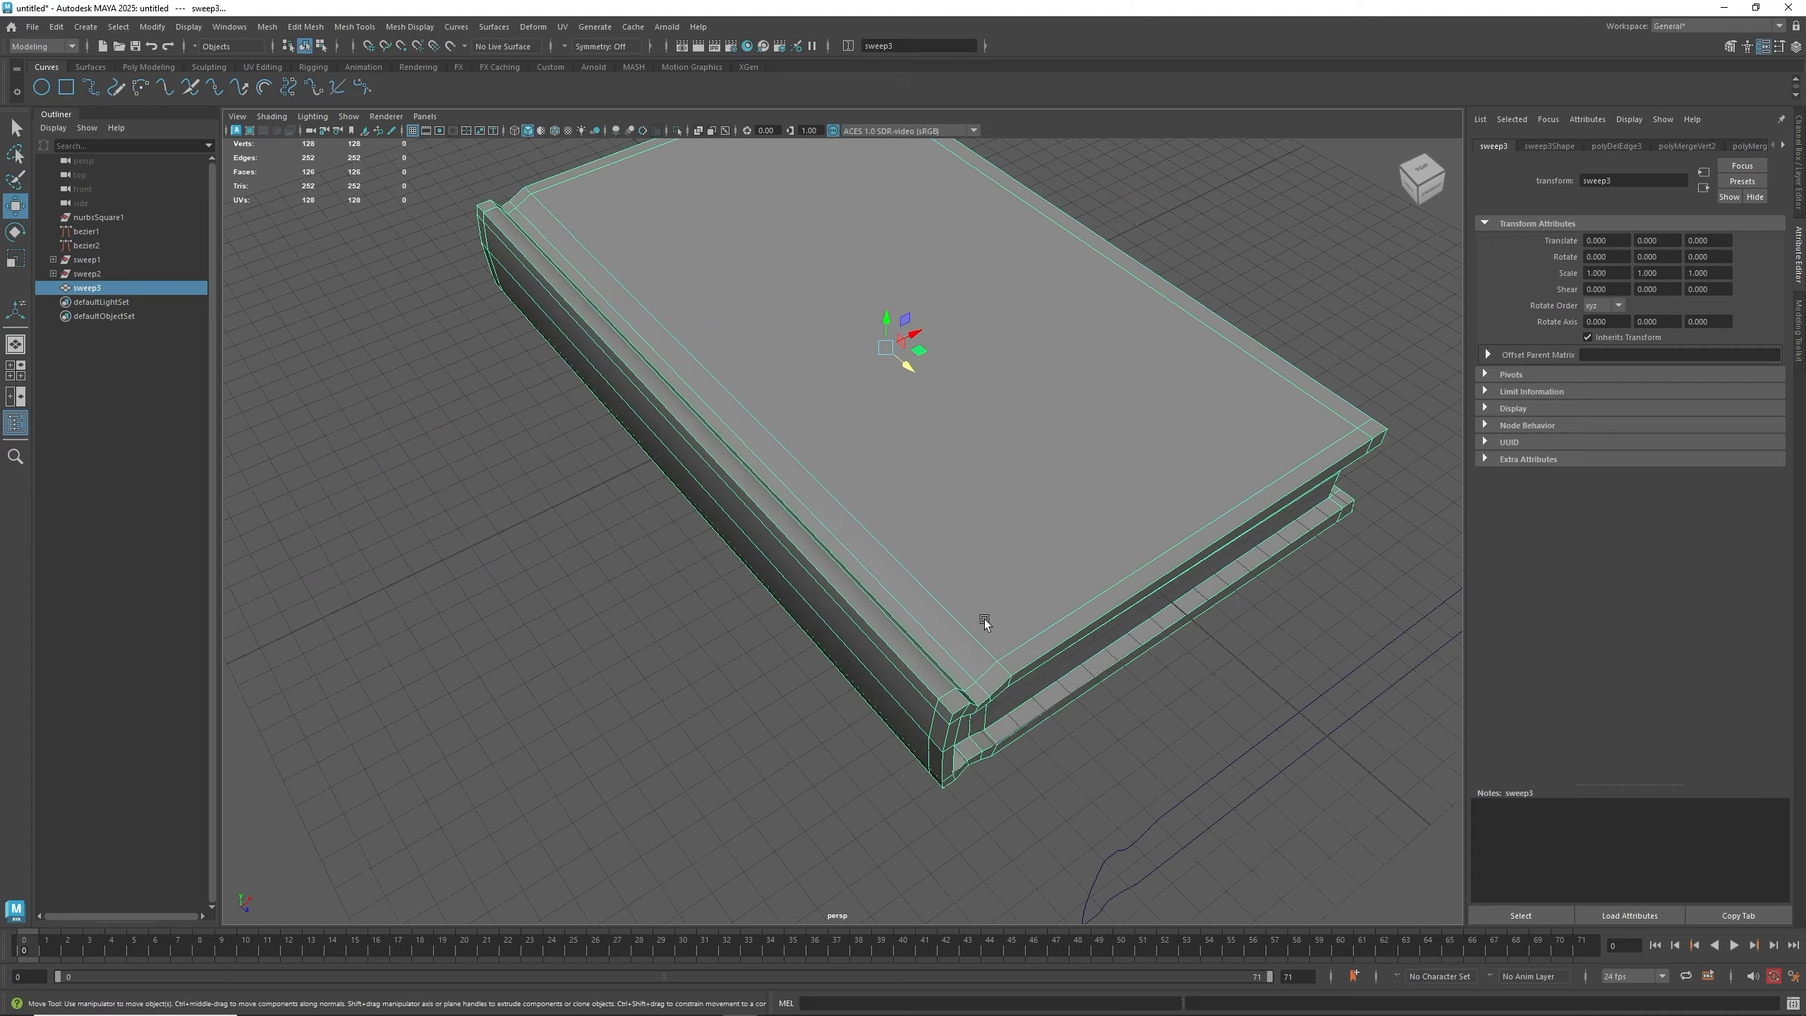
alt+middle_drag(1000, 618, 735, 598)
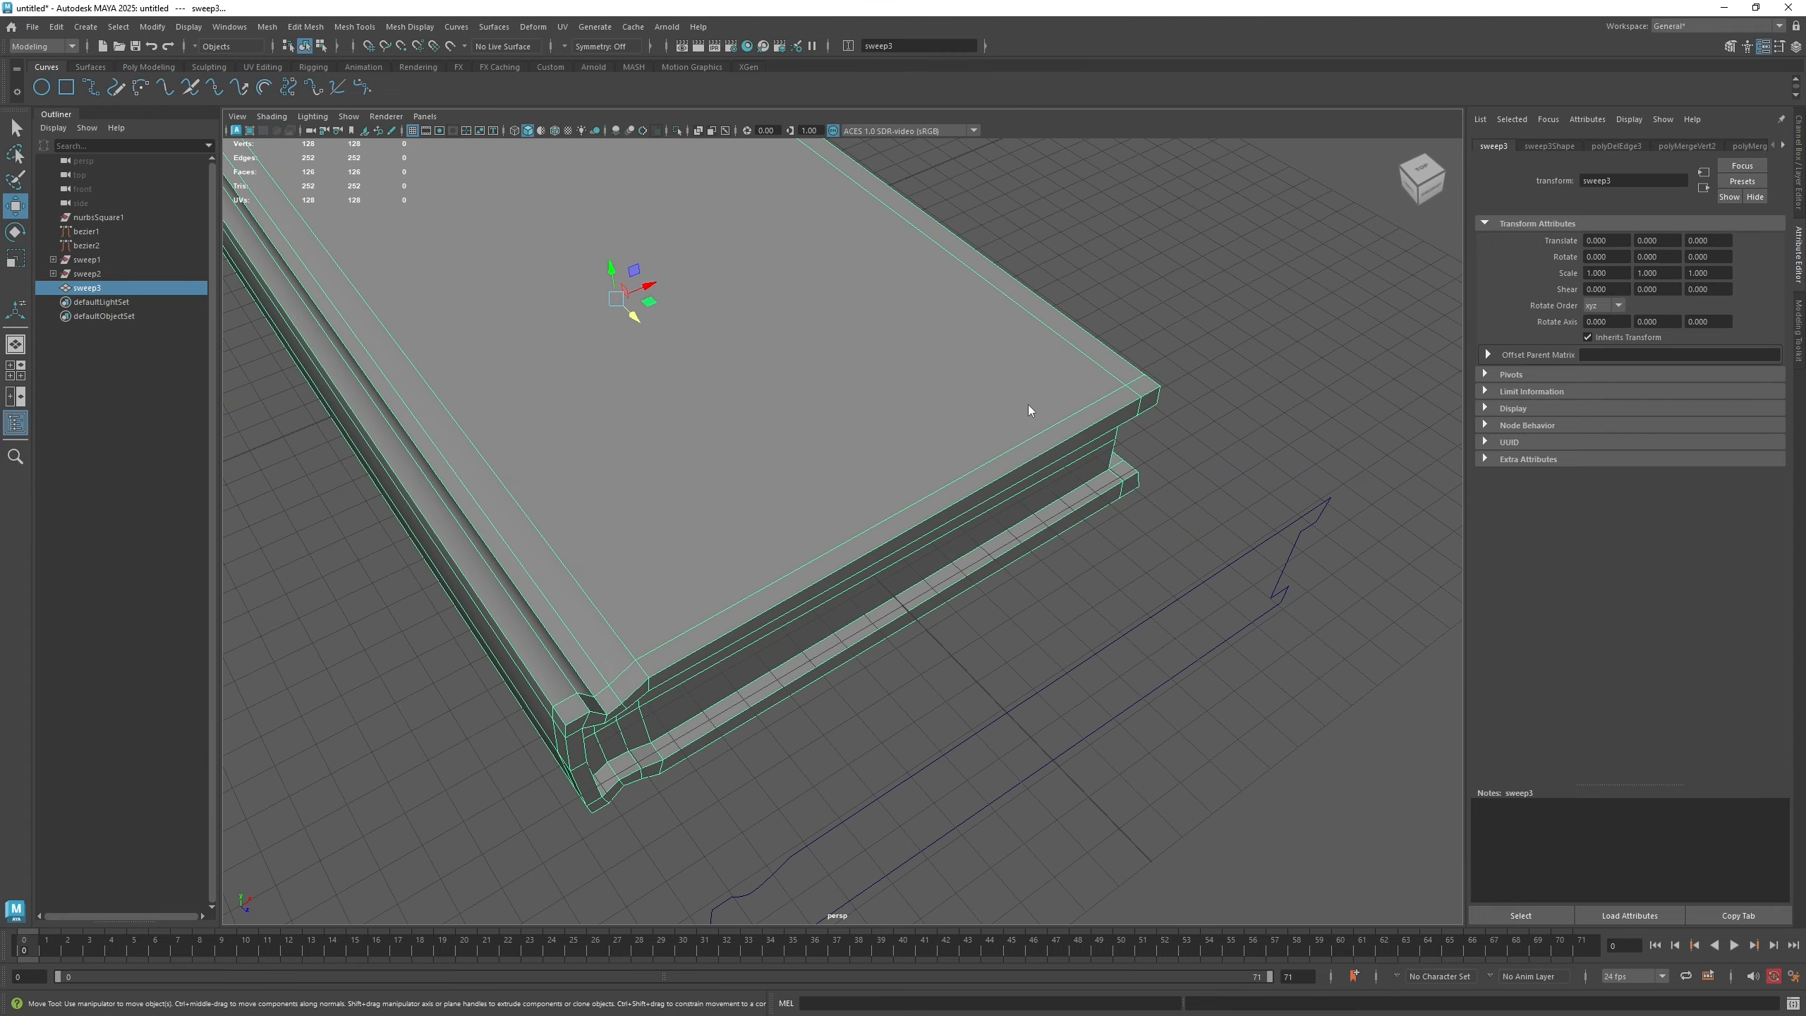
- Switch to vertex mode and use the Target Weld Tool to weld the stray vertices at the panel's near rim corner
right_drag(1029, 405, 963, 396)
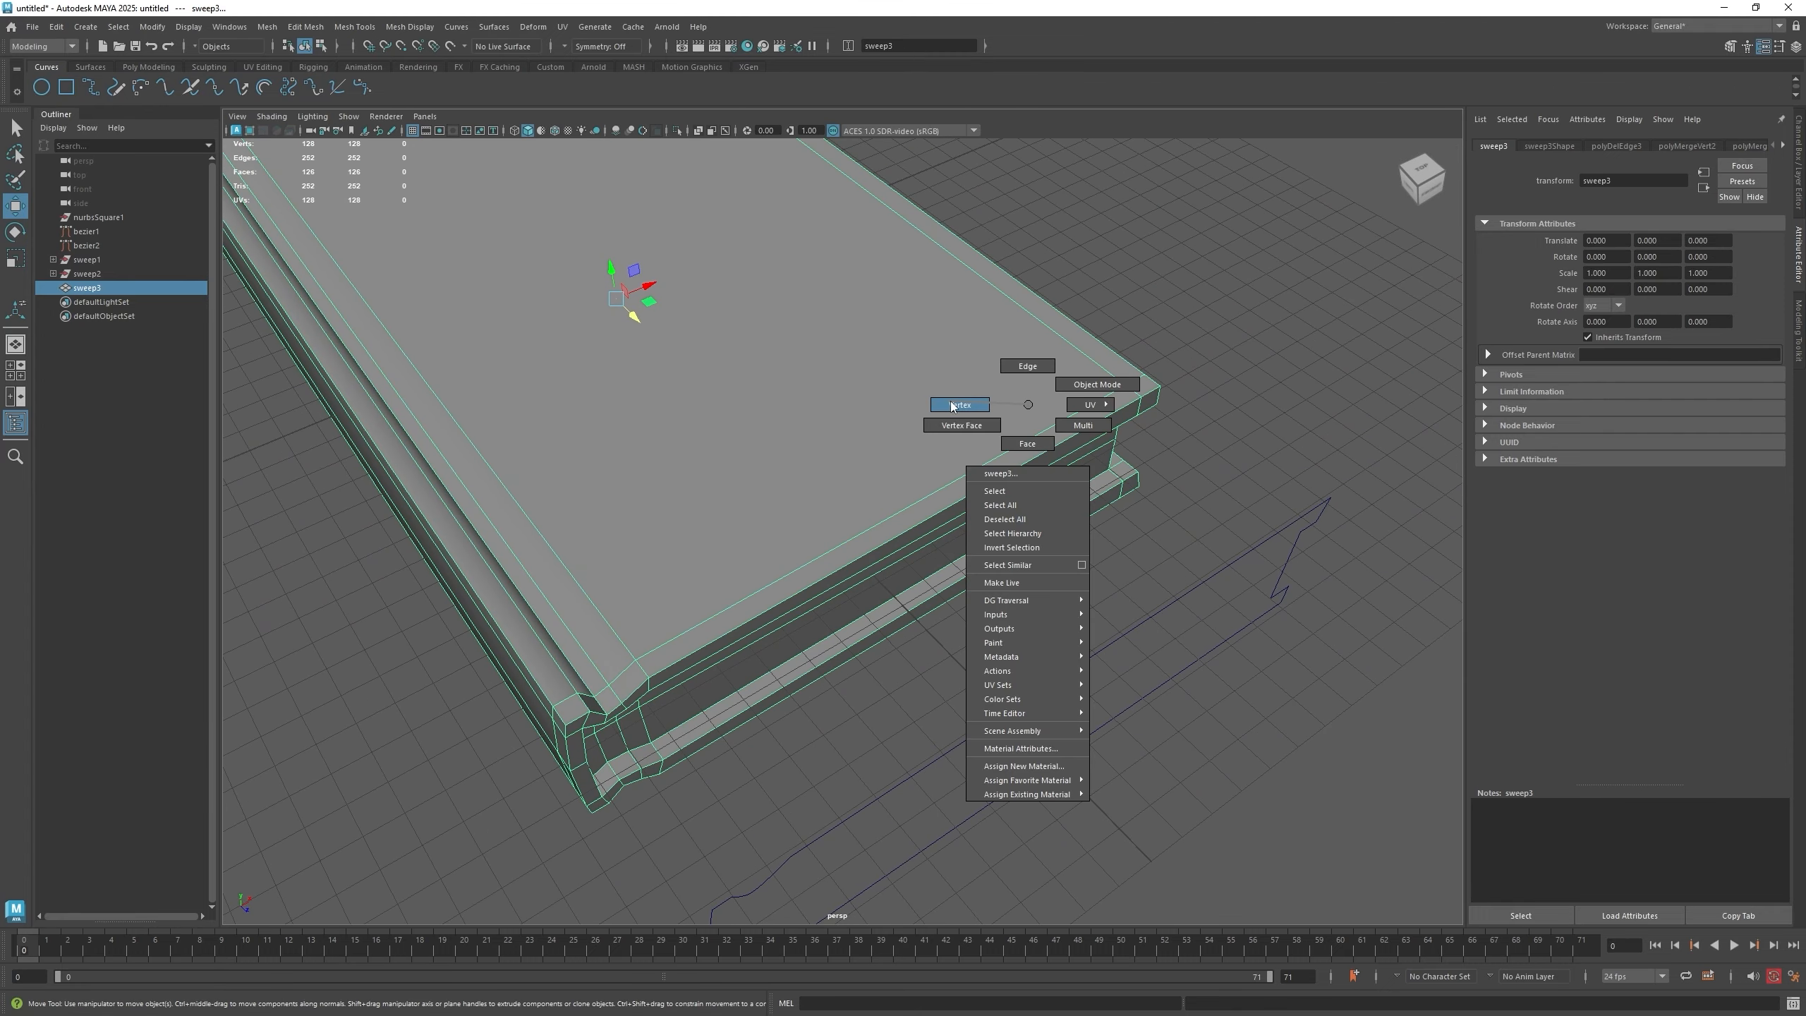
click(957, 404)
right_click(1065, 393)
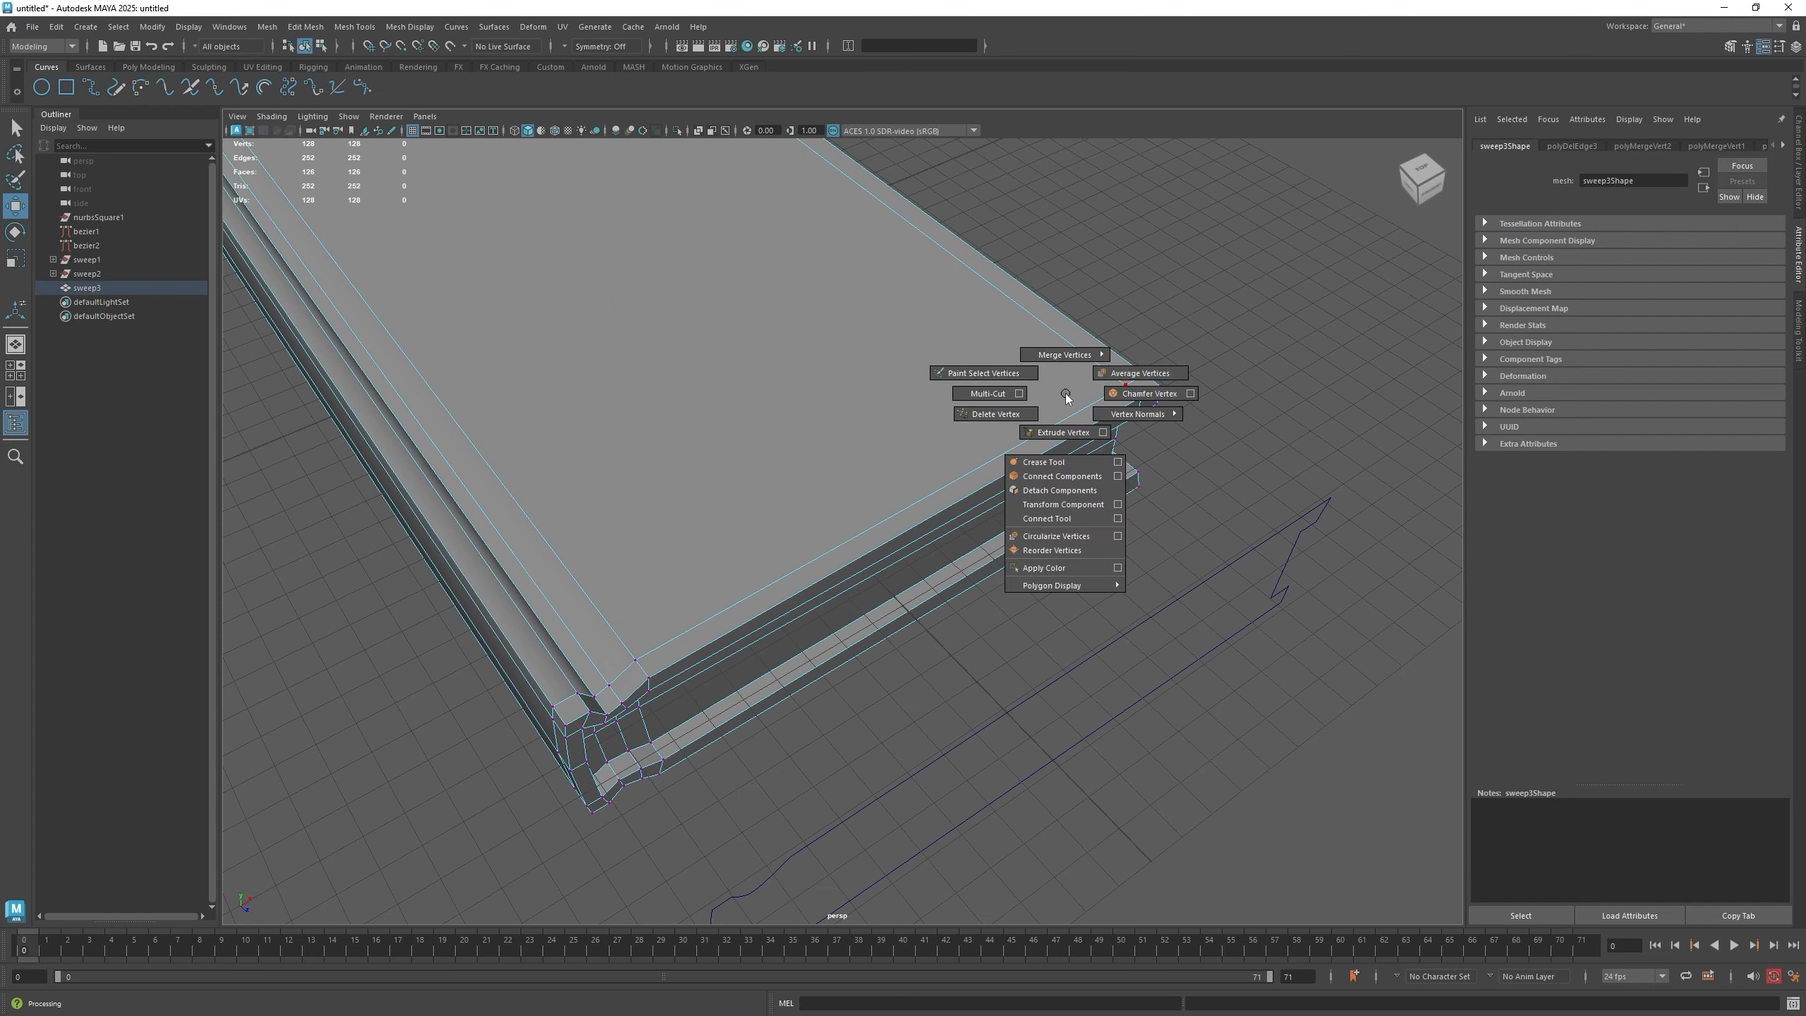
mouse_move(1064, 356)
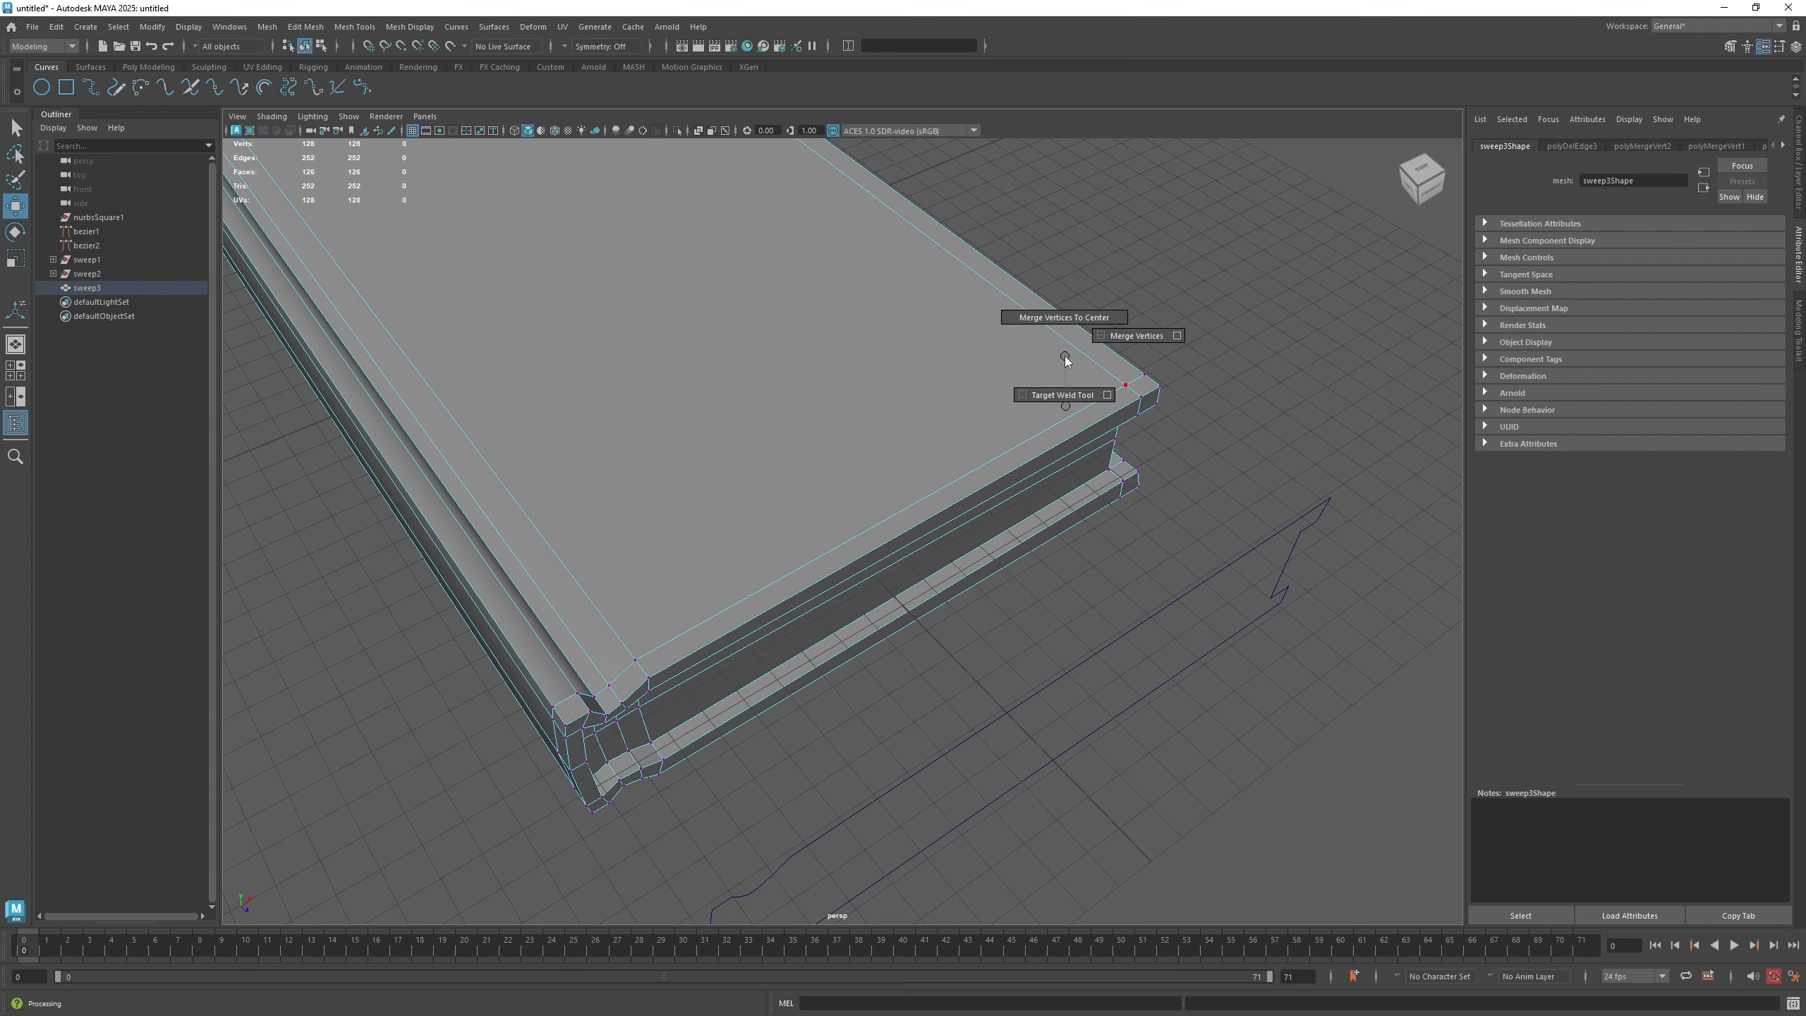
click(1068, 393)
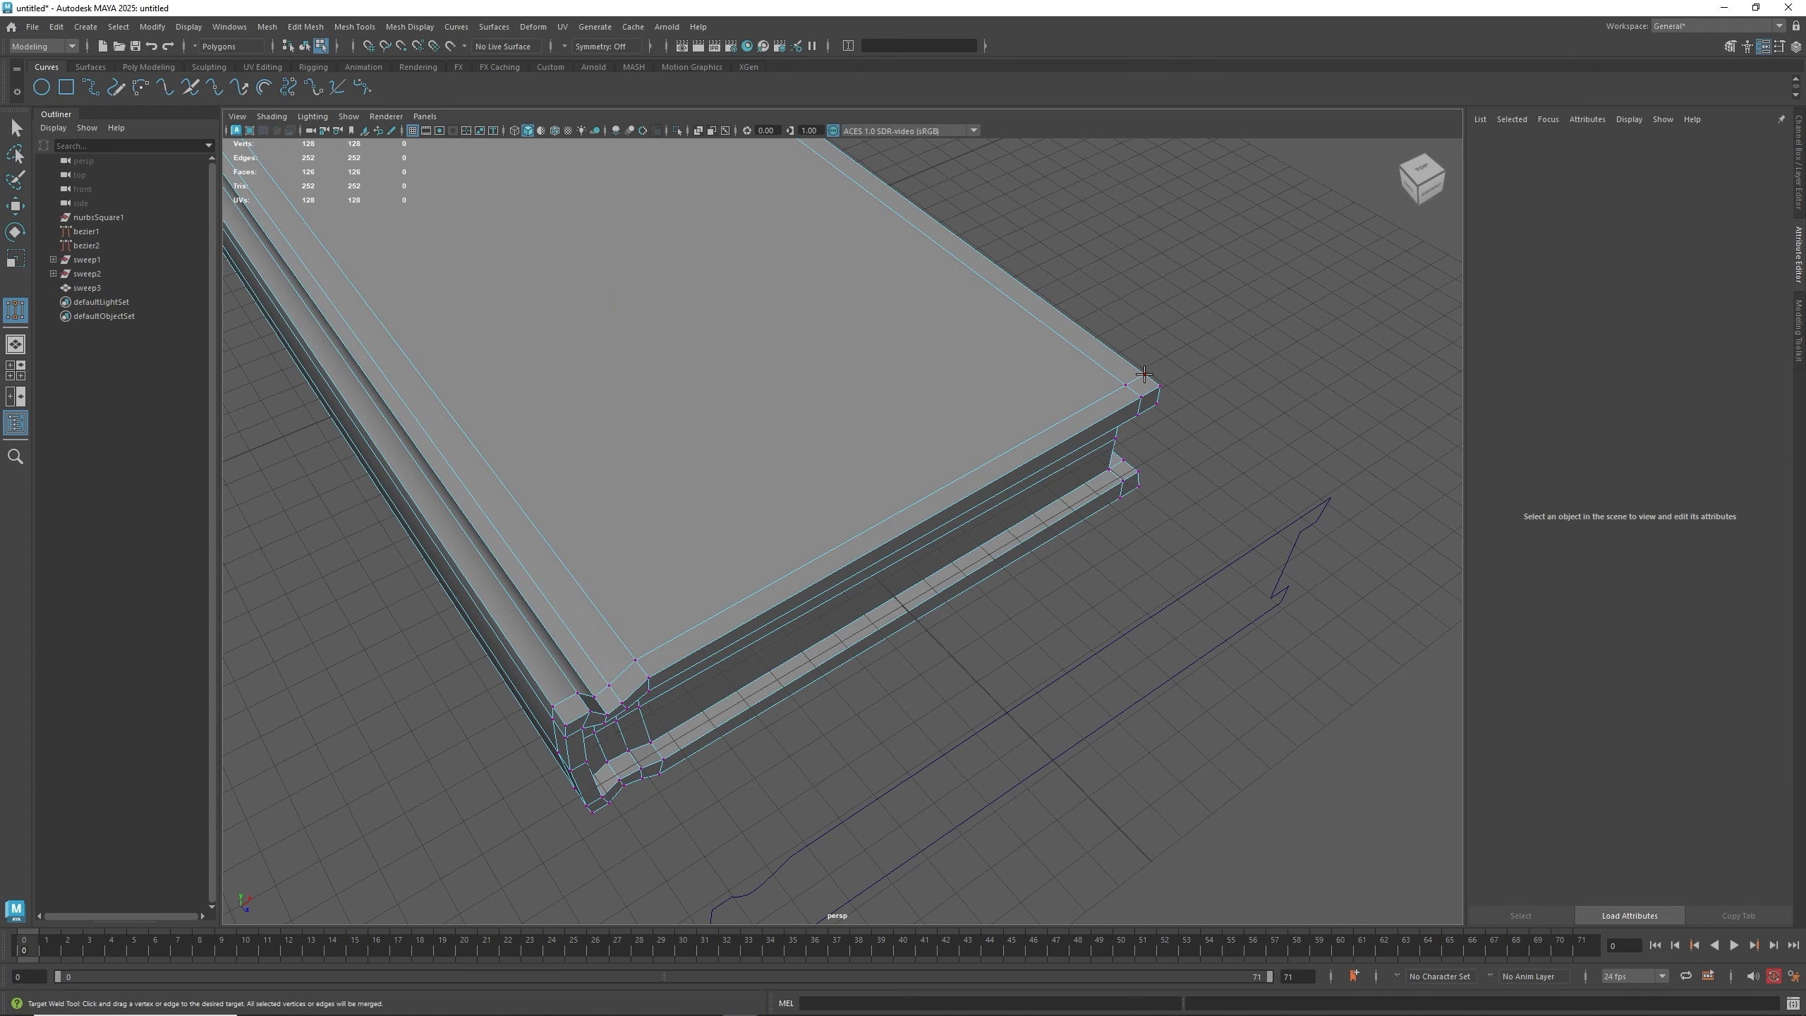
drag(1147, 375, 1160, 387)
alt+drag(1111, 489, 936, 422)
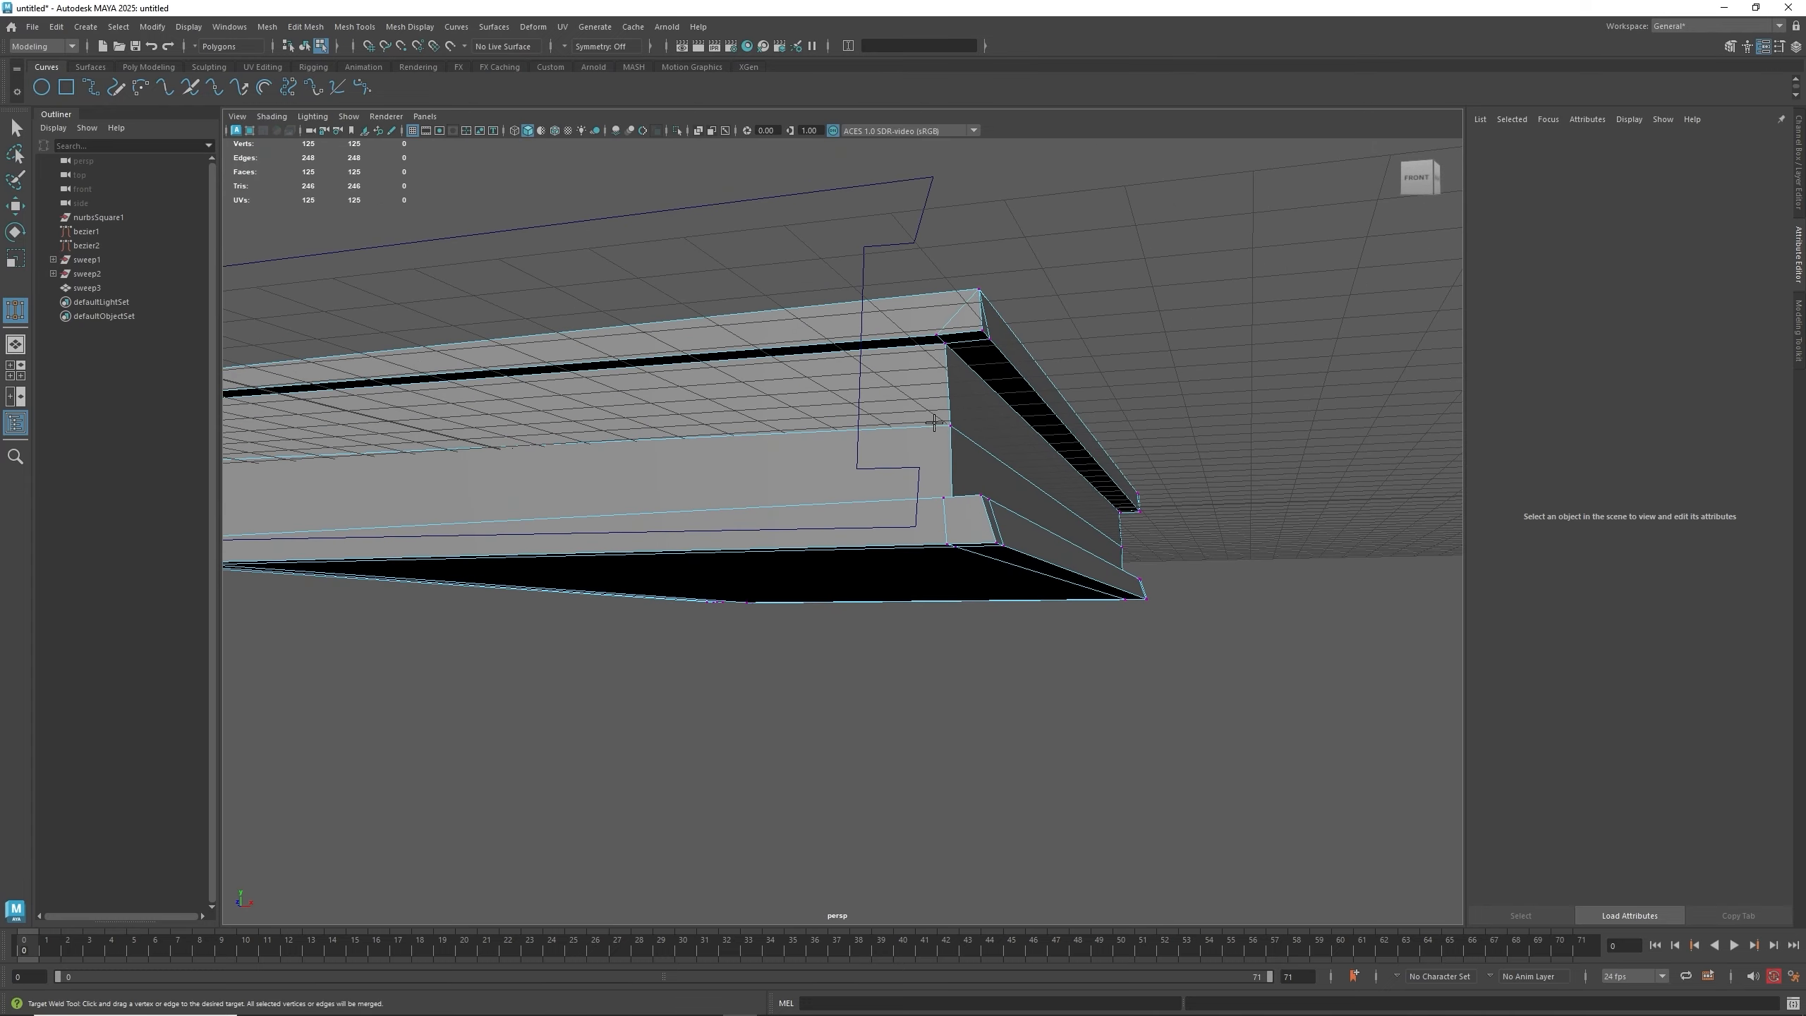
drag(945, 332, 982, 330)
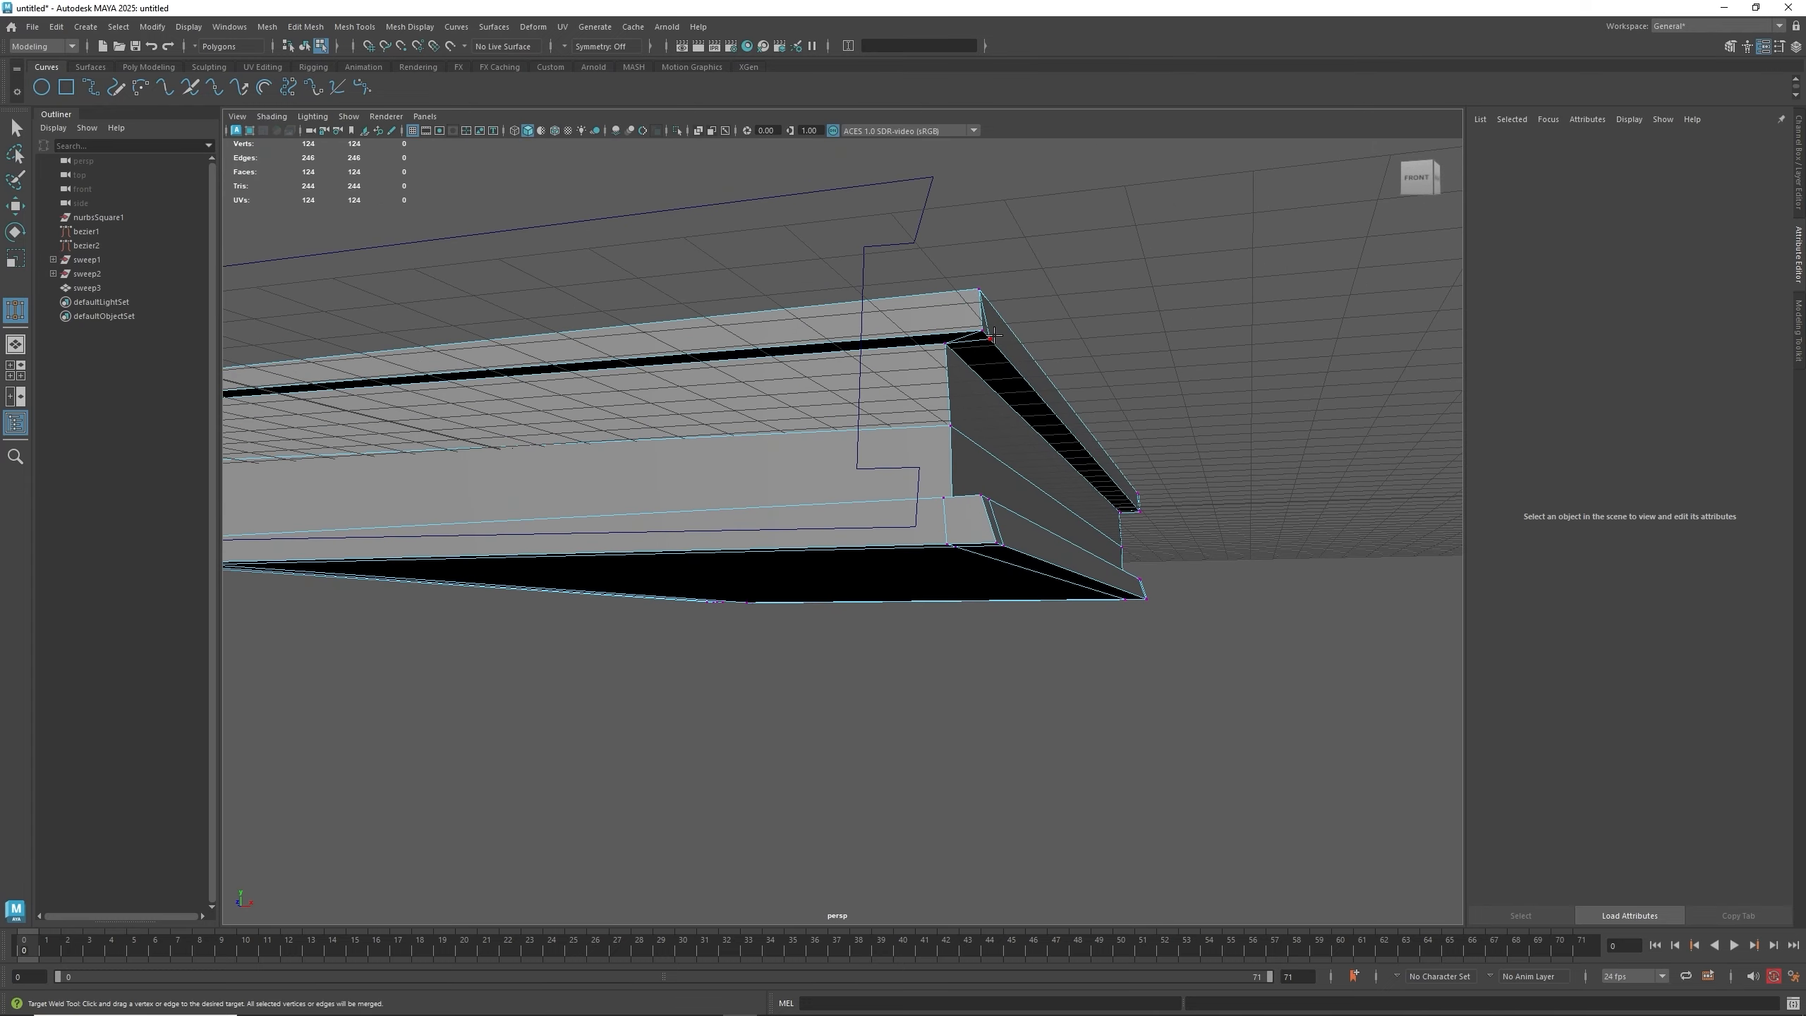
alt+drag(885, 442, 889, 493)
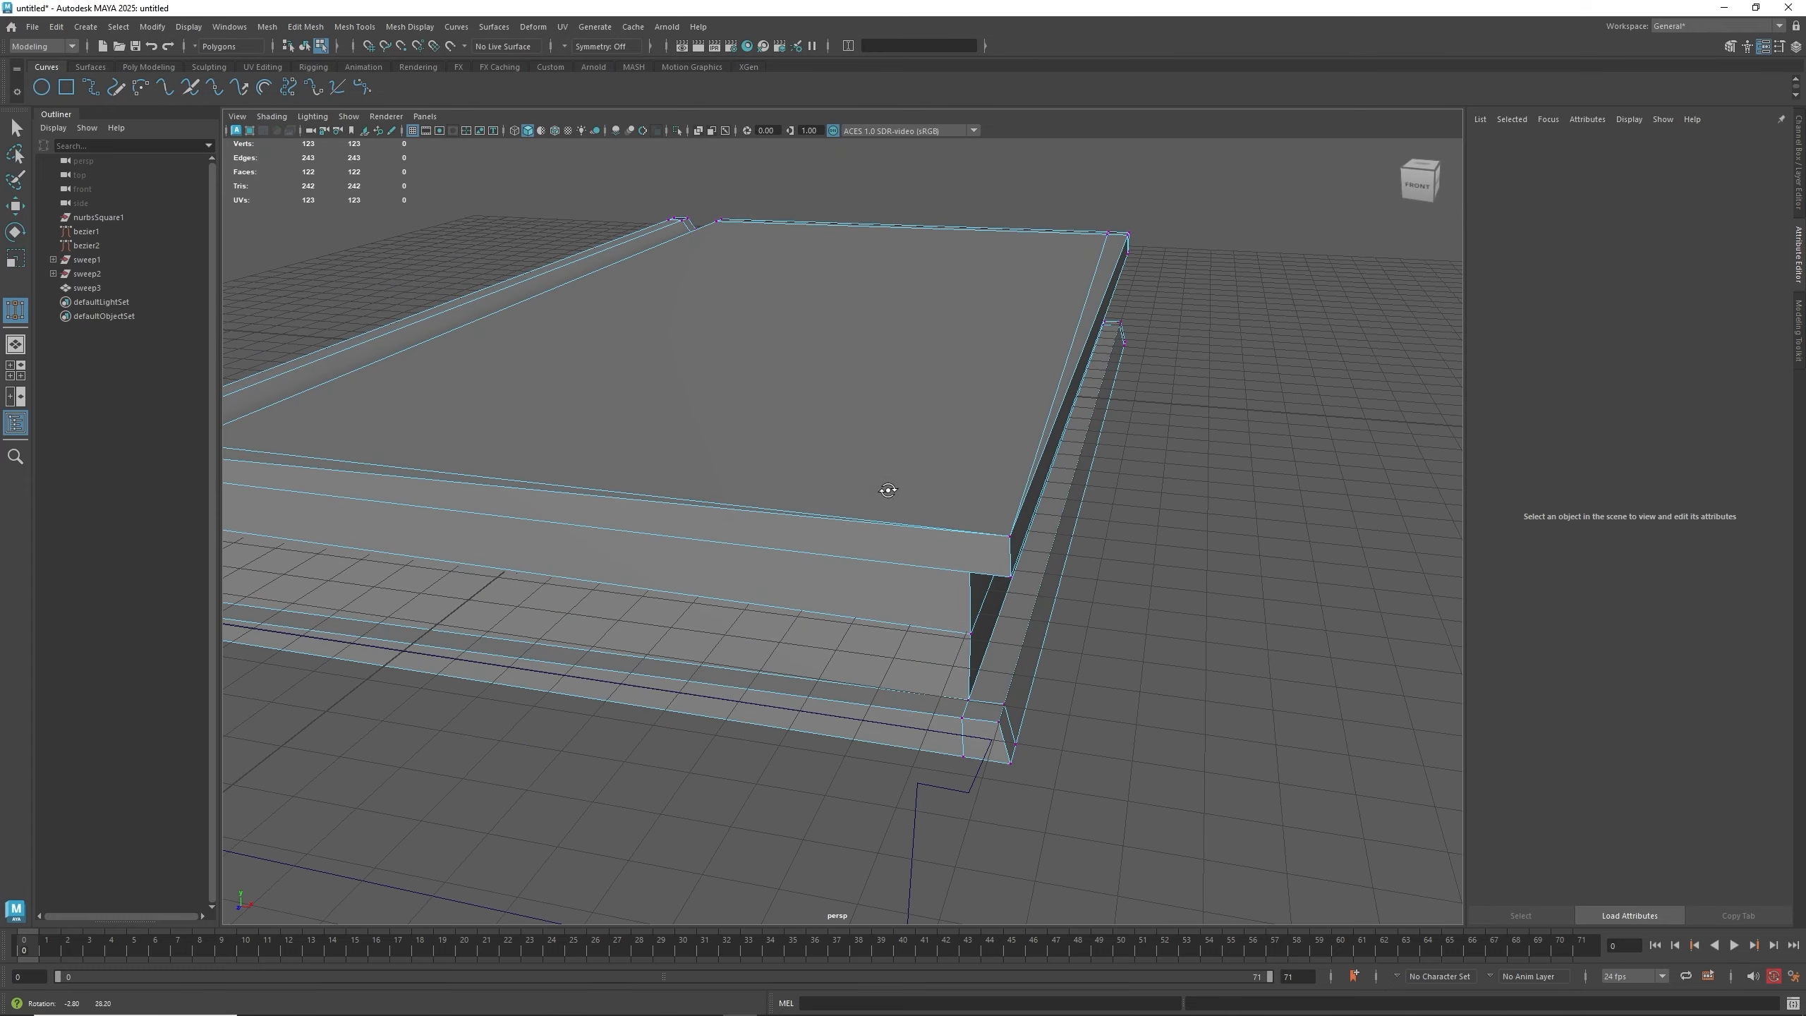
drag(1006, 703, 1011, 765)
alt+drag(971, 708, 919, 491)
drag(891, 190, 913, 149)
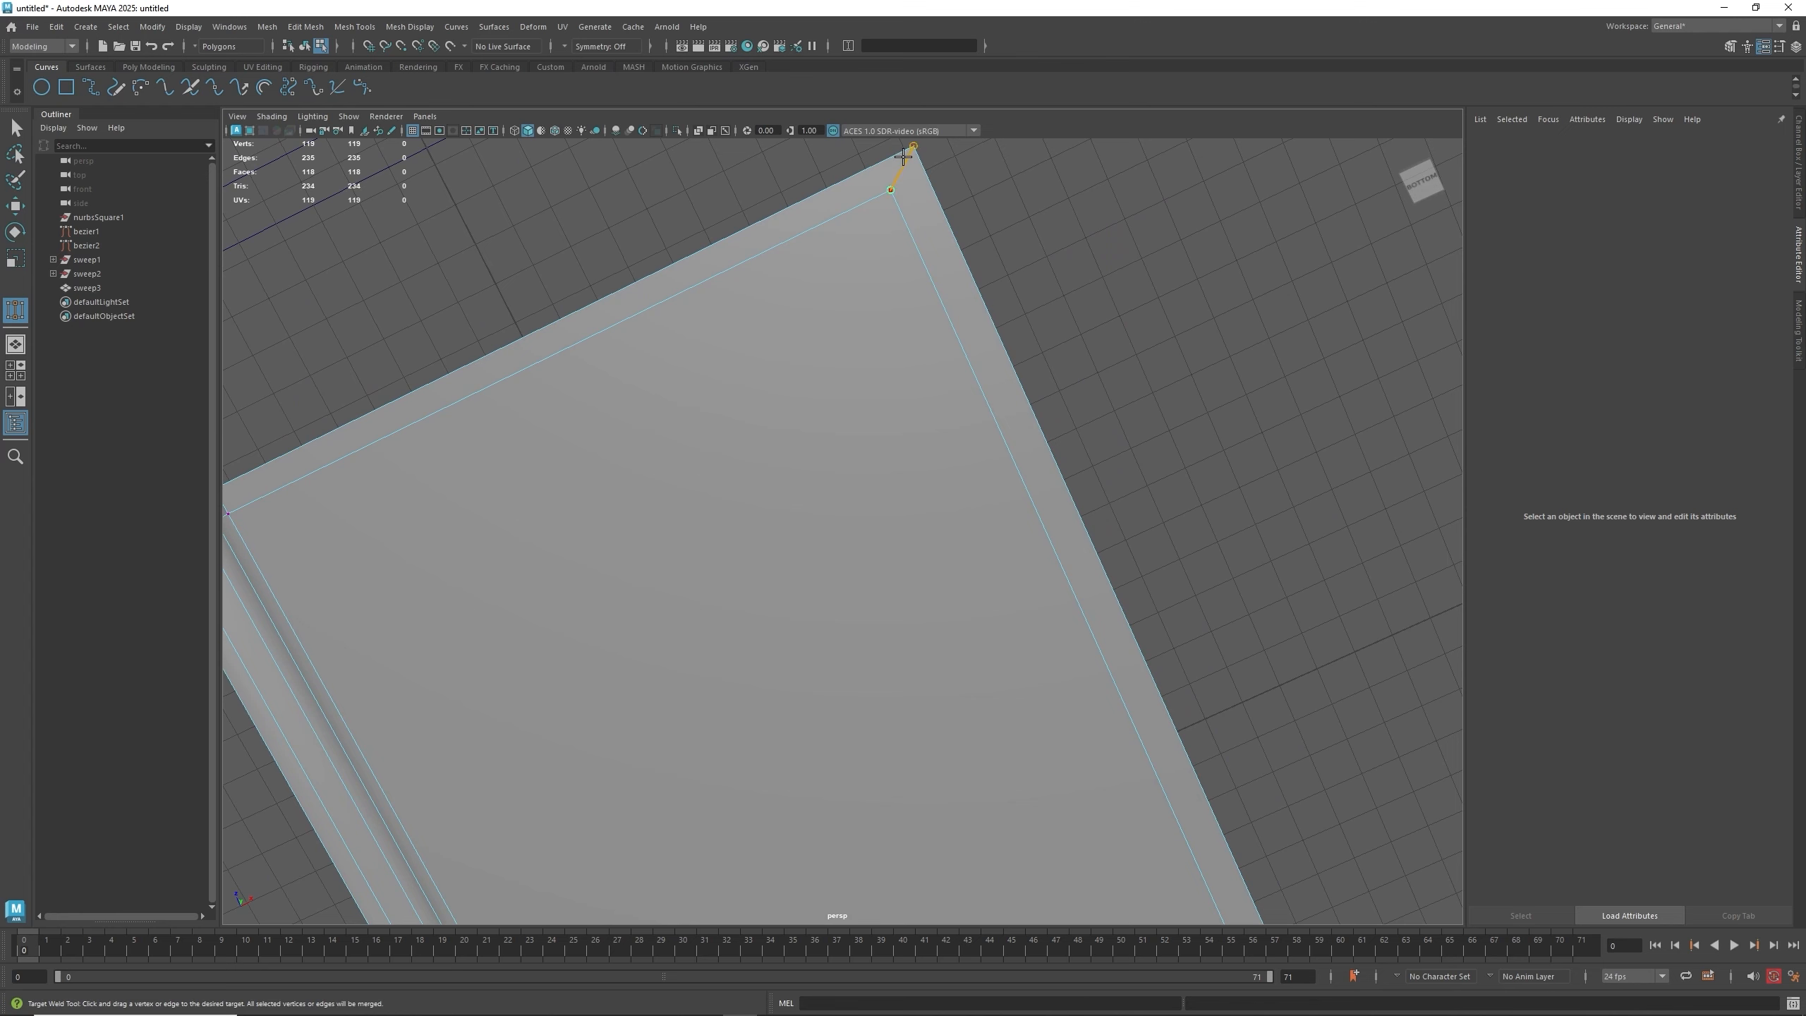
alt+drag(815, 262, 895, 605)
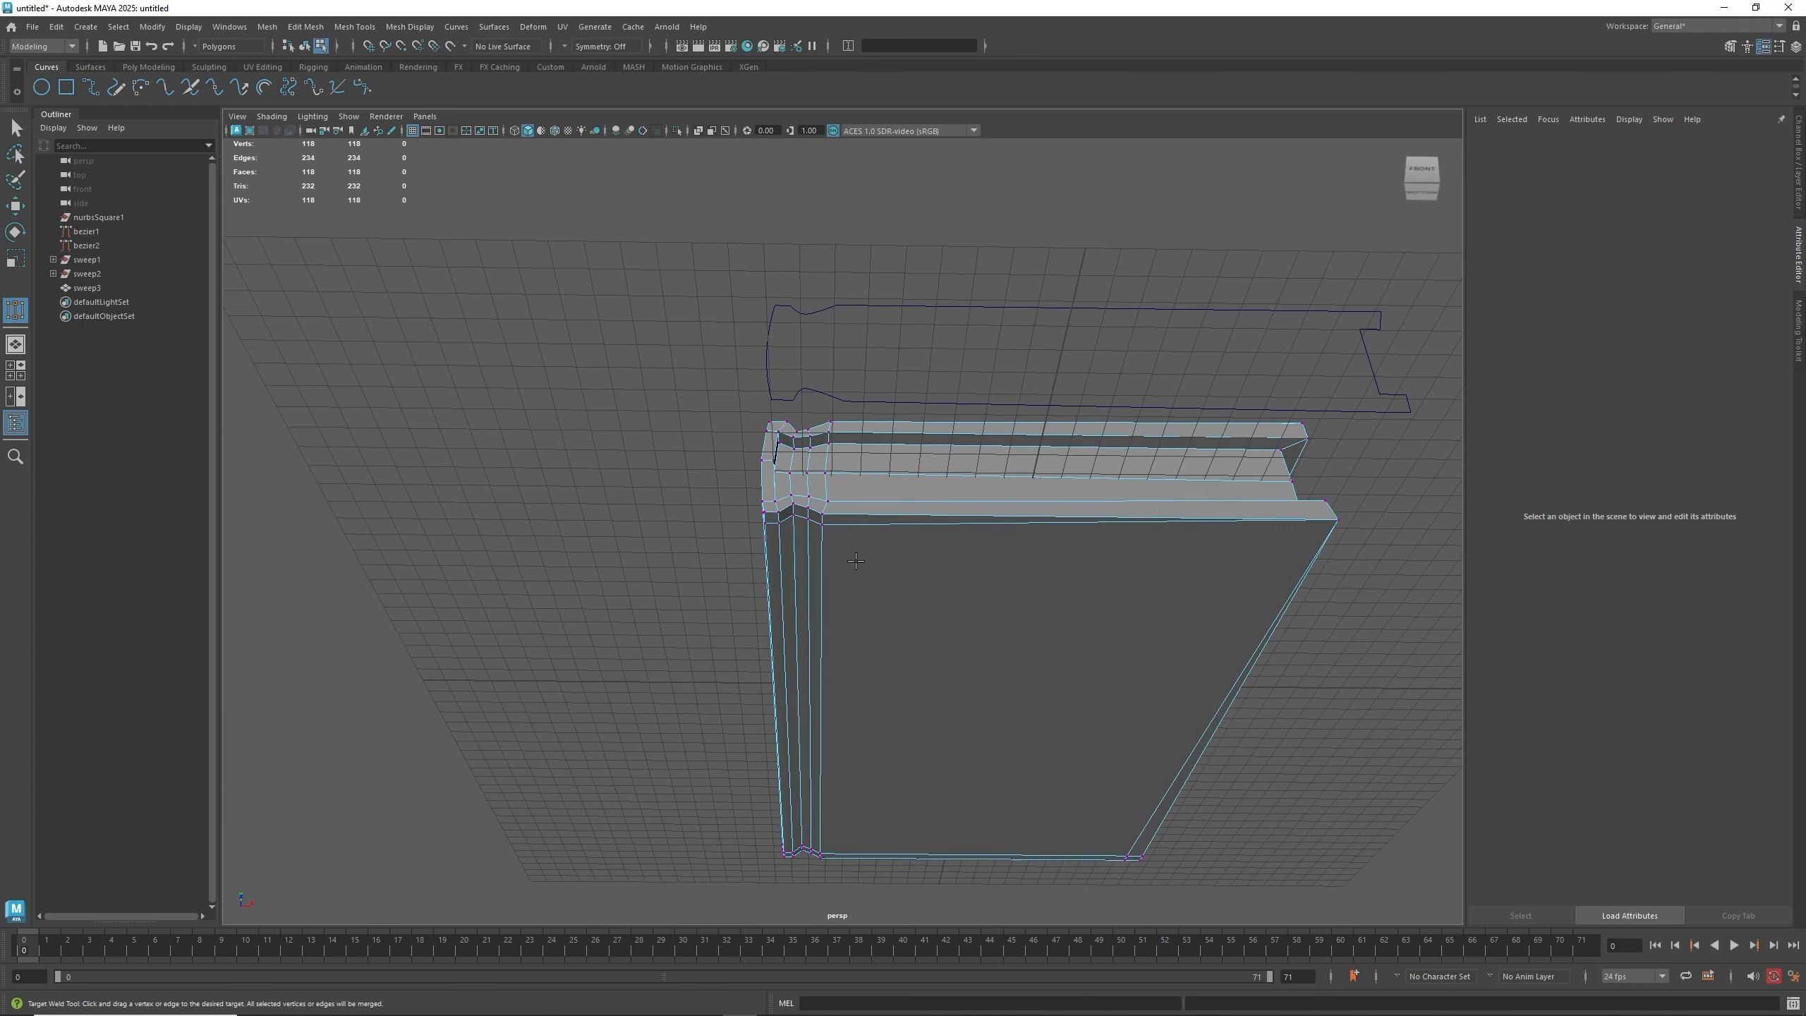
- Weld the doubled vertices at the opposite rim corner onto their neighbours with Target Weld
drag(823, 515, 765, 513)
alt+drag(744, 603, 853, 656)
mouse_move(855, 548)
mouse_down()
mouse_move(853, 462)
mouse_move(875, 439)
mouse_move(917, 553)
mouse_move(839, 528)
mouse_up()
alt+drag(964, 562, 850, 606)
scroll(797, 585, up, 4)
alt+middle_drag(1181, 524, 630, 640)
alt+drag(630, 639, 526, 468)
scroll(845, 558, down, 5)
alt+middle_drag(455, 547, 595, 596)
alt+drag(595, 596, 904, 732)
drag(520, 406, 498, 413)
drag(763, 769, 736, 780)
drag(781, 806, 755, 817)
alt+drag(864, 718, 874, 663)
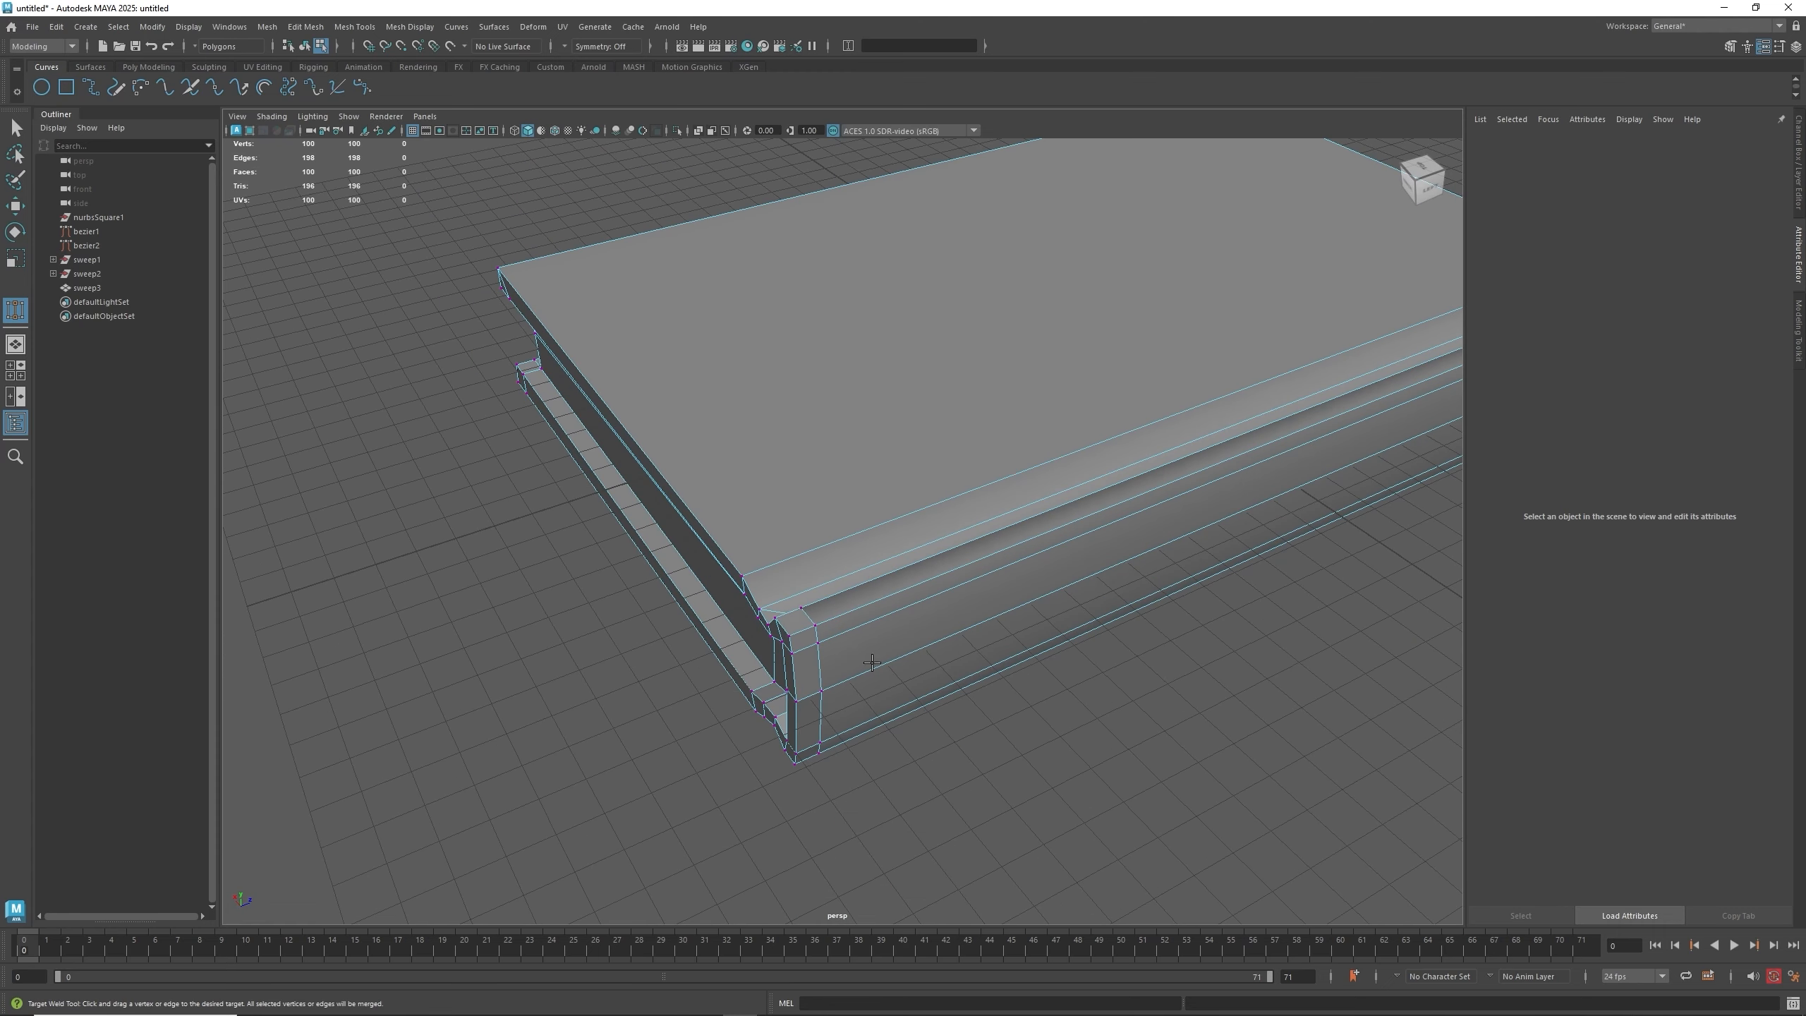
- Weld the remaining duplicate vertices at the far corners of the rim and lower lip
mouse_move(801, 612)
mouse_down()
mouse_move(776, 618)
mouse_move(790, 637)
mouse_up()
drag(818, 643, 796, 702)
drag(822, 745, 795, 764)
alt+drag(846, 683, 985, 718)
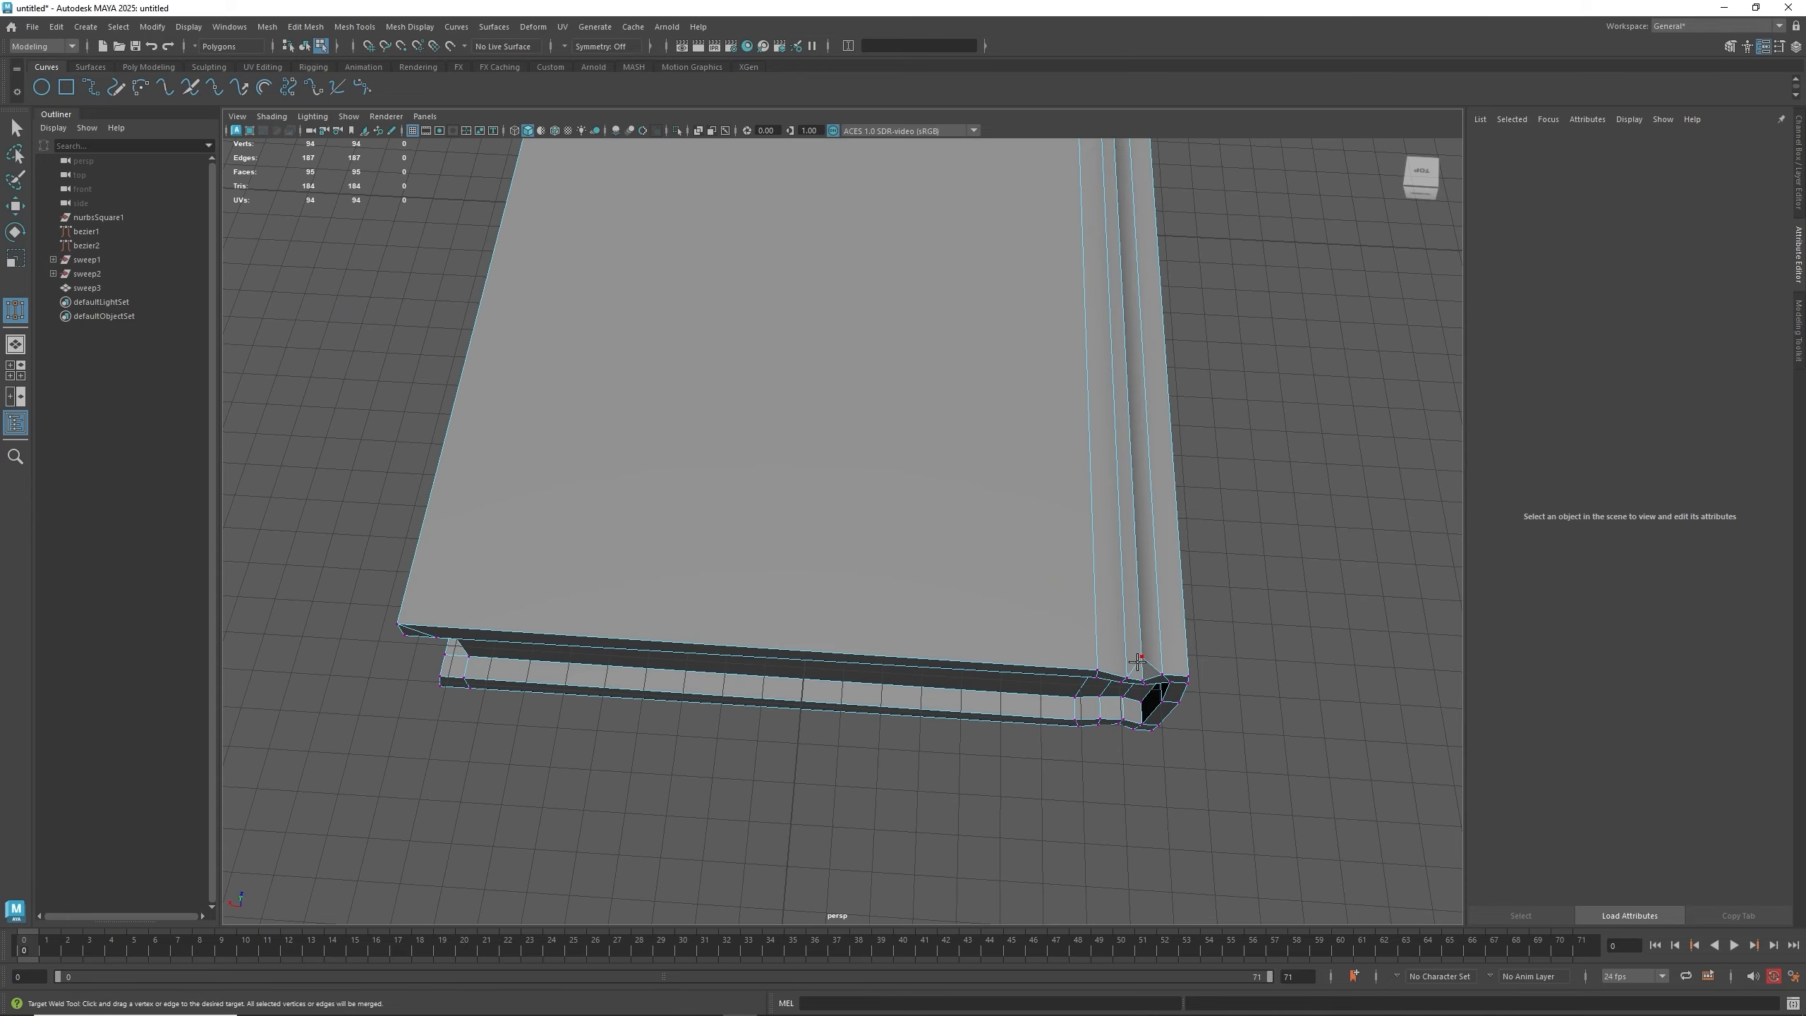
drag(1140, 657, 1139, 675)
alt+drag(971, 769, 958, 551)
drag(1088, 295, 1068, 276)
drag(1056, 302, 1036, 284)
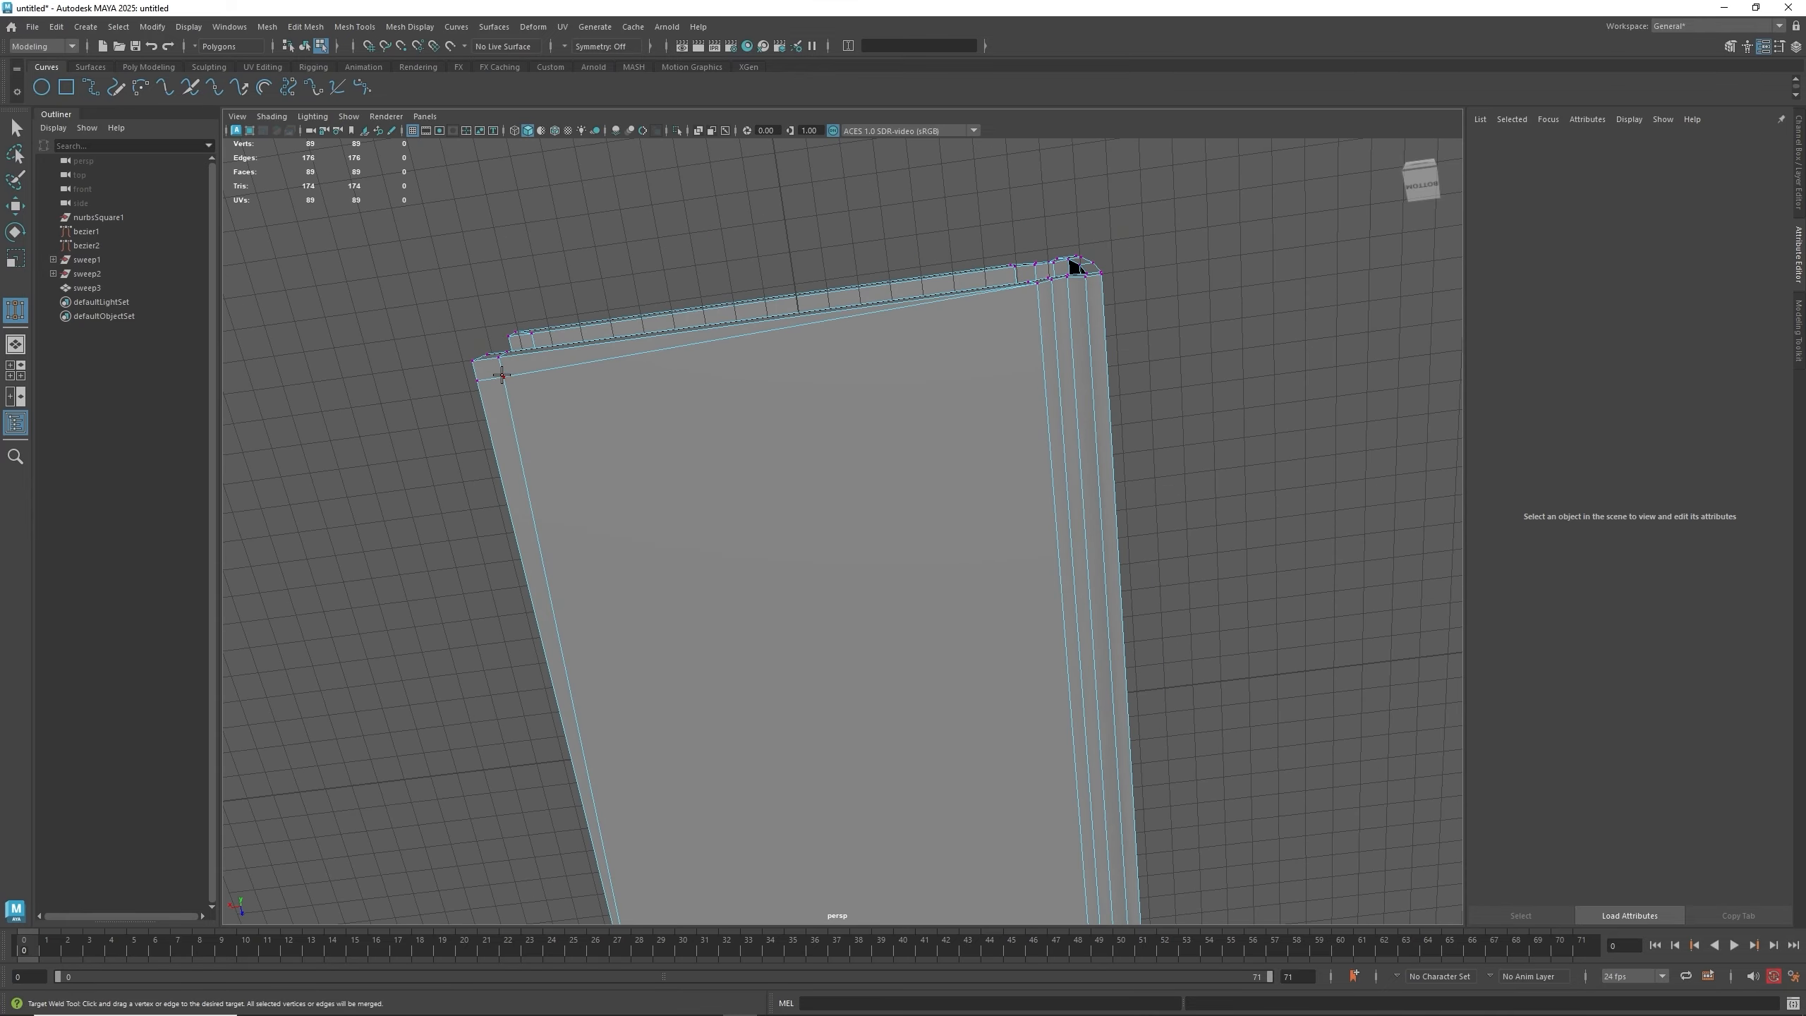
drag(503, 376, 500, 357)
drag(477, 379, 508, 413)
drag(484, 352, 455, 356)
alt+drag(595, 295, 675, 427)
drag(490, 536, 464, 547)
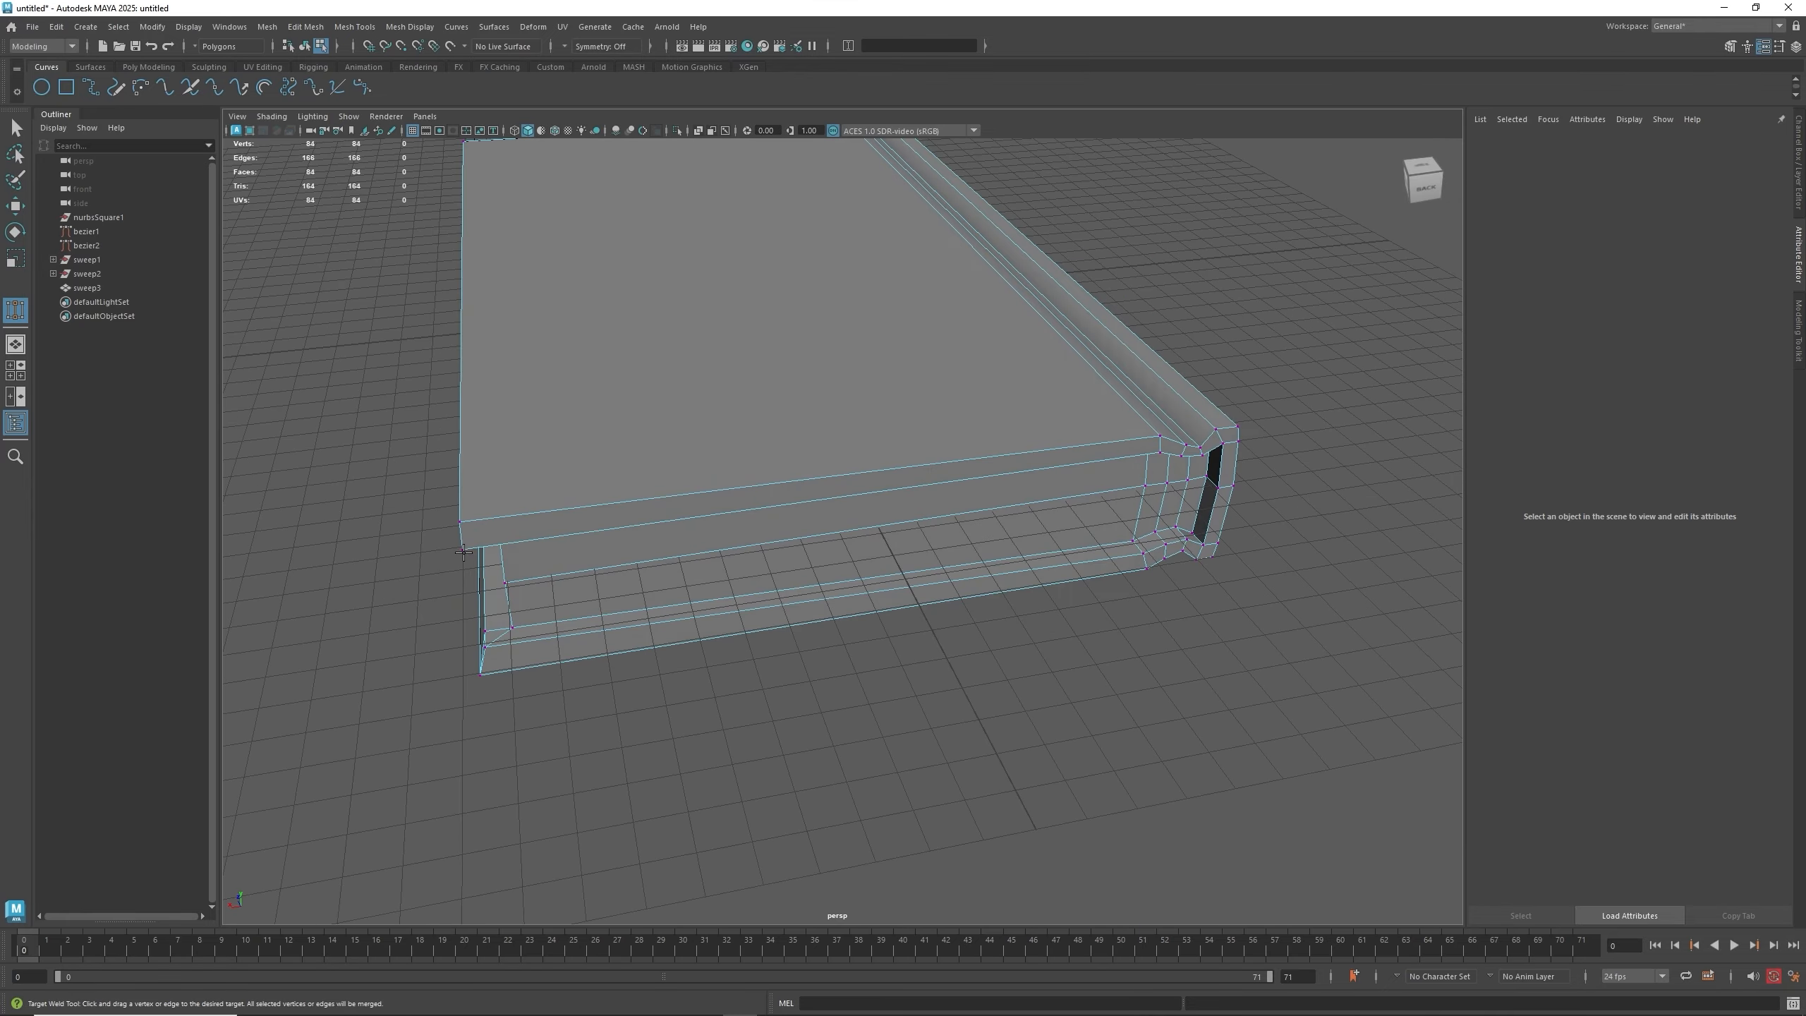
- Weld the last stray vertices on the lower lip's corner into their neighbours
alt+drag(804, 598, 953, 611)
drag(988, 615, 1009, 617)
drag(987, 709, 1009, 711)
scroll(1026, 605, down, 5)
alt+drag(1026, 584, 713, 682)
alt+middle_drag(712, 683, 749, 512)
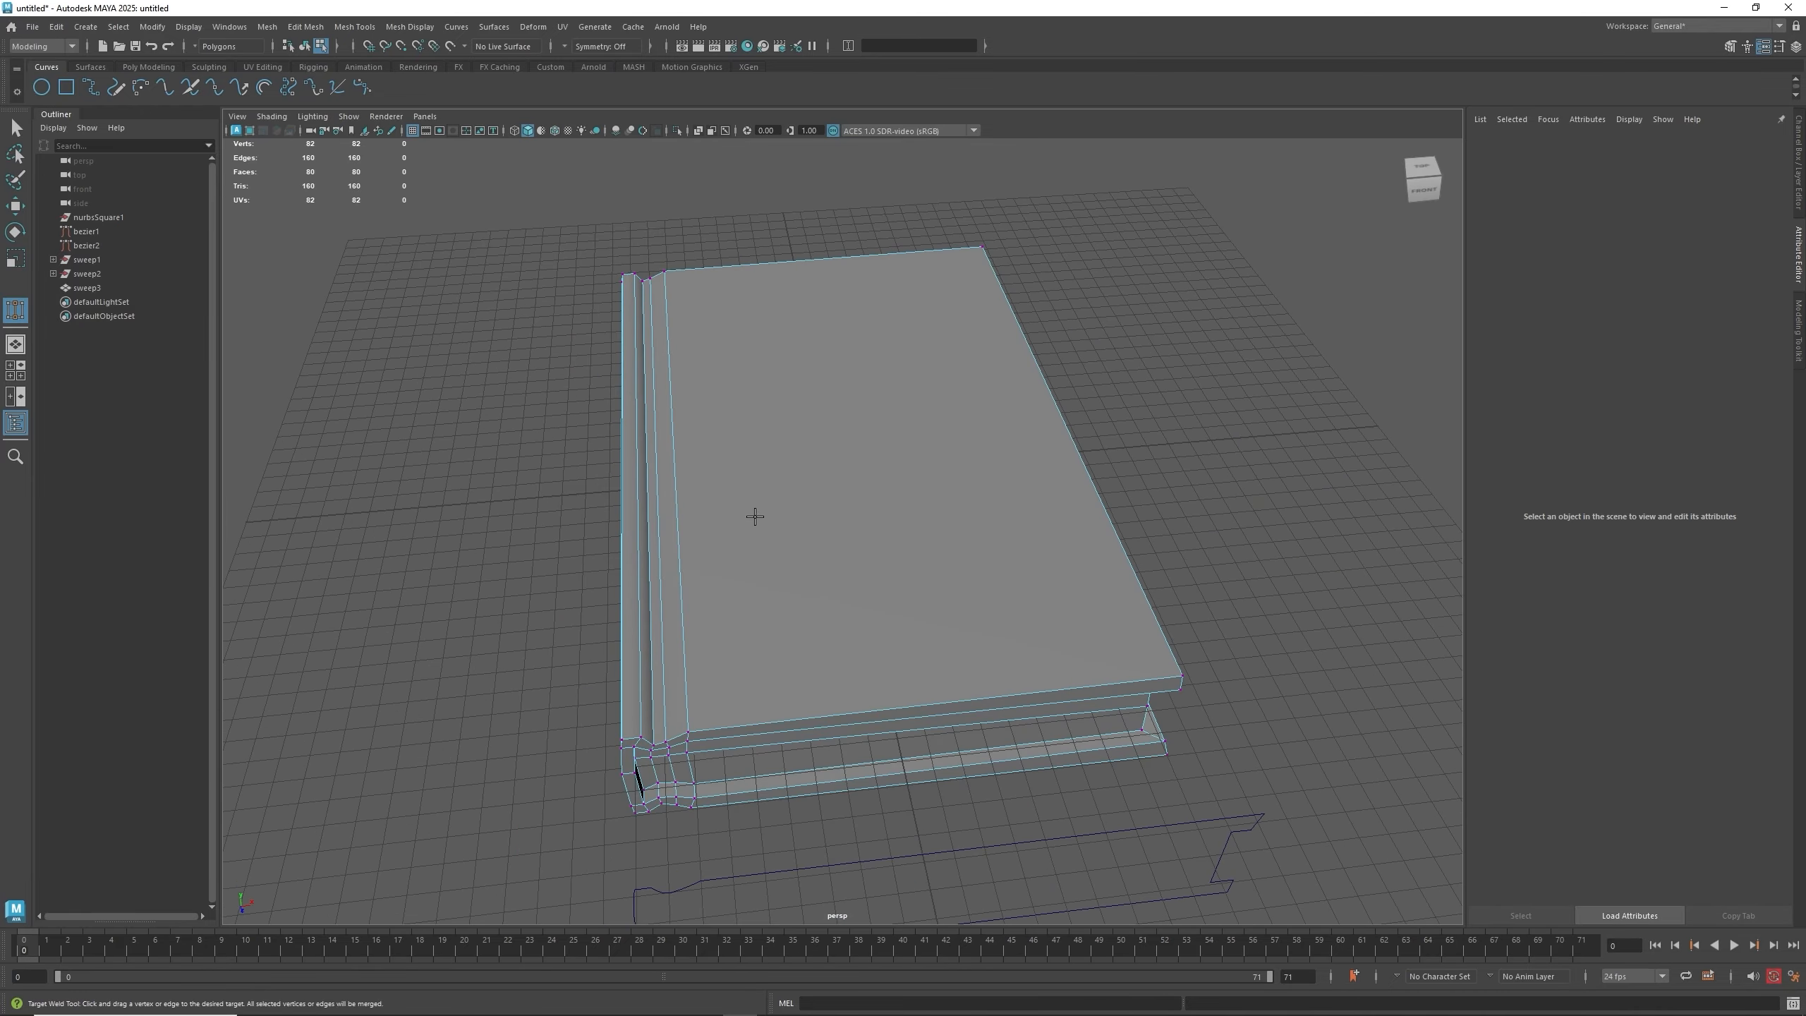
alt+drag(750, 512, 713, 597)
right_drag(769, 533, 829, 518)
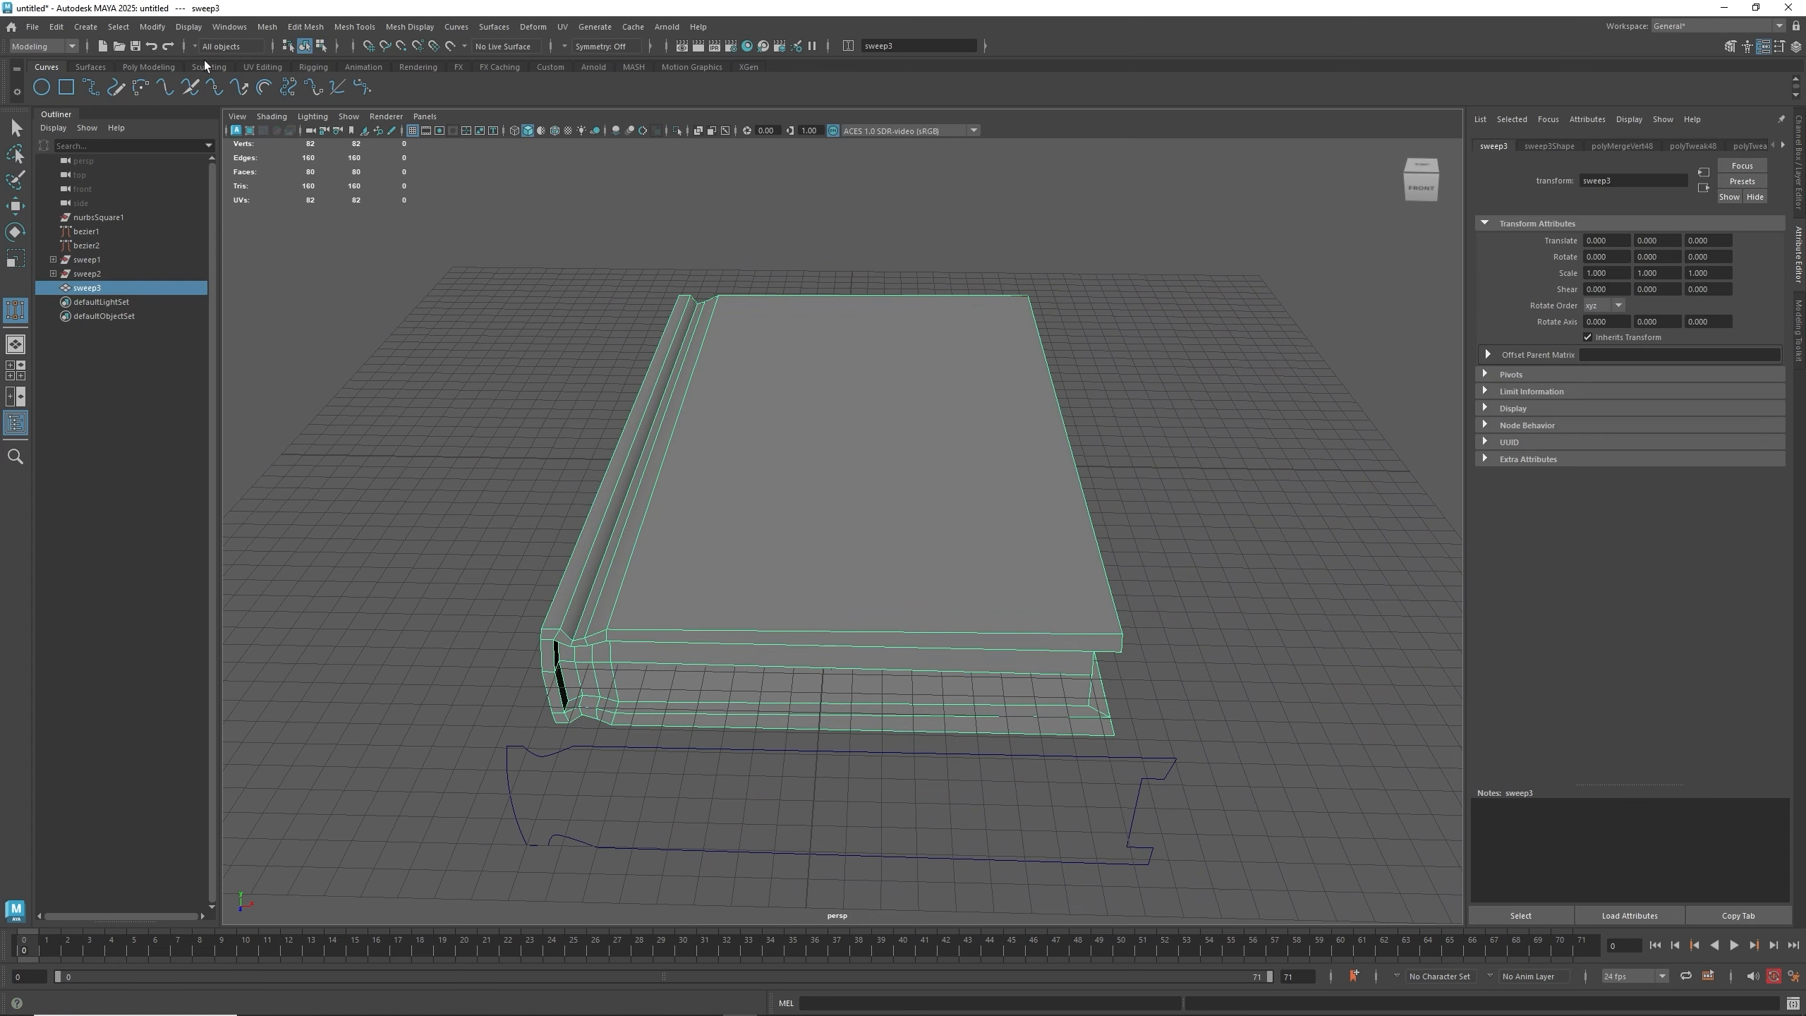
- Open the UV Editor and apply an automatic UV projection to the panel mesh
click(269, 64)
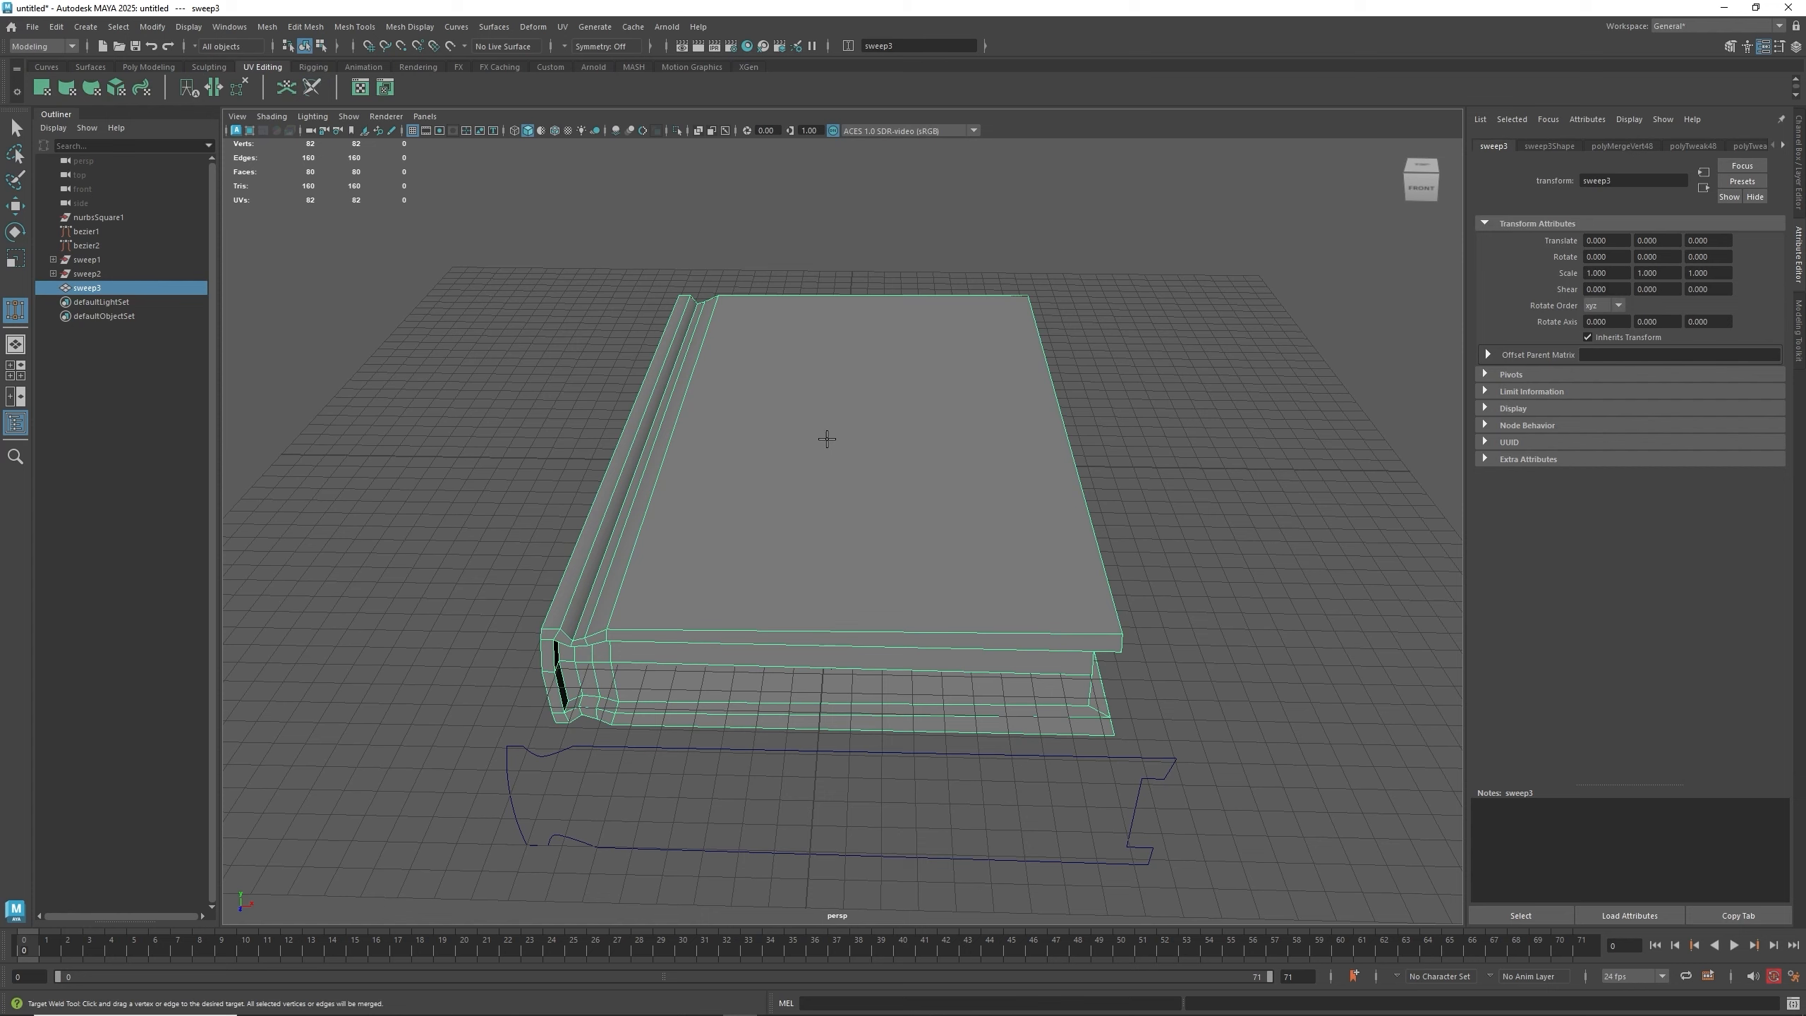
alt+middle_drag(779, 392, 979, 442)
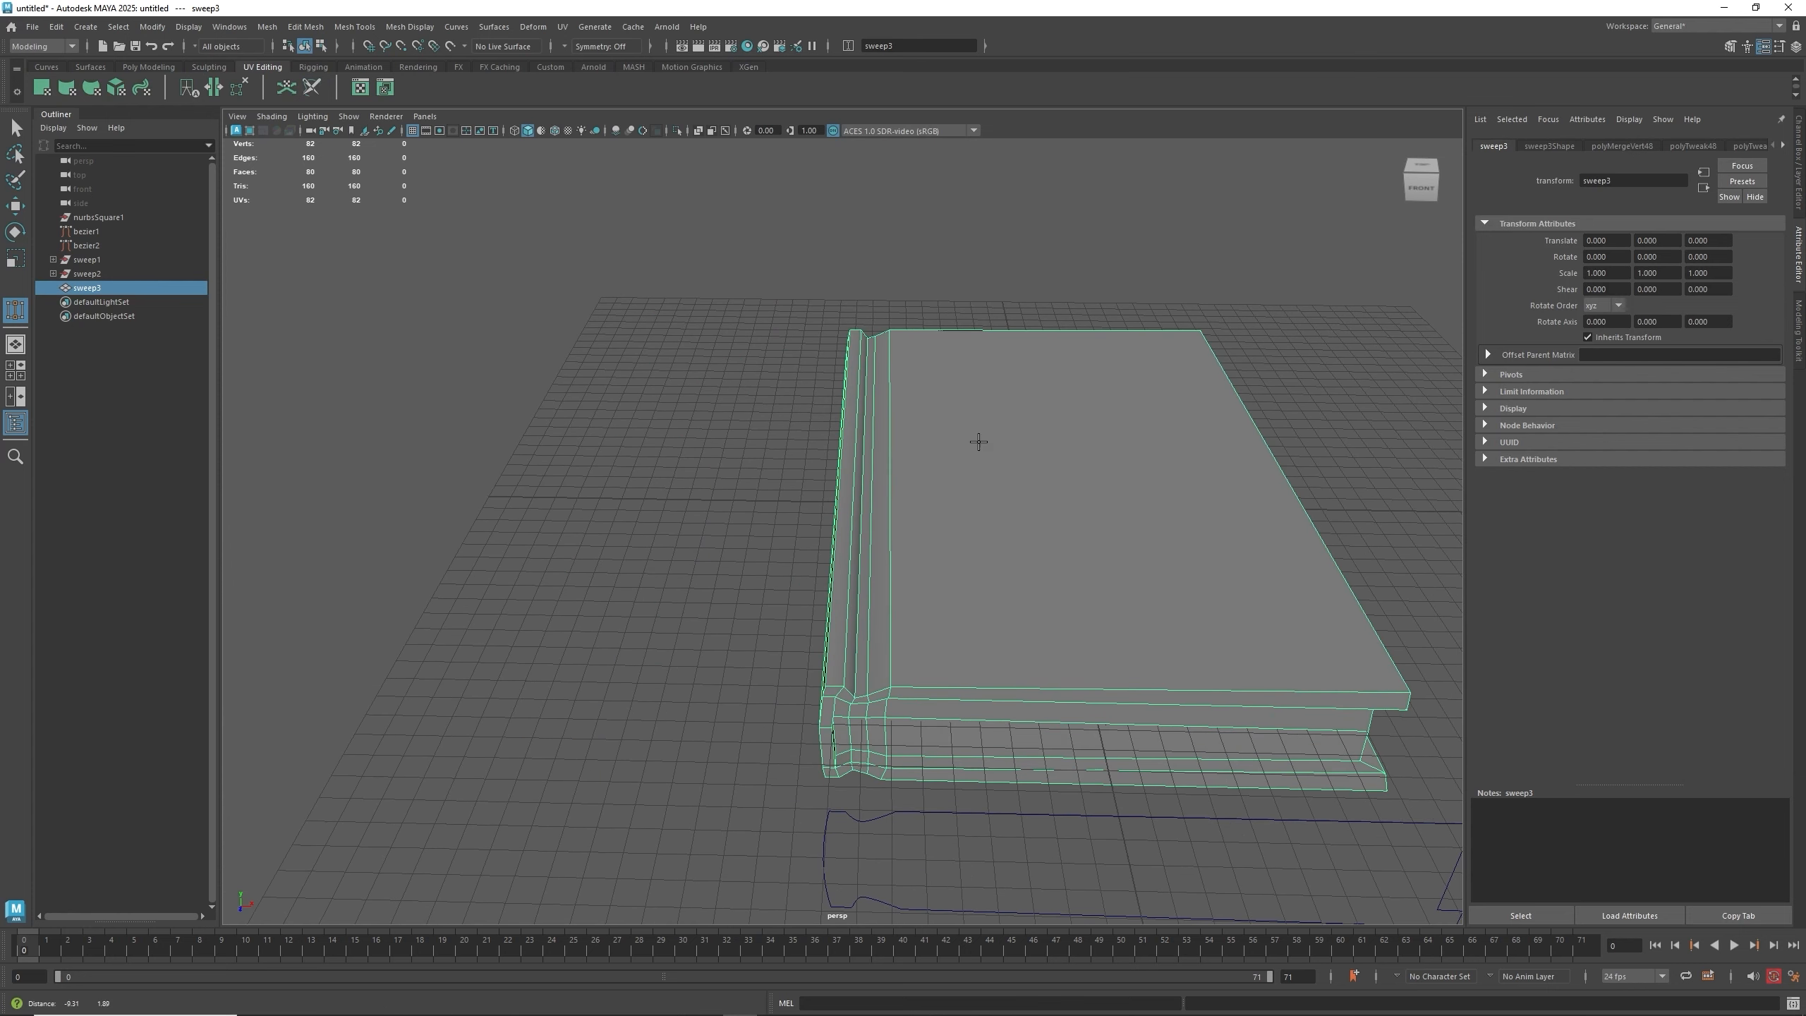
alt+drag(980, 476, 984, 486)
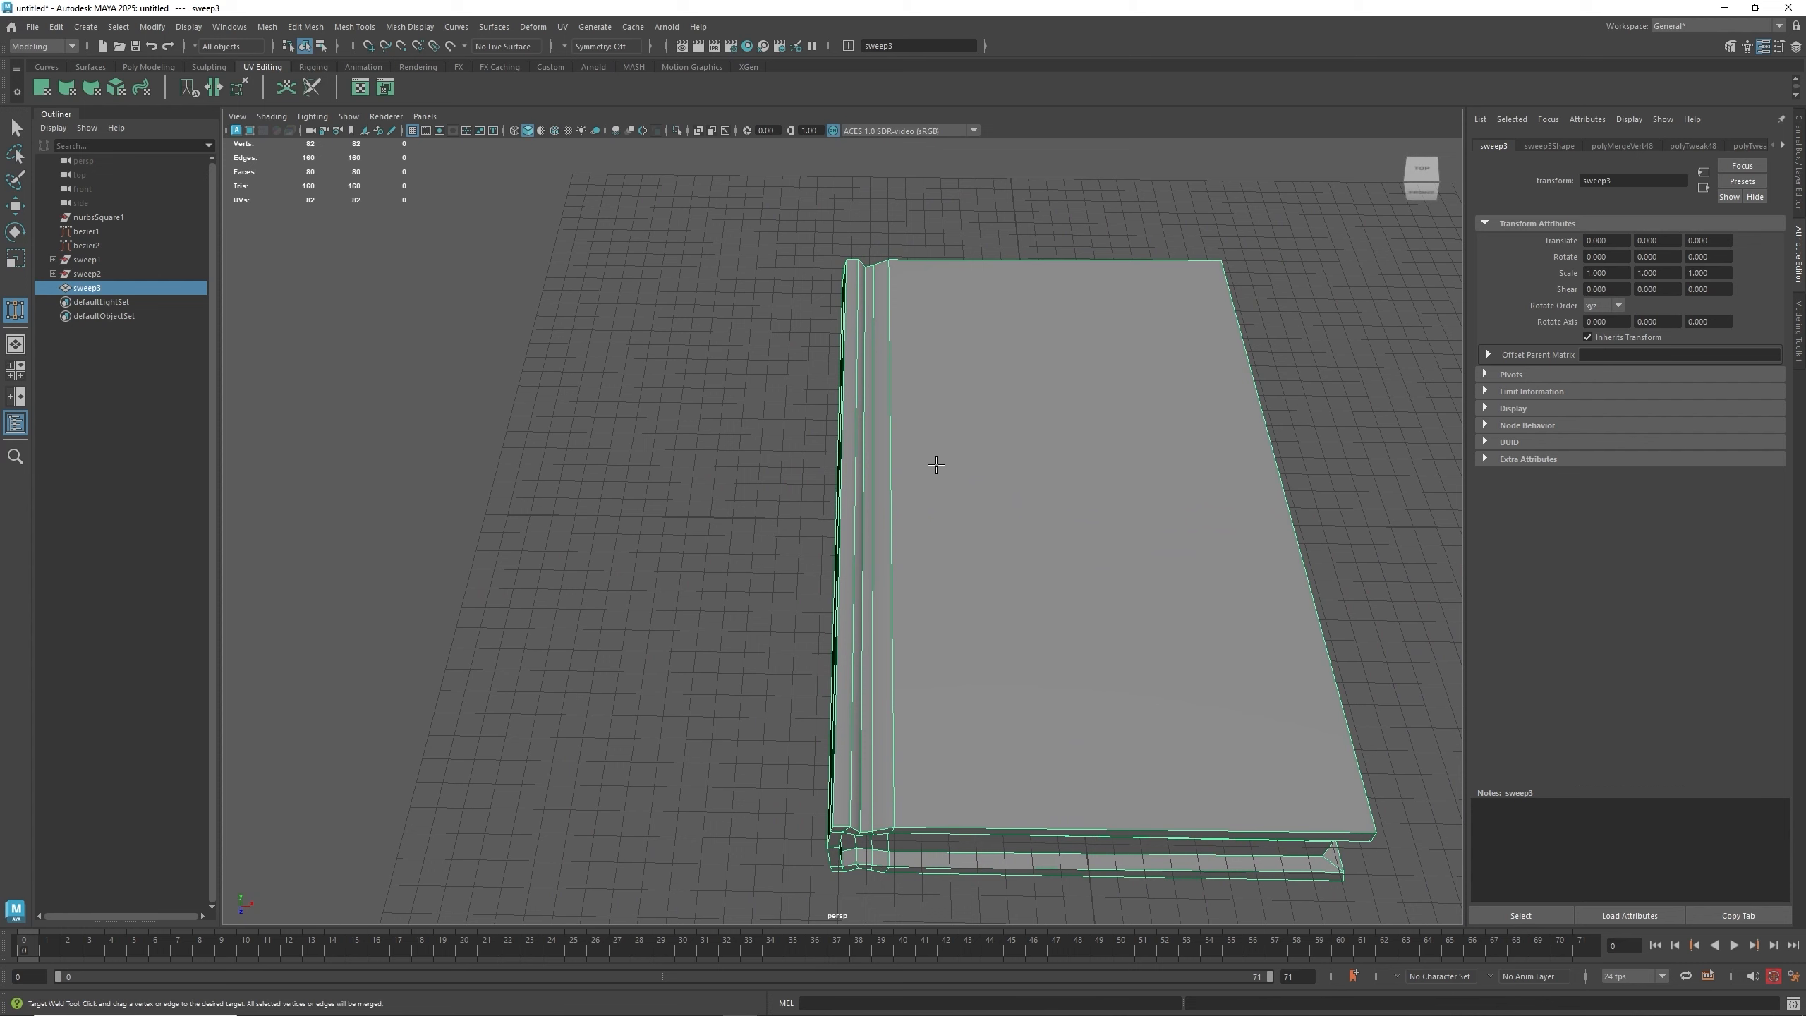
click(360, 87)
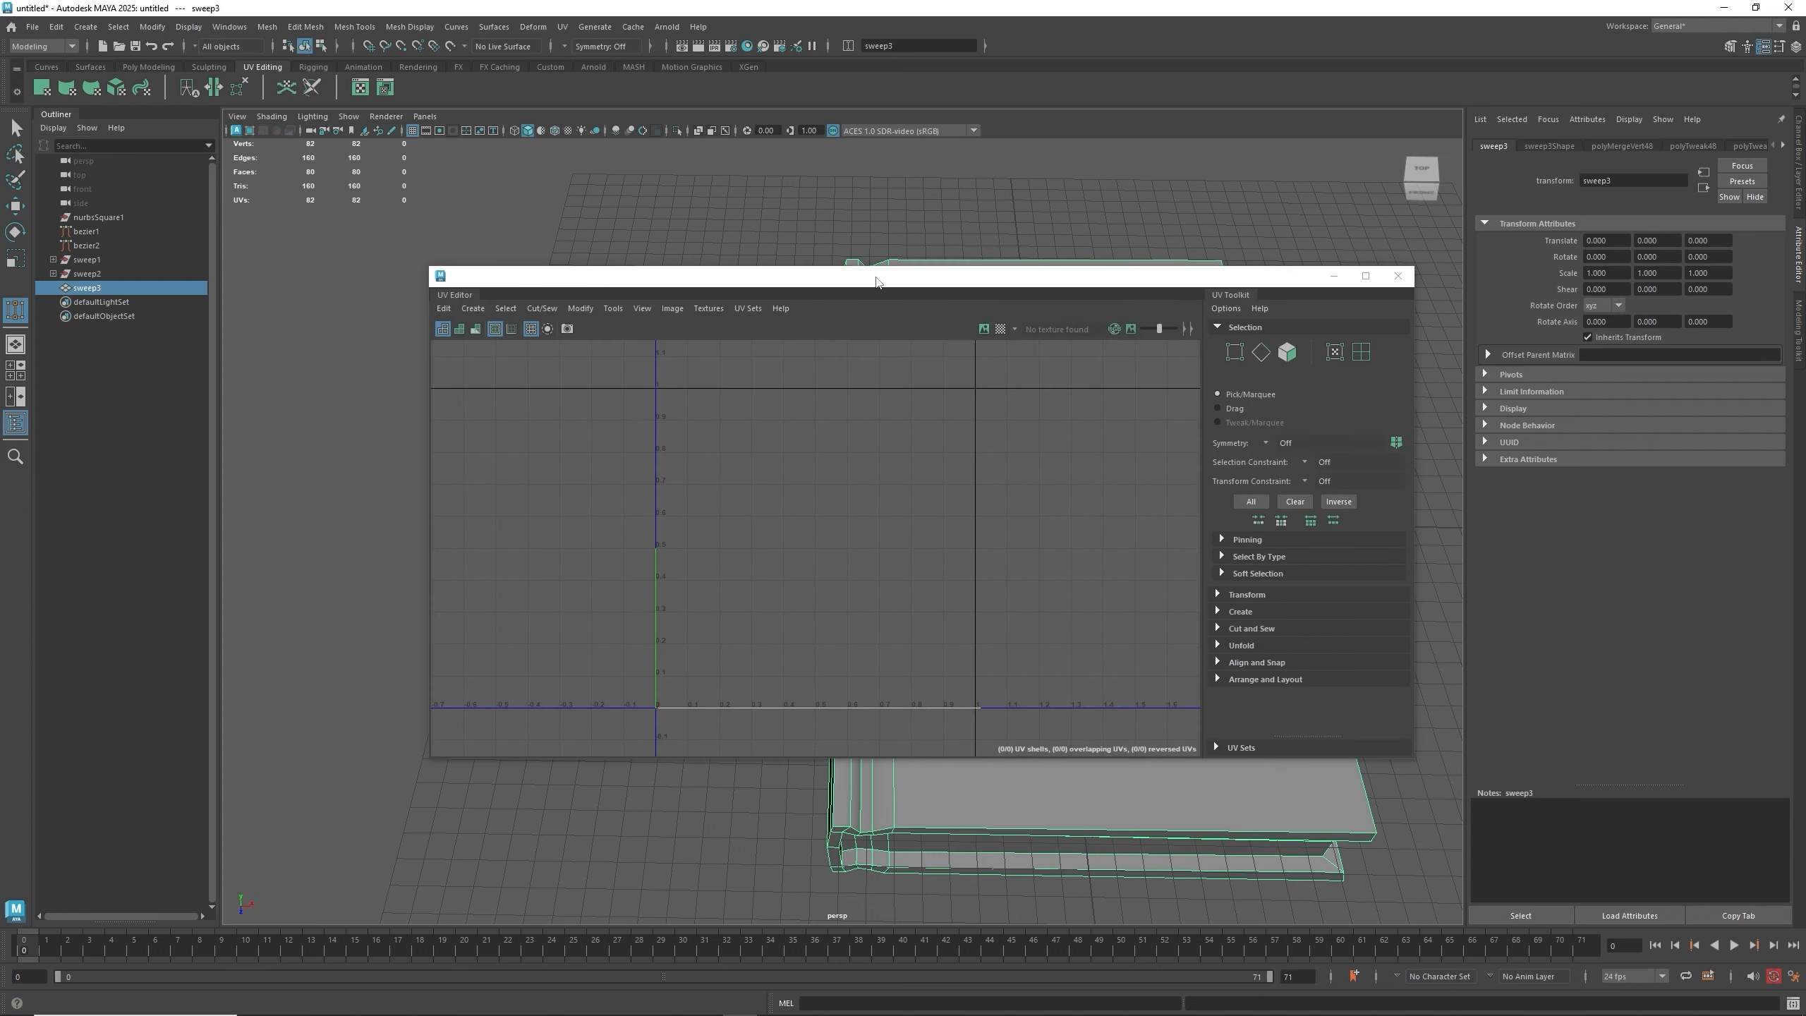
drag(876, 281, 442, 266)
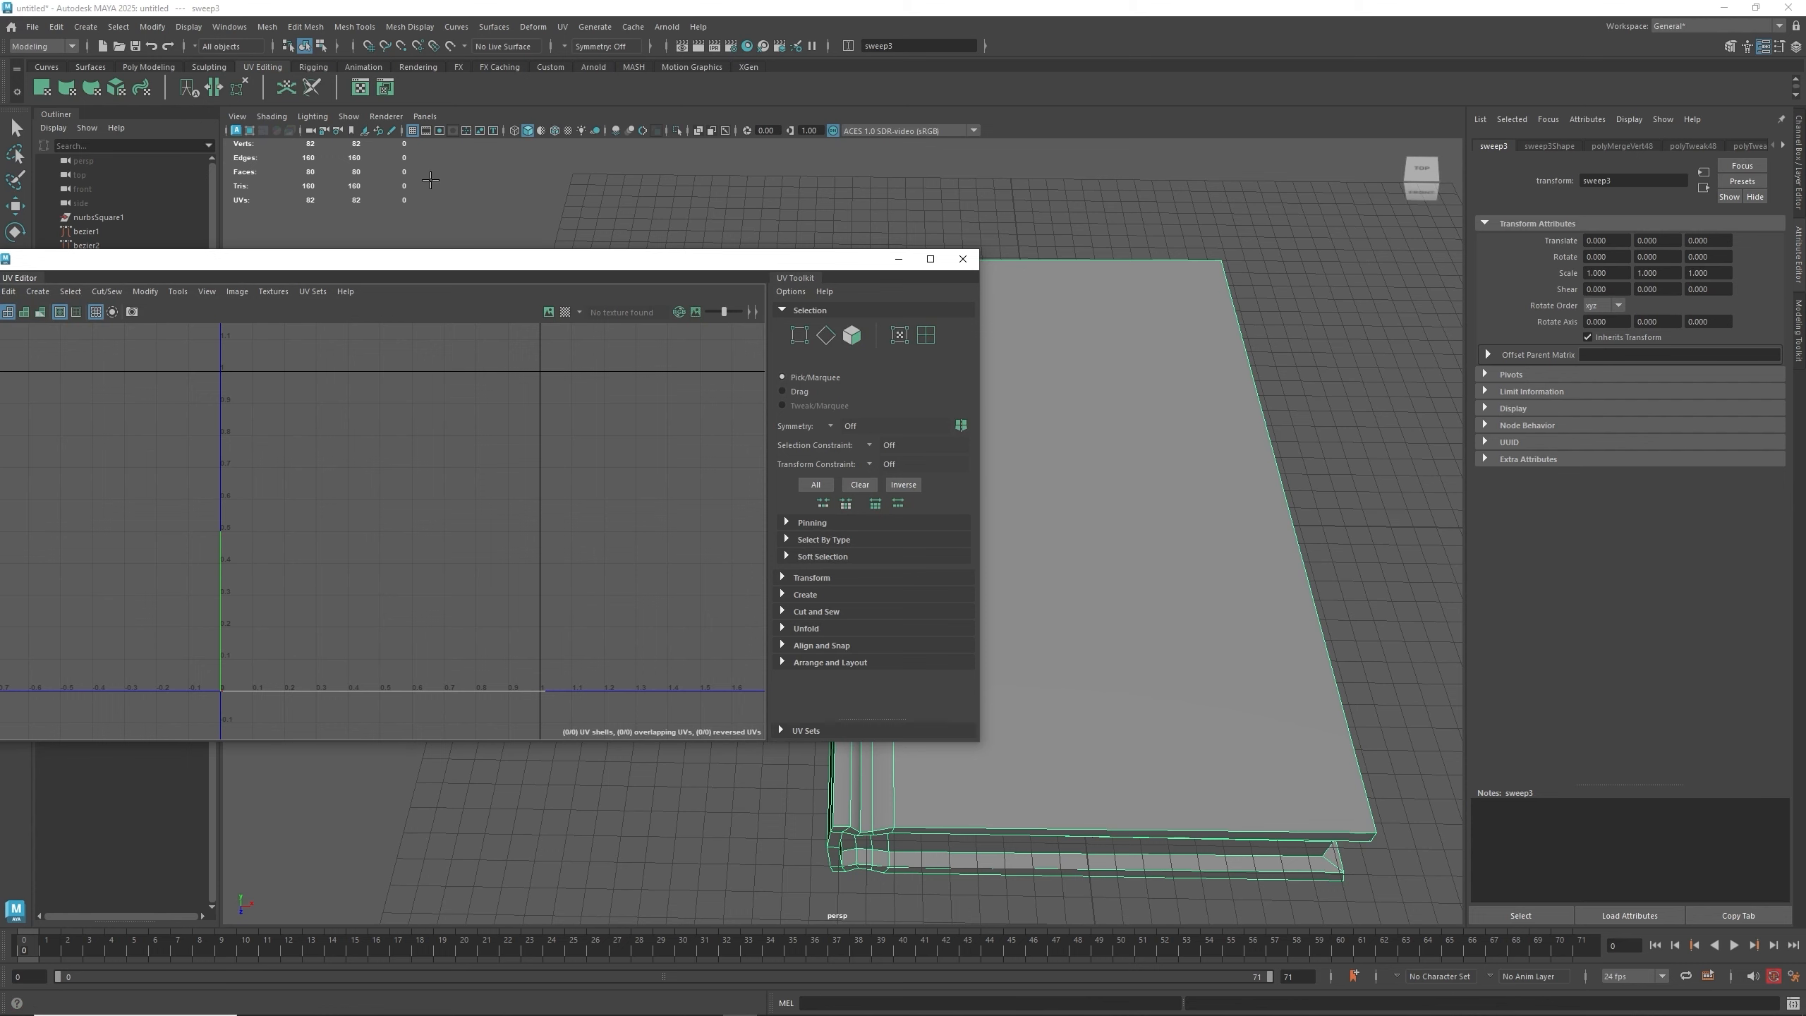
click(115, 87)
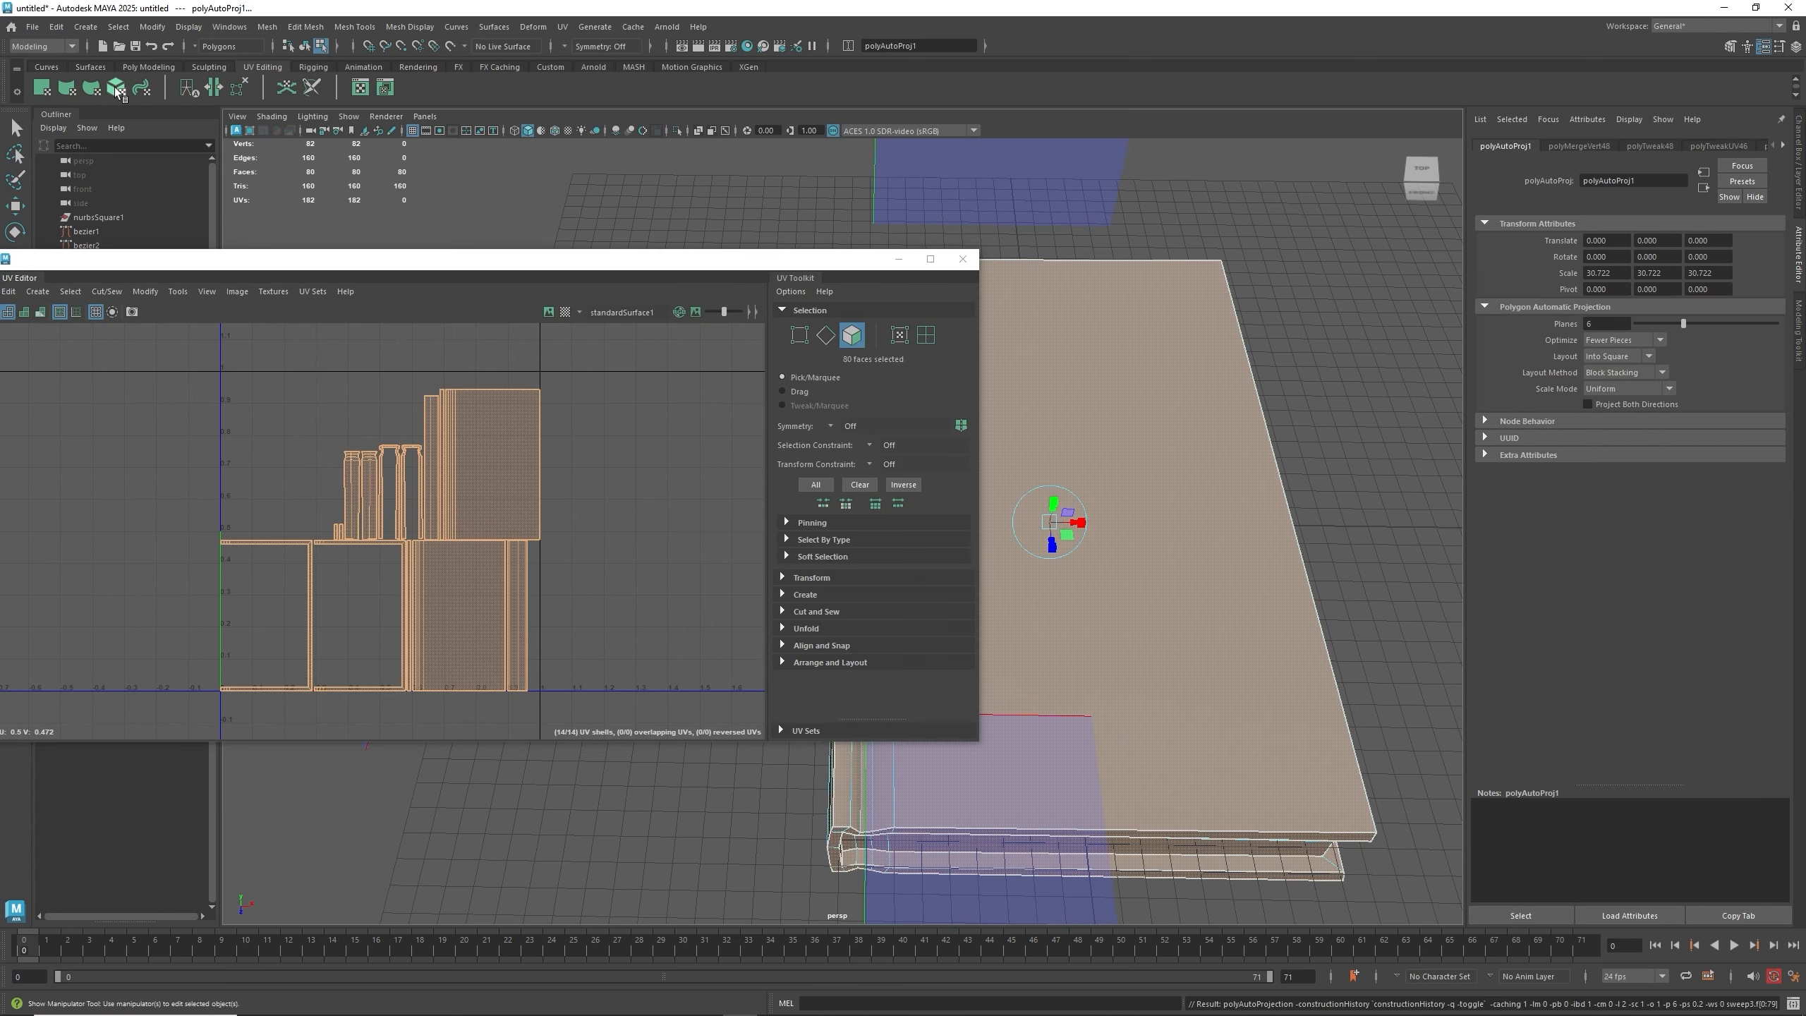
- Zoom and pan through the projected UV layout to examine its shells
click(282, 360)
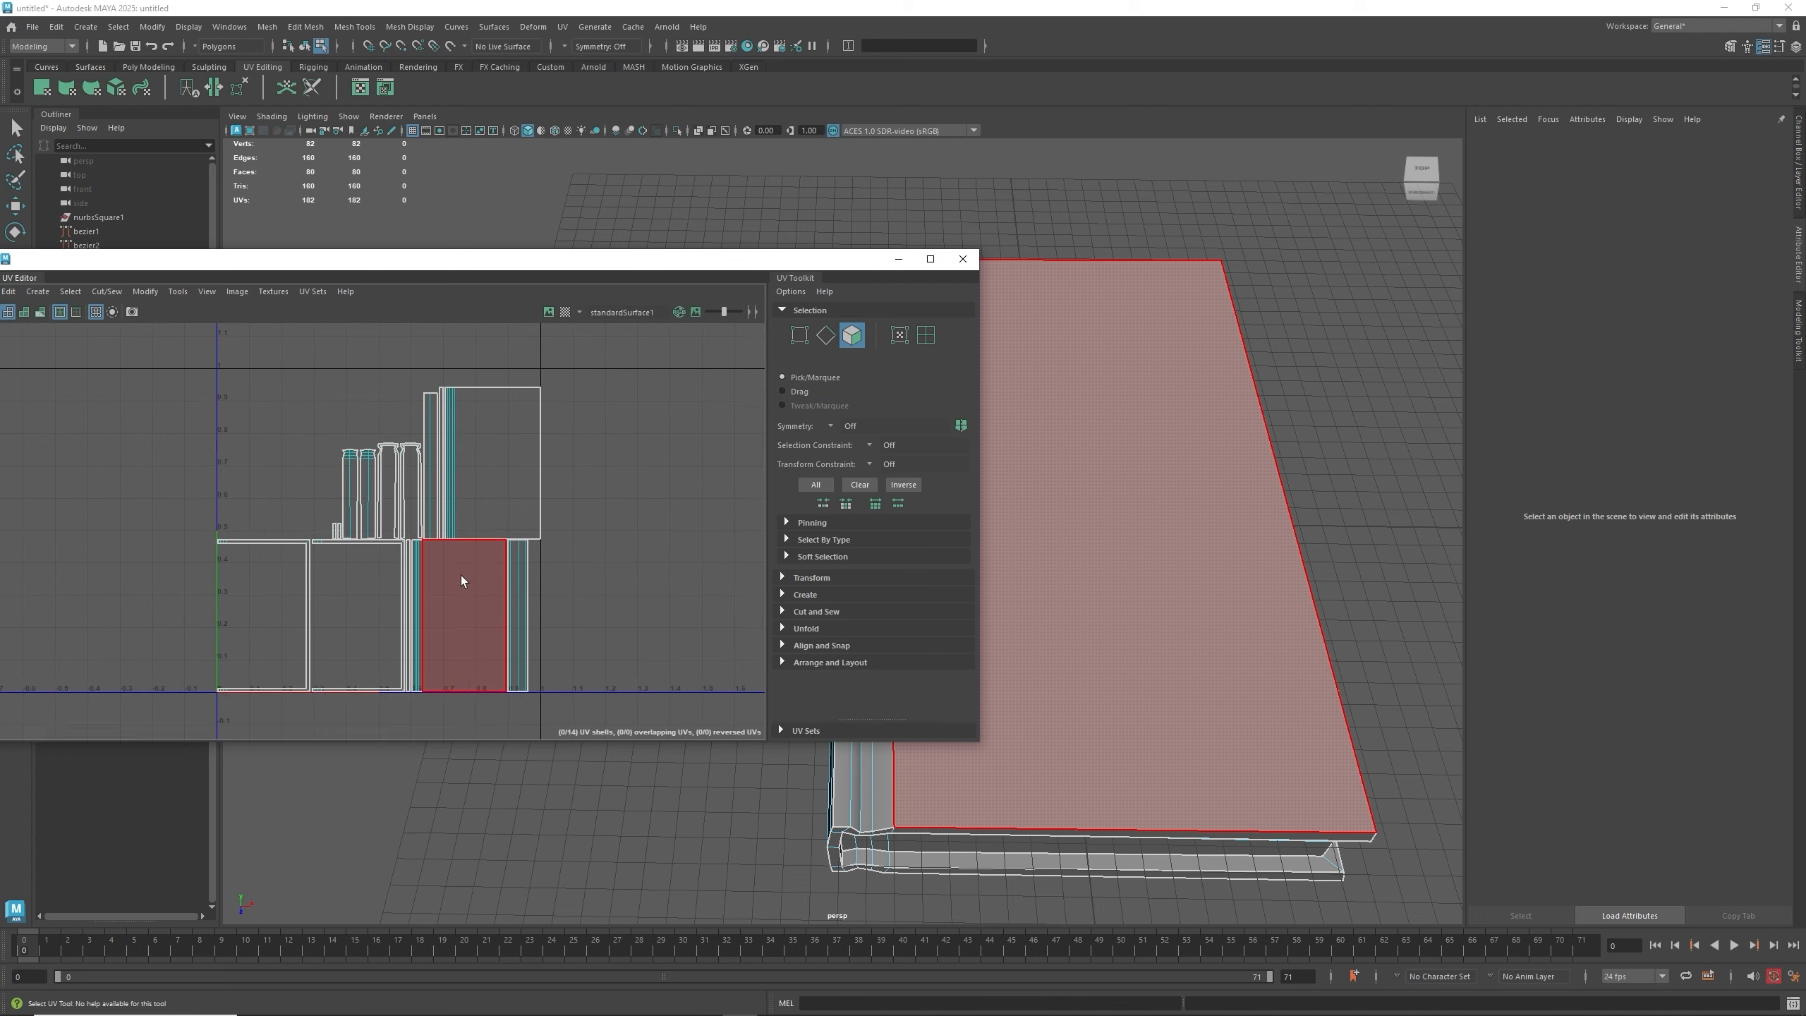
scroll(460, 576, up, 3)
click(556, 603)
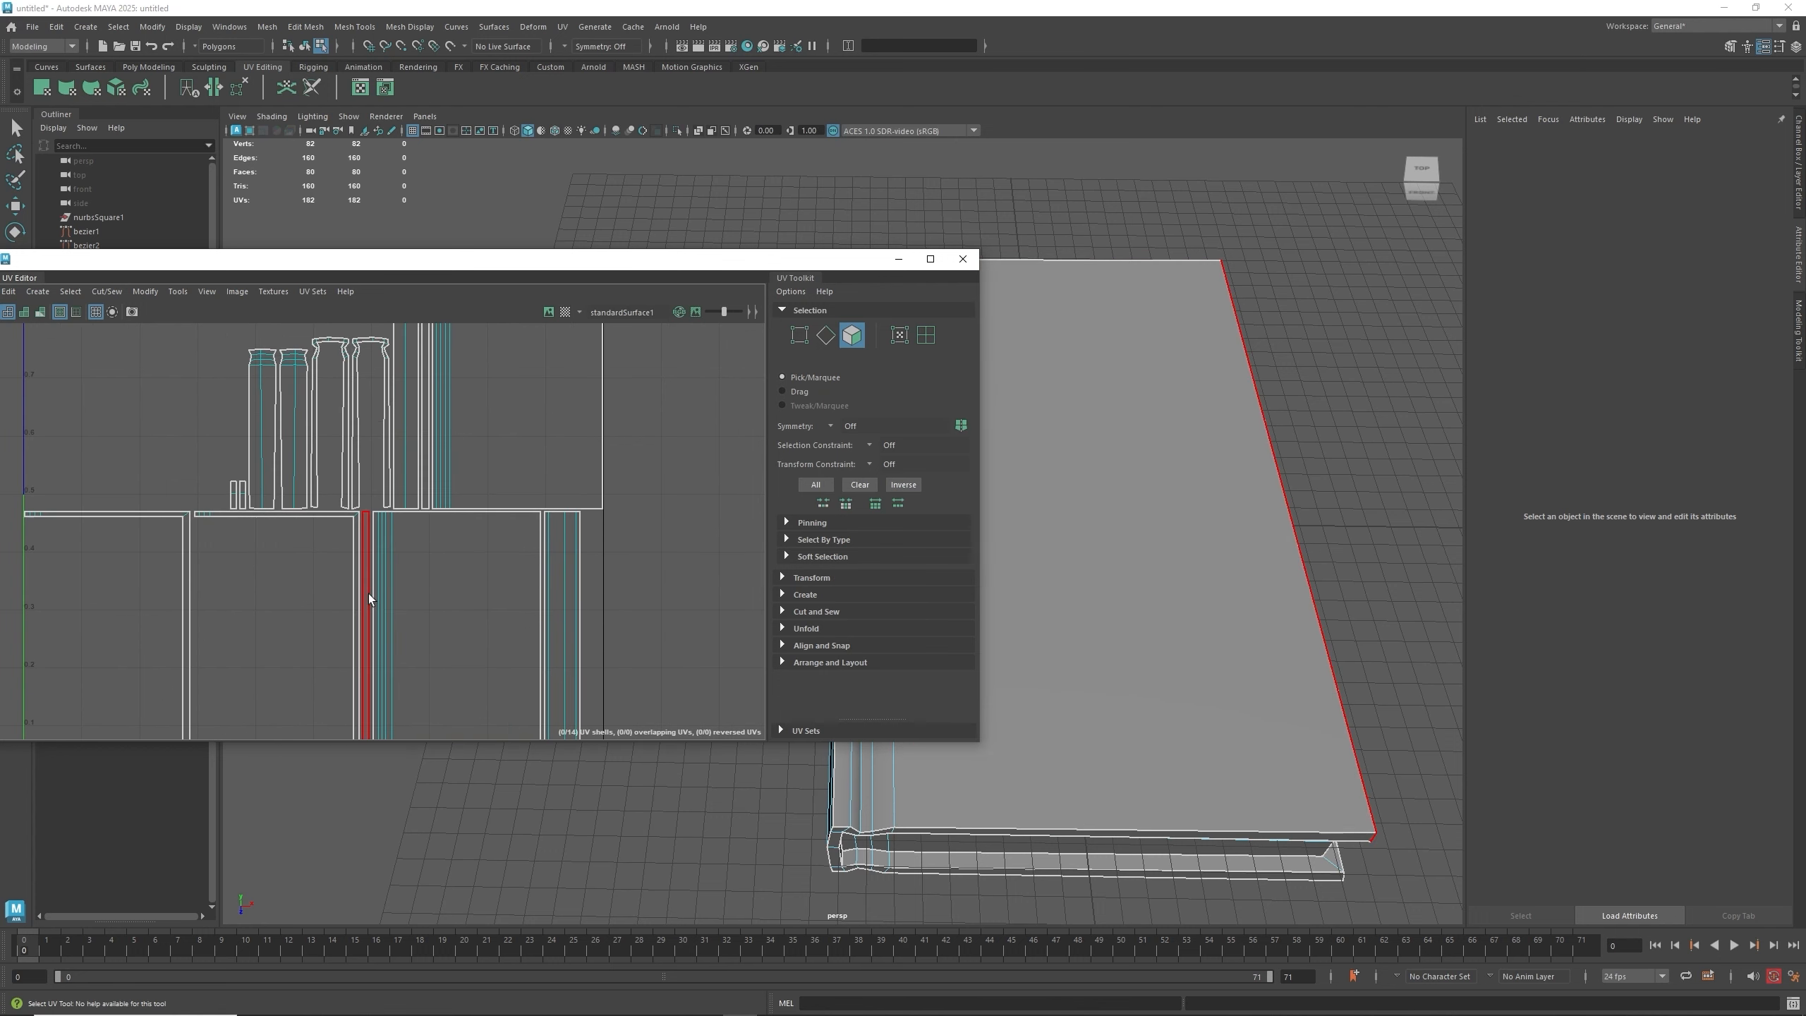
alt+middle_drag(379, 607, 540, 494)
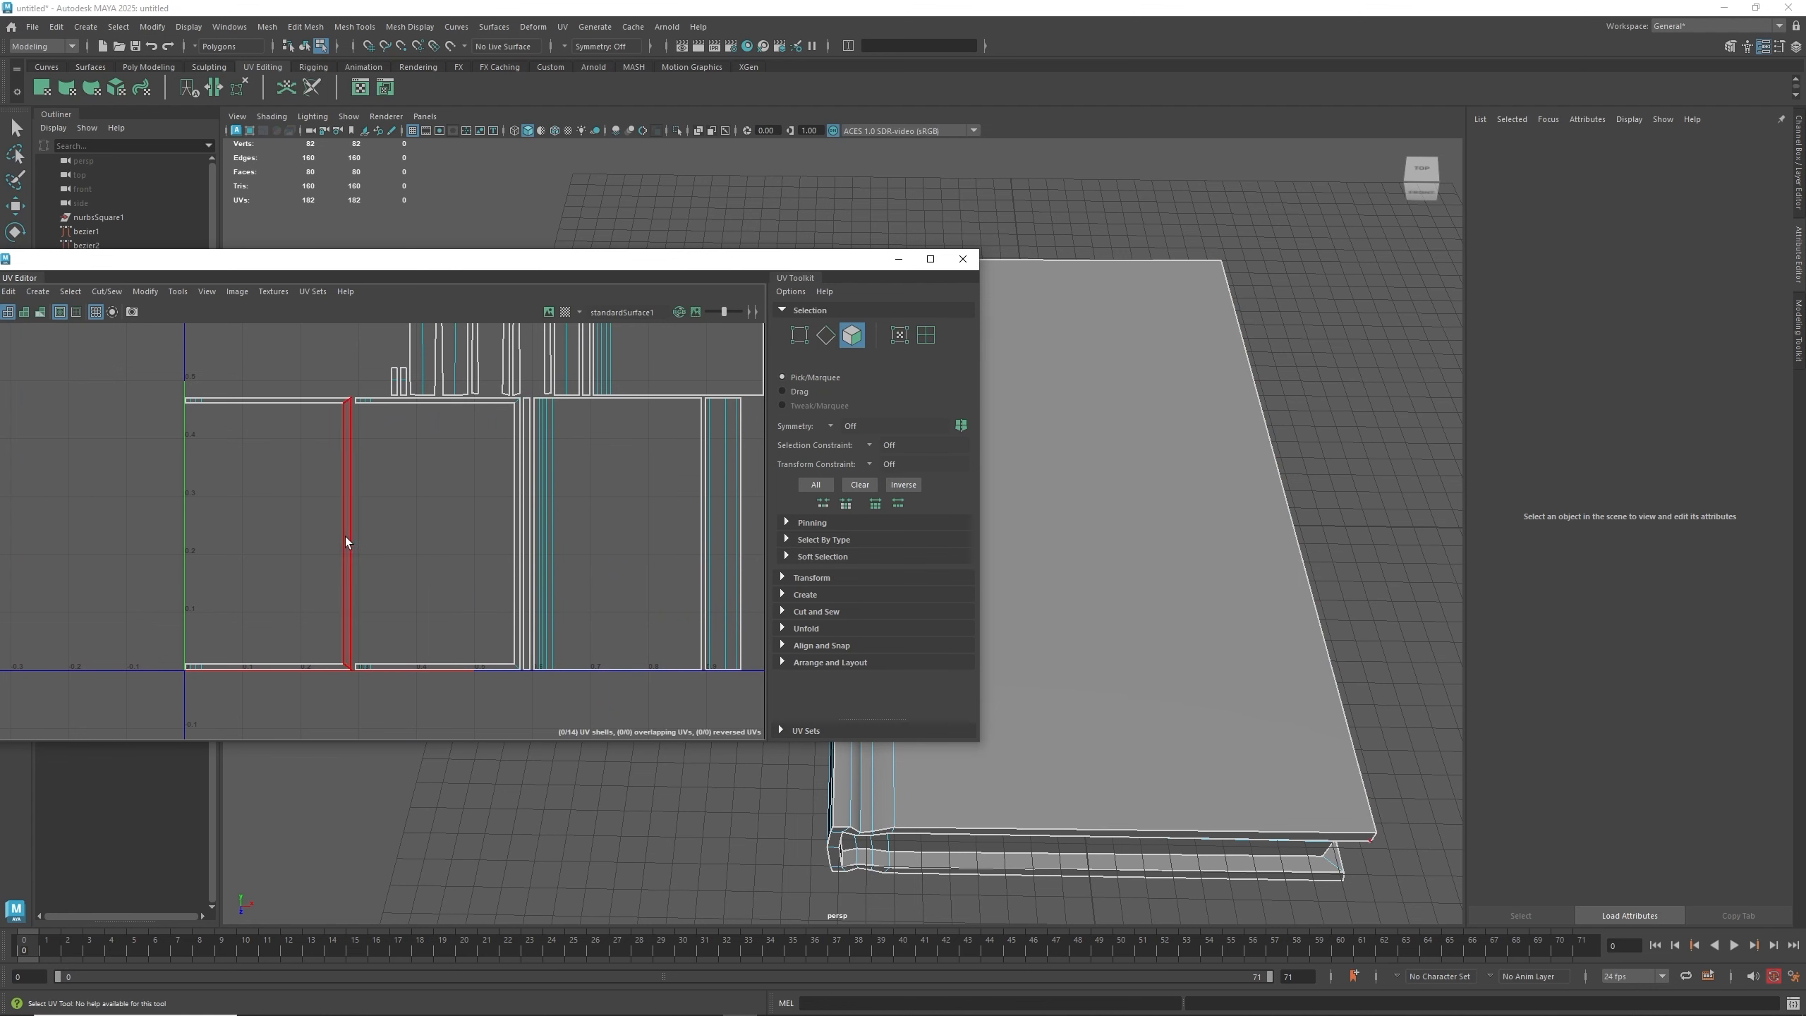
right_drag(346, 542, 293, 521)
click(346, 518)
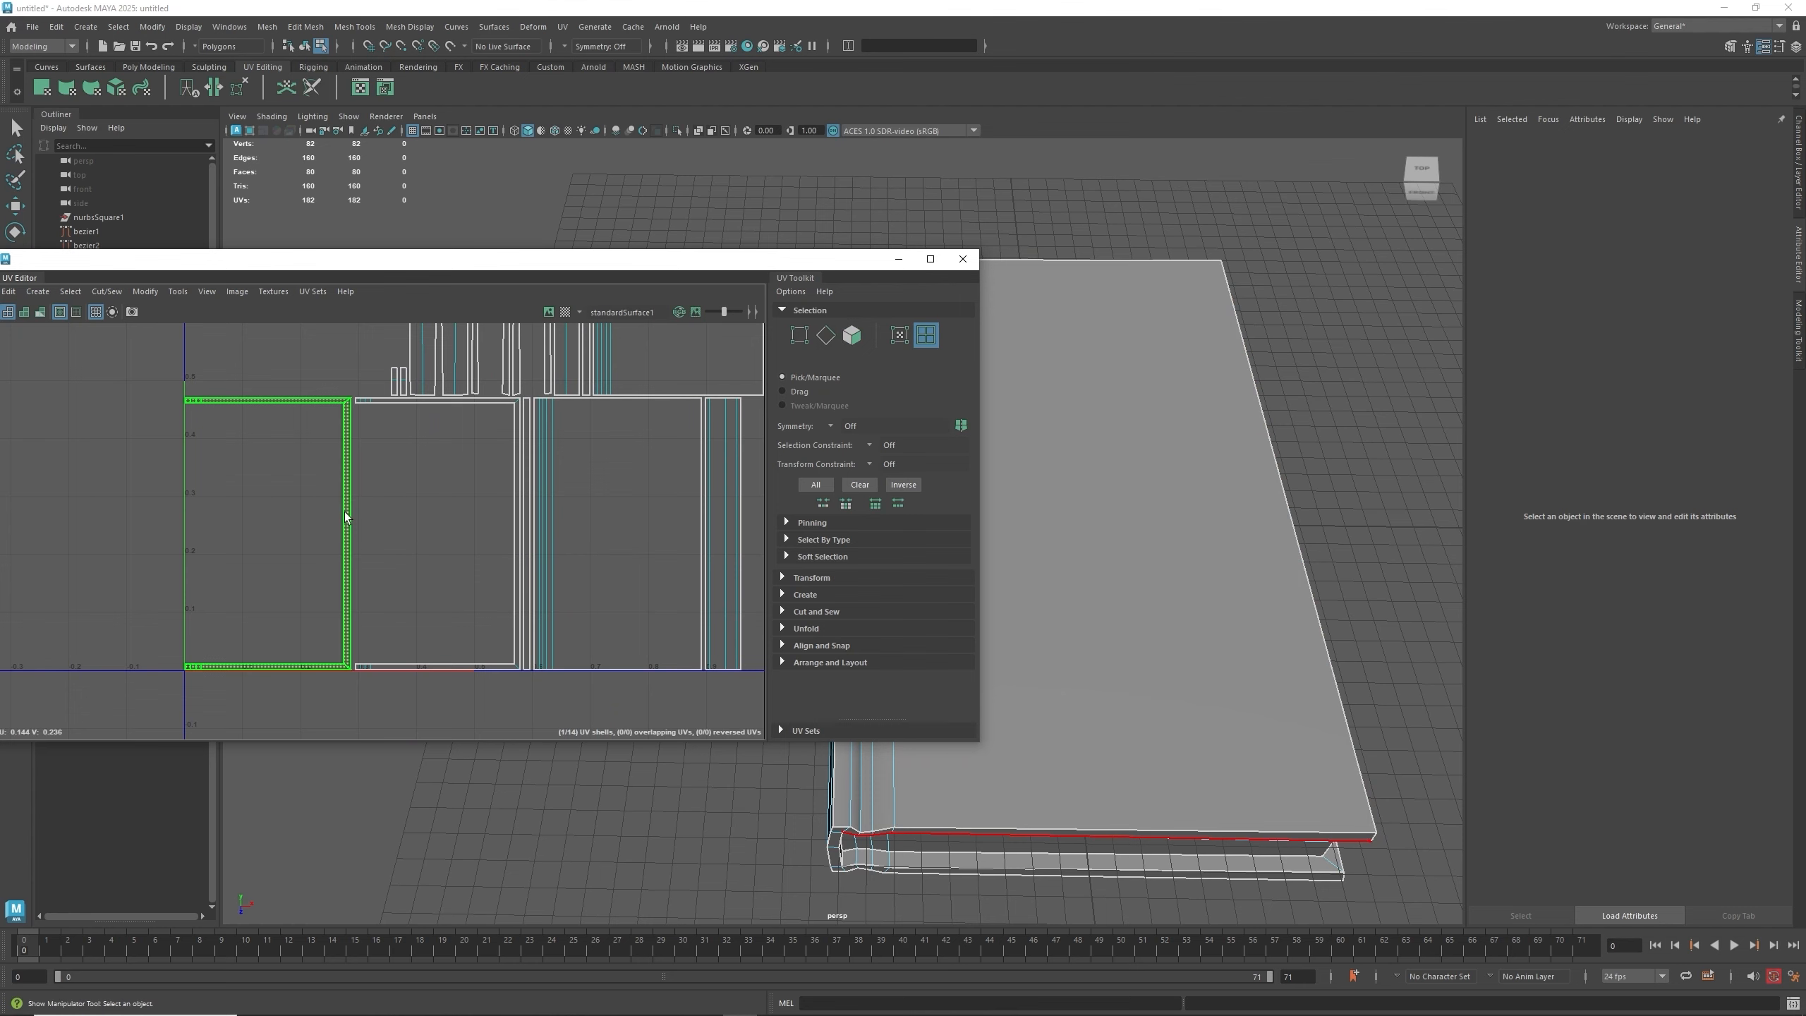
- Select individual UV shells to identify which panel faces each one covers
alt+drag(1061, 743, 1056, 618)
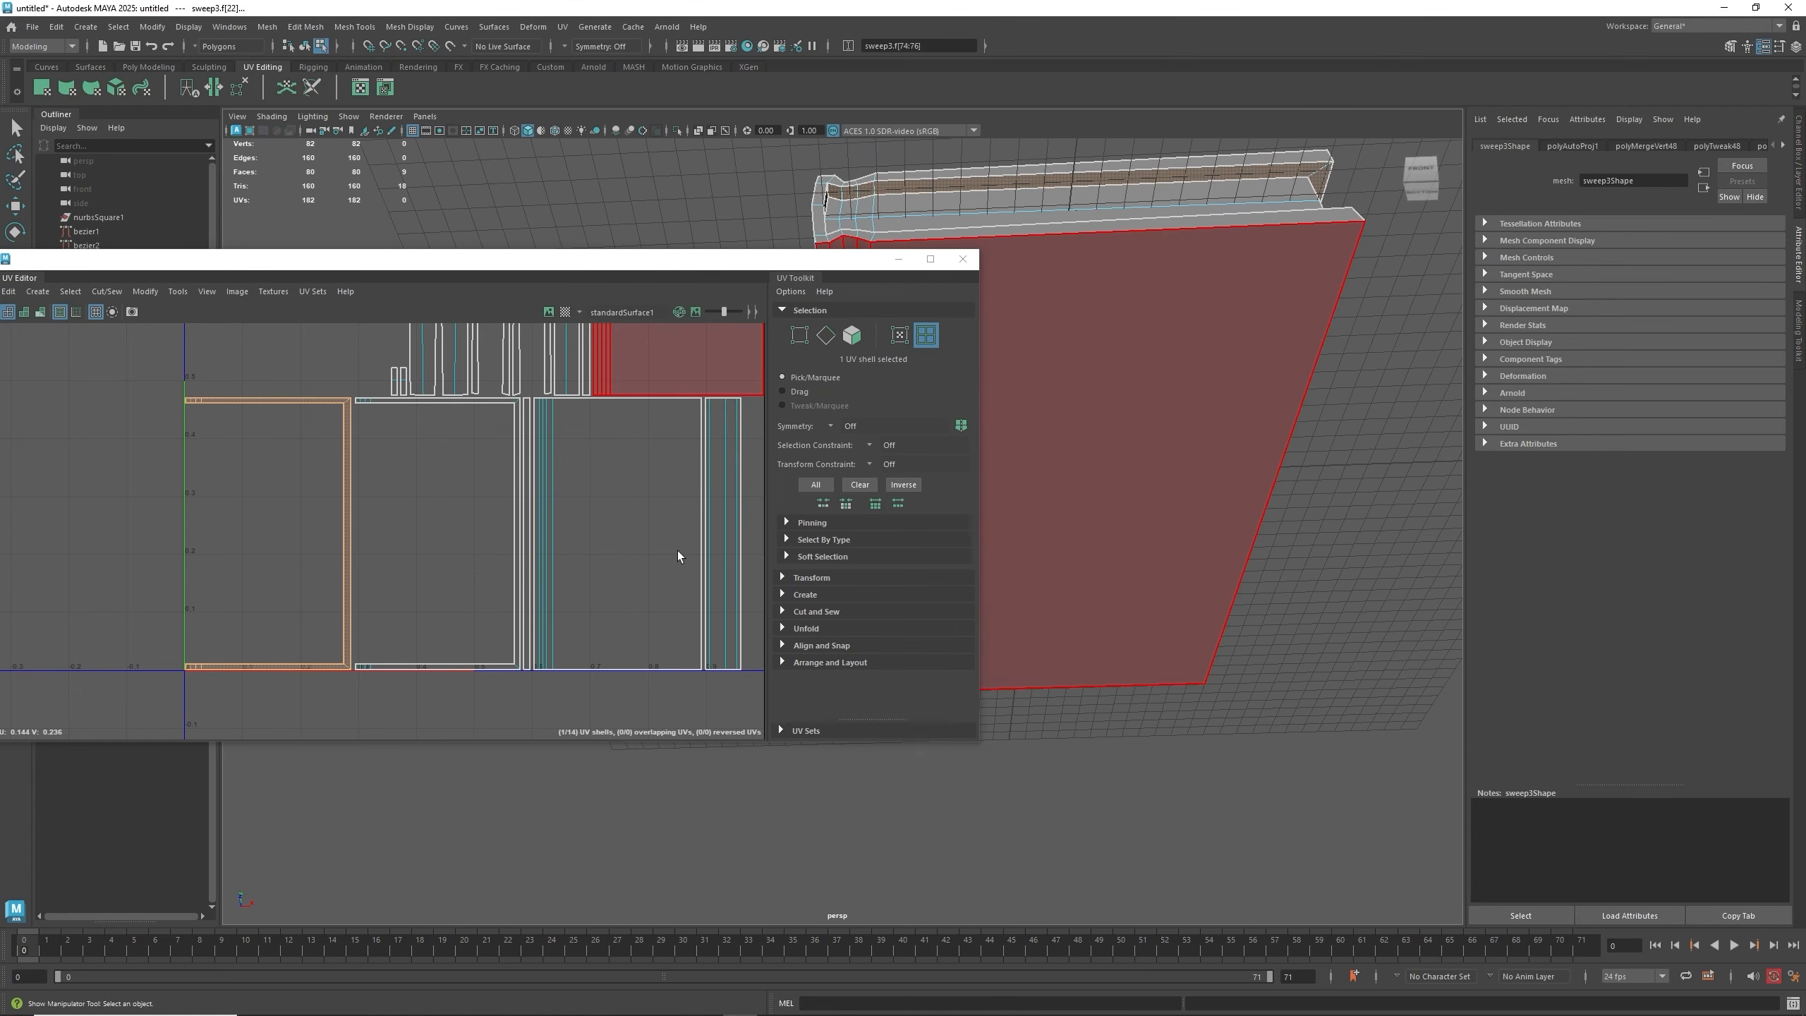
click(516, 415)
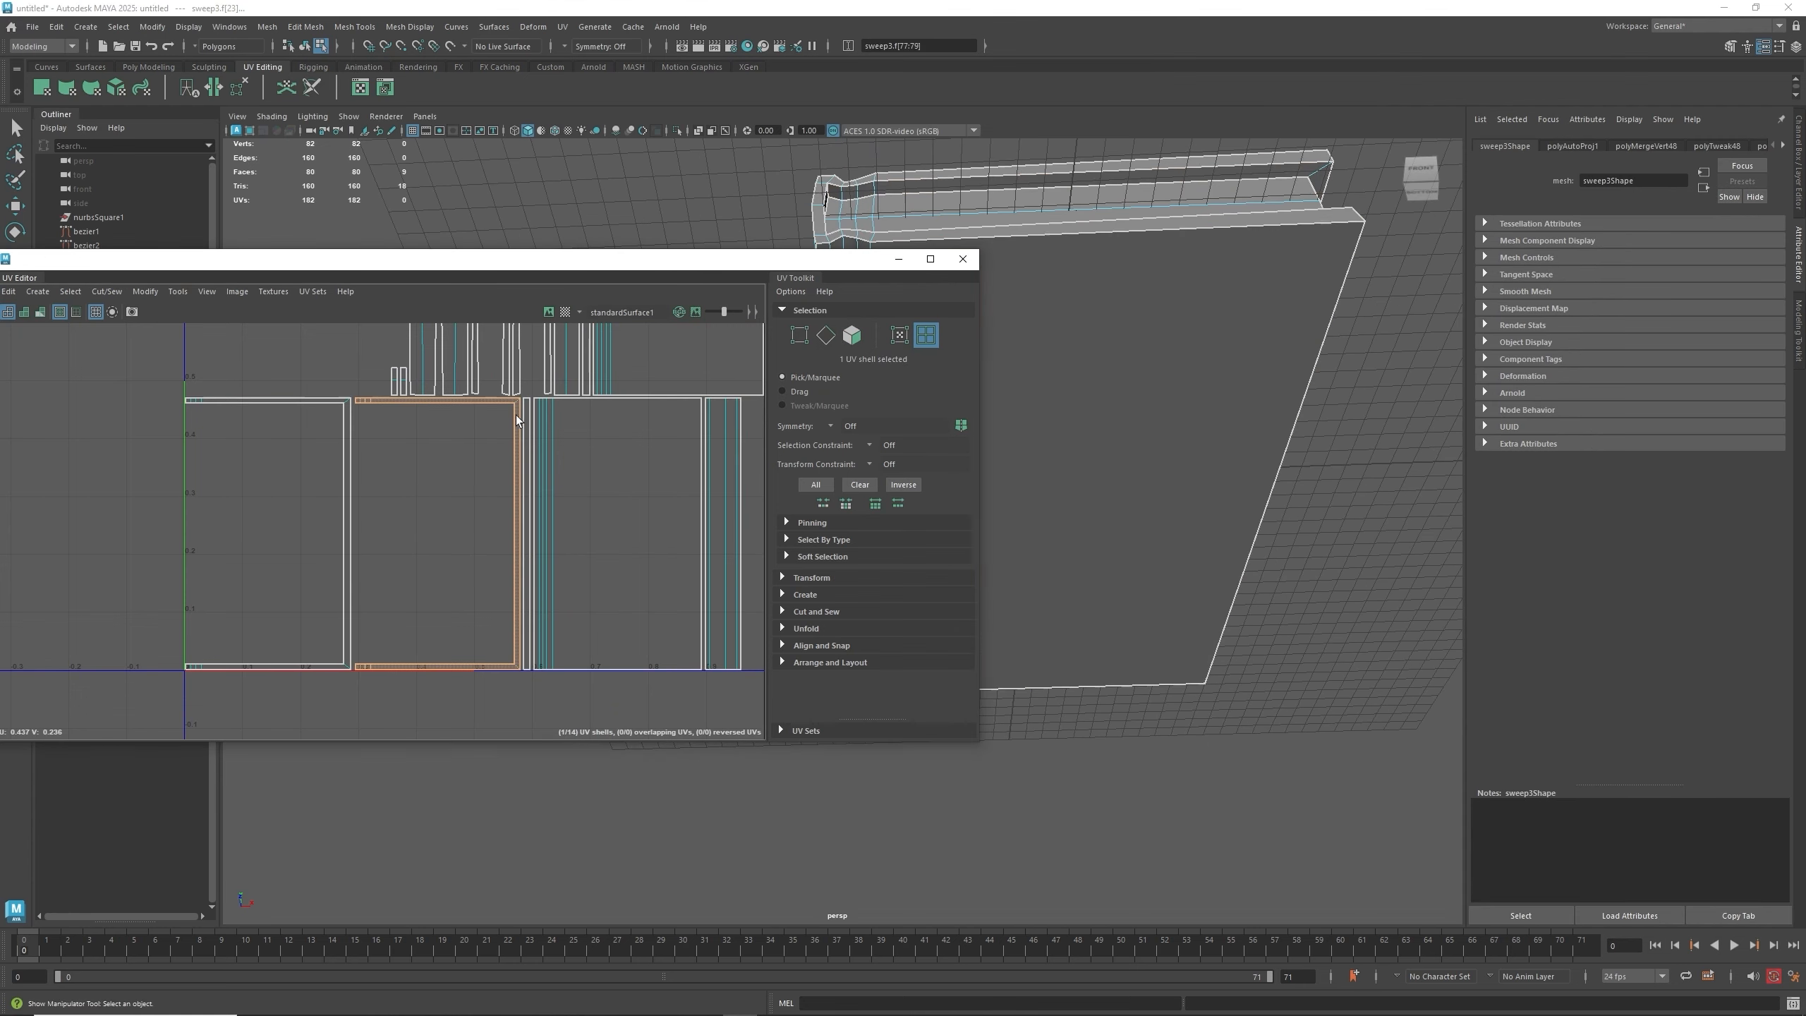
alt+drag(1110, 540, 1041, 549)
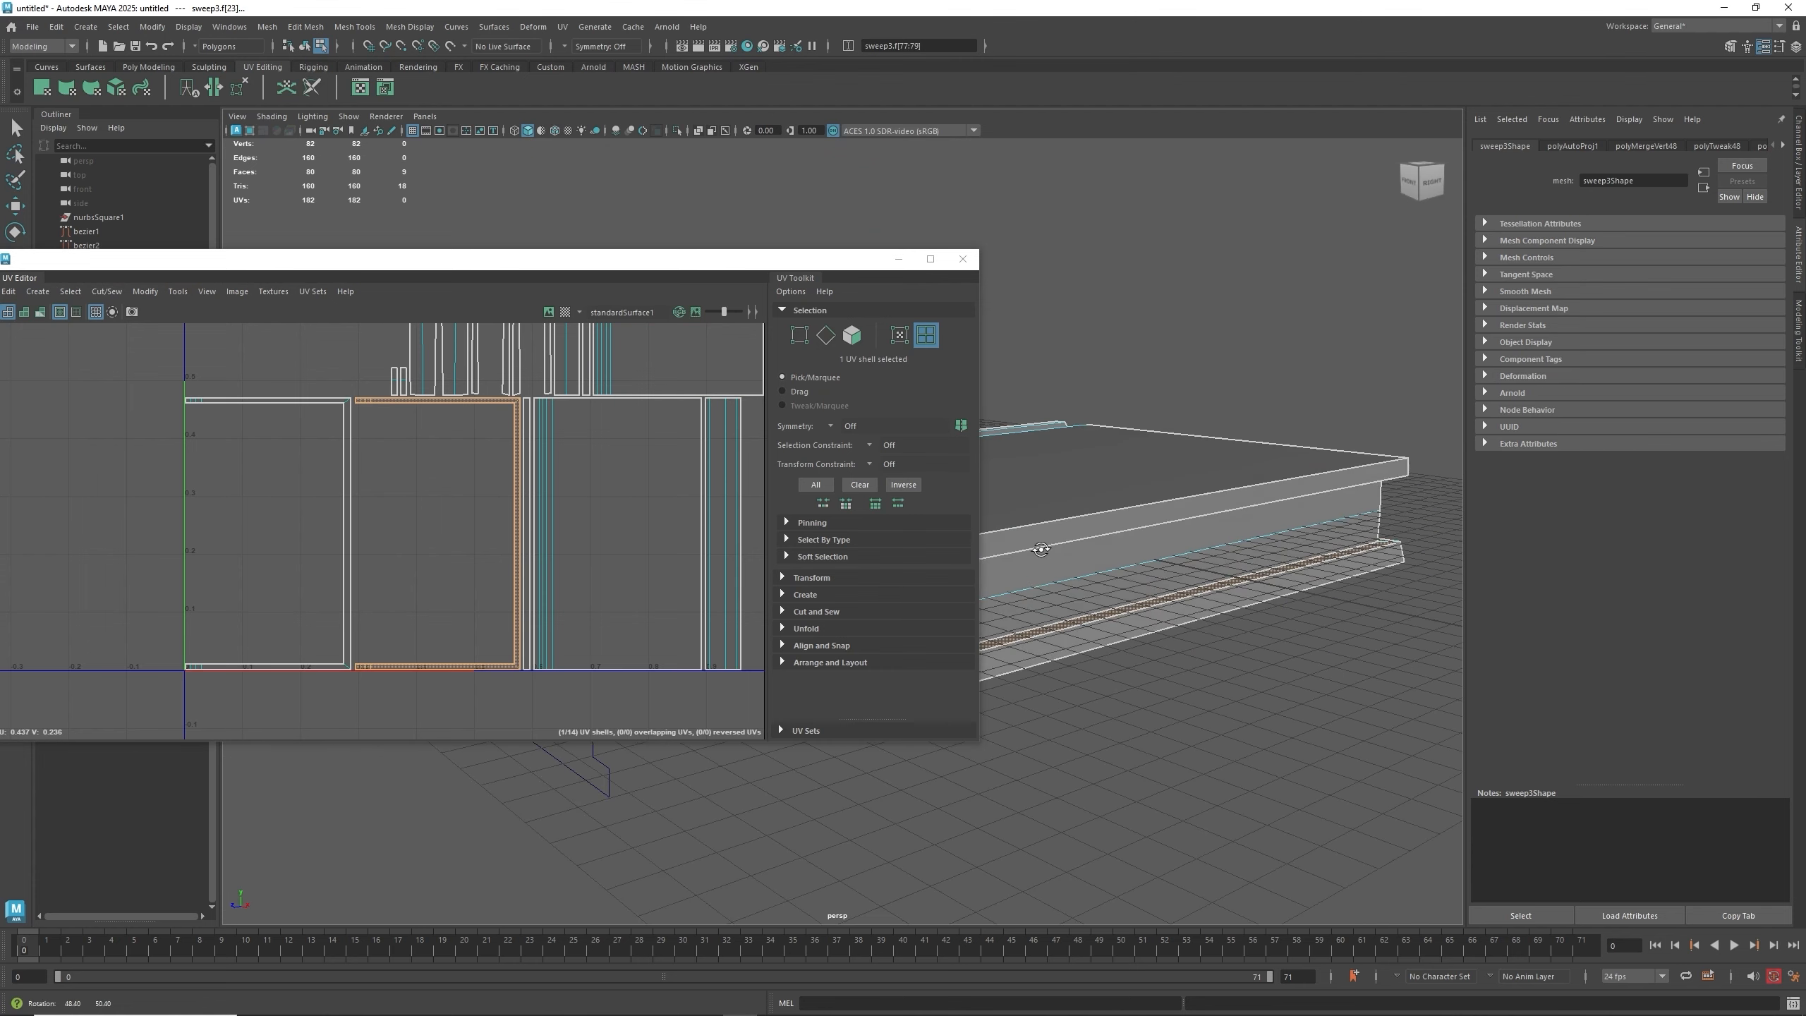
click(540, 494)
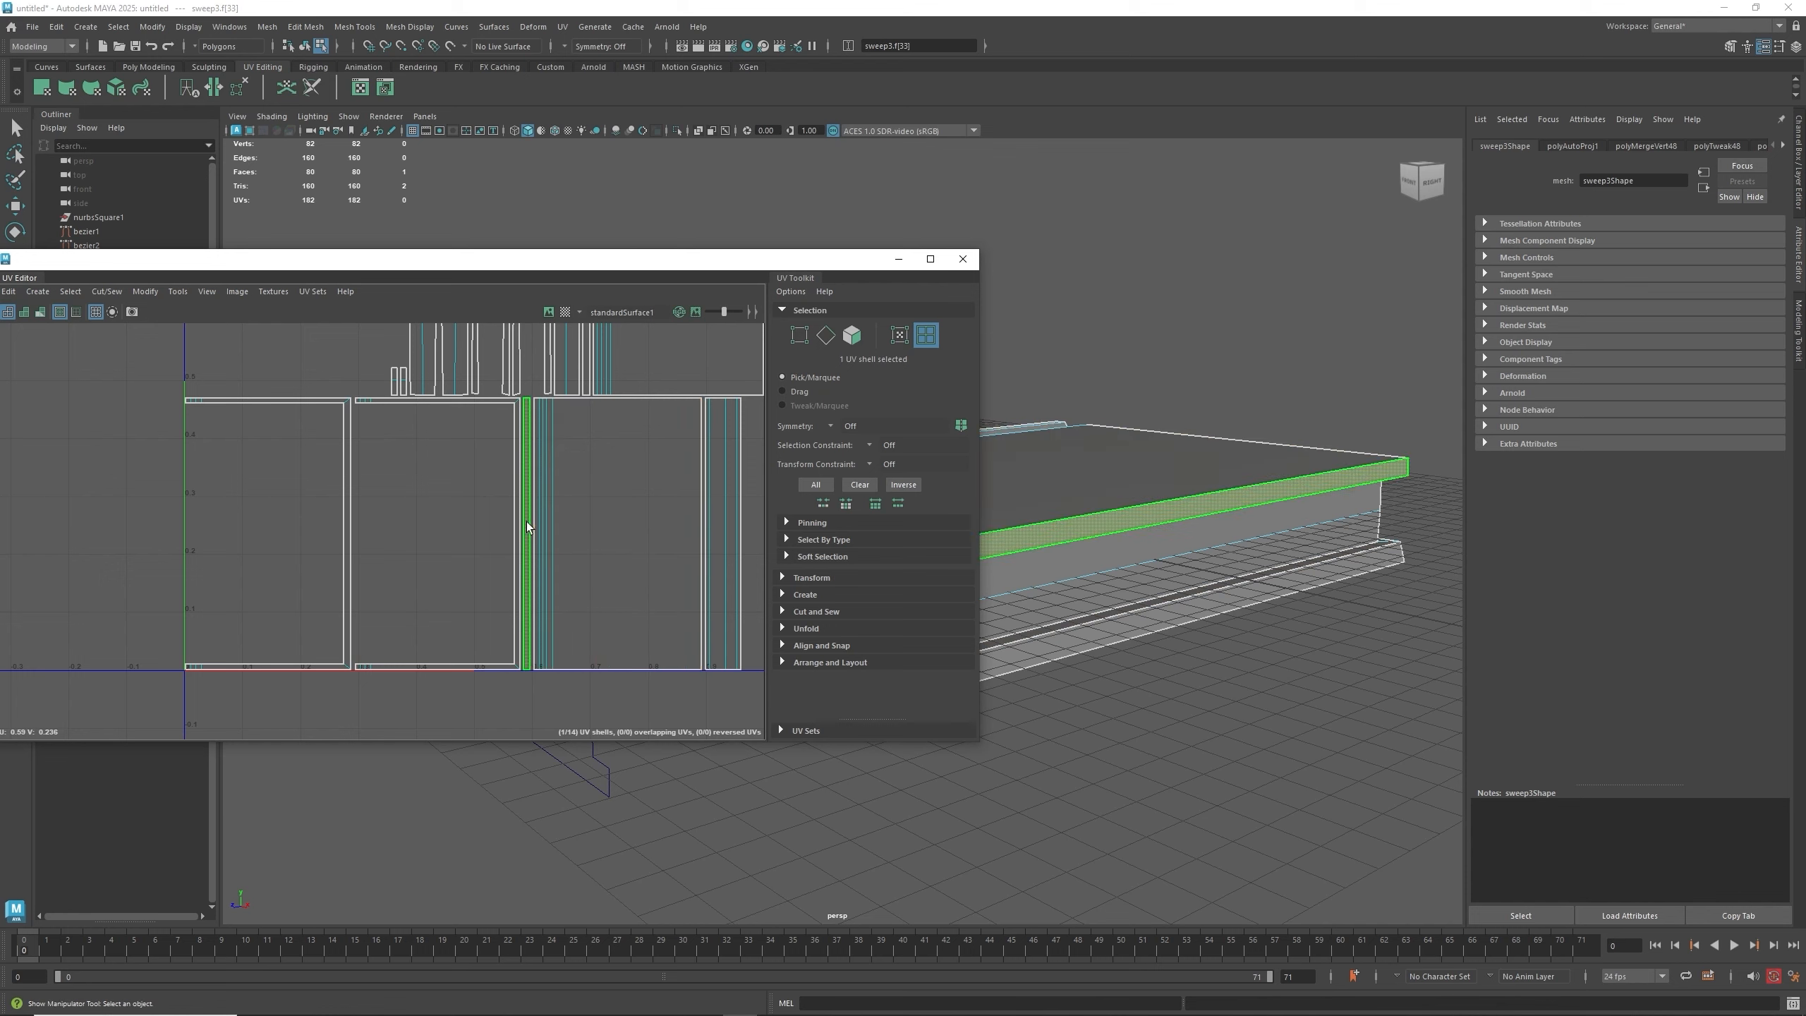
click(1175, 558)
click(711, 525)
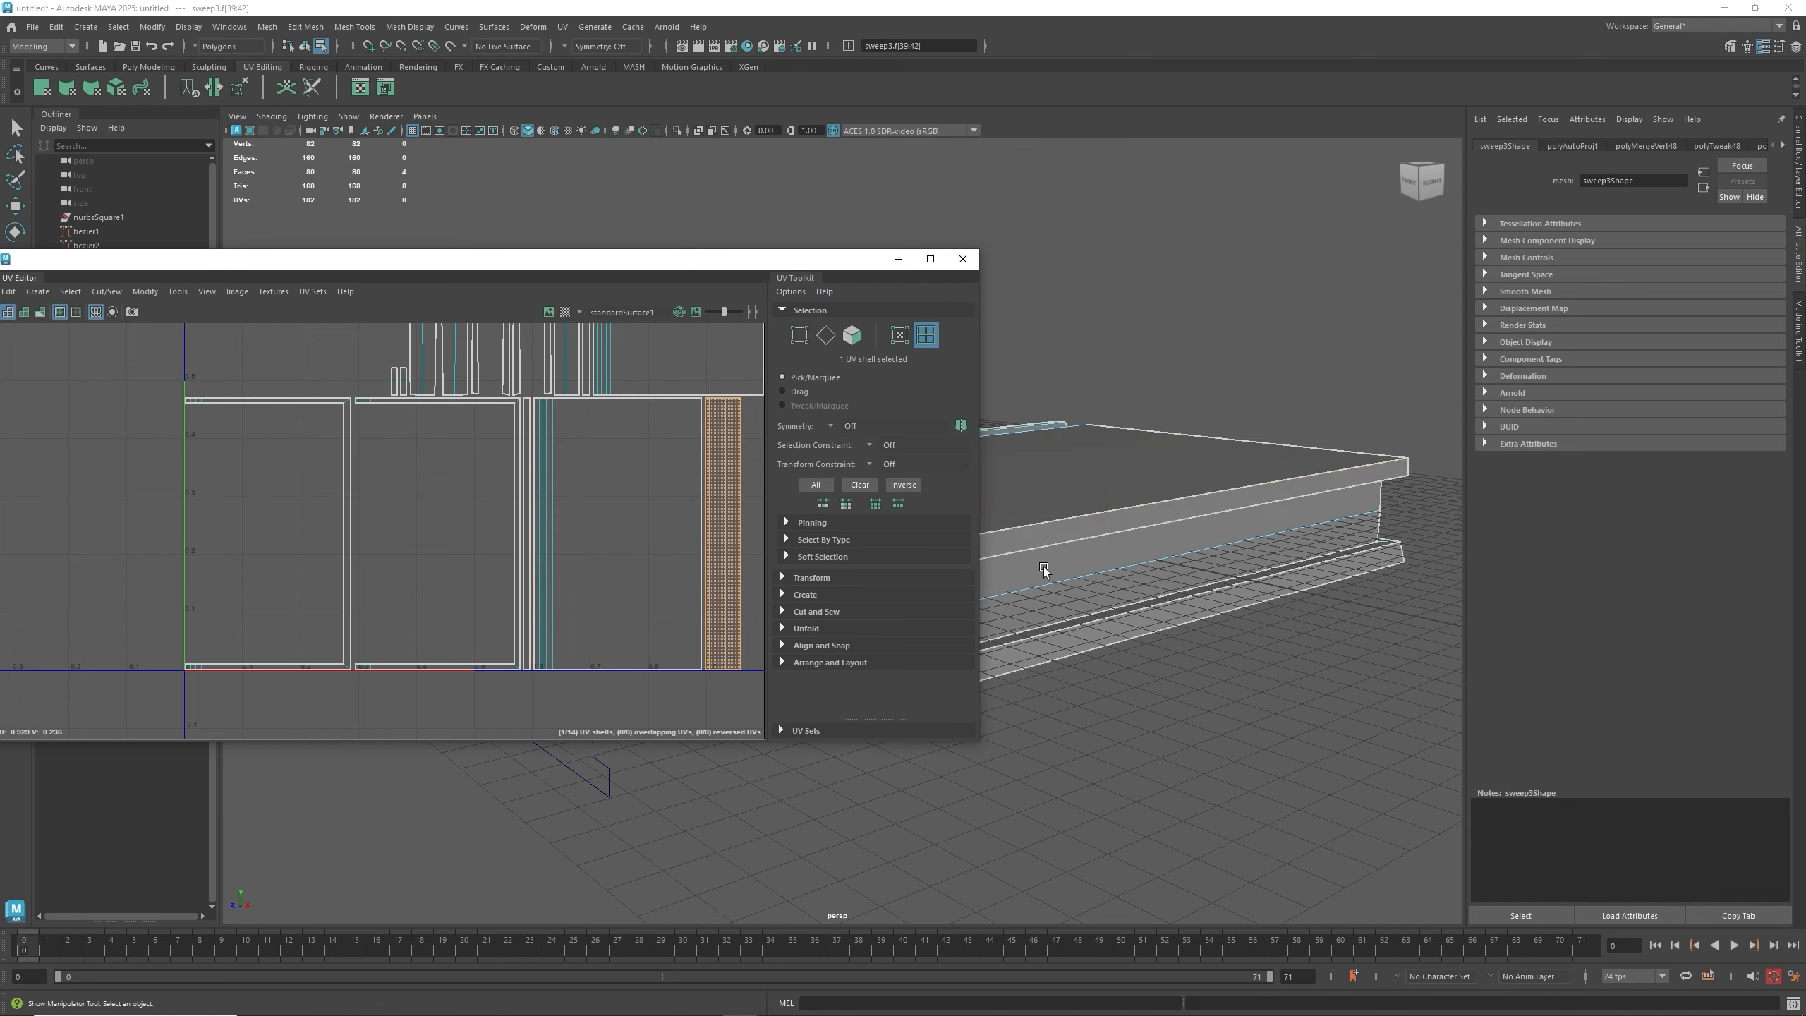
alt+drag(1062, 546, 1237, 559)
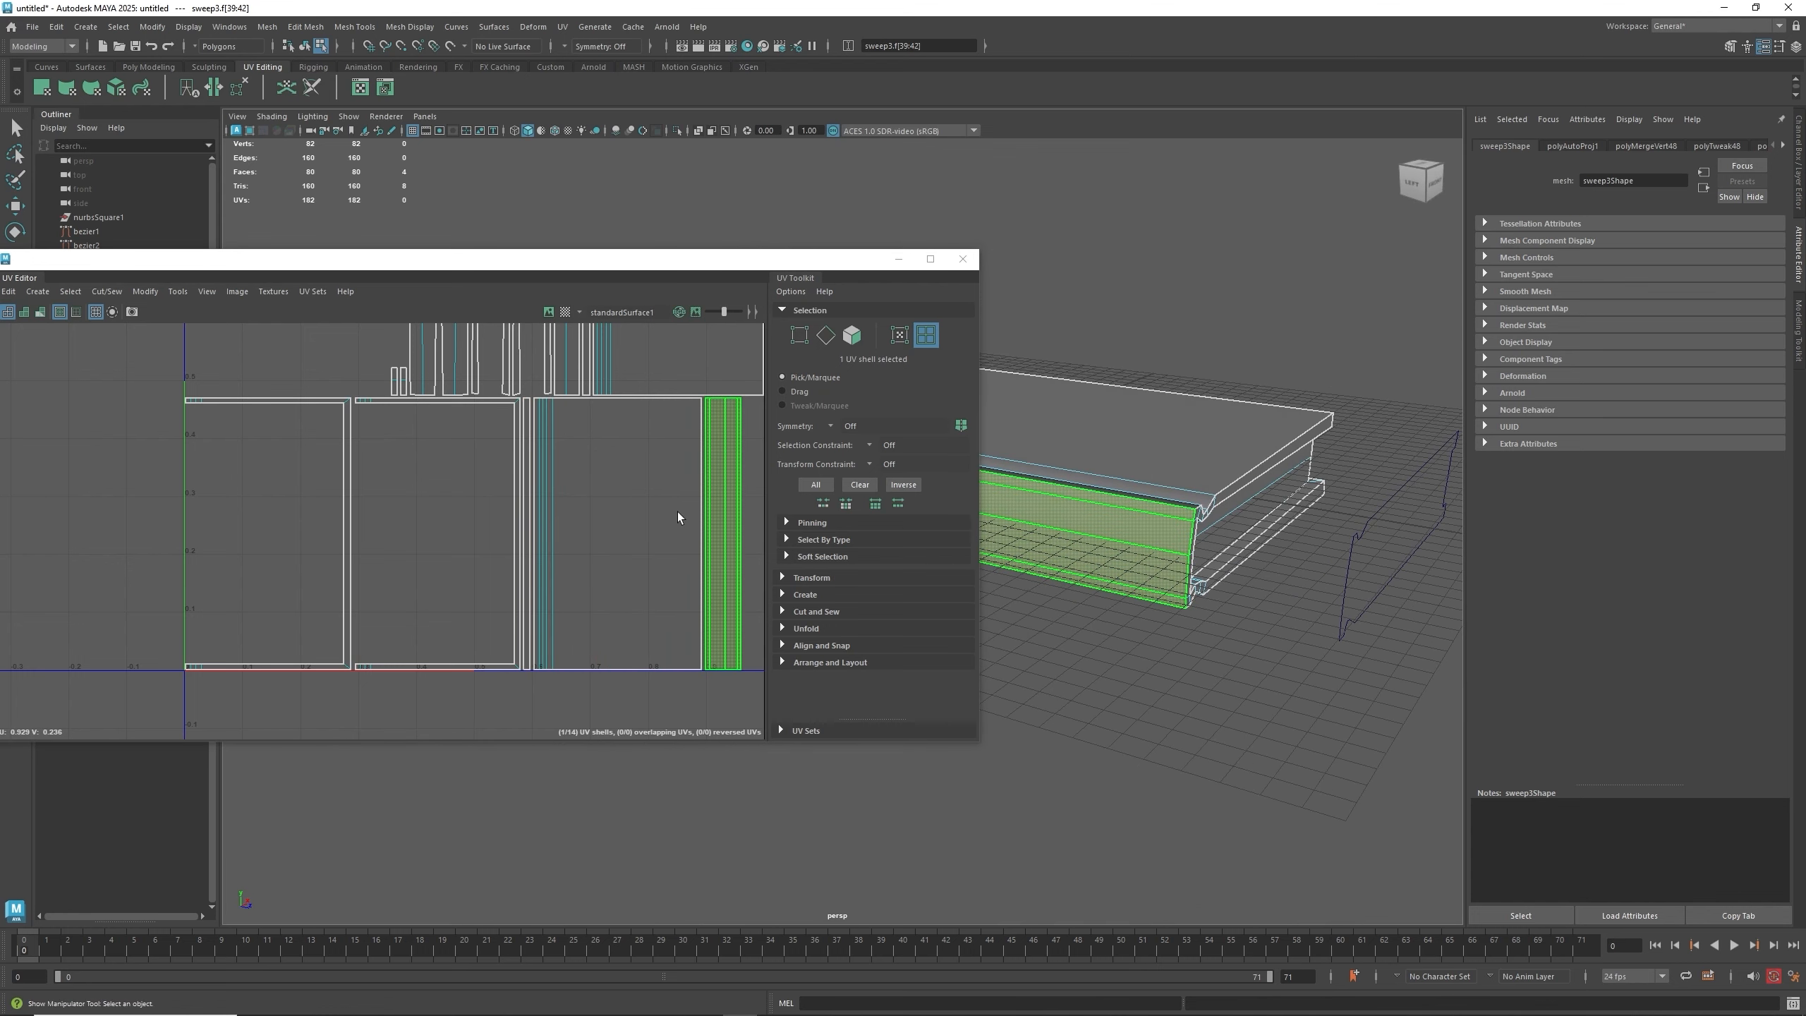
alt+middle_drag(628, 446, 518, 679)
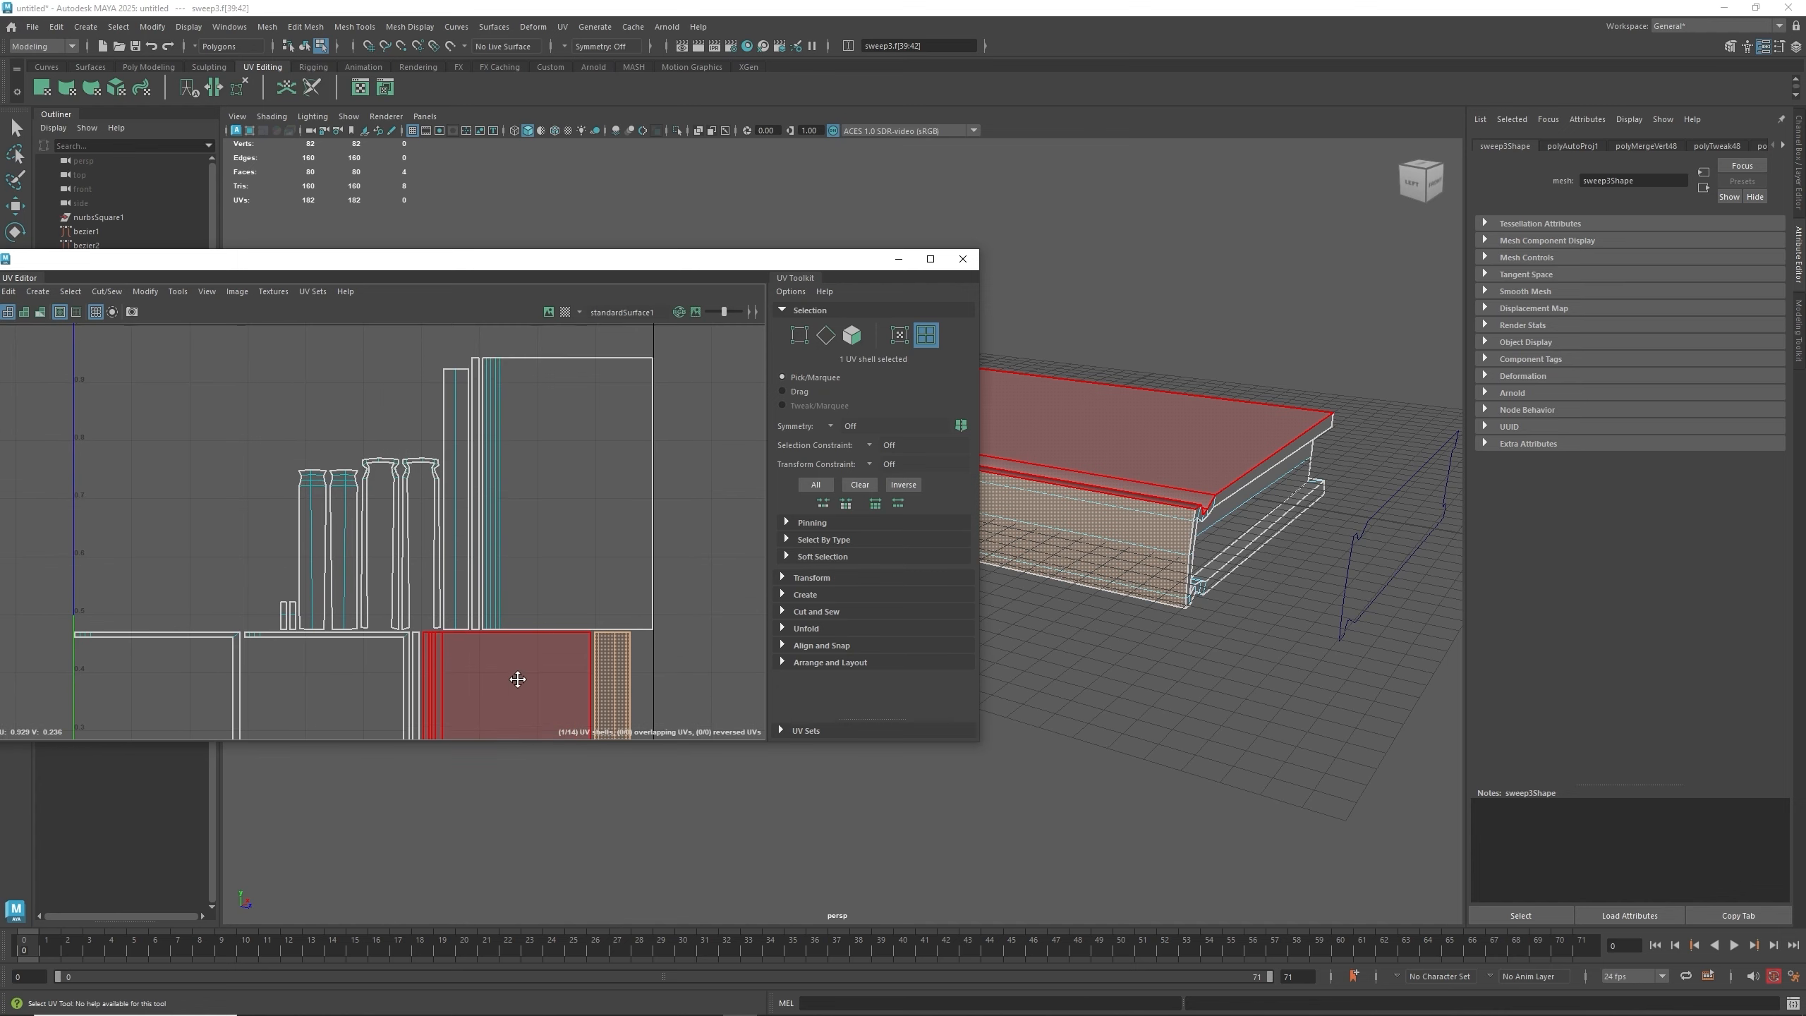
click(559, 512)
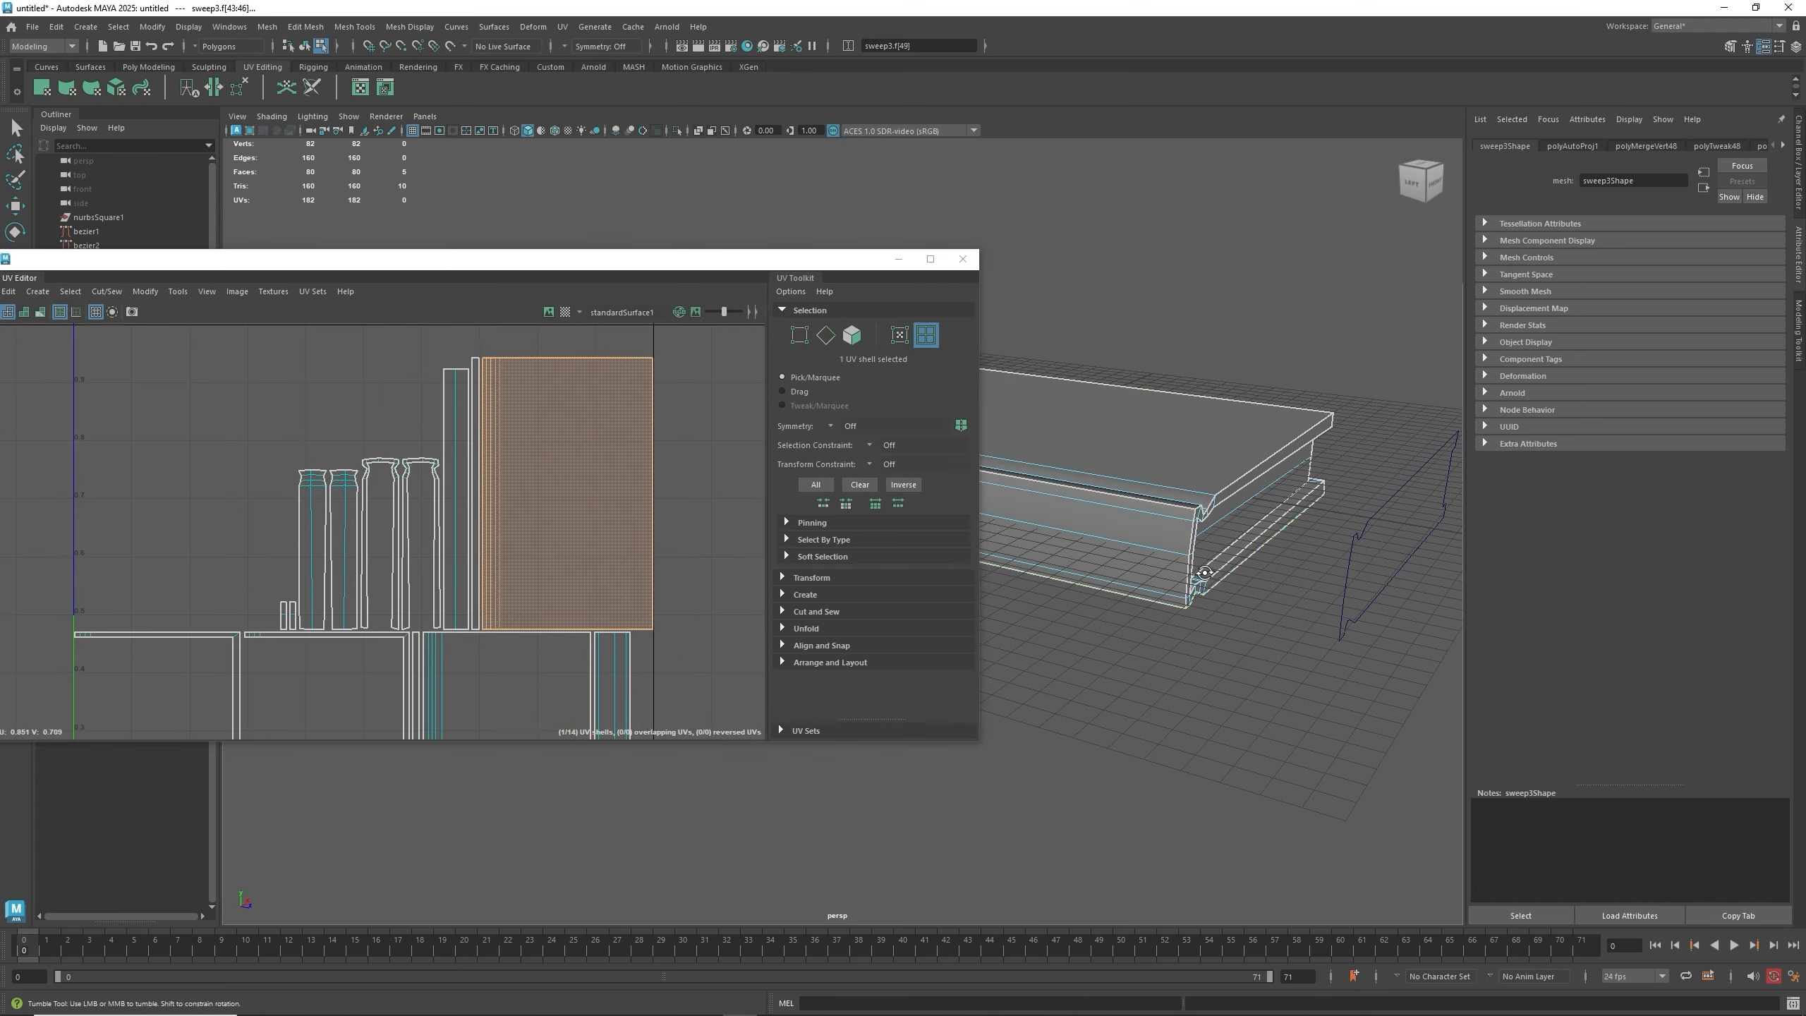
alt+drag(1109, 501, 1195, 513)
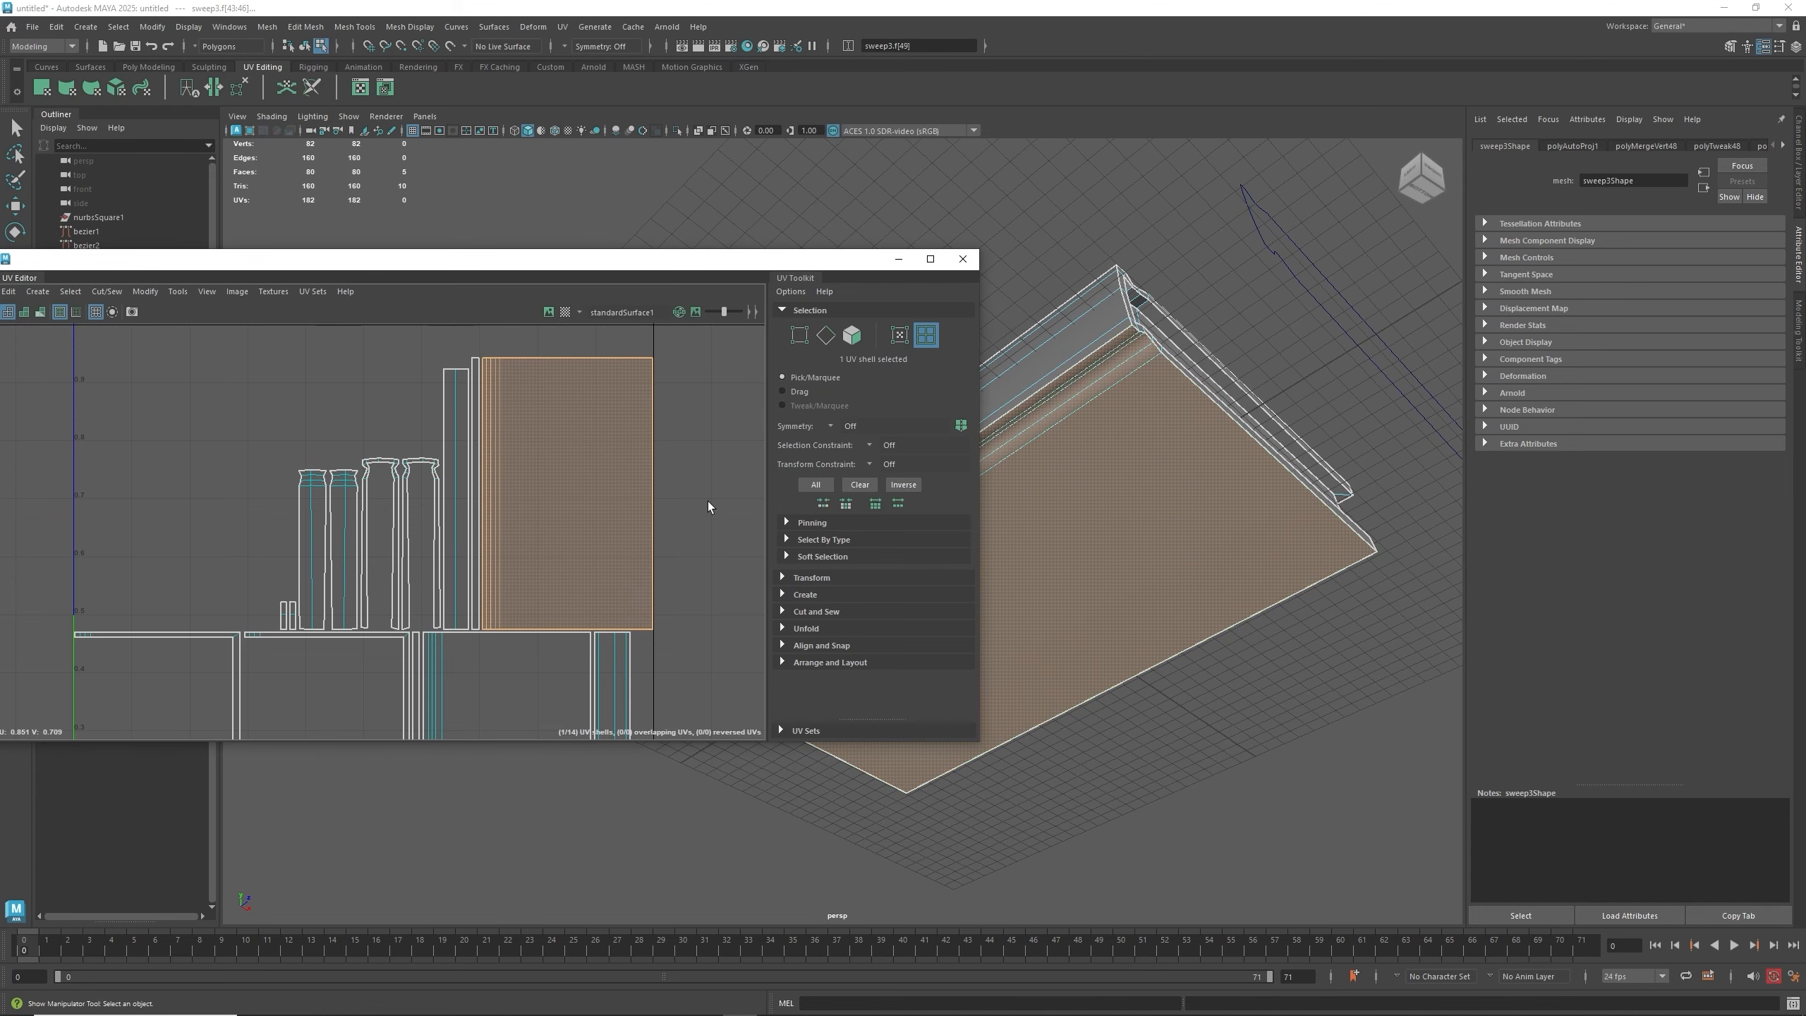
click(567, 498)
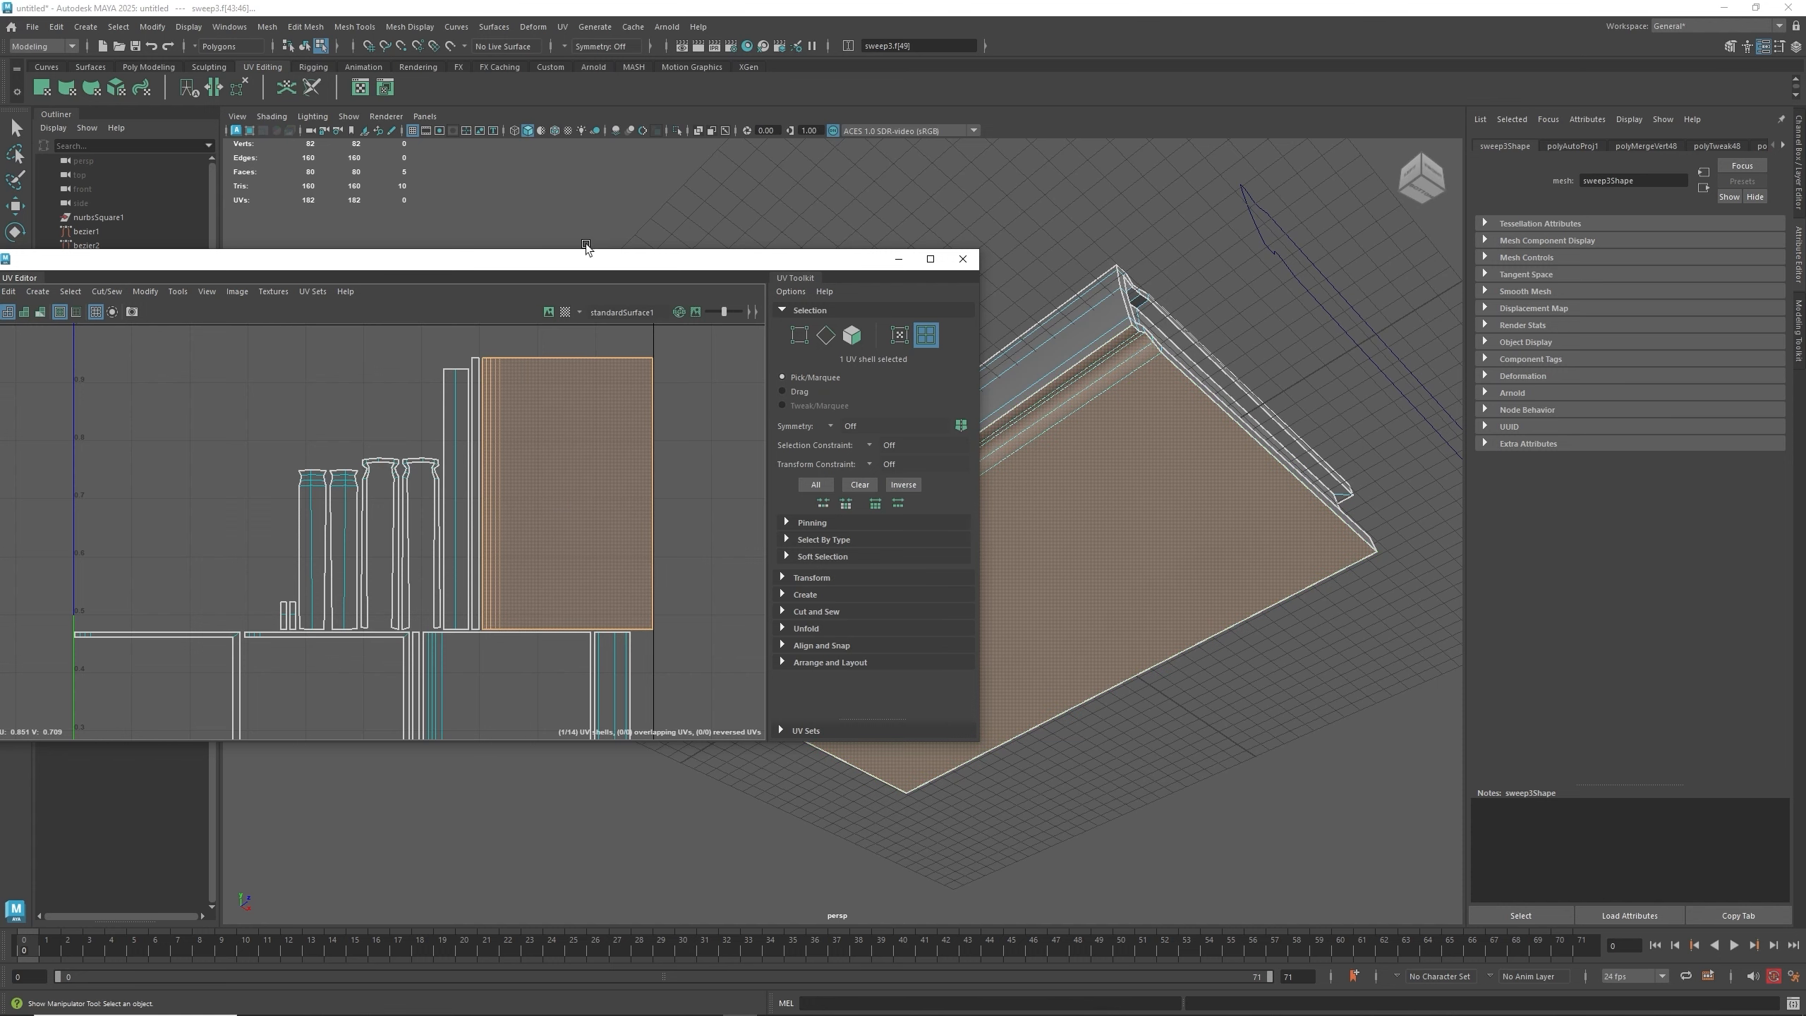
- Enlarge the UV Editor and, in edge mode, sew a seam edge to join a side strip onto the panel's large shell
drag(977, 741, 1153, 883)
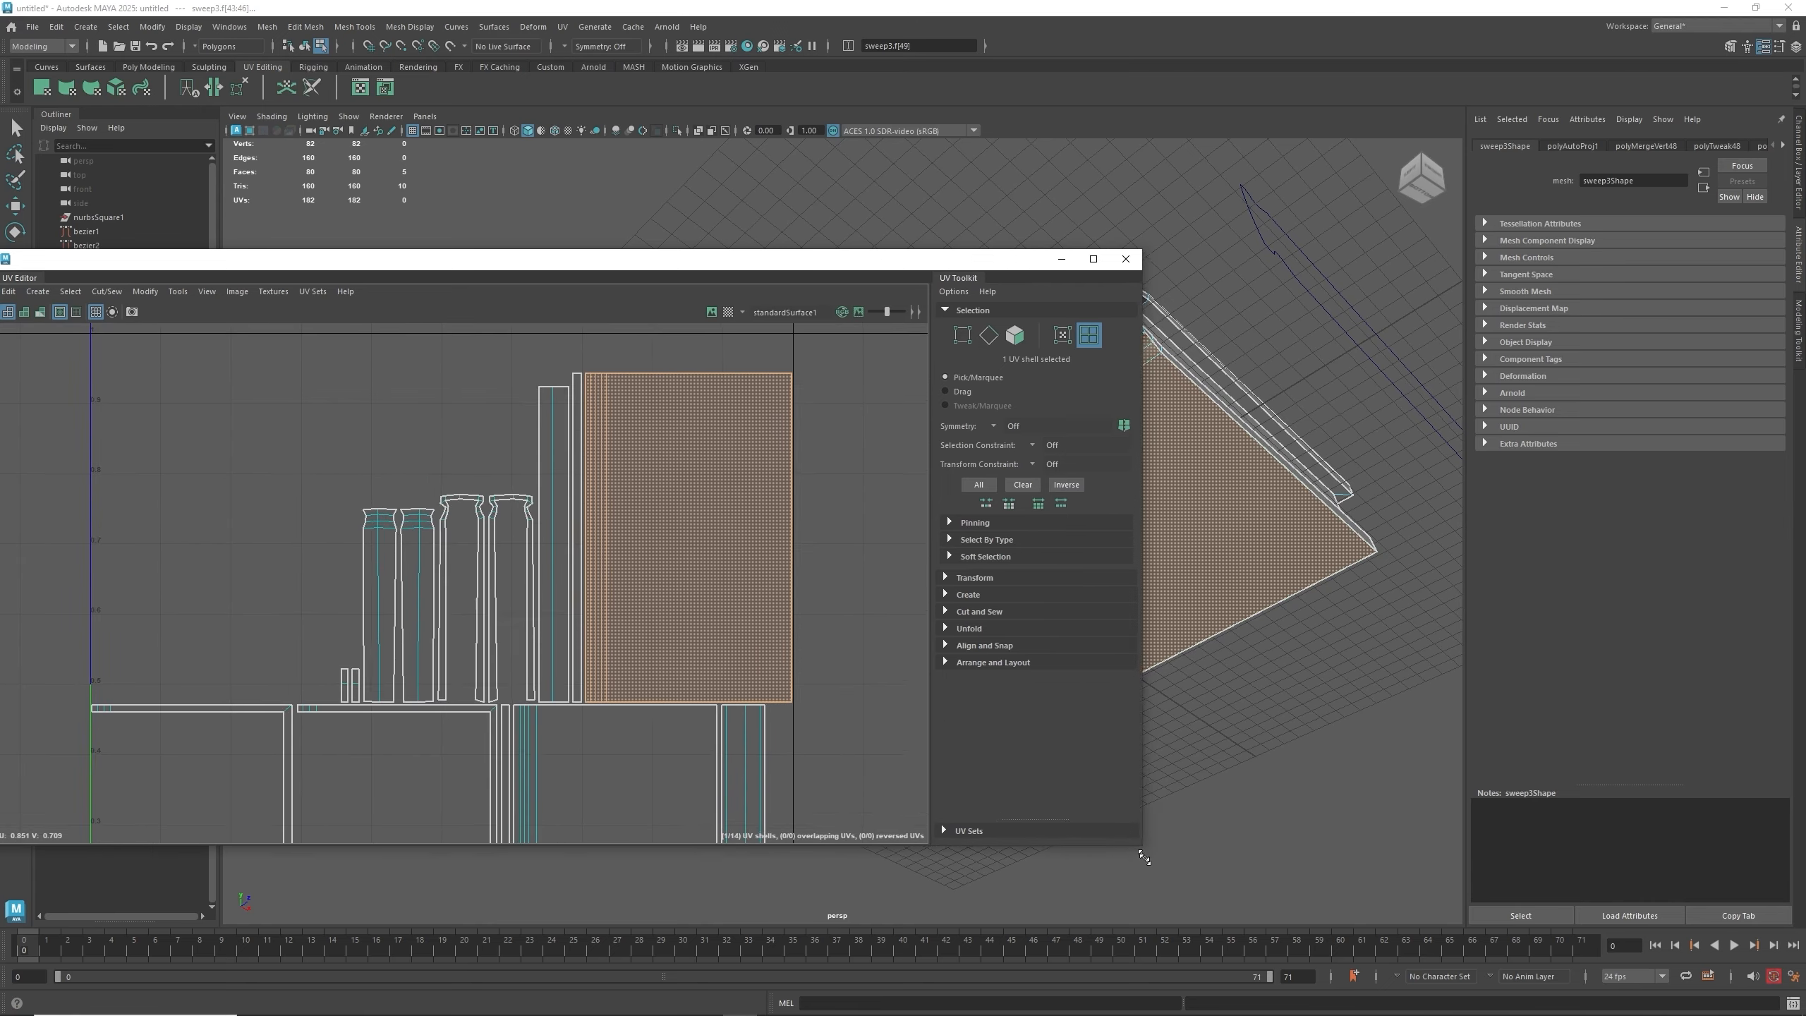
alt+middle_drag(1174, 498, 1332, 492)
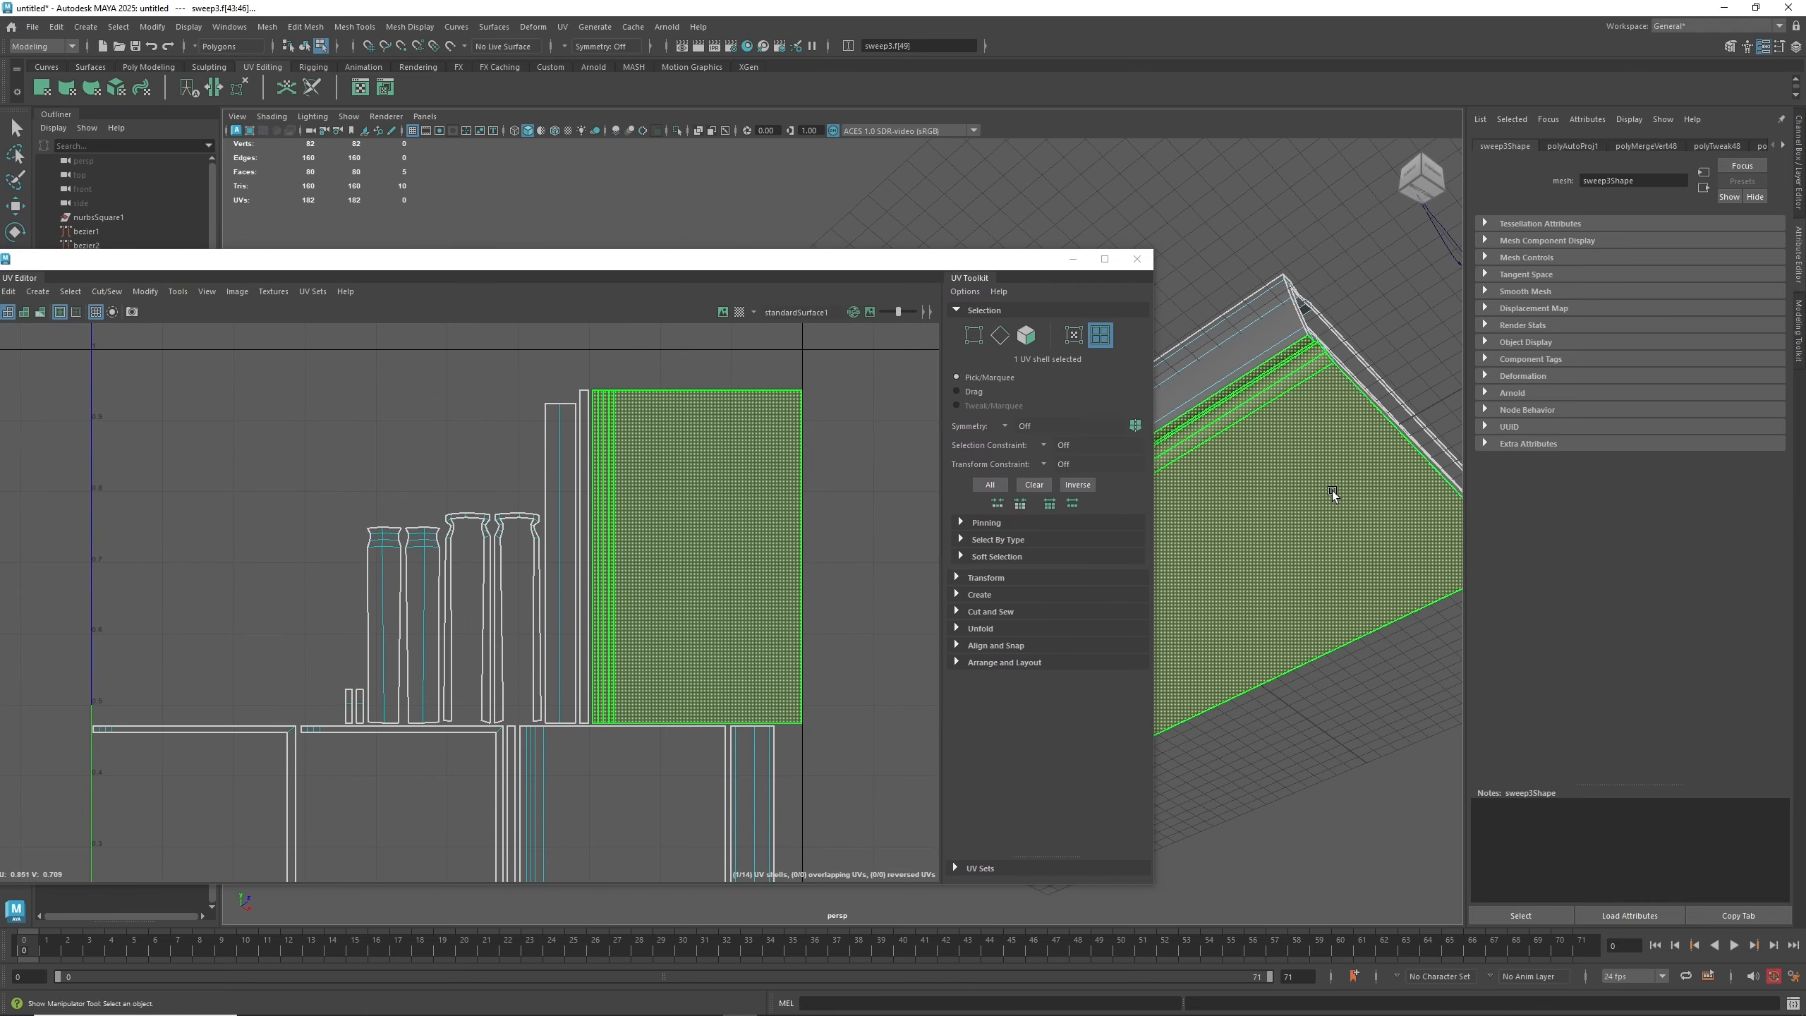
scroll(1316, 493, down, 4)
alt+middle_drag(1242, 537, 1516, 476)
alt+drag(1310, 519, 1273, 601)
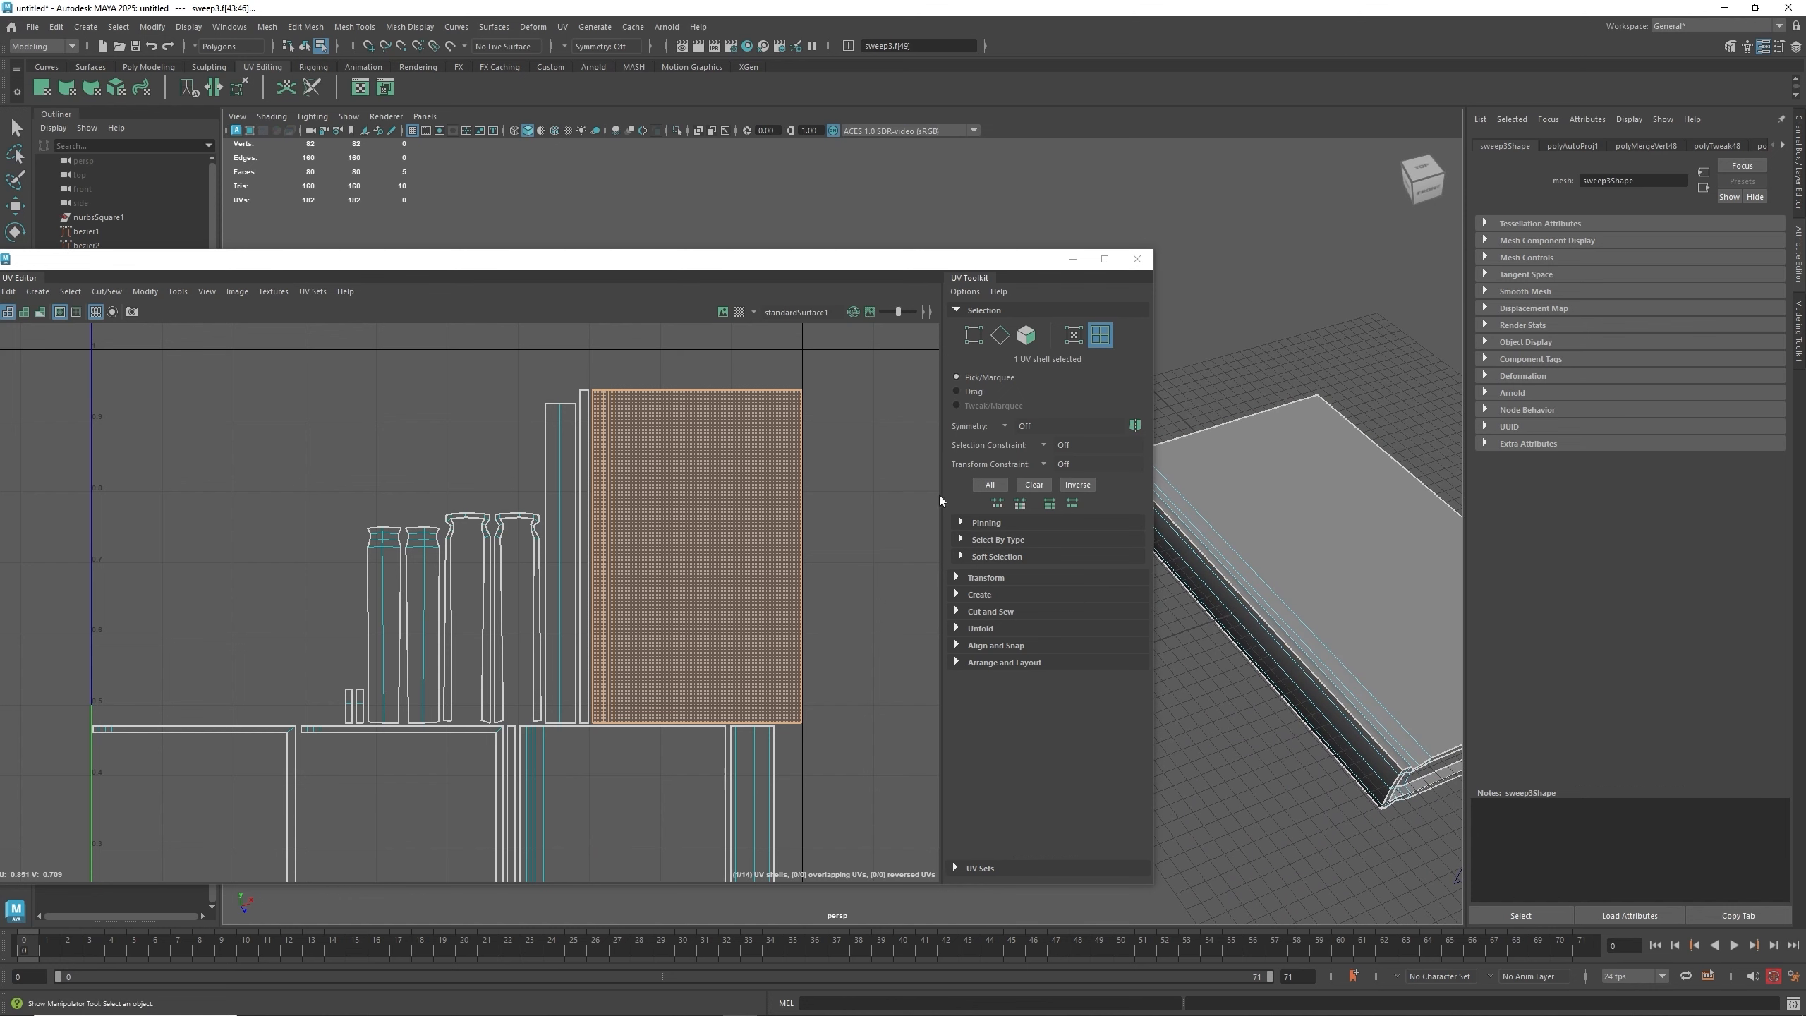
right_drag(619, 525, 558, 501)
scroll(604, 557, up, 2)
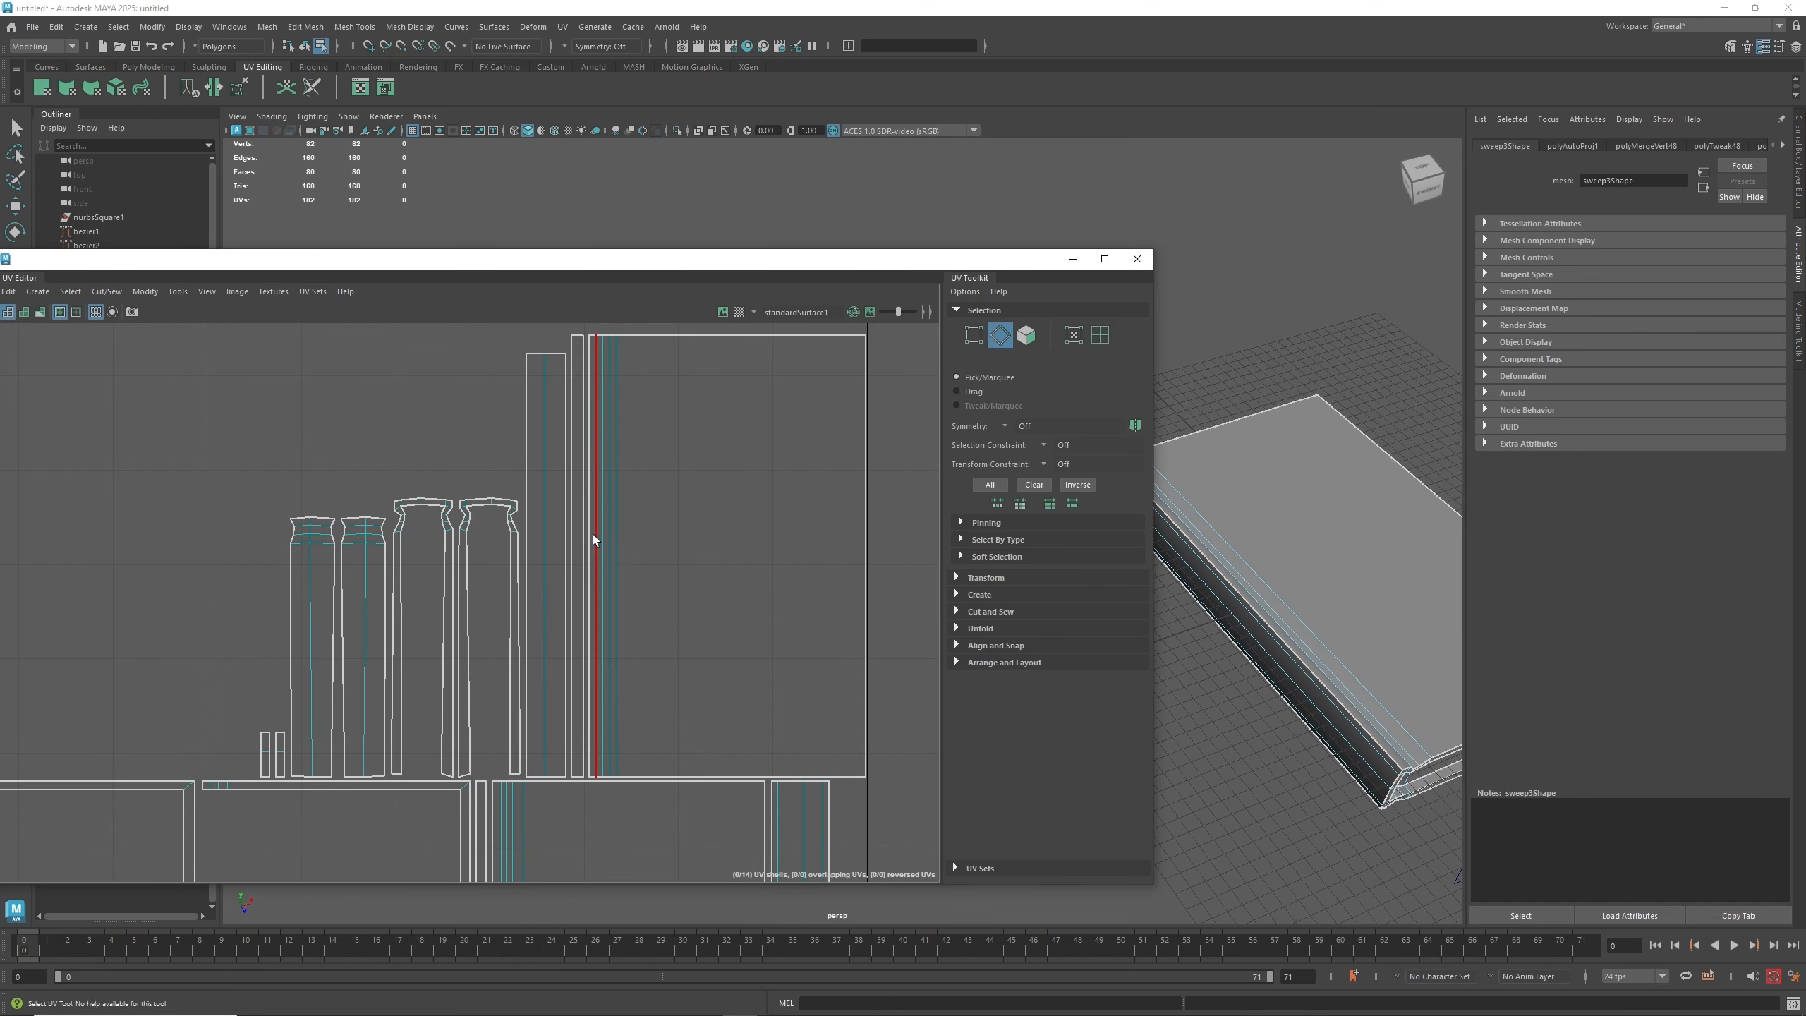
scroll(592, 534, up, 2)
click(588, 534)
click(588, 533)
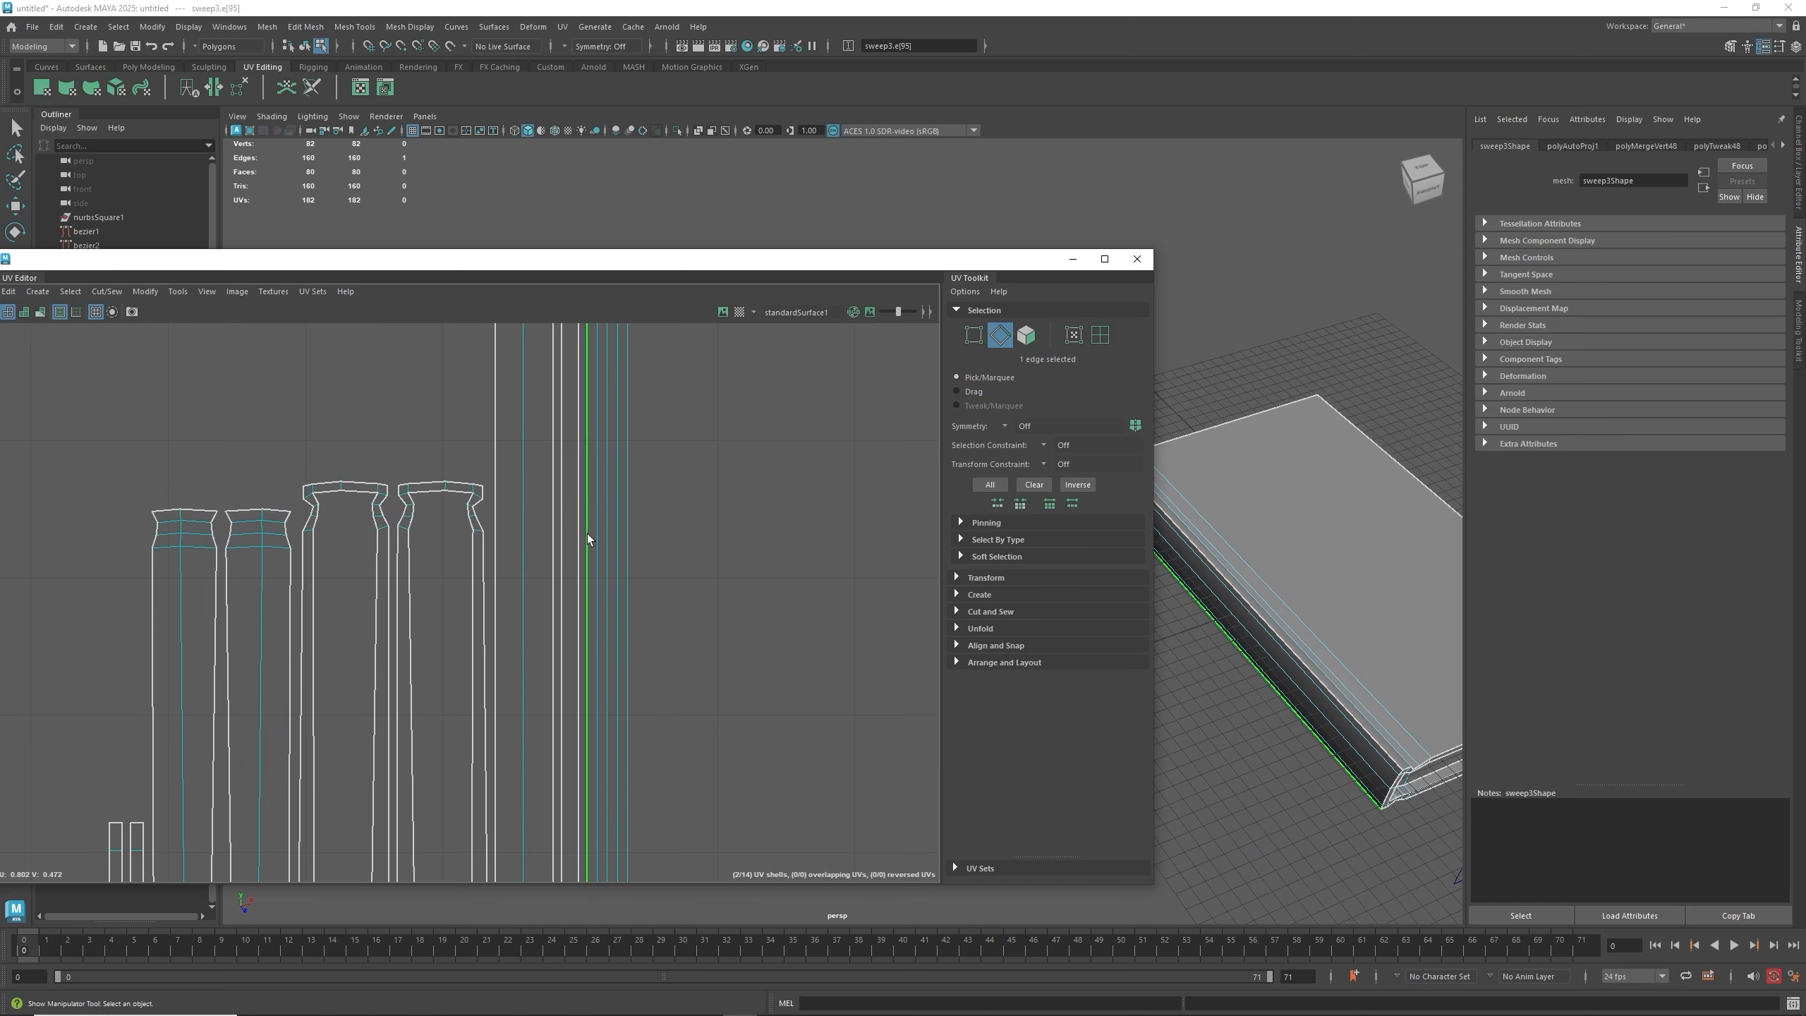
right_drag(588, 534, 583, 500)
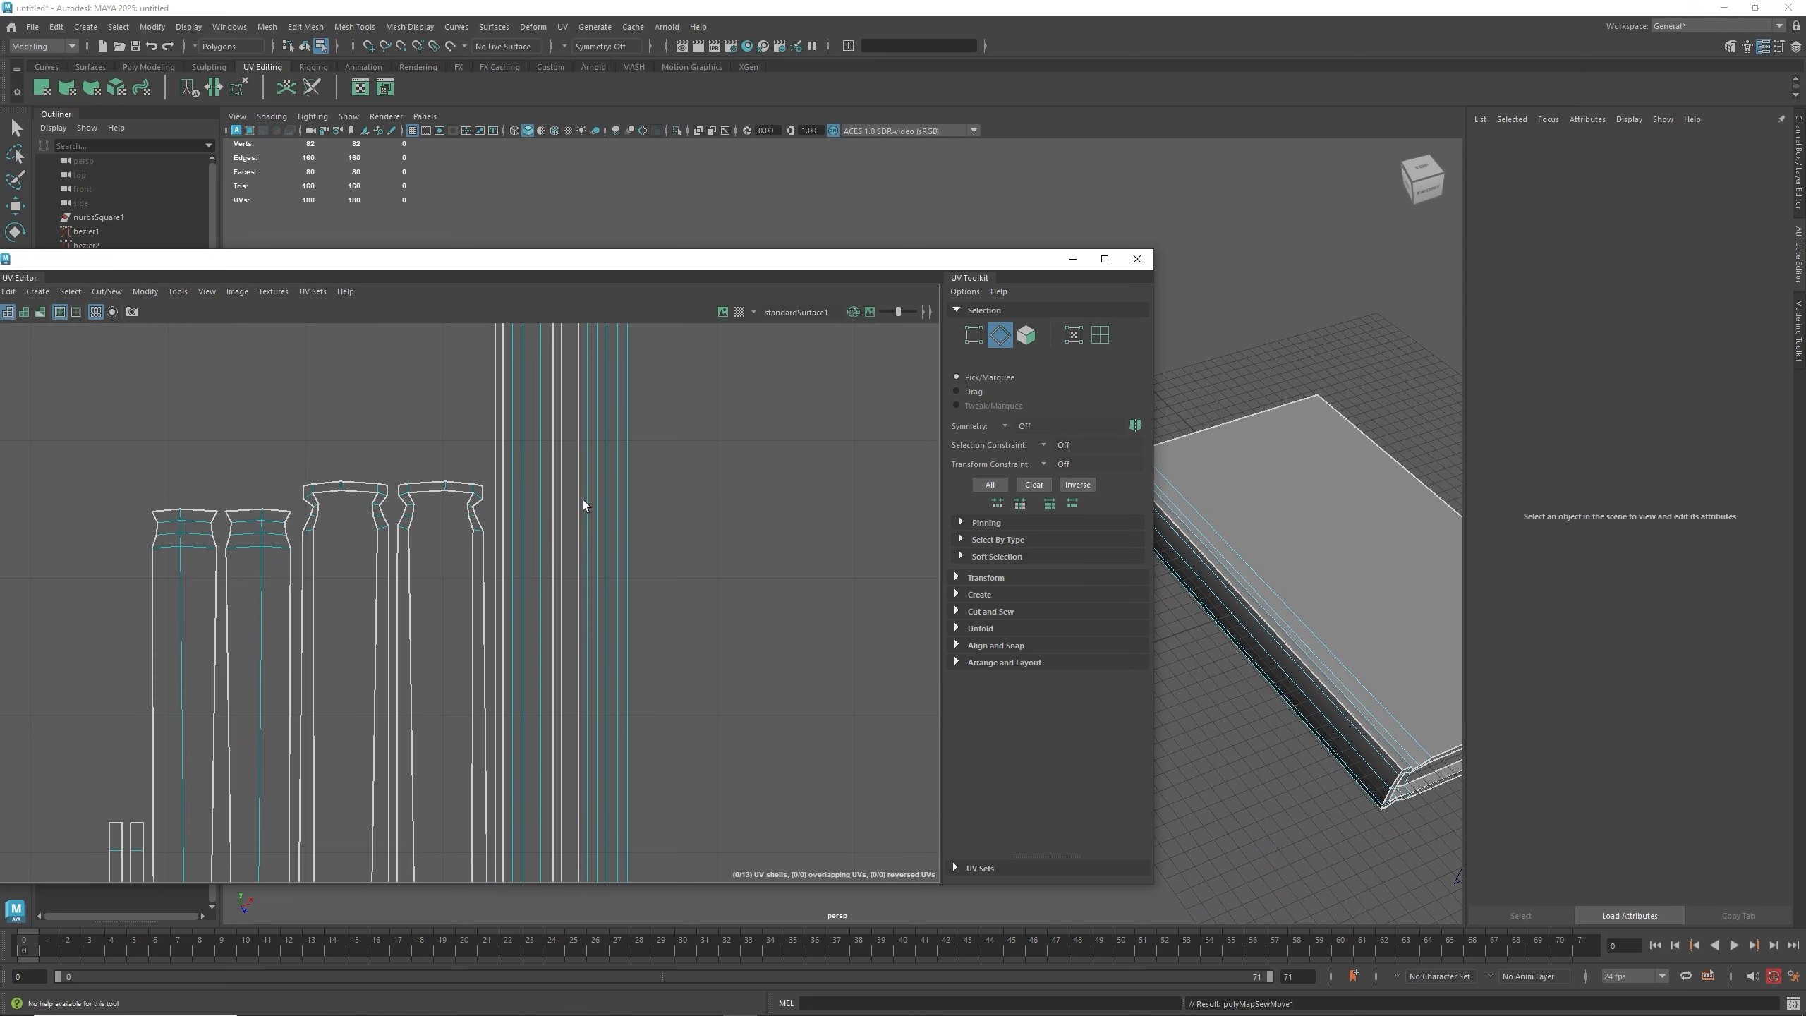
- Select another seam edge next to the large shell and sew it to merge that strip
scroll(583, 500, down, 4)
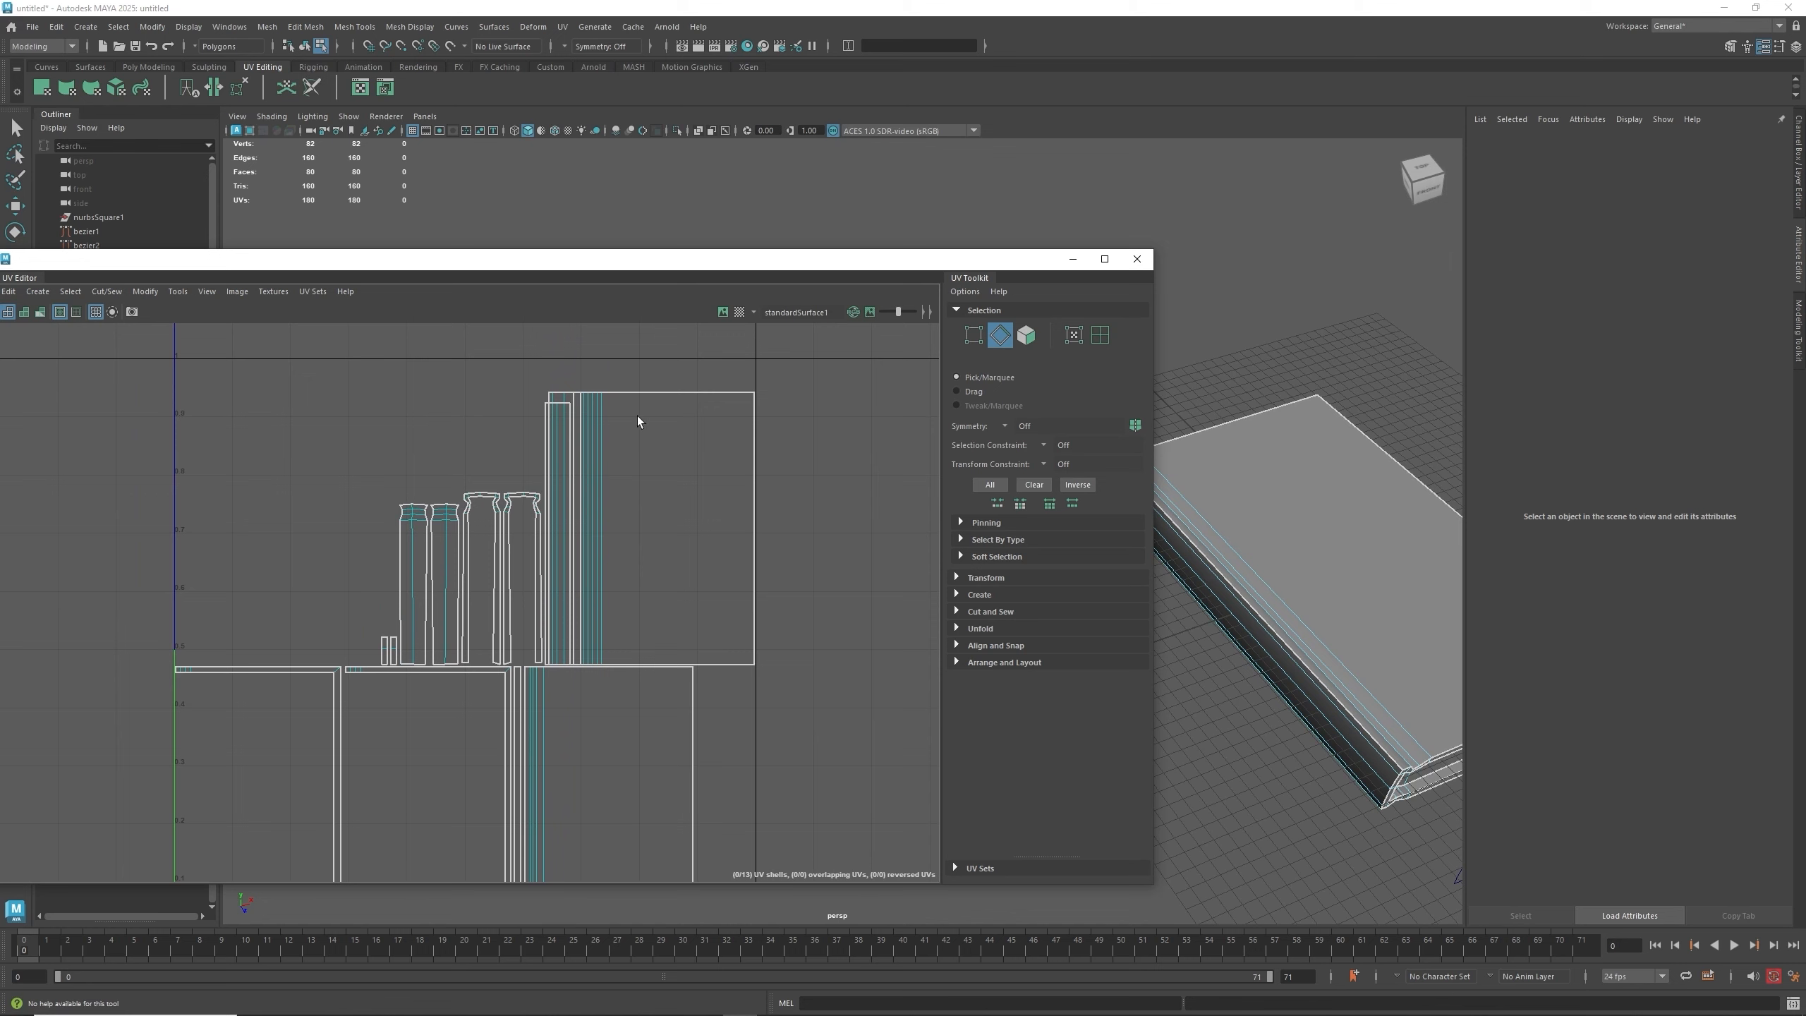
scroll(522, 414, up, 4)
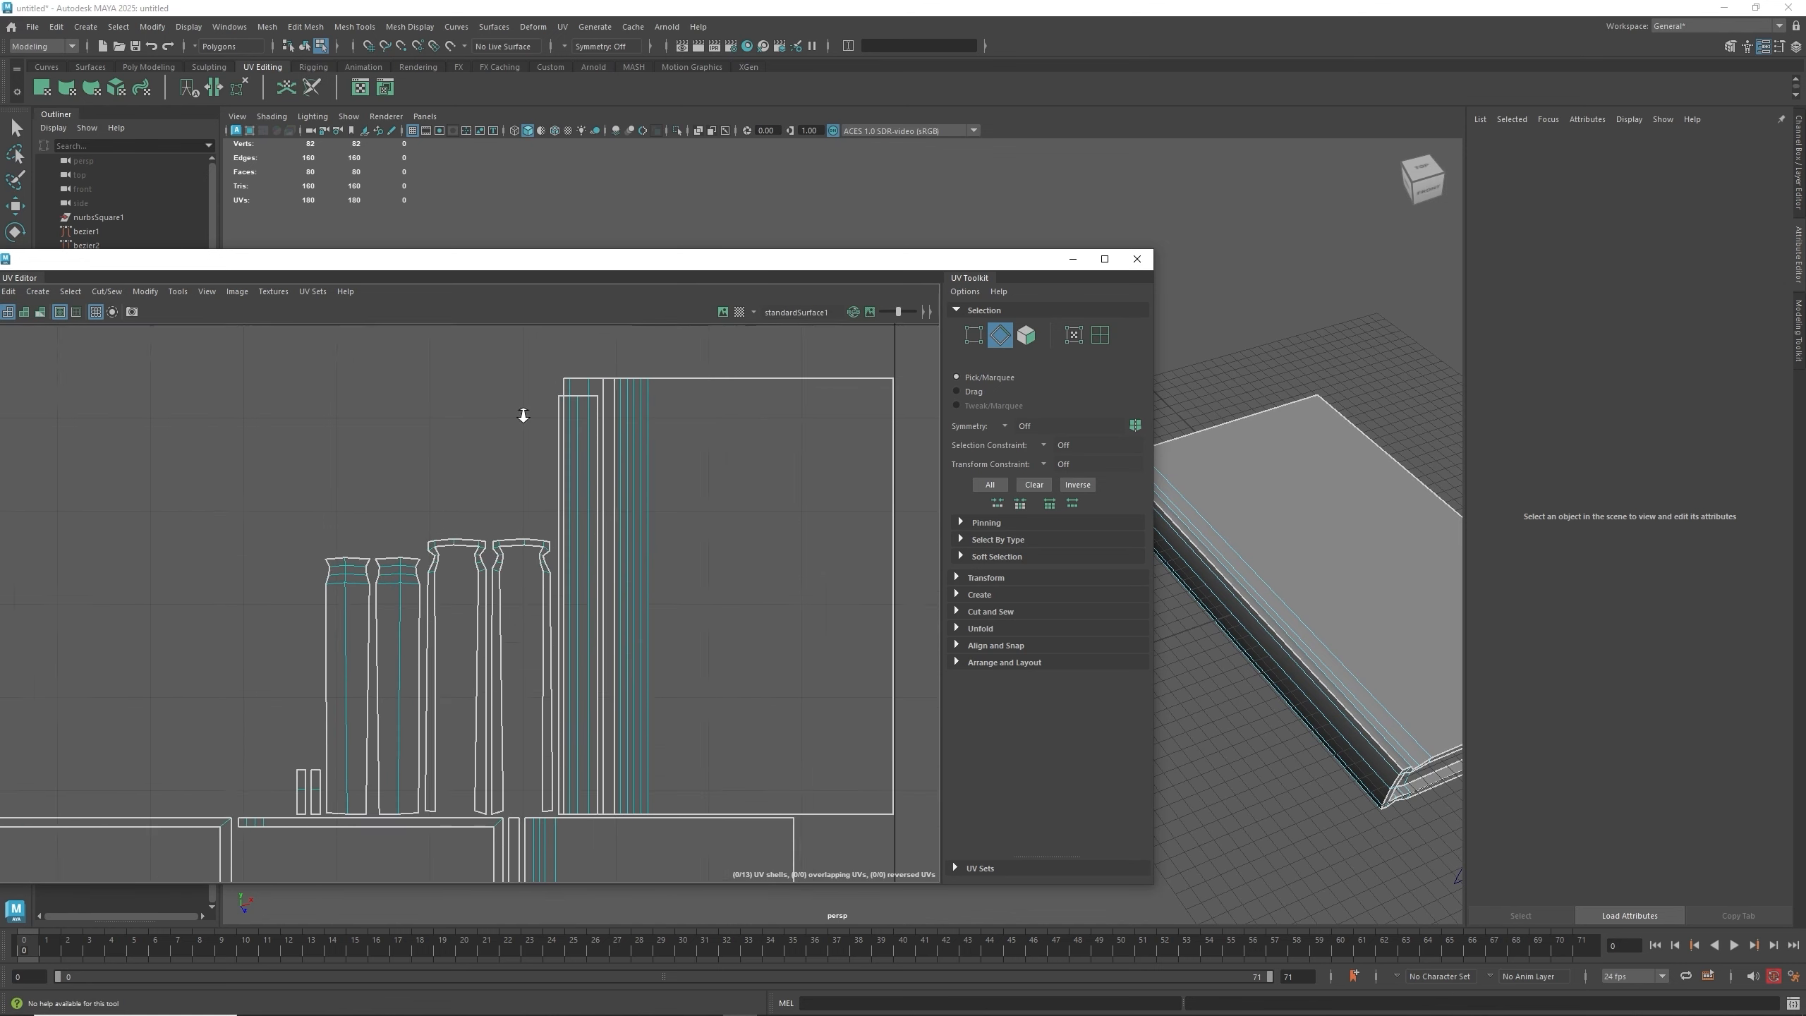
key(w)
click(581, 380)
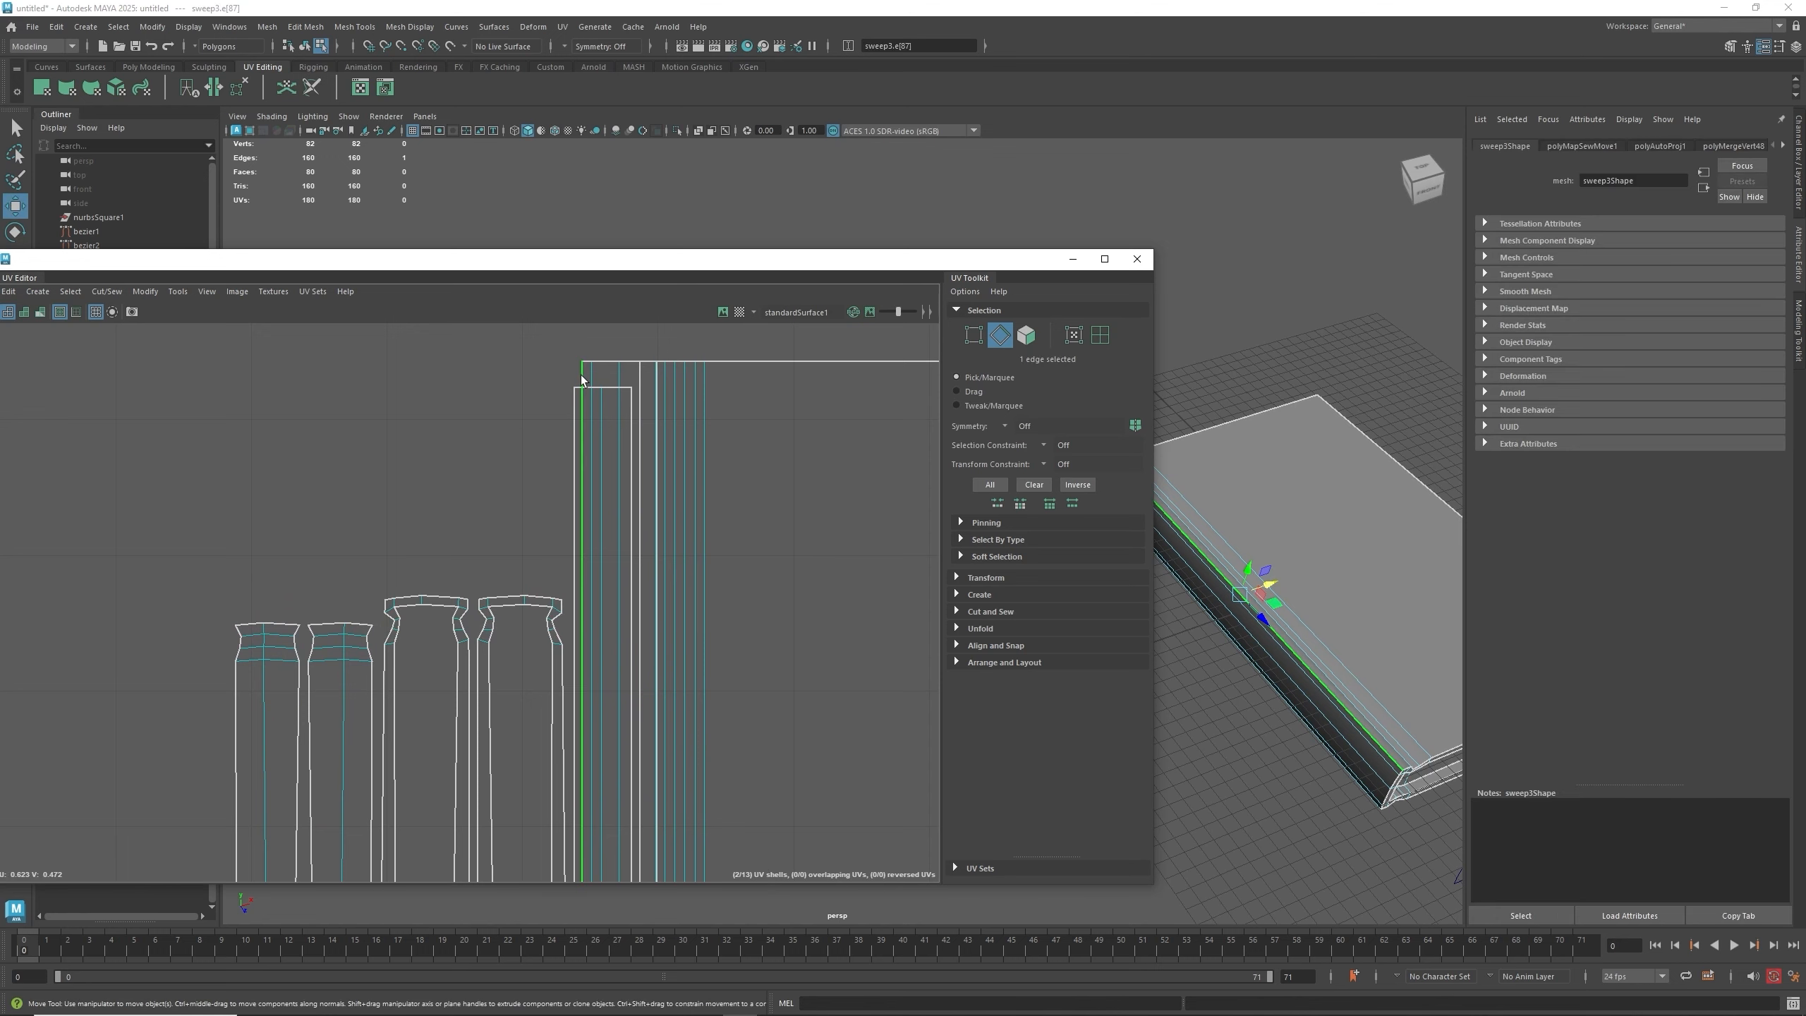
shift+right_drag(582, 379, 587, 341)
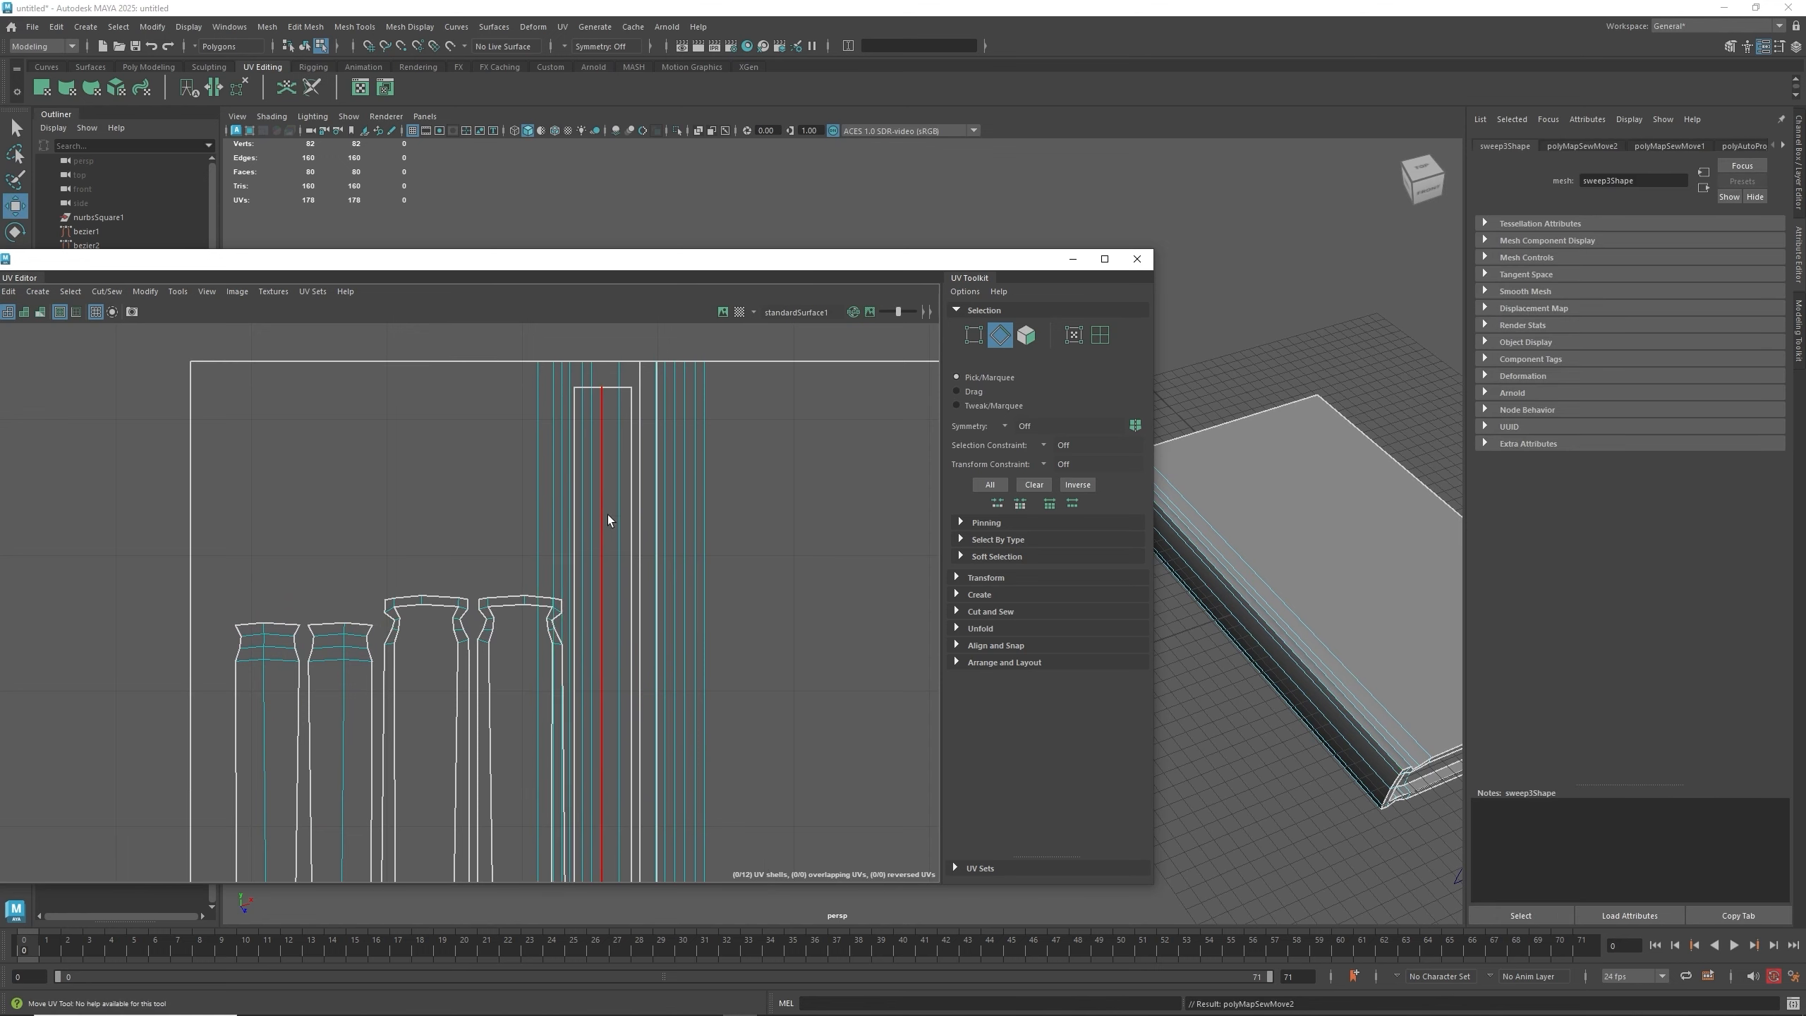
- Move and Sew the outer edge of the large shell, then repeat the sew on a neighbouring edge
scroll(610, 475, down, 3)
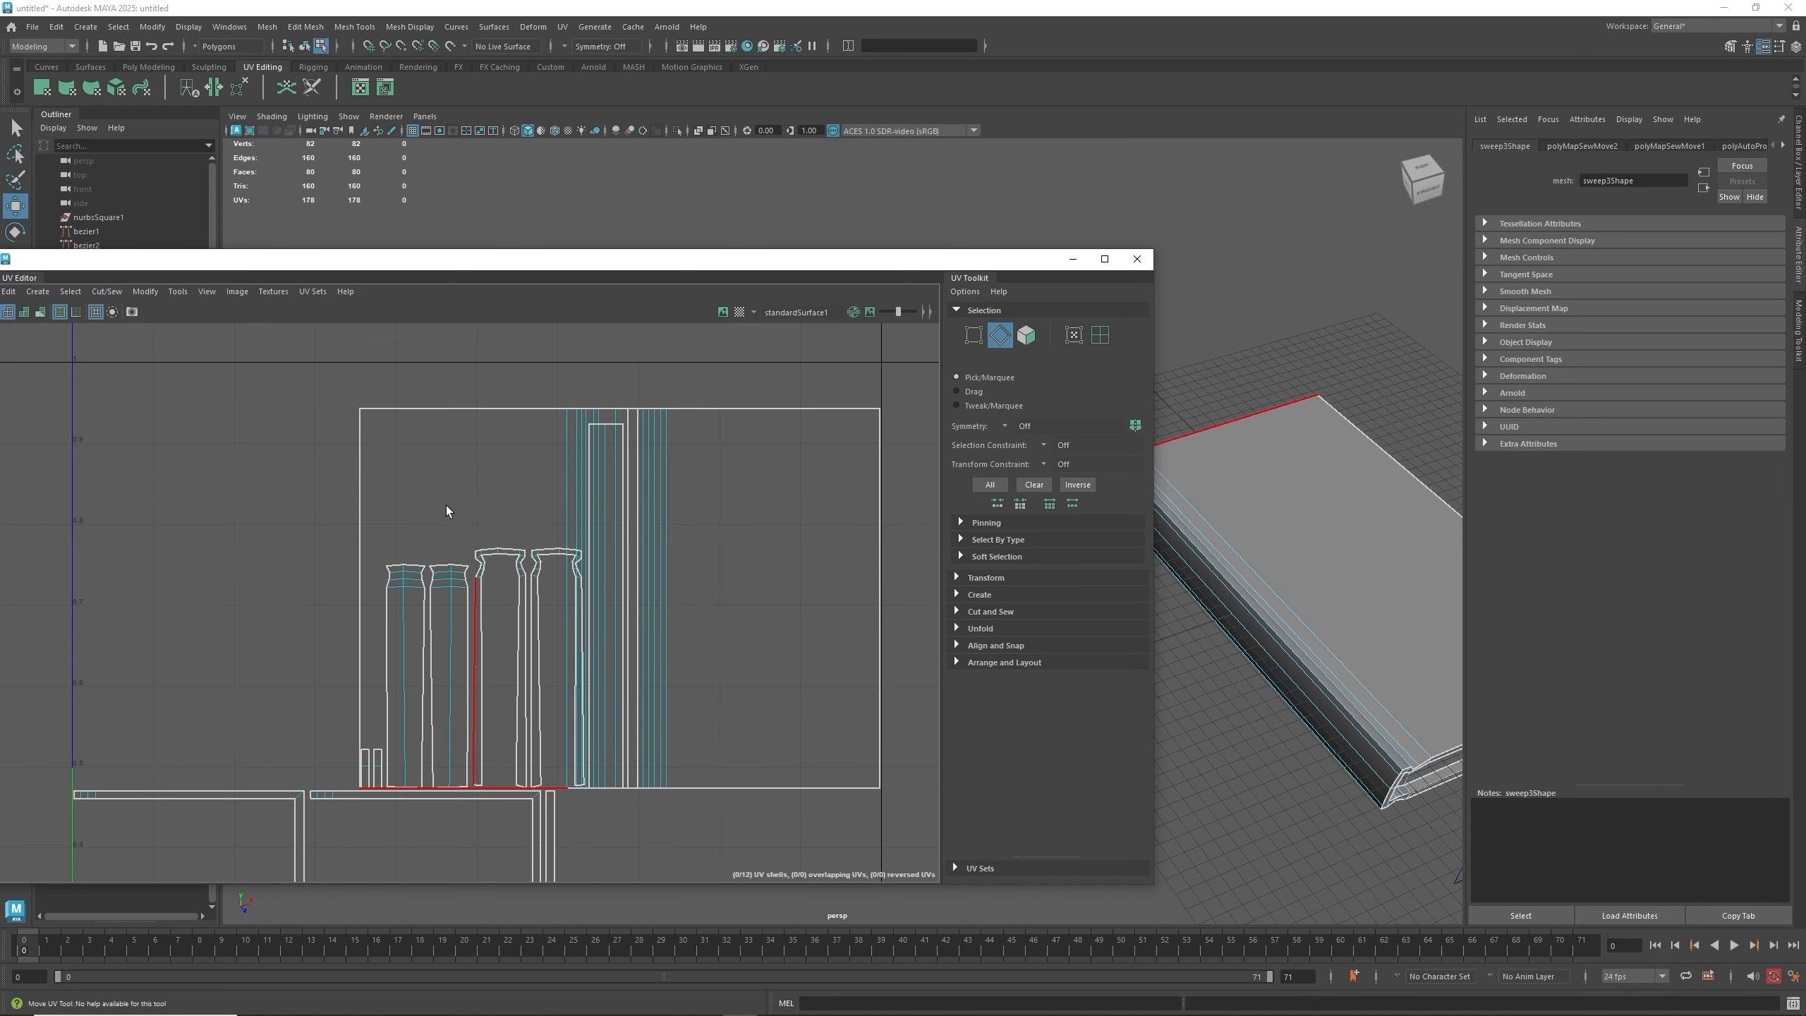
scroll(494, 534, down, 2)
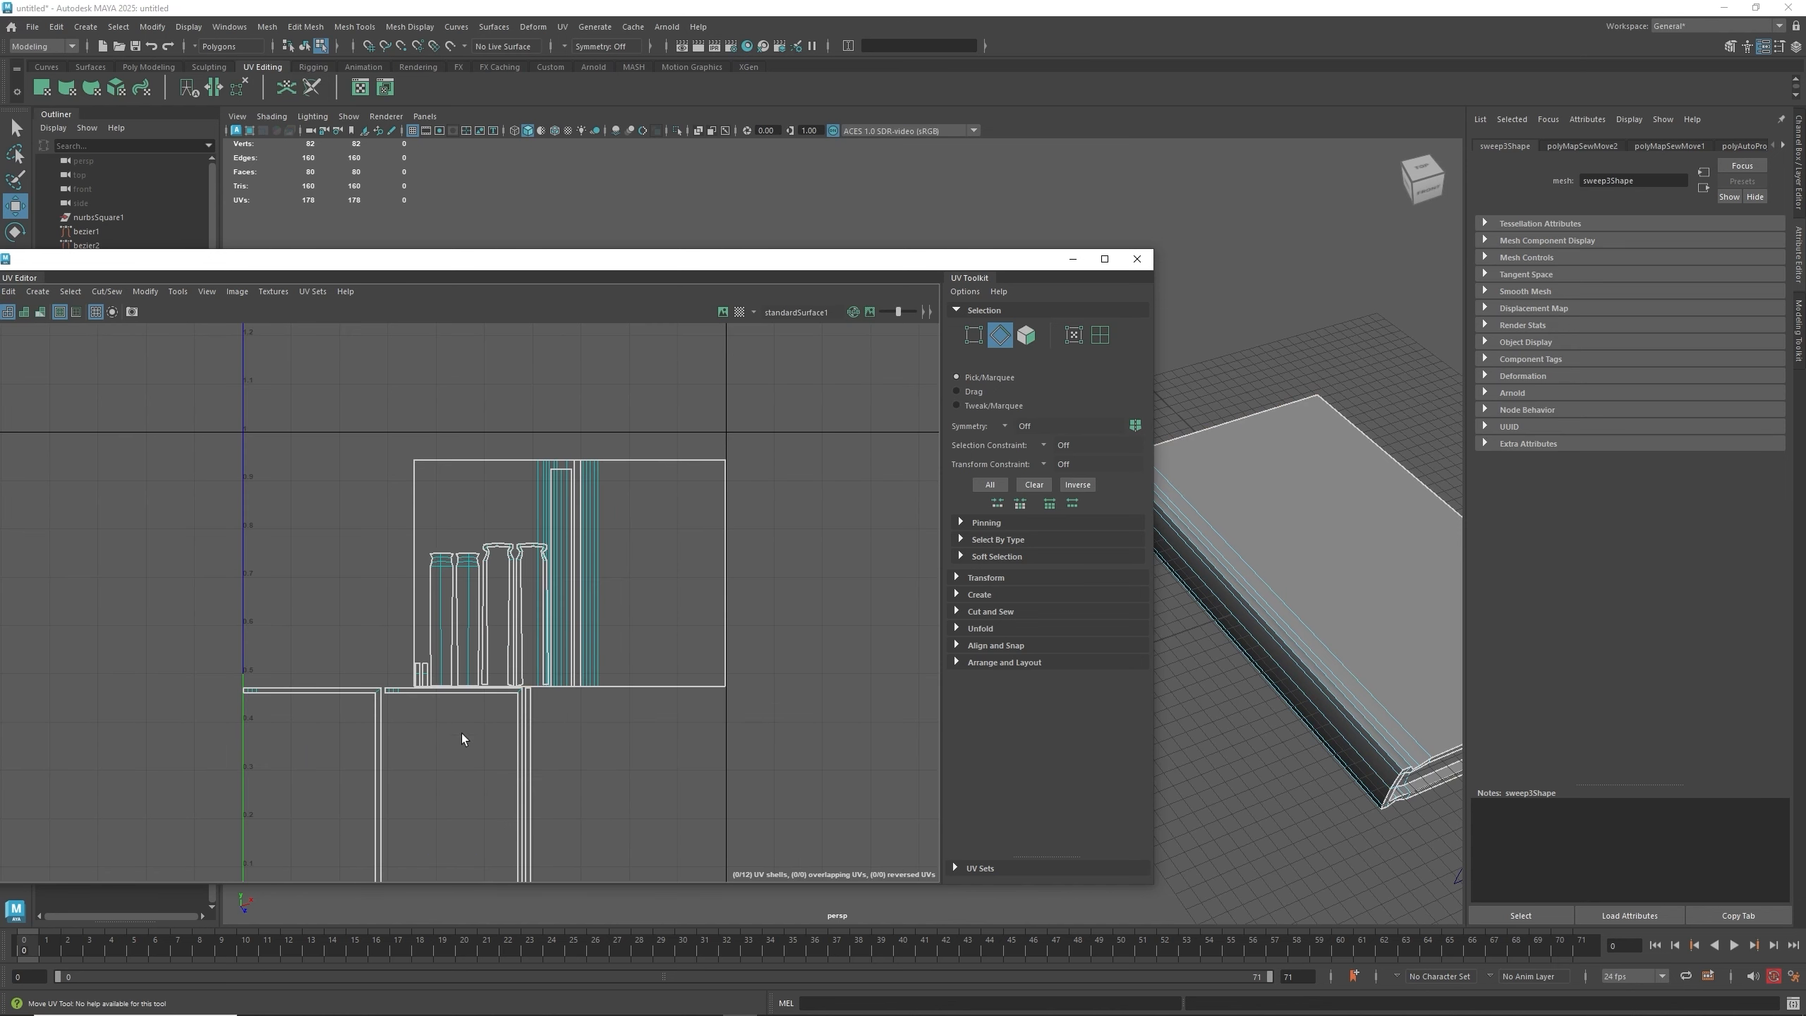
click(733, 582)
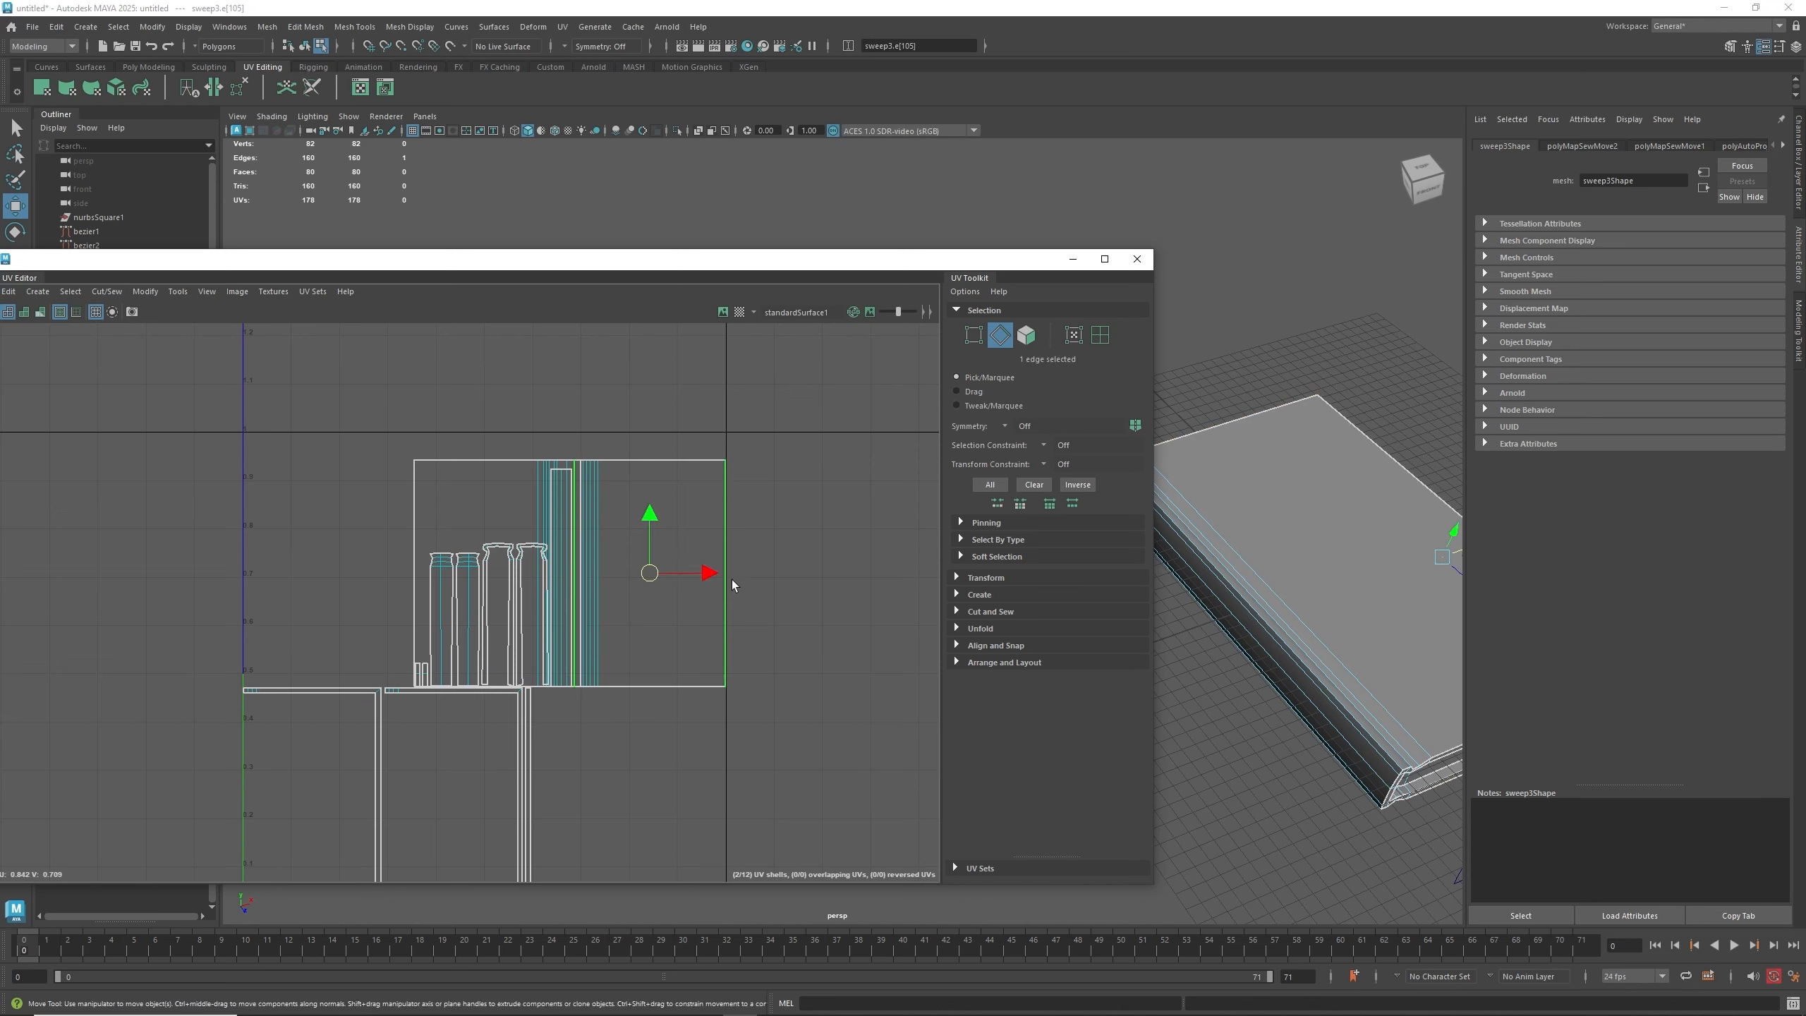
mouse_move(731, 580)
right_down()
mouse_move(788, 582)
mouse_move(700, 569)
mouse_move(731, 549)
mouse_move(734, 566)
right_up()
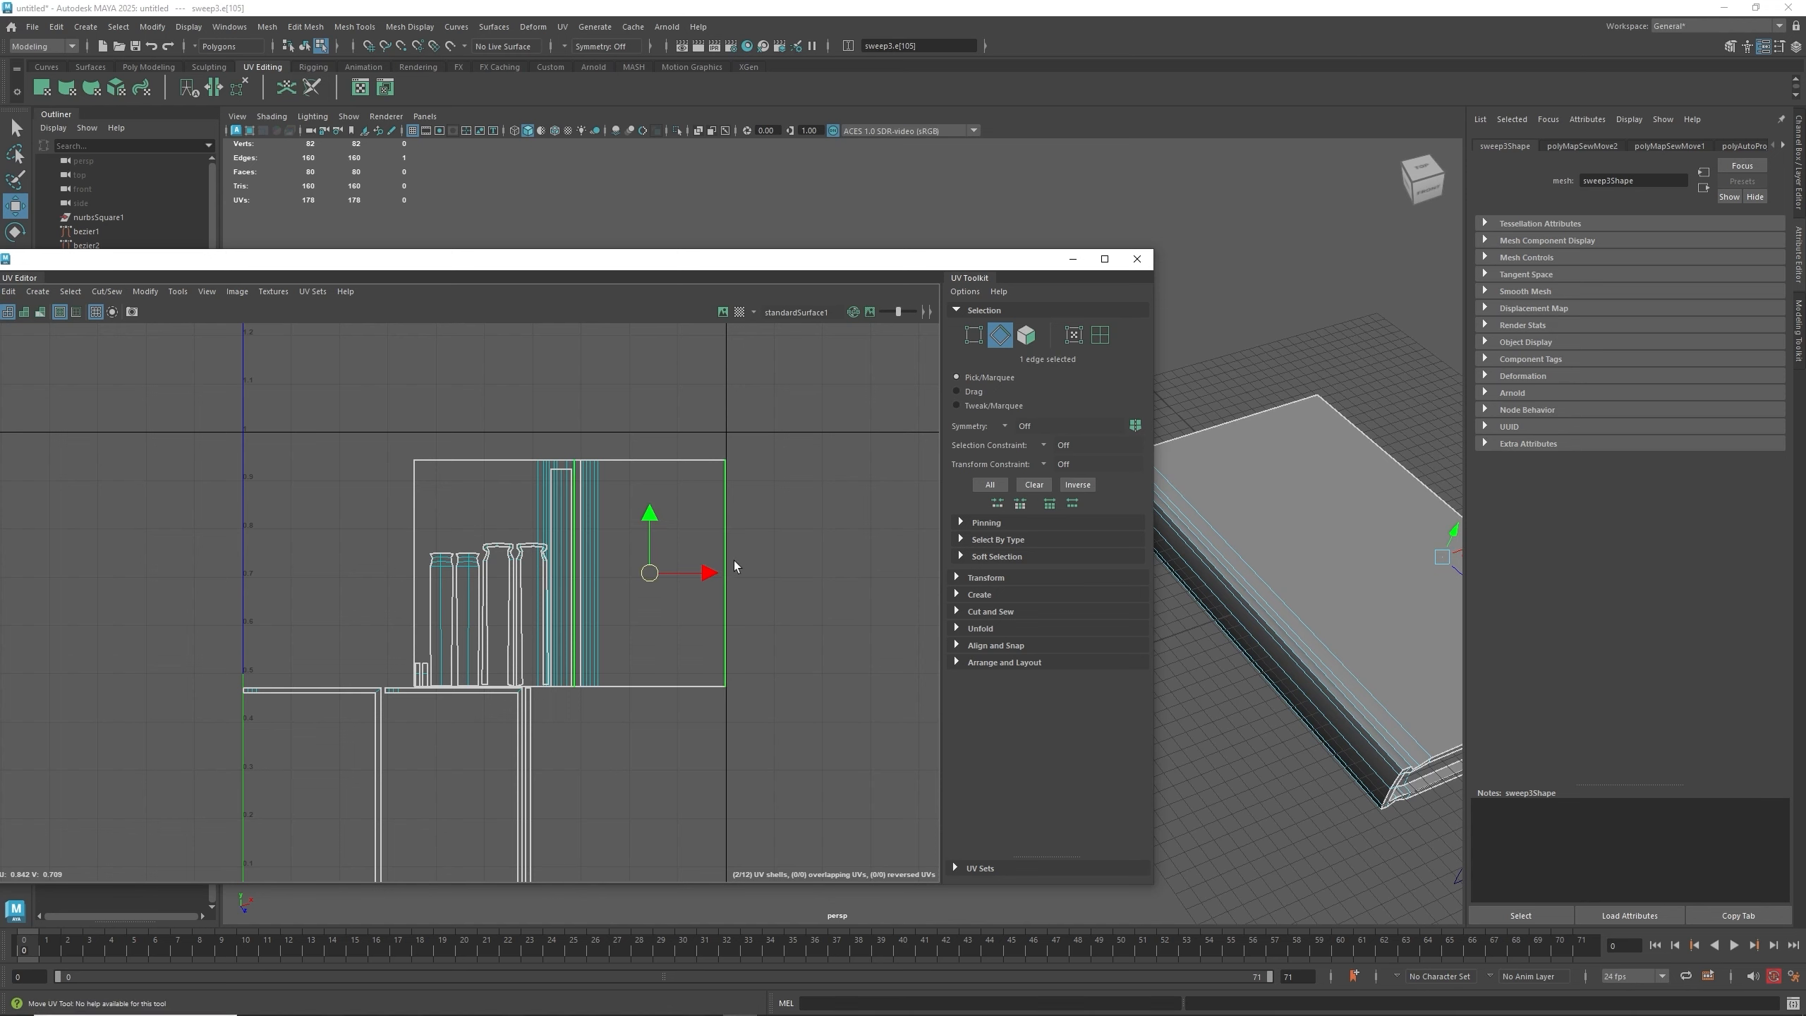
shift+right_click(724, 582)
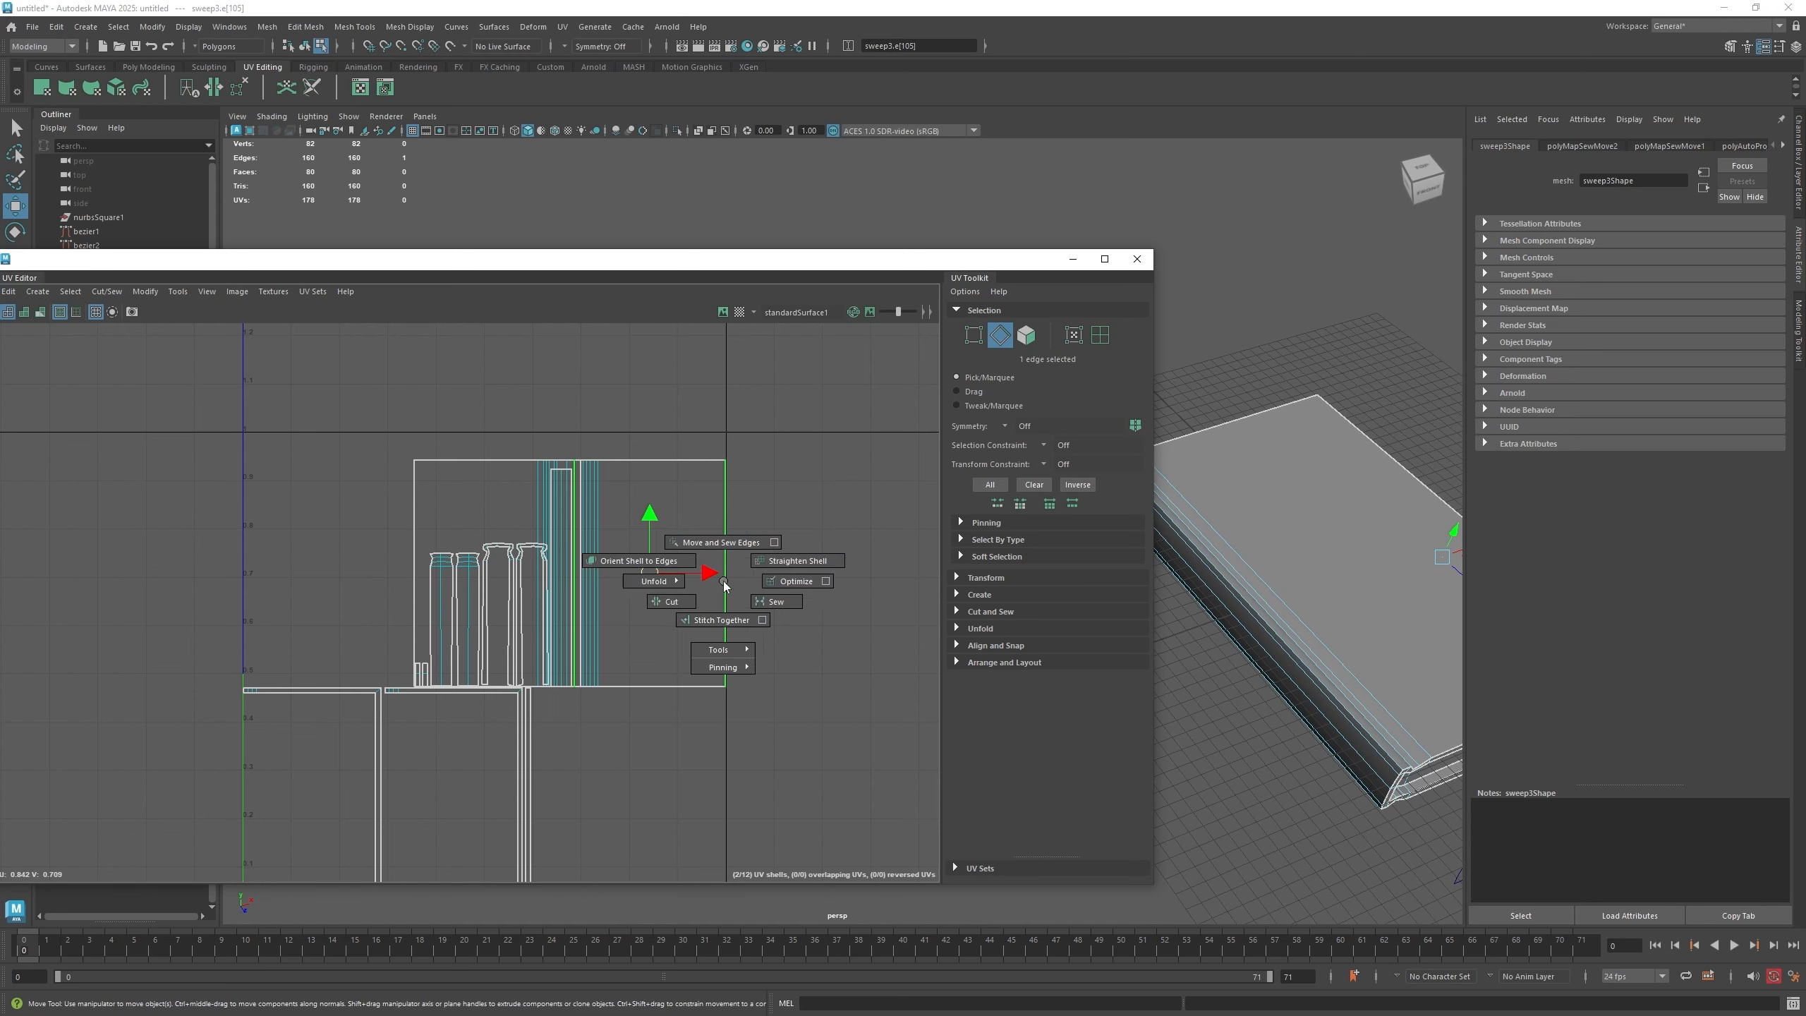
click(723, 542)
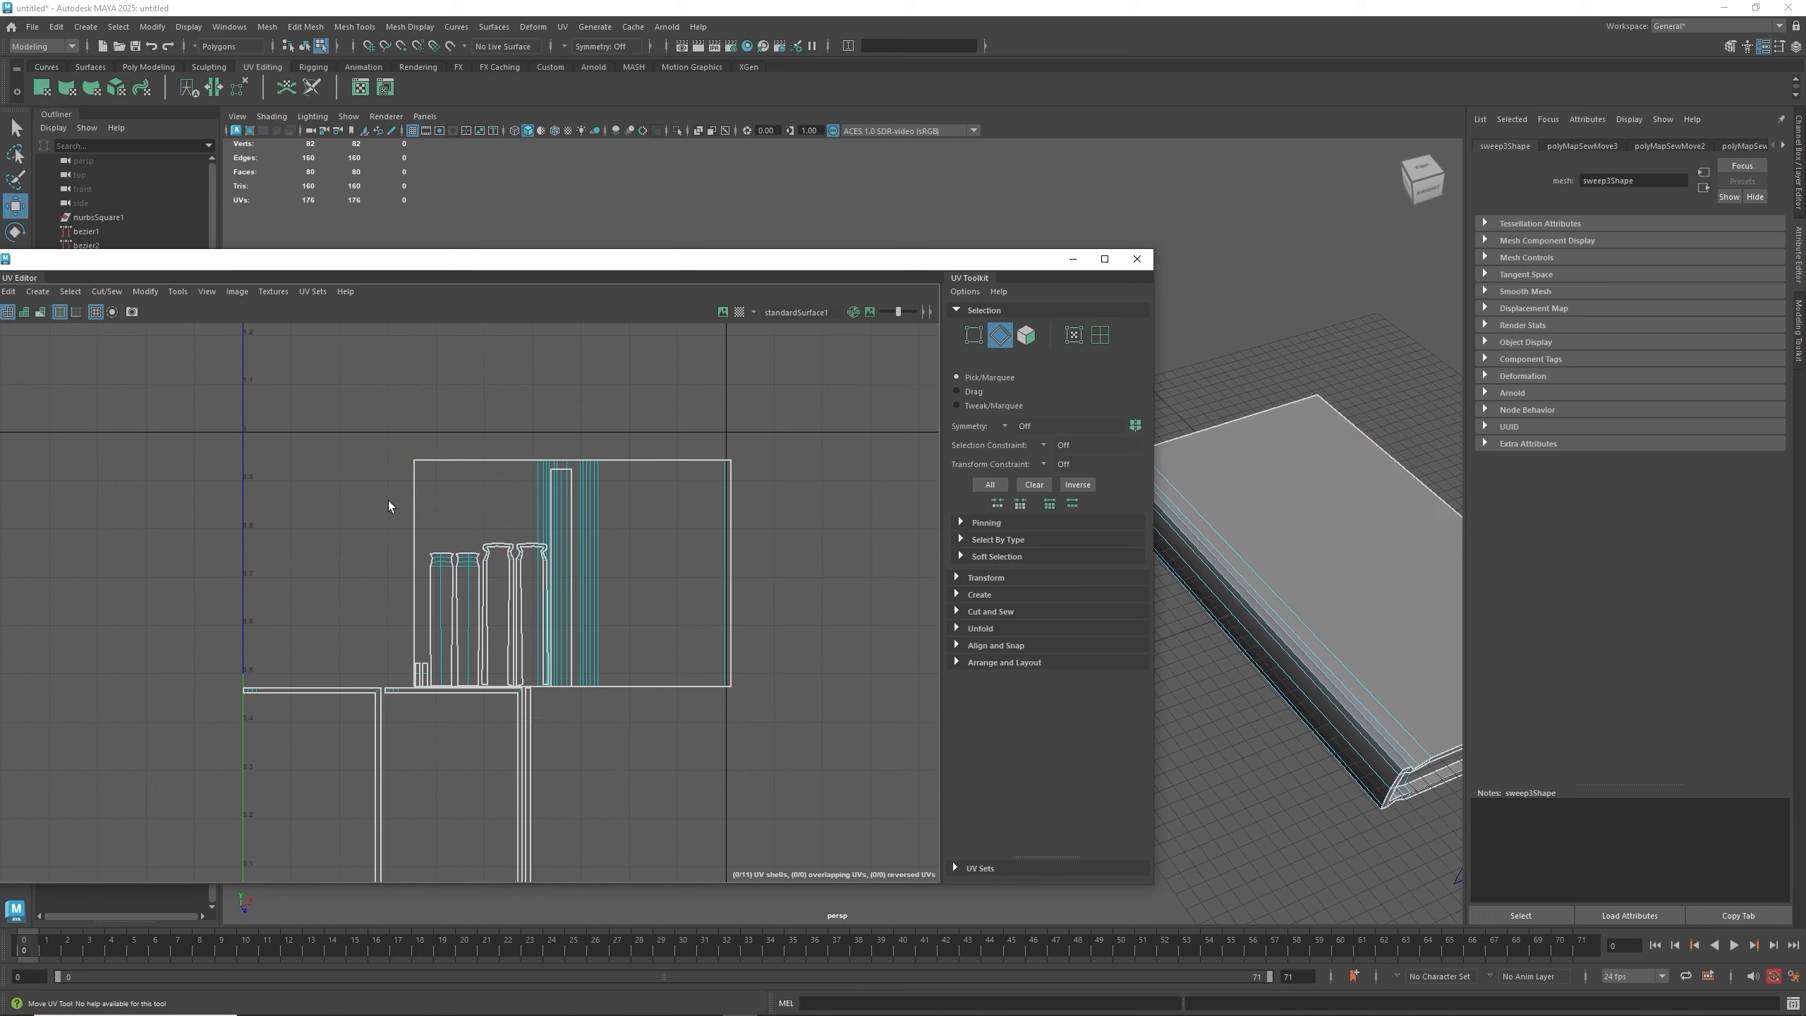
drag(388, 499, 433, 517)
key(g)
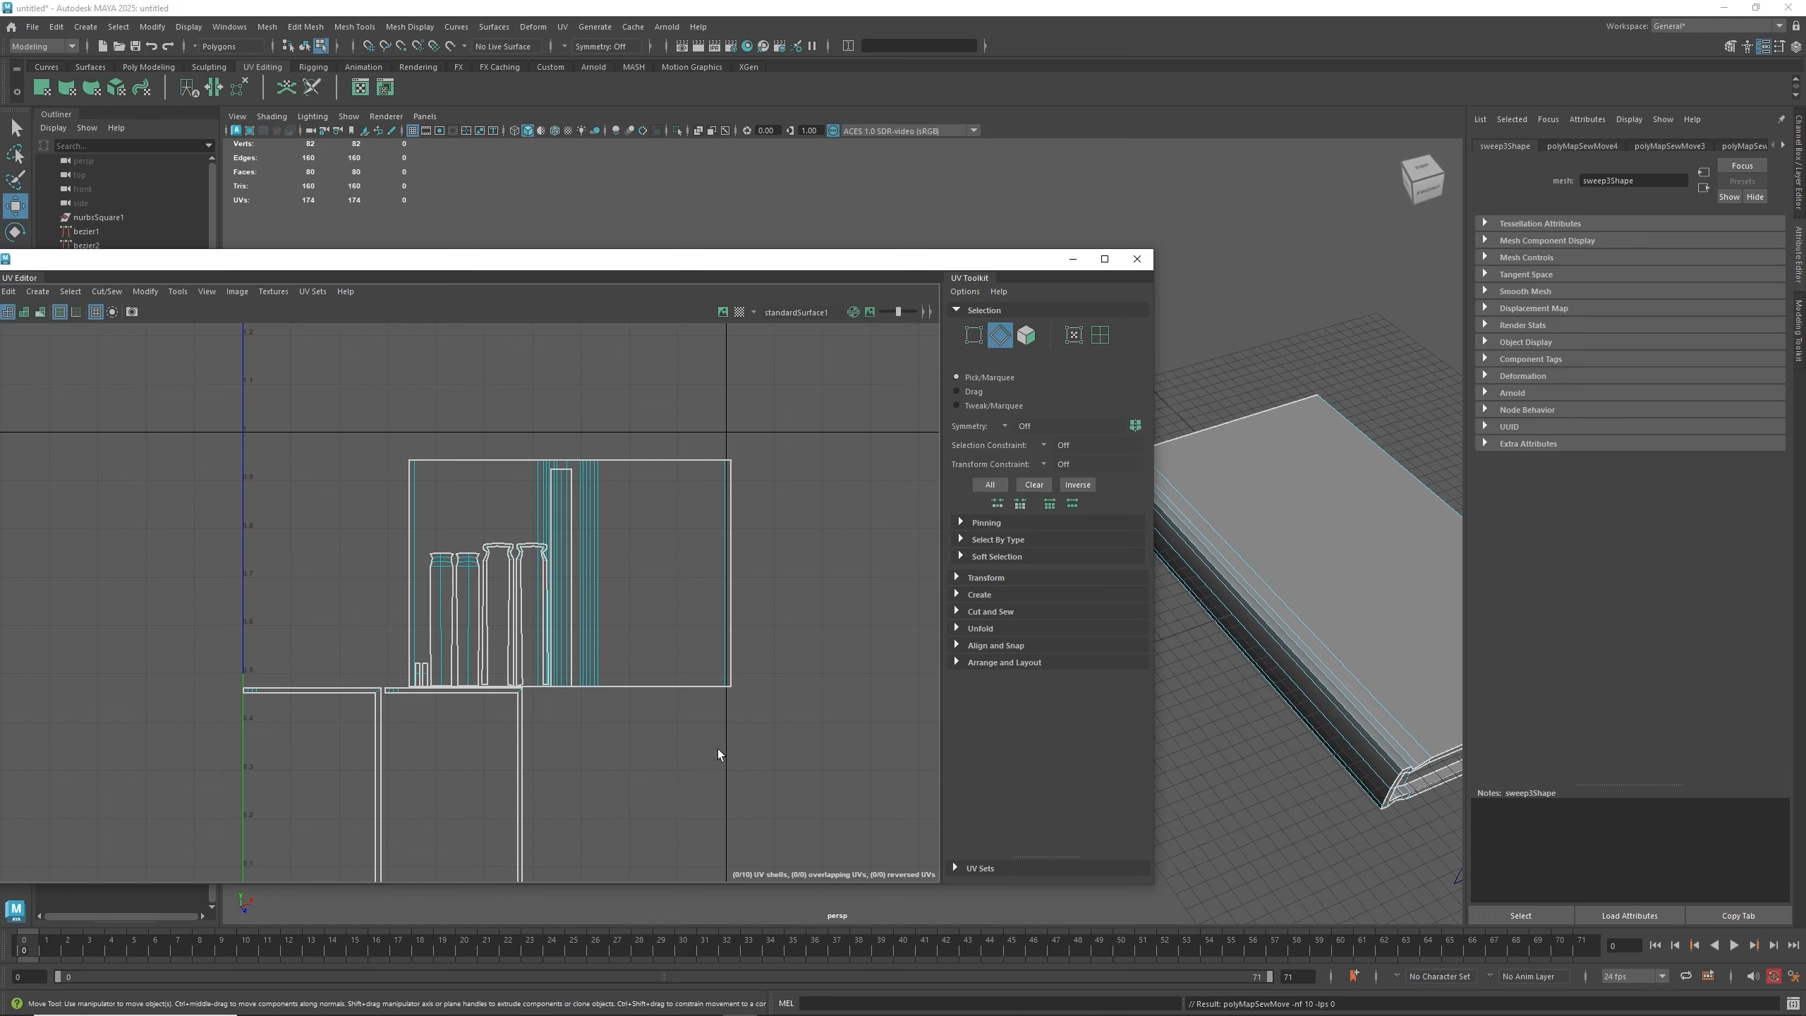
- Select the seam edge where the lower lip meets the large shell and cut it
alt+middle_drag(605, 779, 657, 658)
scroll(598, 651, up, 2)
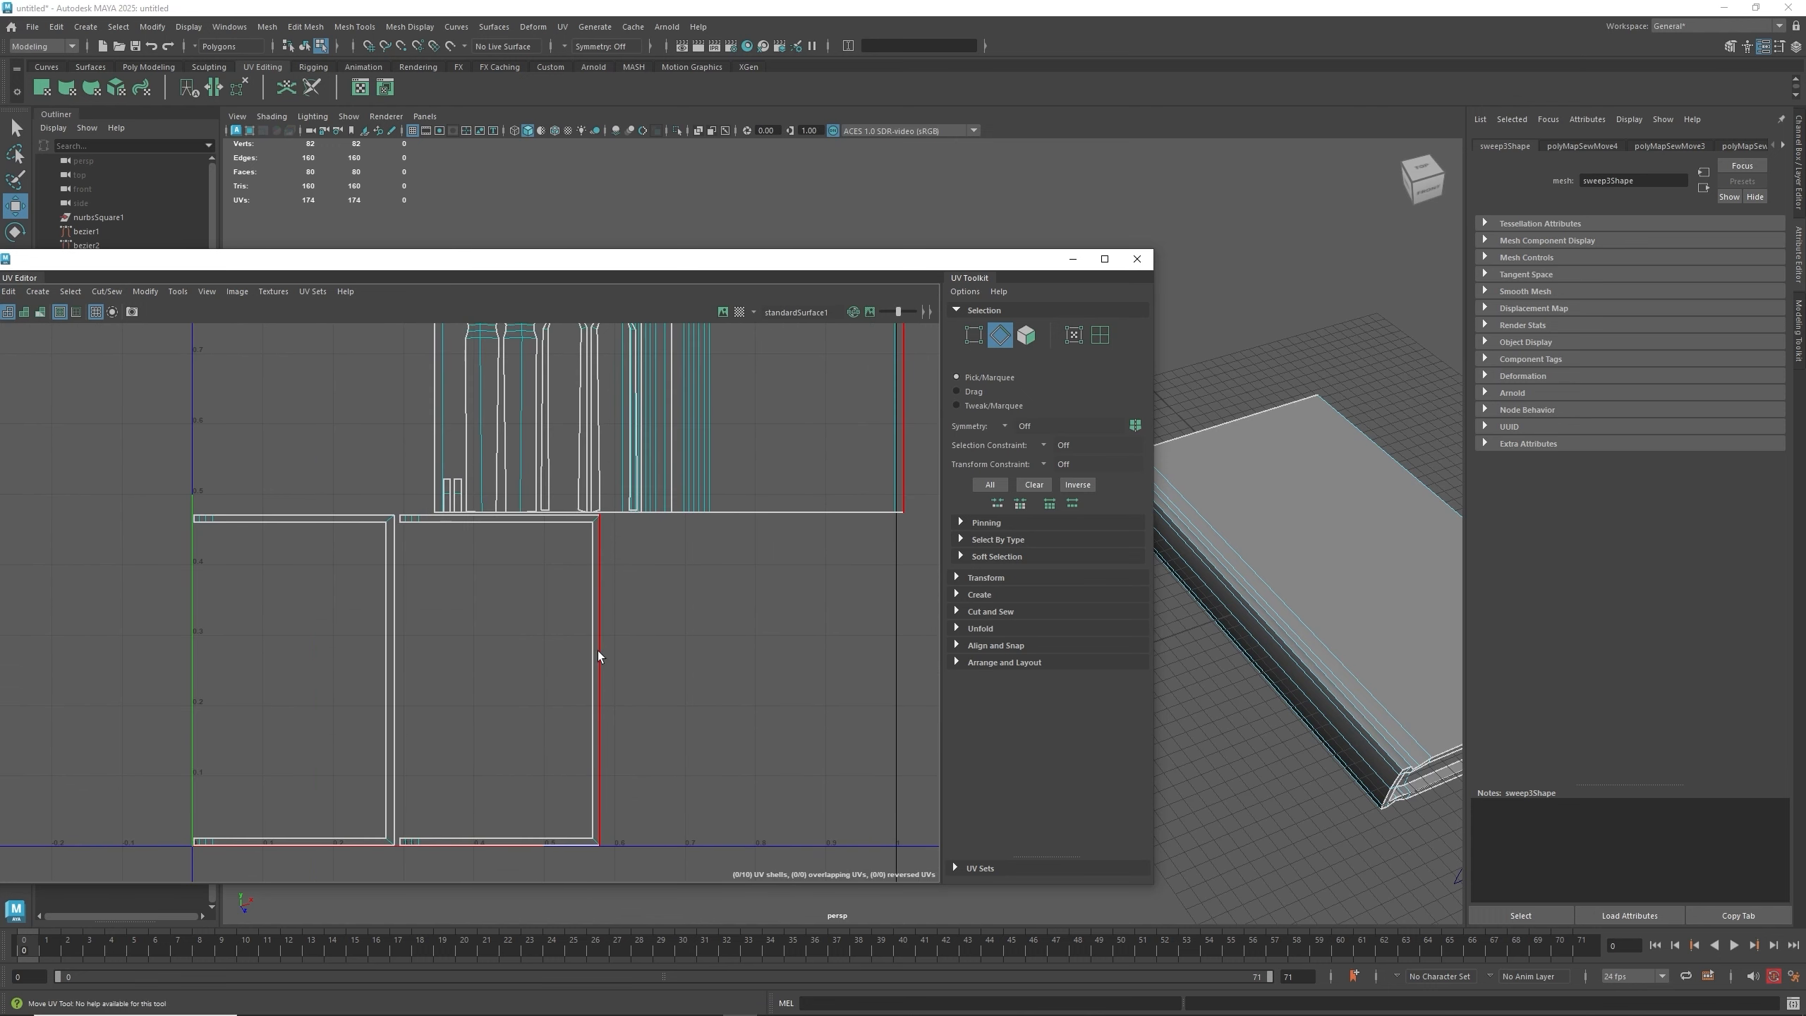
scroll(598, 649, up, 3)
alt+middle_drag(598, 522, 607, 628)
scroll(606, 628, up, 1)
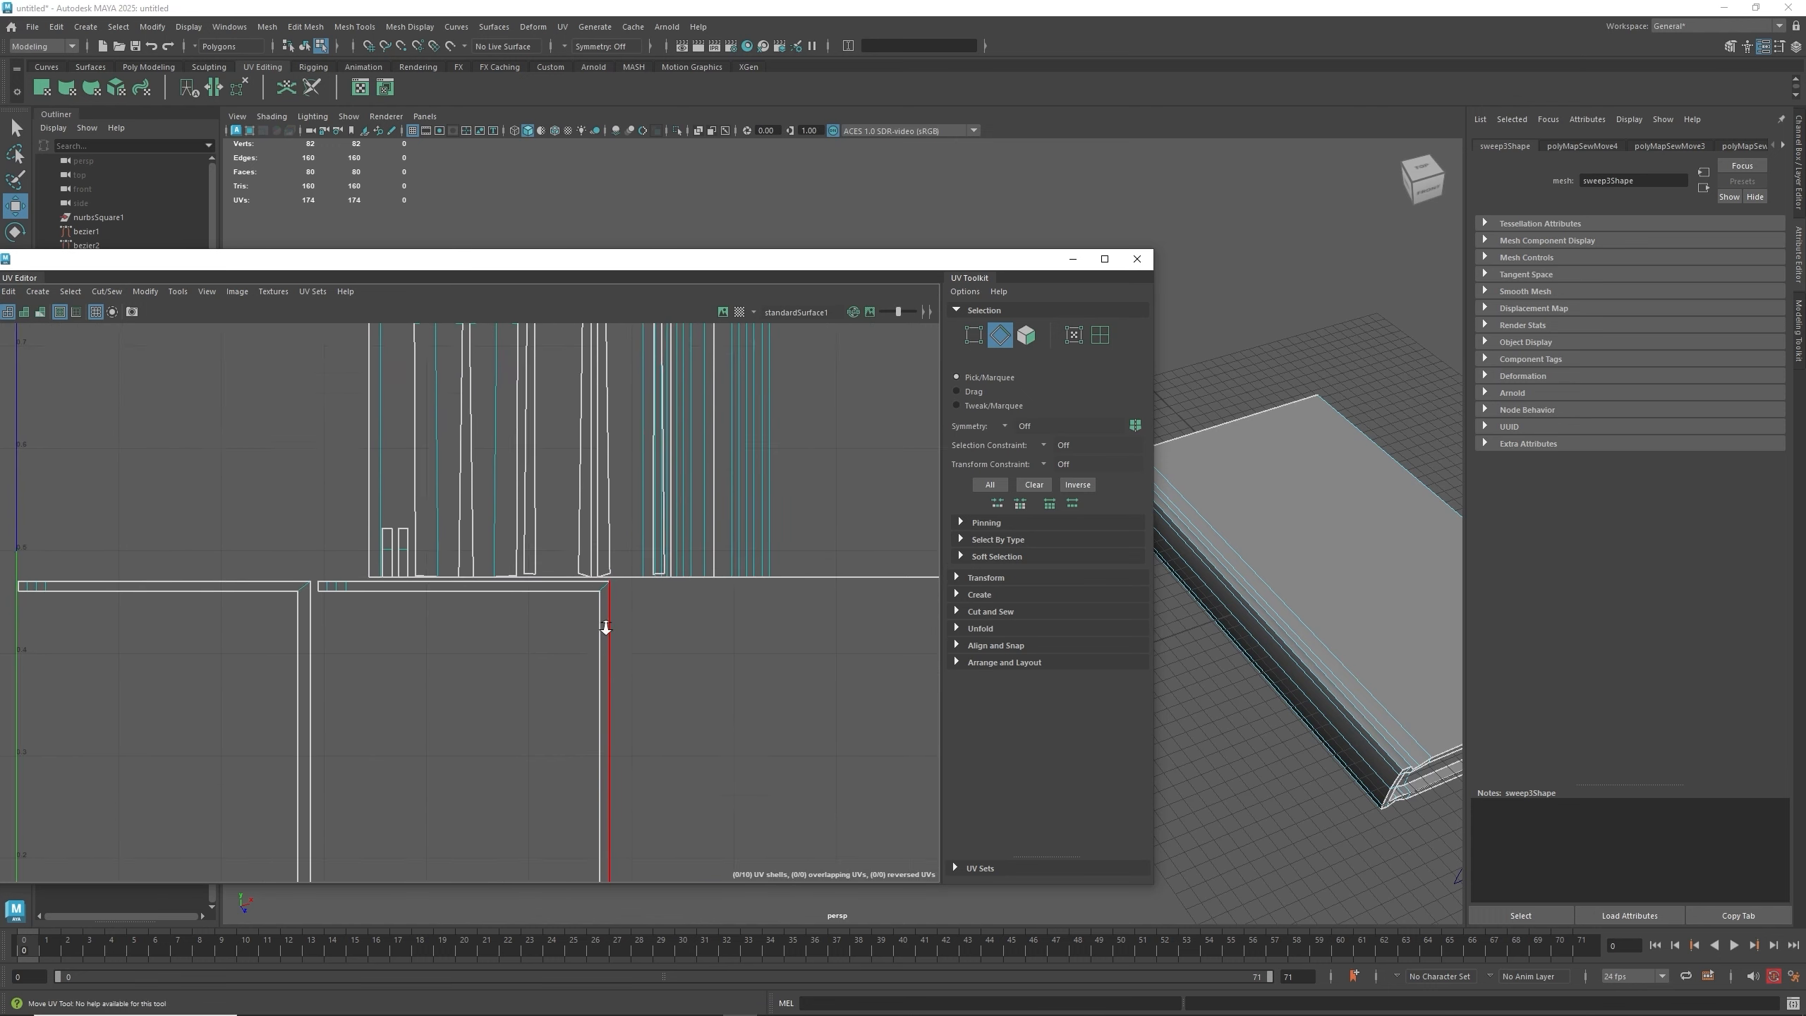
scroll(605, 627, up, 3)
click(607, 564)
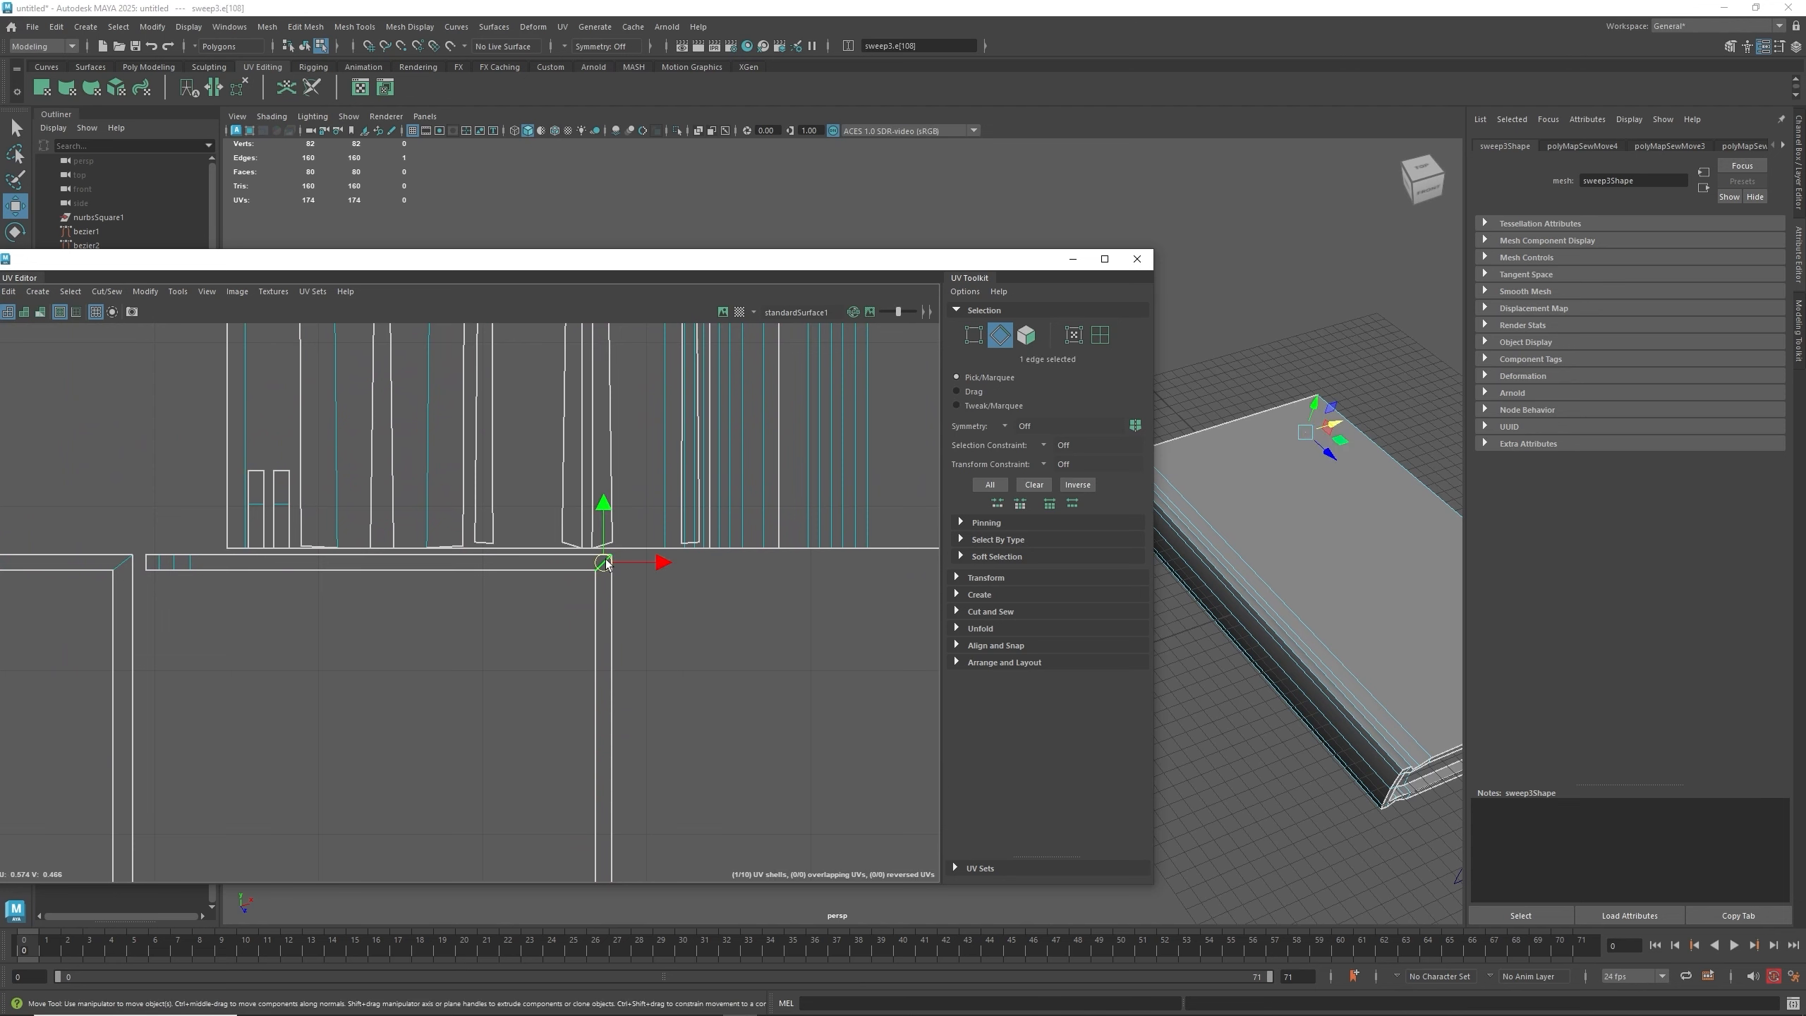
shift+right_click(606, 563)
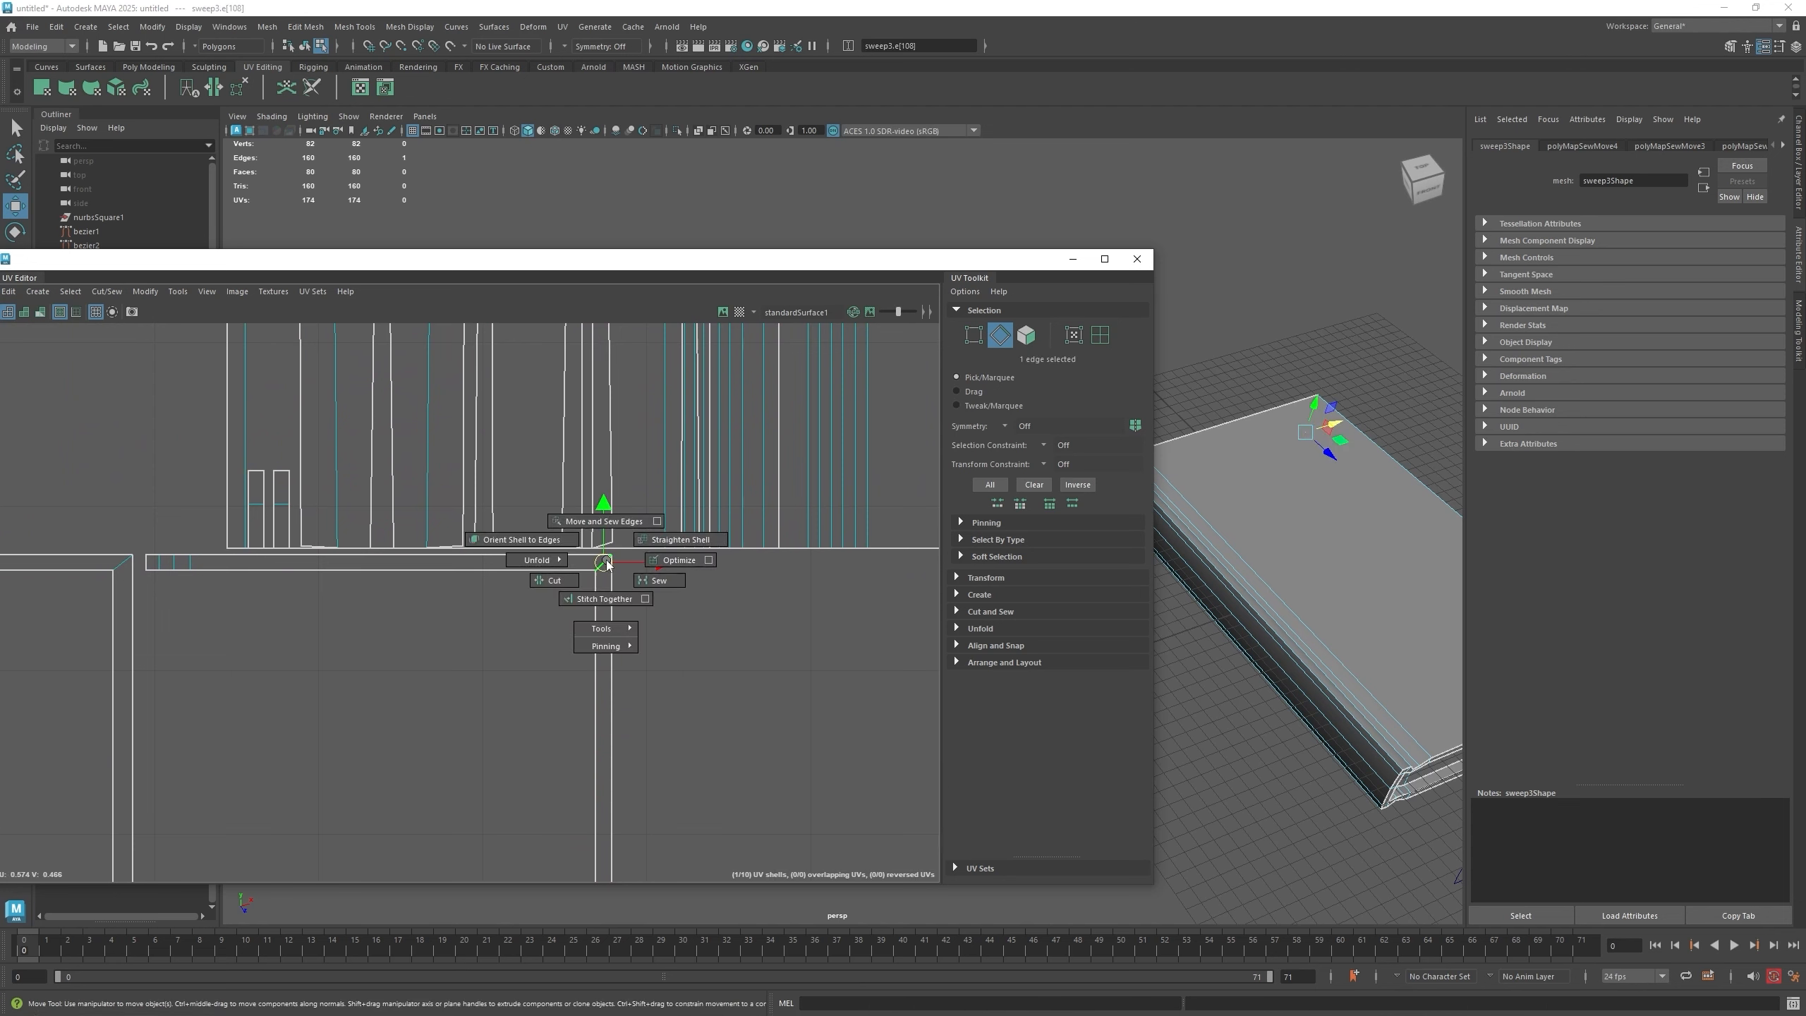
click(561, 580)
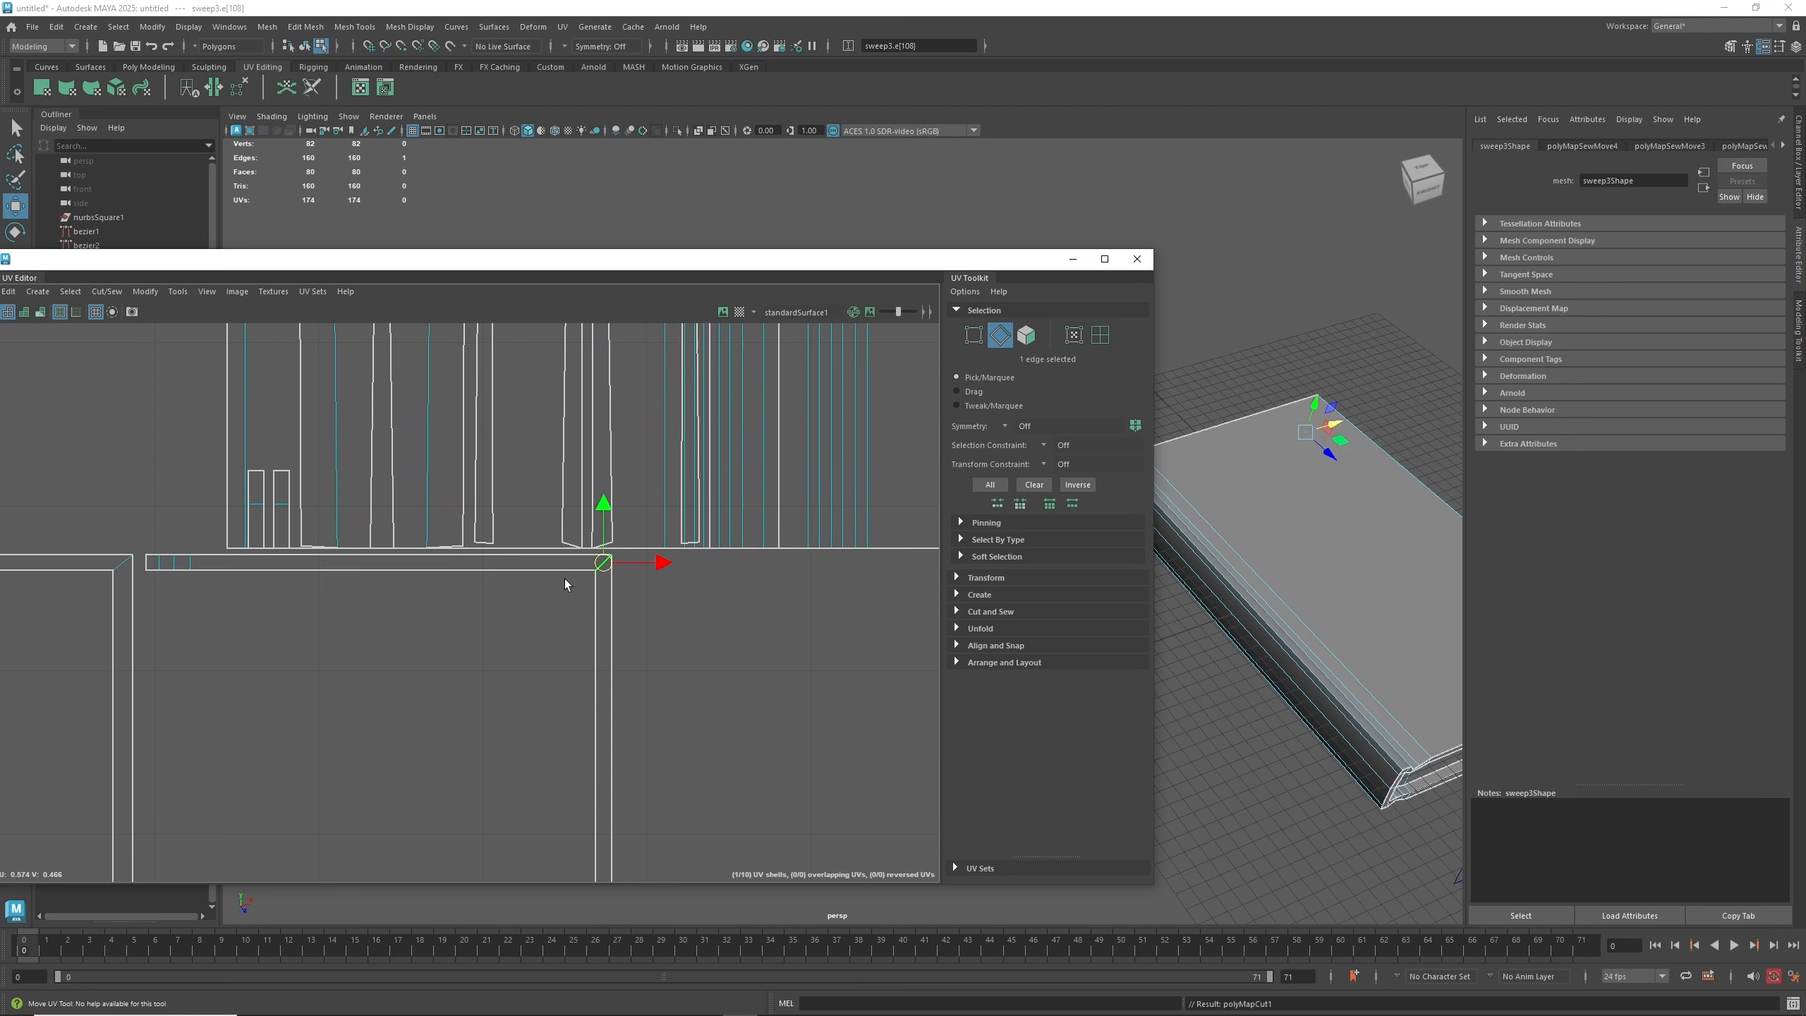
- Cut the remaining seam edges along the lower lip strips to split them into separate shells
scroll(573, 644, down, 2)
alt+middle_drag(522, 737, 503, 345)
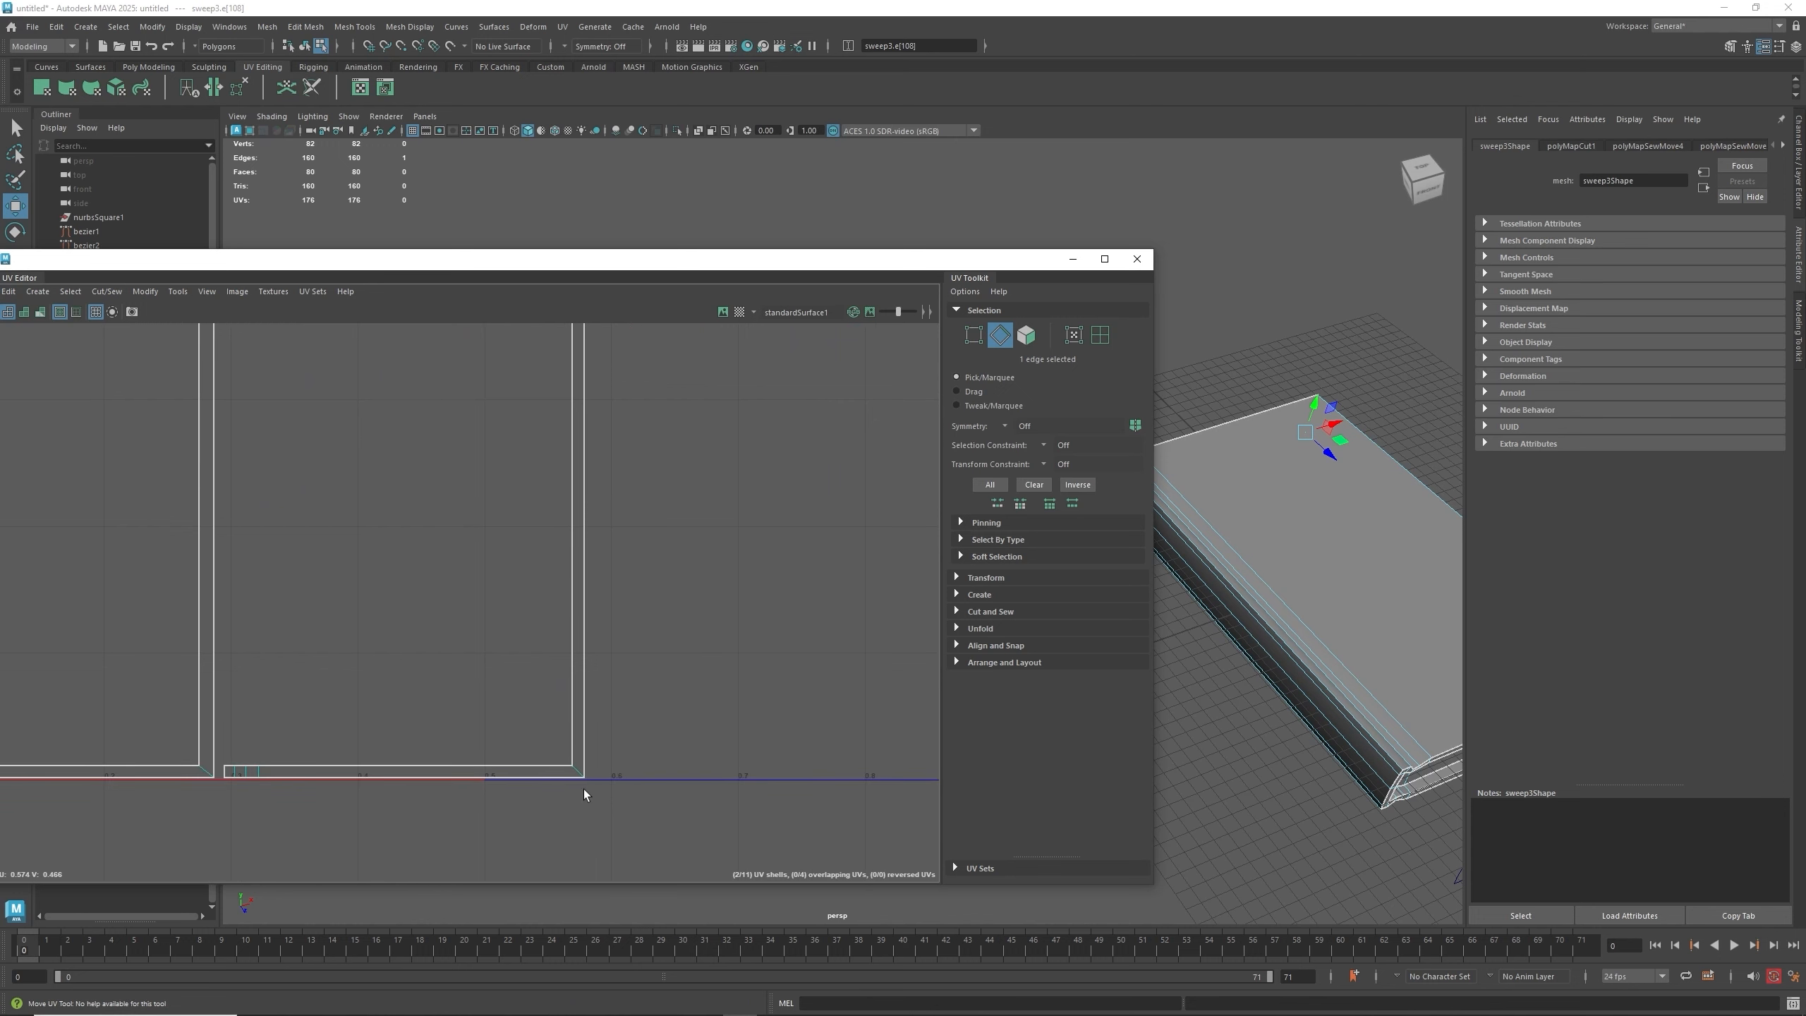
click(576, 765)
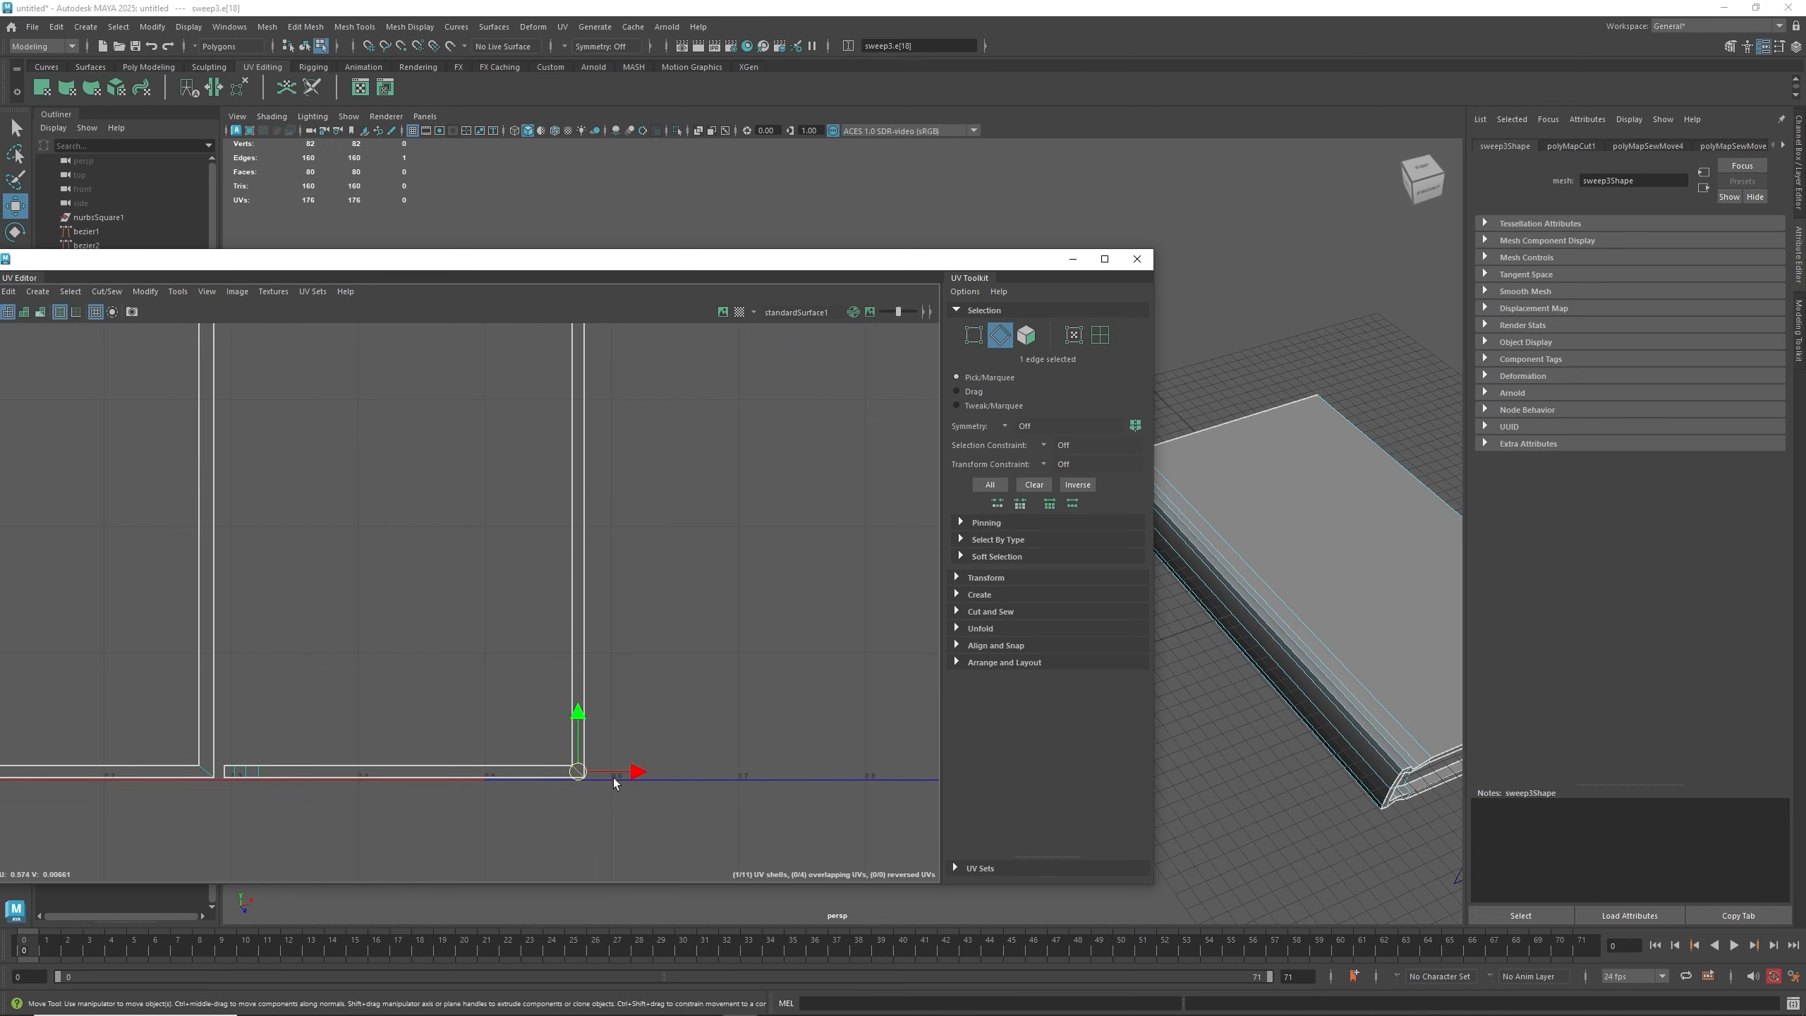
shift+right_drag(605, 774, 562, 770)
alt+middle_drag(337, 676, 694, 687)
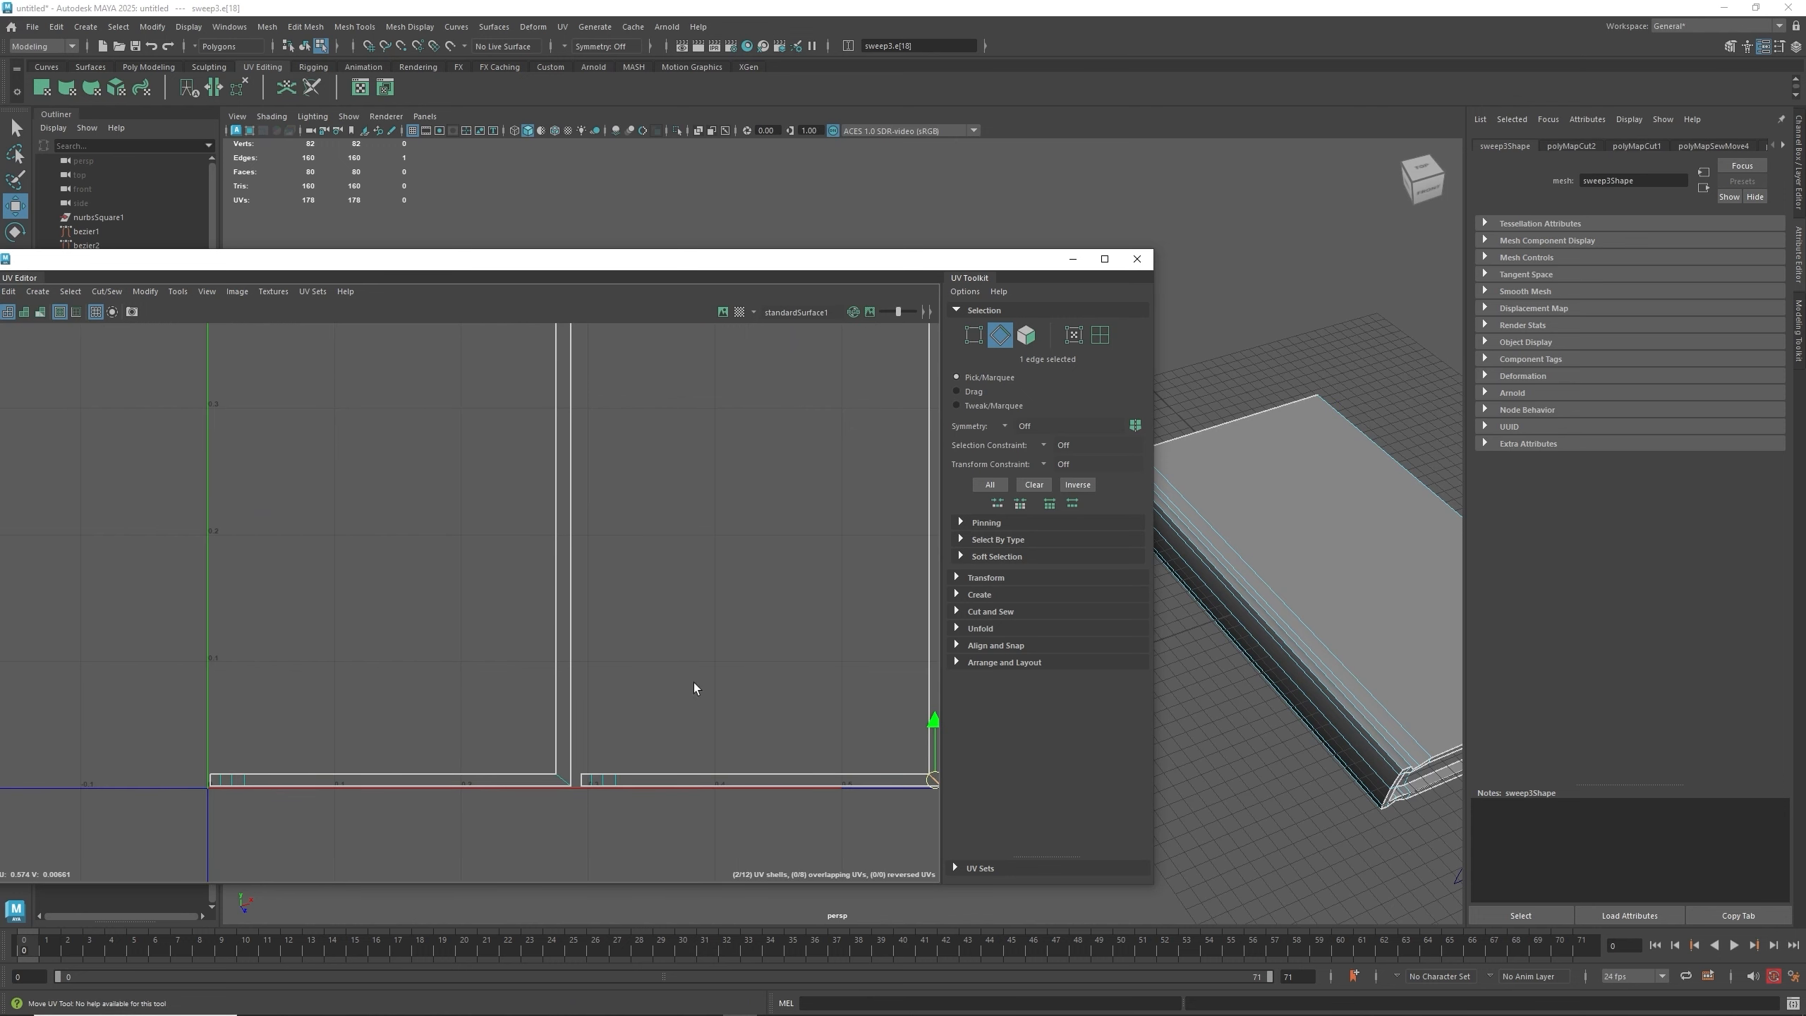
click(566, 780)
key(shift+x)
alt+middle_drag(650, 456, 632, 813)
scroll(571, 681, up, 1)
click(548, 570)
key(shift+x)
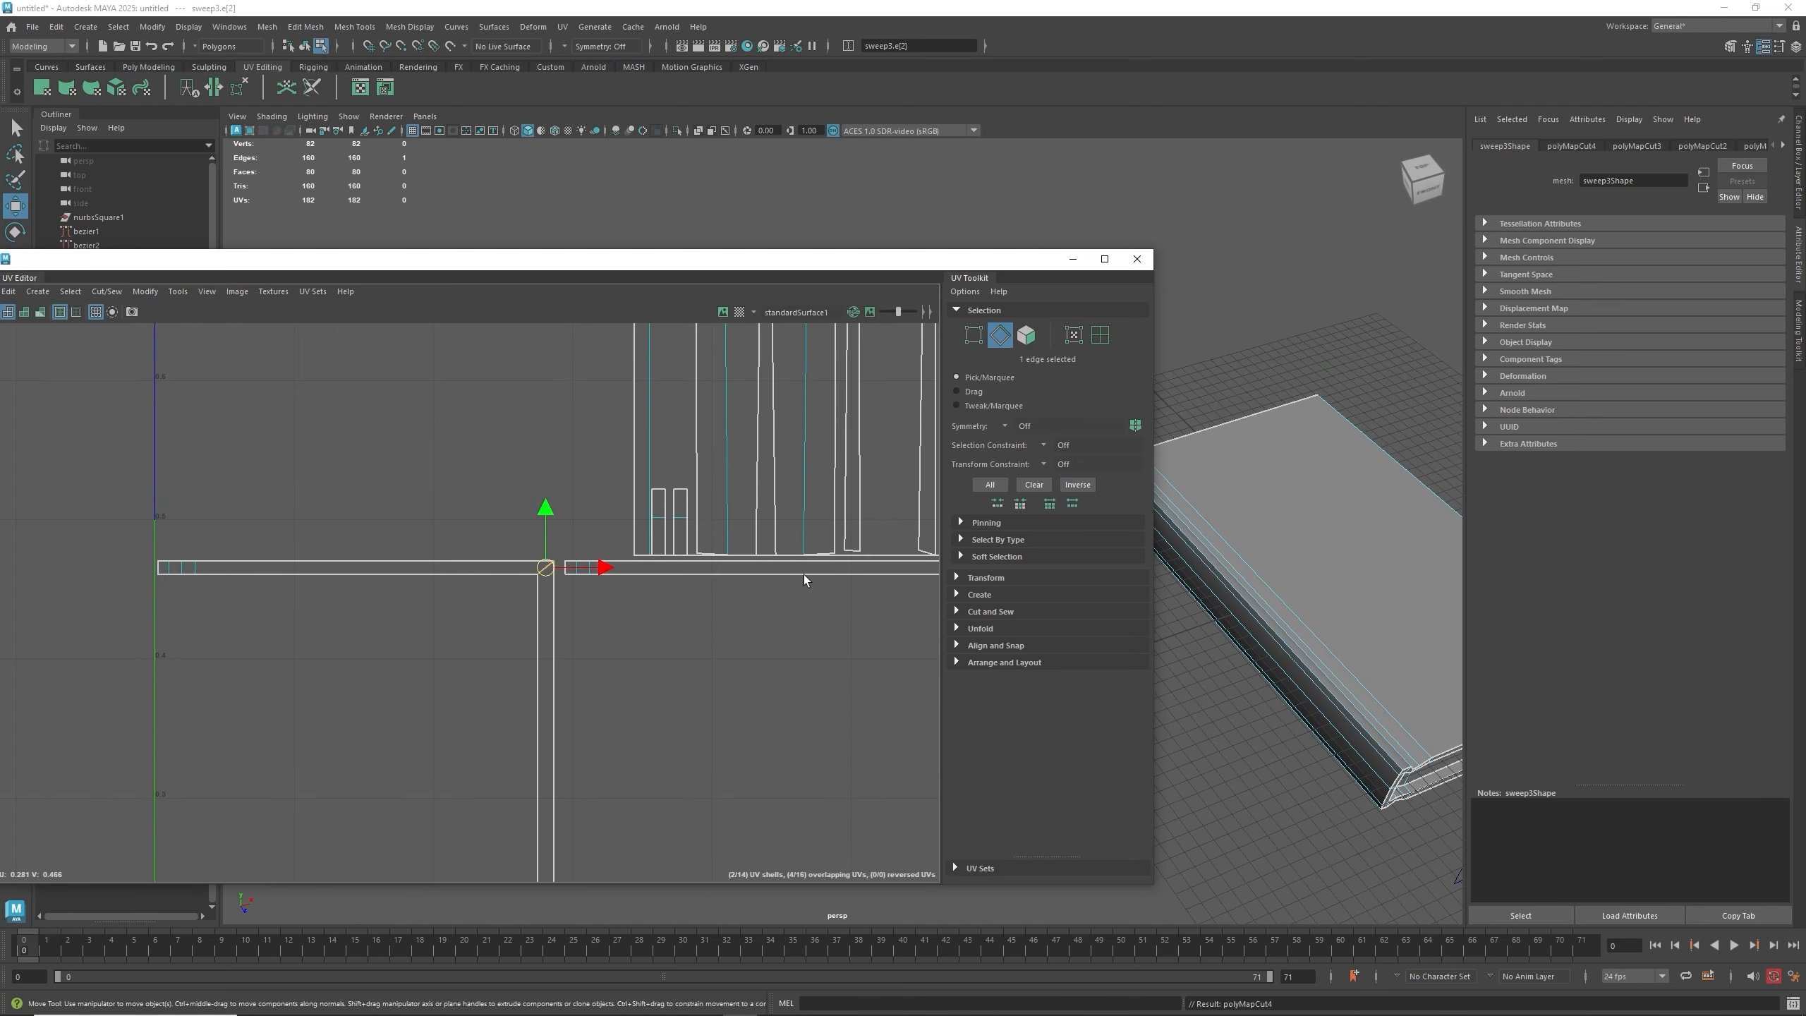
- Select all UV edges and run Layout from the Arrange and Layout section to pack the shells
alt+middle_drag(825, 443, 425, 596)
scroll(435, 588, down, 5)
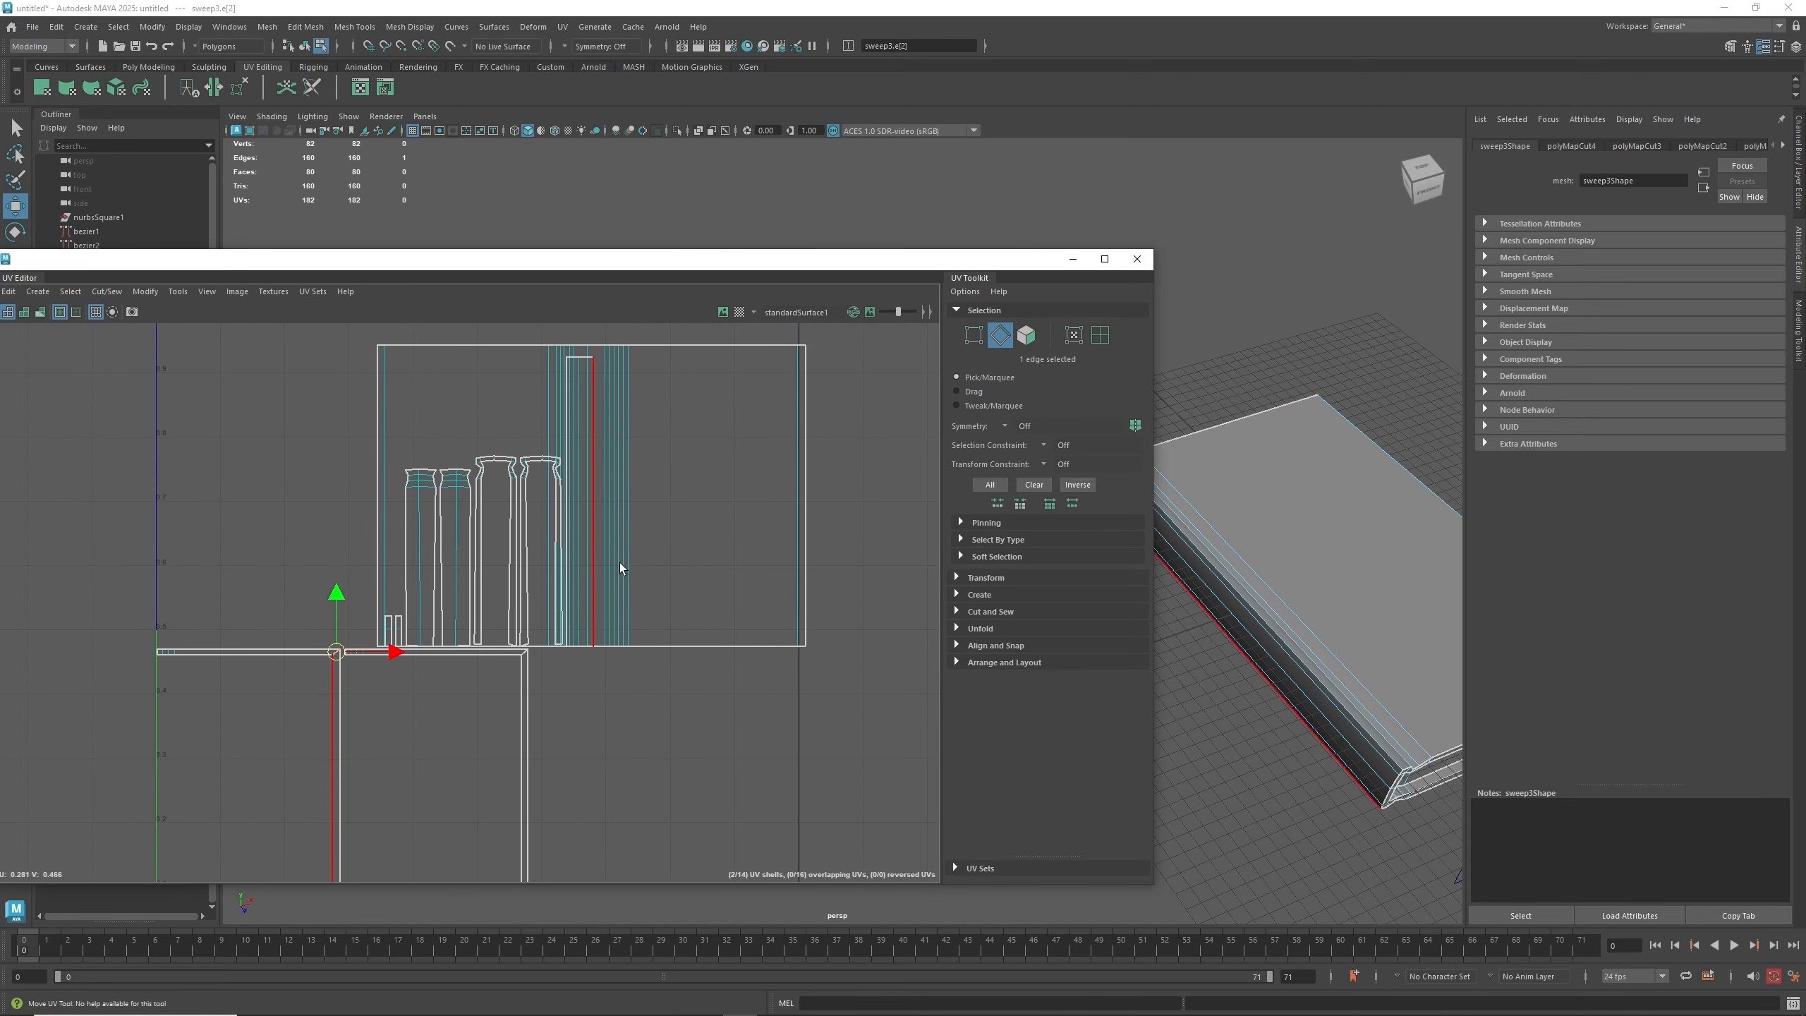
alt+middle_drag(643, 547, 624, 577)
scroll(623, 577, down, 1)
click(666, 720)
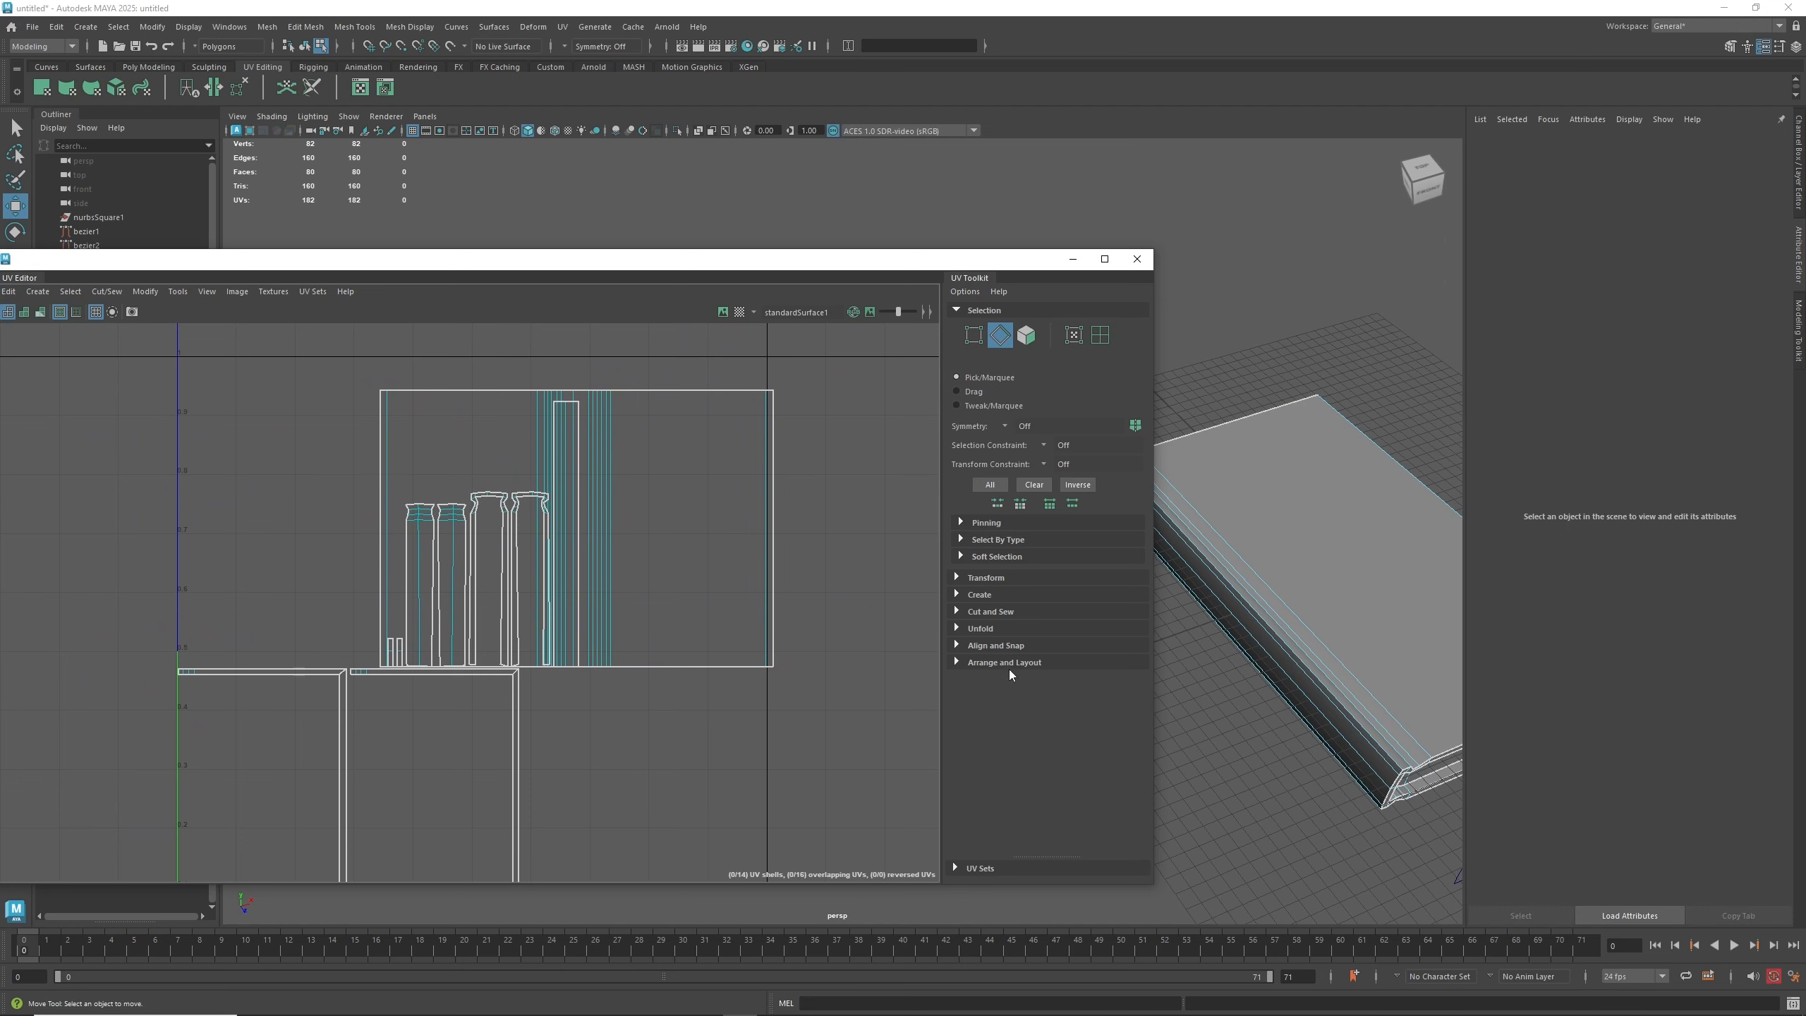
click(1009, 663)
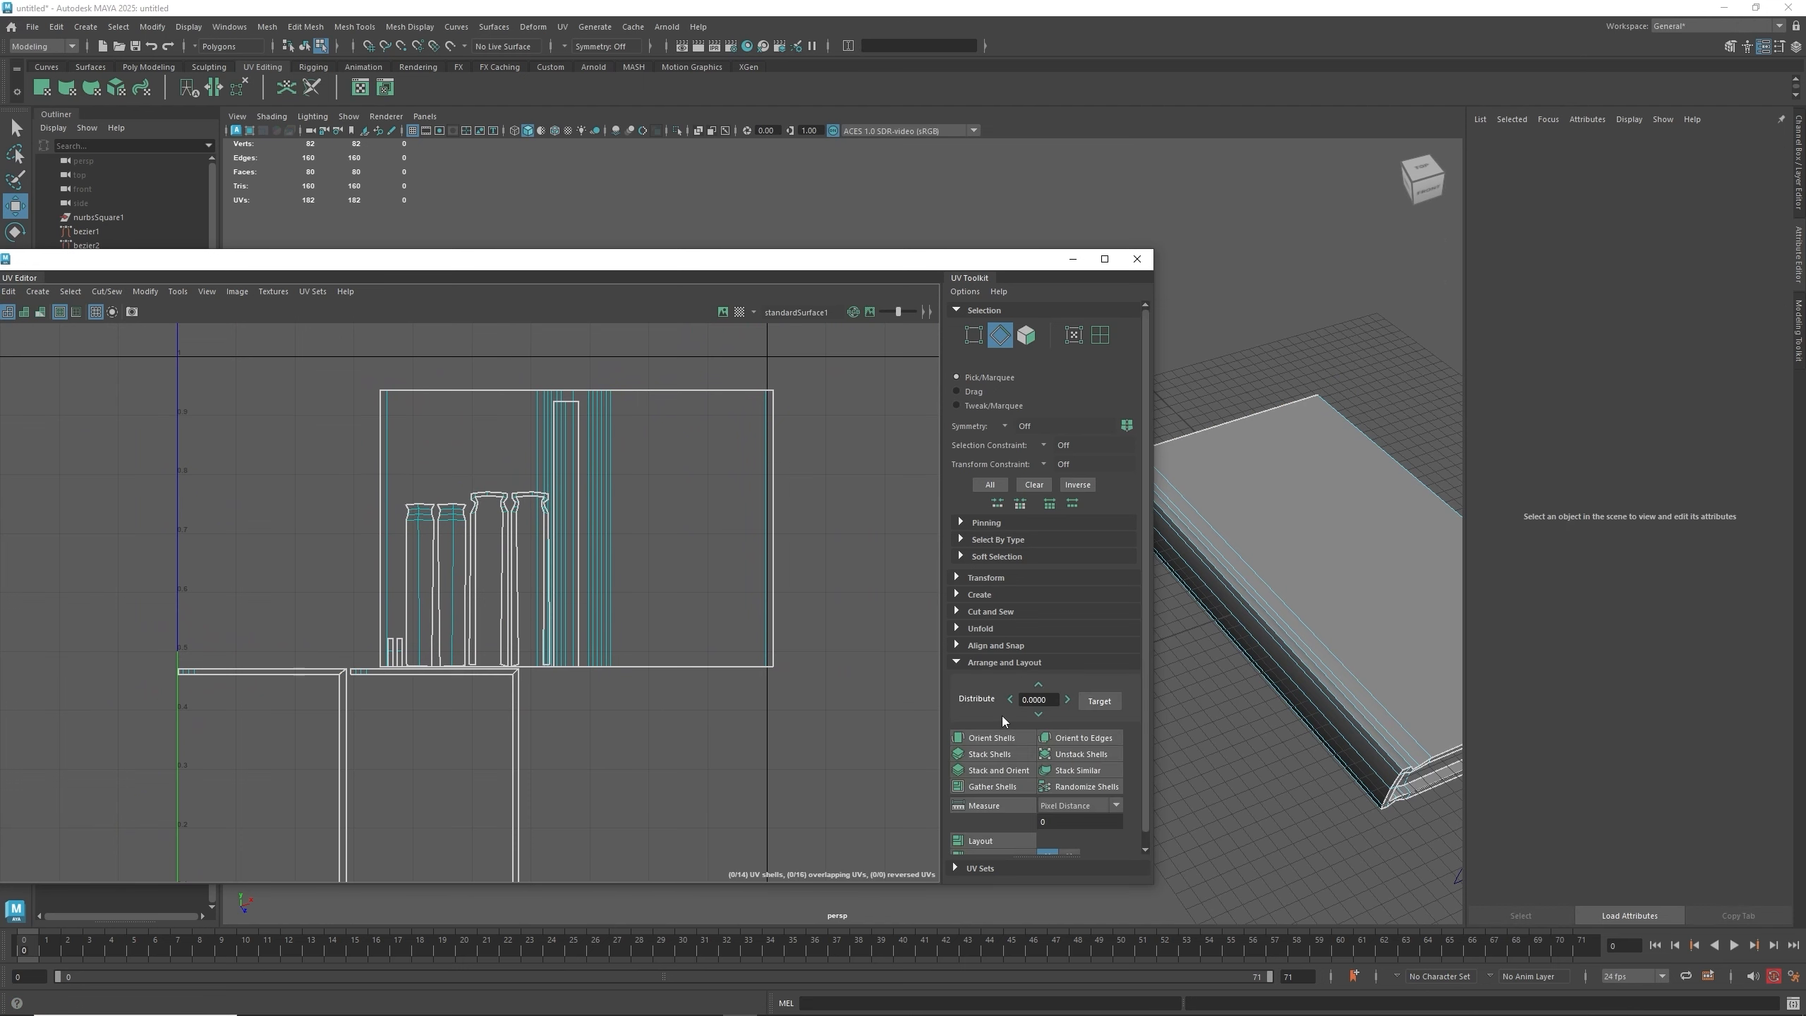
scroll(1002, 715, down, 1)
click(989, 825)
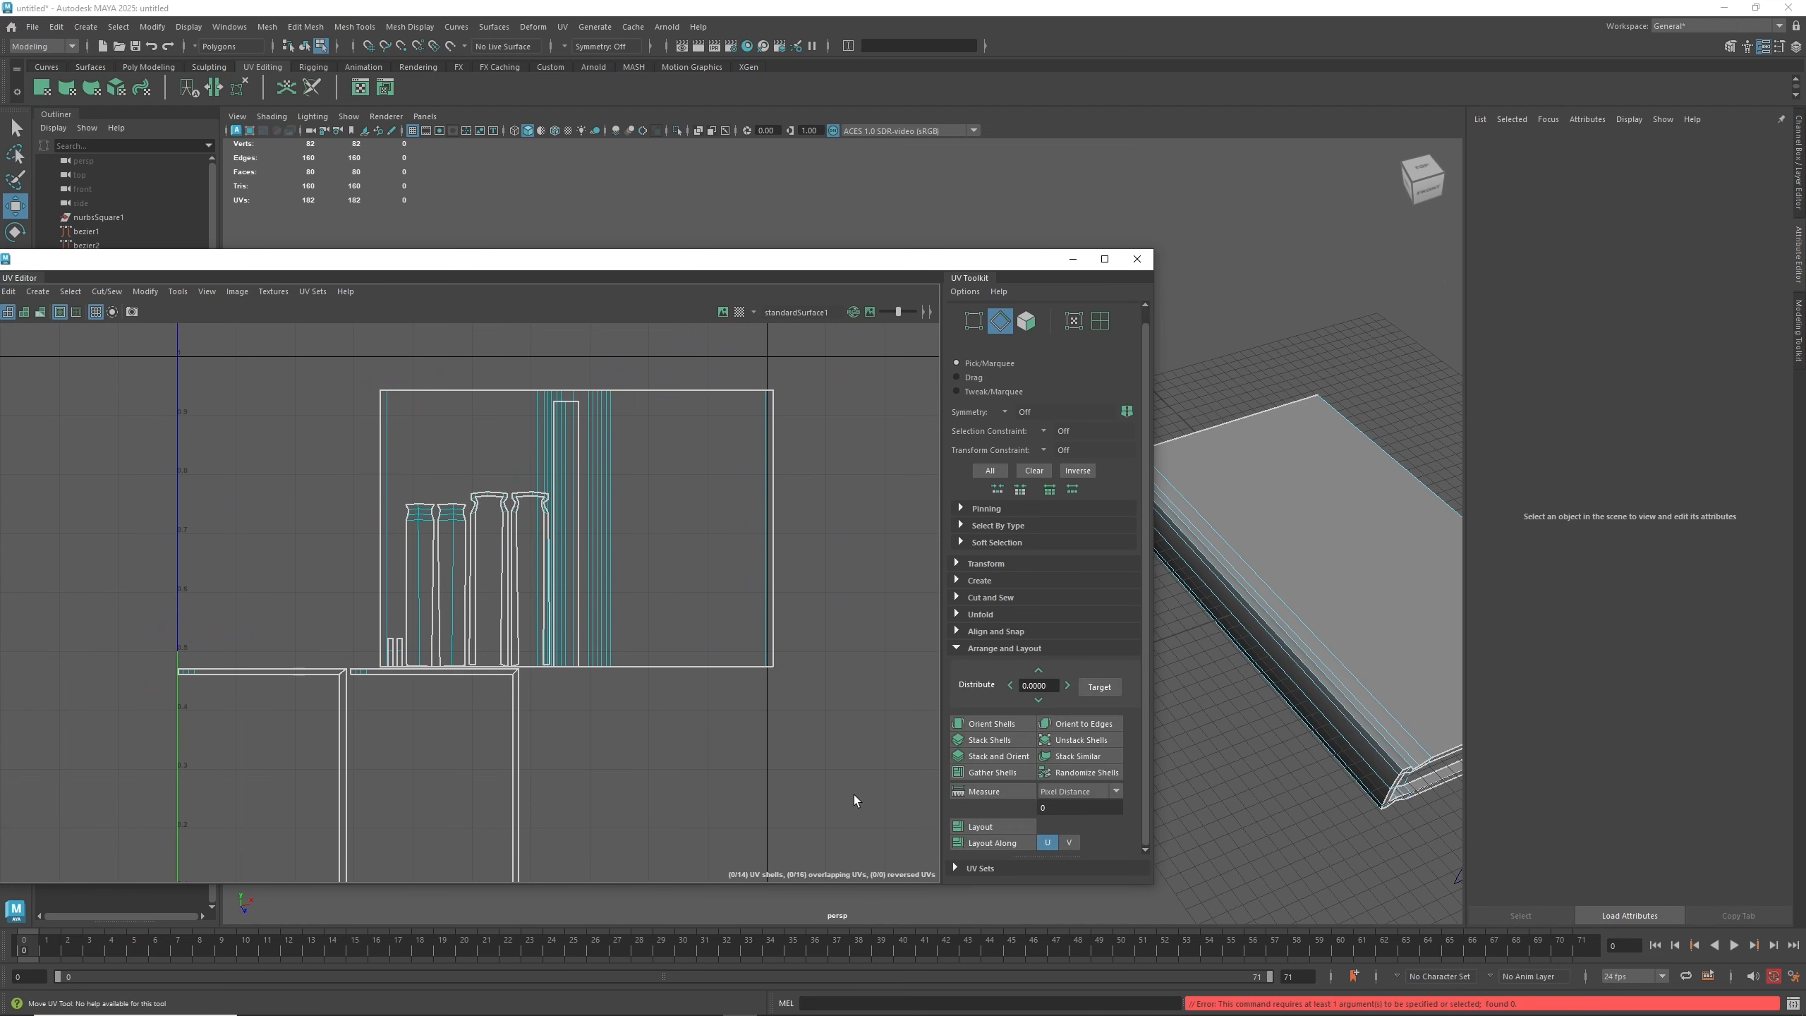
scroll(850, 743, down, 3)
drag(877, 510, 446, 865)
click(986, 829)
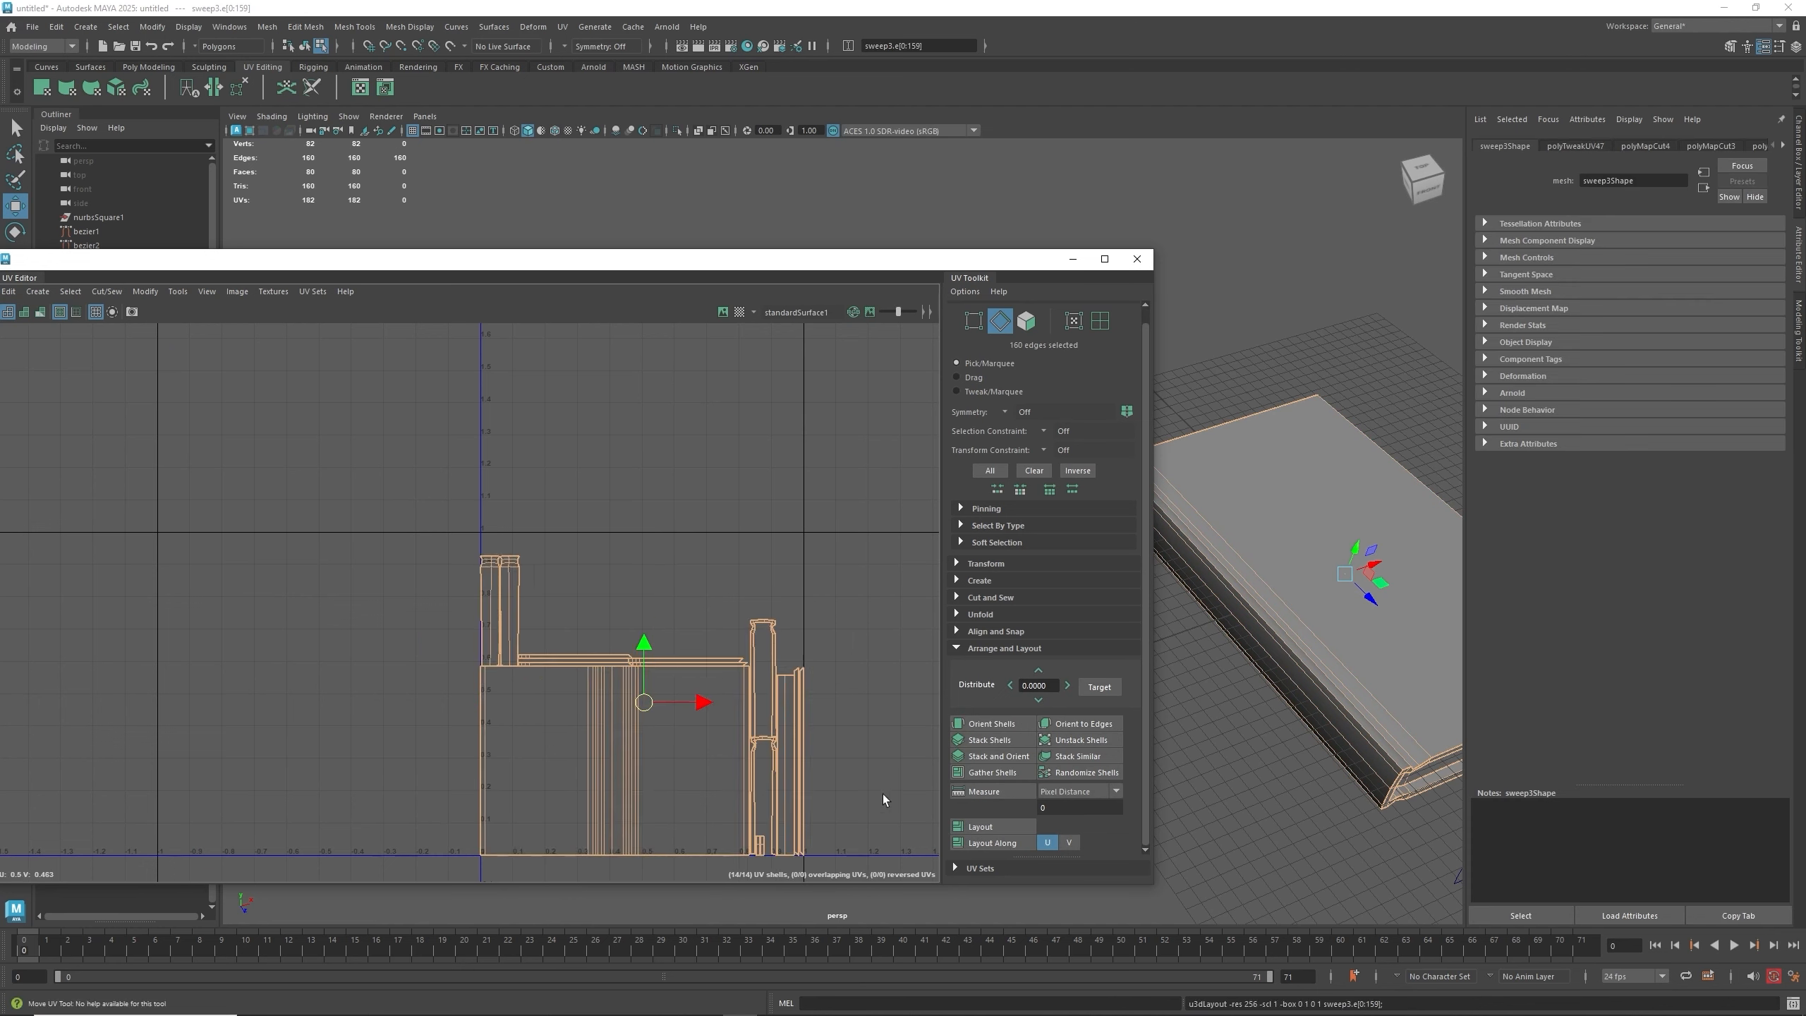
click(855, 667)
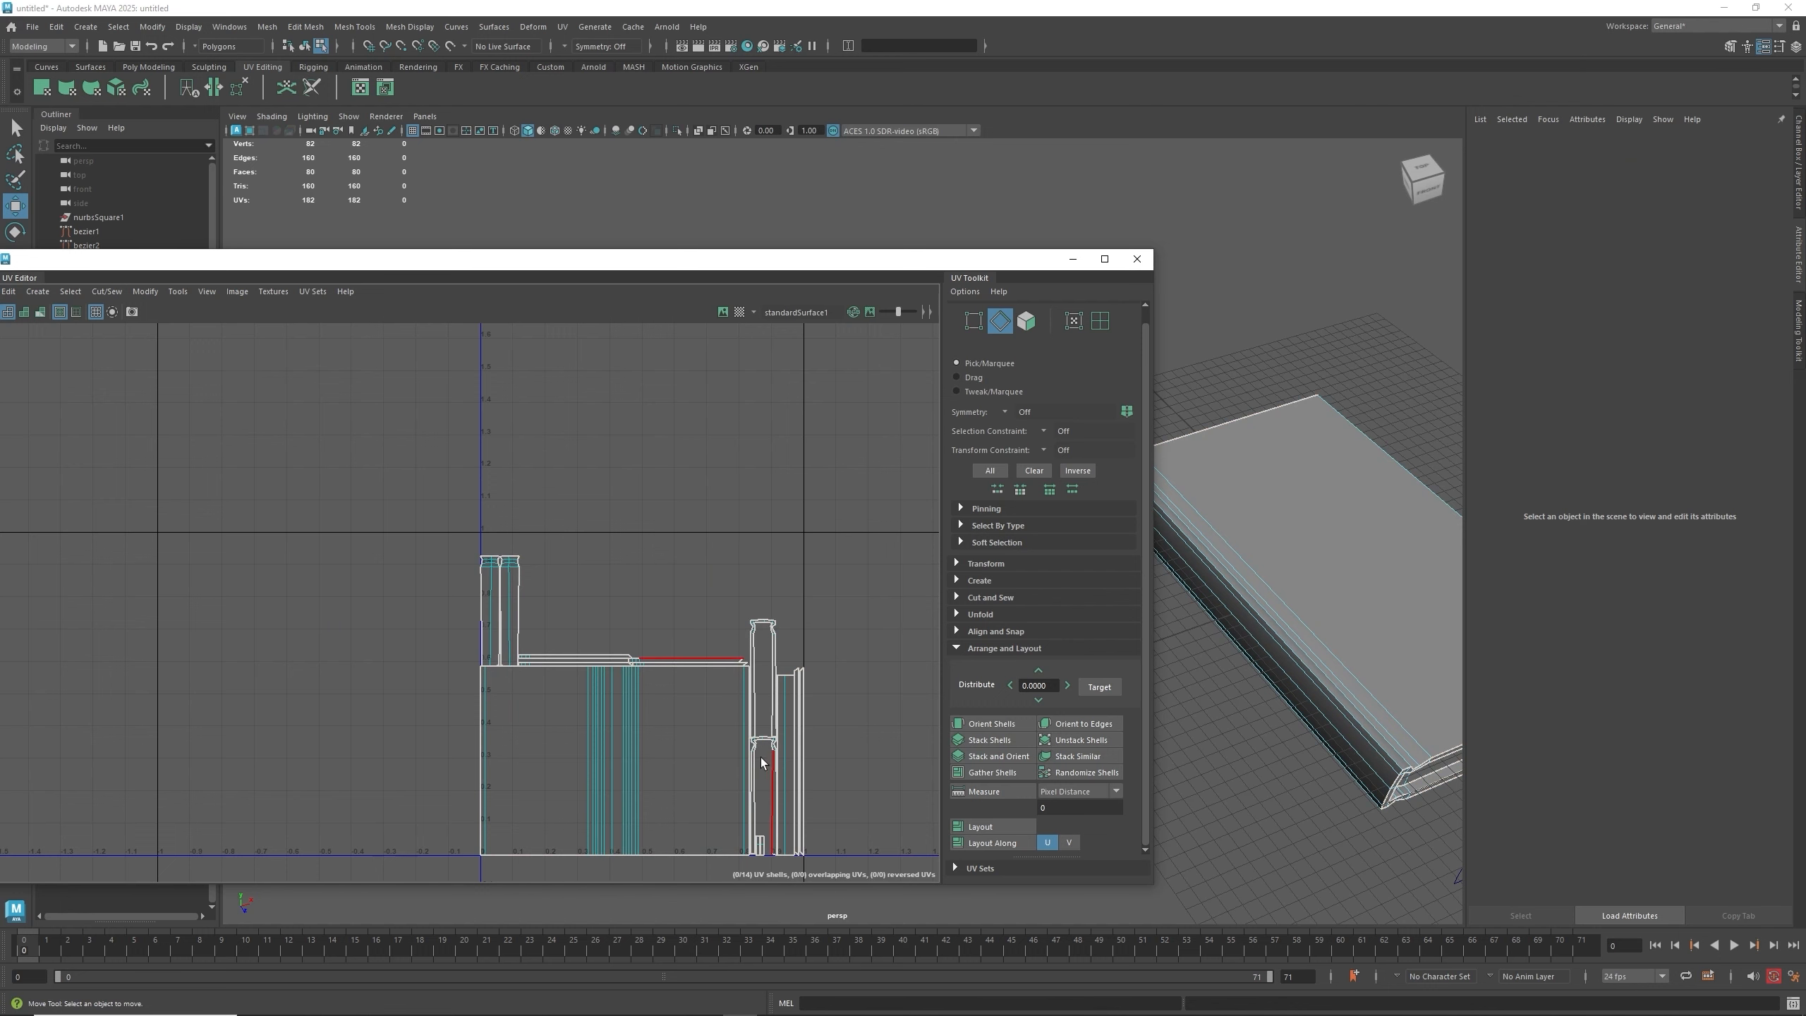
- Cut the notch edge at the top-left corner of the narrow upright strip
scroll(652, 757, up, 4)
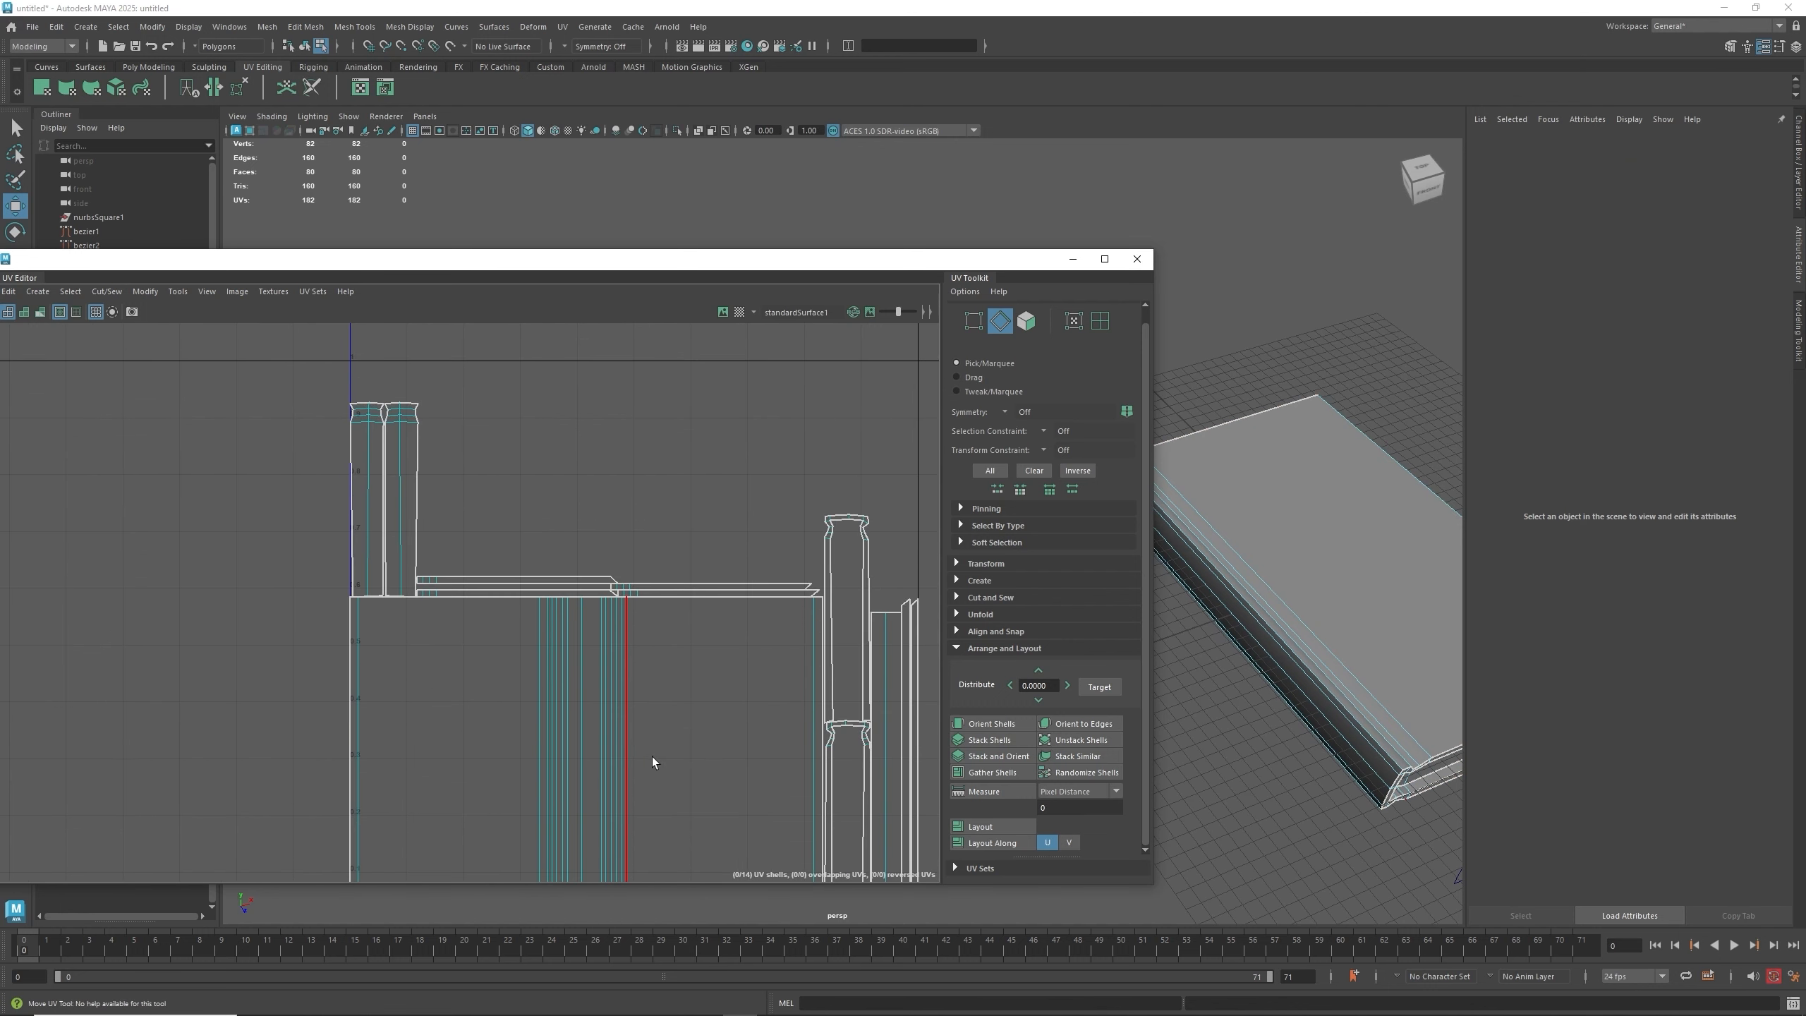
scroll(836, 541, up, 8)
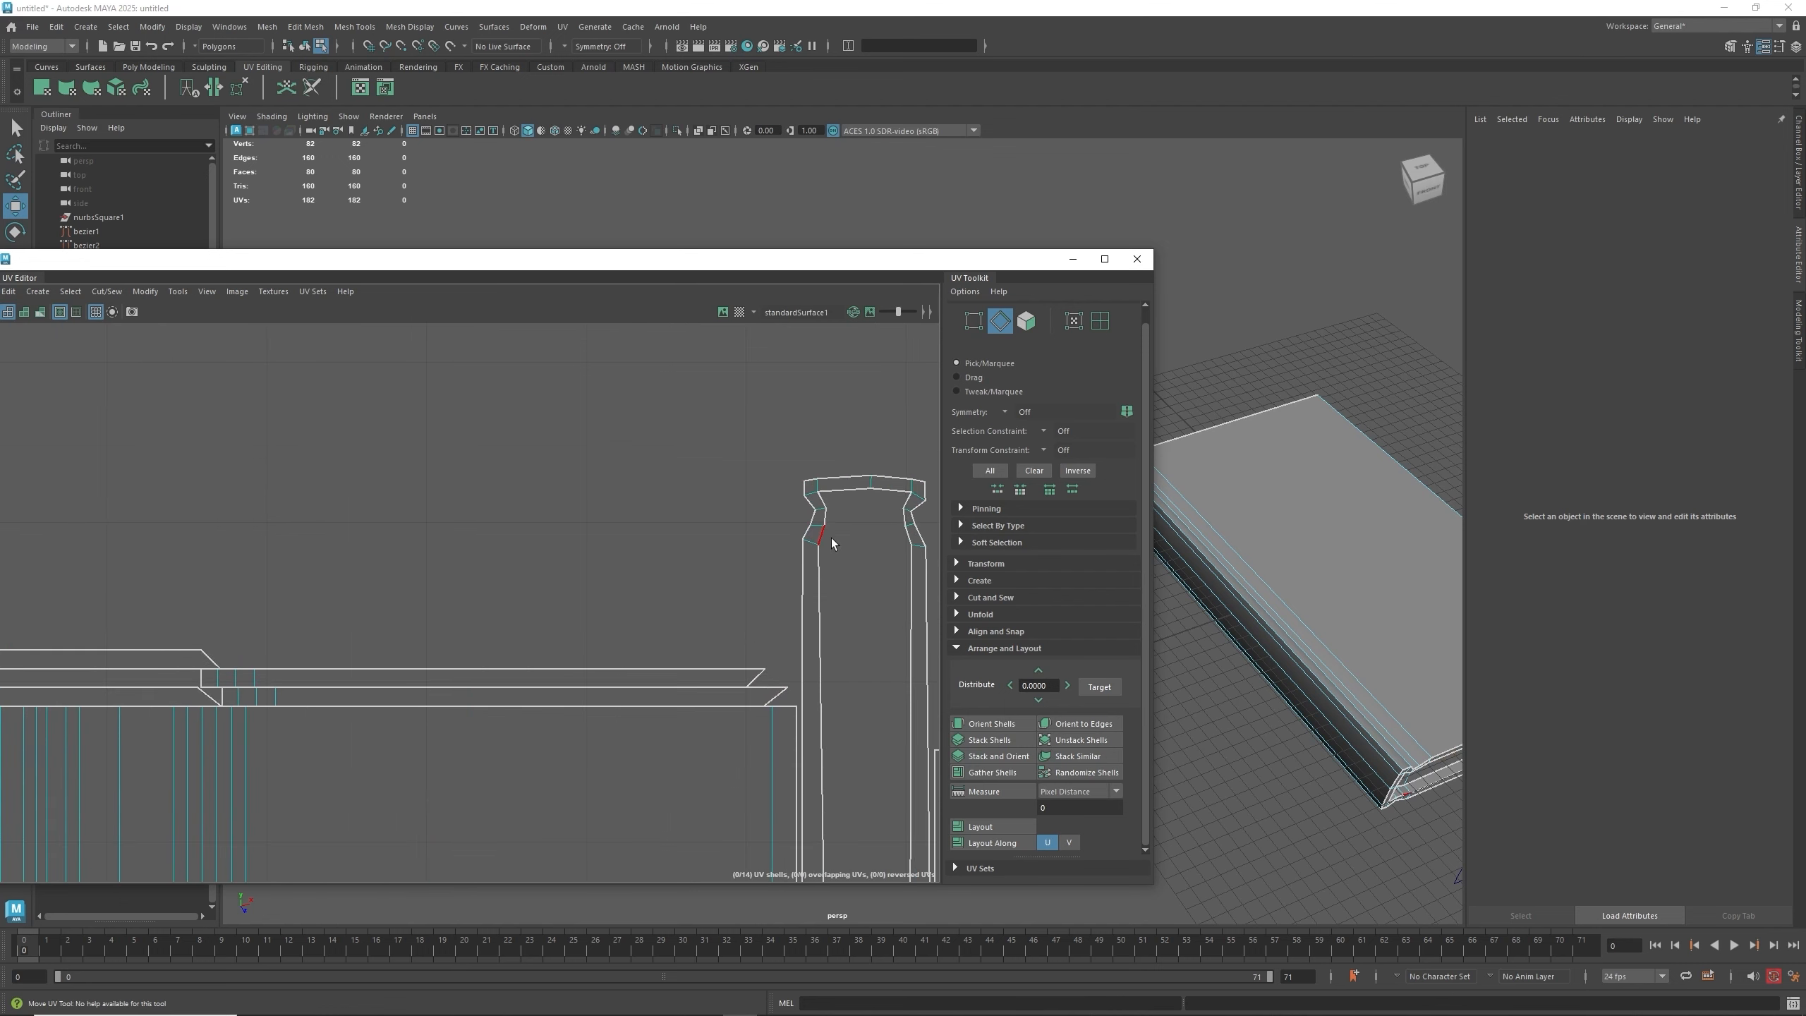
click(805, 541)
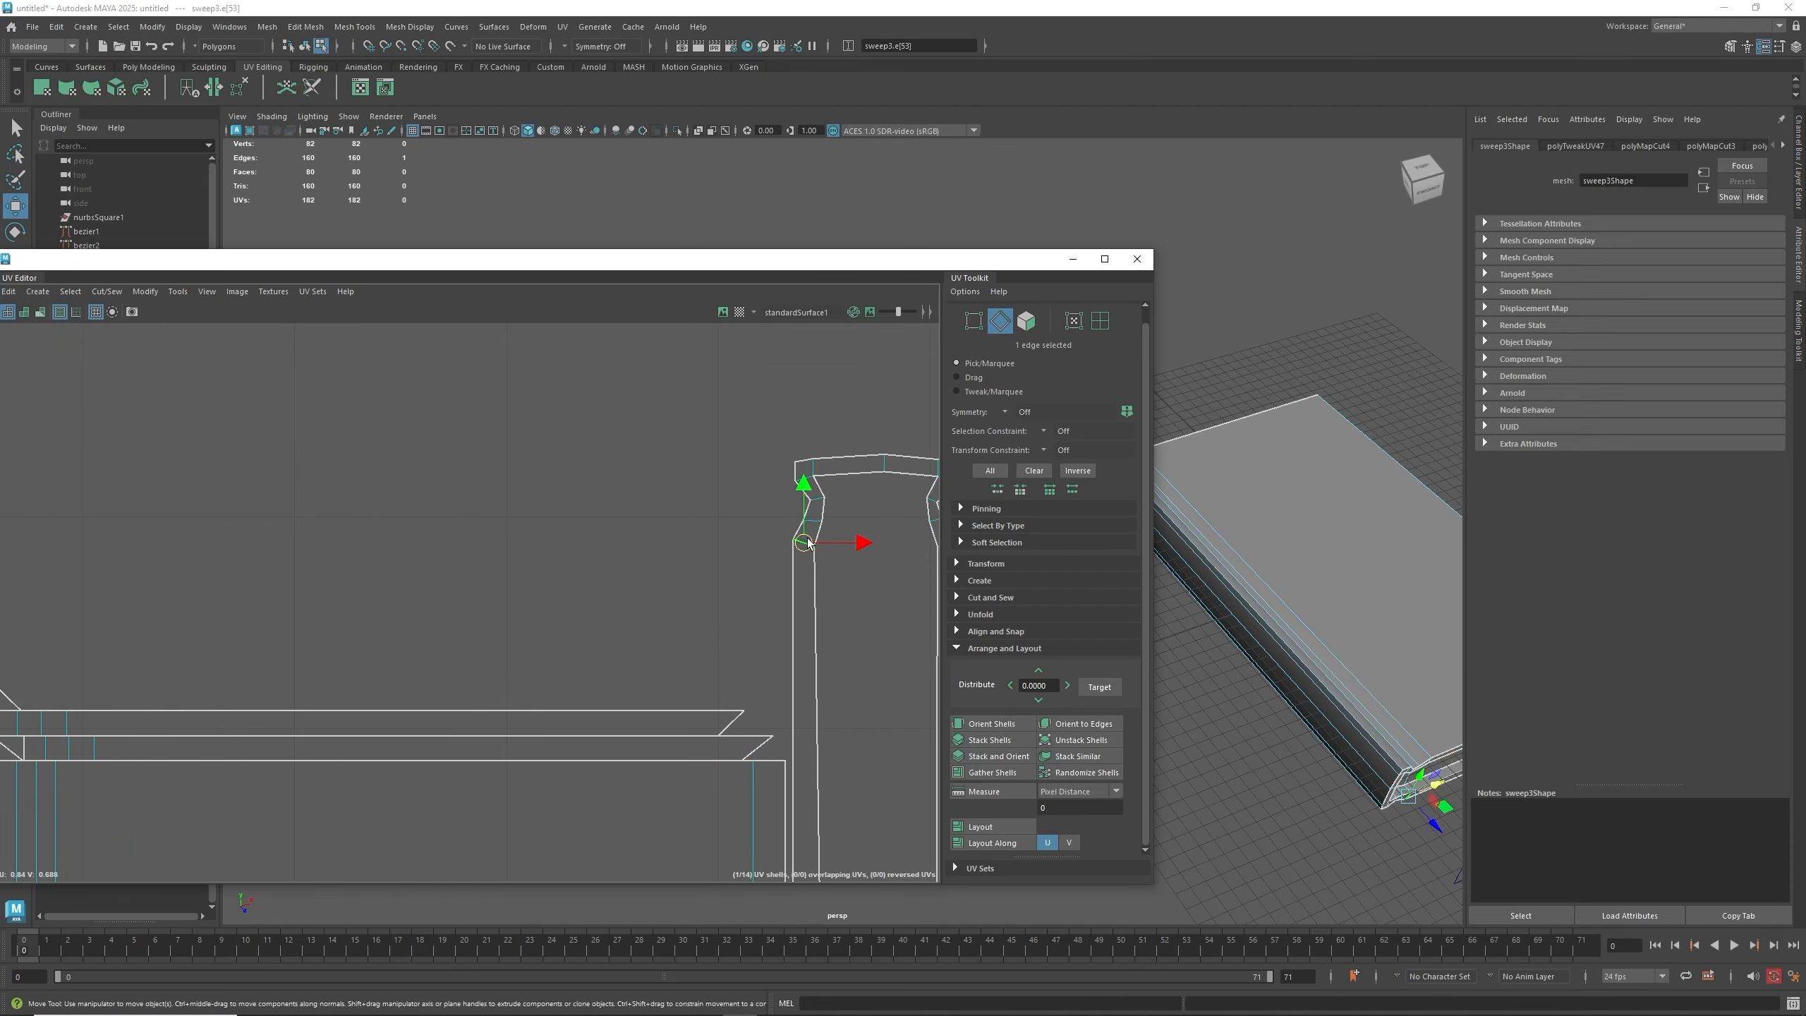
shift+right_drag(807, 543, 807, 500)
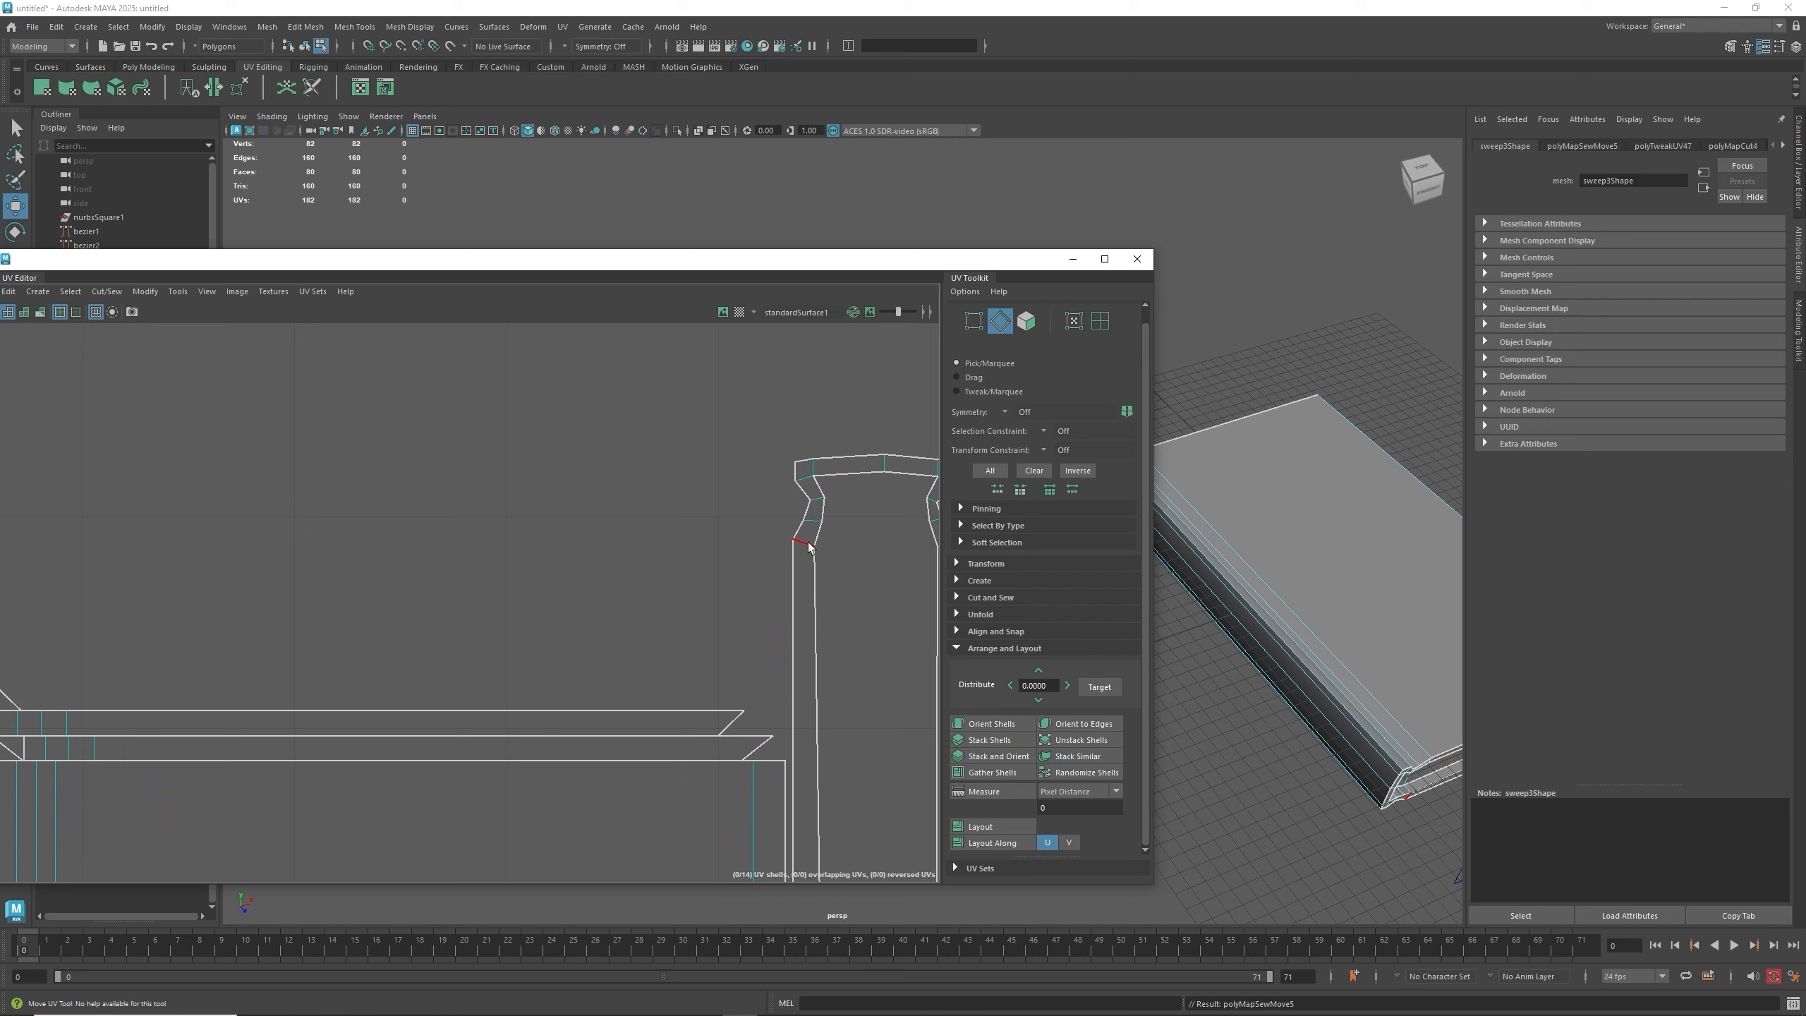
click(808, 544)
shift+right_drag(808, 544, 807, 482)
click(807, 484)
click(807, 478)
key(shift+x)
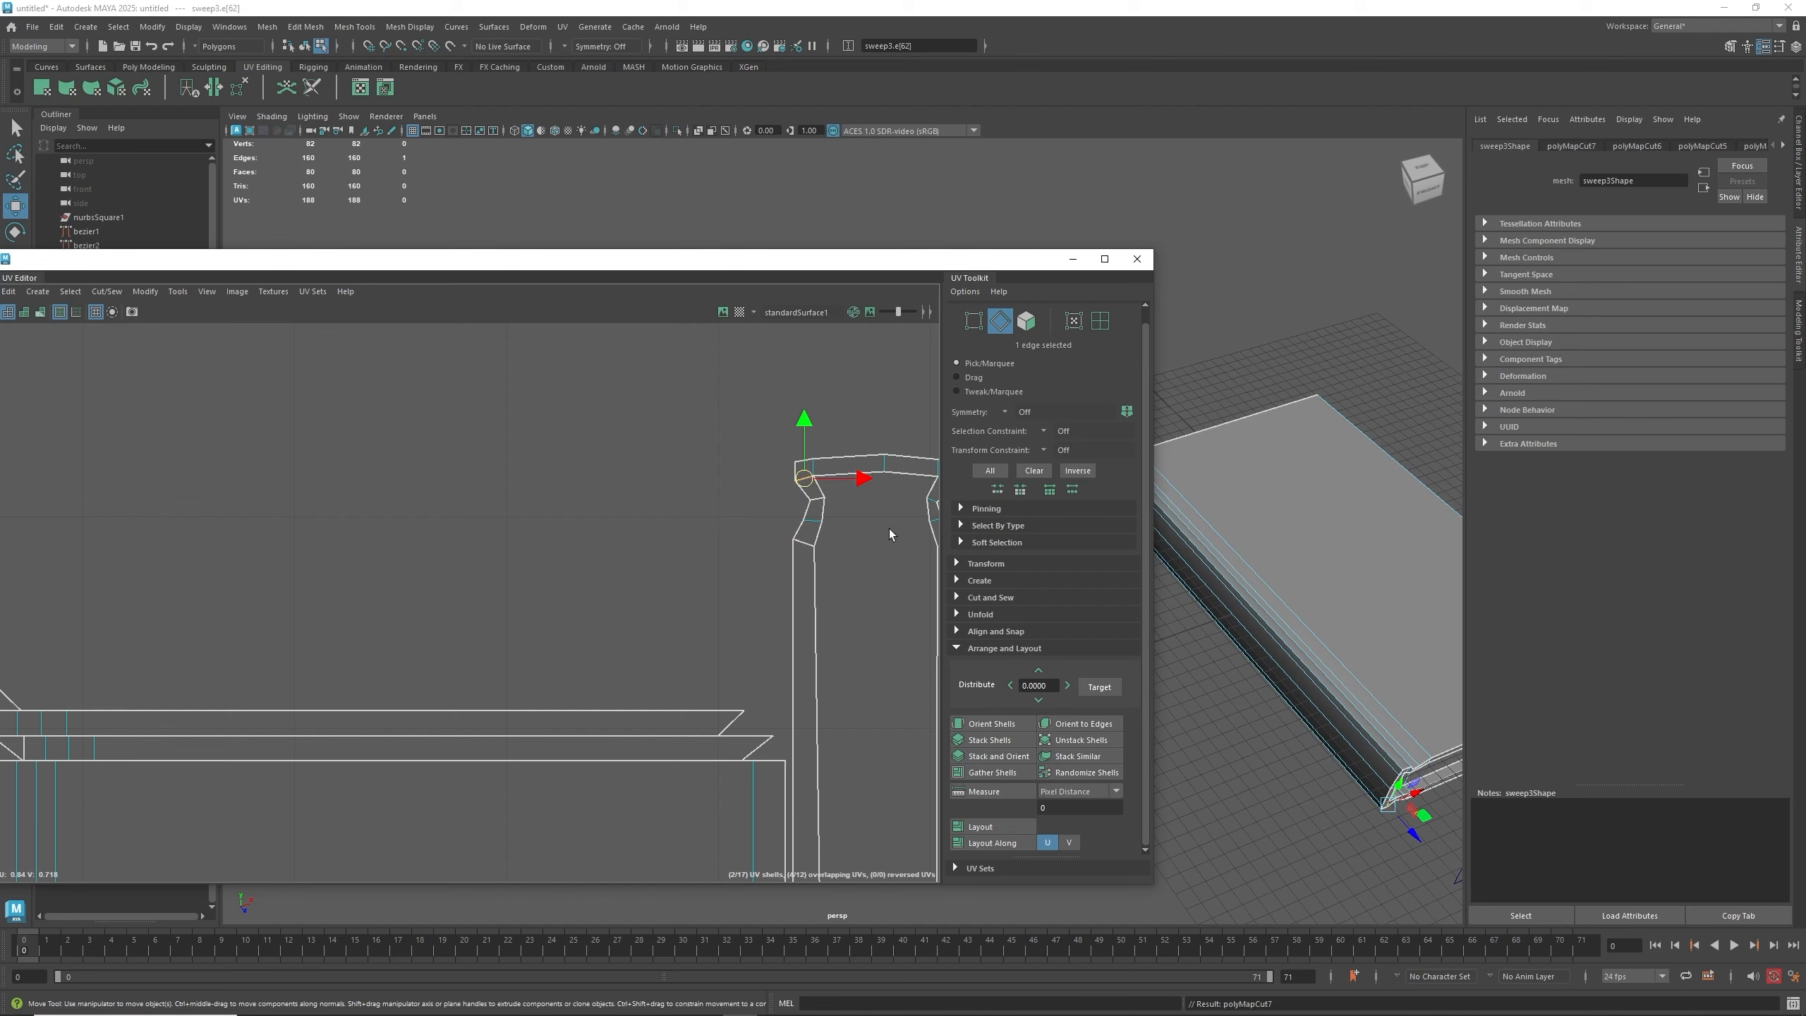
- Cut the two notch edges on the right side of that strip's top cap
alt+middle_drag(887, 527, 626, 548)
click(676, 526)
key(shift+x)
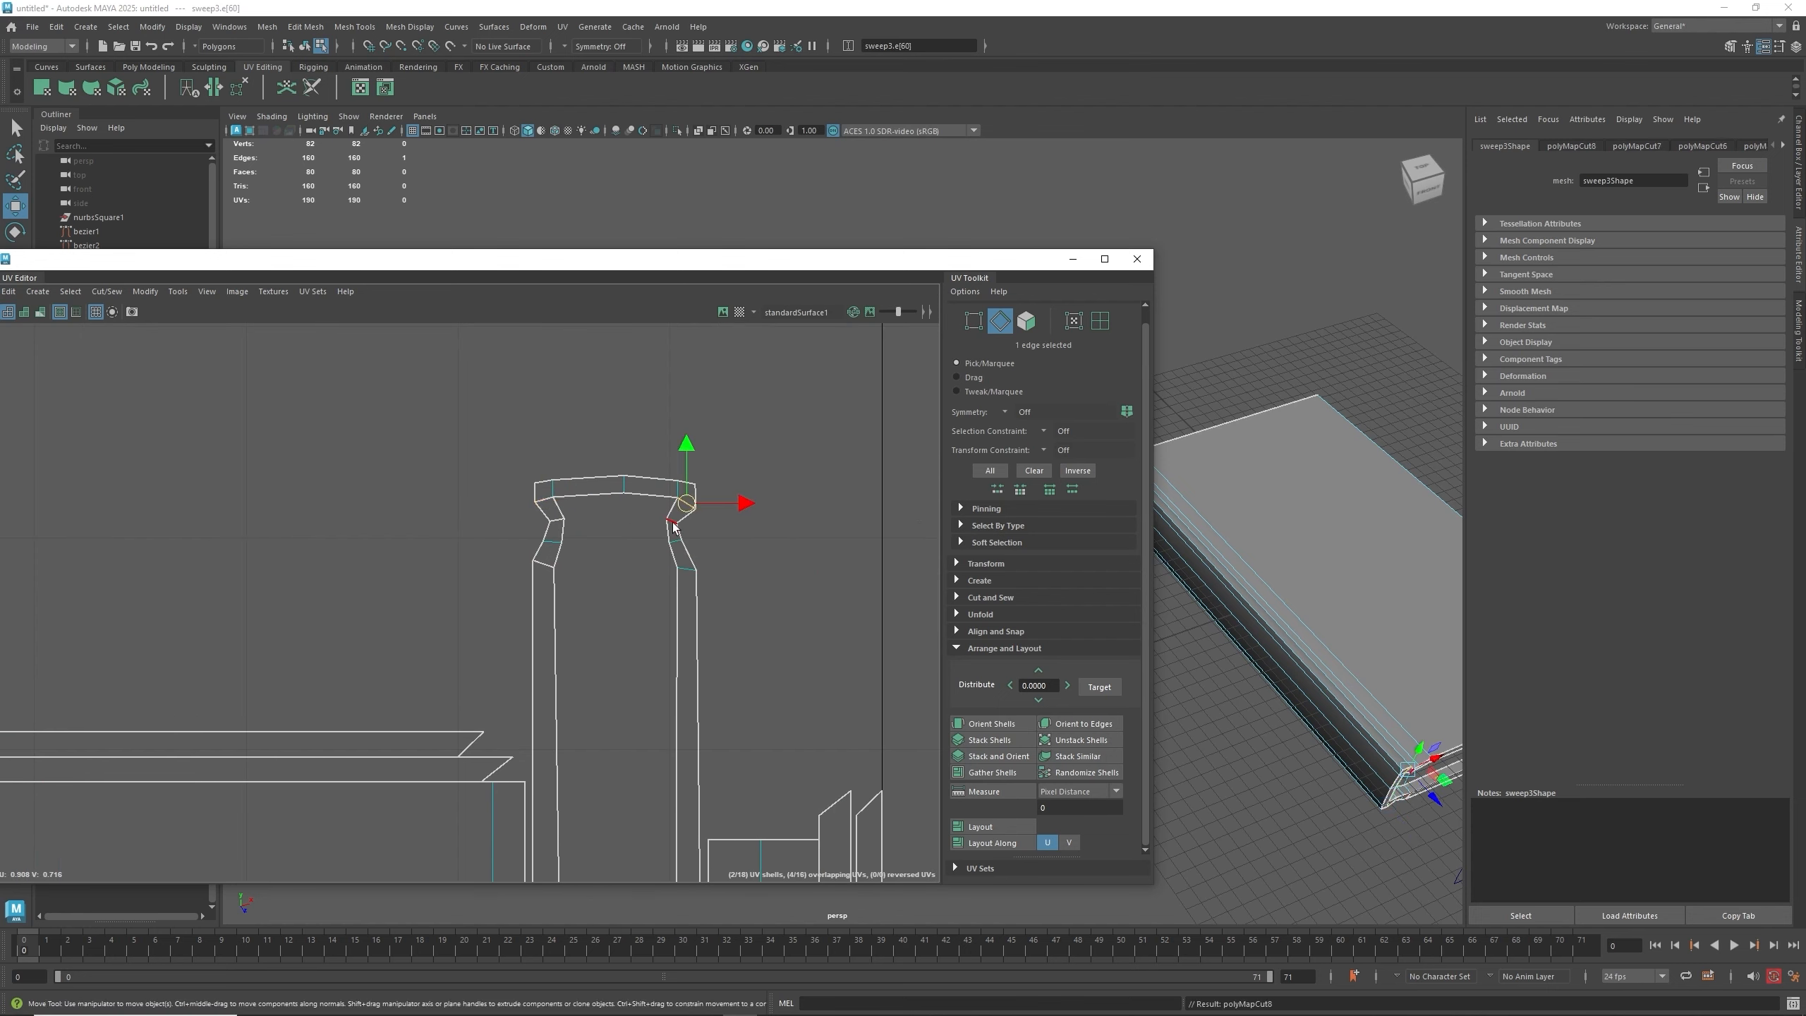
click(684, 568)
key(shift+x)
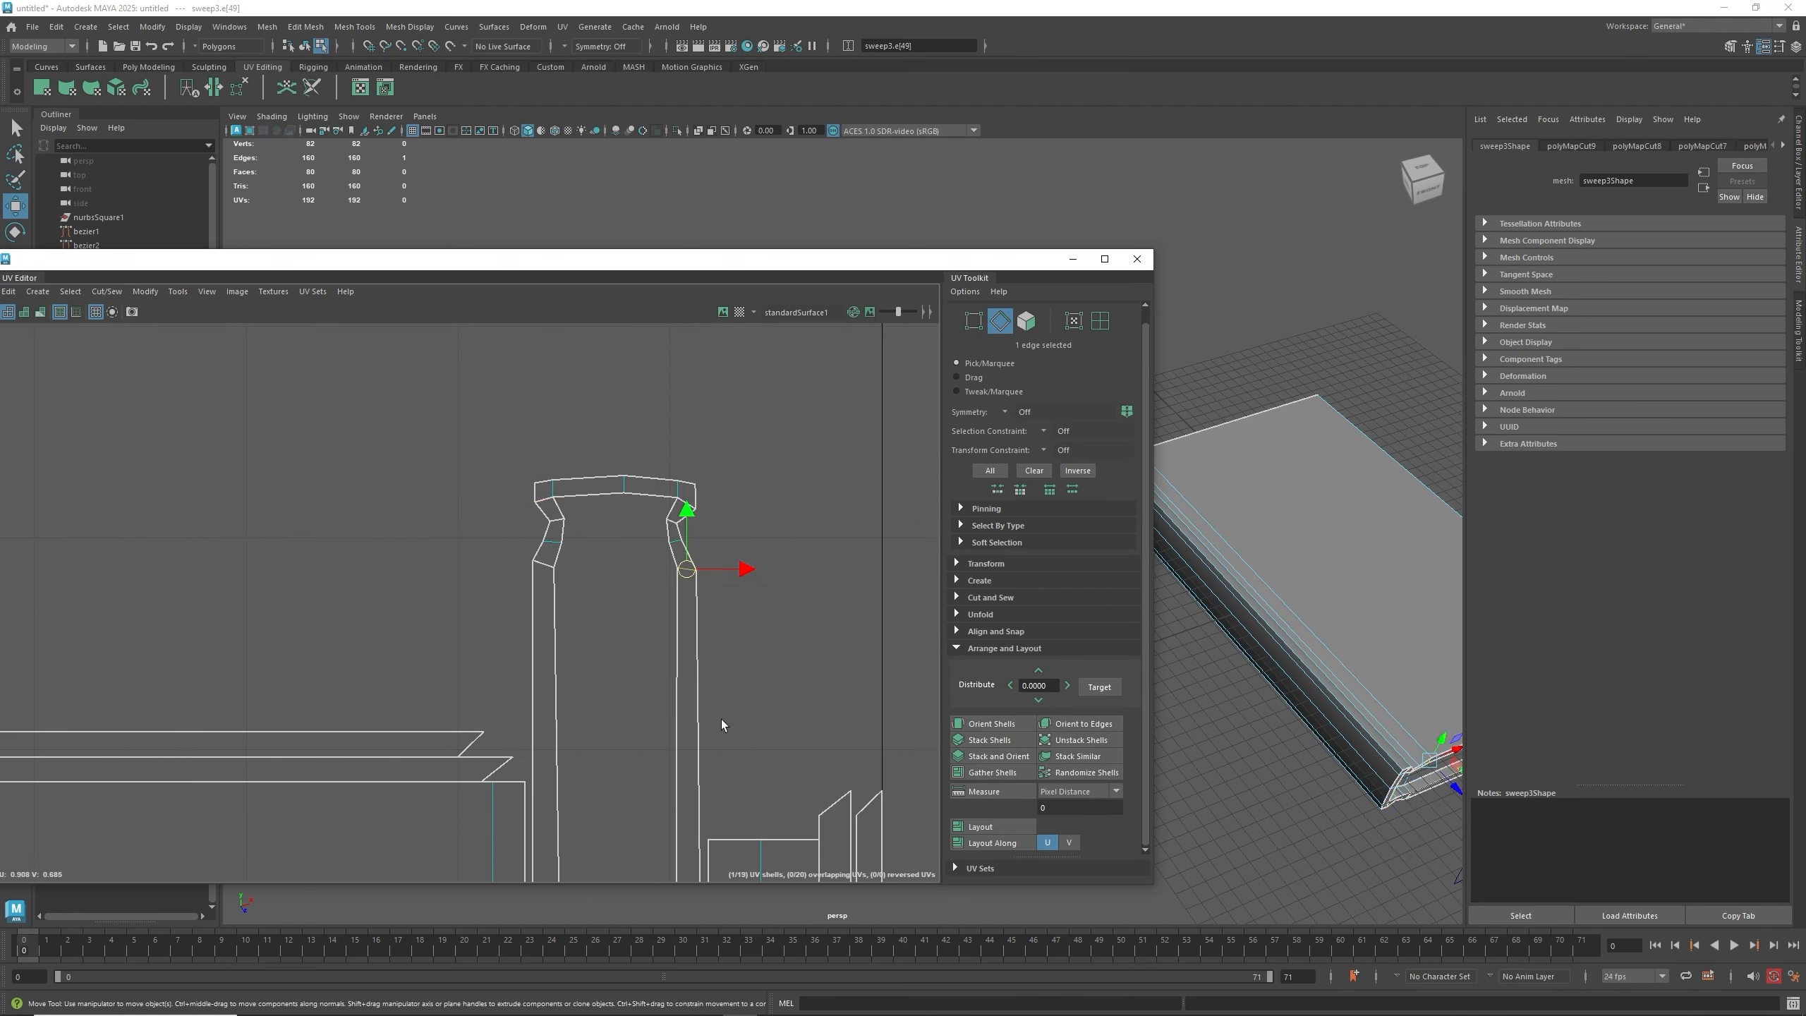
key(shift+x)
scroll(724, 704, down, 10)
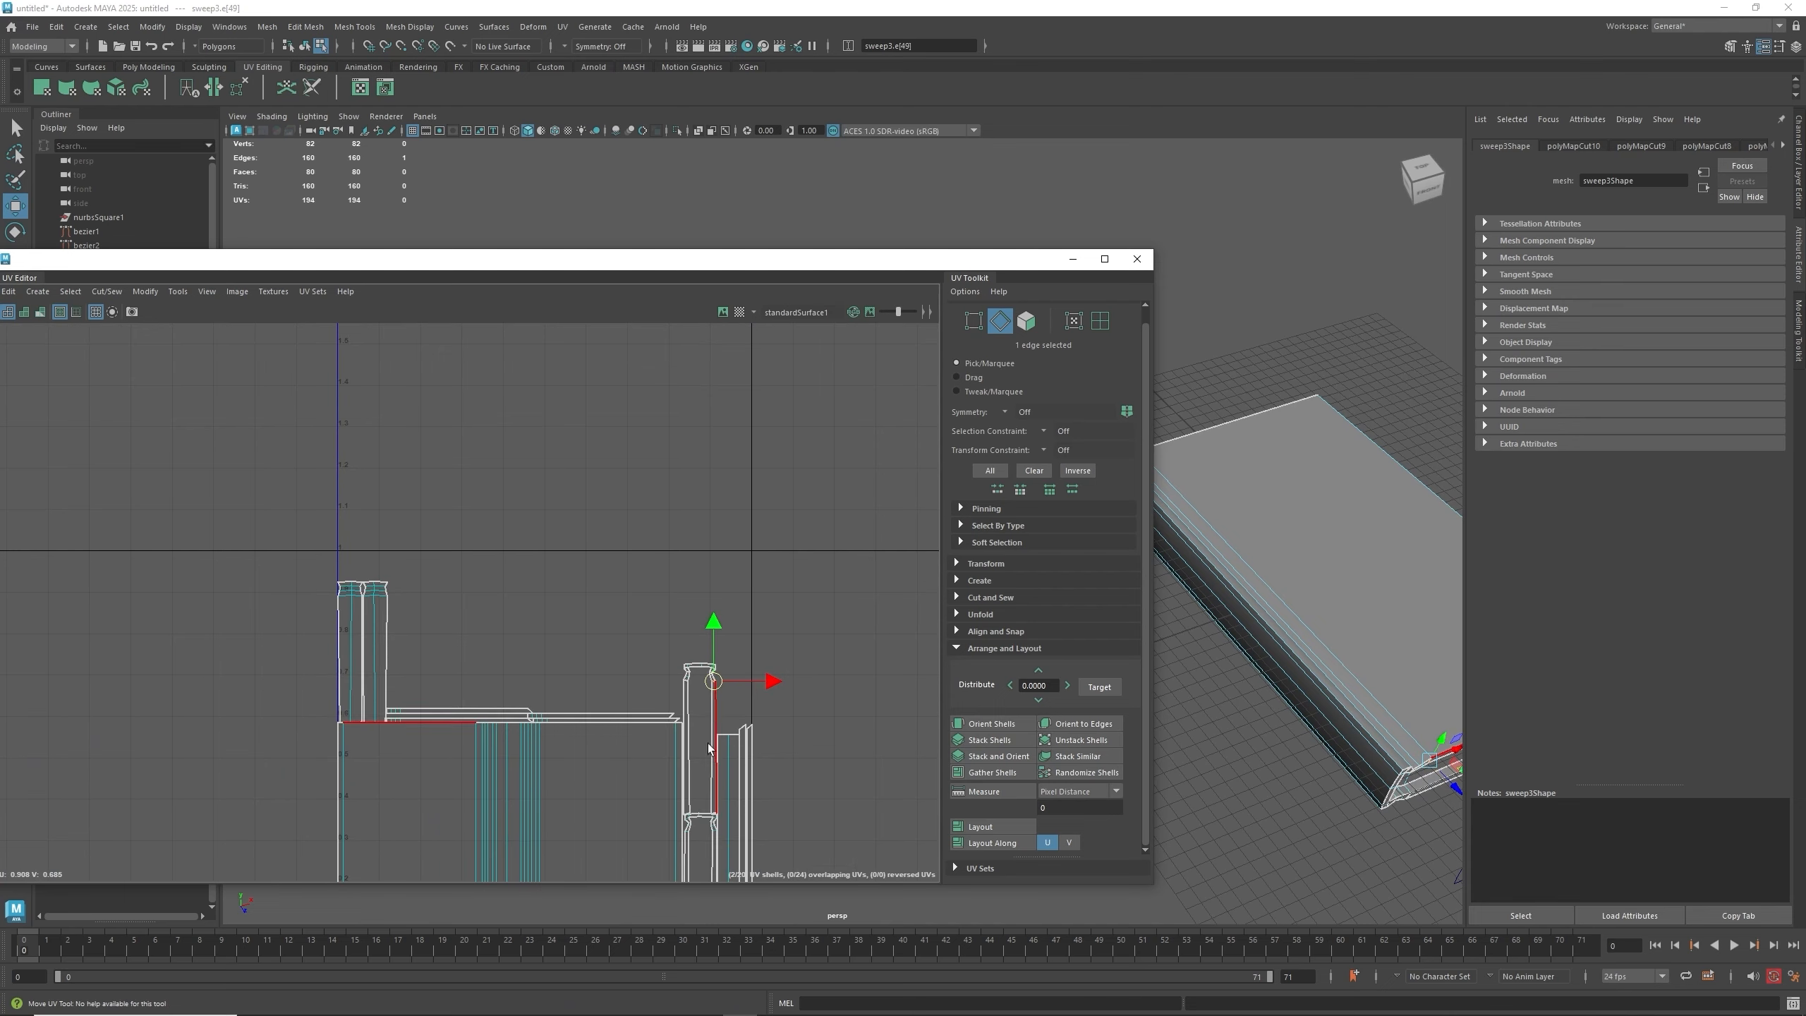
- Cut the notch edges on both sides of the second upright strip's cap
scroll(710, 749, up, 10)
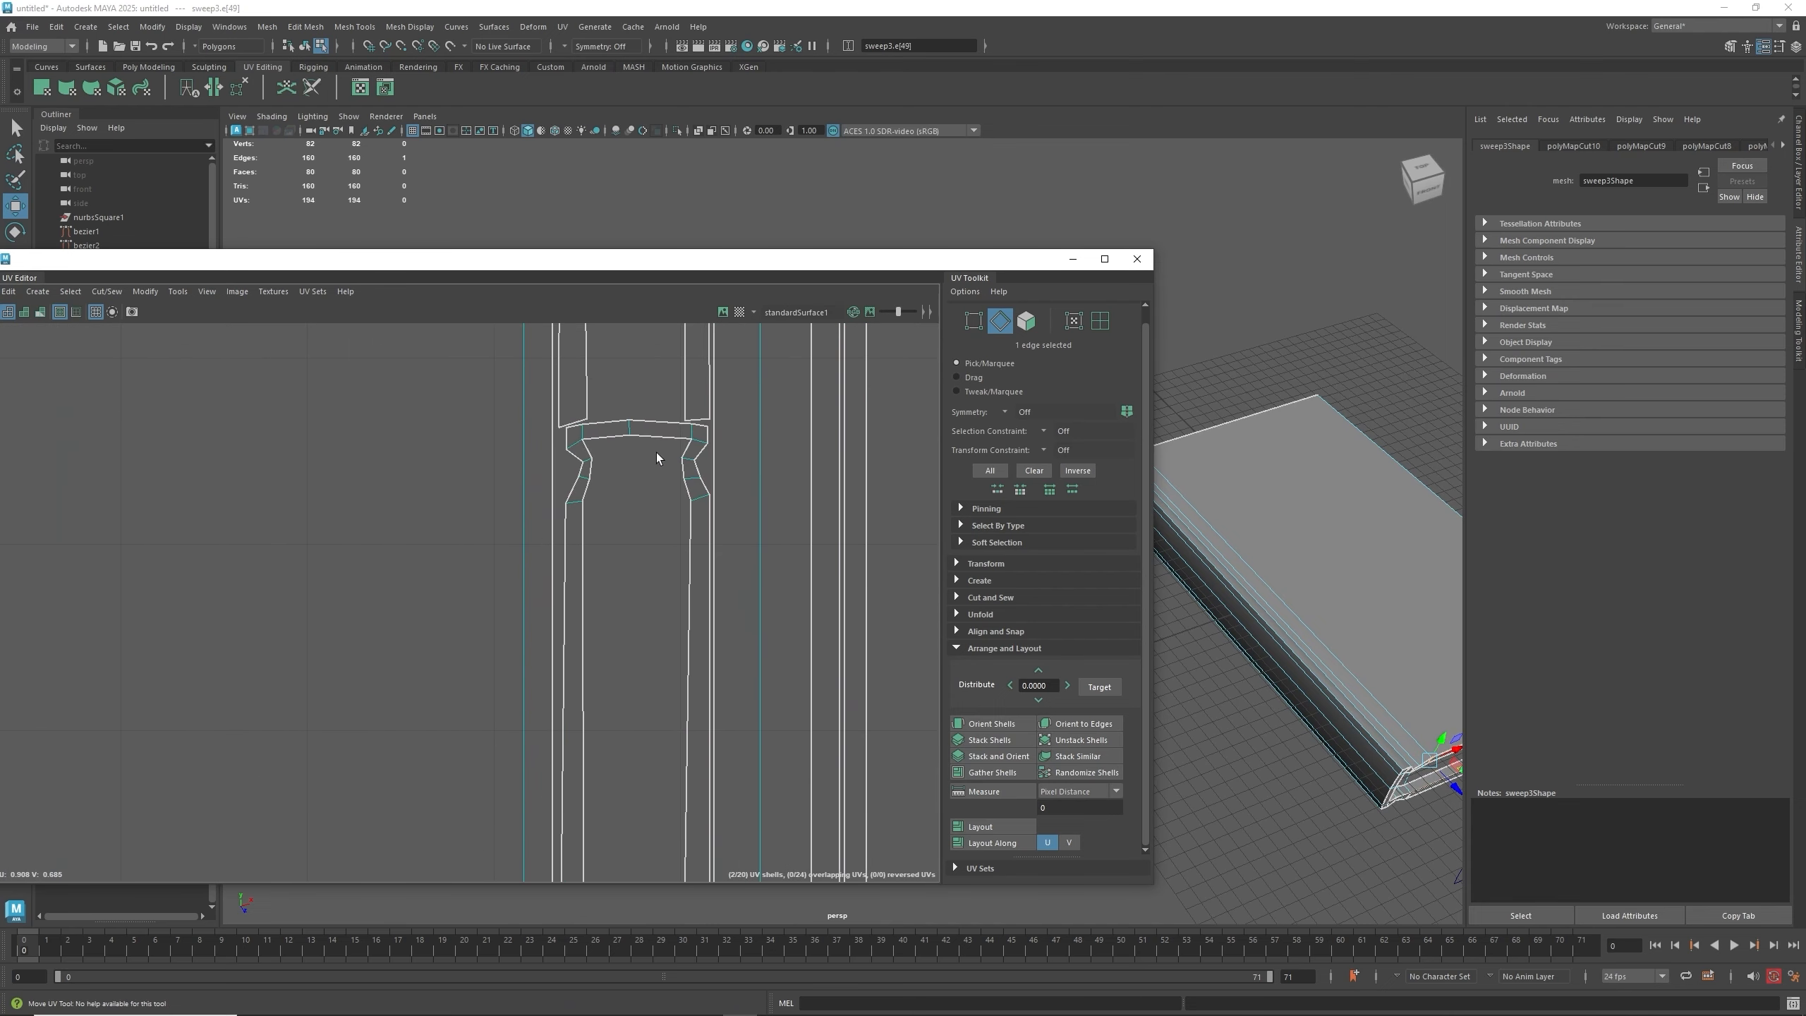
click(687, 448)
key(shift+x)
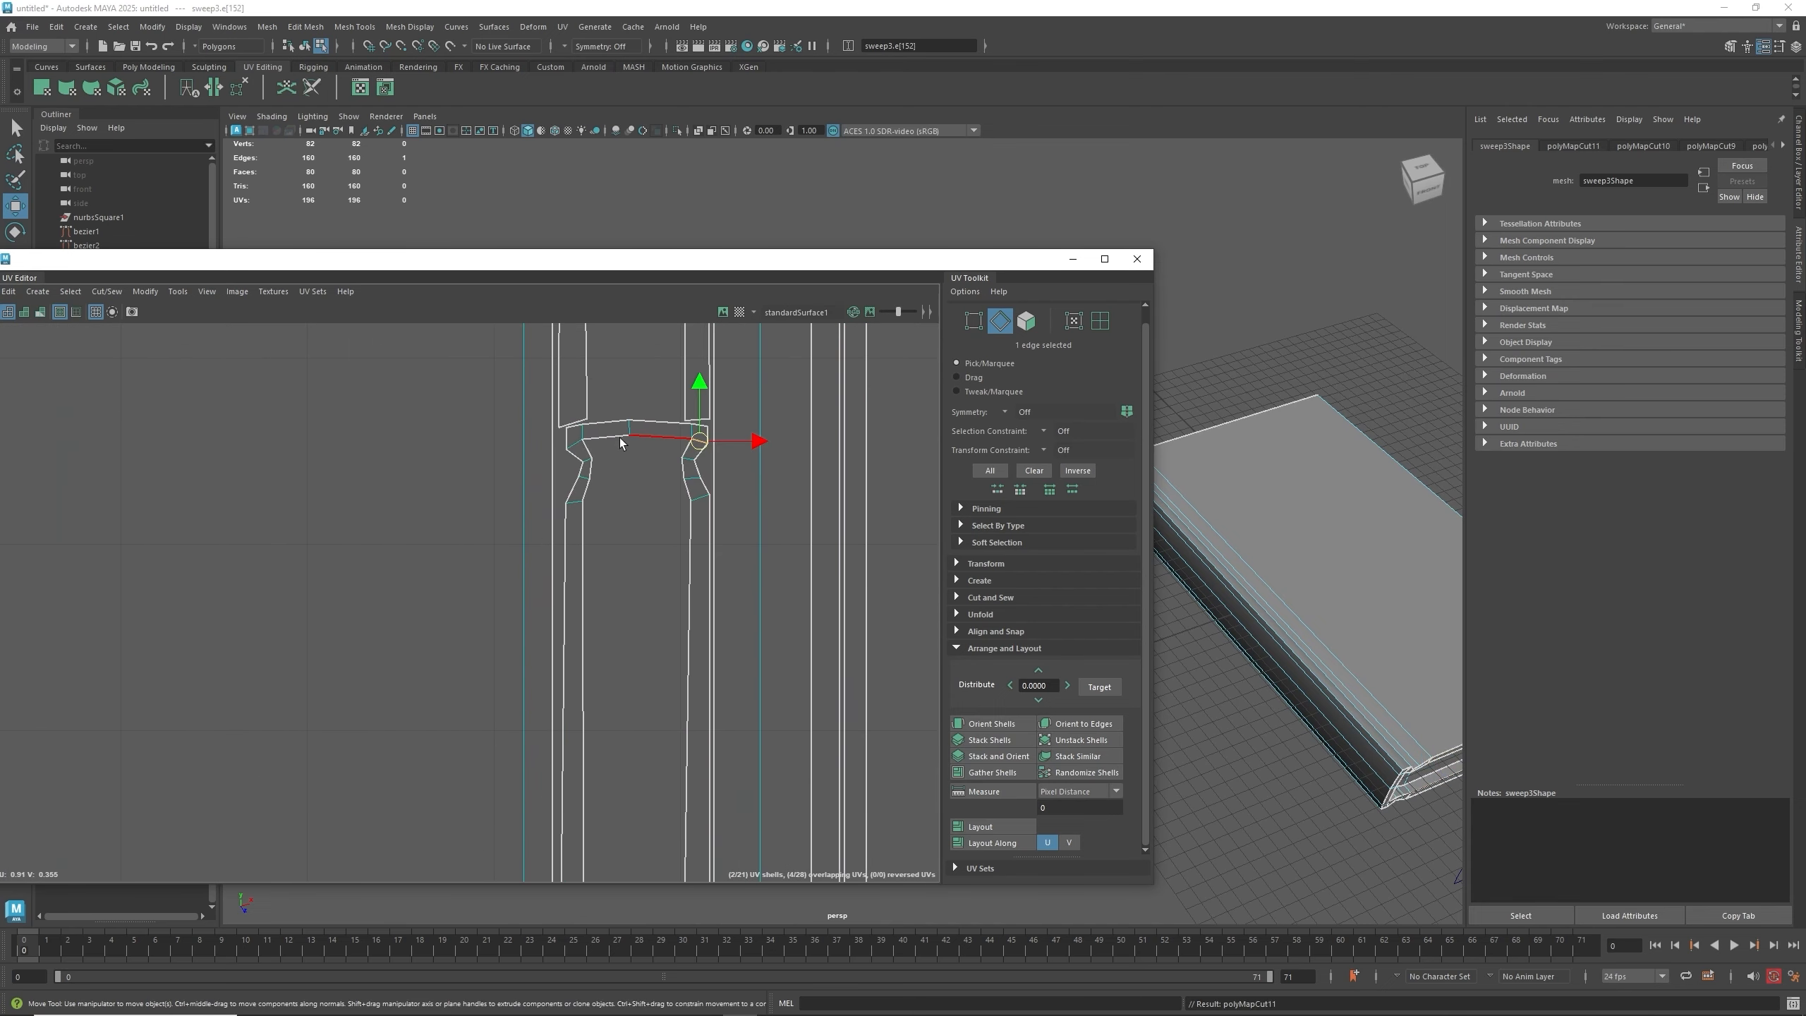
click(577, 451)
key(shift+x)
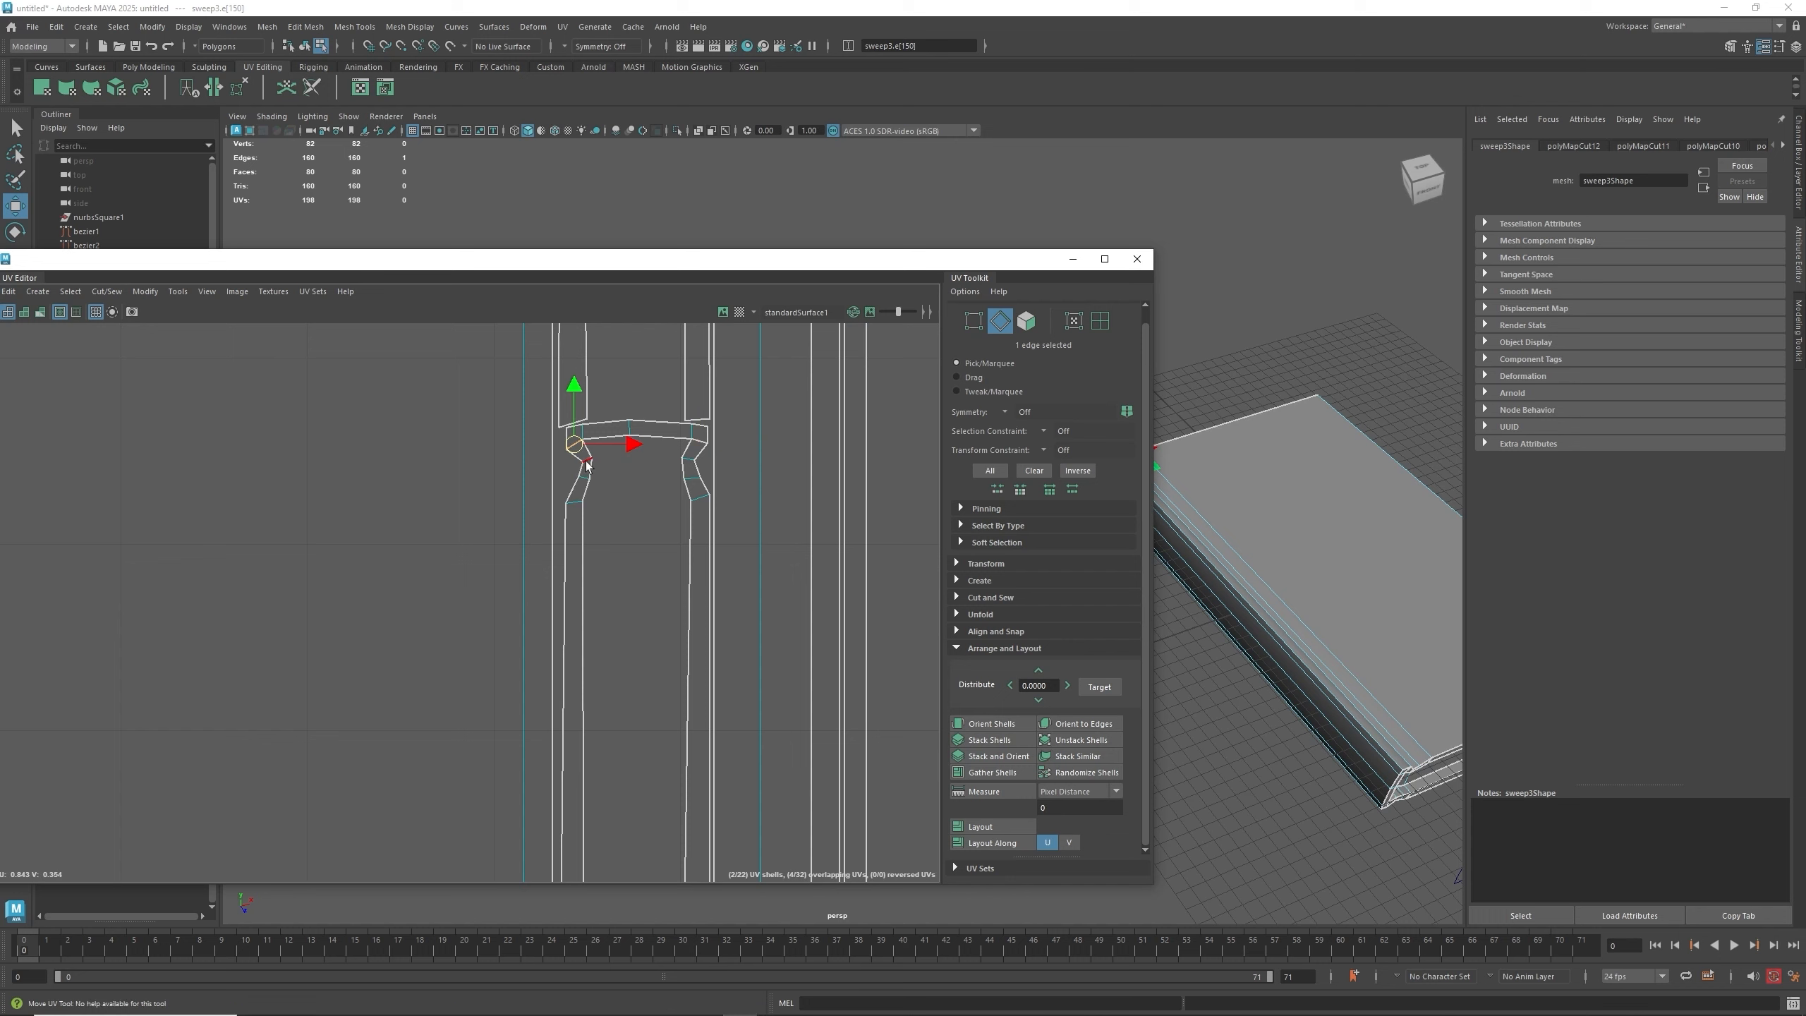
click(583, 491)
key(shift+x)
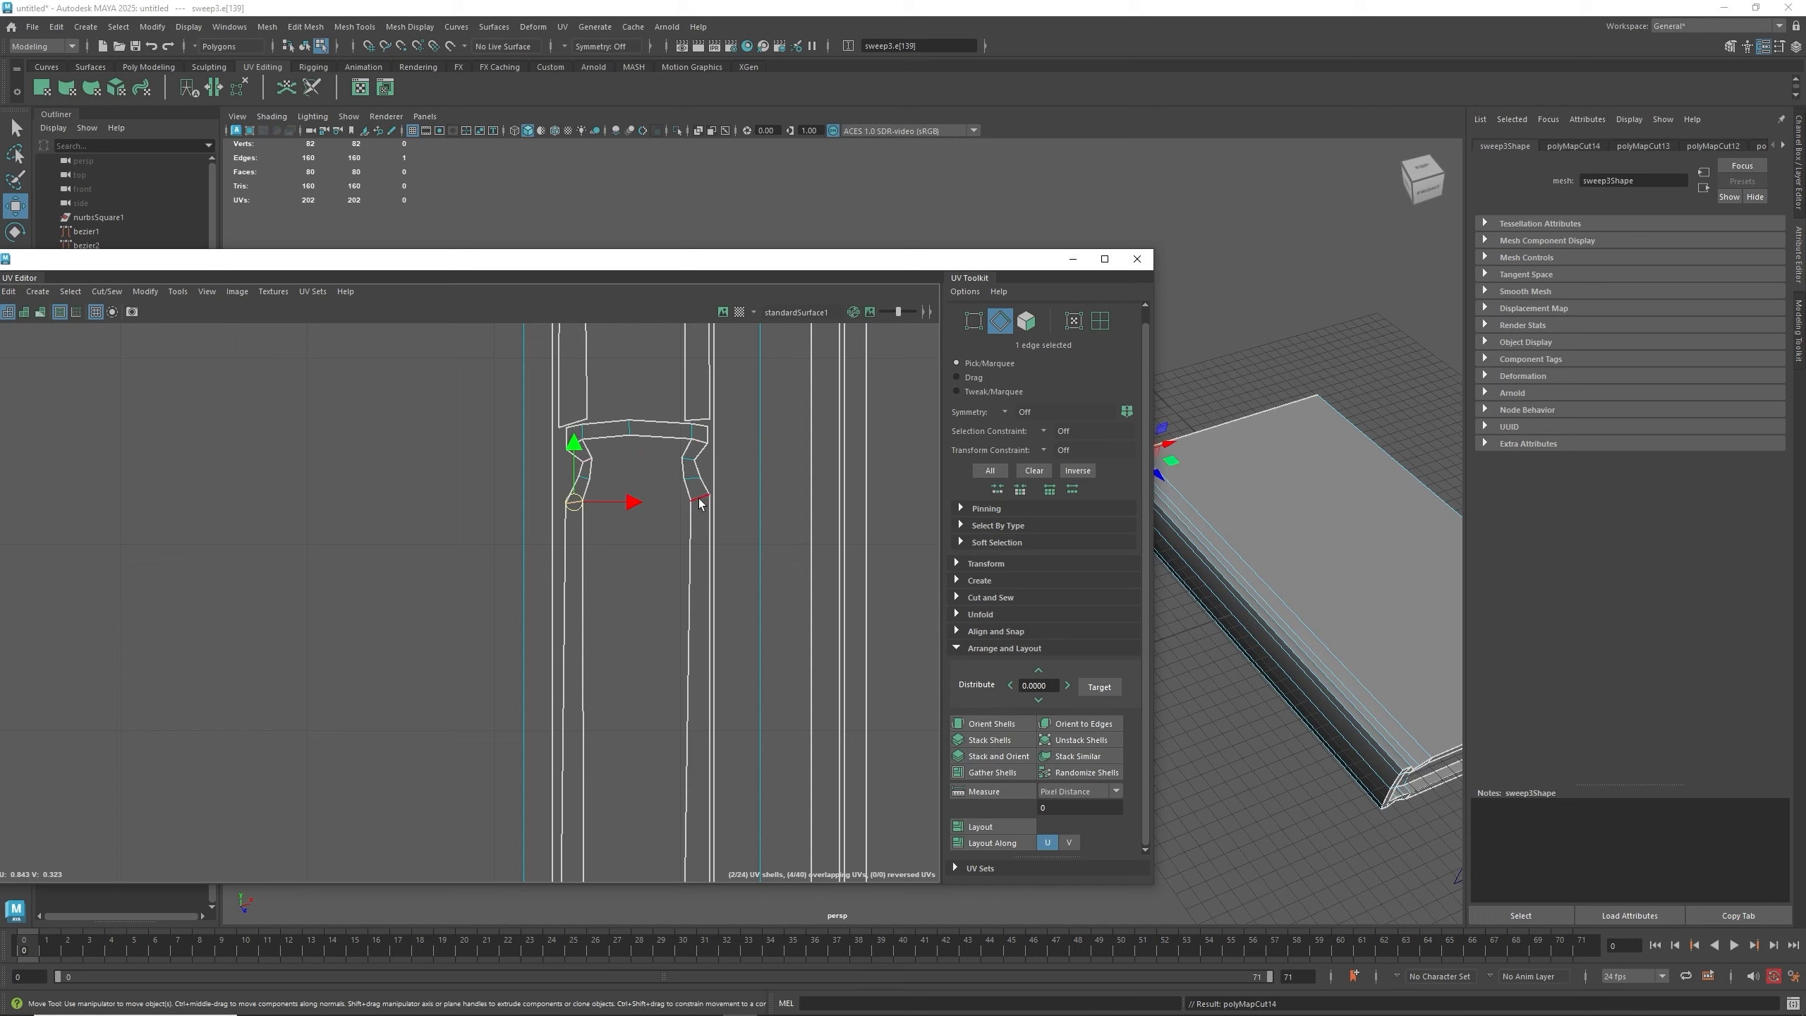
click(699, 499)
key(shift+x)
click(689, 460)
key(shift+x)
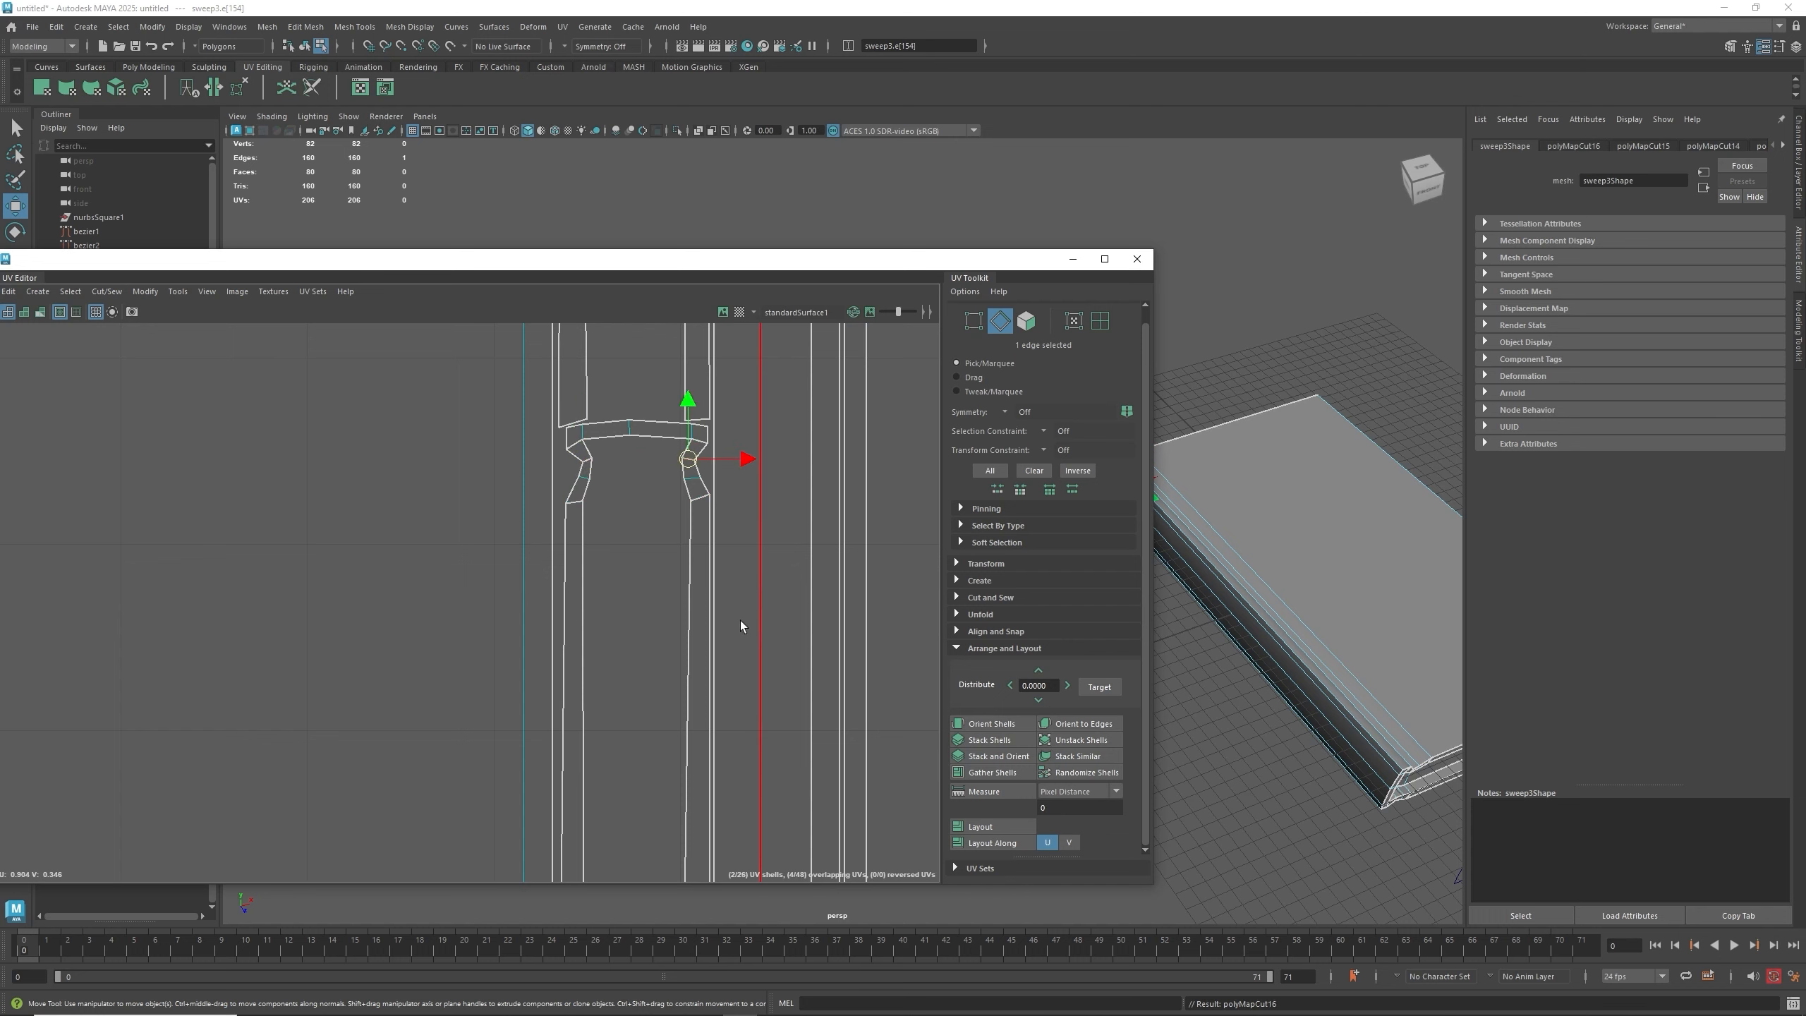
scroll(736, 626, down, 8)
- Move and Sew the left border edge of the large shell
alt+middle_drag(590, 584, 710, 590)
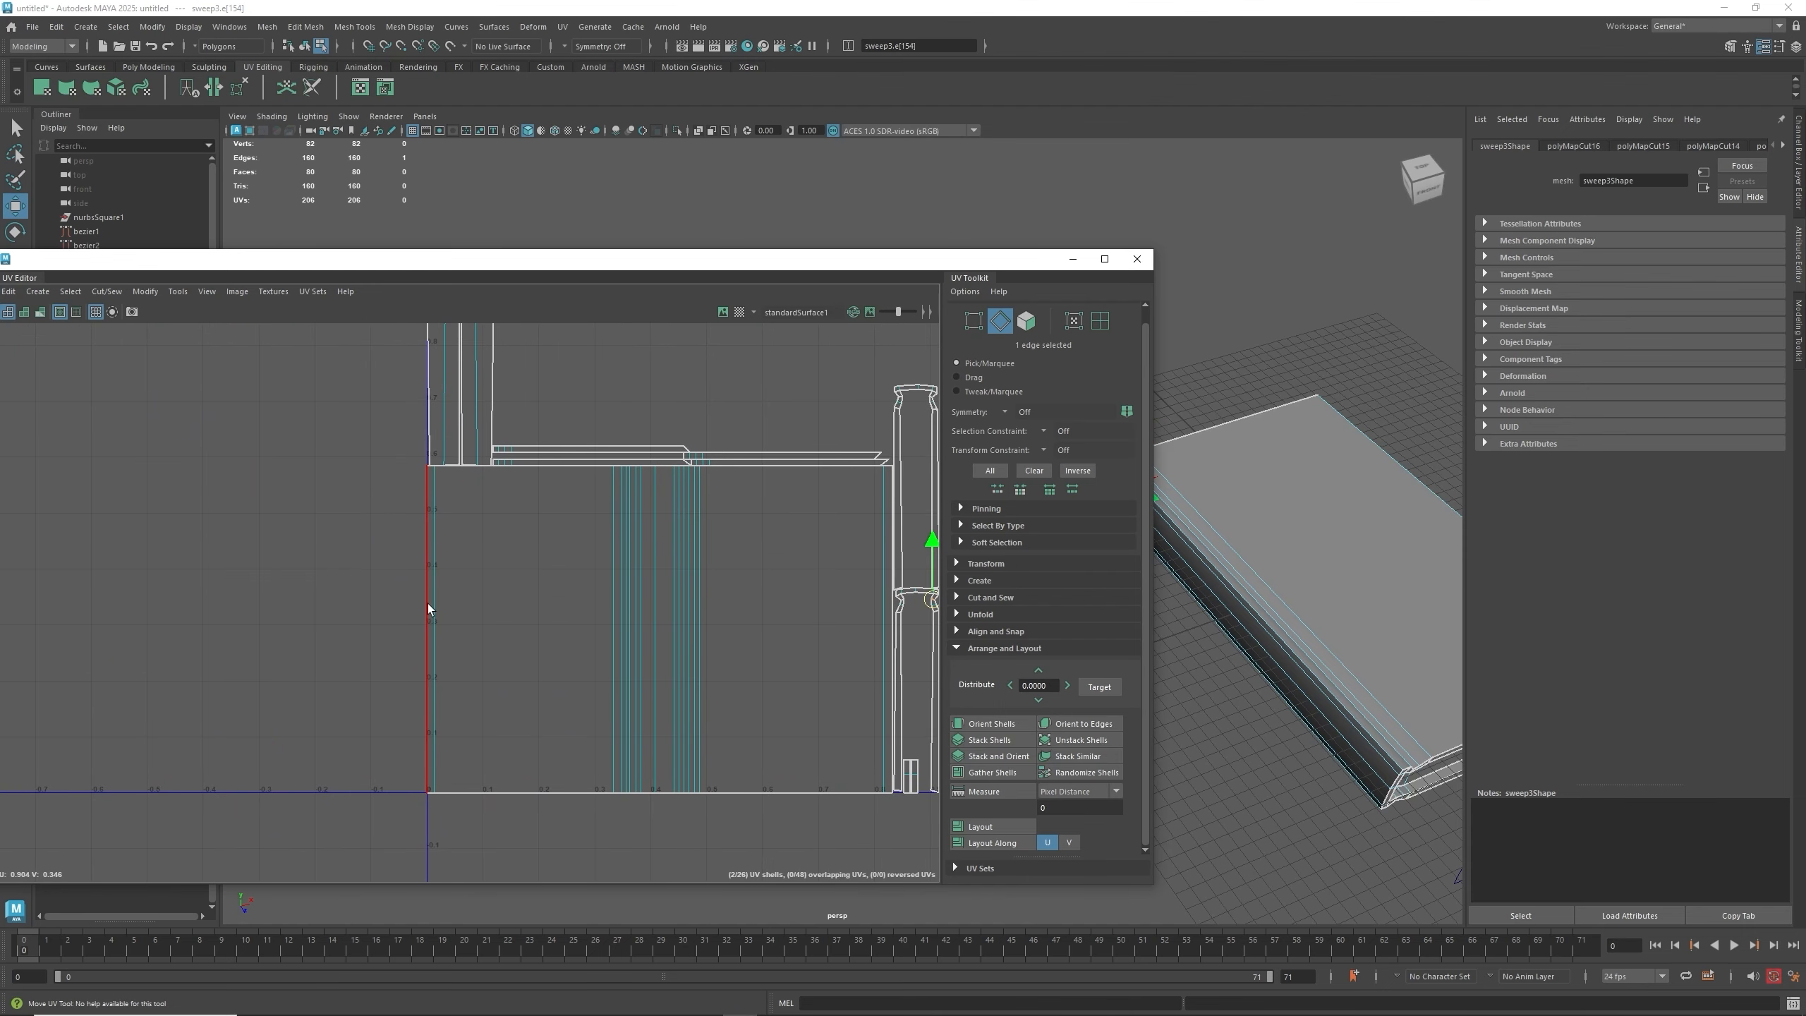
click(425, 546)
shift+right_click(425, 546)
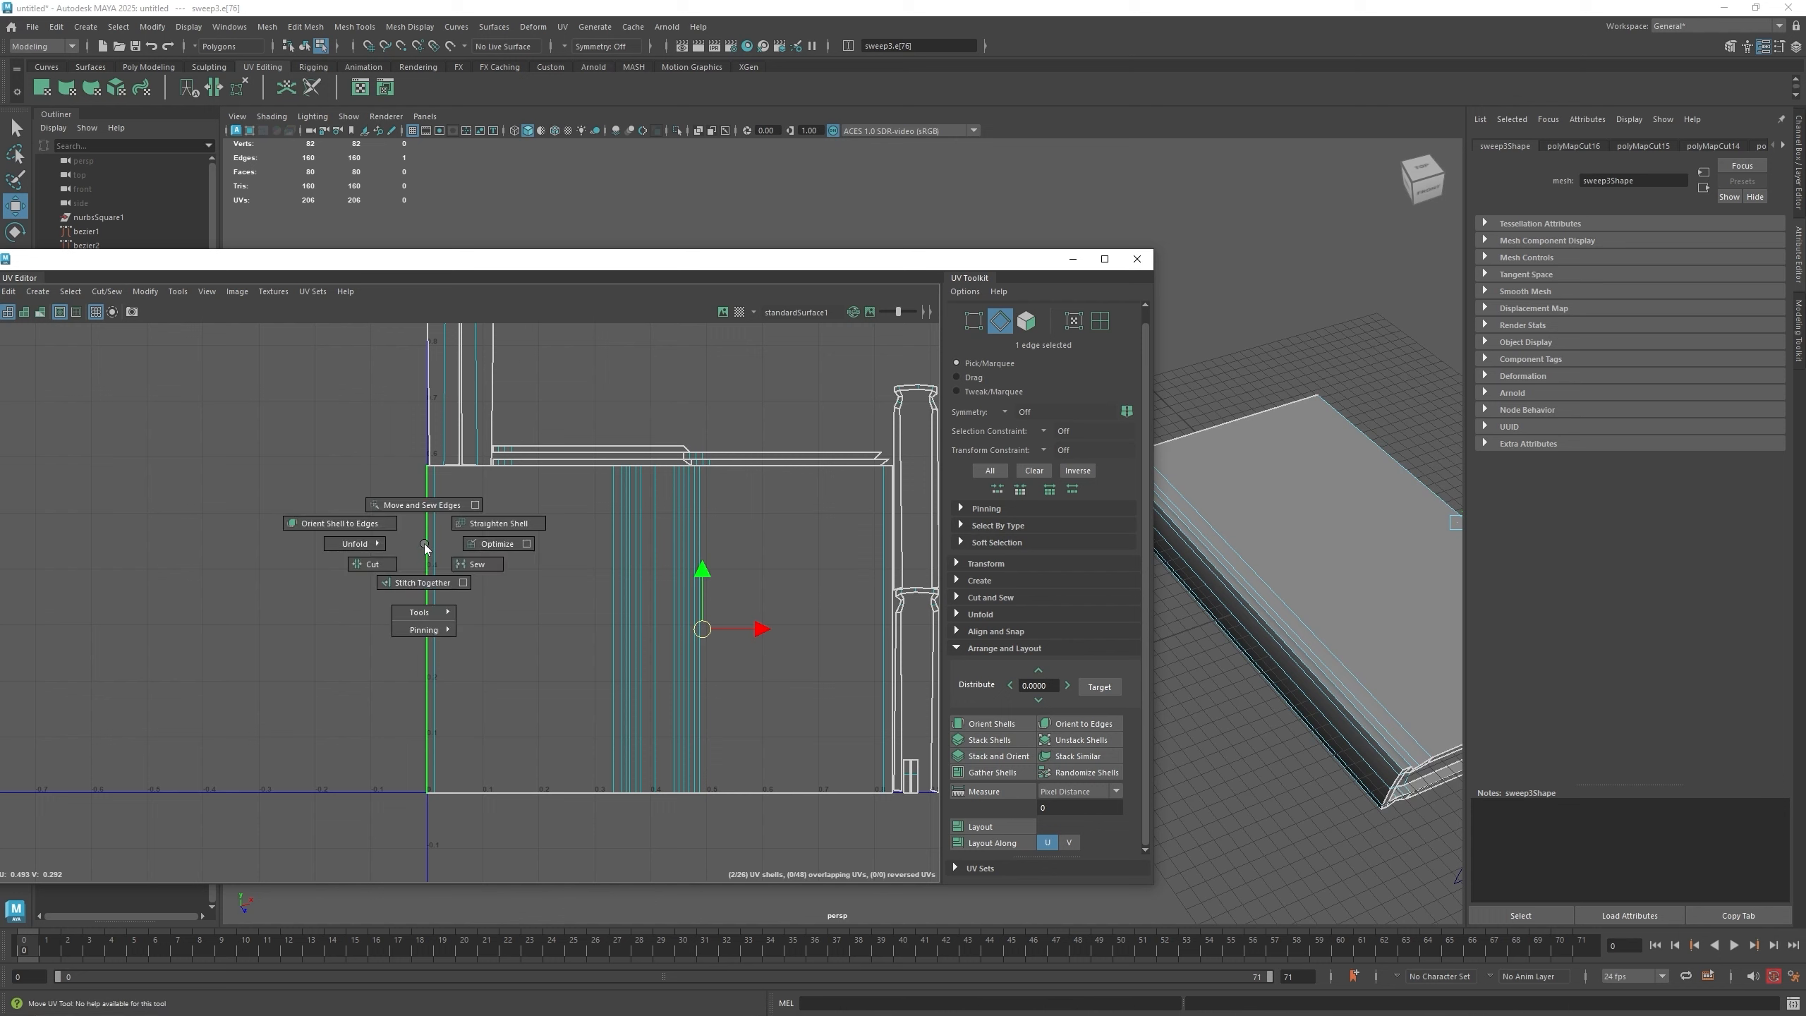
click(424, 514)
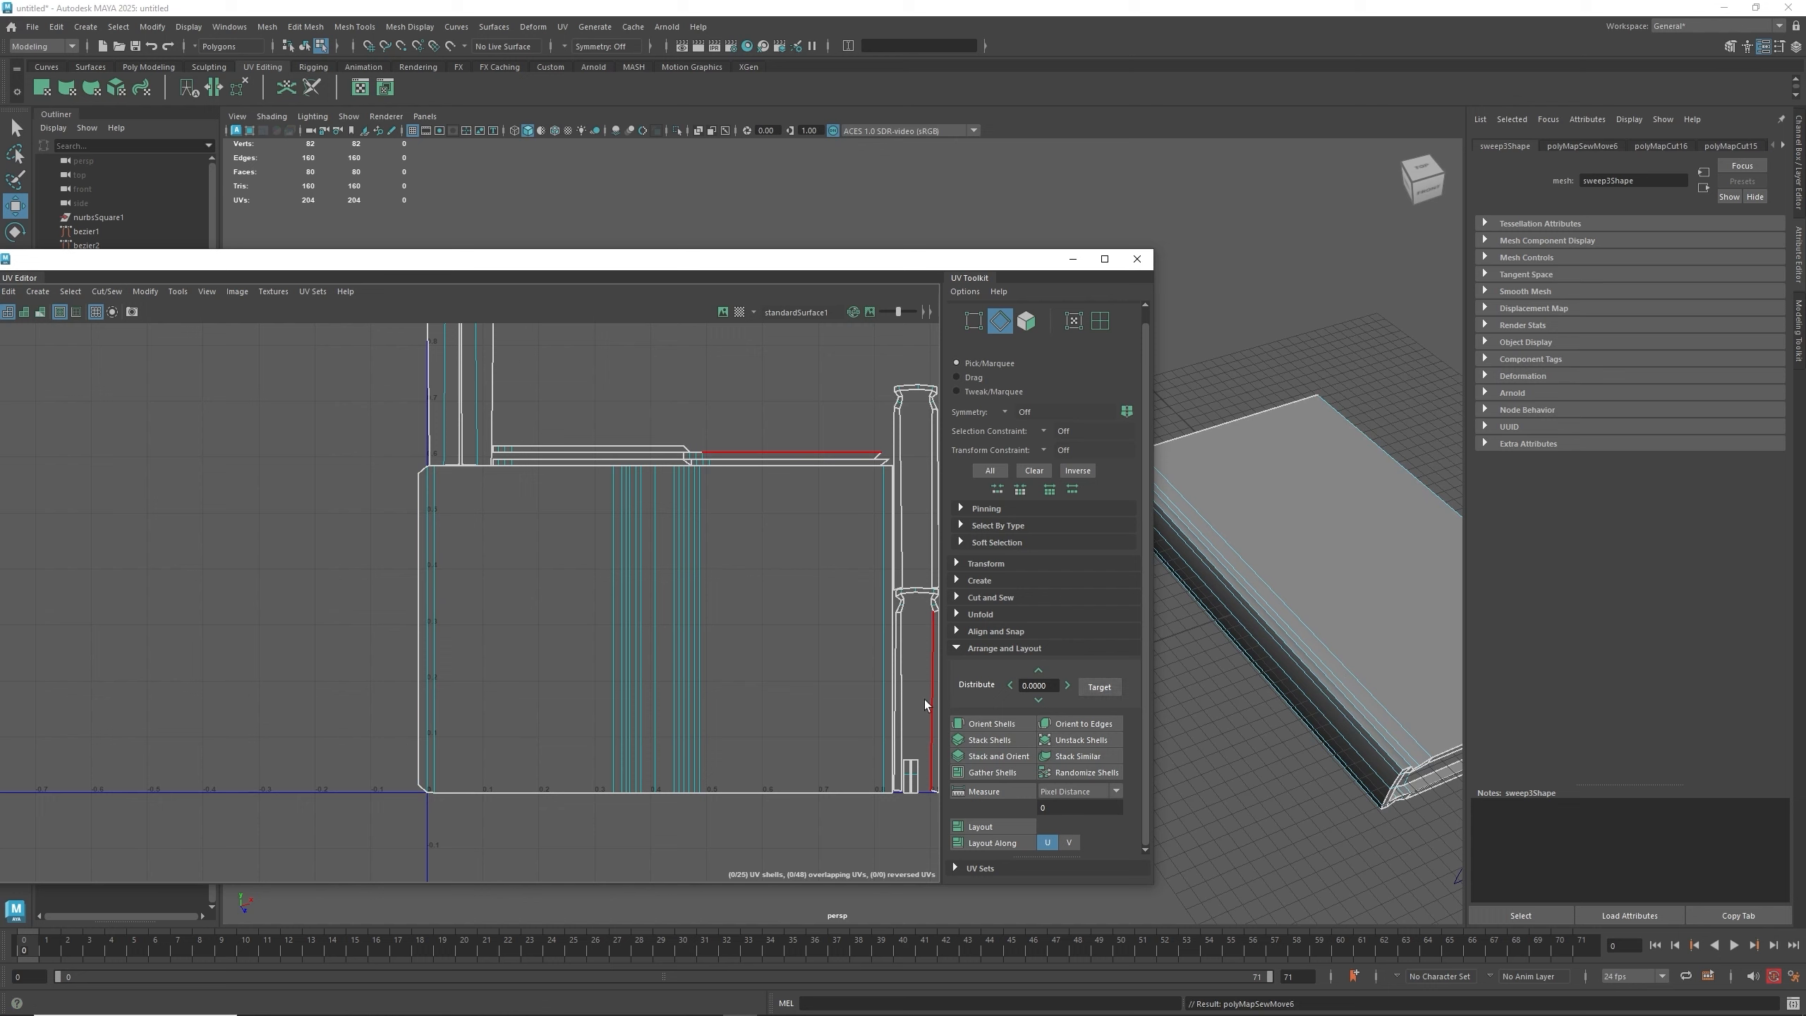
- Repeat Move and Sew on the large shell's bottom and top border edges
click(496, 783)
click(498, 782)
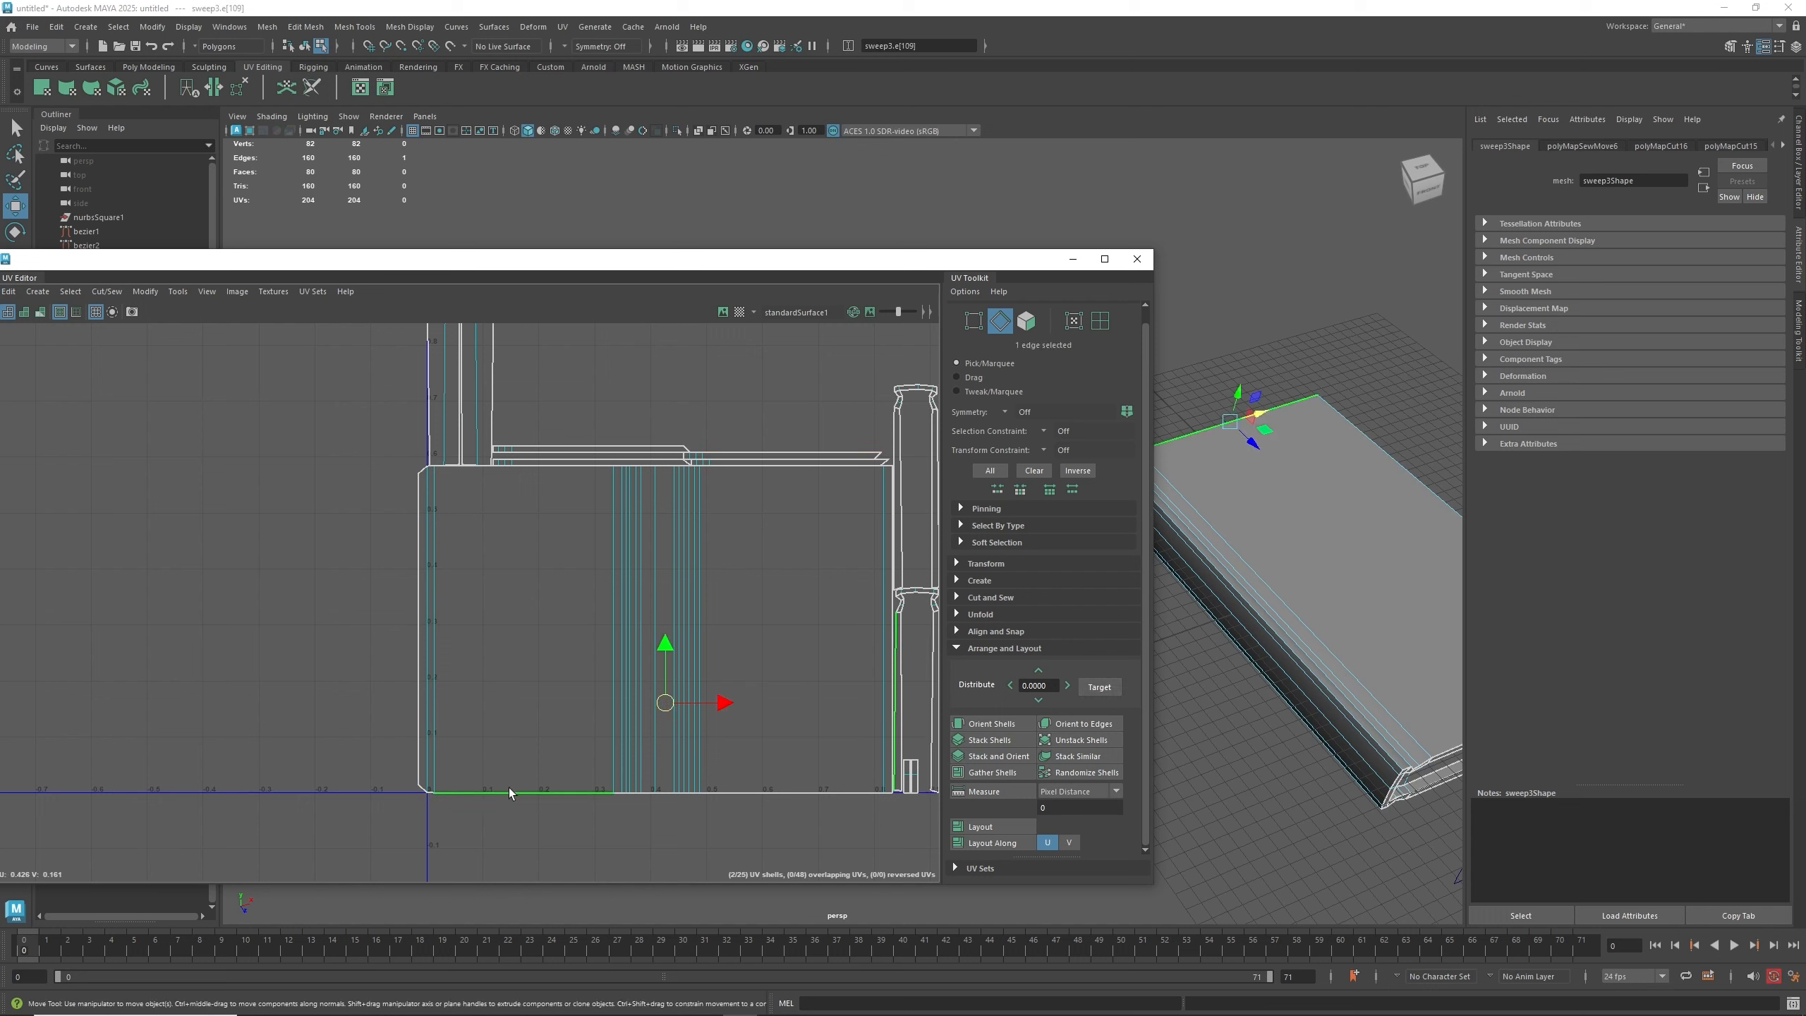
key(g)
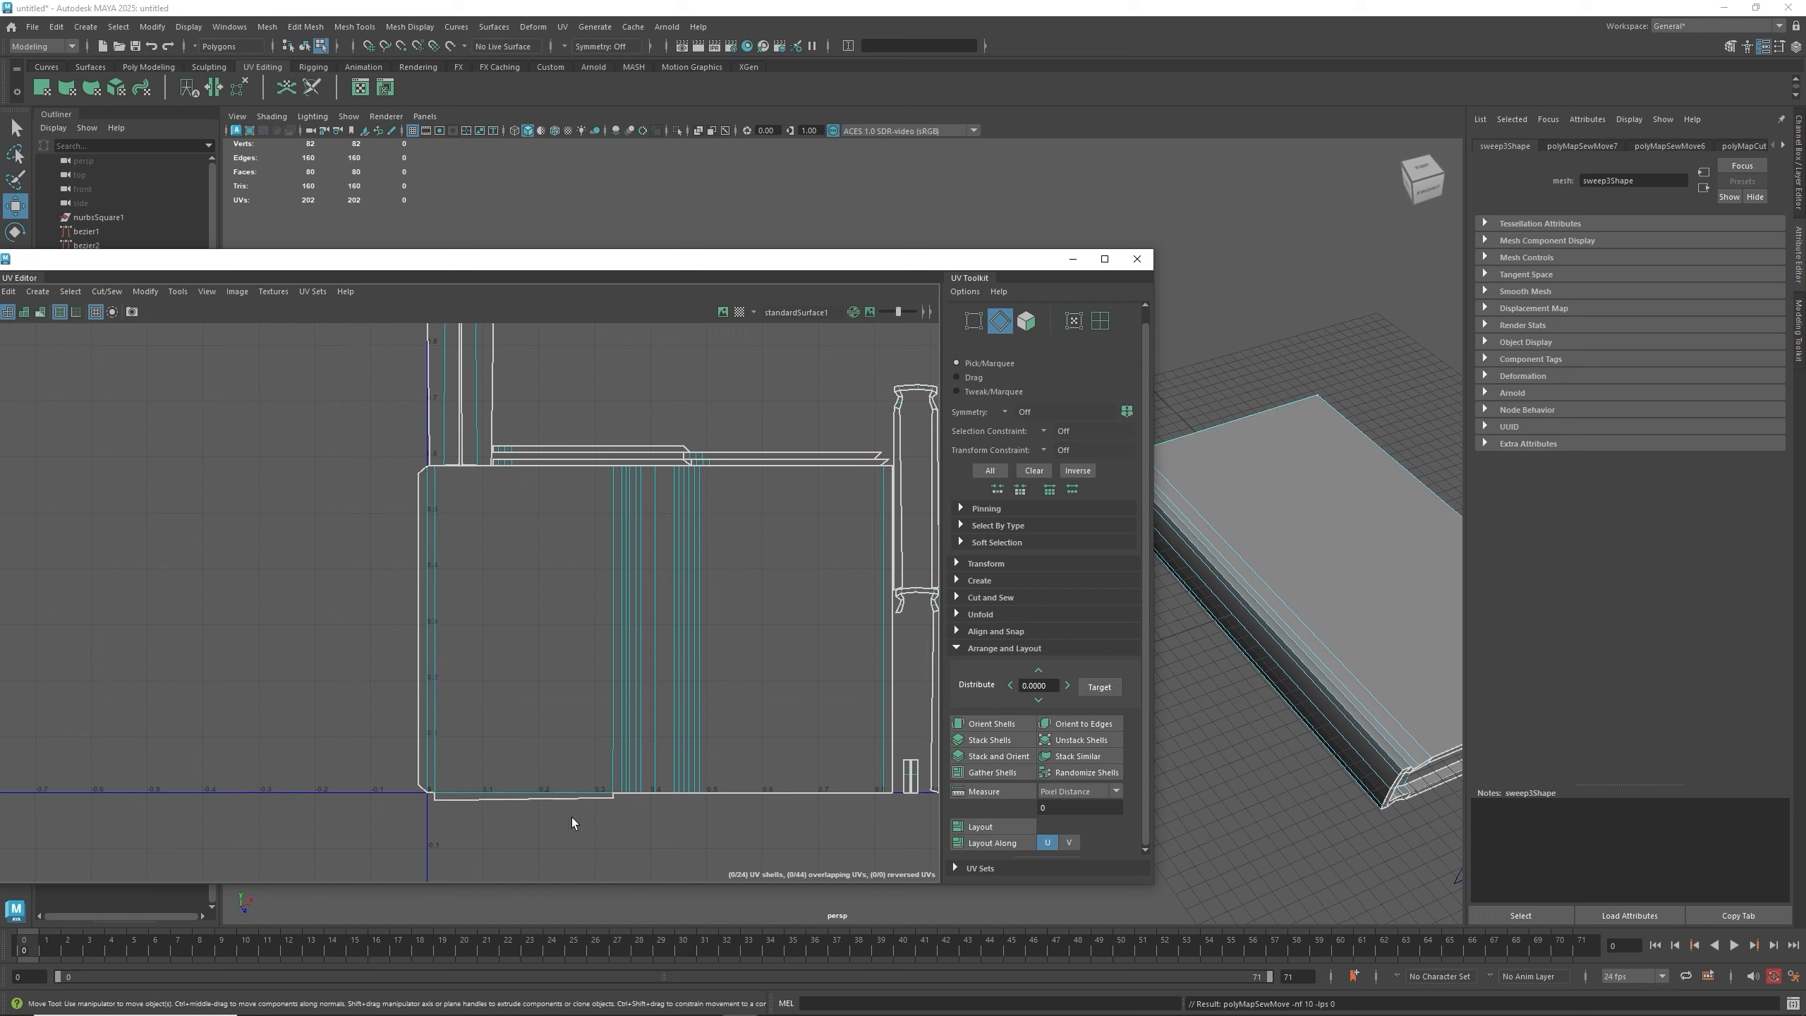
click(522, 468)
key(g)
click(671, 607)
key(g)
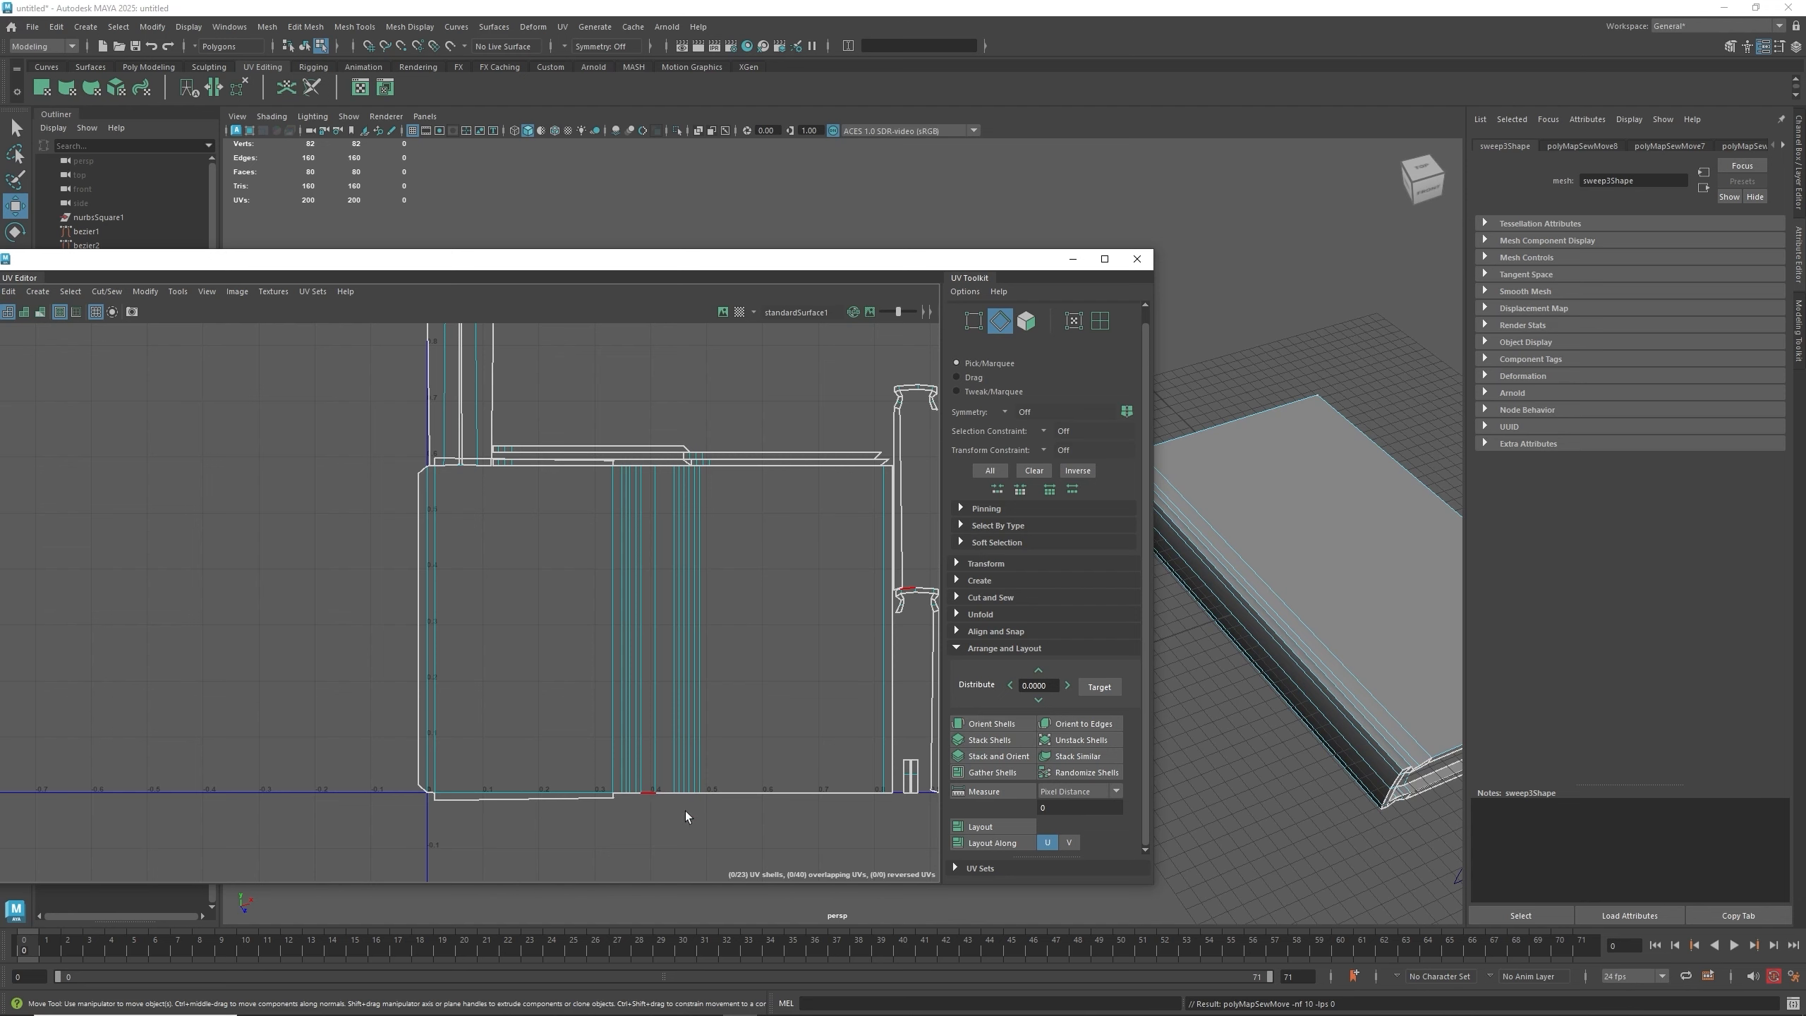
- Move and Sew the right border edges of the large shell
click(884, 779)
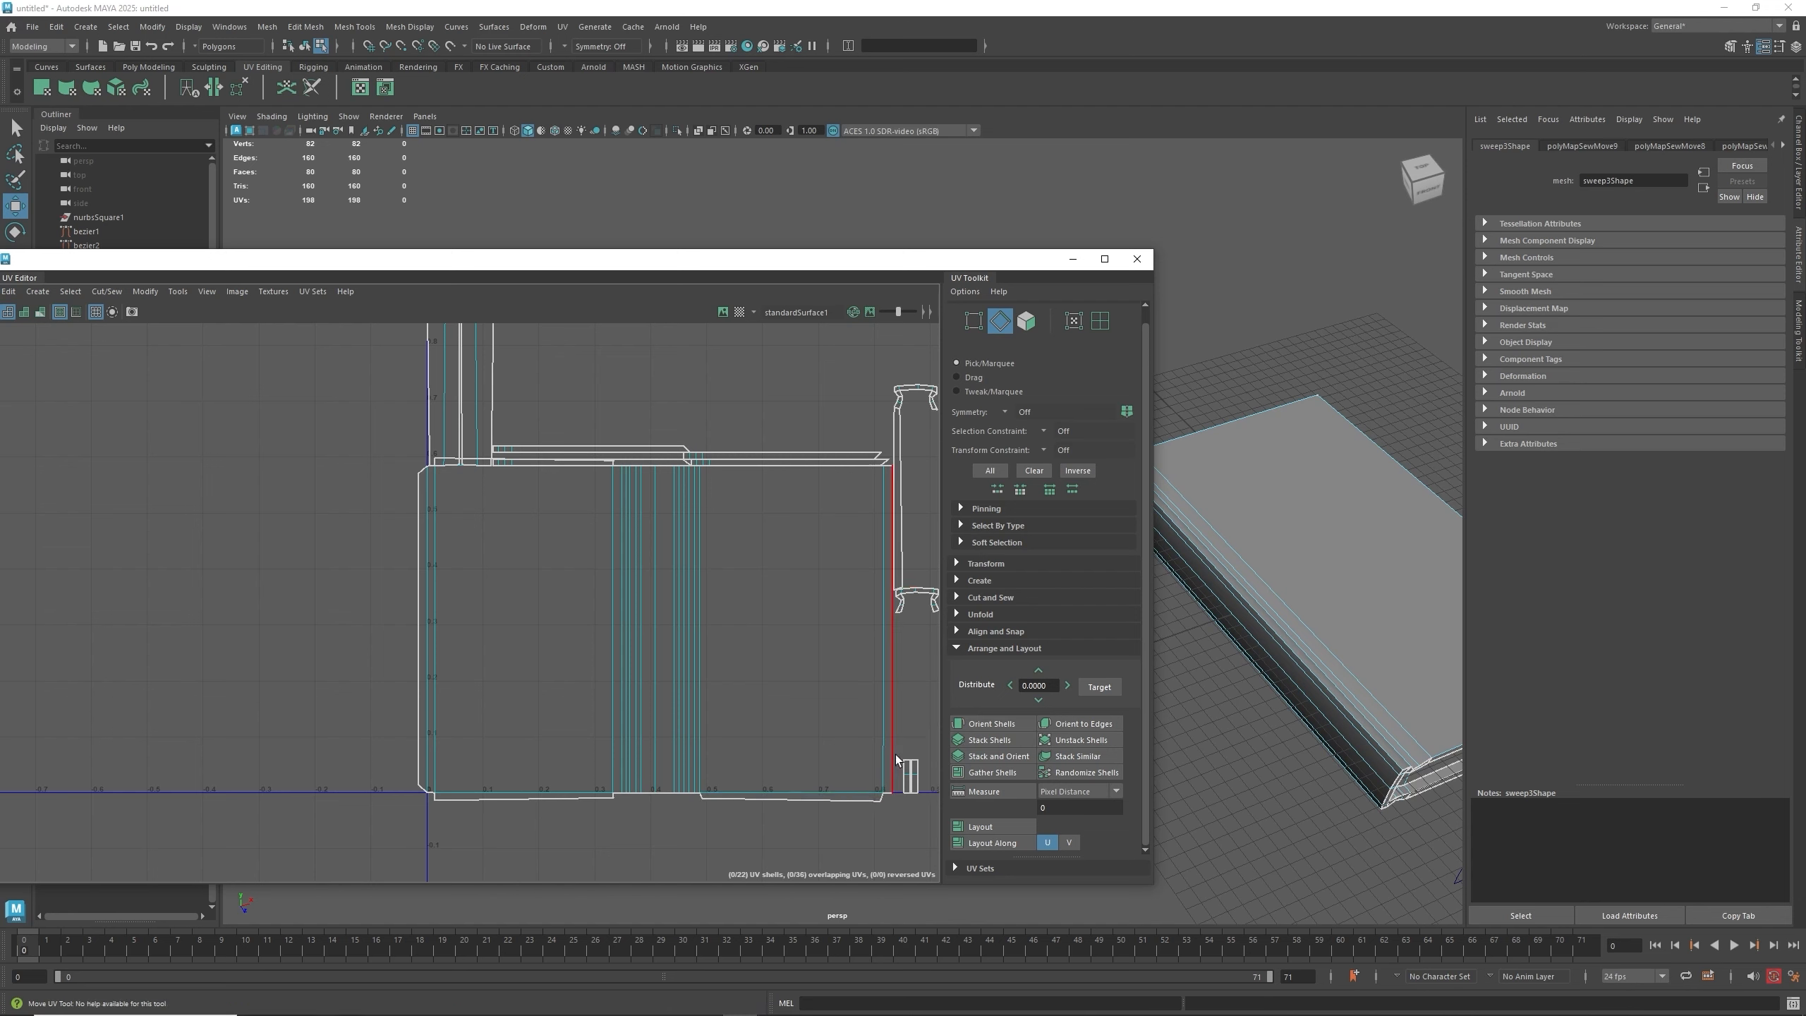
key(g)
click(886, 798)
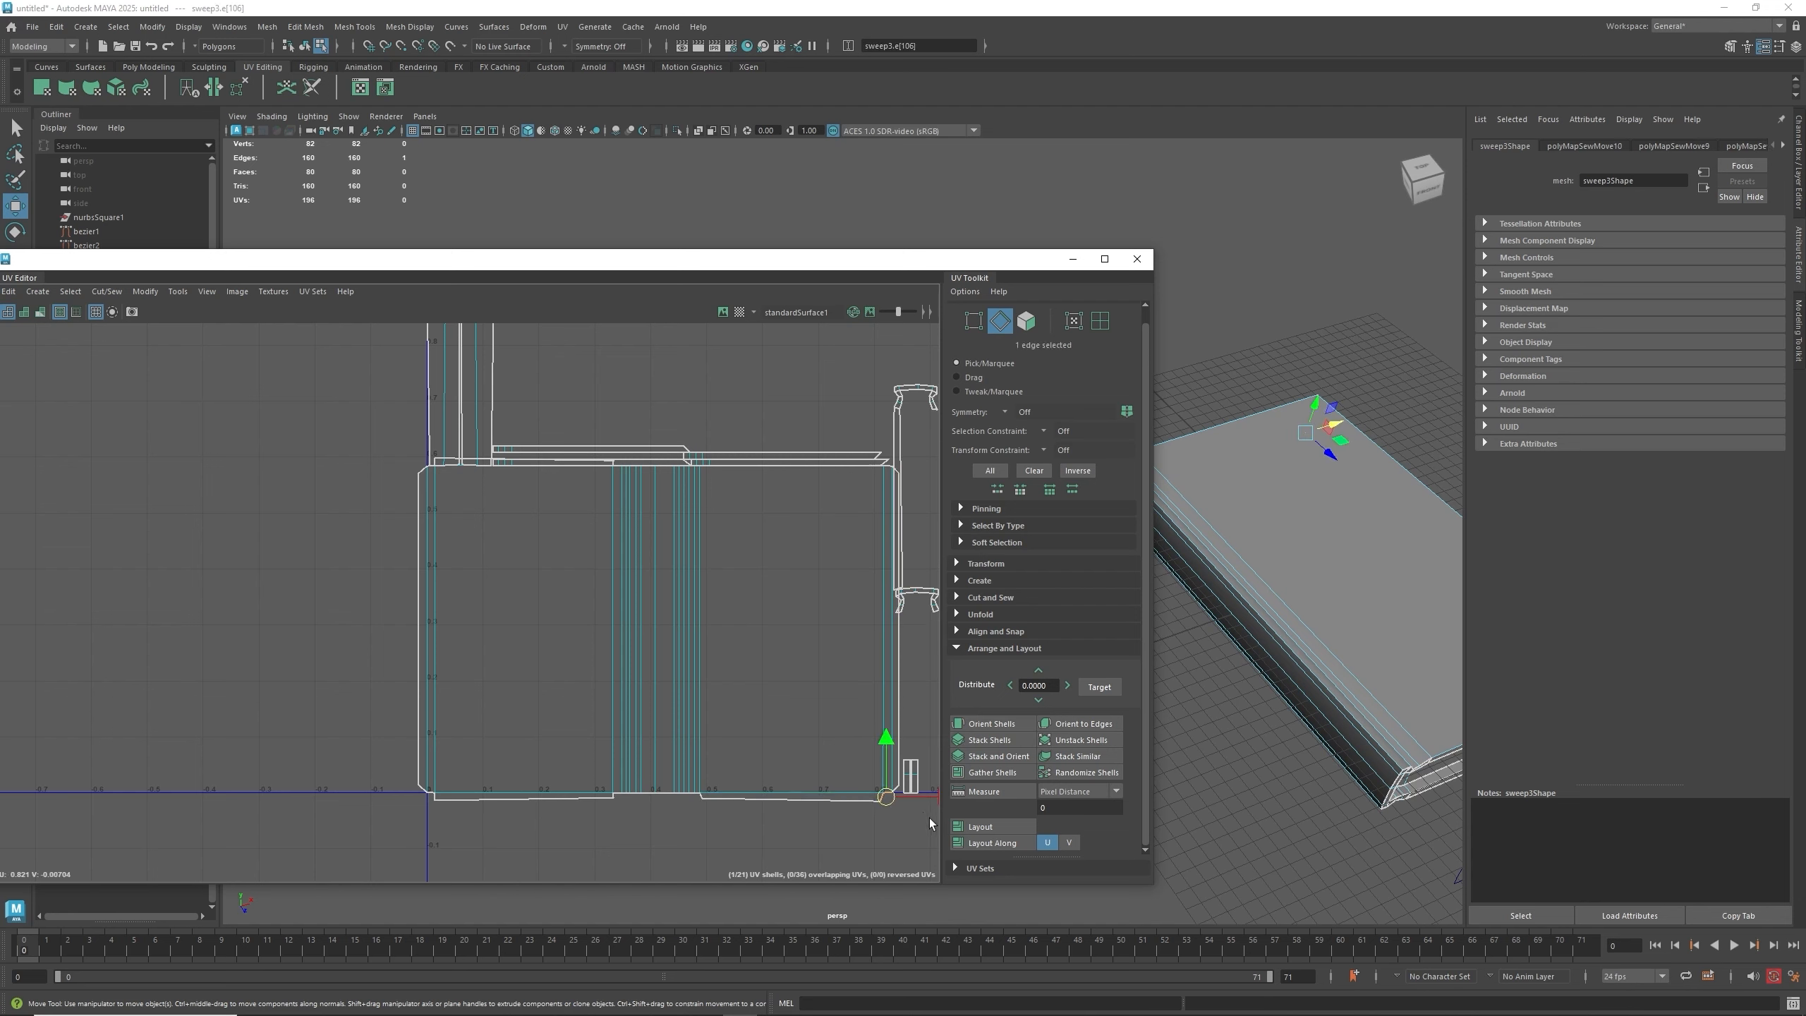
click(846, 466)
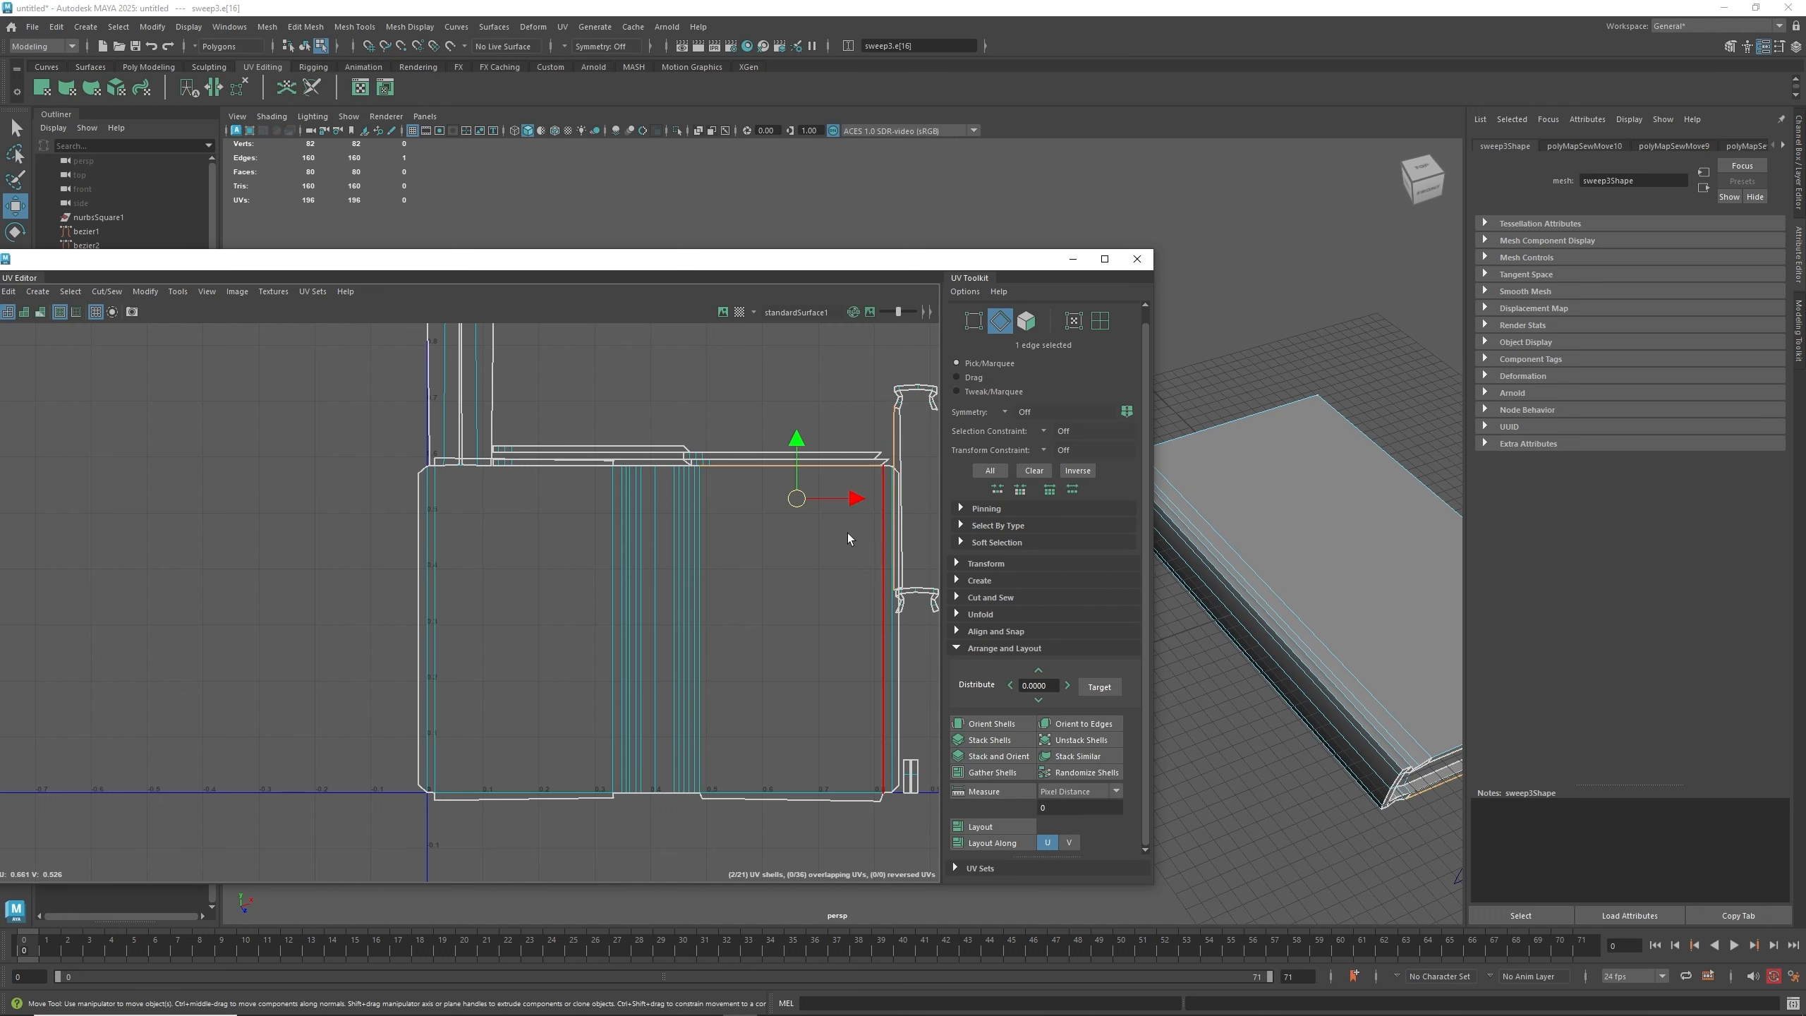
key(g)
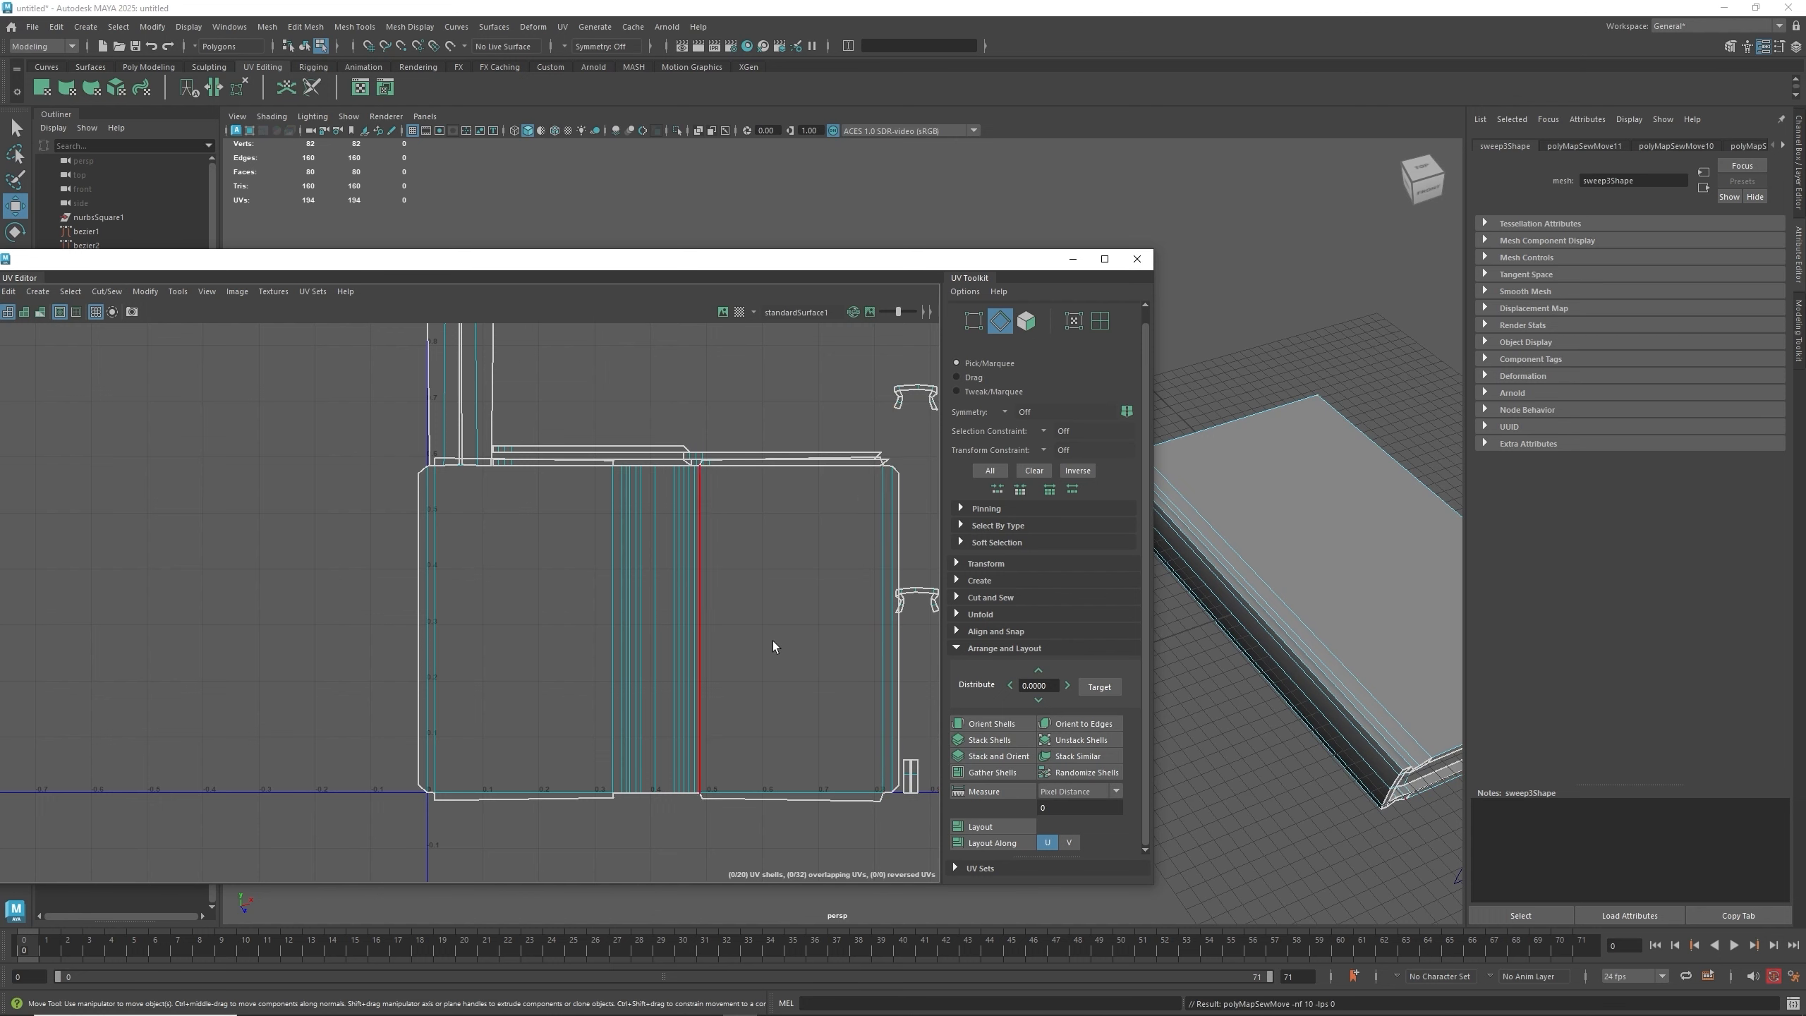
scroll(773, 642, down, 2)
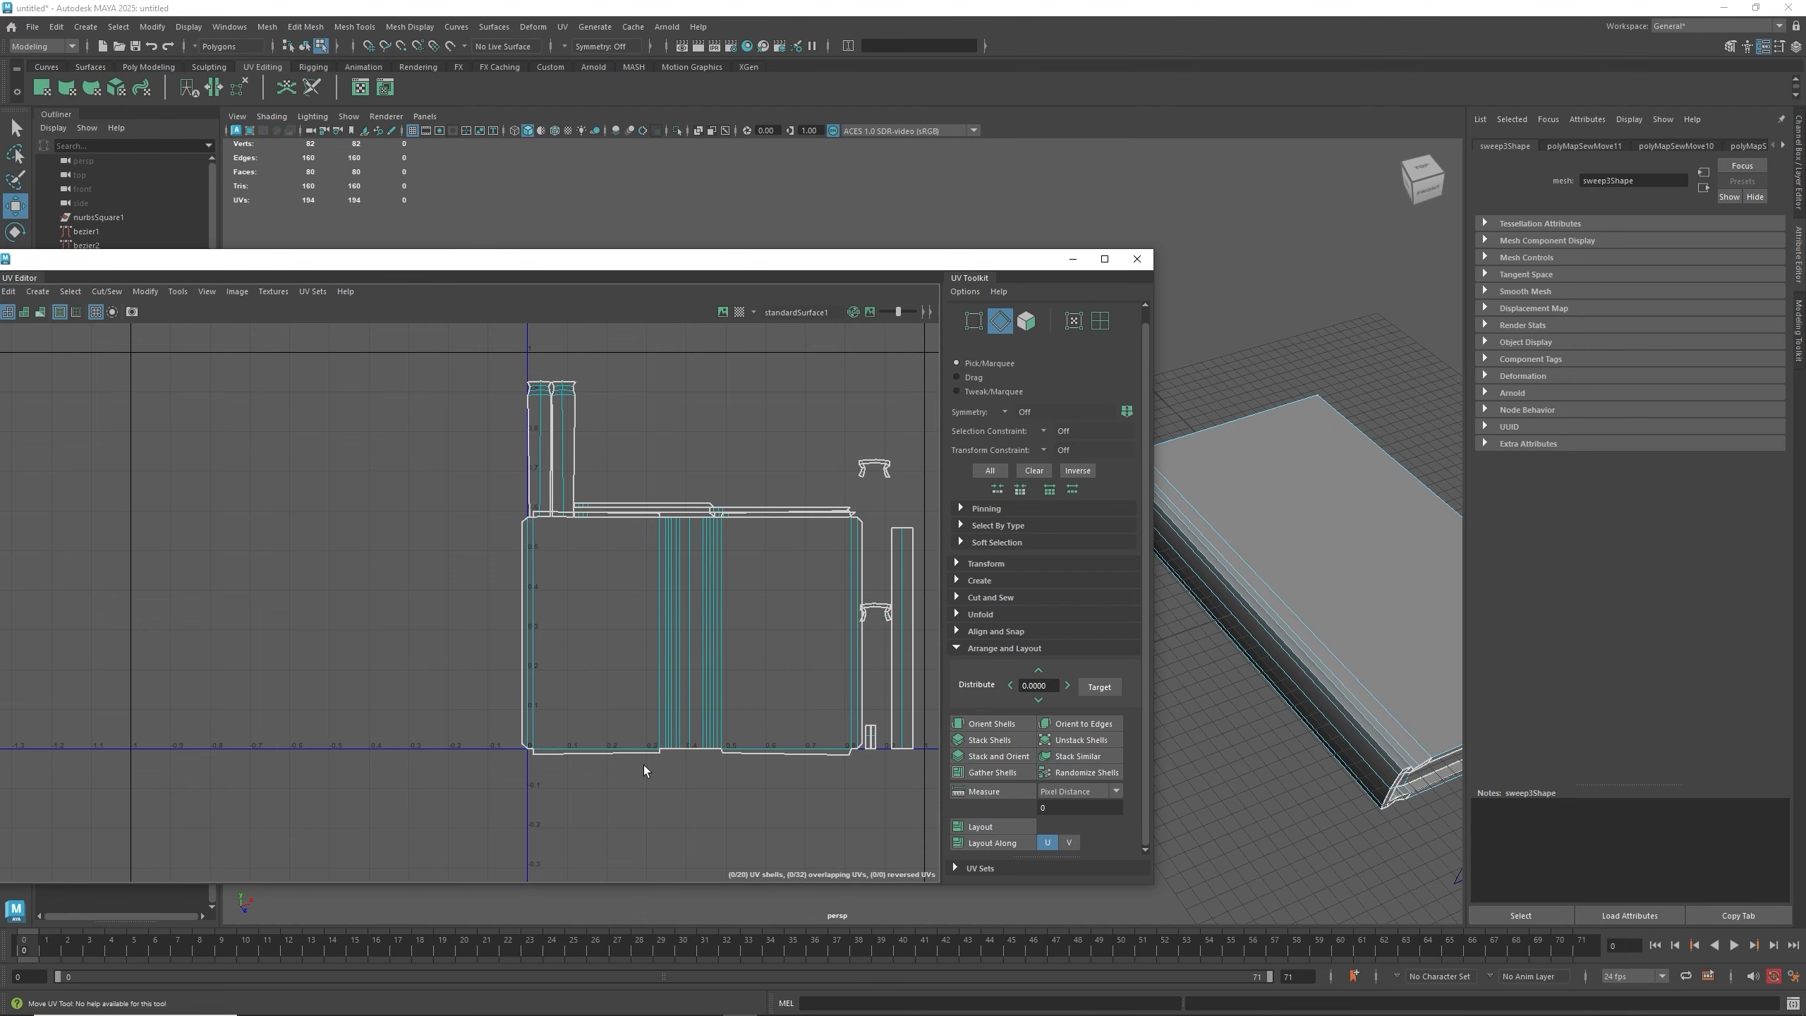
scroll(644, 762, up, 2)
scroll(731, 753, up, 2)
click(644, 691)
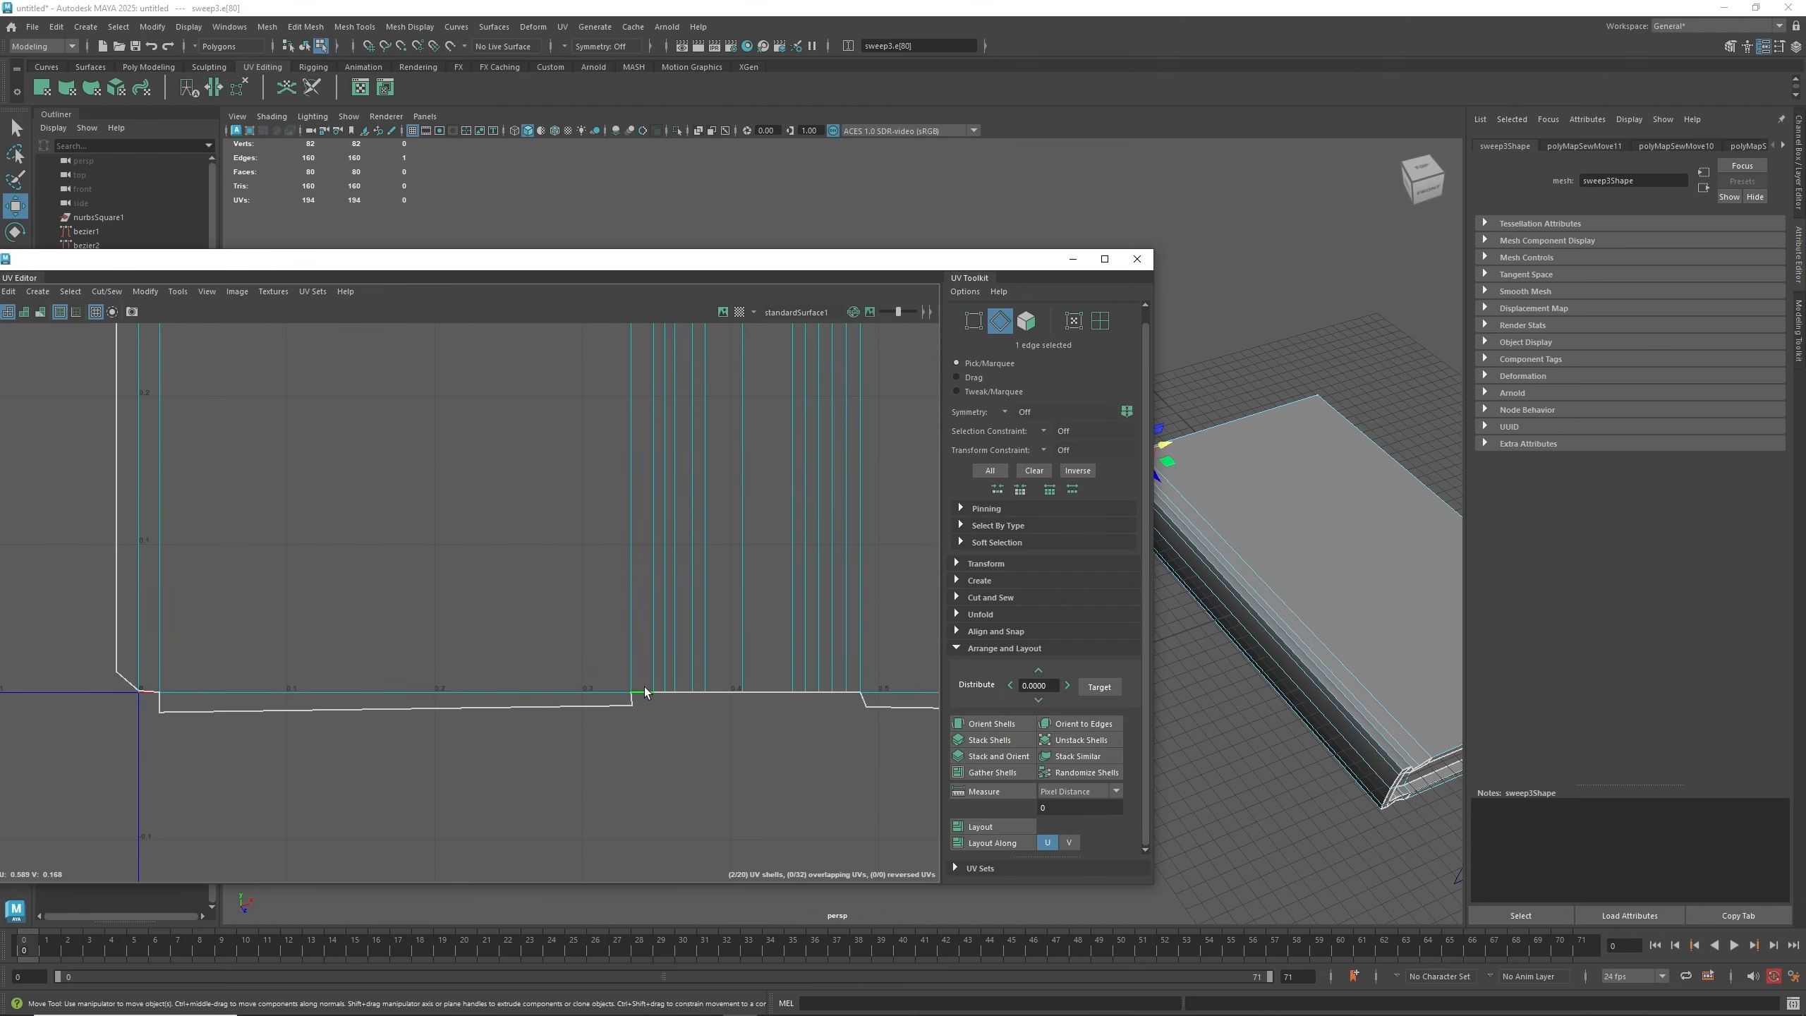
key(g)
key(ctrl+z)
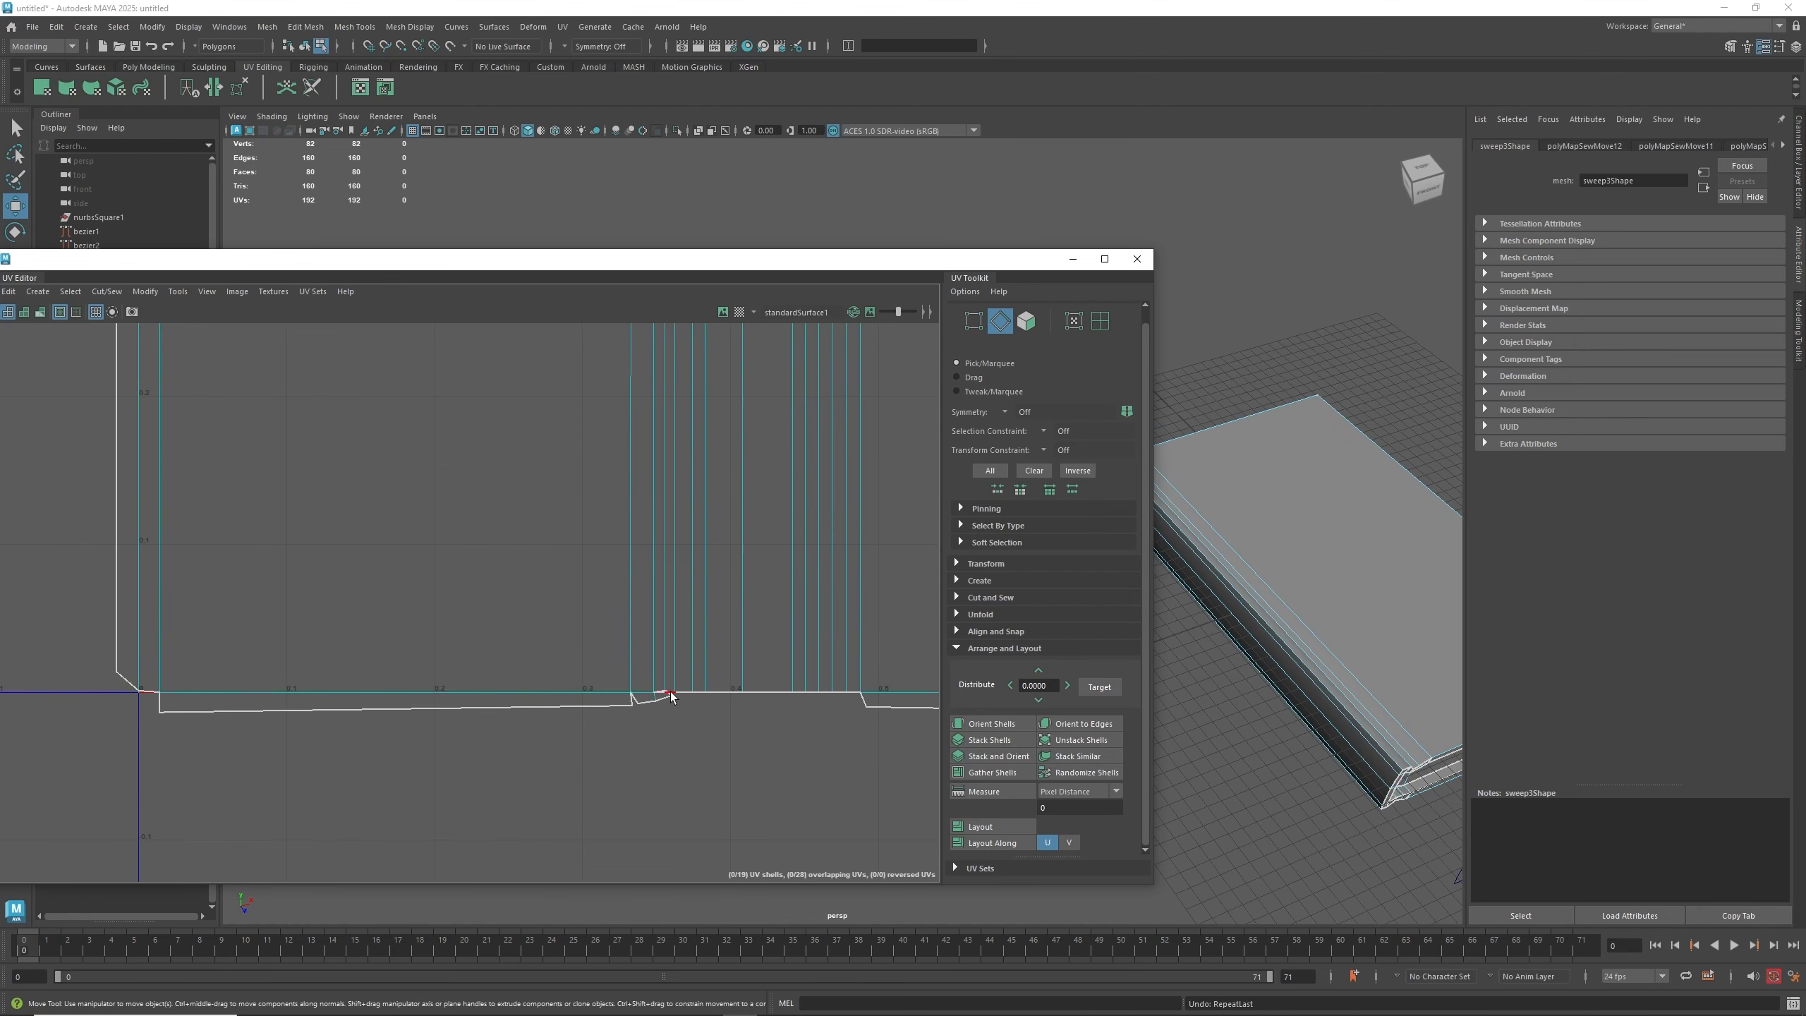
- Move and Sew the small edge on the shell's bottom rim, undoing the repeated extra sew
double_click(661, 691)
click(661, 691)
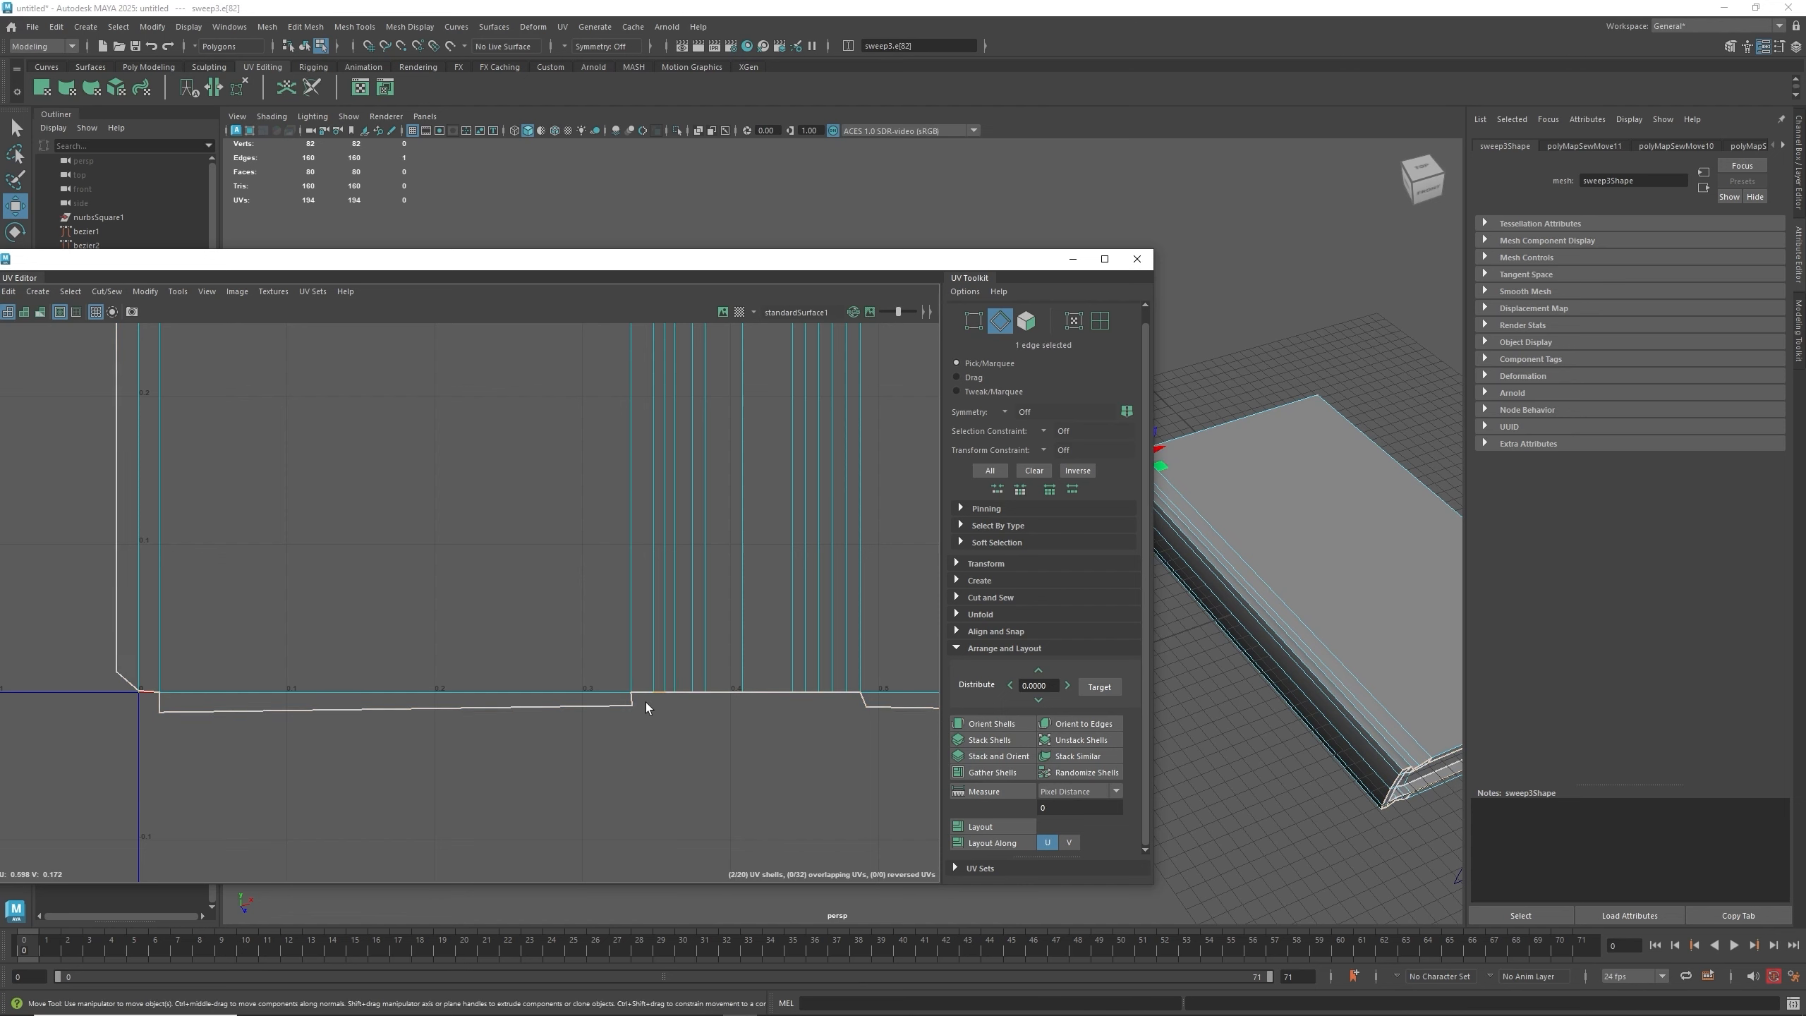
key(g)
key(g)
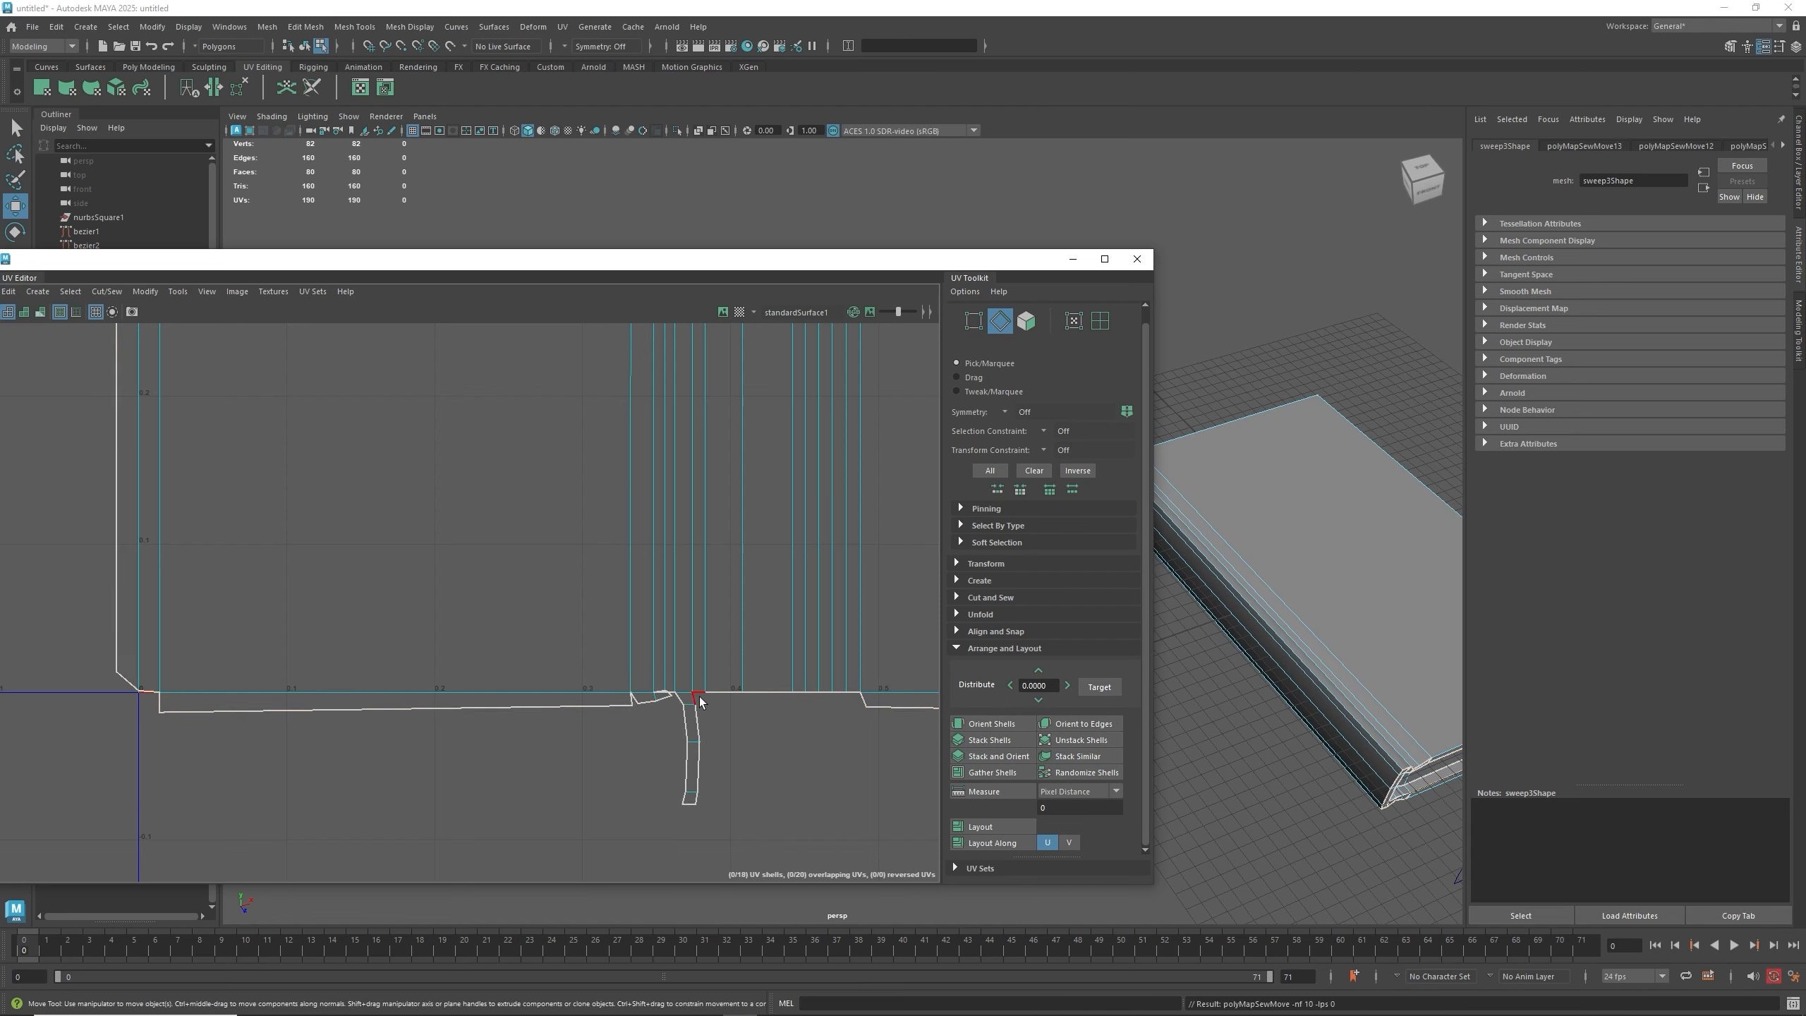
key(ctrl+z)
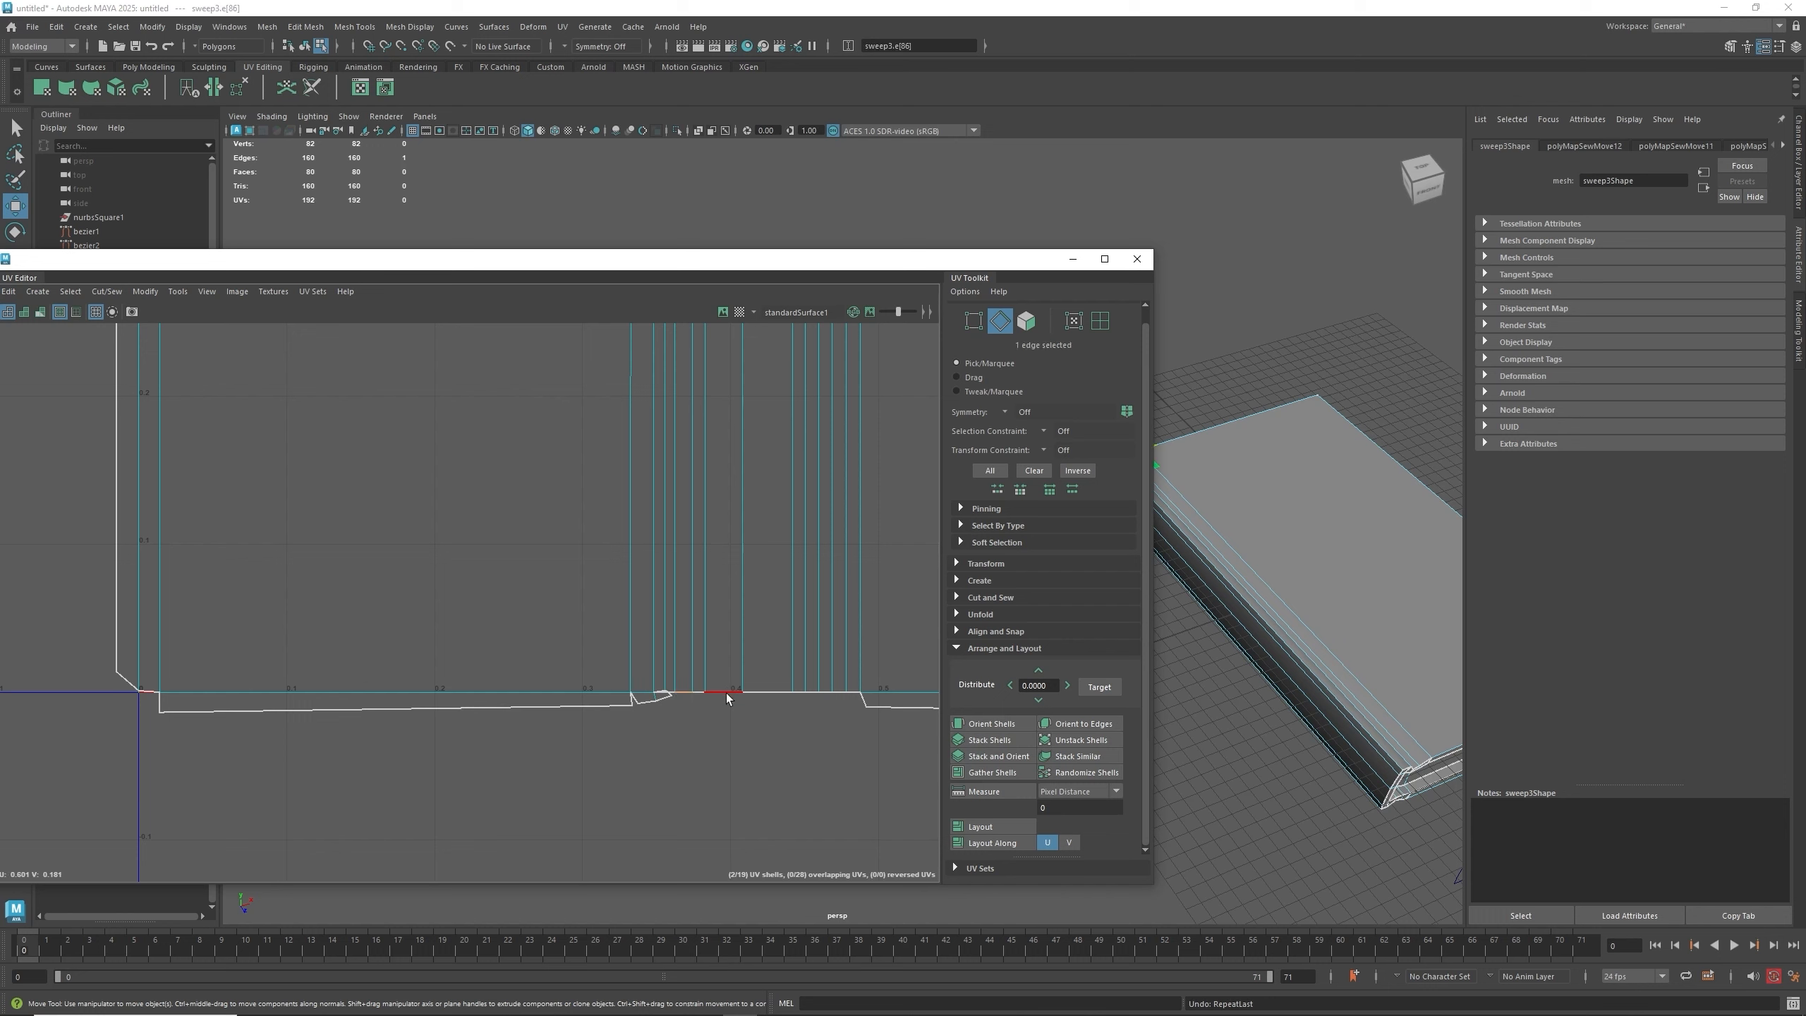
- Move and Sew the remaining bottom-rim edges of the large shell one by one
click(731, 691)
key(g)
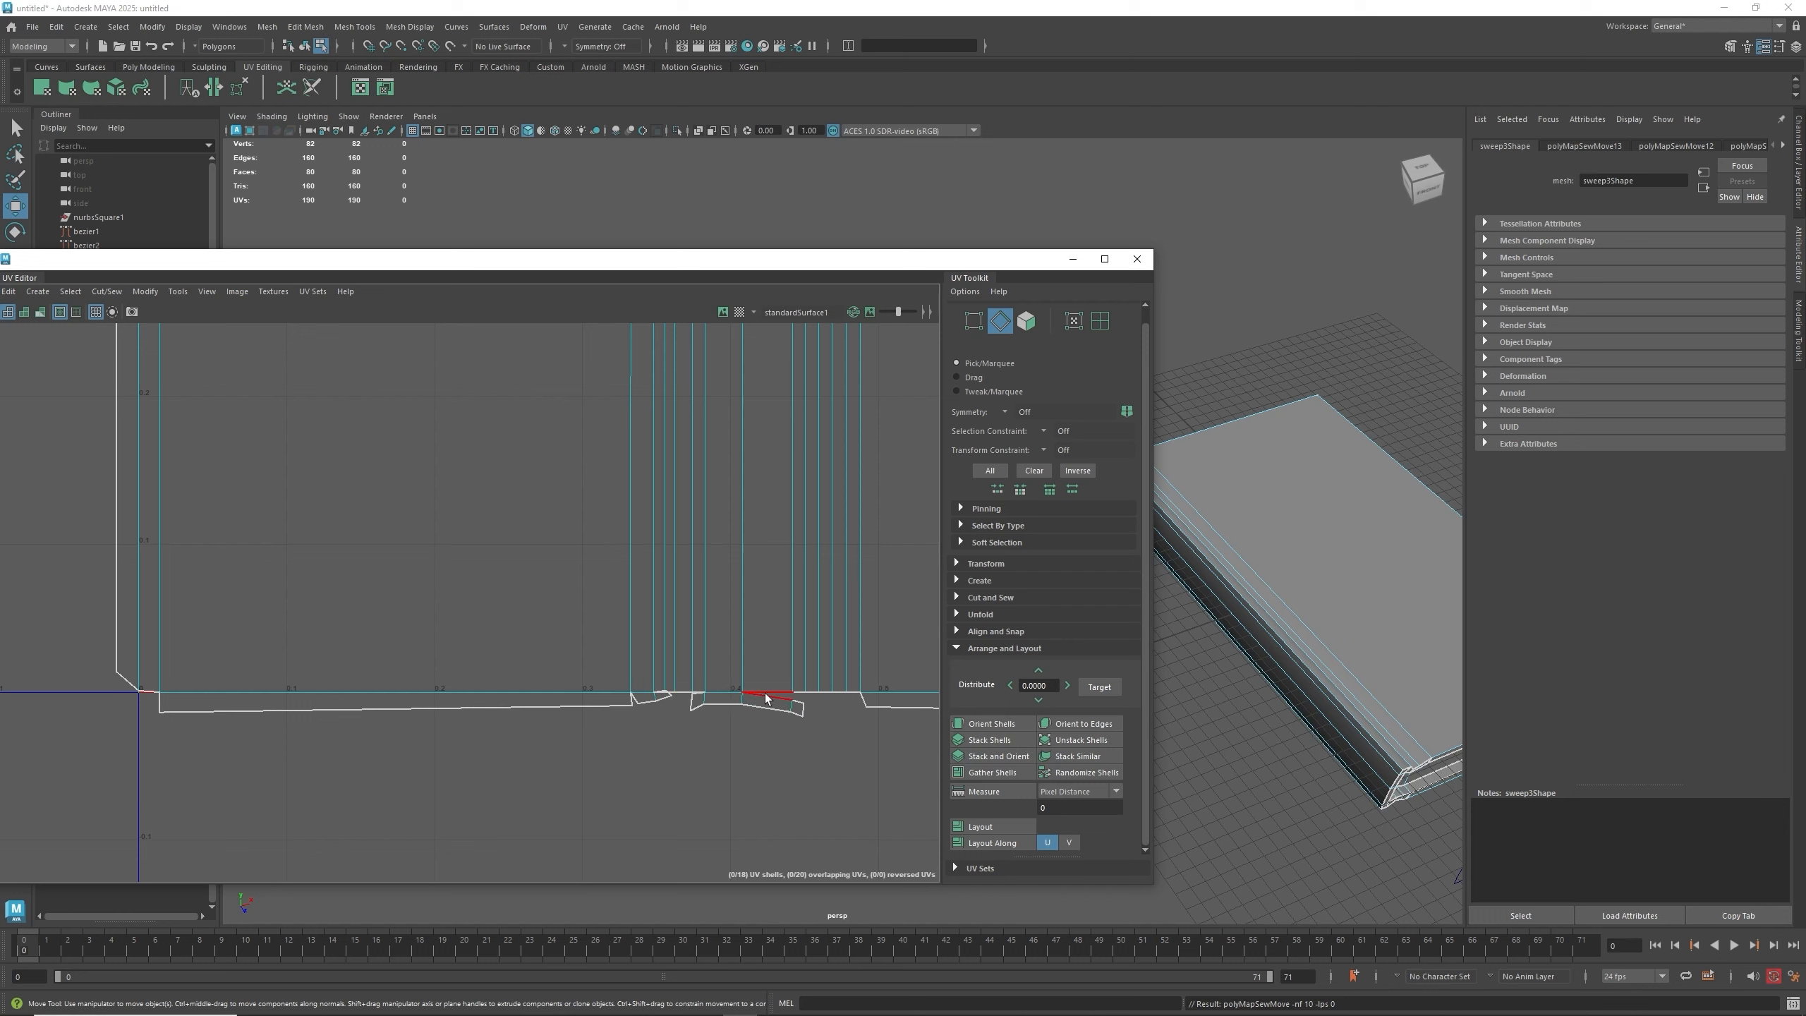
click(763, 693)
key(g)
click(817, 694)
key(g)
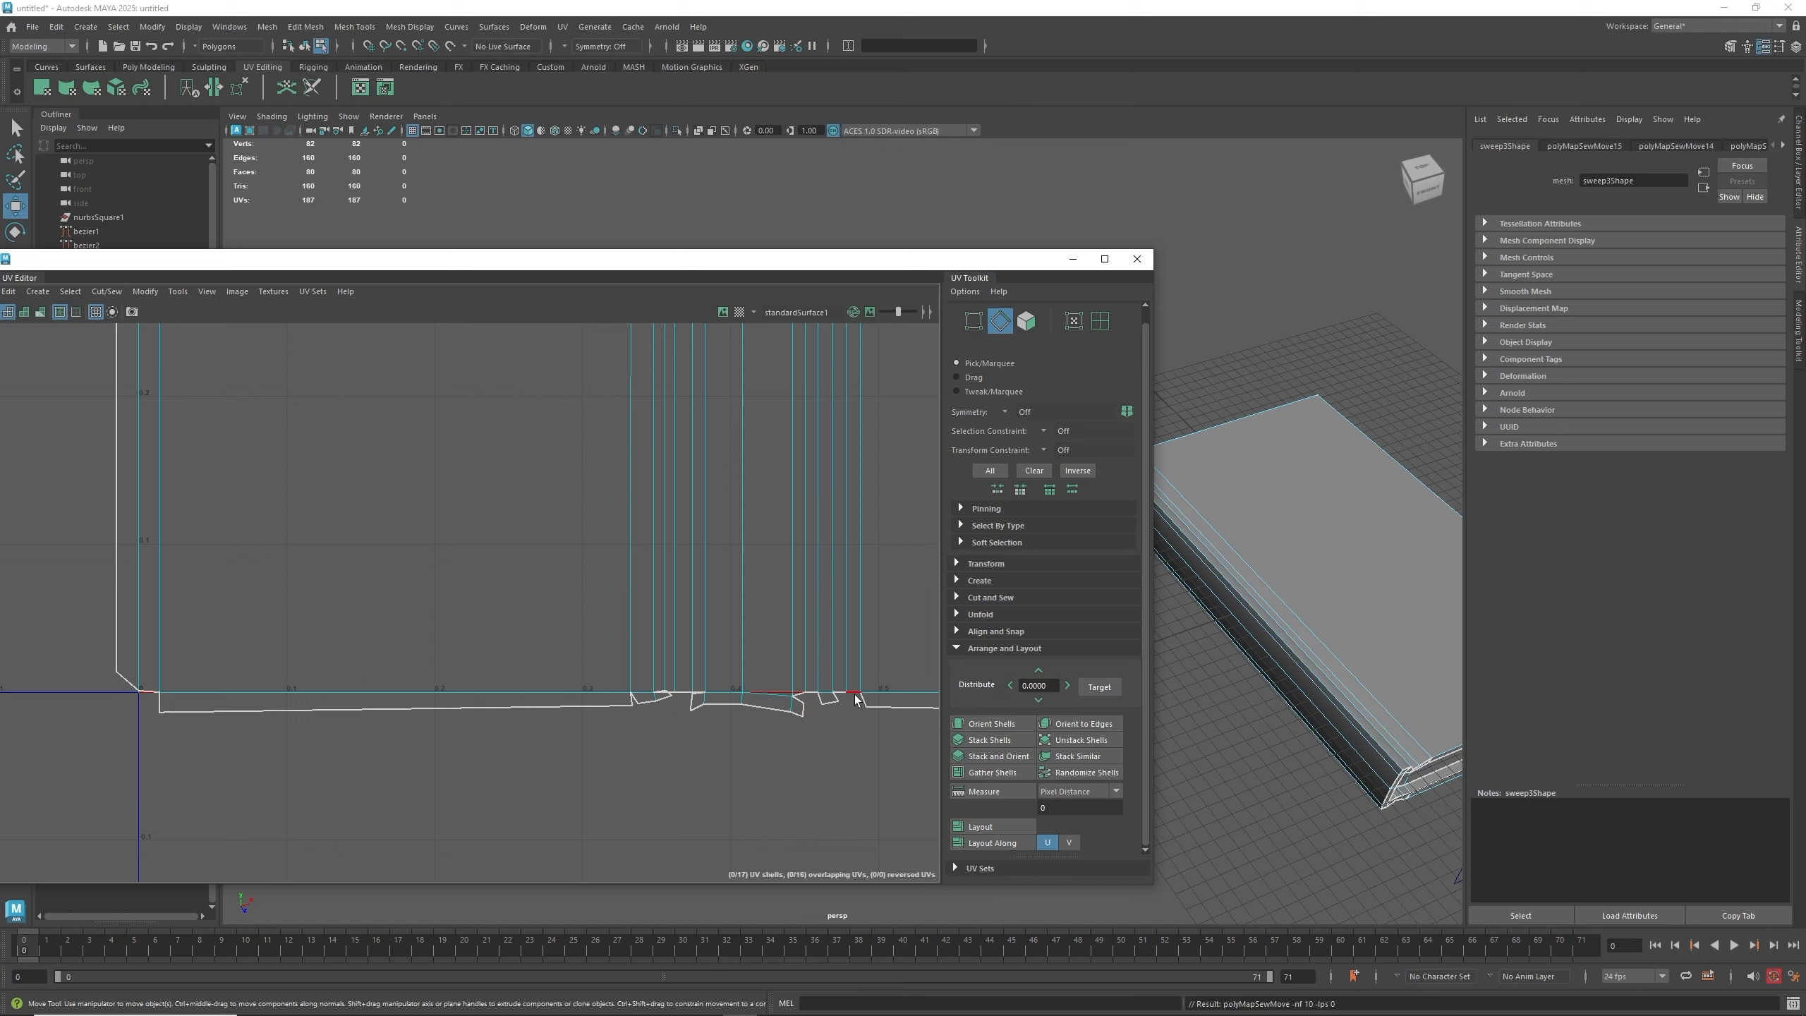
click(851, 695)
key(g)
click(830, 695)
key(g)
- Move and Sew two more small edges along the large shell's bottom rim
scroll(789, 717, up, 3)
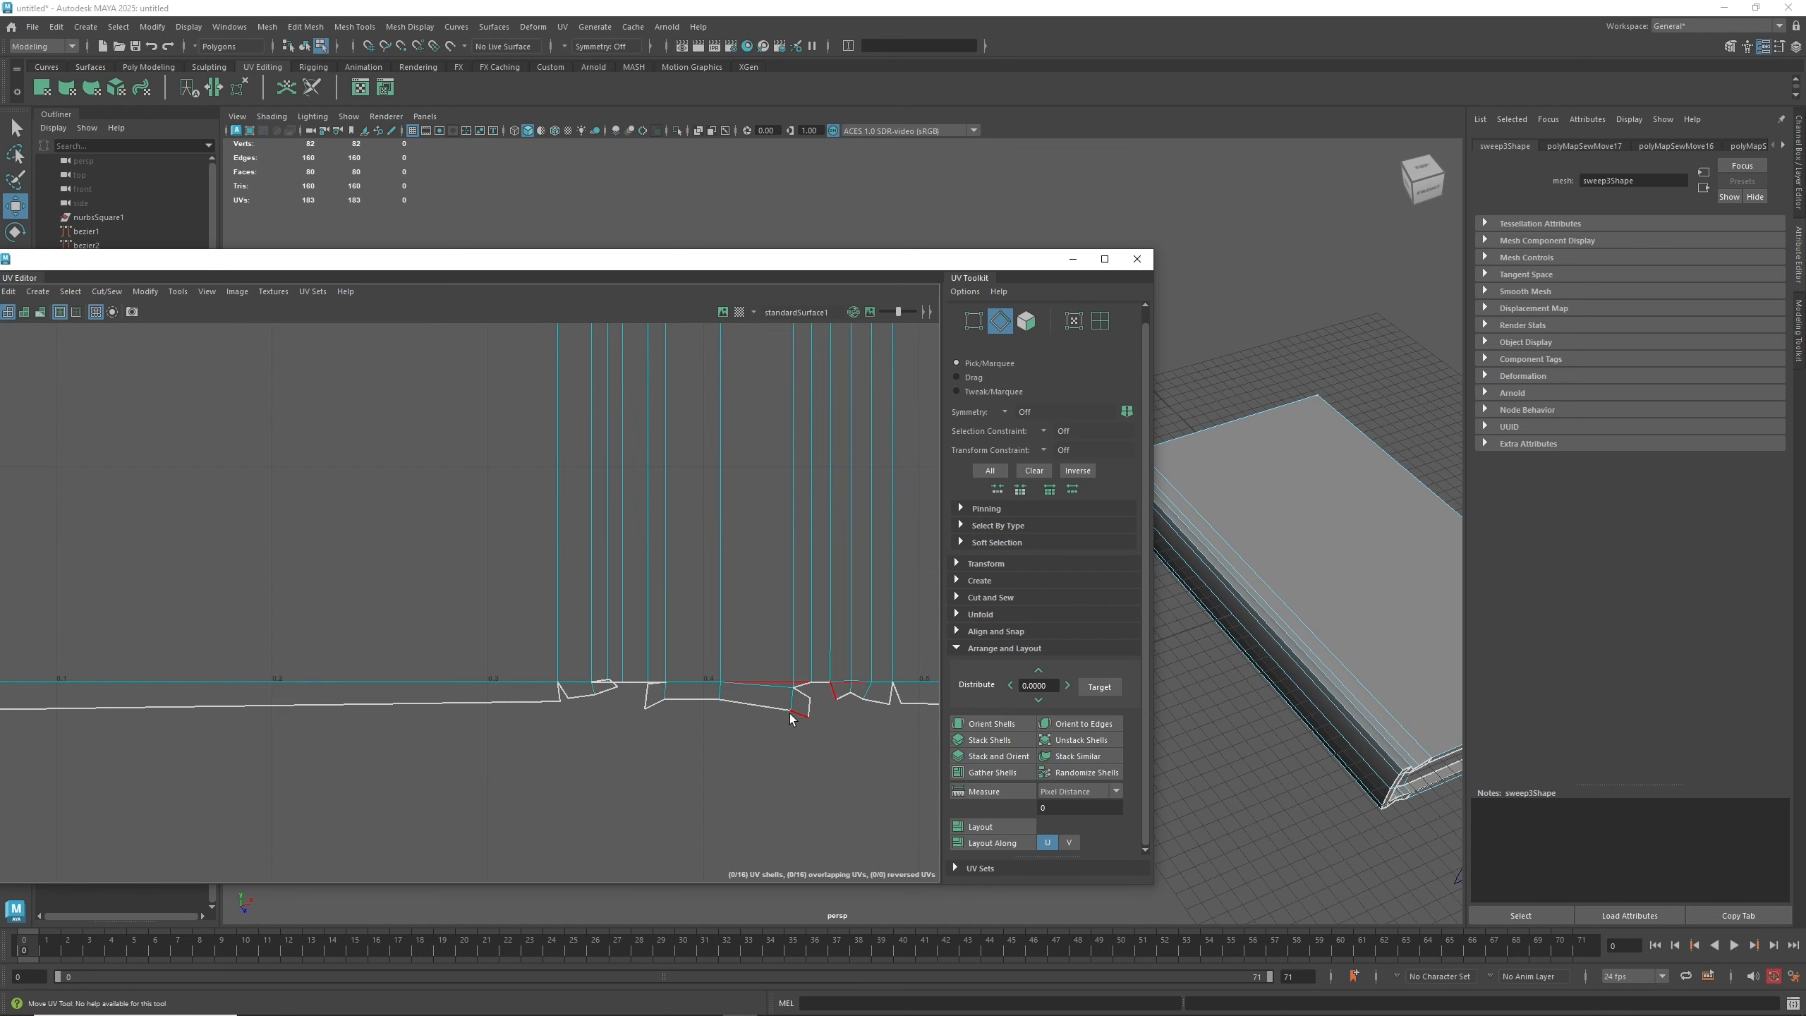
click(620, 687)
key(g)
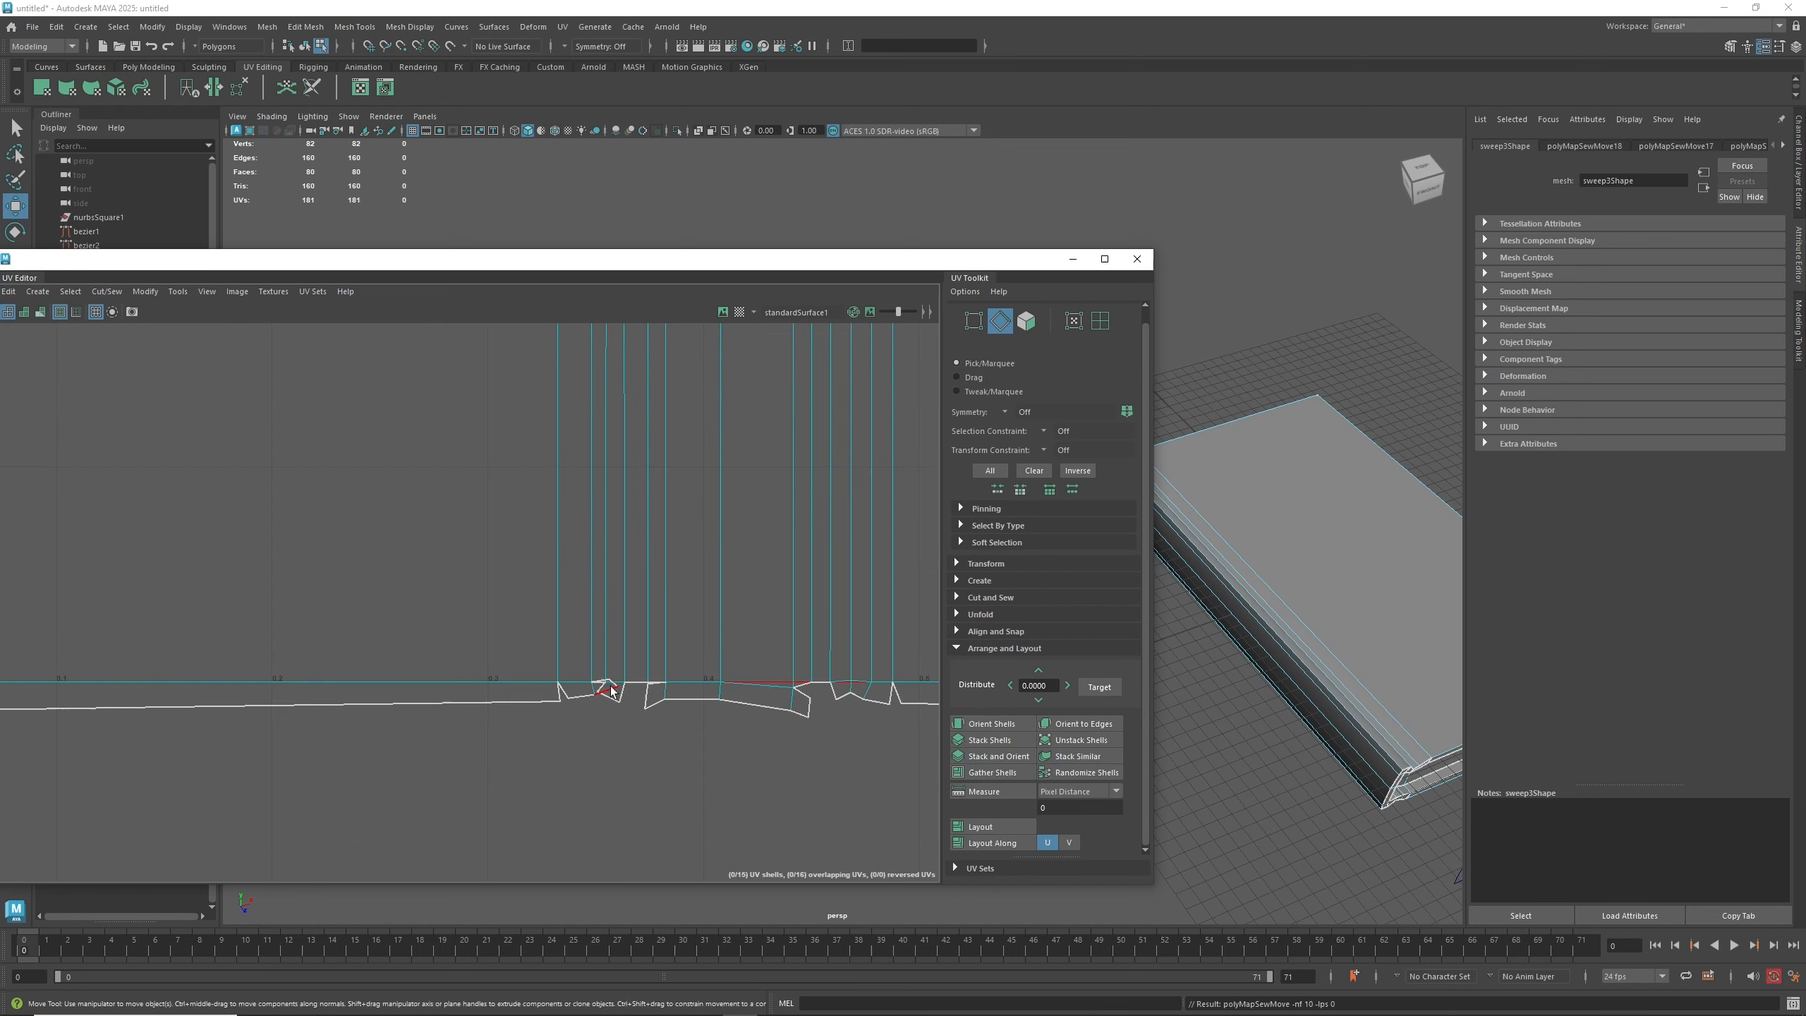
click(614, 686)
key(g)
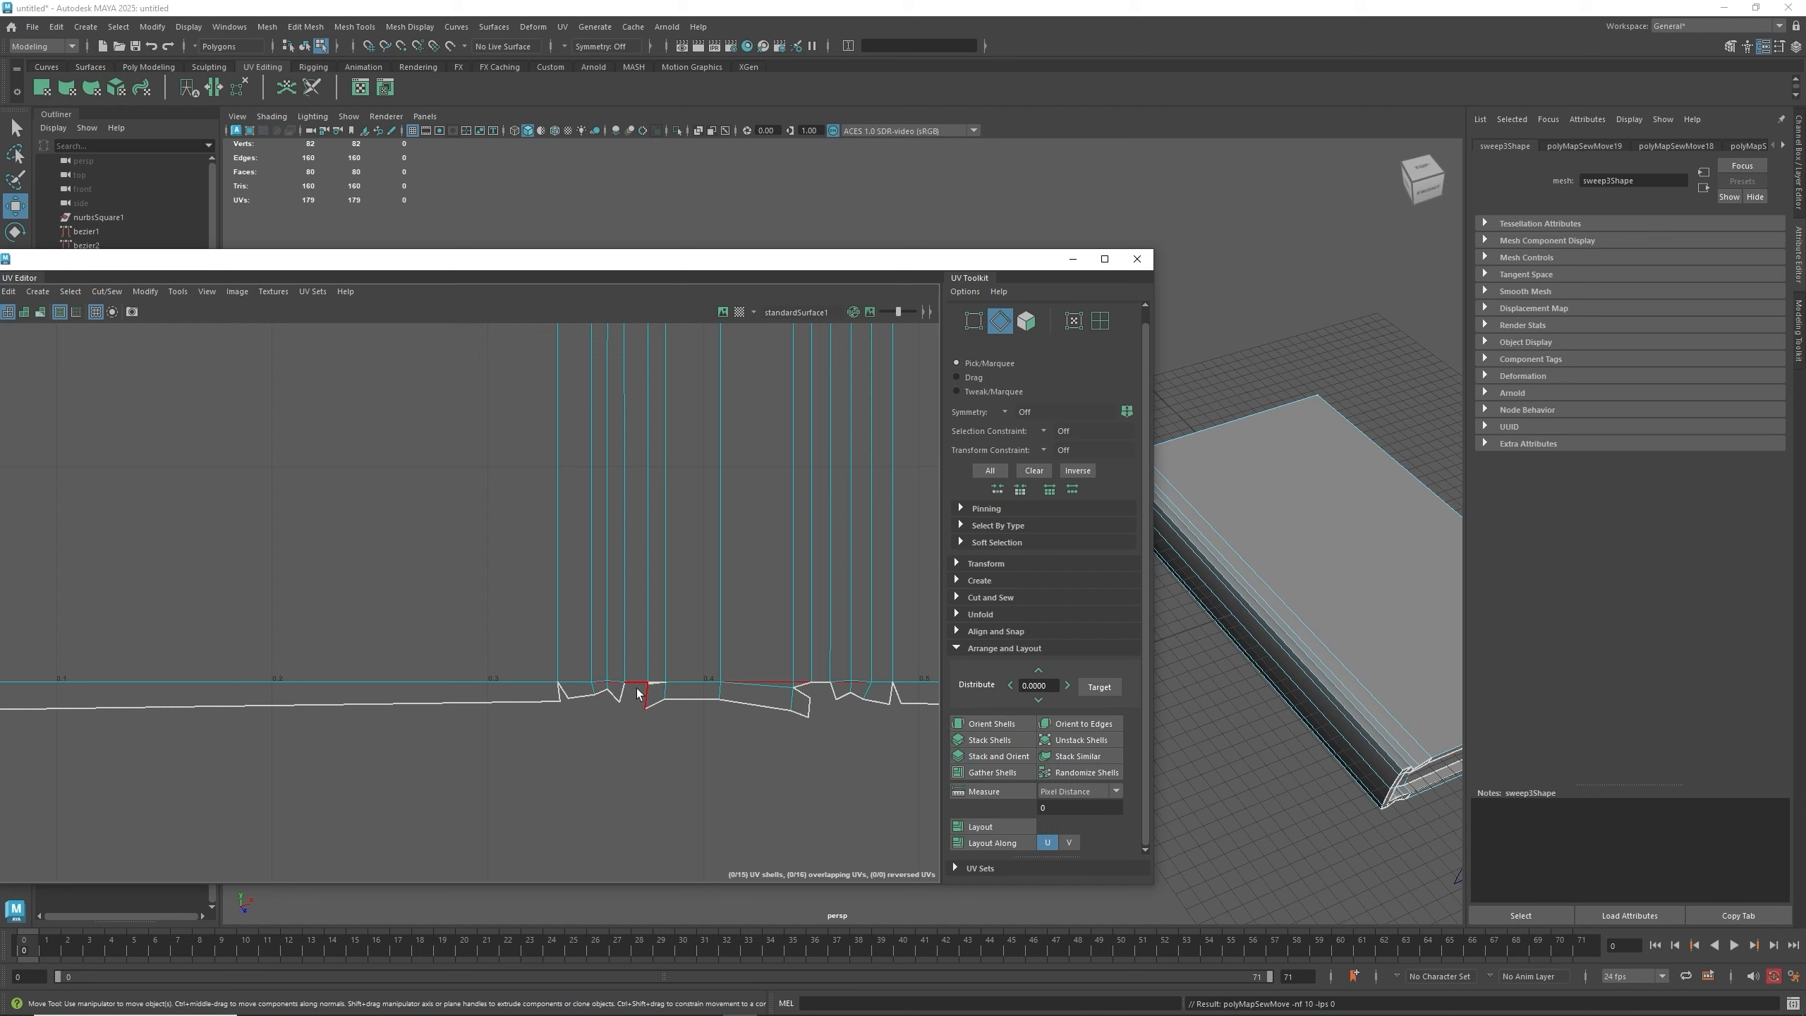
- Select another bottom-rim edge of the large shell and Move and Sew it
click(638, 694)
click(648, 709)
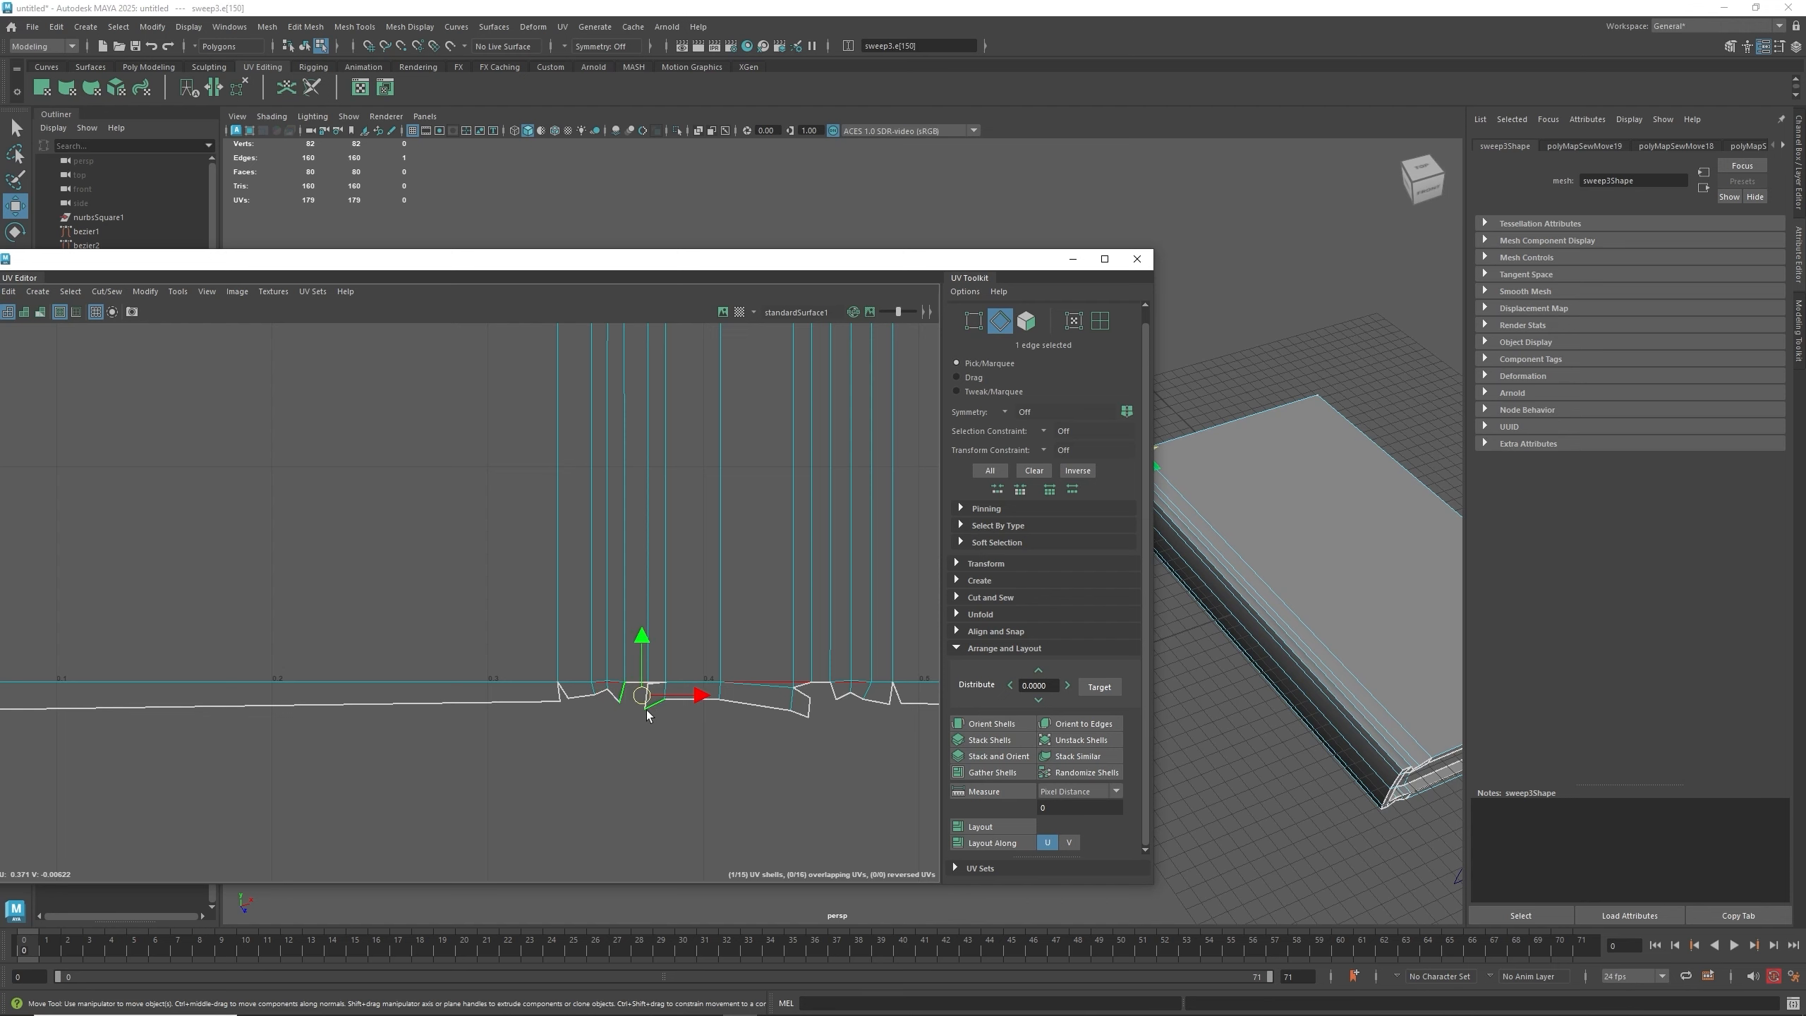
scroll(805, 713, down, 3)
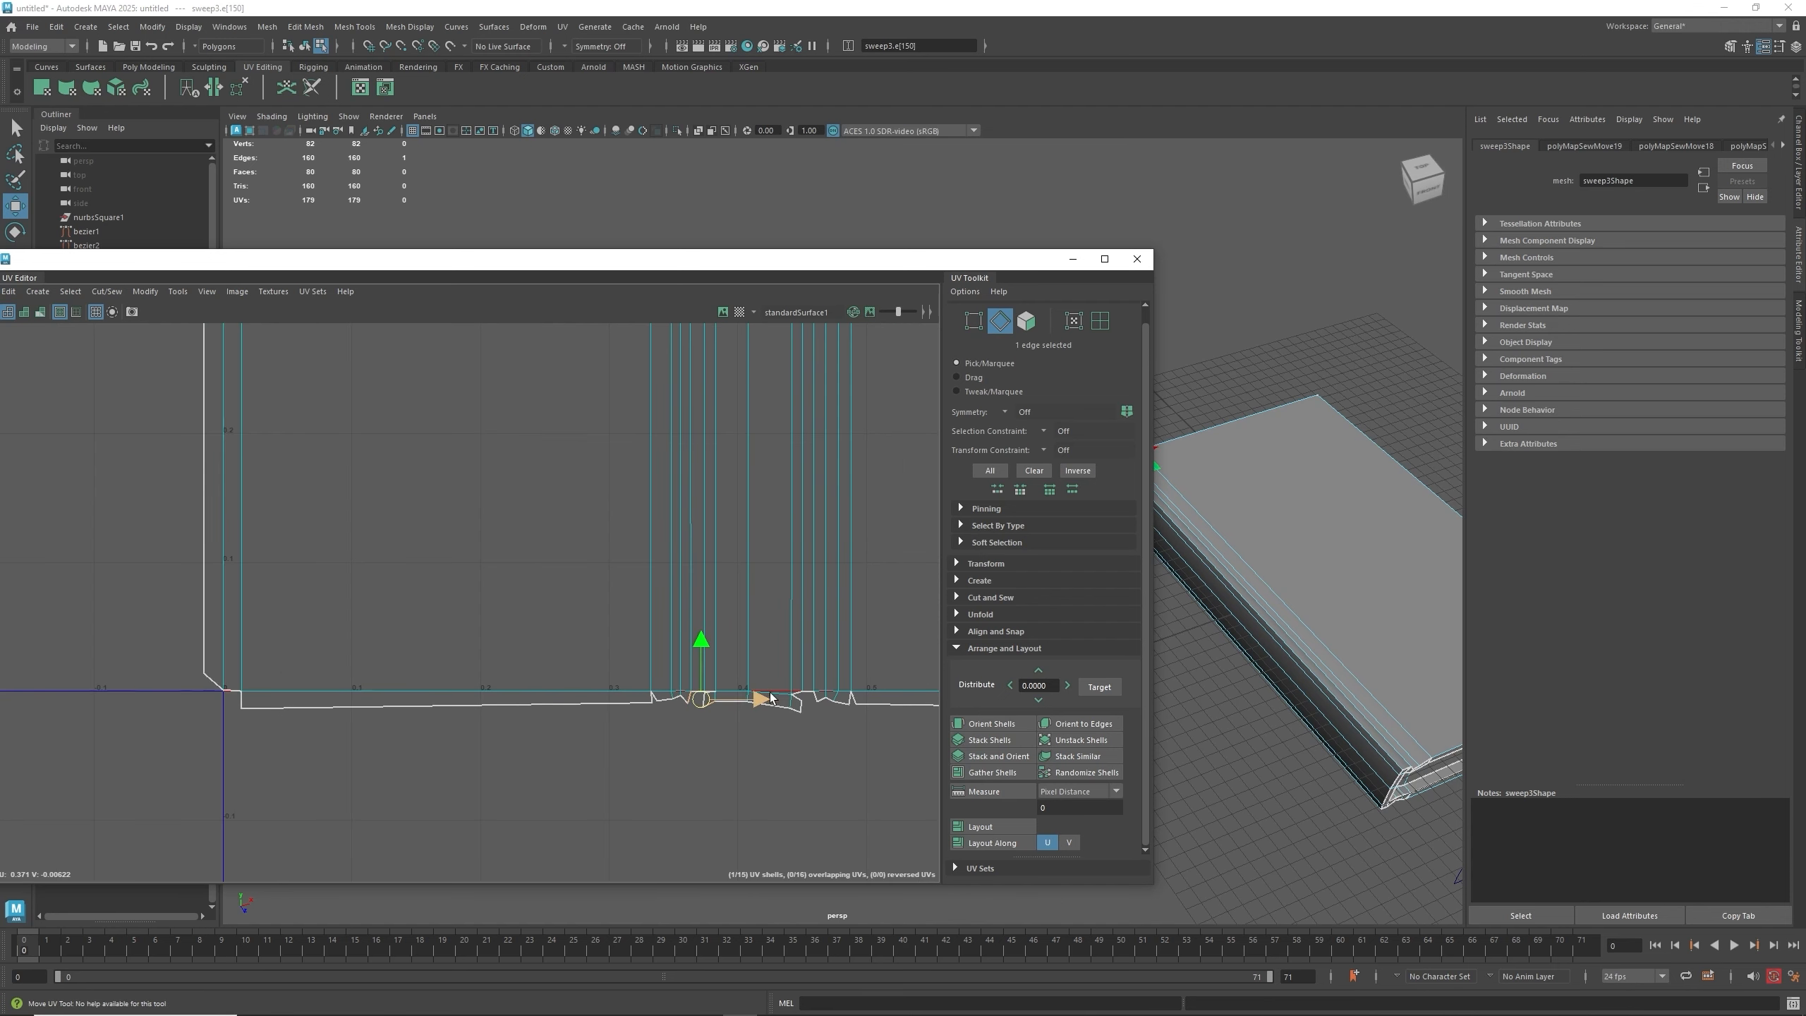
click(797, 698)
shift+right_drag(794, 696, 796, 721)
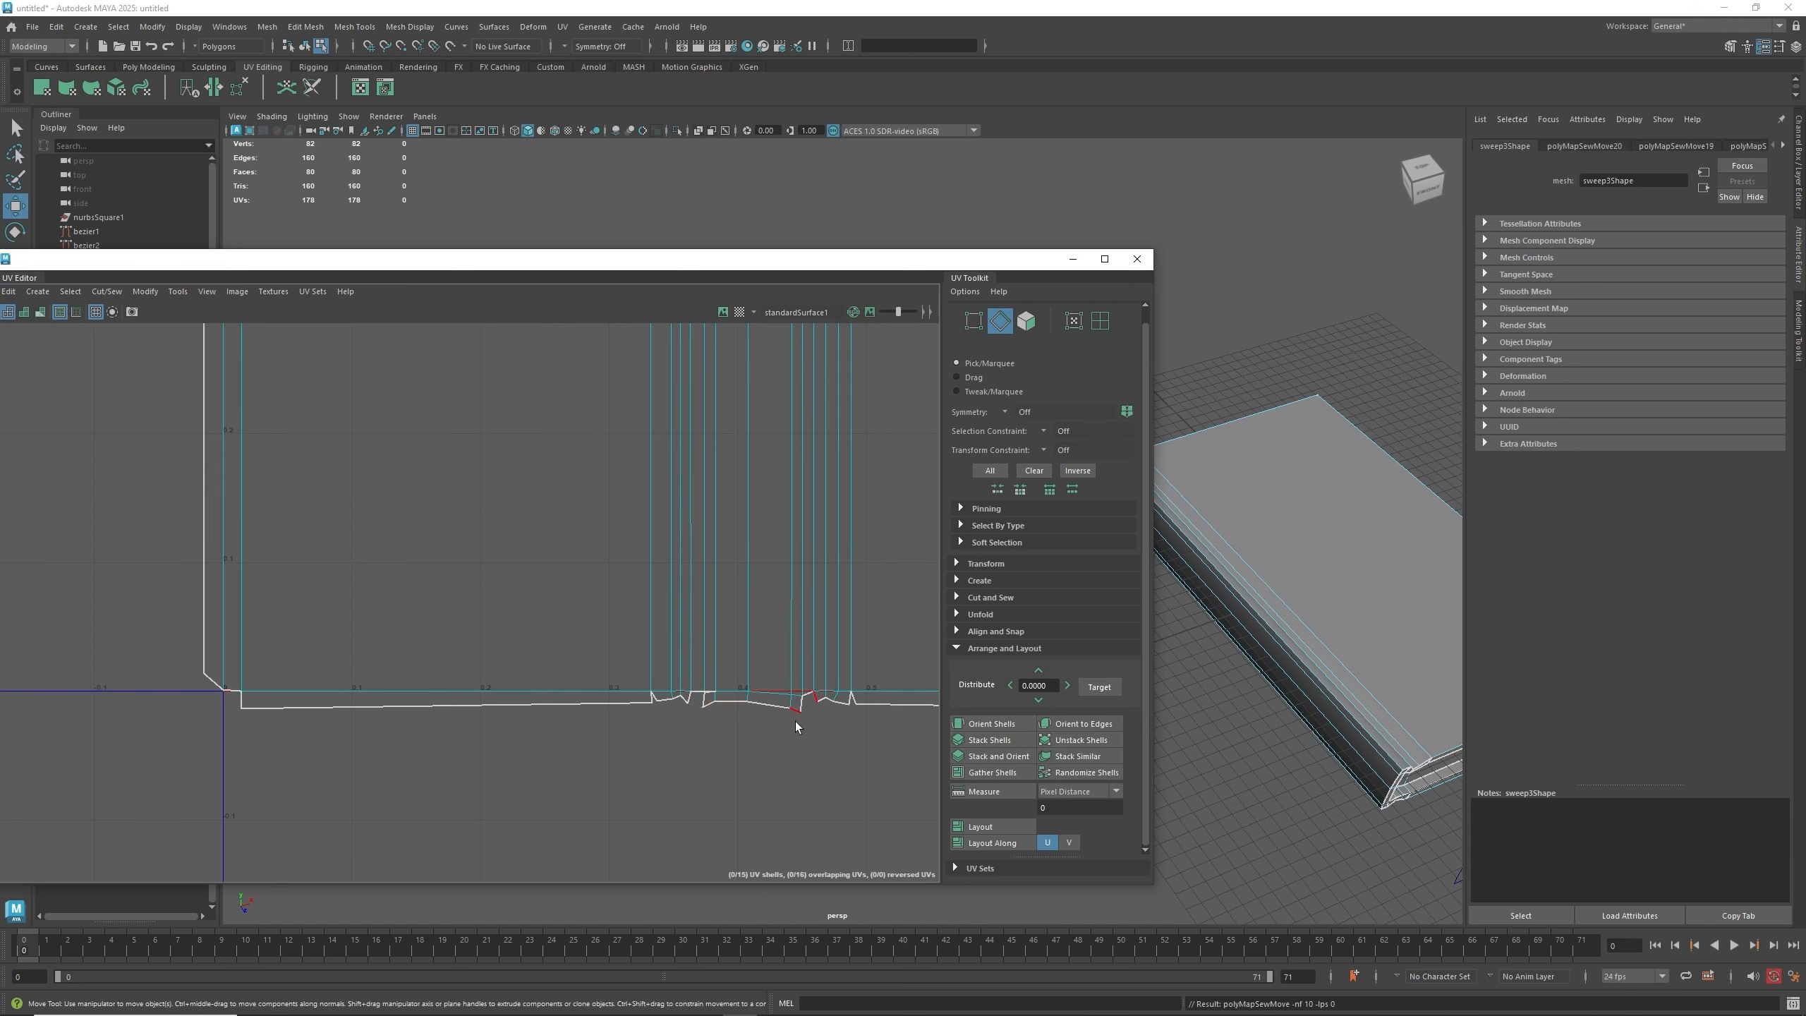
- Switch to UV shell selection and move the first thin strip shell upward above the large shell
alt+middle_drag(731, 382, 676, 790)
alt+middle_drag(708, 465, 683, 728)
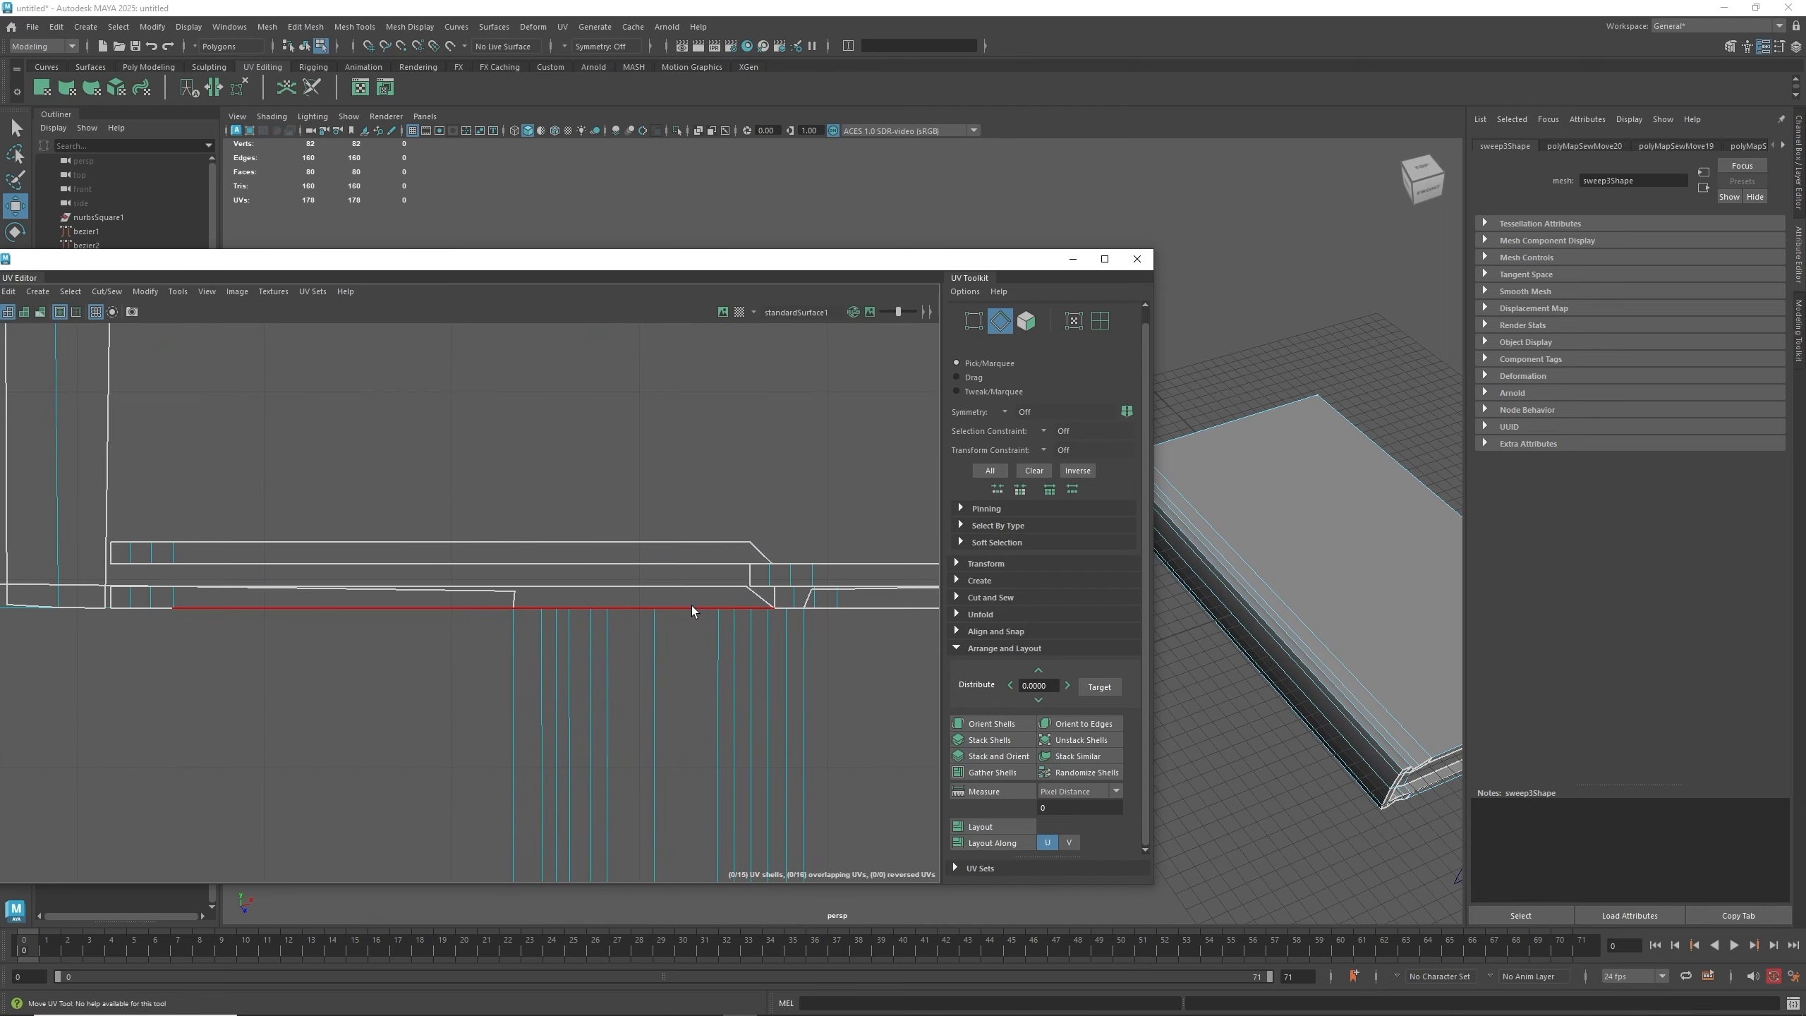
scroll(692, 605, down, 1)
right_drag(692, 509, 665, 563)
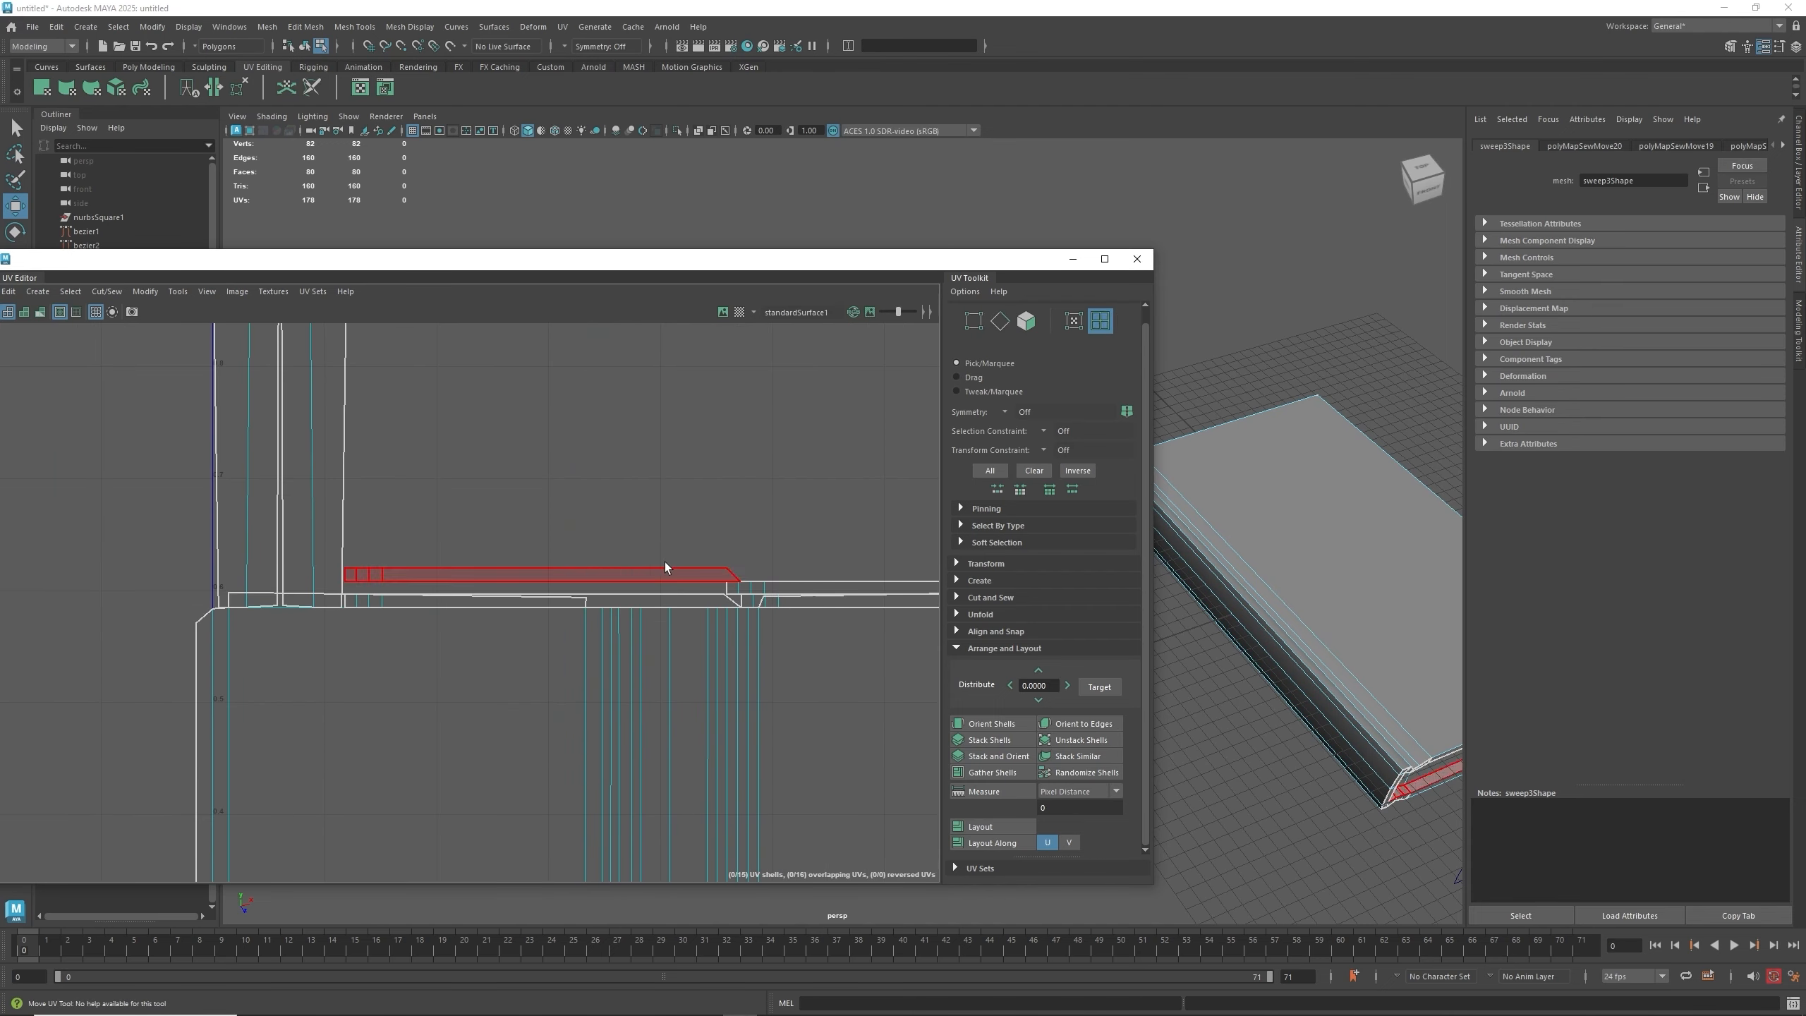
click(672, 578)
drag(539, 514, 544, 404)
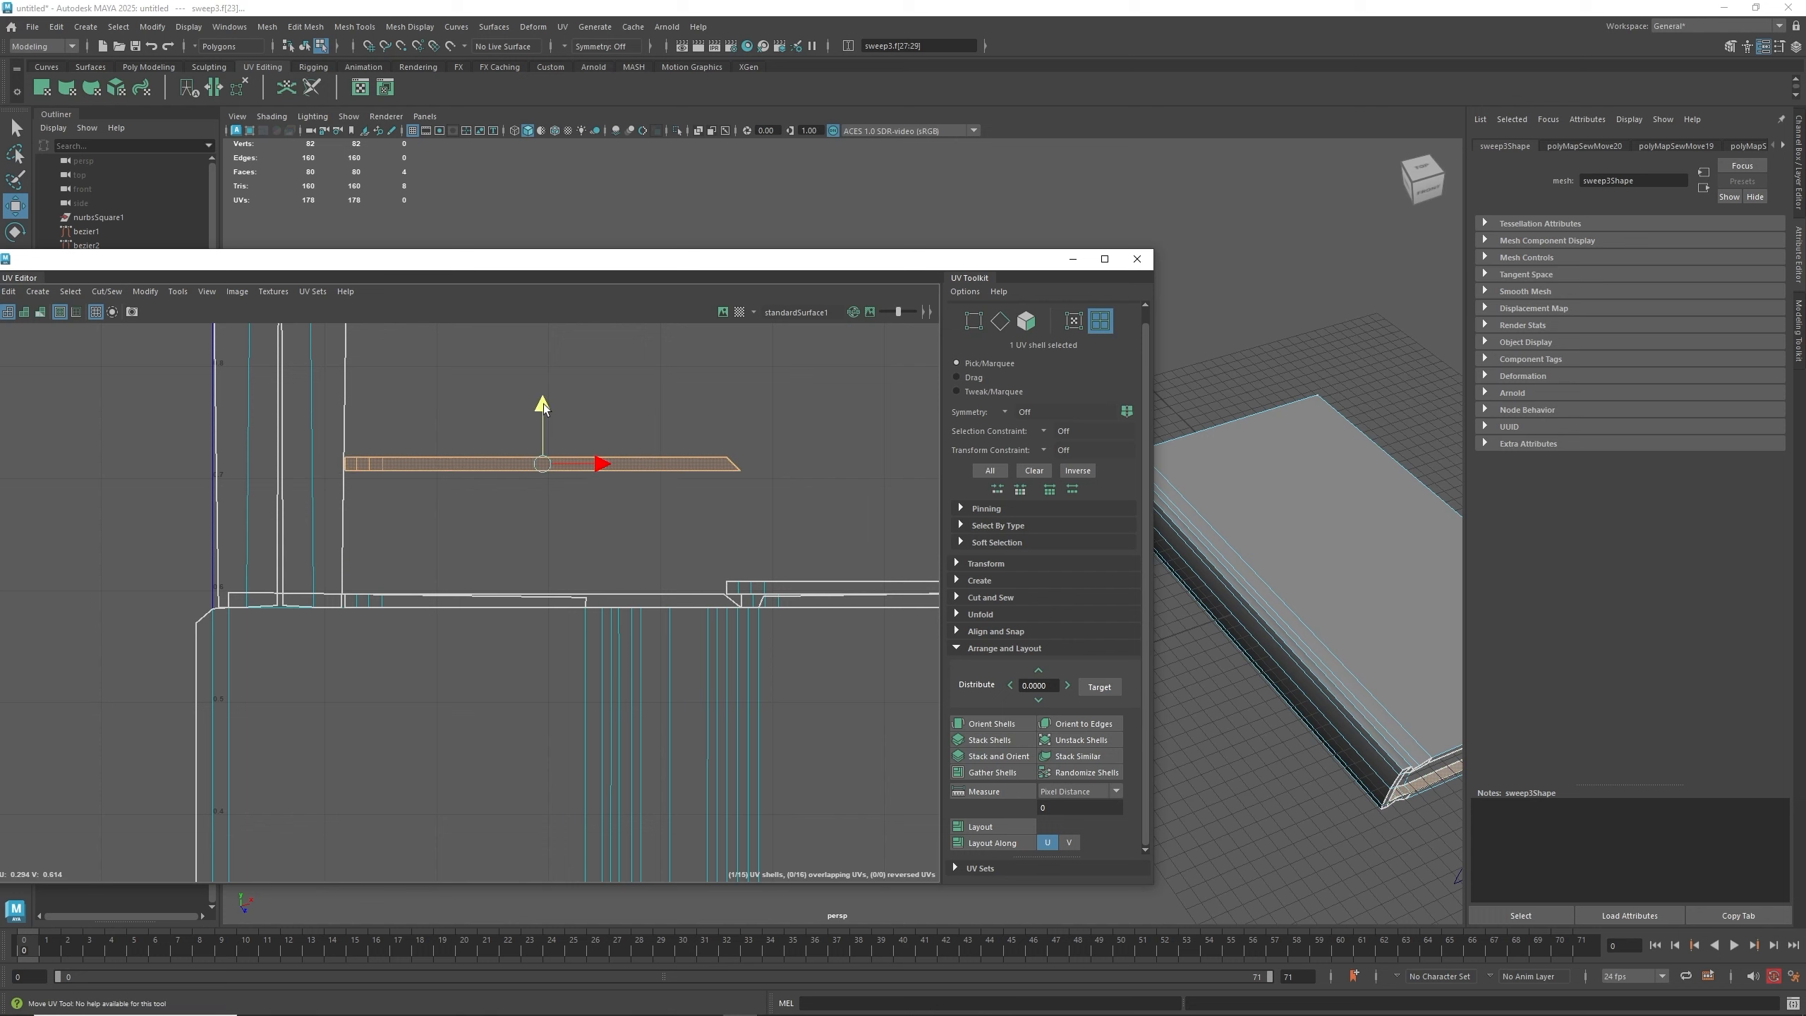
- Move the remaining thin strip shells upward, stacking them above the large shell
click(623, 591)
drag(540, 553, 550, 439)
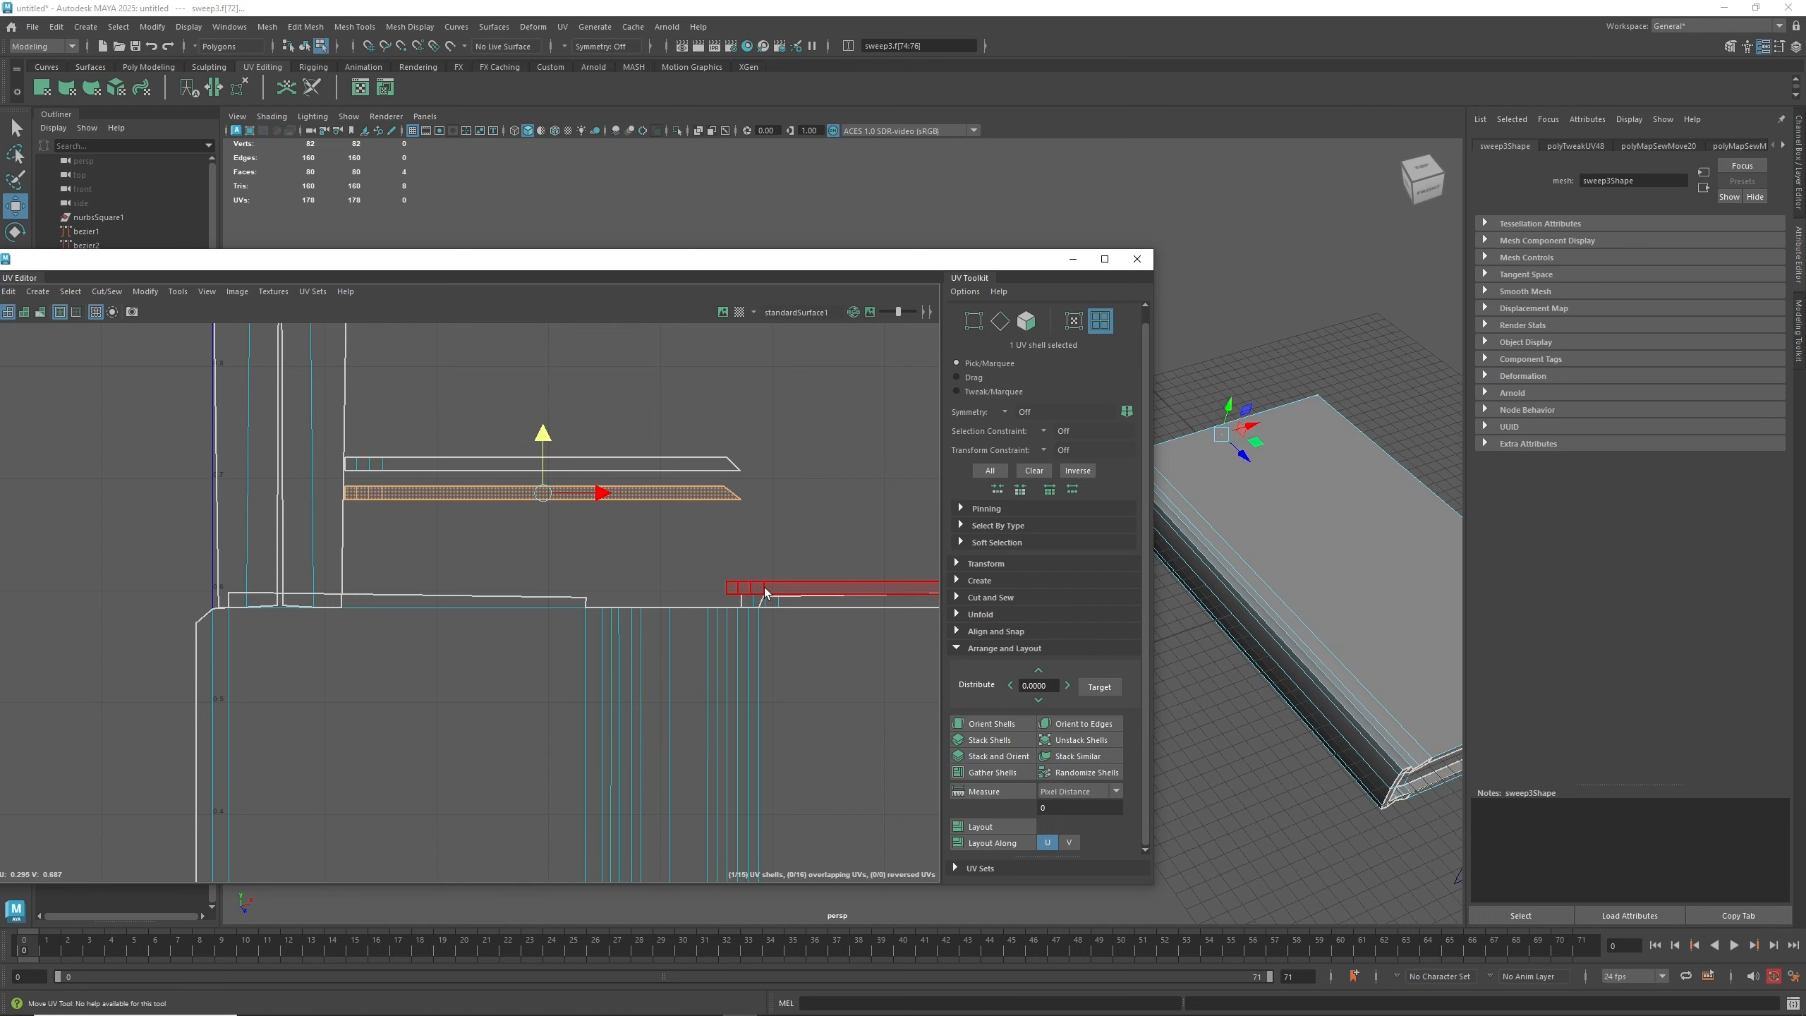
click(743, 588)
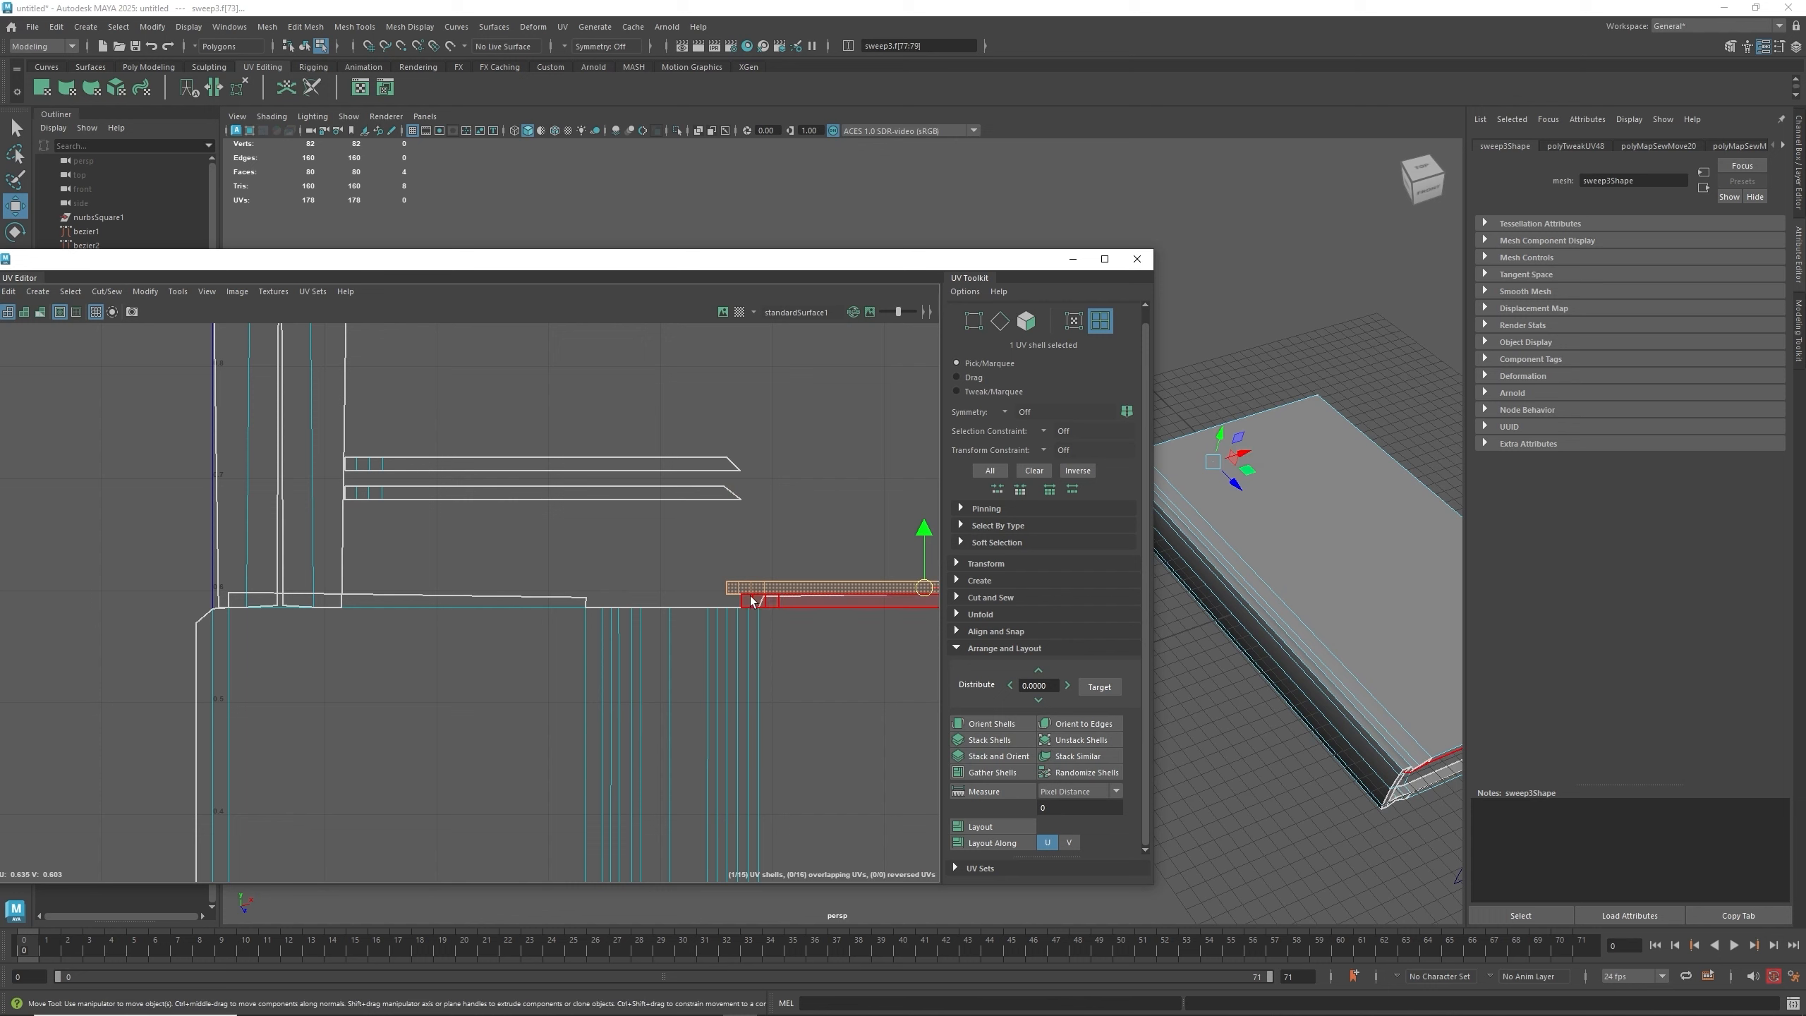
drag(923, 524, 923, 443)
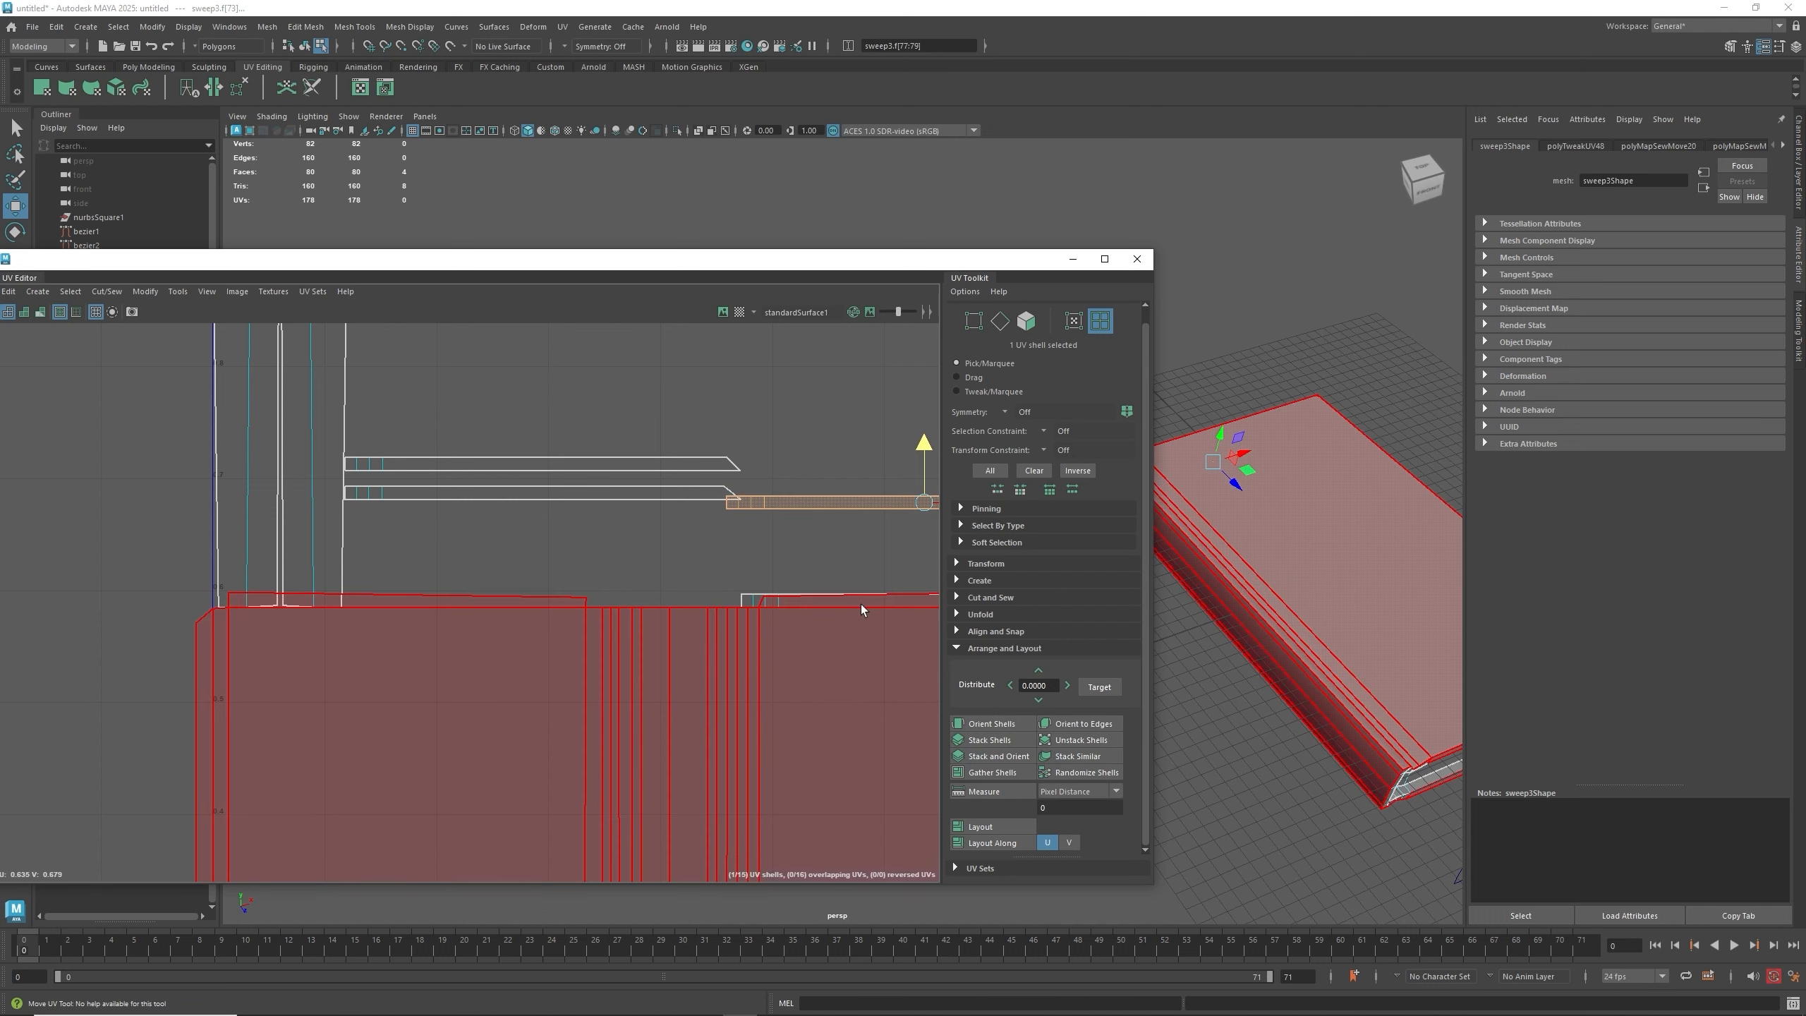
click(752, 603)
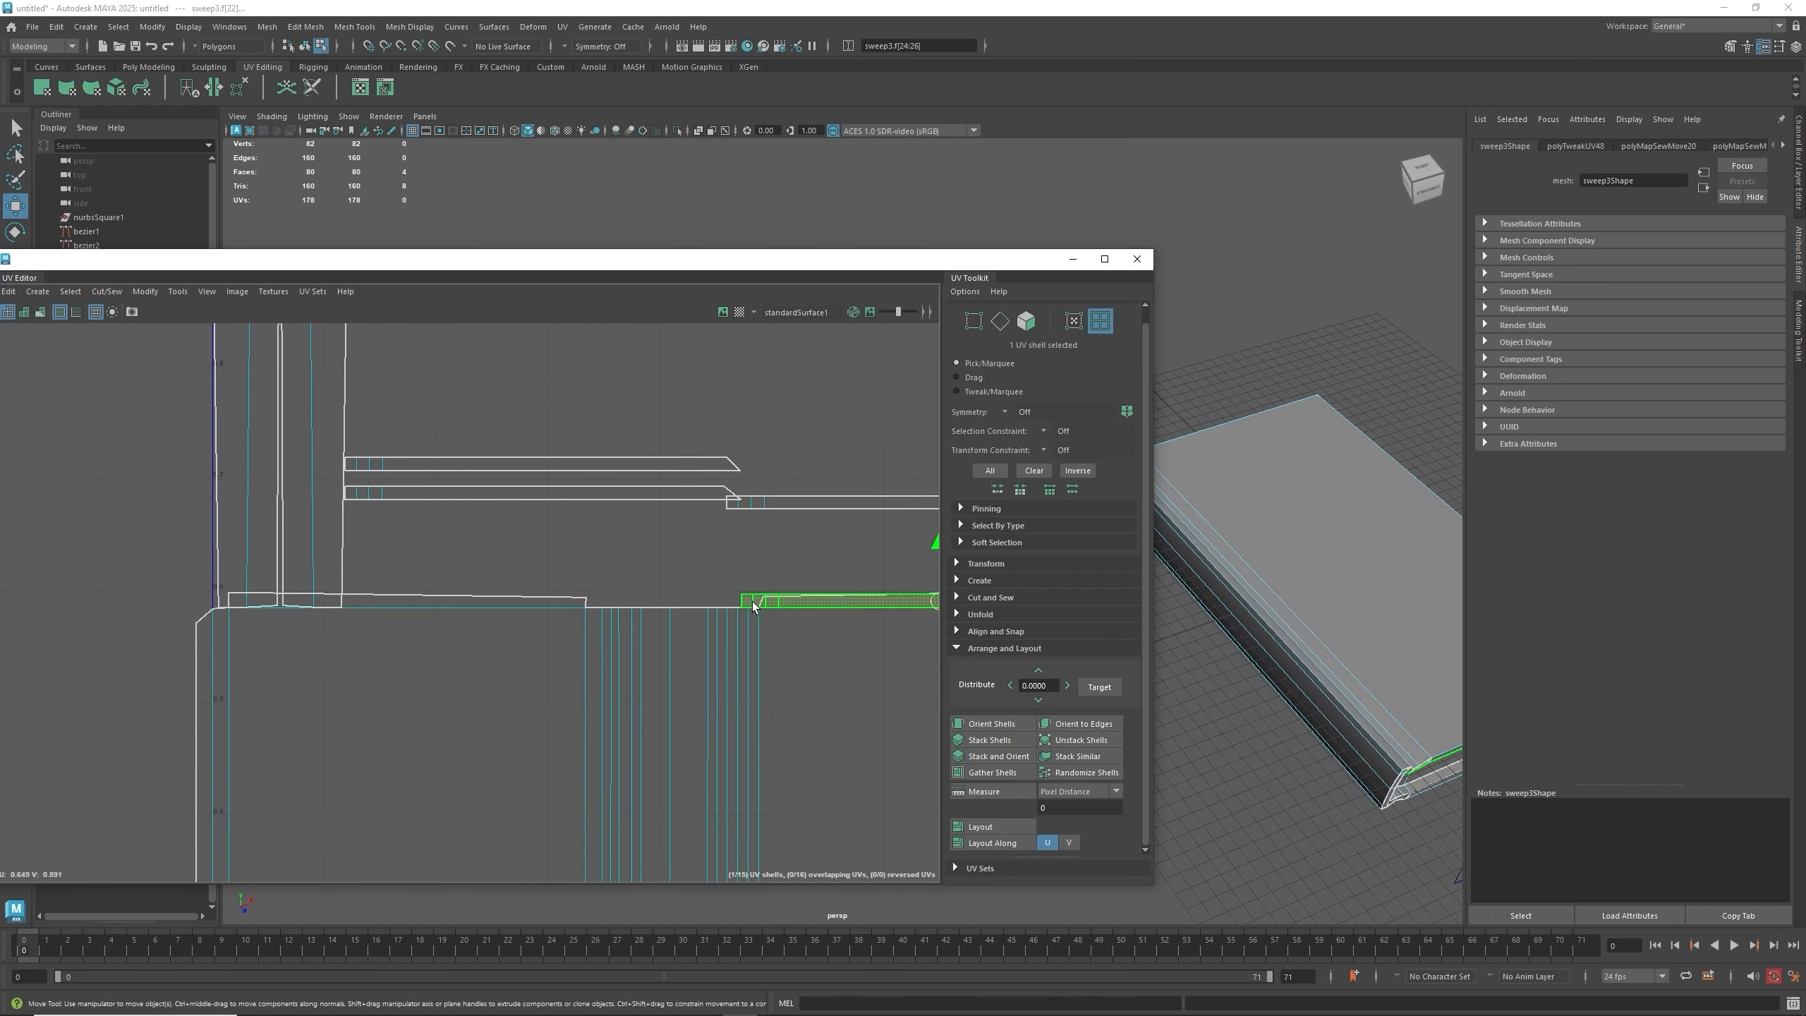
drag(935, 542, 933, 493)
- Return to edge selection and Move and Sew edges along the large shell's top rim
right_drag(676, 579, 673, 542)
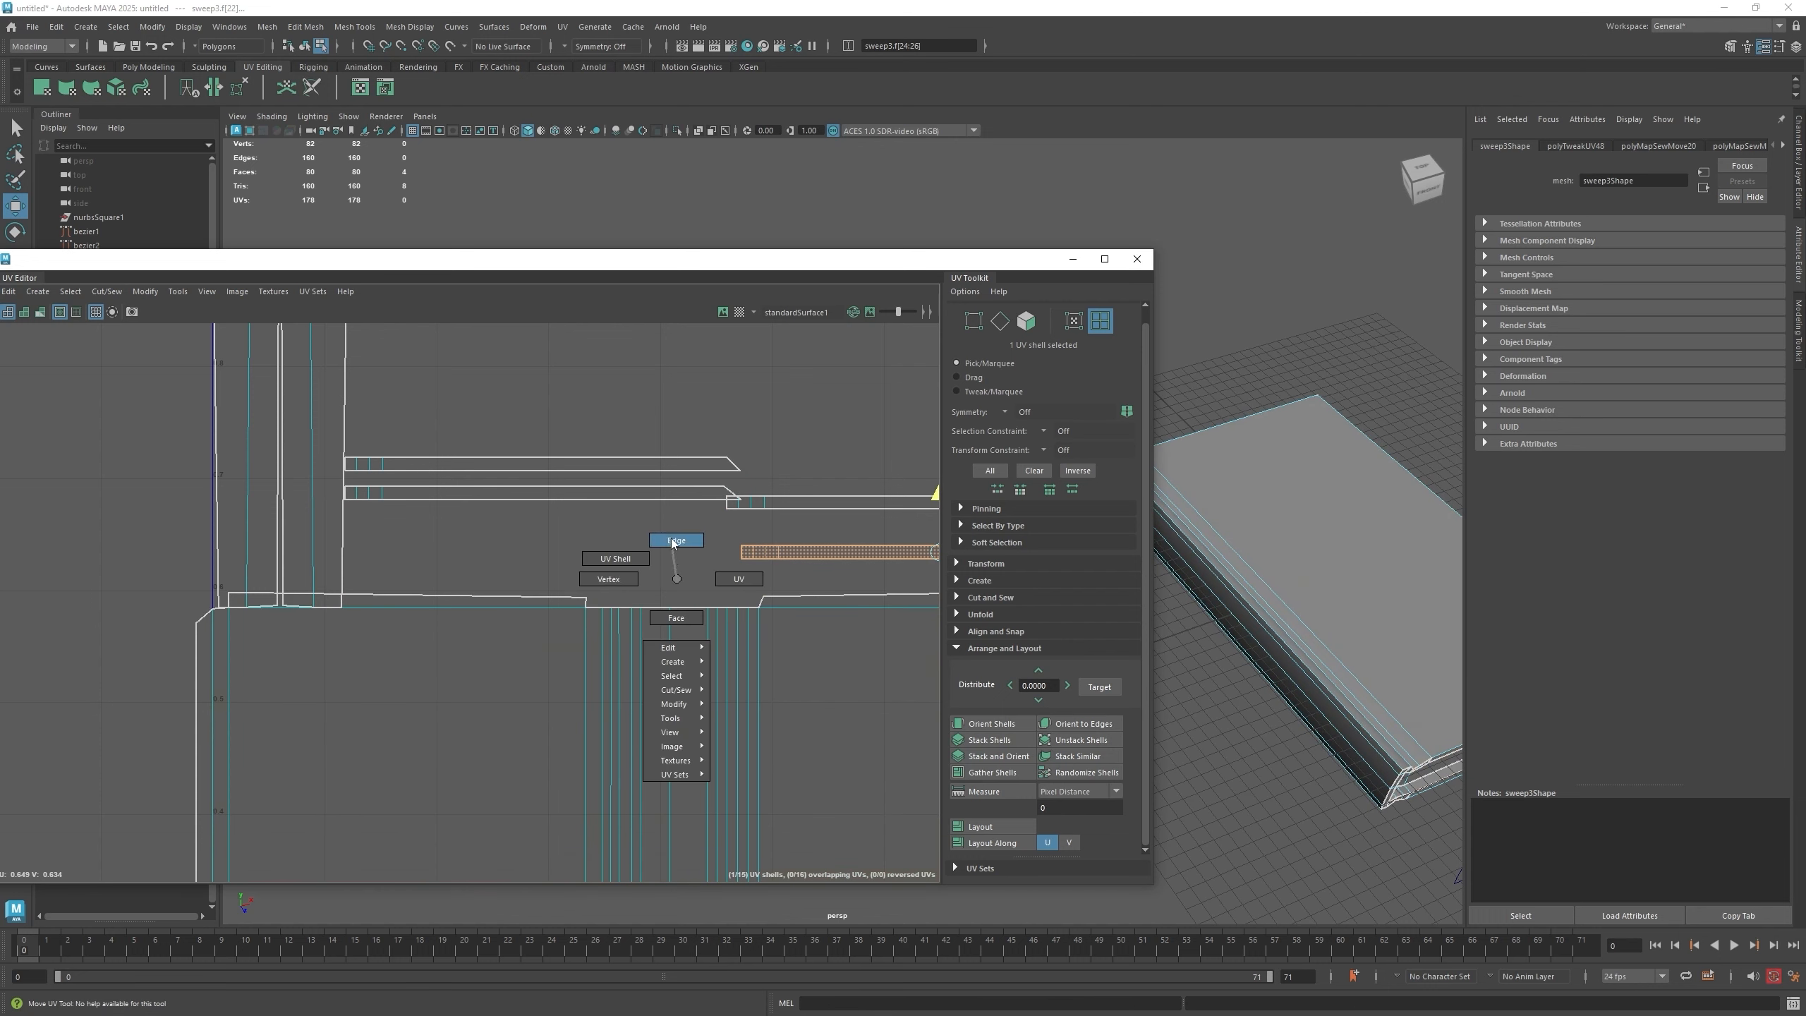
click(673, 606)
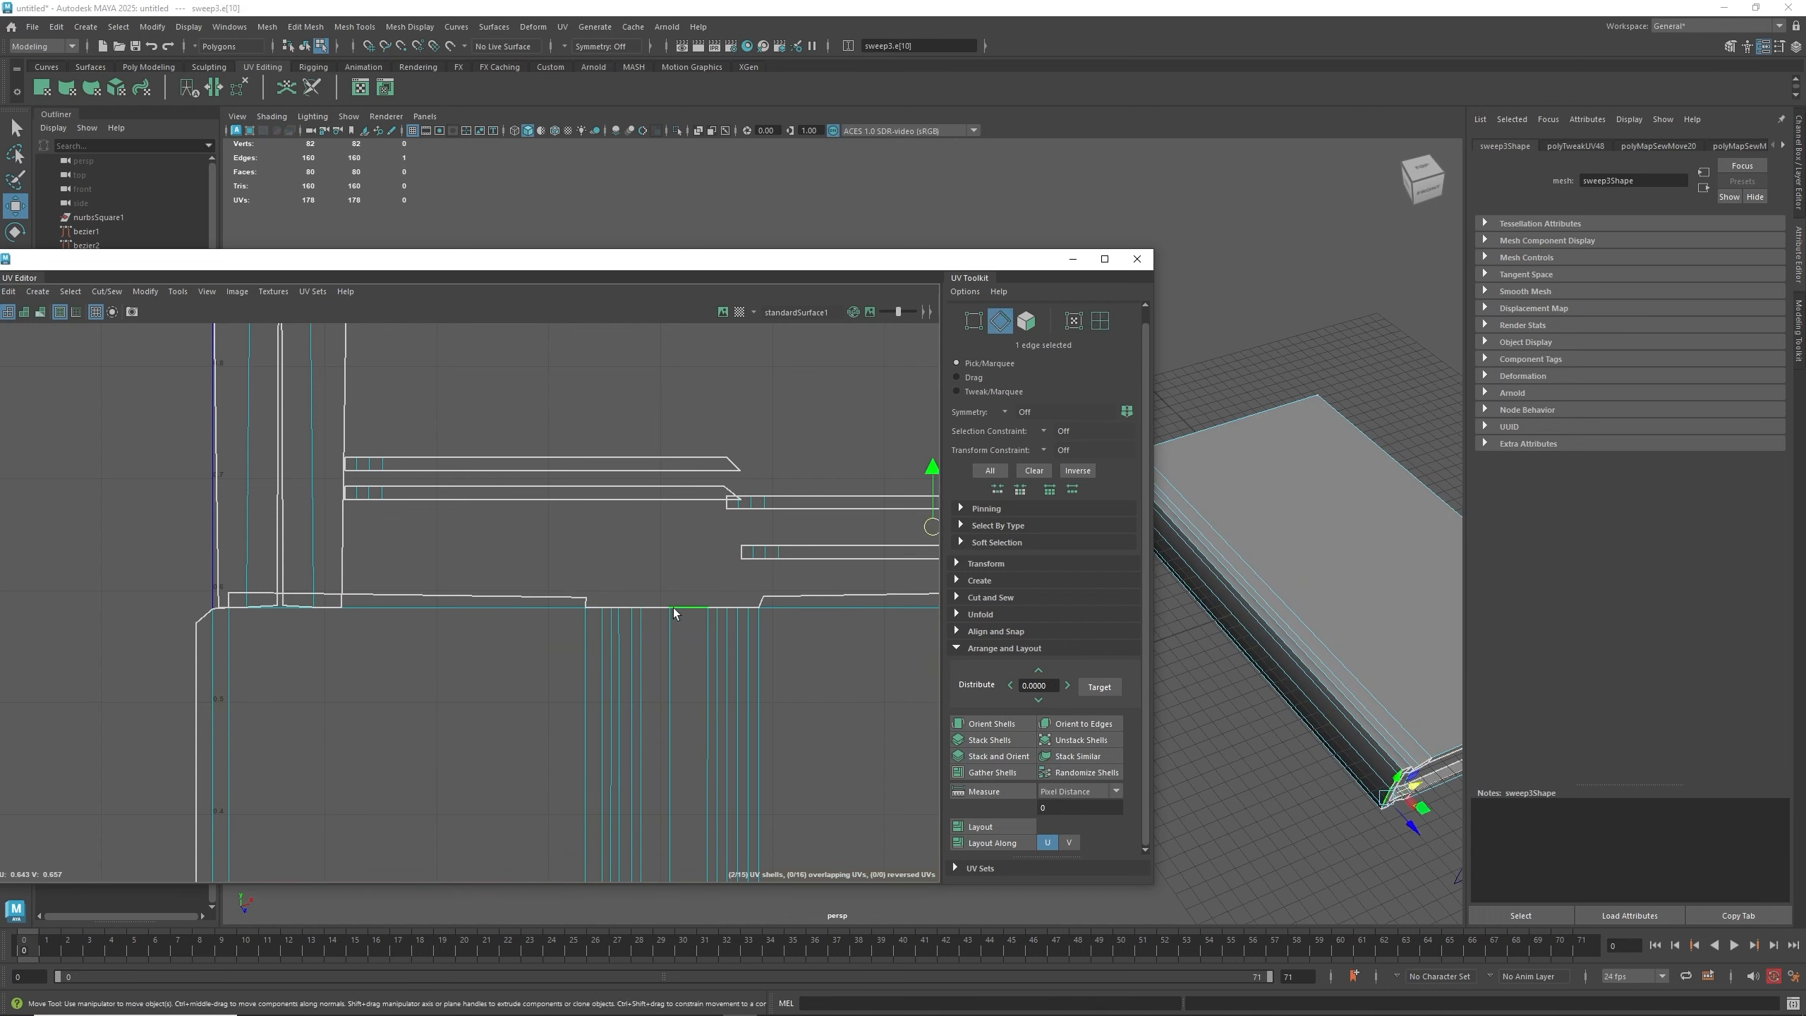
shift+click(657, 607)
shift+right_drag(658, 613, 659, 554)
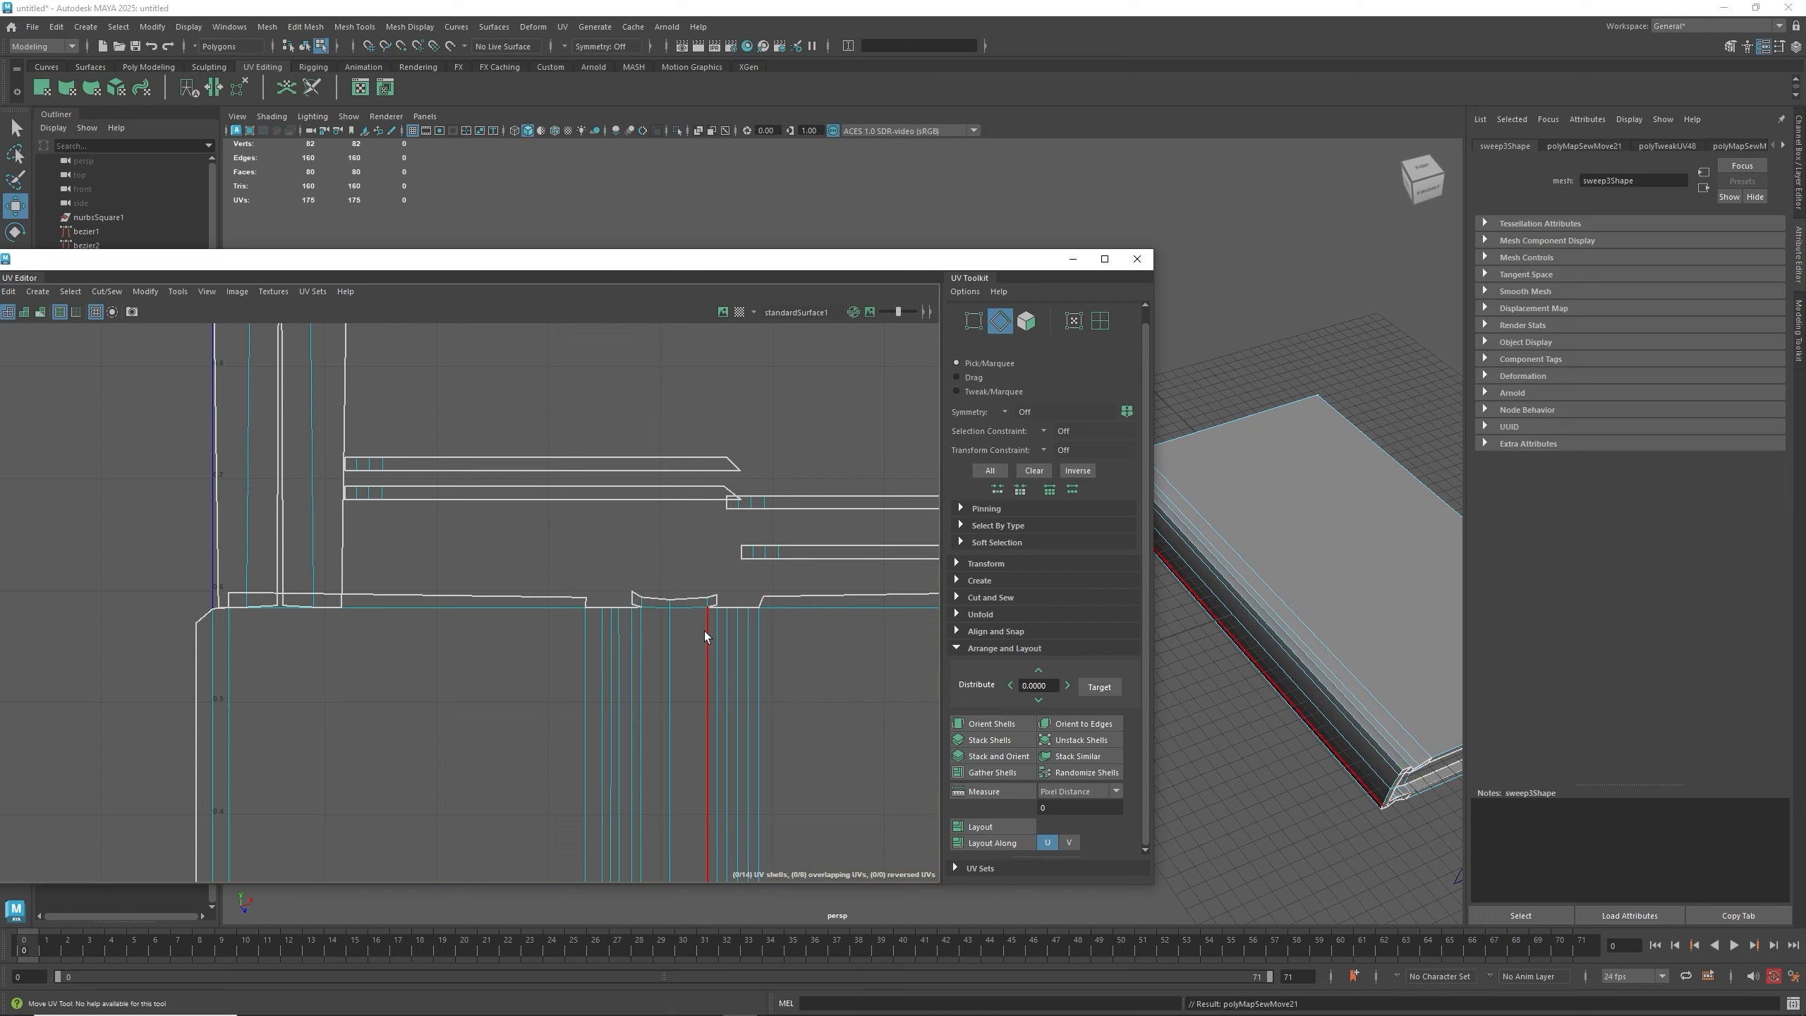
click(728, 610)
key(w)
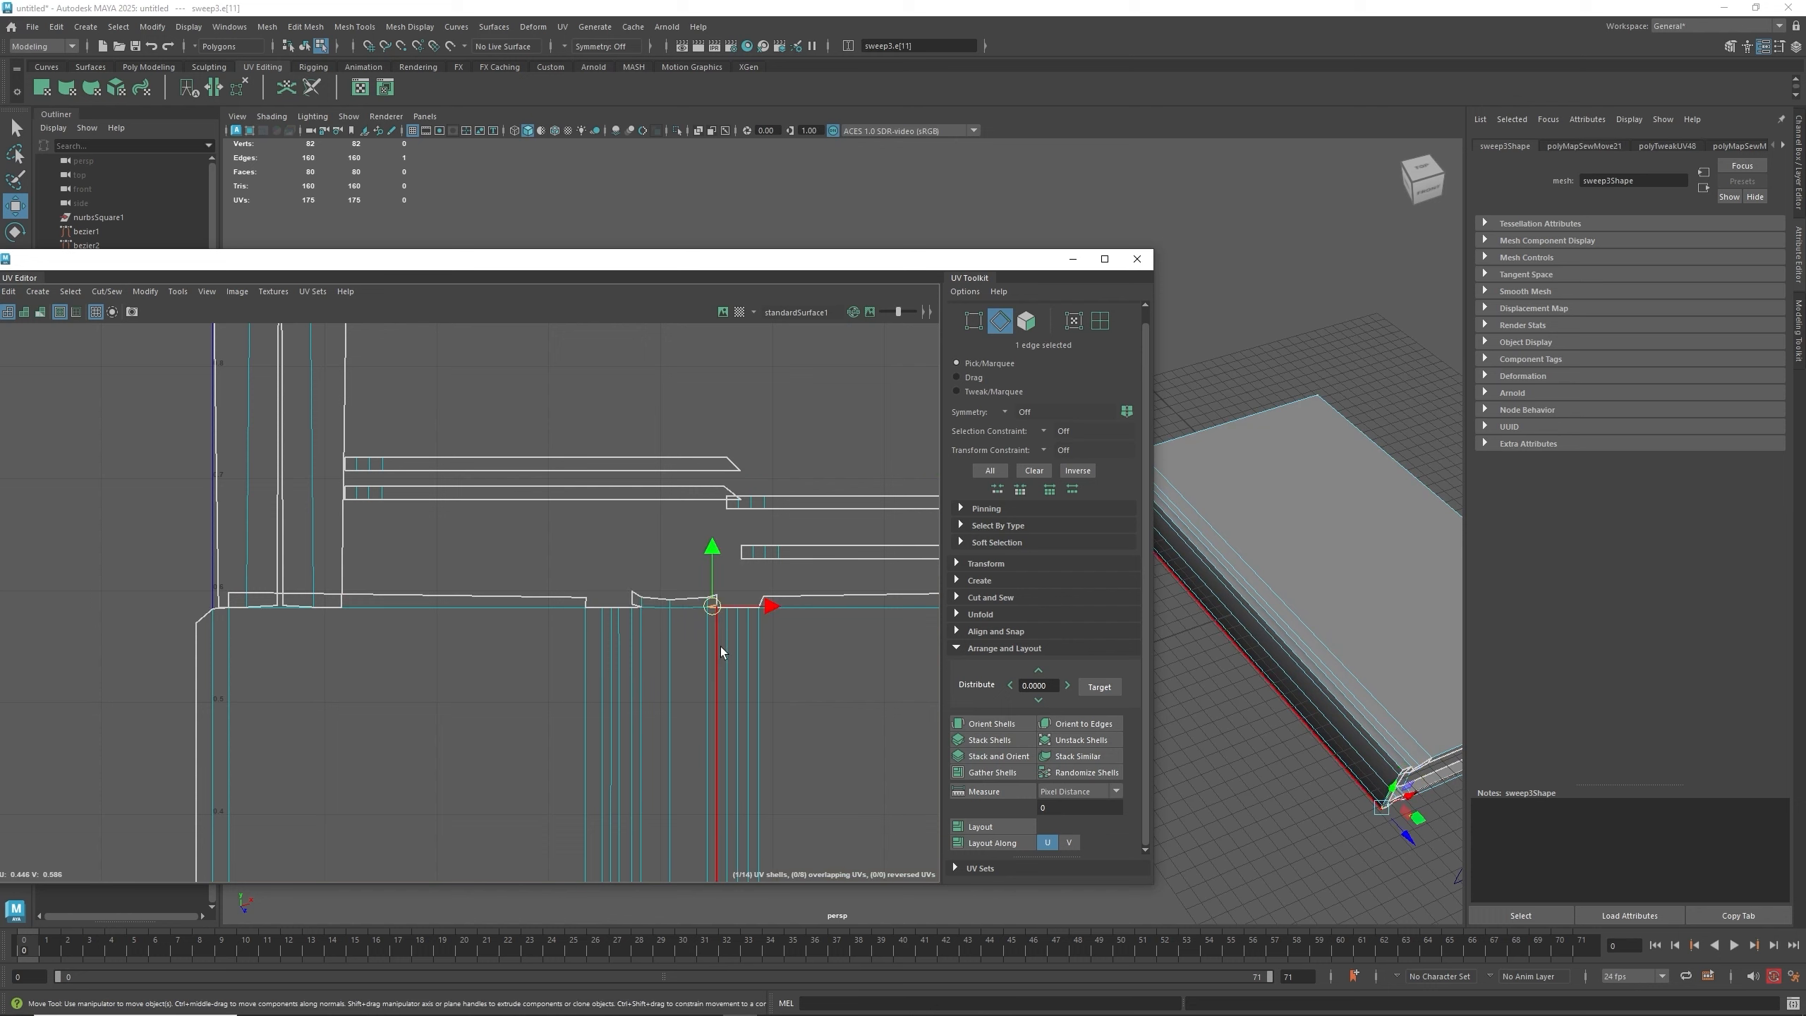
key(g)
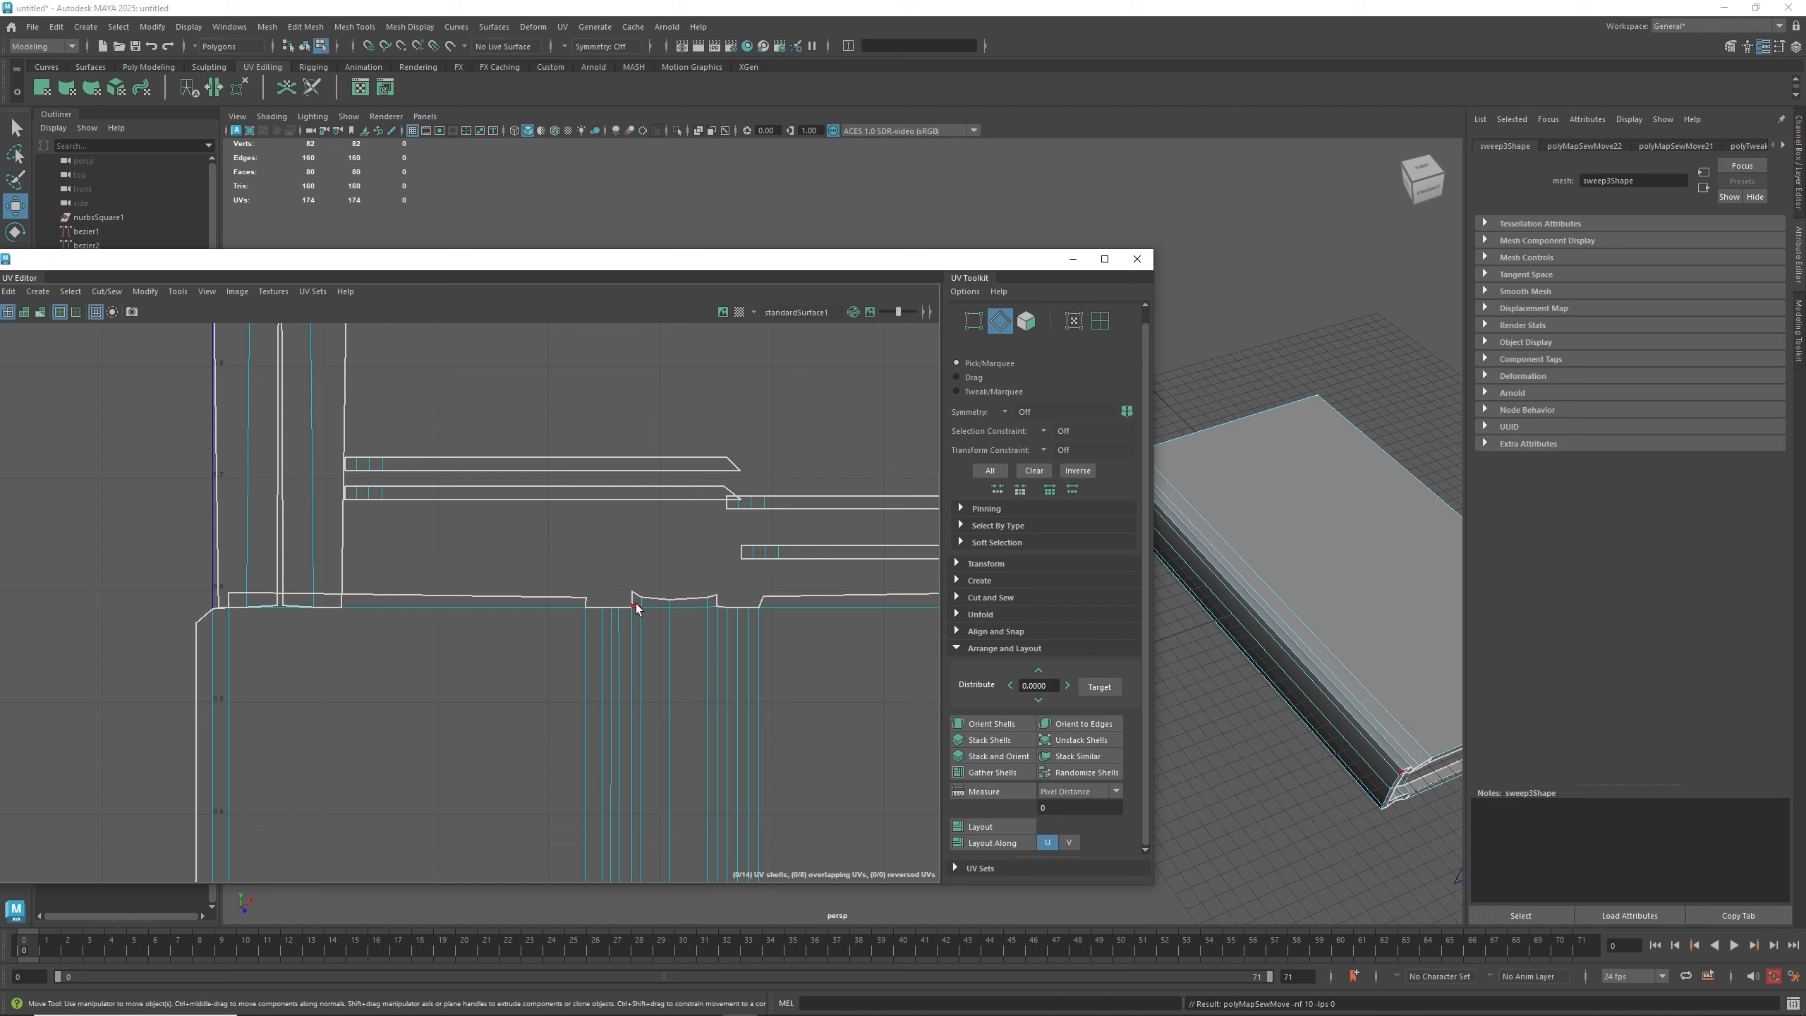
- Move and Sew further top-rim edge seams of the large shell
click(637, 612)
key(g)
click(595, 611)
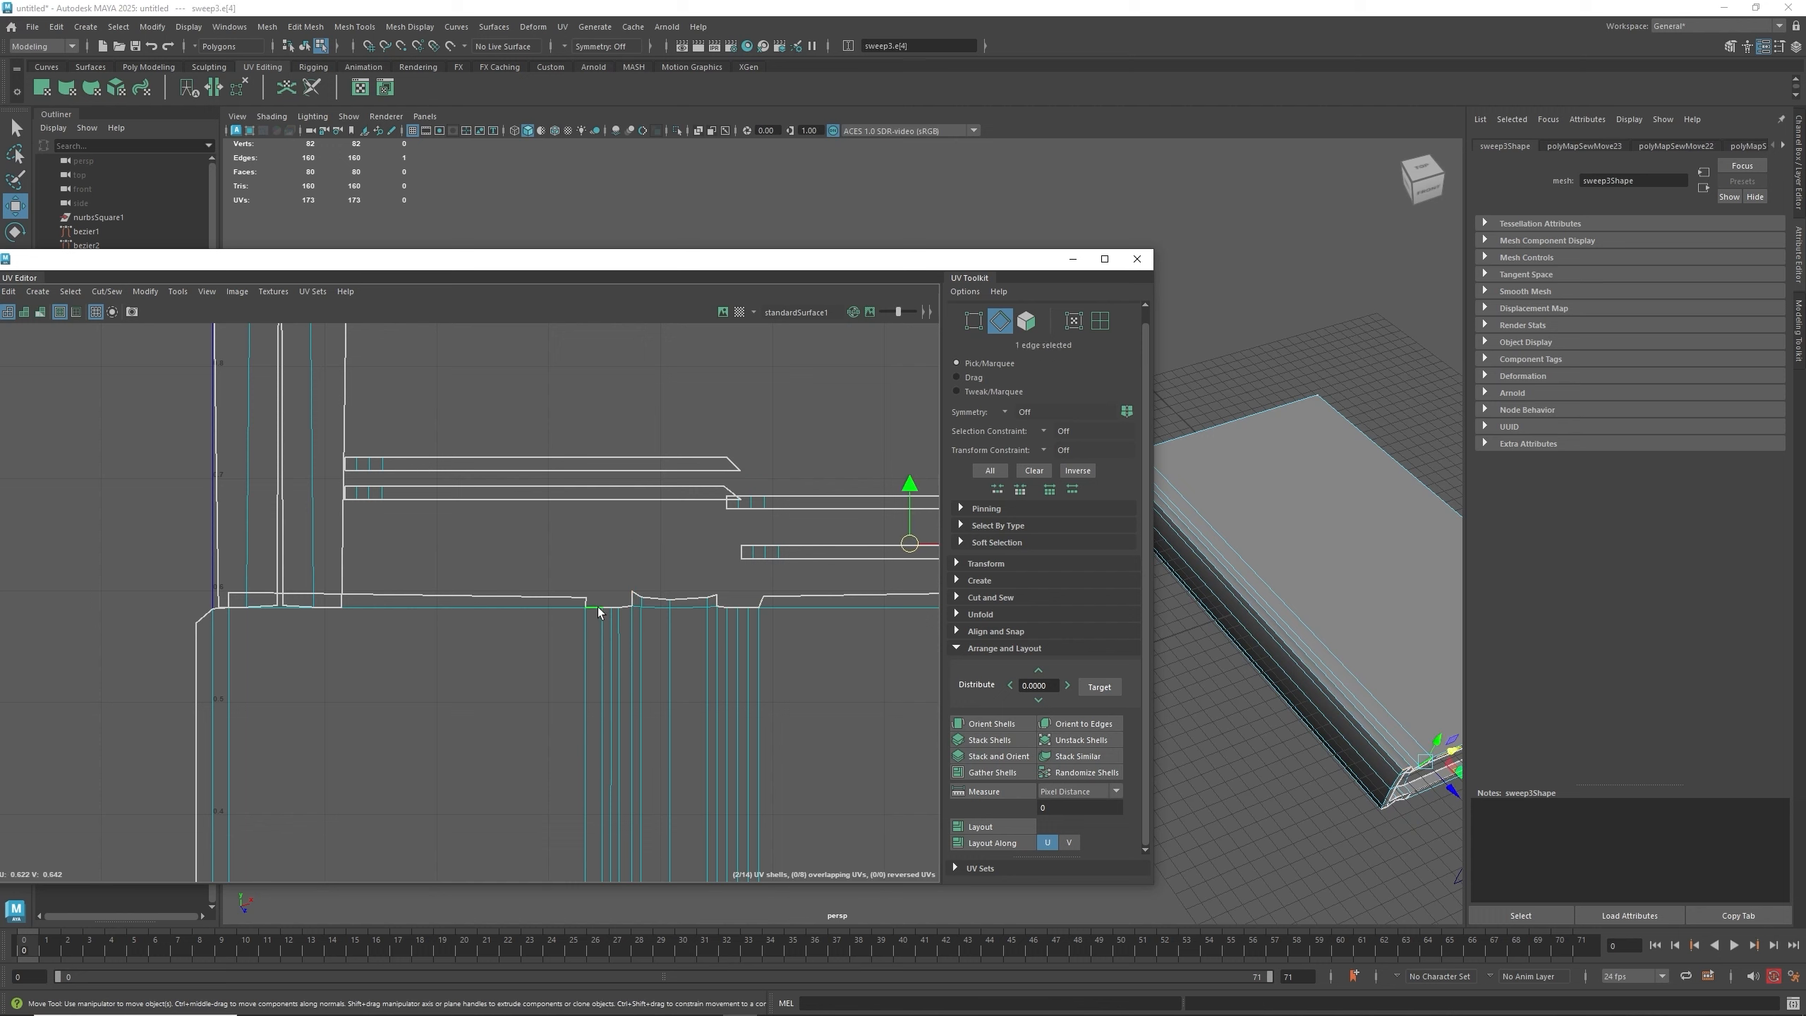
key(g)
scroll(603, 612, up, 2)
scroll(601, 613, up, 2)
key(g)
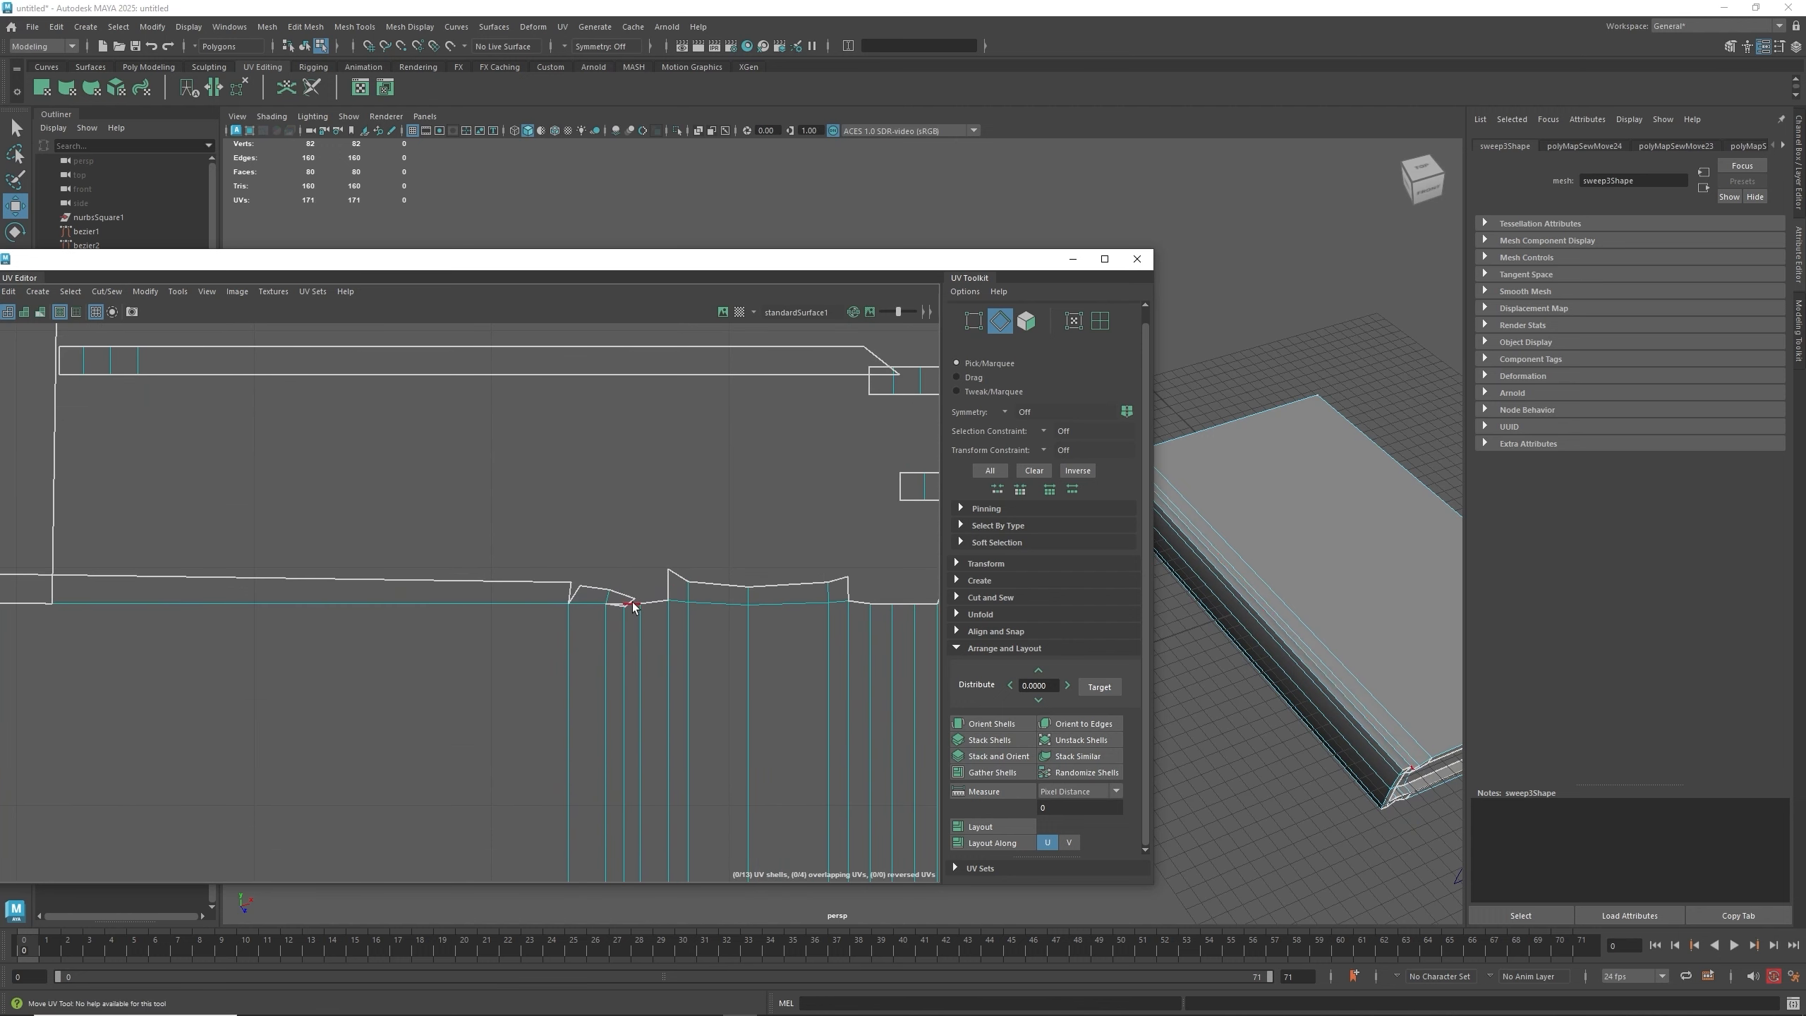
- Move and Sew the remaining top-rim edges of the large shell one by one
click(639, 604)
click(623, 602)
key(g)
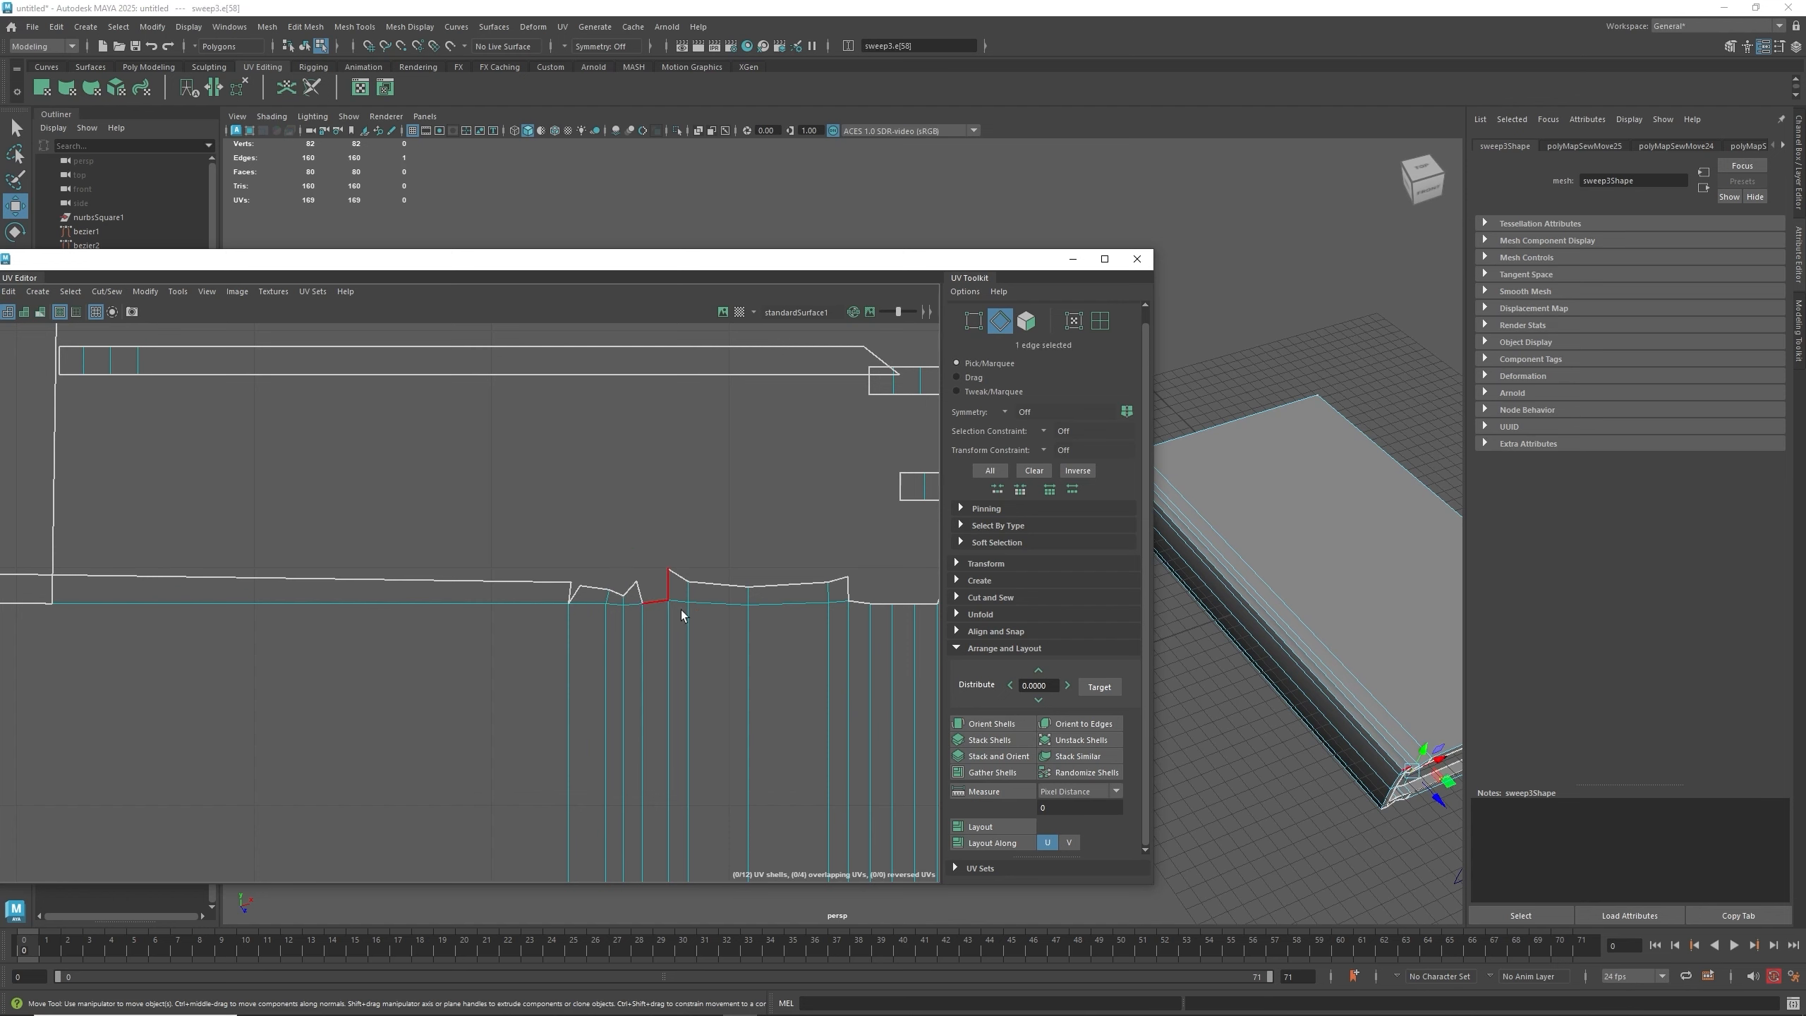
click(915, 611)
key(g)
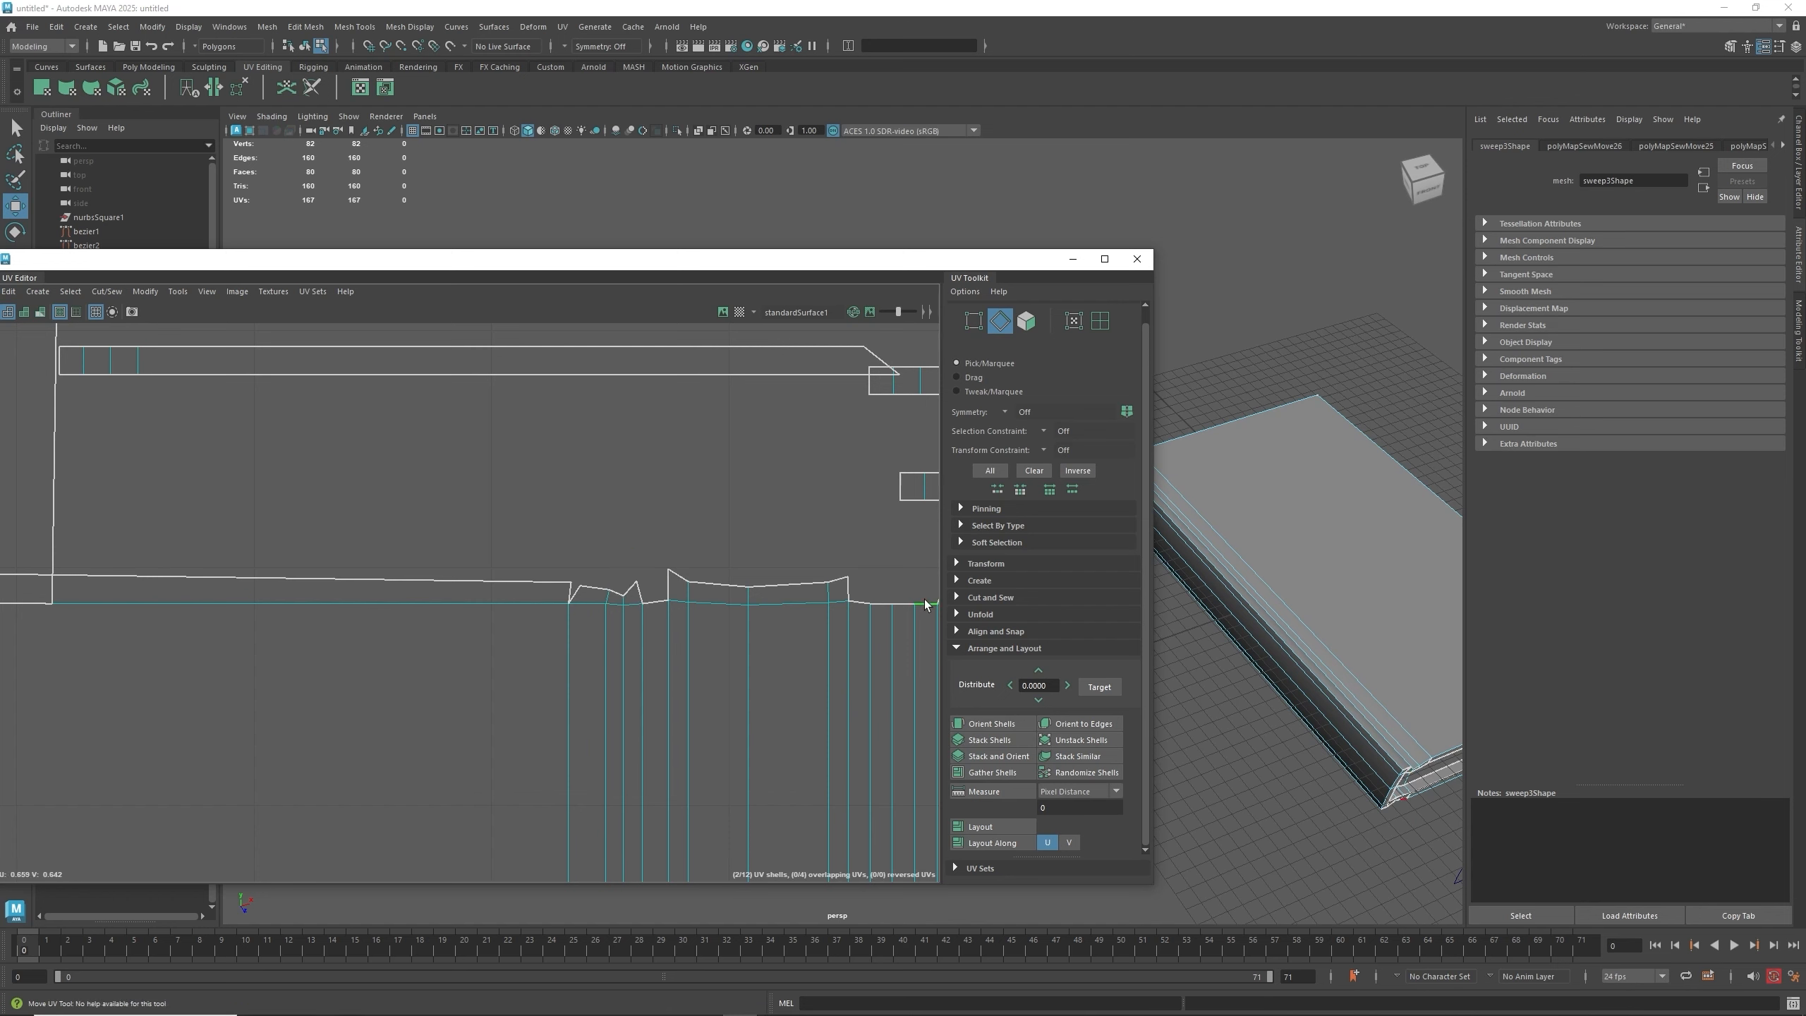
click(882, 605)
key(g)
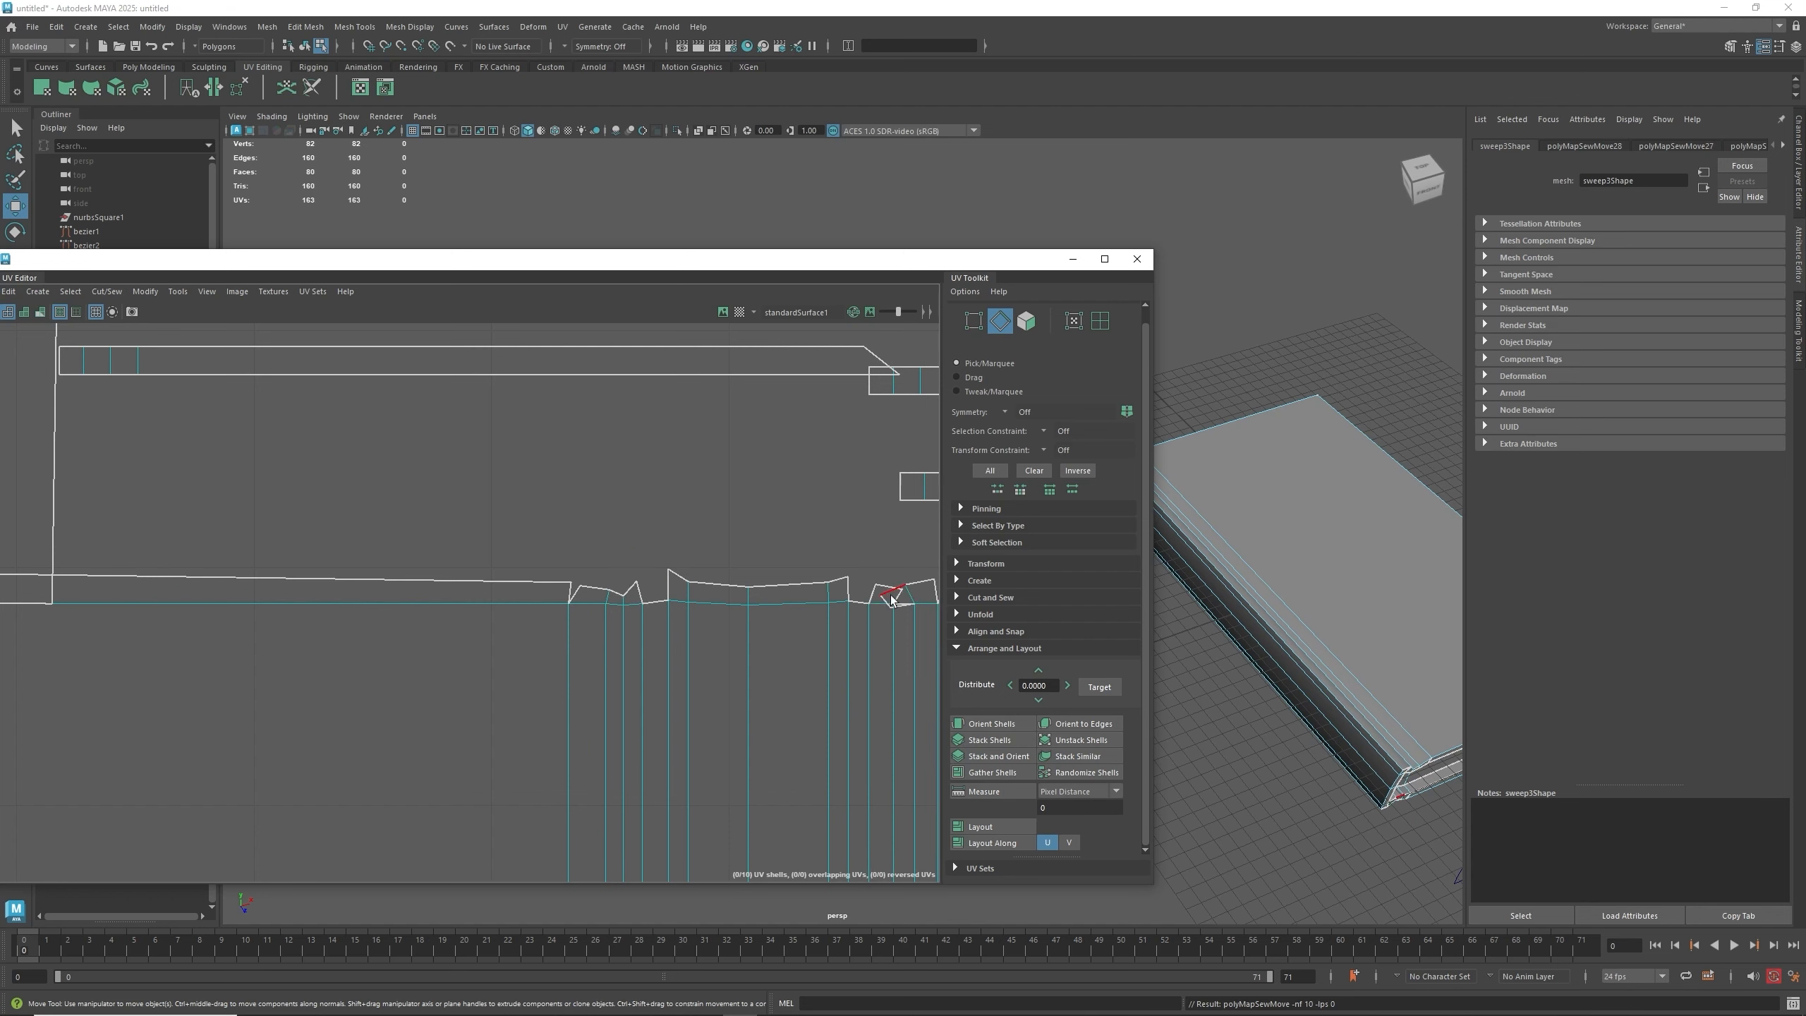
click(893, 614)
key(g)
- Move and Sew the tall side strip onto the large shell's border edges, then undo those sews
scroll(720, 623, down, 3)
click(719, 622)
scroll(711, 626, down, 5)
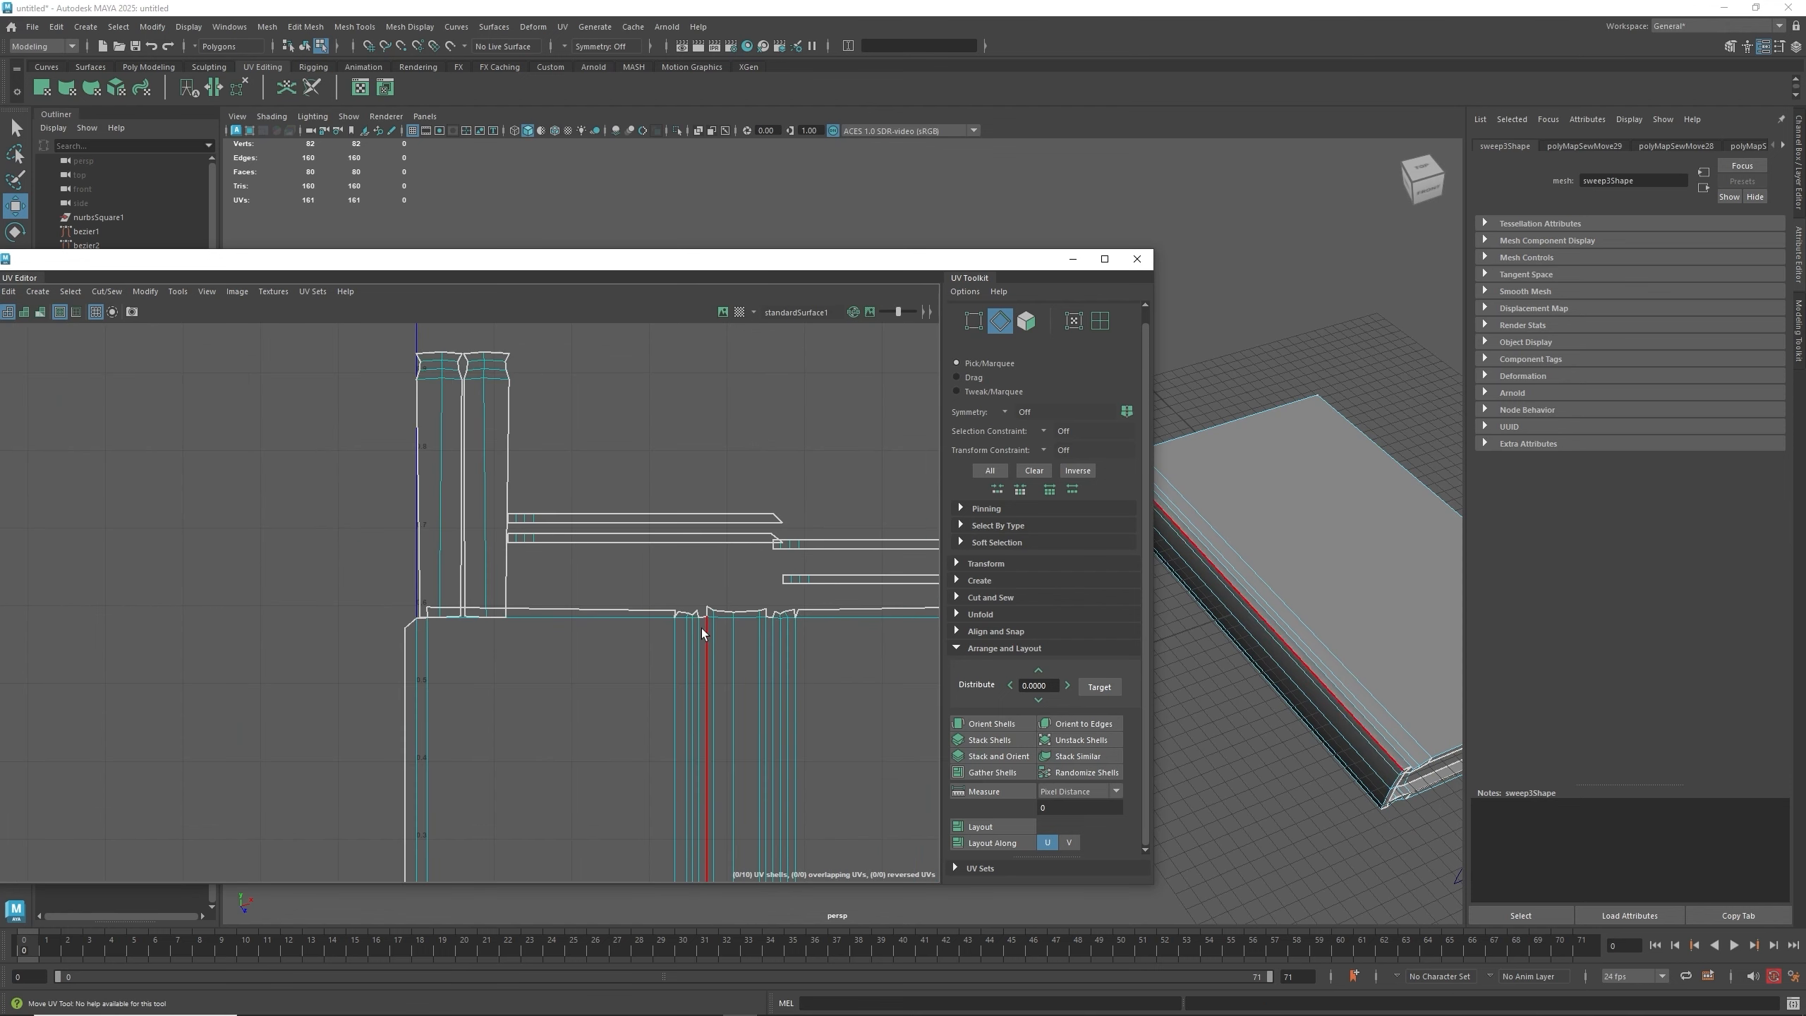
alt+middle_drag(749, 646, 638, 511)
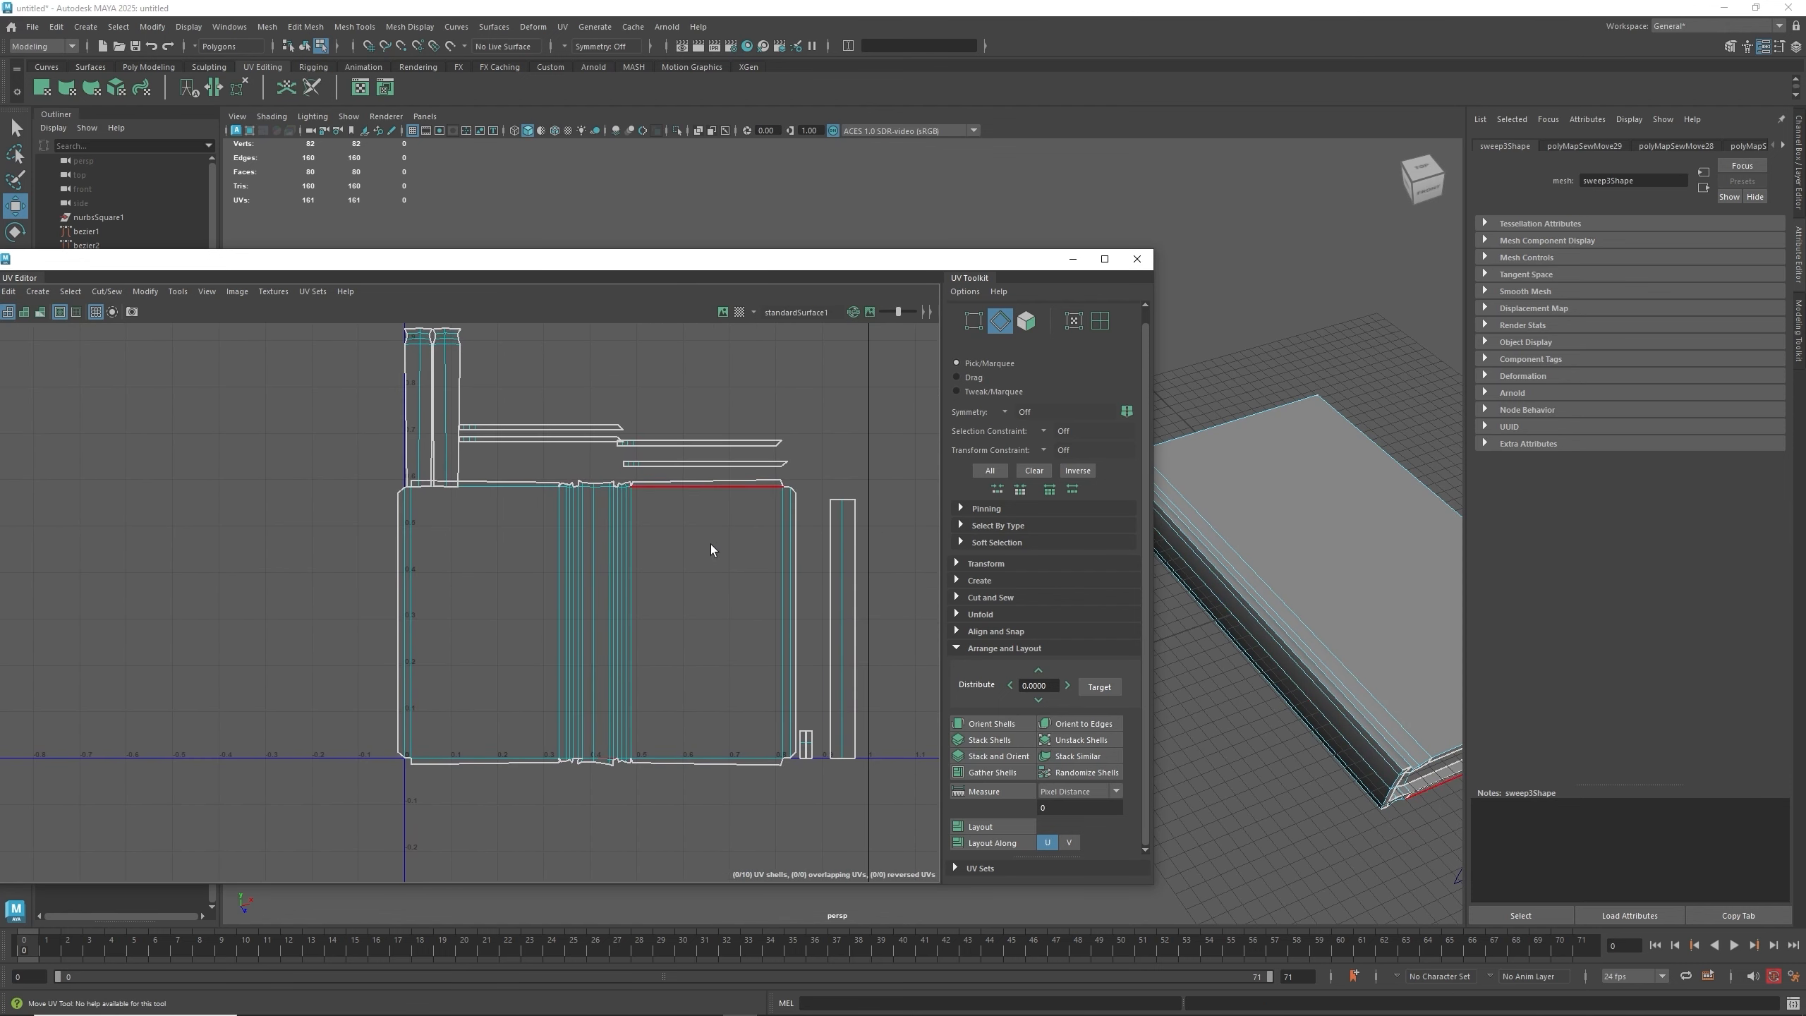
click(796, 554)
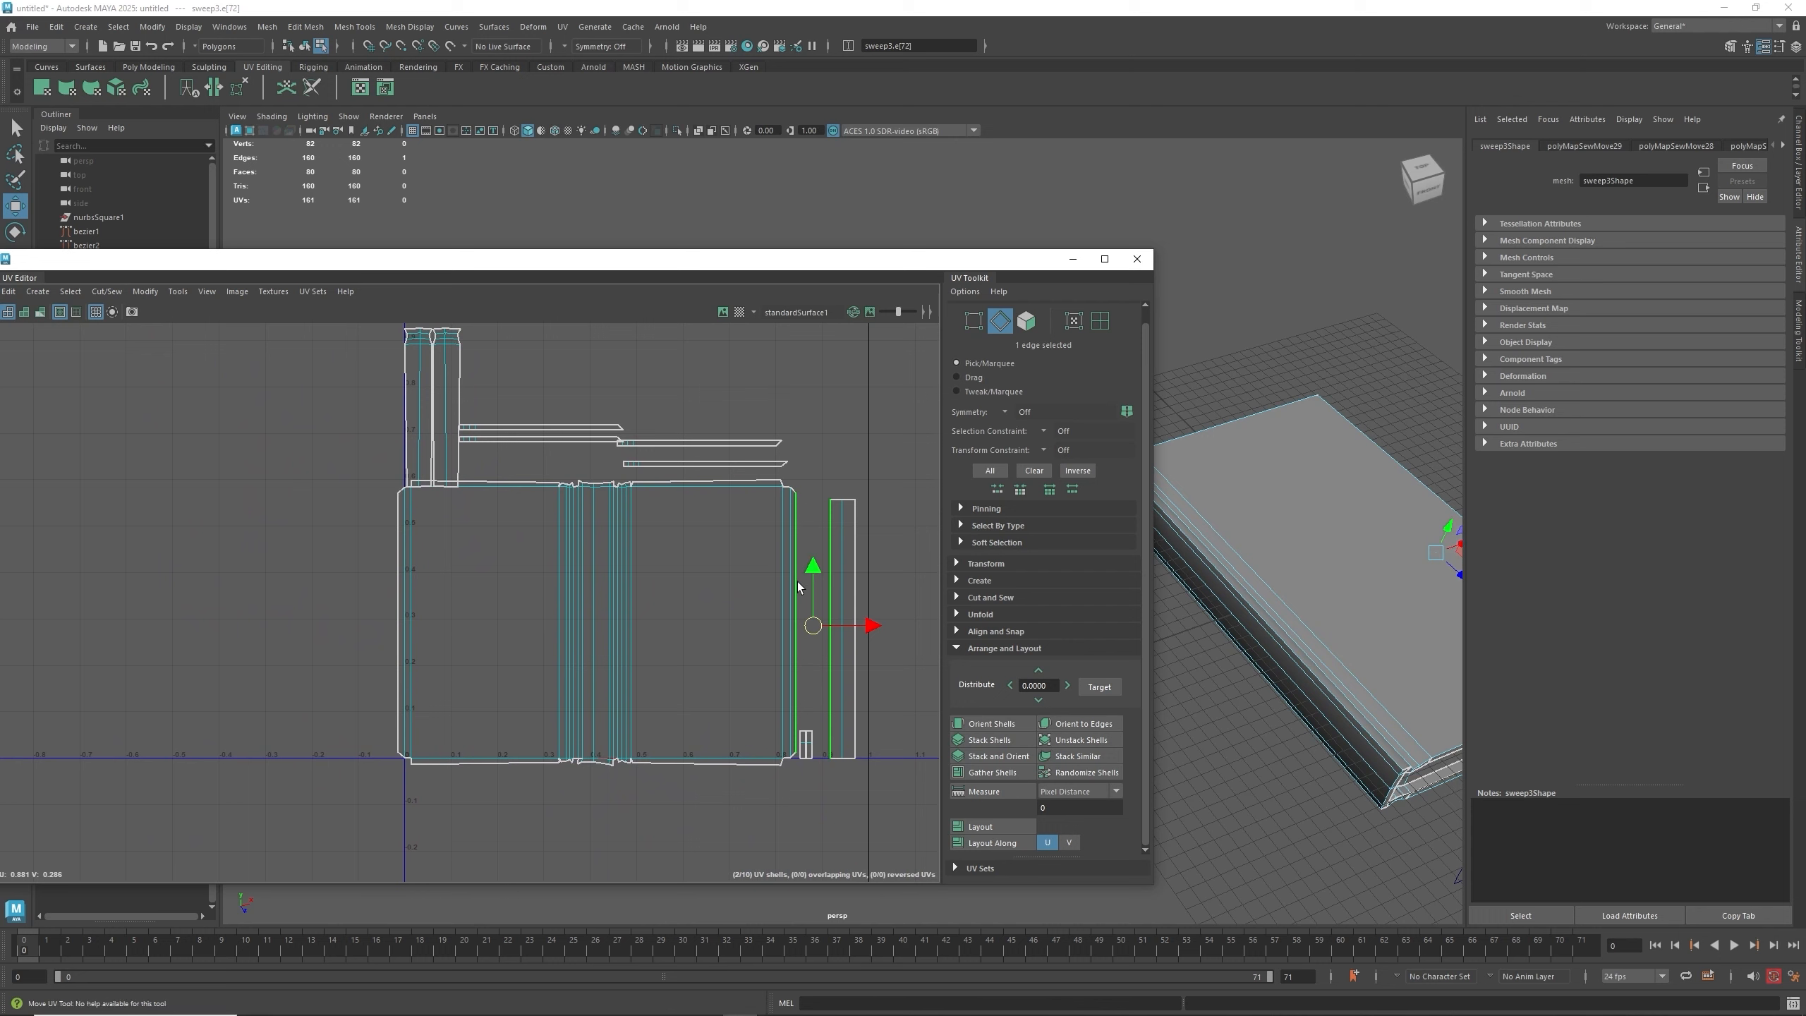
key(g)
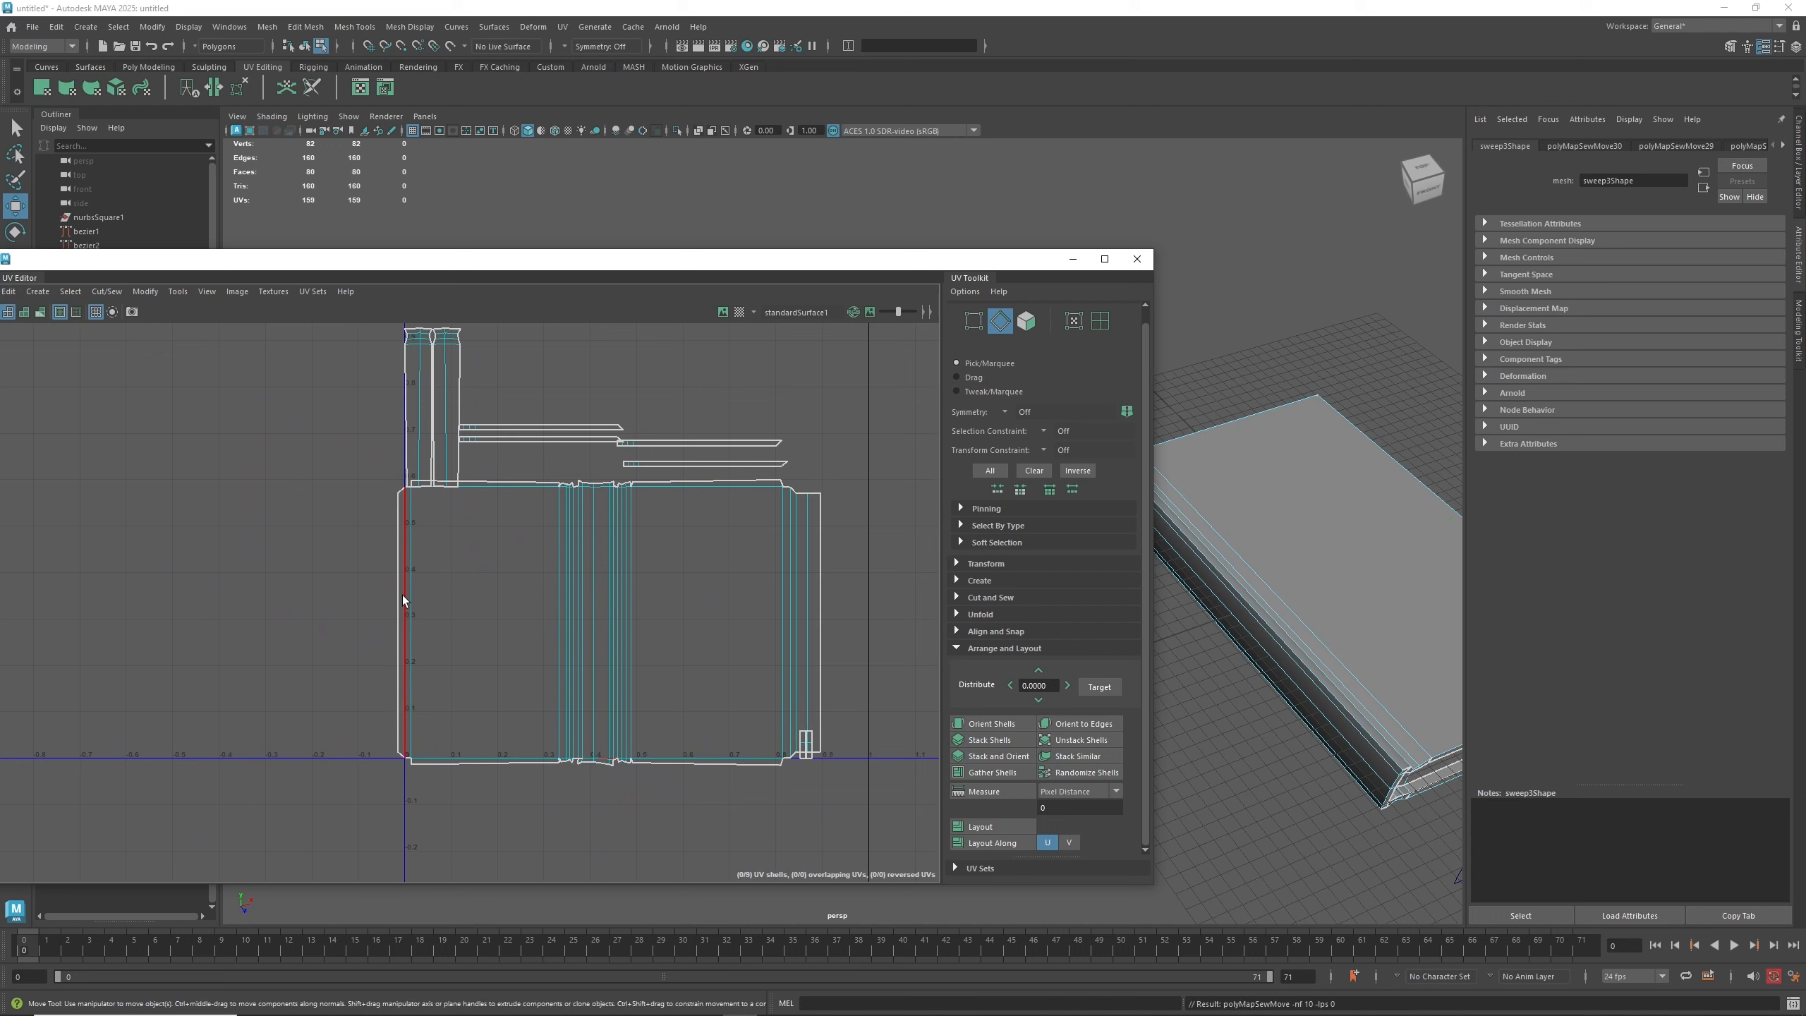
key(g)
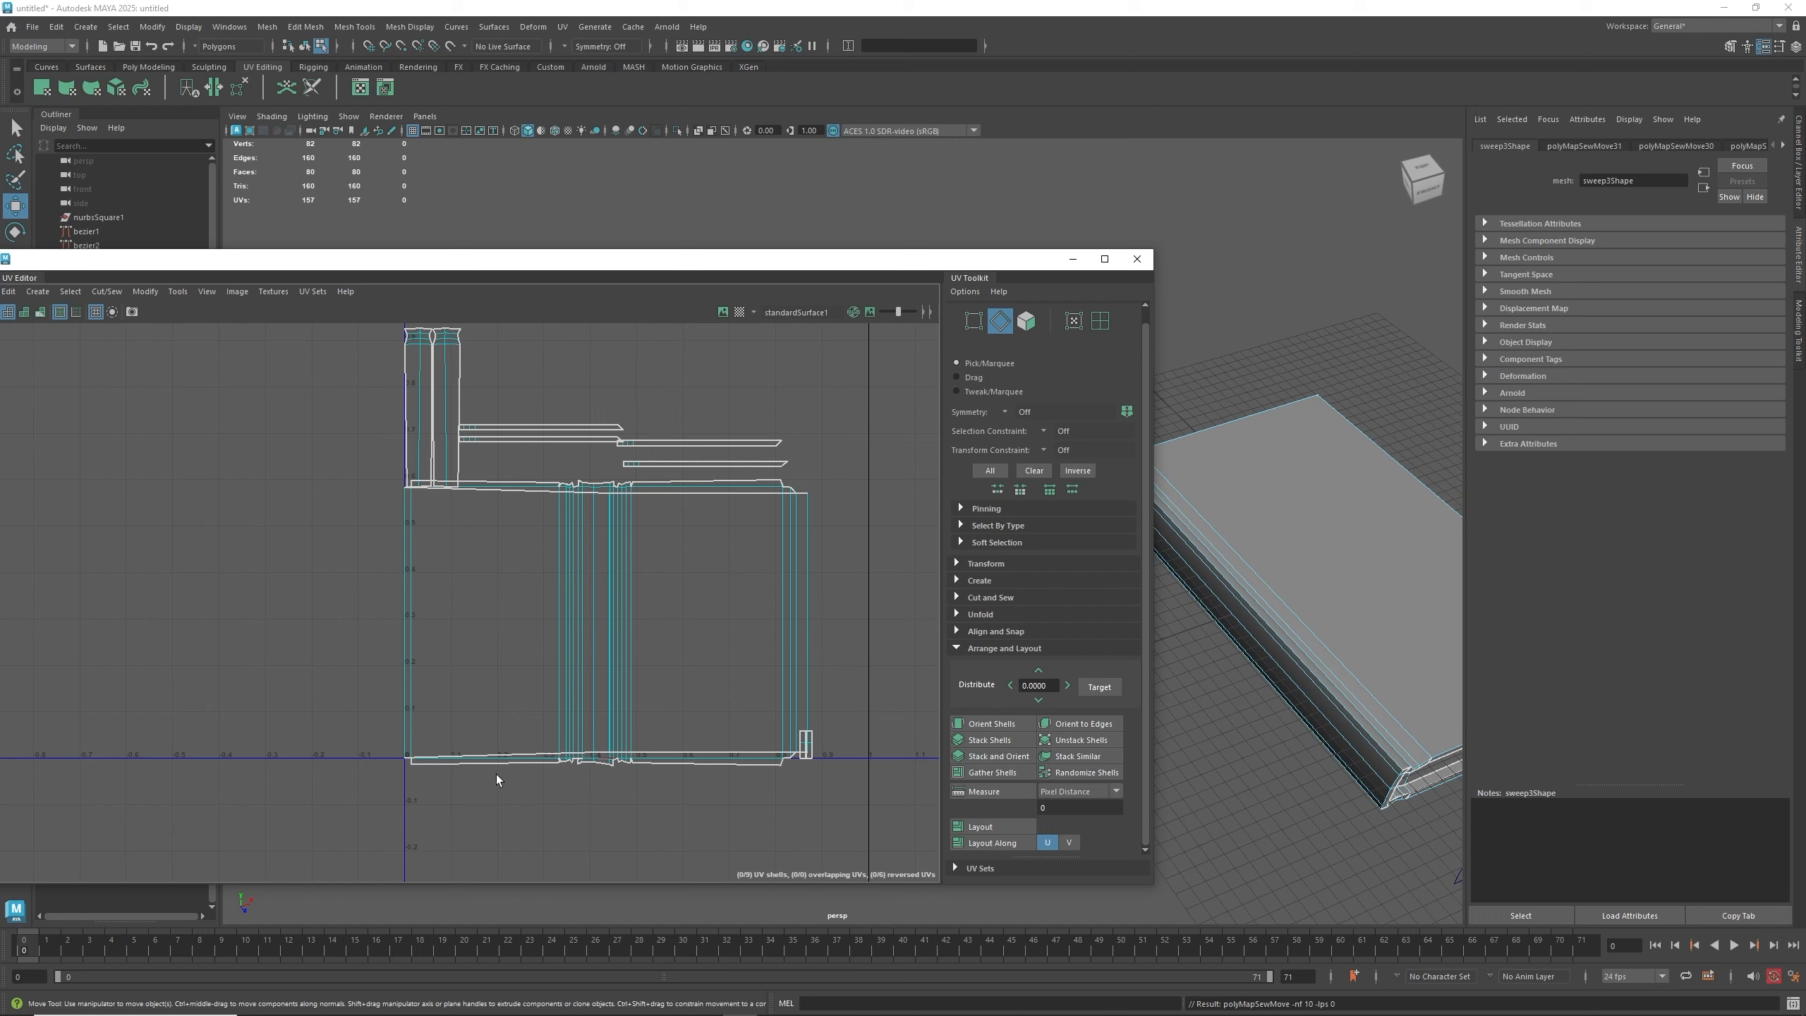
key(ctrl+z)
click(808, 614)
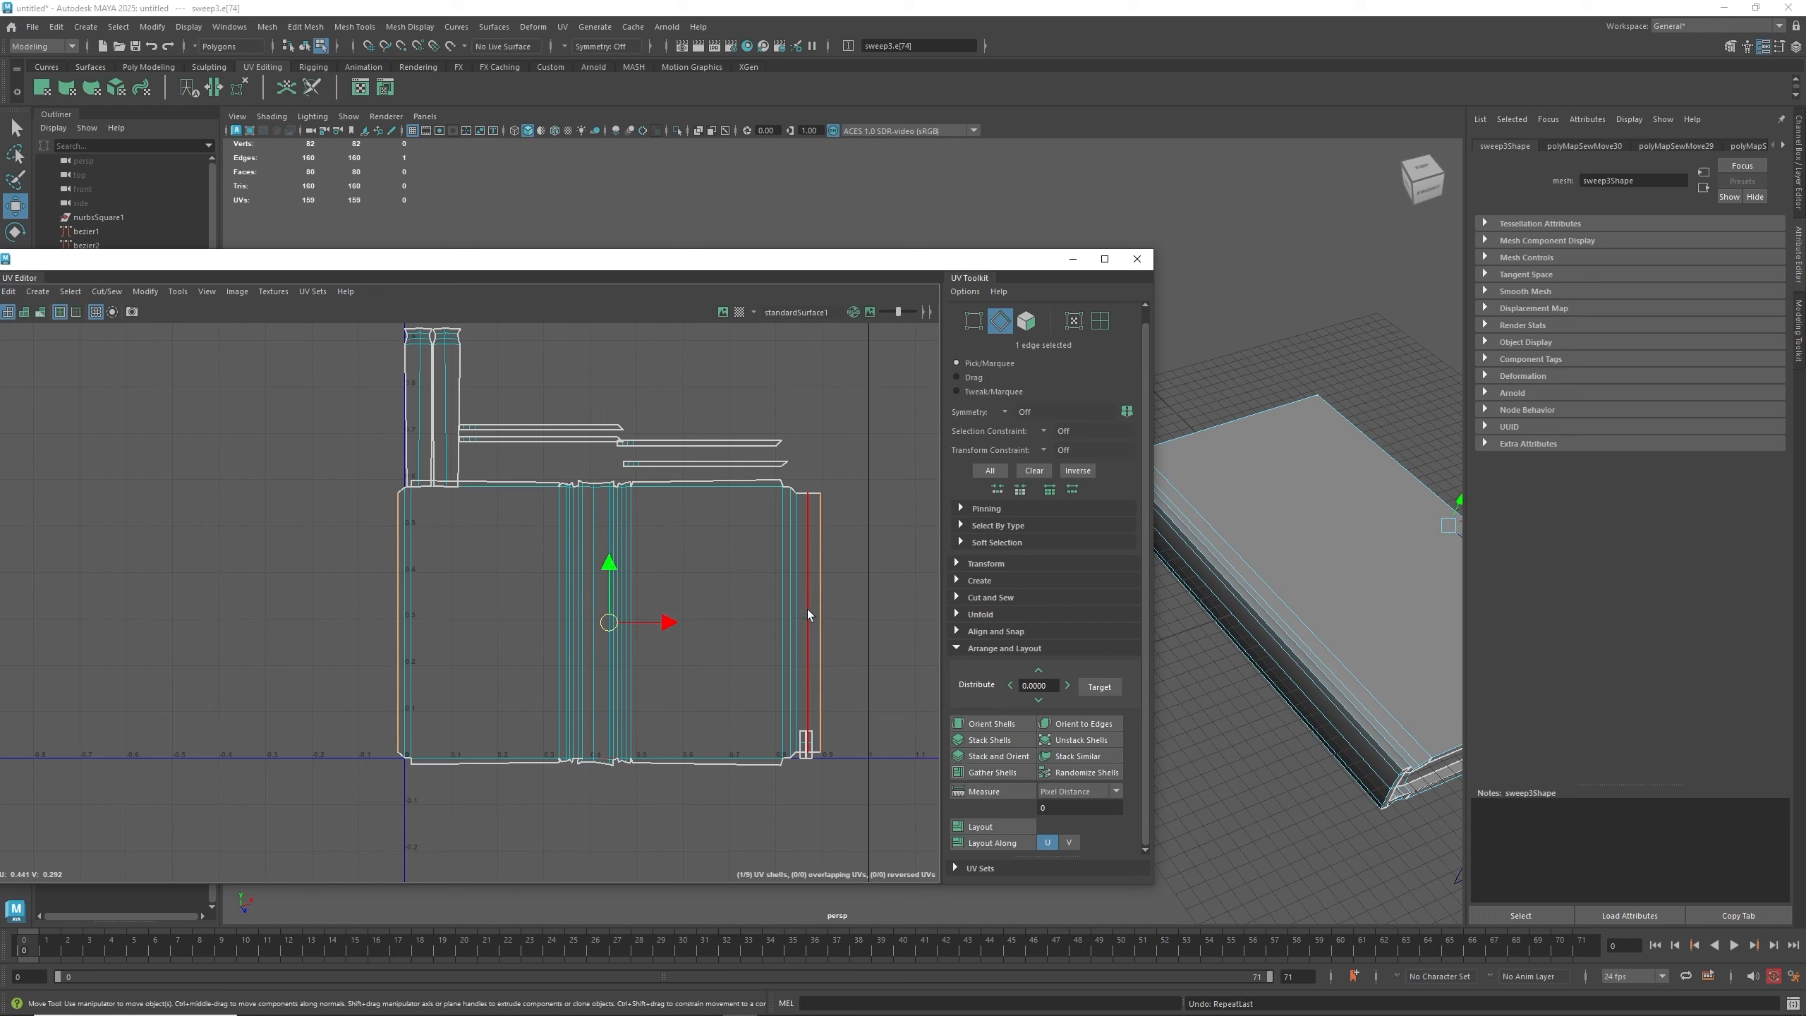
key(ctrl+z)
key(ctrl+z)
- Move and Sew a thin strip shell onto the large shell's top edge
click(842, 623)
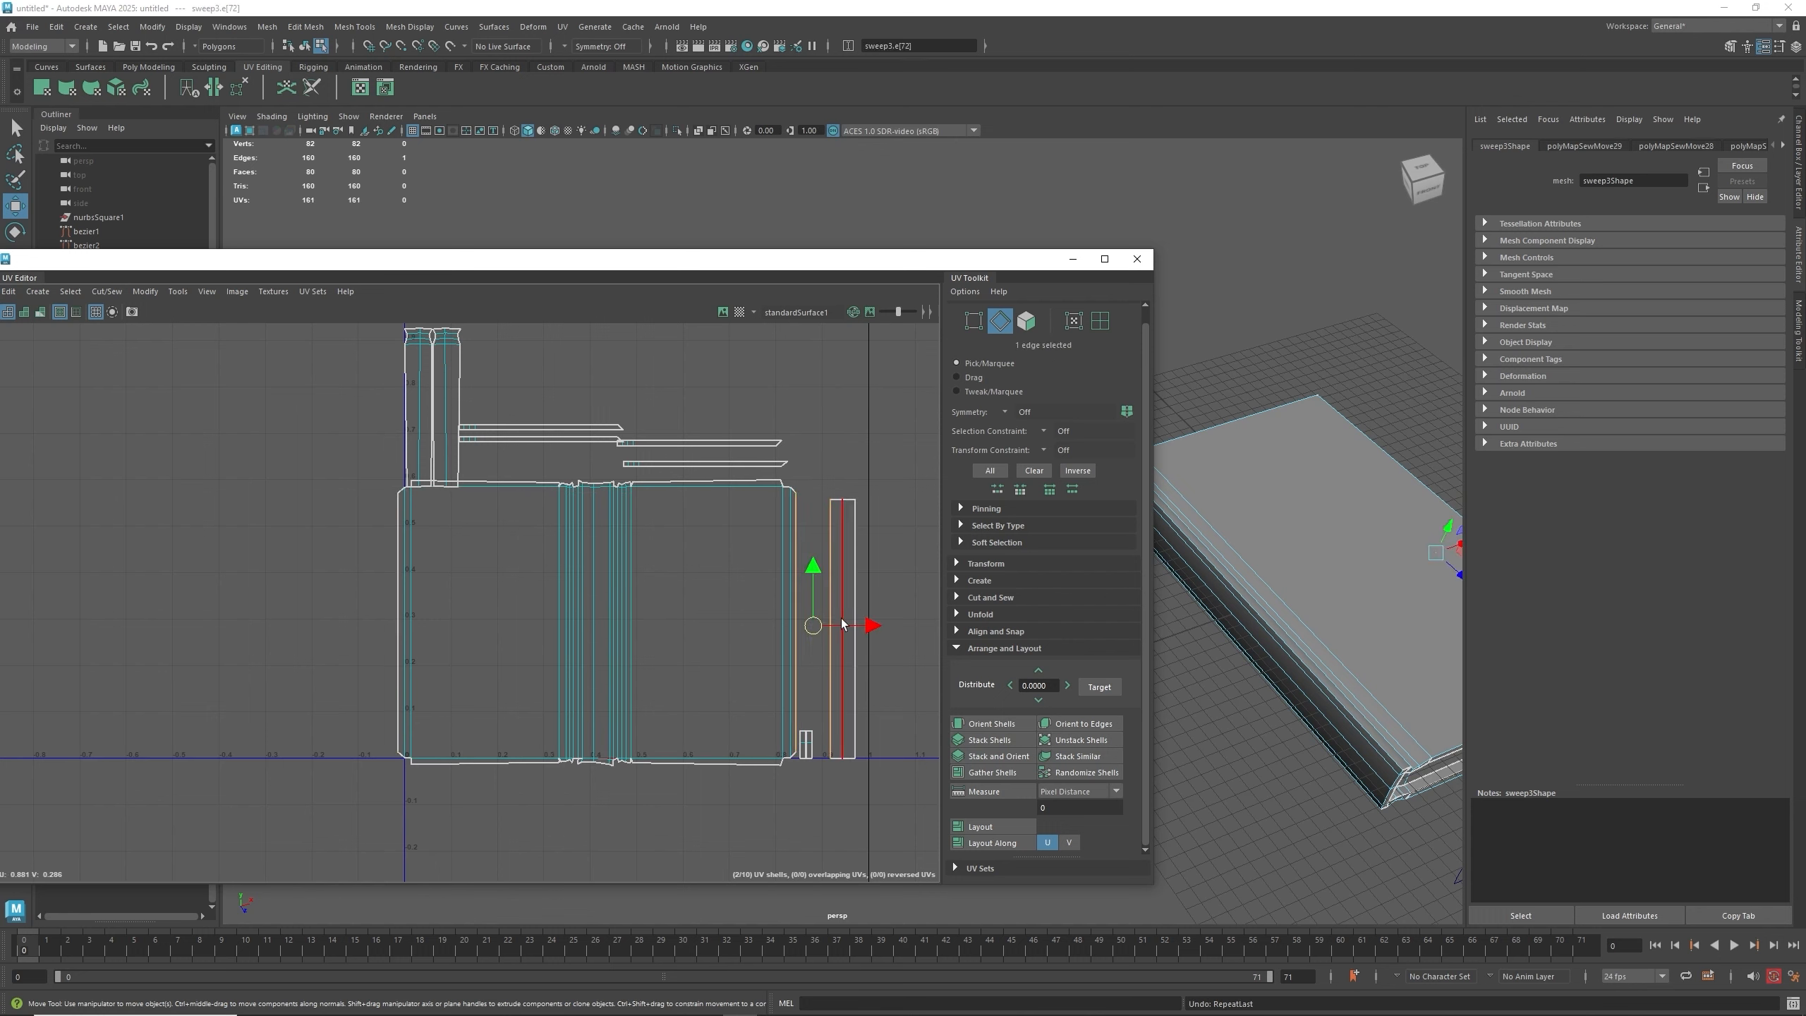
alt+drag(1365, 775, 1218, 597)
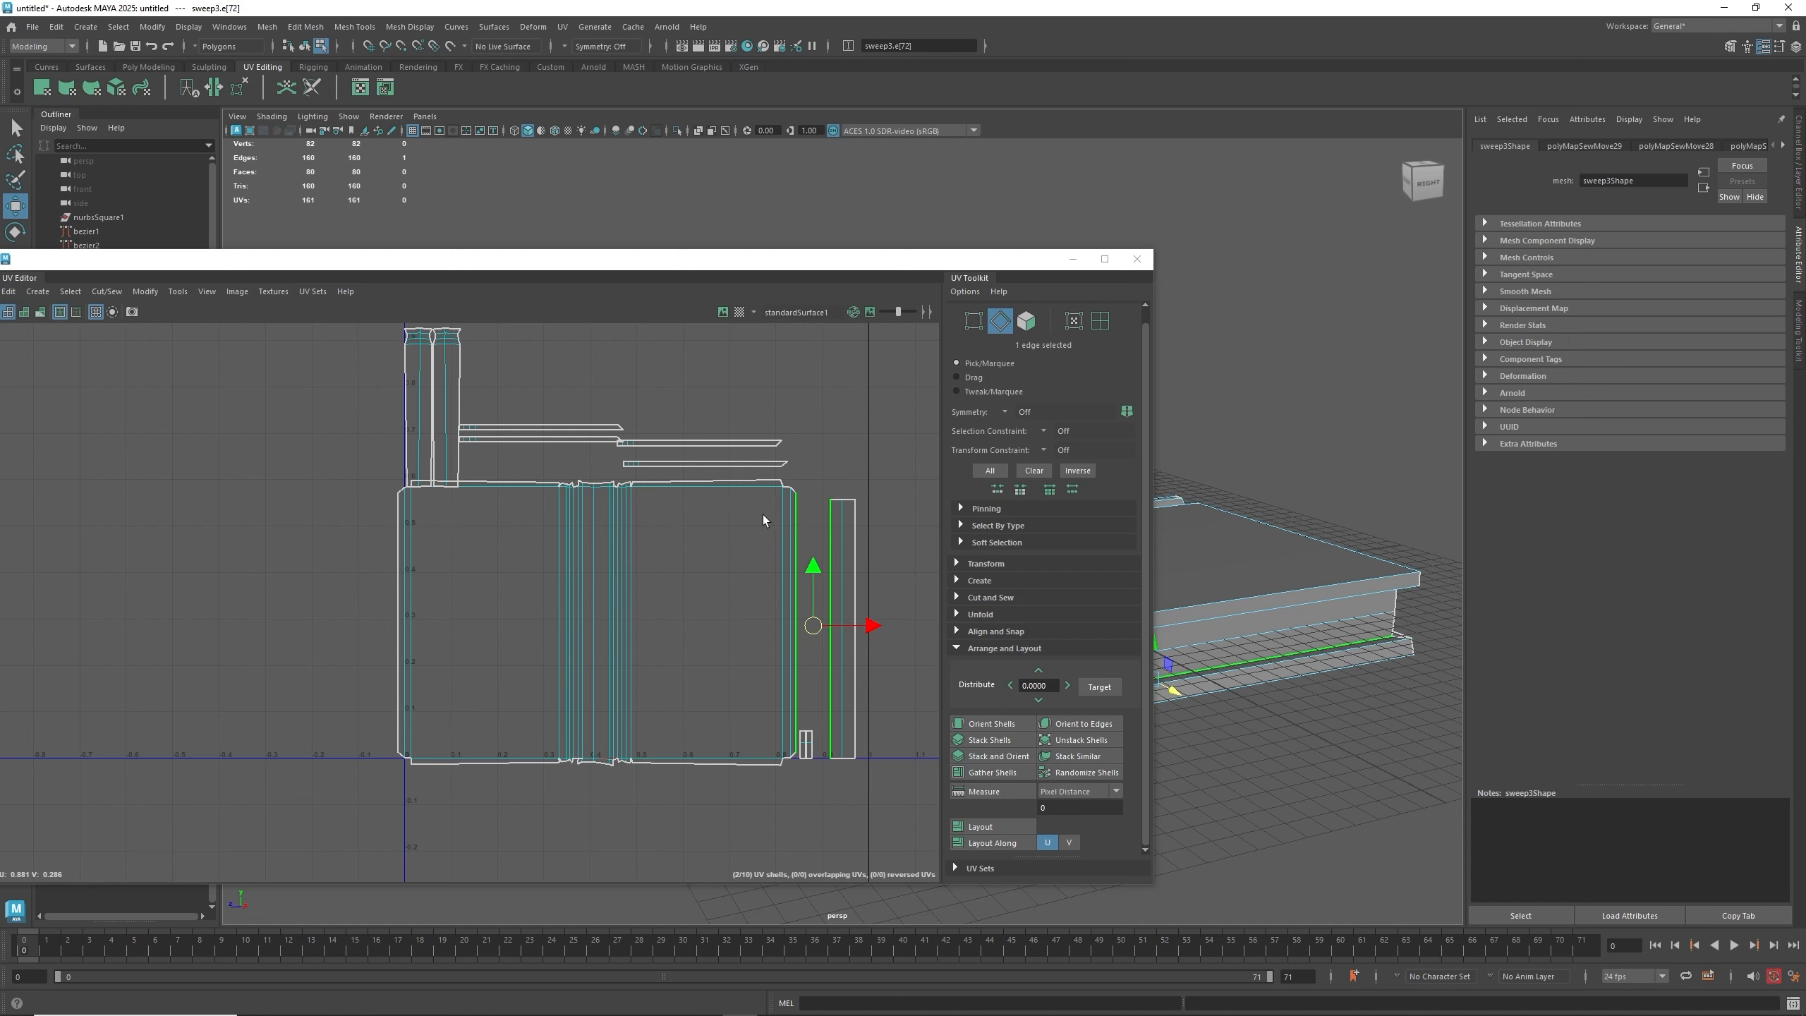
click(726, 485)
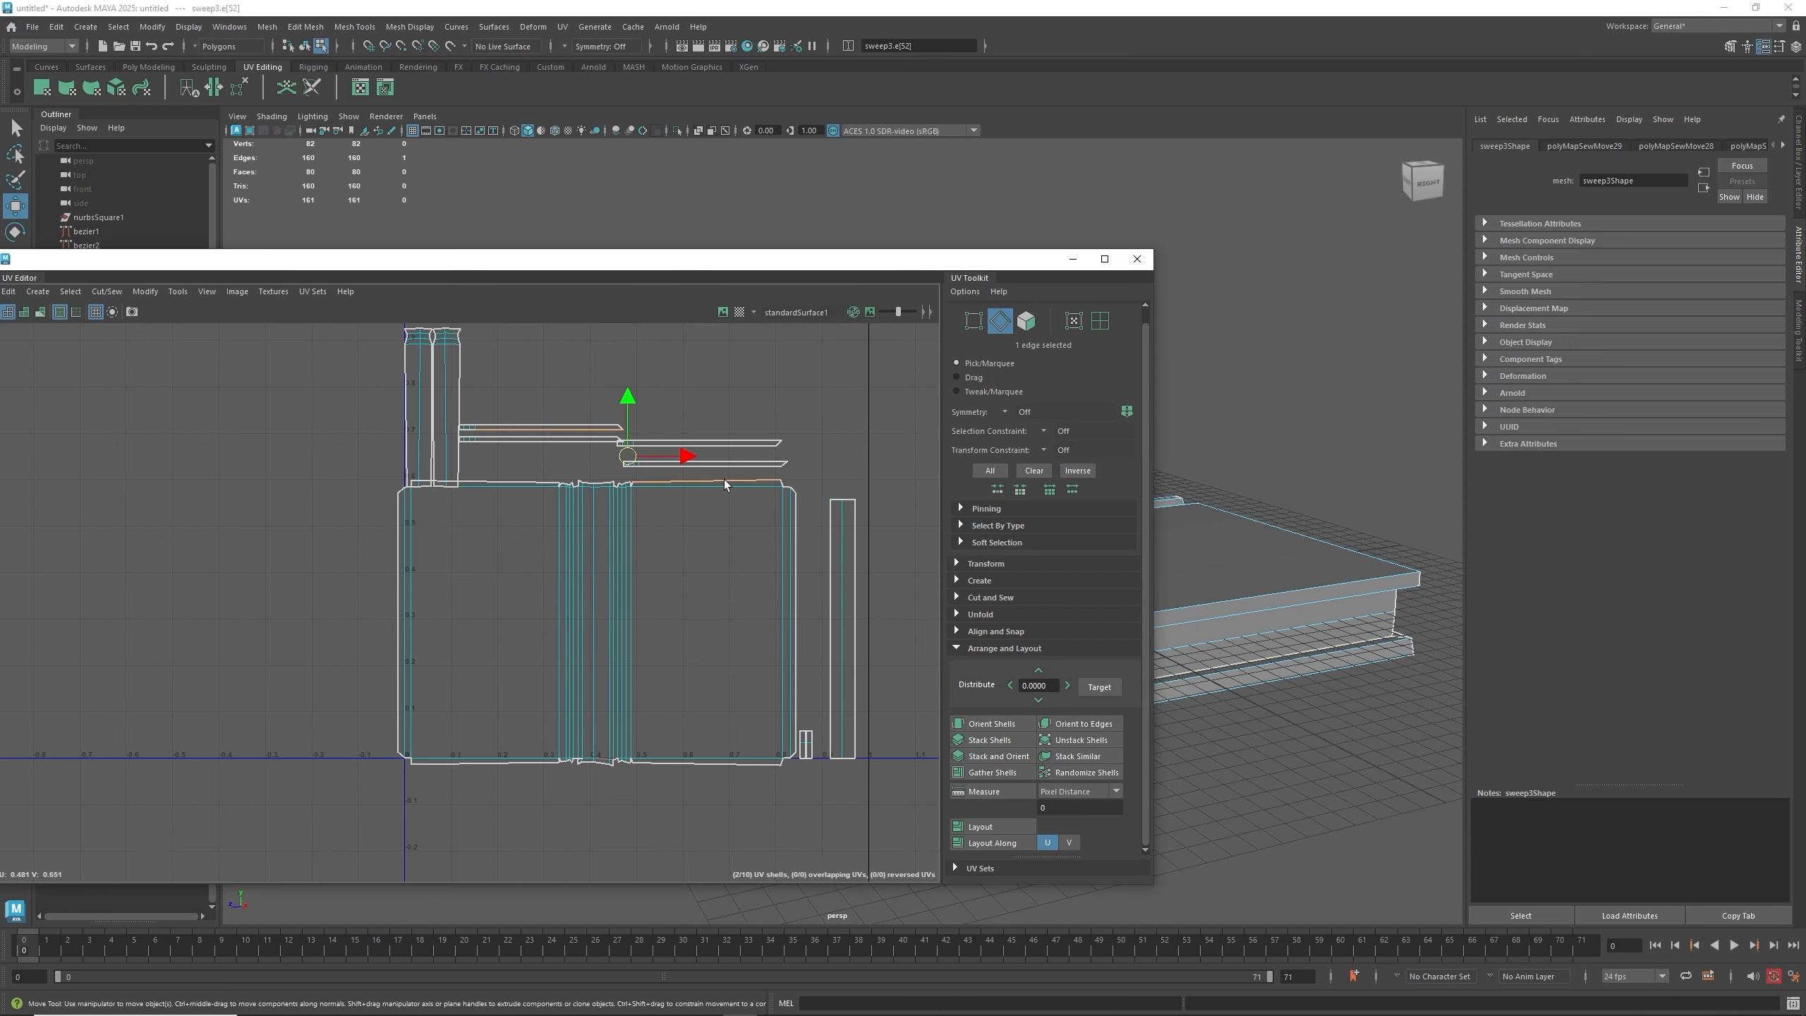
shift+right_drag(726, 484, 718, 442)
click(532, 486)
key(g)
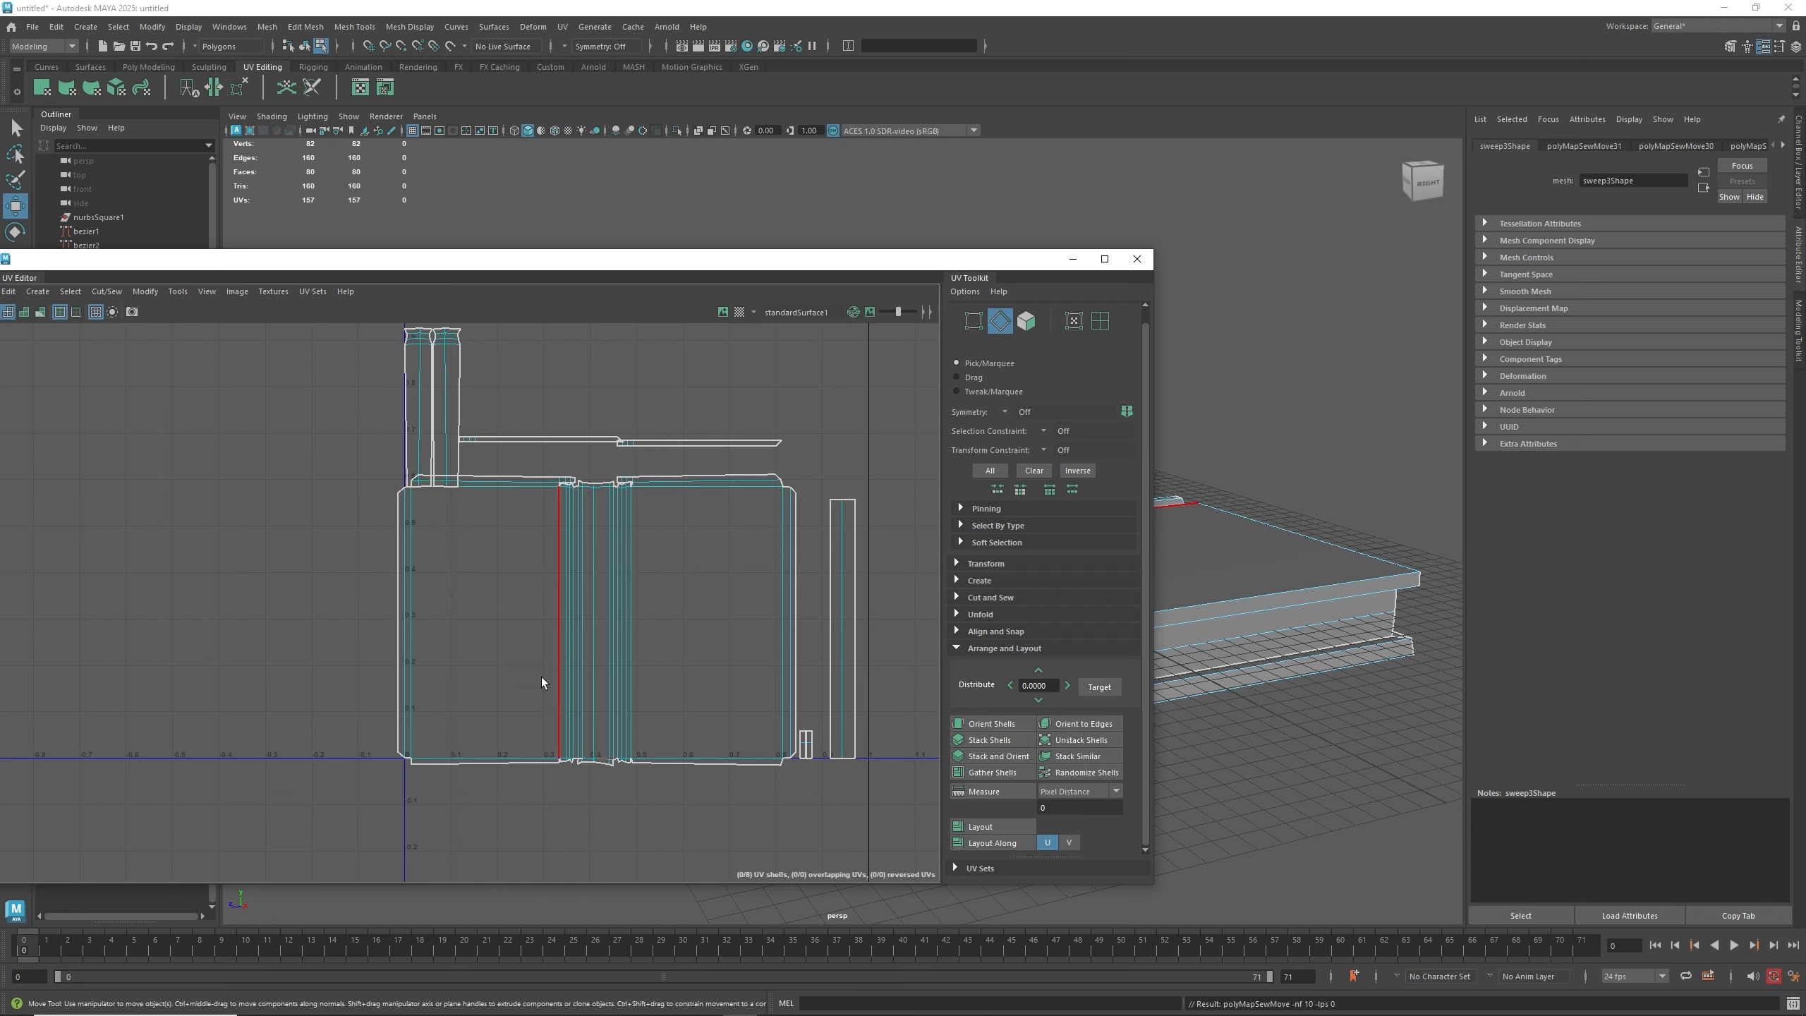
- Move and Sew the other thin strip shell onto the large shell's bottom edge
click(524, 764)
click(697, 773)
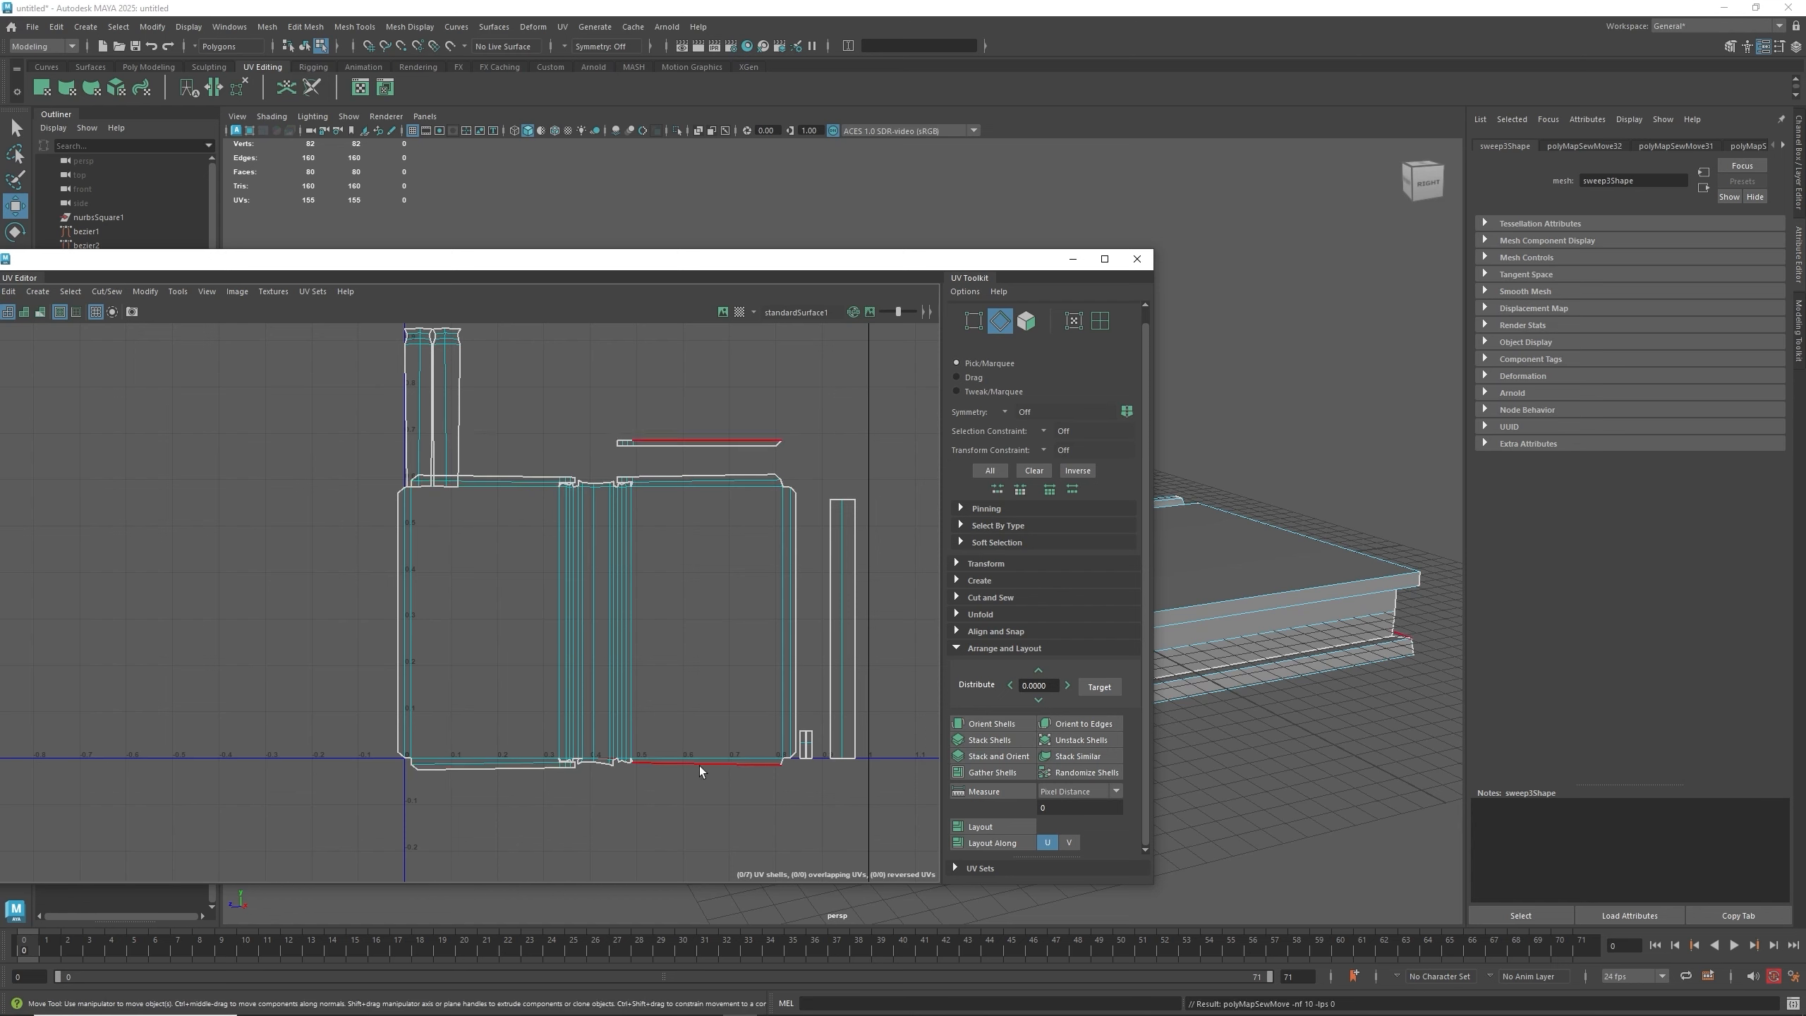
click(700, 765)
key(g)
key(g)
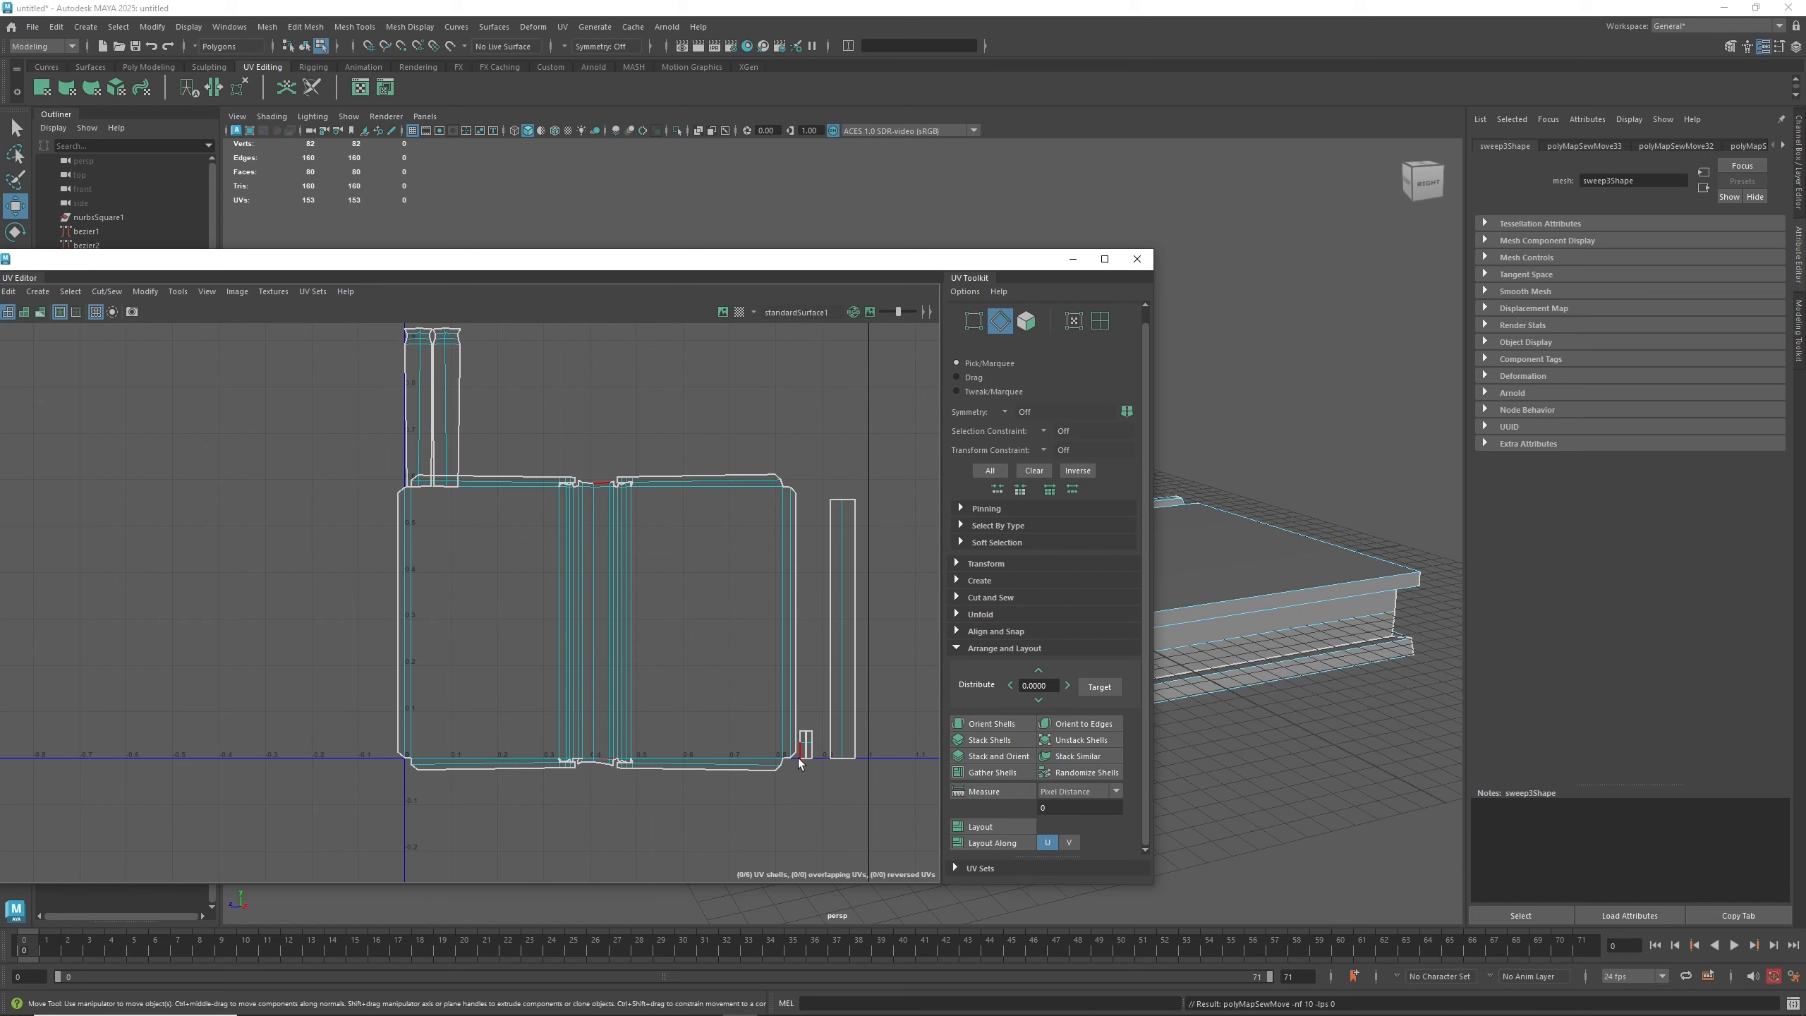
- Select the small UV shell and orbit the 3D view to locate it on the panel
mouse_move(1252, 647)
alt+mouse_down()
mouse_move(1319, 657)
mouse_move(1316, 672)
mouse_move(1323, 585)
mouse_move(1250, 626)
alt+mouse_up()
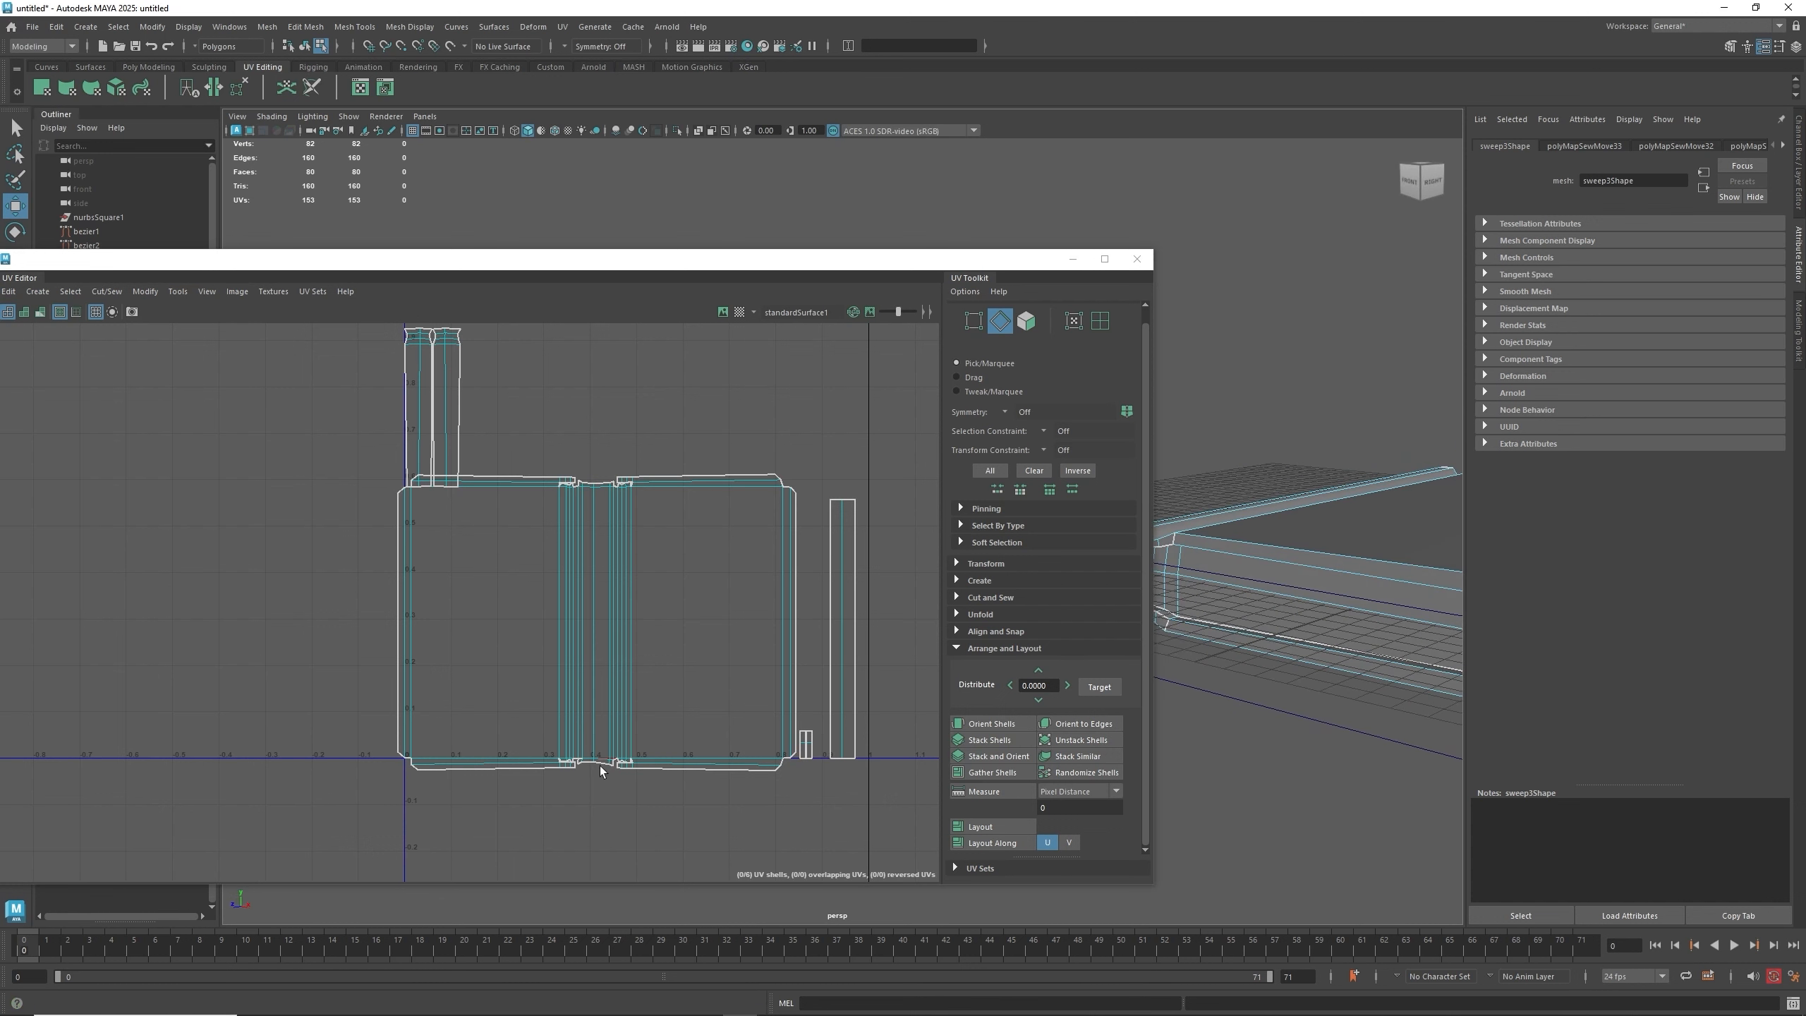
alt+drag(1190, 694, 1230, 632)
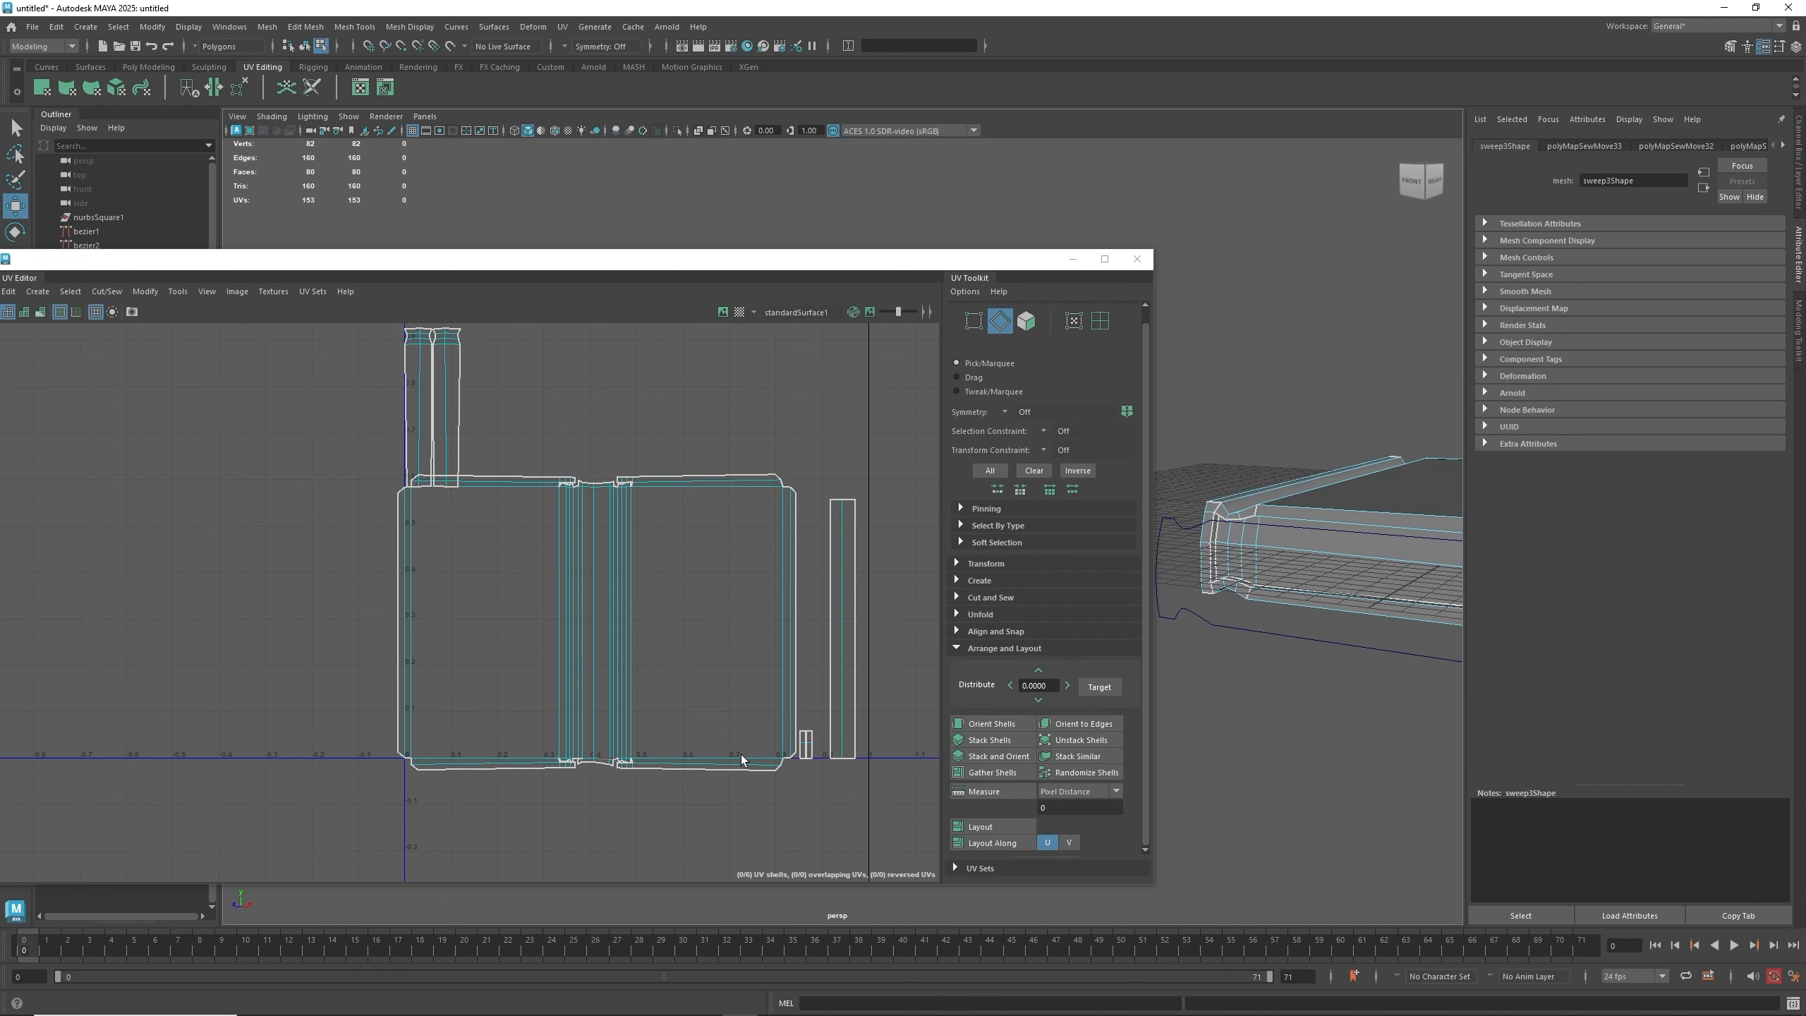
right_drag(819, 749, 807, 745)
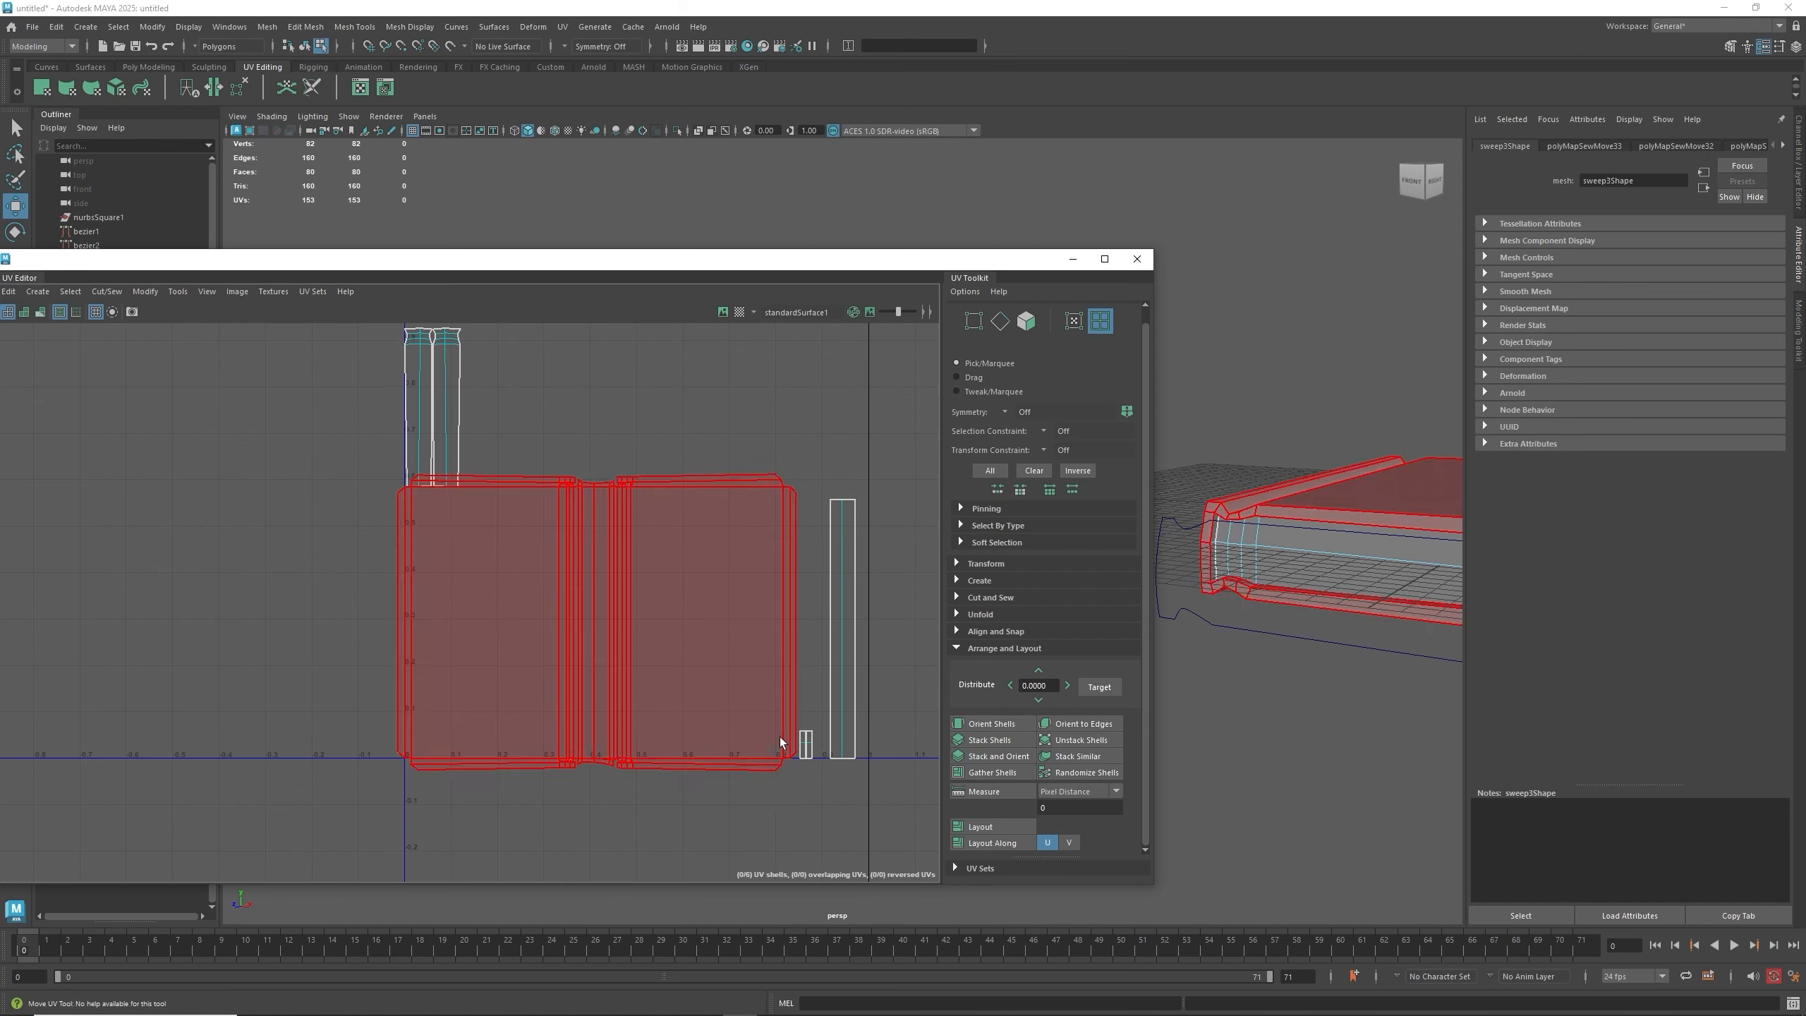
click(807, 745)
alt+drag(1215, 626, 1141, 566)
alt+middle_drag(1270, 625, 1484, 591)
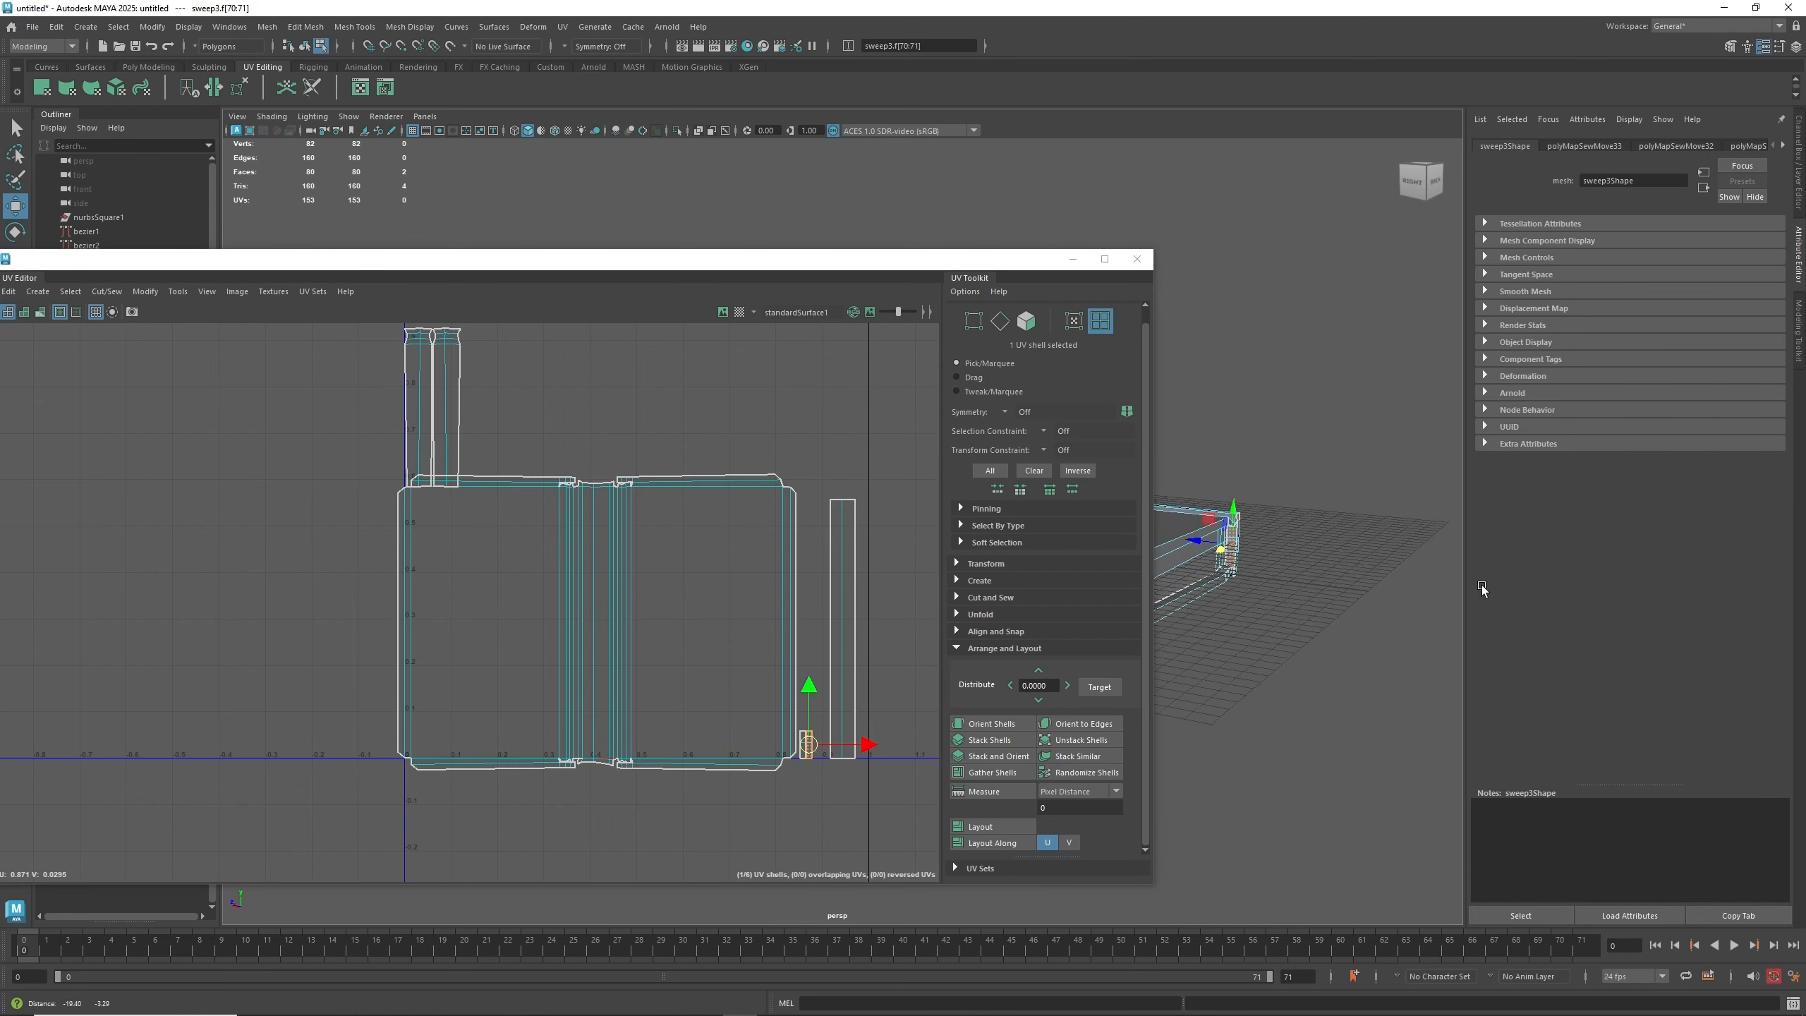
scroll(1199, 604, up, 5)
alt+drag(1199, 603, 1178, 599)
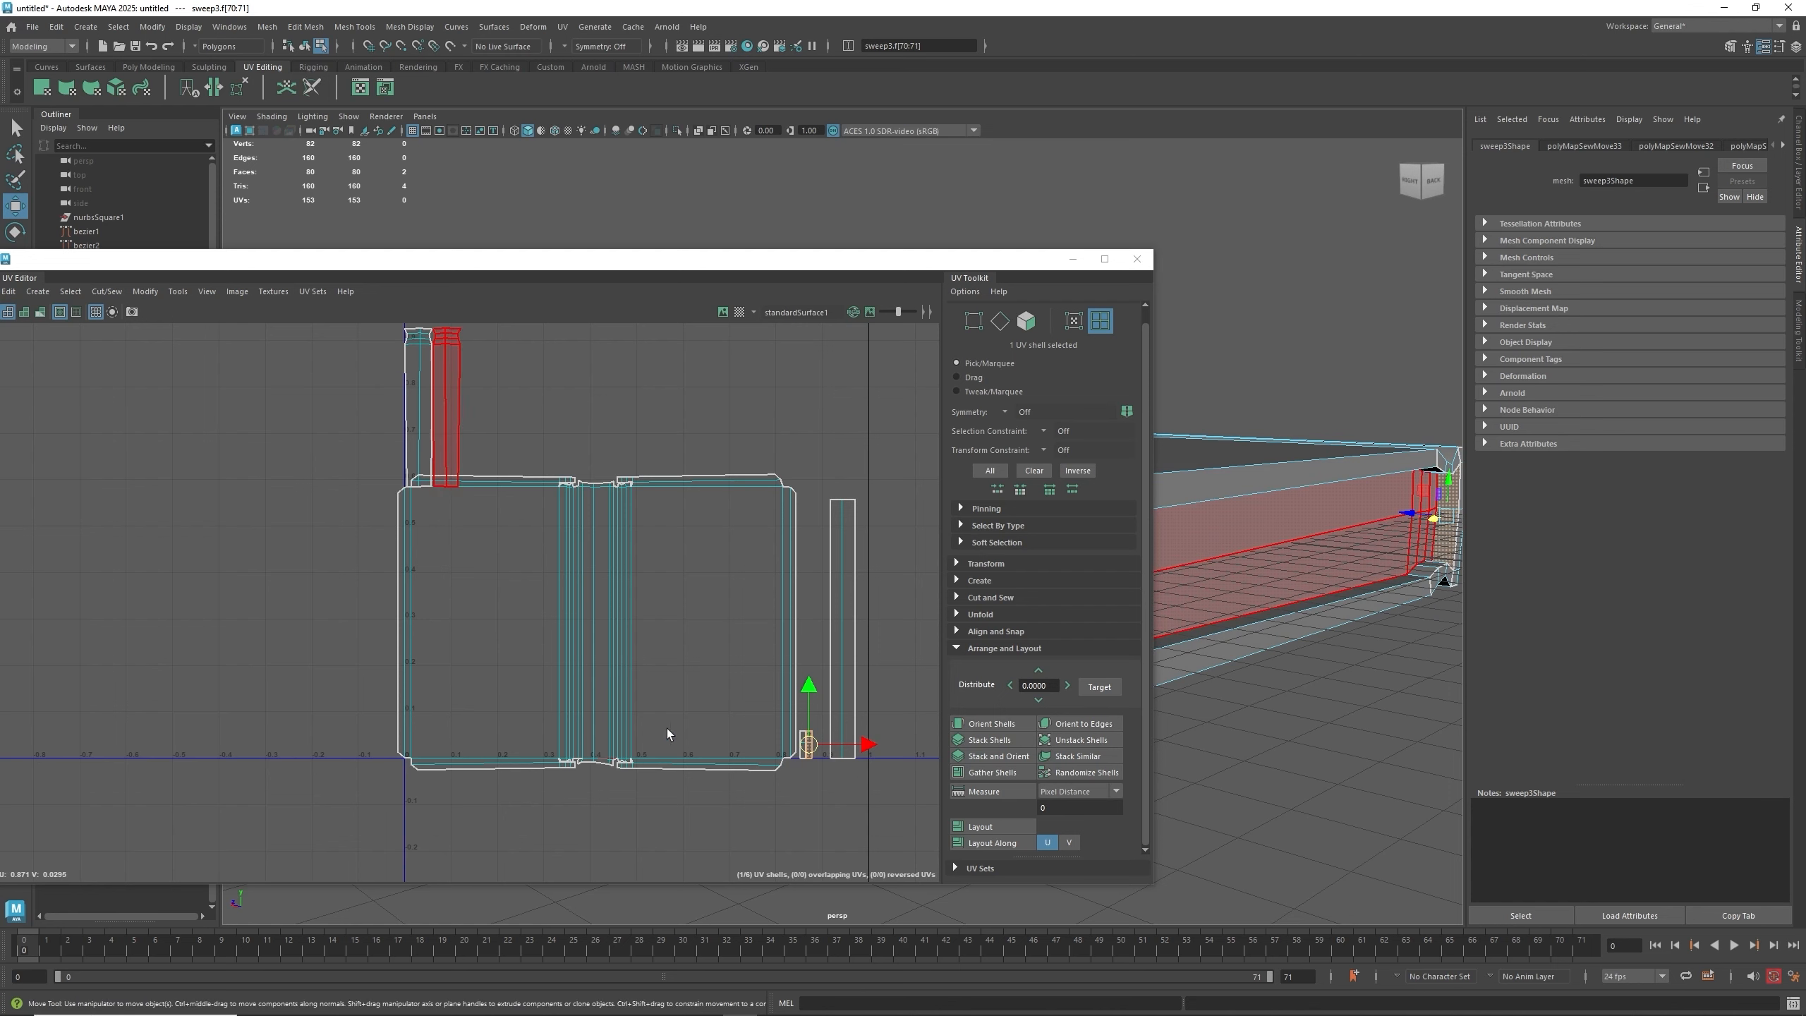
- Select the notch edges on the large shell's bottom border and Move and Sew them
scroll(567, 768, up, 2)
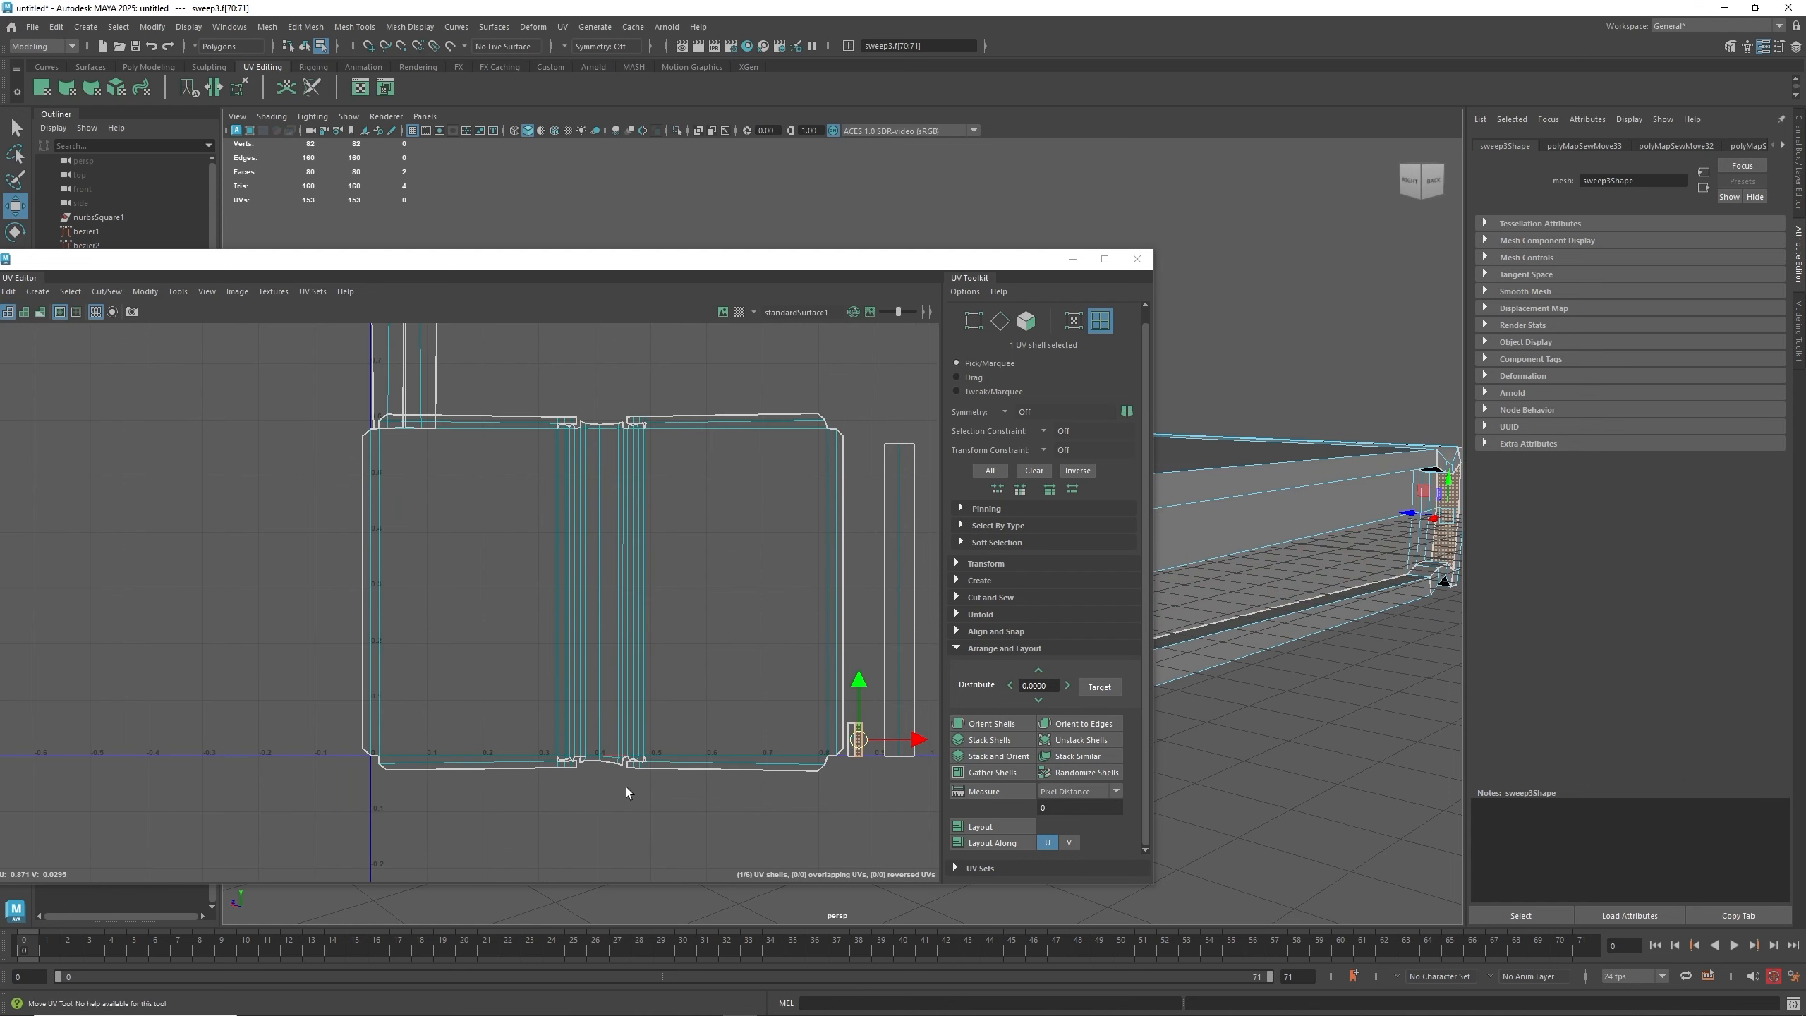
right_drag(613, 808, 607, 767)
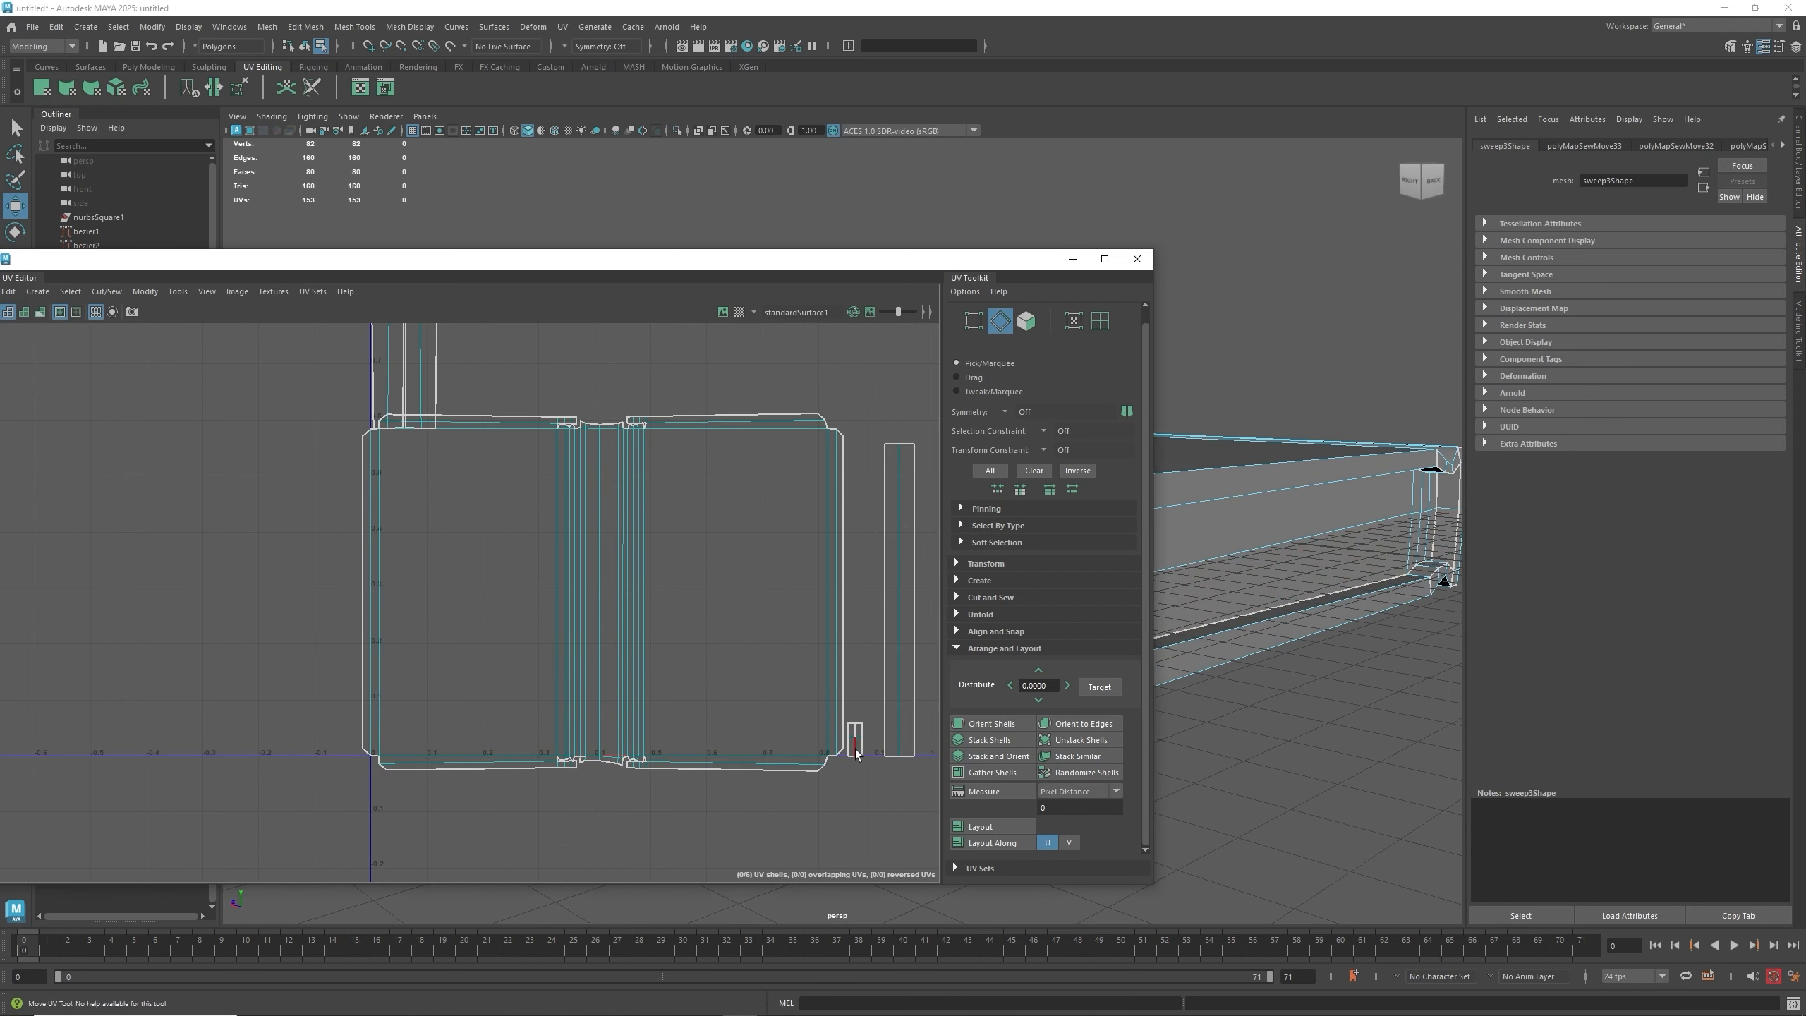
click(610, 766)
scroll(588, 805, up, 2)
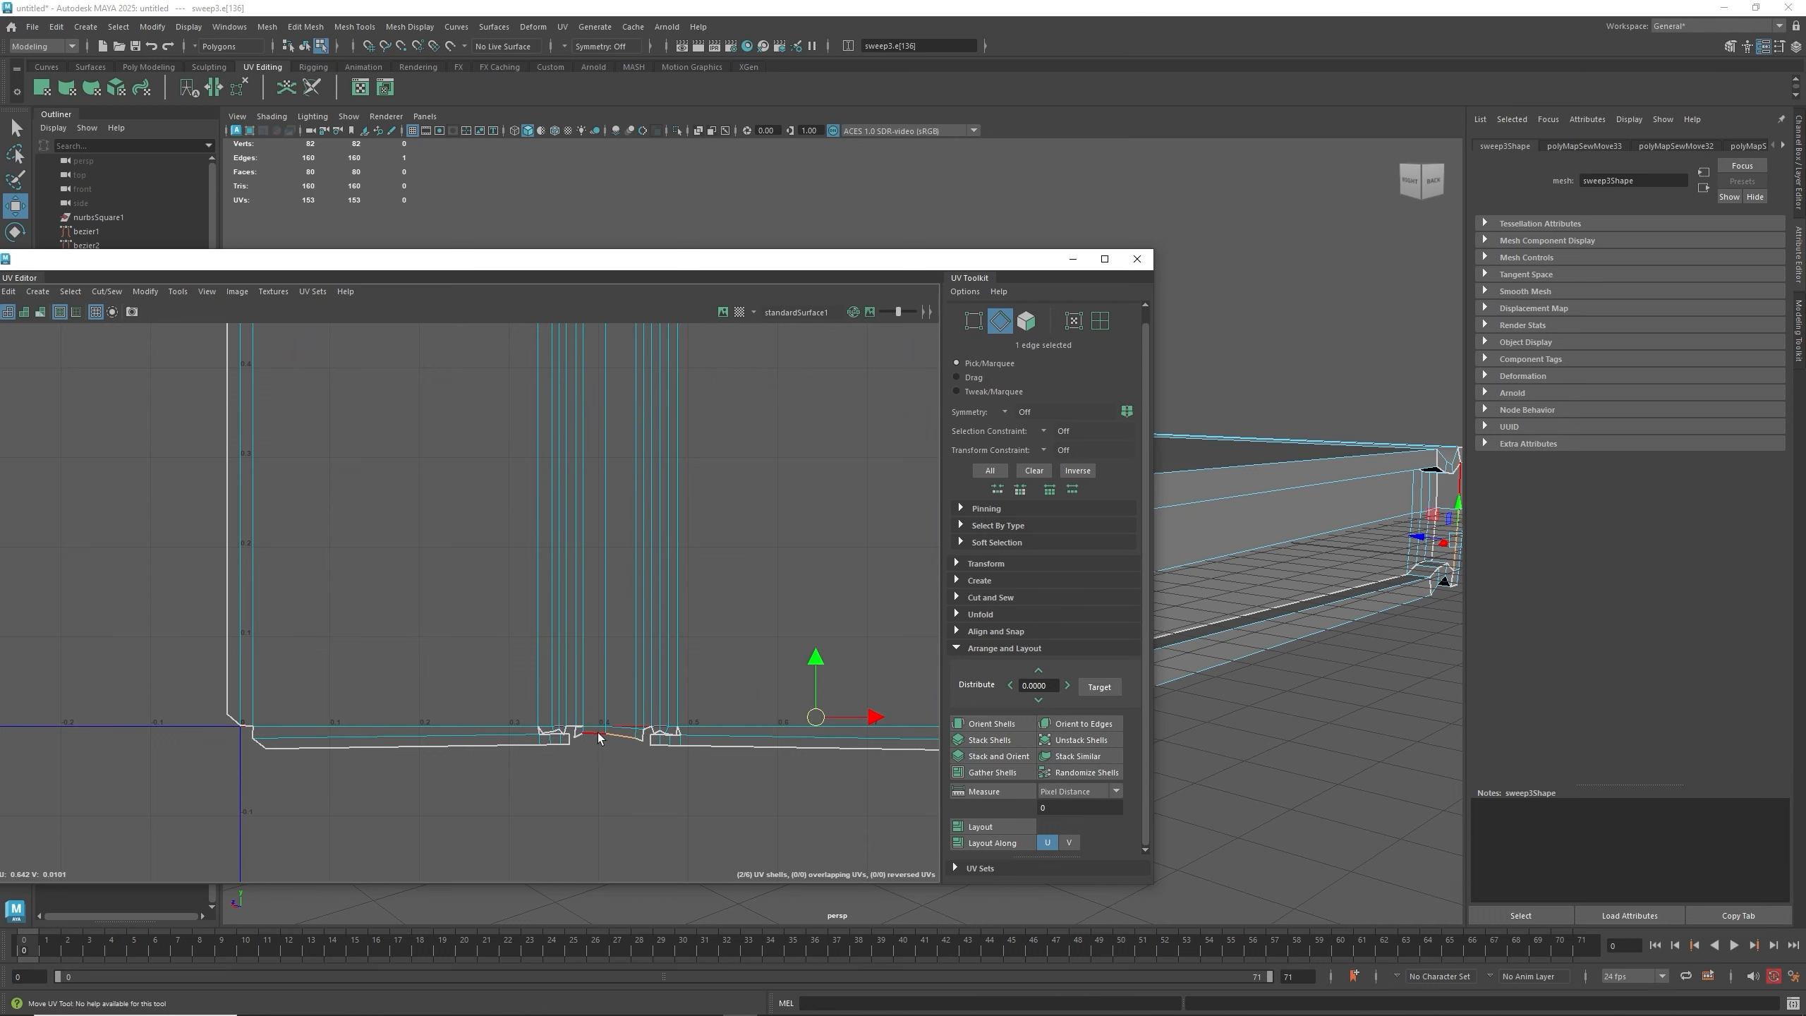
right_drag(598, 735, 601, 697)
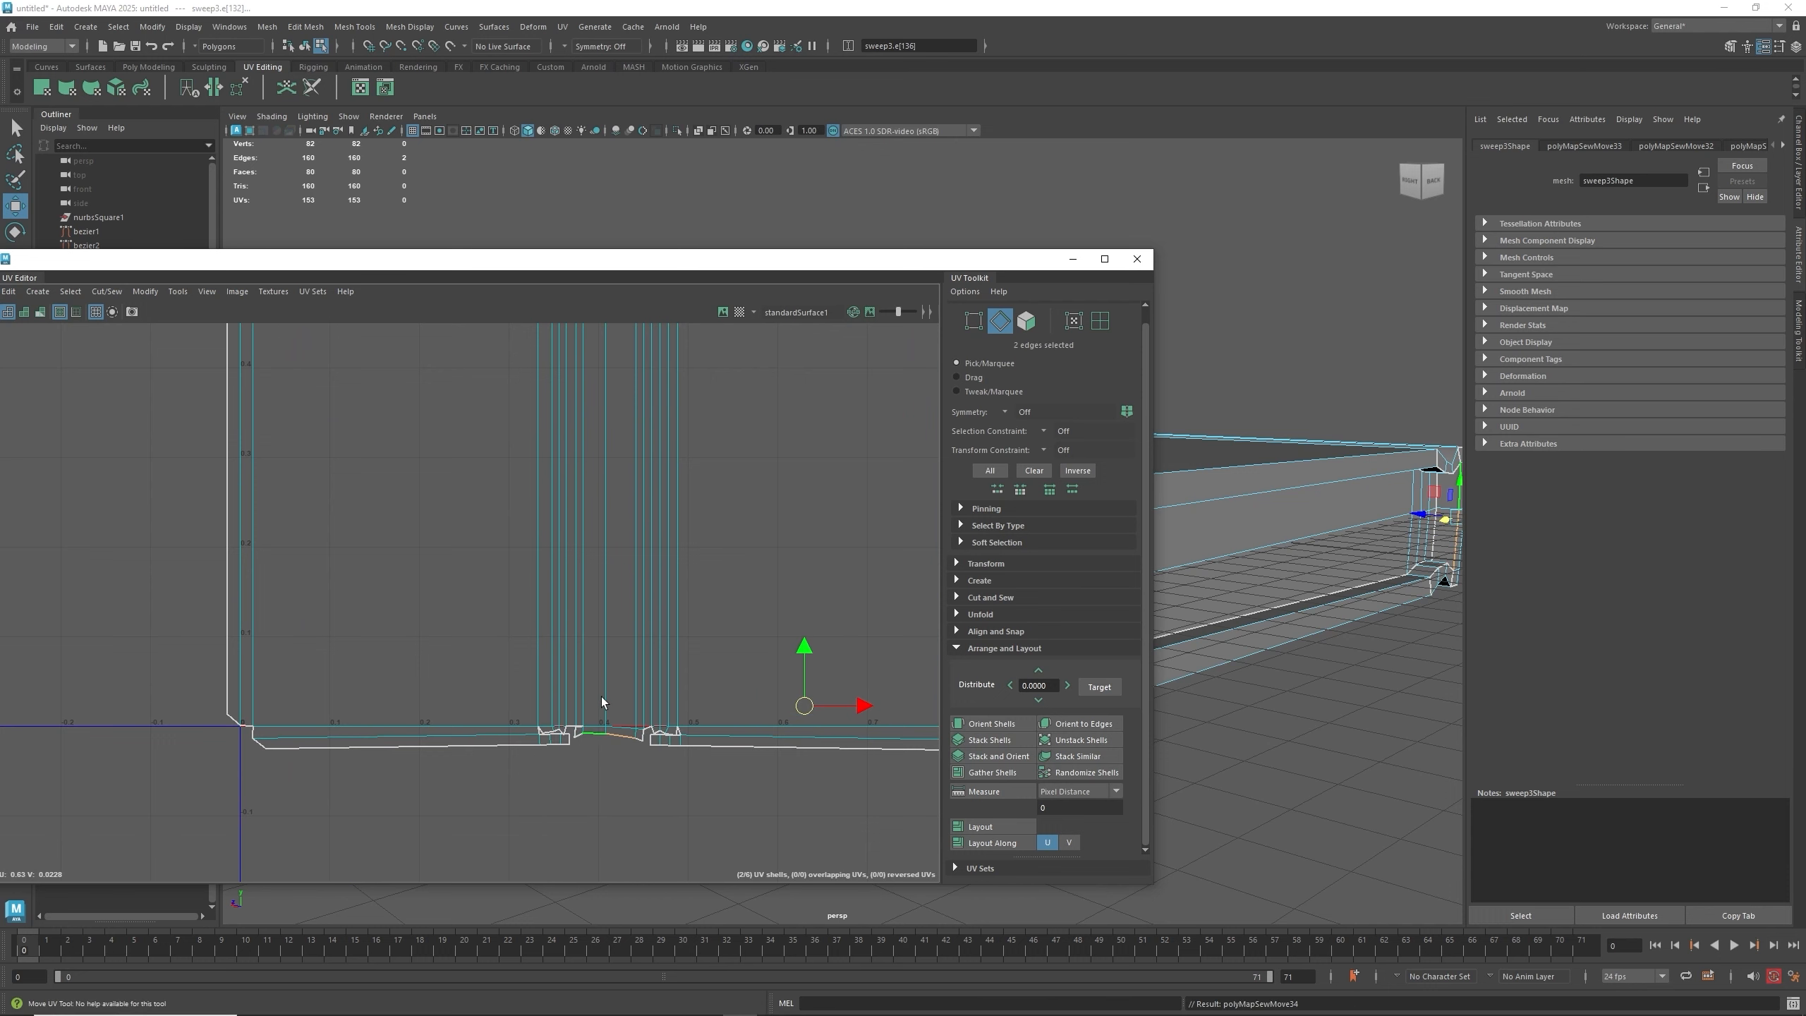
- Move and Sew the neighbouring notch edge on the large shell's bottom border
alt+middle_drag(597, 425, 616, 845)
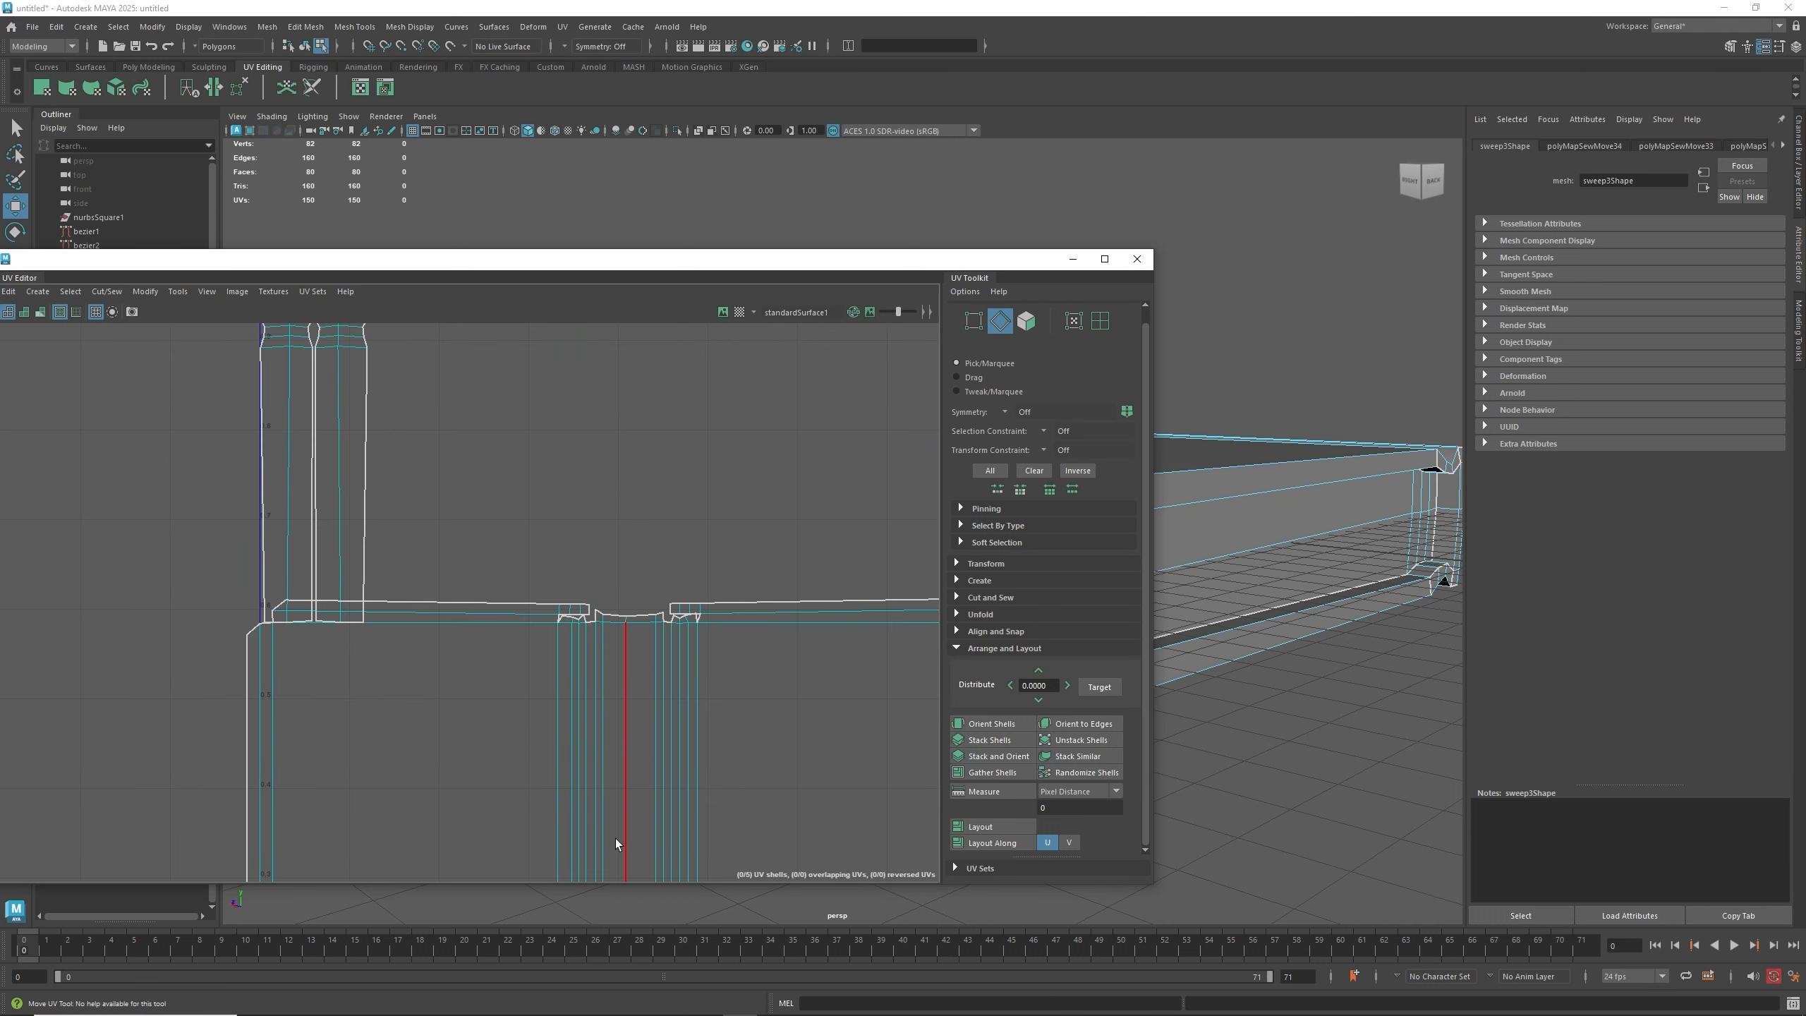
click(642, 613)
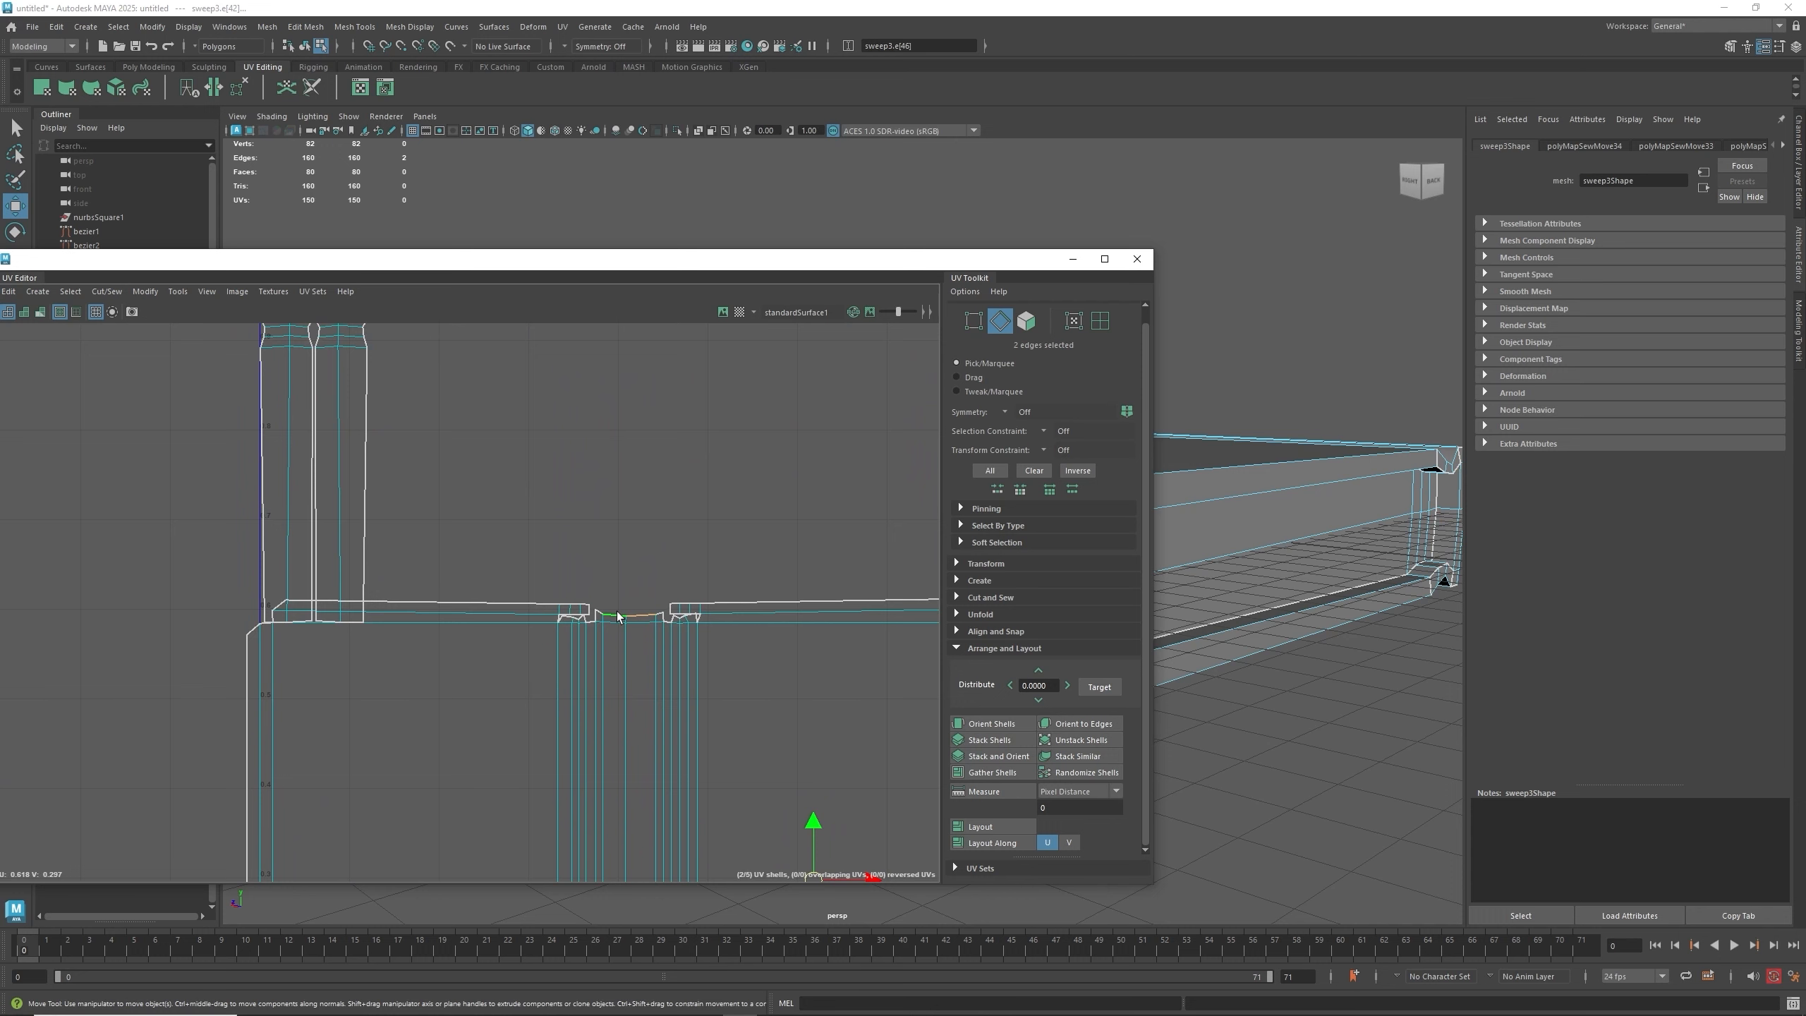
right_drag(618, 616, 626, 568)
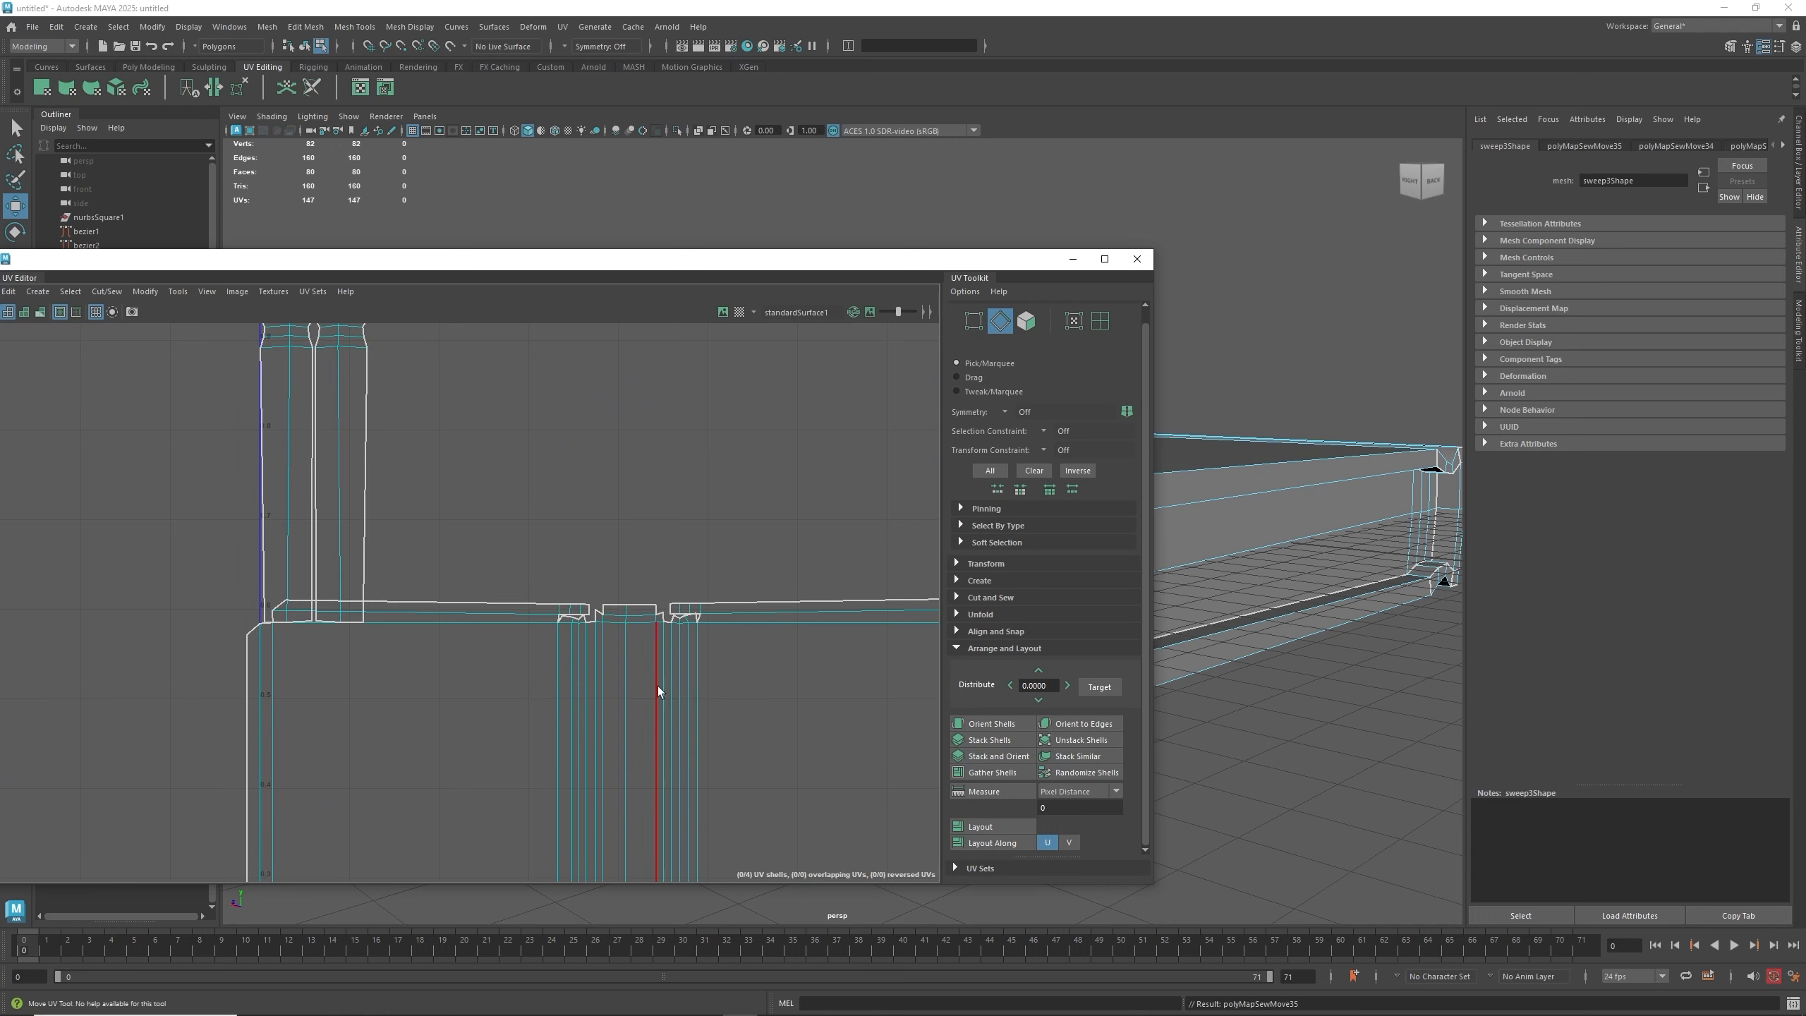
- Move and Sew the thin vertical strip shell onto the large shell's left edge
scroll(658, 686, down, 3)
alt+middle_drag(747, 827, 717, 548)
scroll(716, 549, down, 1)
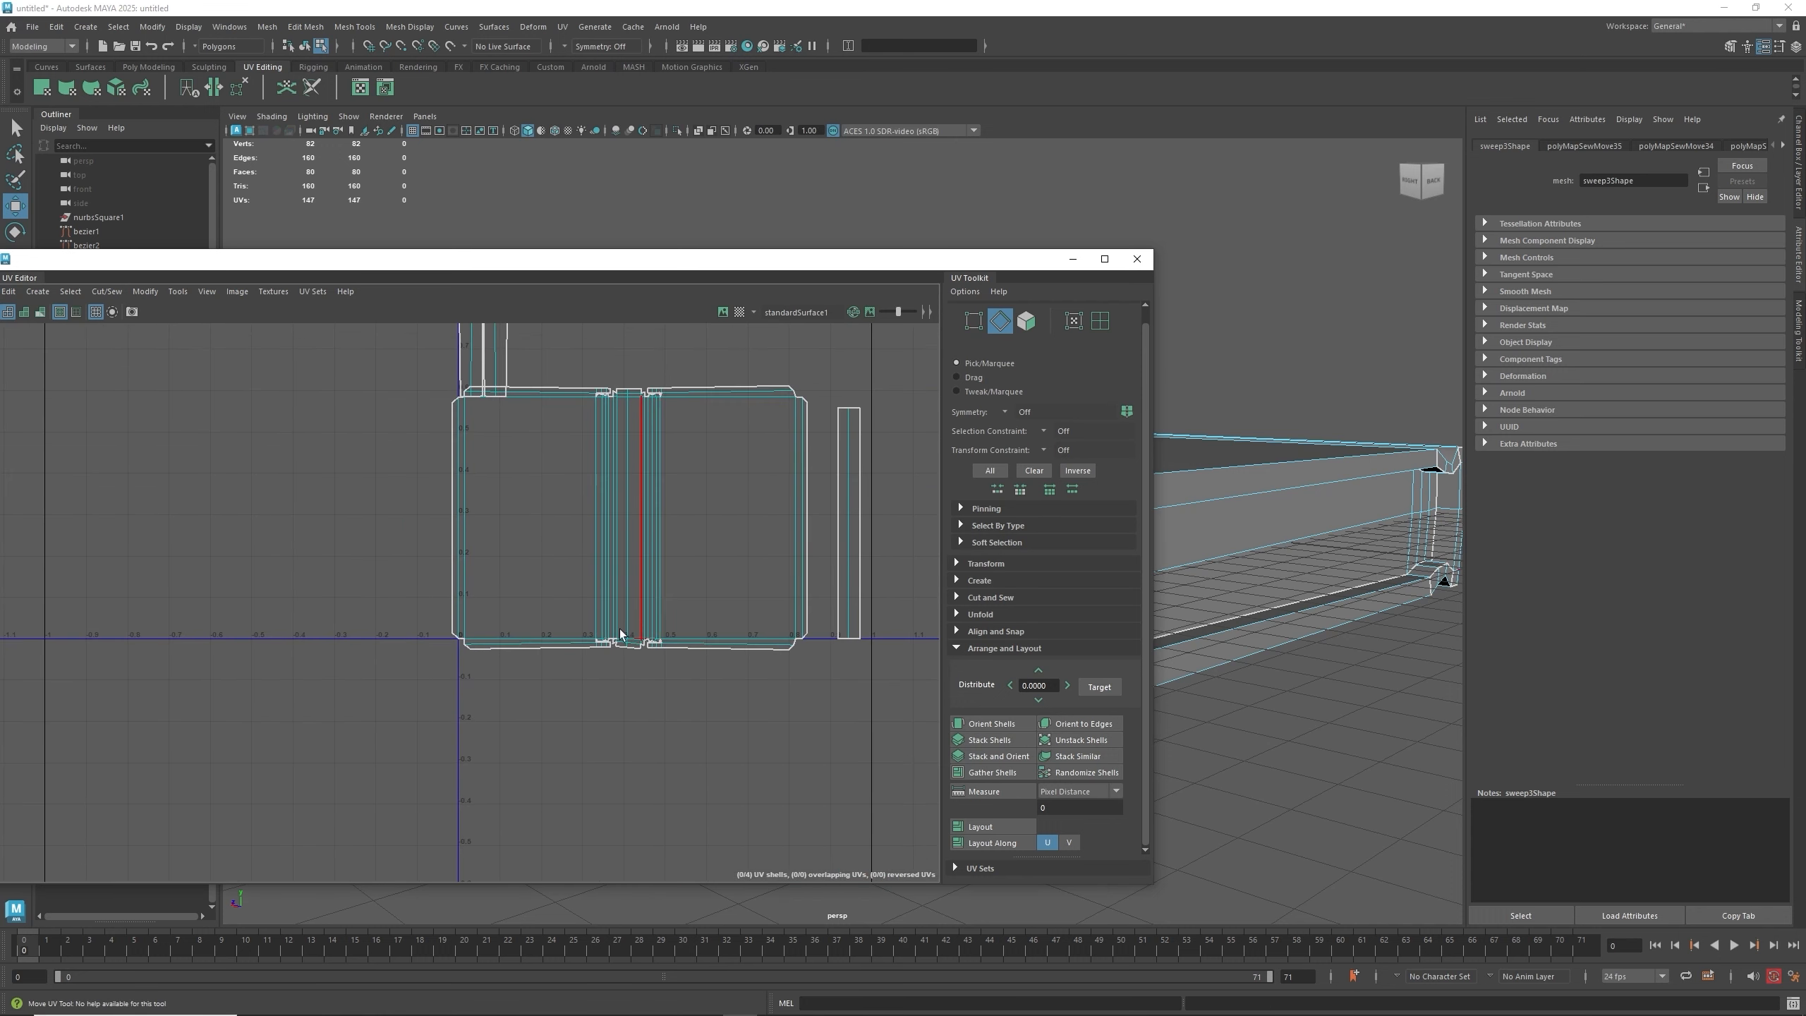
scroll(606, 638, up, 6)
scroll(673, 633, down, 4)
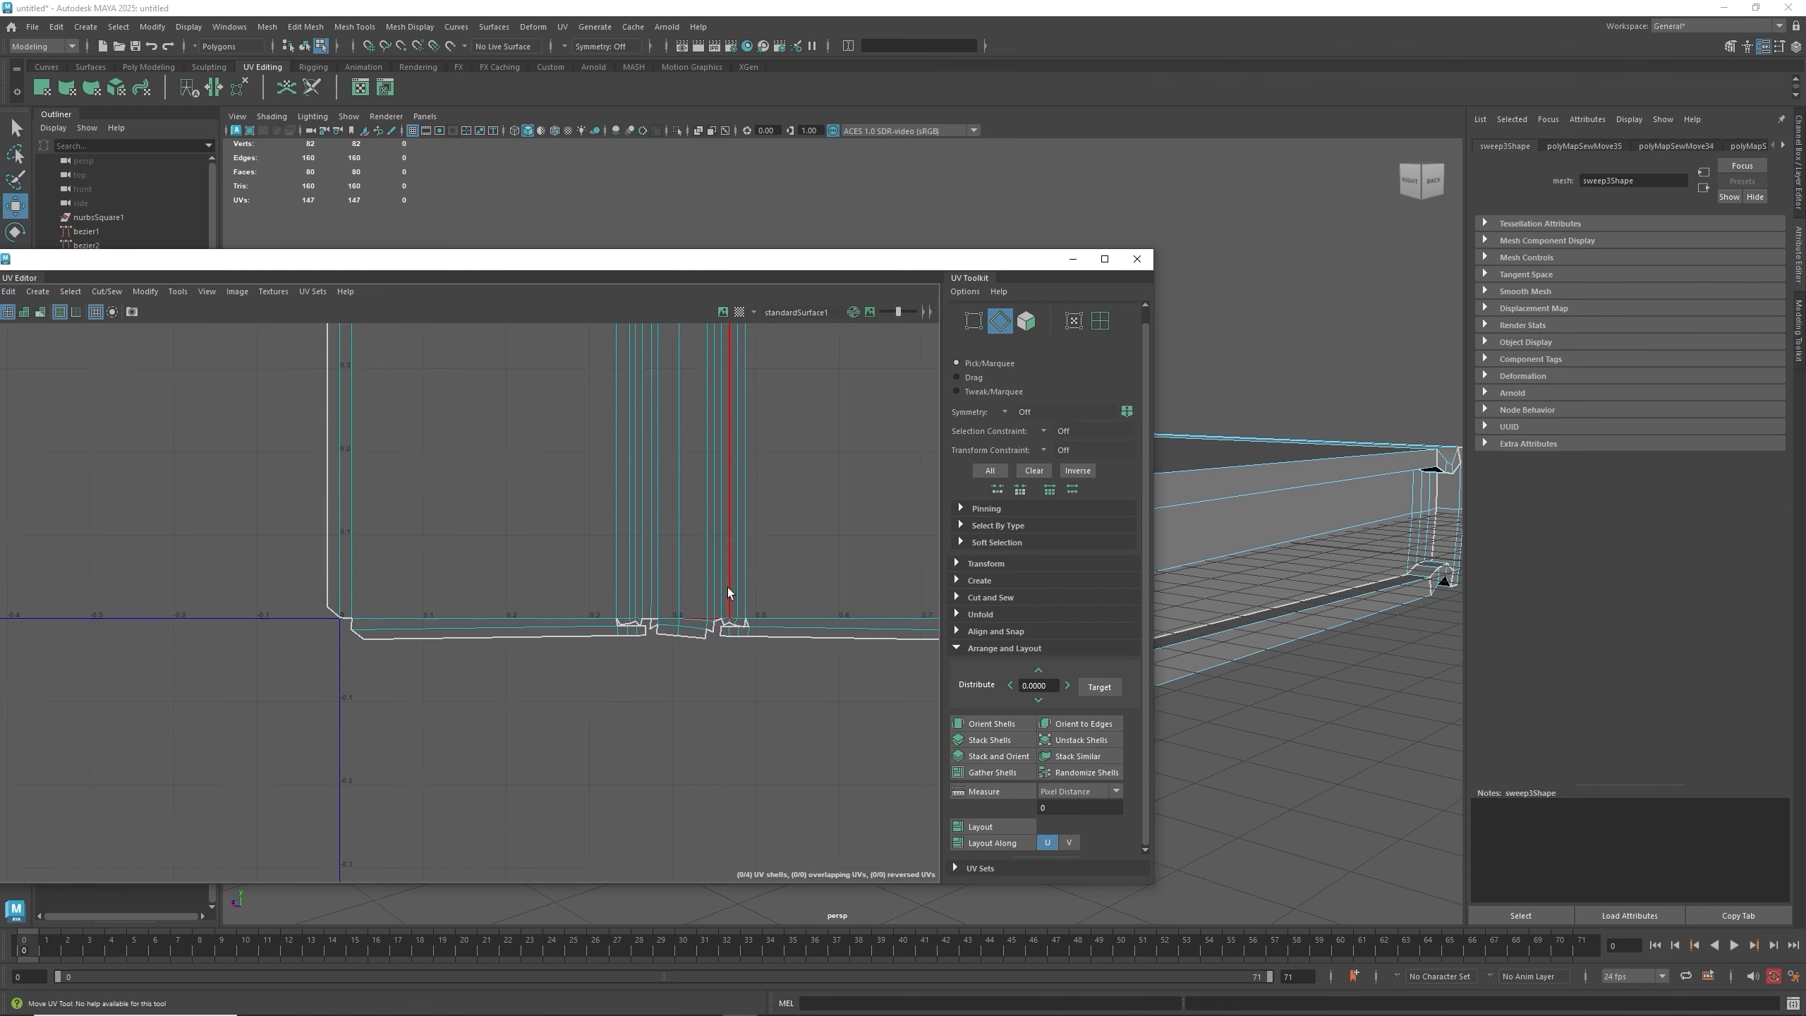
scroll(726, 578, down, 1)
scroll(727, 578, down, 1)
alt+middle_drag(727, 578, 553, 713)
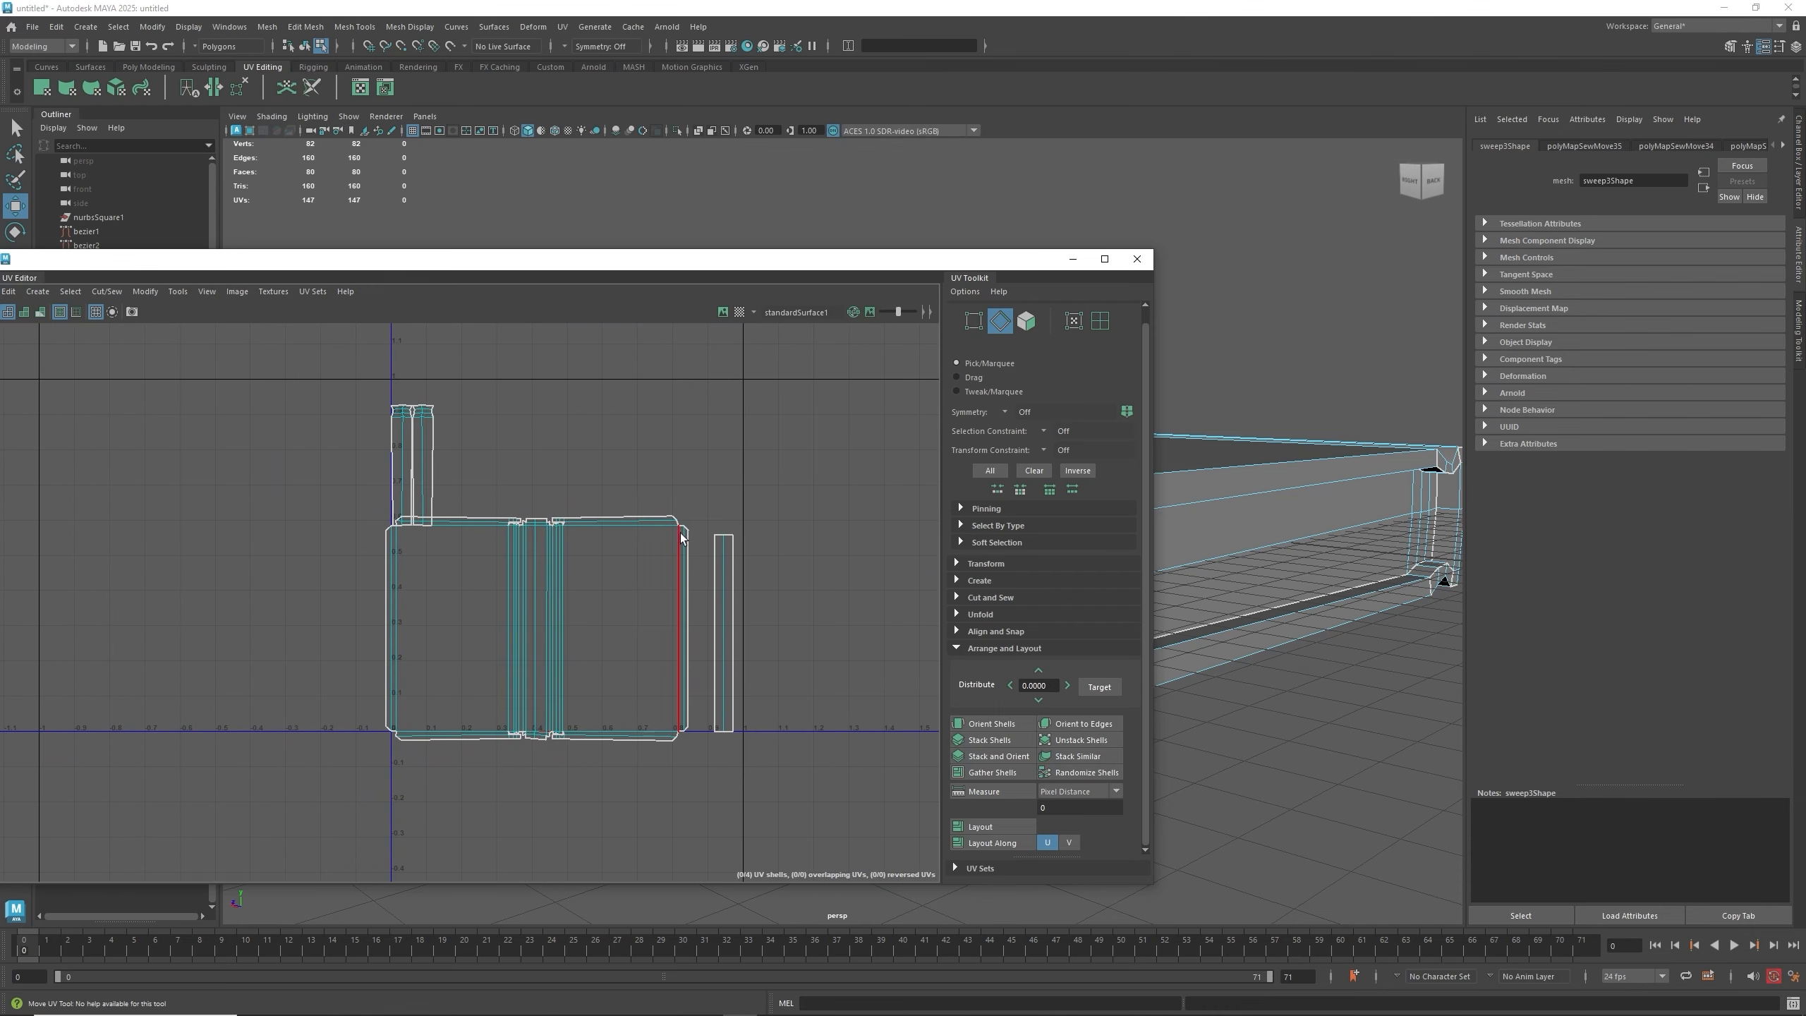
shift+click(720, 539)
shift+right_click(722, 541)
click(717, 496)
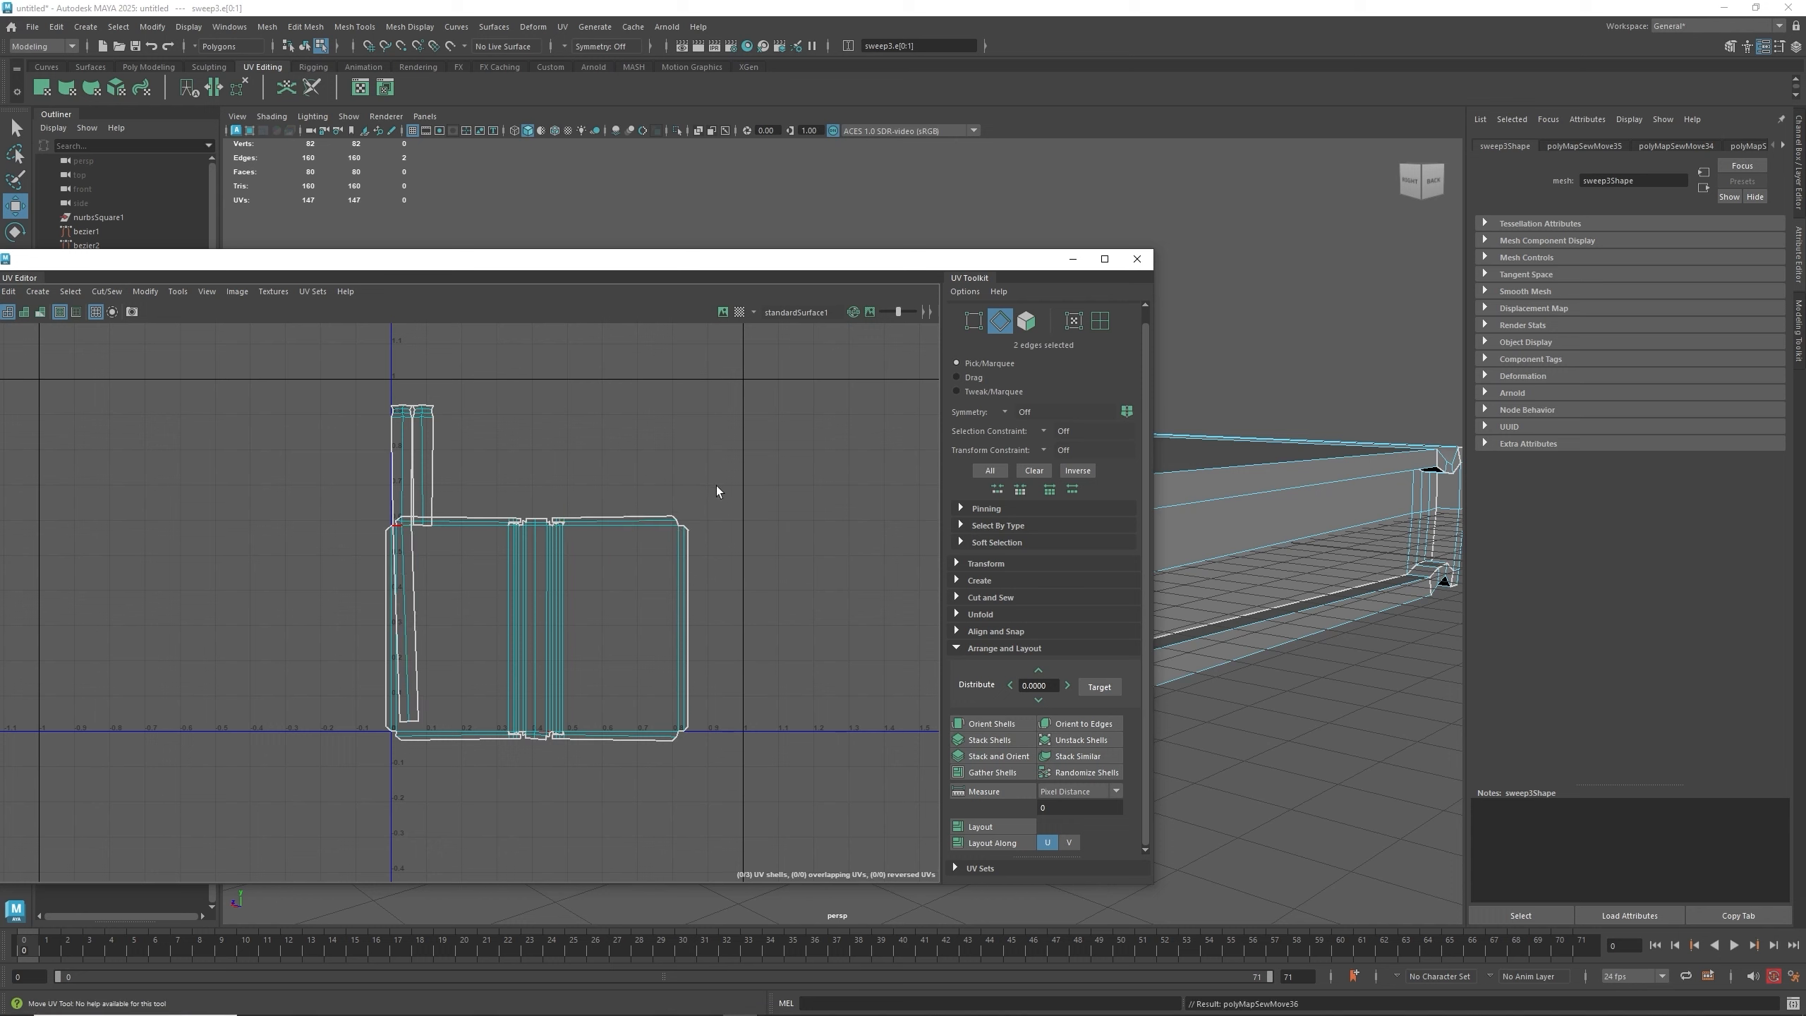
- Select two more border edges of the strip and repeat Move and Sew along the left side
click(405, 721)
shift+click(403, 723)
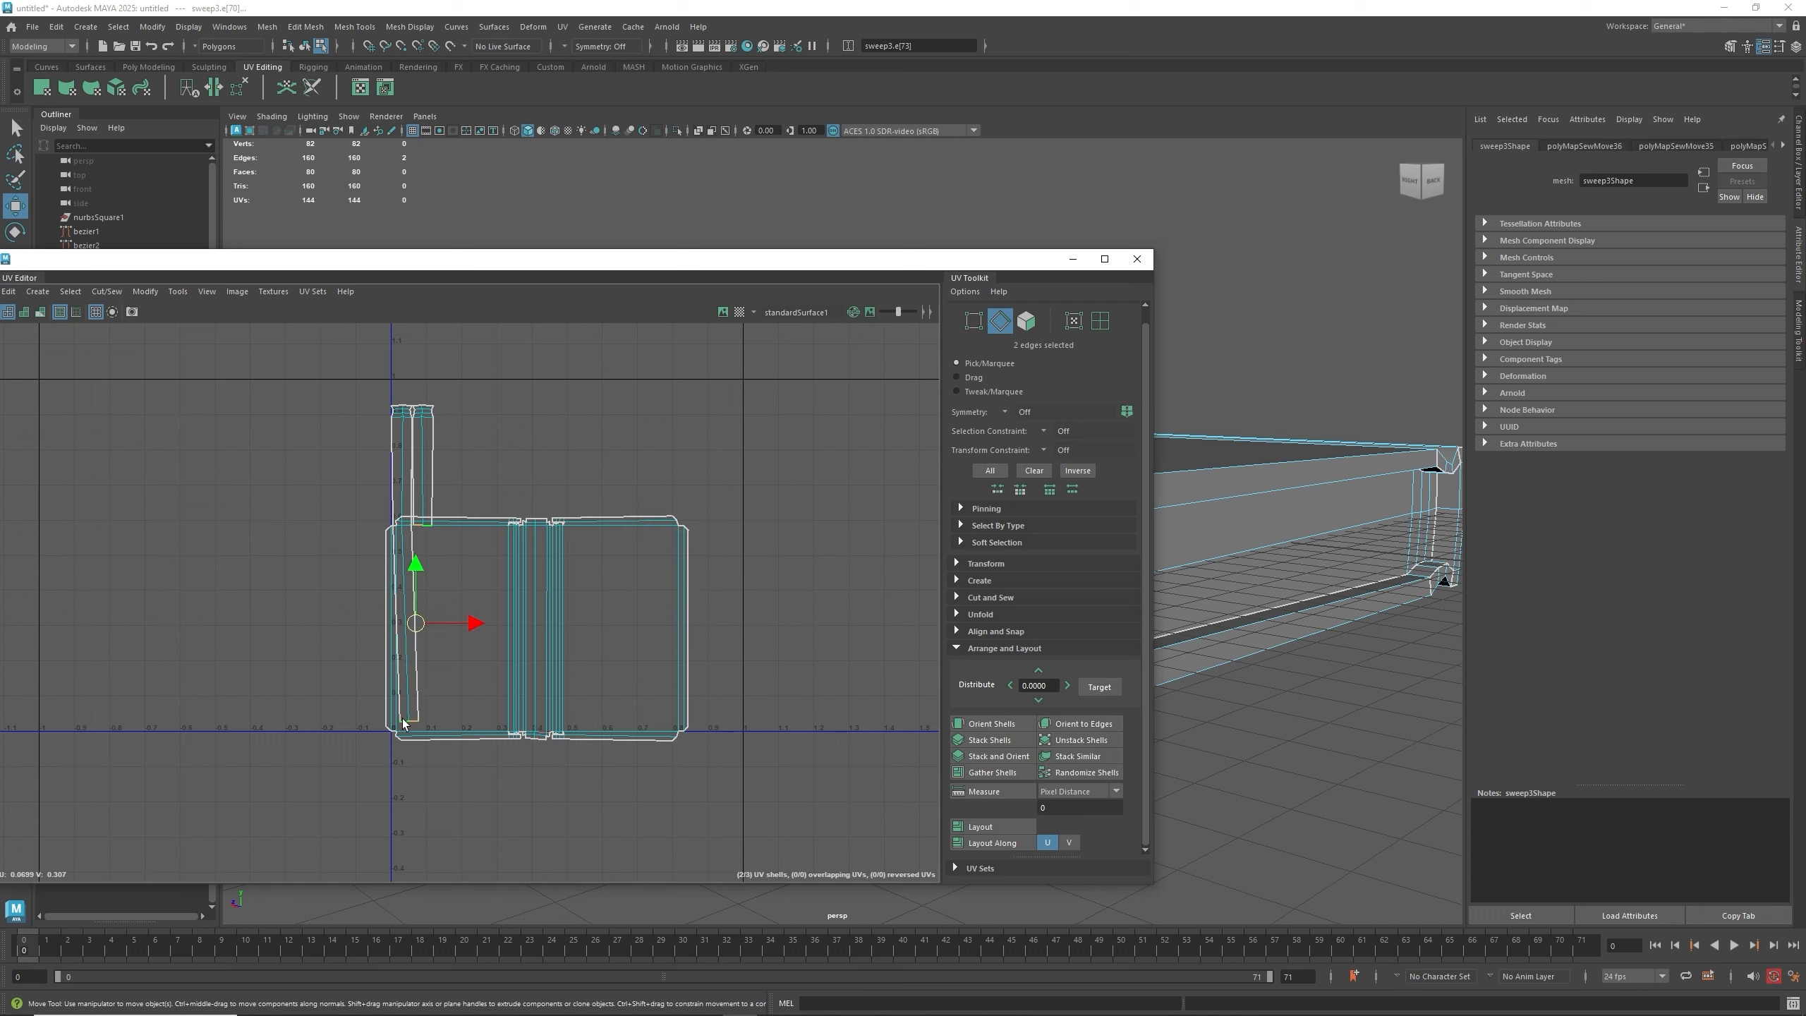
key(g)
click(711, 817)
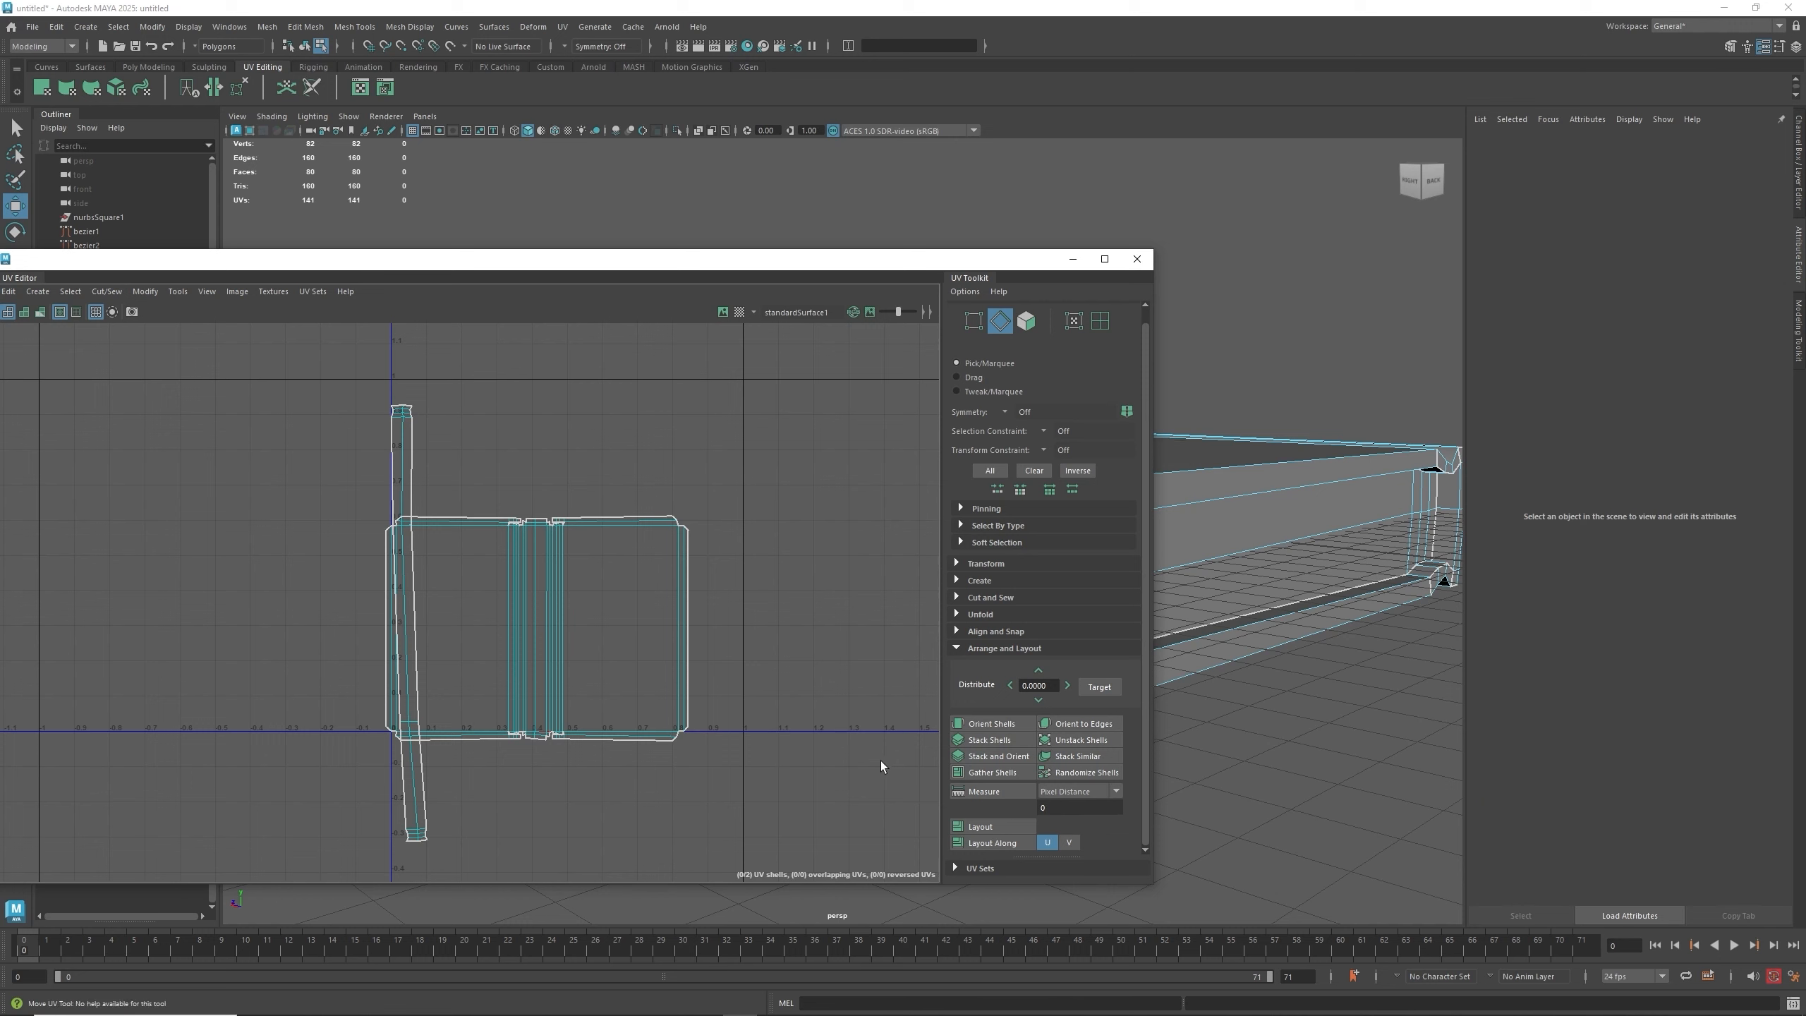
- Select all UV edges and run Layout to repack the shells
drag(781, 863, 313, 399)
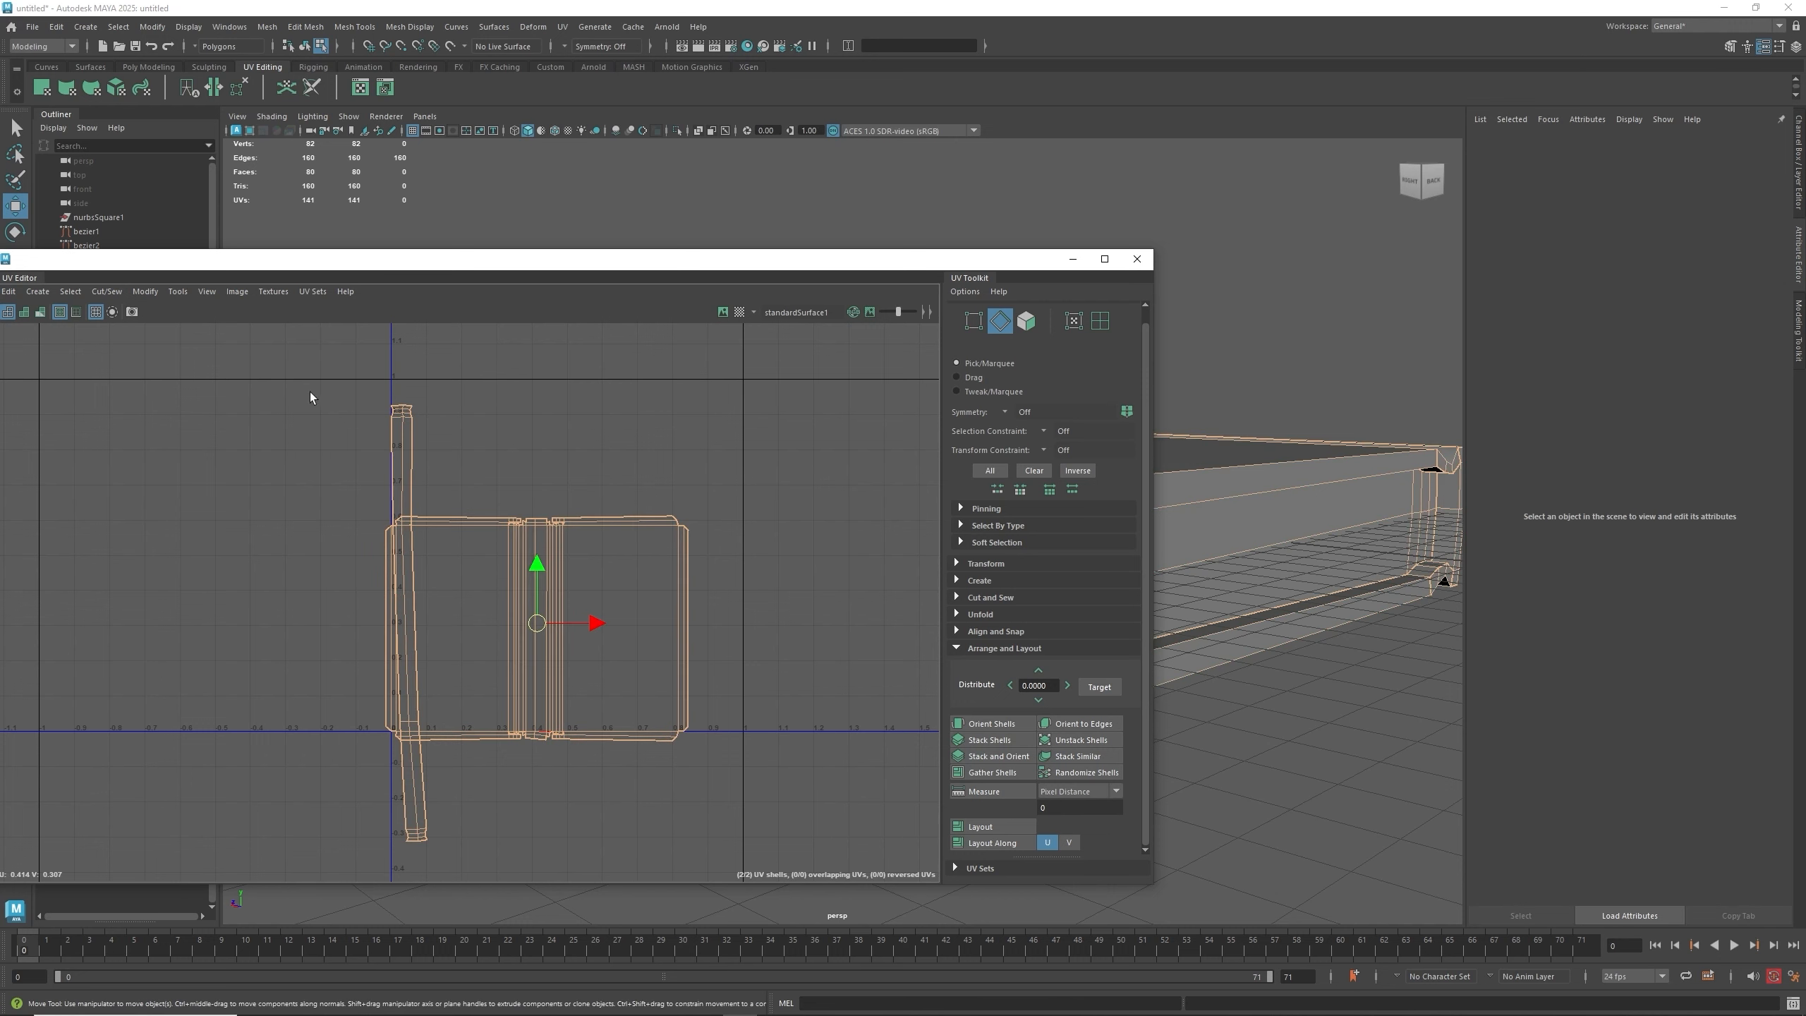
click(974, 828)
click(802, 742)
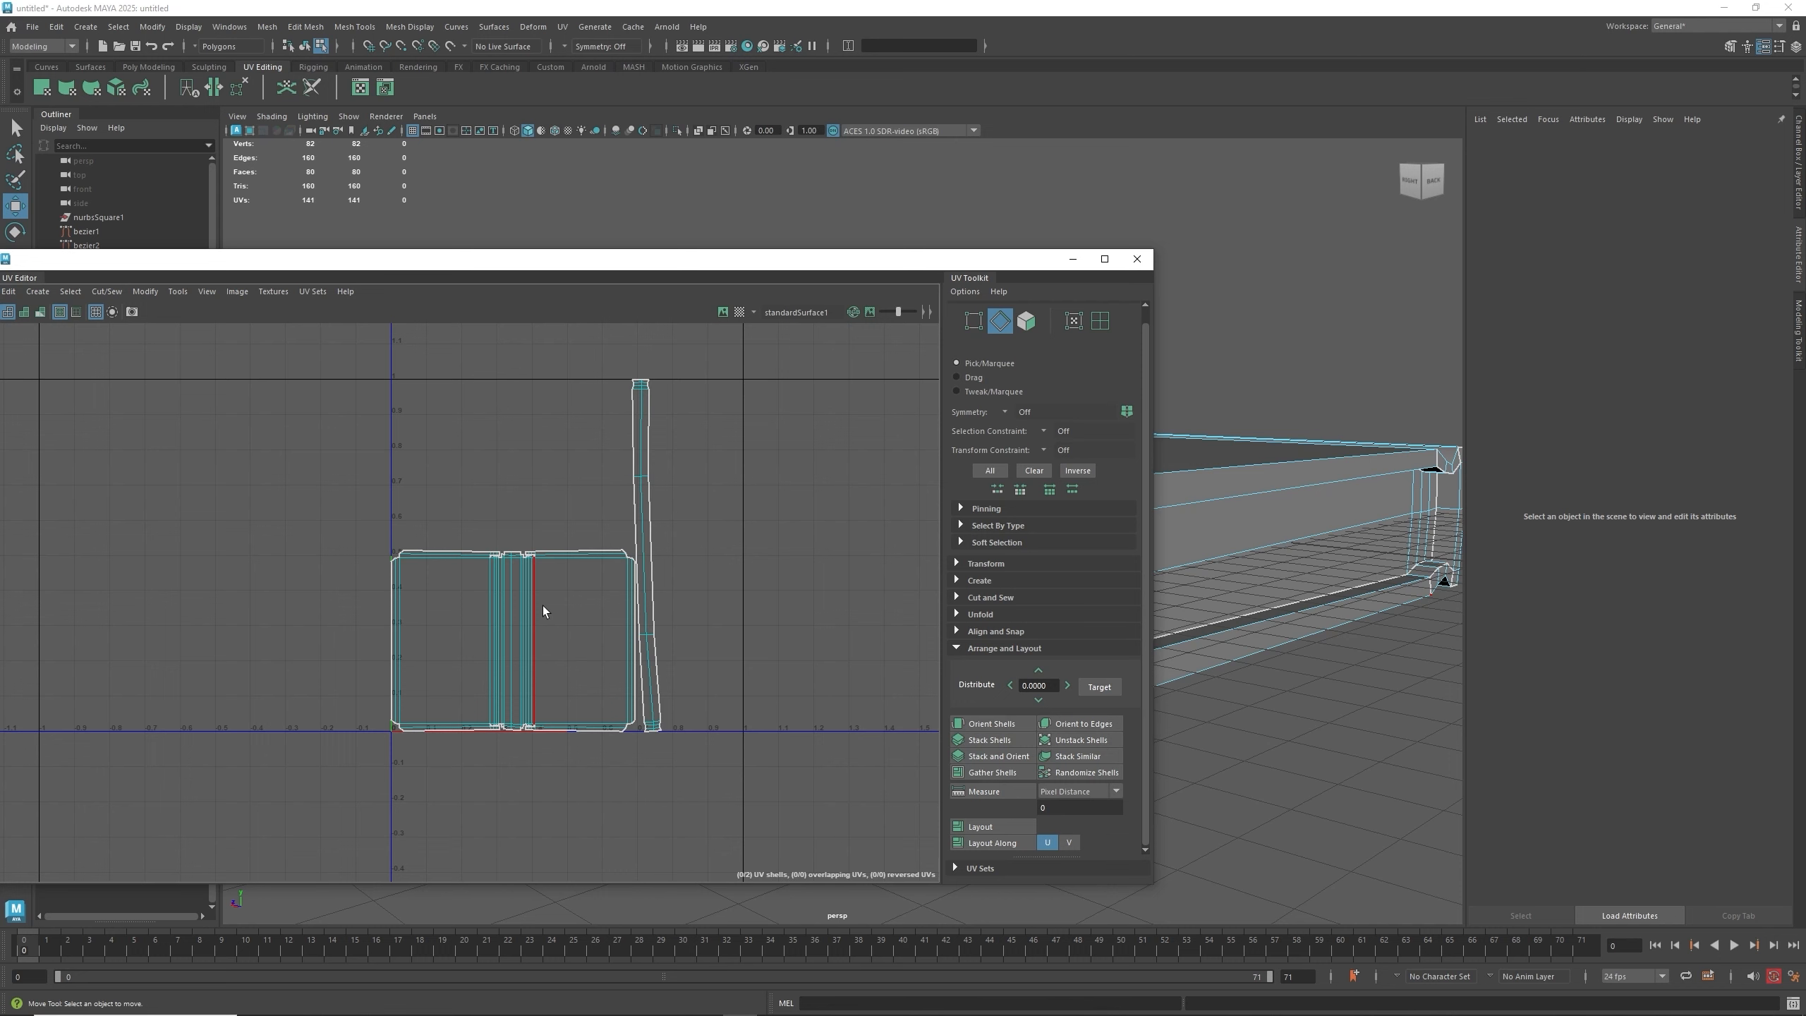
- Cut the thin vertical strip shell along a crosswise edge near its top
scroll(676, 534, up, 2)
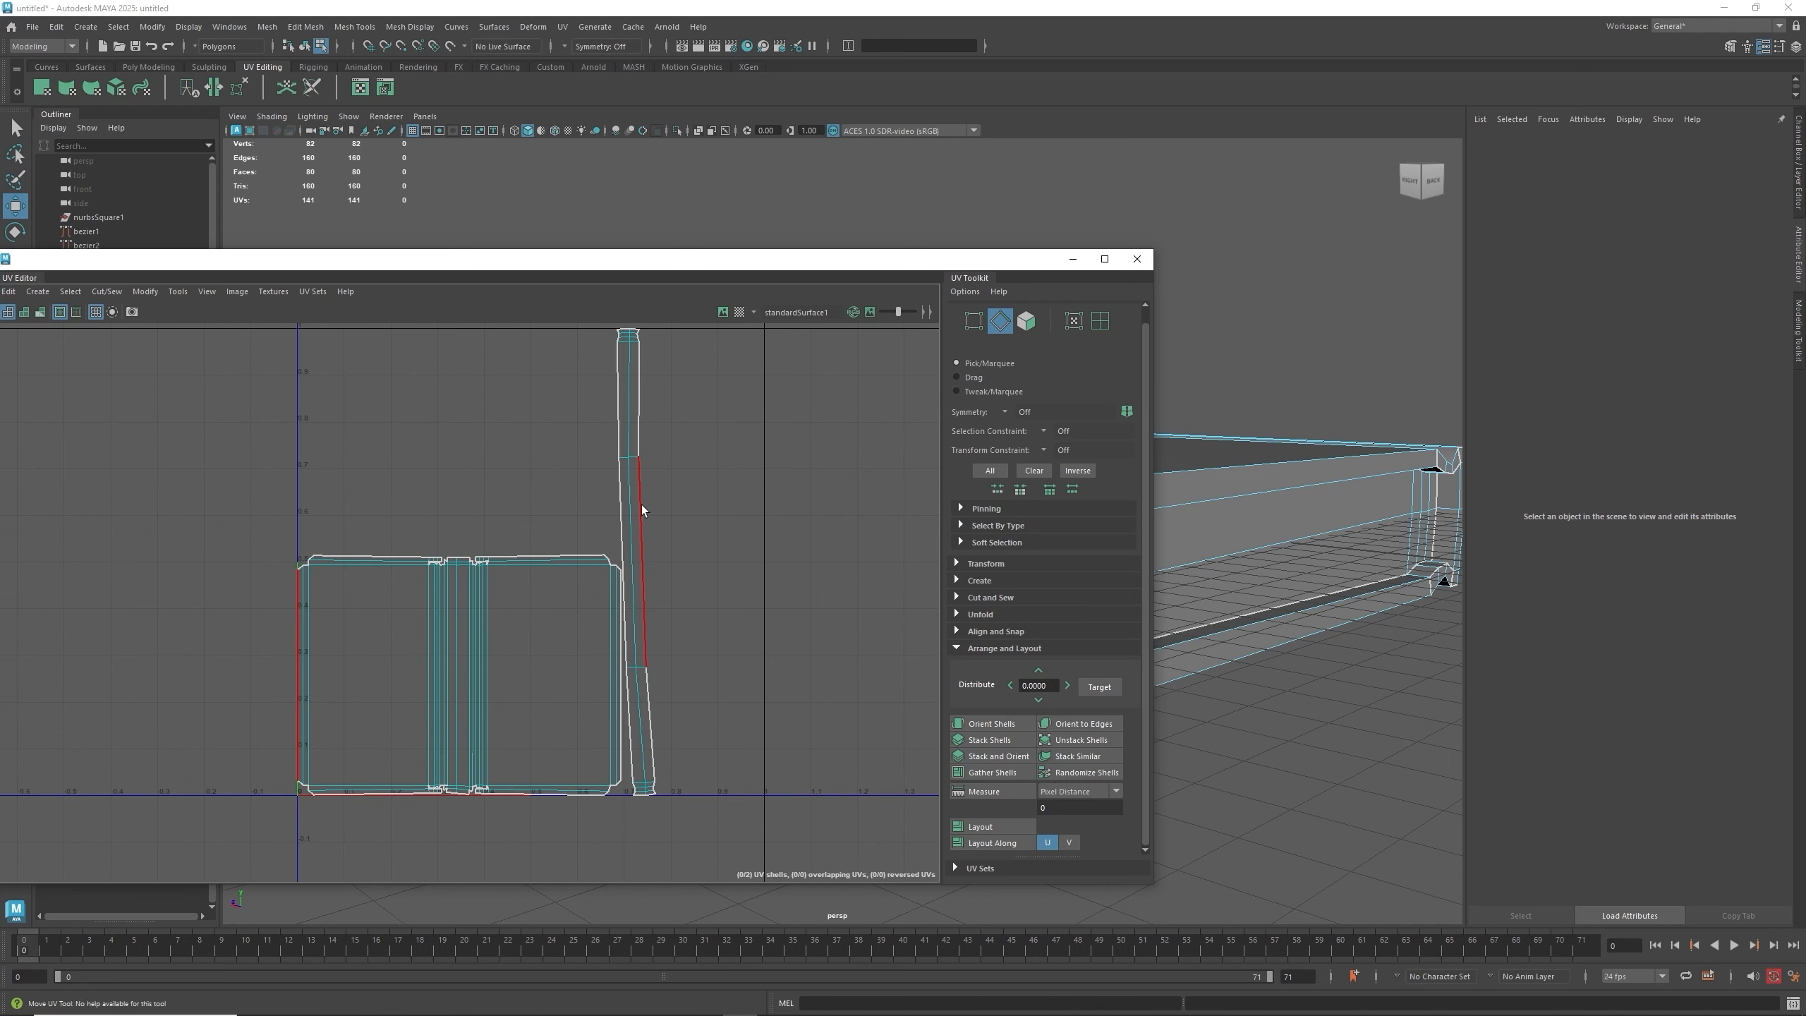
right_drag(642, 505, 573, 514)
scroll(576, 512, down, 2)
click(624, 525)
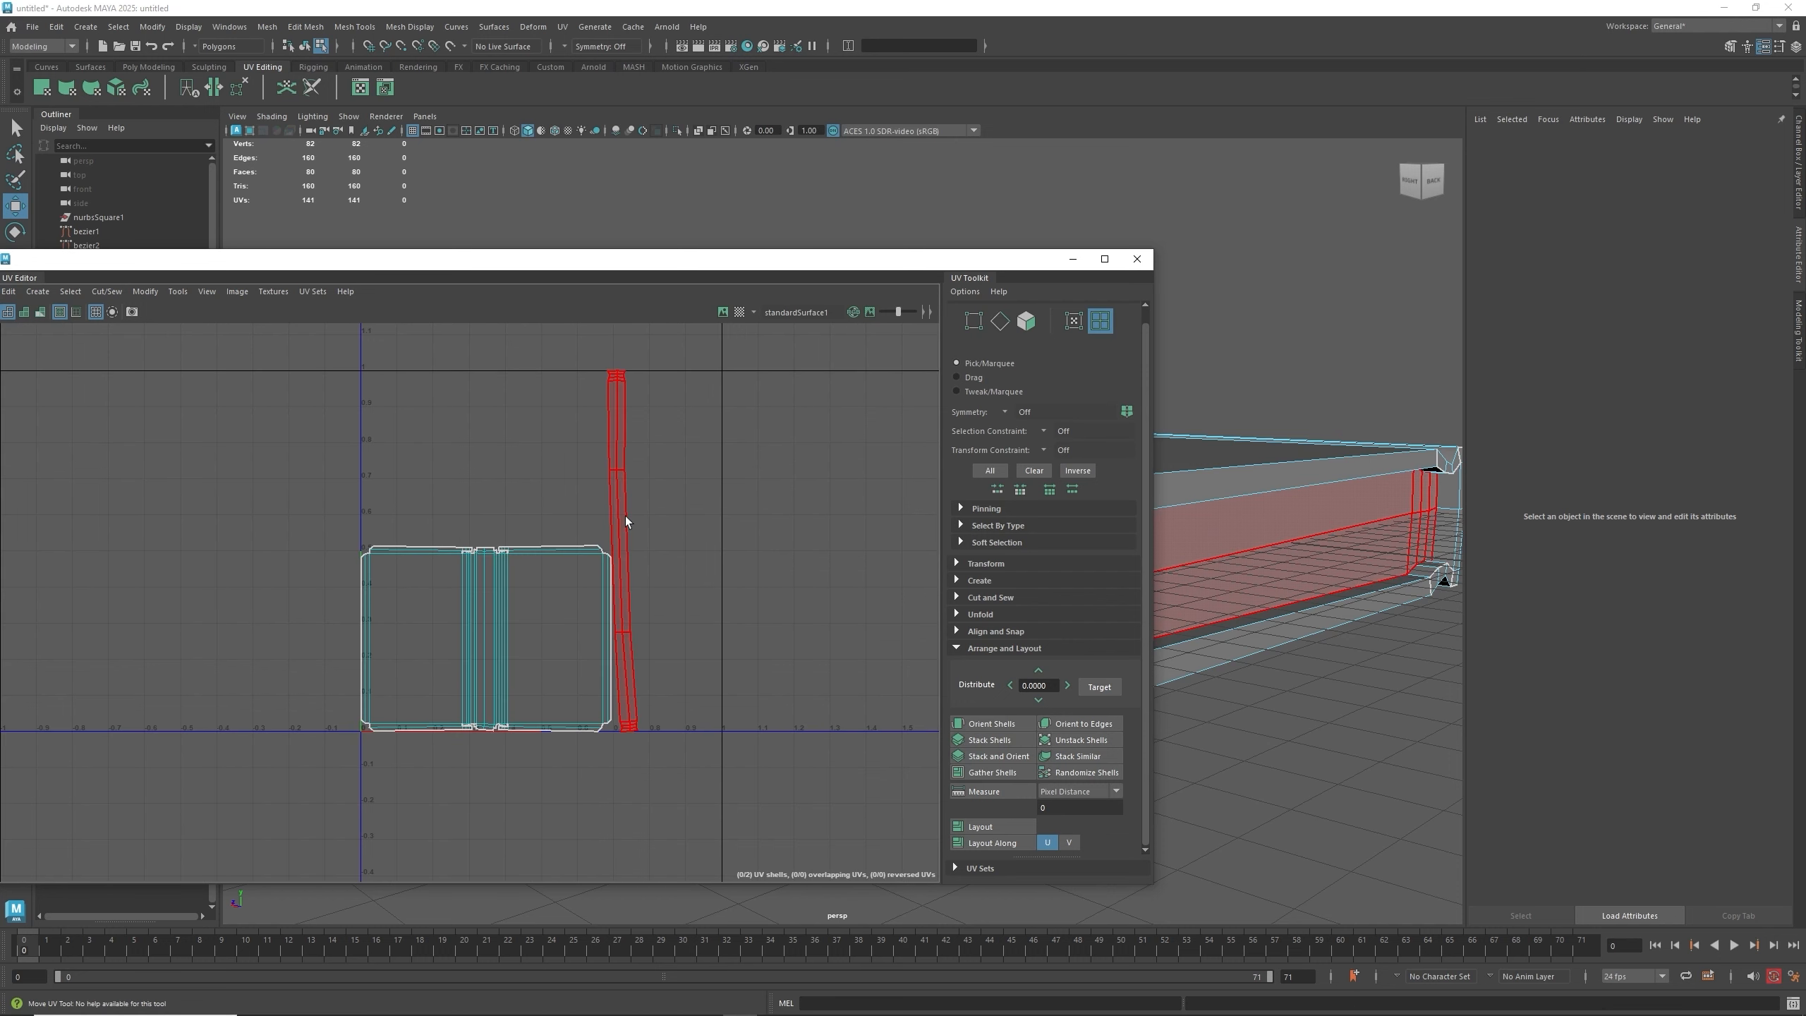
click(625, 516)
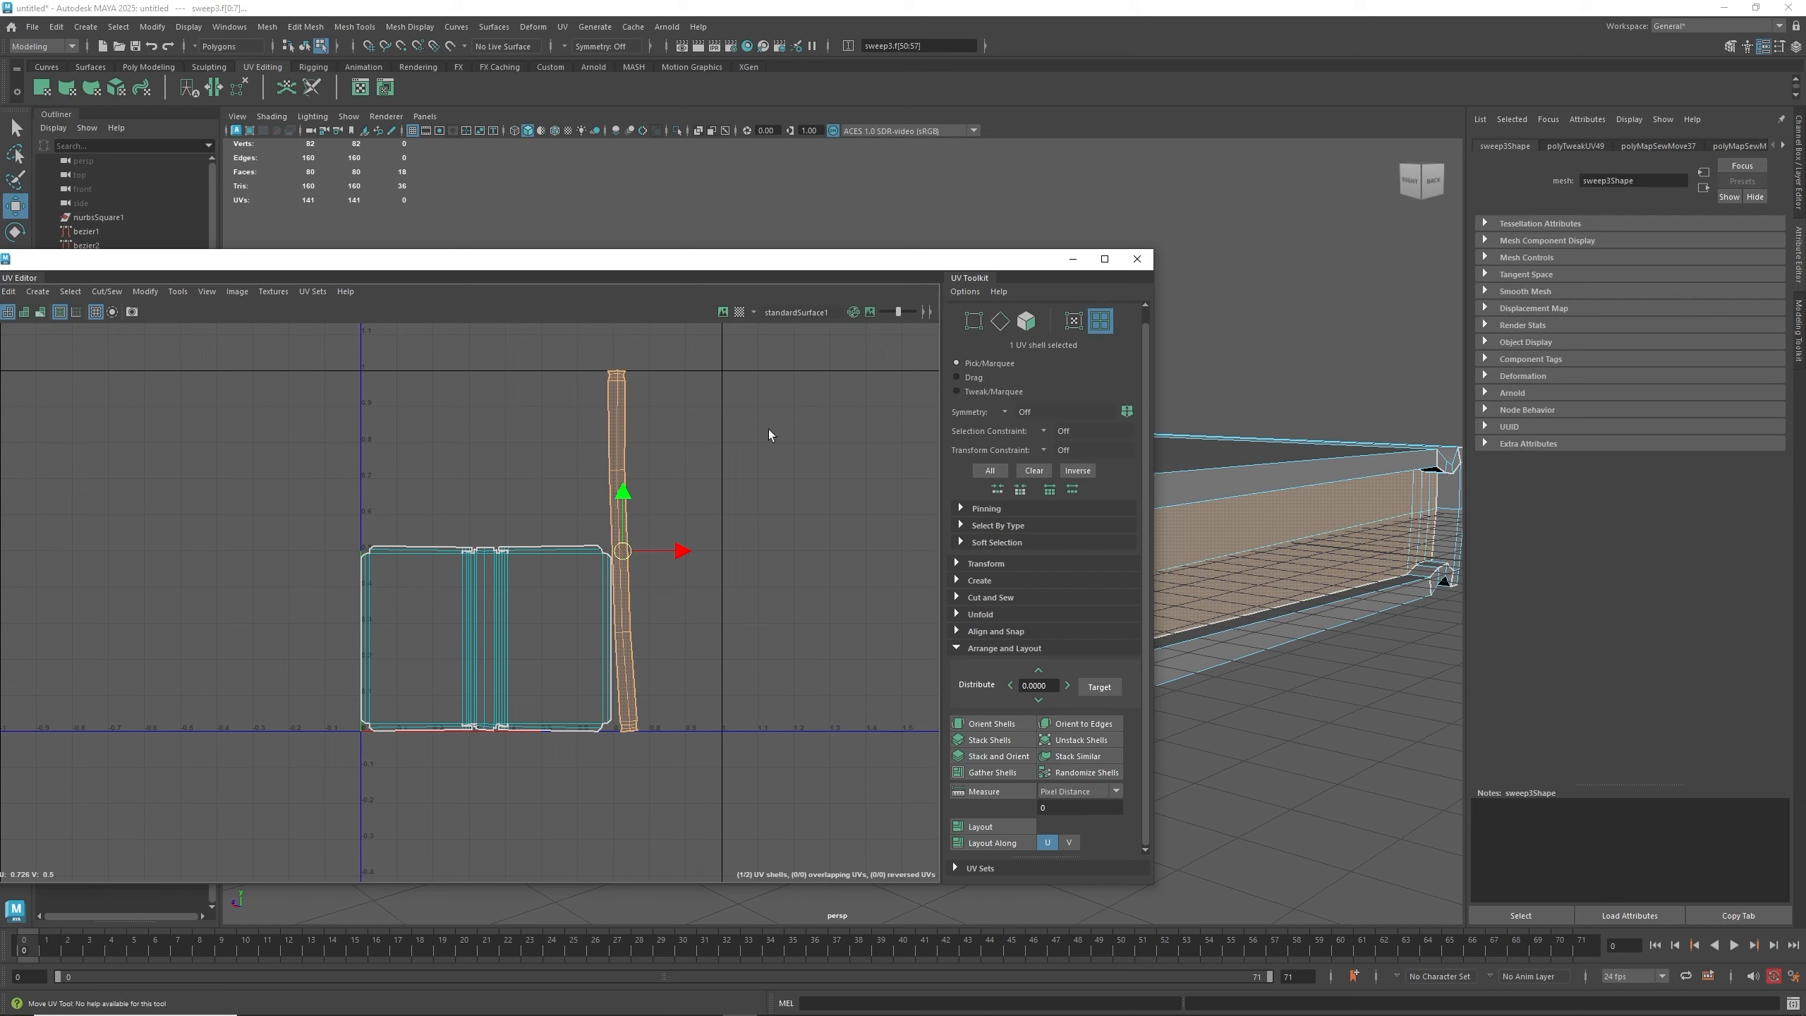
mouse_move(1299, 579)
alt+mouse_down()
mouse_move(1331, 605)
mouse_move(1318, 588)
alt+mouse_up()
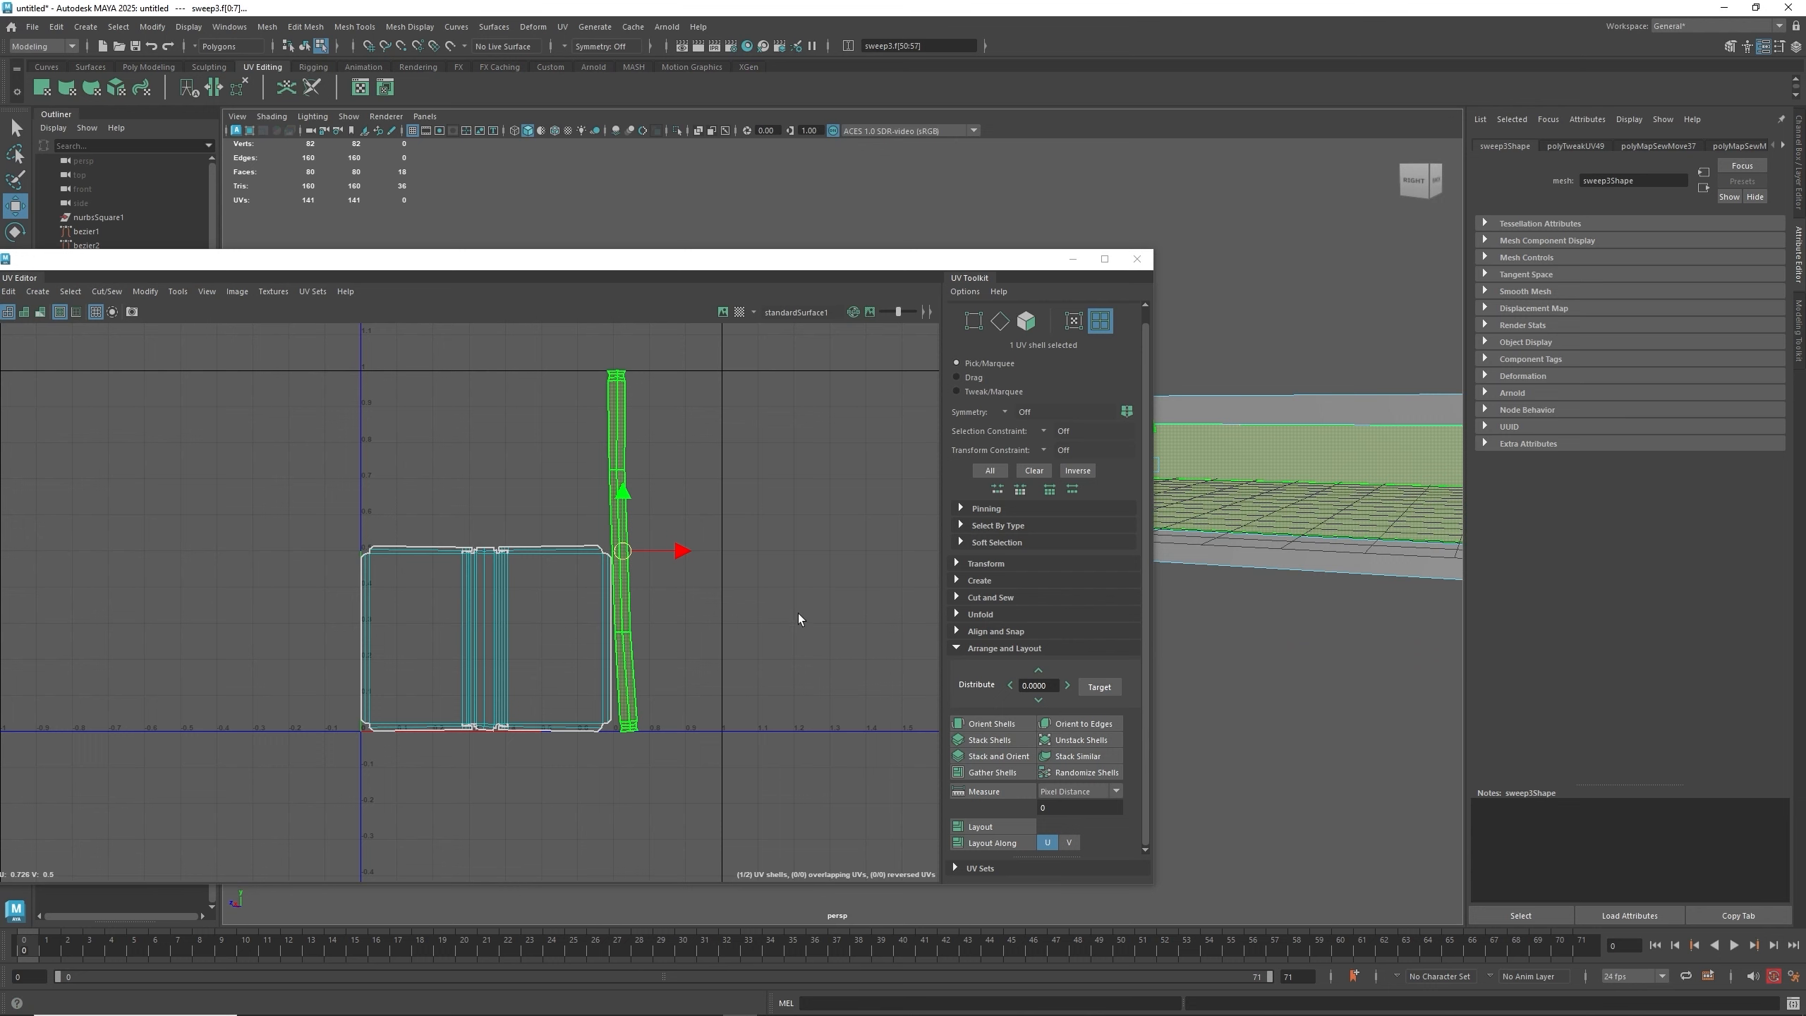
scroll(622, 542, up, 3)
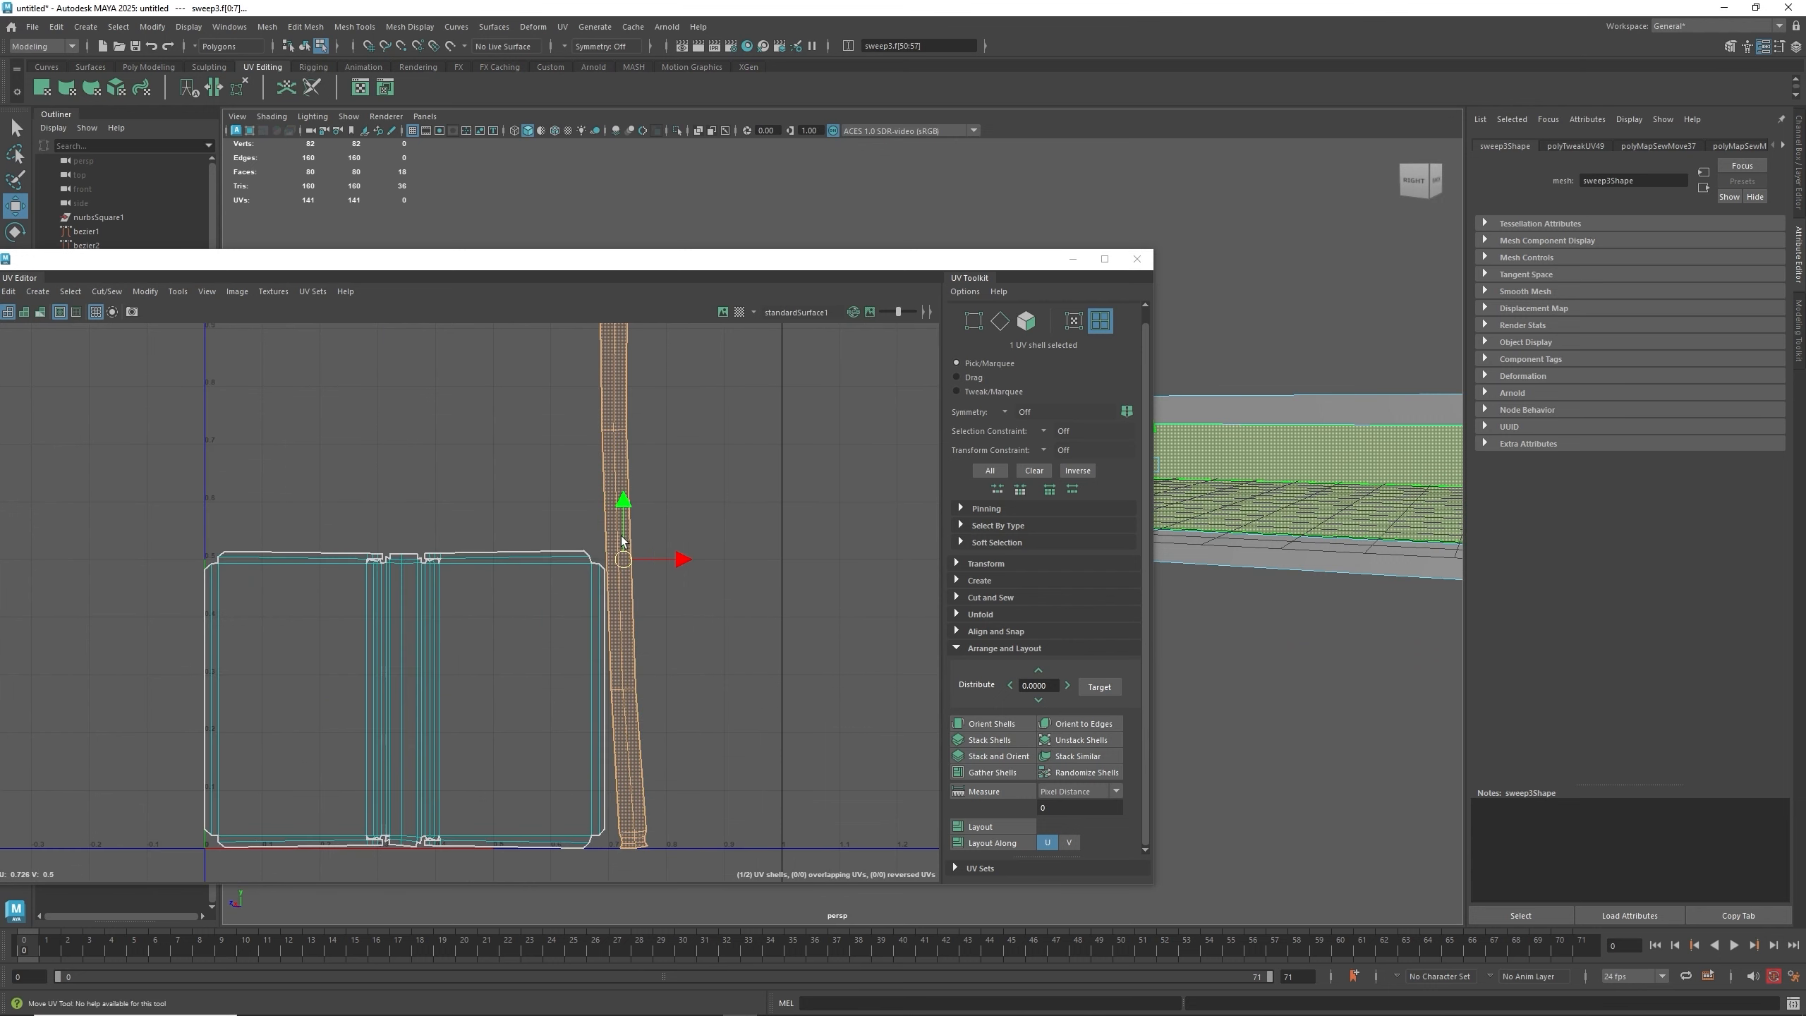
right_click(626, 427)
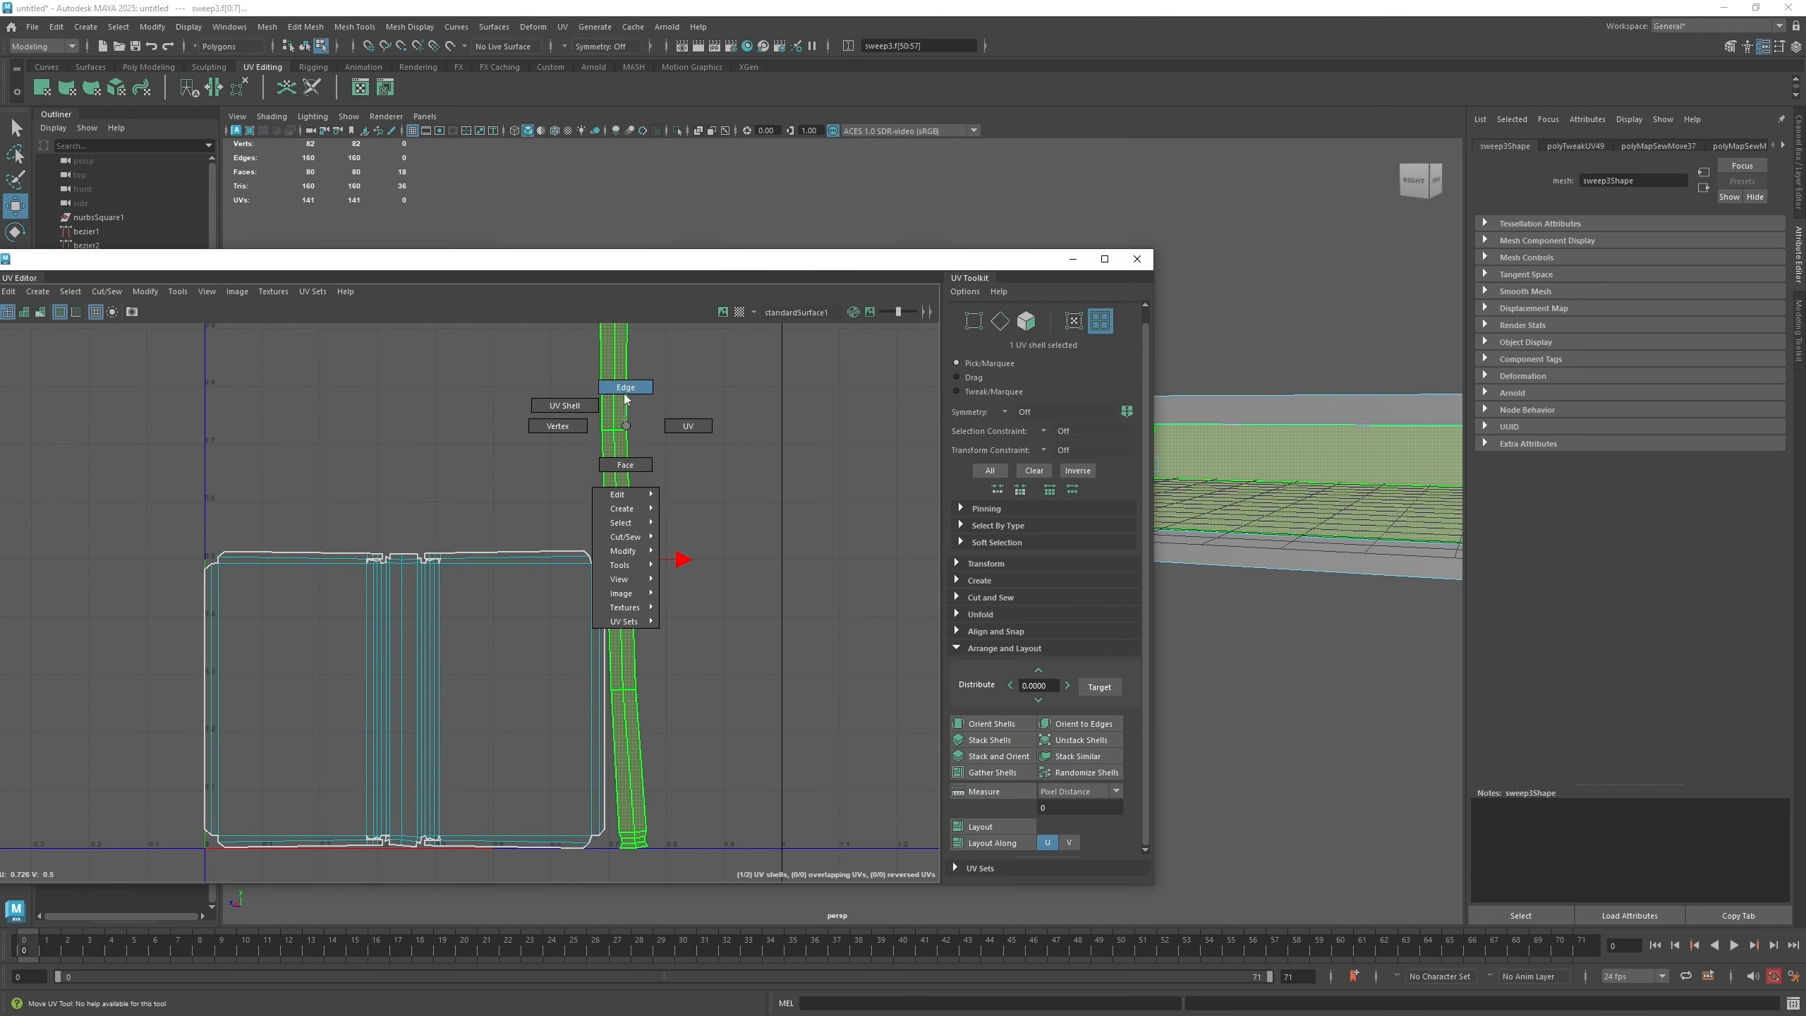
click(625, 387)
click(620, 431)
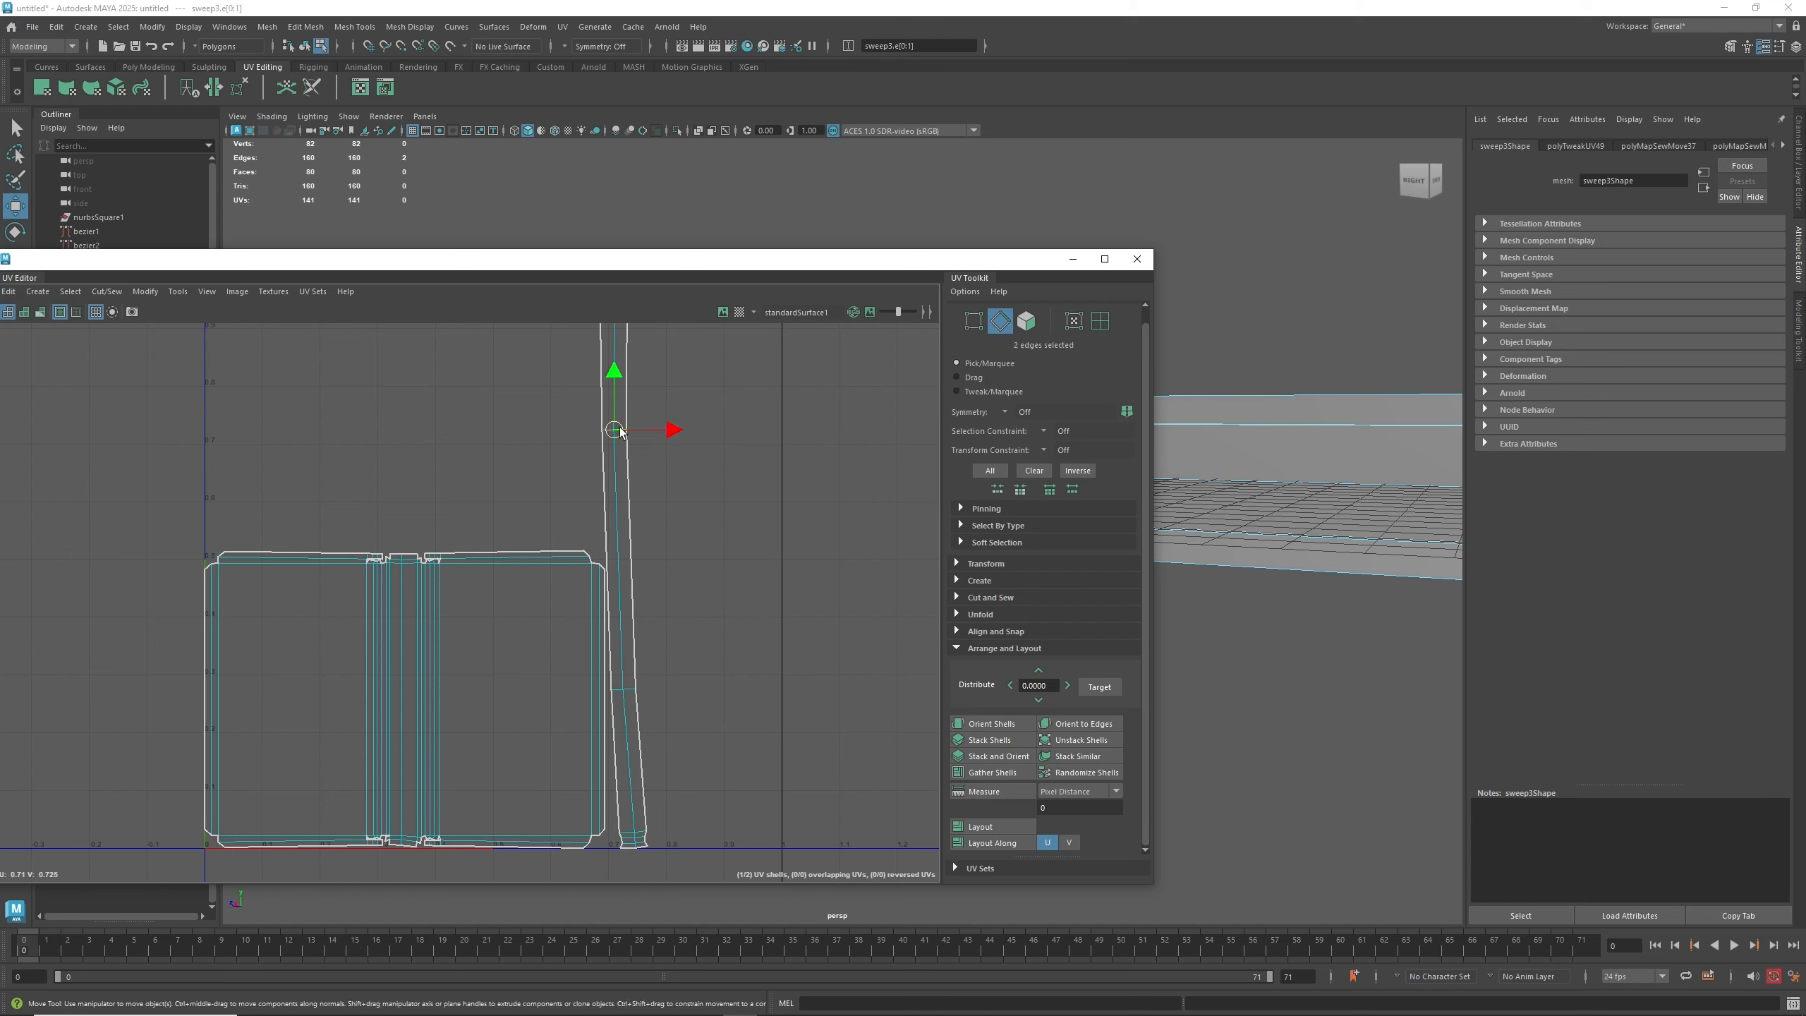
shift+right_drag(620, 429, 570, 447)
- Cut the strip along a second crosswise edge near its bottom
click(625, 690)
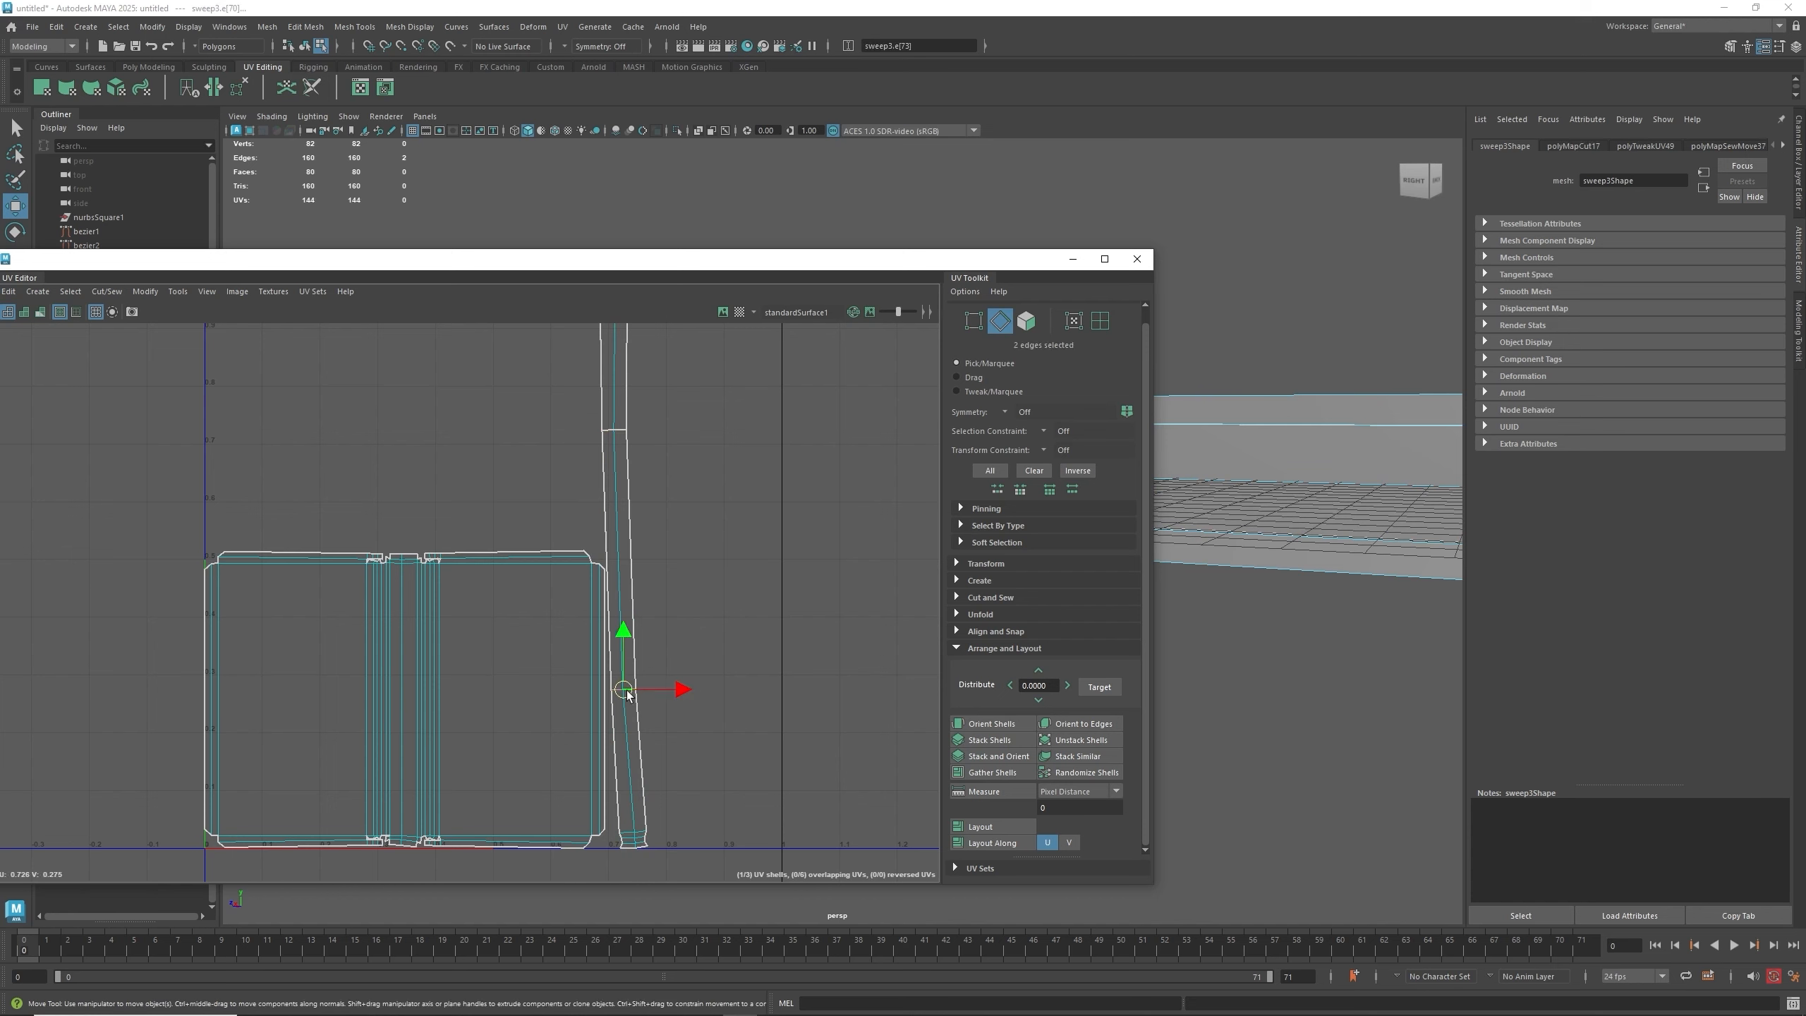
shift+right_drag(624, 690, 575, 714)
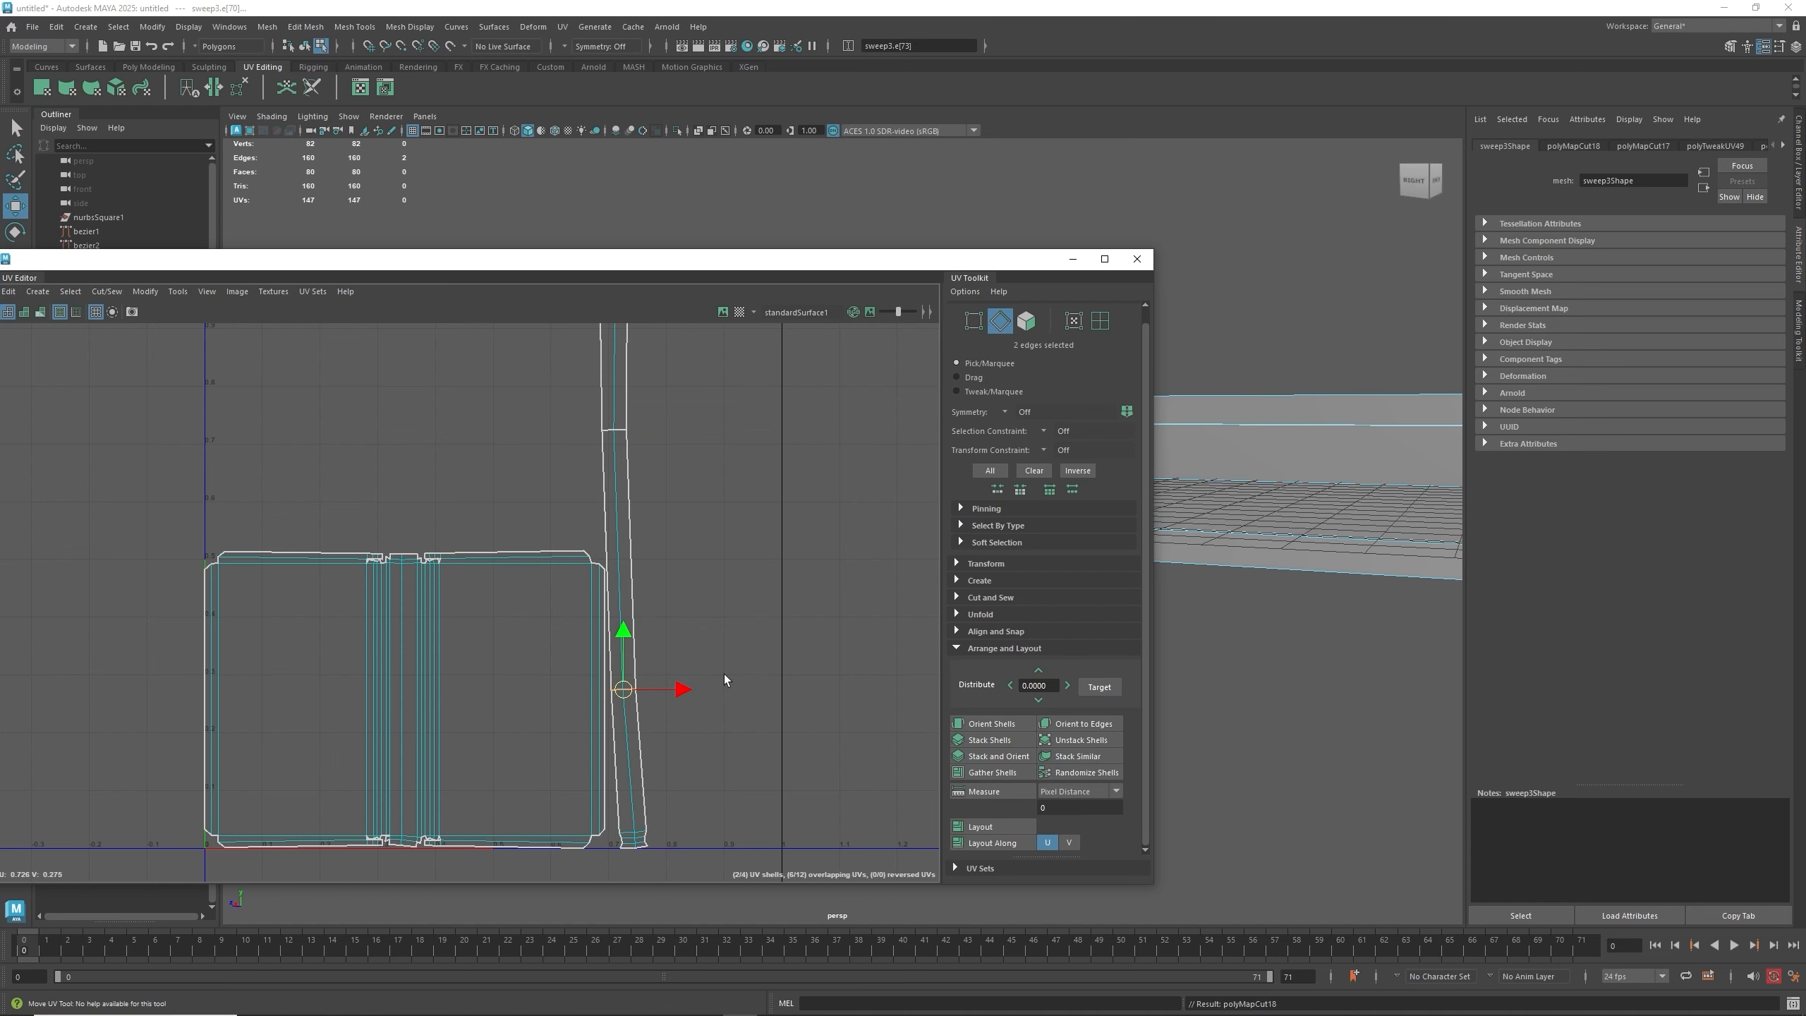
click(726, 675)
- Select all UV edges and rerun Layout to repack the shells
scroll(768, 664, down, 3)
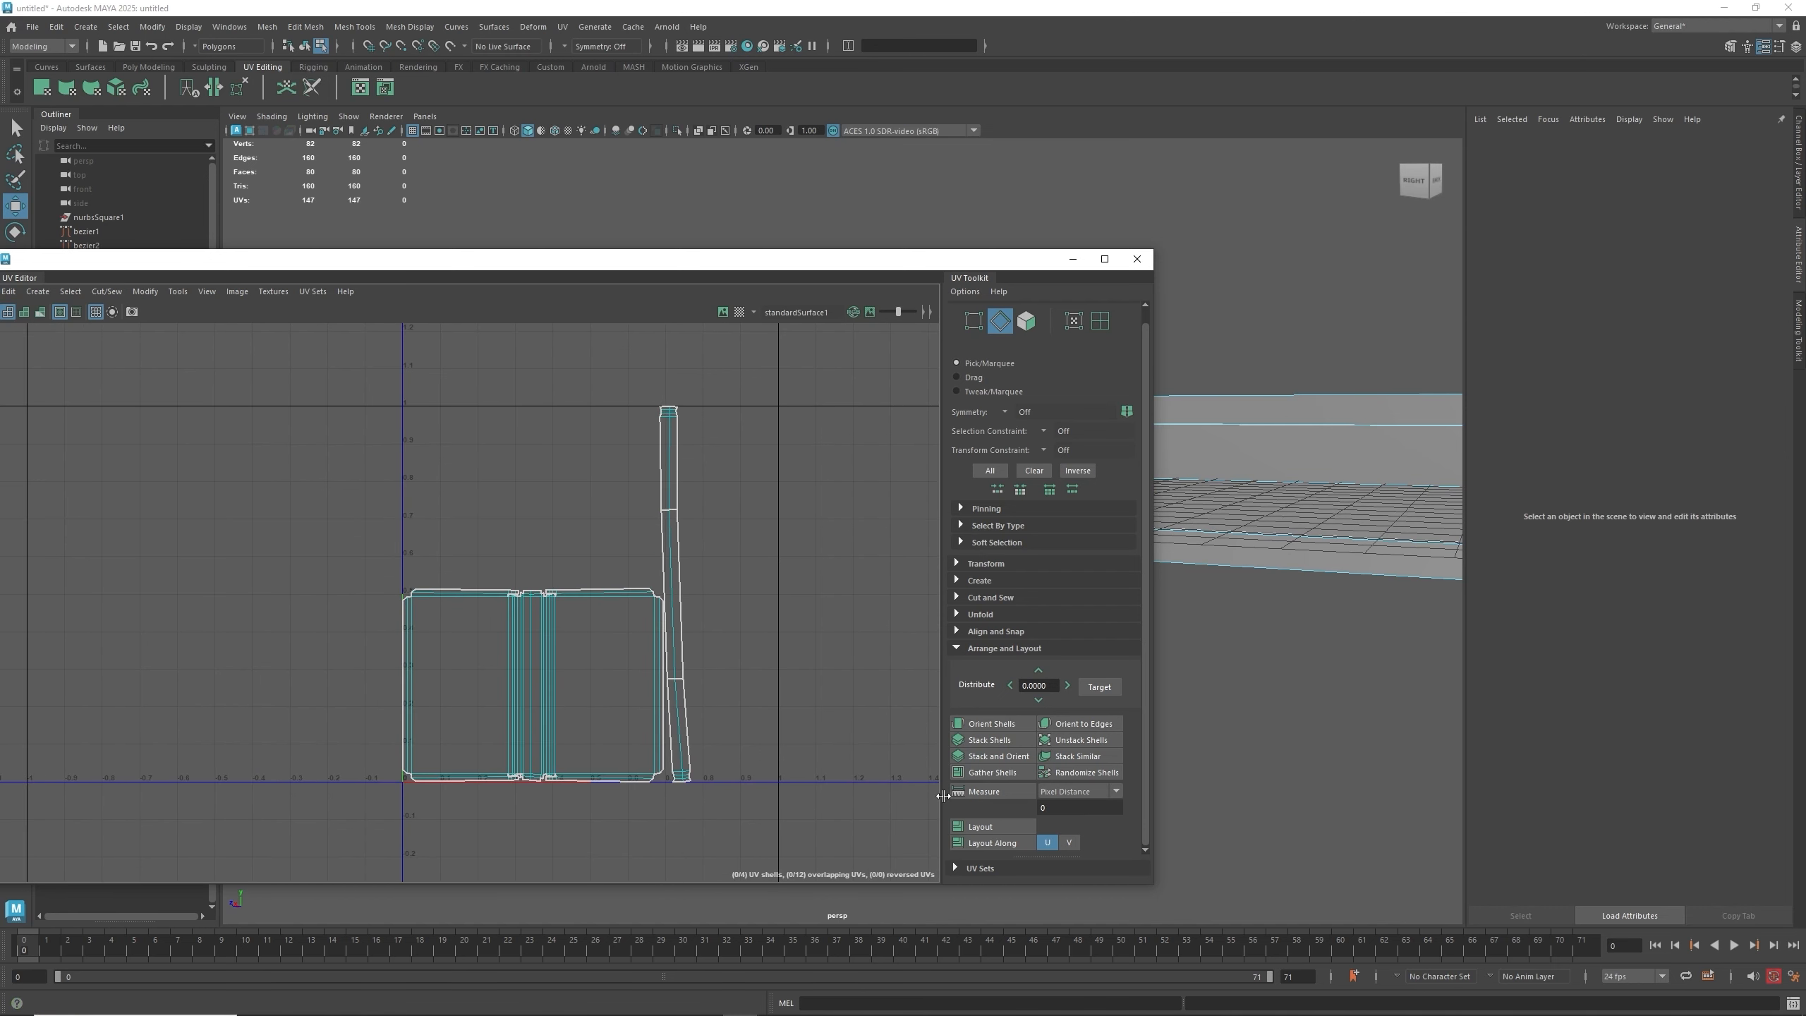
drag(831, 840, 314, 380)
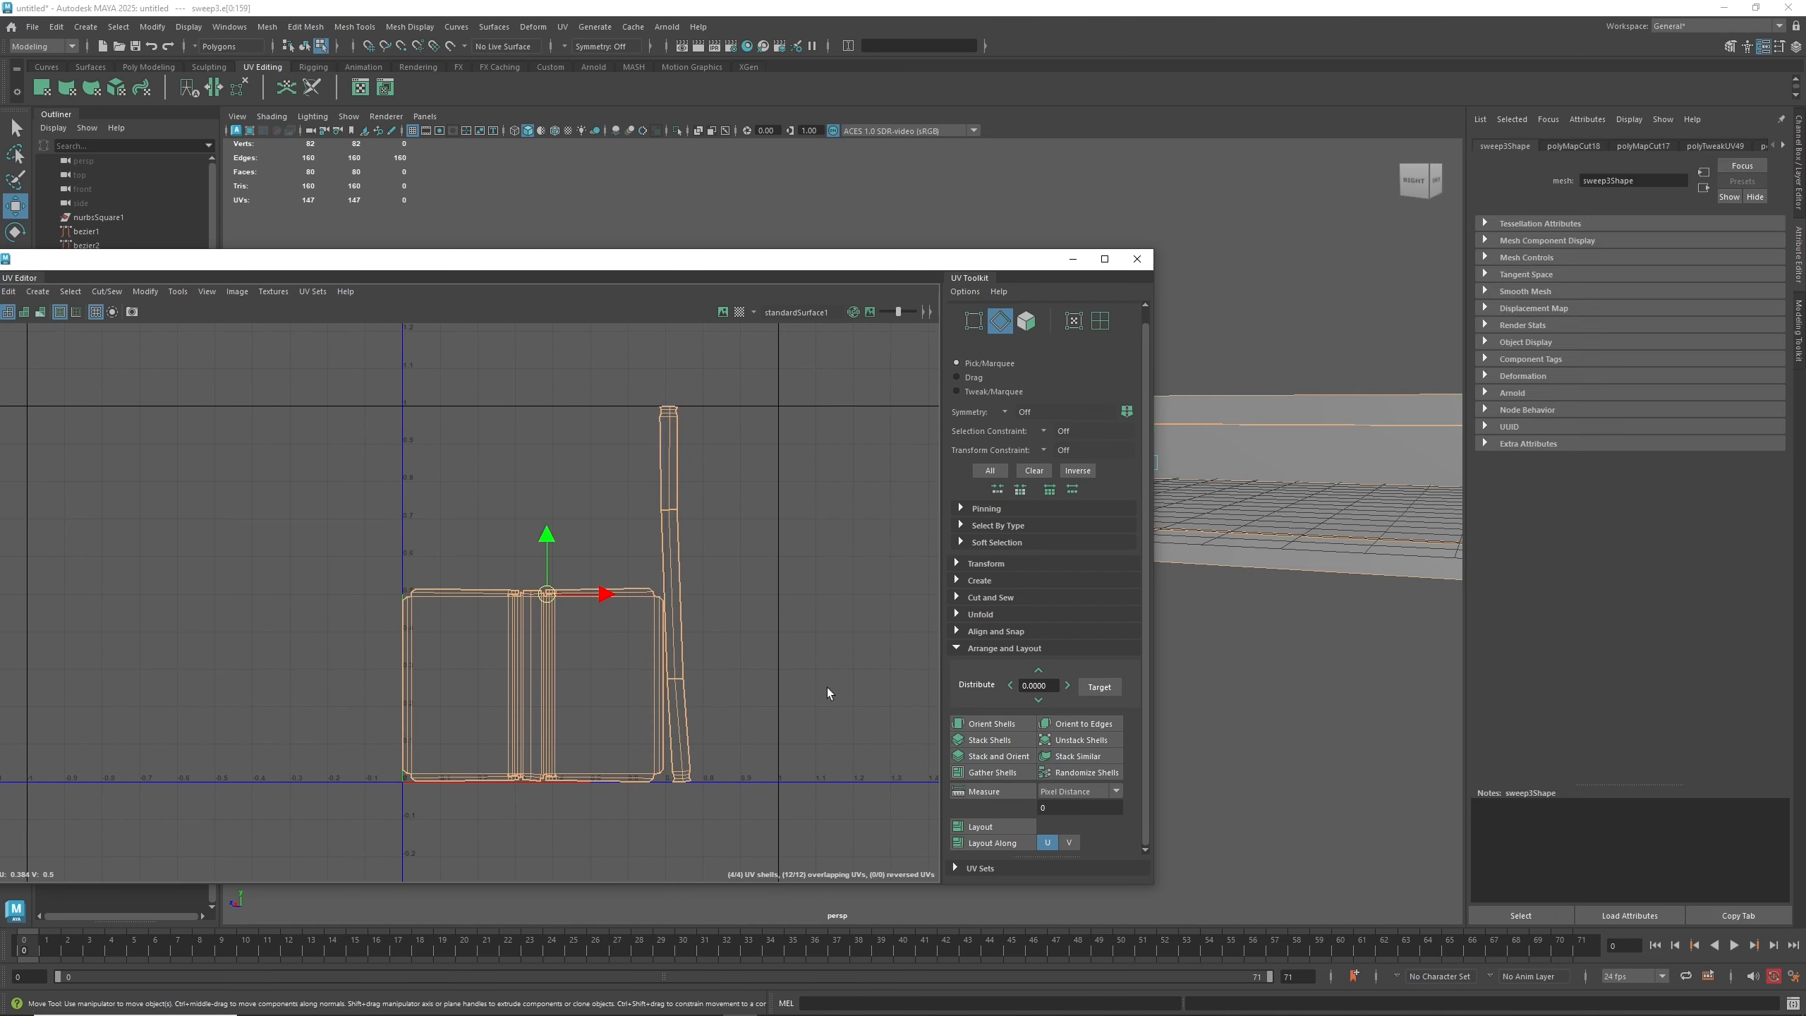
click(988, 825)
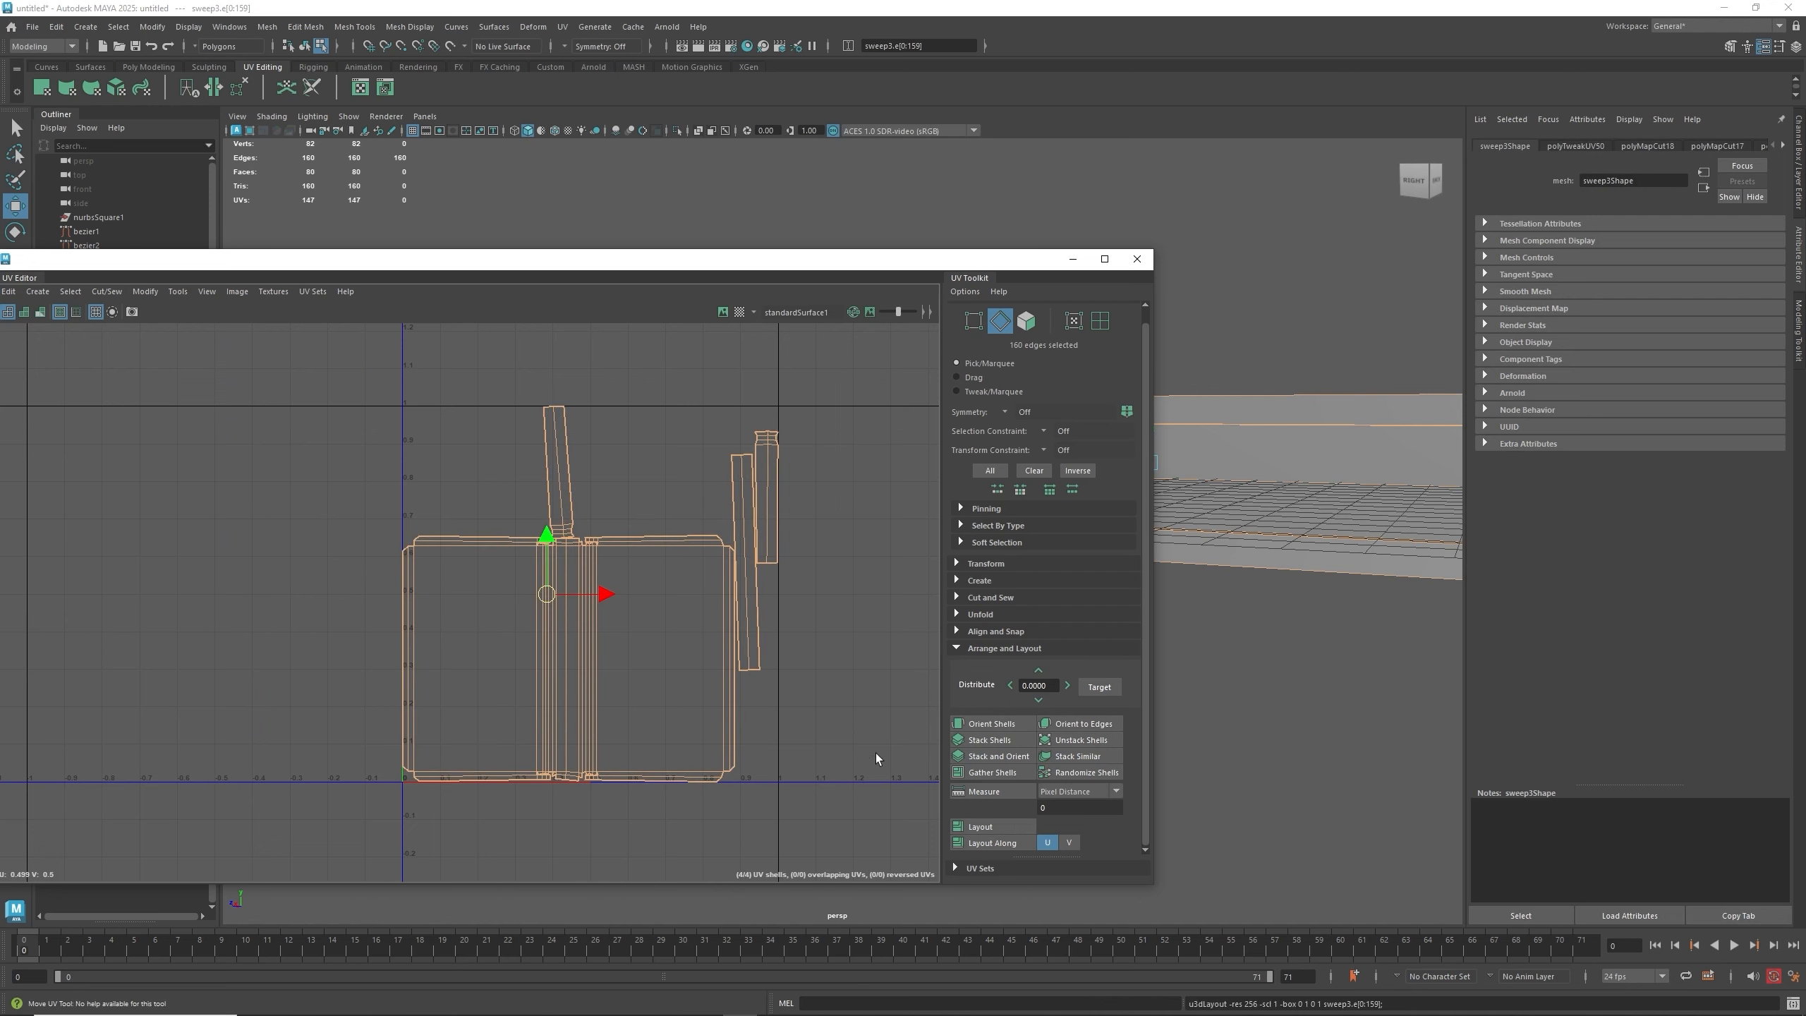
click(867, 744)
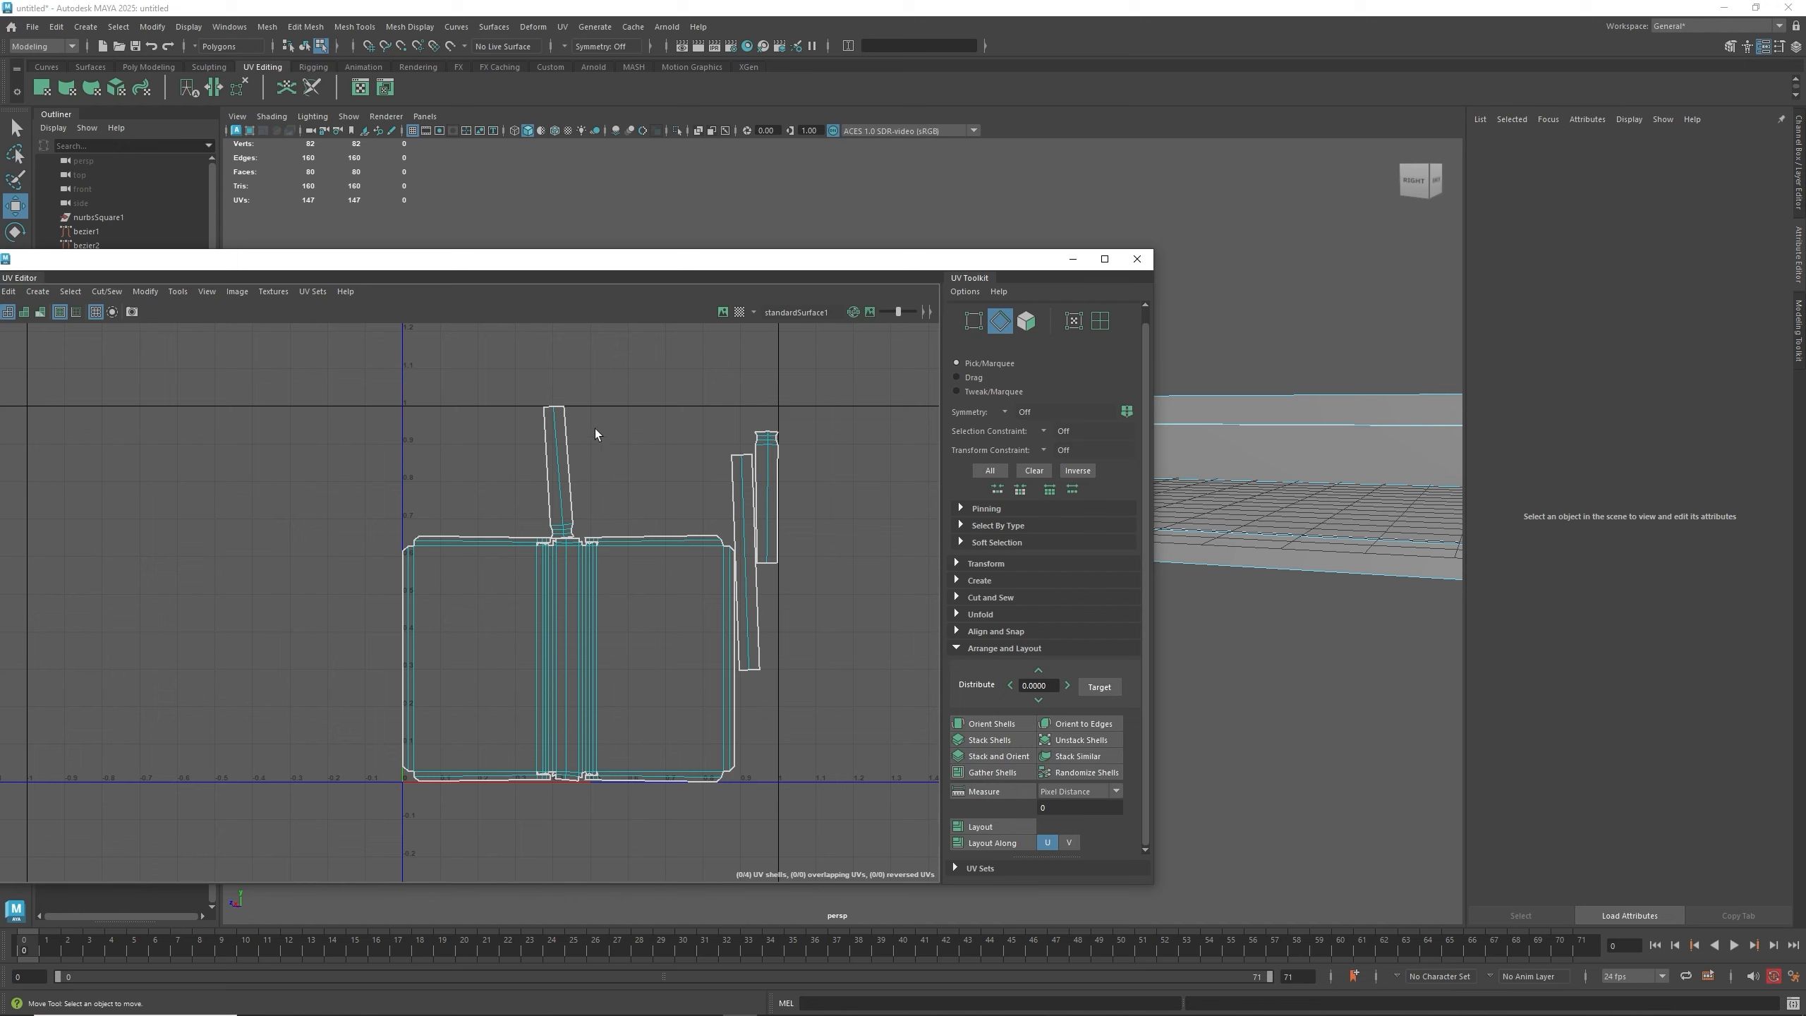
- Move the three strip shells aside to the left of the large shell
drag(583, 461, 705, 421)
drag(821, 404, 722, 482)
right_drag(745, 482, 688, 465)
drag(821, 415, 304, 482)
click(558, 476)
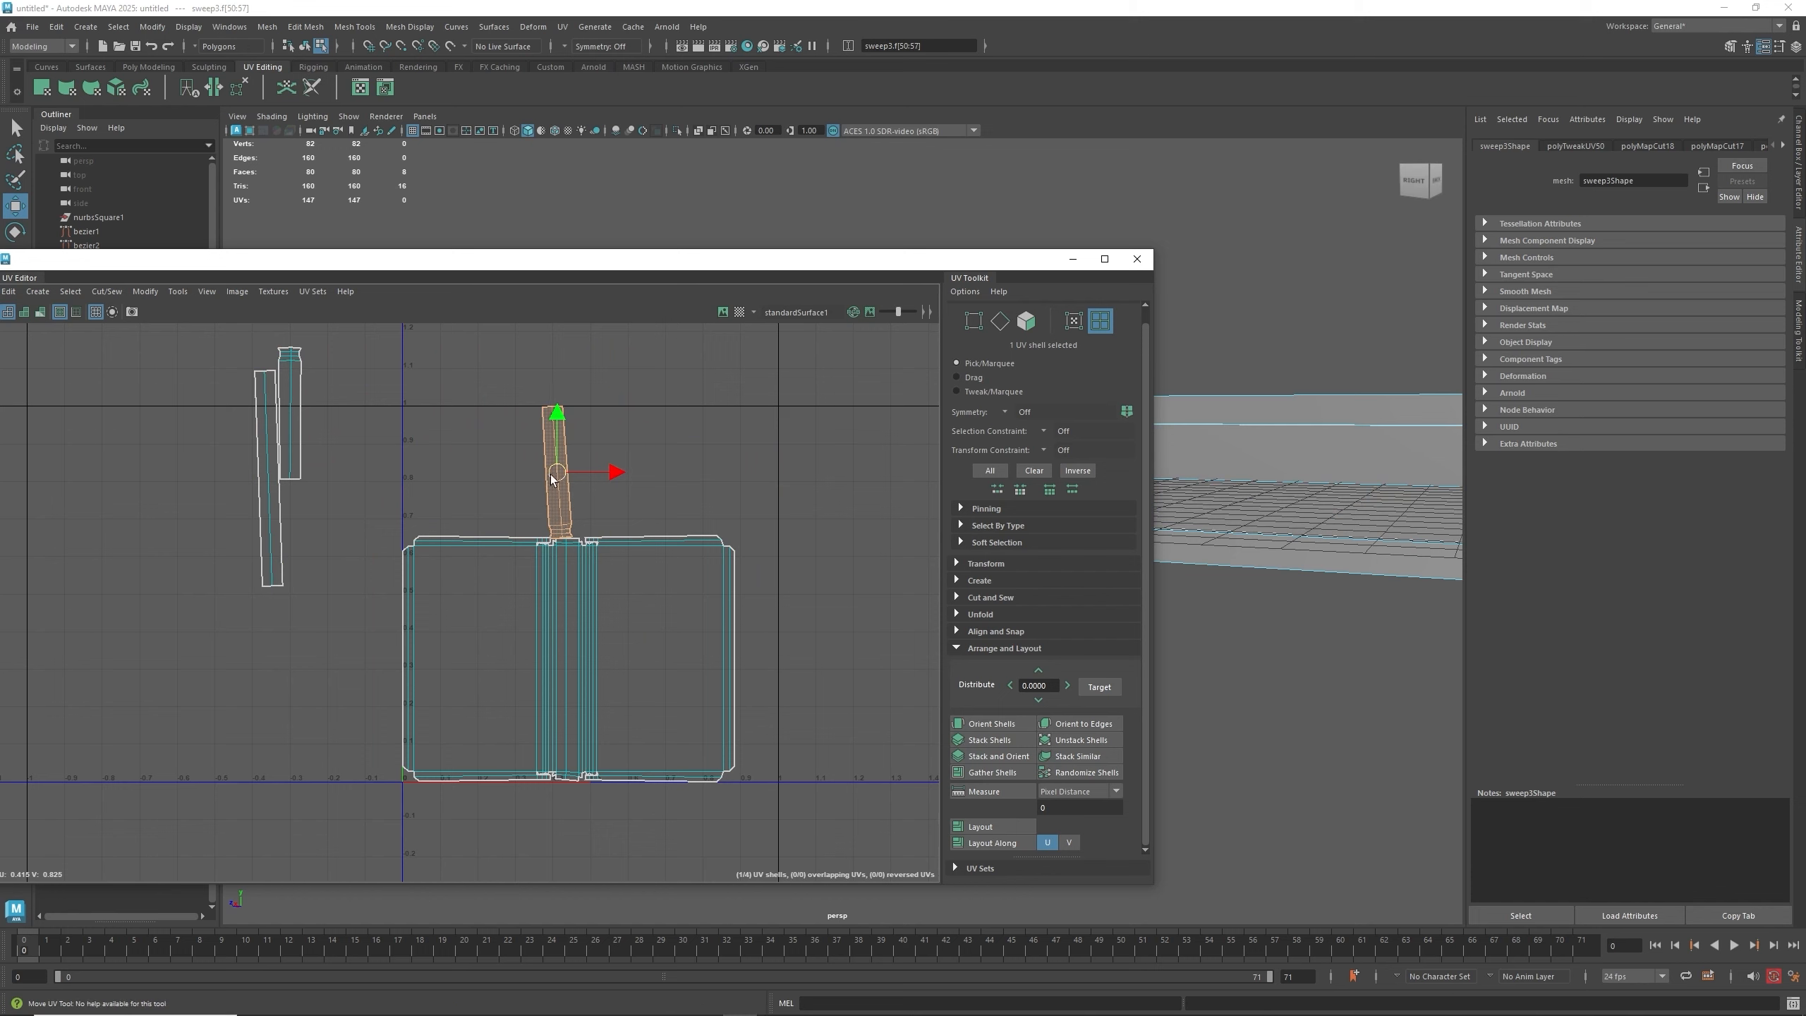
drag(558, 476, 305, 460)
- Move and scale up the large shell slightly within the UV space
click(598, 651)
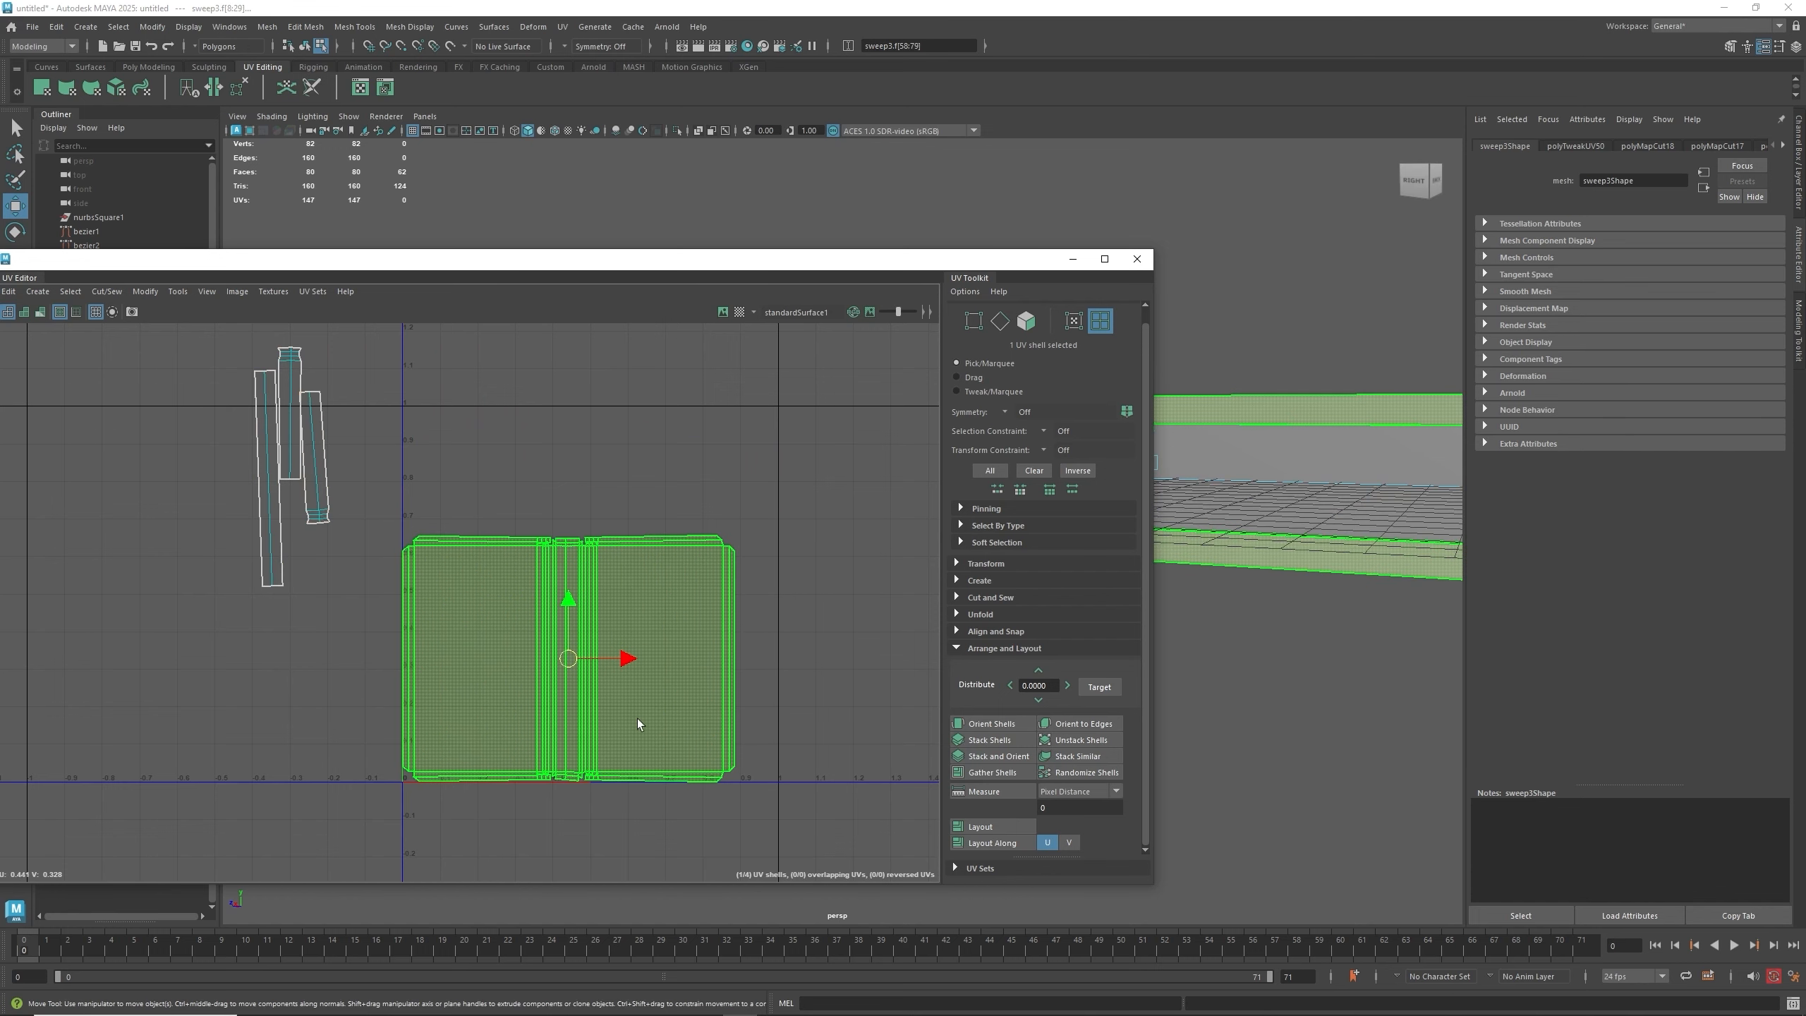
drag(623, 661, 646, 658)
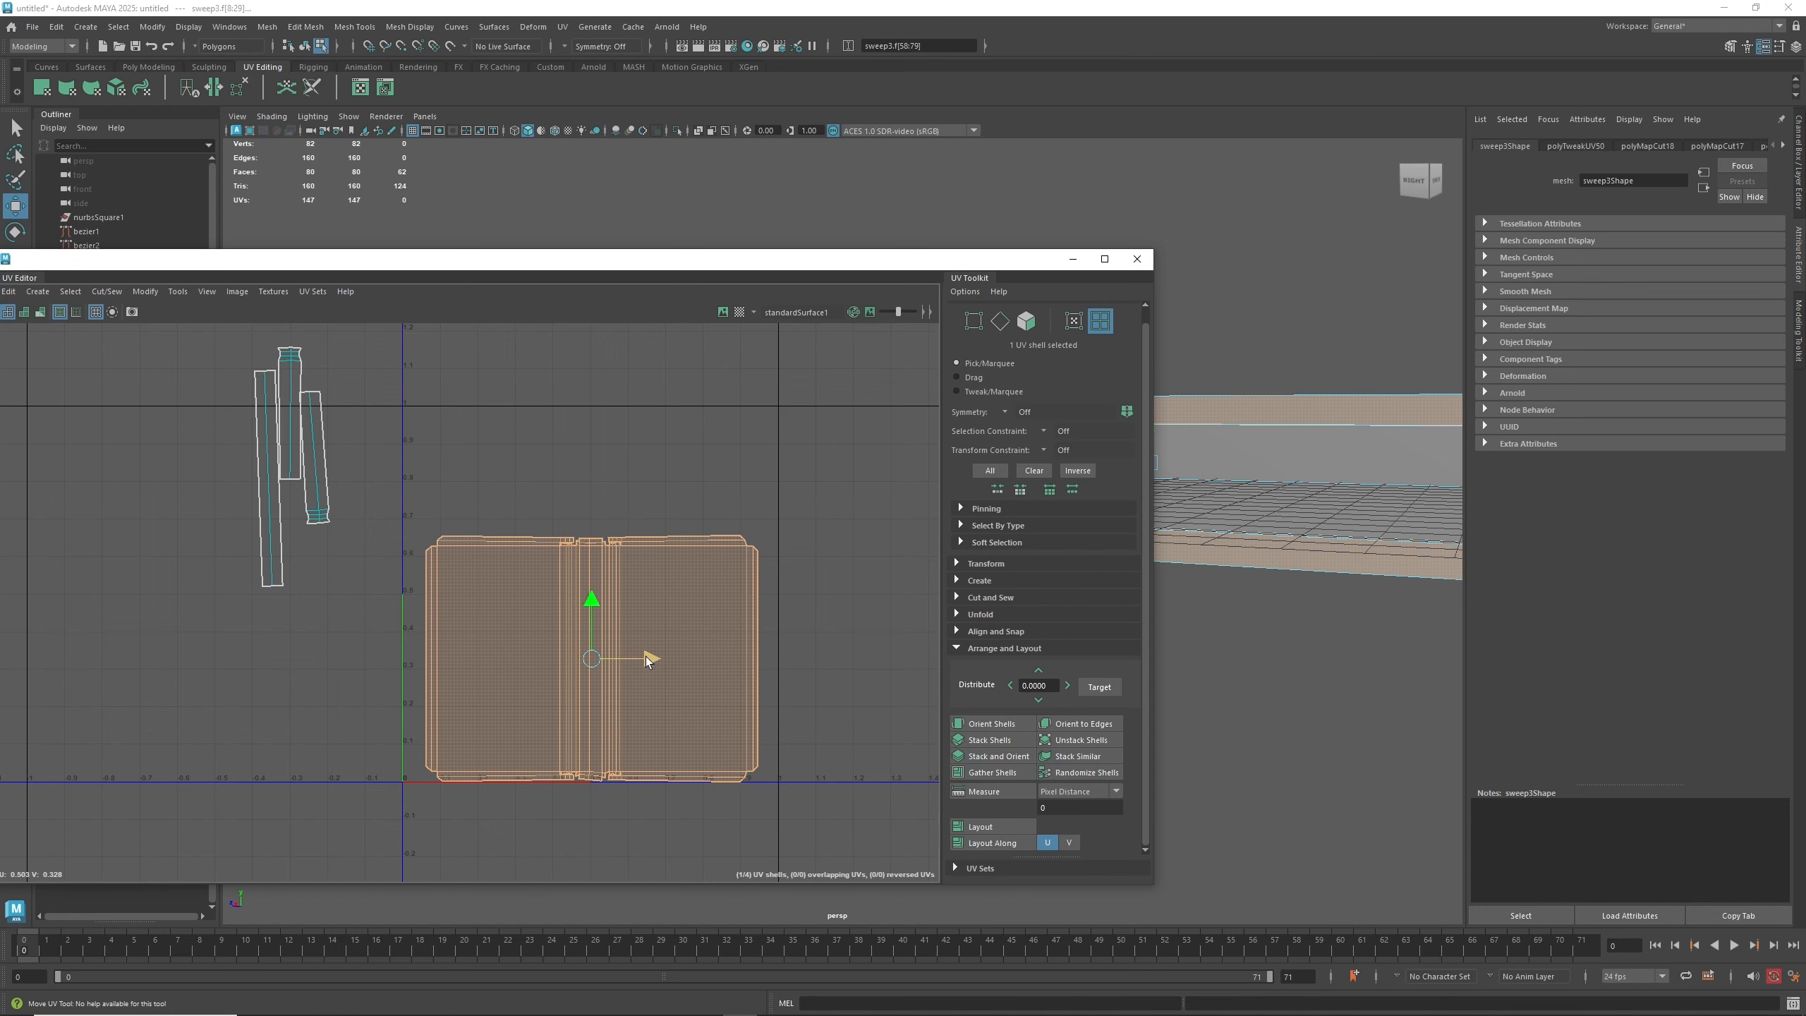
drag(596, 604, 593, 562)
key(r)
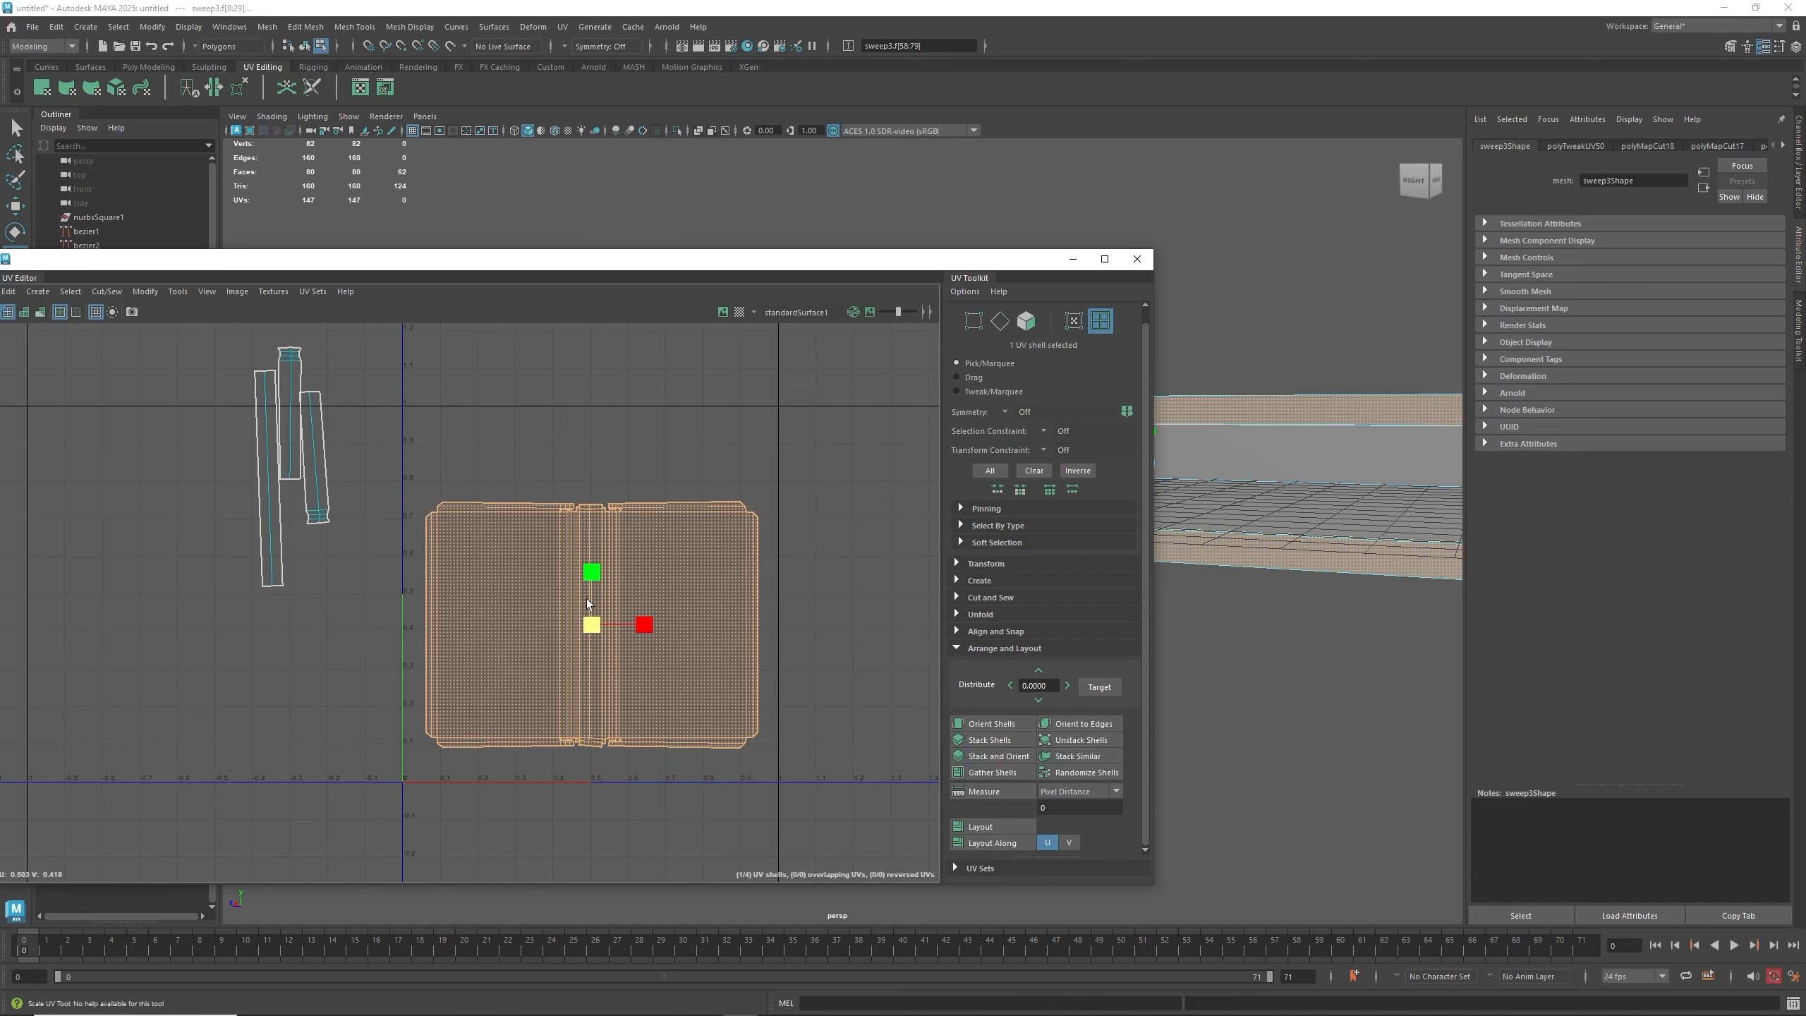
drag(592, 624, 600, 624)
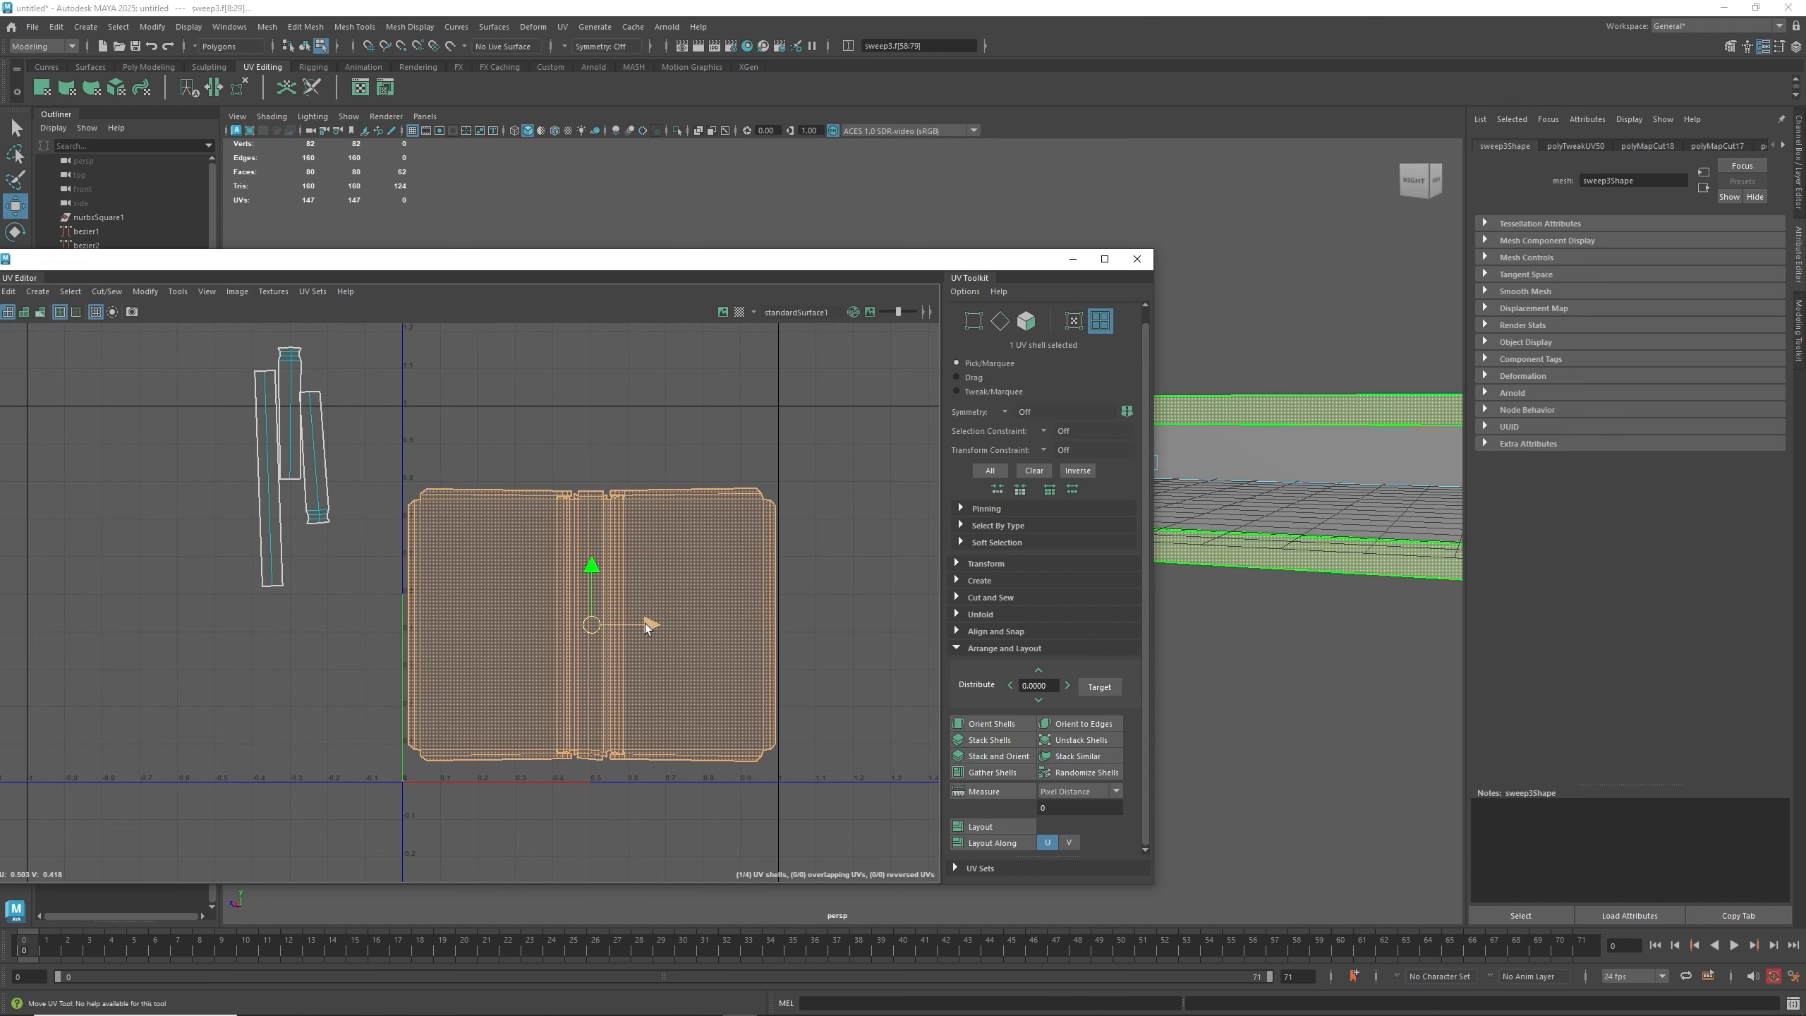
key(w)
drag(590, 570, 590, 586)
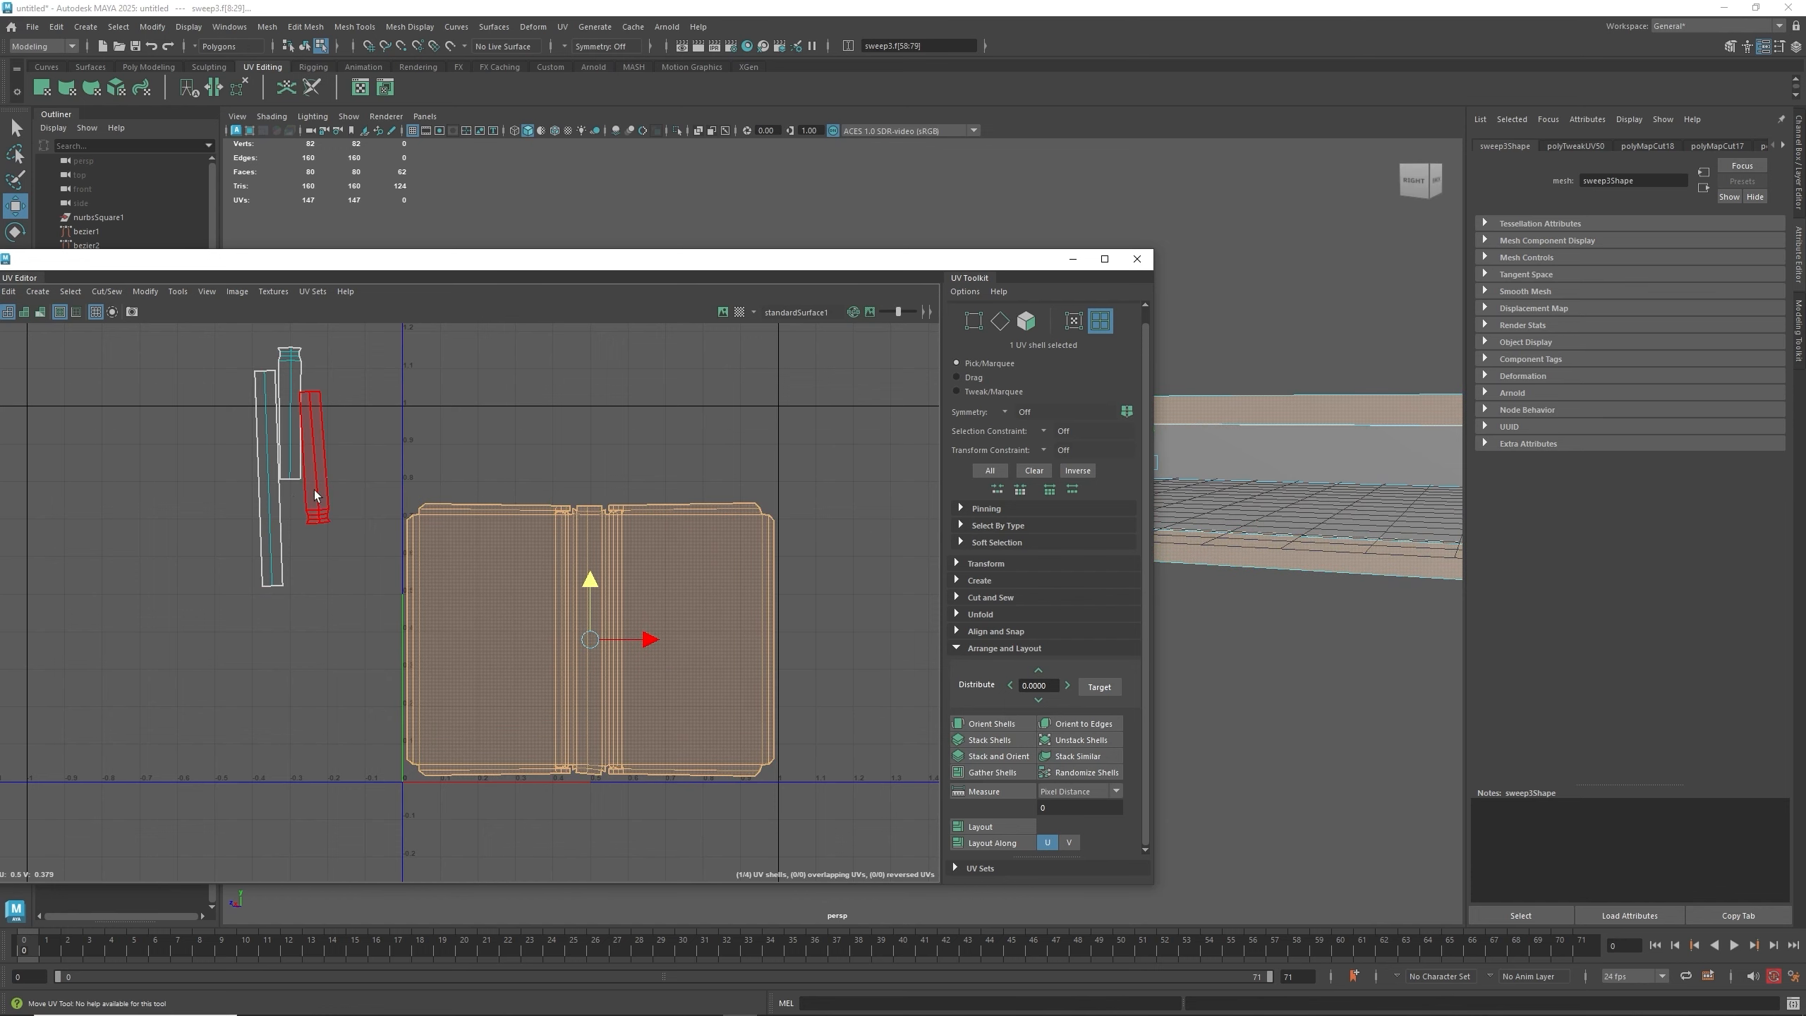
- Rotate the three strip shells 90 degrees and place them above the large shell
click(277, 491)
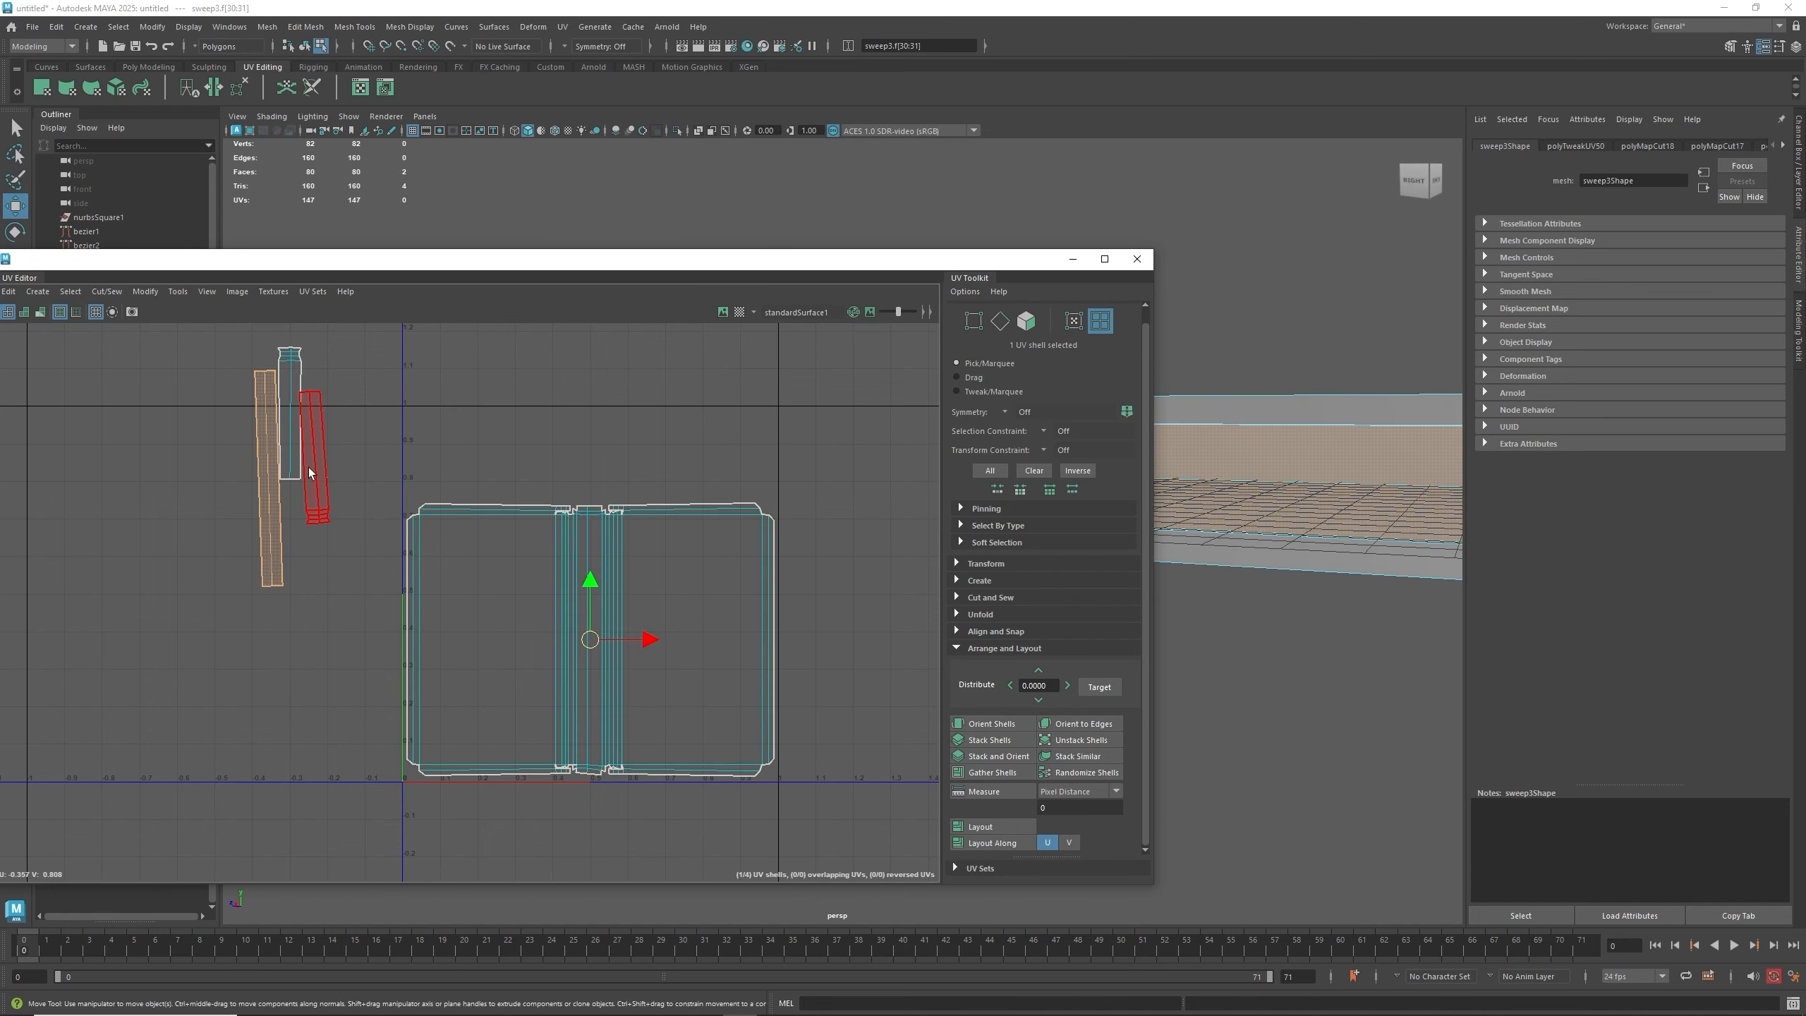
alt+middle_drag(309, 473, 370, 548)
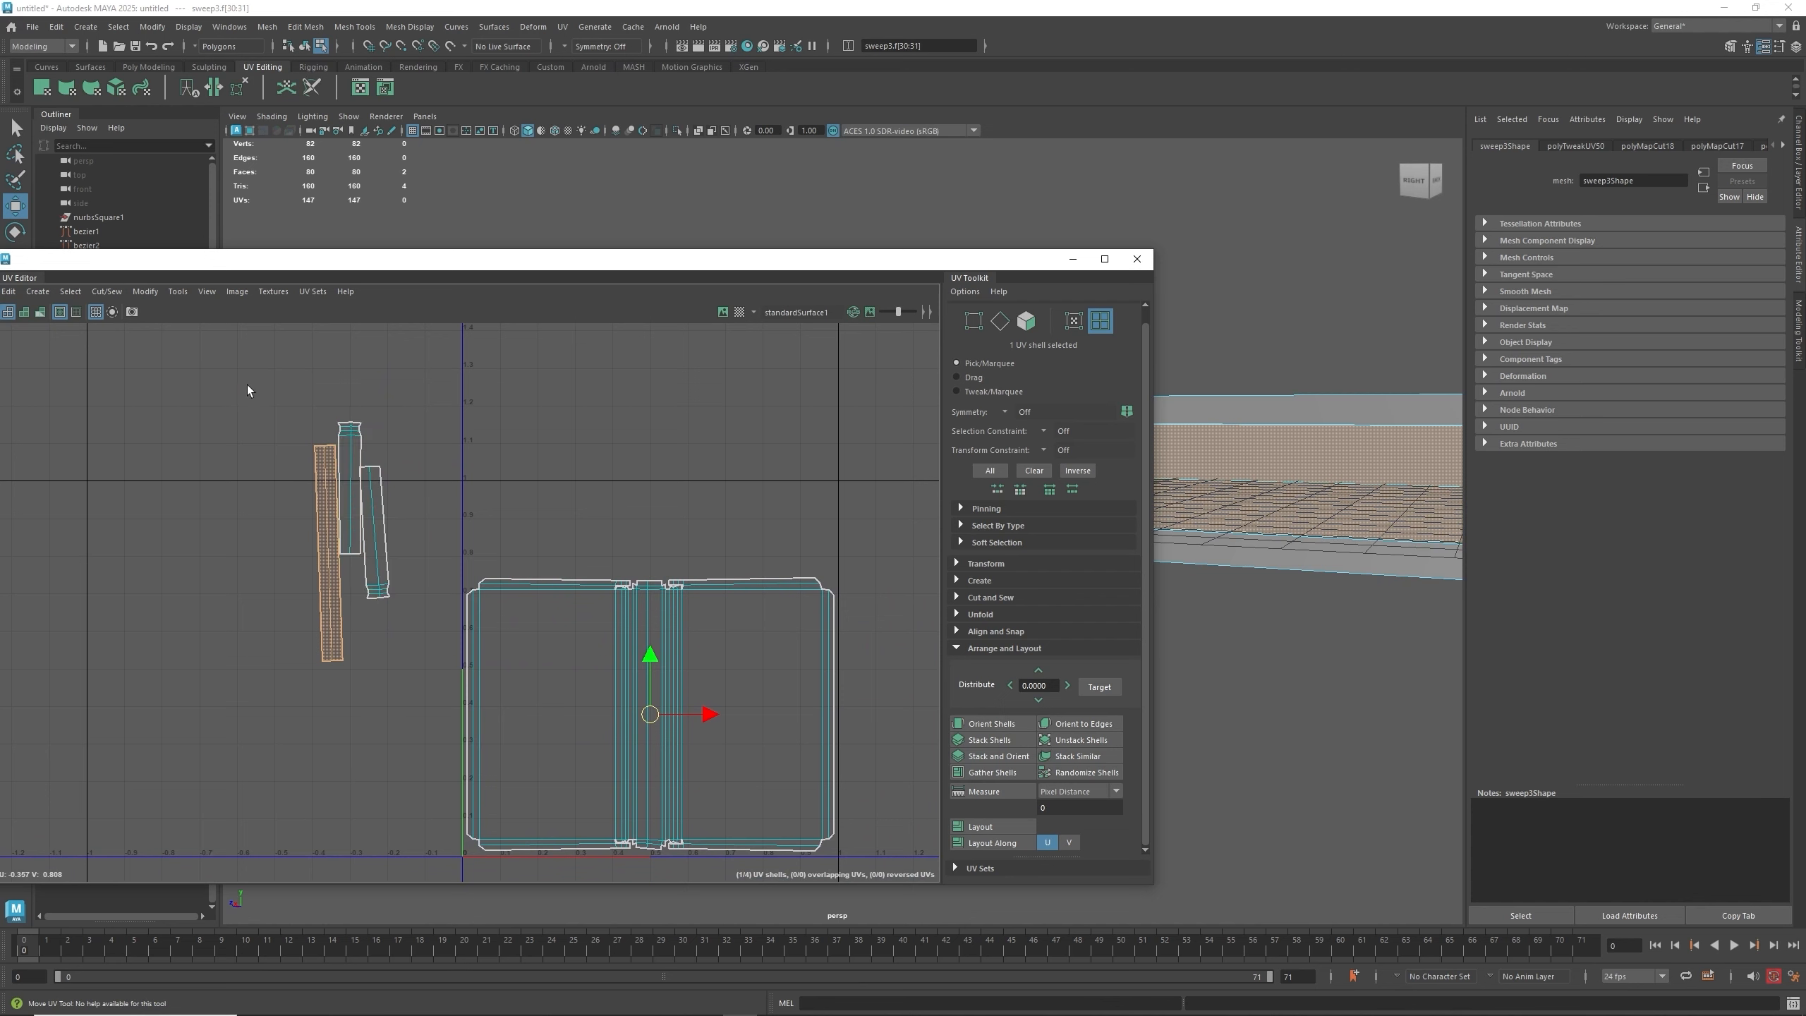
drag(247, 384, 452, 522)
scroll(1036, 418, up, 1)
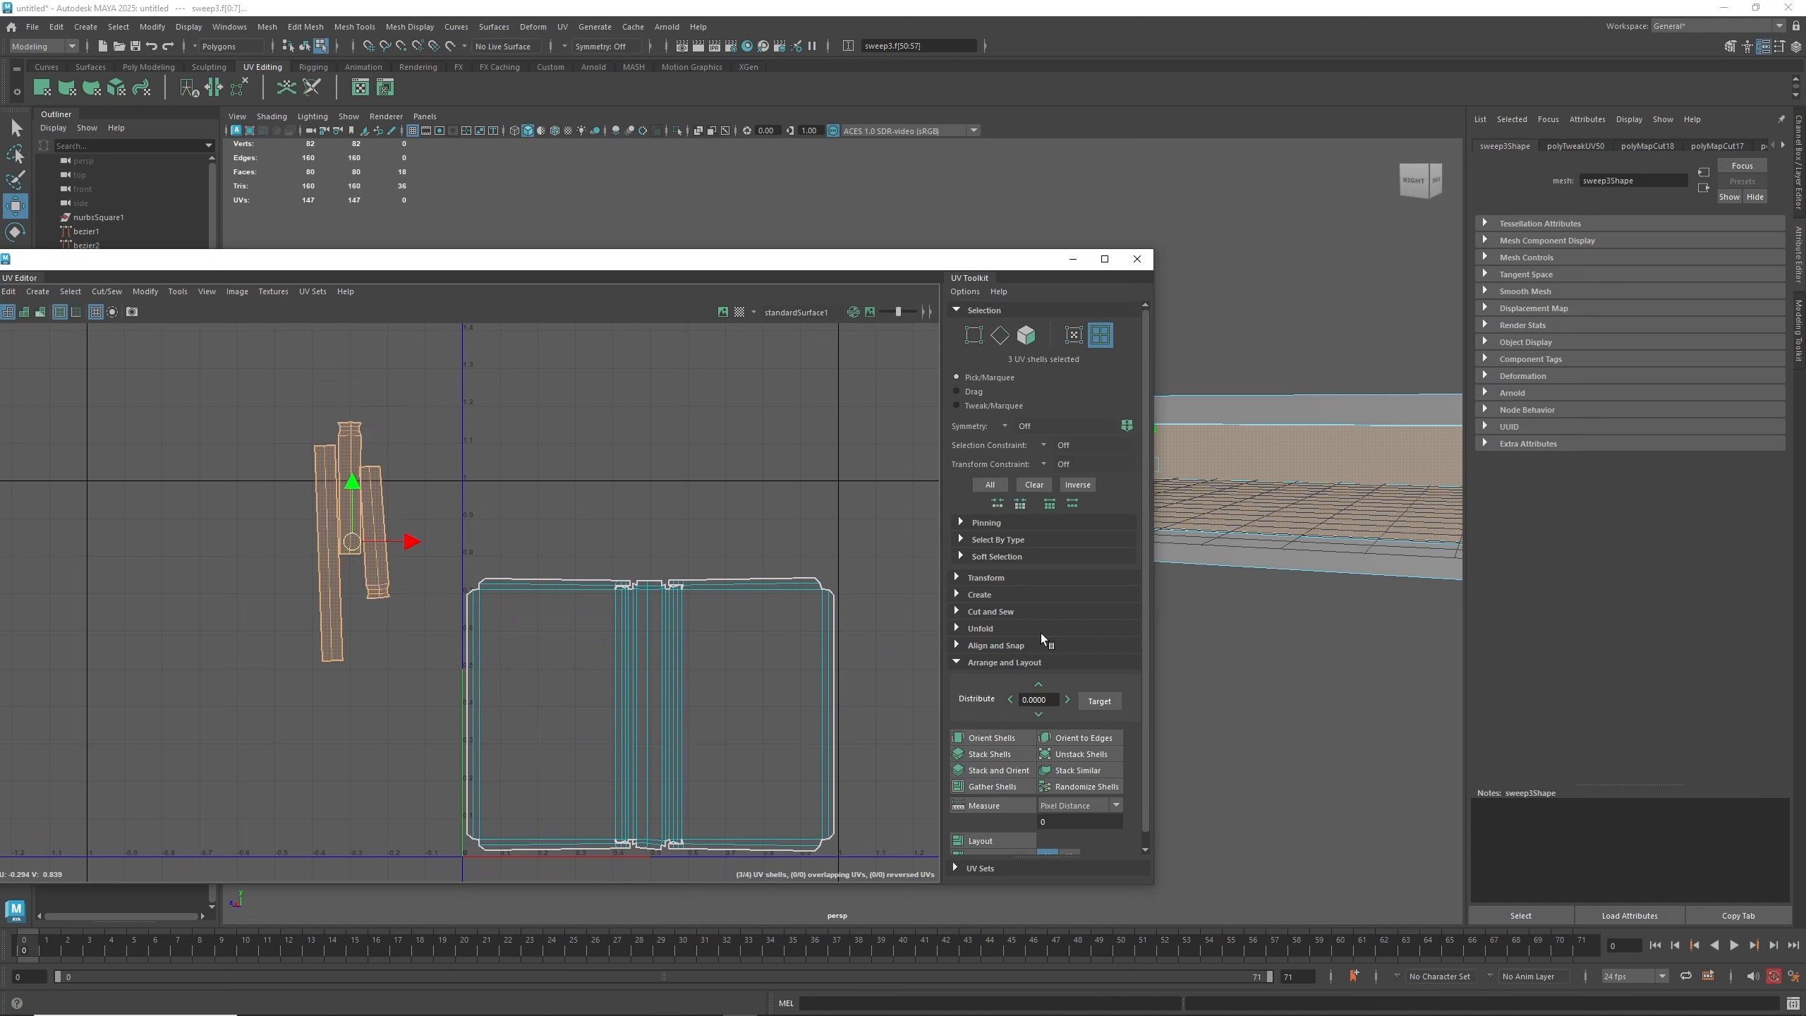
click(984, 663)
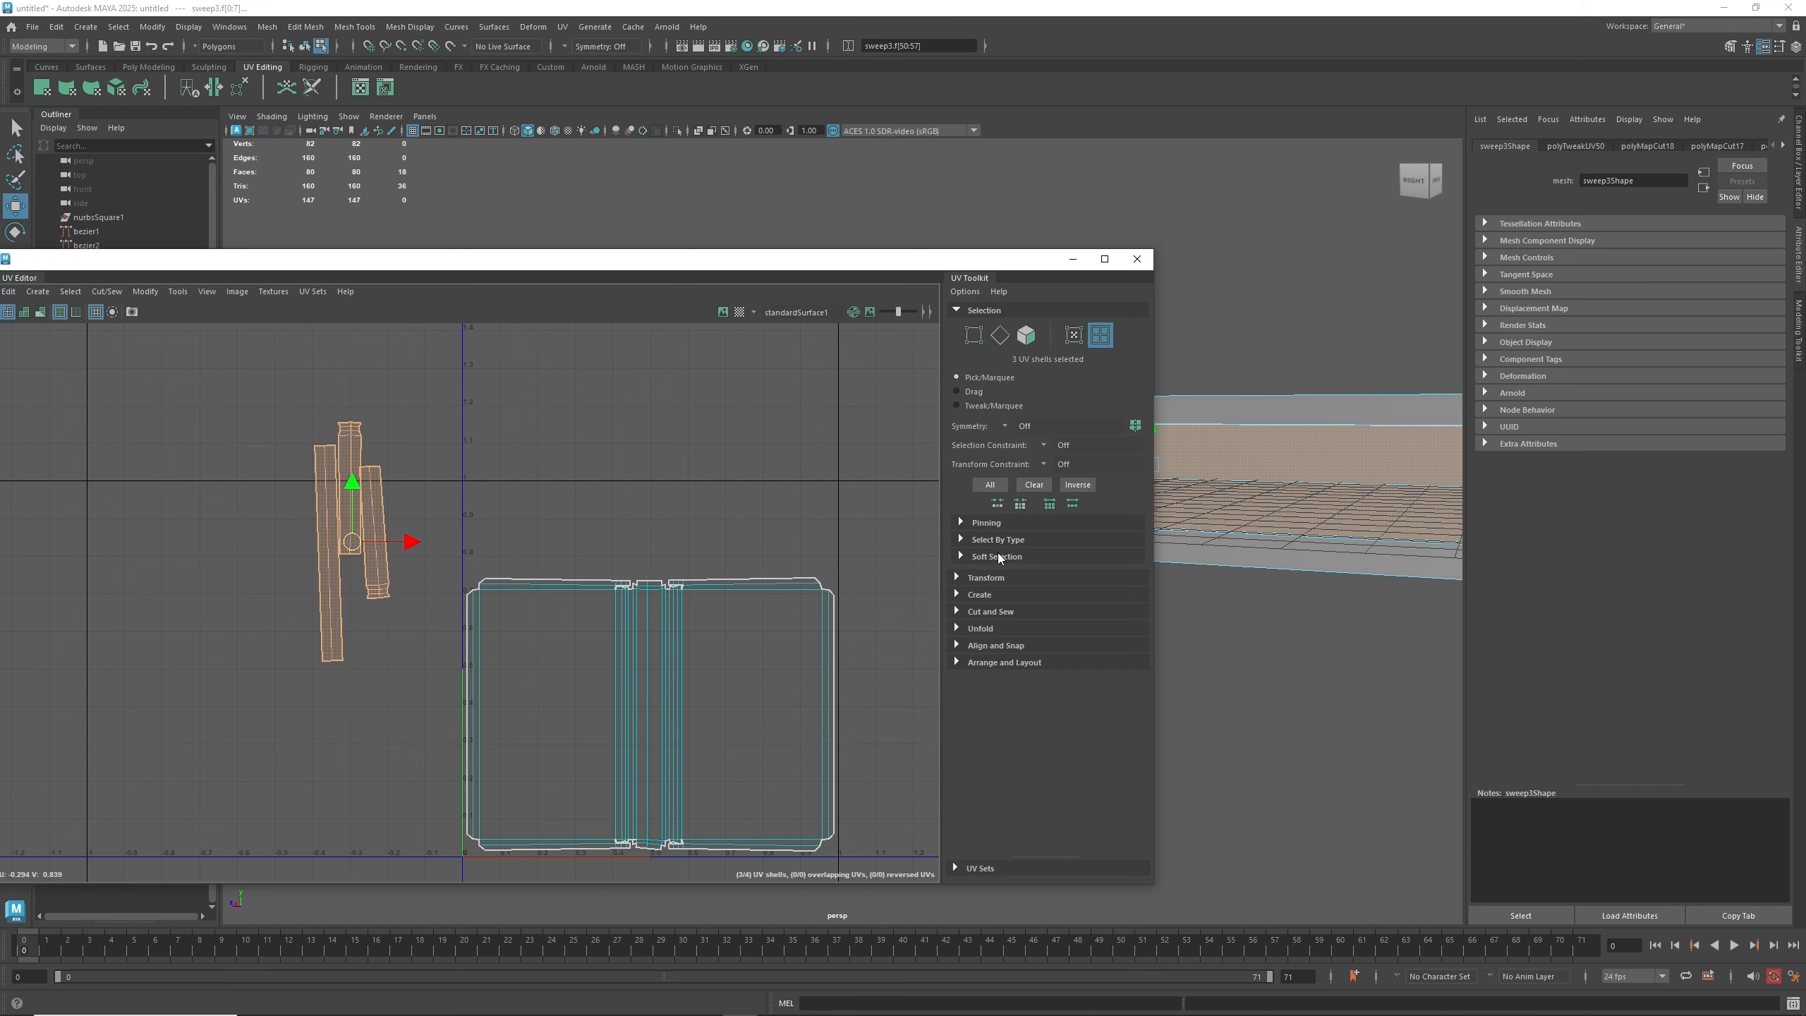
click(996, 578)
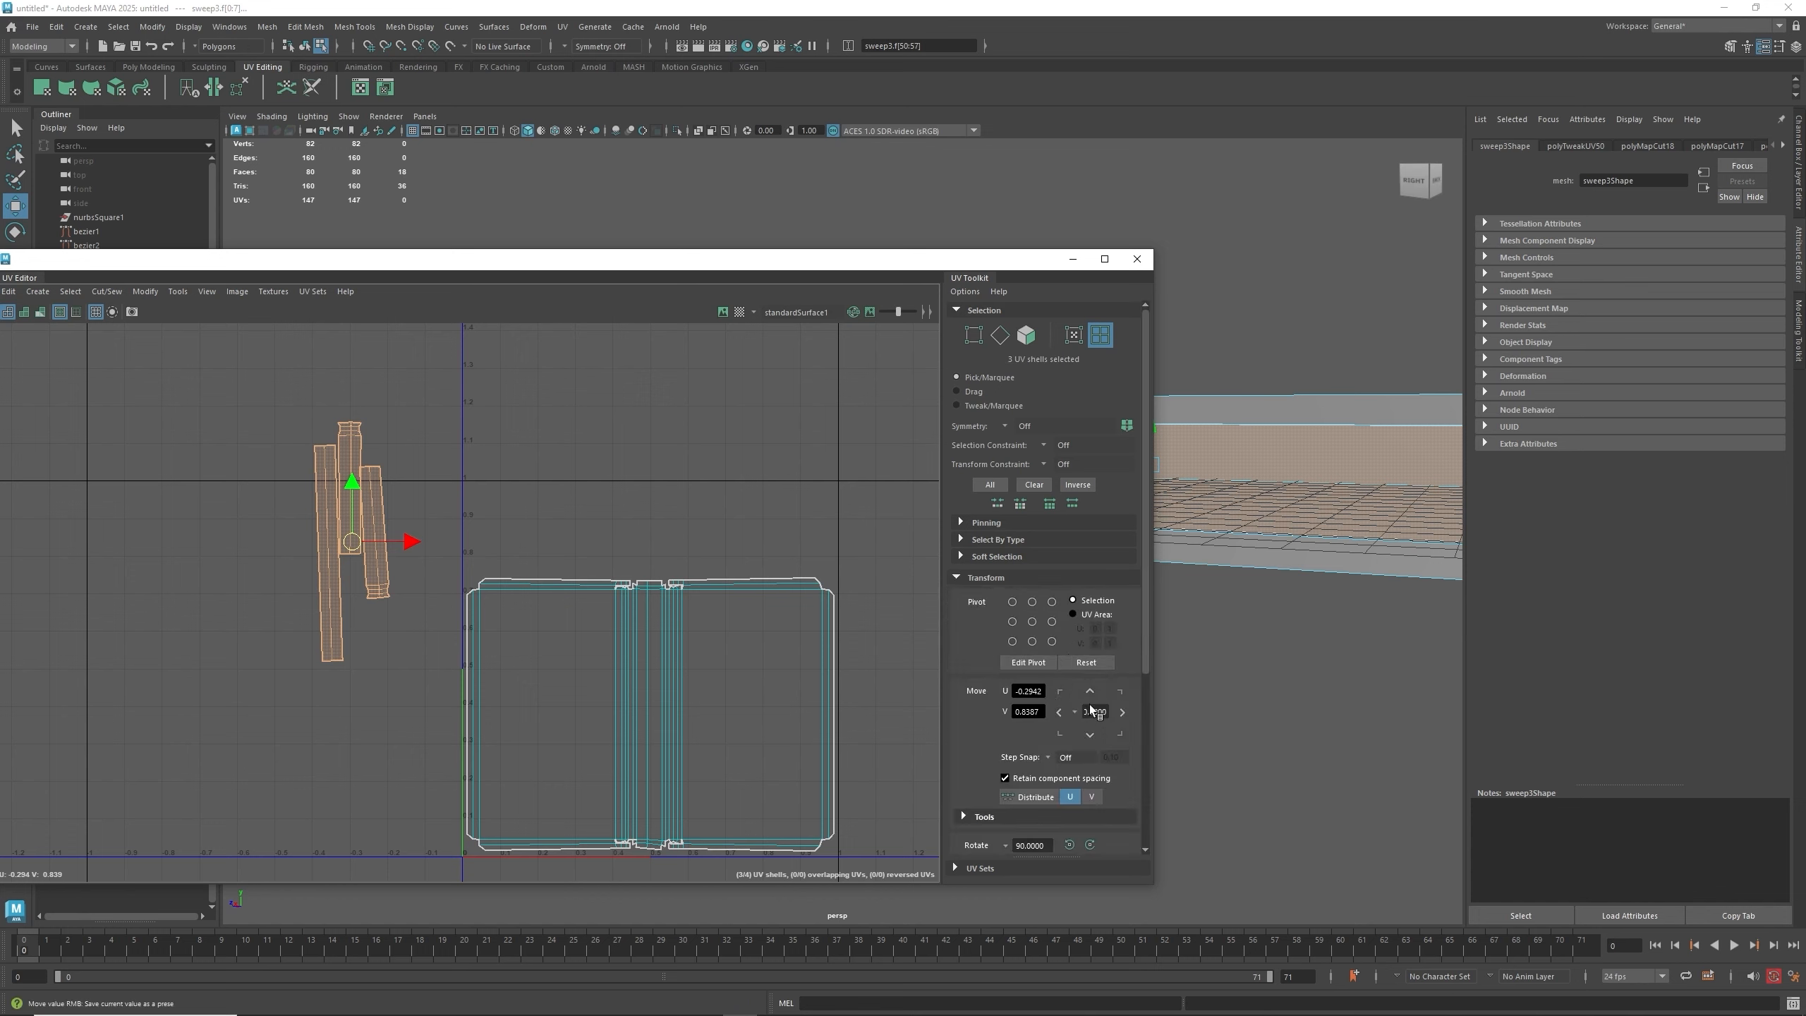
scroll(1067, 747, down, 3)
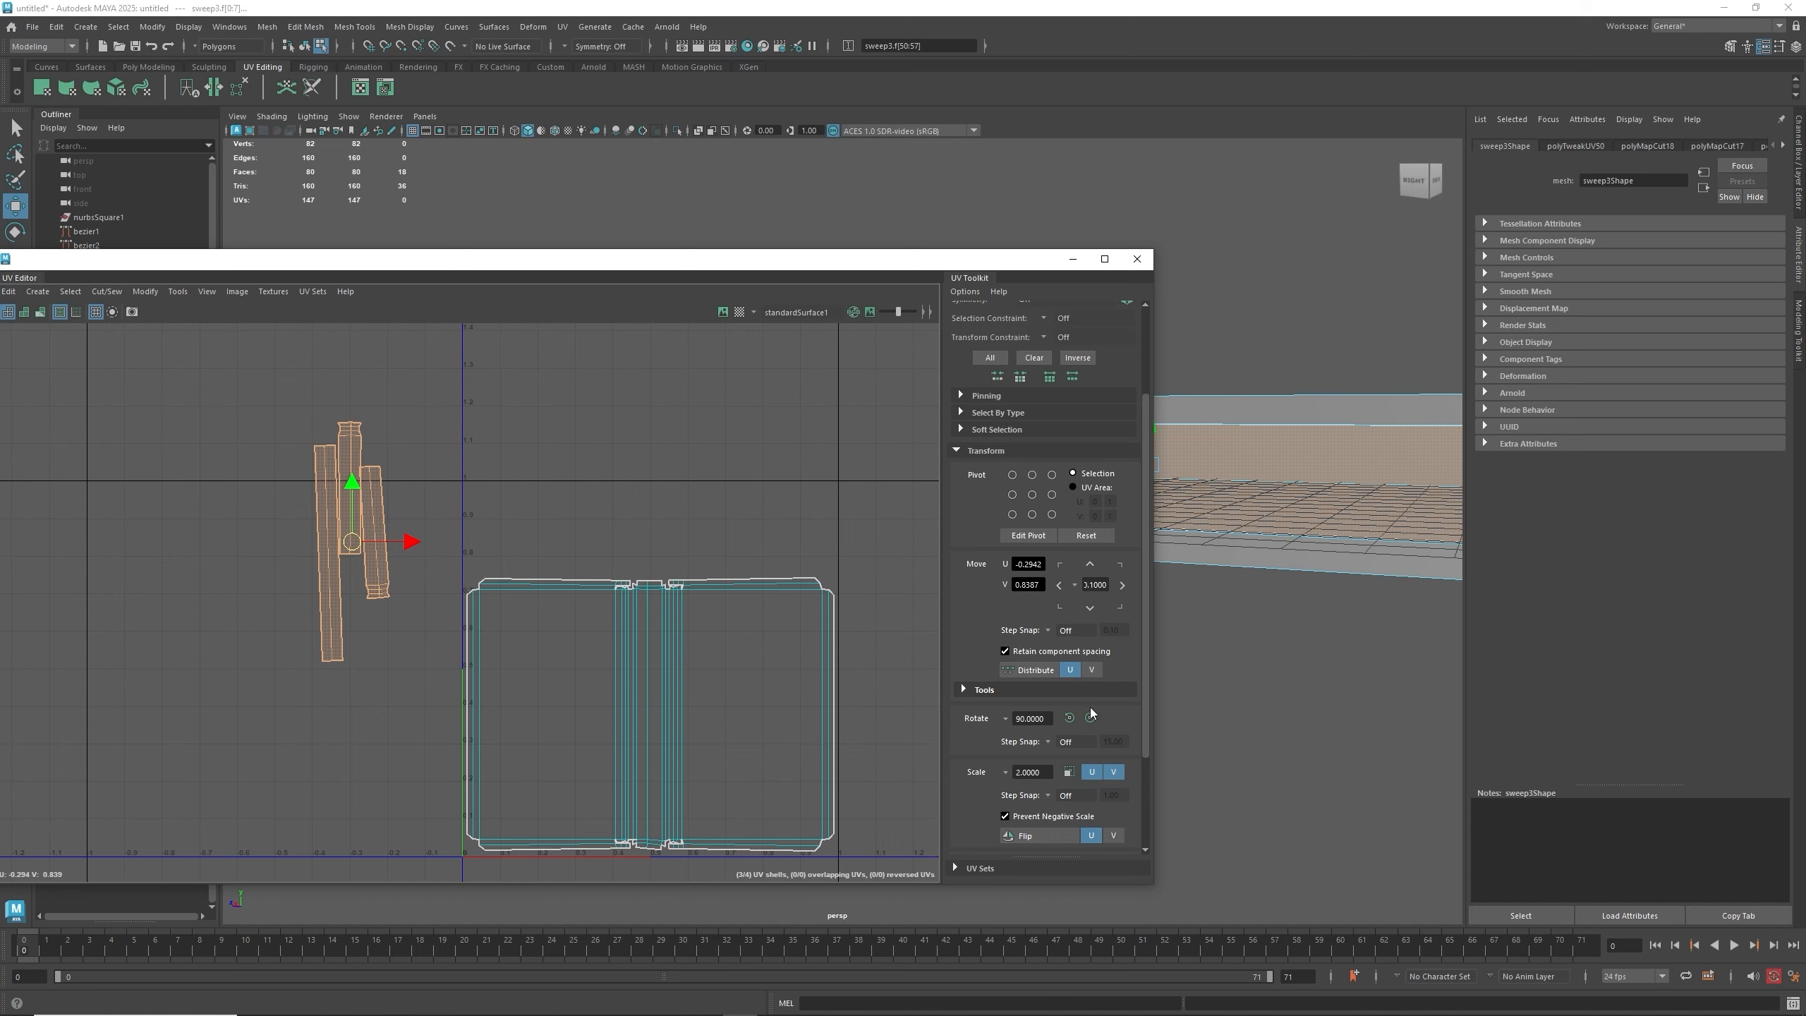
click(1090, 717)
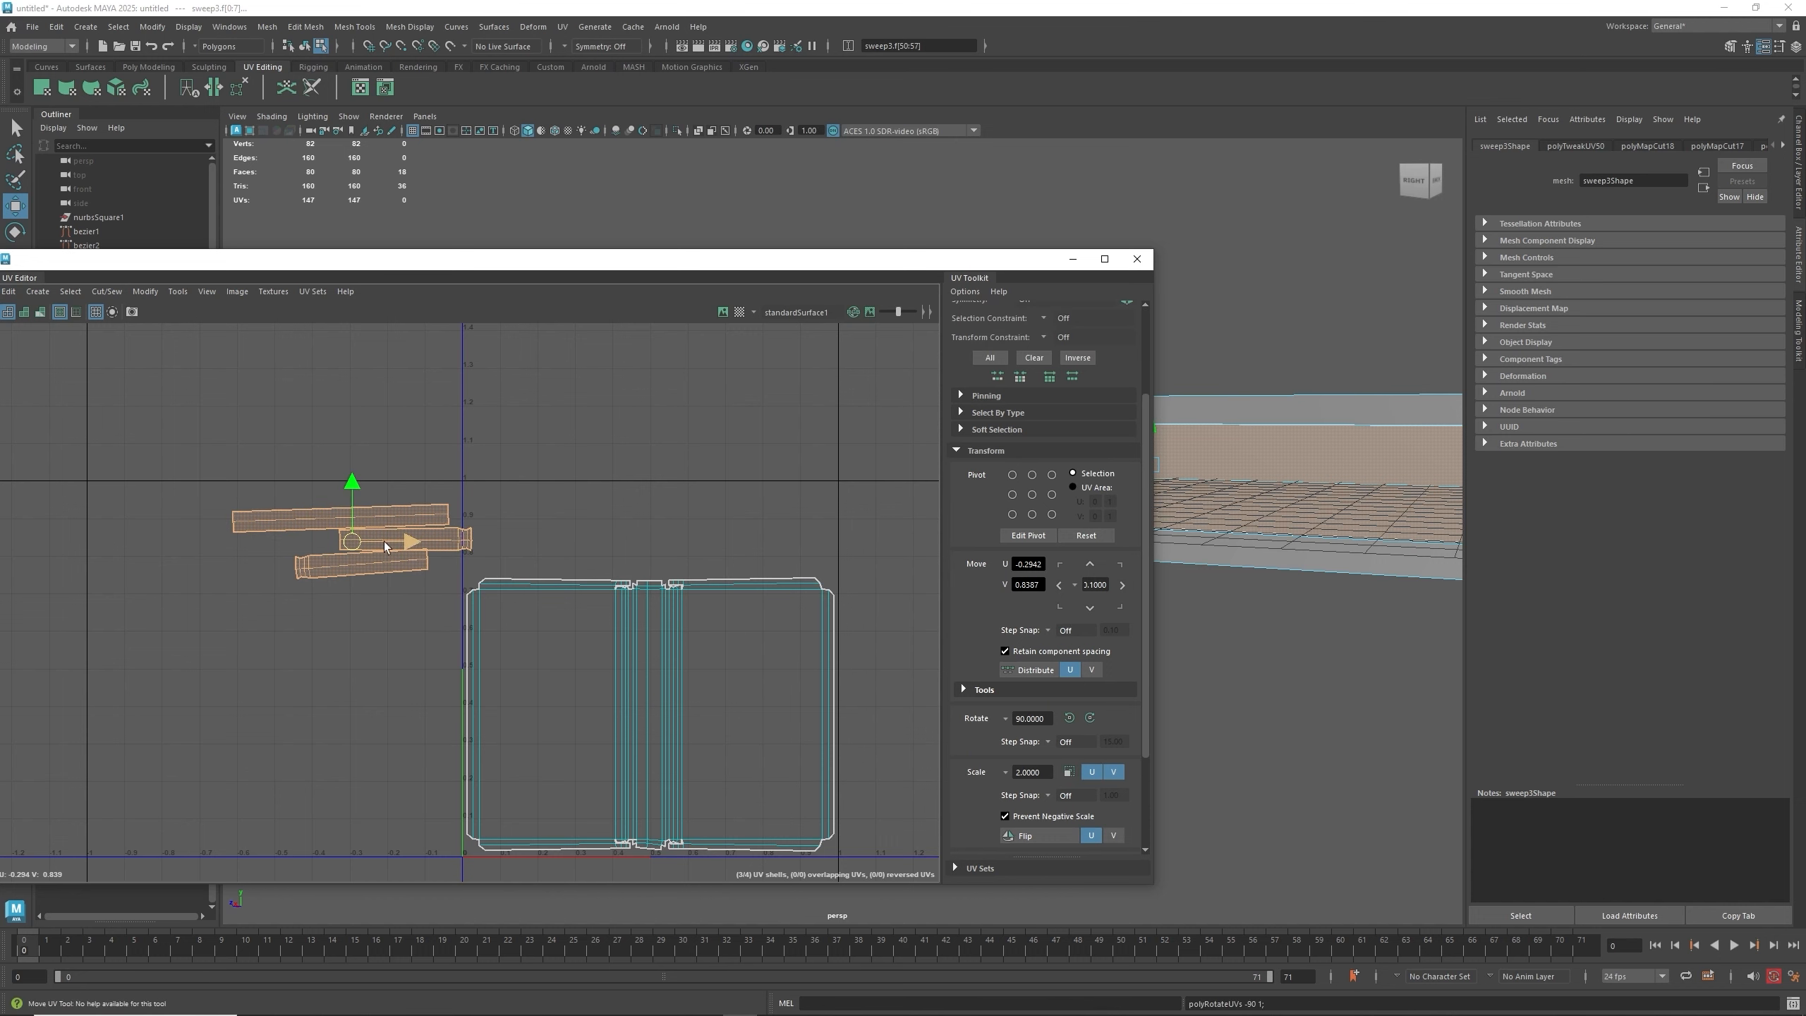
drag(416, 540, 701, 534)
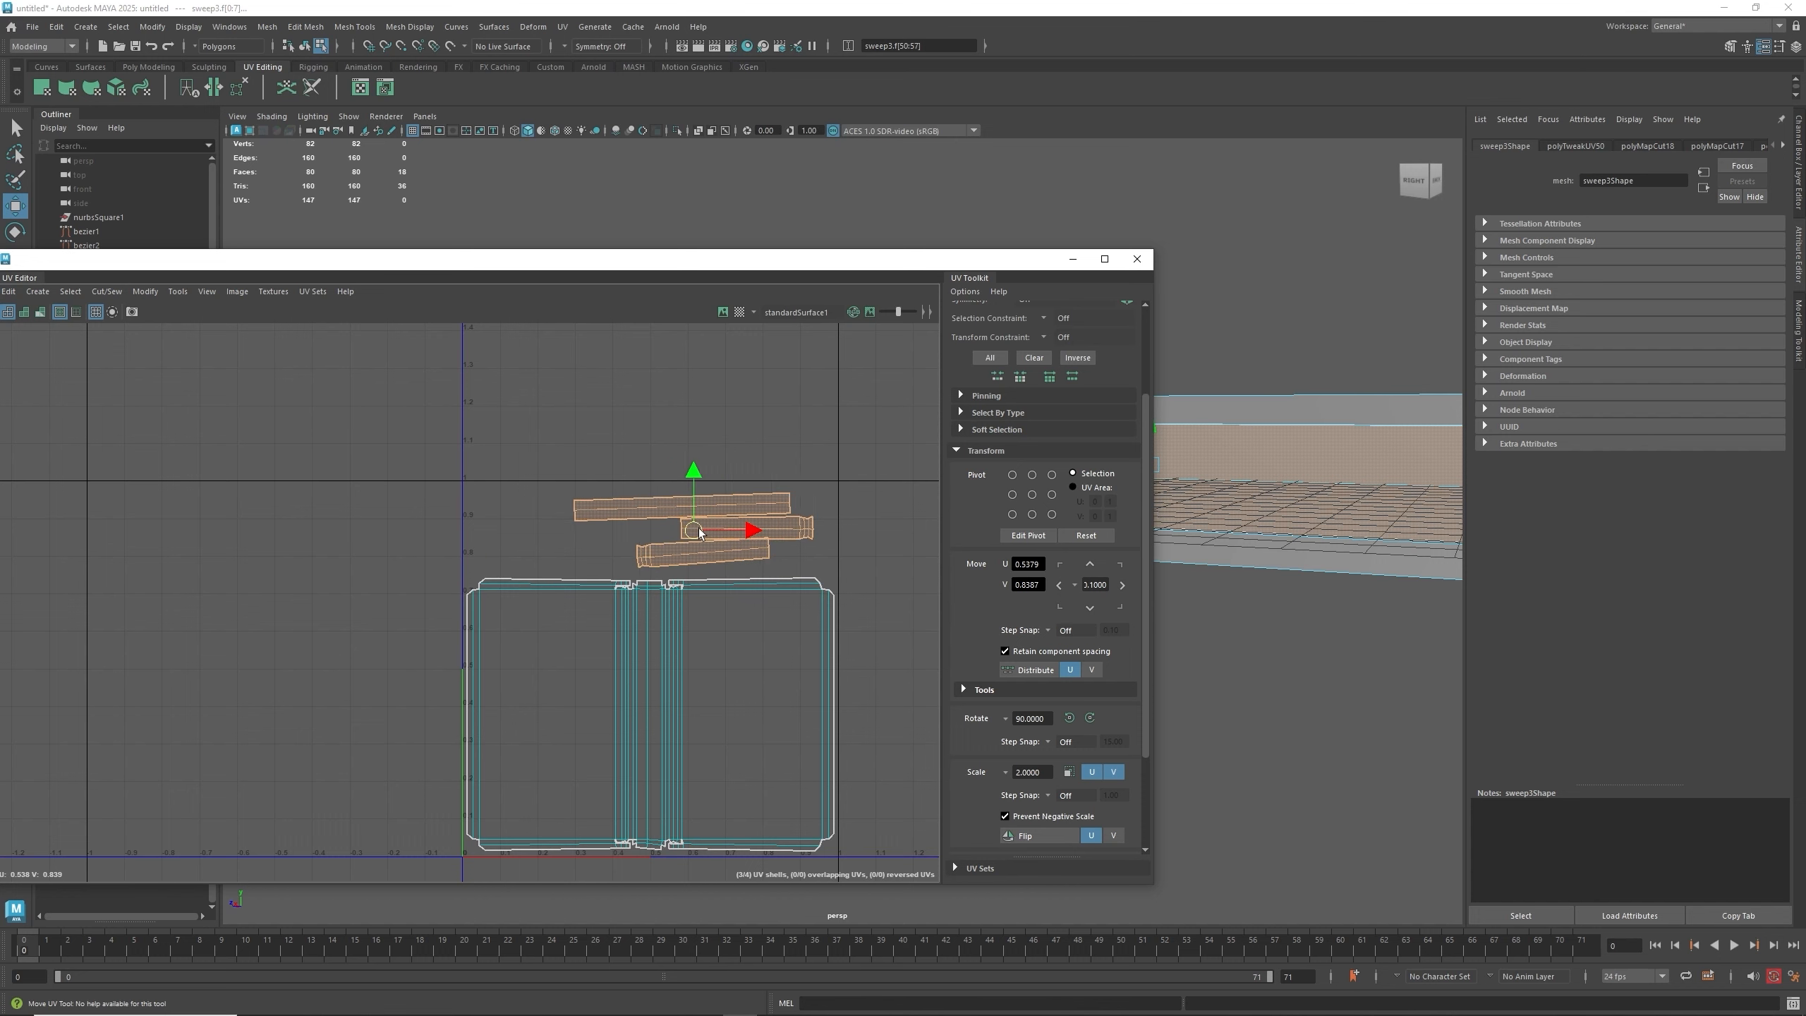
- Straighten the lowest strip shell with a slight rotation
scroll(695, 558, up, 3)
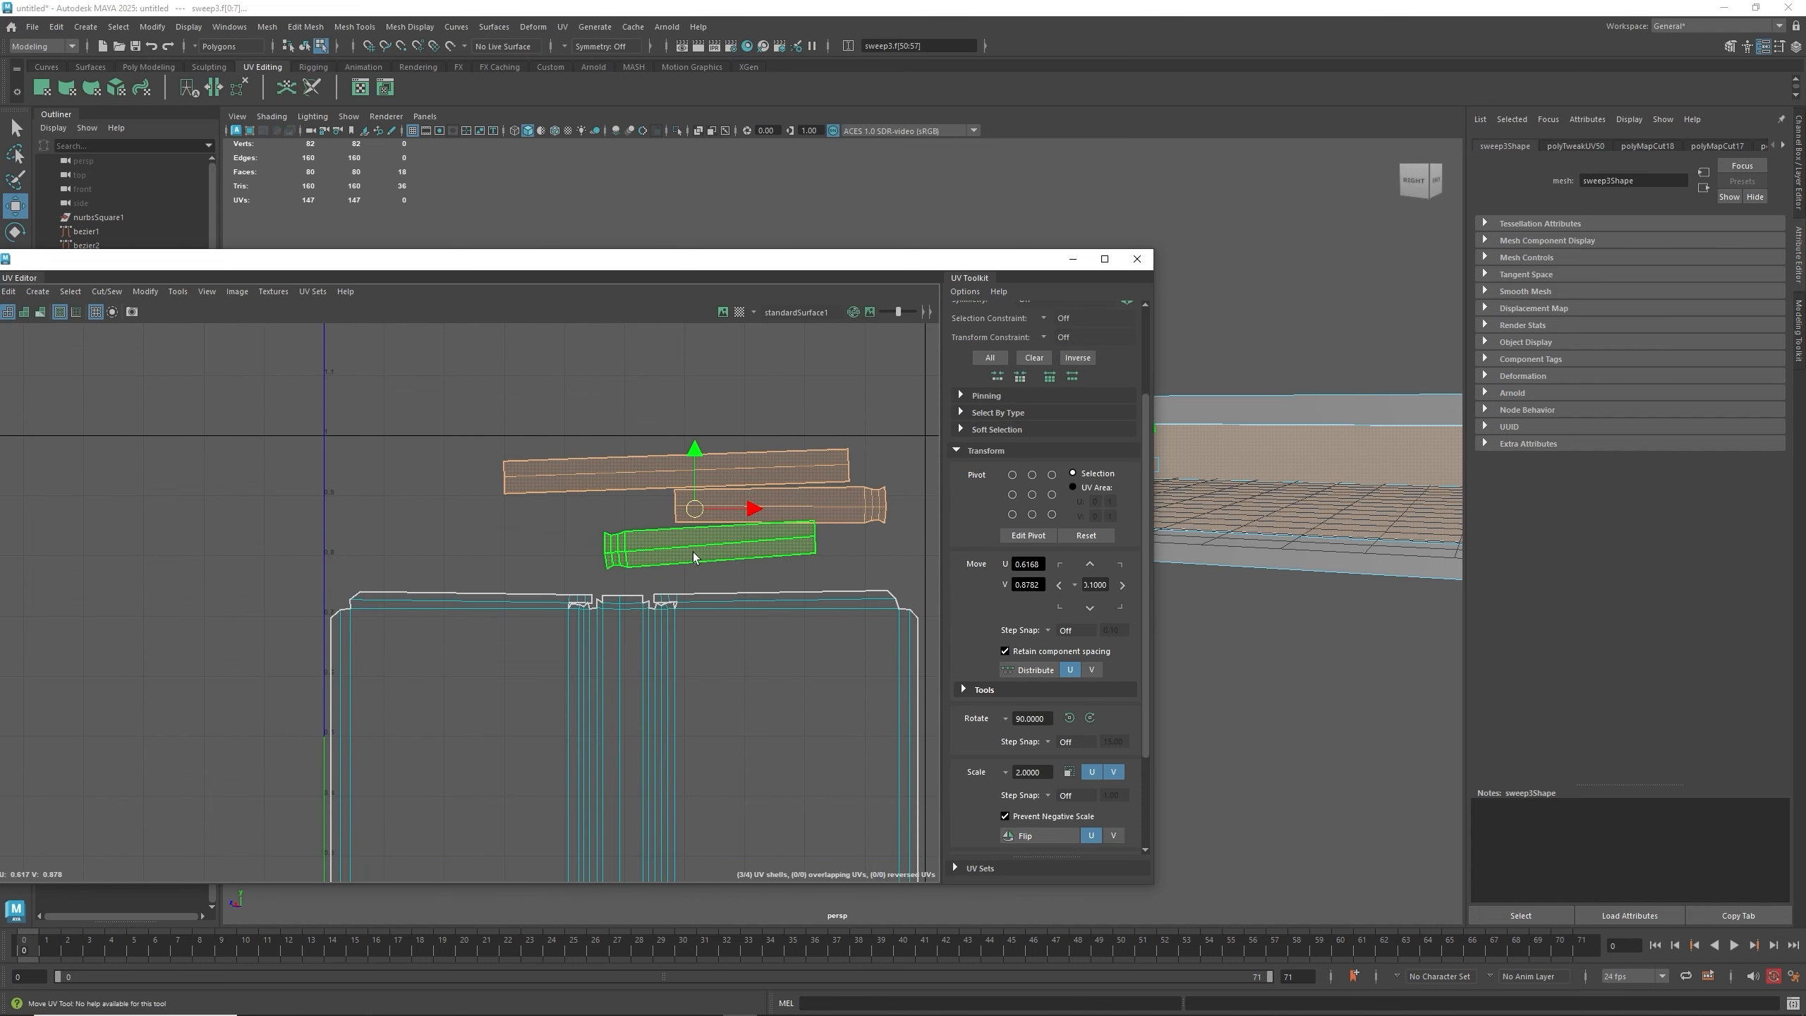
scroll(695, 557, up, 2)
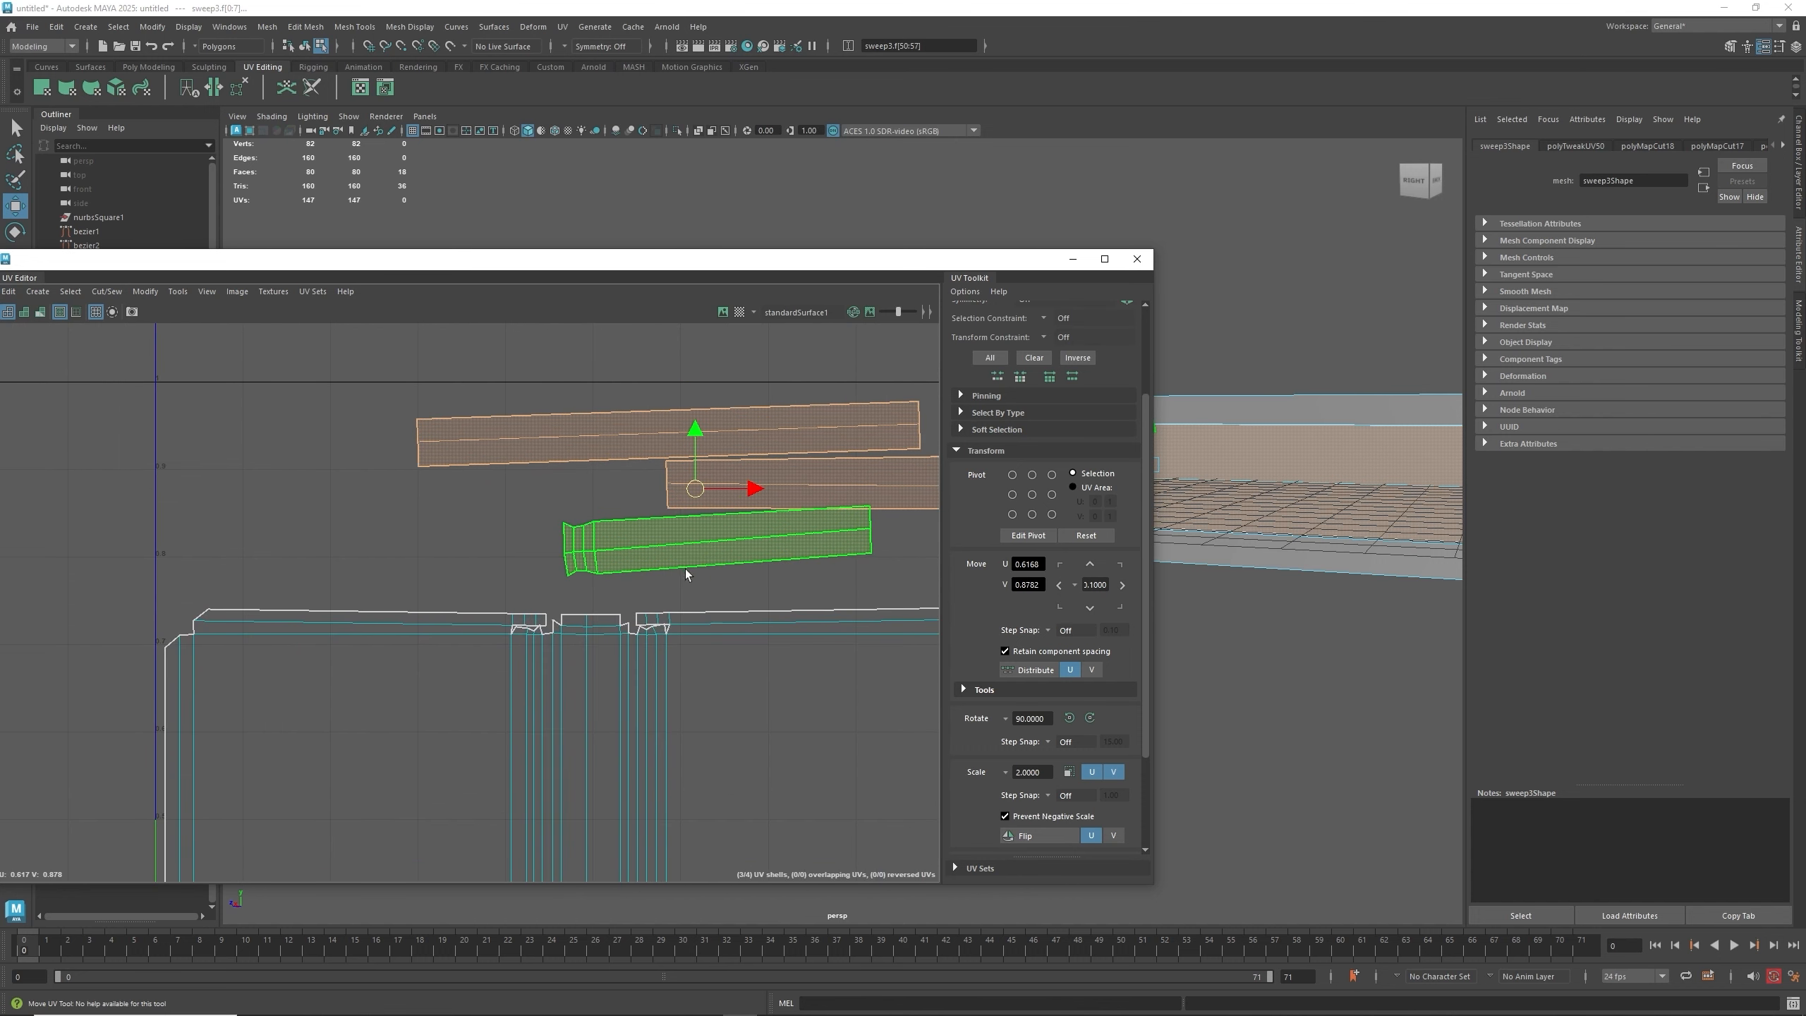
alt+middle_drag(686, 568, 607, 658)
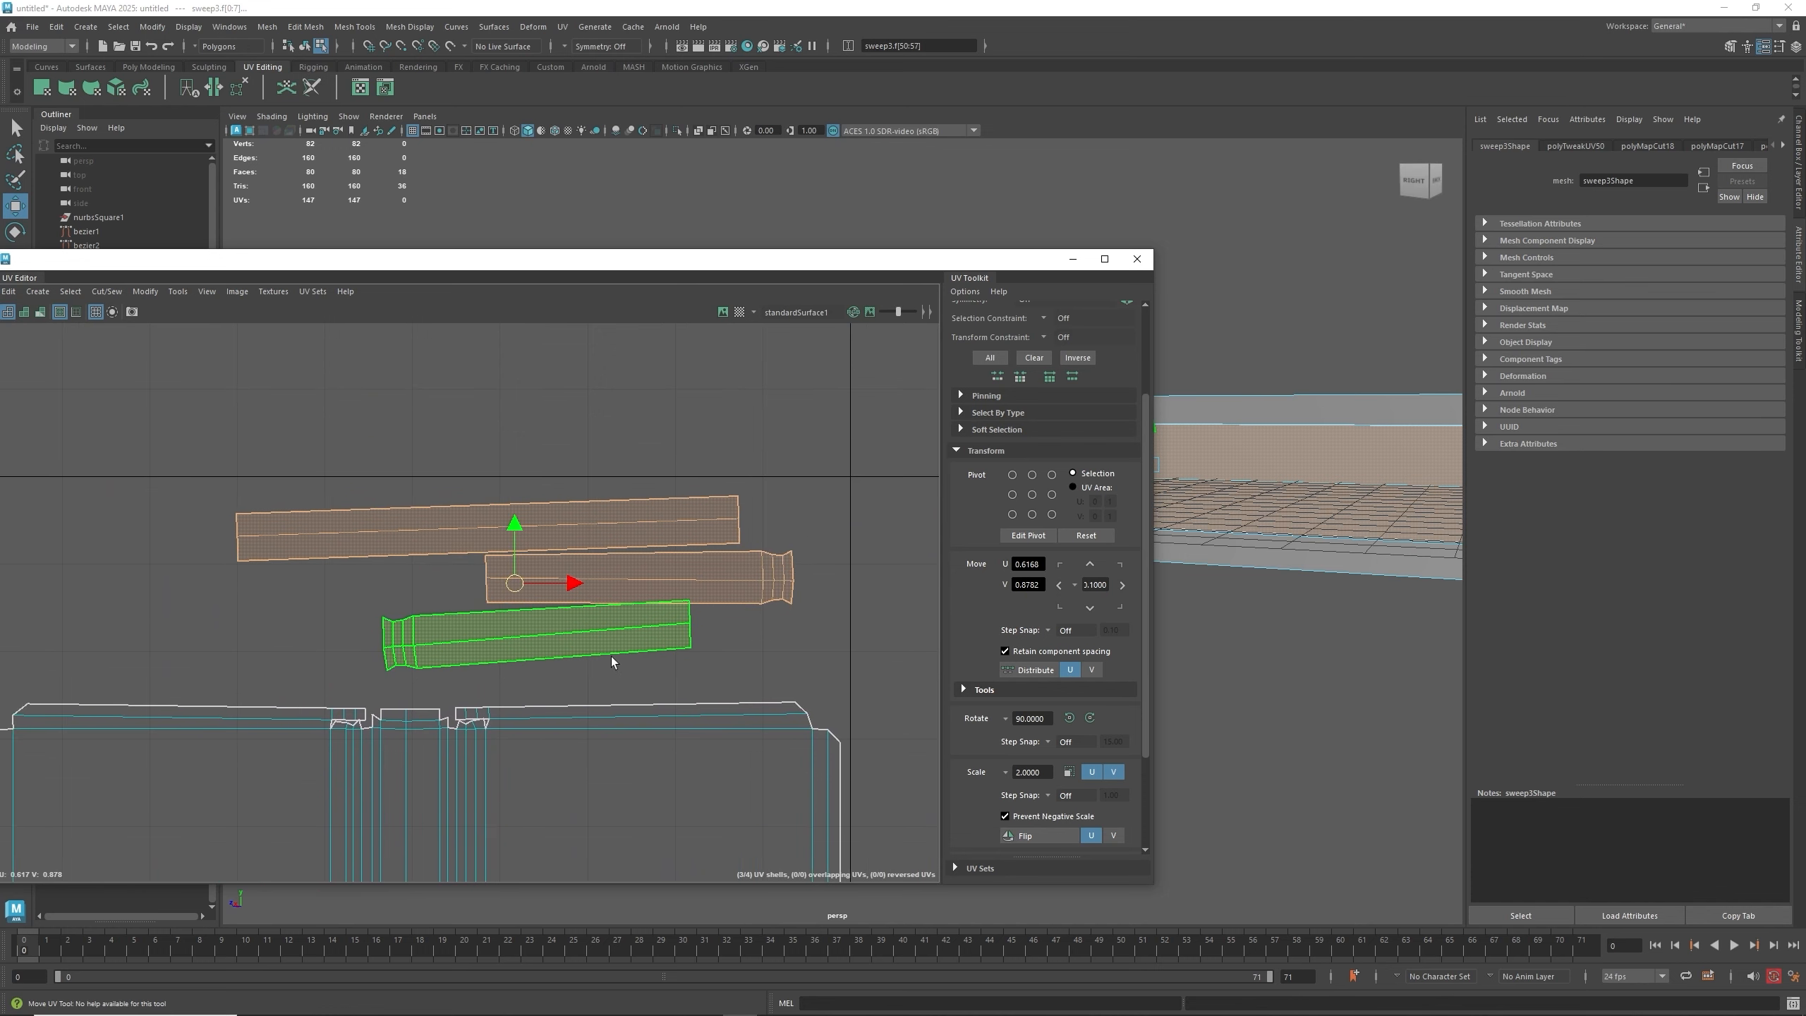
click(597, 629)
key(e)
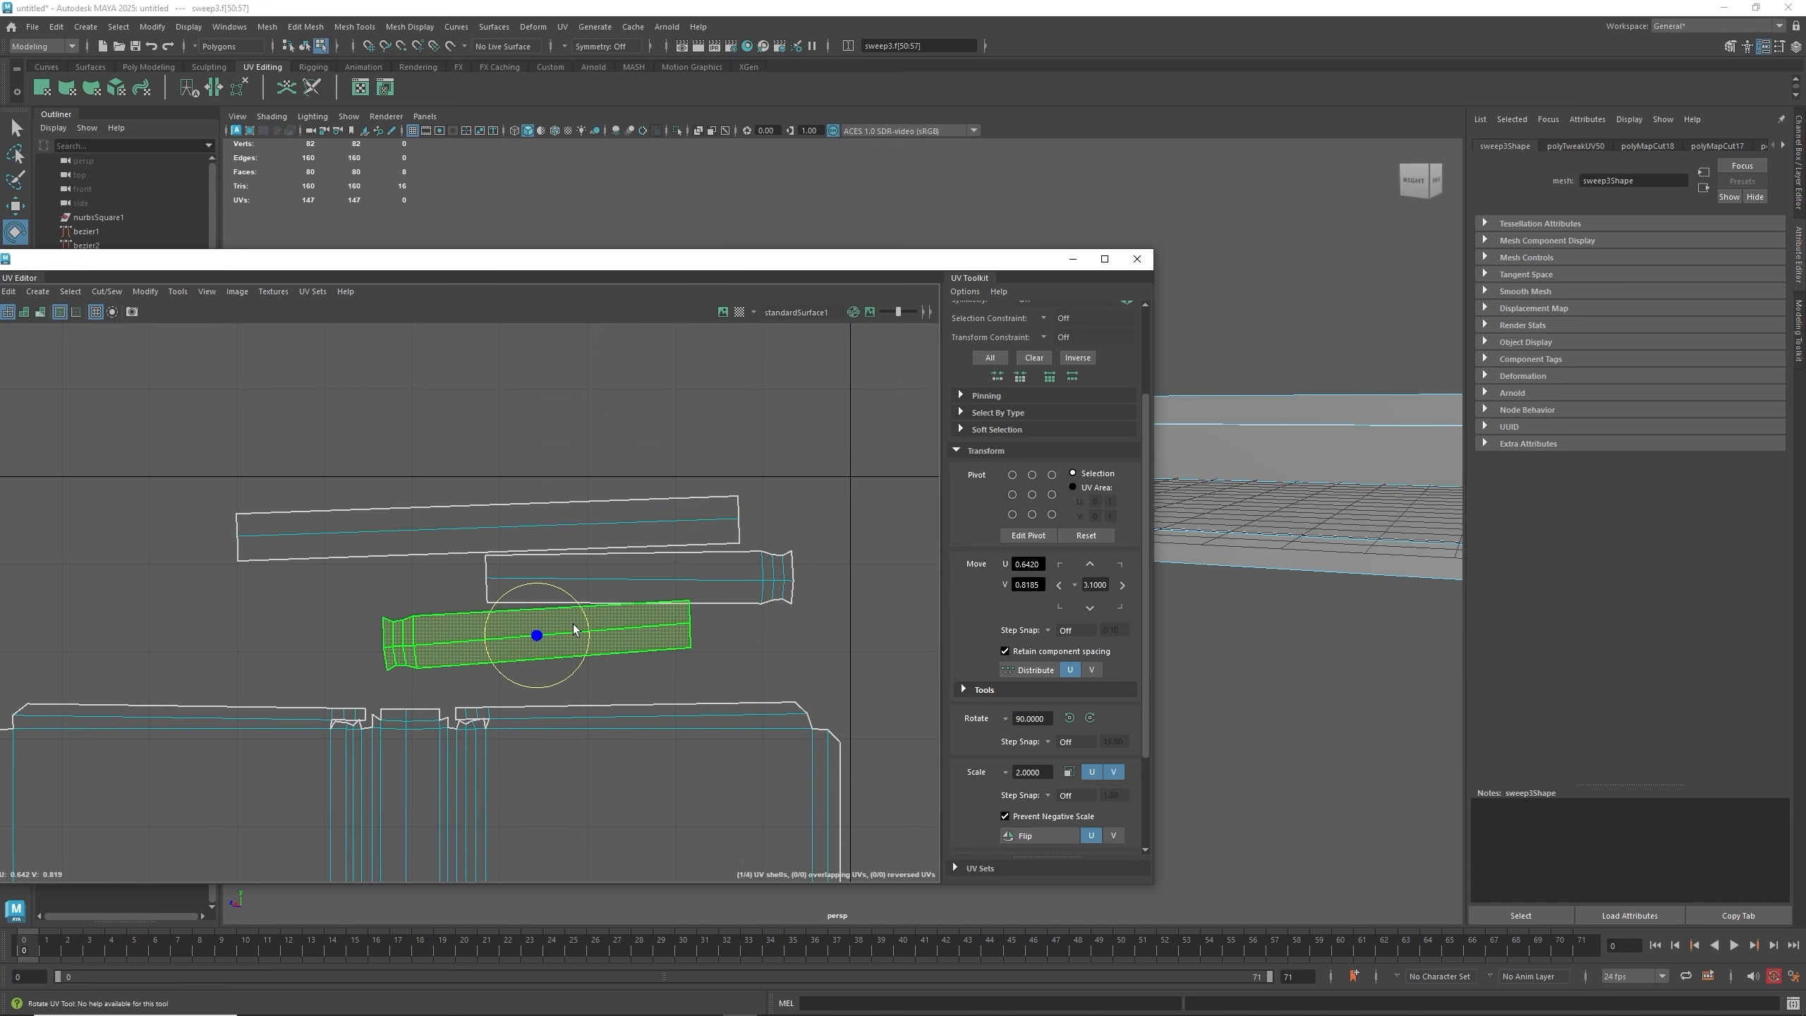
drag(574, 629, 584, 626)
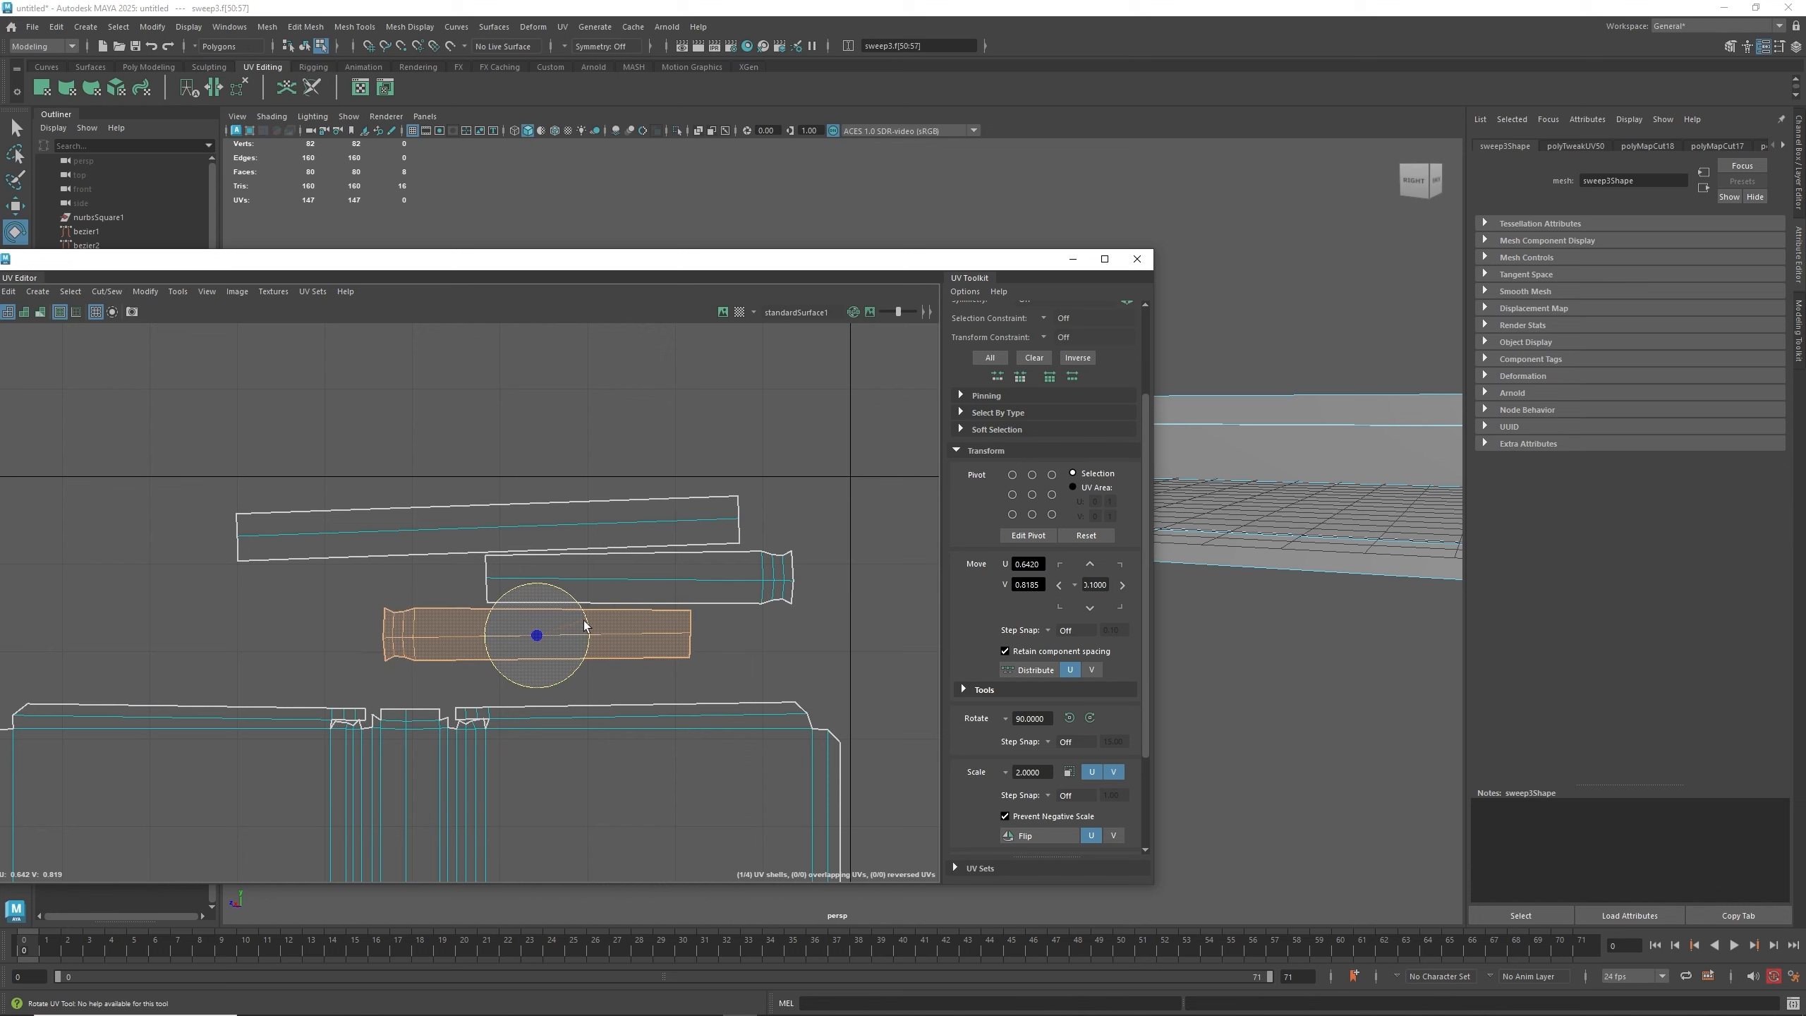
- Level the top strip shell with a slight rotation
click(590, 524)
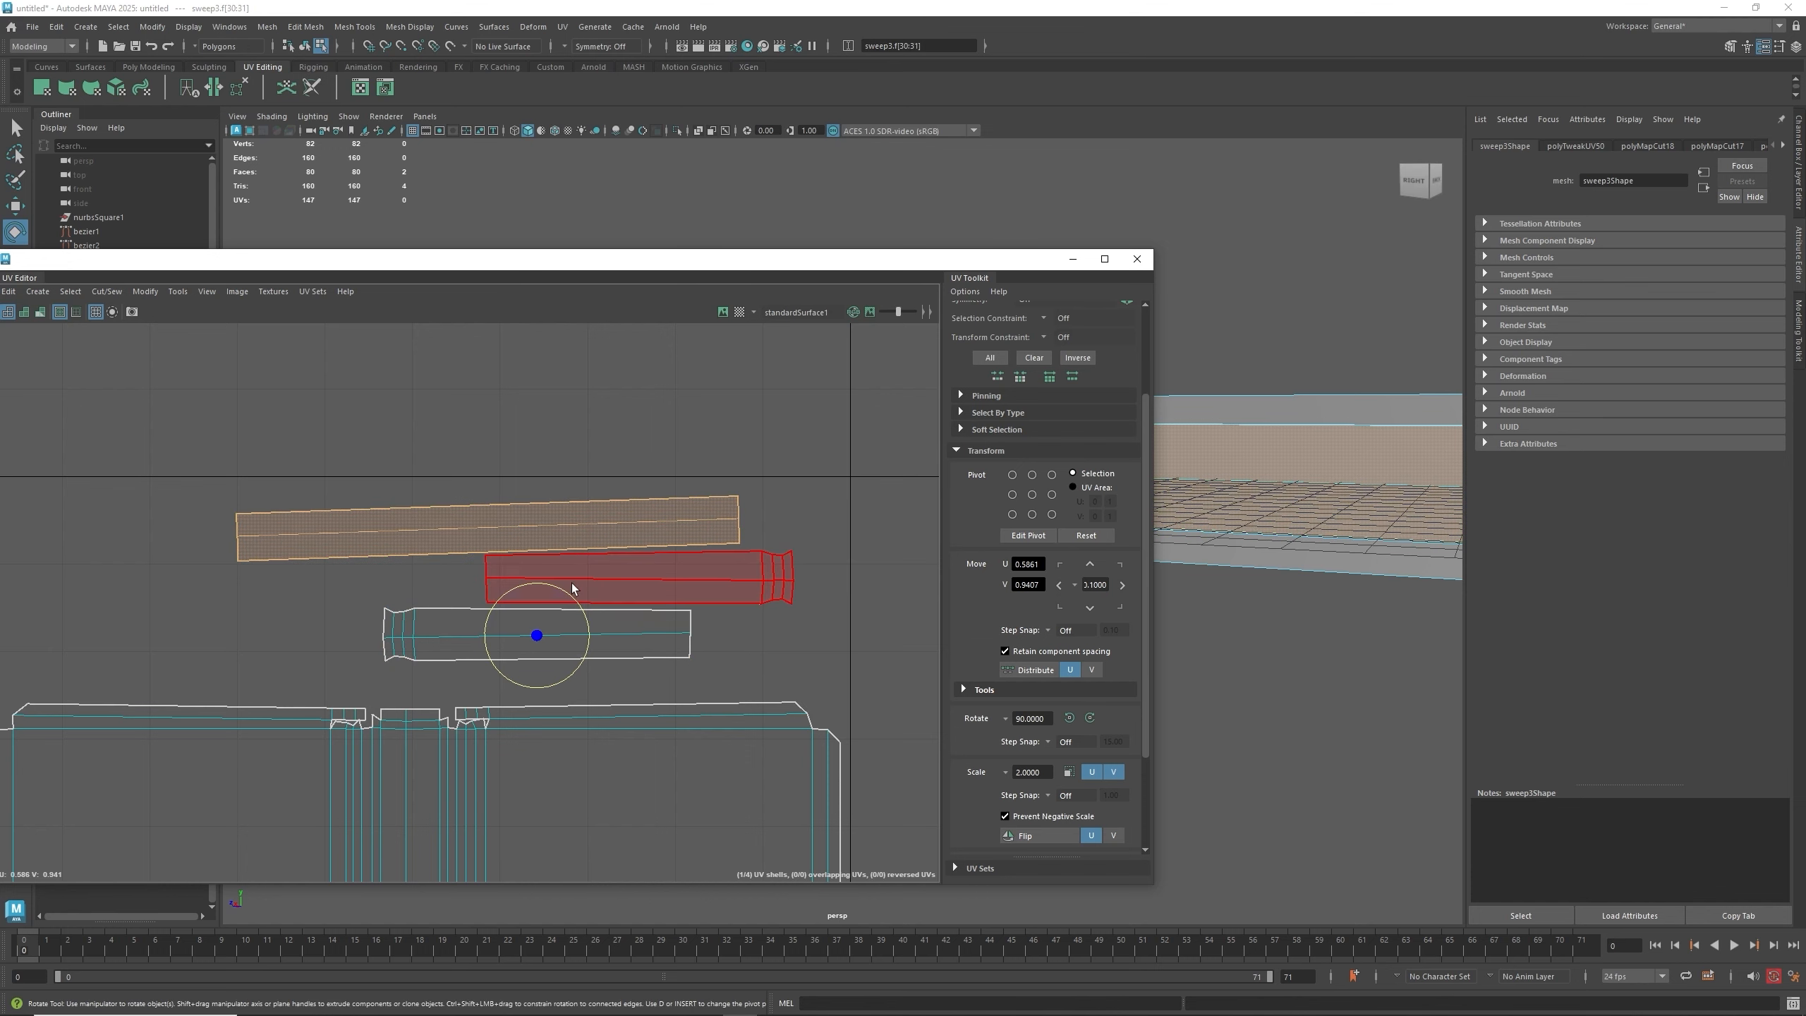
click(587, 534)
drag(537, 527, 540, 527)
drag(540, 527, 539, 532)
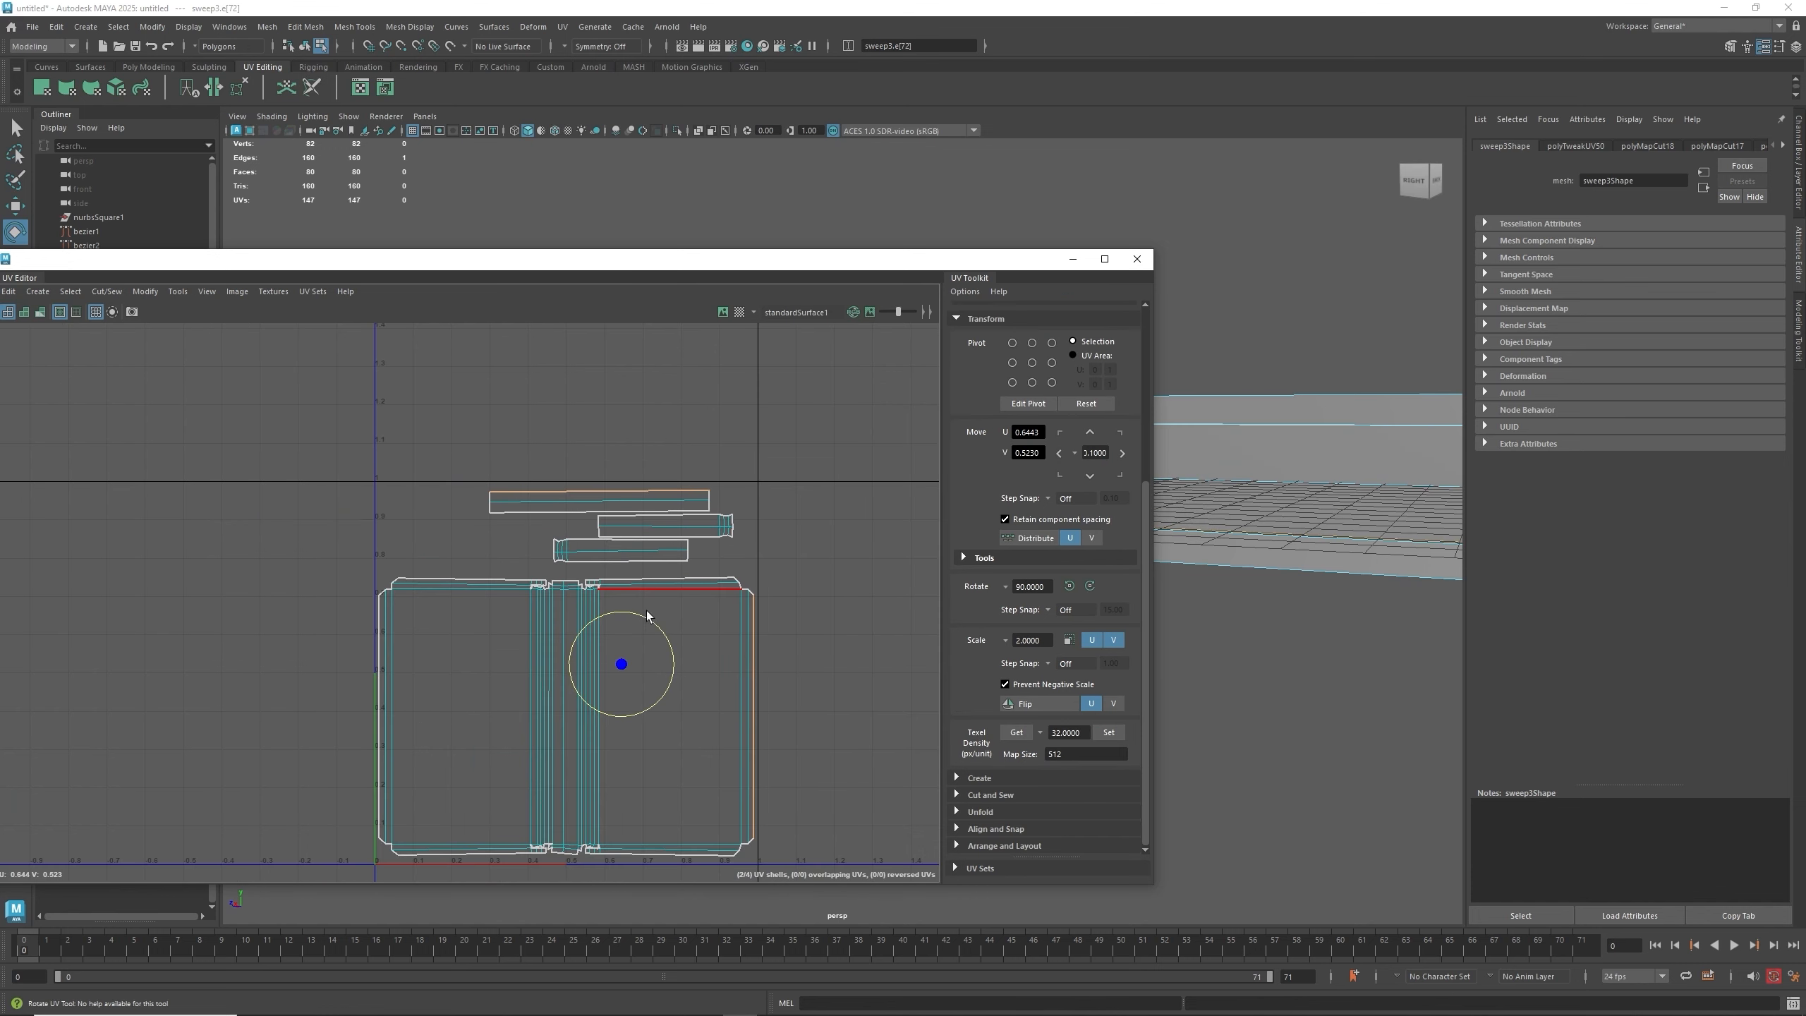
scroll(661, 527, up, 3)
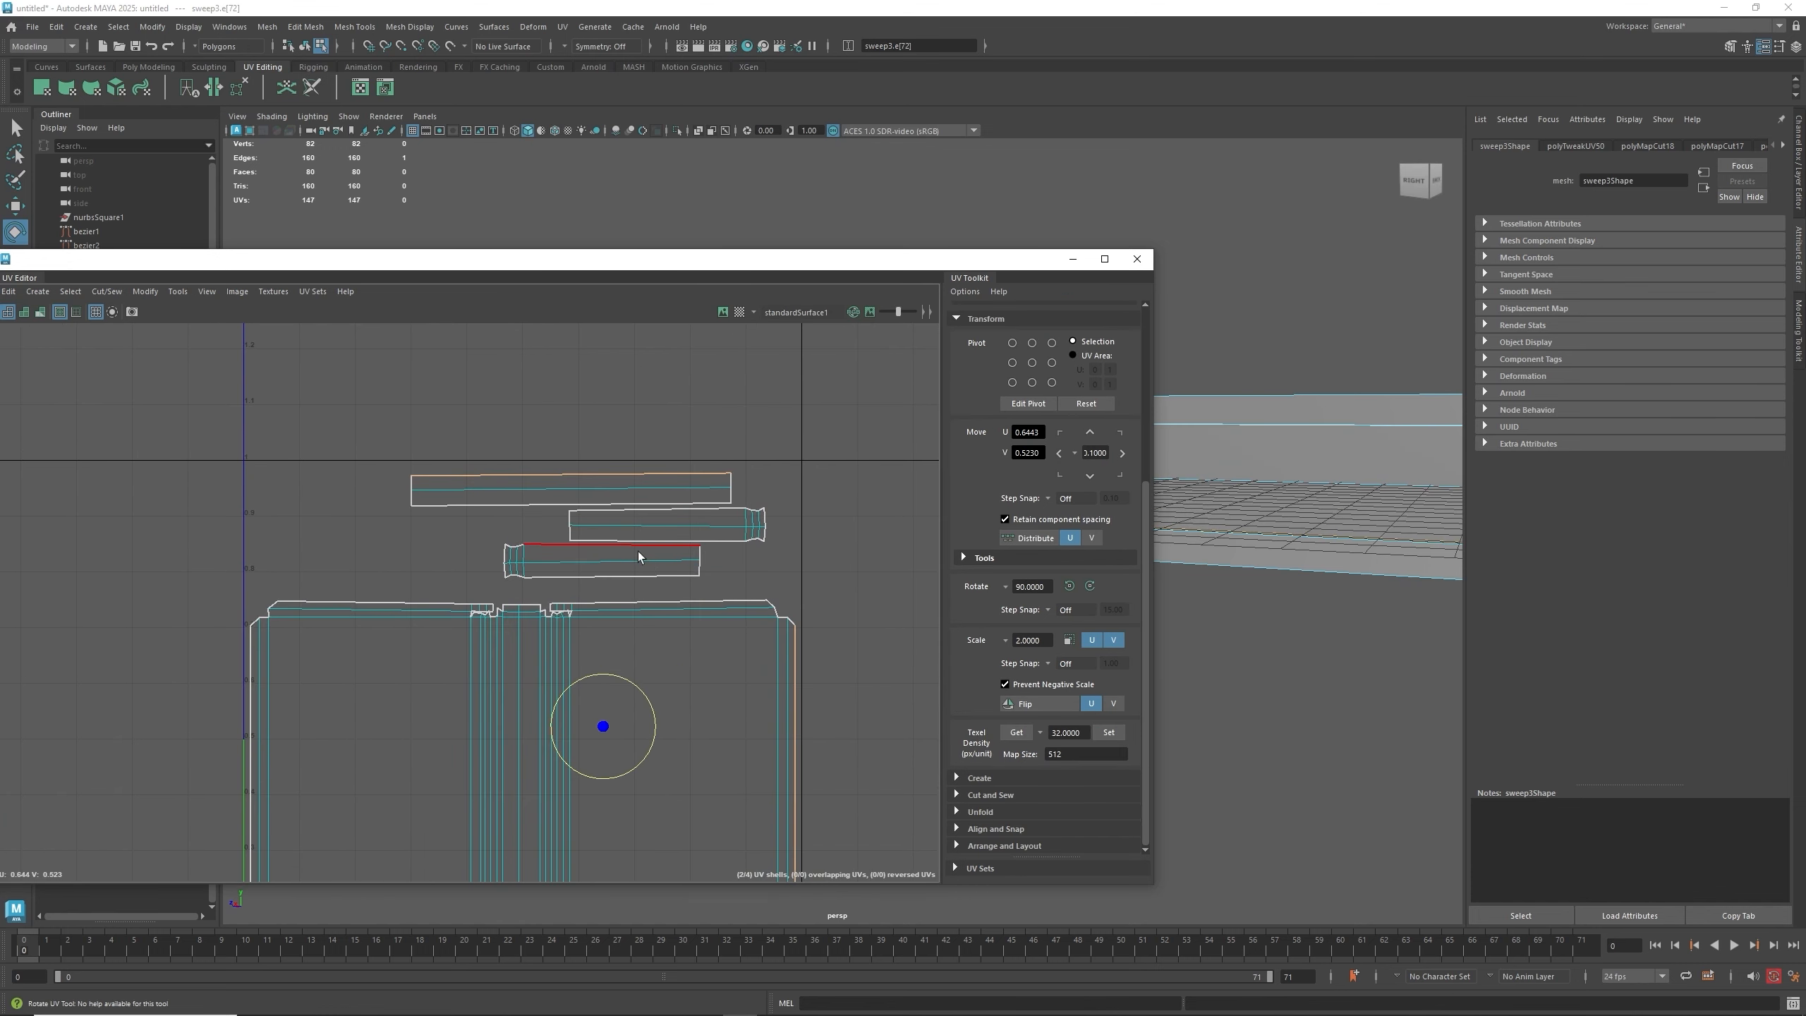
- Switch to UV shell selection and move the lowest strip shell up beside the middle strip, forming one row
click(616, 540)
right_click(615, 537)
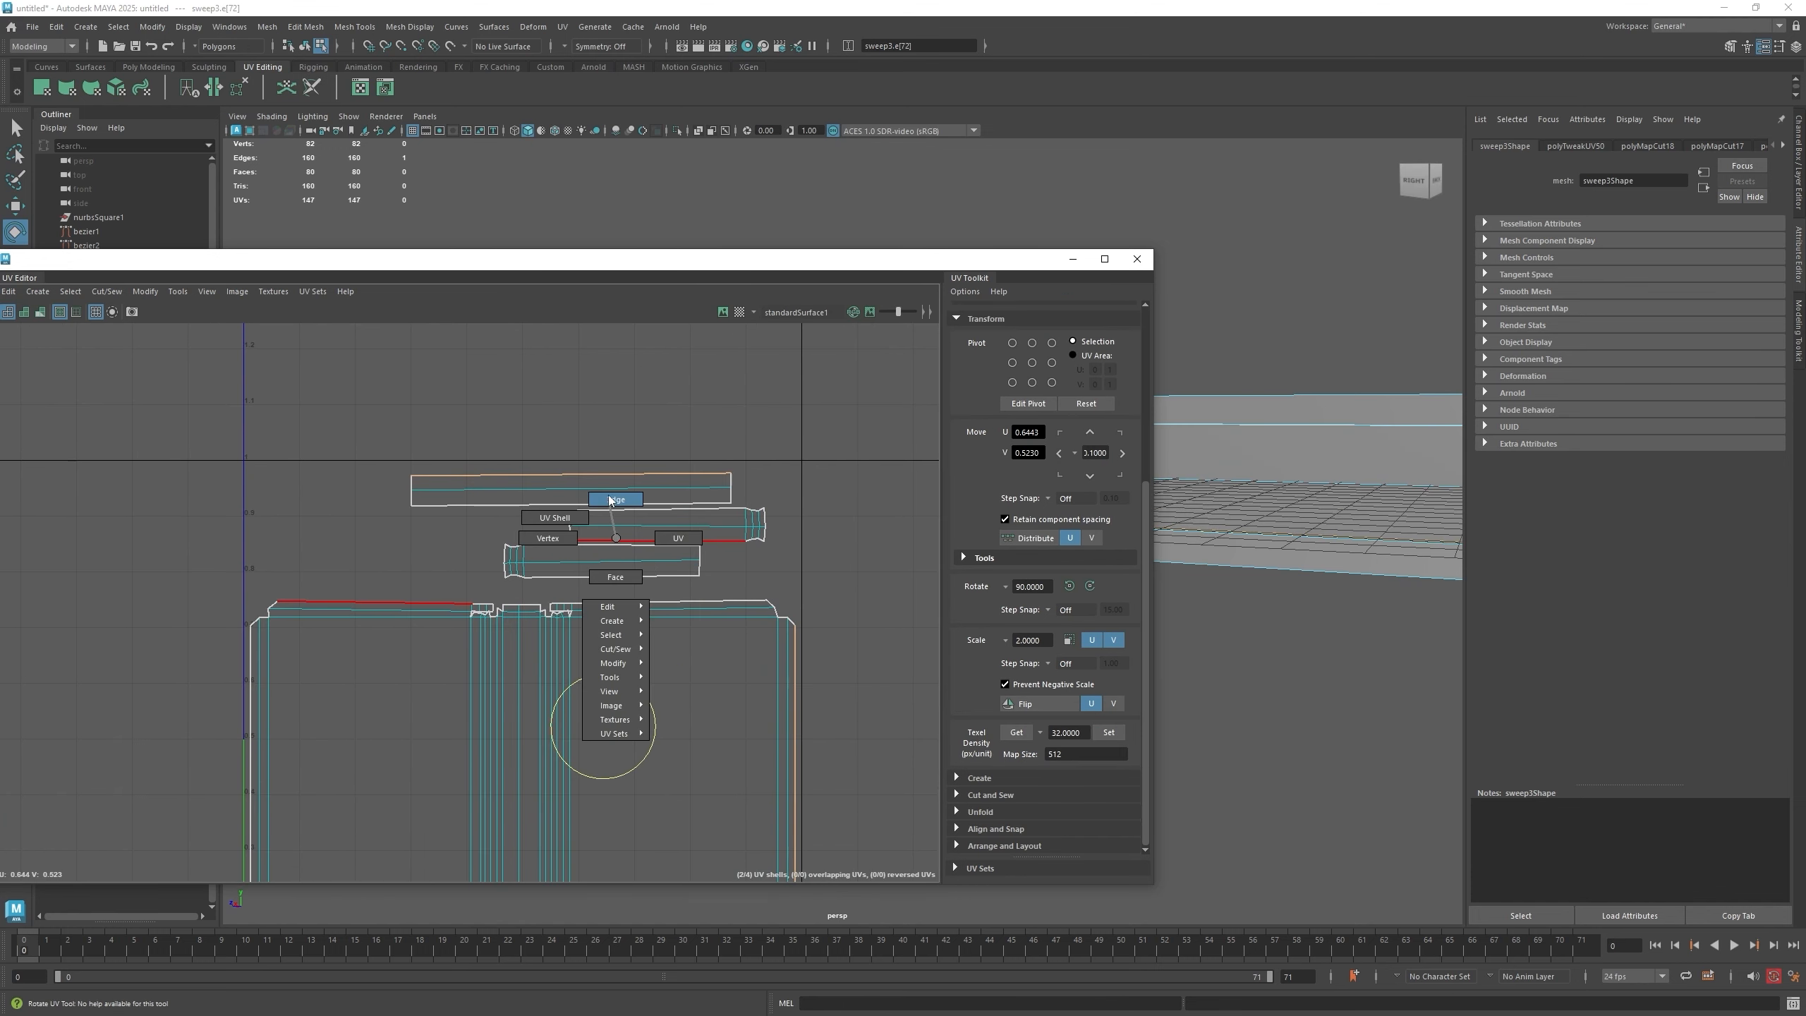
right_drag(610, 498, 563, 518)
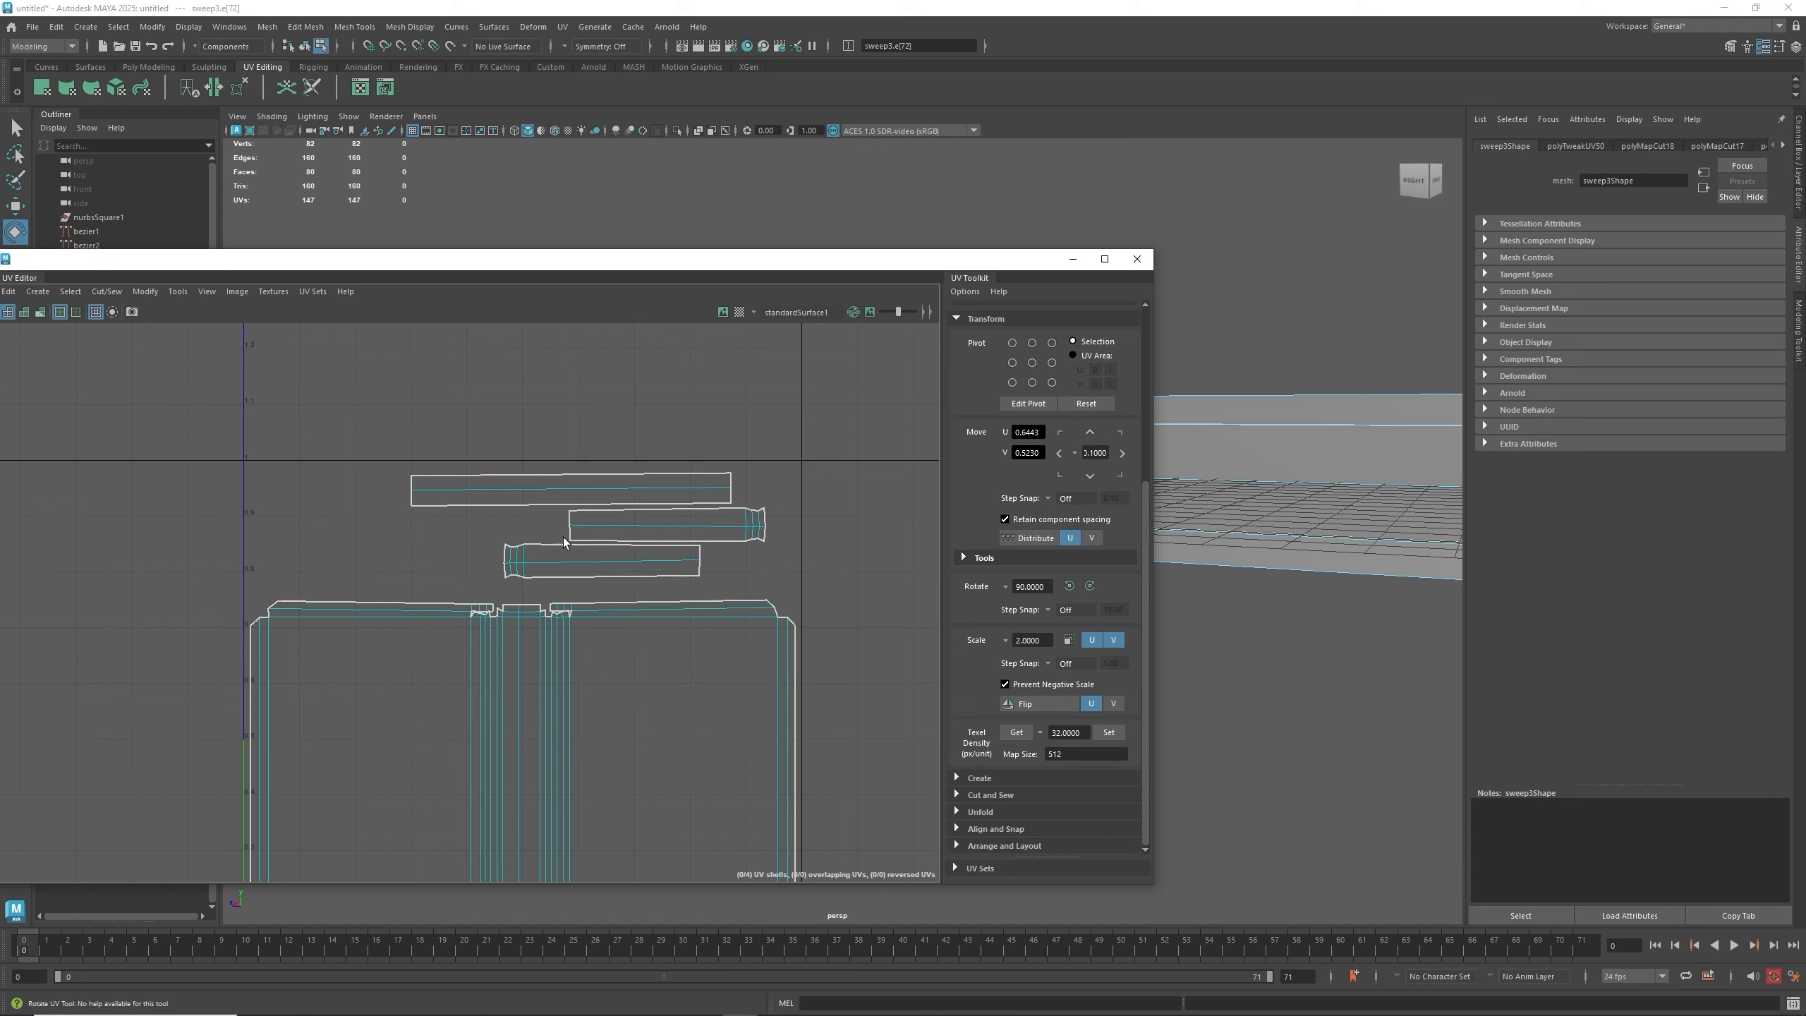
click(587, 568)
key(w)
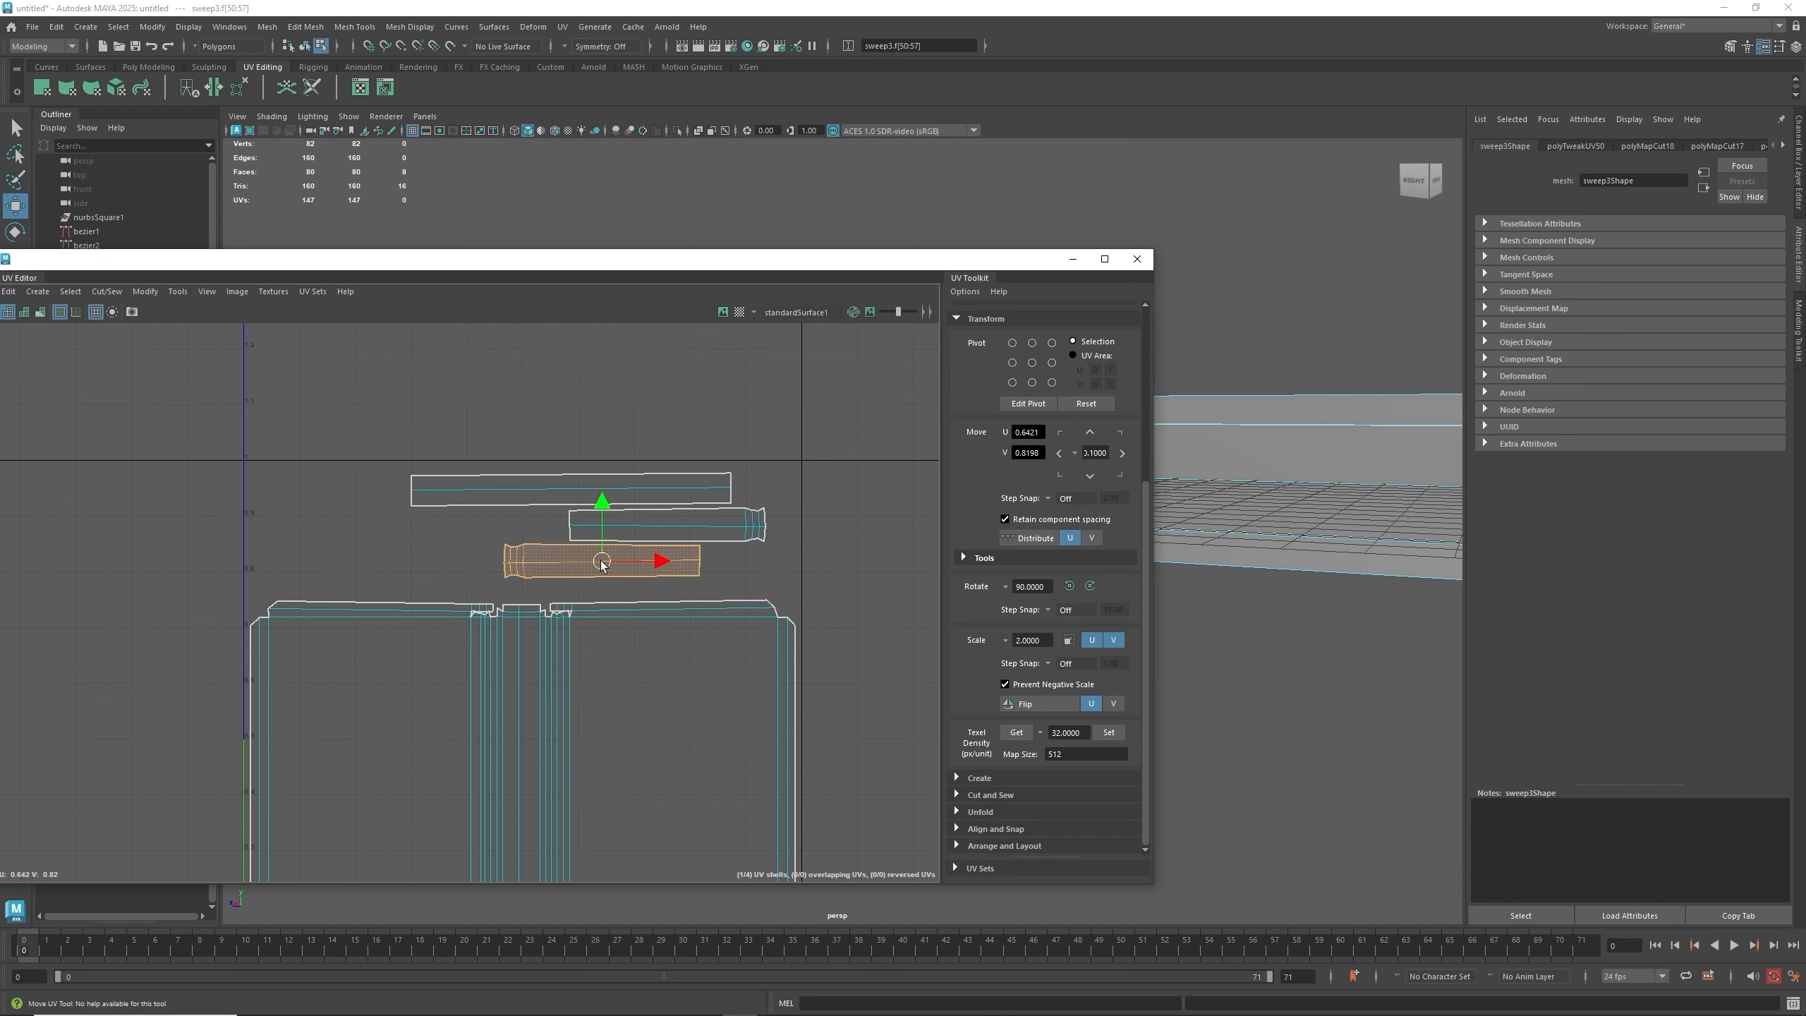
drag(604, 564, 469, 529)
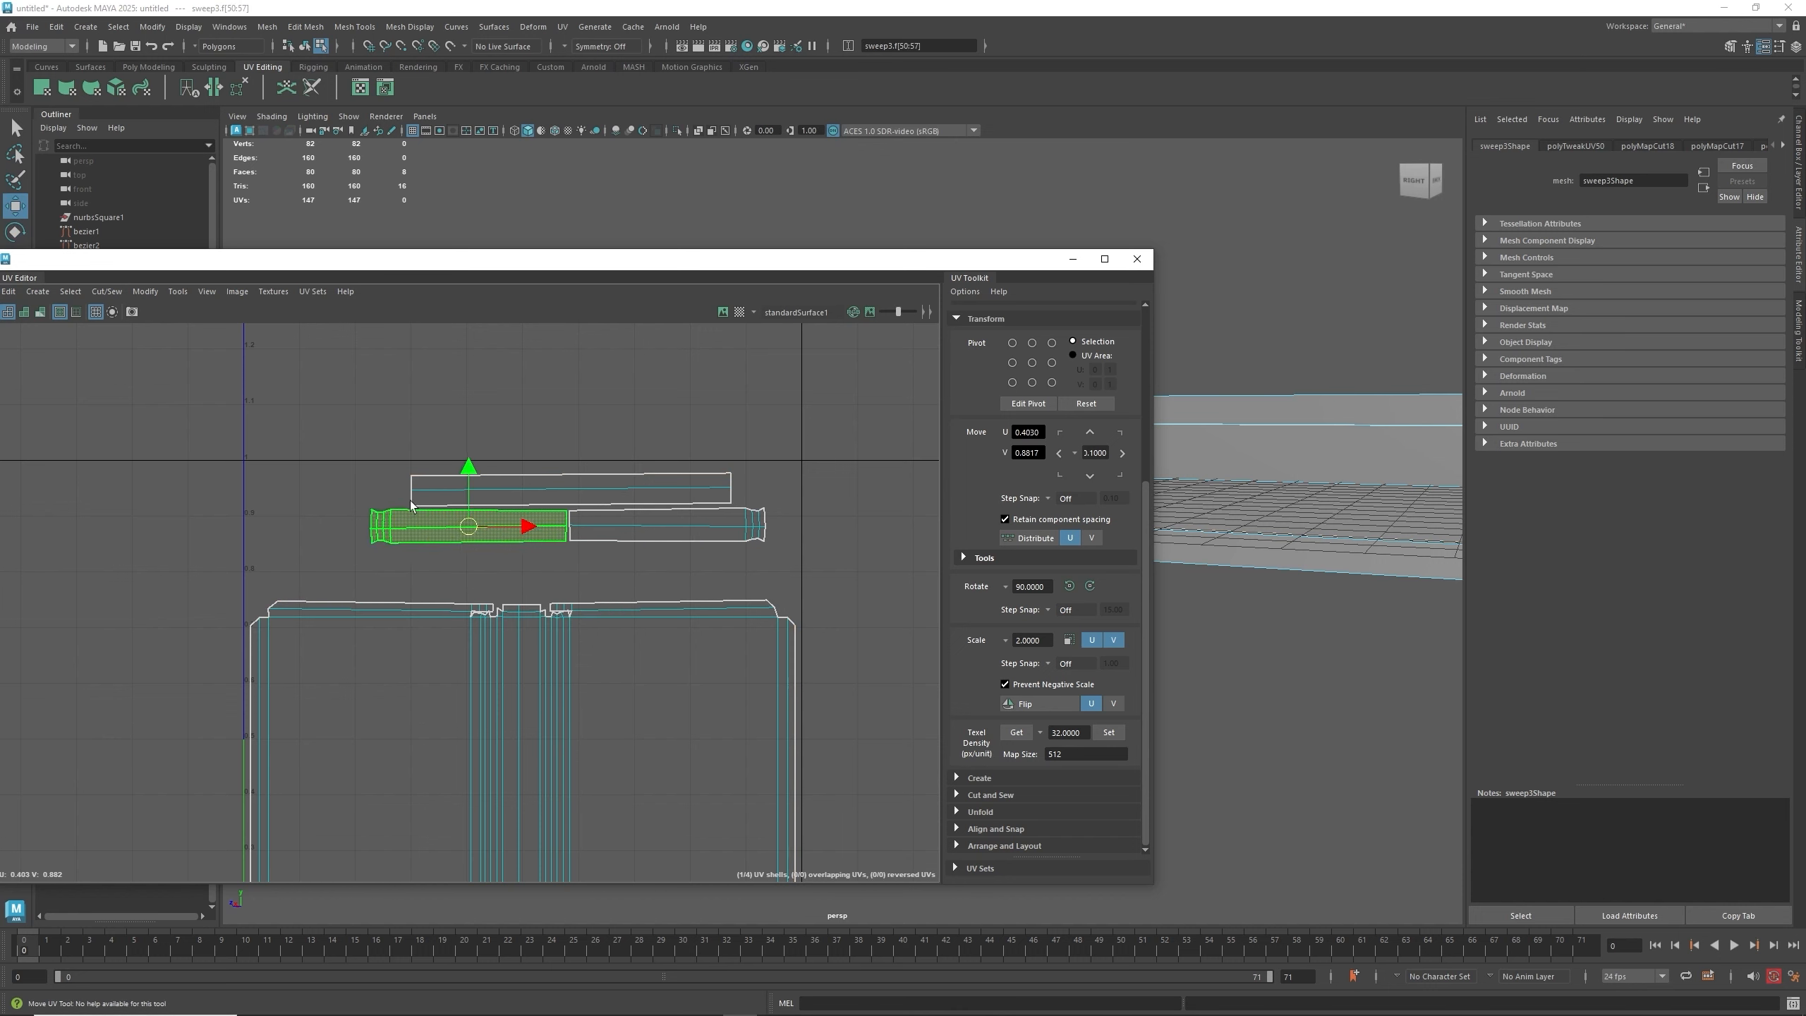
- Select all three strip shells and scale them up together, then clear the selection
click(633, 483)
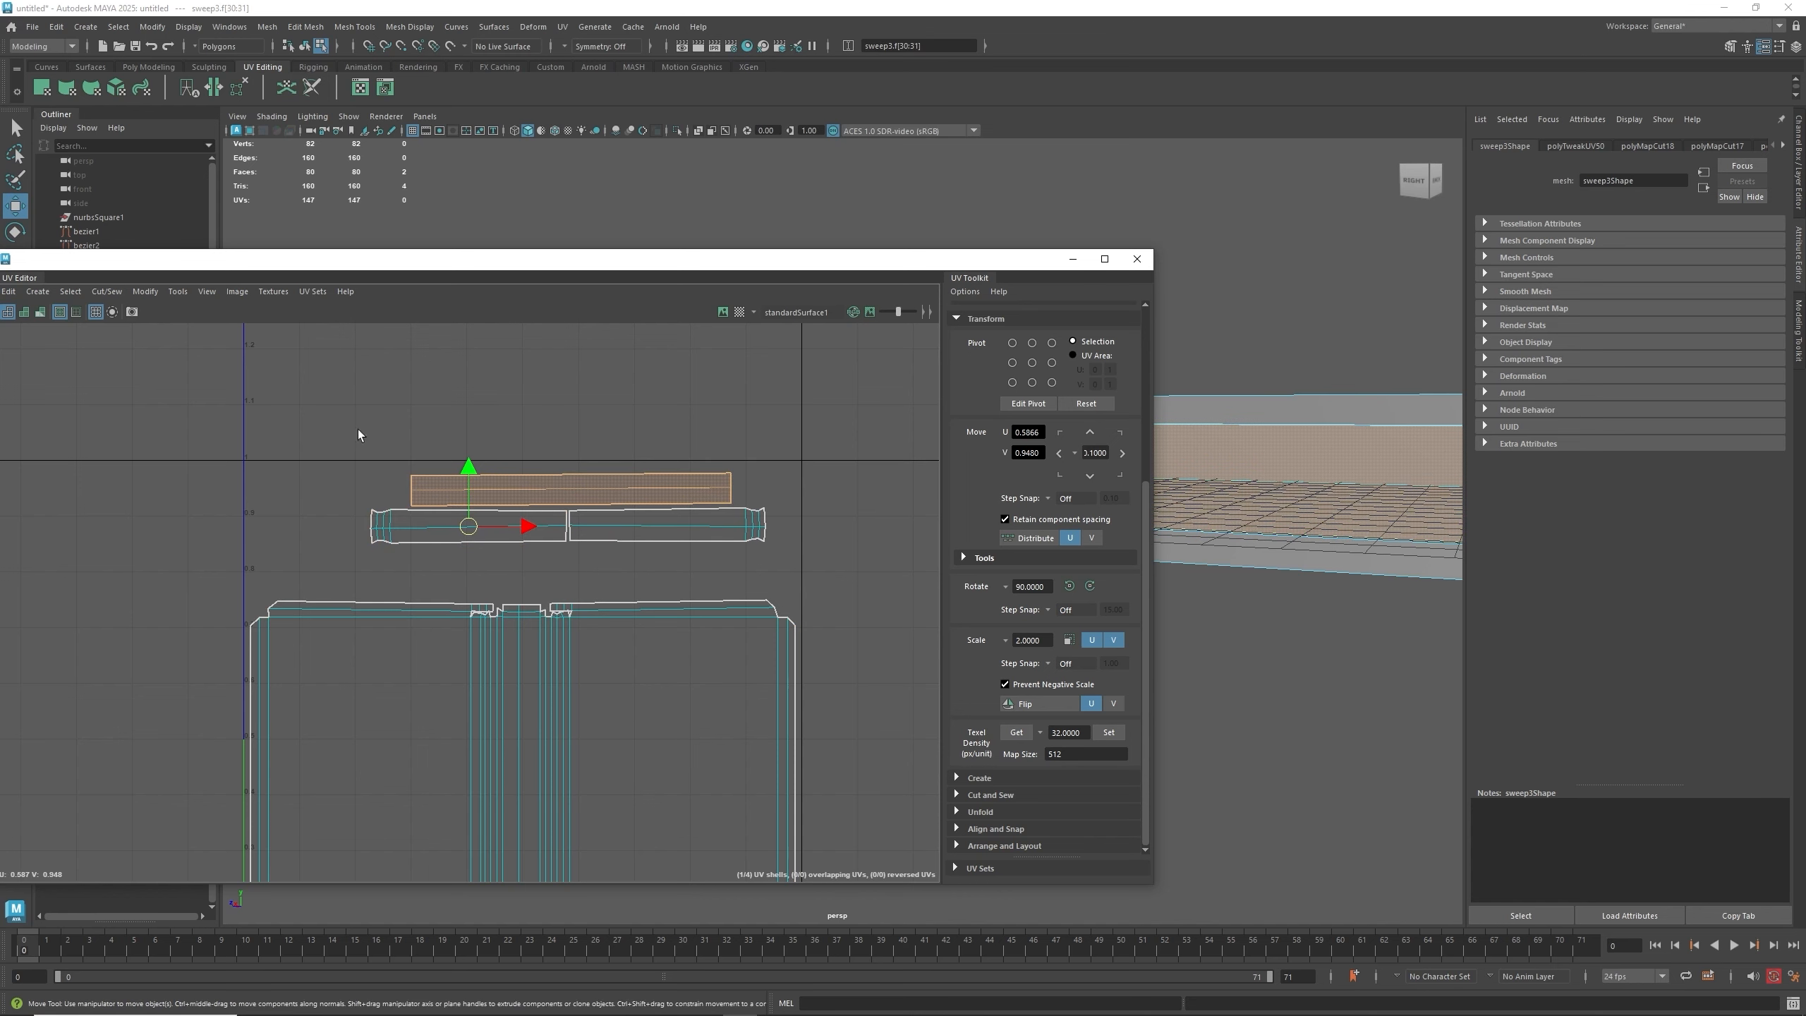
drag(358, 429, 776, 566)
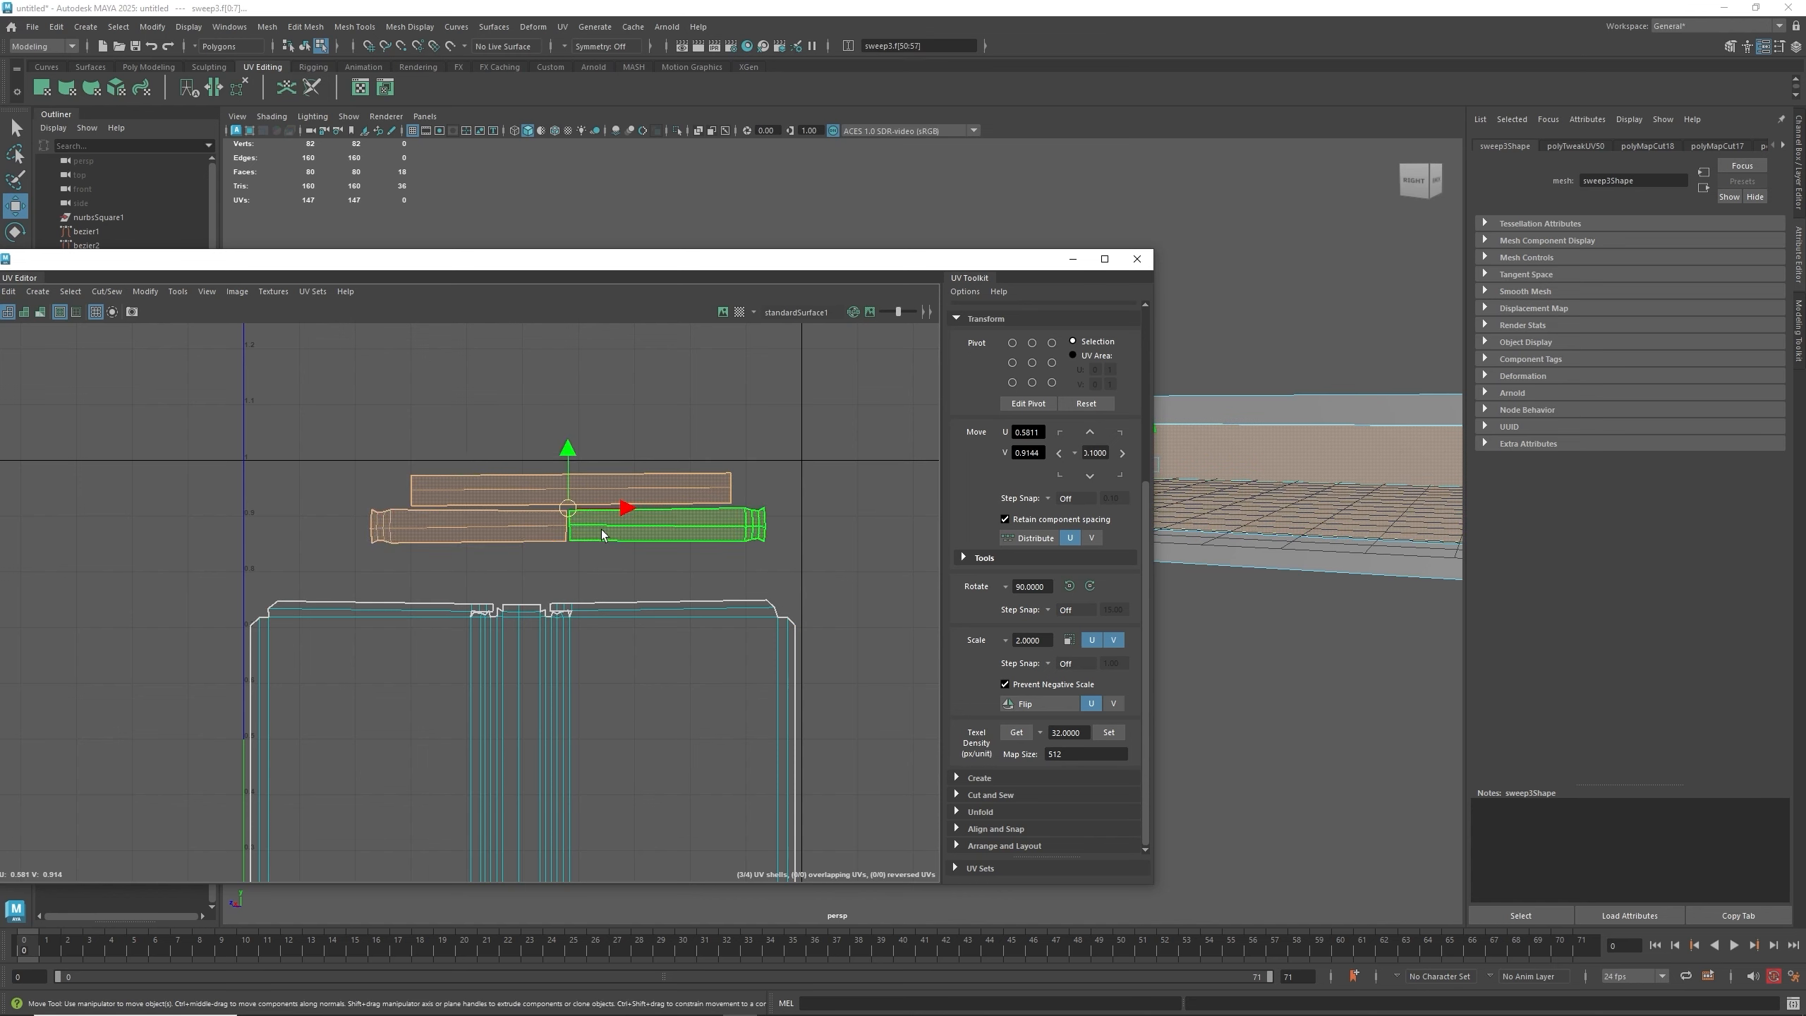
key(e)
key(r)
drag(568, 510, 516, 536)
key(w)
key(r)
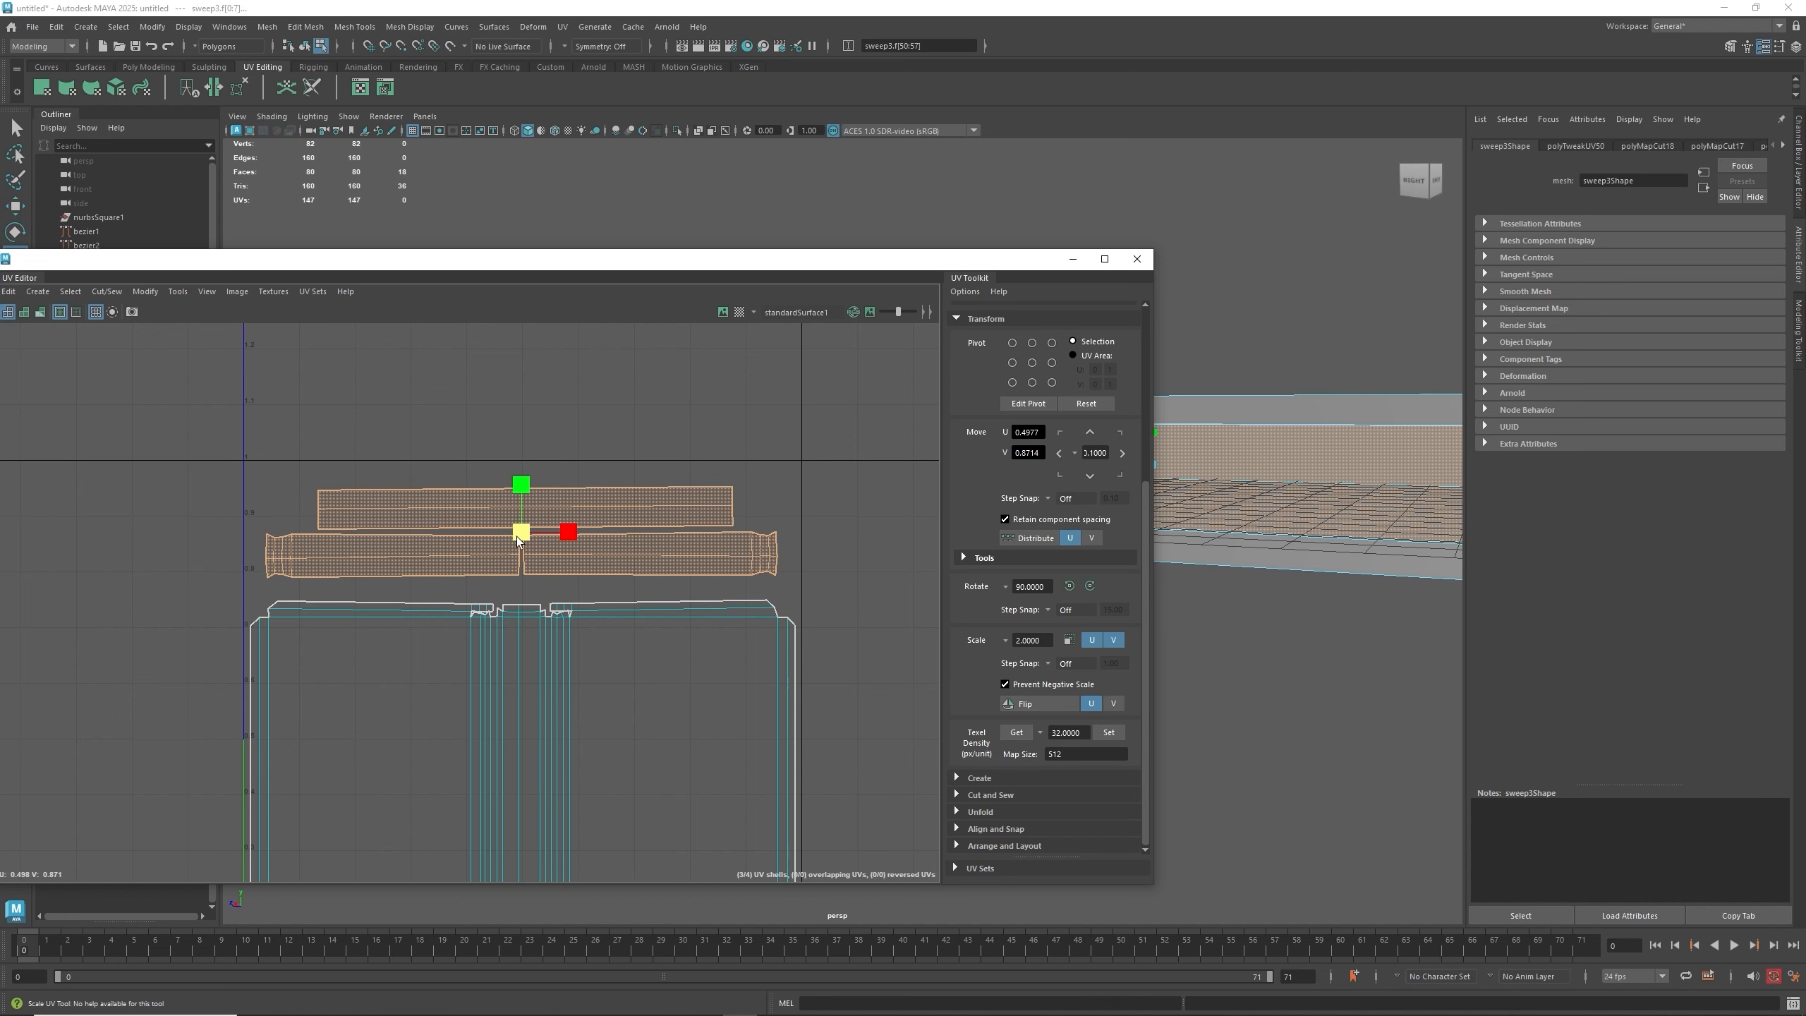
click(740, 455)
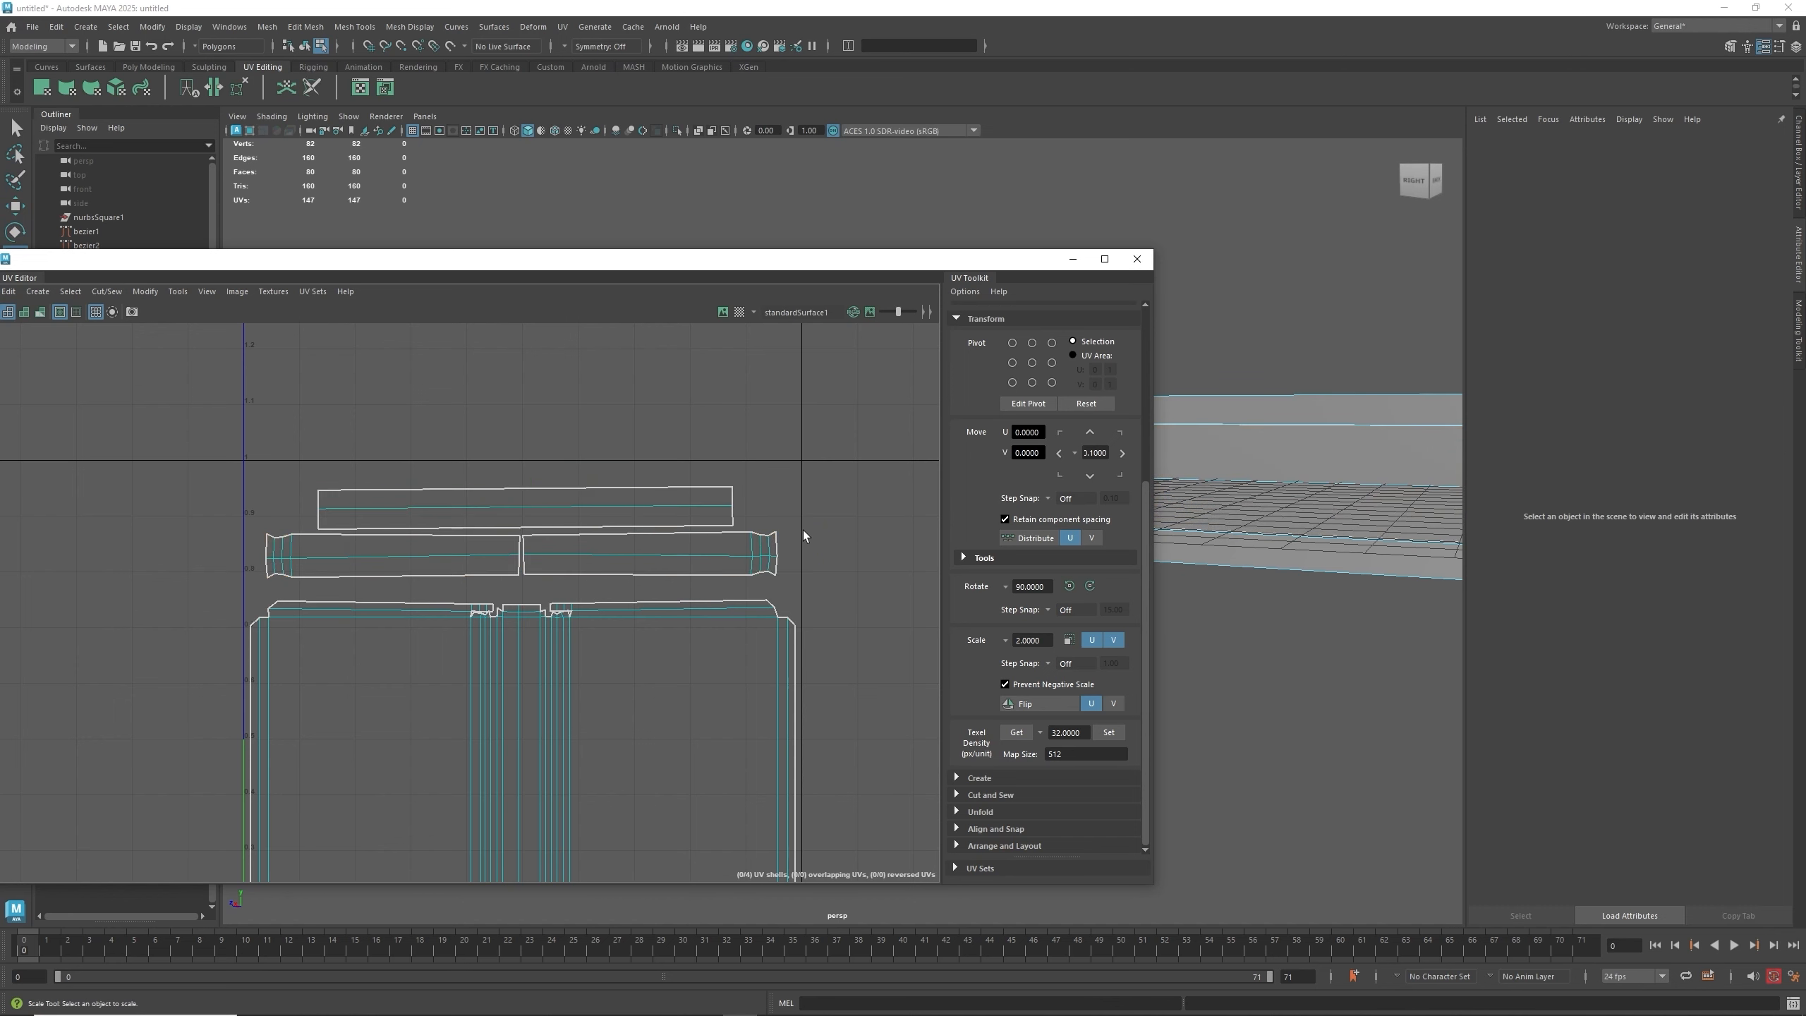
- Examine the large shell's top border edges and their matching edges on the strip shells
scroll(803, 531, down, 3)
scroll(776, 623, down, 1)
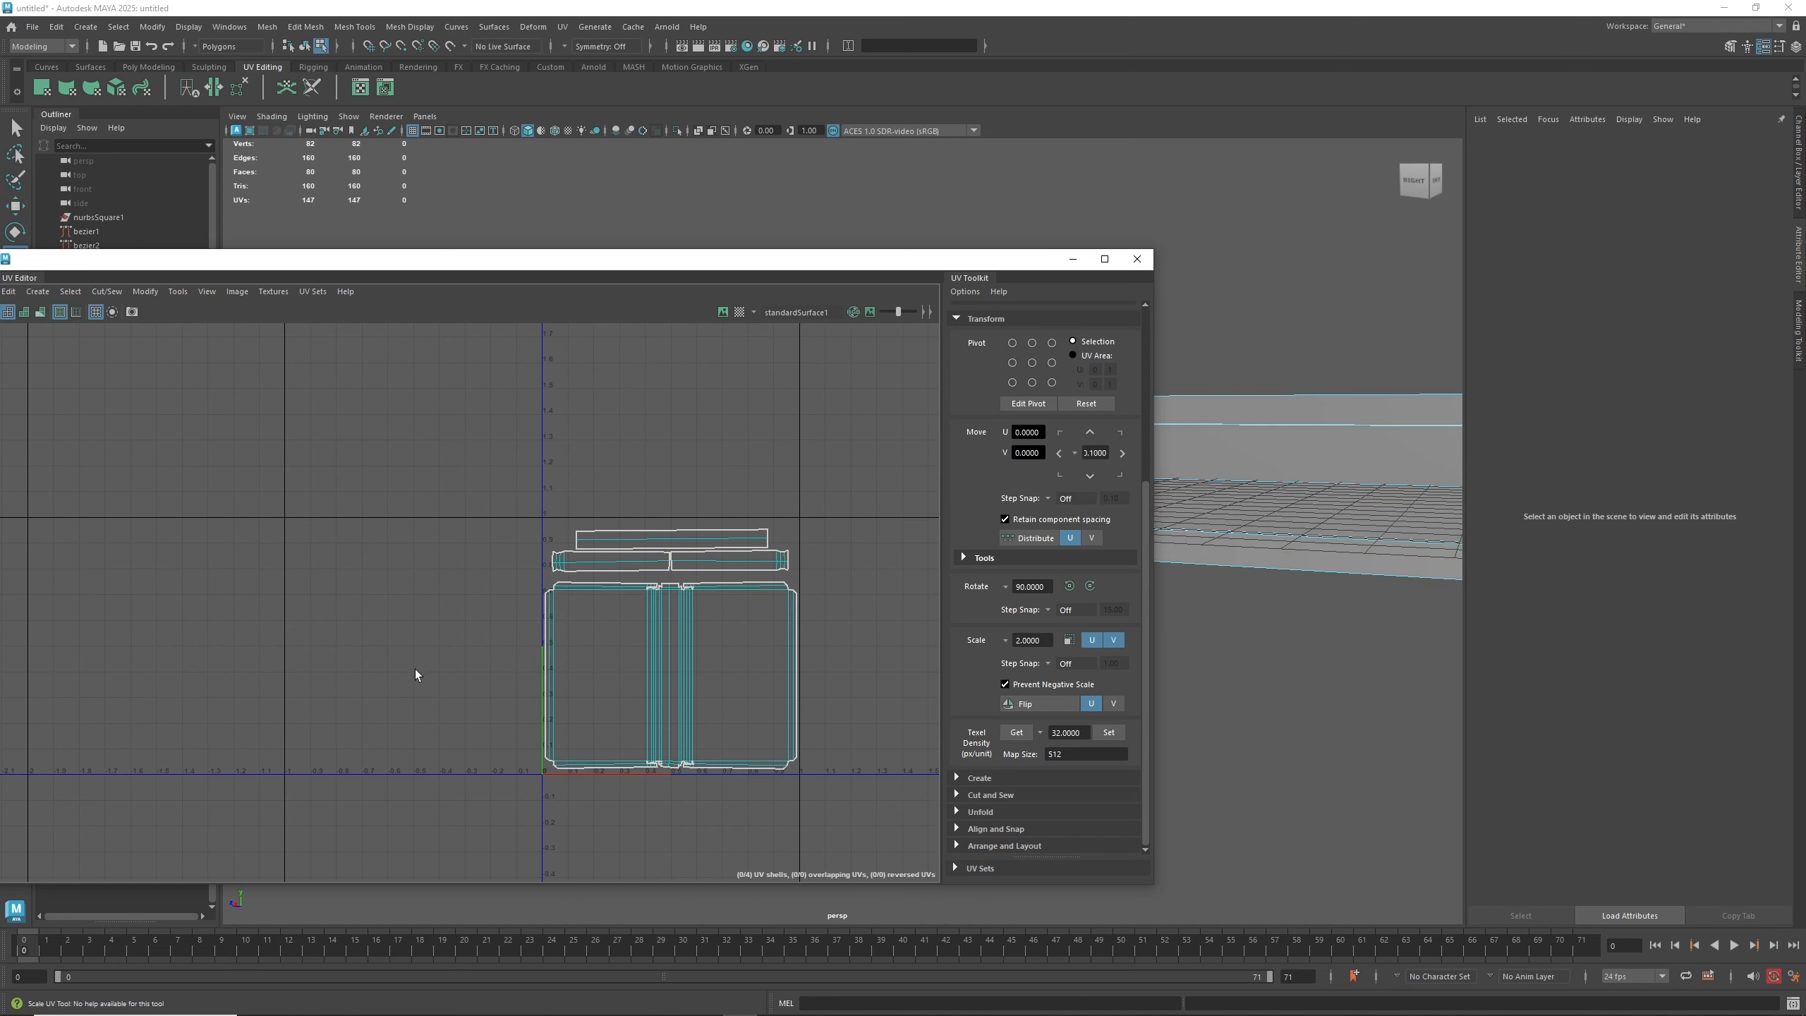
alt+middle_drag(416, 670, 367, 656)
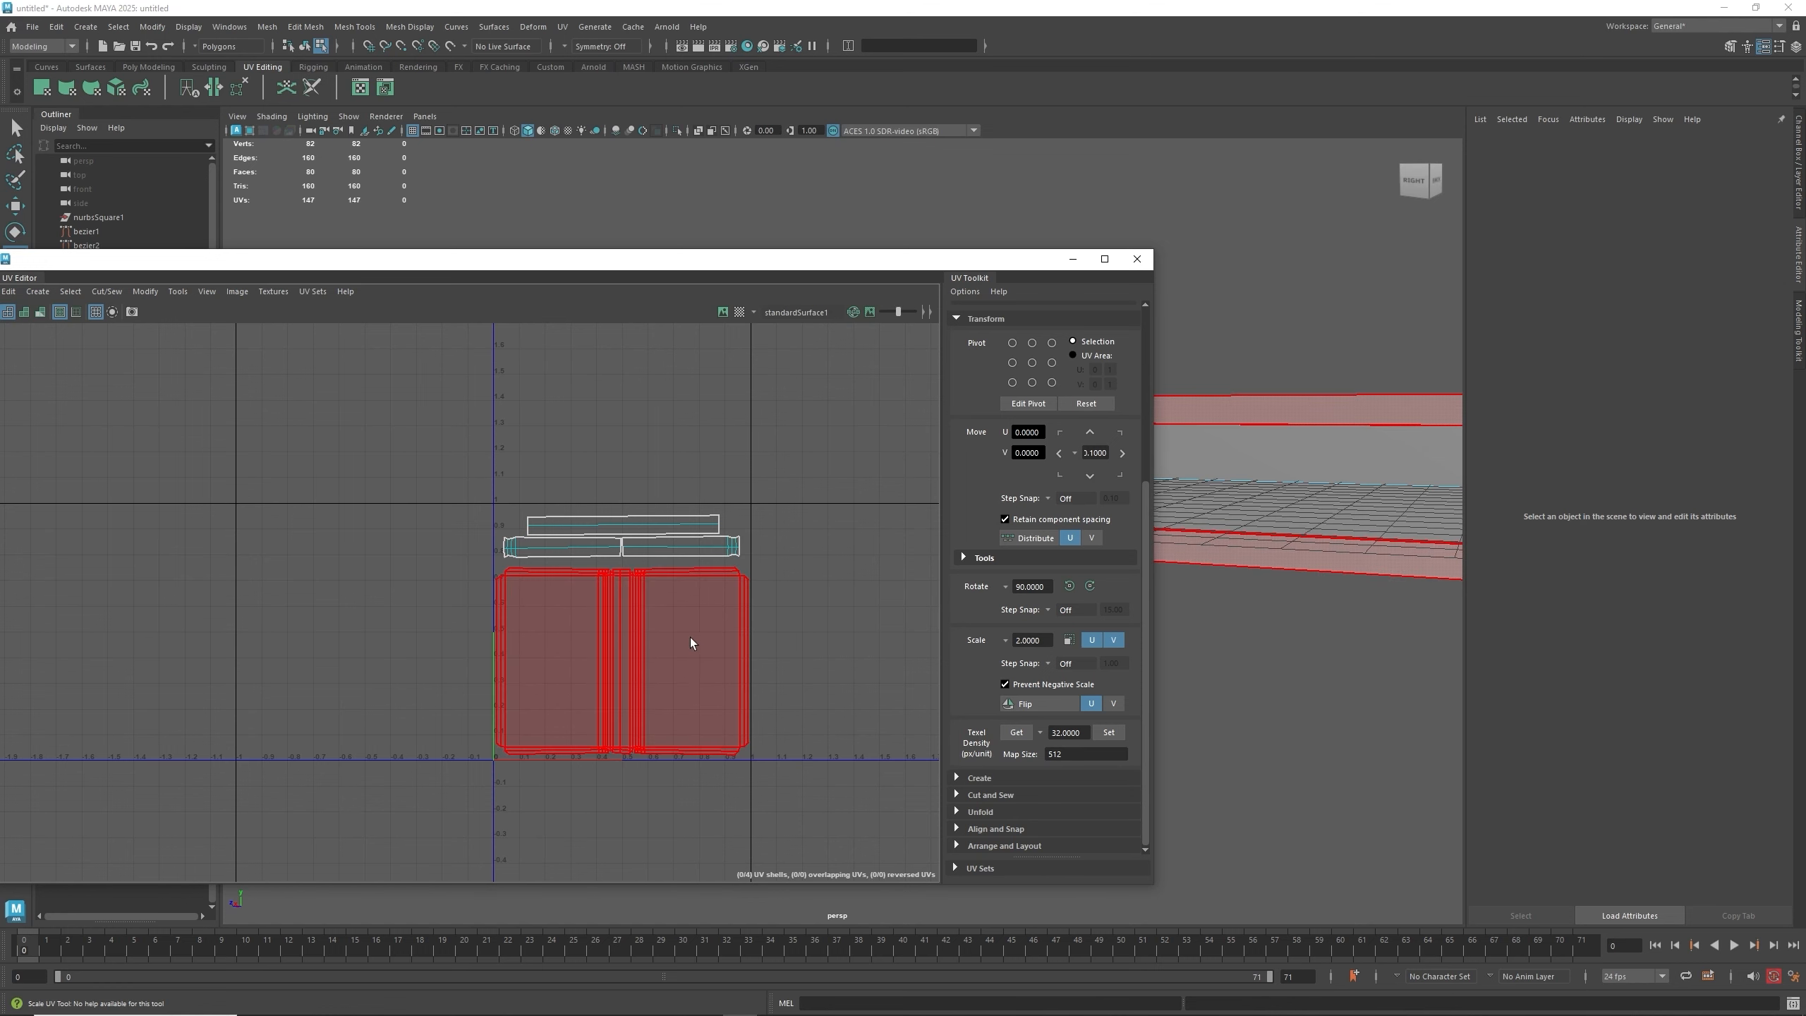
scroll(687, 619, up, 5)
right_drag(666, 523, 669, 495)
click(675, 525)
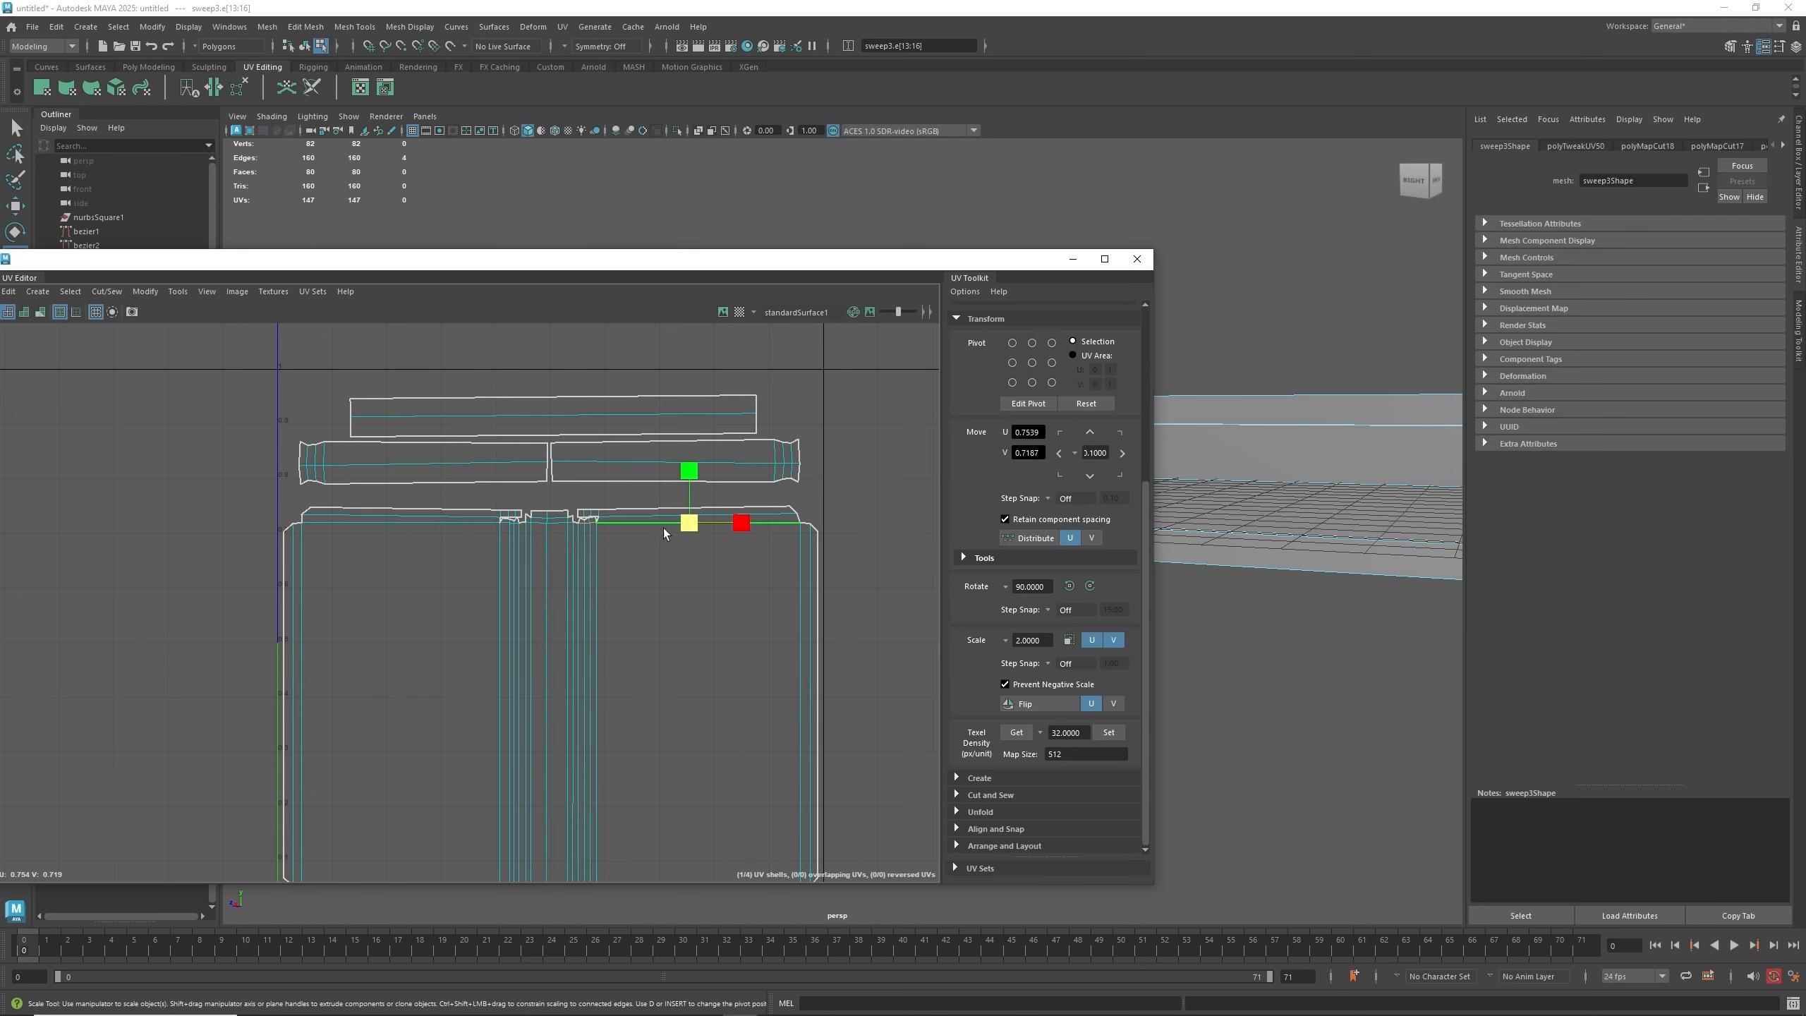
scroll(574, 545, up, 3)
shift+click(544, 508)
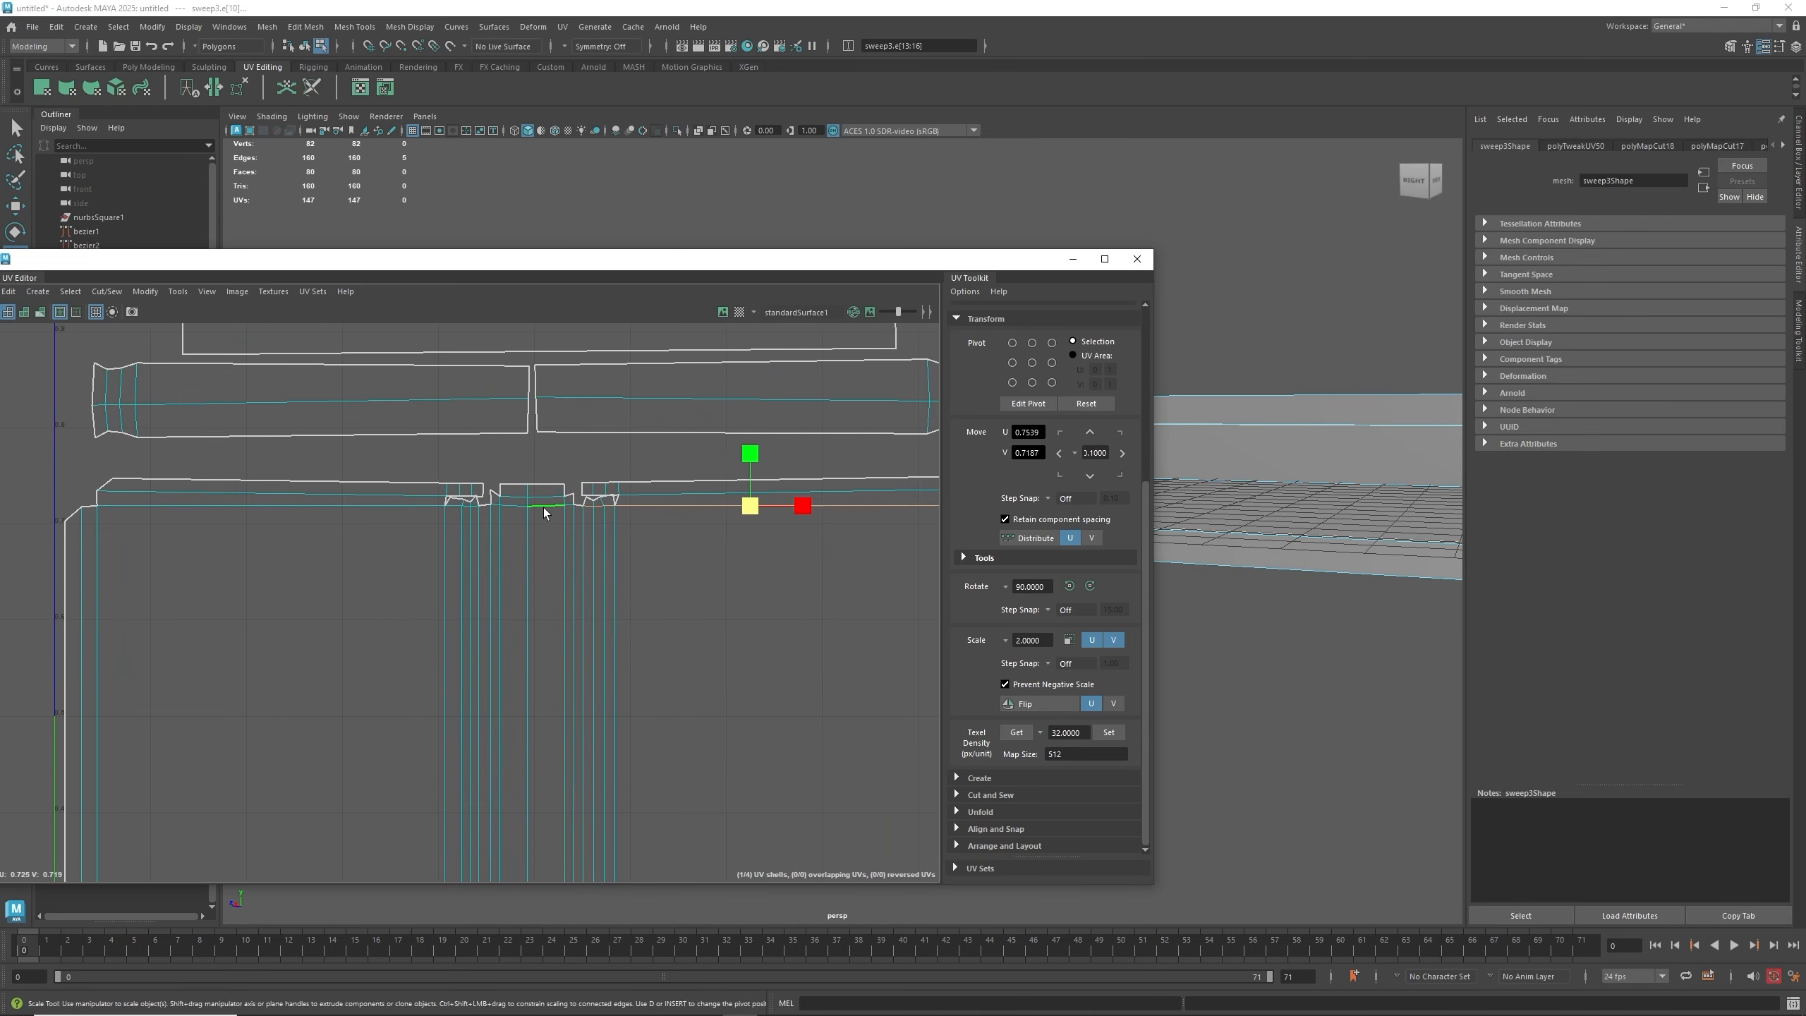
shift+click(426, 505)
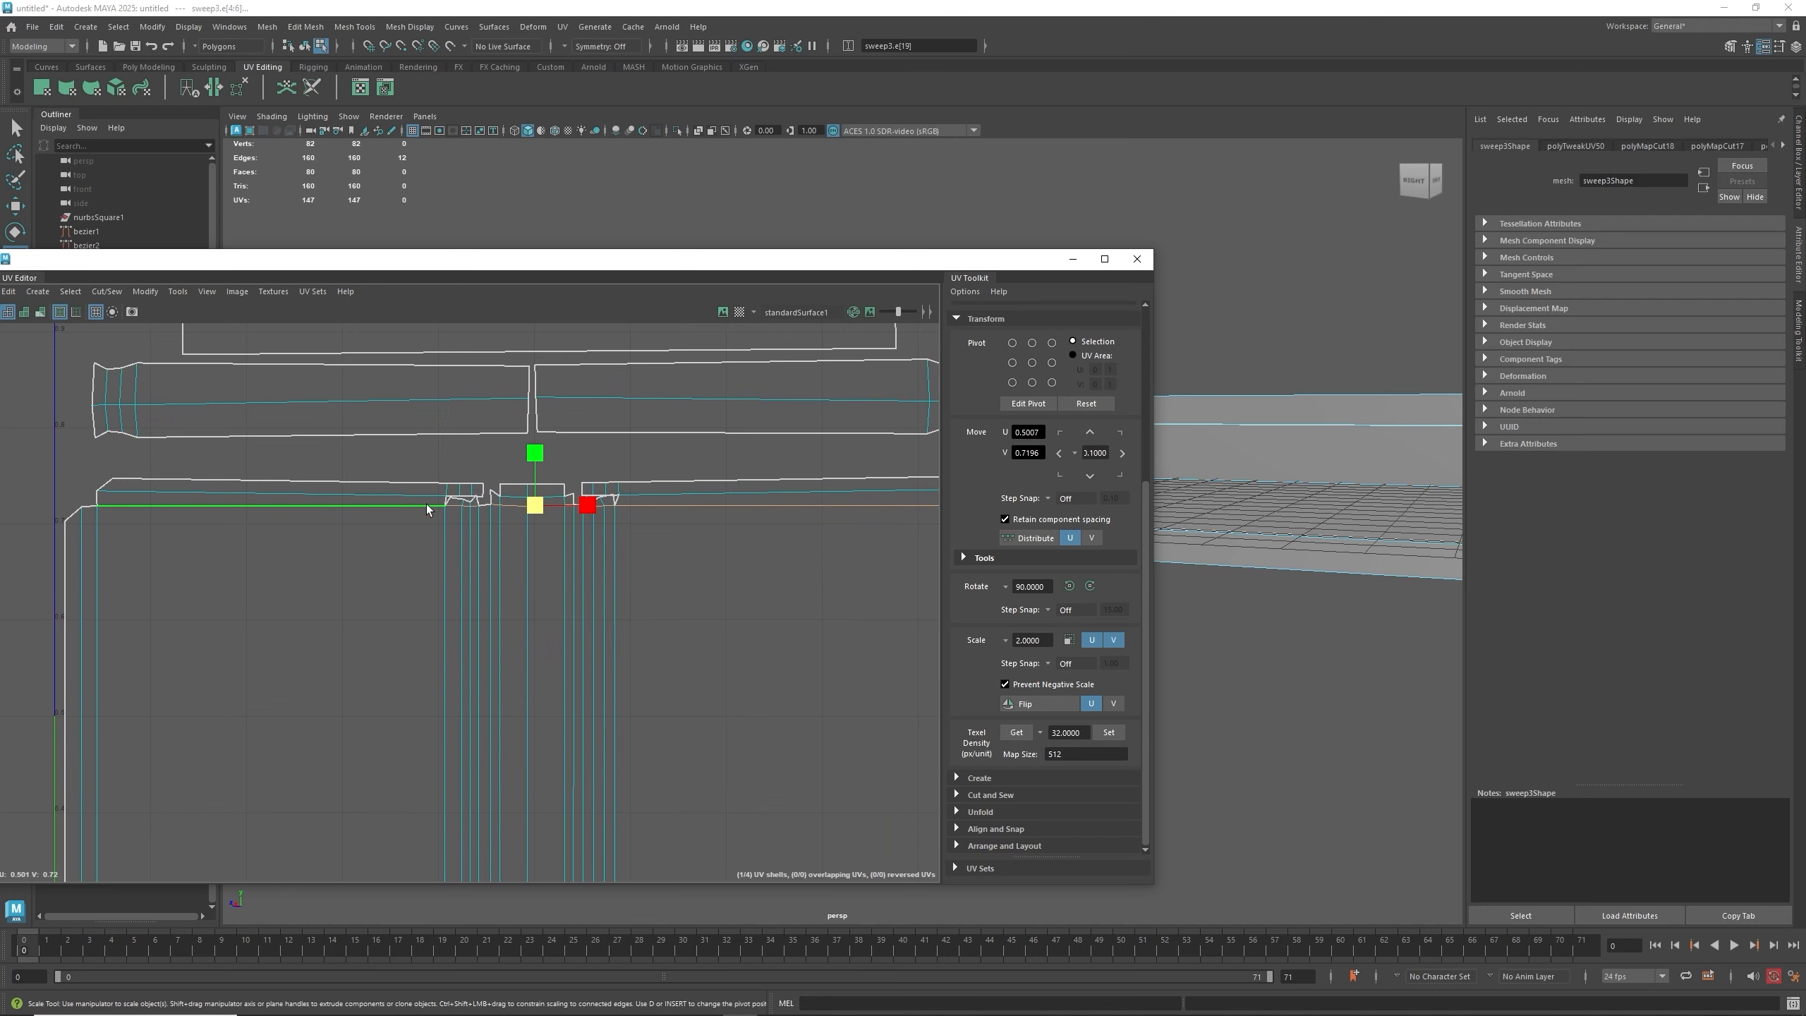
right_drag(426, 504, 427, 470)
alt+middle_drag(604, 402, 551, 503)
double_click(612, 501)
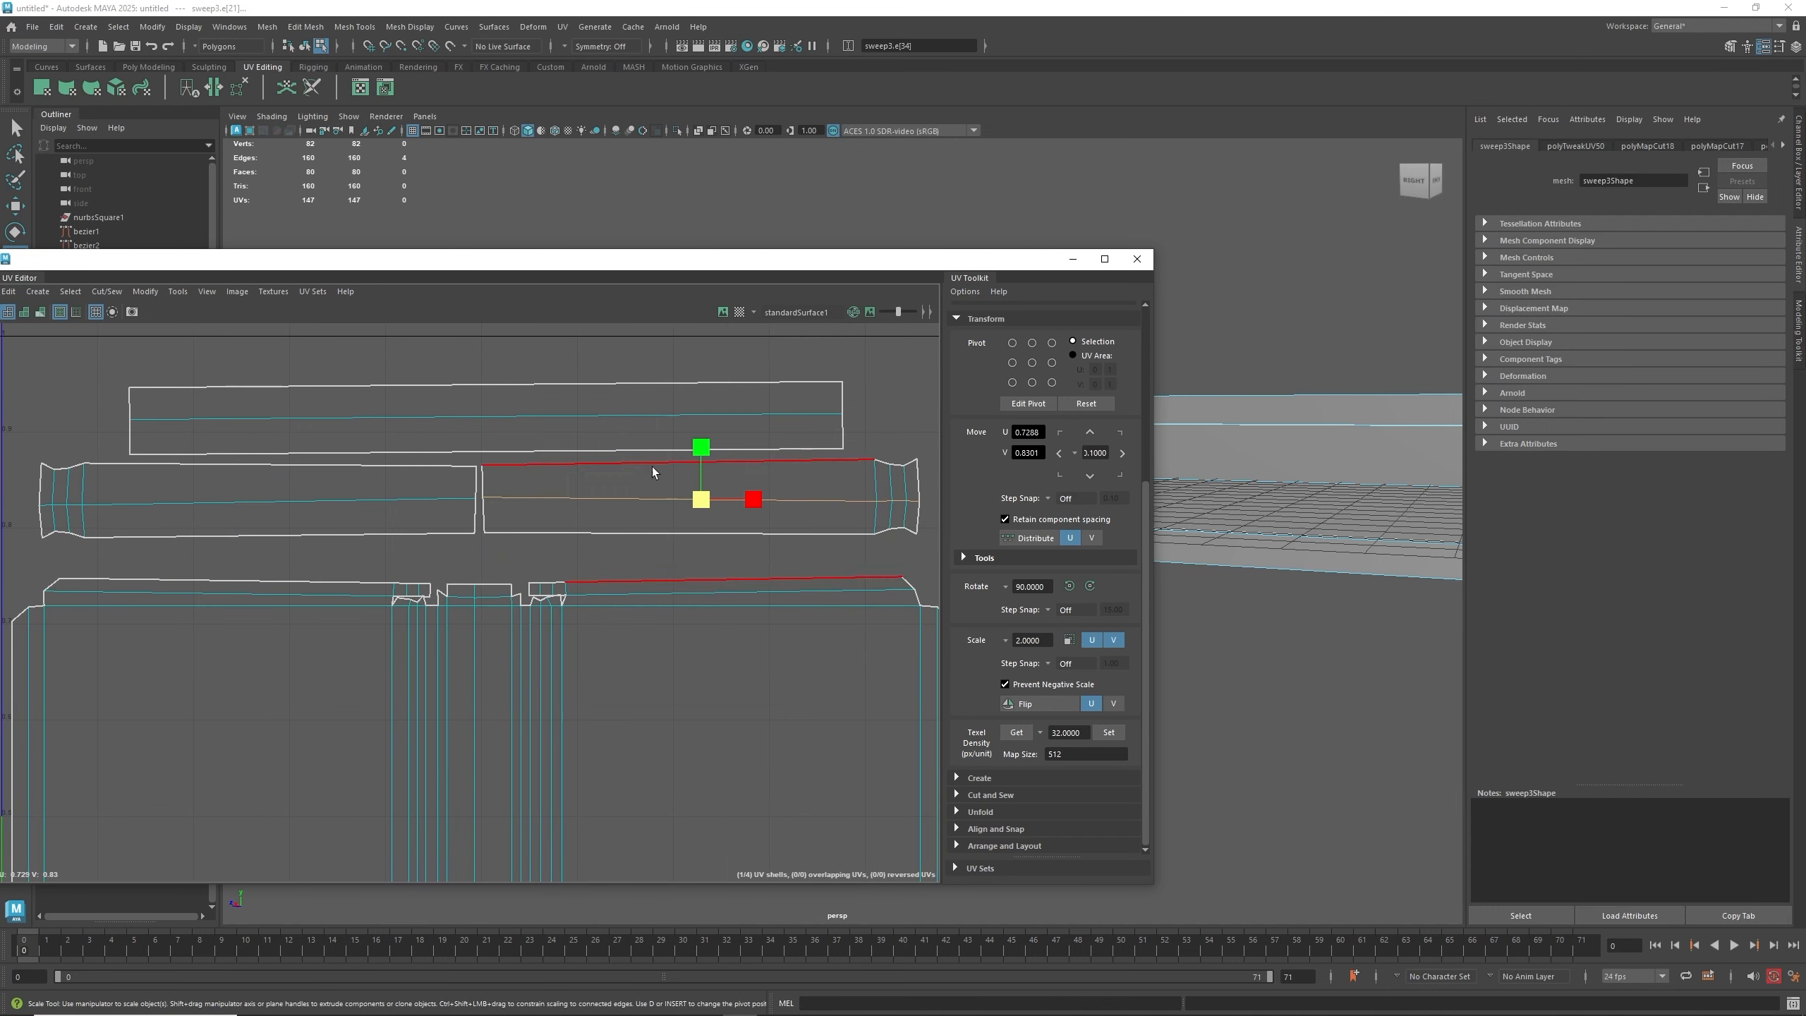
click(701, 446)
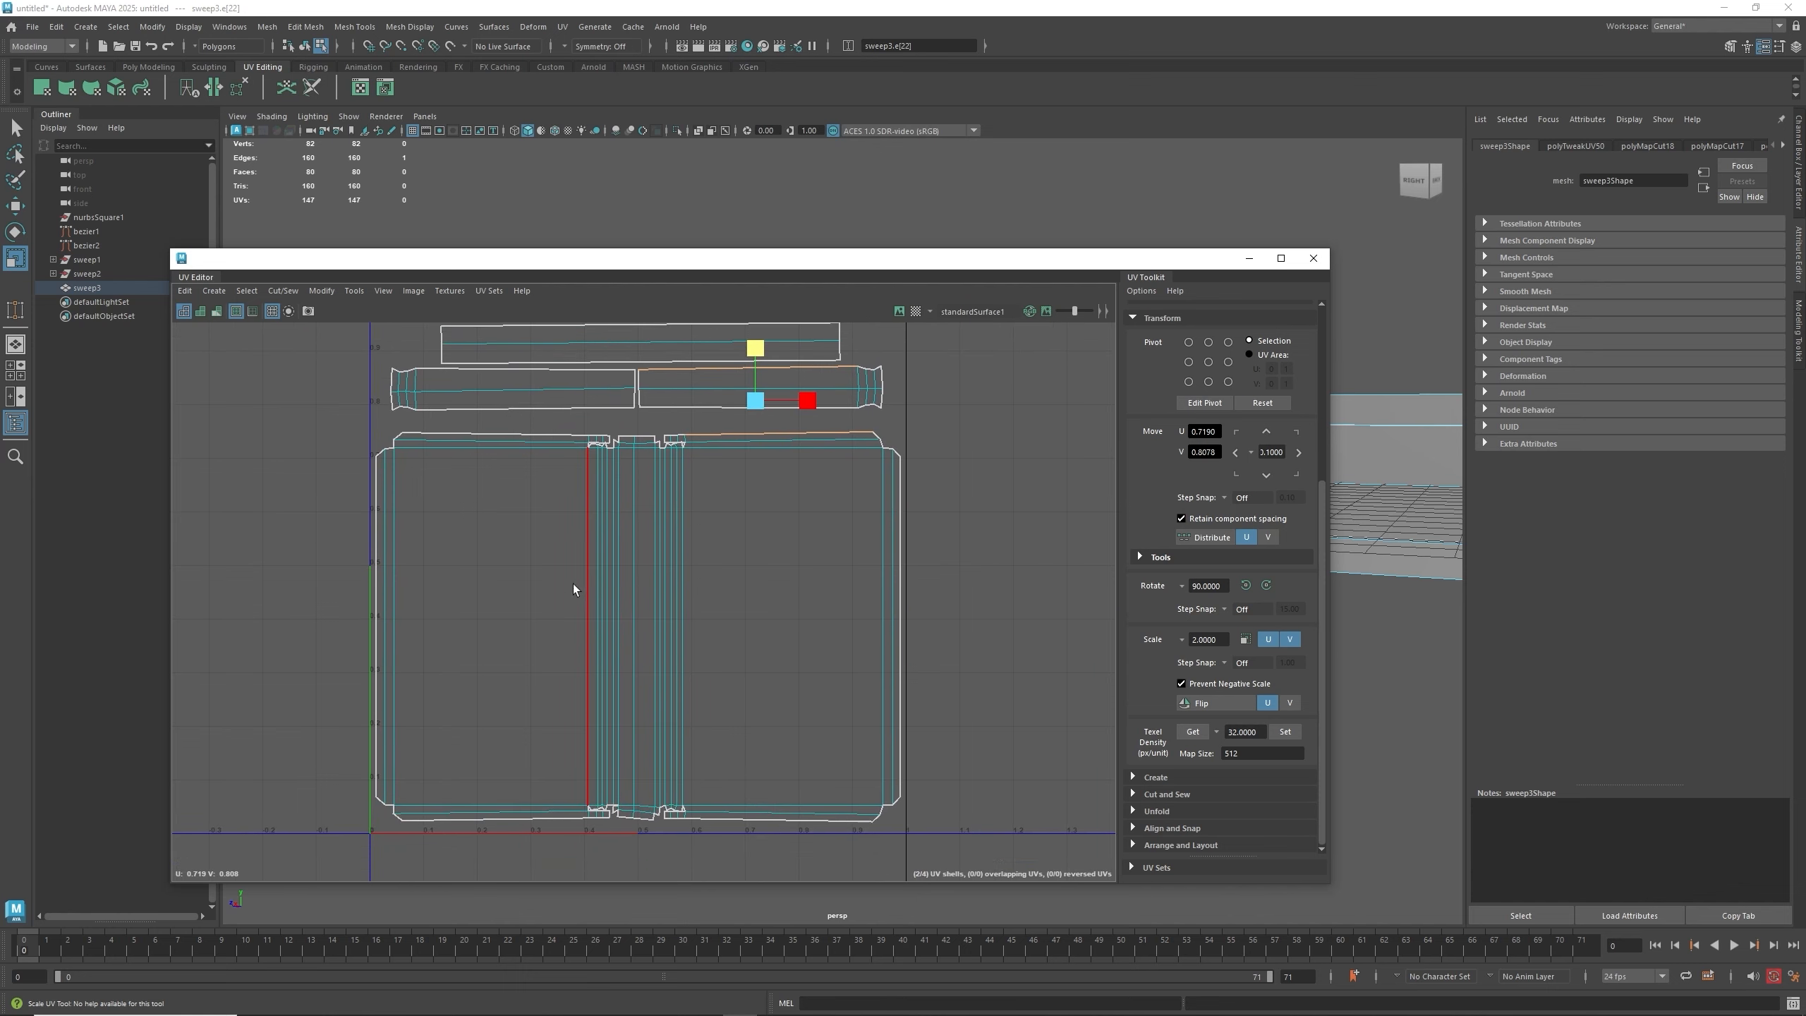
- Move and Sew the small notch edge onto the large shell's top border
scroll(618, 827, up, 3)
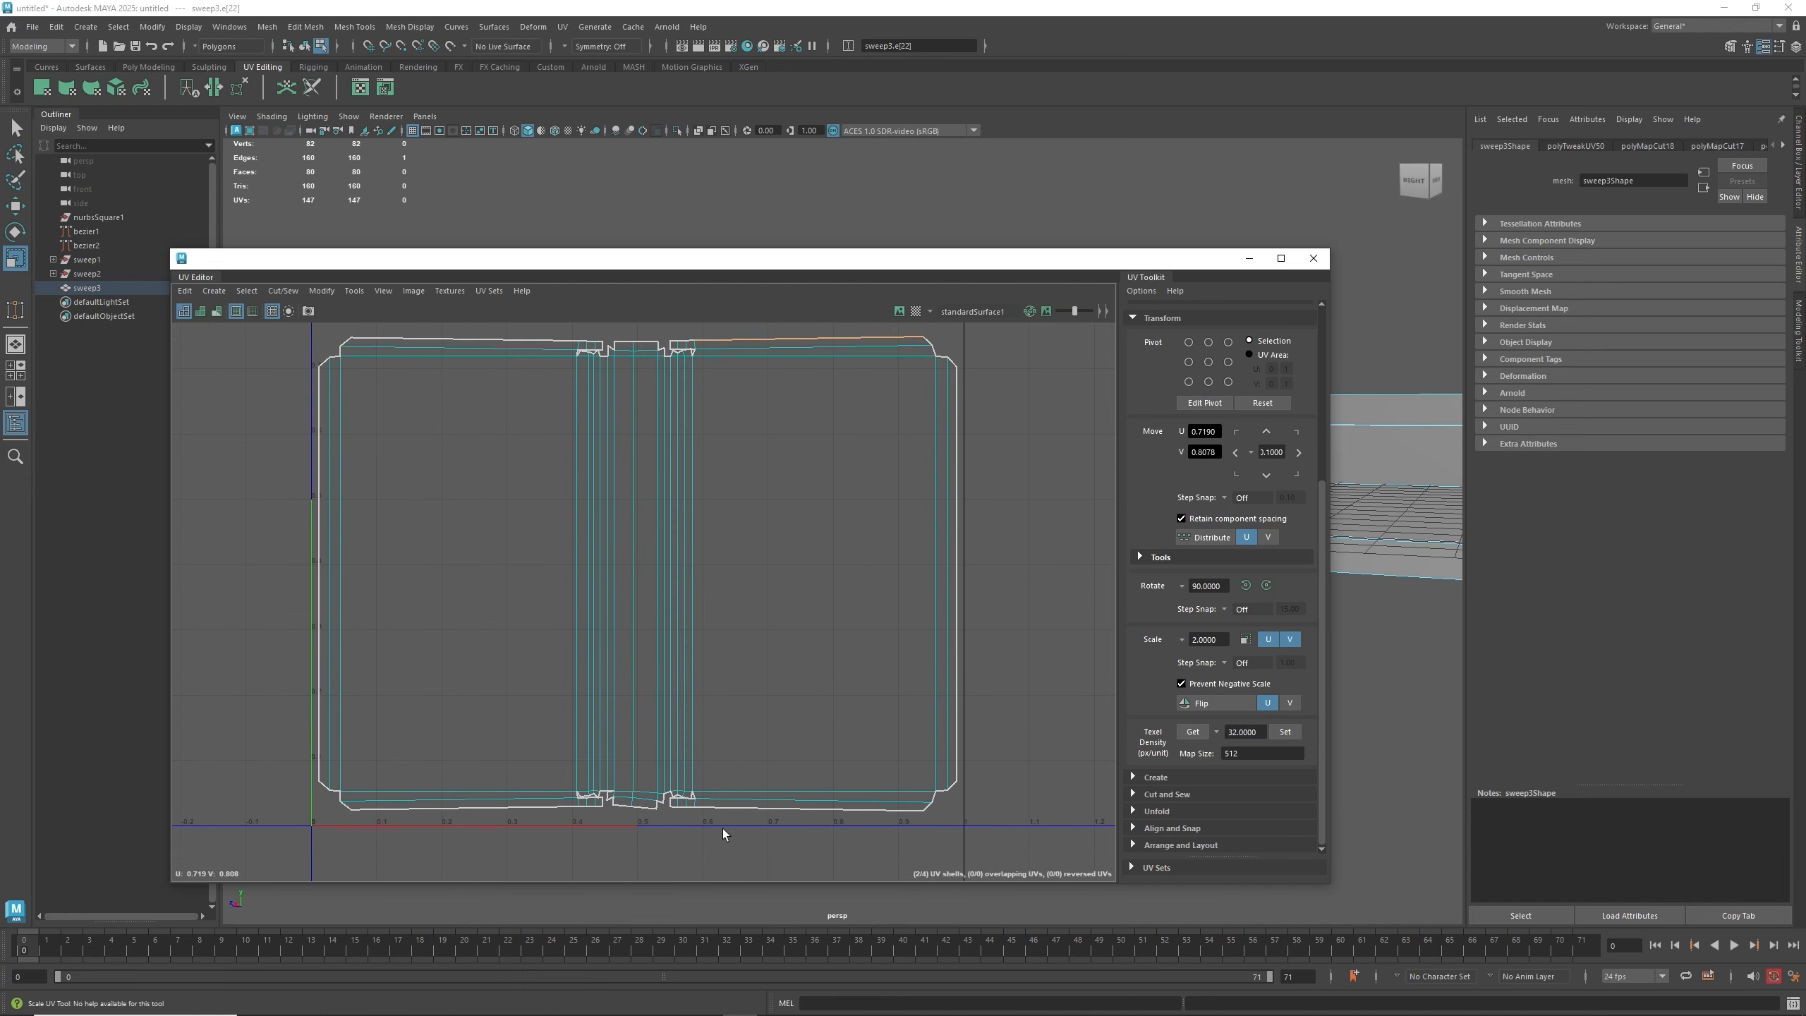
scroll(723, 829, up, 3)
scroll(613, 766, up, 8)
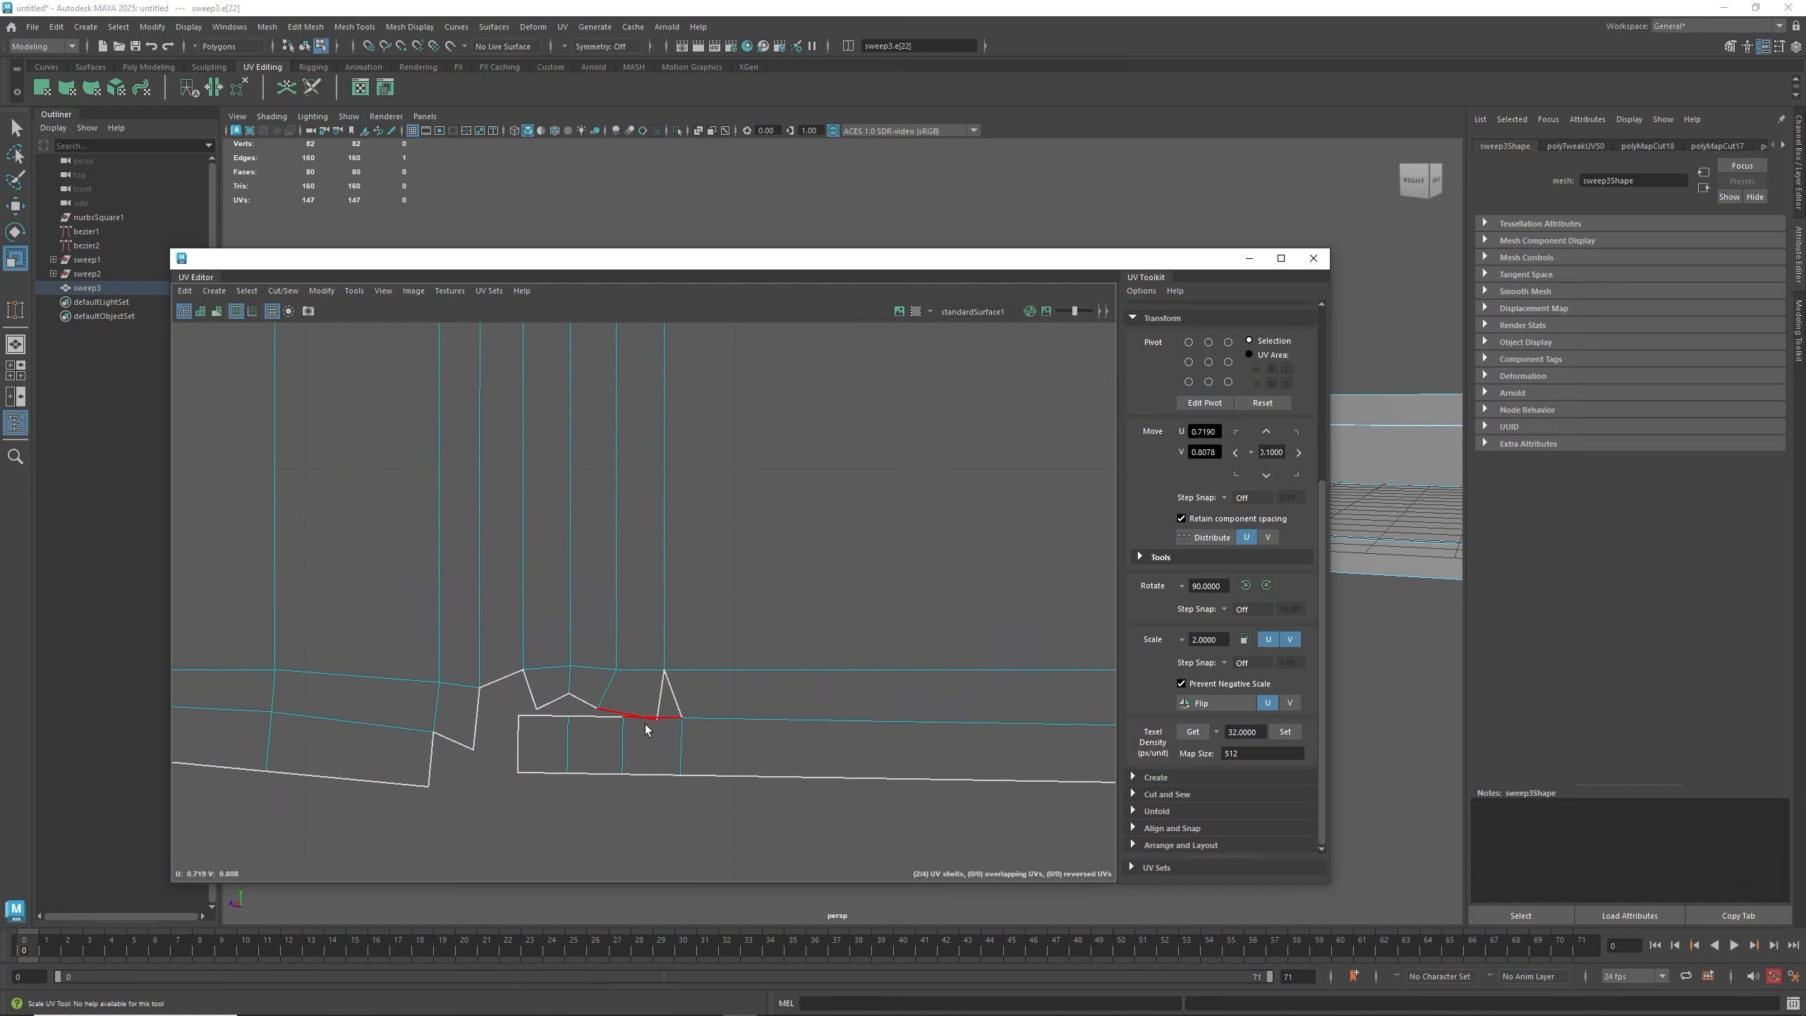
right_drag(621, 713, 623, 674)
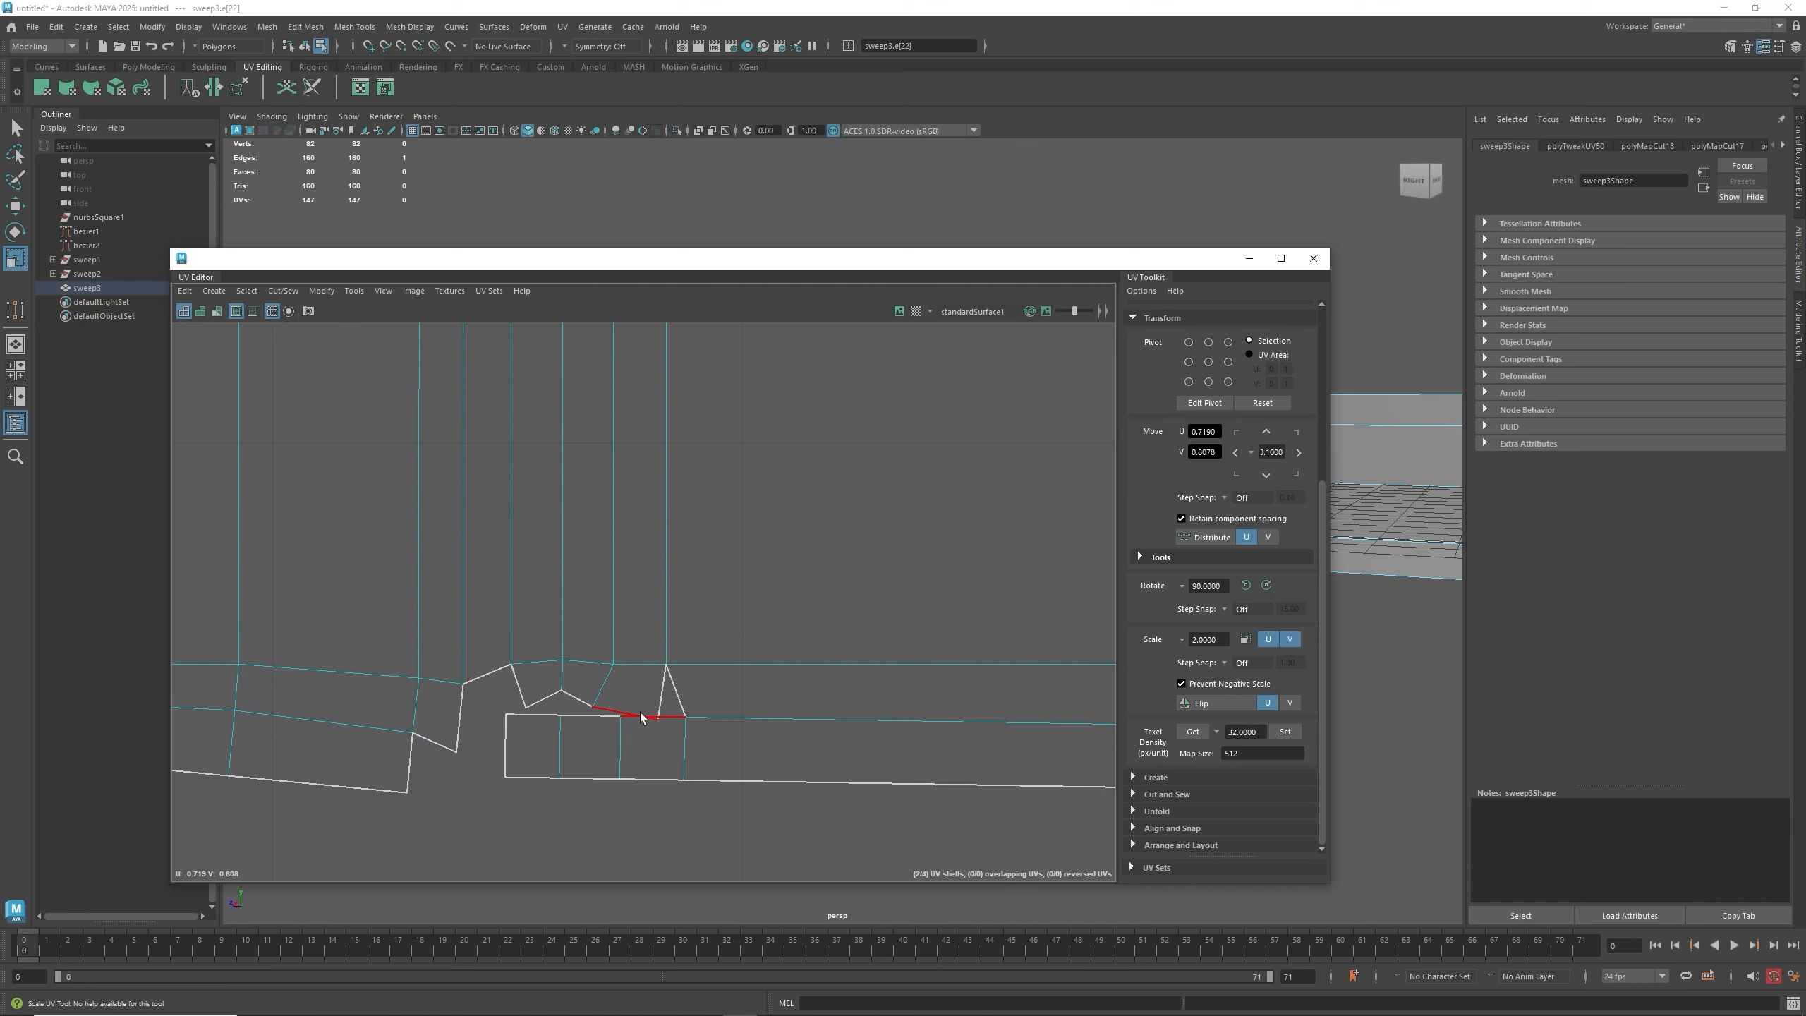
click(640, 716)
shift+right_click(640, 716)
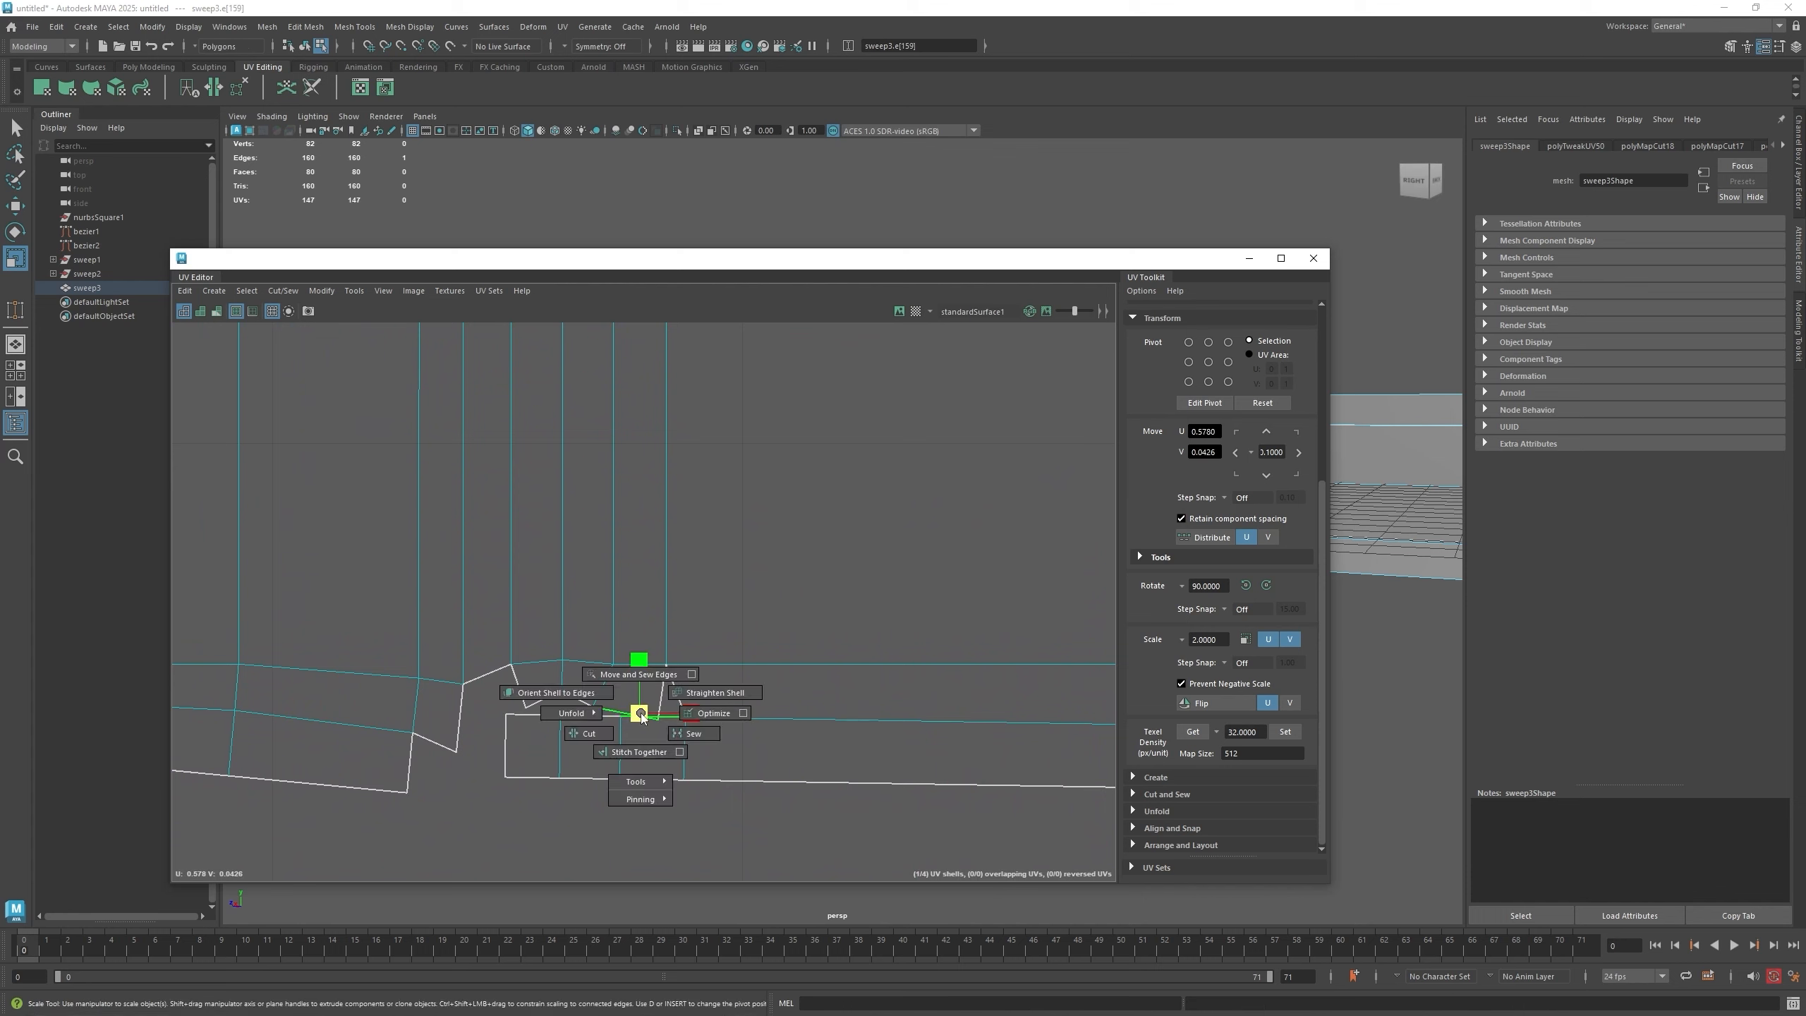
click(636, 673)
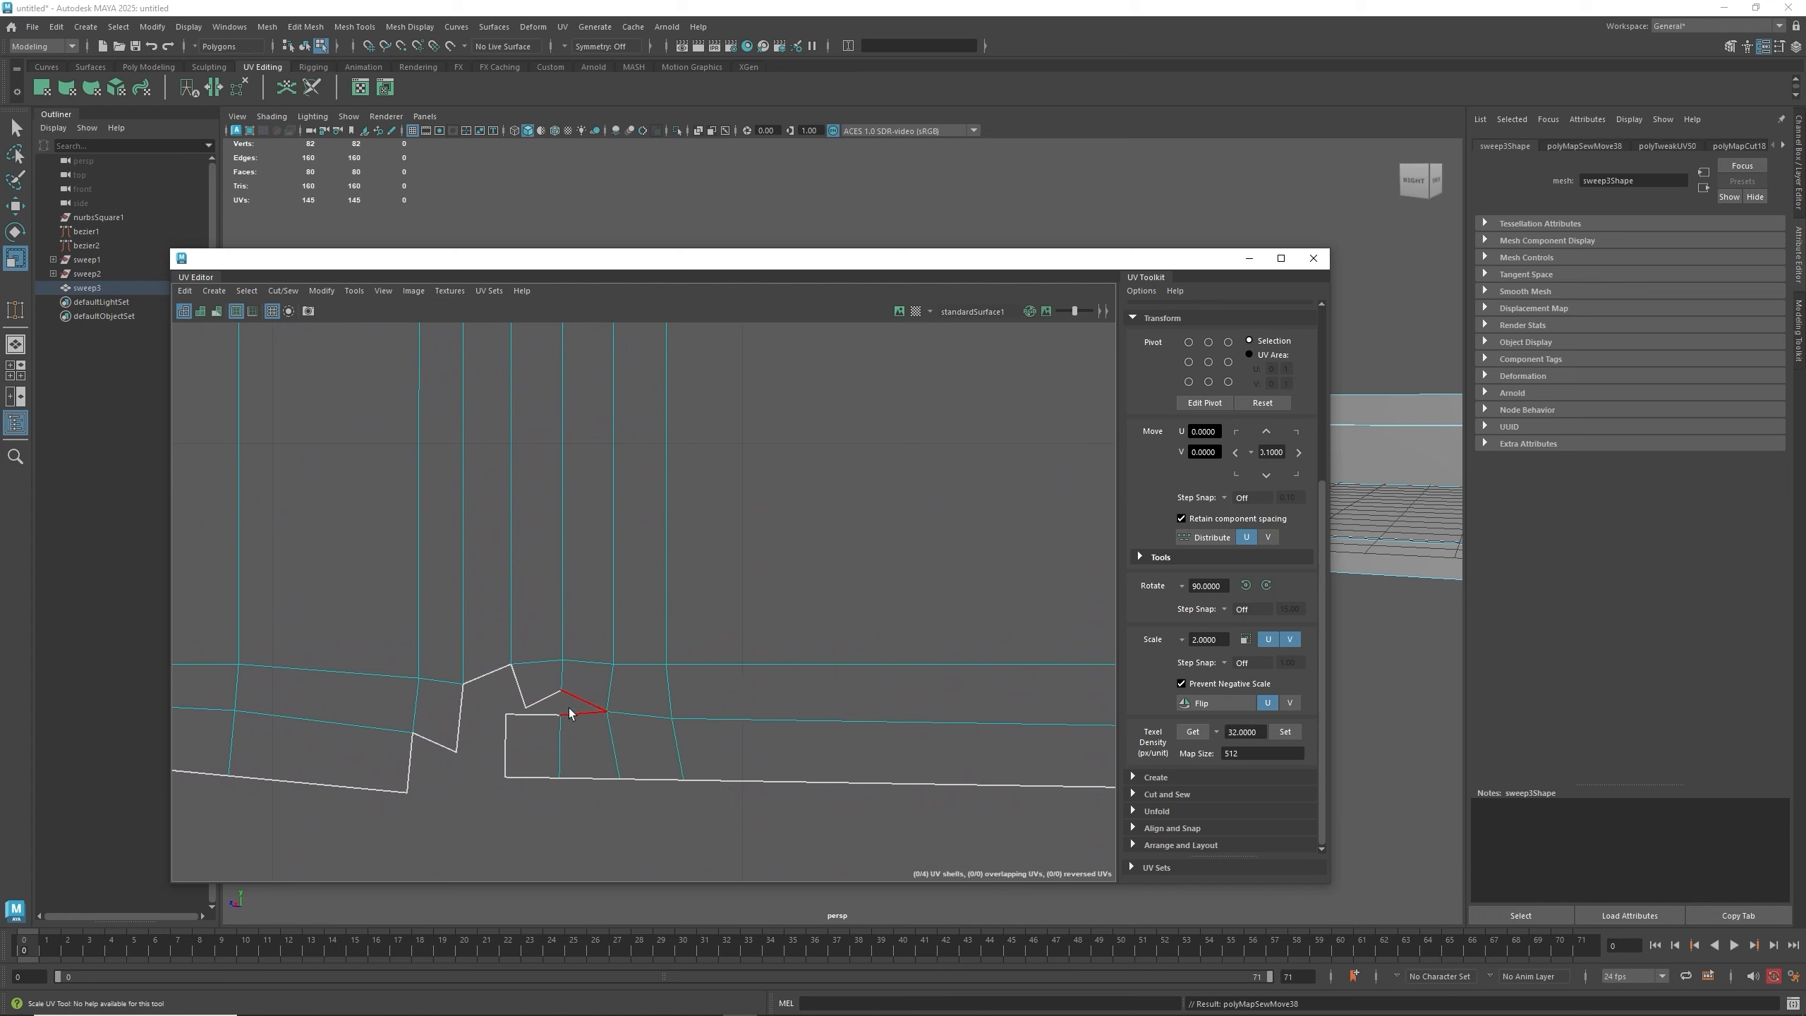
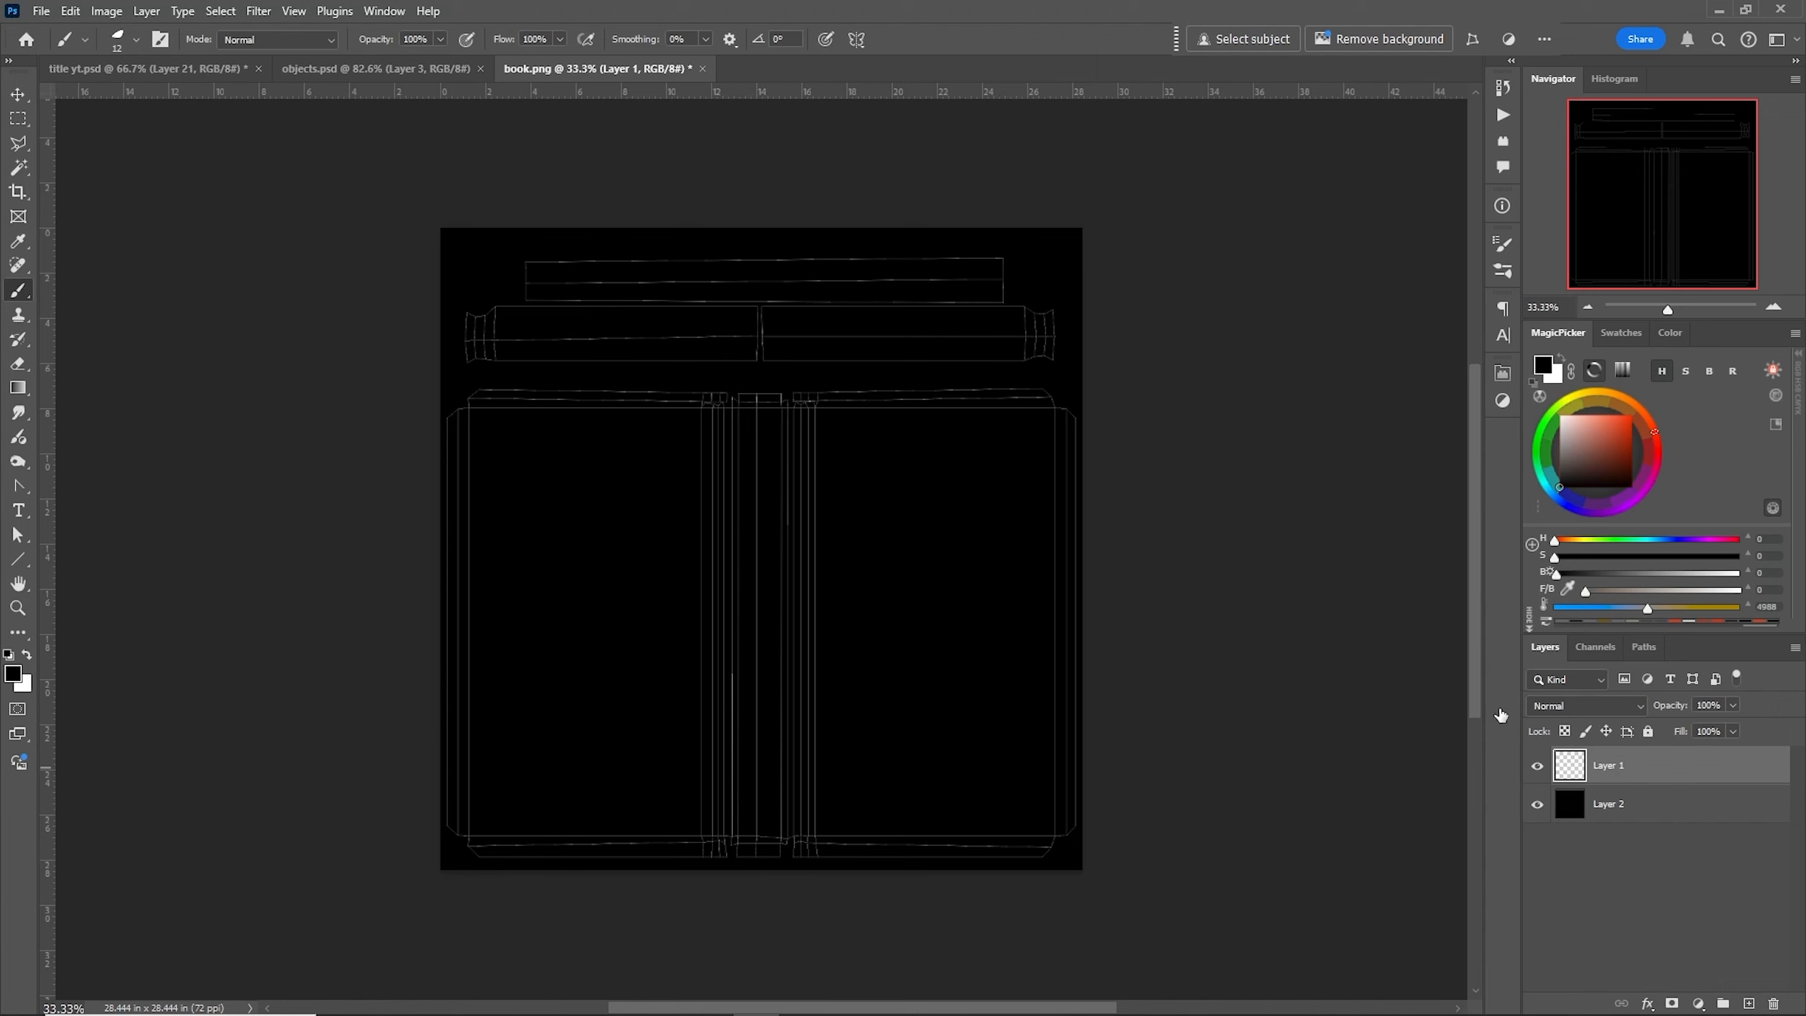
- Paste a wood page-edge texture and a book cover texture into the UV layout image, moving the cover aside
key(ctrl+v)
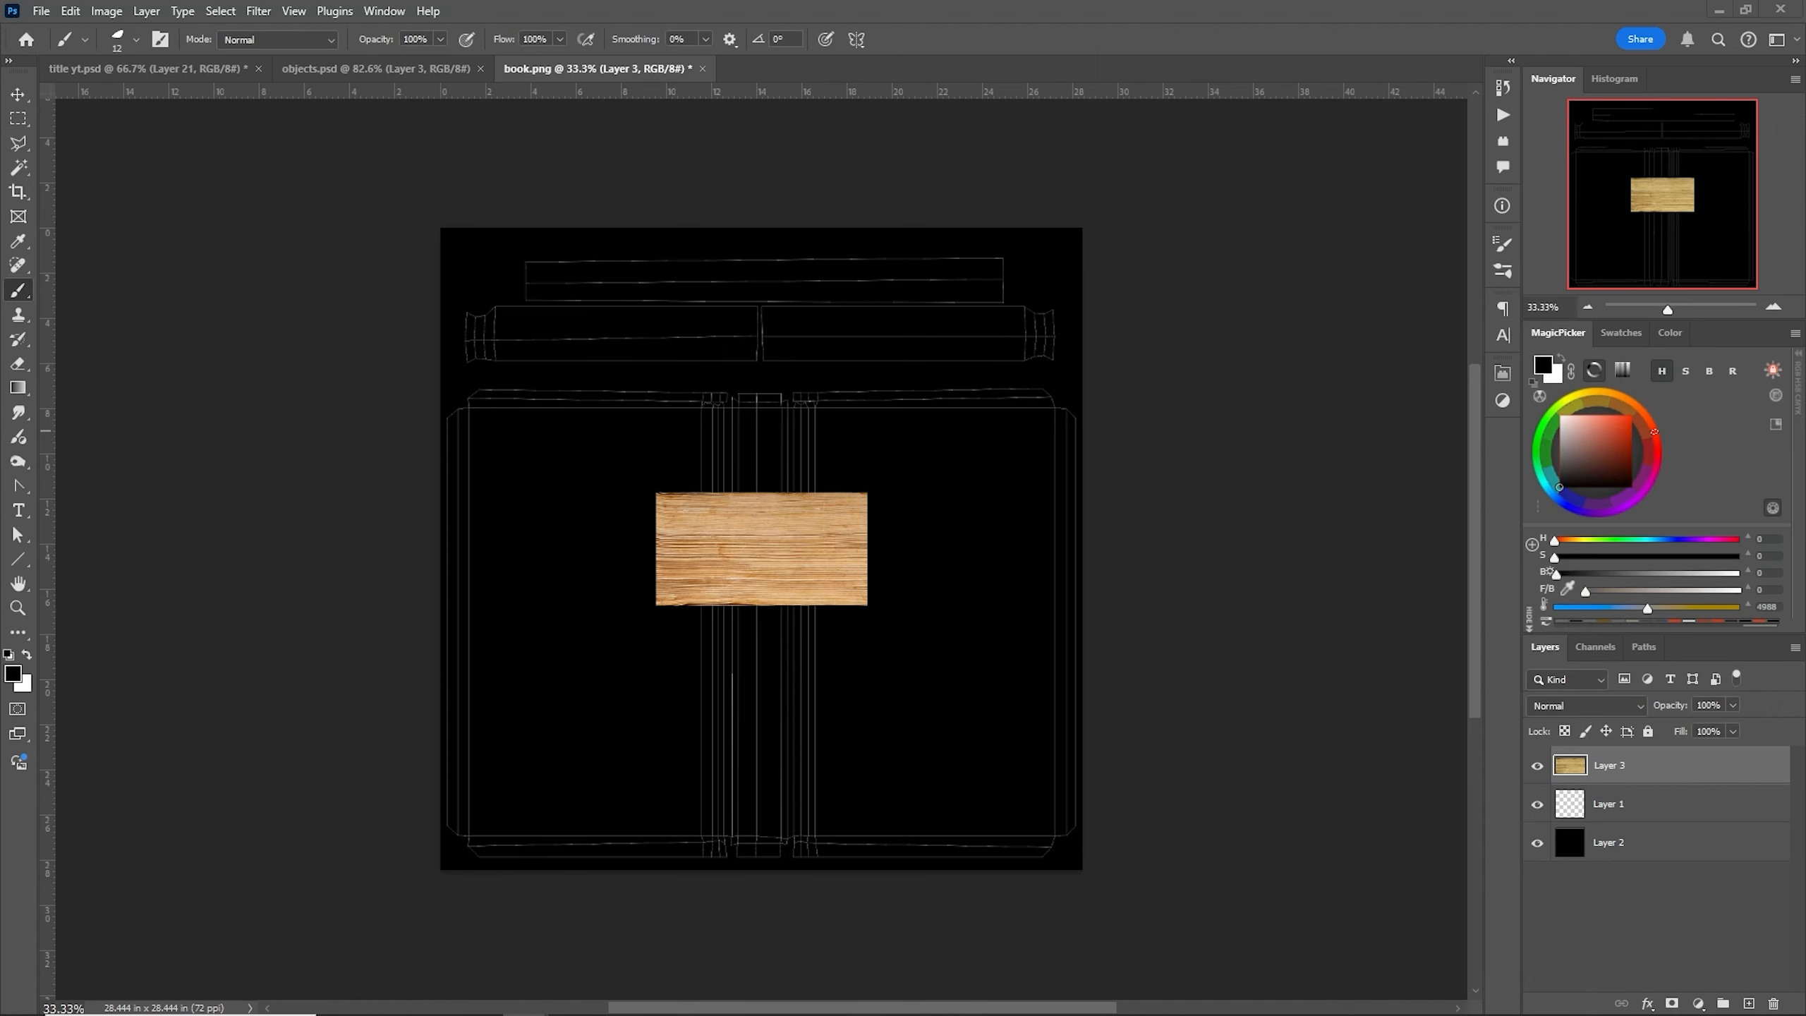
key(ctrl+v)
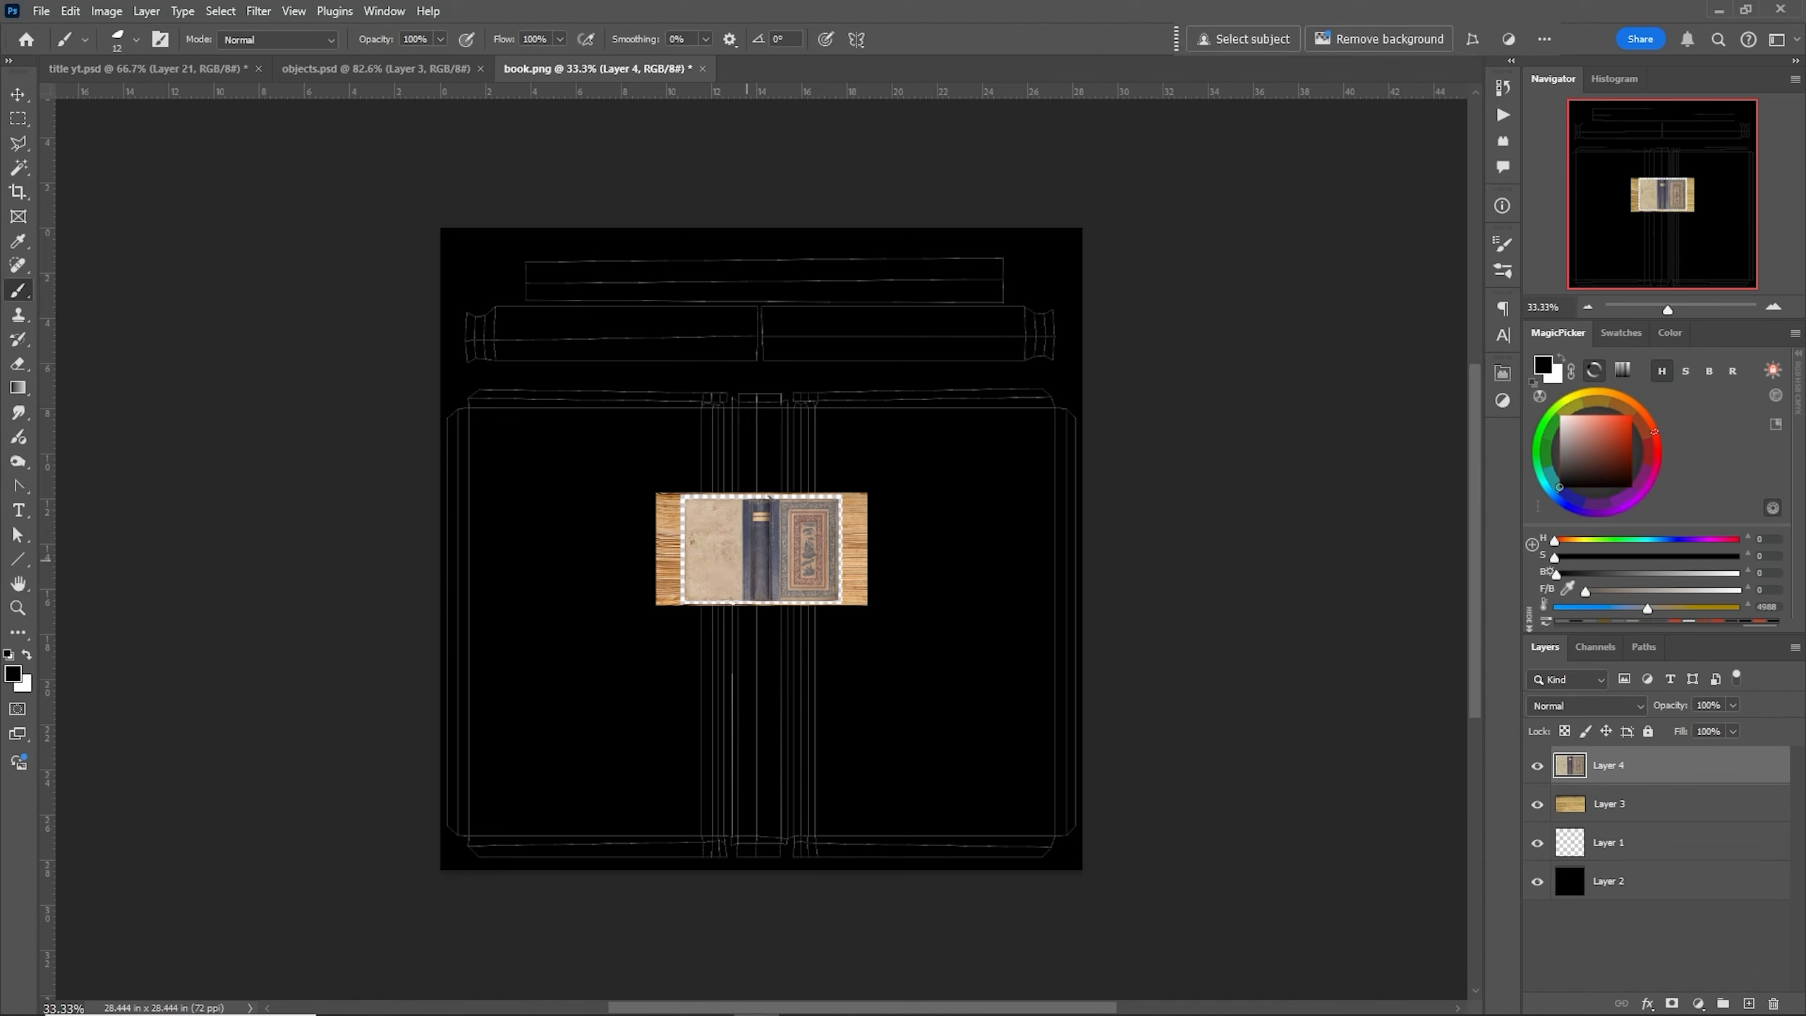
click(17, 93)
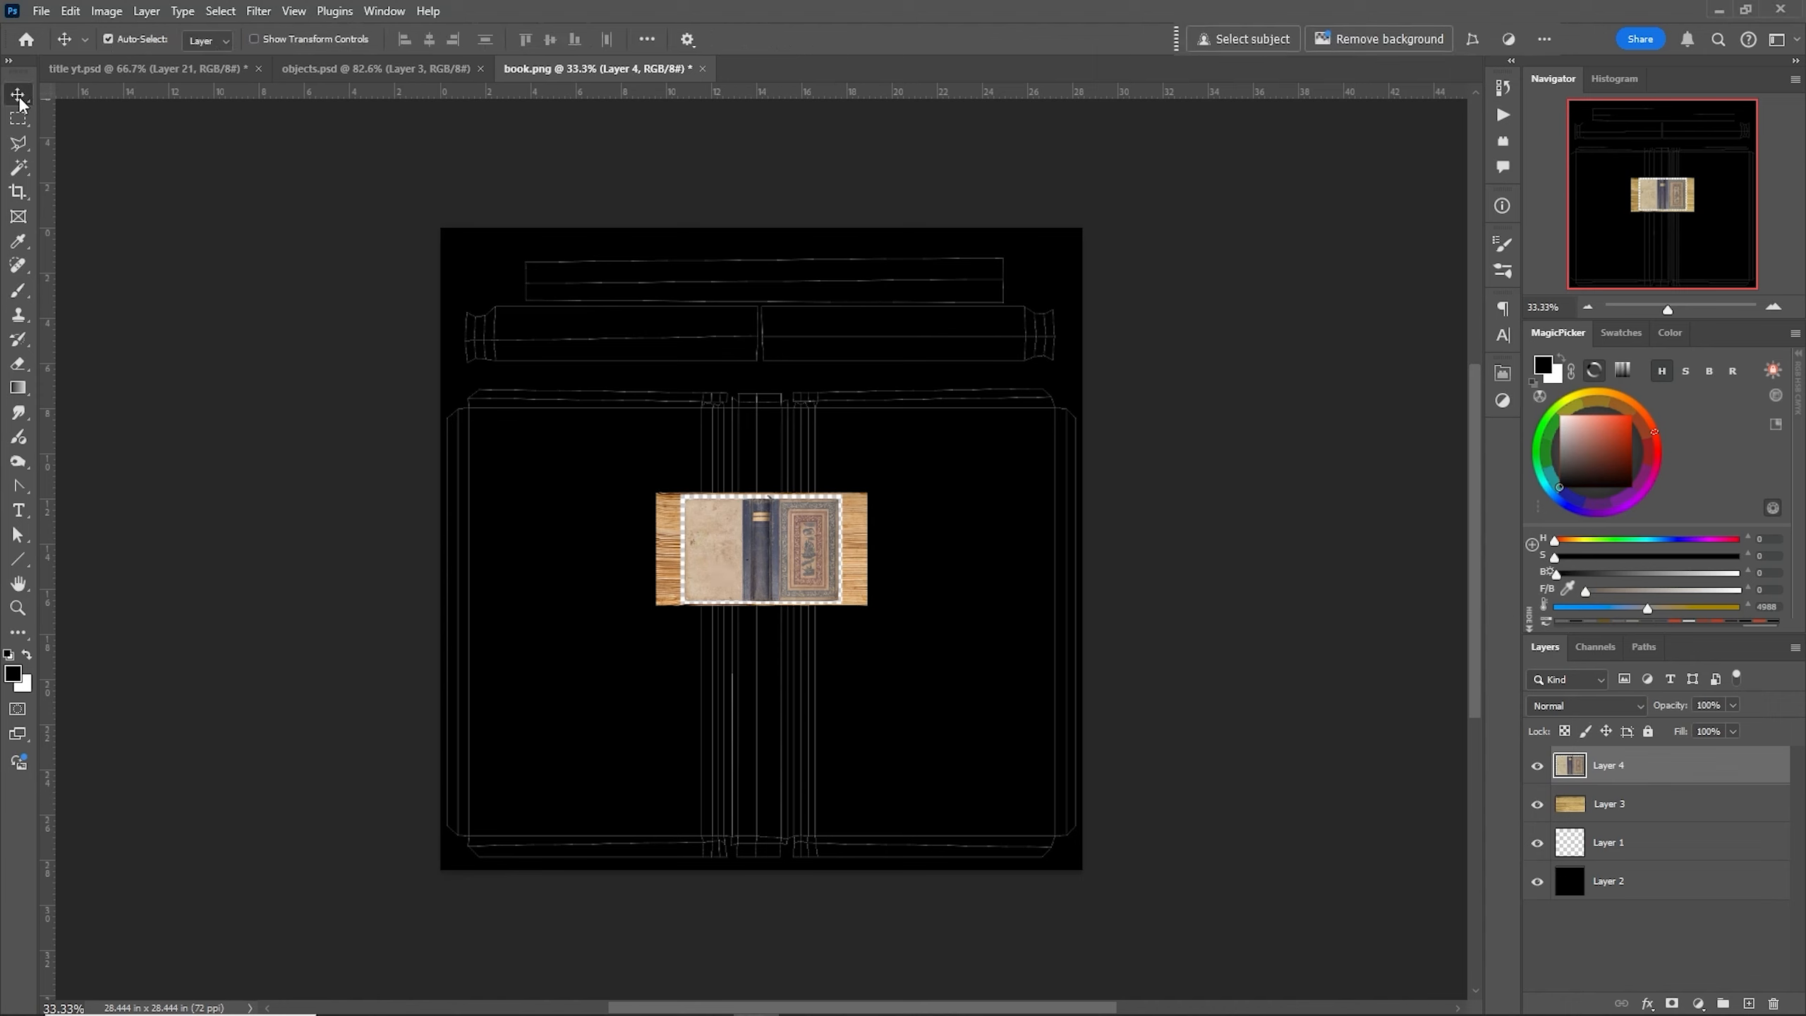
drag(720, 573, 716, 786)
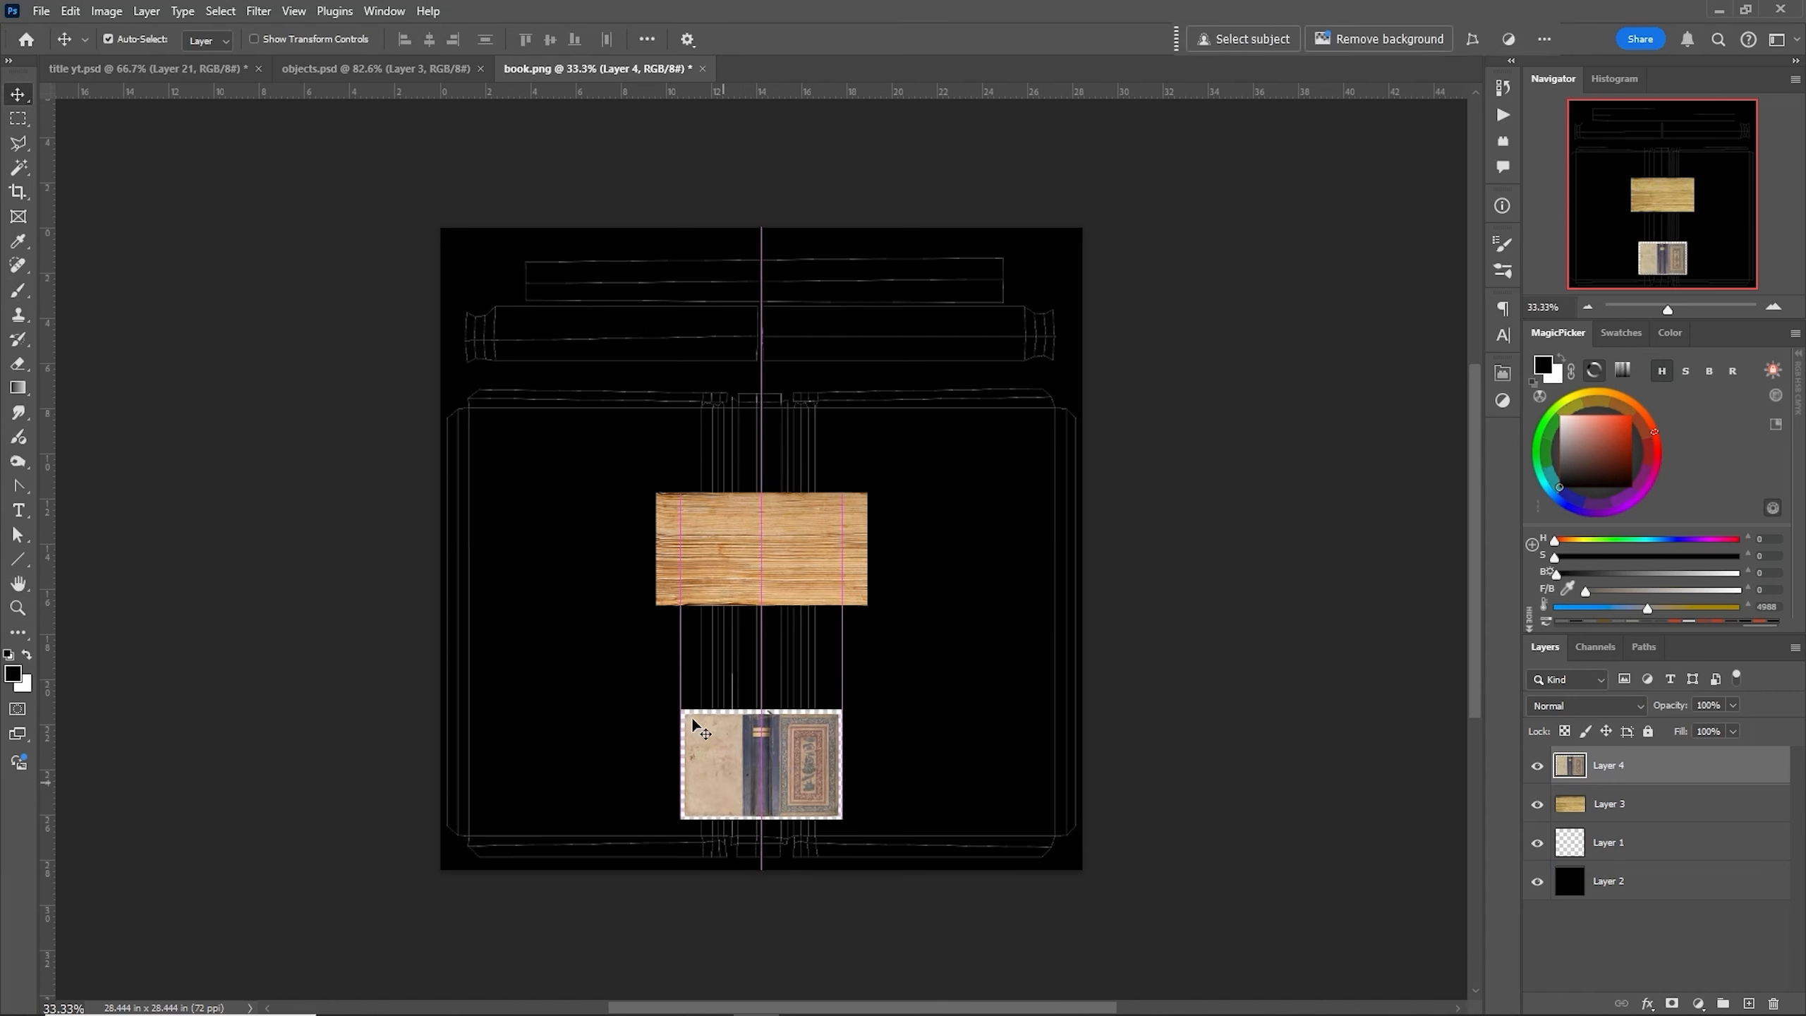
- Position the wood texture layer over the right half of the long strip shell in the upper row
click(710, 561)
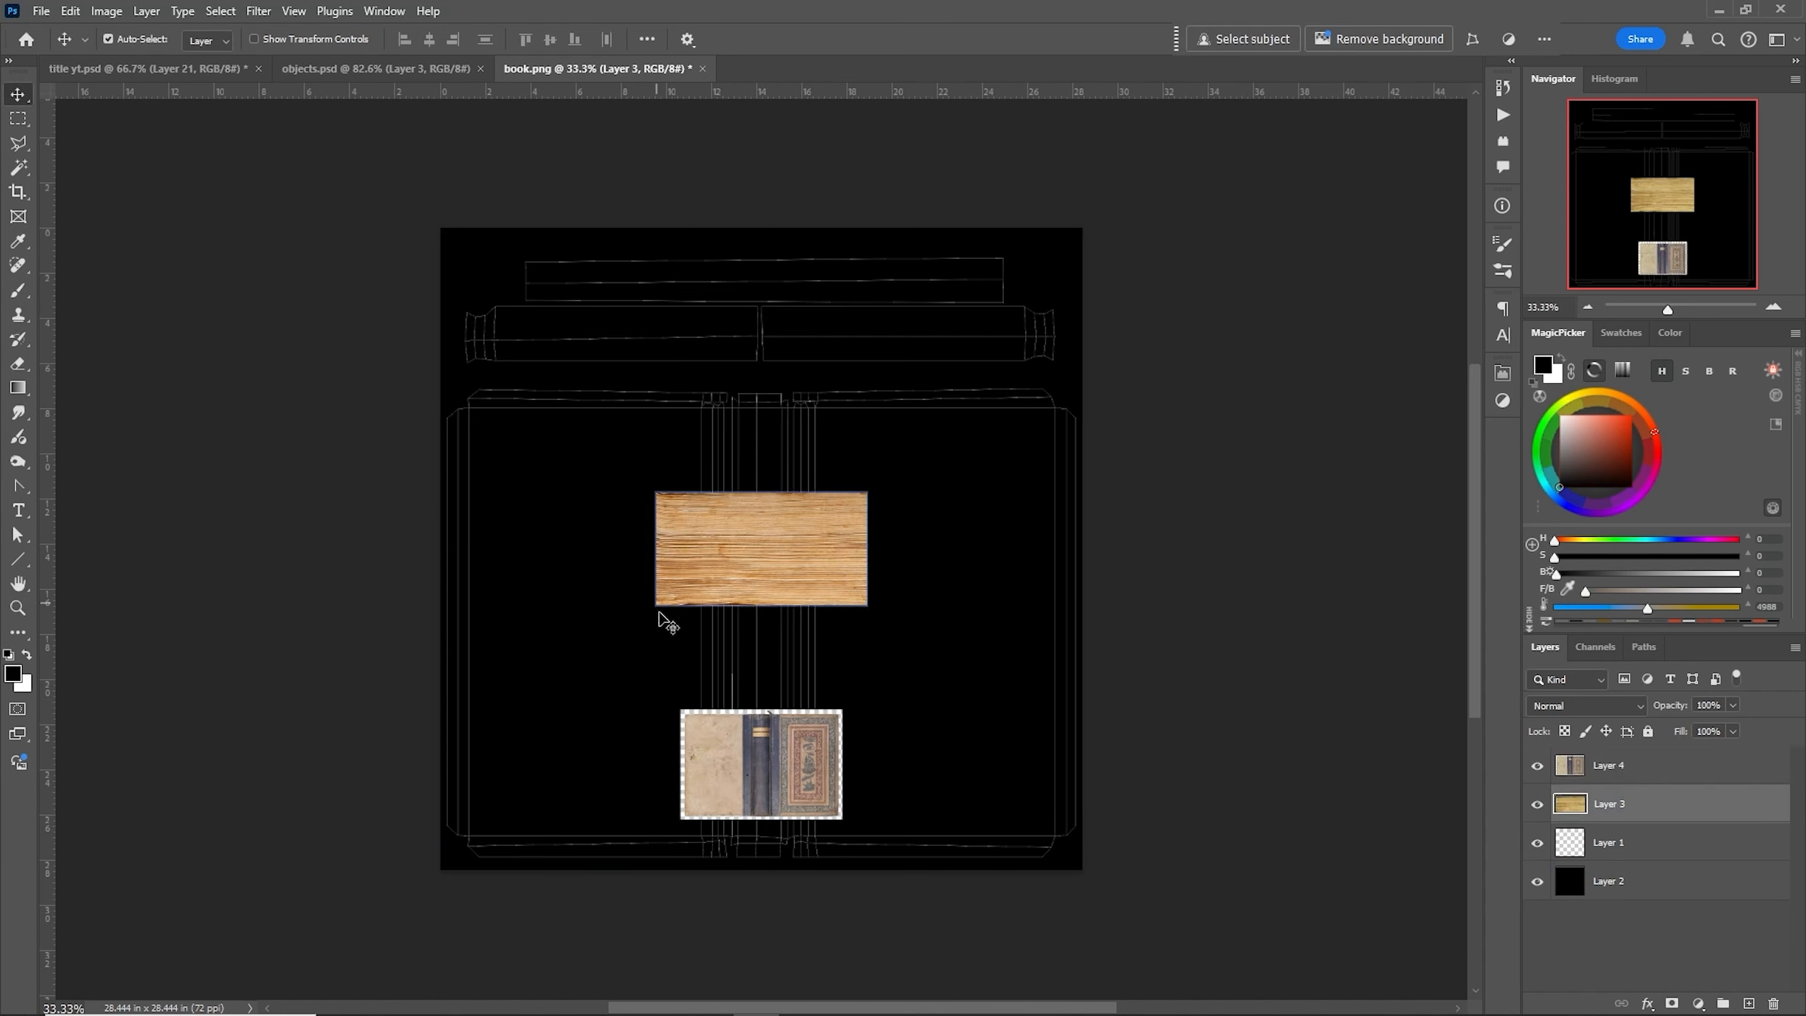
drag(703, 560, 888, 382)
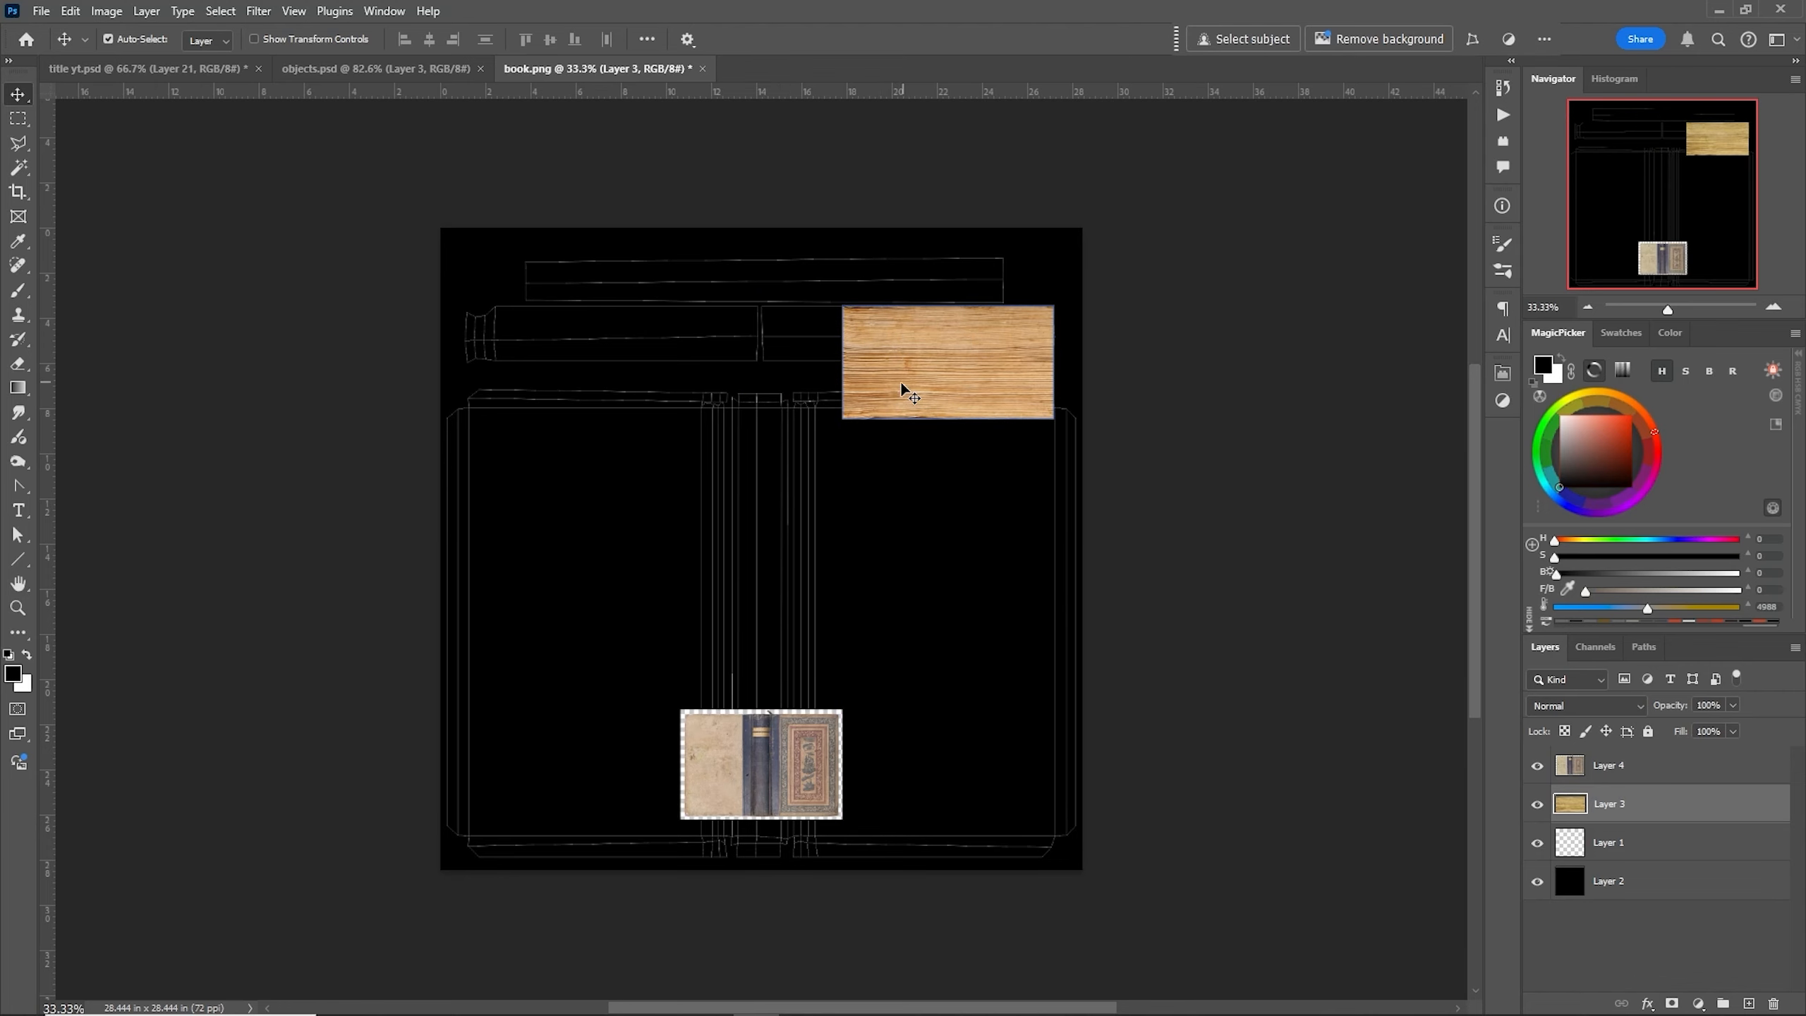
alt+scroll(910, 392, up, 6)
drag(939, 375, 882, 617)
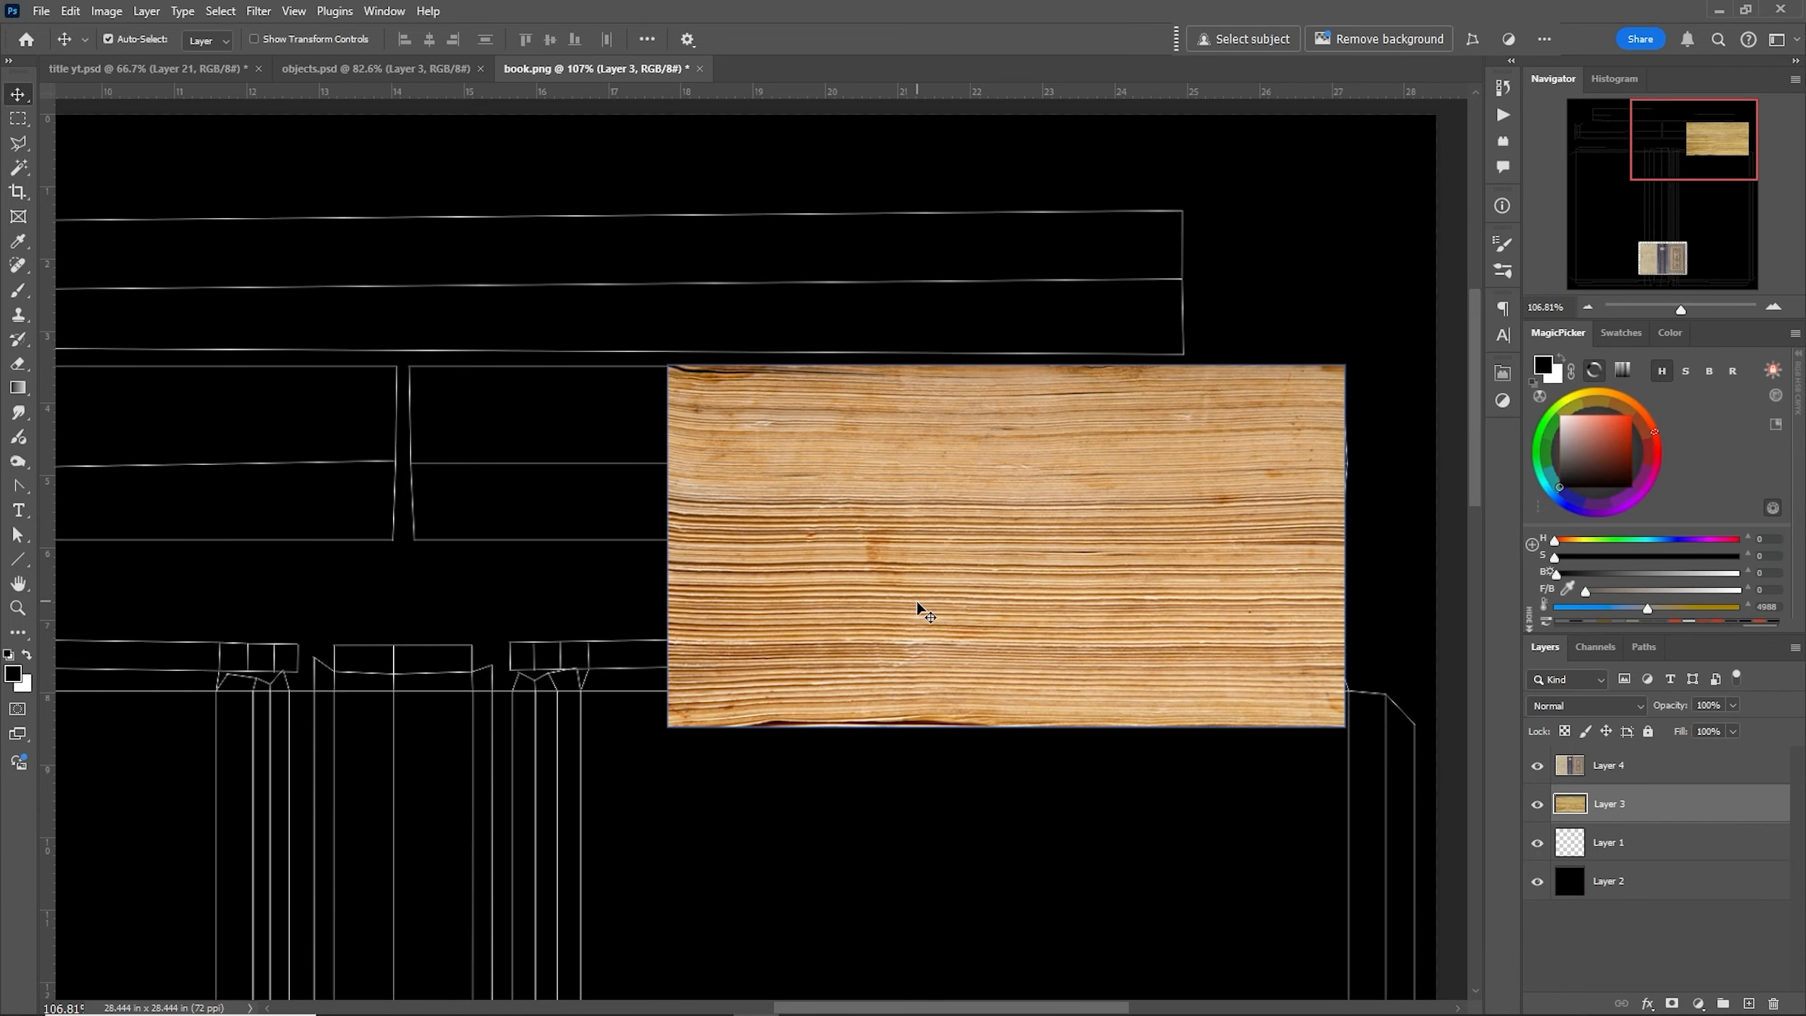
drag(917, 604, 652, 600)
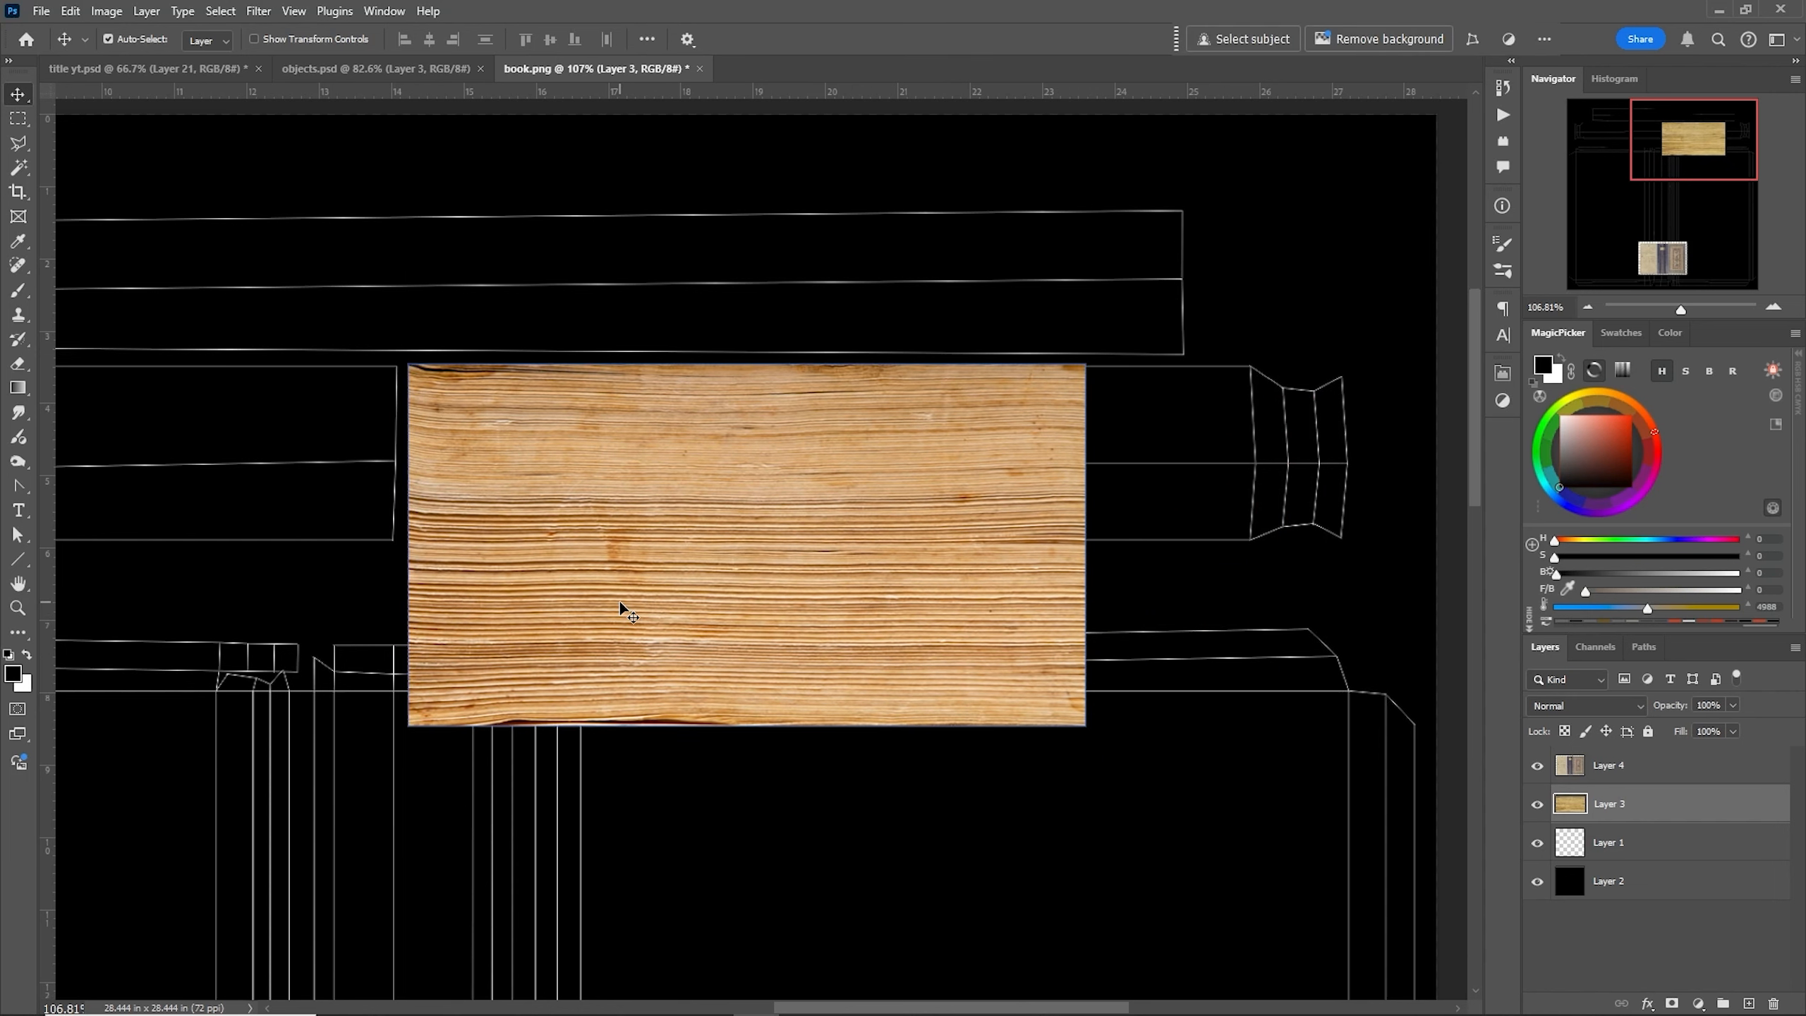
- Free-transform the wood texture to about 139% width and 50% height so it fills the strip shell
right_click(958, 681)
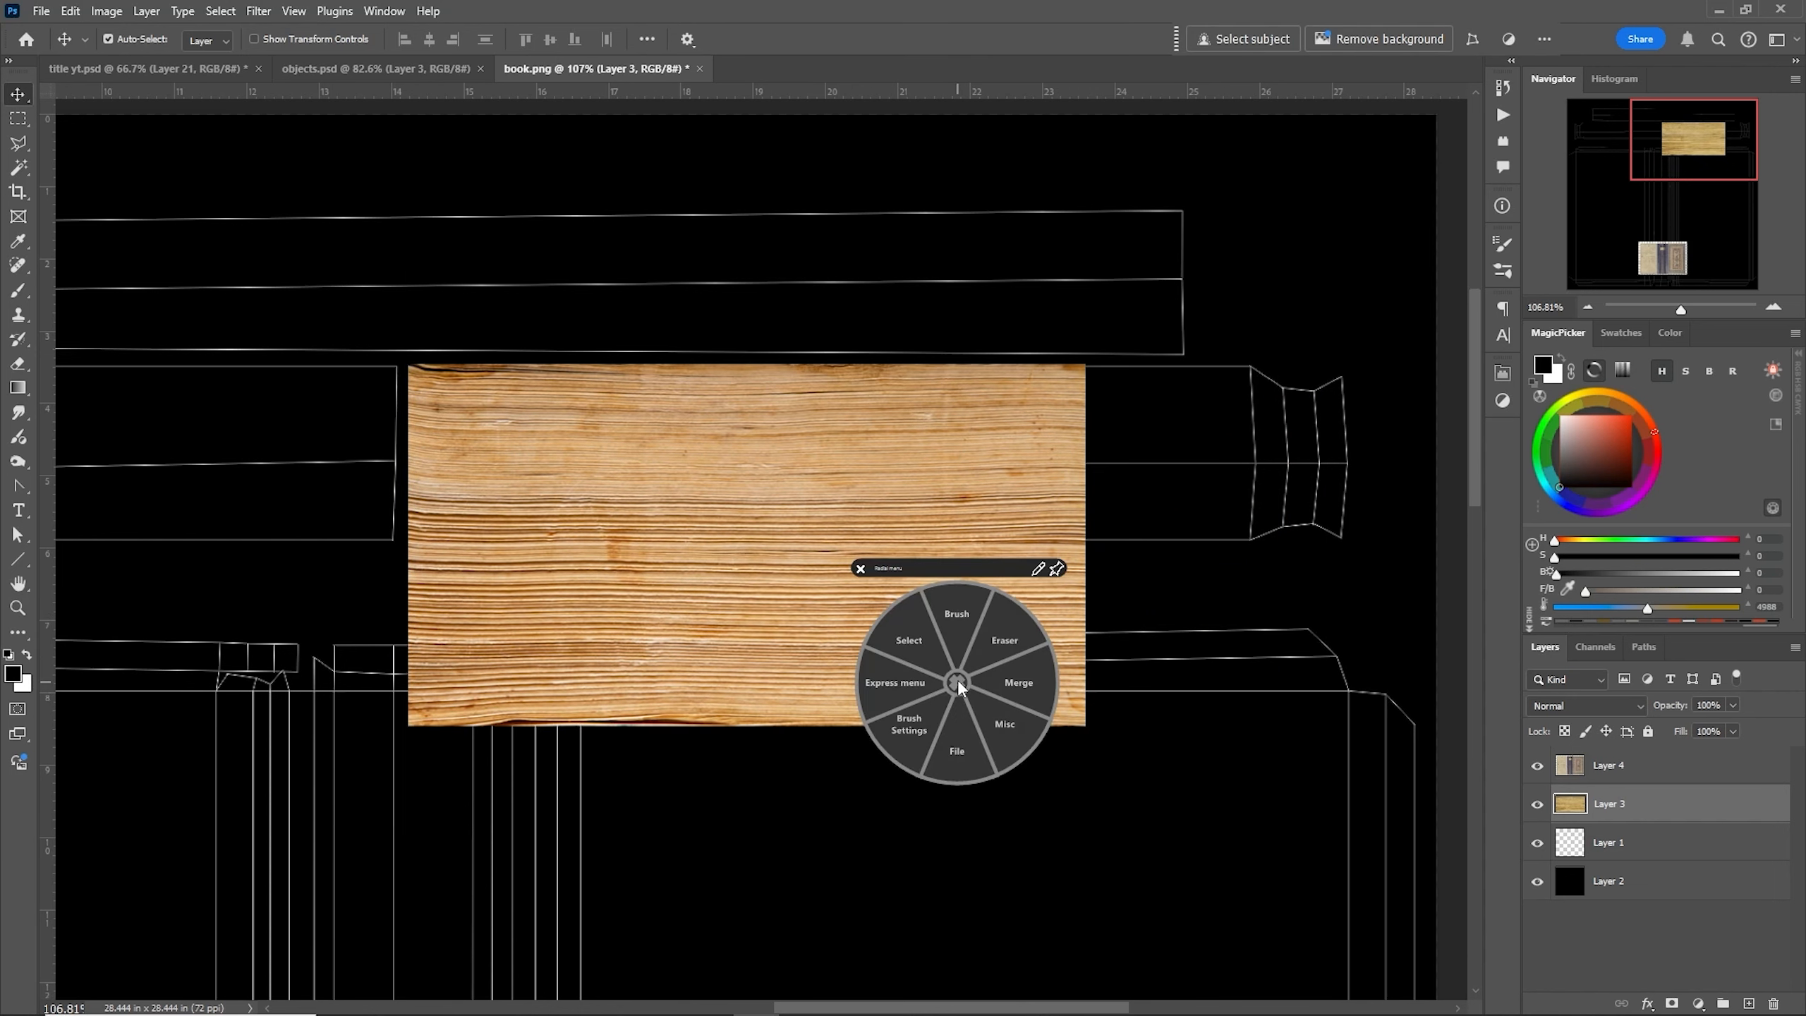
click(906, 634)
click(899, 577)
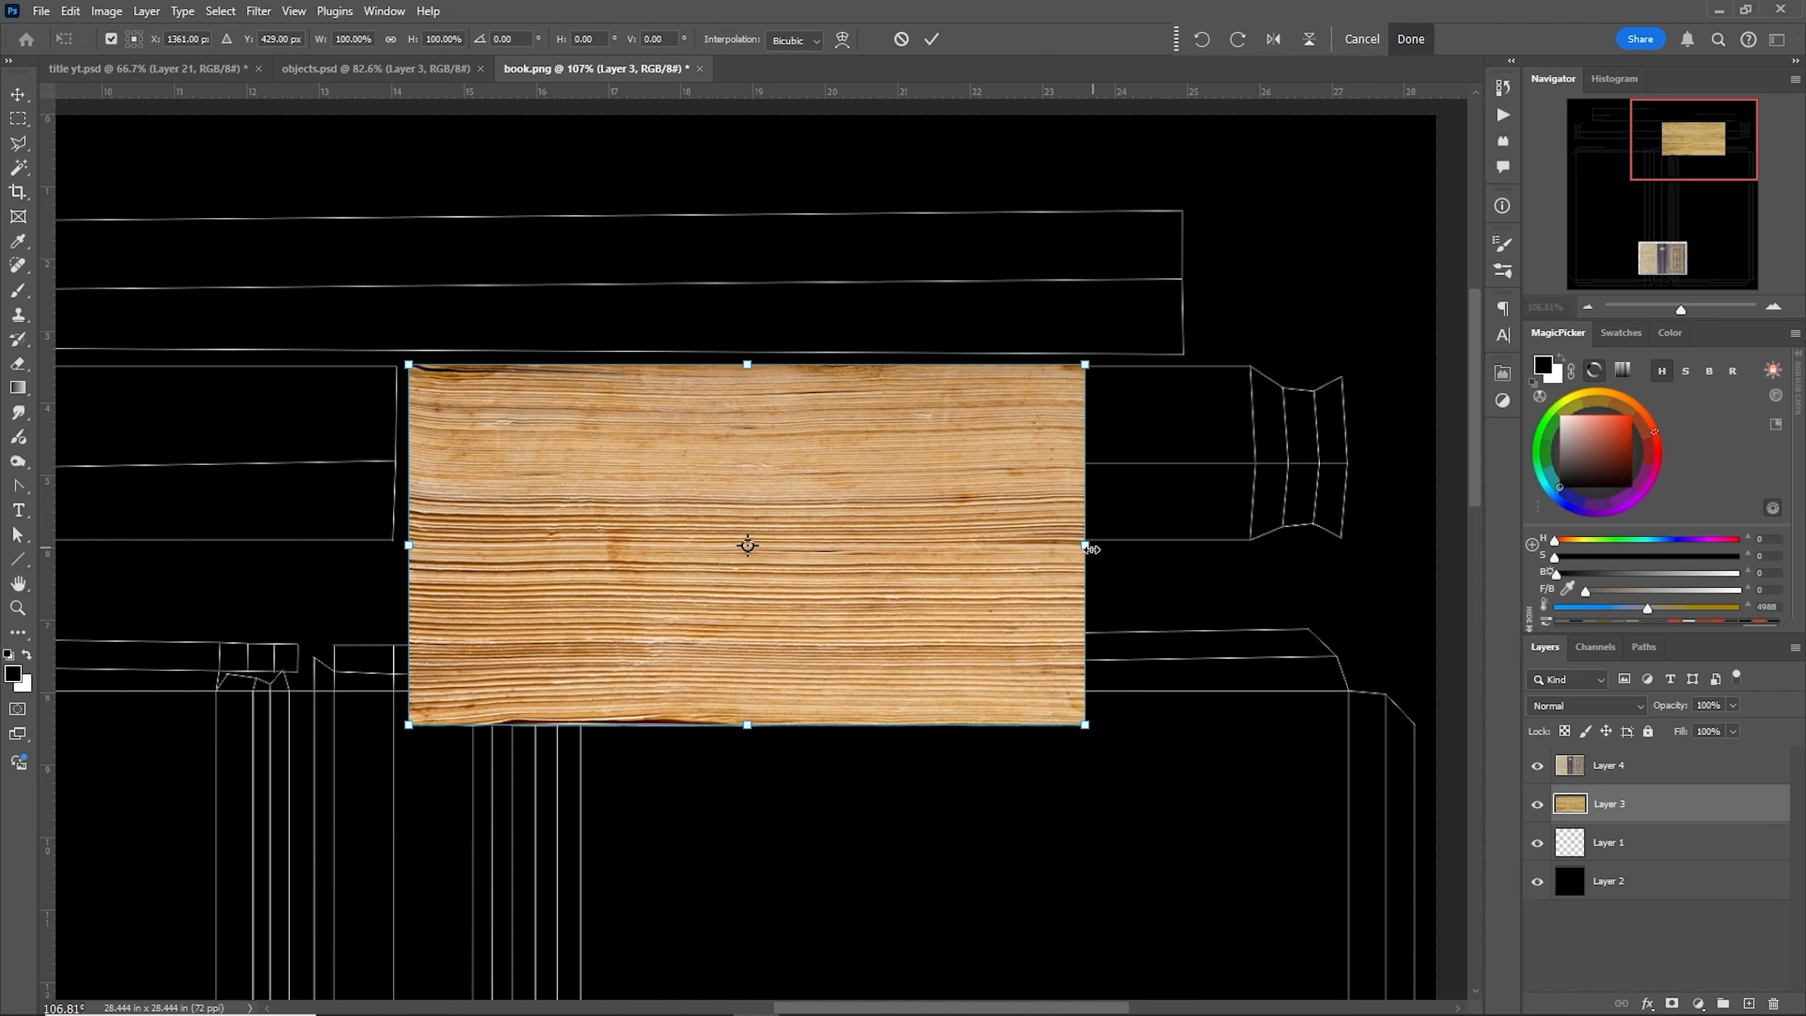
drag(1092, 549, 1361, 563)
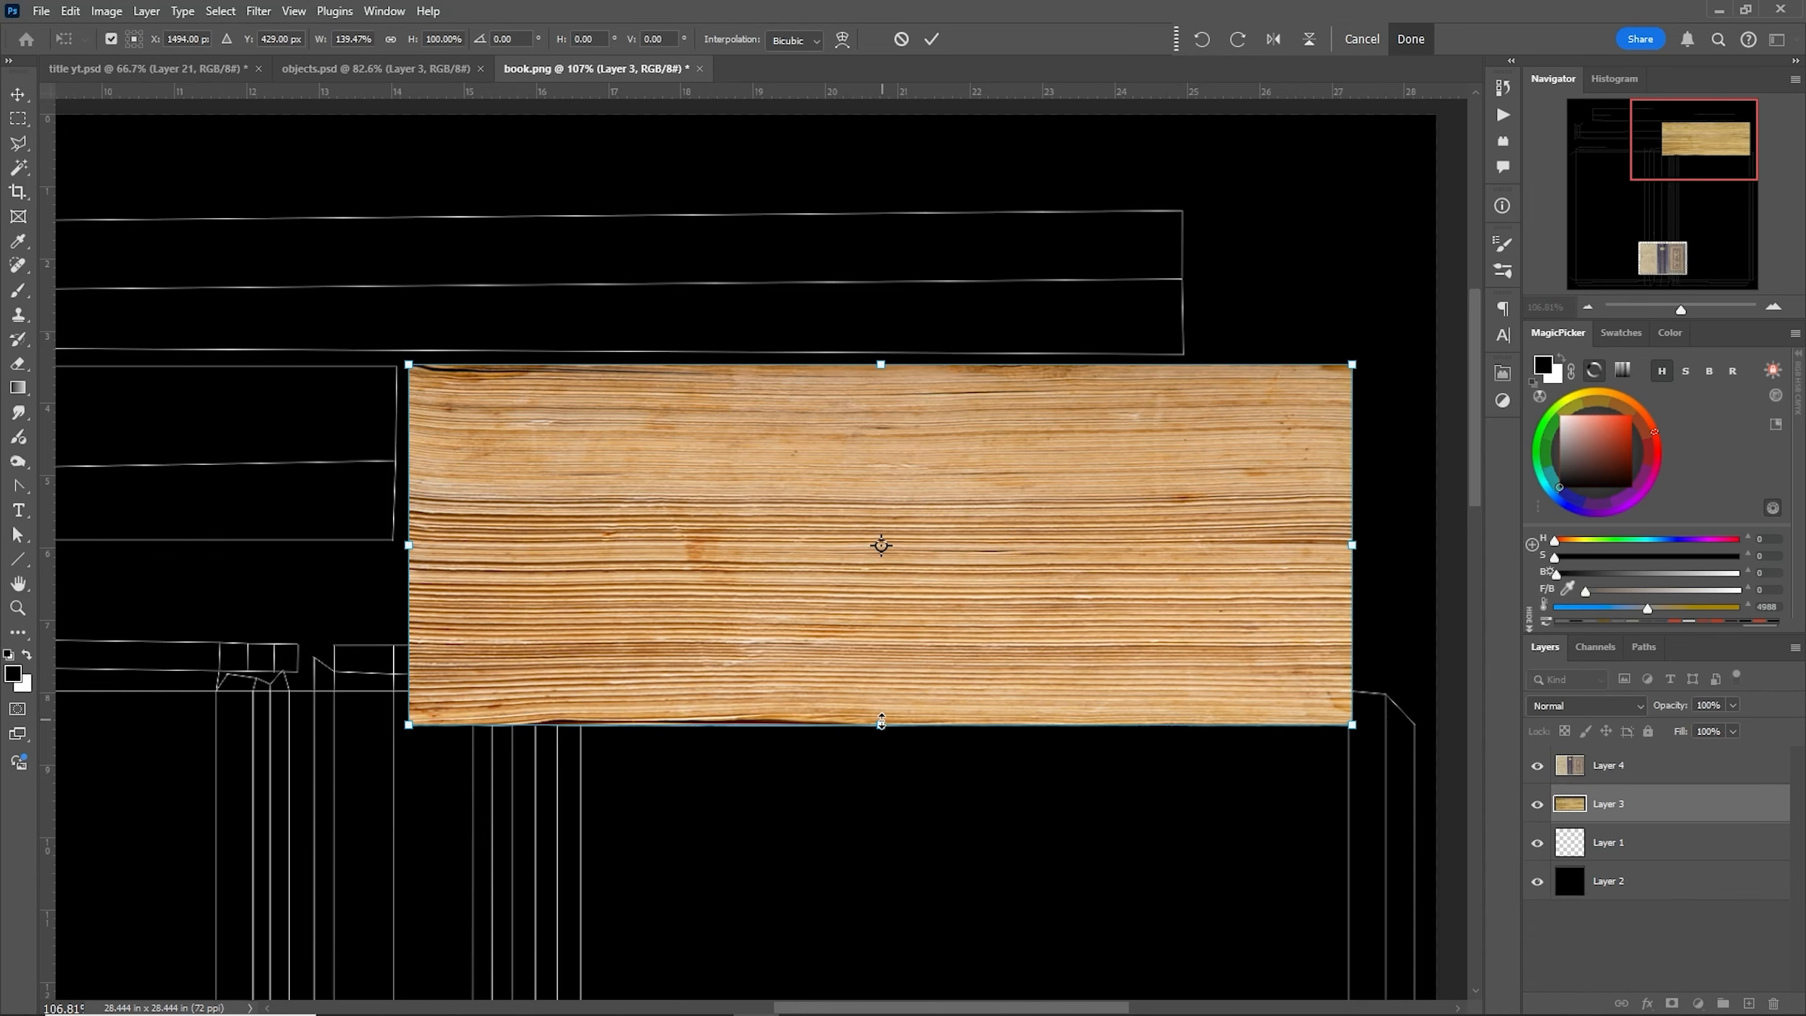
drag(881, 727, 859, 548)
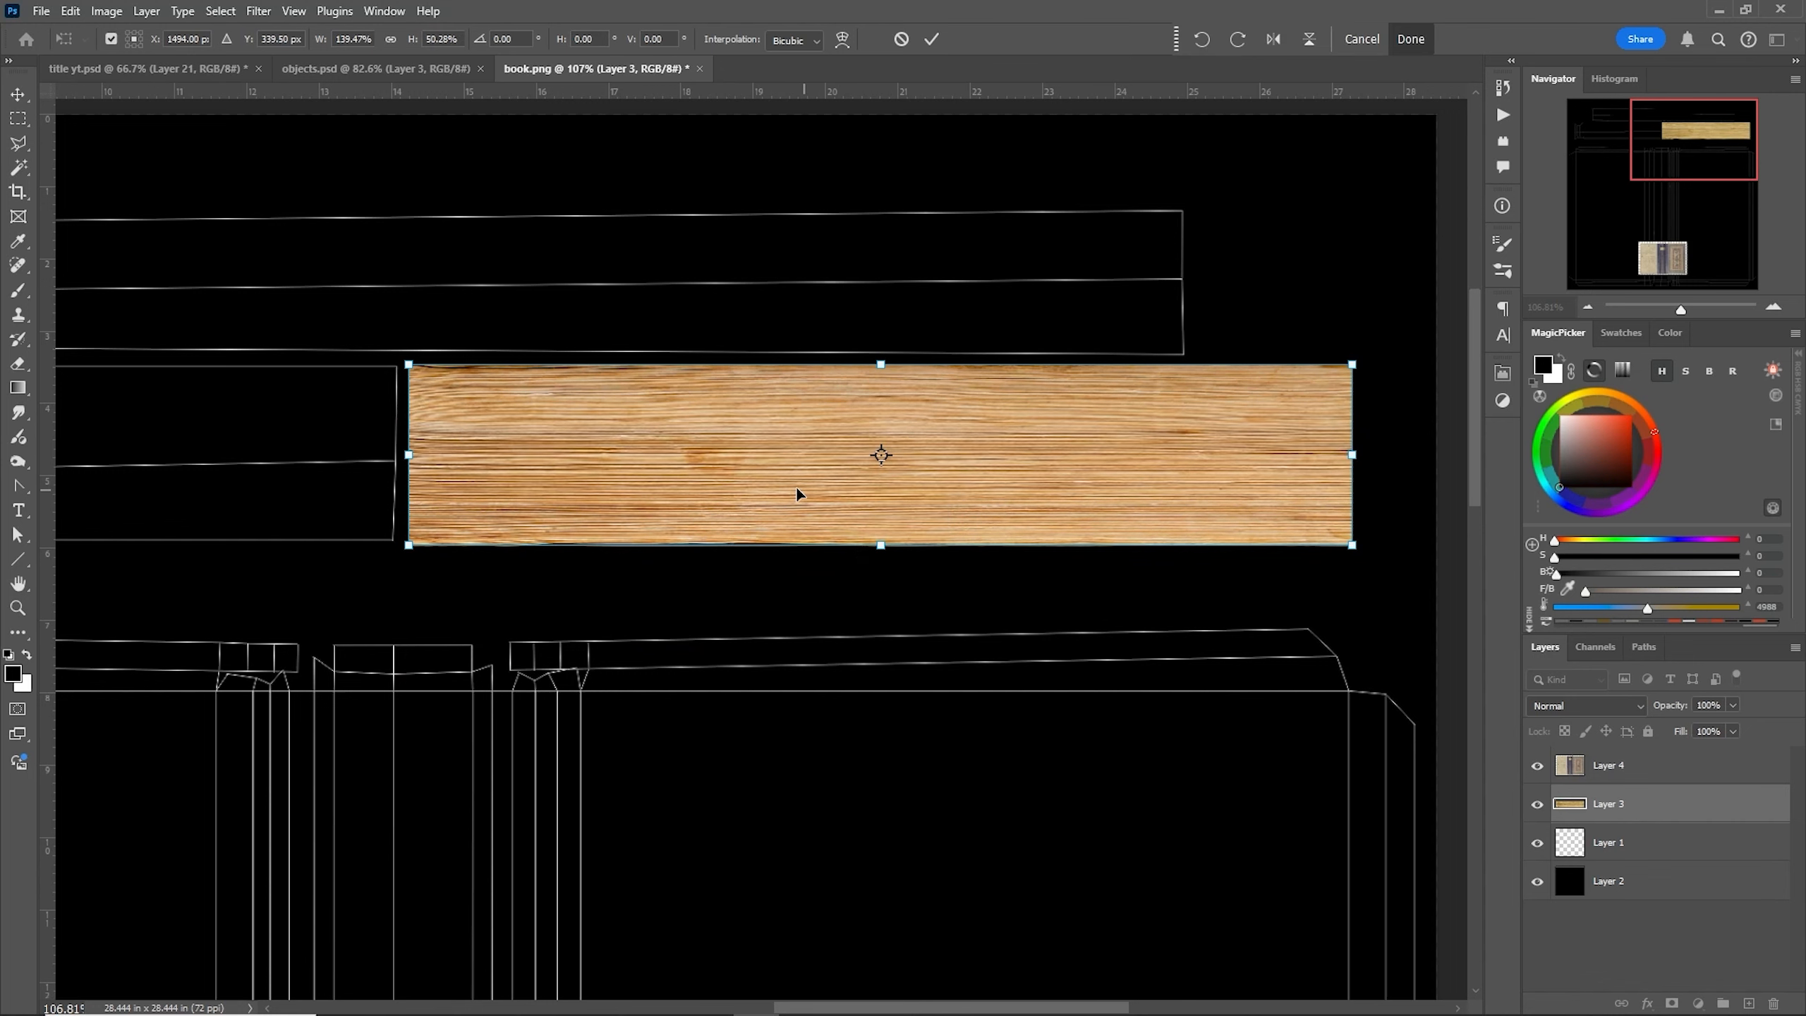
key(Return)
- Duplicate the wood texture to cover the left half of the strip shell and the uppermost long shell
click(527, 636)
alt+scroll(686, 682, down, 3)
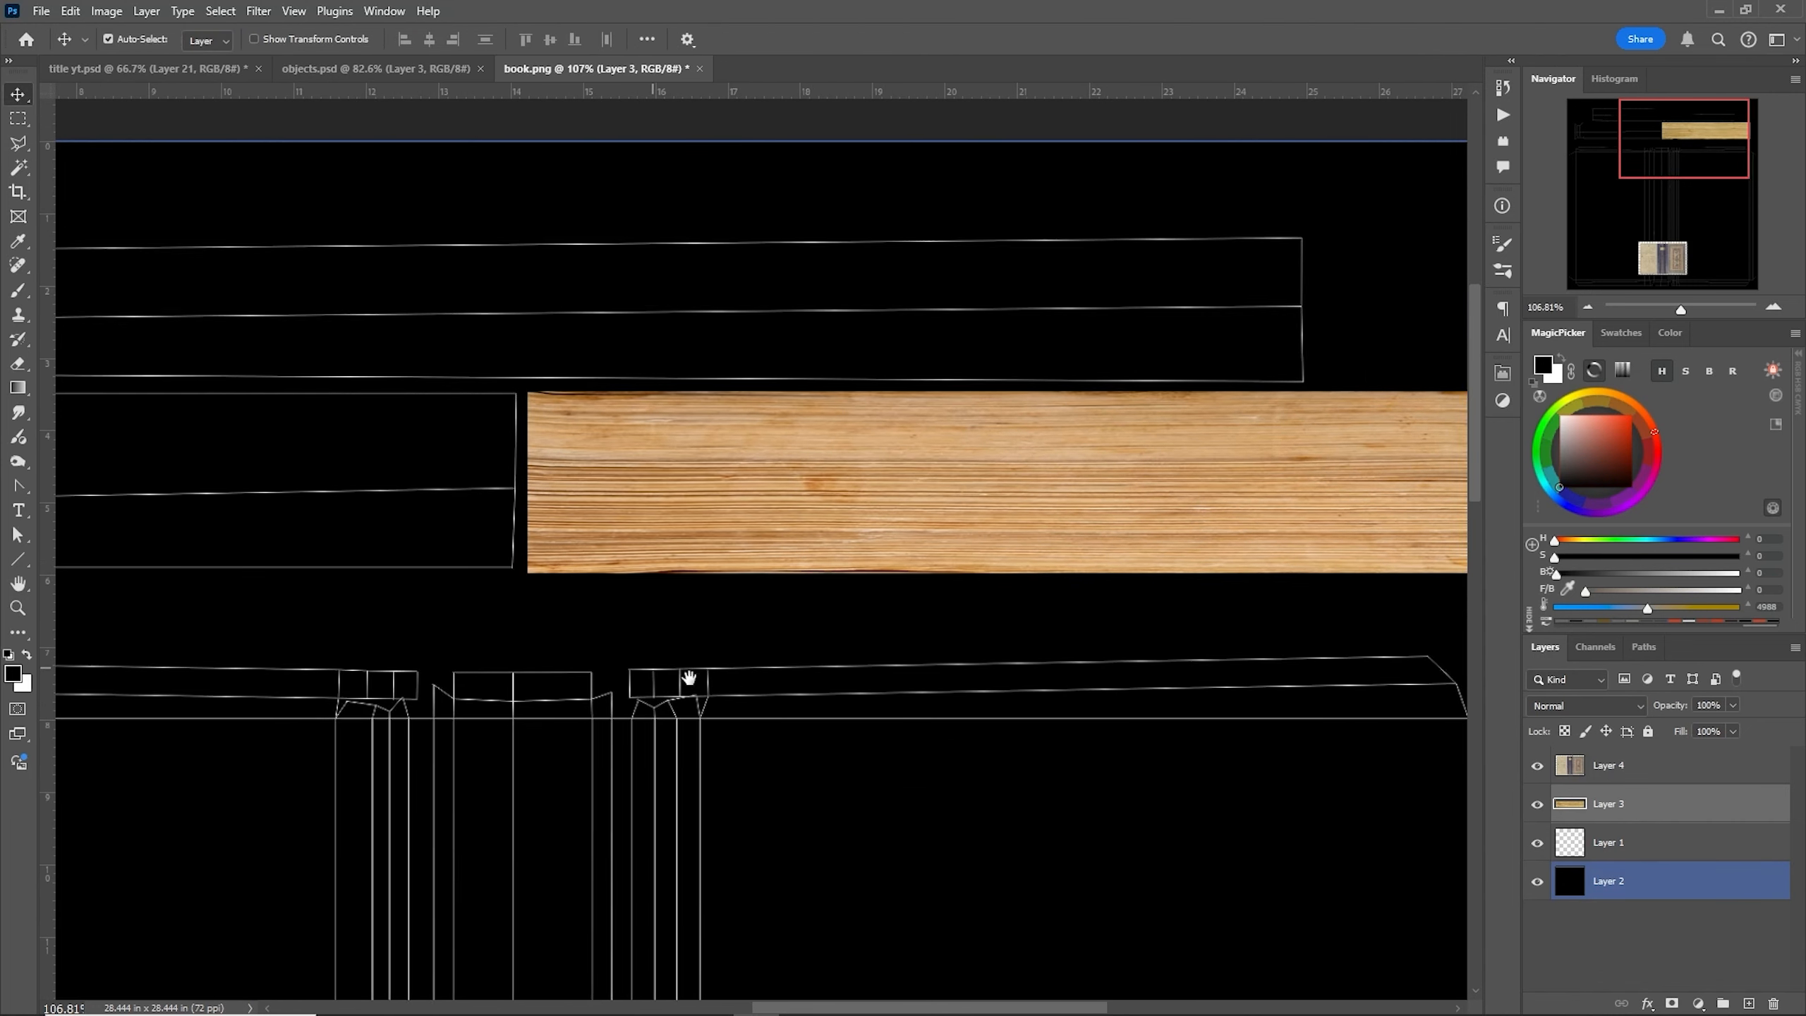
alt+scroll(702, 684, down, 2)
alt+scroll(712, 662, down, 1)
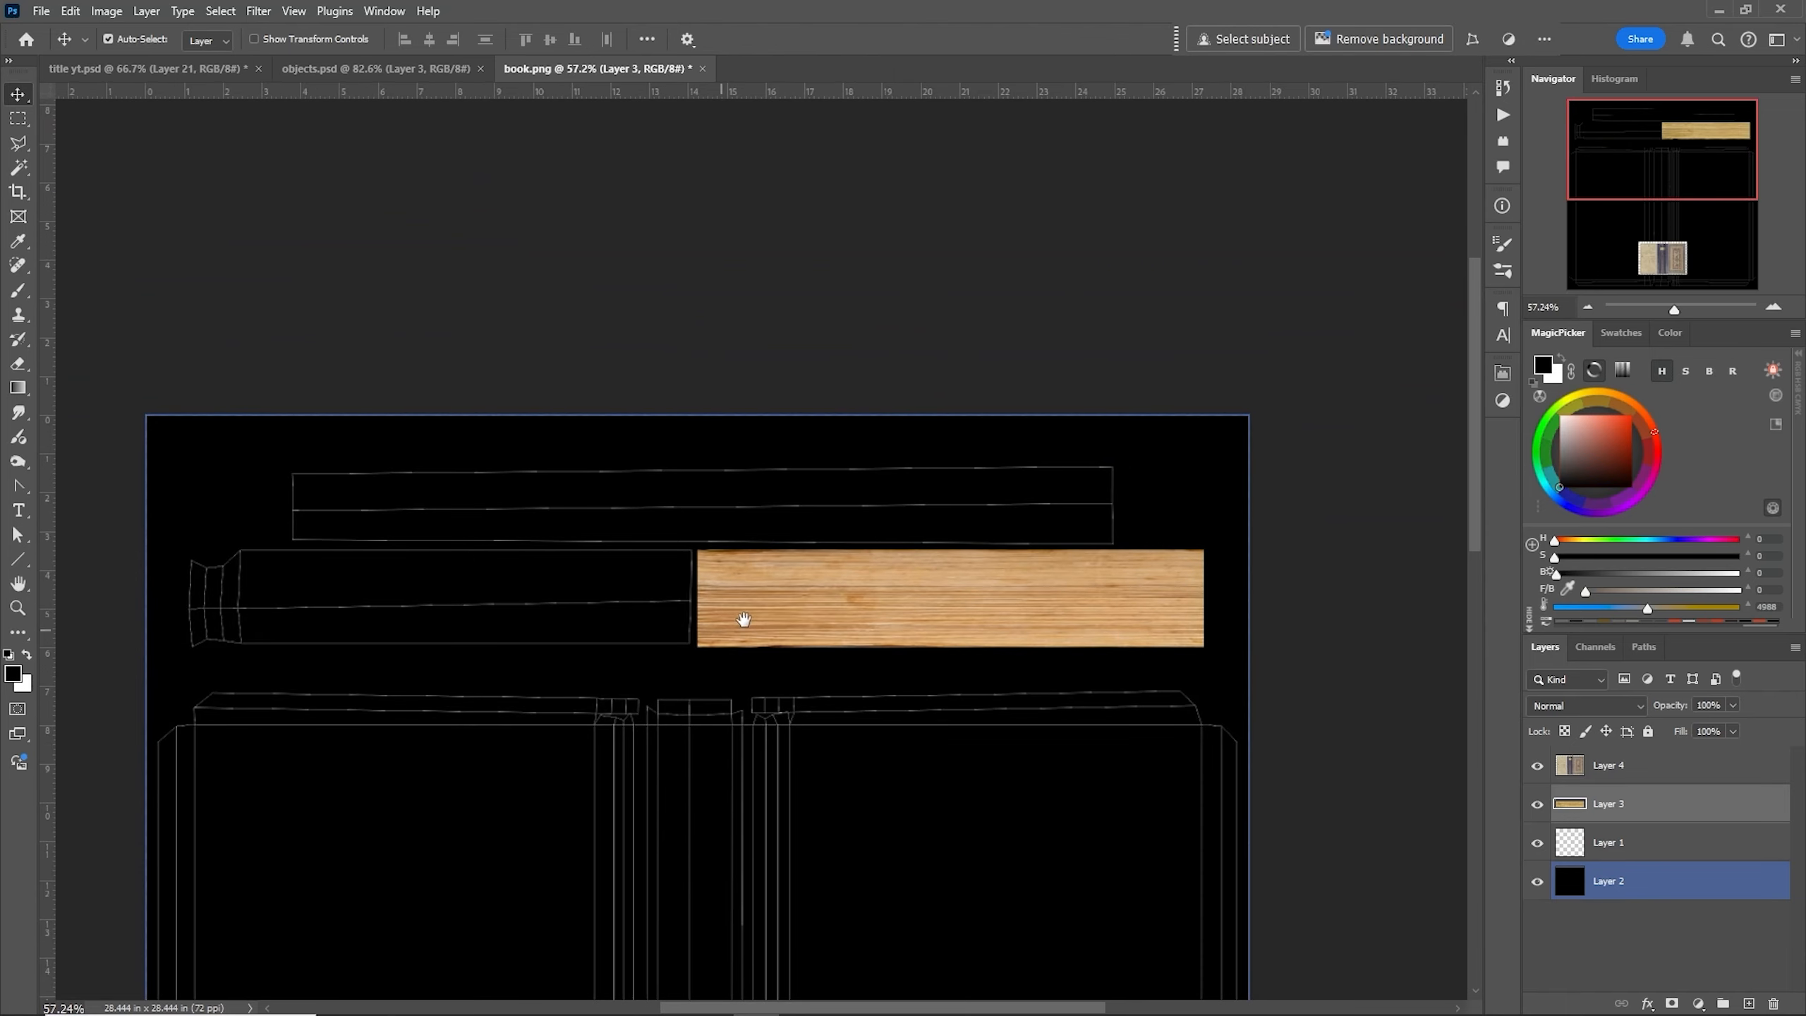
click(789, 608)
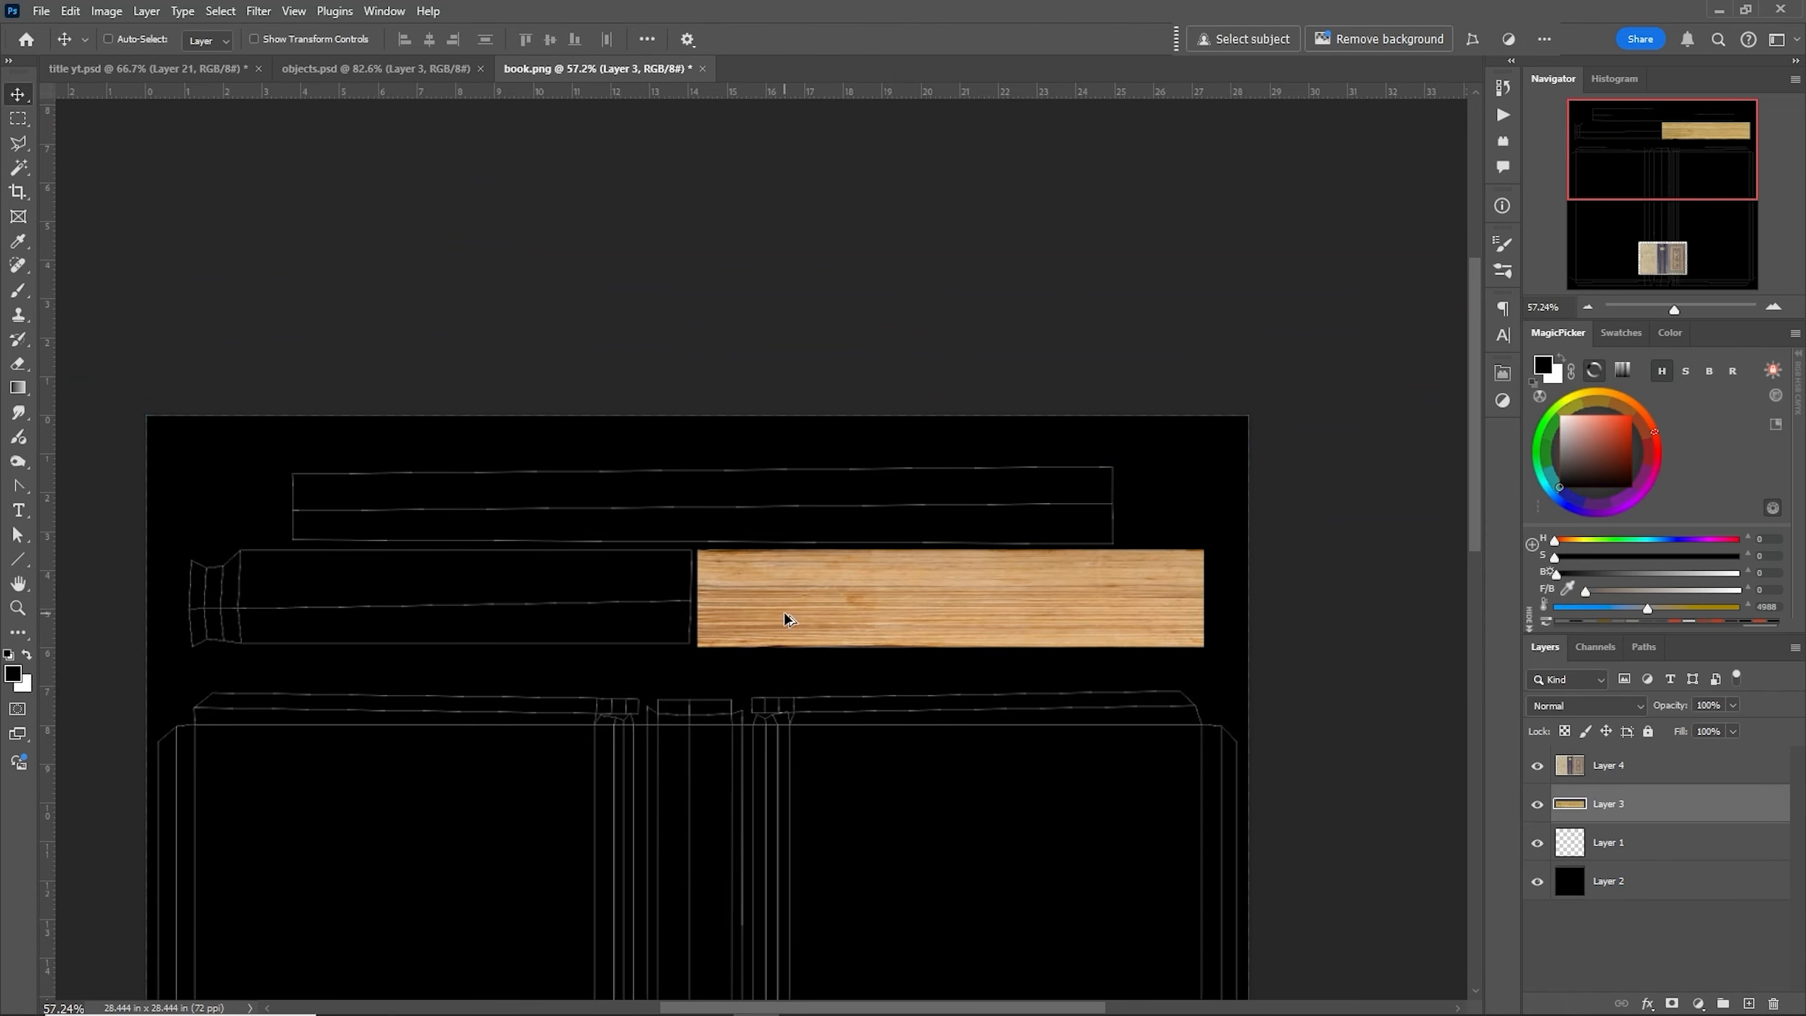
alt+drag(787, 616, 427, 528)
- Free-transform the top wood copy to about 162% width and 85% height to fit the uppermost strip shell
right_click(447, 519)
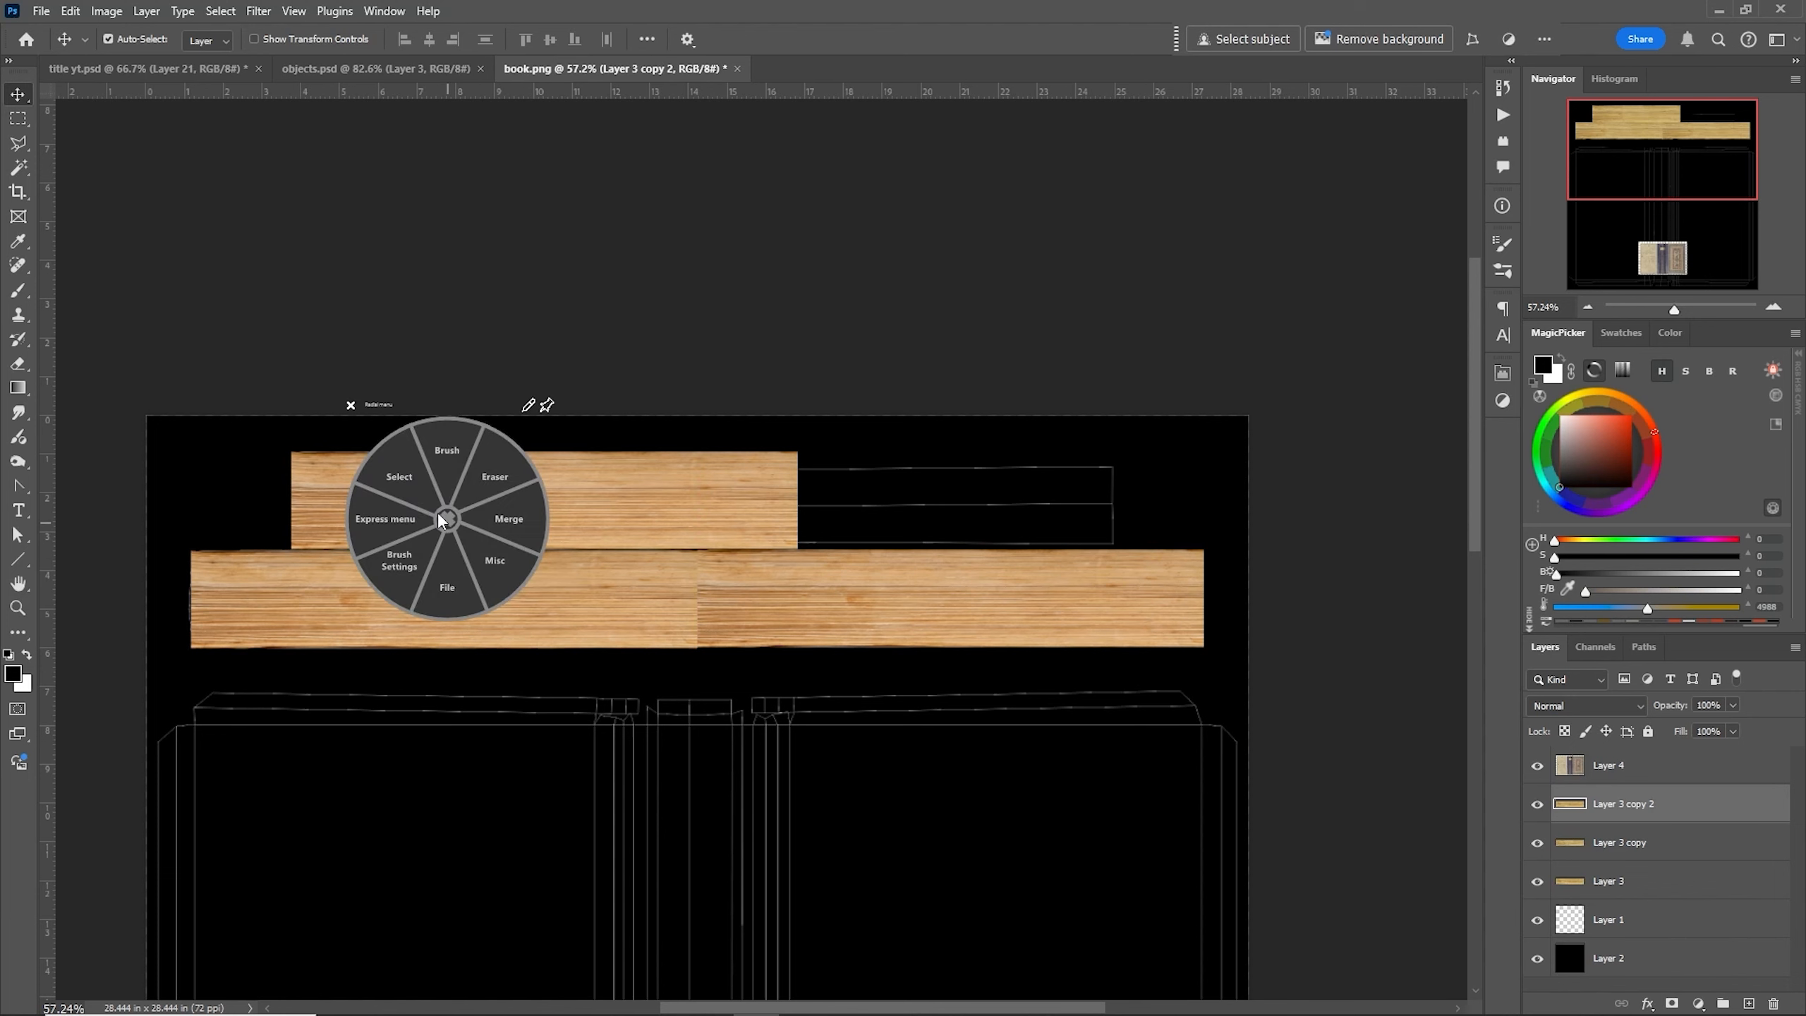
click(407, 482)
click(408, 424)
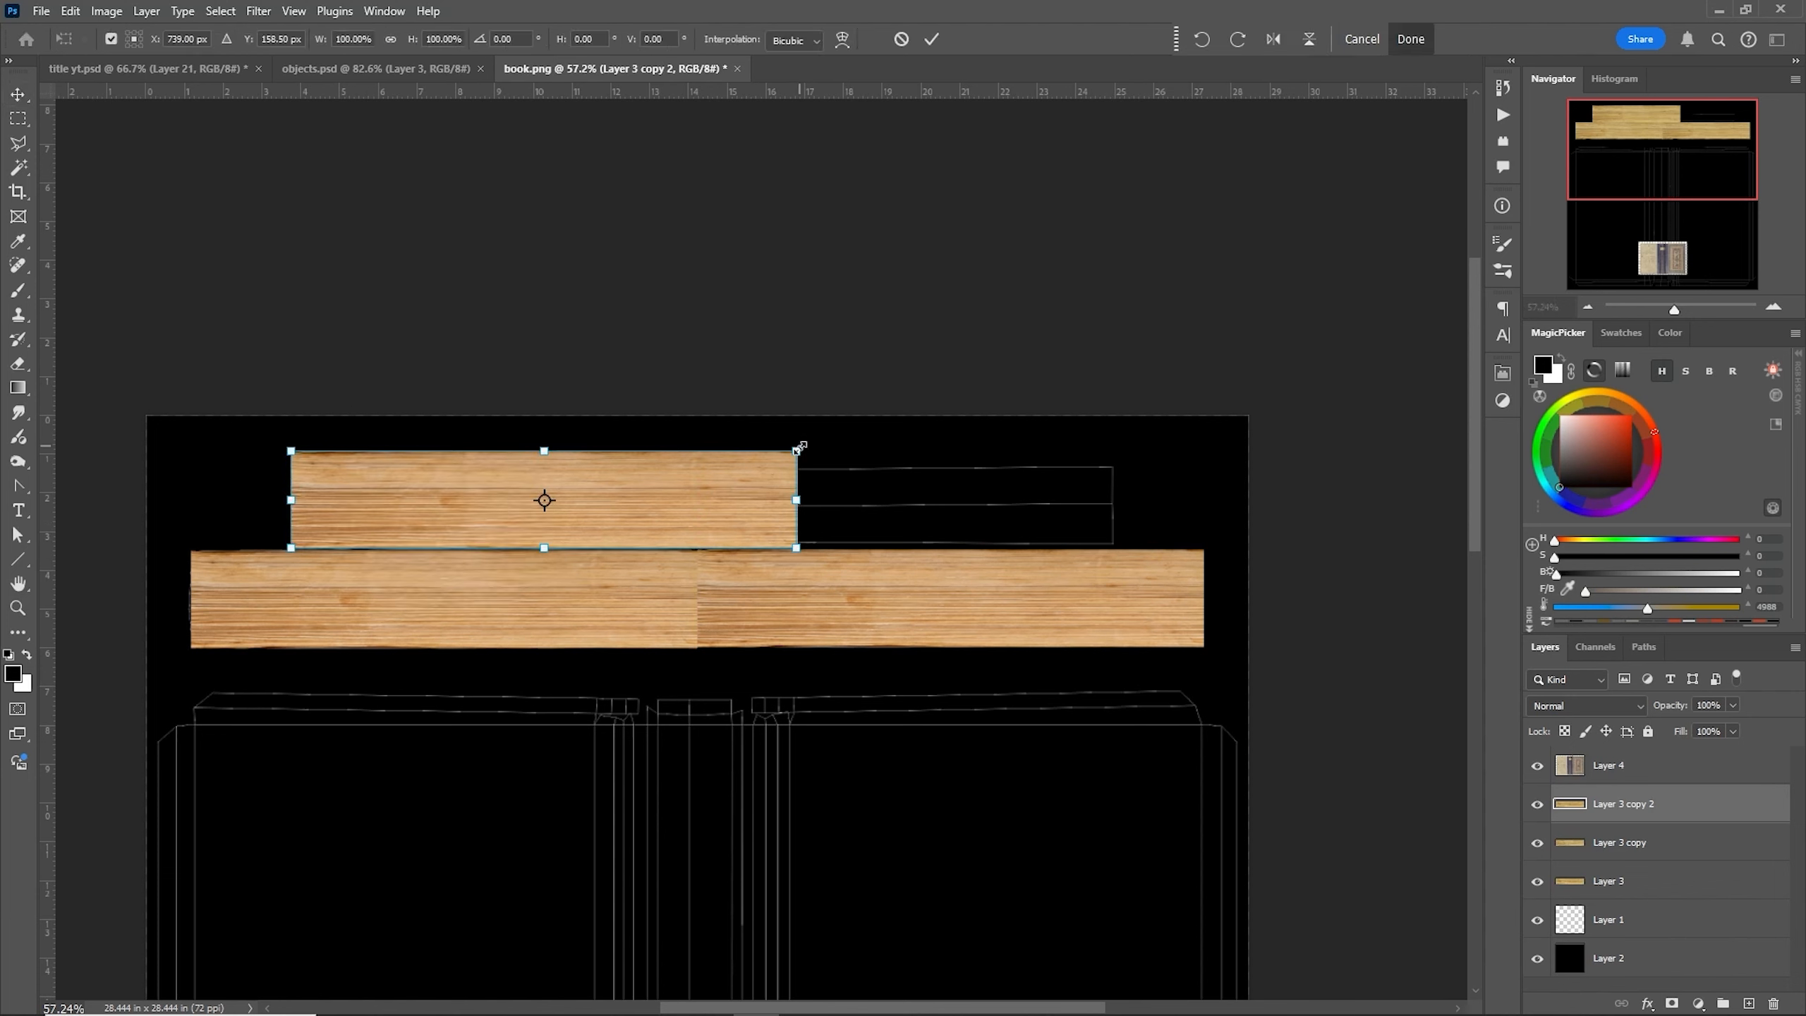
drag(797, 496, 1110, 467)
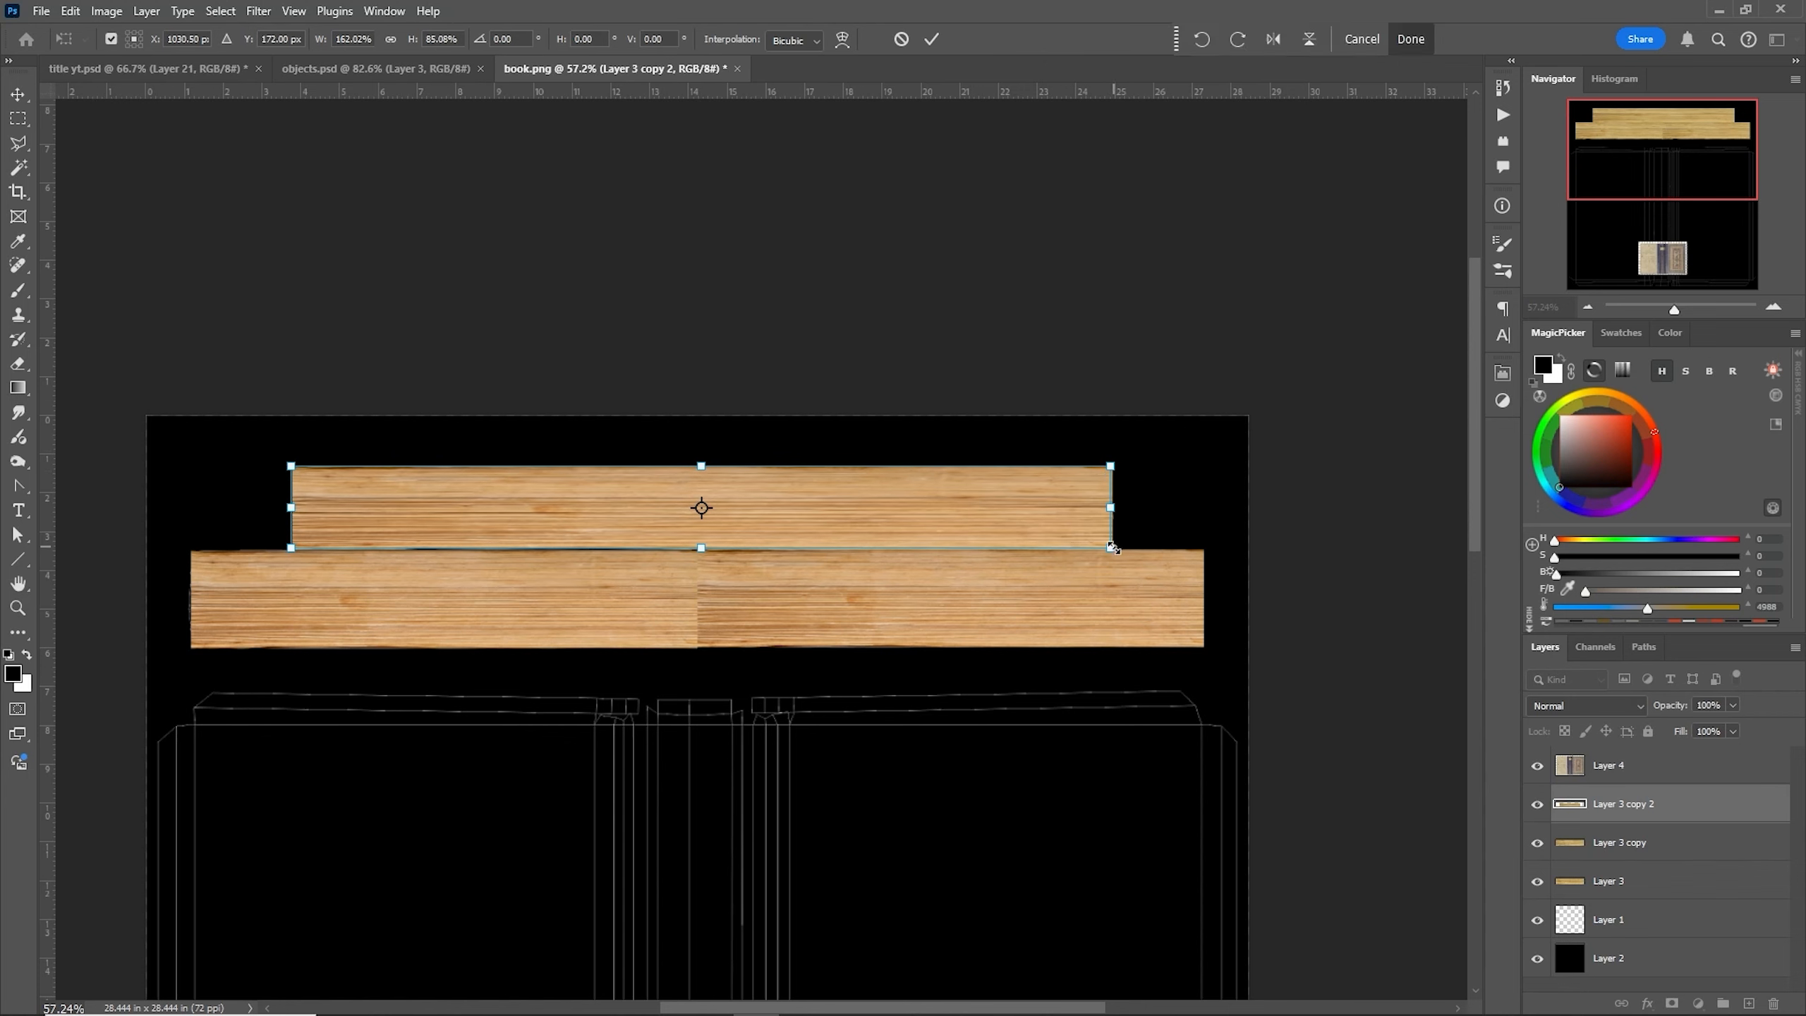
mouse_move(1110, 547)
mouse_down()
mouse_move(1106, 527)
mouse_move(1108, 547)
mouse_up()
key(Return)
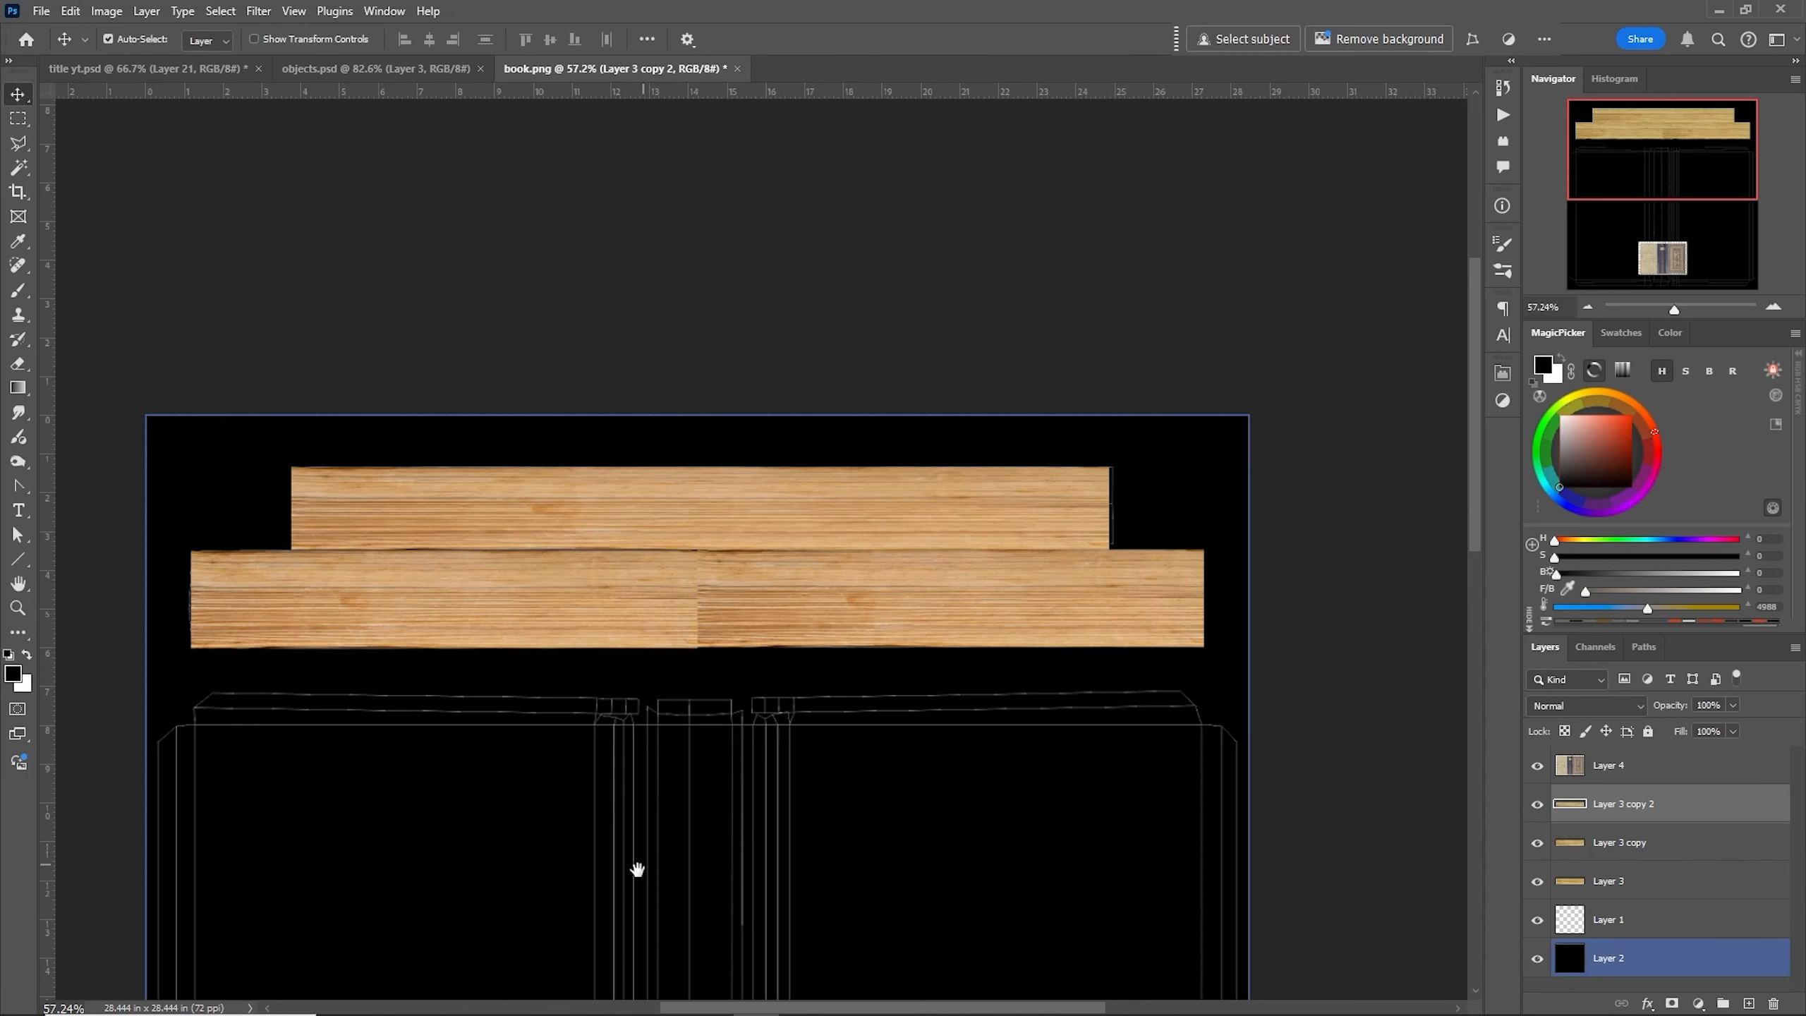
- Move the book cover texture layer to the upper right corner of the large panel shells
drag(637, 868, 689, 512)
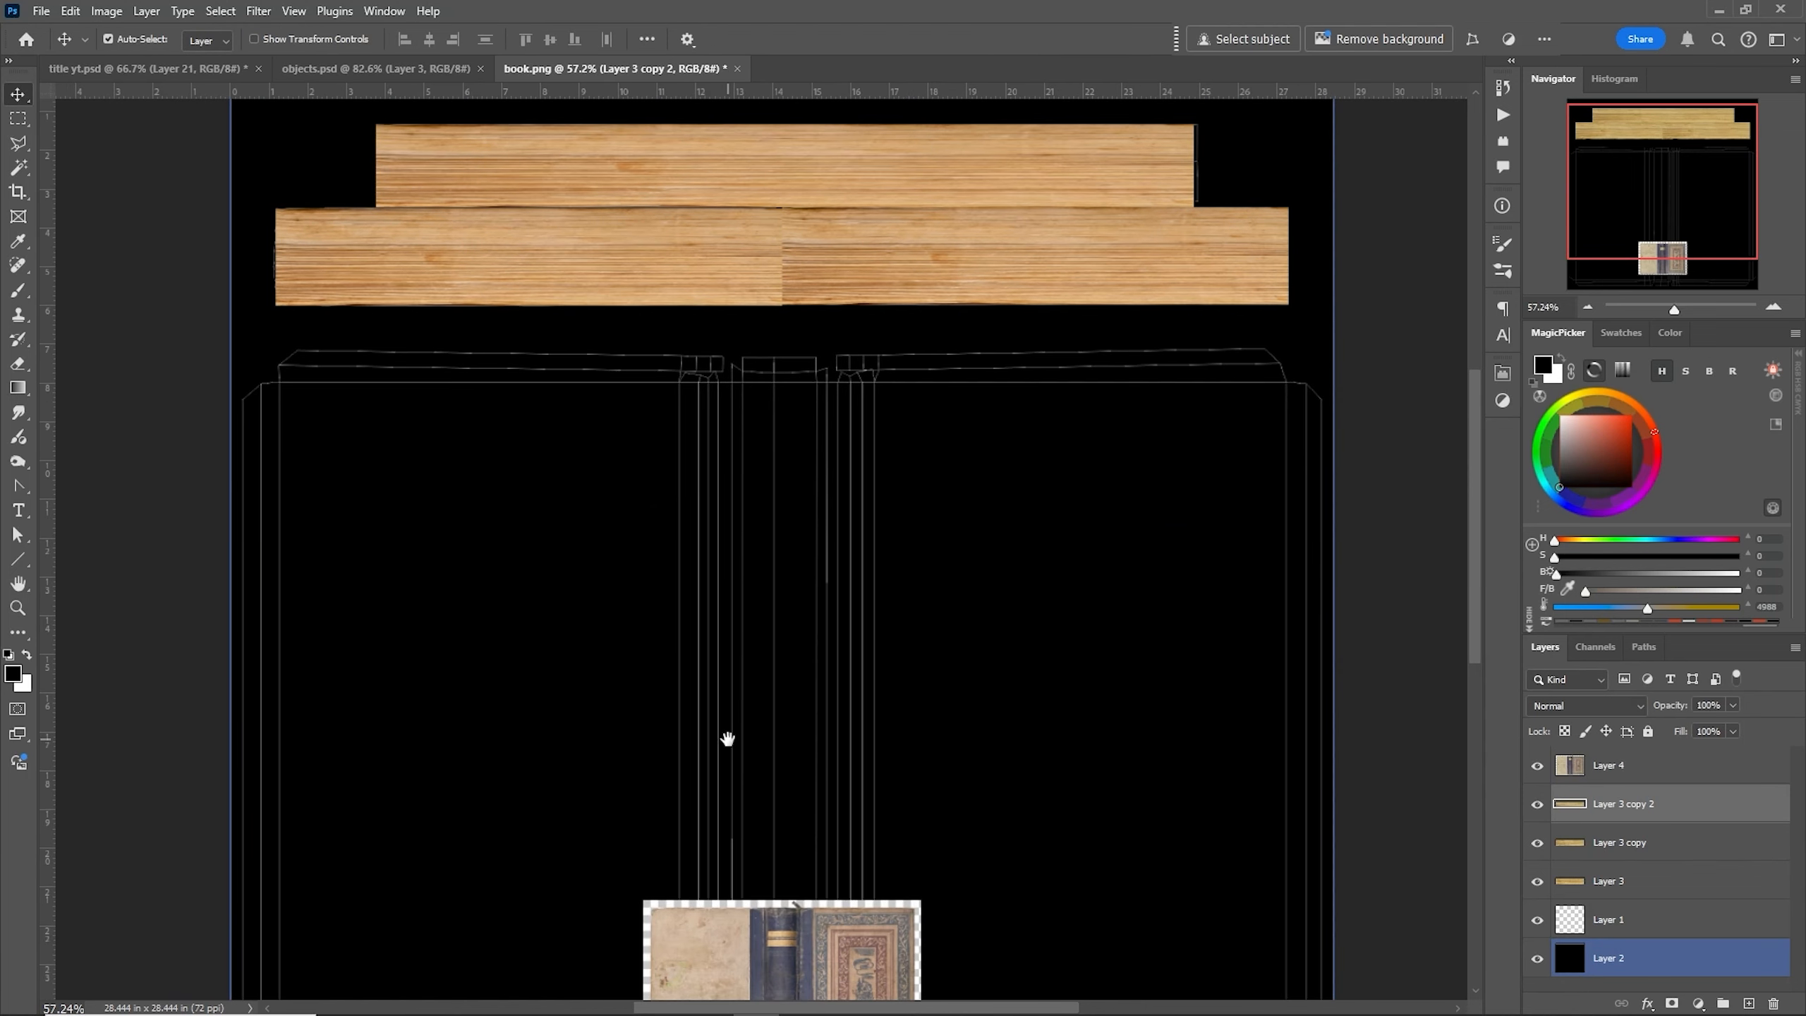
drag(727, 739, 753, 585)
click(828, 845)
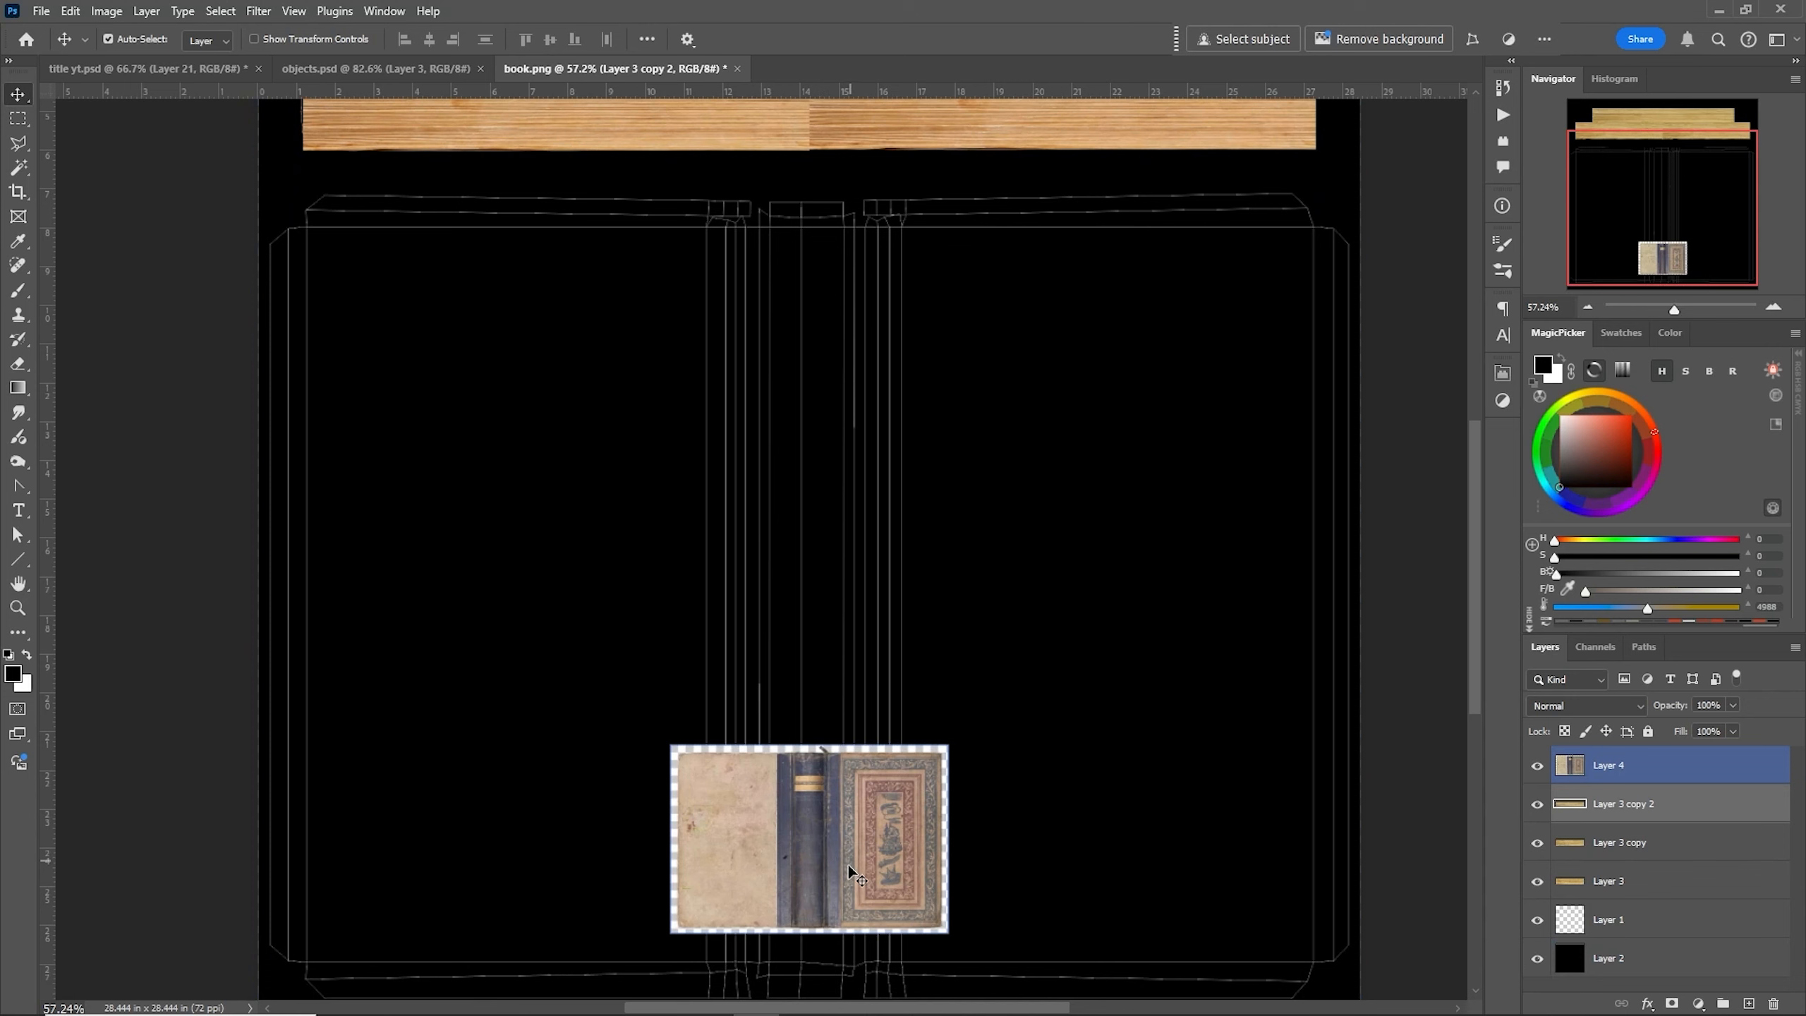
drag(850, 869, 1253, 306)
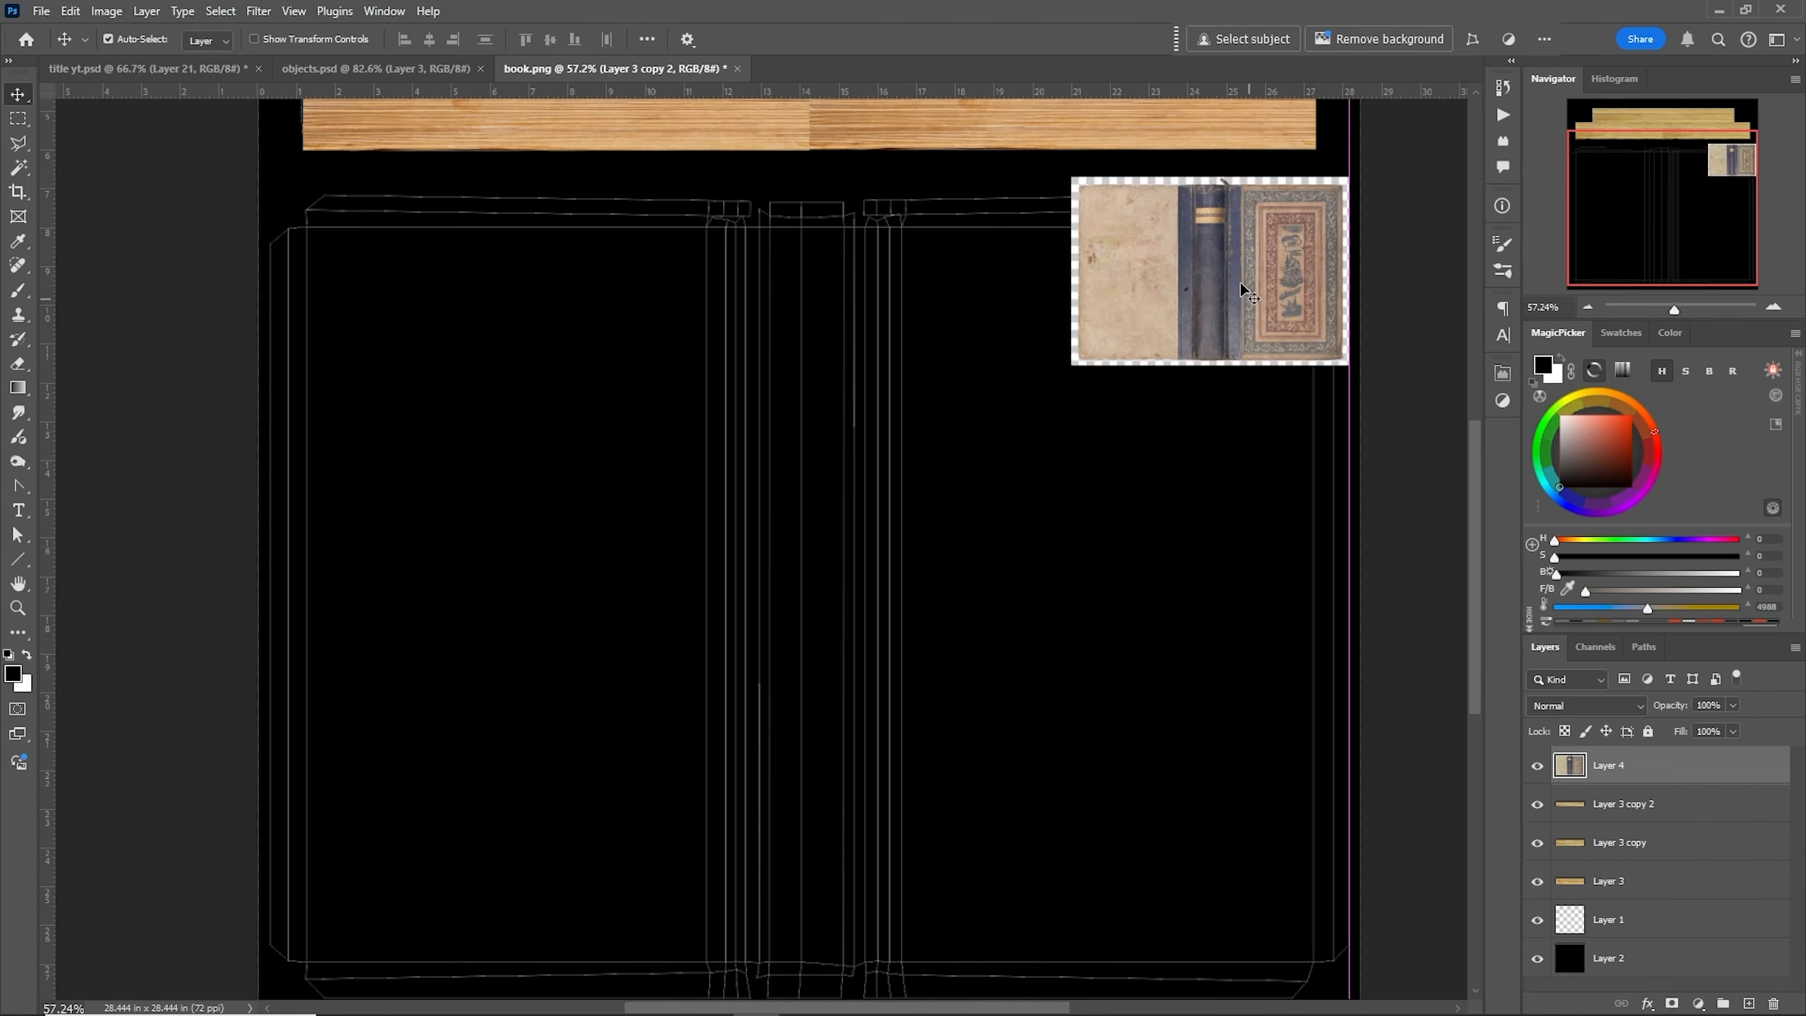
- Free-transform the book cover to about 388% width and 424% height over the large panel shells, then nudge it into alignment
right_click(1109, 333)
click(1054, 297)
click(1040, 243)
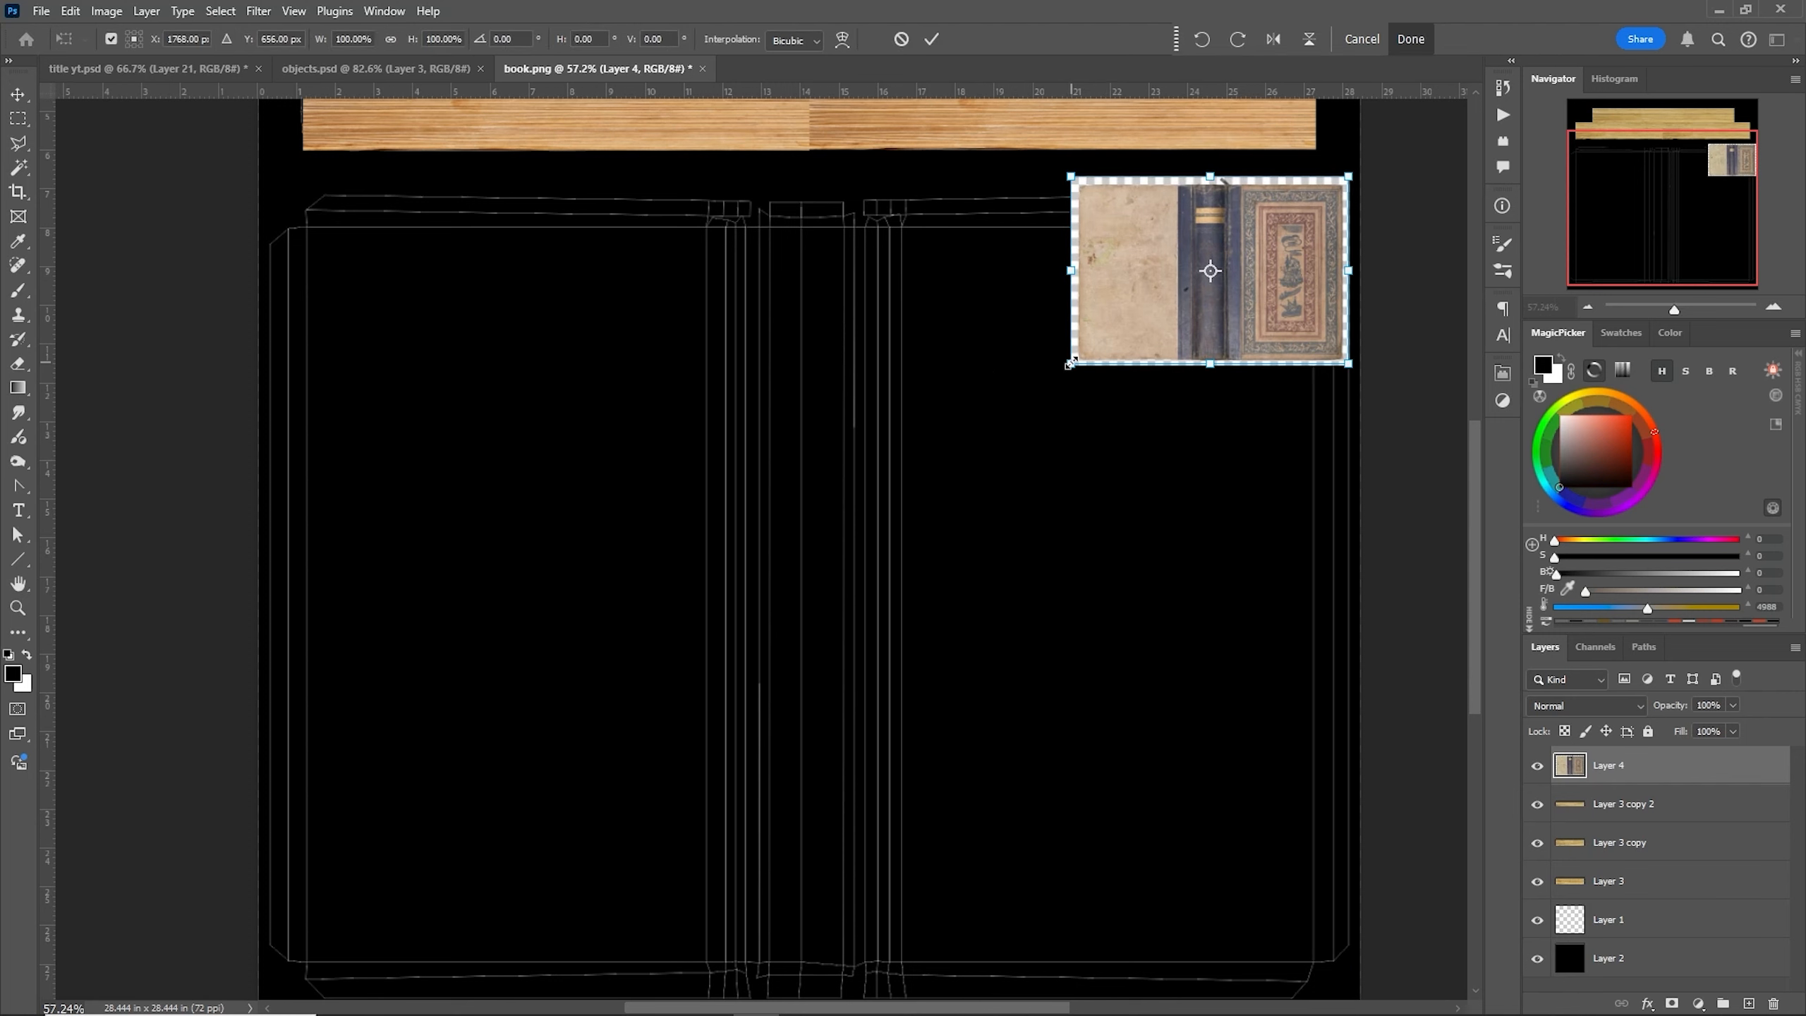
drag(1069, 364, 243, 985)
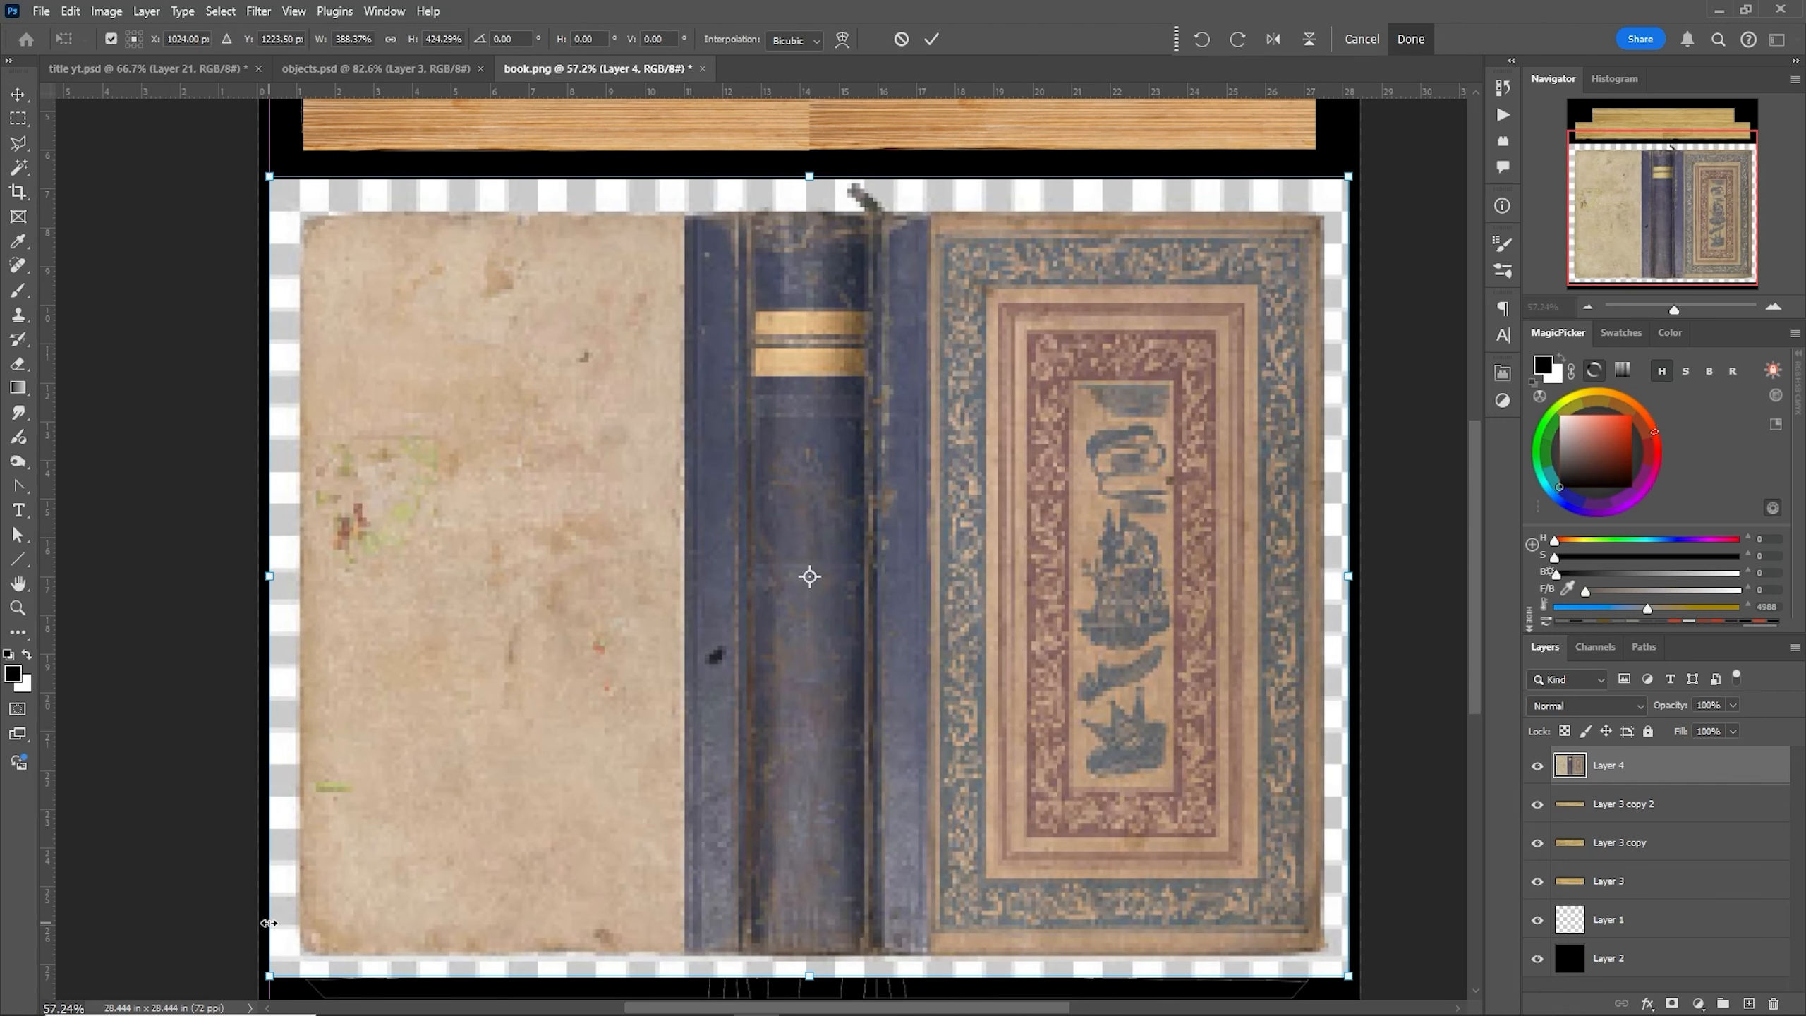
drag(810, 173, 797, 208)
key(Return)
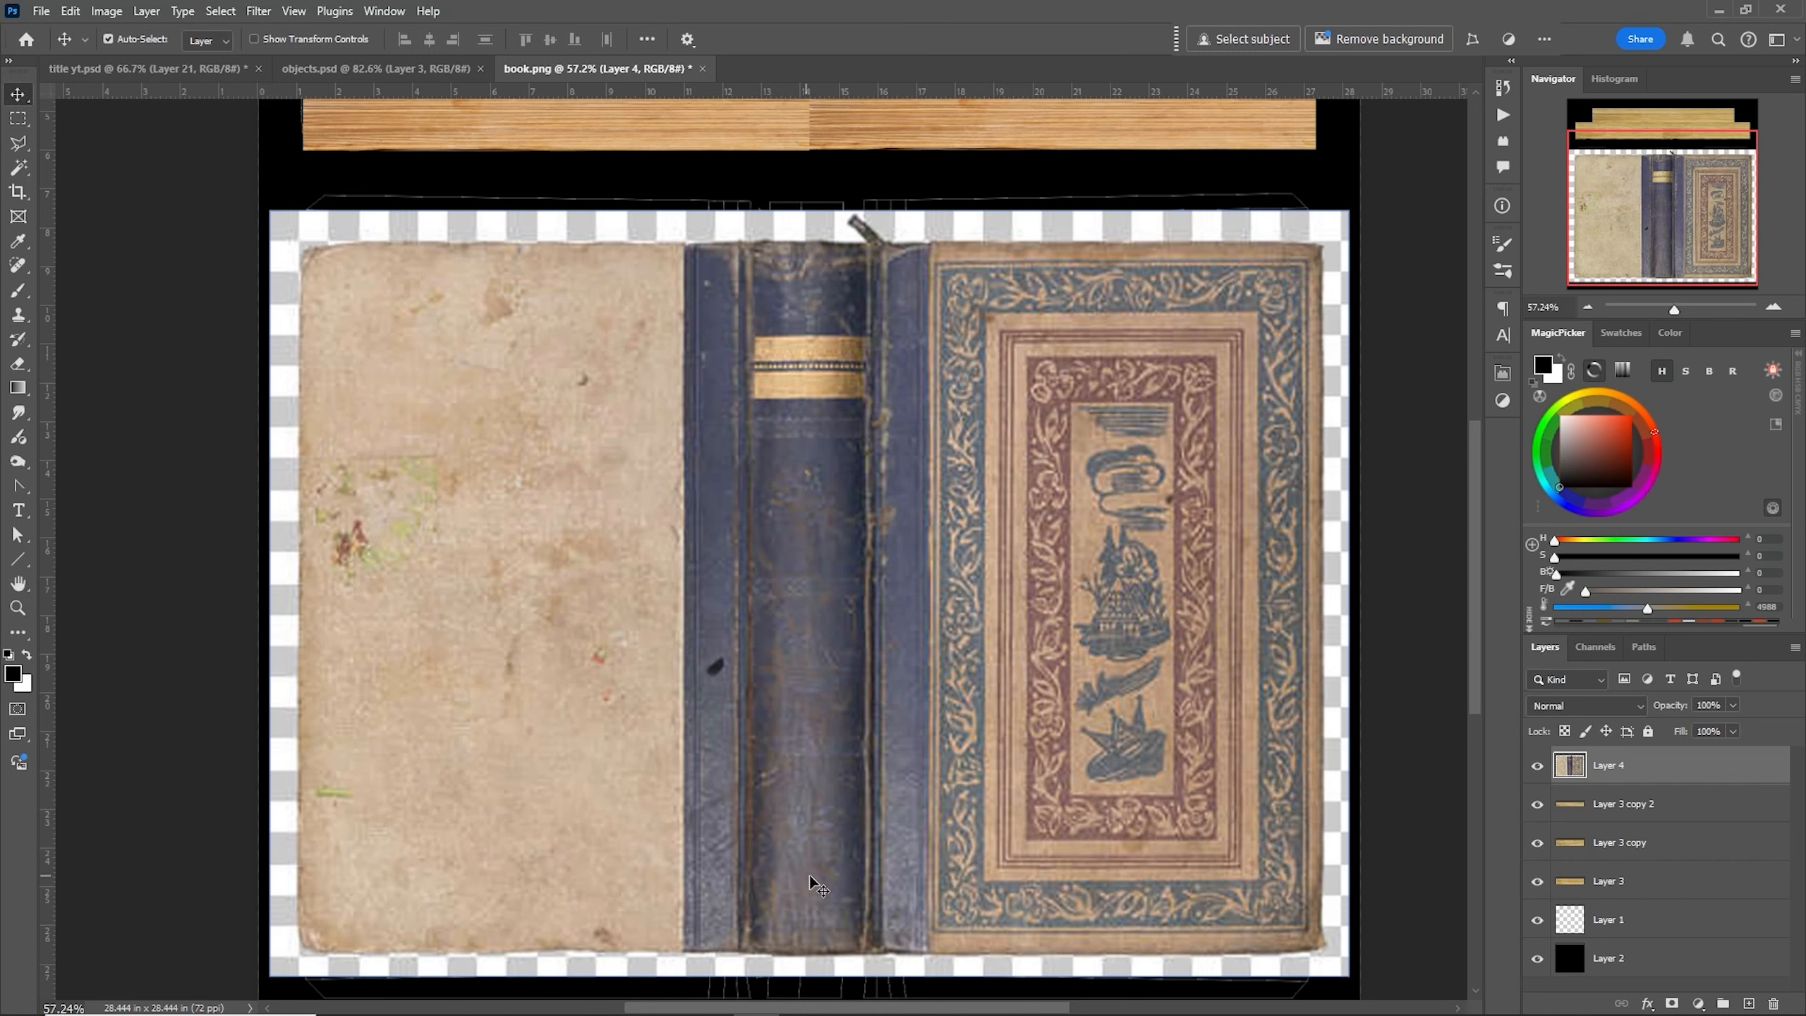
drag(830, 864, 807, 819)
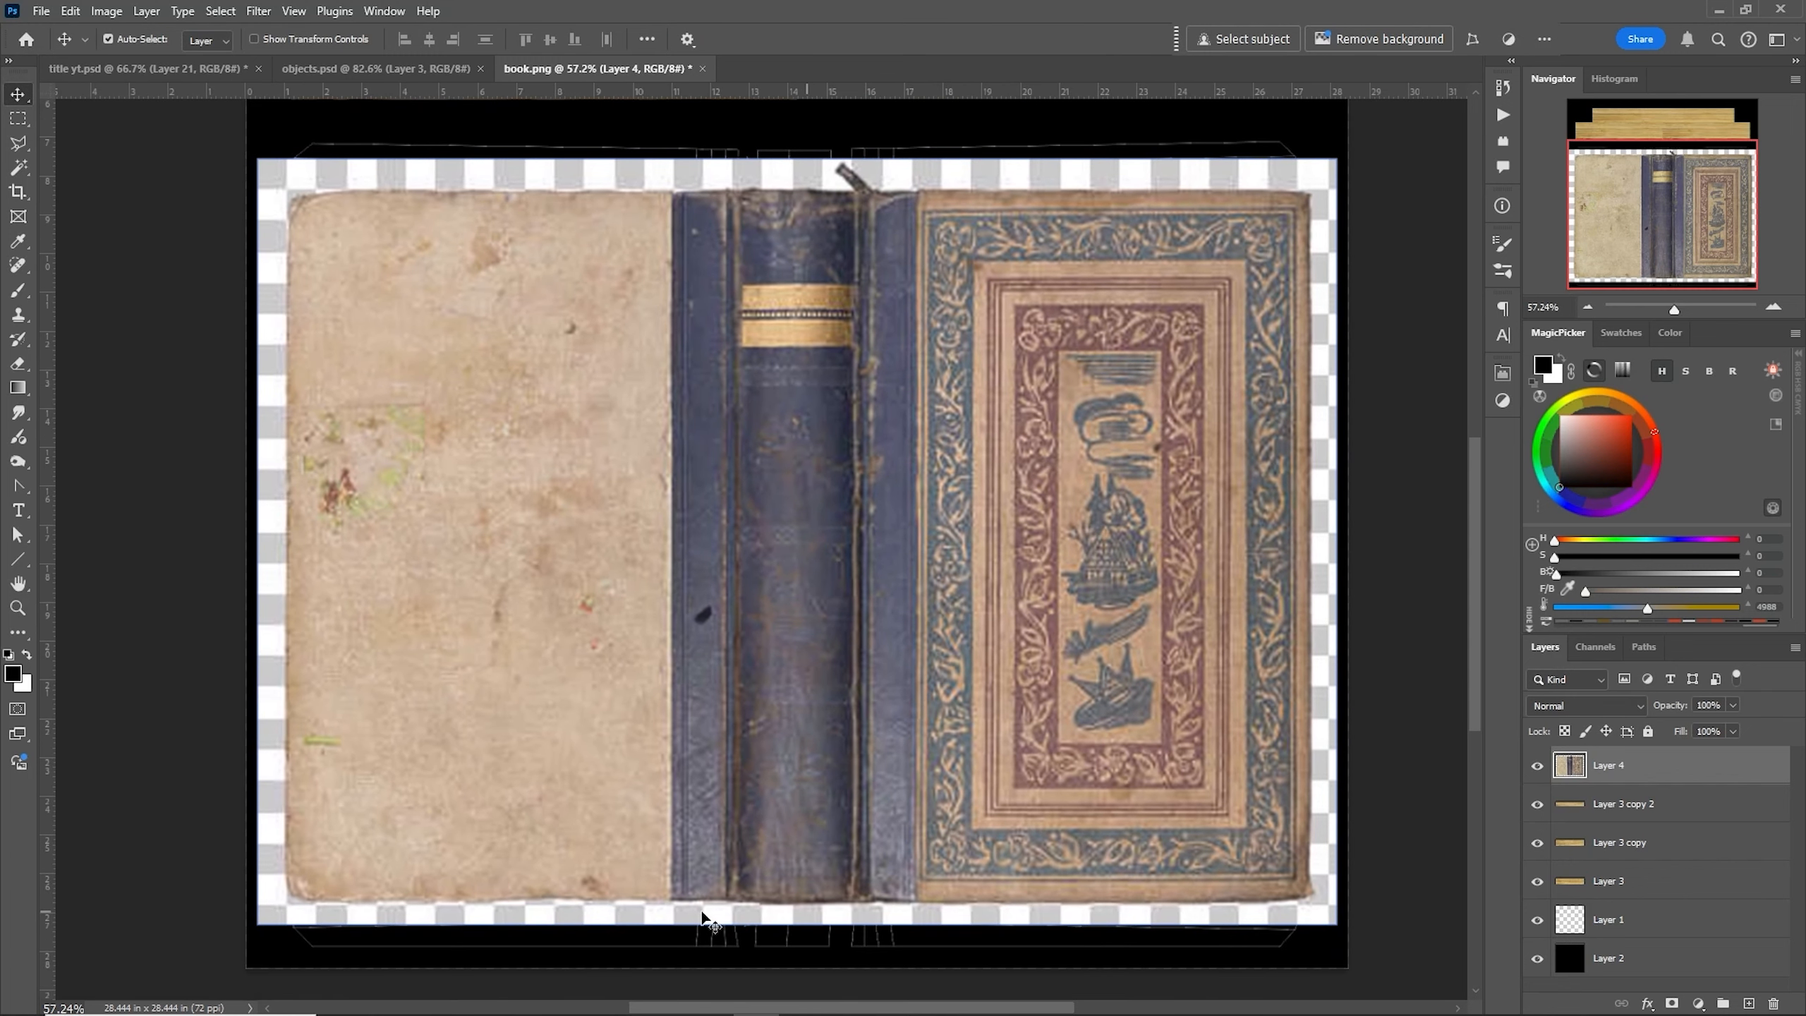
- Trace a polygonal lasso selection around the printed cover image, excluding its transparent border
click(23, 122)
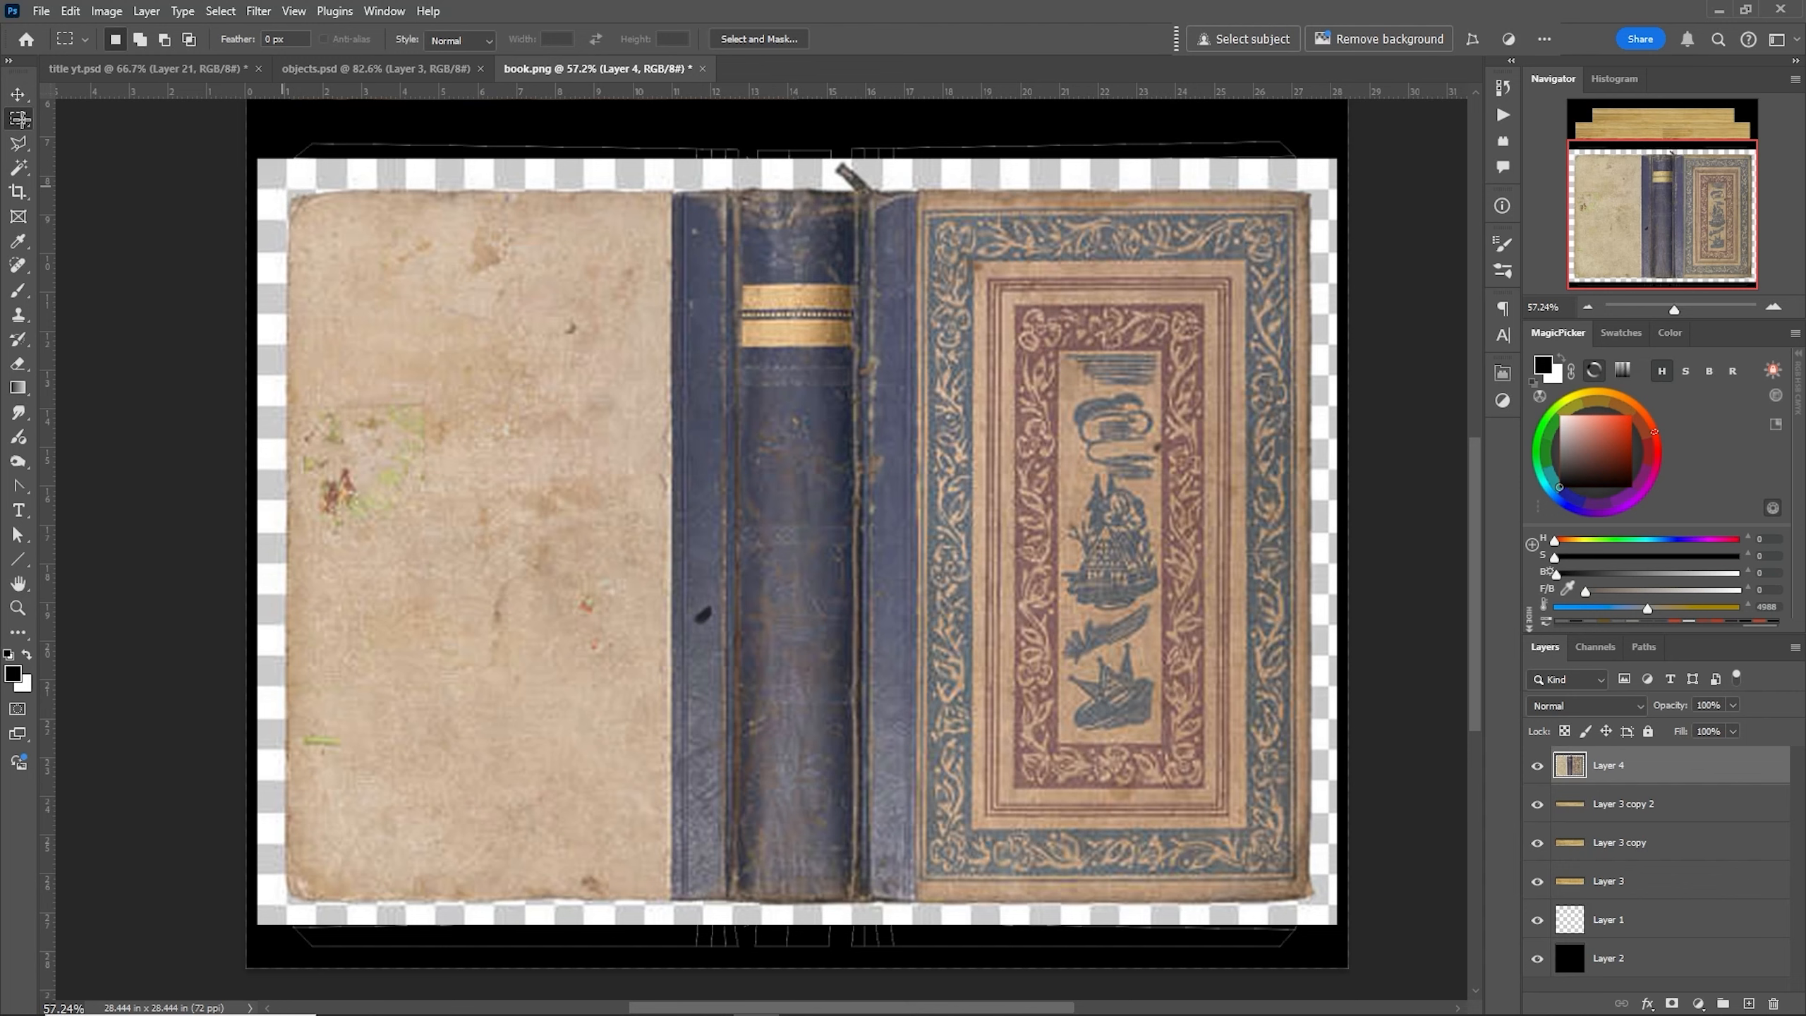
click(18, 143)
click(292, 197)
click(1311, 193)
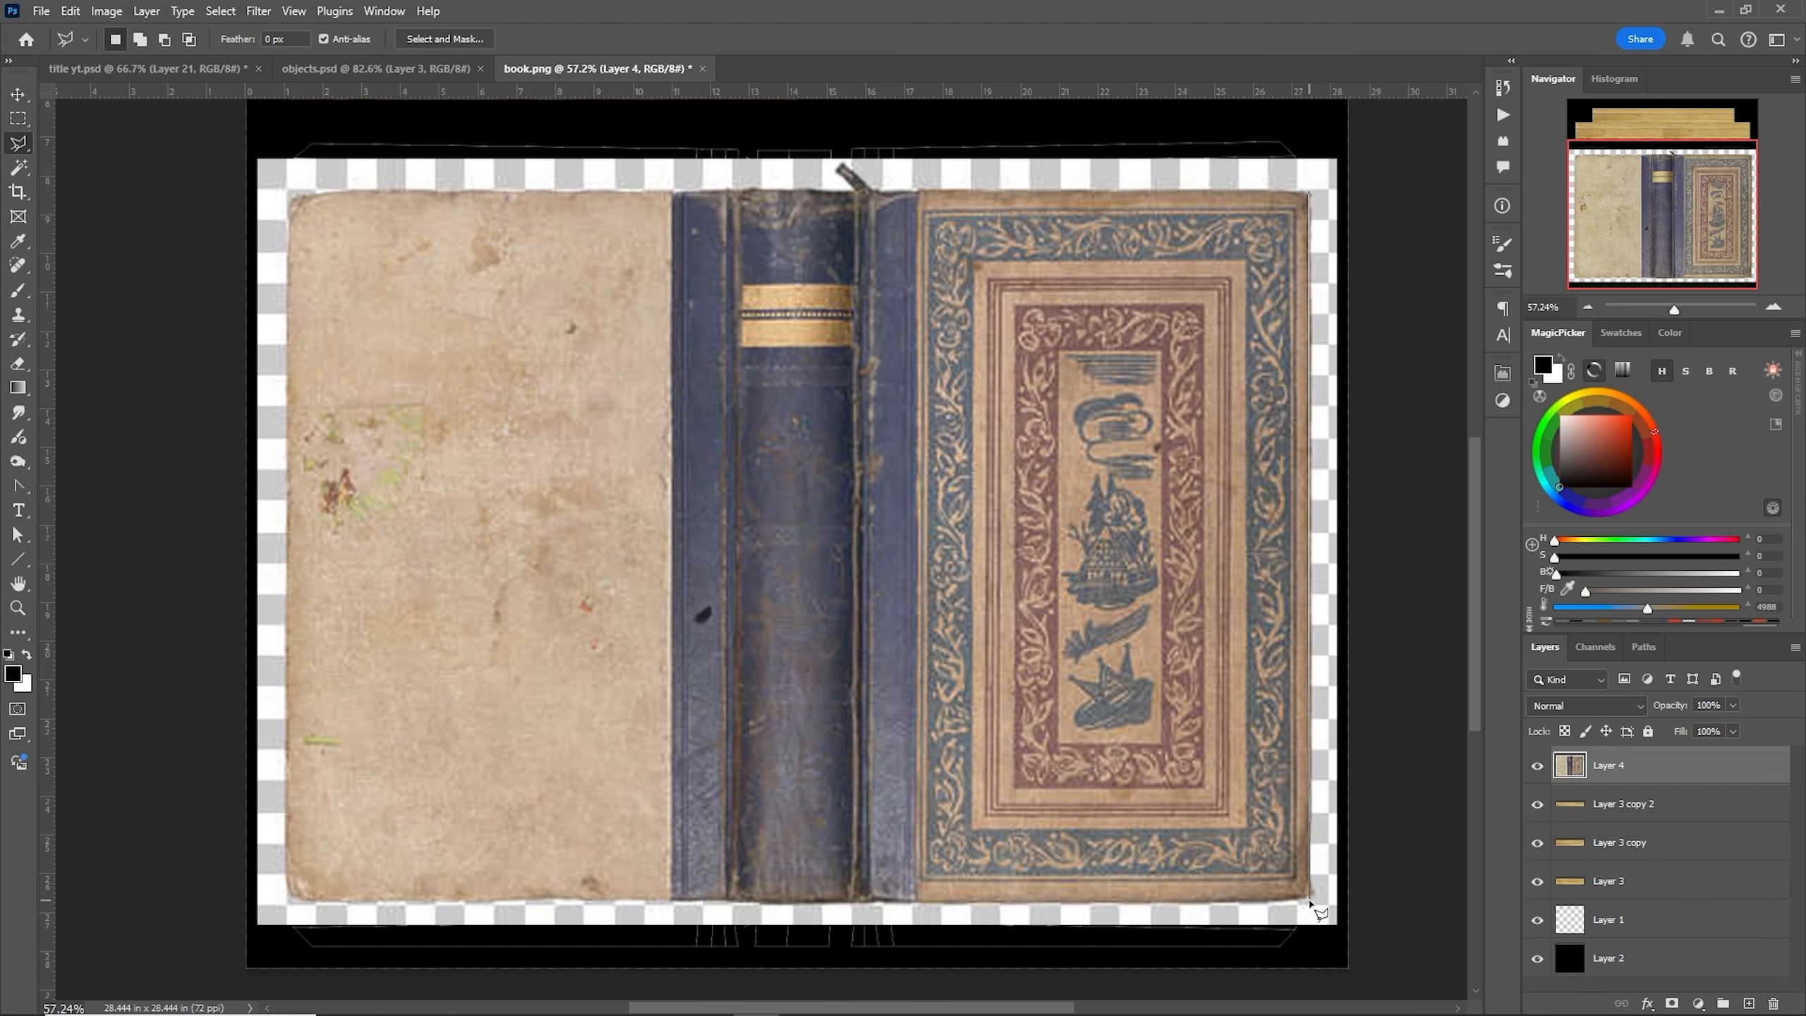
click(1311, 902)
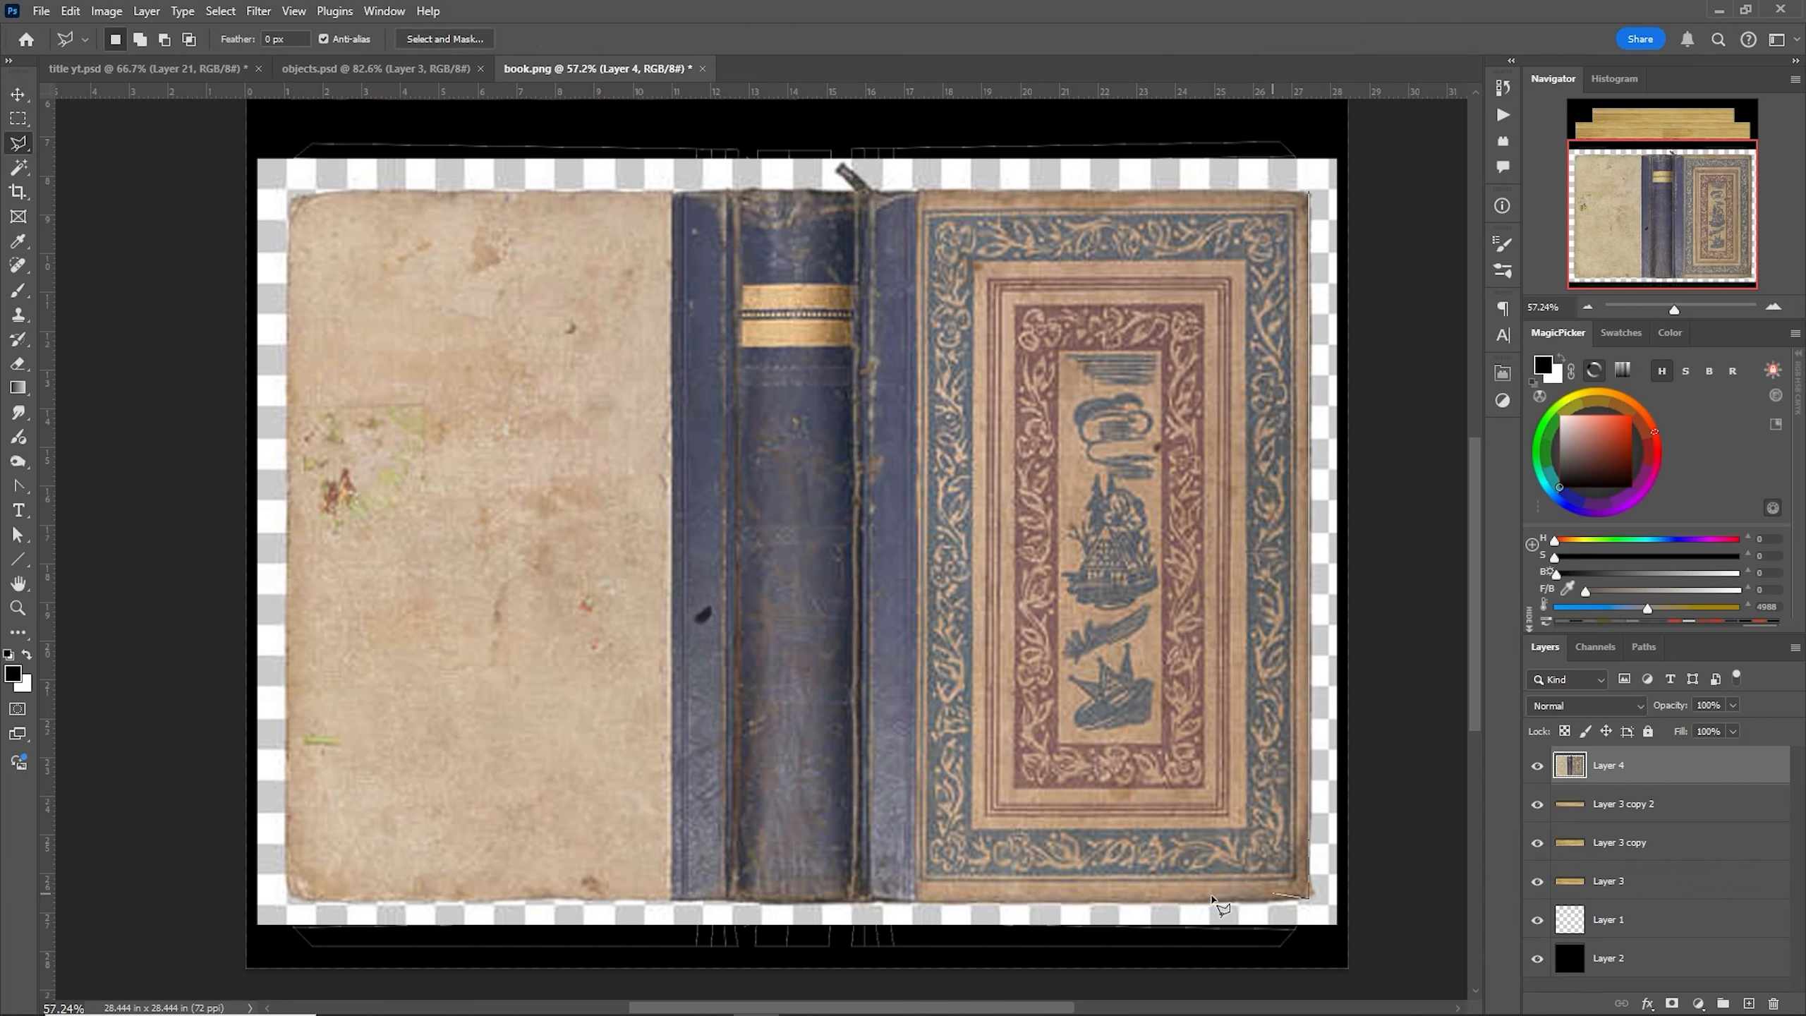
click(291, 903)
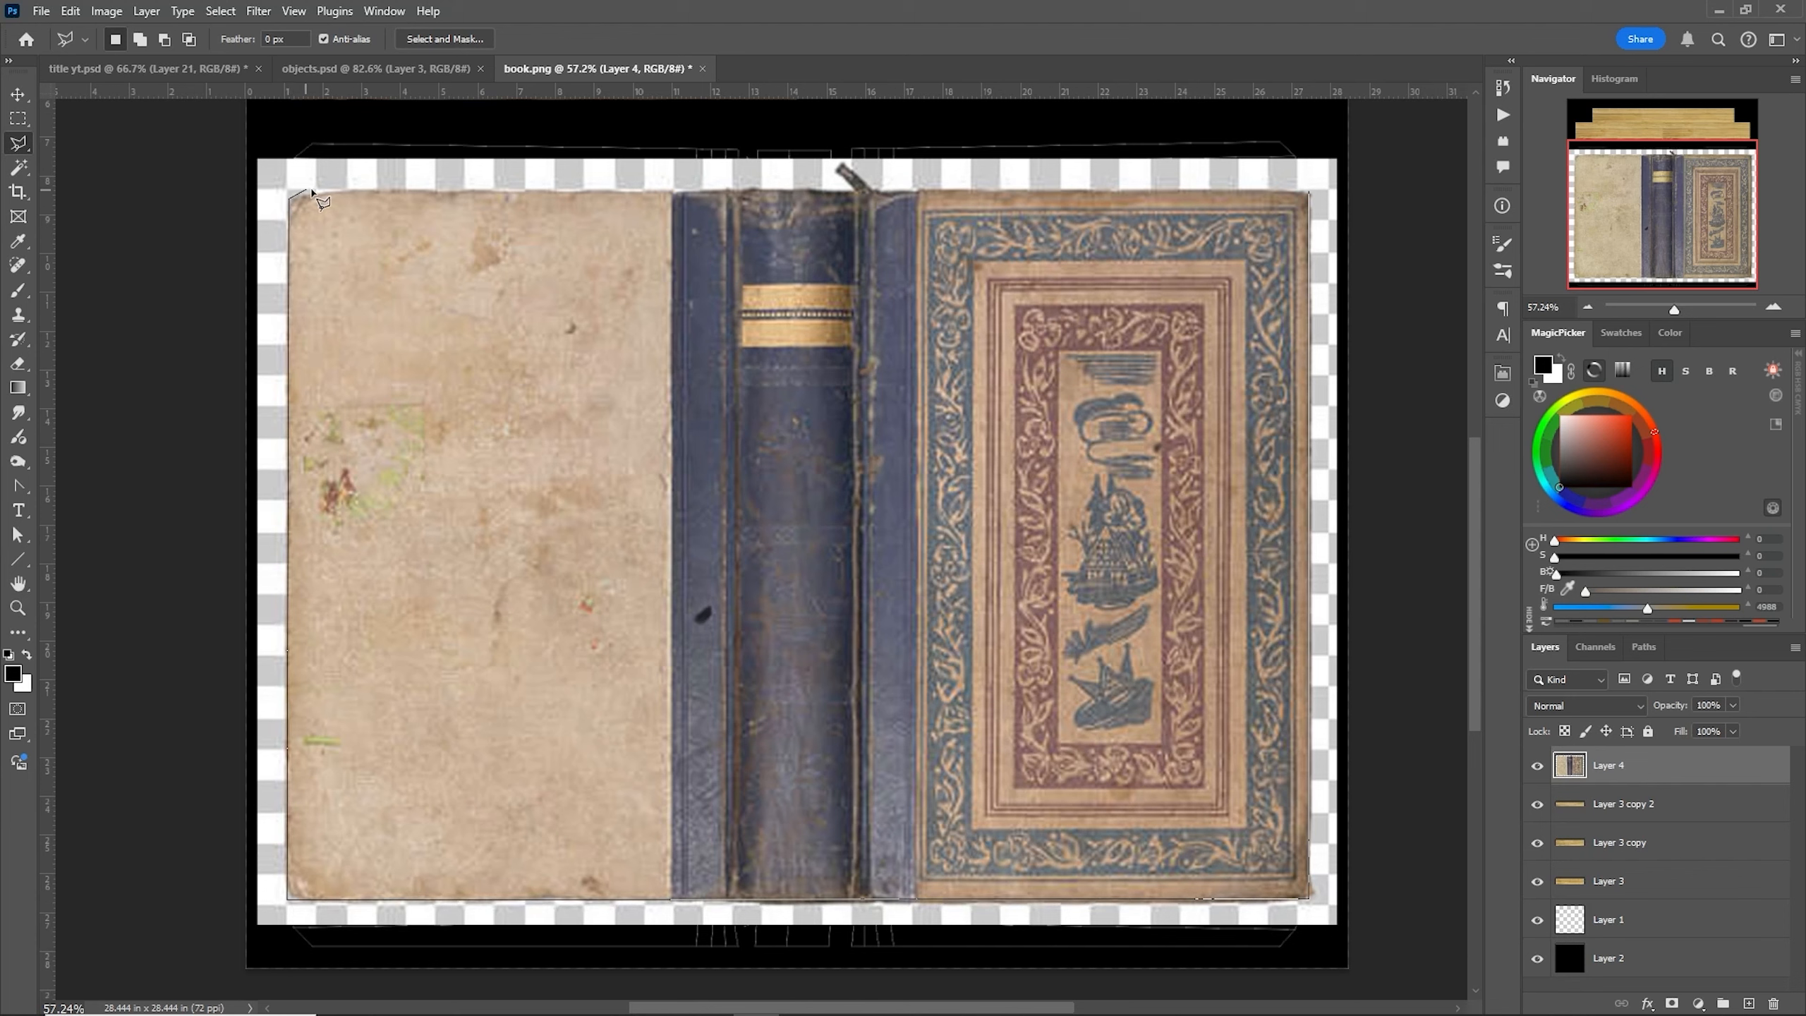
click(1305, 193)
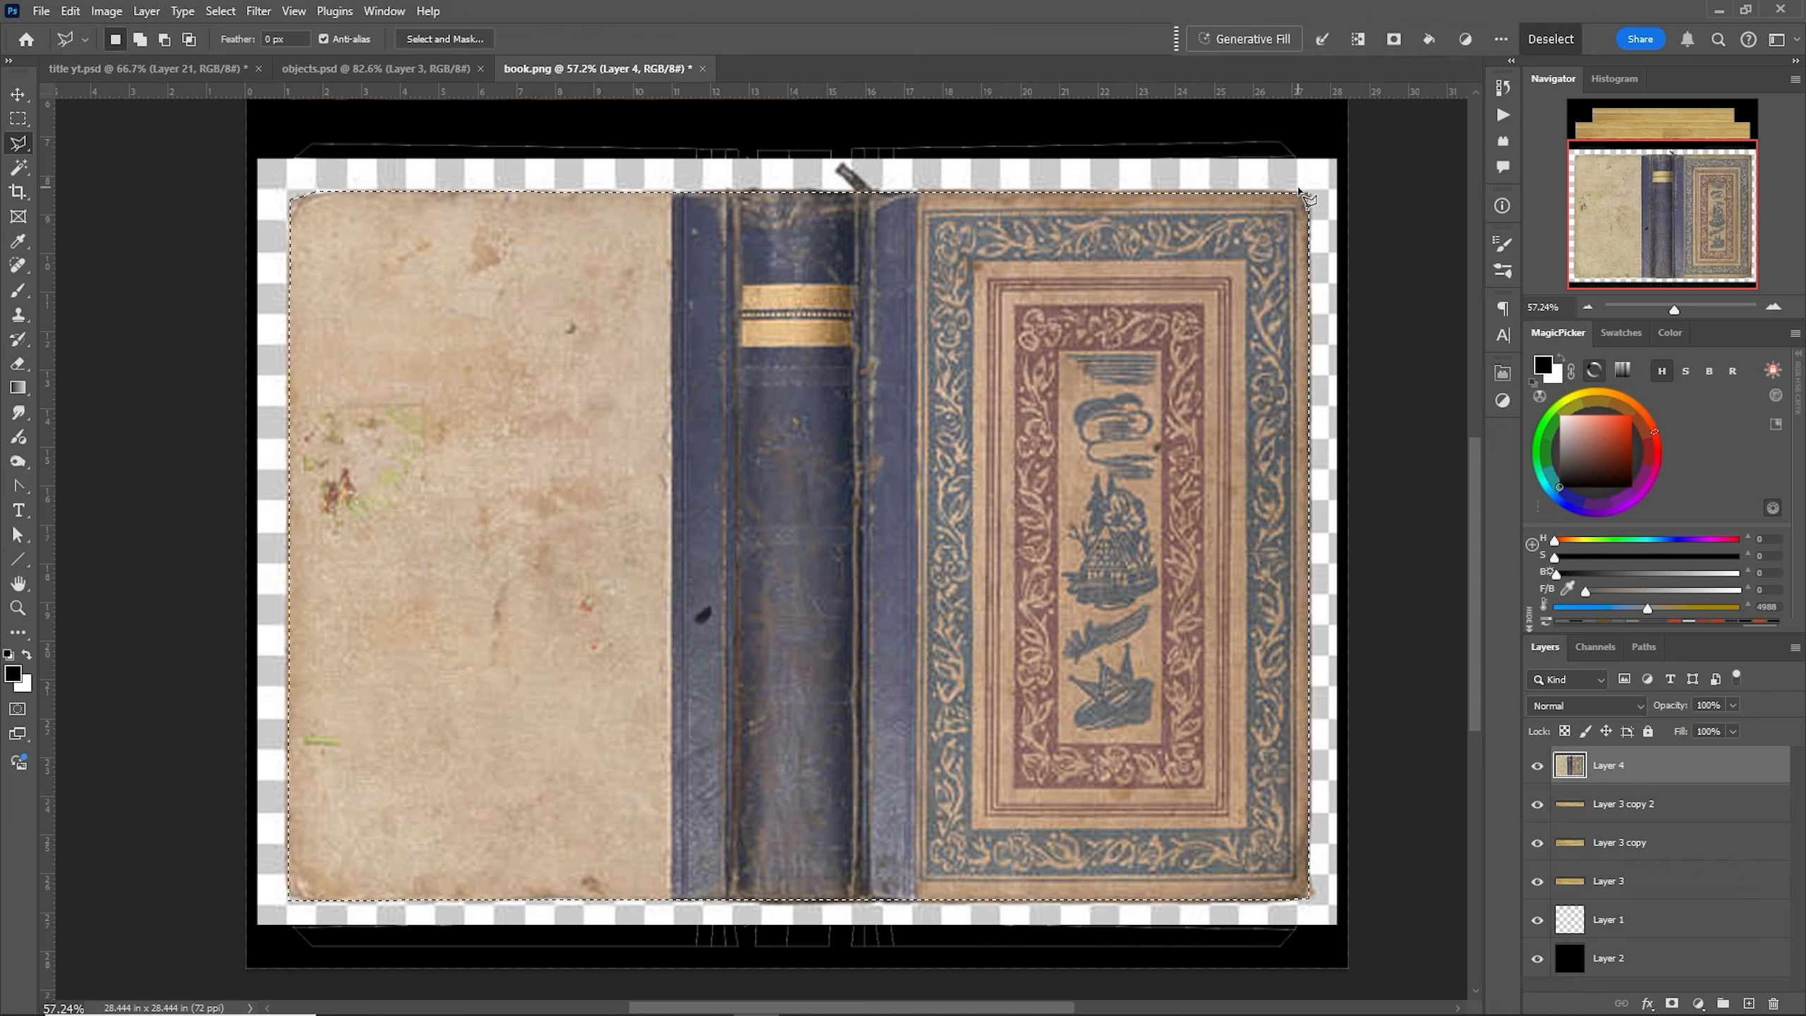
- Invert the selection, delete the cover layer's transparent border, and deselect
click(221, 10)
click(236, 84)
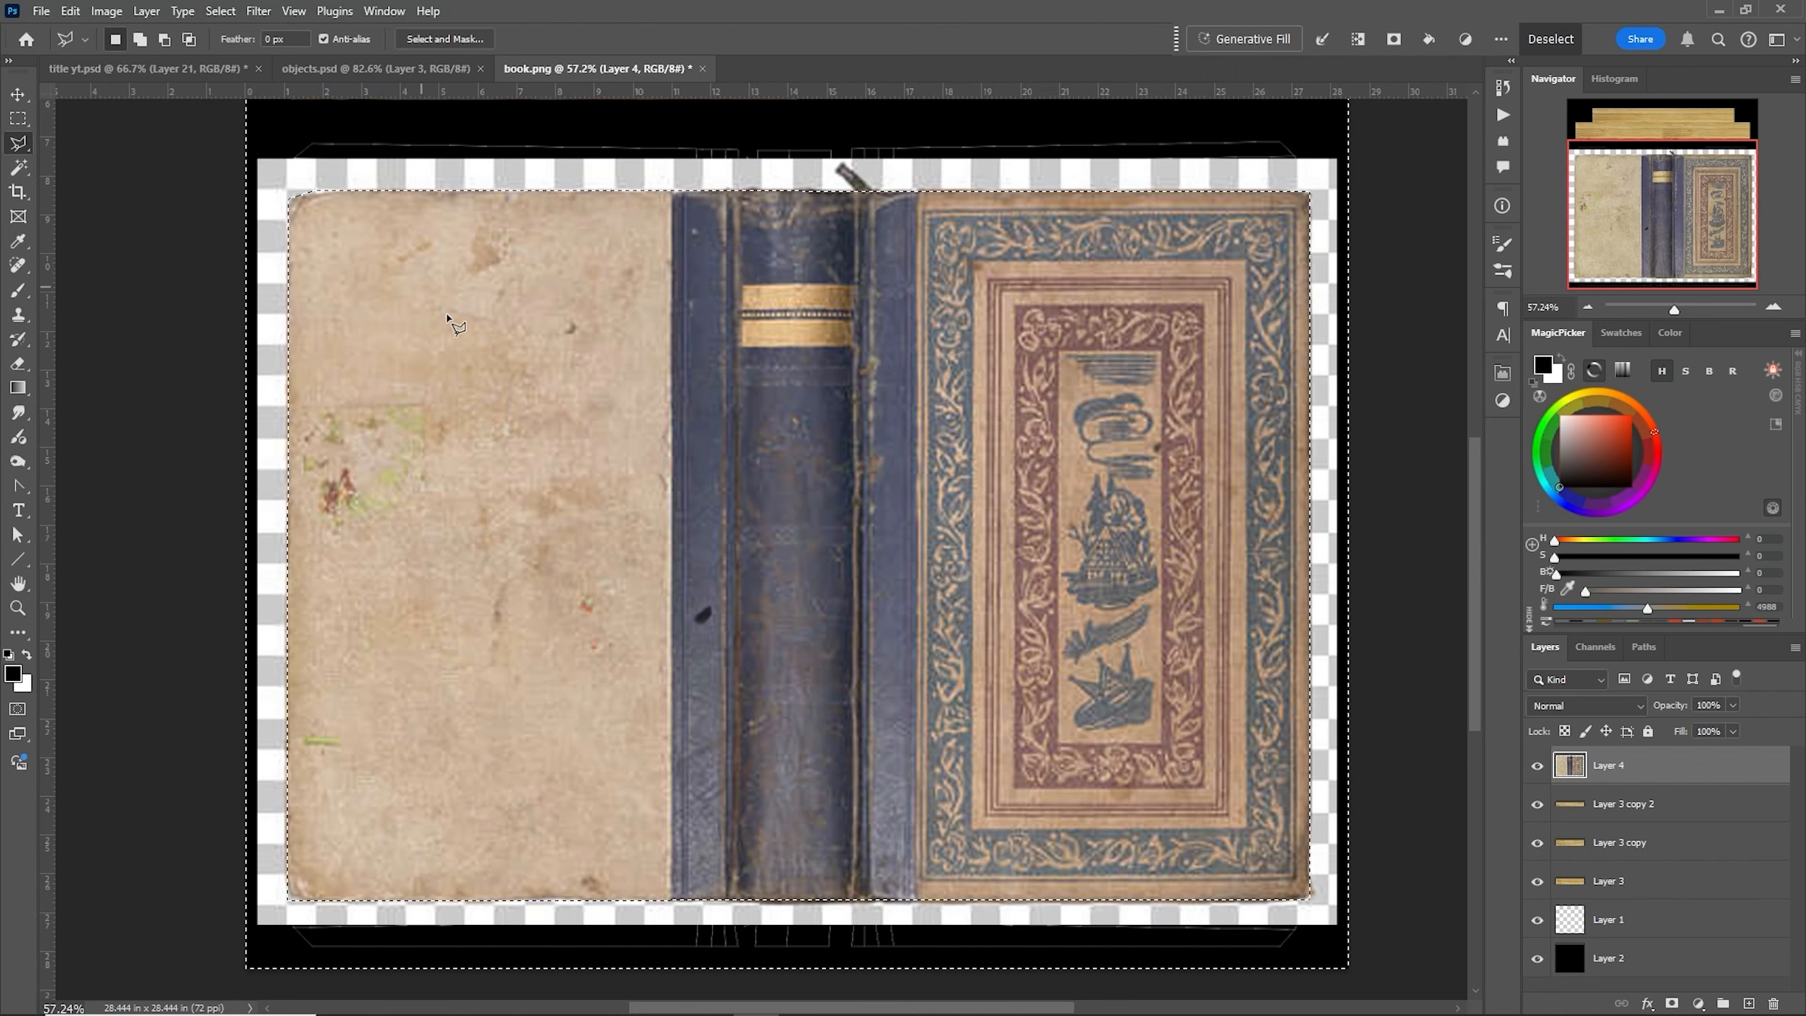
key(Delete)
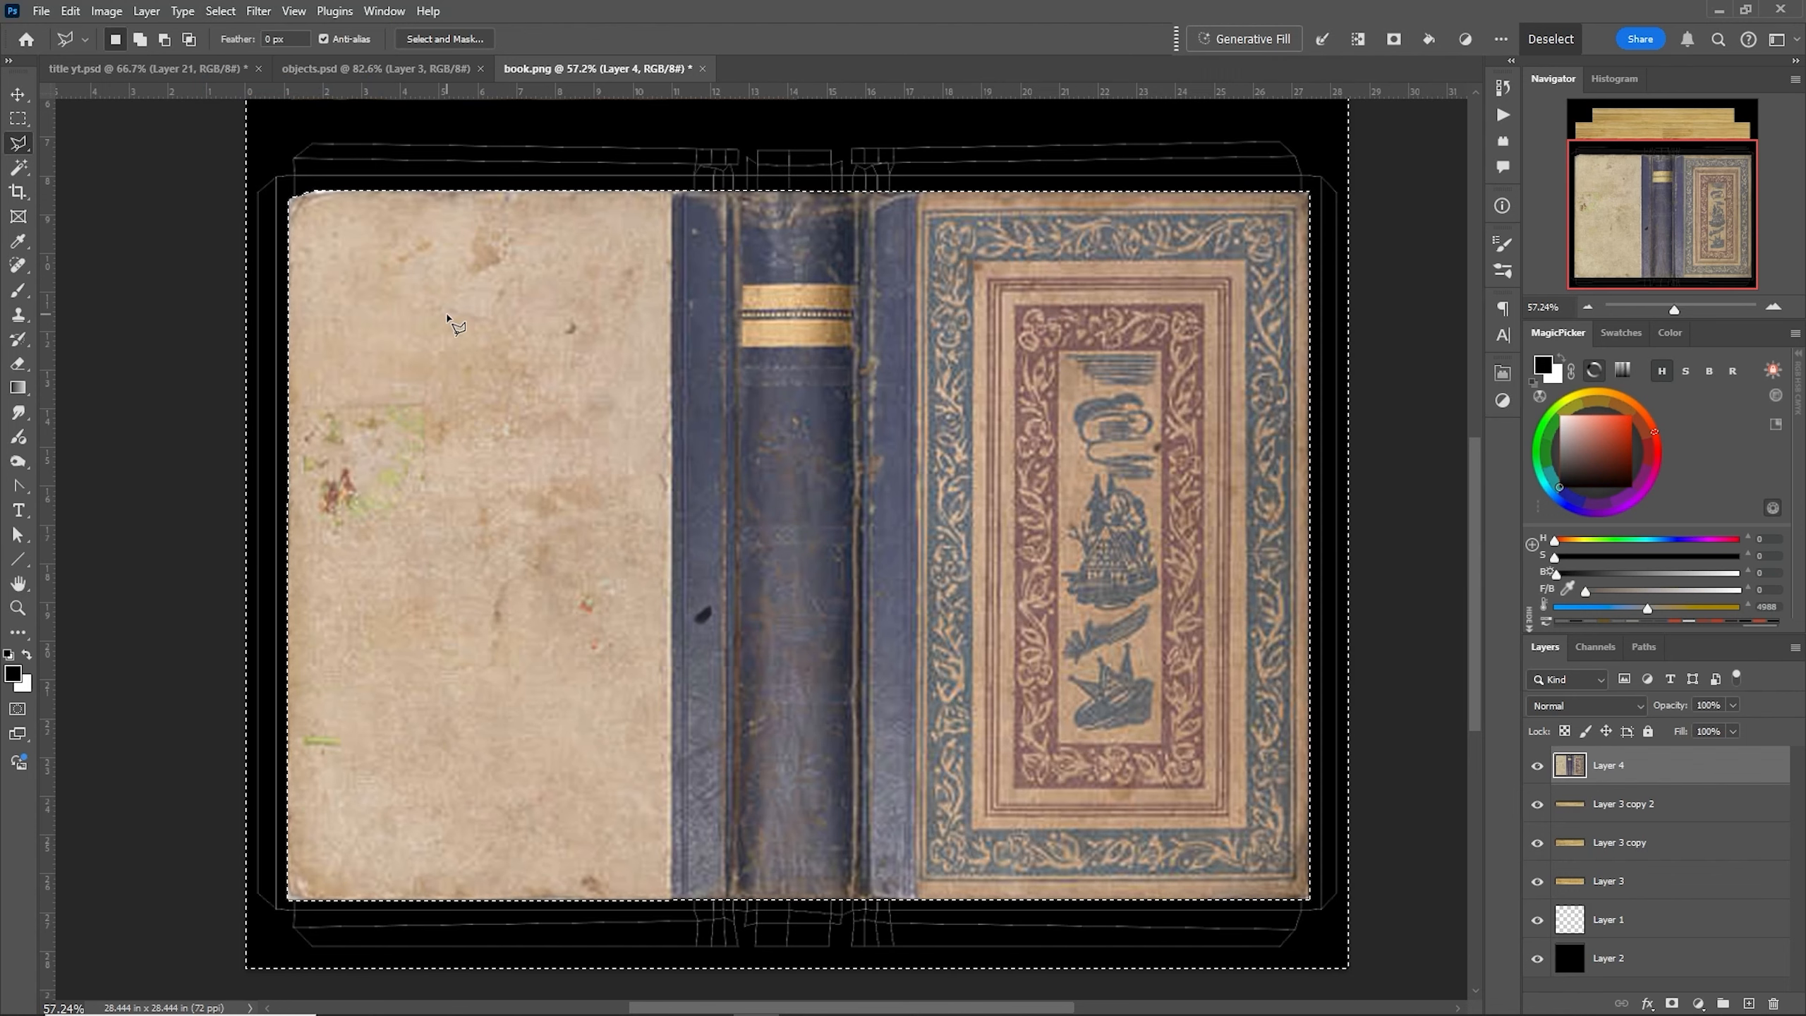
right_click(730, 603)
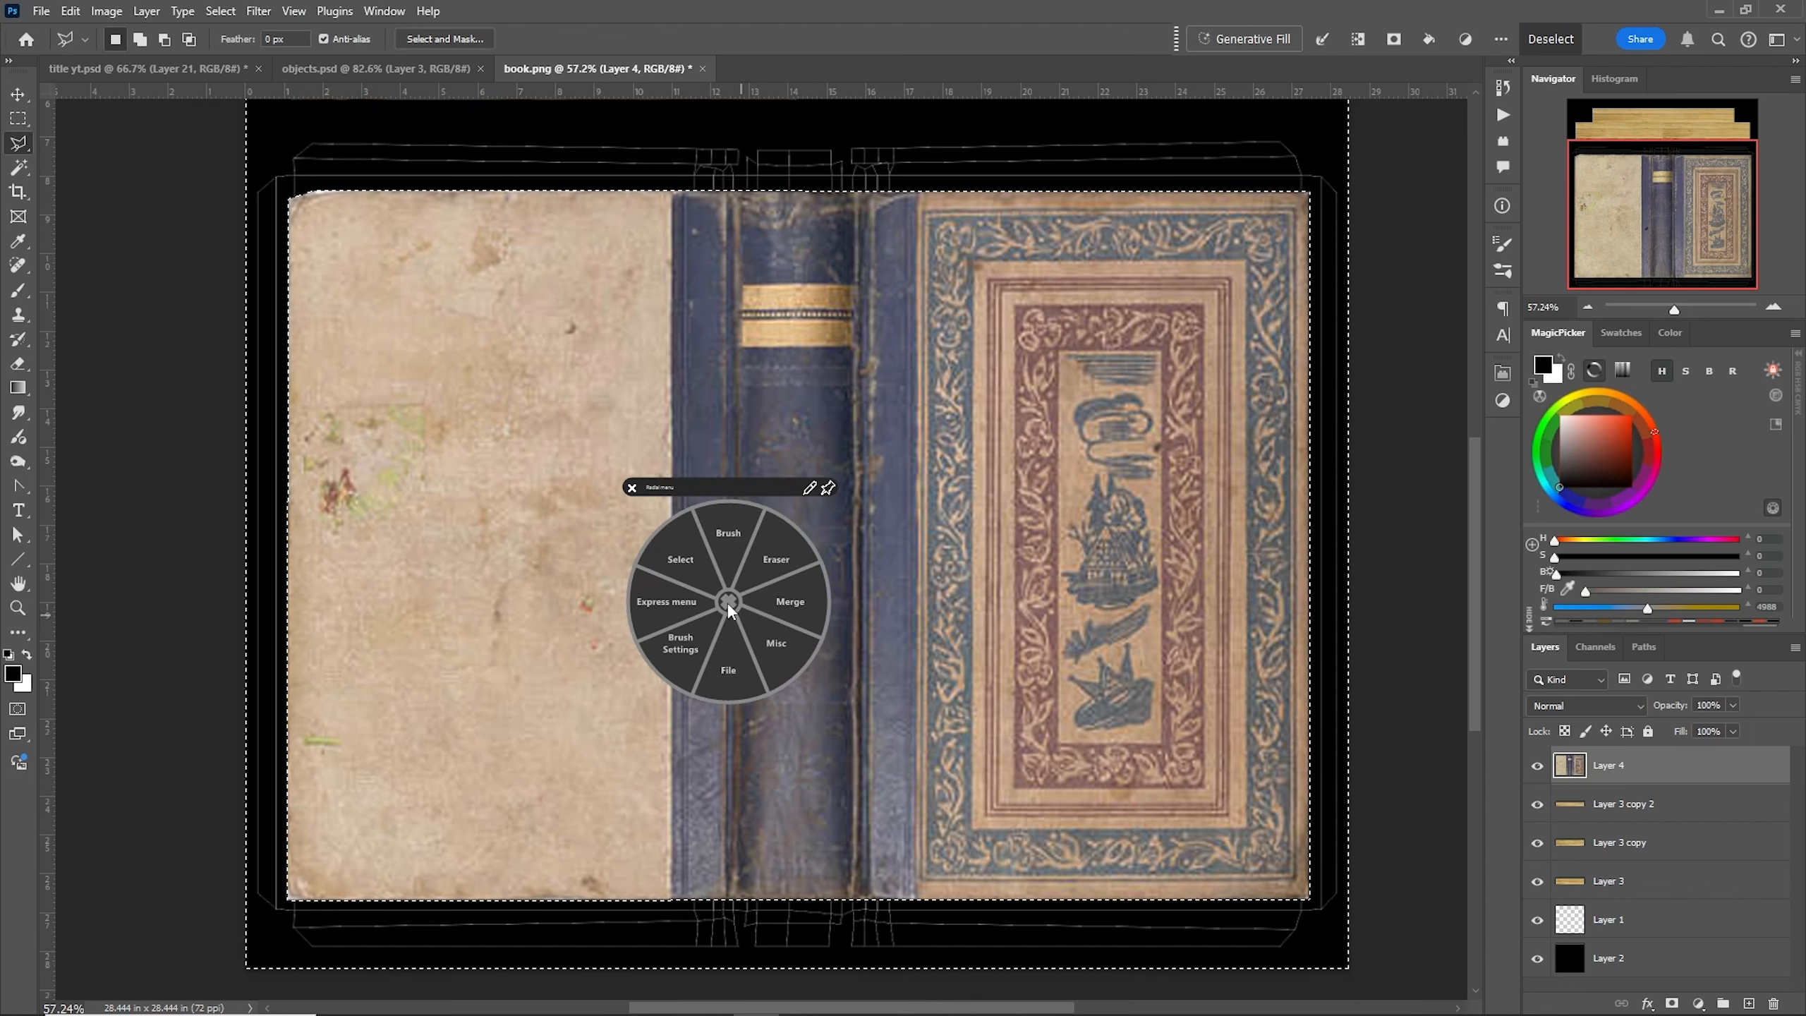
click(679, 569)
click(607, 559)
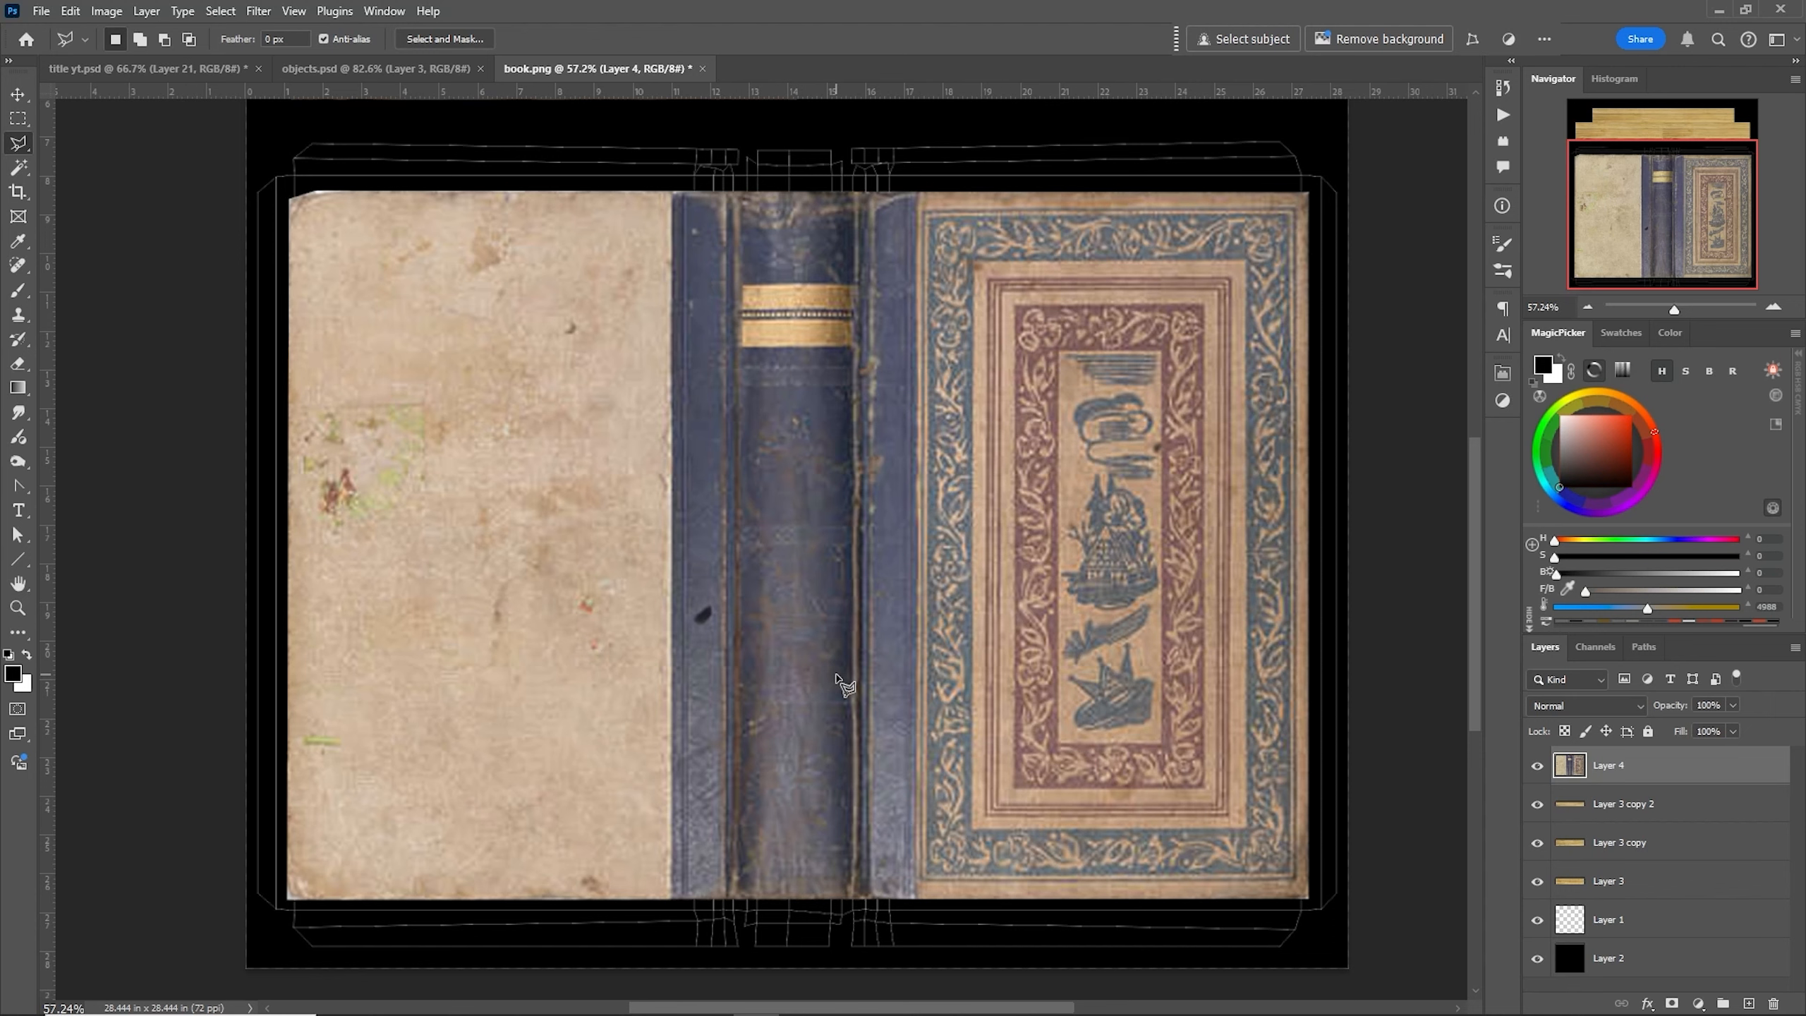
- Nudge the book cover layer slightly up and to the left over the panel shells
right_click(846, 603)
click(853, 551)
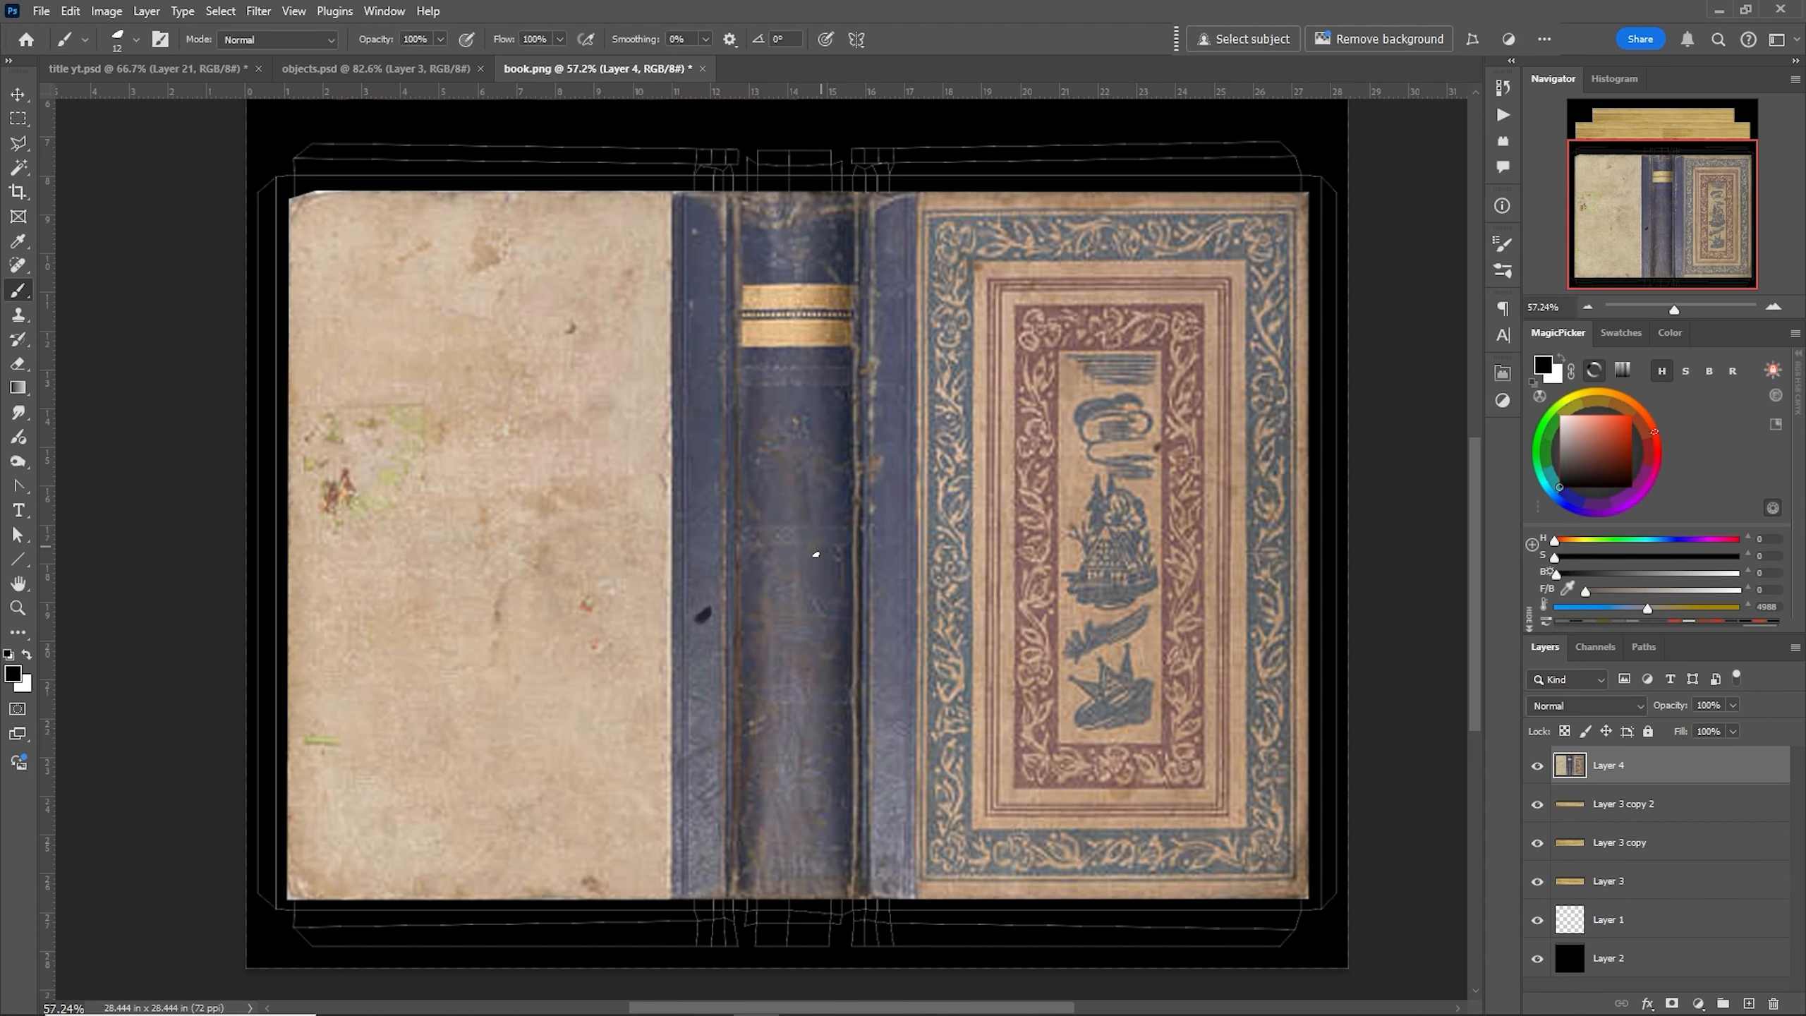
click(18, 93)
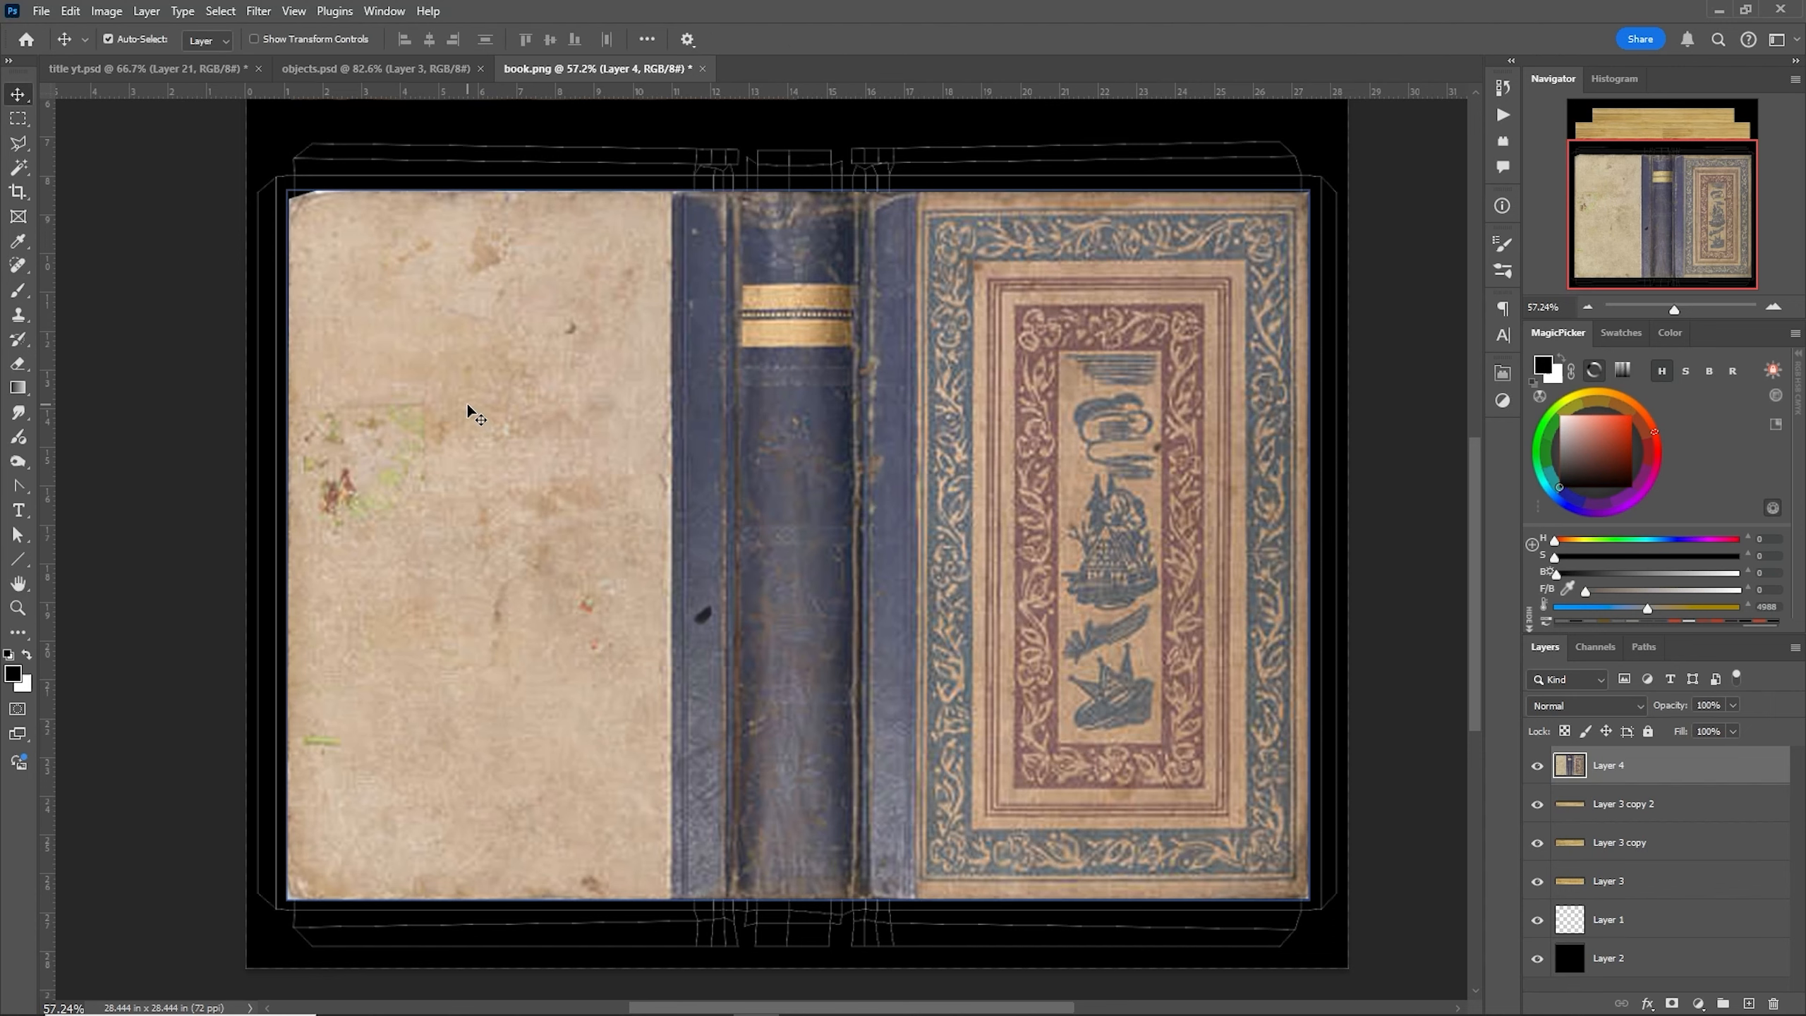
mouse_move(467, 407)
mouse_down()
mouse_move(439, 410)
mouse_move(460, 389)
mouse_up()
- Free-transform the book cover to about 99% width and 104% height so it reaches the shells' lower edge, and commit
right_click(769, 531)
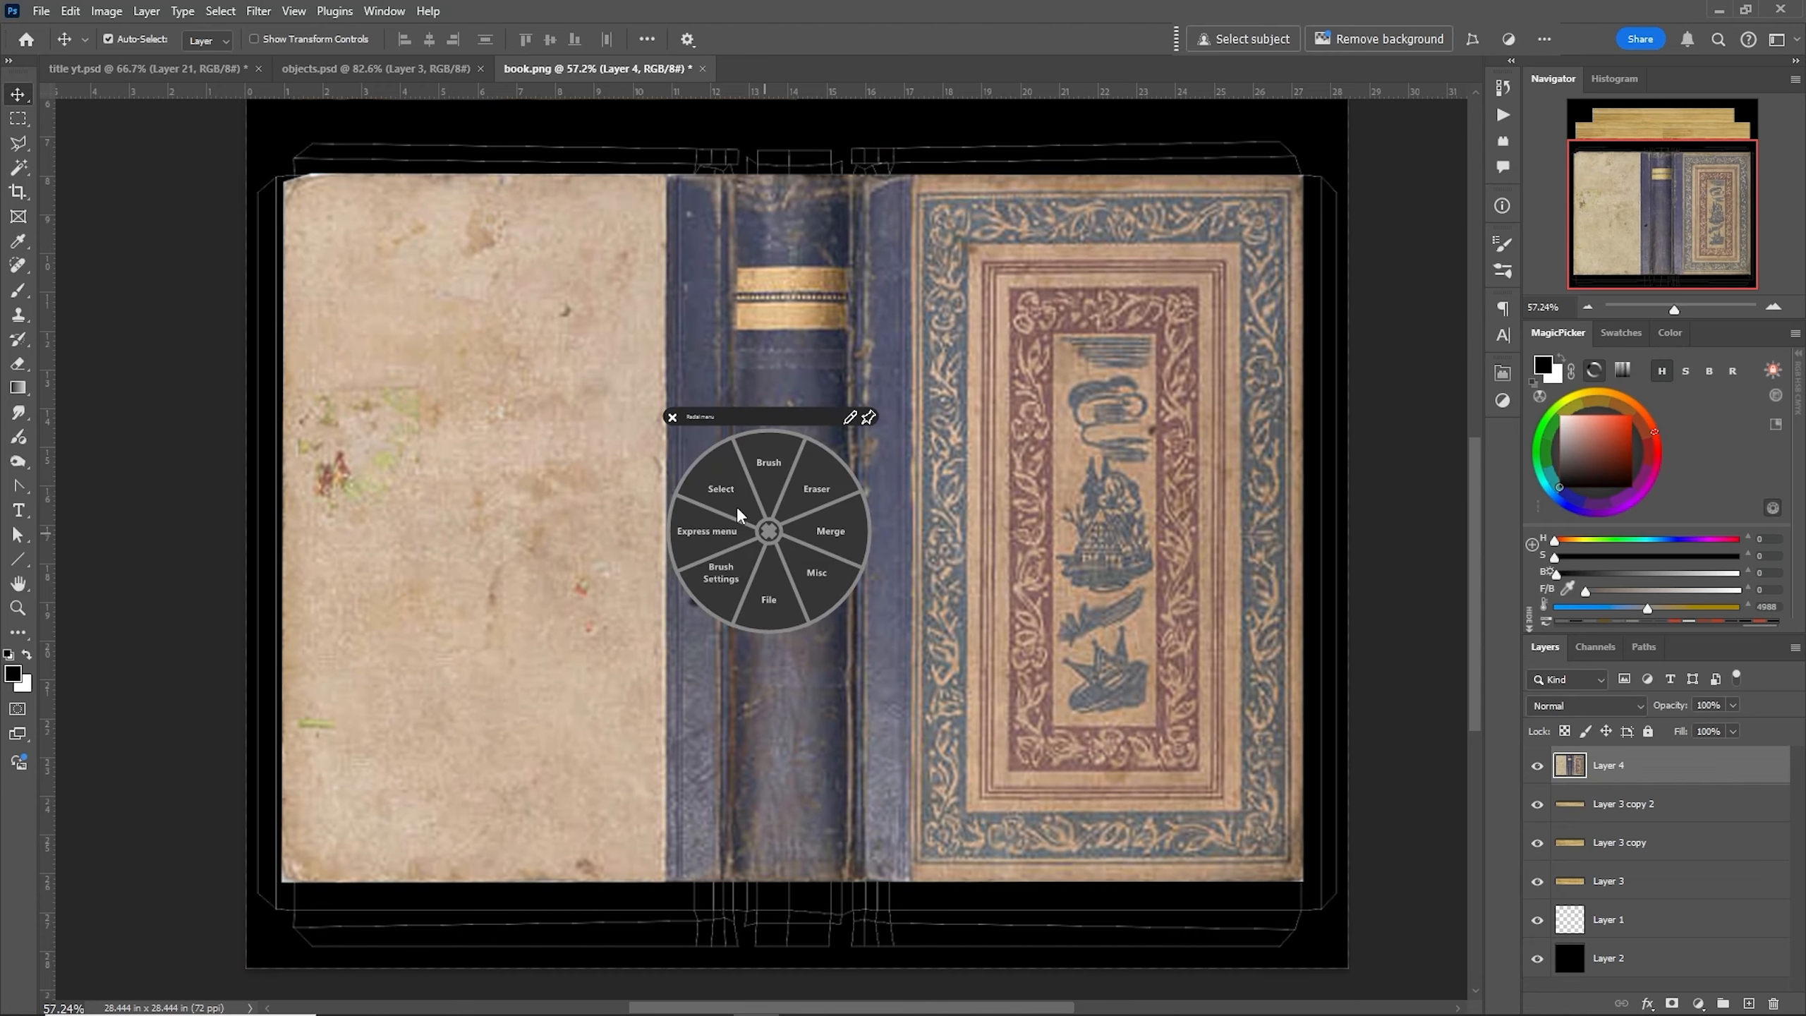
click(716, 490)
click(681, 426)
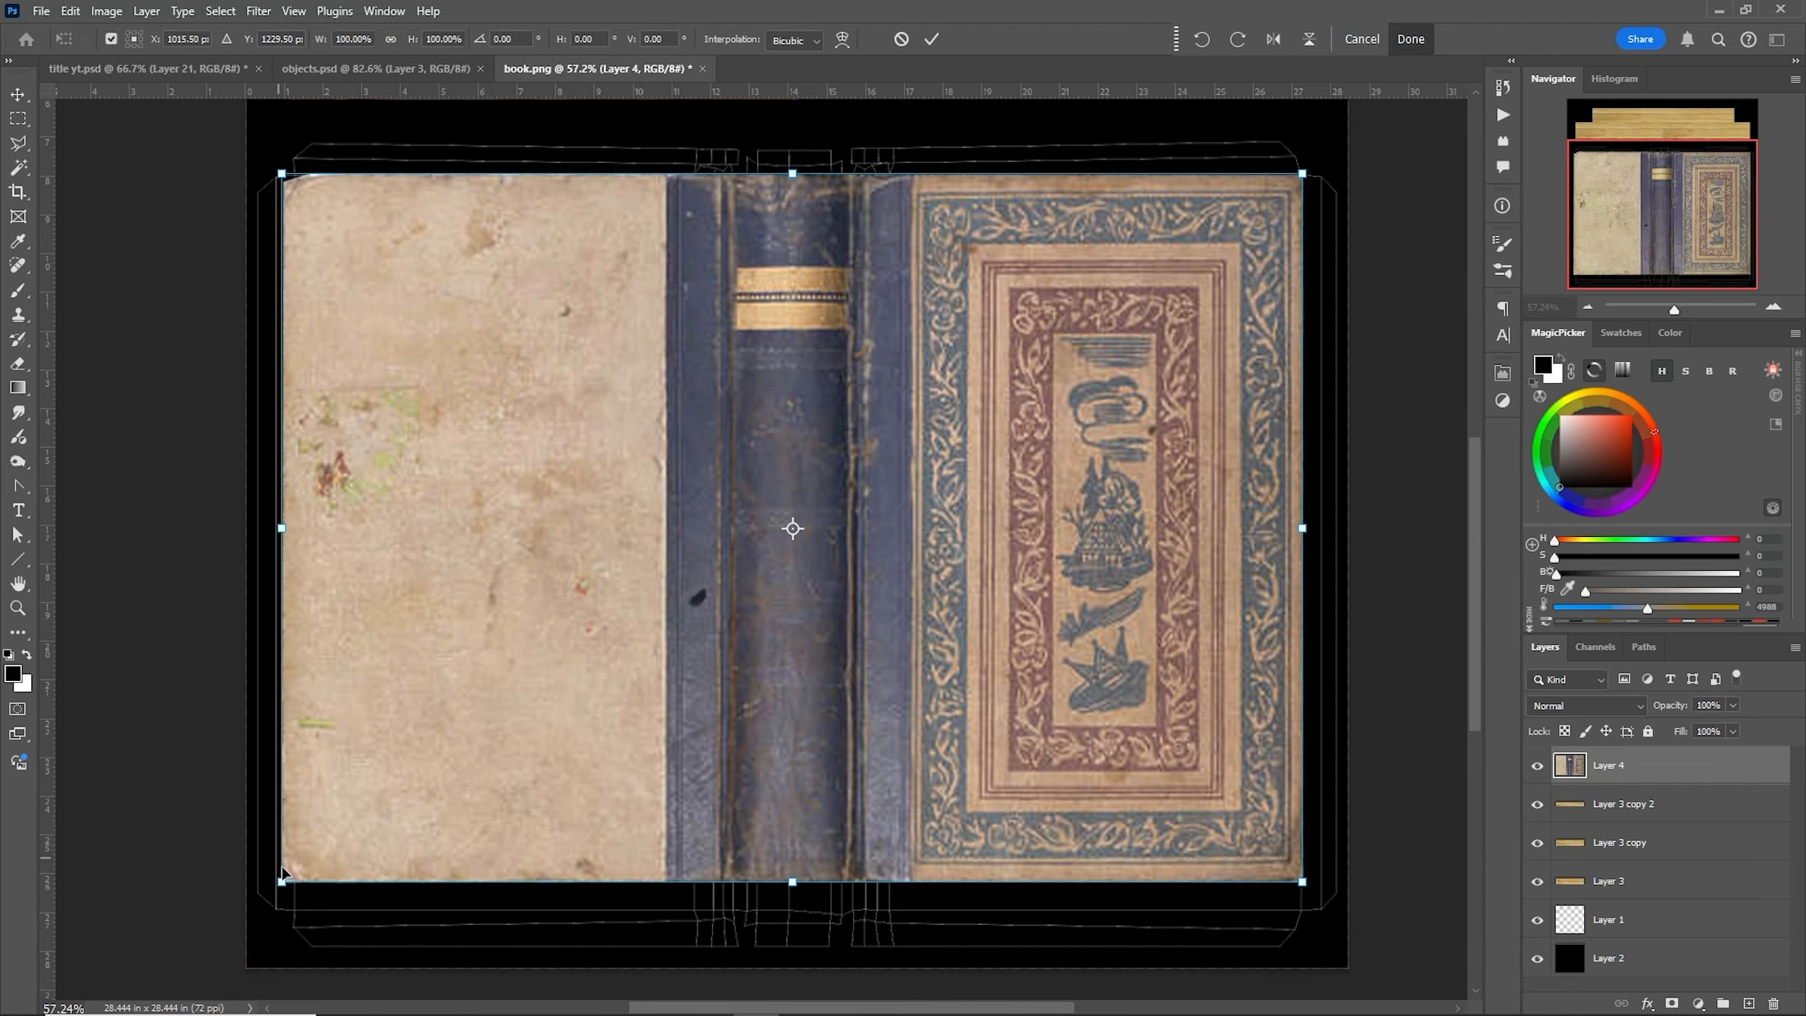
mouse_move(279, 882)
mouse_down()
mouse_move(313, 909)
mouse_move(290, 910)
mouse_up()
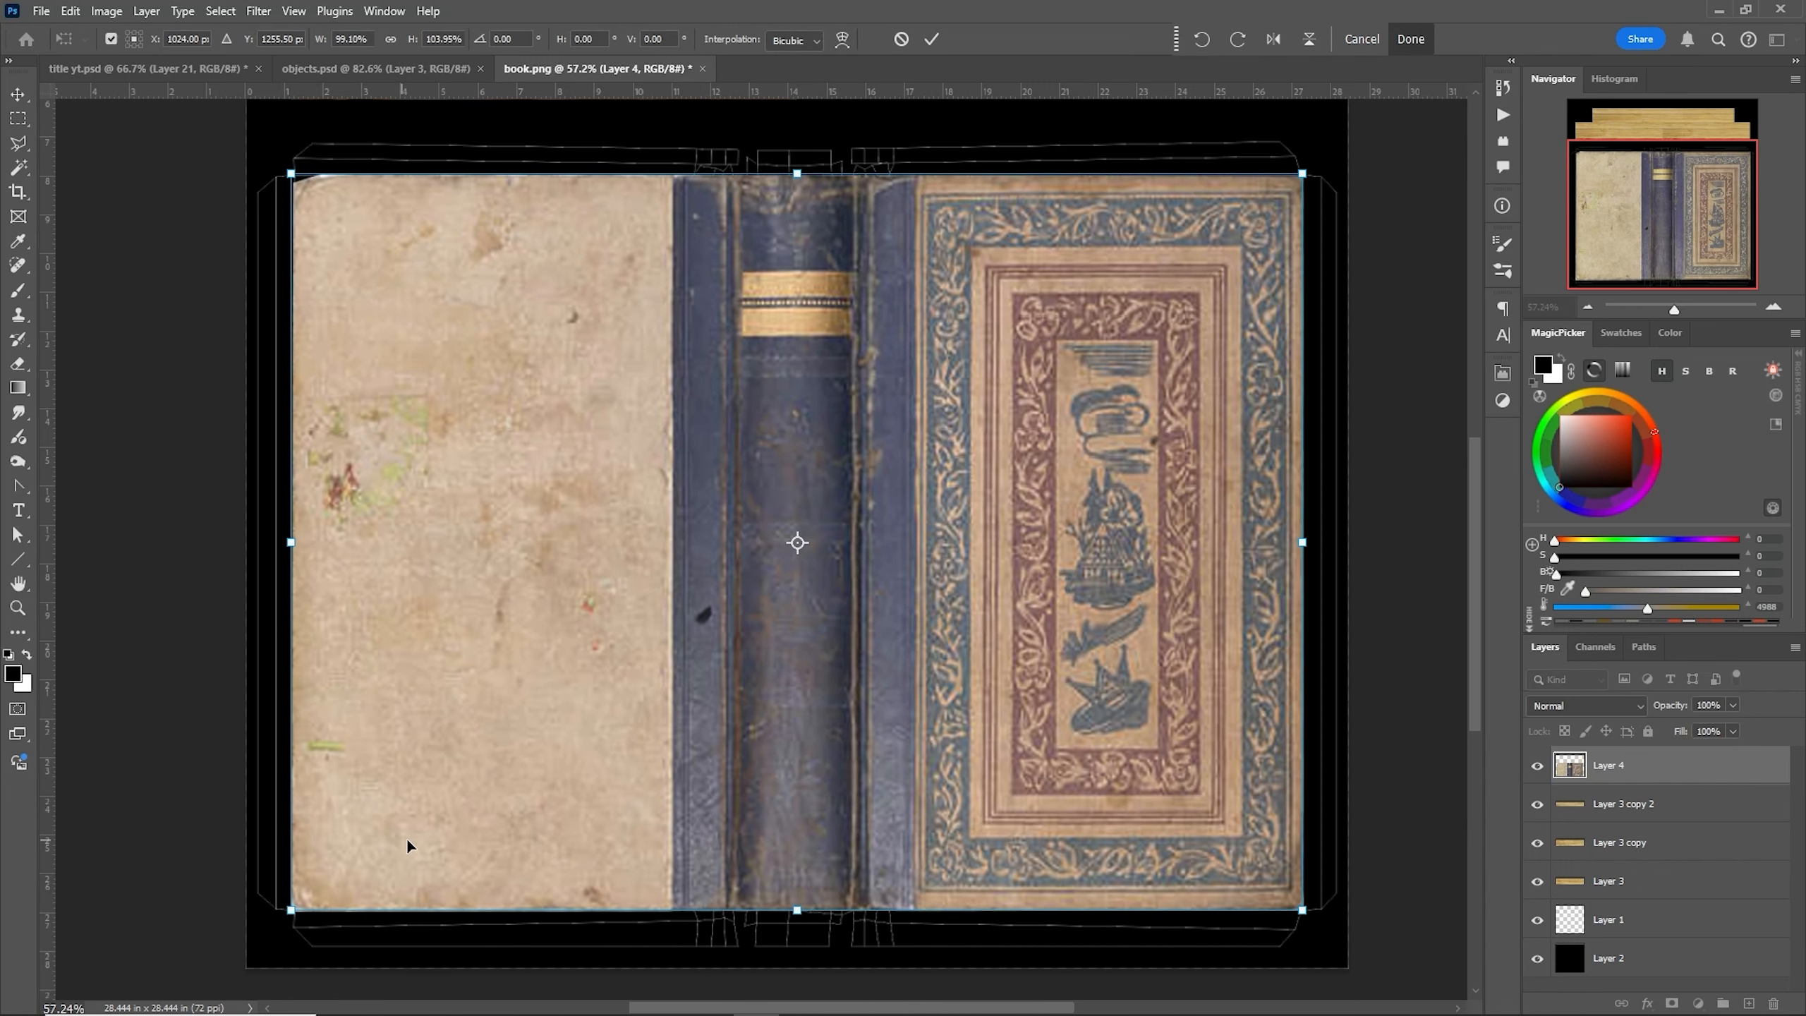
key(Return)
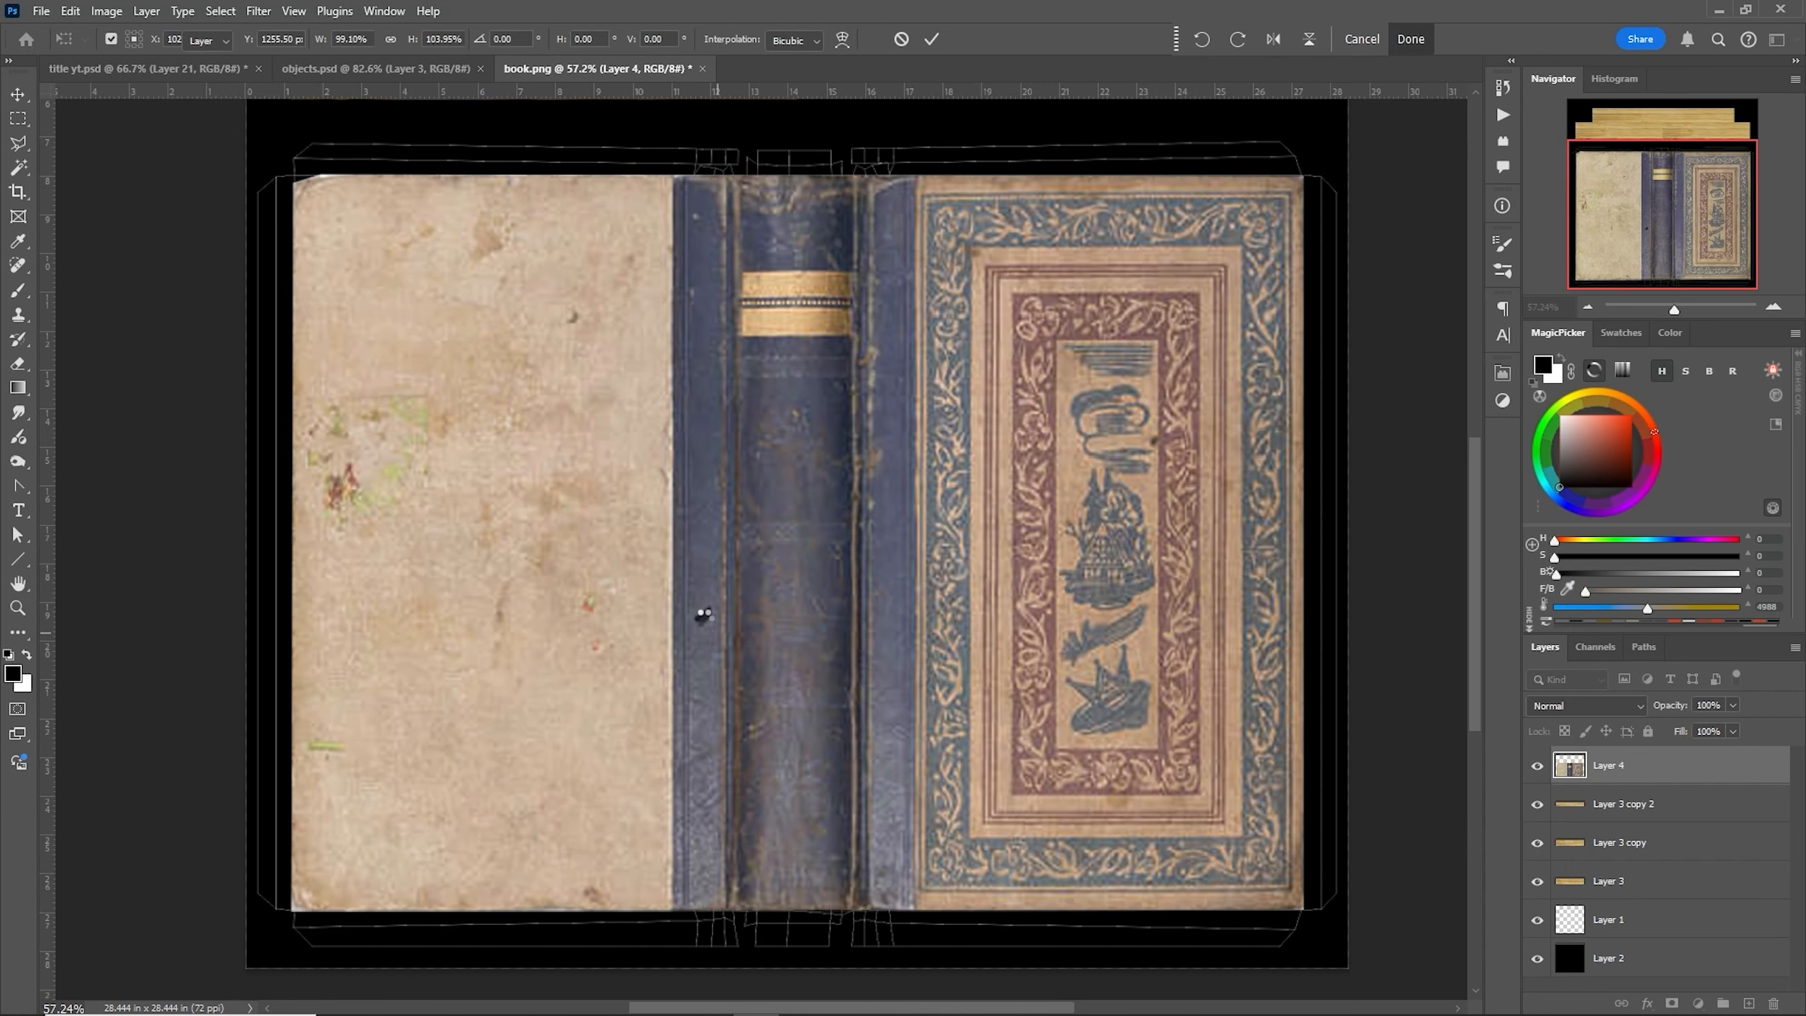
- Move the UV wireframe layer (Layer 1) to the top of the layer stack
drag(1570, 921, 1564, 743)
click(845, 605)
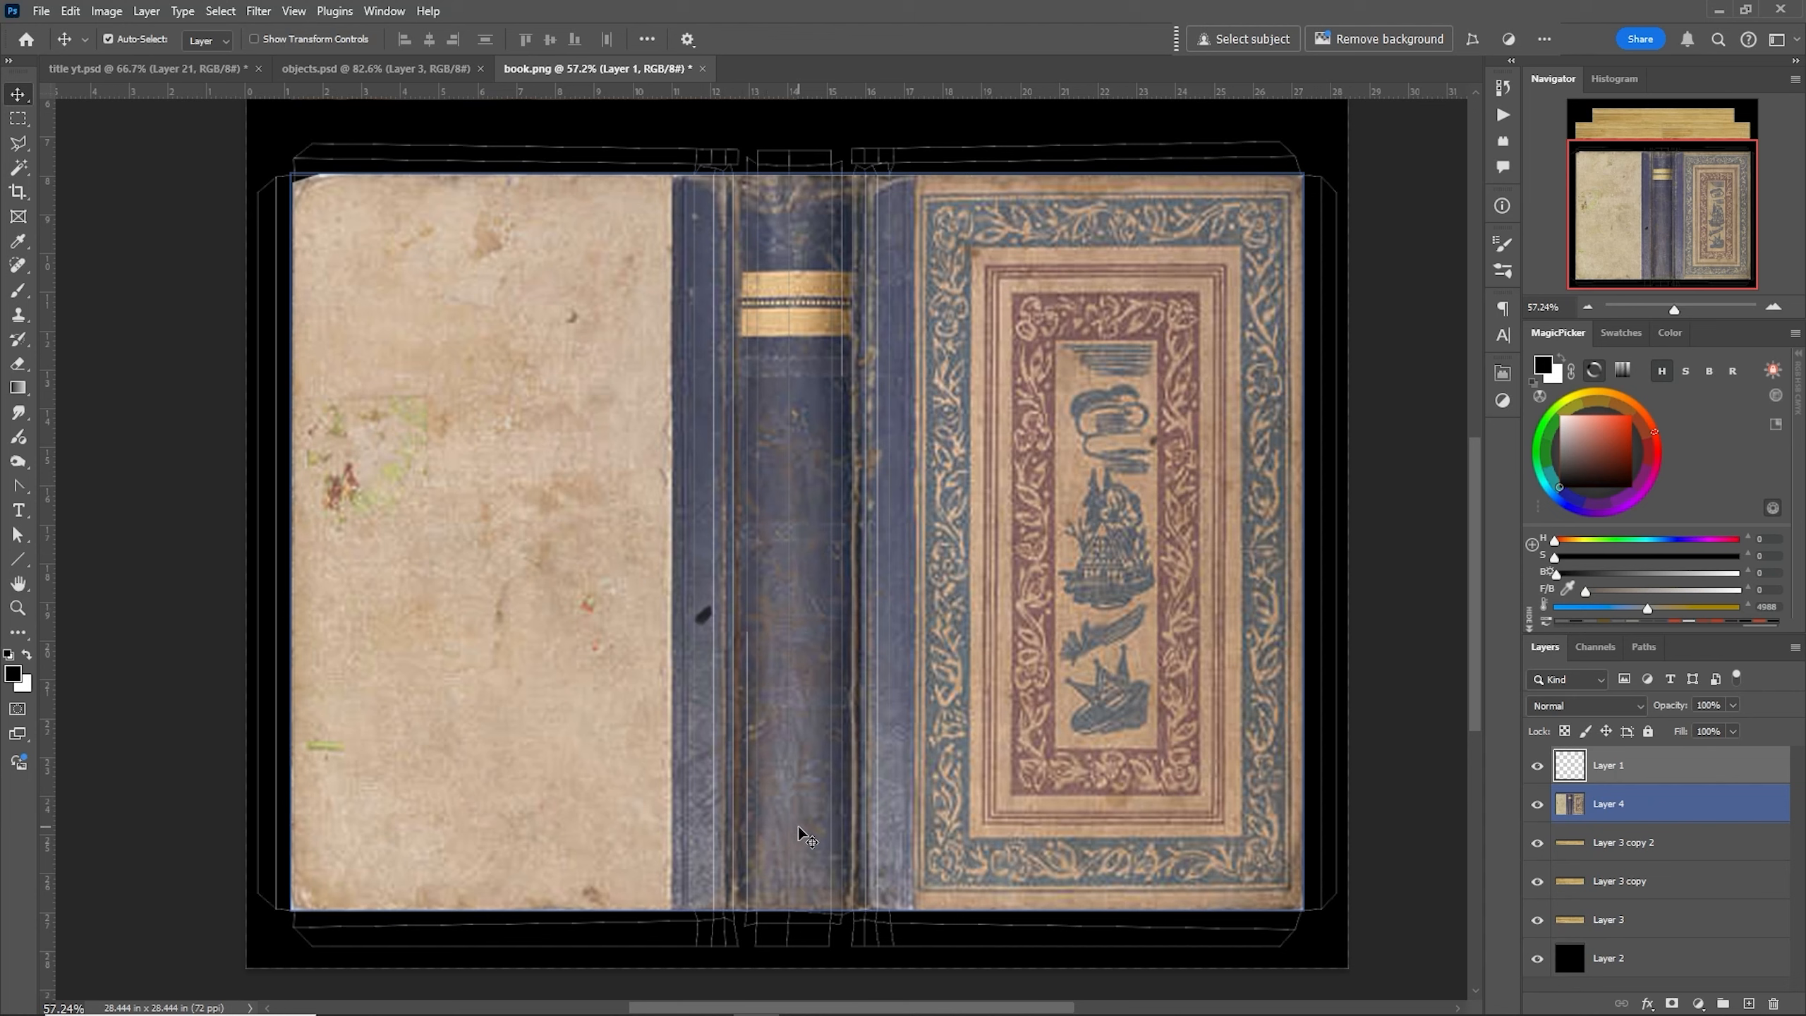
- Toggle the book cover layer's visibility on and off to compare it with the UV wireframe
click(1537, 806)
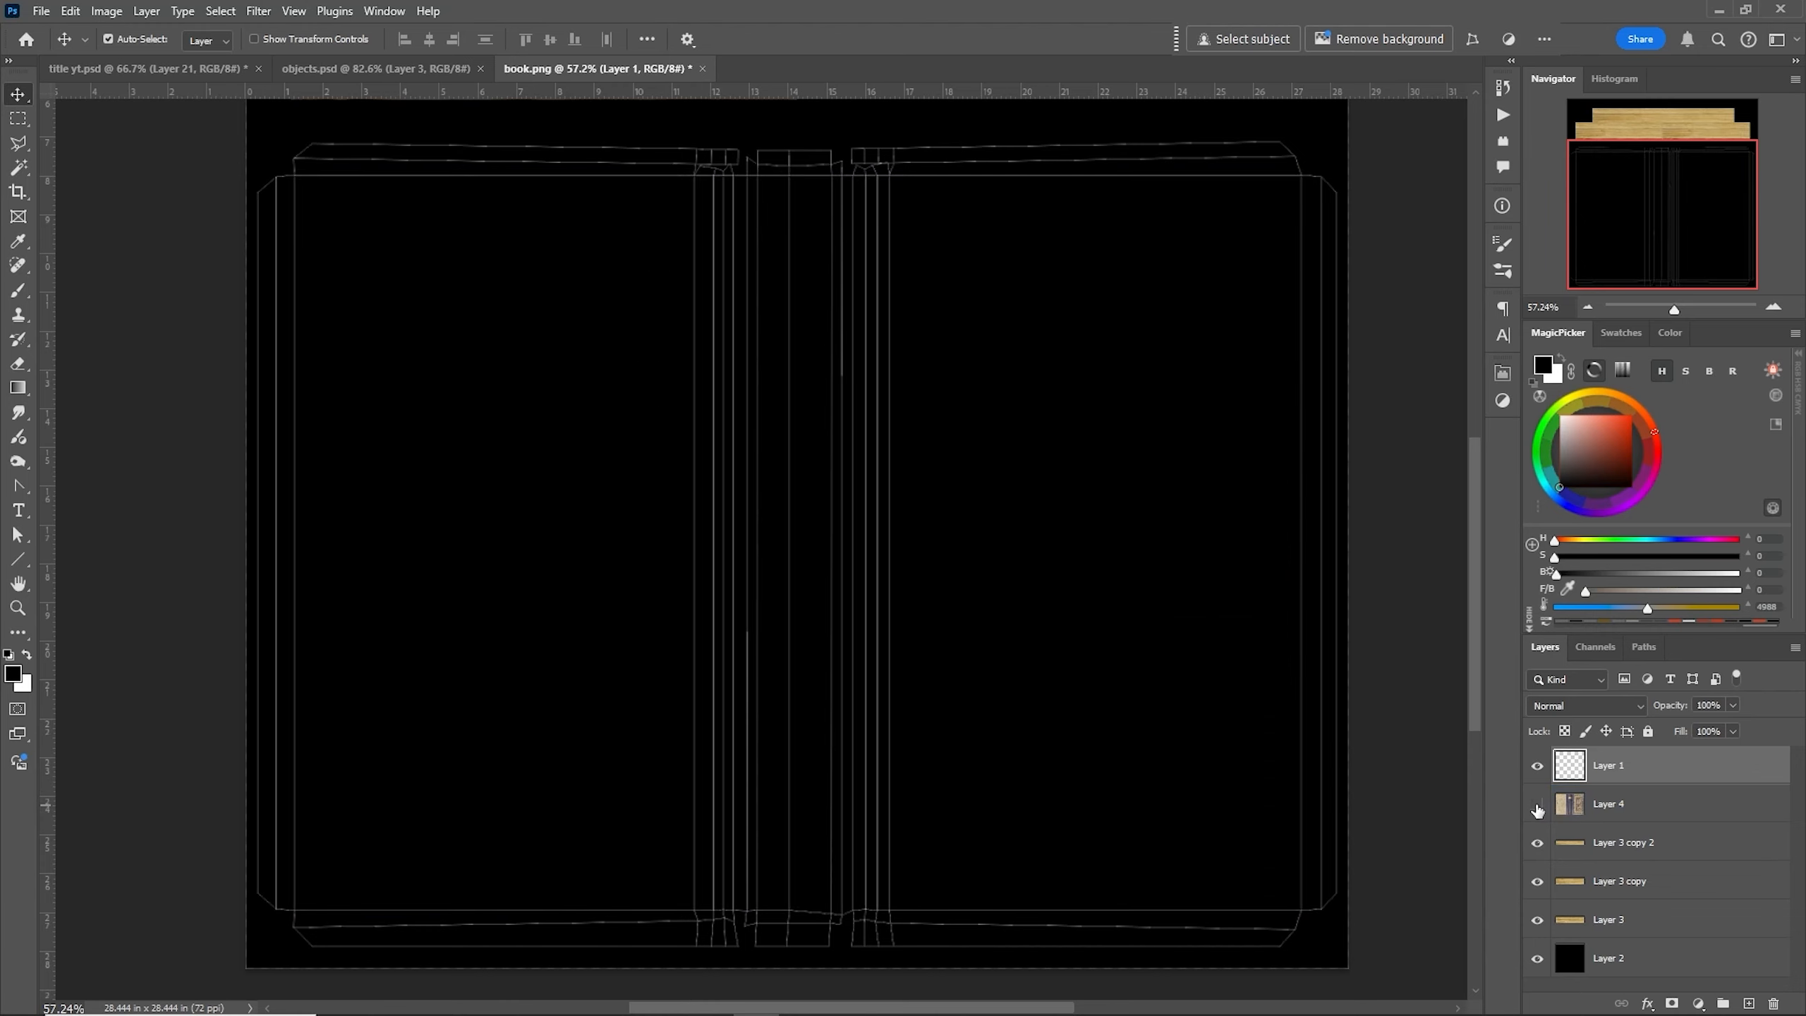
click(1537, 806)
click(1538, 805)
click(1537, 806)
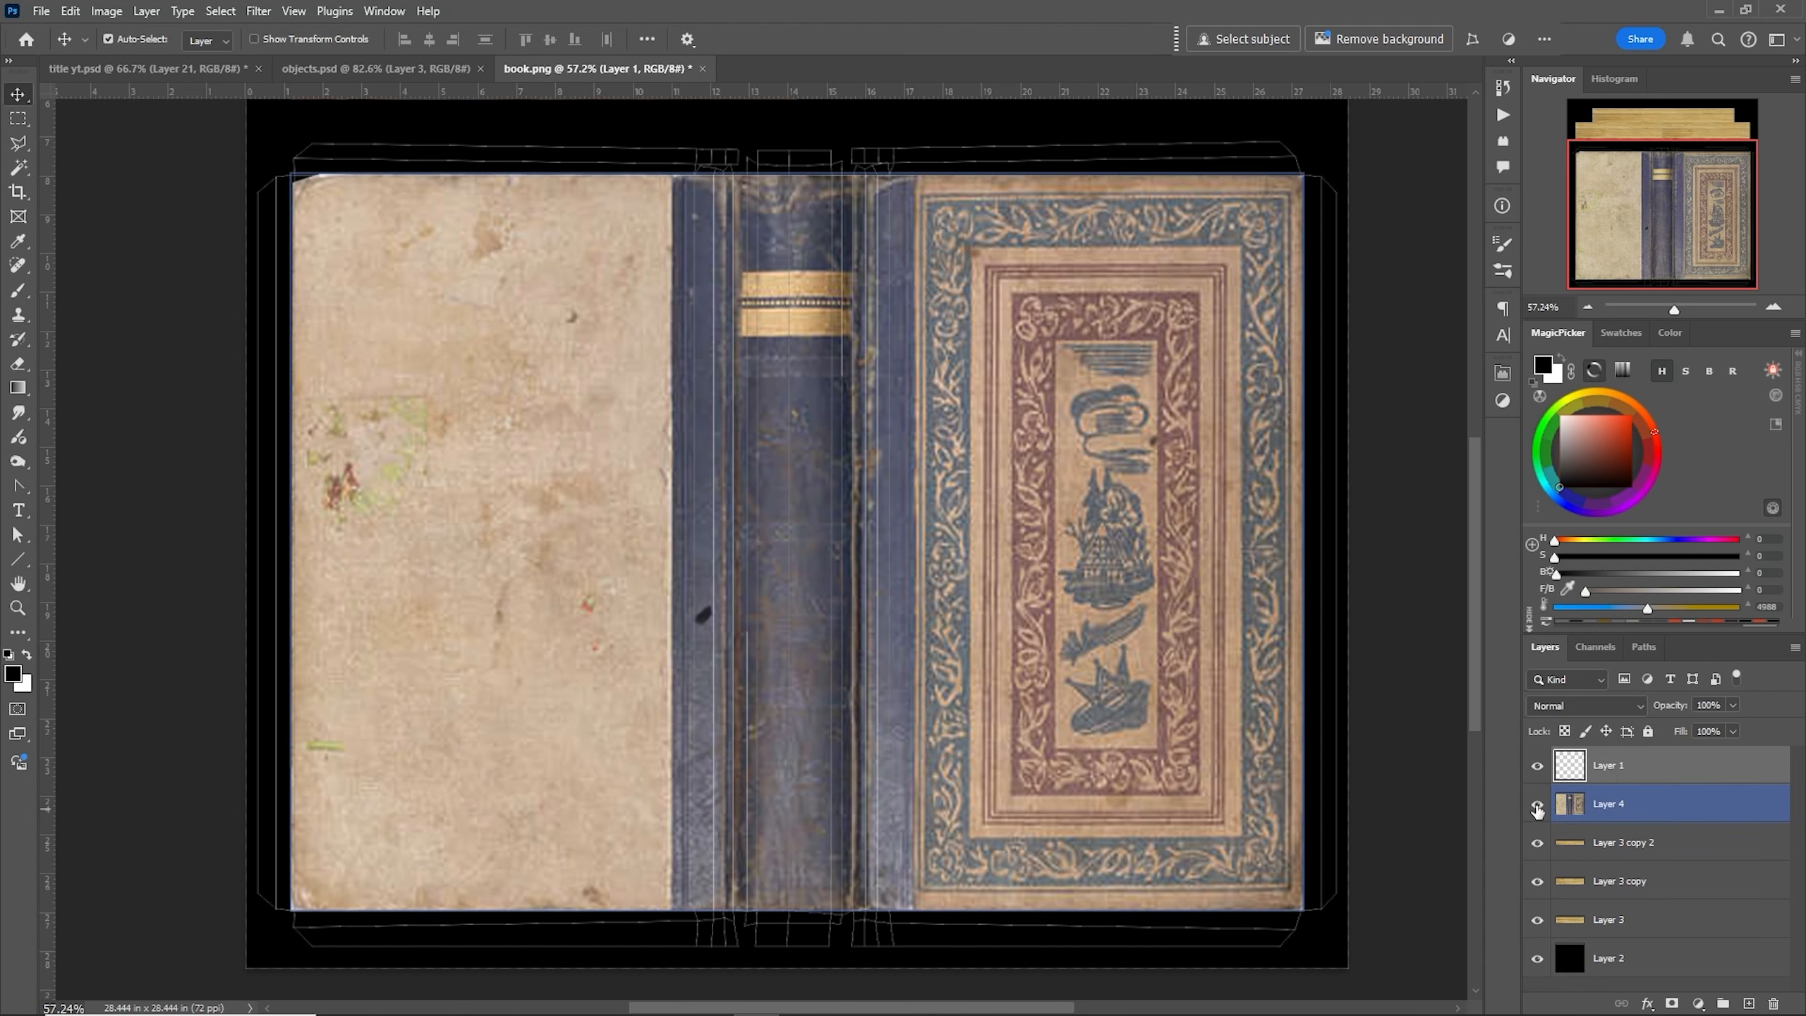
click(1537, 803)
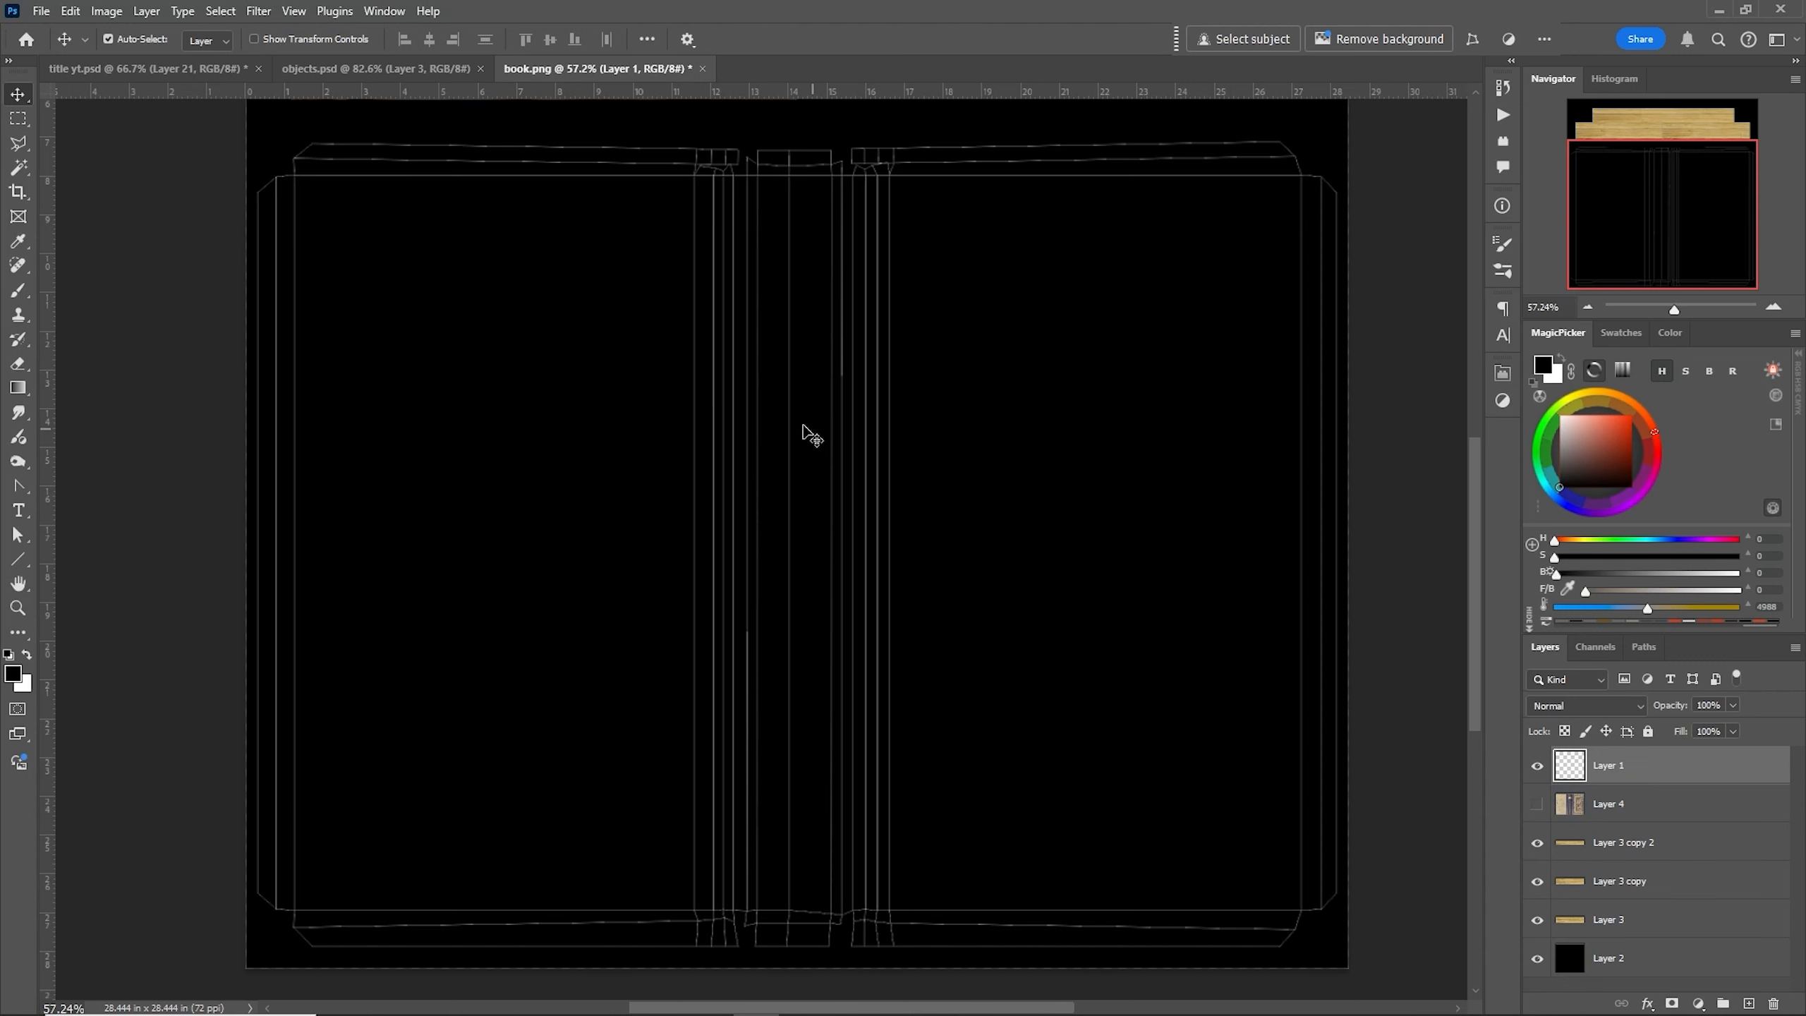
click(802, 431)
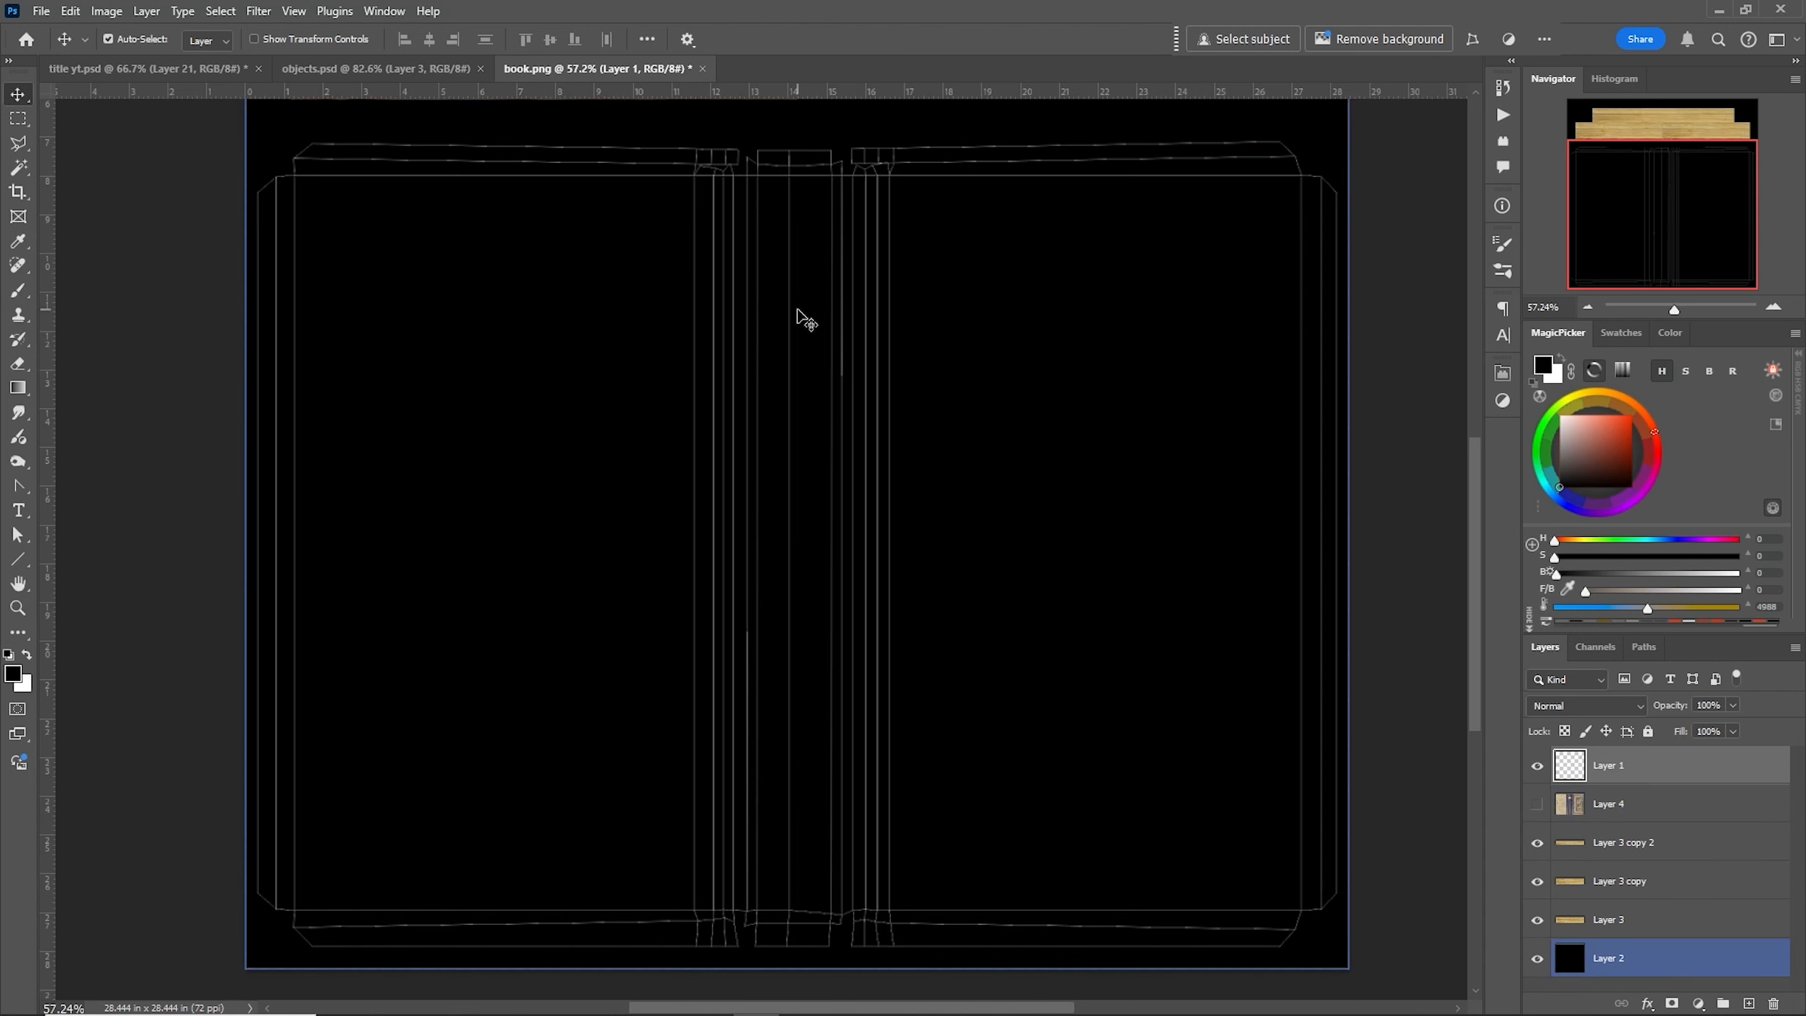
click(1537, 803)
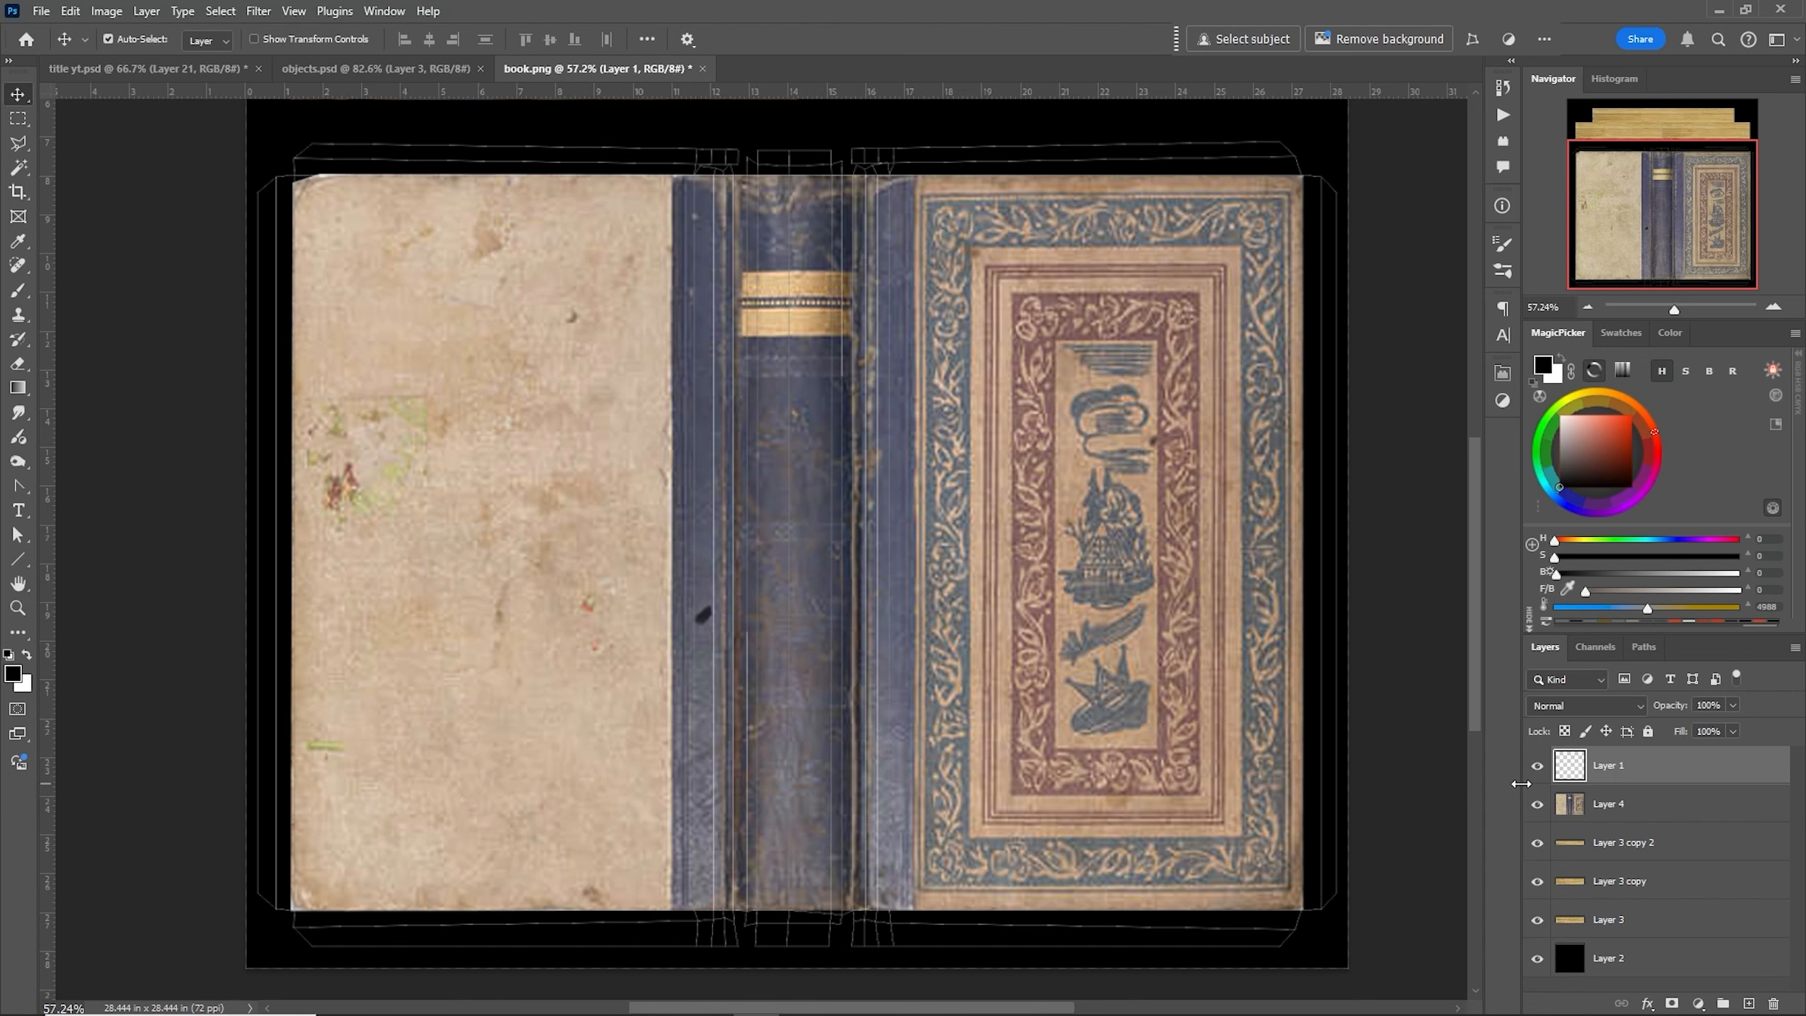
- Create a new empty layer above the book cover layer
click(1571, 807)
click(1571, 810)
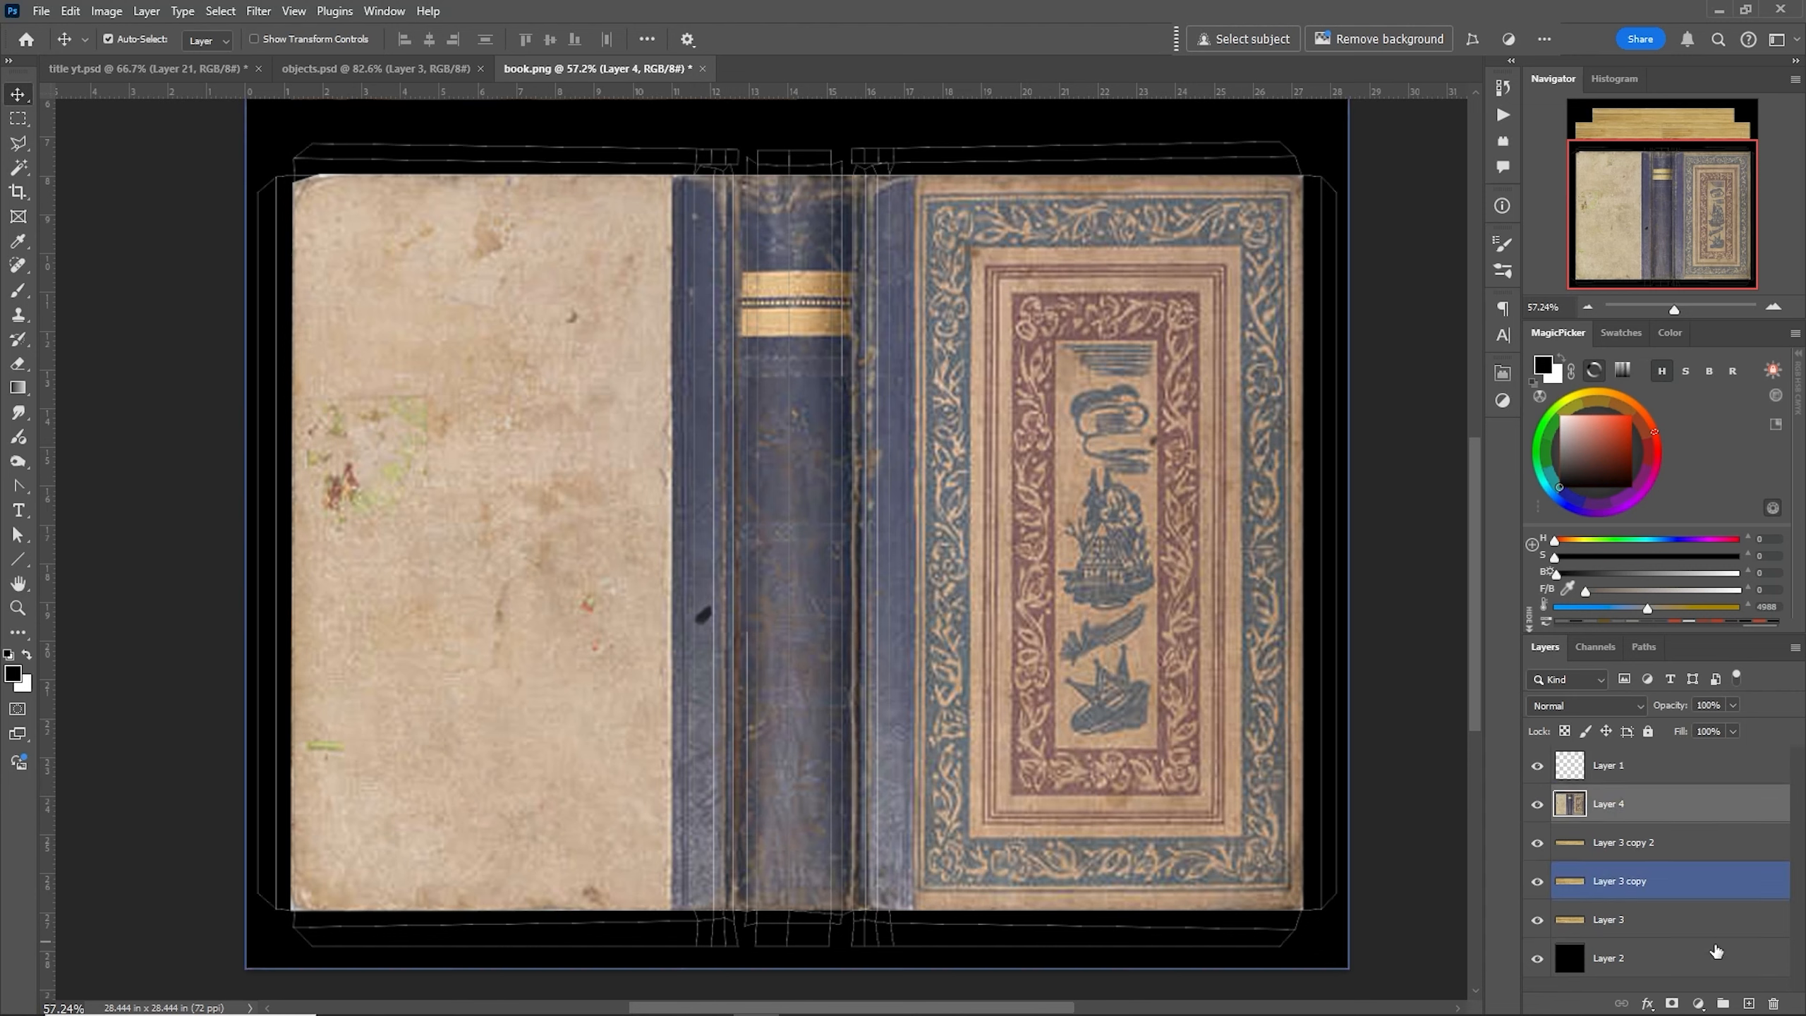
click(1749, 1003)
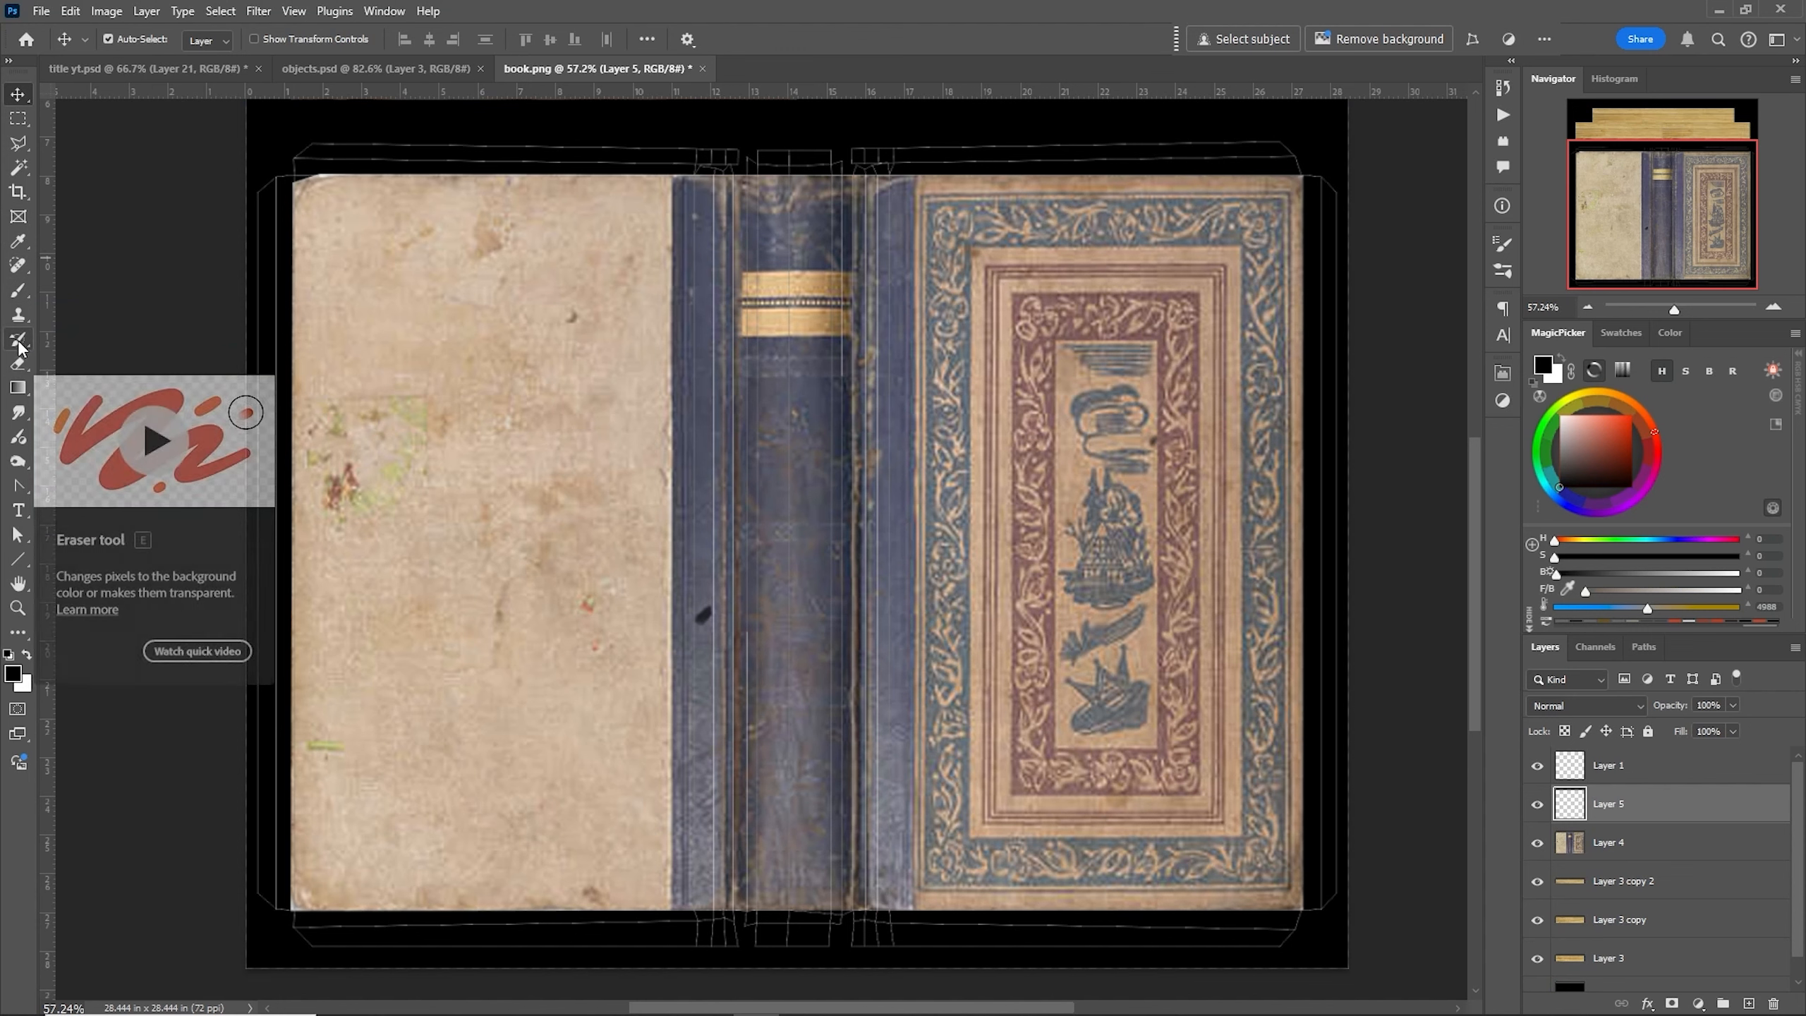
- With the Clone Stamp Tool, sample the left cover and clone it along the left cover's top margin
click(18, 315)
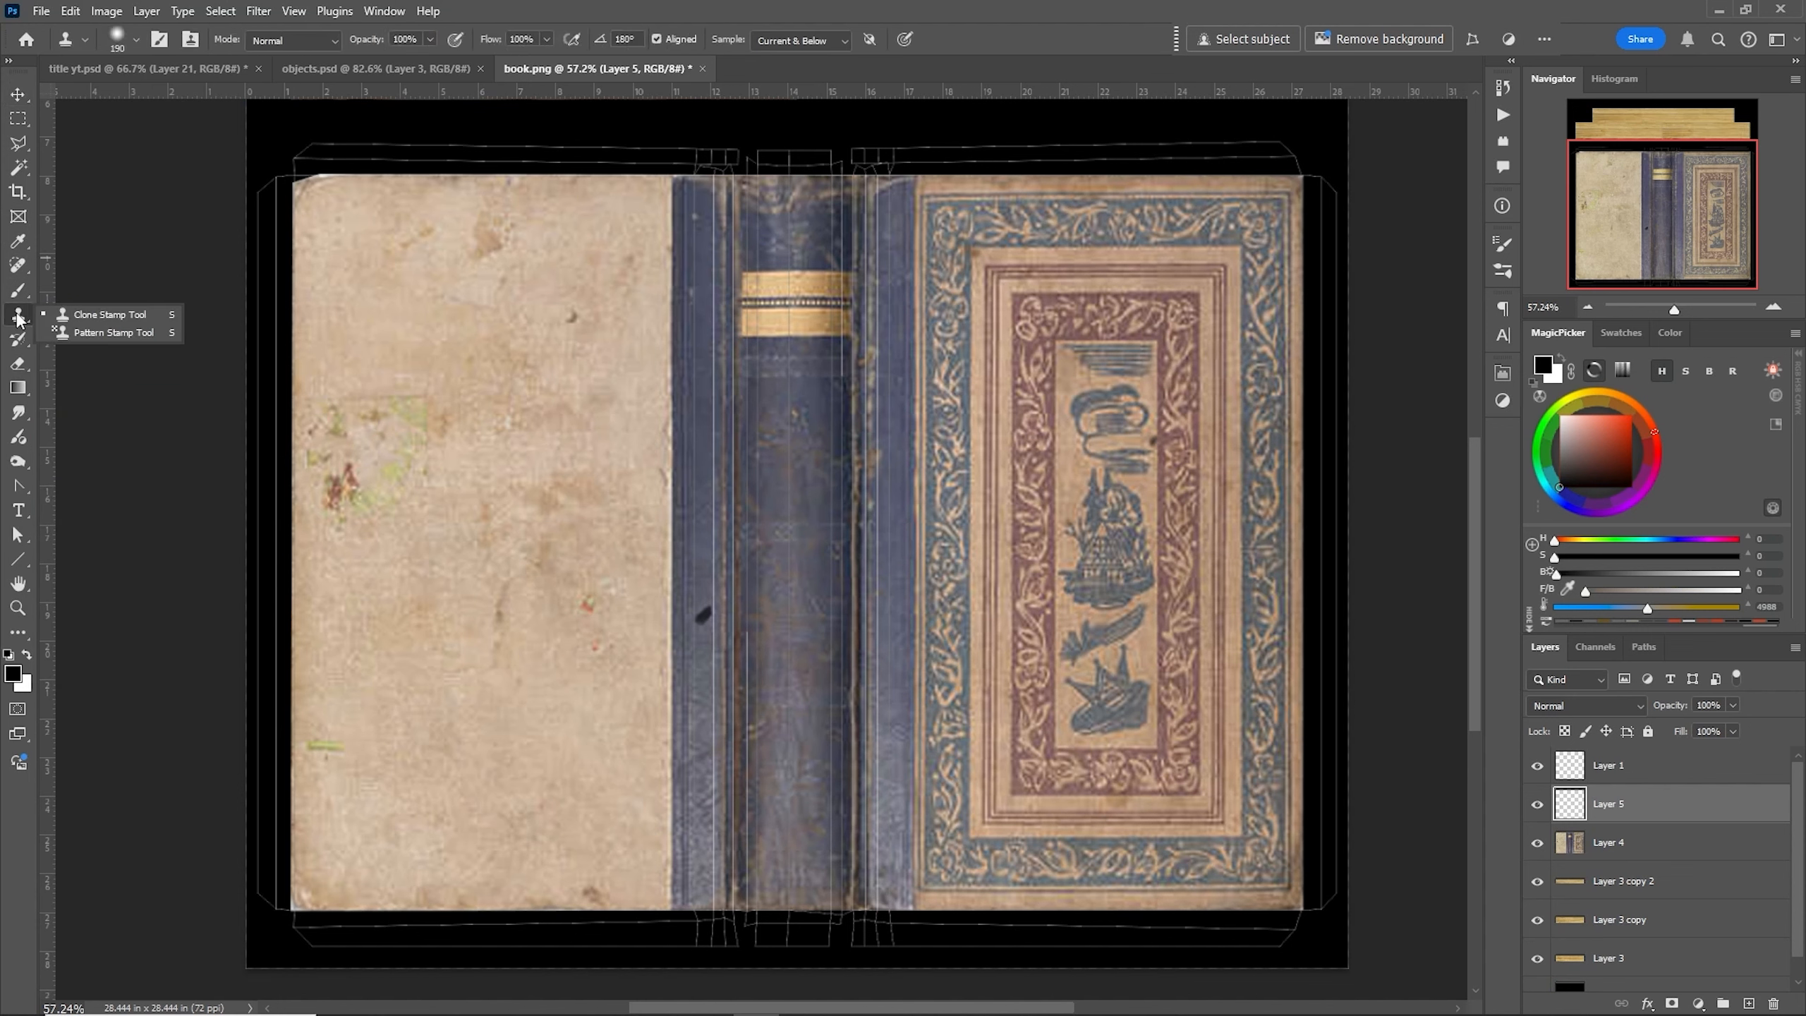
click(74, 316)
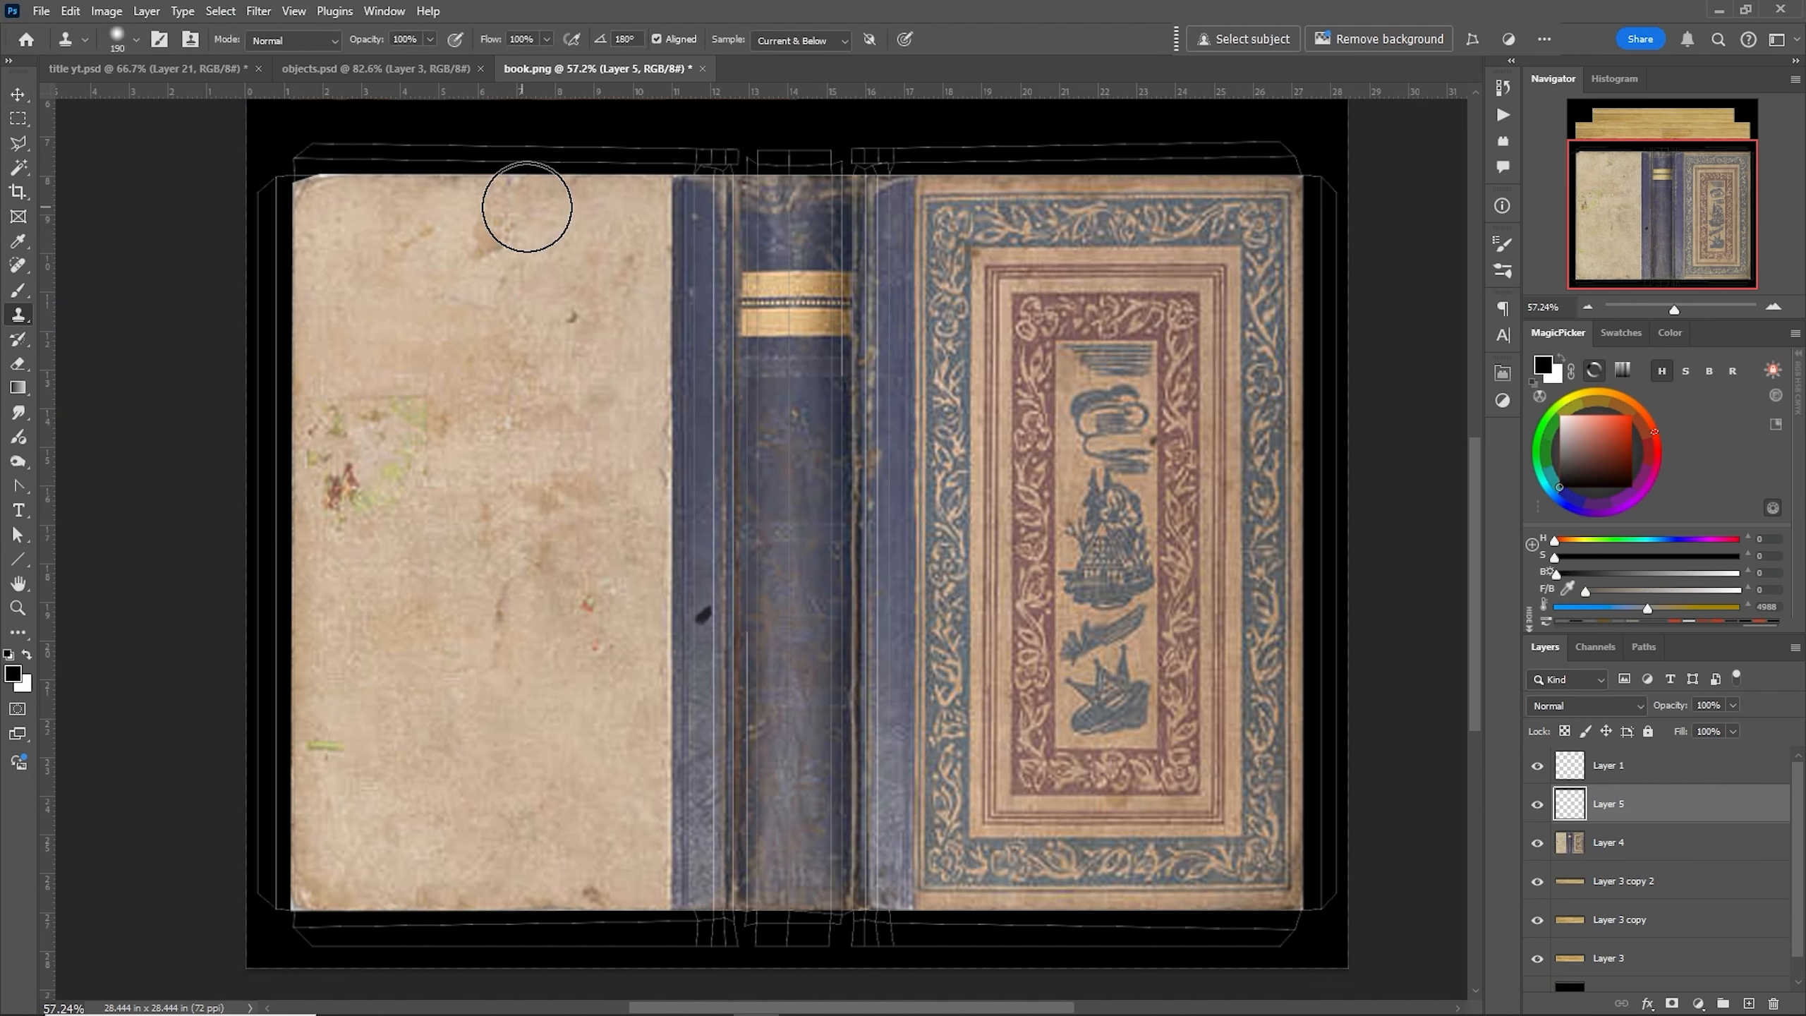
alt+click(636, 197)
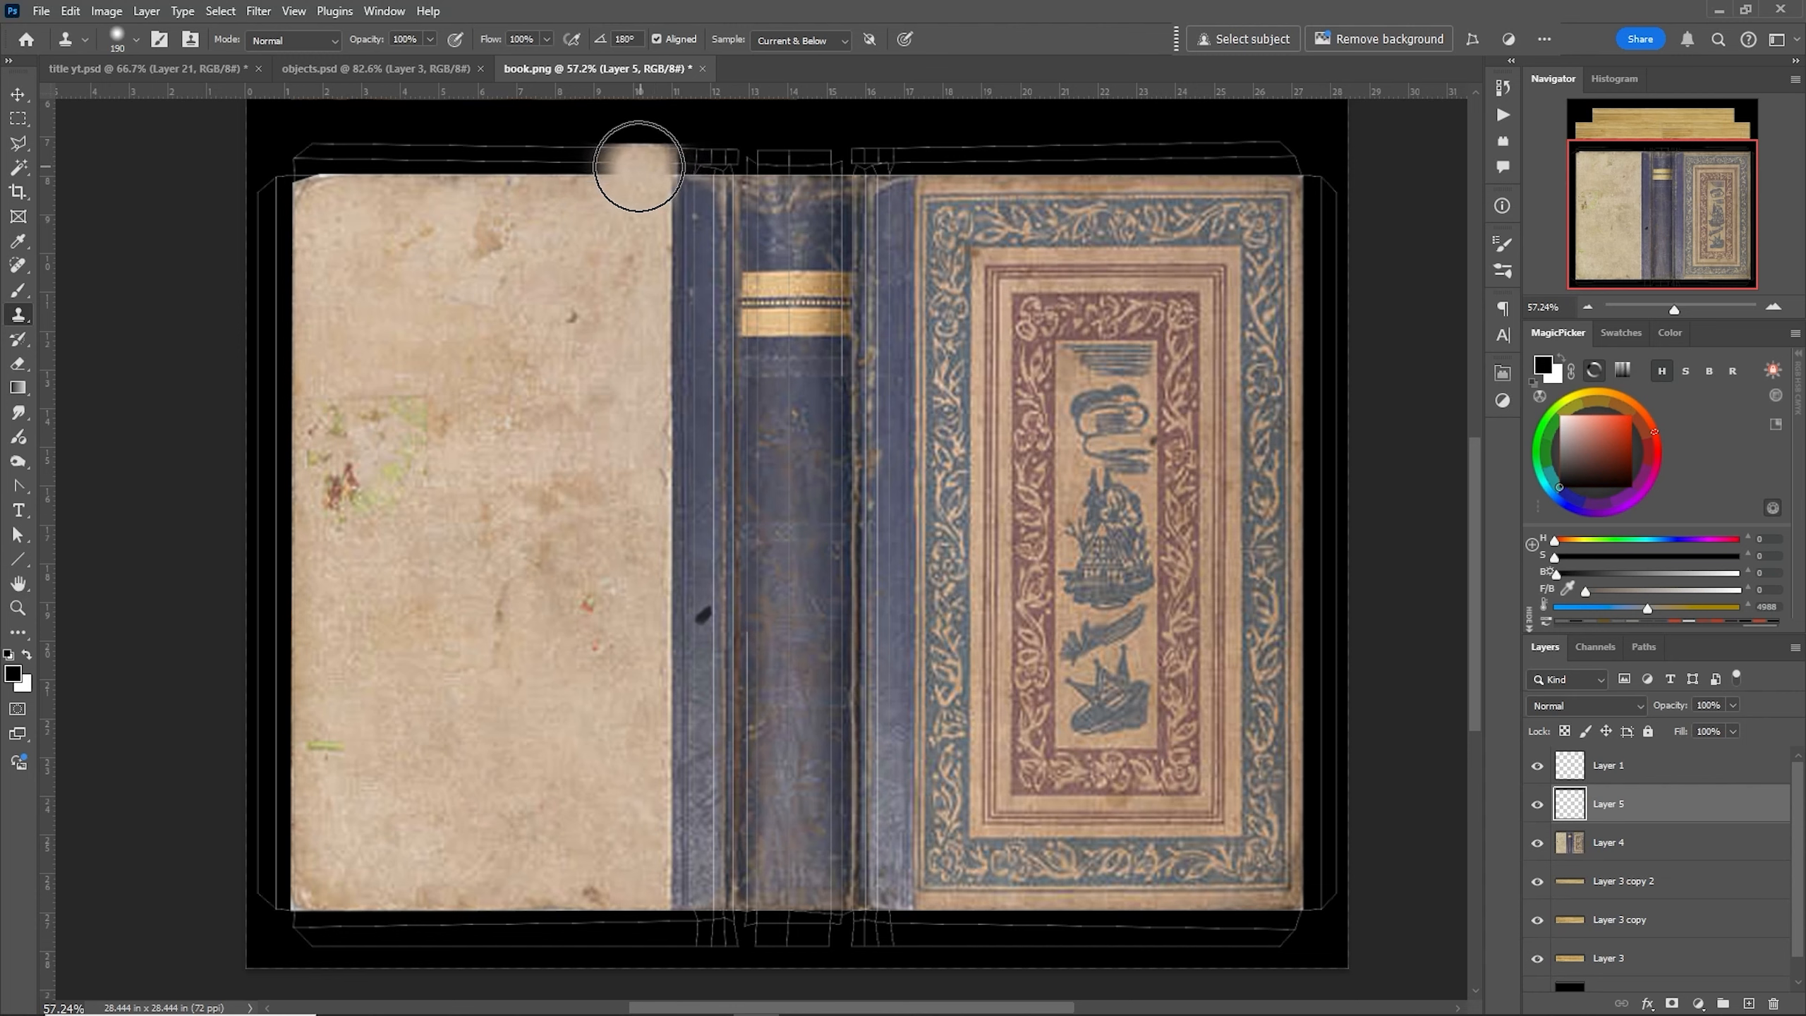
drag(635, 168, 322, 165)
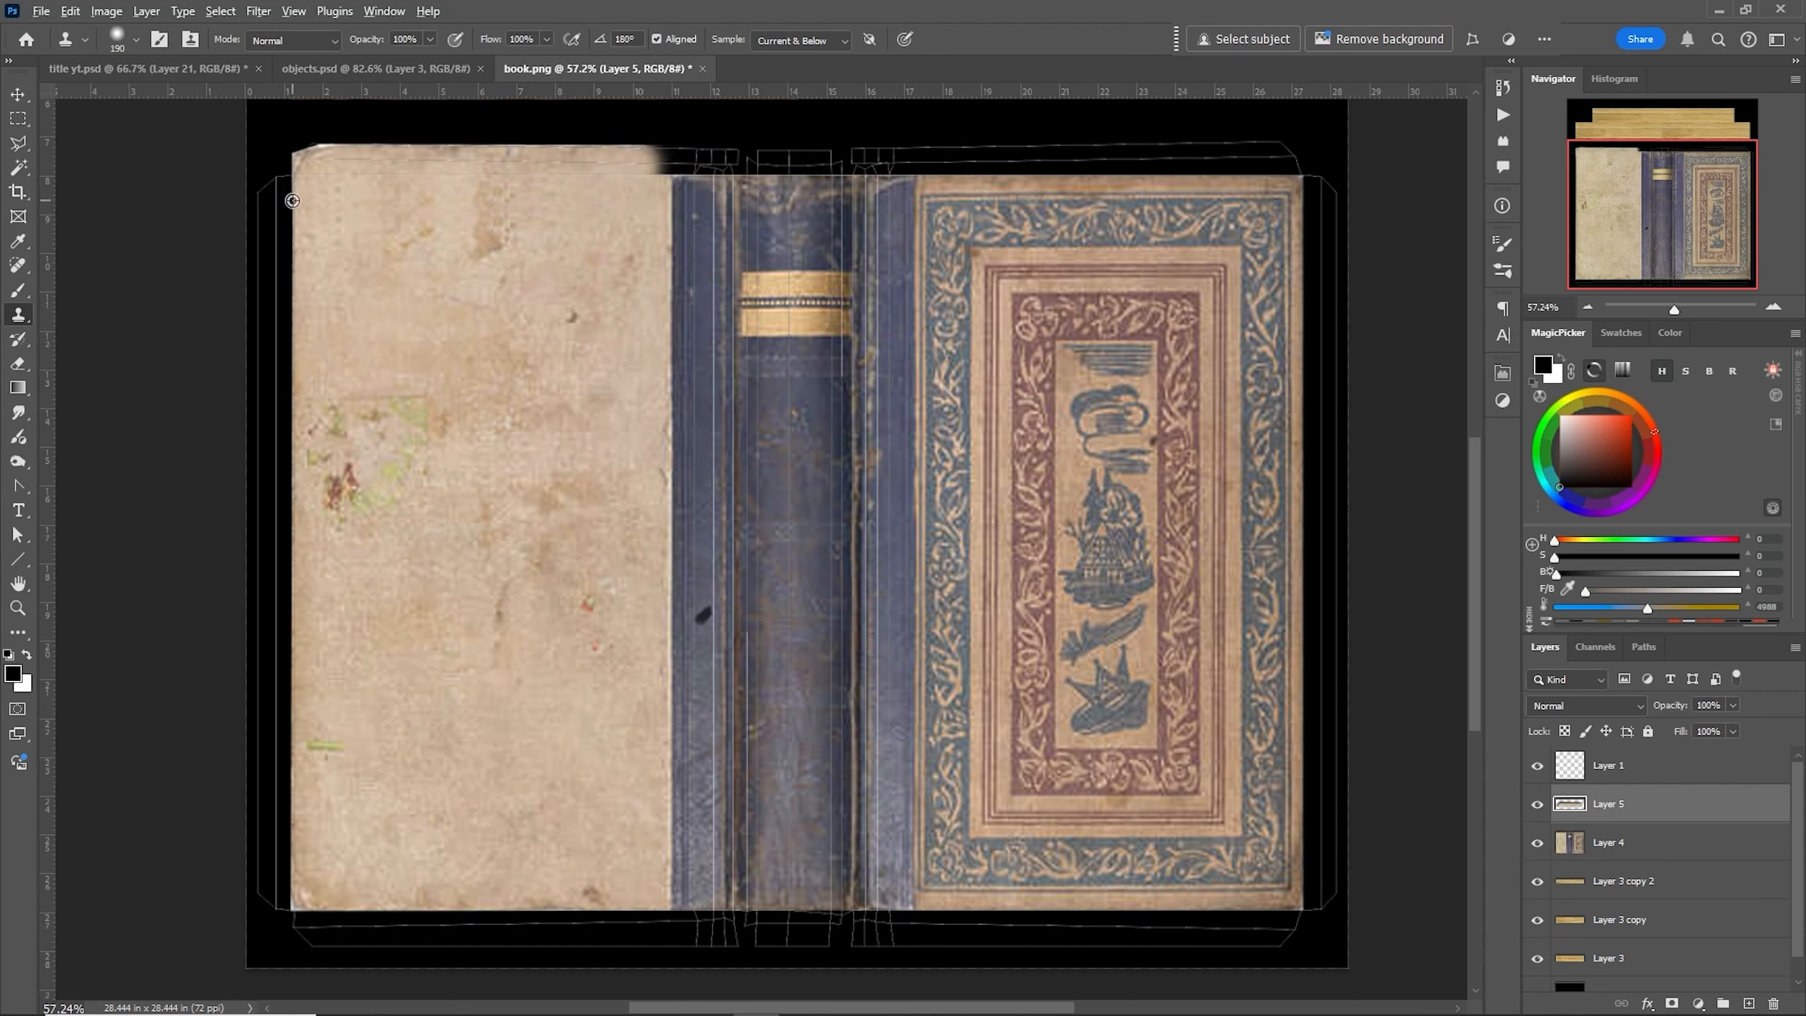
alt+click(302, 204)
- Enlarge the clone brush to 306 px and clone the left cover texture down its left and along its bottom margin
right_click(262, 192)
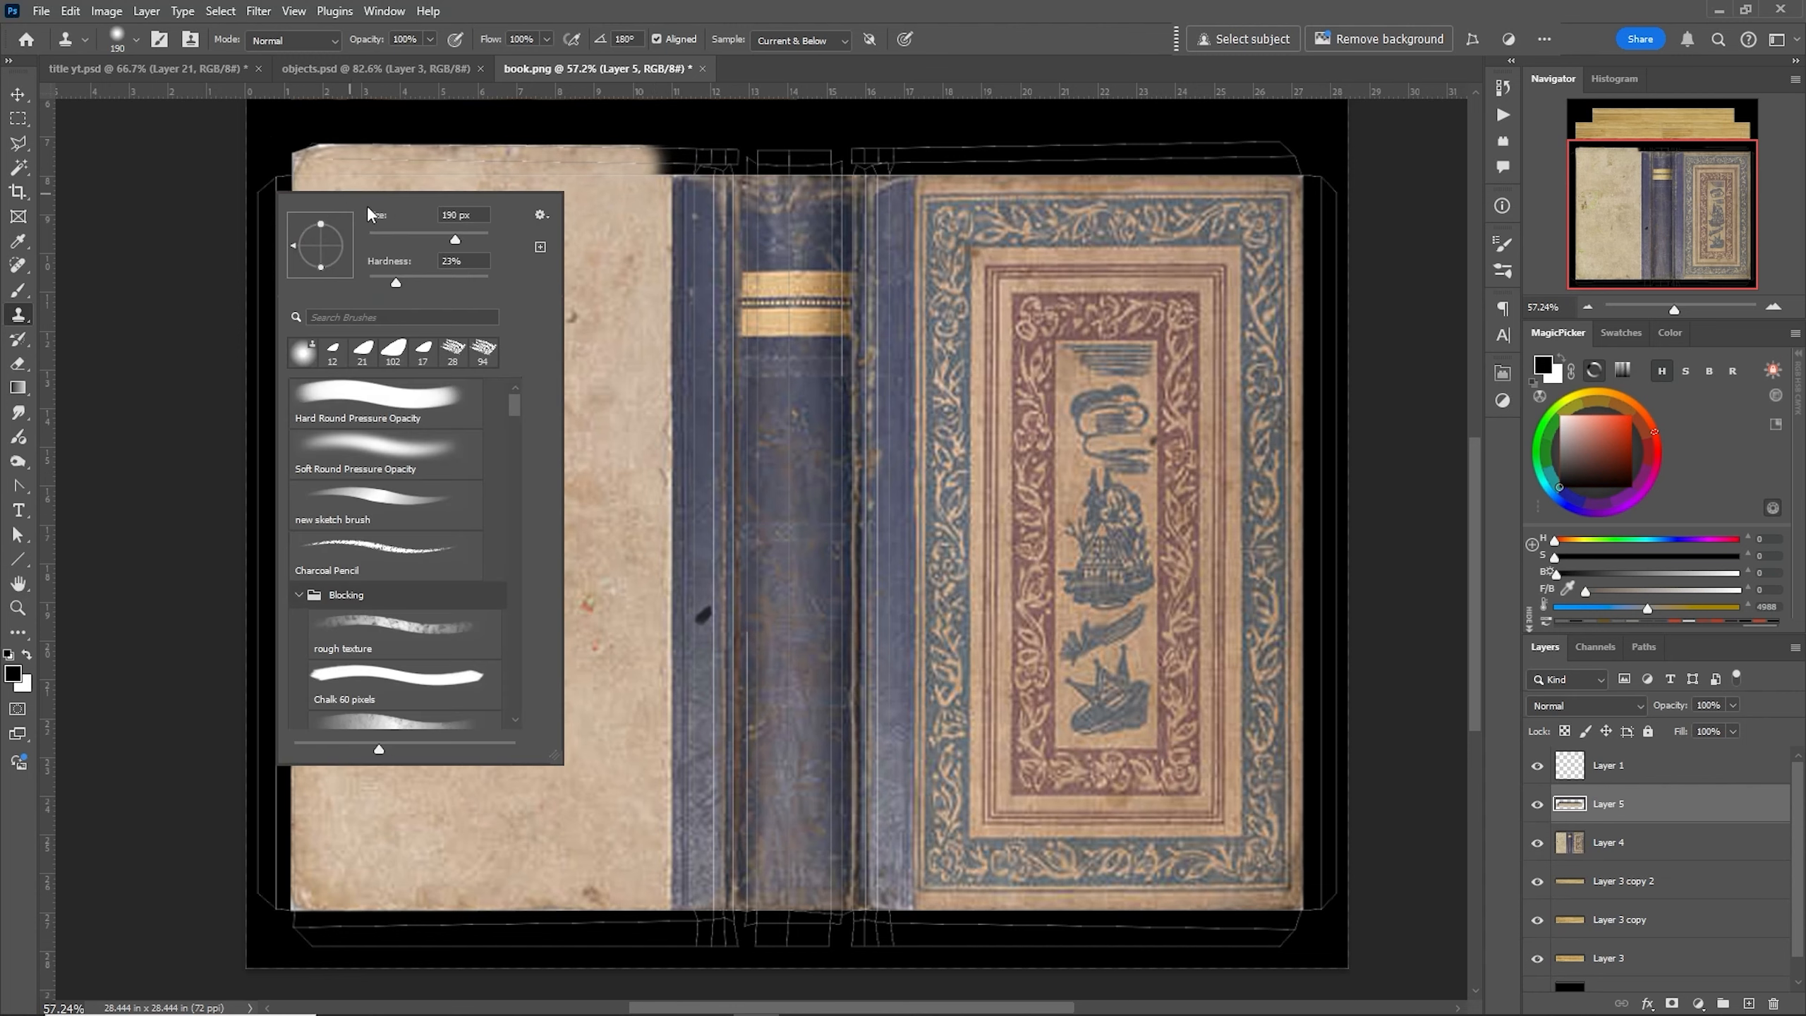
drag(456, 241, 464, 240)
mouse_move(265, 200)
mouse_down()
mouse_move(287, 942)
mouse_move(917, 937)
mouse_up()
alt+click(284, 910)
key(ctrl+z)
drag(283, 932, 847, 933)
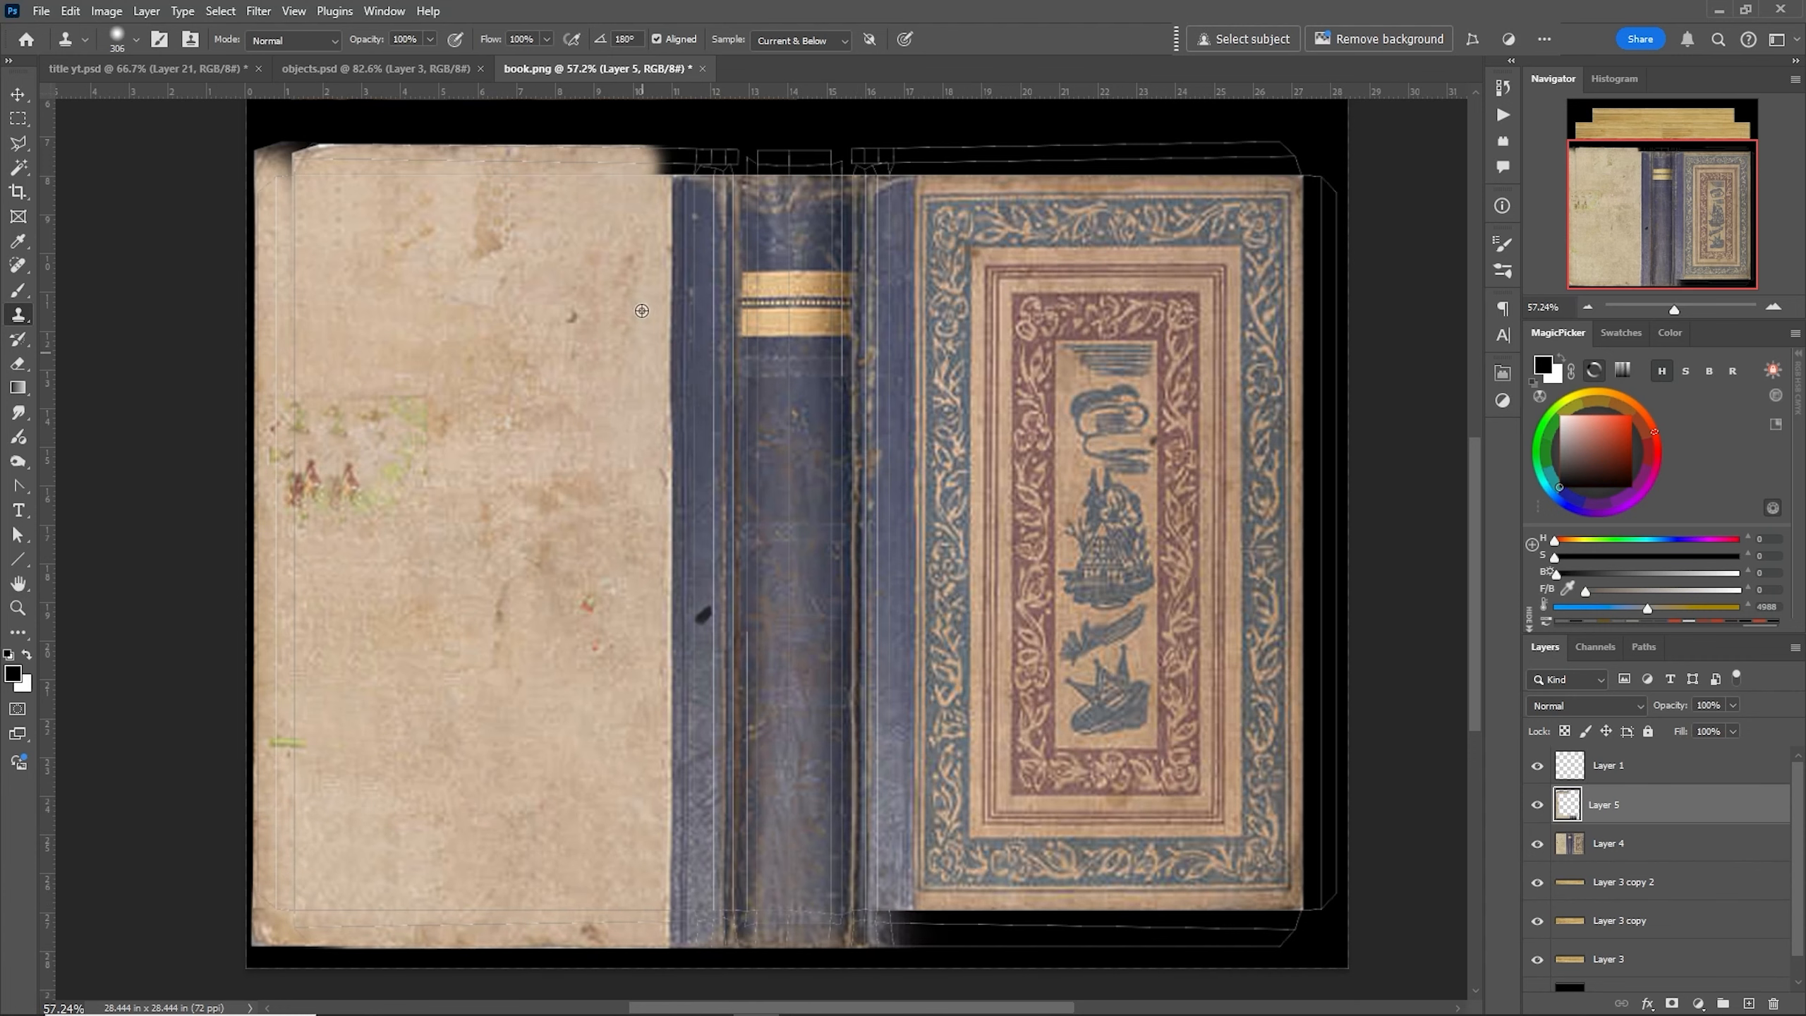
- Sample the spine and clone its texture up over the spine's top margin
alt+click(765, 174)
alt+click(765, 174)
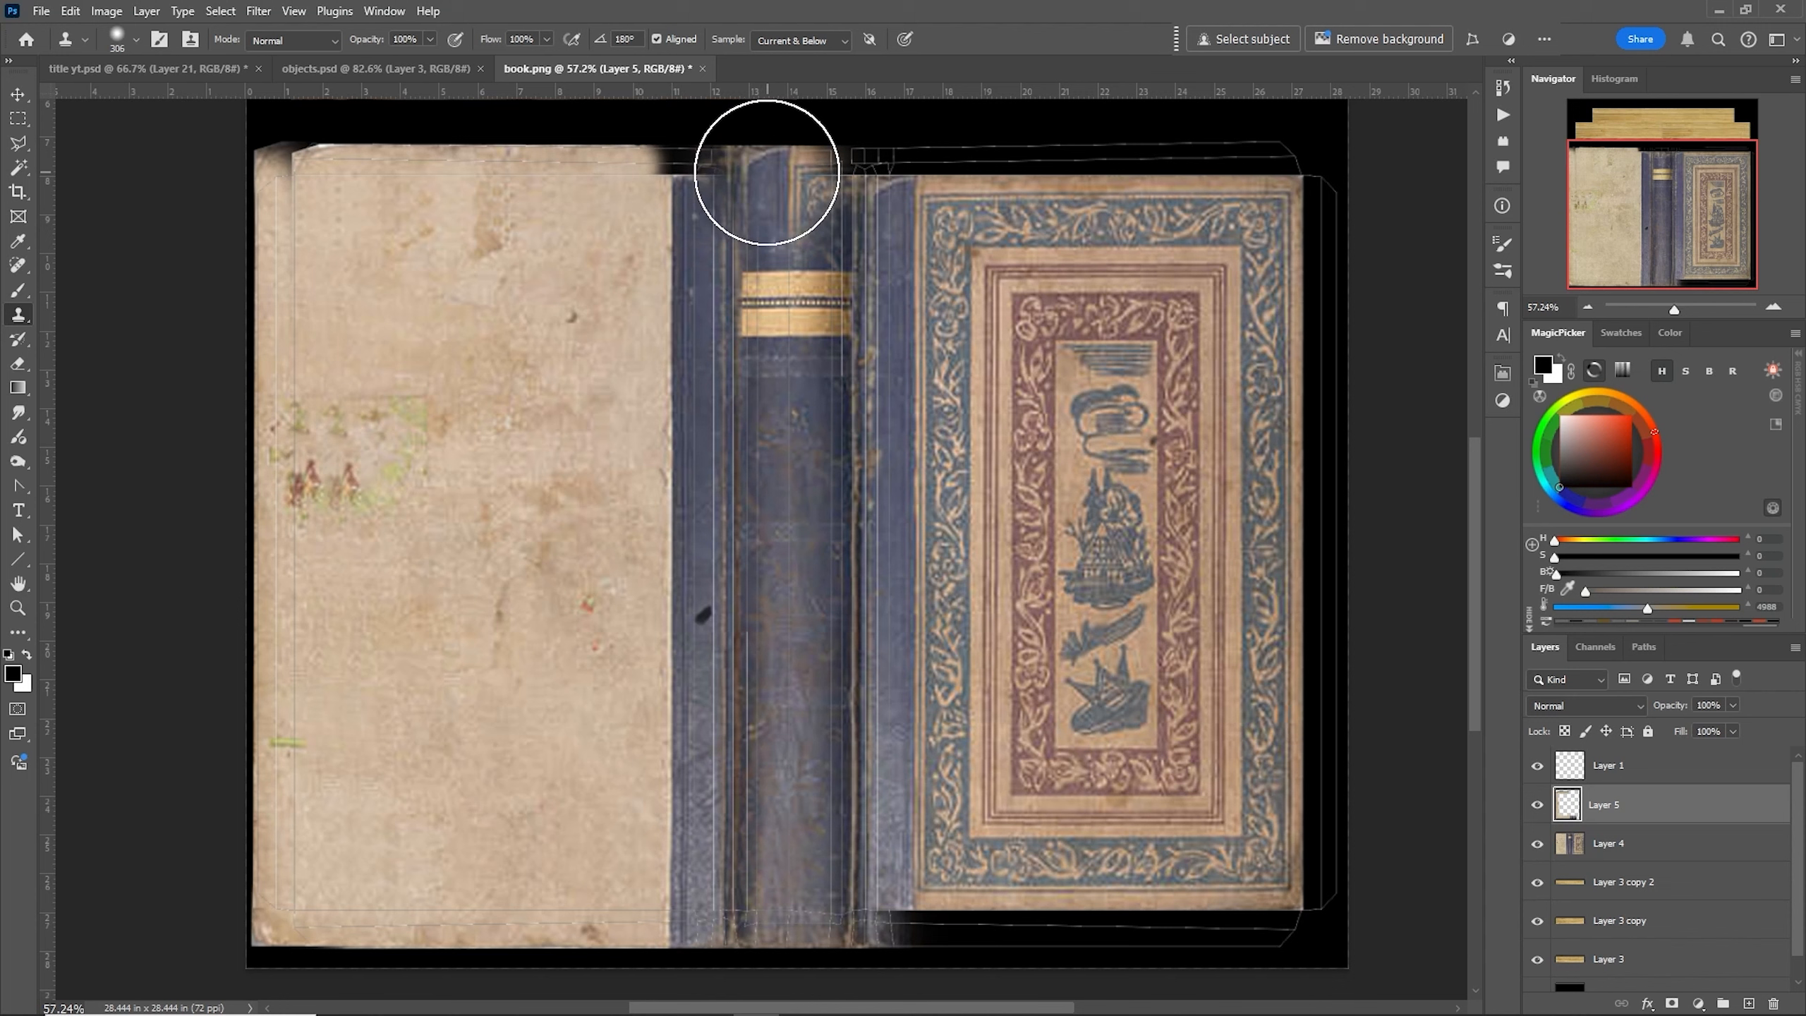
alt+click(870, 175)
mouse_move(869, 155)
mouse_down()
mouse_move(867, 136)
mouse_move(545, 151)
mouse_up()
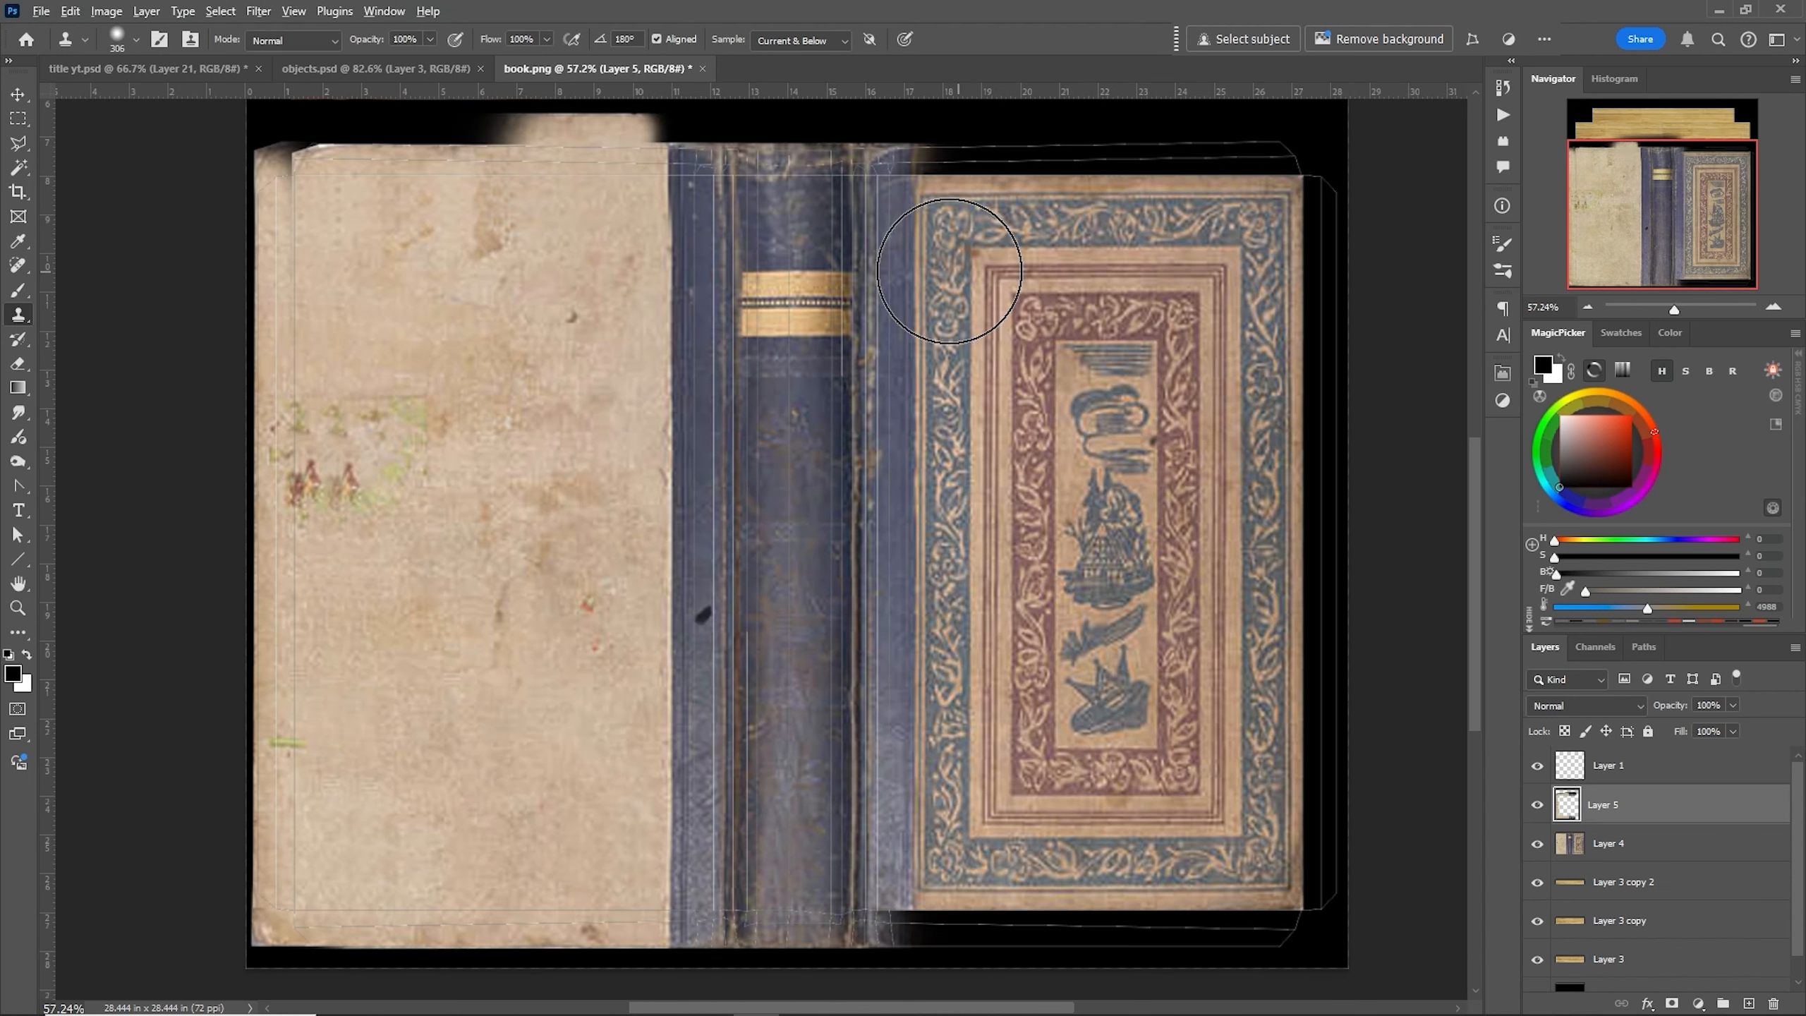
- Shrink the clone brush and clone the right cover's texture along its top and right margins
right_click(929, 177)
drag(1095, 226, 1069, 228)
key(Return)
drag(927, 152, 1153, 146)
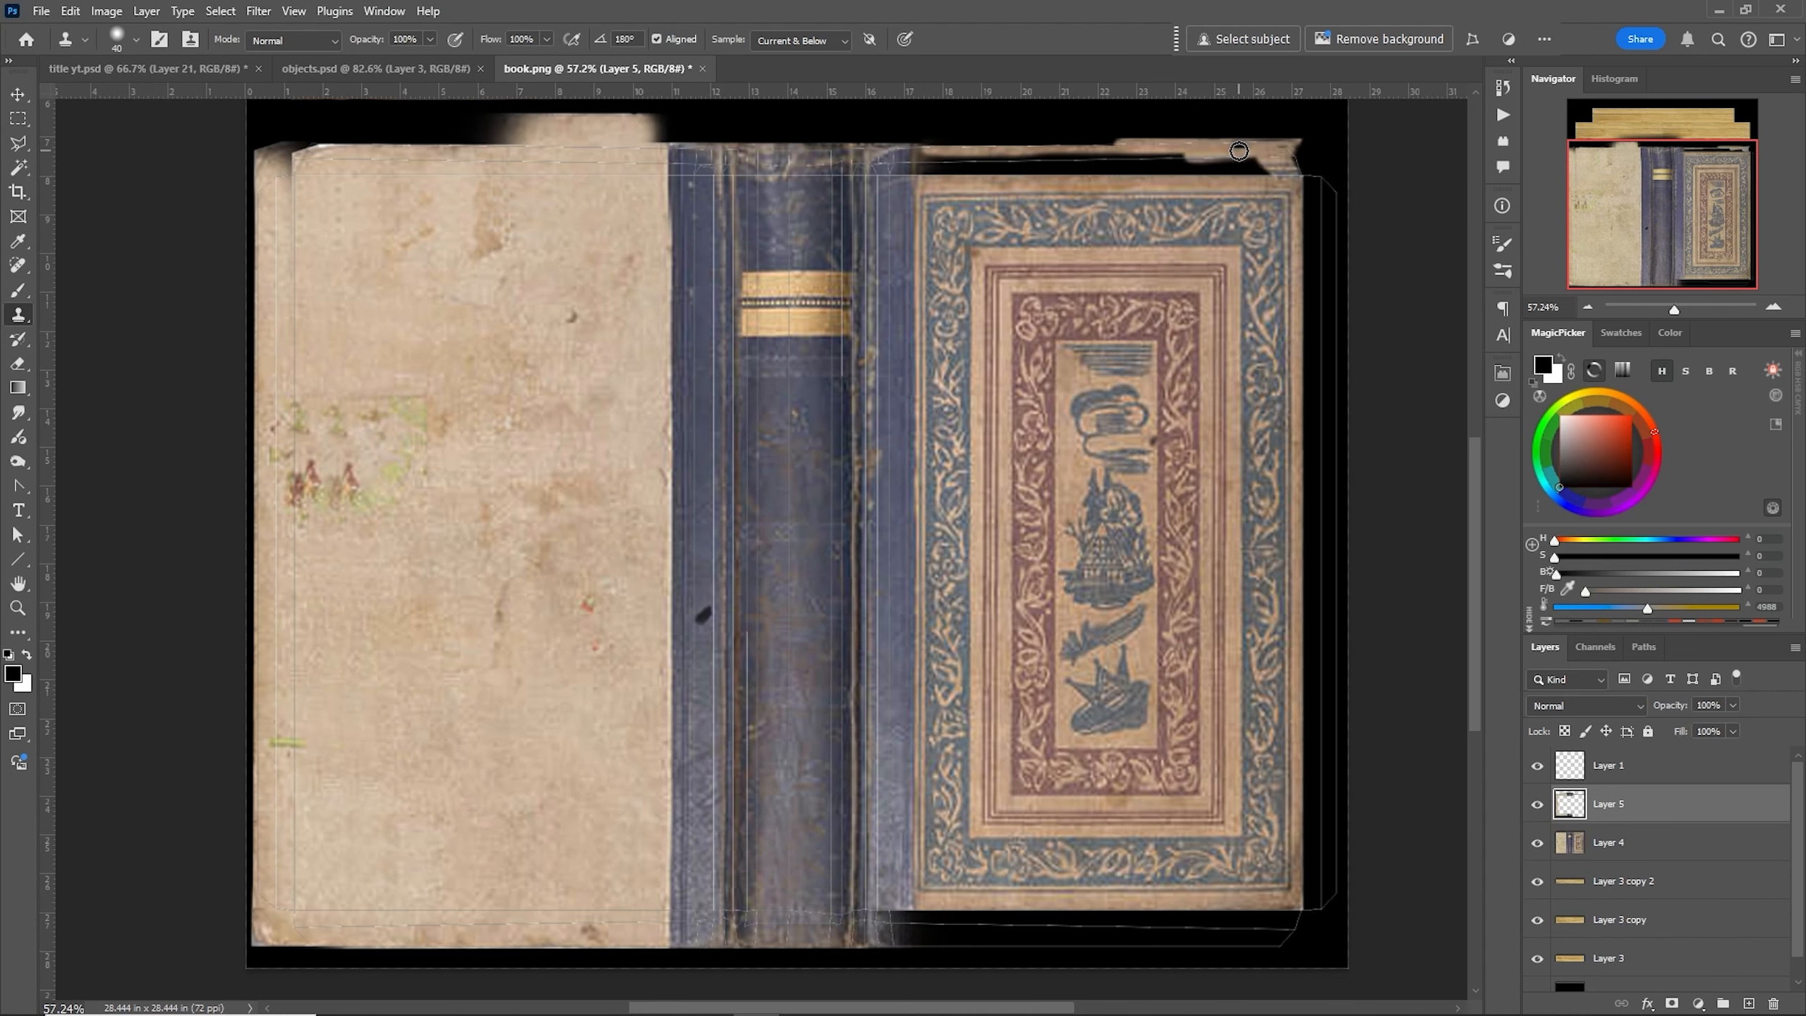
drag(1321, 185, 1318, 907)
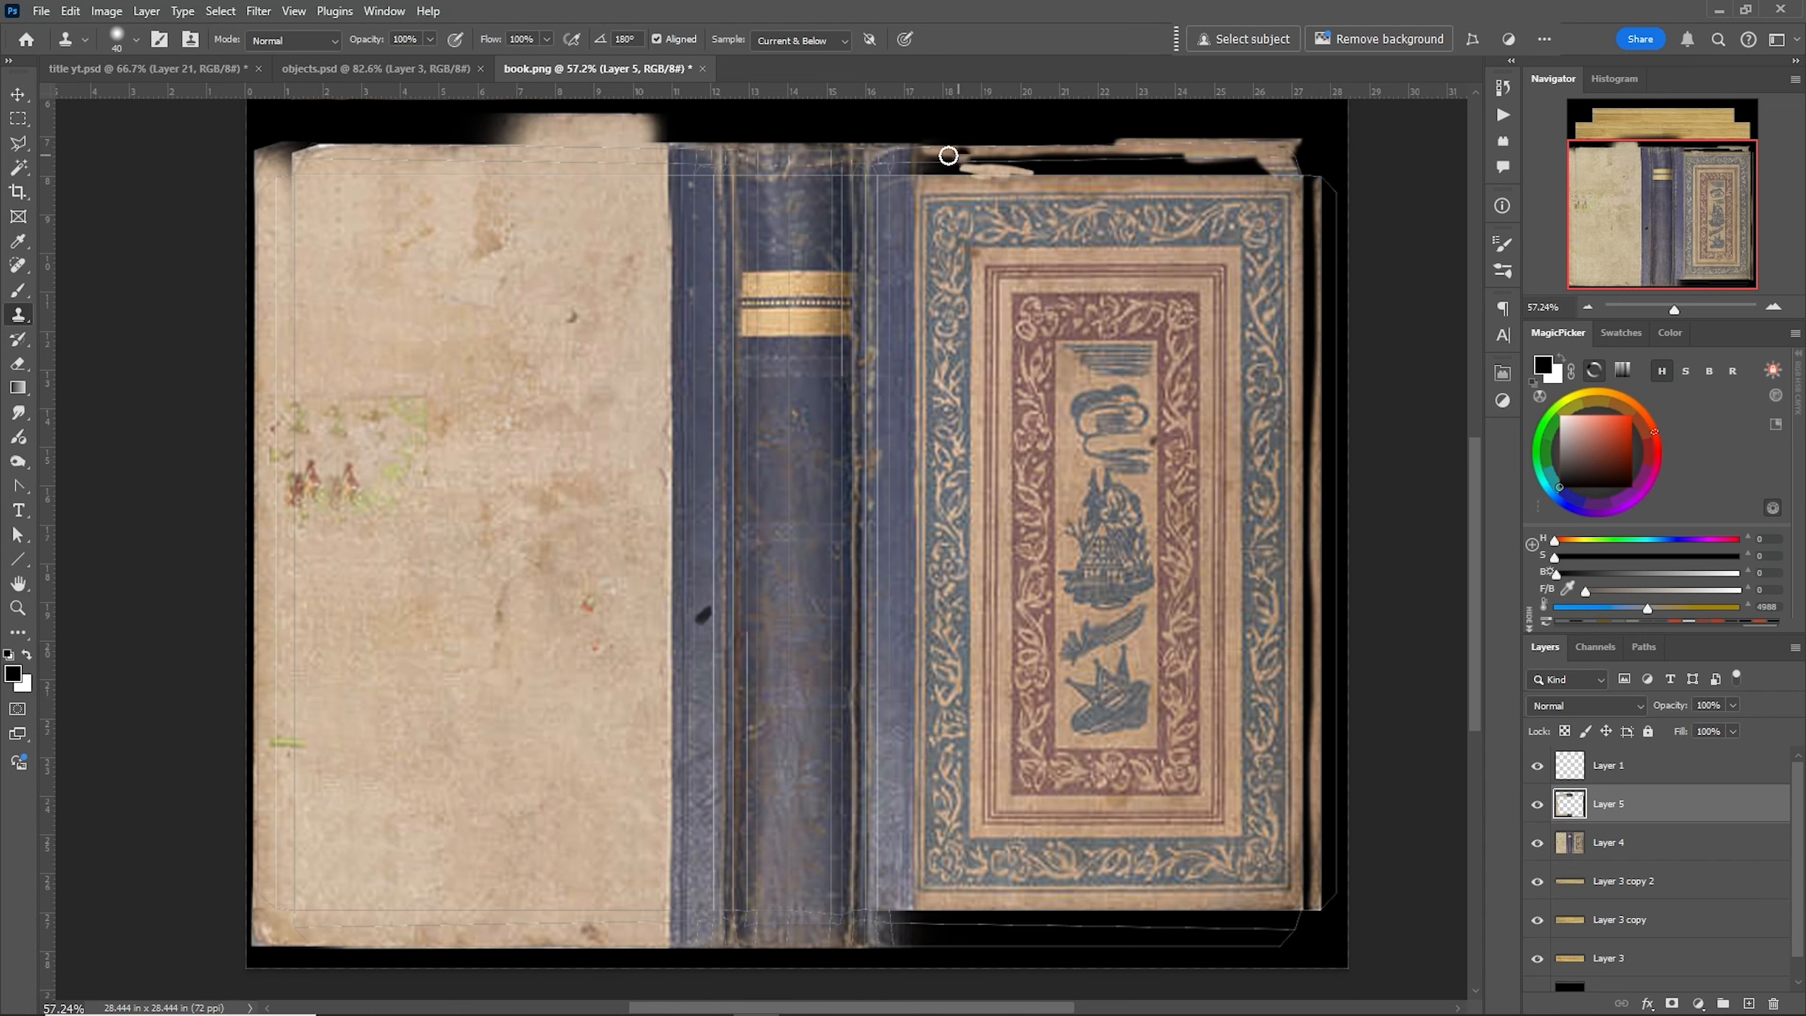
drag(928, 160, 1184, 161)
drag(993, 160, 1280, 158)
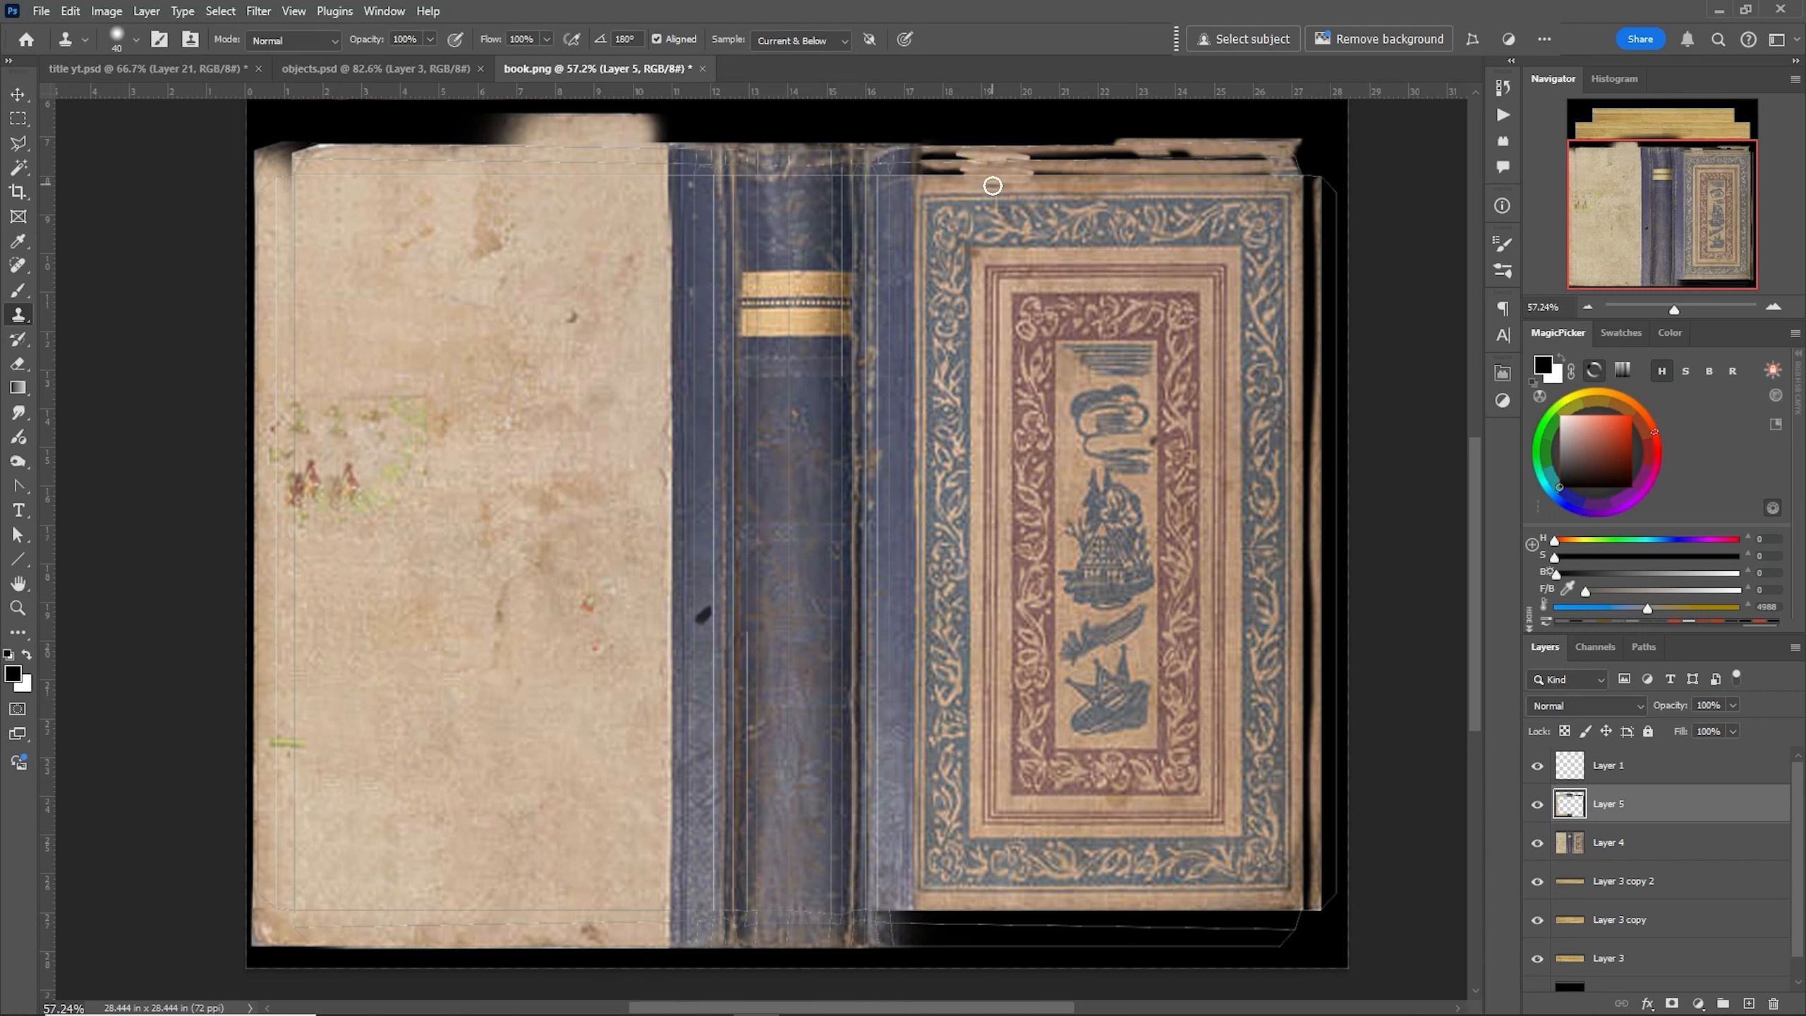
- Switch to the Brush, sample the brown page-edge colour, resize the brush, and paint over the right cover's top margin
click(18, 290)
alt+click(1242, 171)
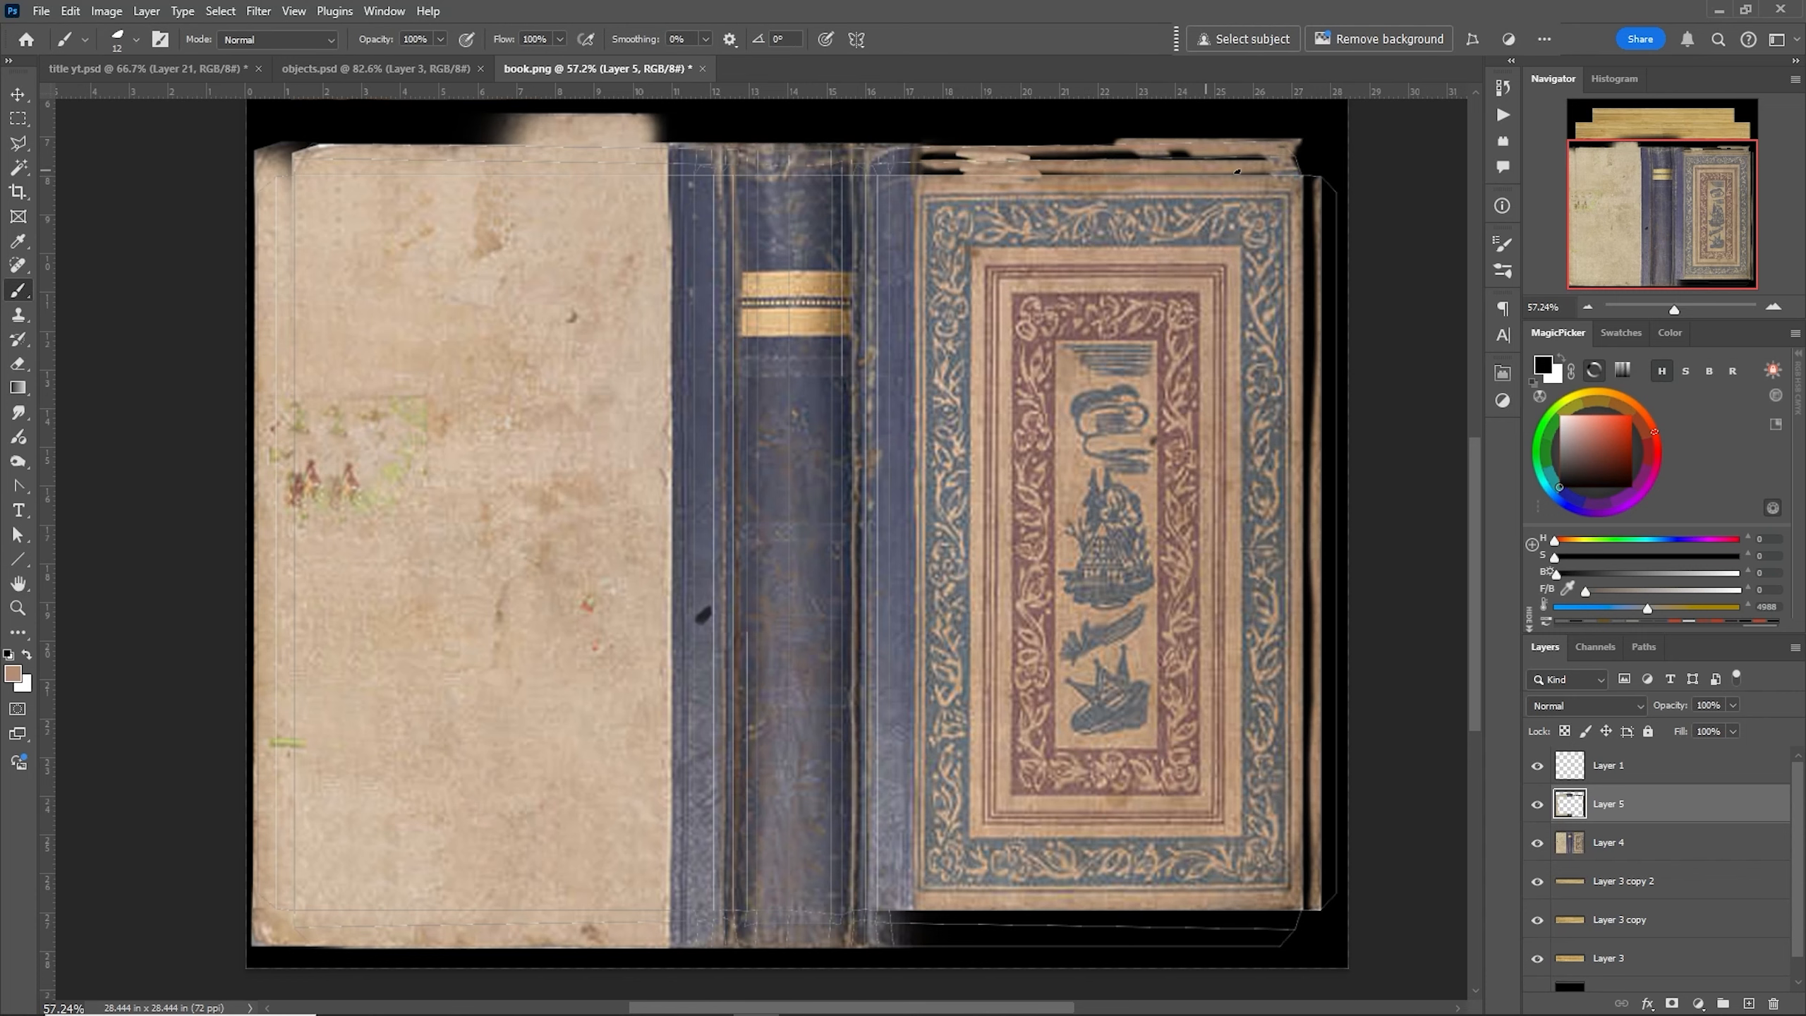
right_click(1246, 173)
drag(1374, 220, 1384, 219)
drag(1280, 169, 1086, 166)
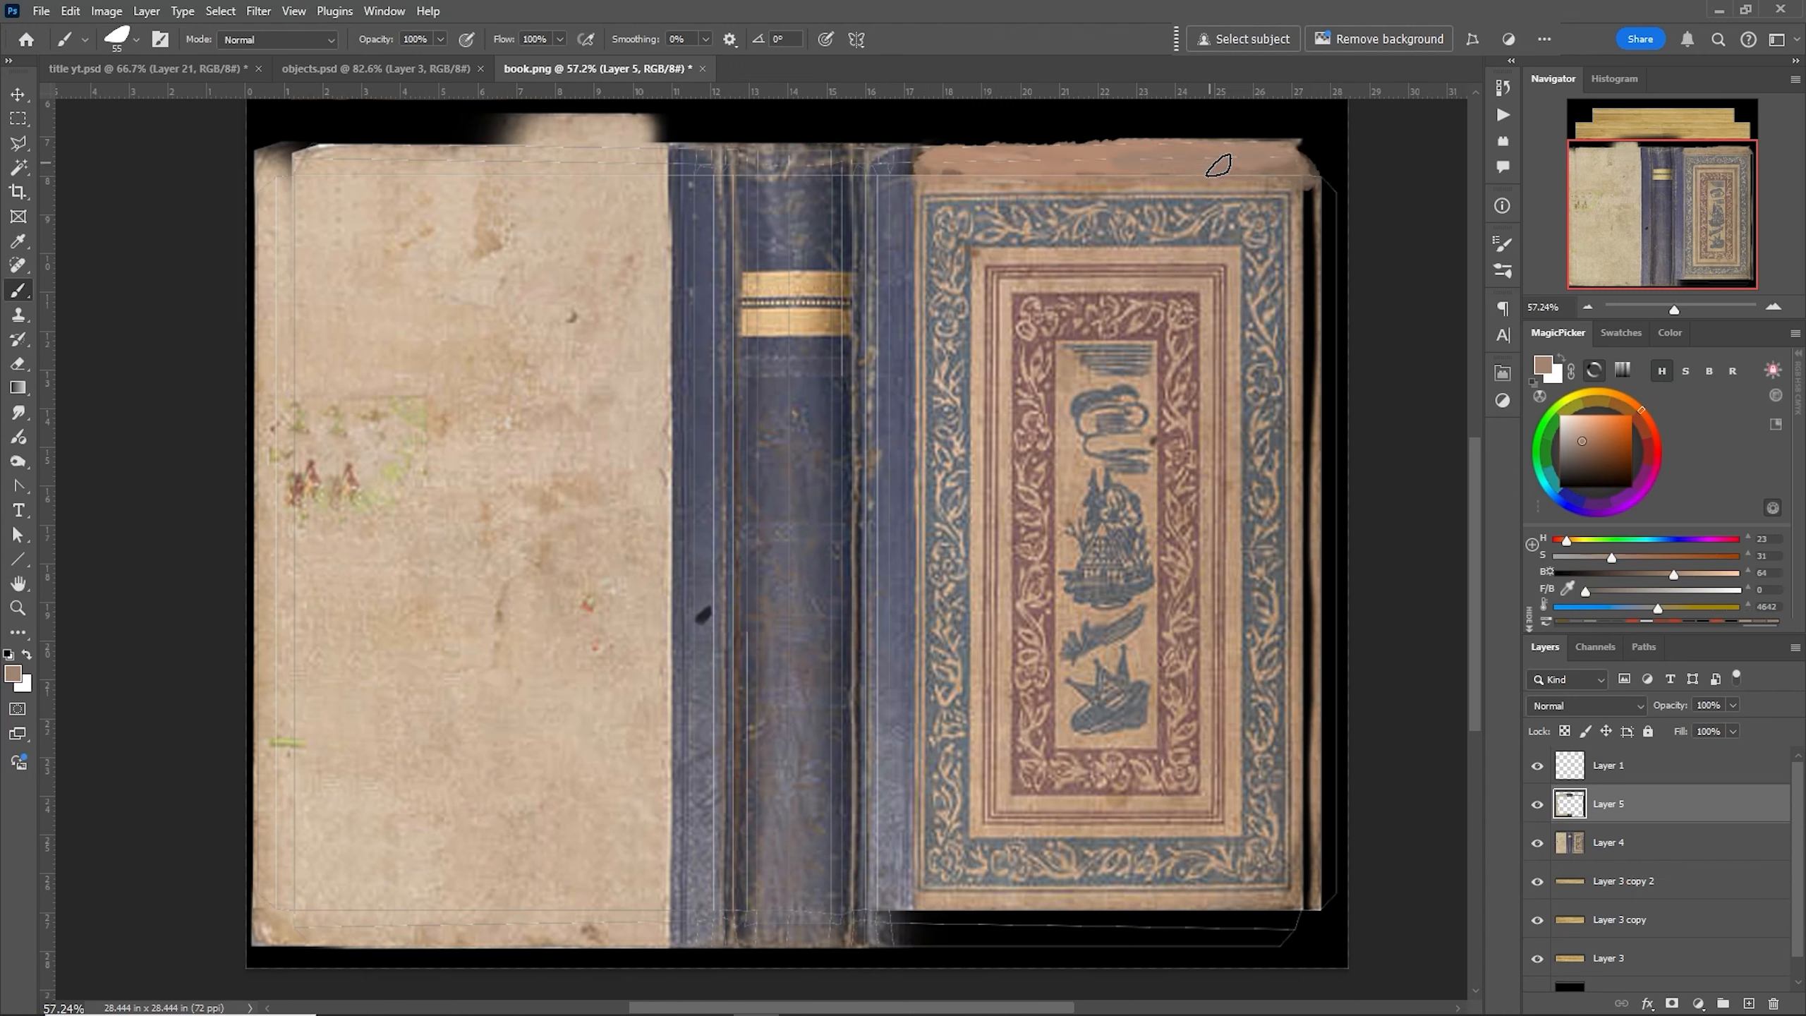
- Paint the right cover's right and bottom margins with the sampled brown colour
mouse_move(1312, 201)
mouse_down()
mouse_move(1323, 922)
mouse_move(1322, 193)
mouse_up()
mouse_move(1317, 462)
mouse_down()
mouse_move(1311, 843)
mouse_move(1328, 925)
mouse_move(1245, 918)
mouse_up()
alt+click(1291, 898)
alt+click(1234, 898)
mouse_move(1237, 918)
mouse_down()
mouse_move(891, 918)
mouse_move(886, 936)
mouse_up()
alt+click(1153, 890)
alt+click(895, 891)
alt+click(871, 871)
alt+click(1031, 900)
drag(1053, 925, 1115, 918)
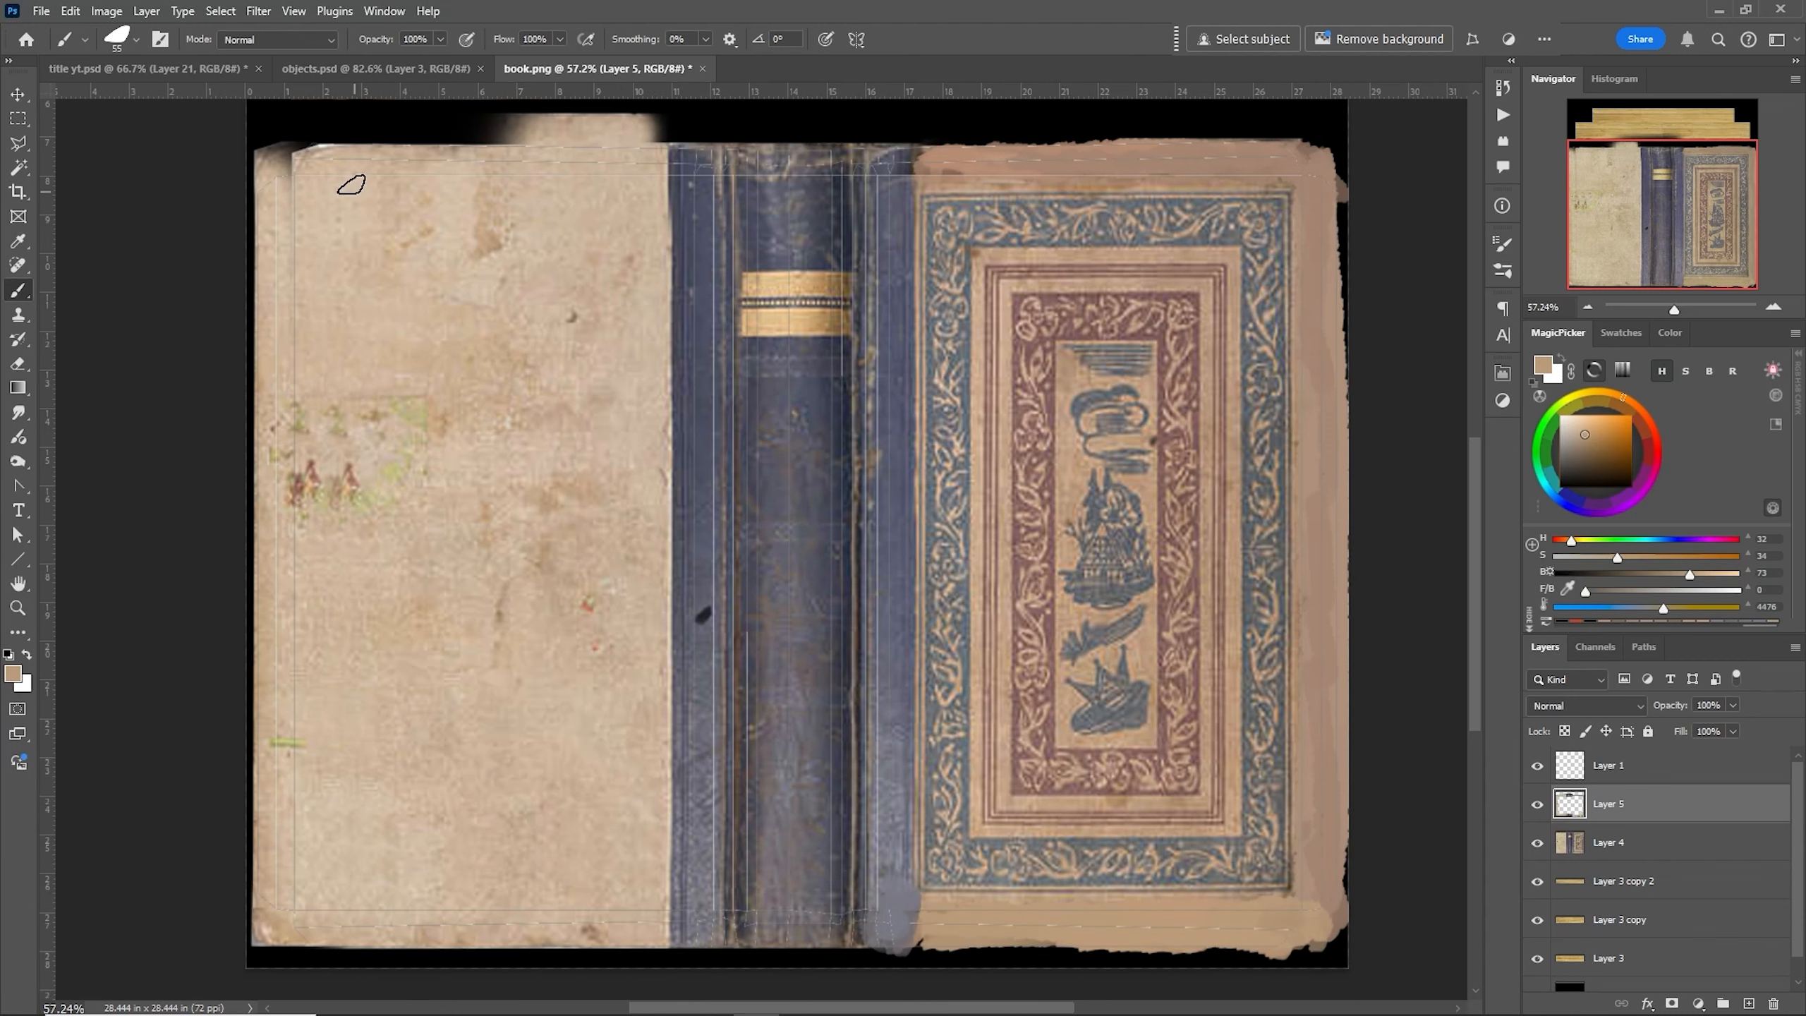
- Fit the canvas to the screen and erase the stray cloned patch above the left cover's top edge
key(ctrl+0)
click(766, 268)
right_click(757, 265)
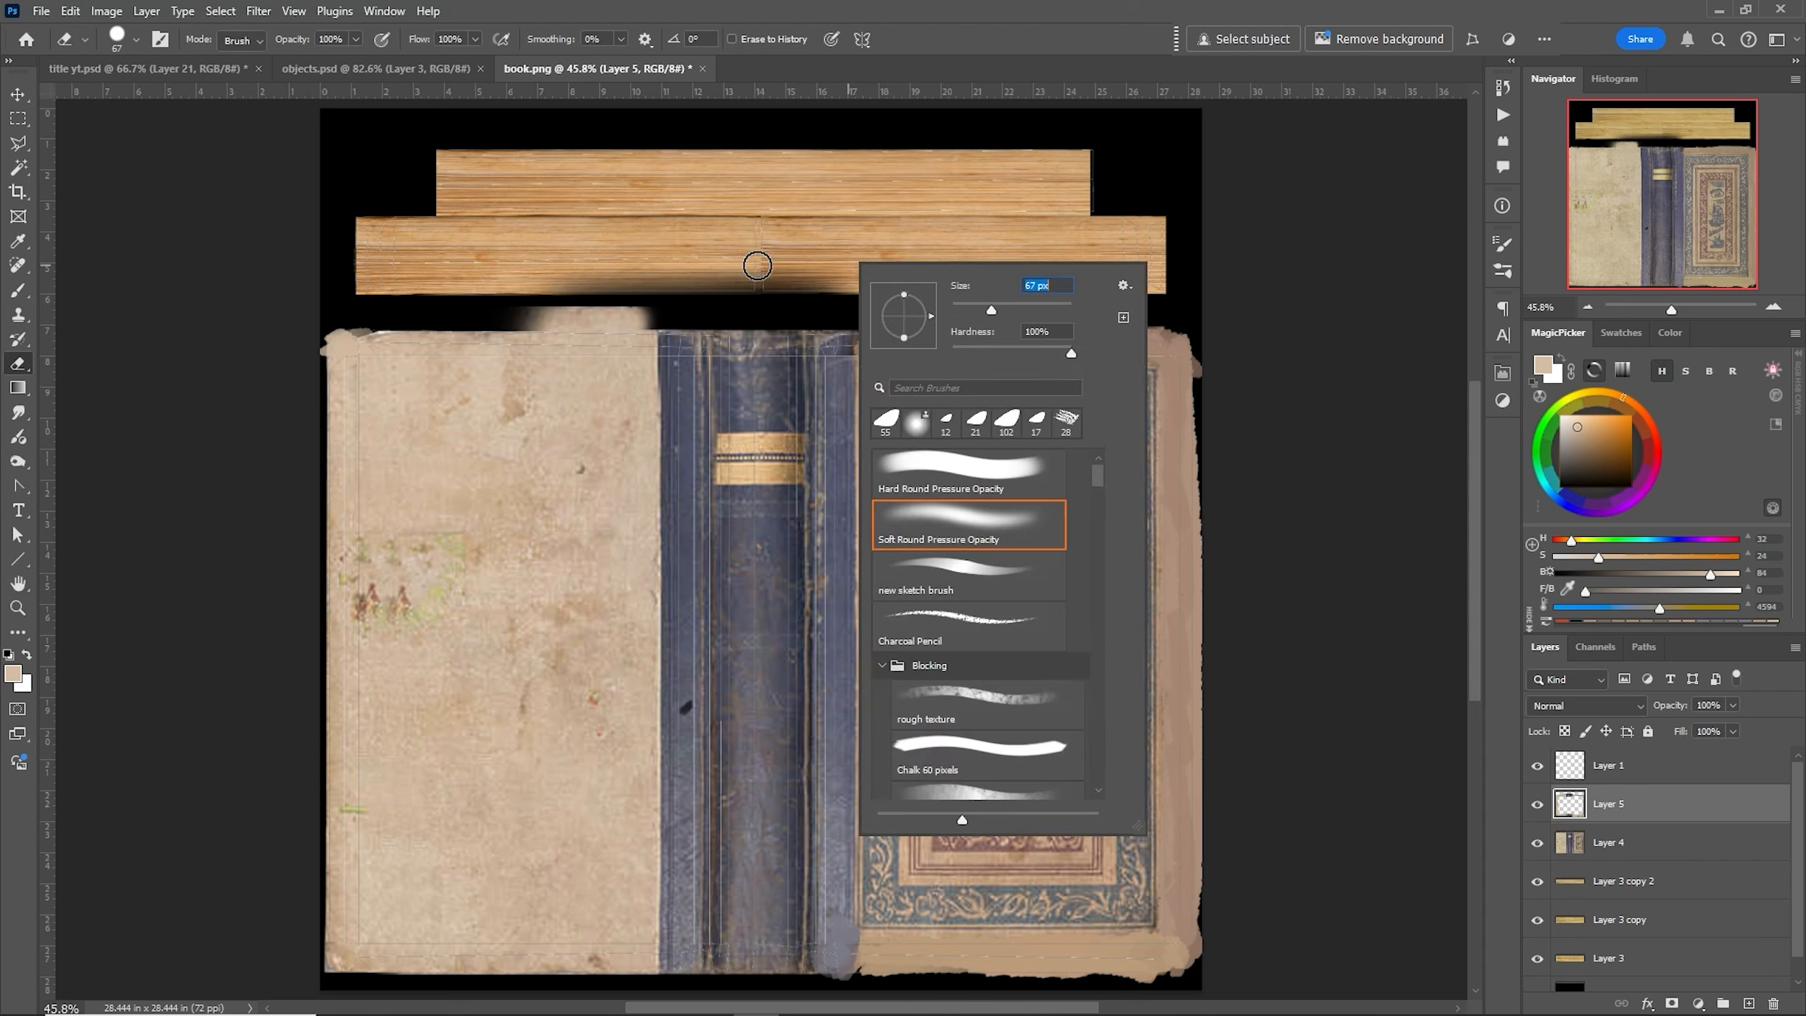
drag(530, 299, 672, 308)
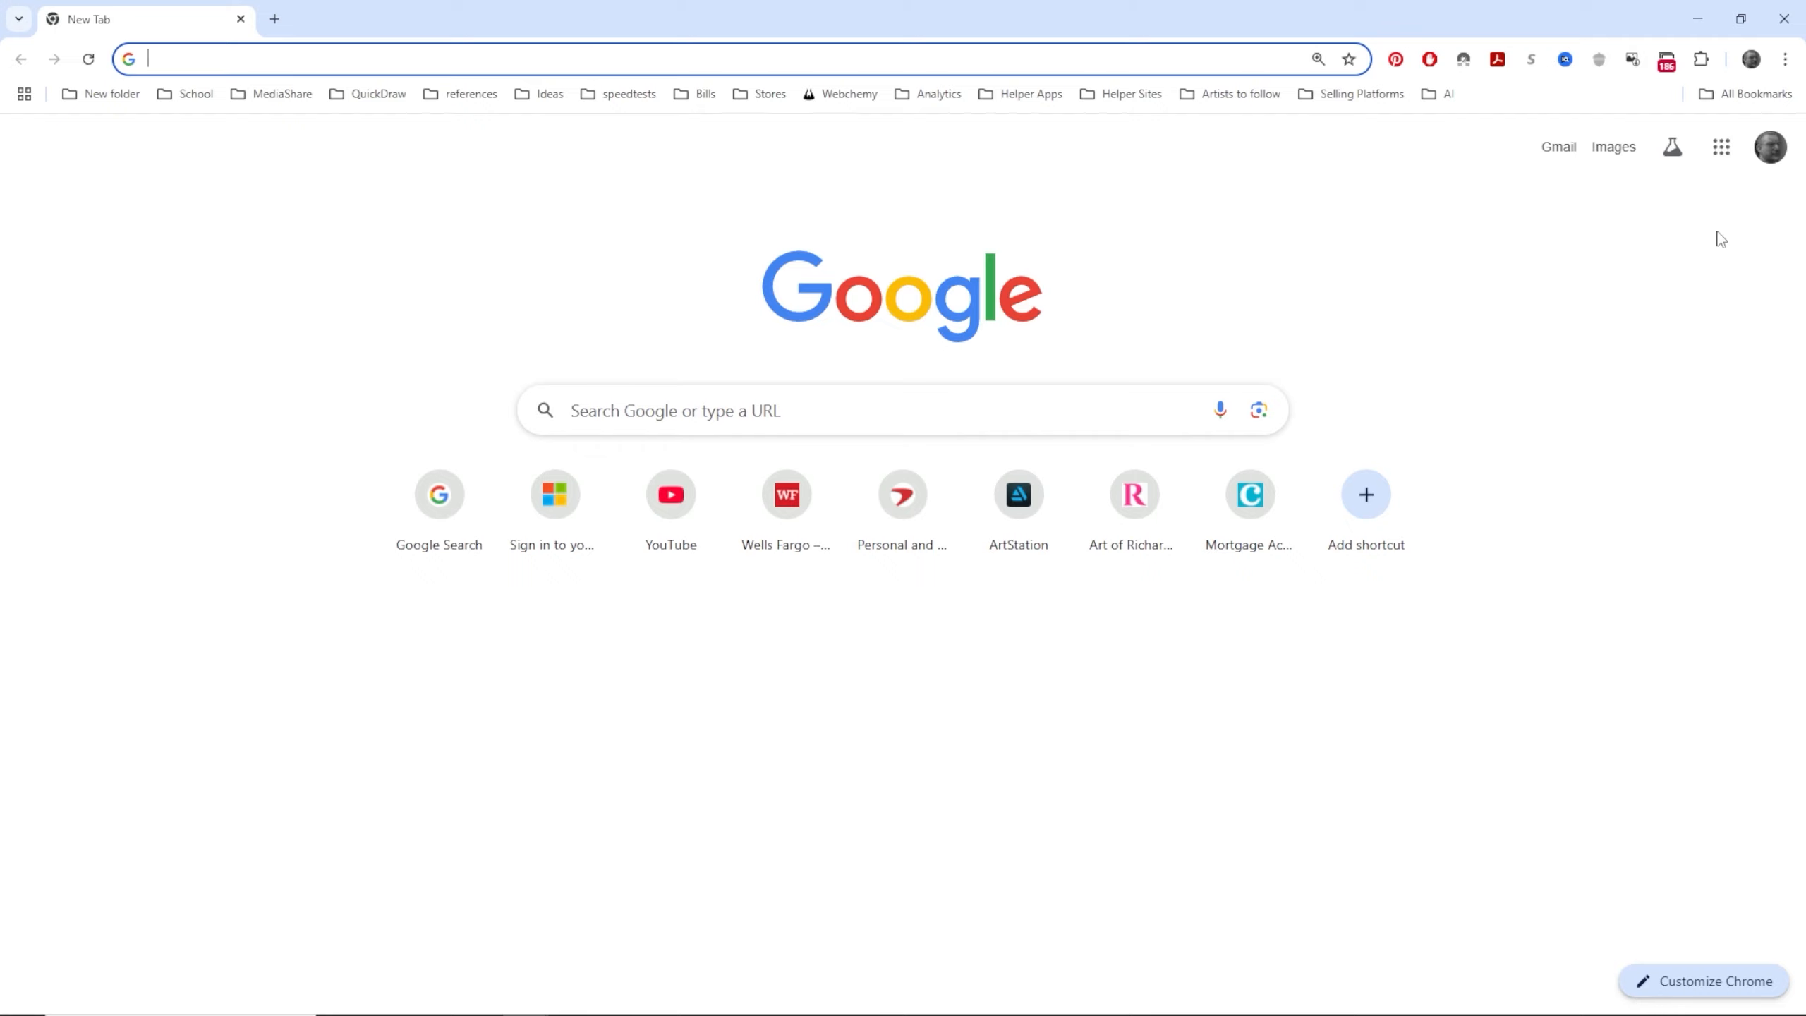
- In the web browser, search for "image to normal map" and open NormalMap-Online
text(image to nor)
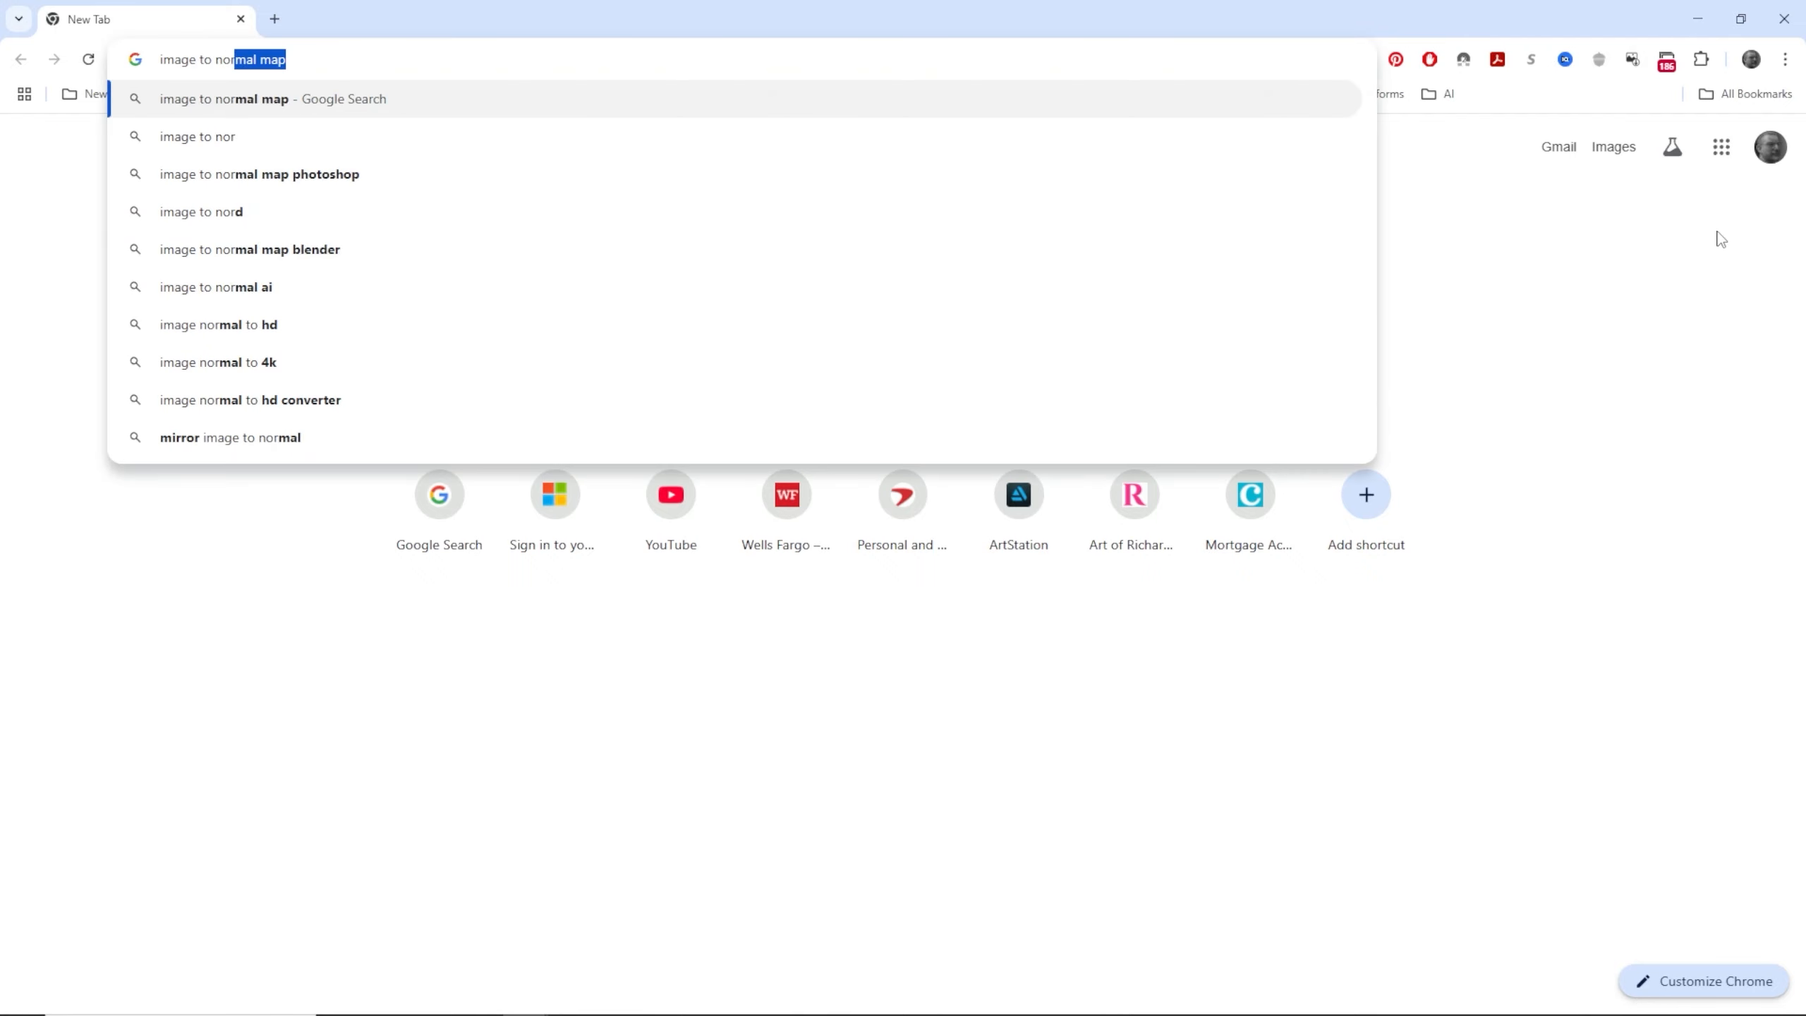
text(mal)
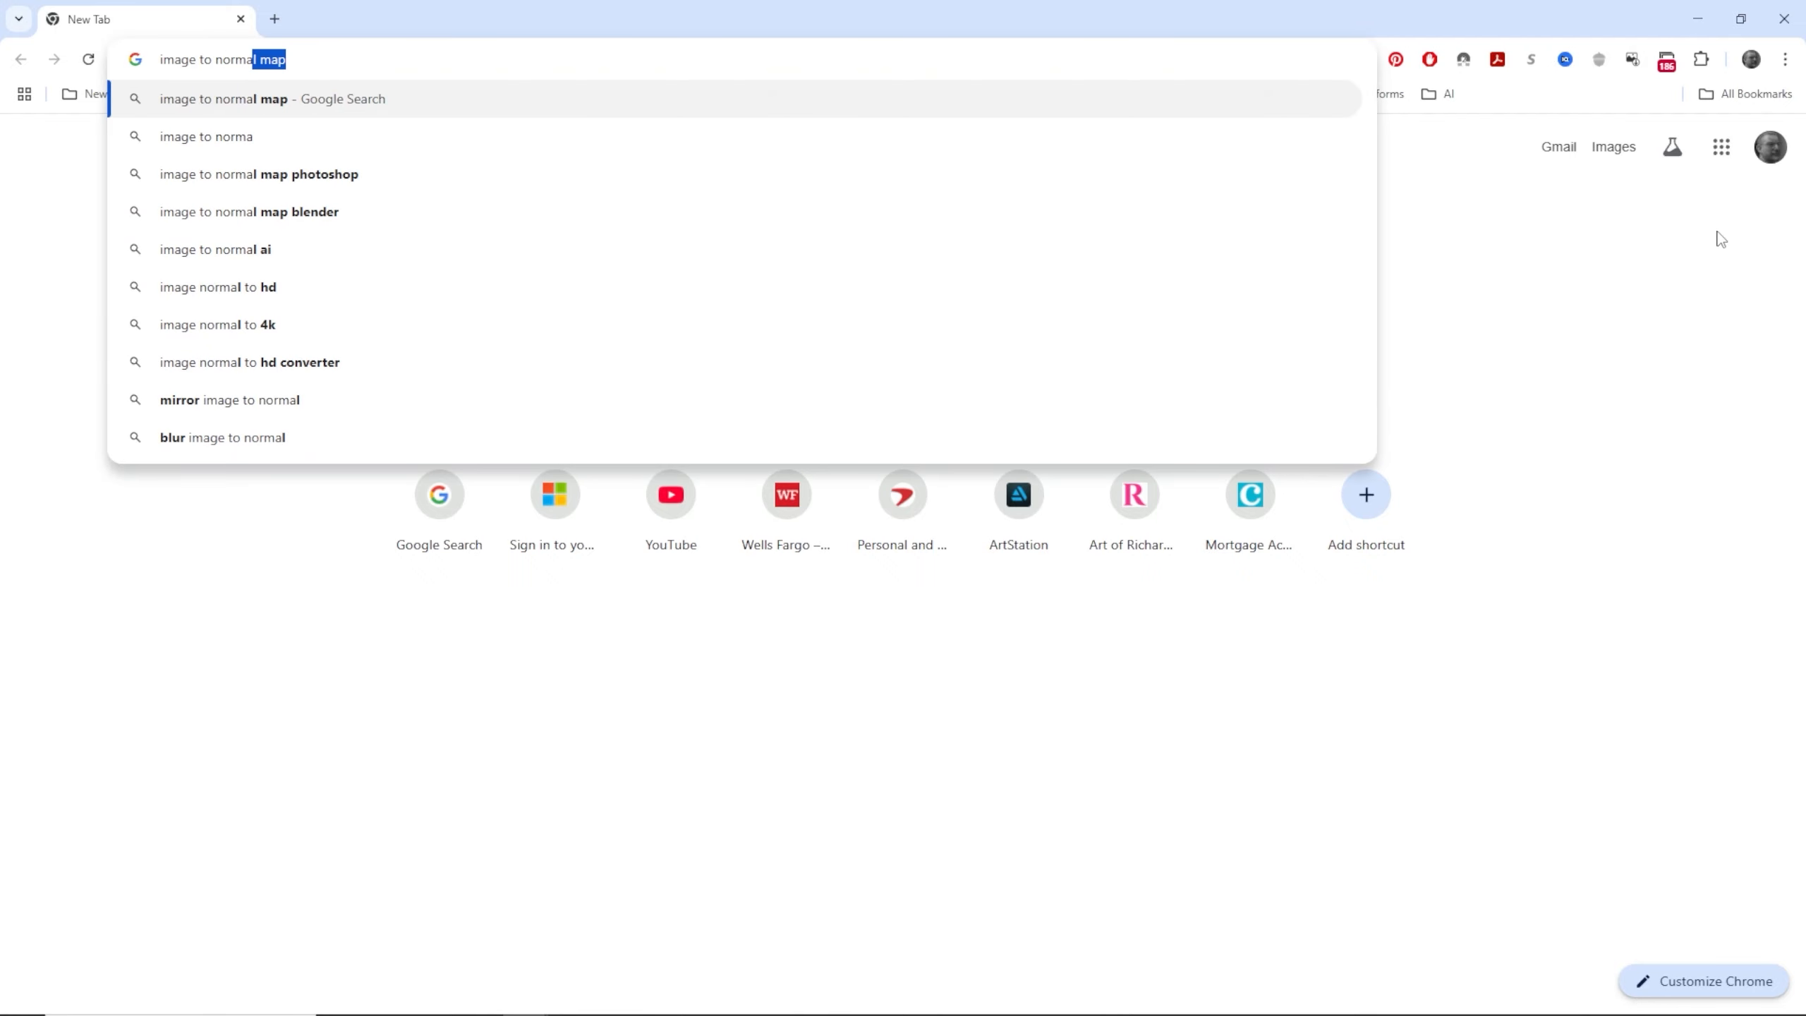
key(Return)
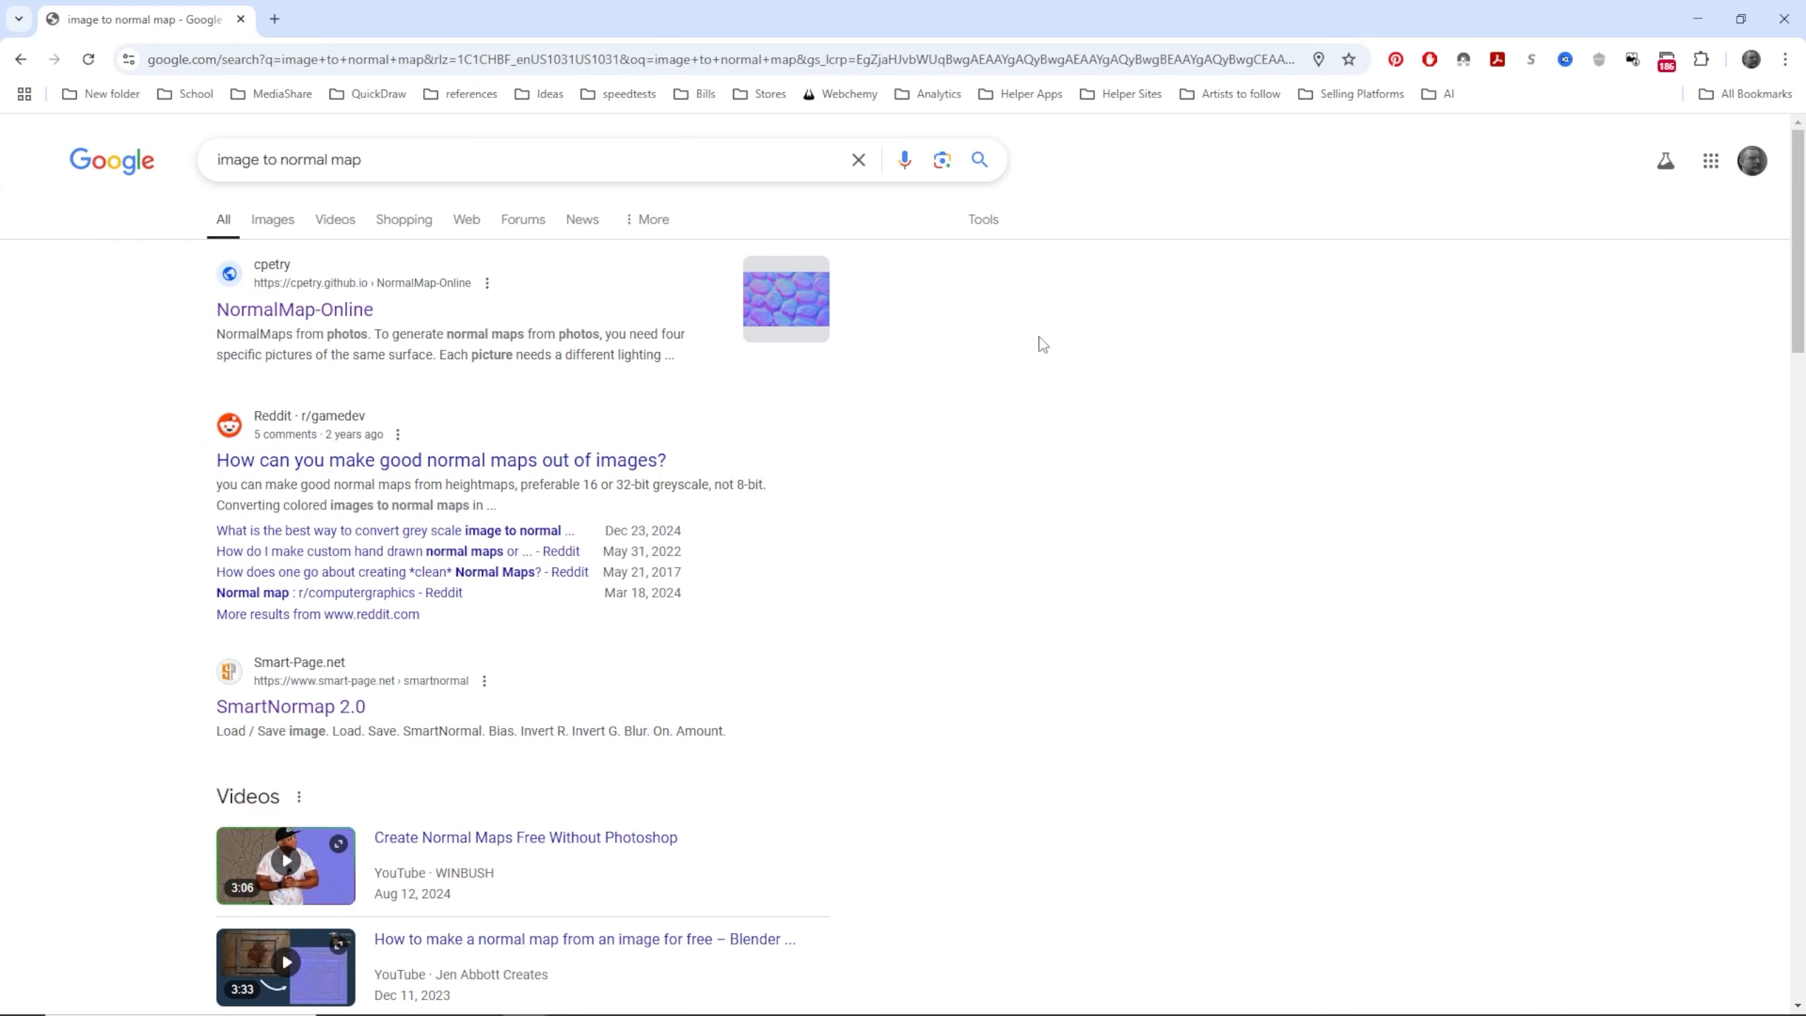
click(311, 317)
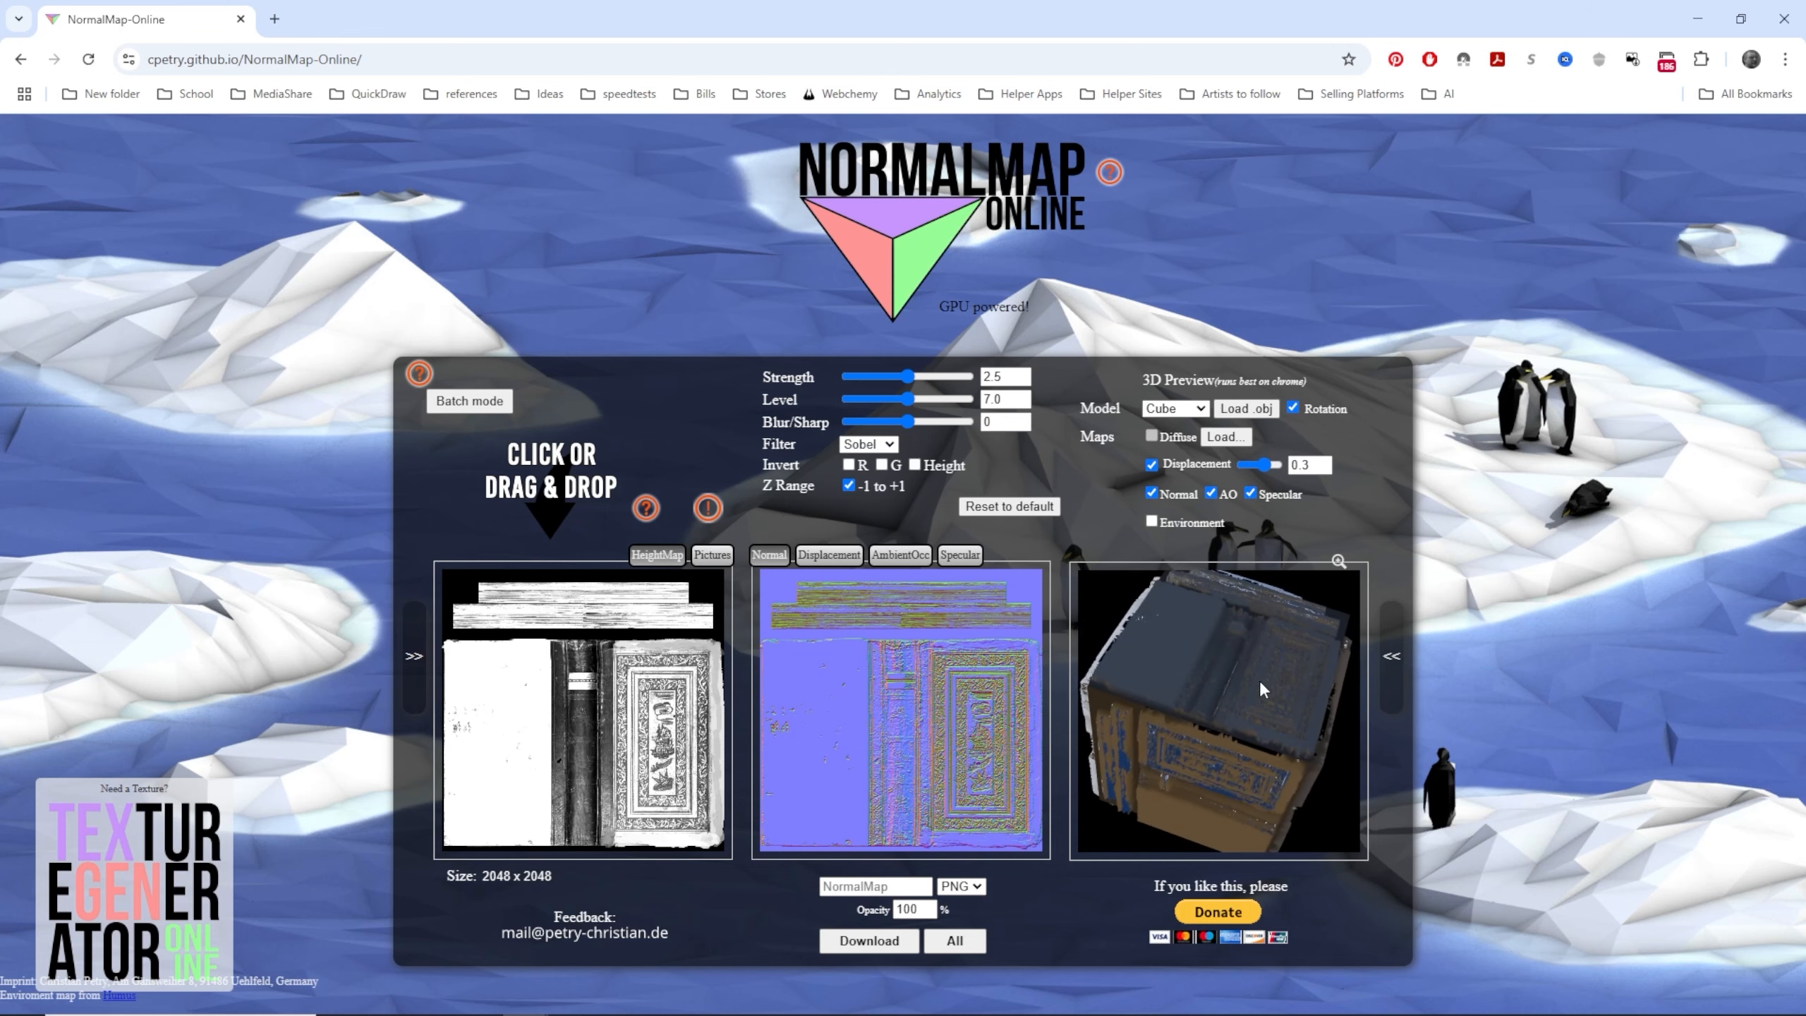
- Enlarge the 3D cube preview of the book texture's normal map
click(1340, 562)
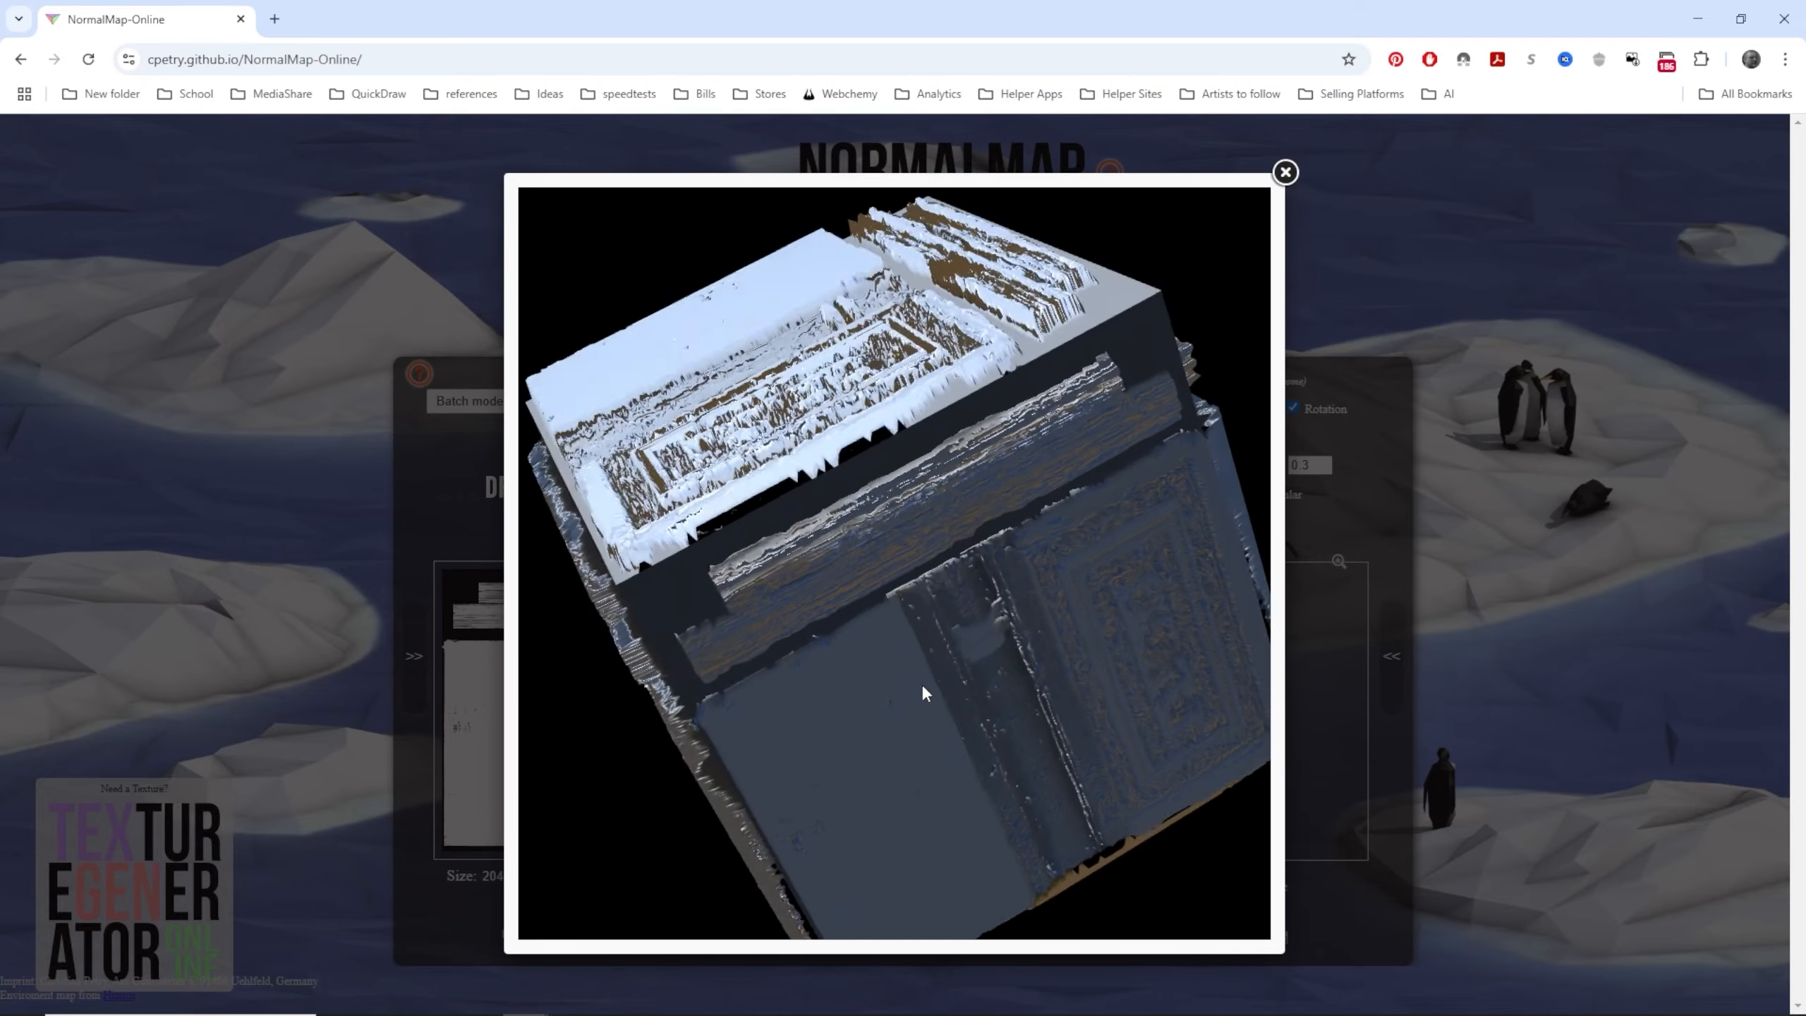
- Close the enlarged preview and set the normal map Strength to 0.56, Level to 6 and Blur/Sharp to -1
click(1289, 540)
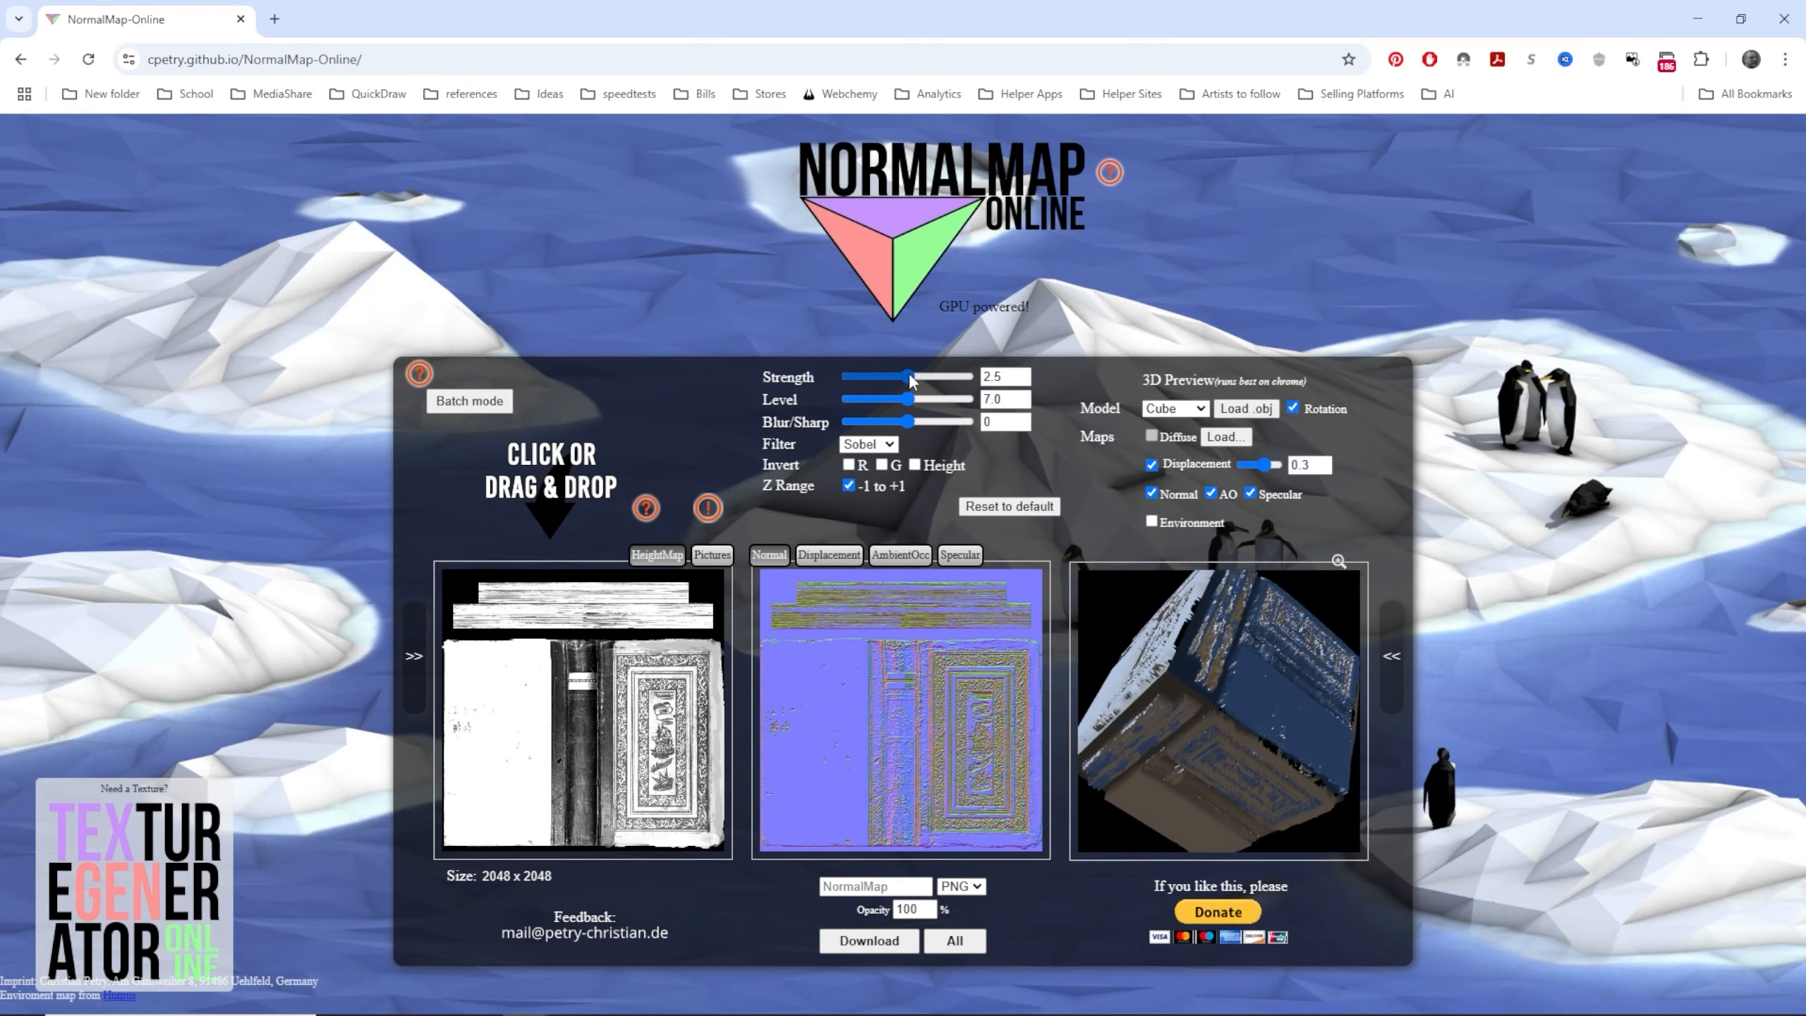
mouse_move(910, 379)
mouse_down()
mouse_move(862, 377)
mouse_move(893, 398)
mouse_move(860, 404)
mouse_move(890, 401)
mouse_up()
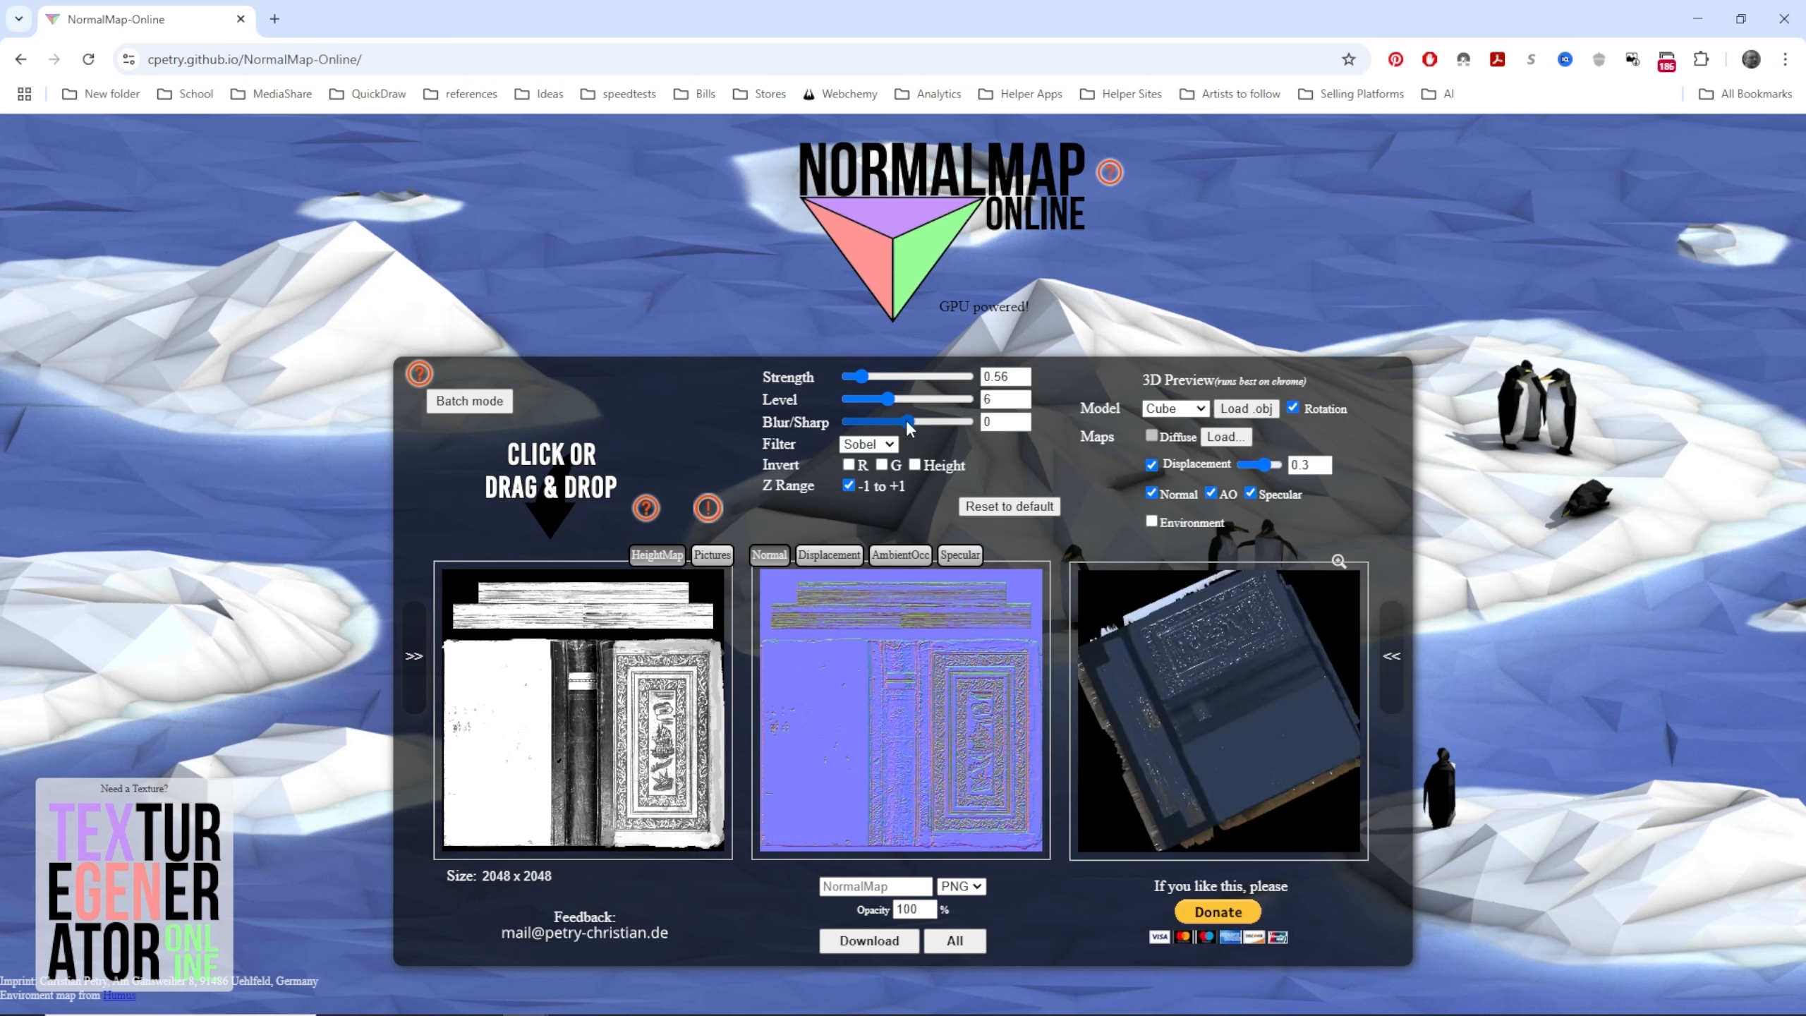
drag(909, 422, 907, 426)
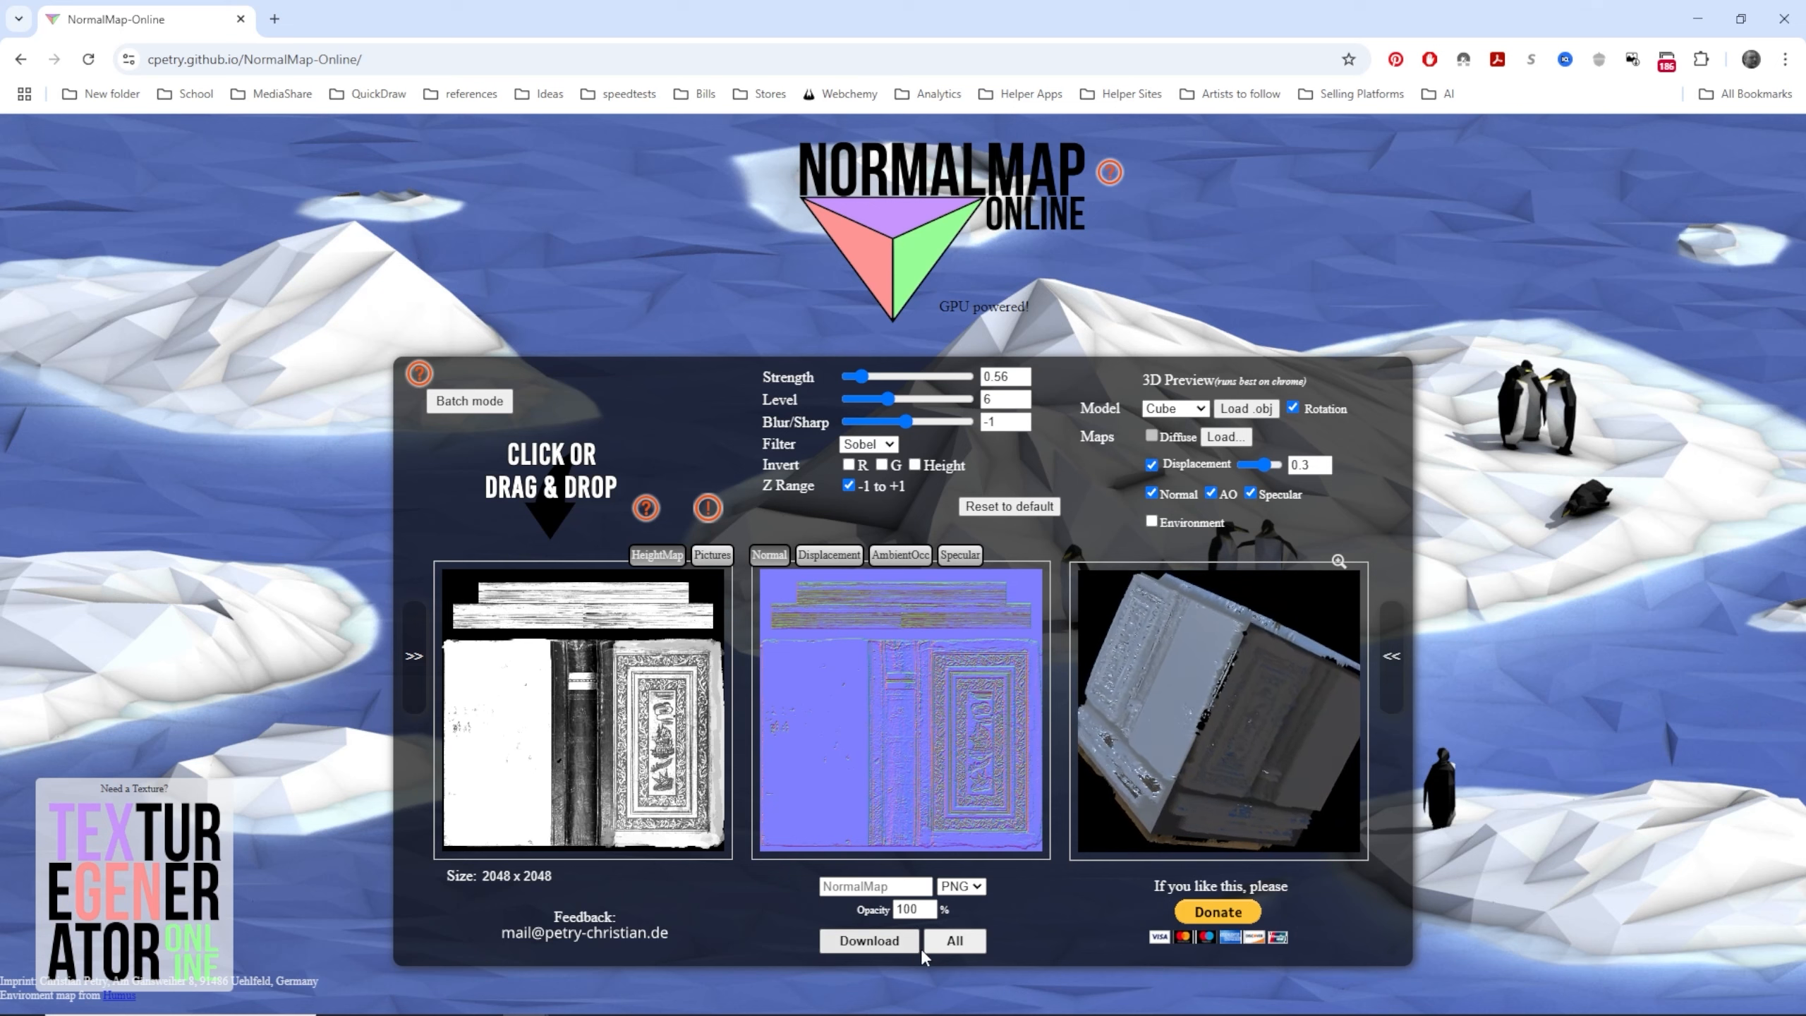
- Switch the 3D preview model to Plane, turn off displacement, and inspect the preview from different angles
click(1200, 410)
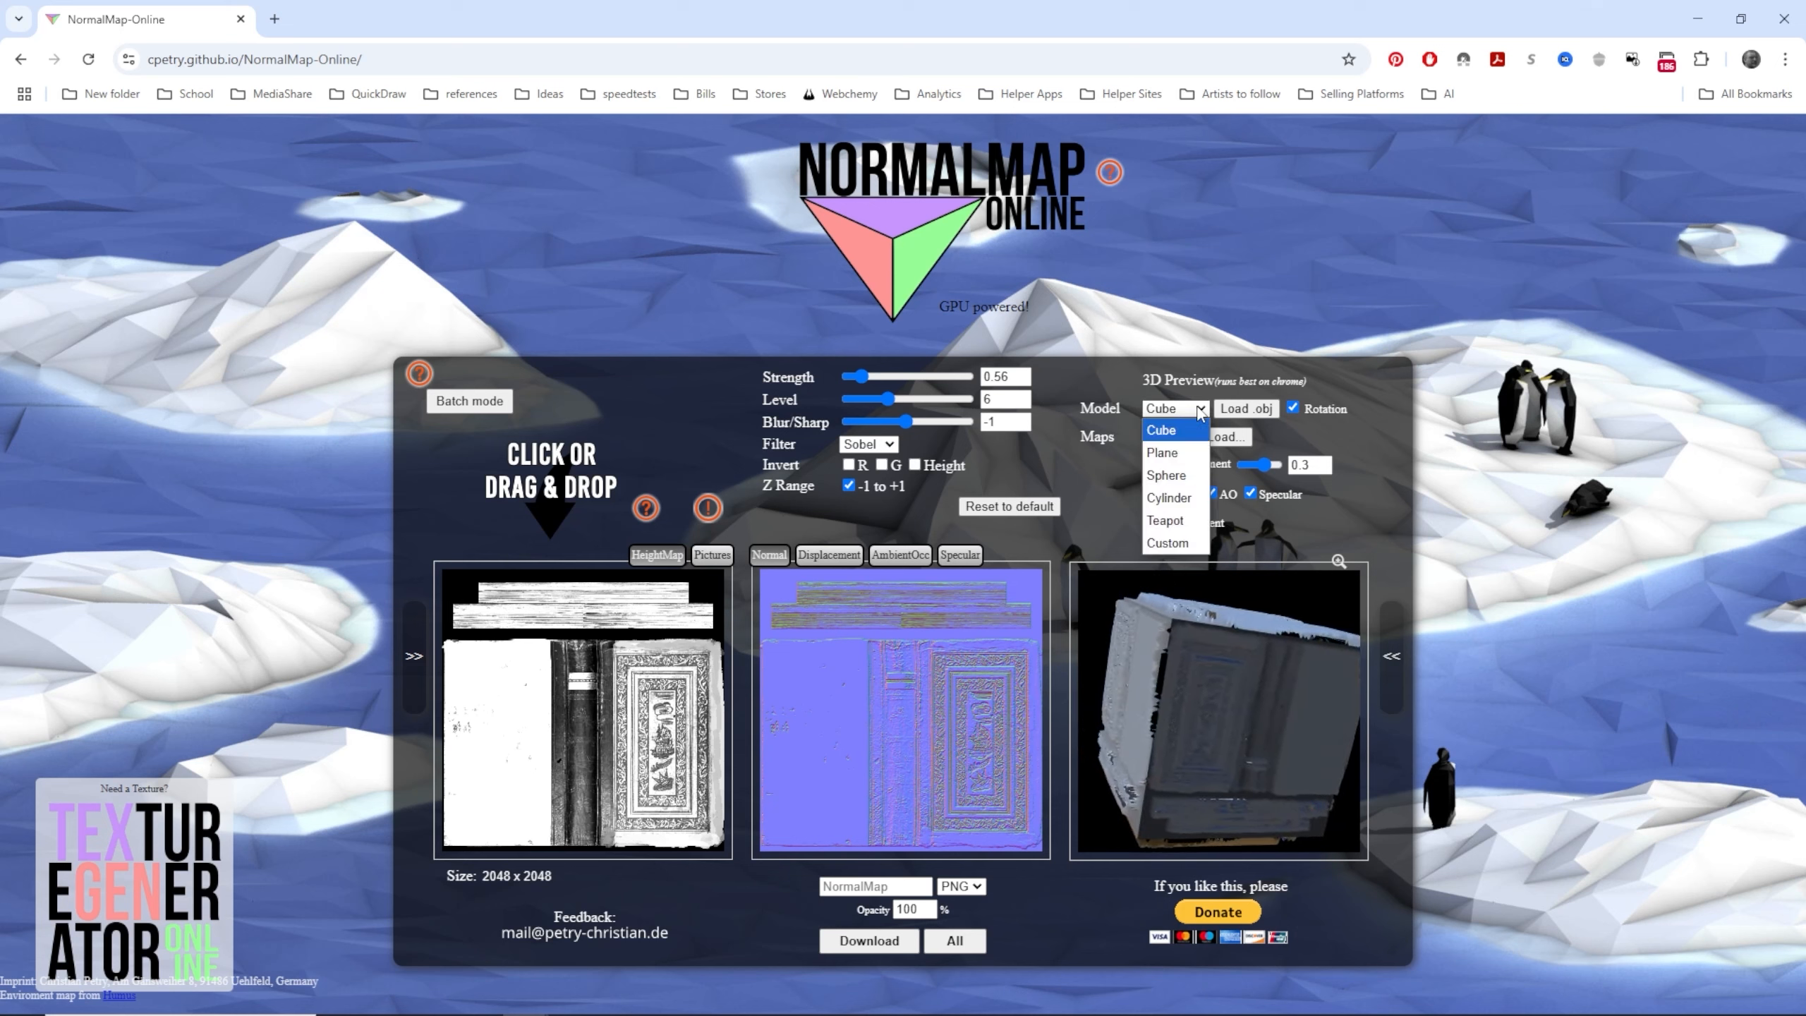
click(1172, 454)
drag(1253, 705, 1245, 653)
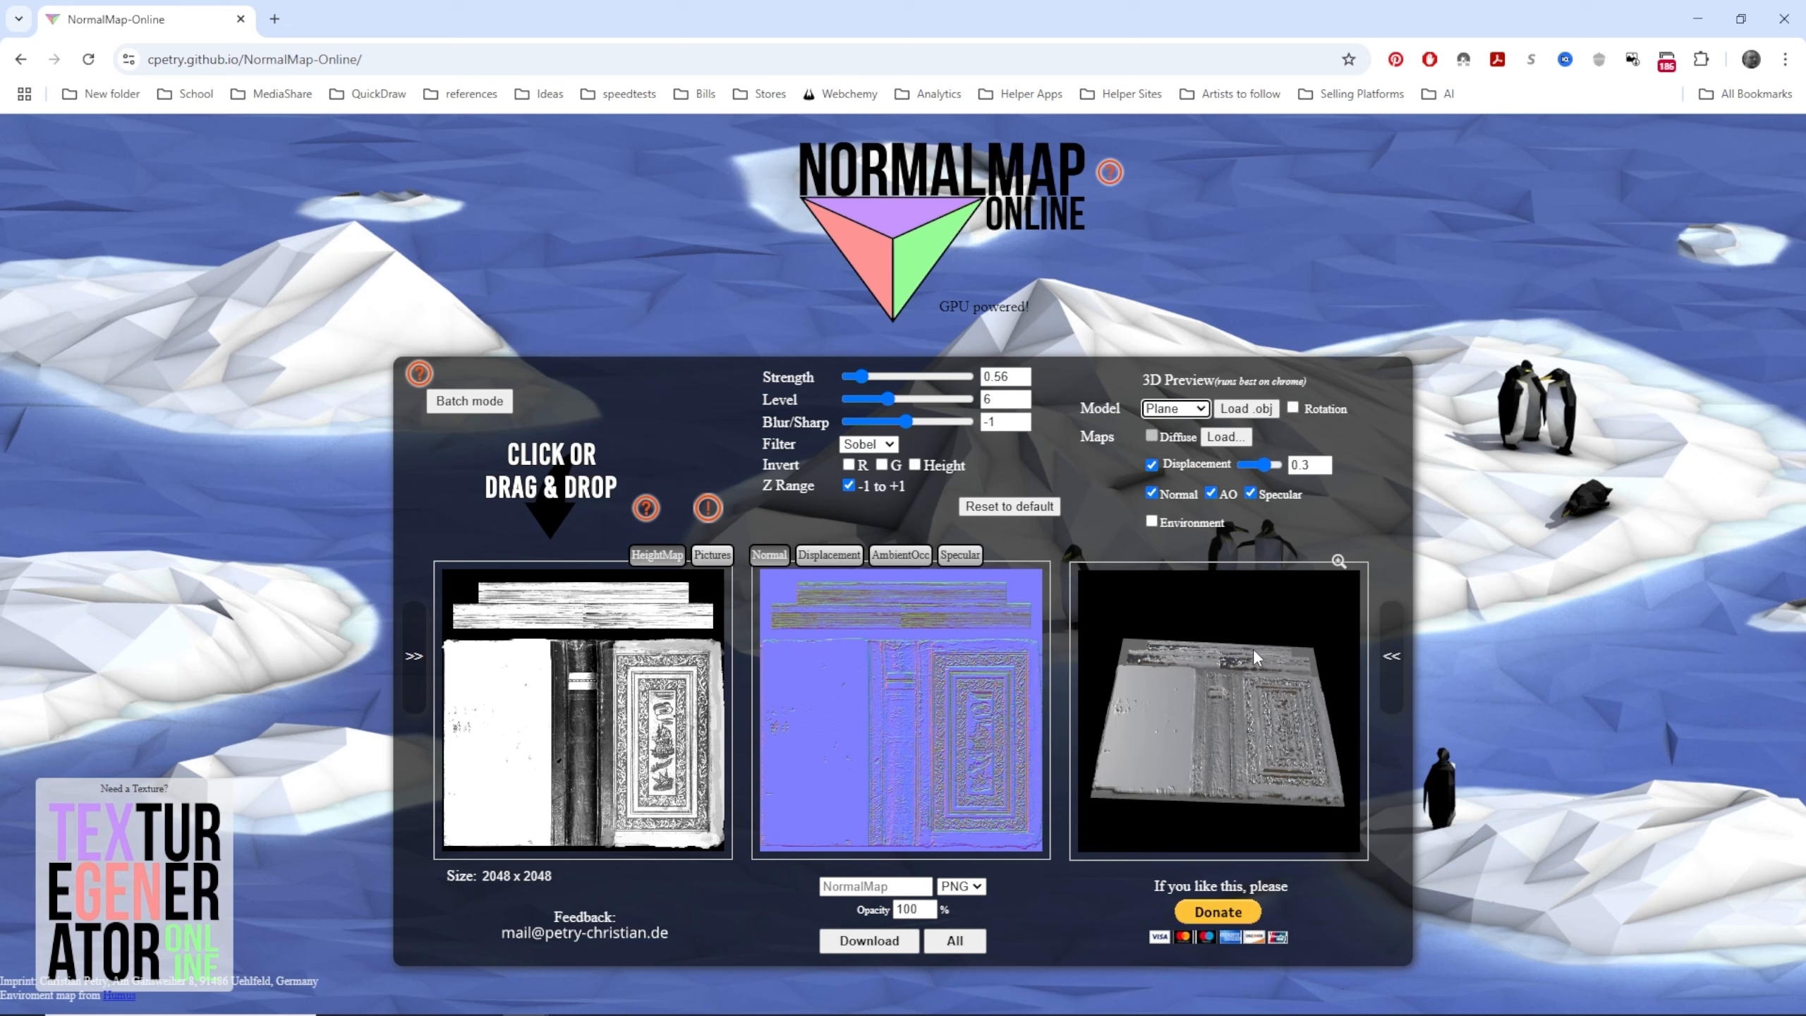
mouse_move(1263, 465)
mouse_down()
mouse_move(1245, 464)
mouse_move(1261, 463)
mouse_up()
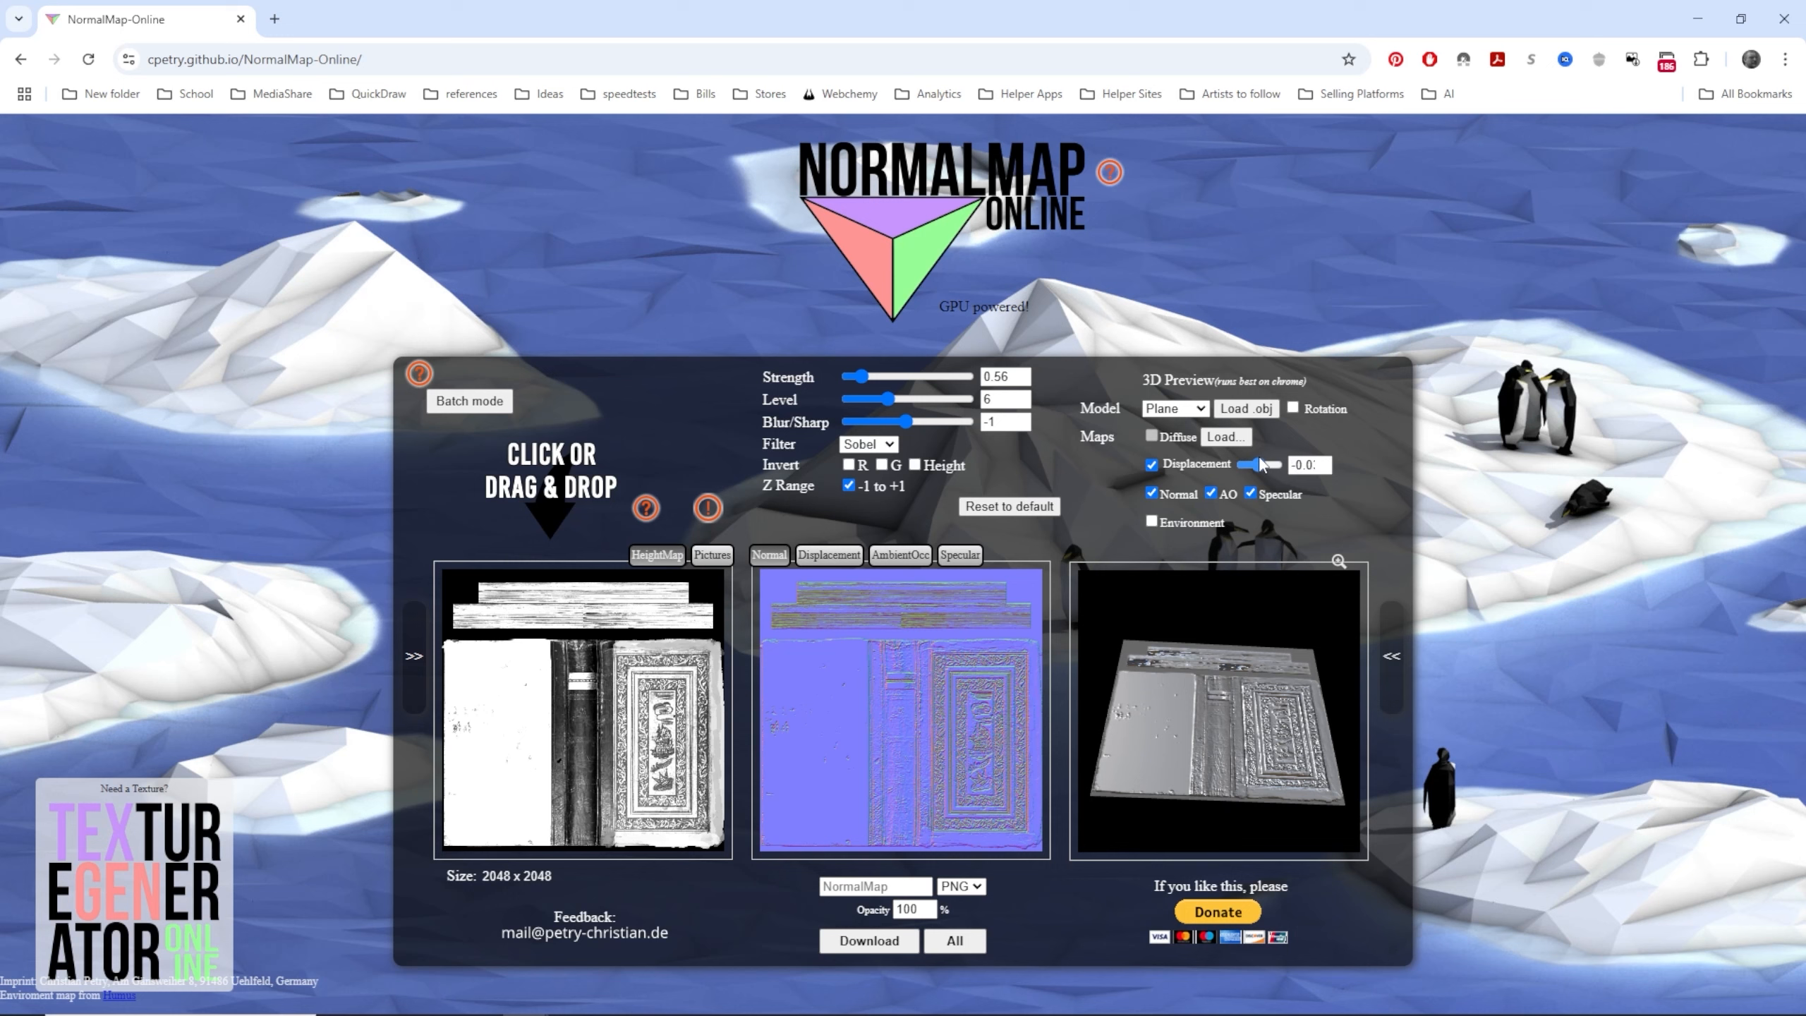
click(1152, 465)
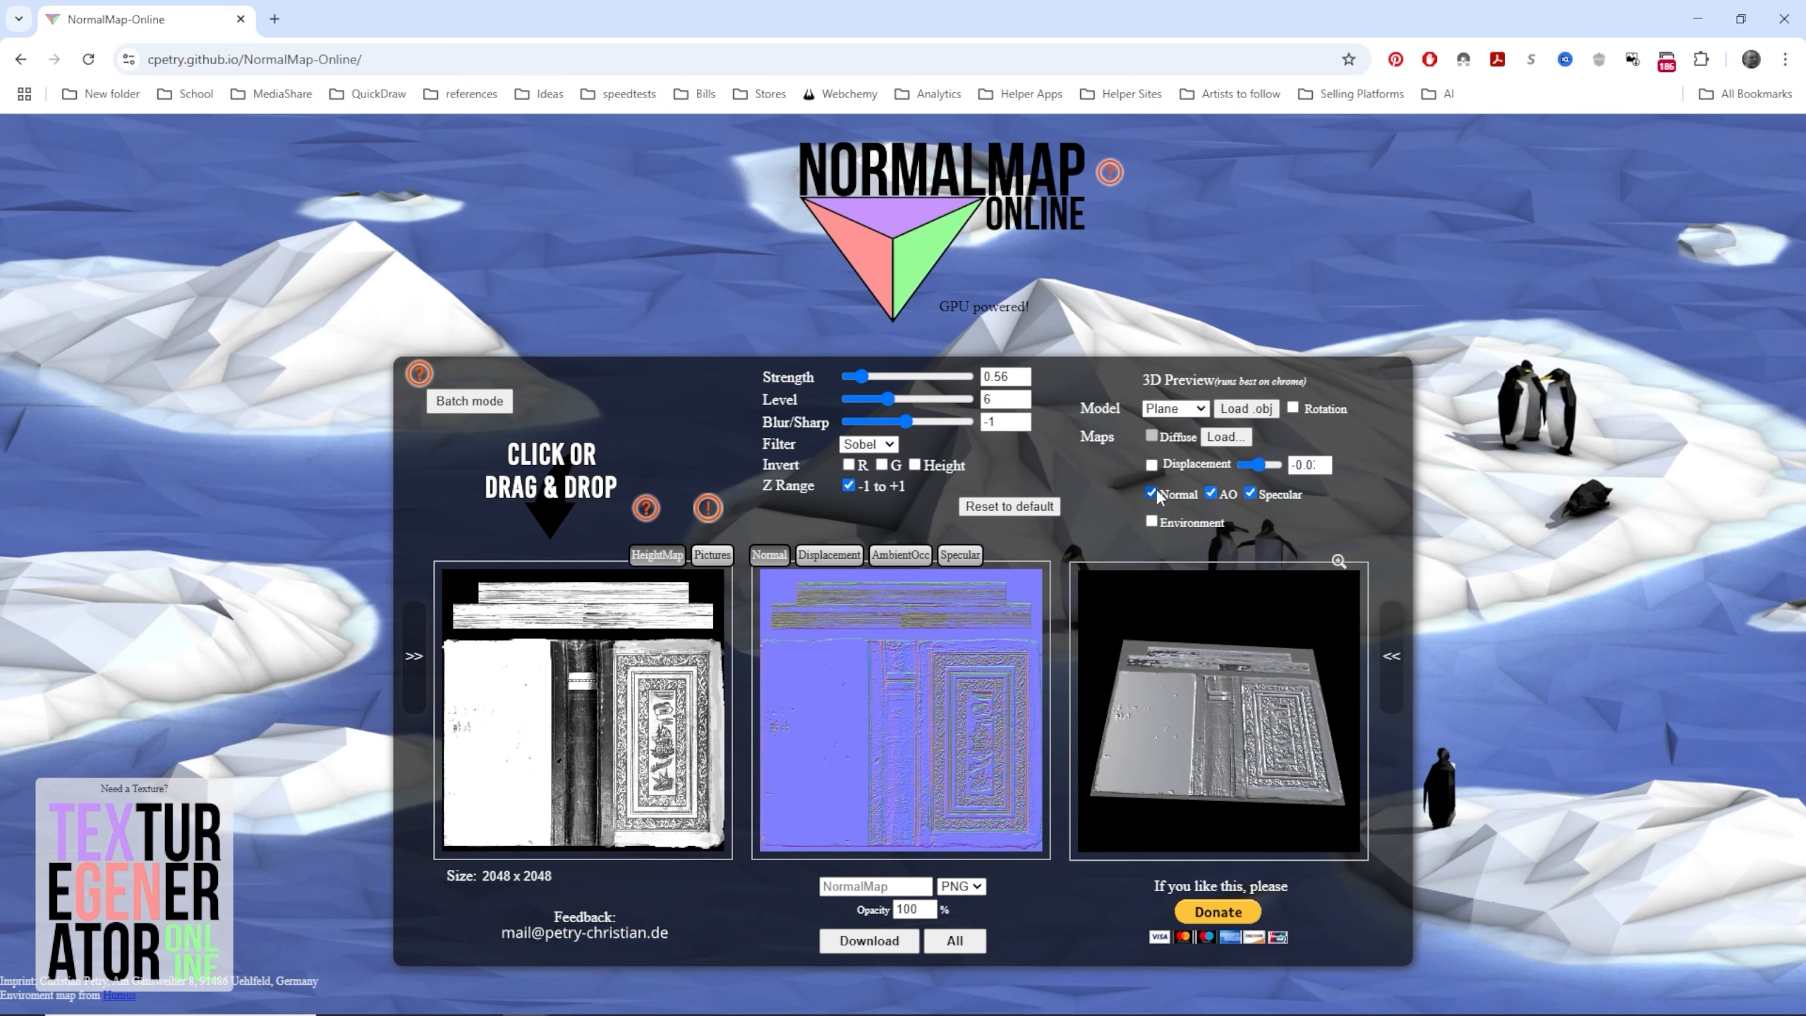
drag(1260, 676, 1253, 788)
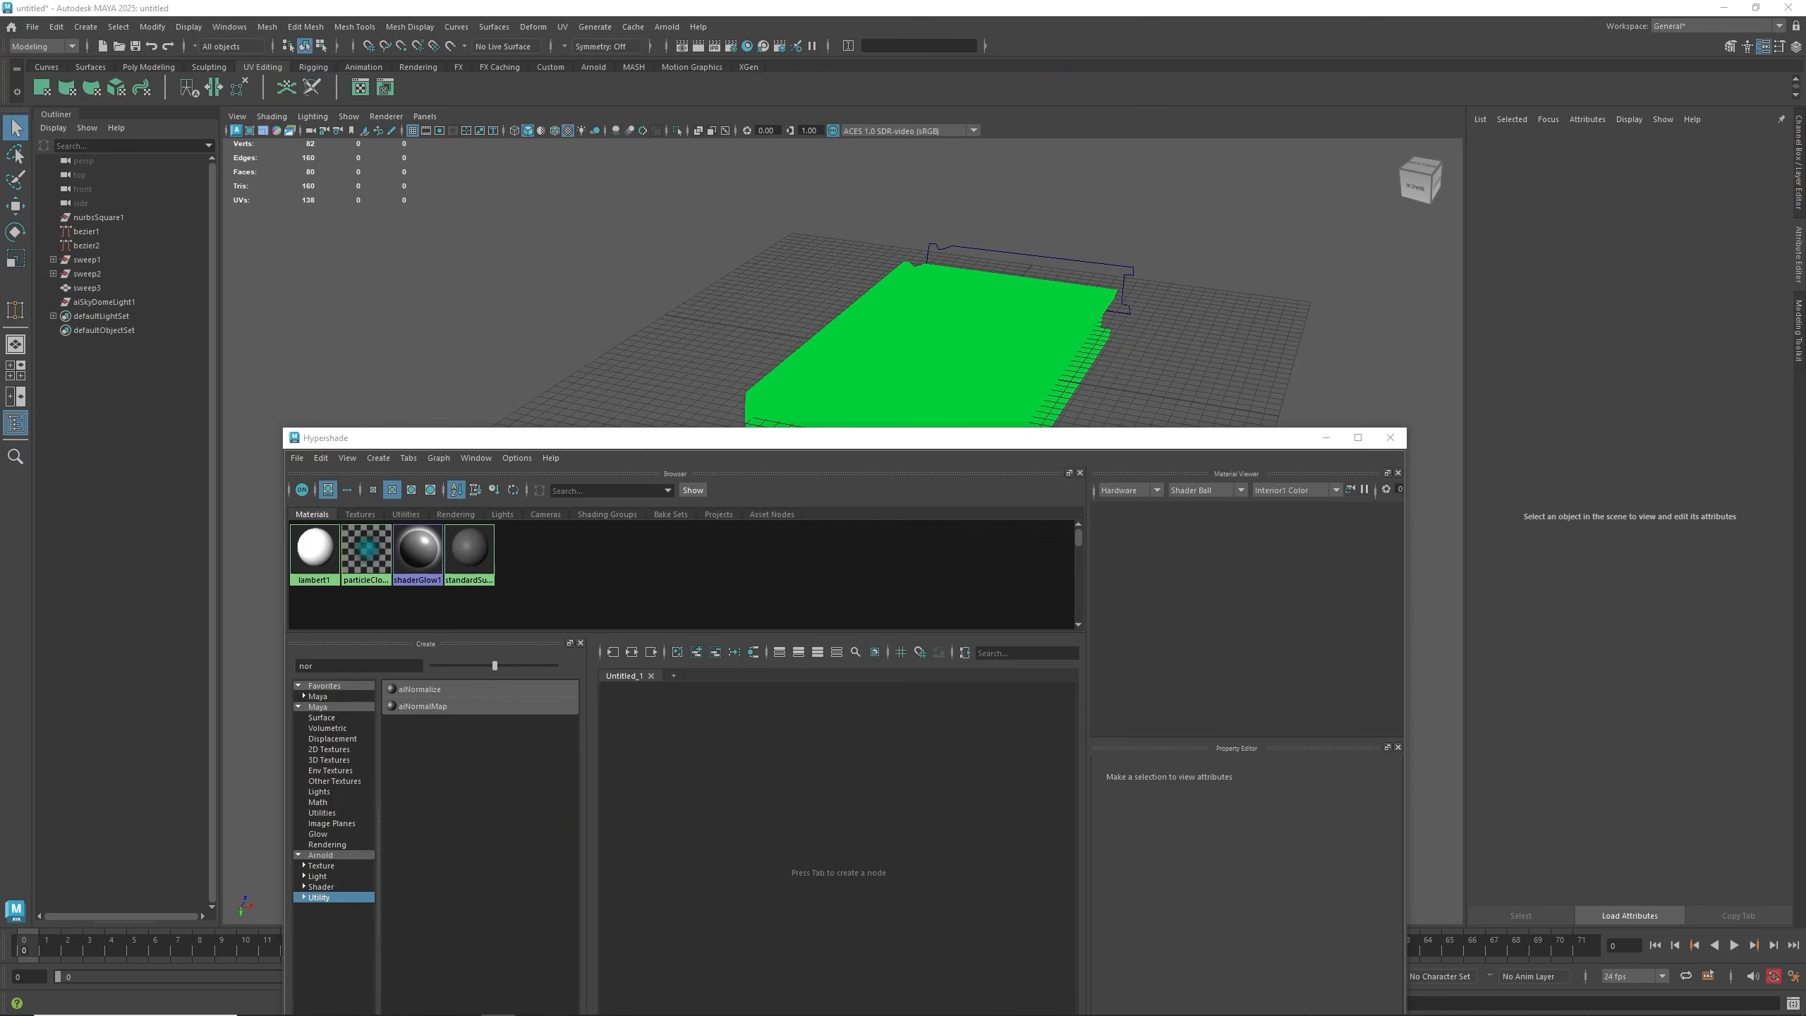
- In Maya, reopen the Hypershade and create a new Standard Surface material
drag(1158, 446, 1134, 696)
click(989, 340)
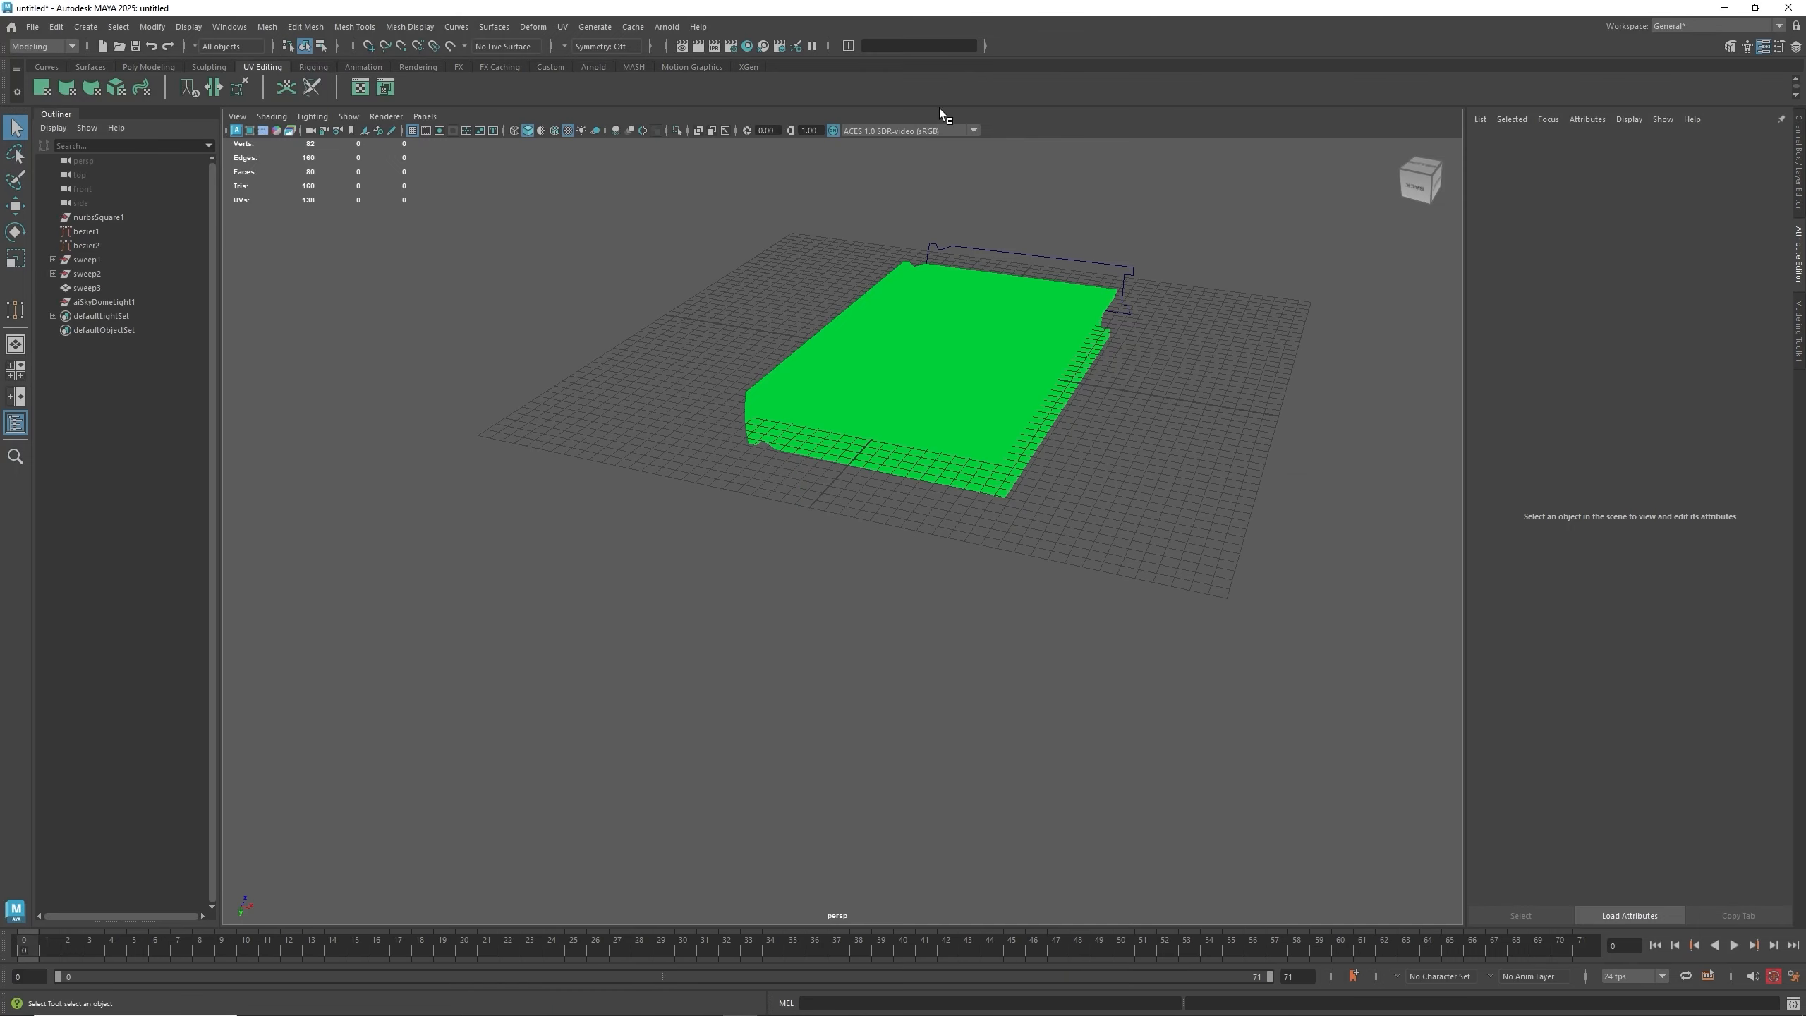
click(747, 46)
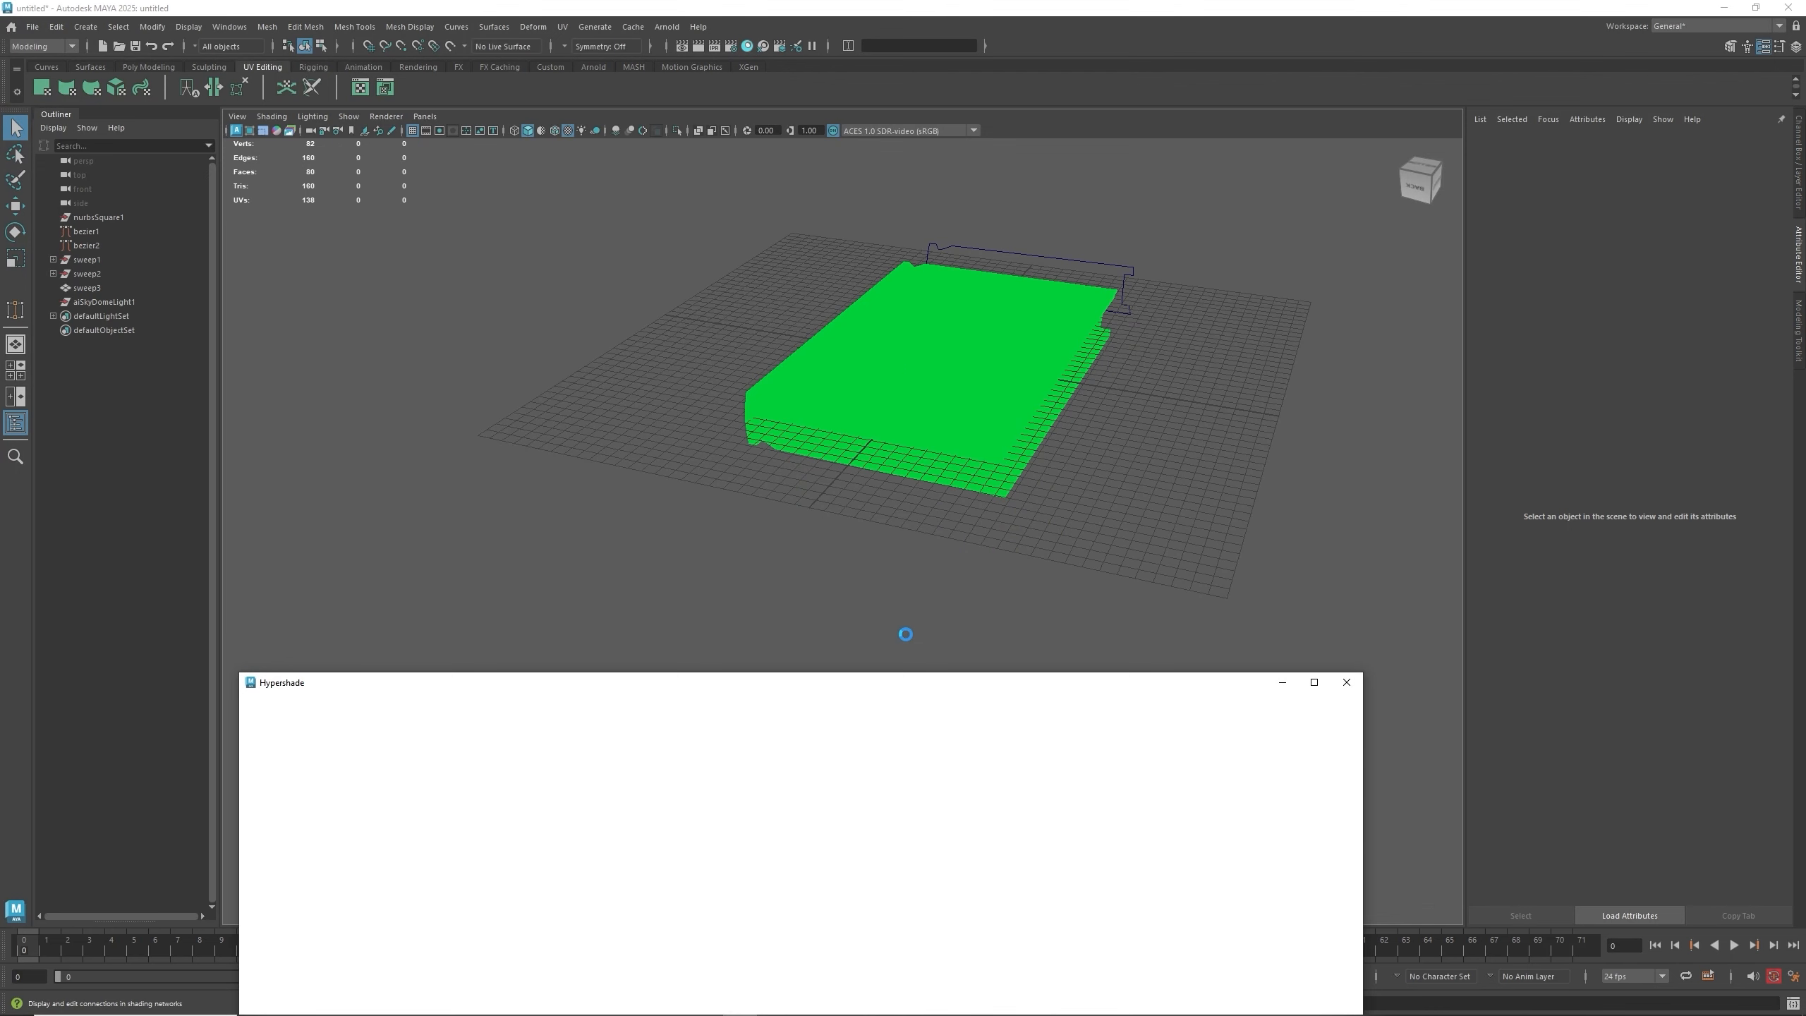
drag(912, 685, 769, 422)
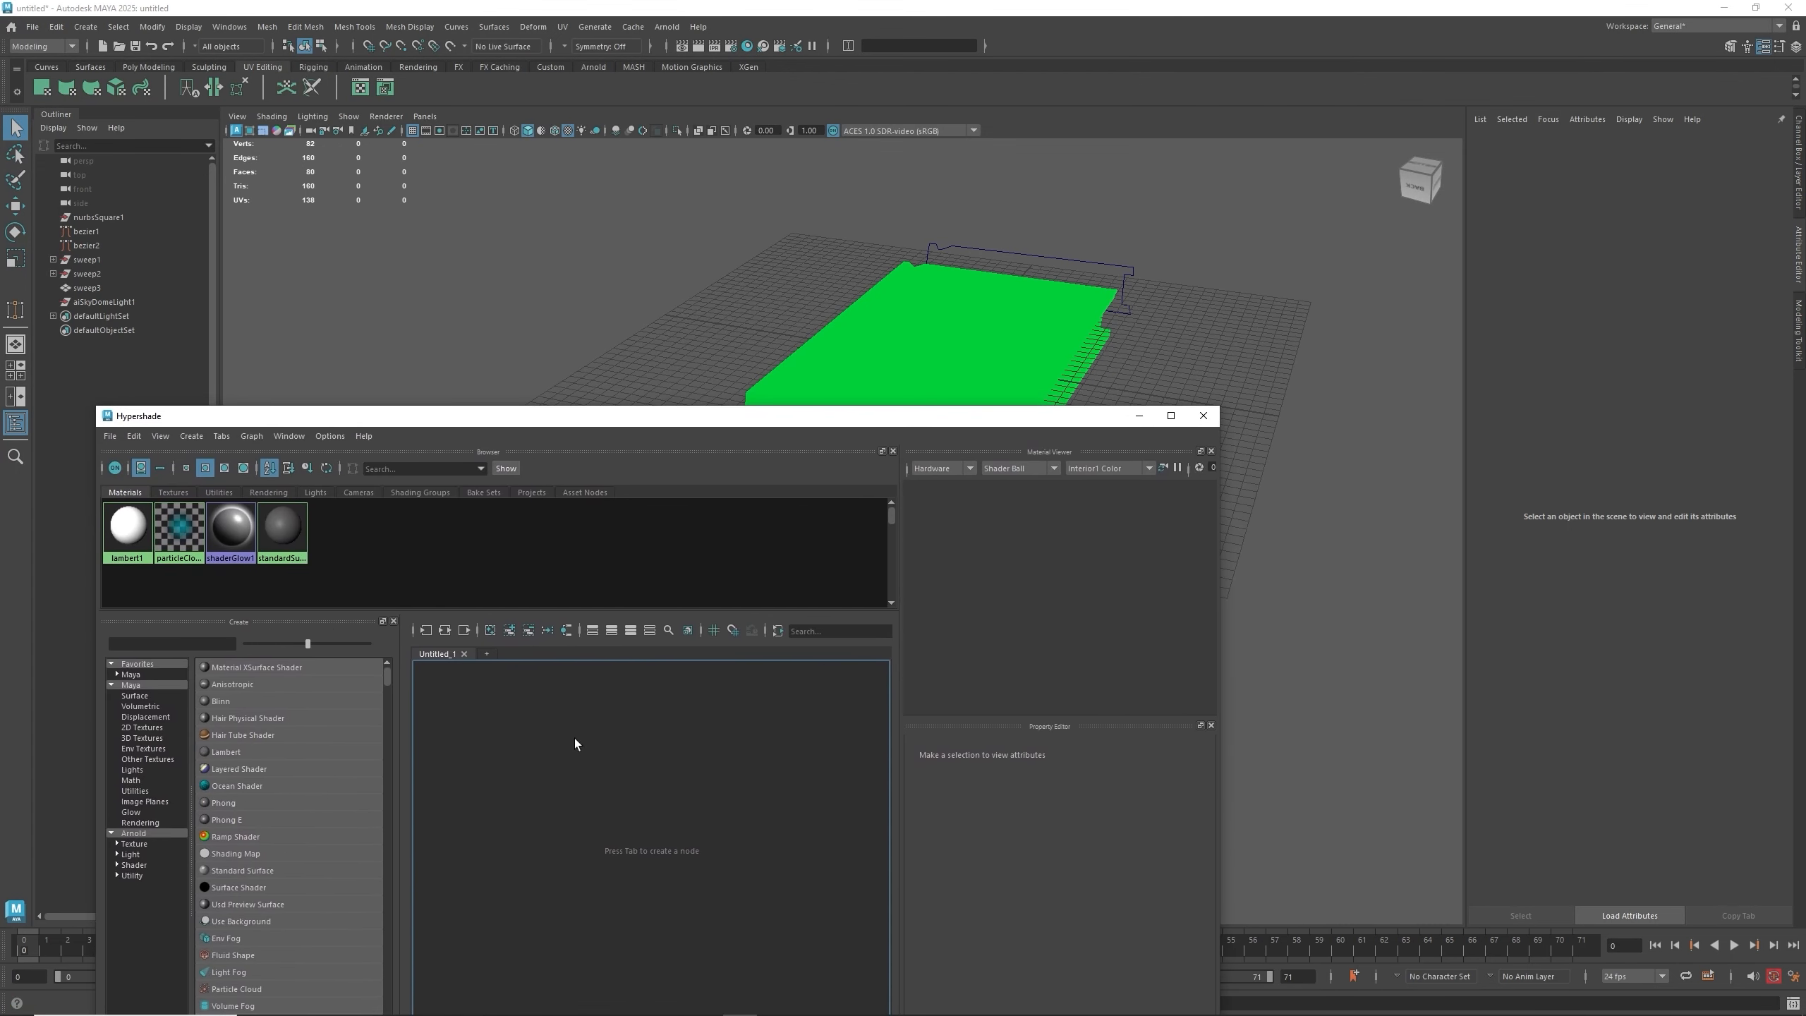
click(238, 872)
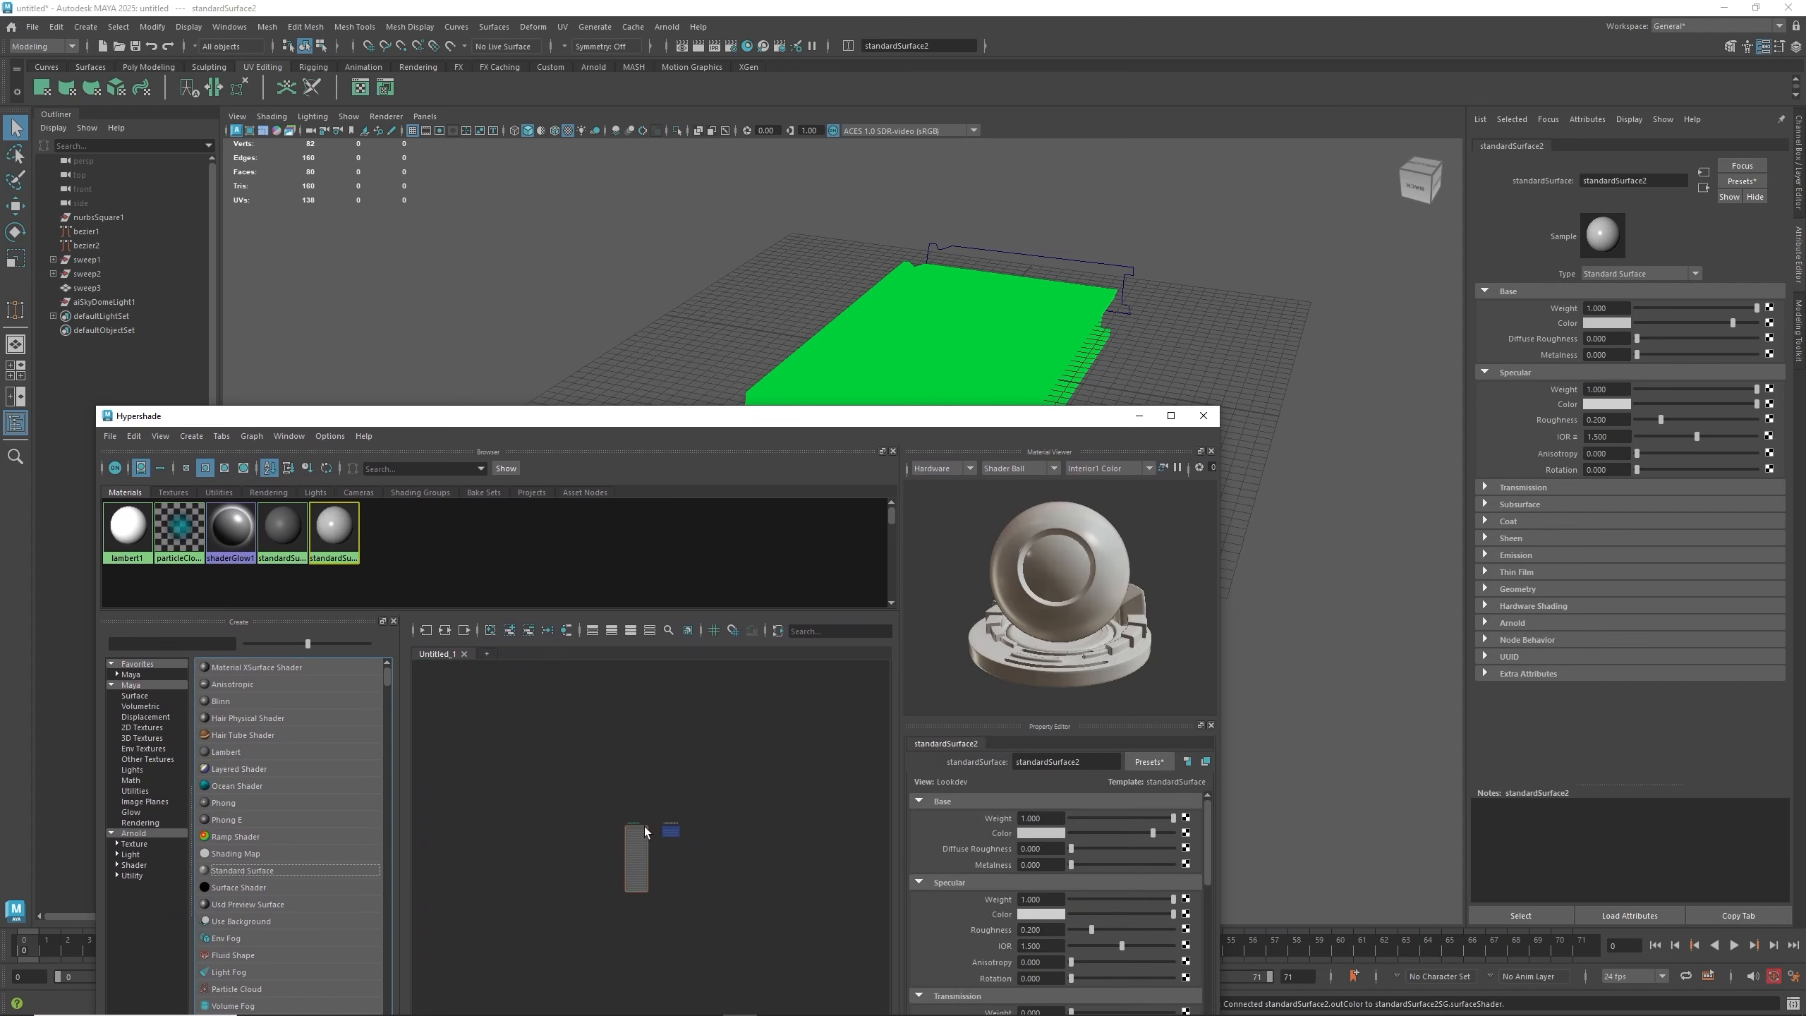
drag(831, 414, 839, 351)
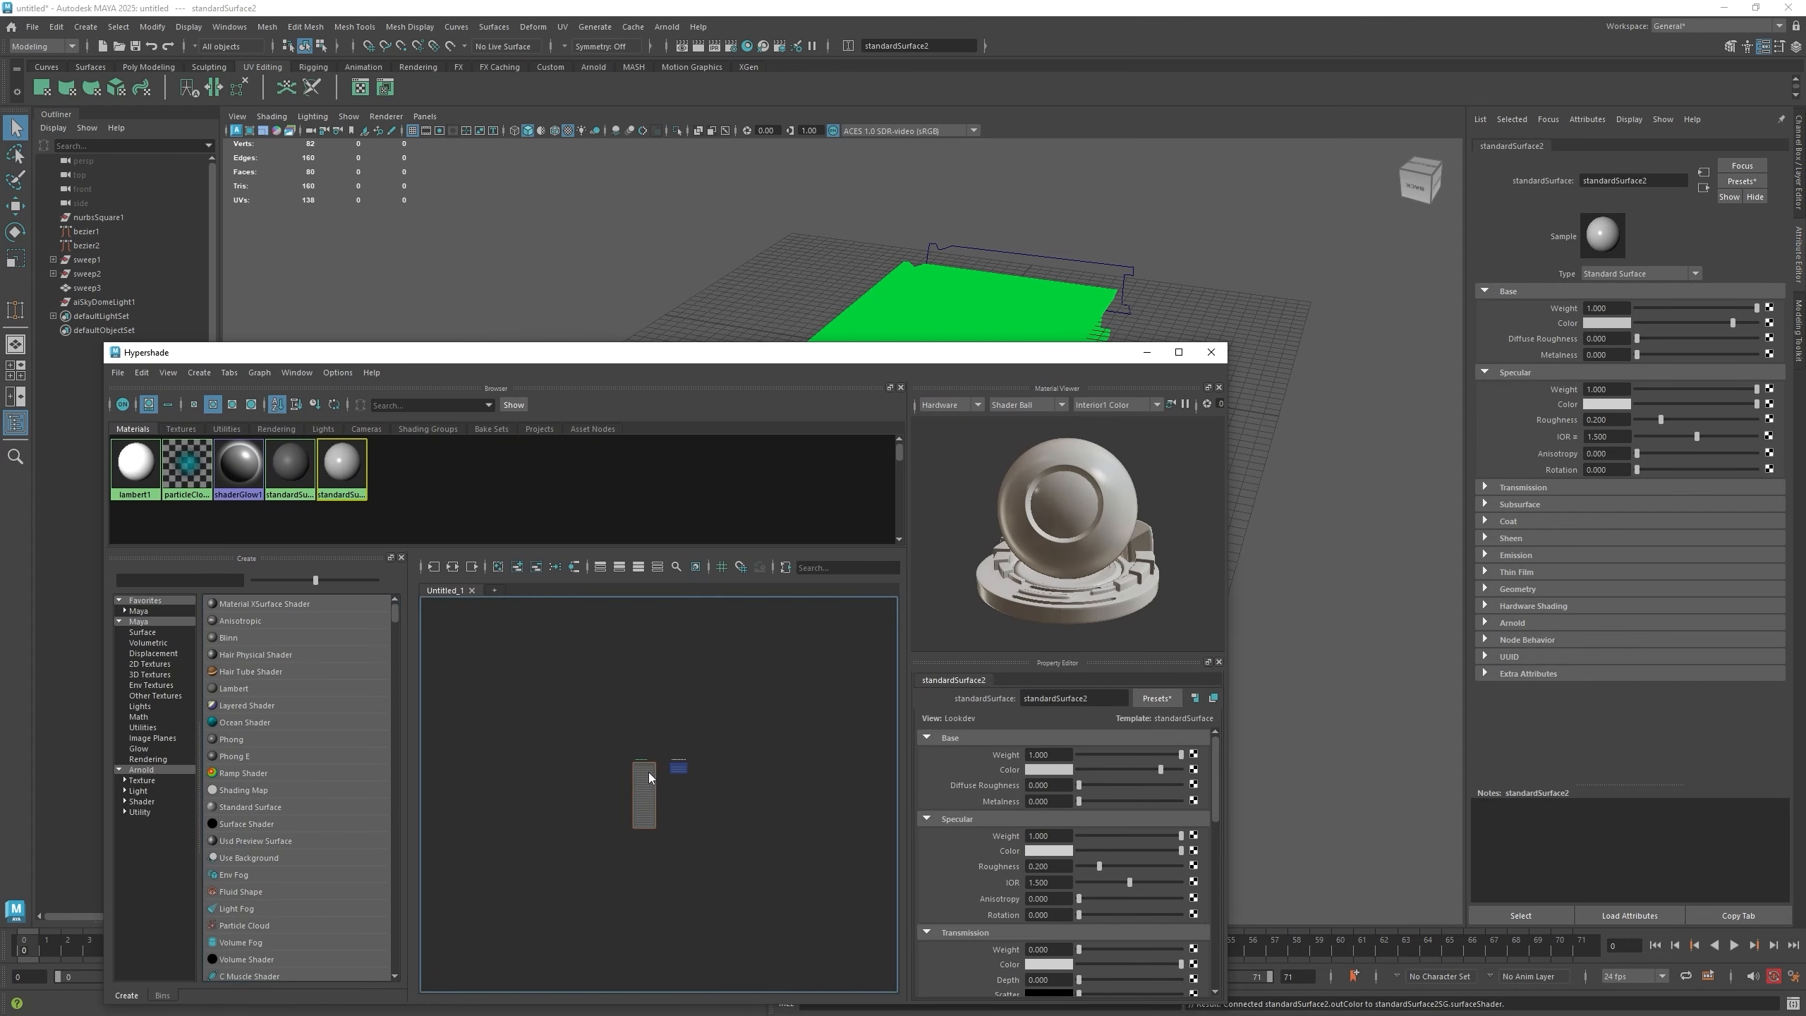
key(f)
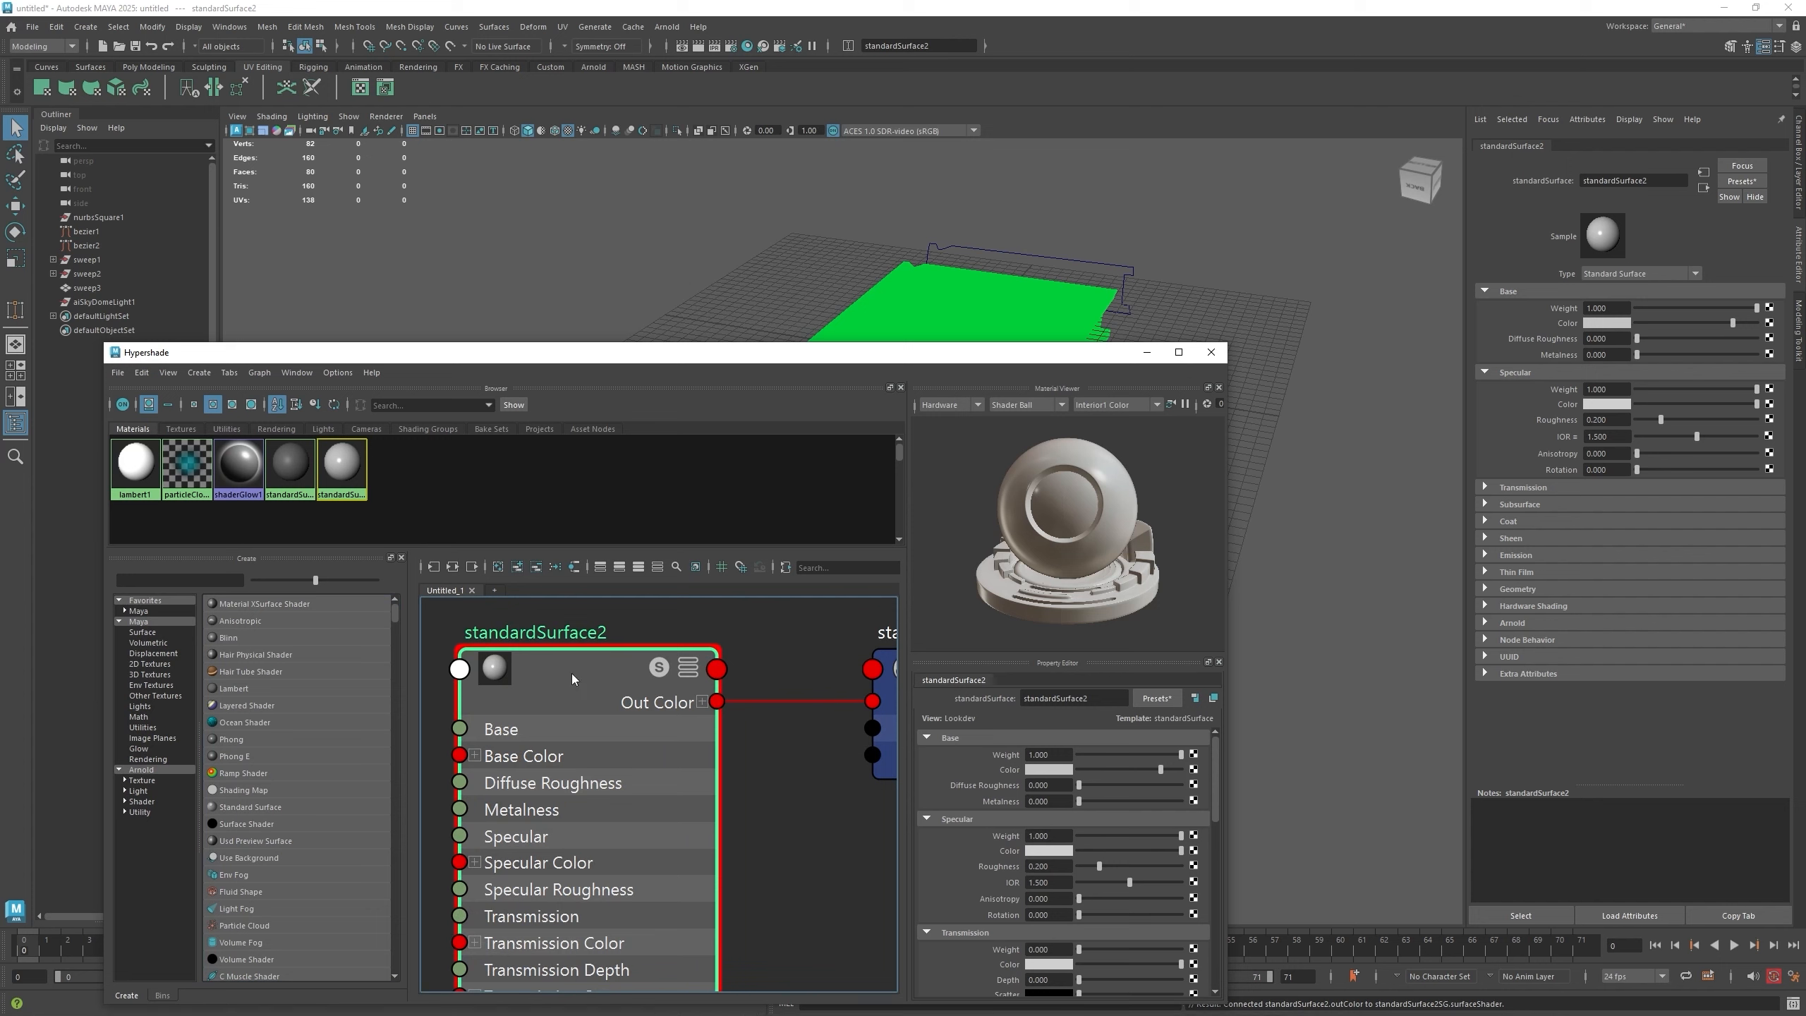
- Select the book mesh and assign the new Standard Surface material to it
right_click(572, 674)
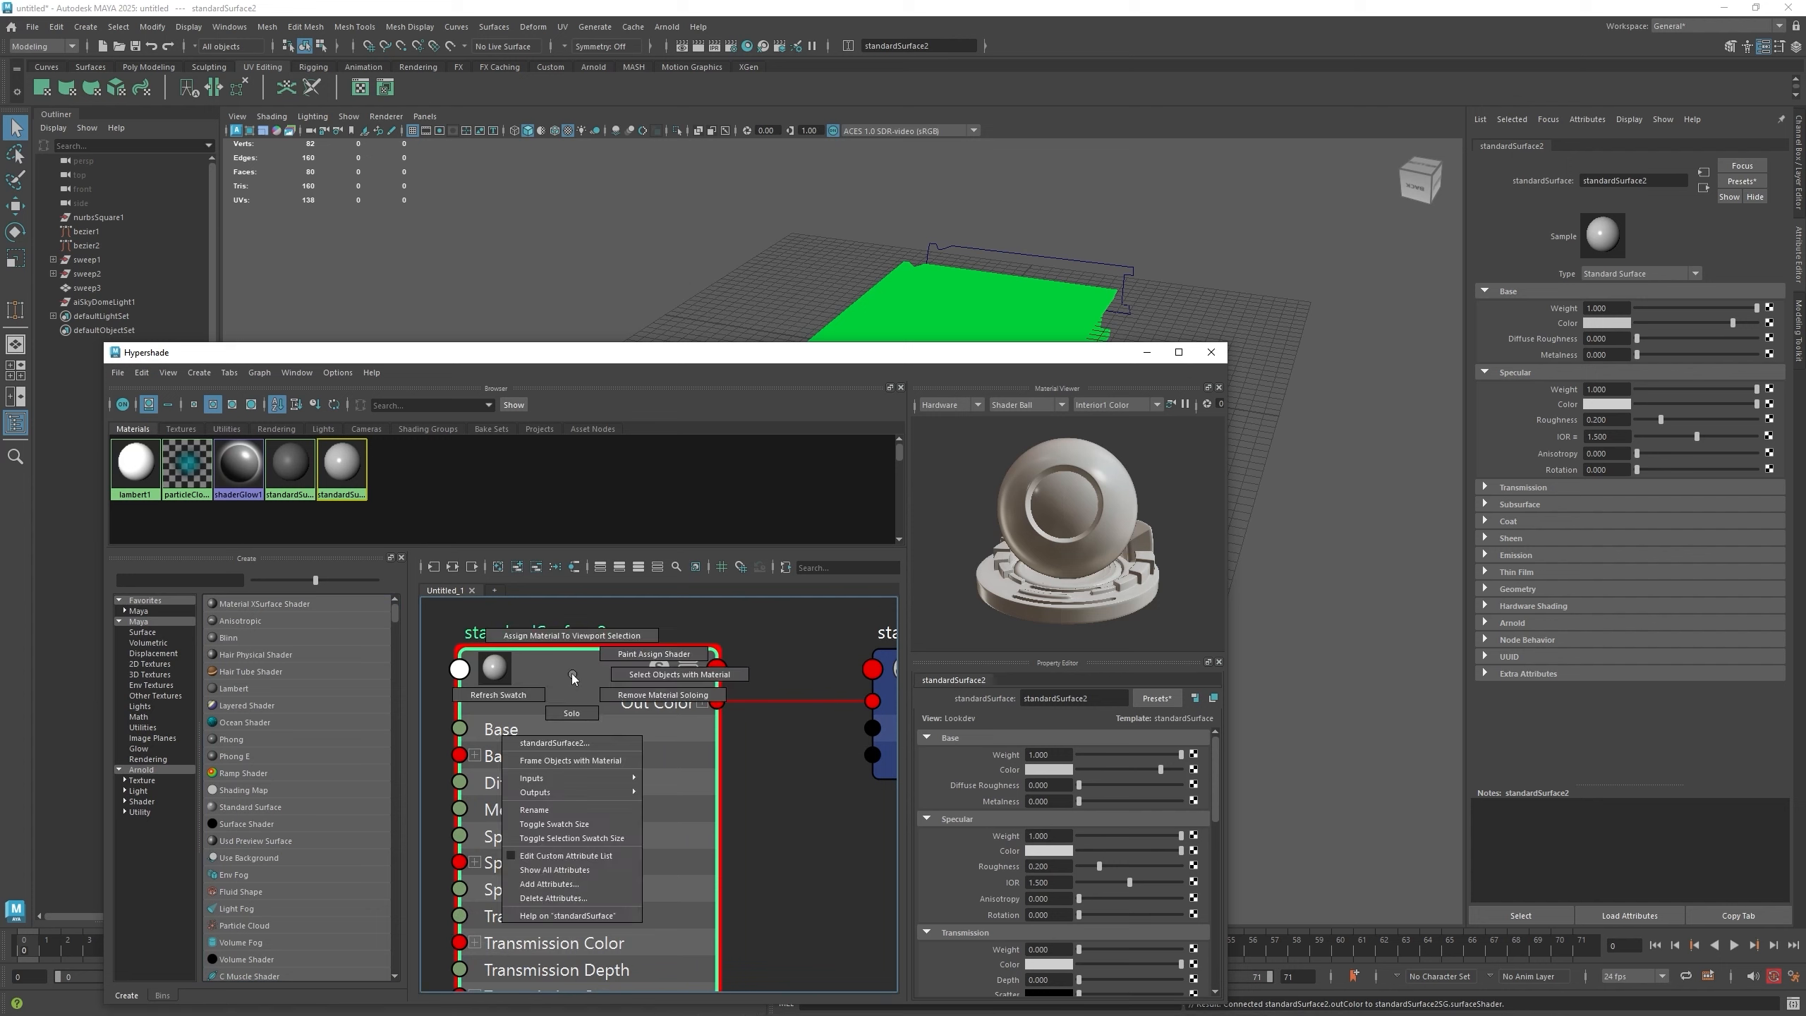
click(572, 636)
click(918, 305)
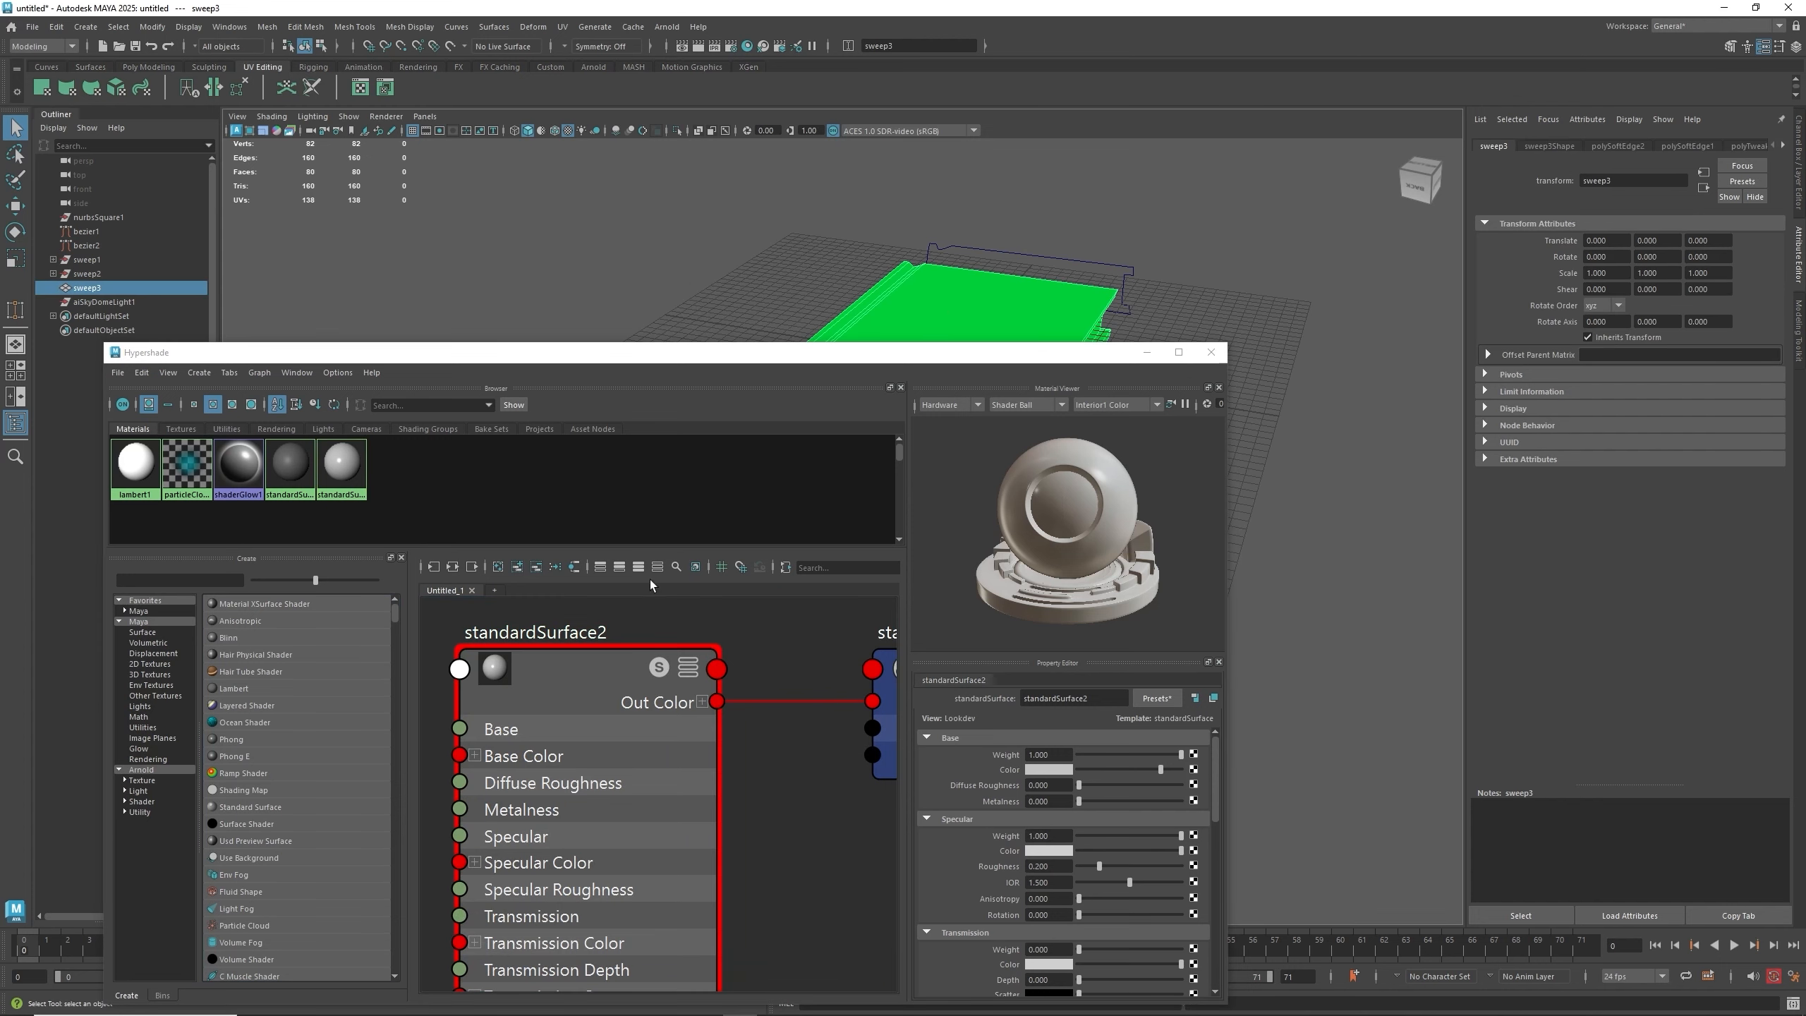
right_drag(571, 672, 573, 636)
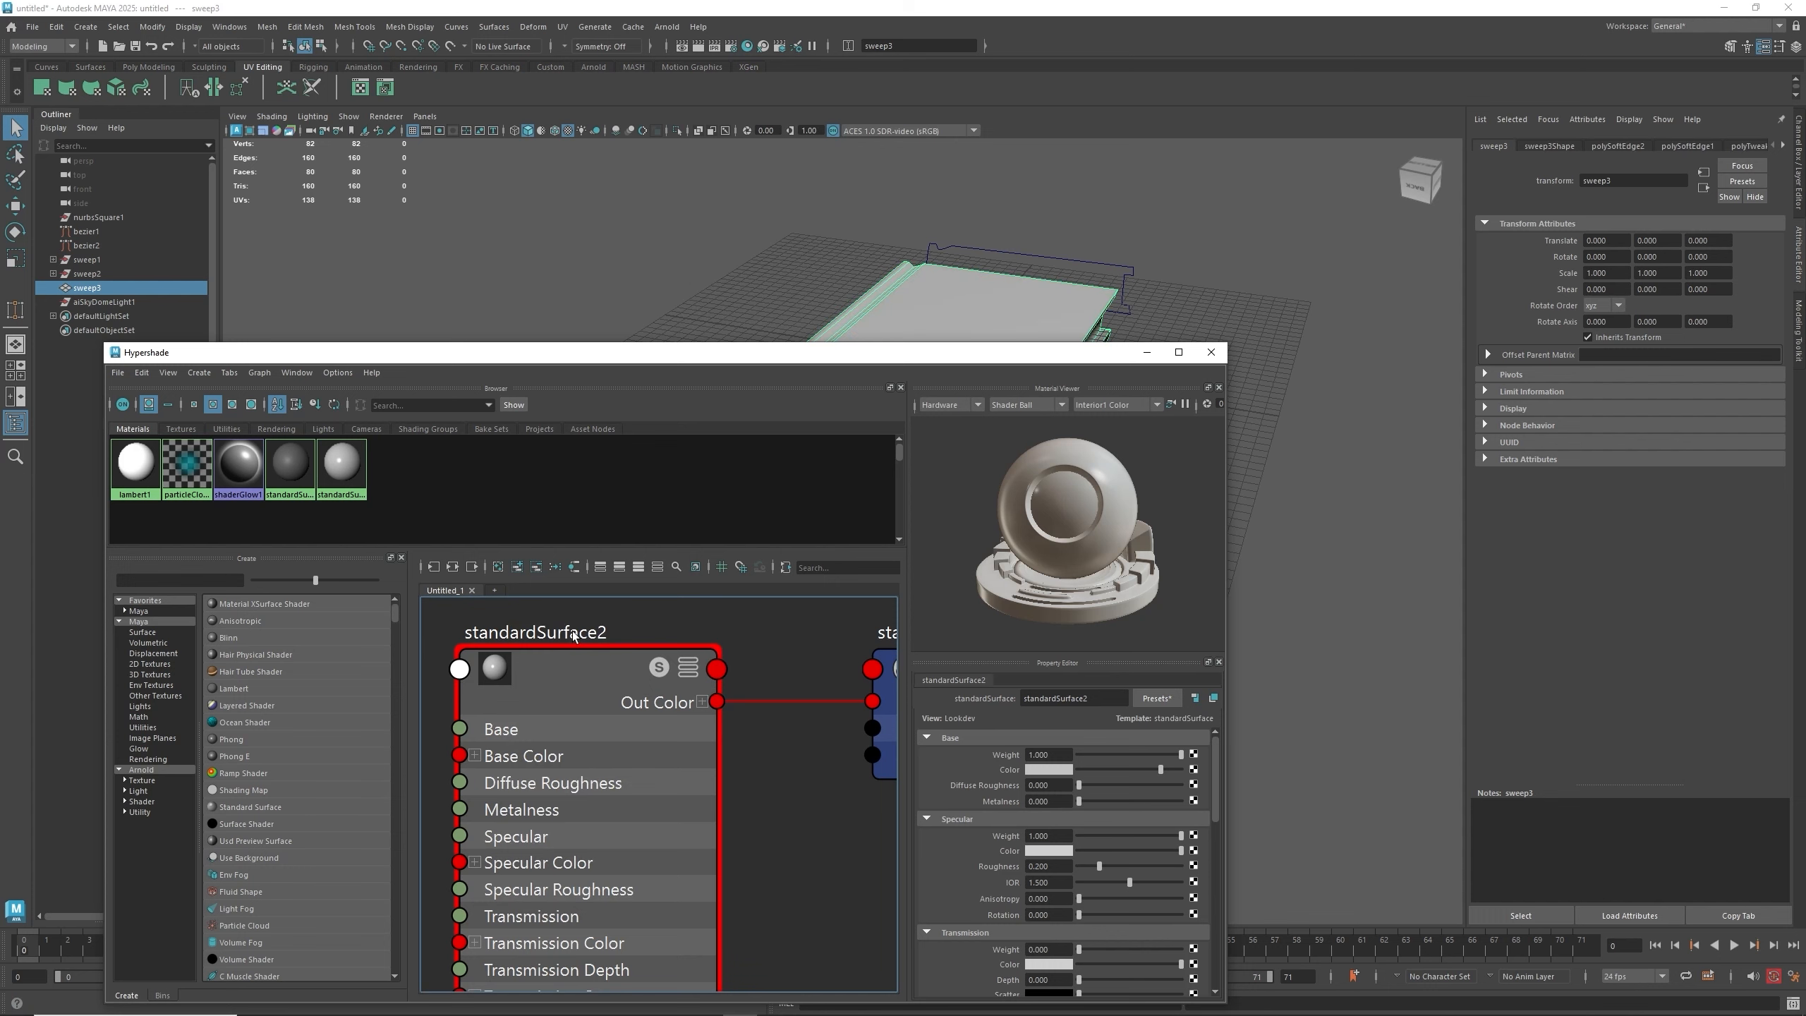
- Add the book.psd texture as a file node in the Hypershade graph
drag(865, 355, 1143, 285)
scroll(942, 606, down, 5)
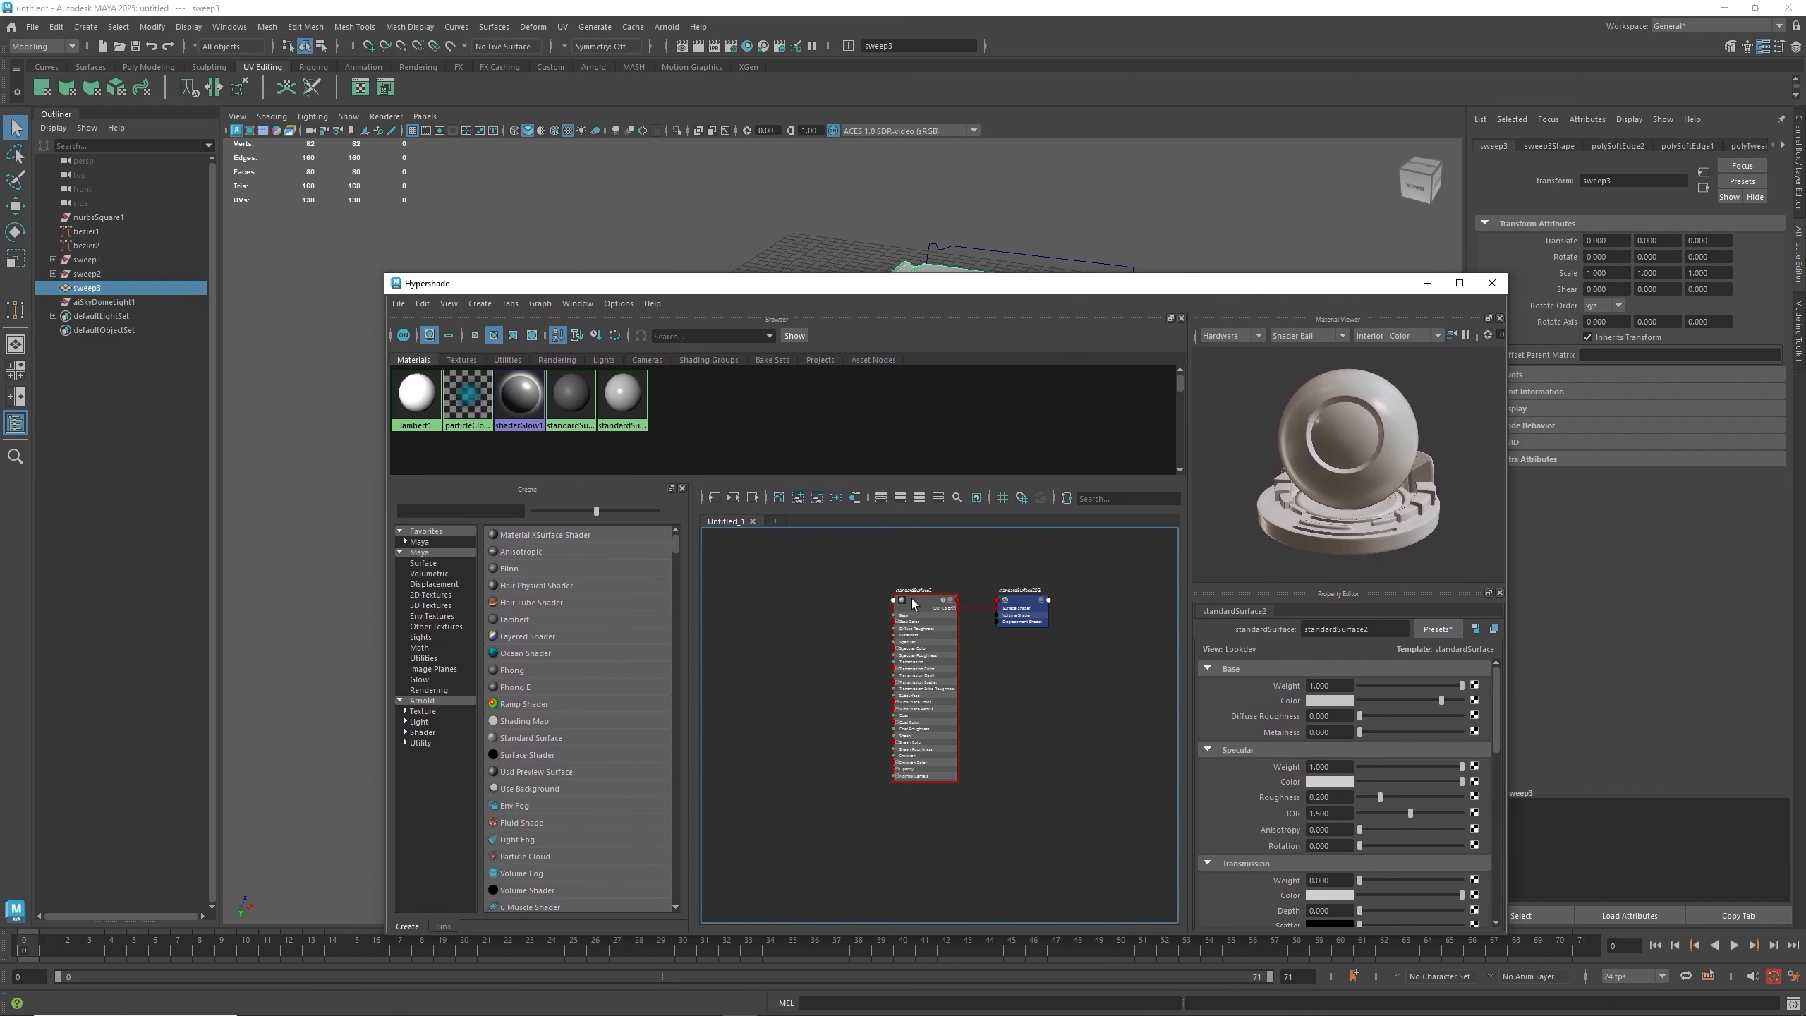
alt+middle_drag(906, 584, 956, 635)
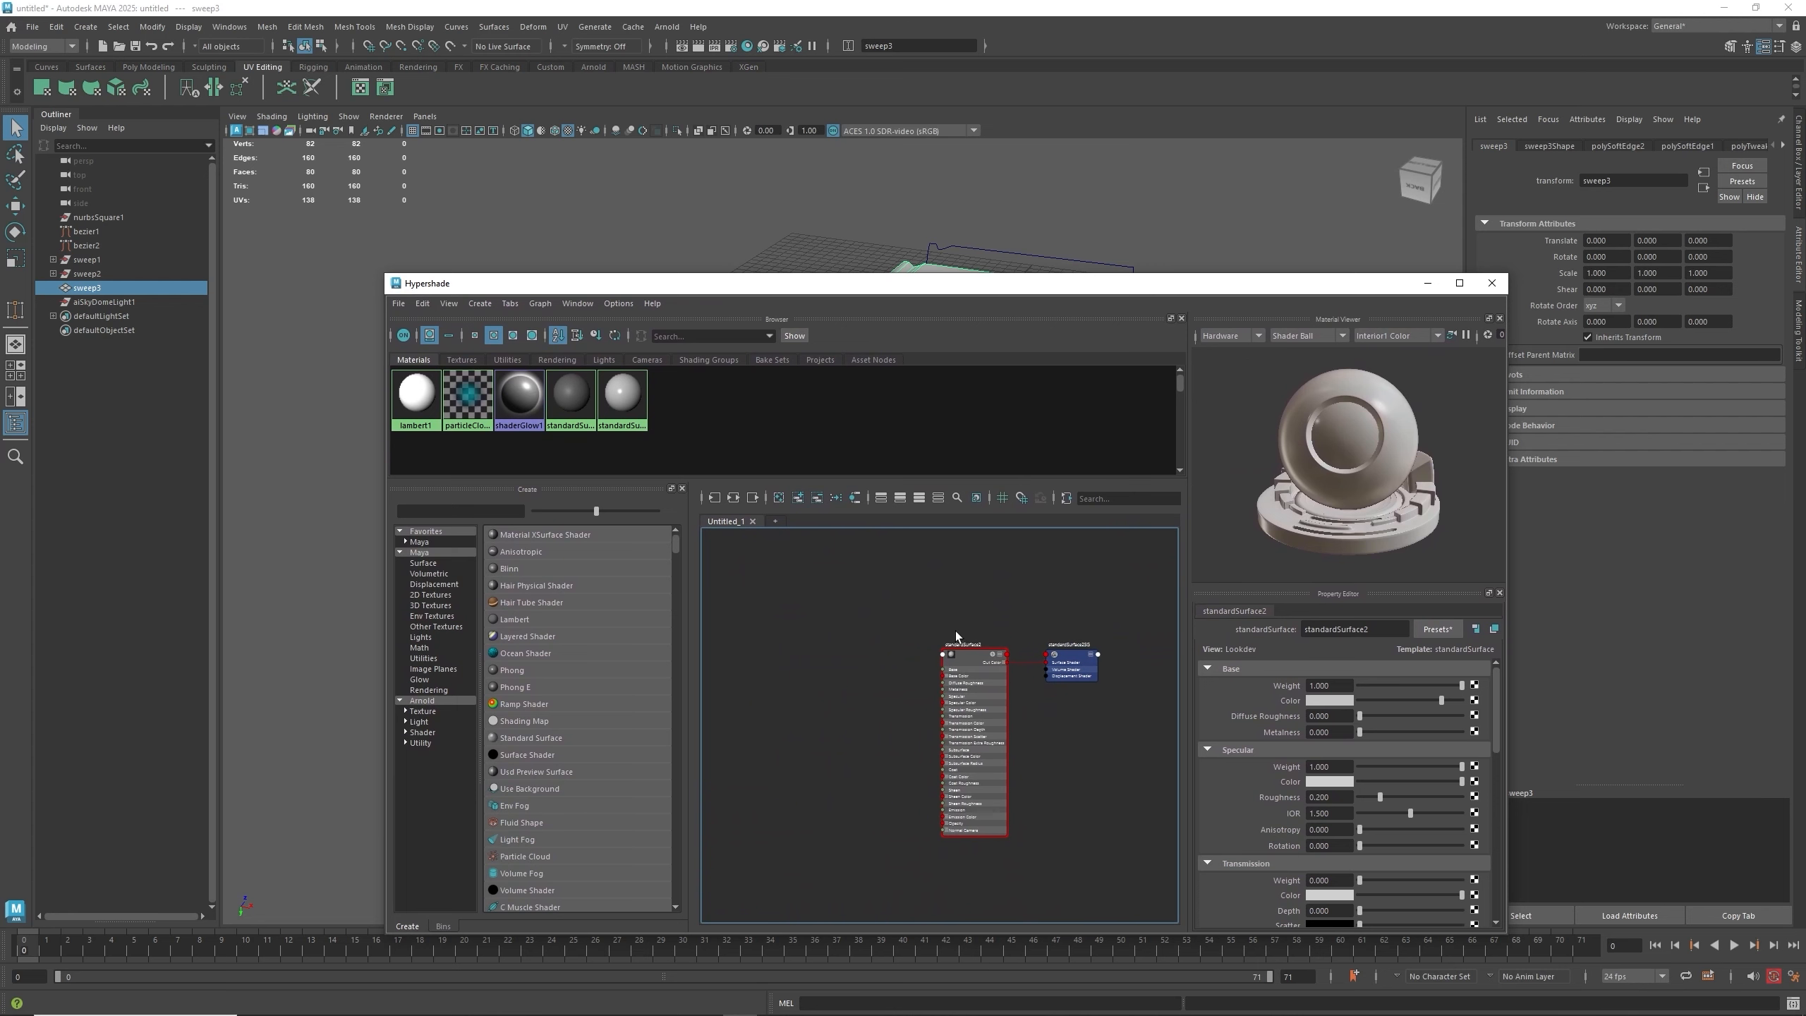
click(462, 1015)
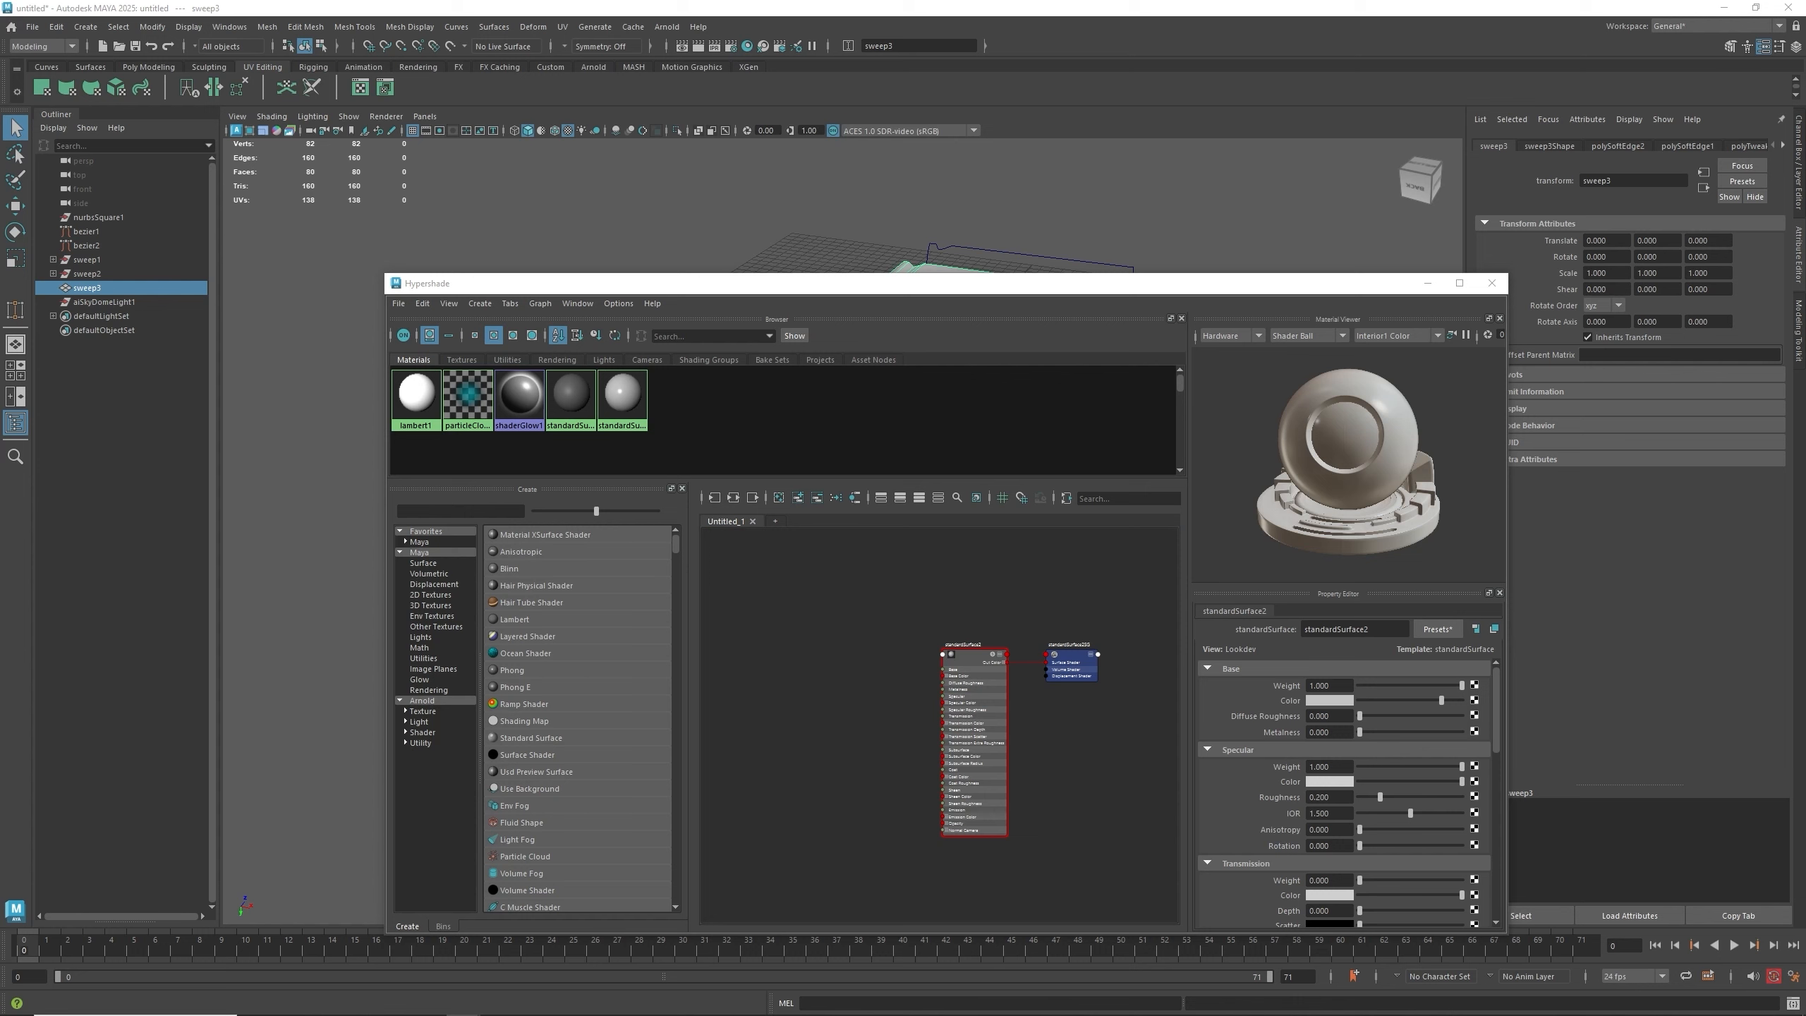
drag(1613, 544, 925, 720)
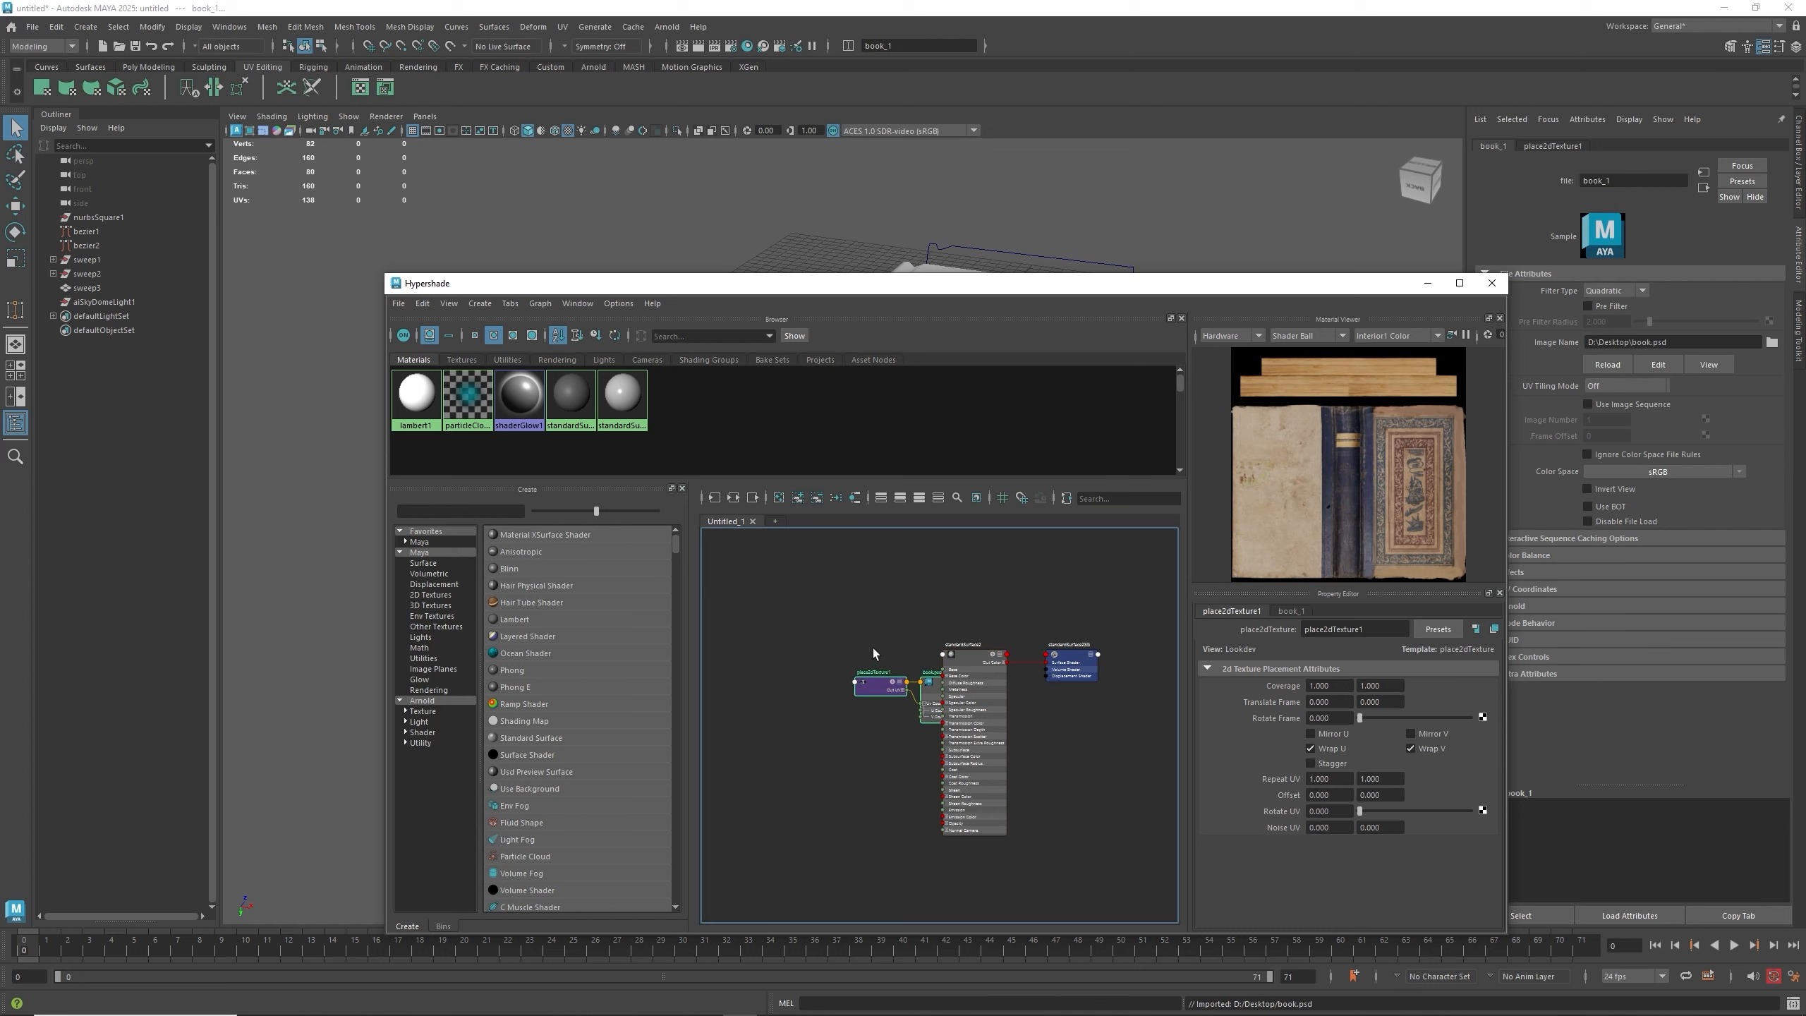
mouse_move(873, 646)
mouse_down()
mouse_move(925, 723)
mouse_move(910, 685)
mouse_move(837, 652)
mouse_up()
scroll(838, 650, up, 5)
scroll(872, 669, down, 4)
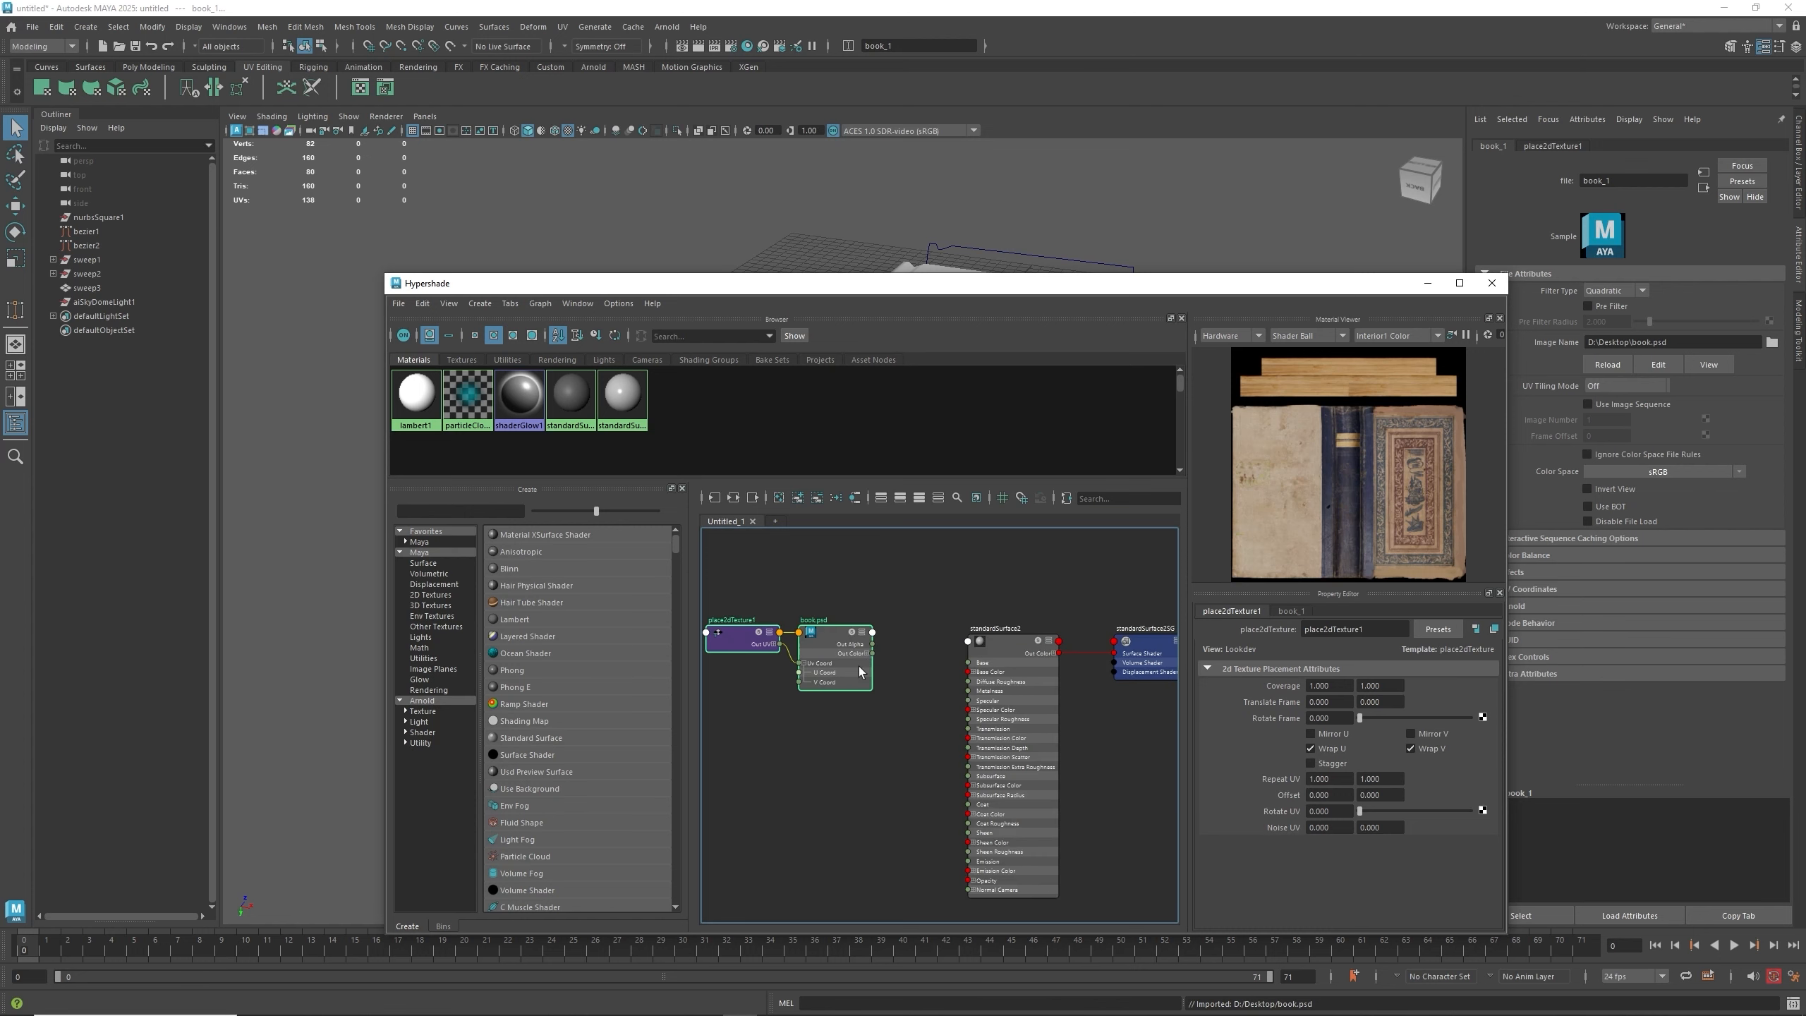
scroll(863, 665, up, 2)
- Connect the book.psd texture's colour output to the material's Base Color input
drag(878, 648, 992, 700)
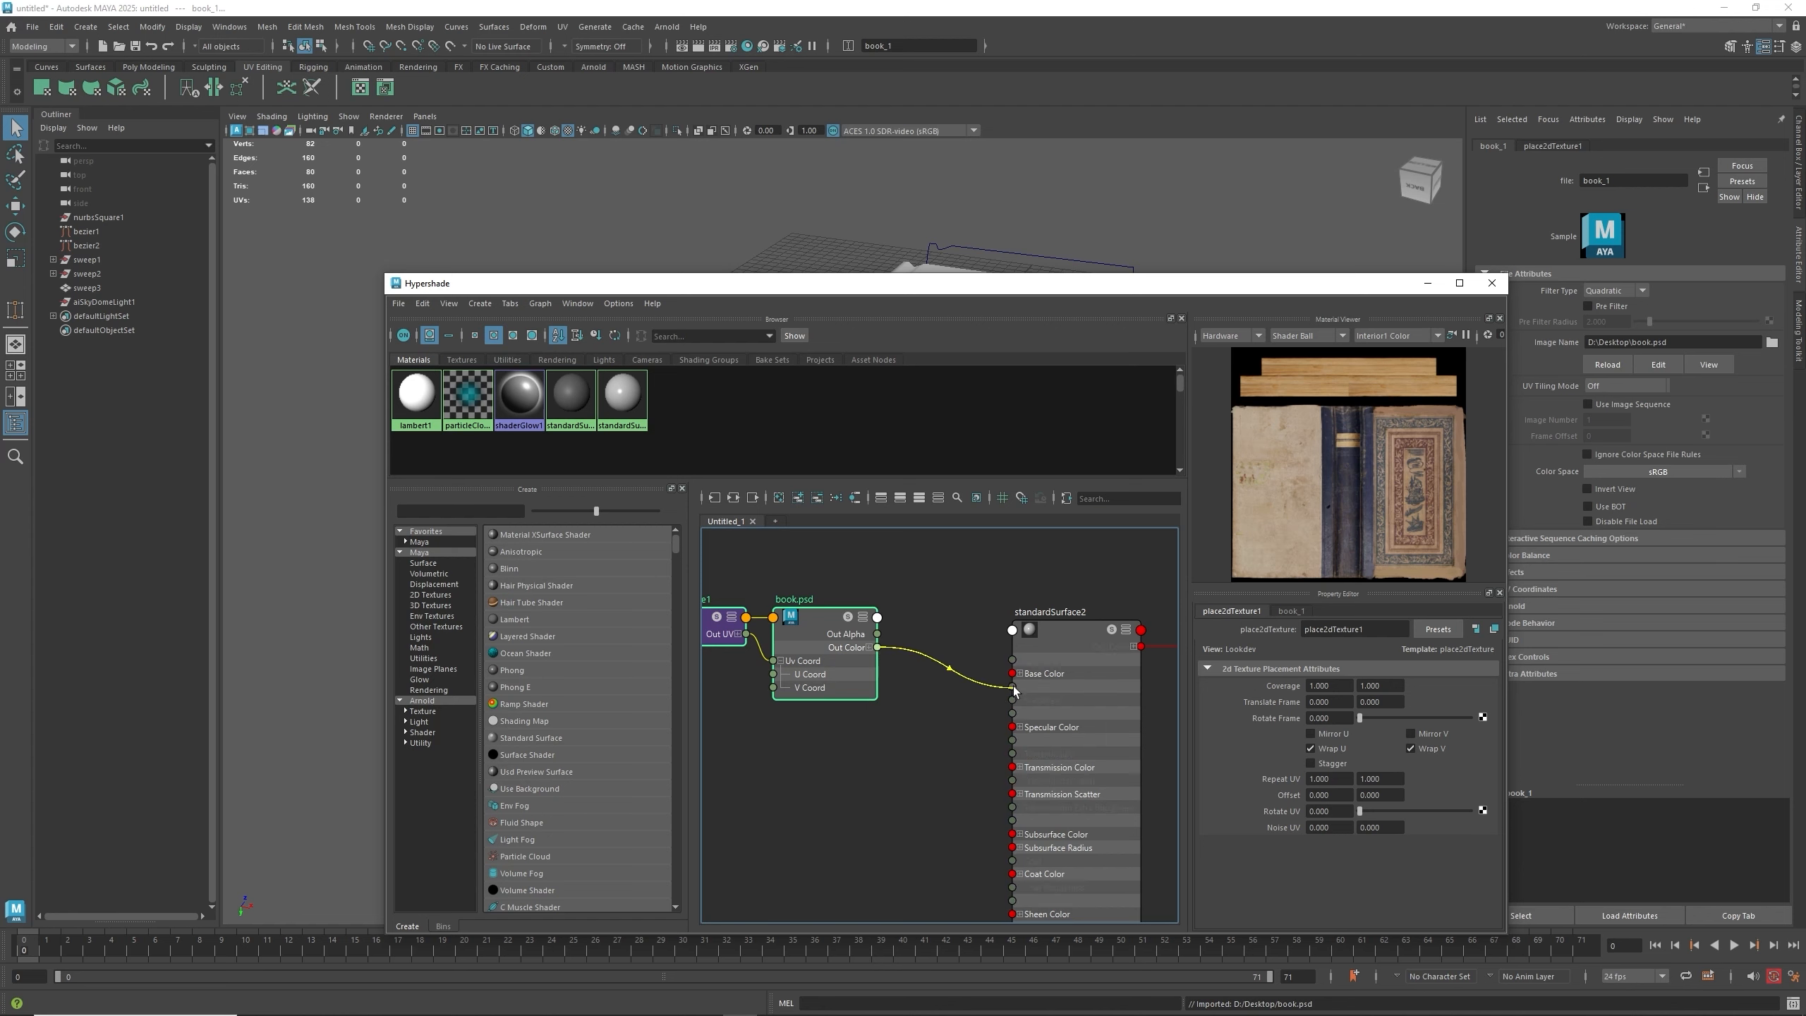
drag(1018, 691, 1017, 687)
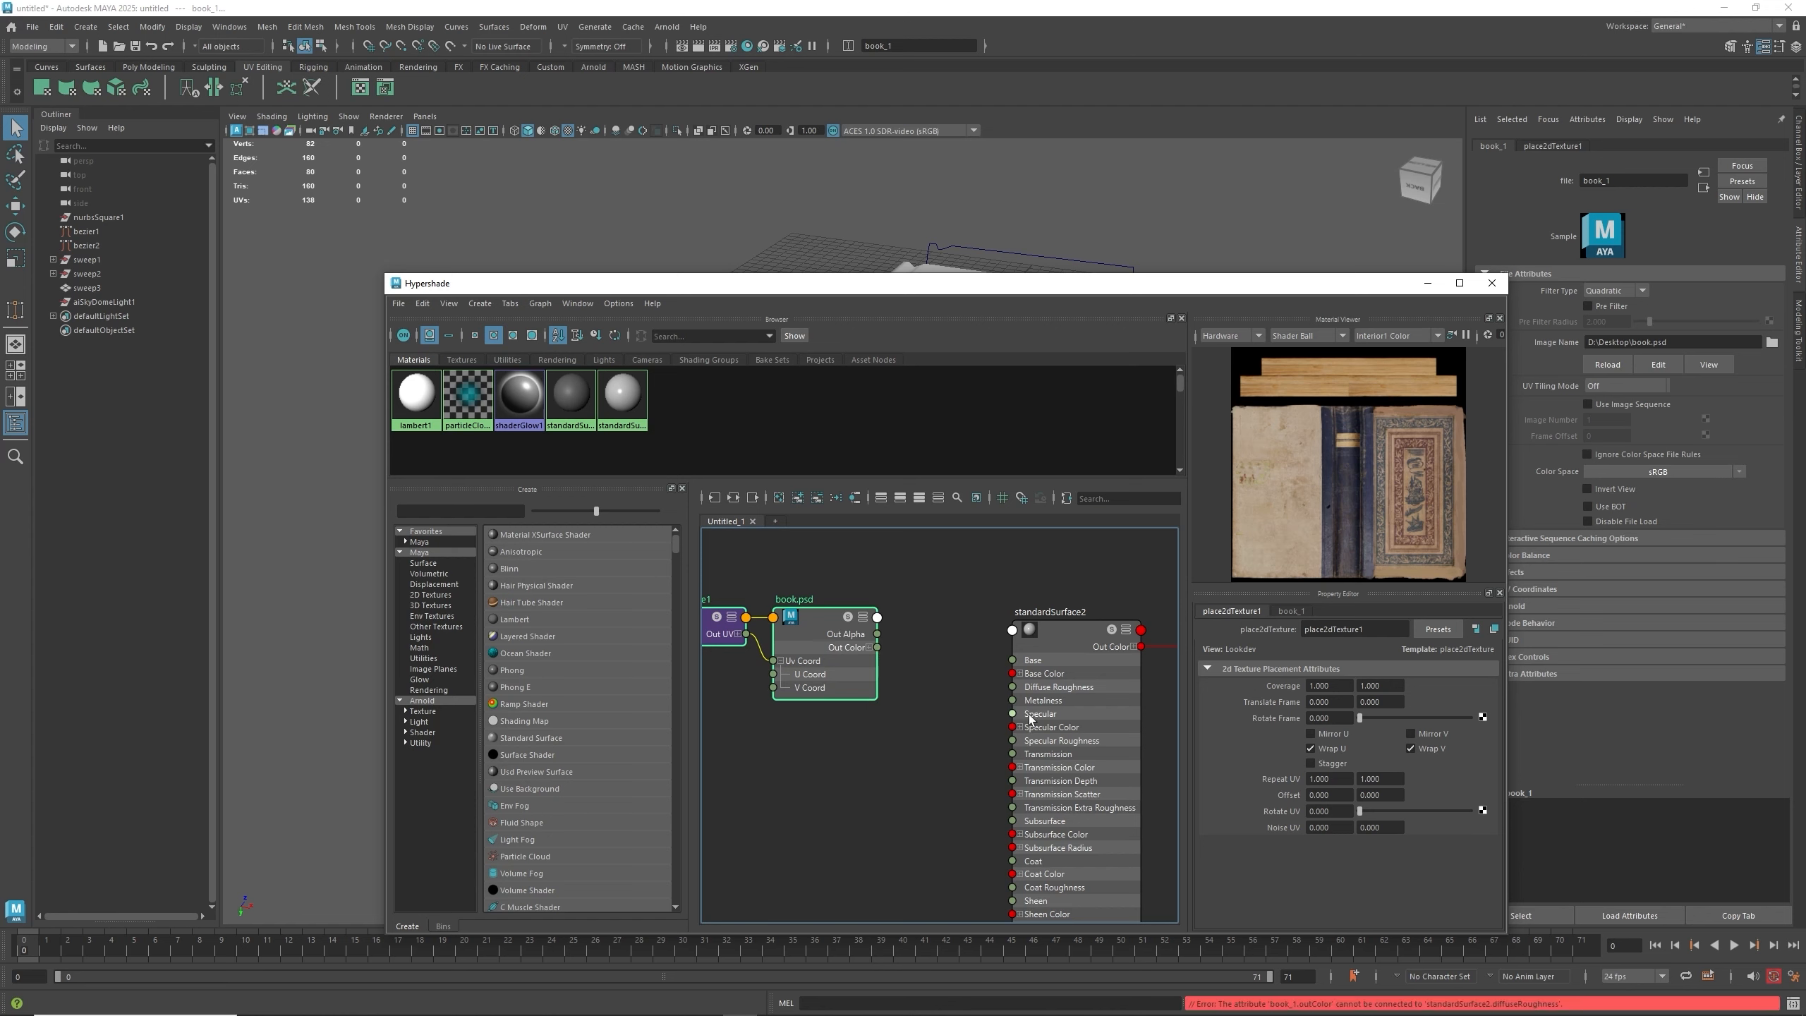
drag(897, 656, 1009, 687)
mouse_move(1009, 689)
mouse_down()
mouse_move(957, 680)
mouse_move(1025, 685)
mouse_move(958, 685)
mouse_move(1013, 673)
mouse_up()
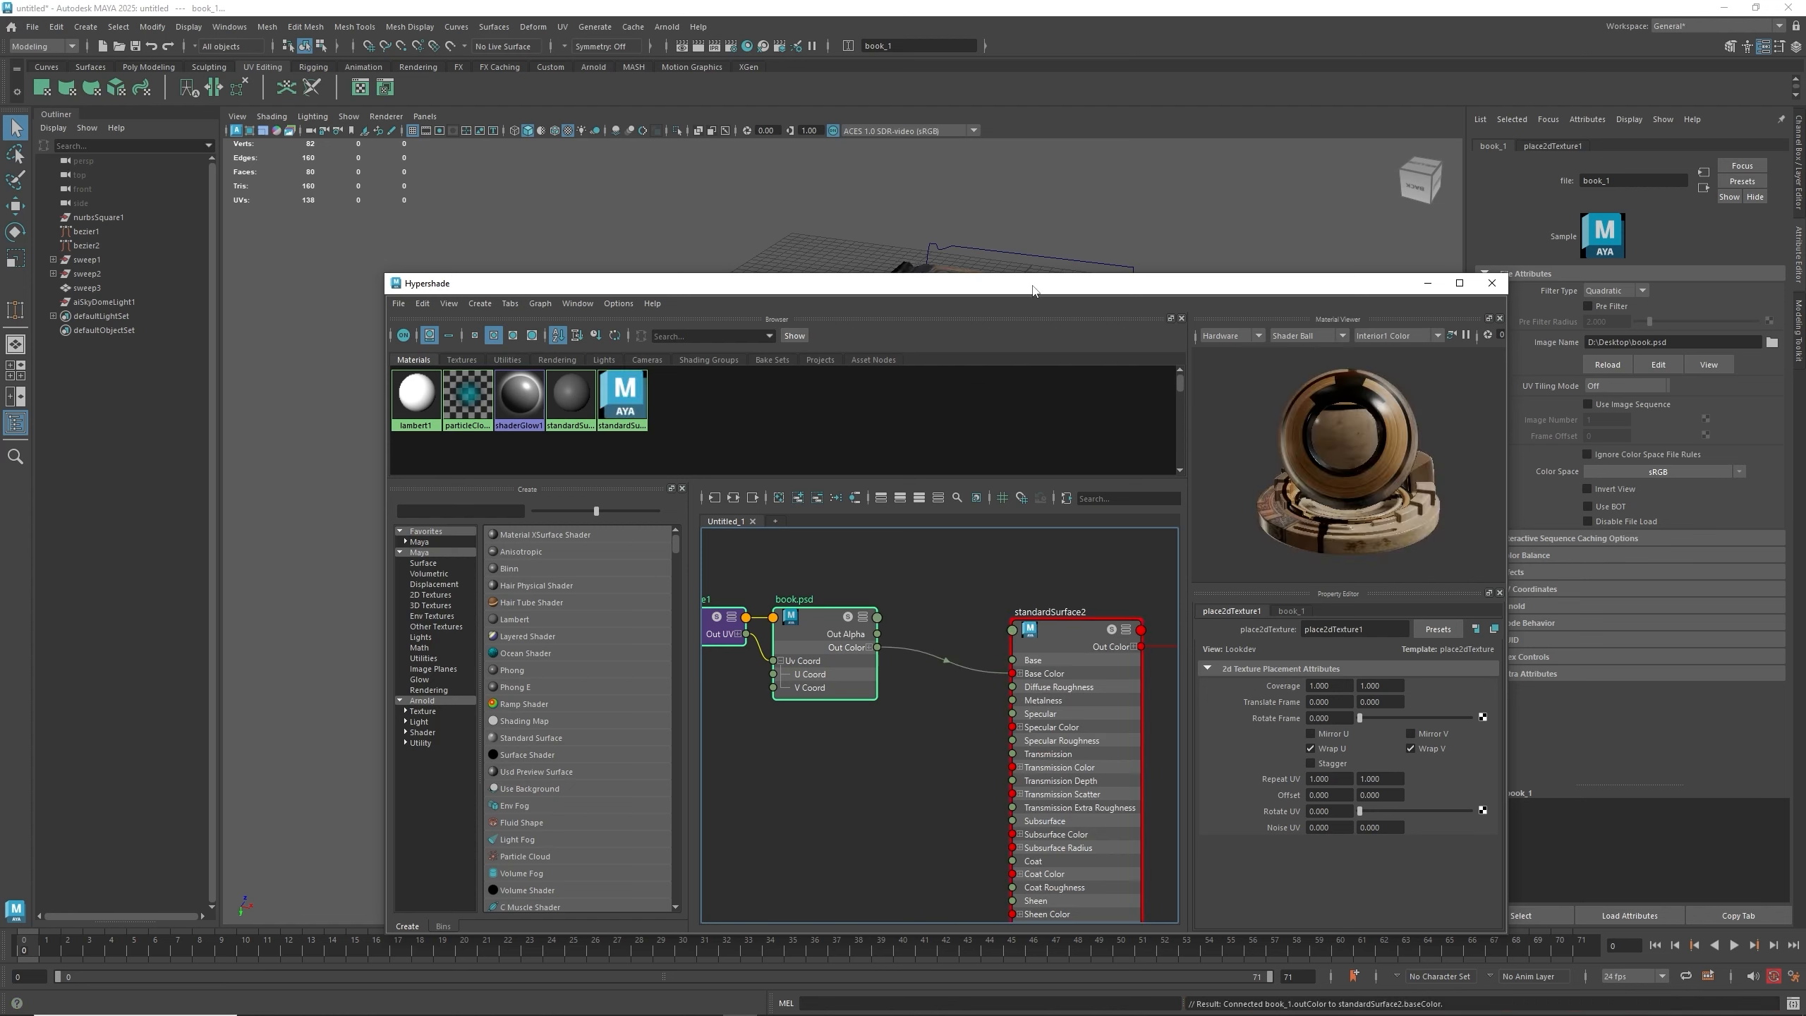
- Create a file texture node mapped to the material's Specular Color
click(1023, 633)
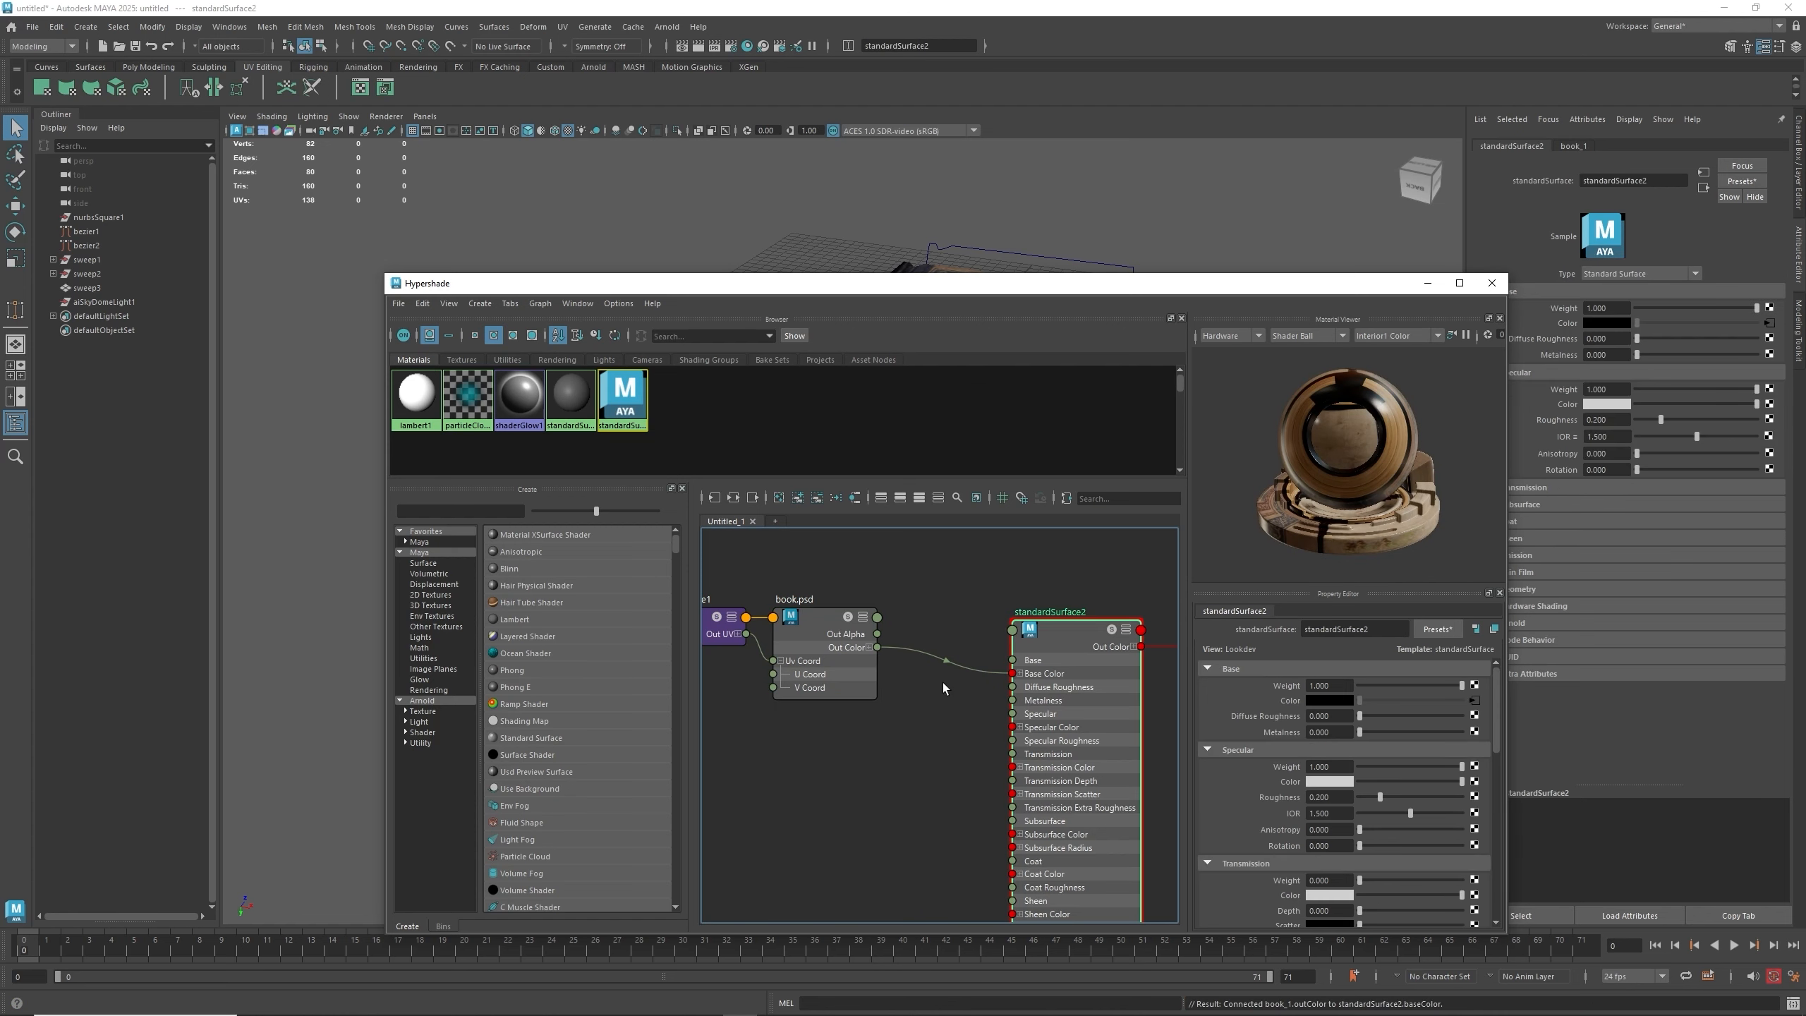
drag(878, 647, 941, 715)
alt+middle_drag(911, 730, 878, 664)
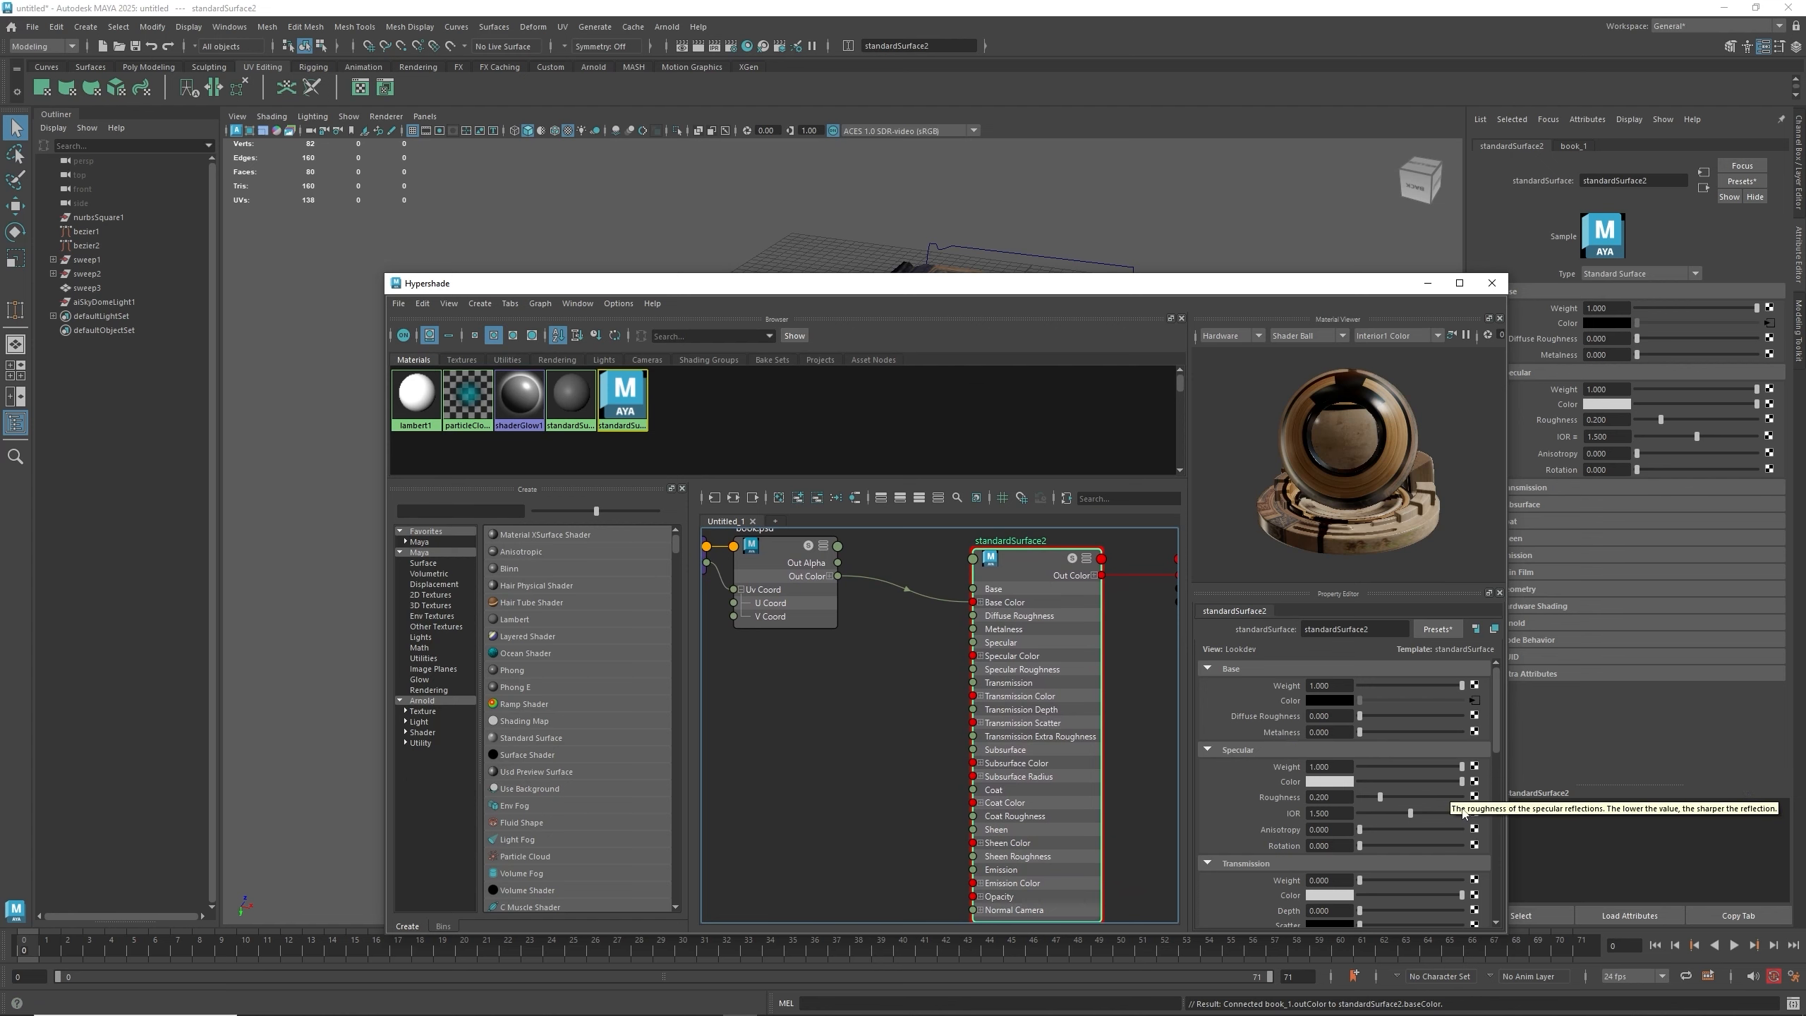
click(1475, 782)
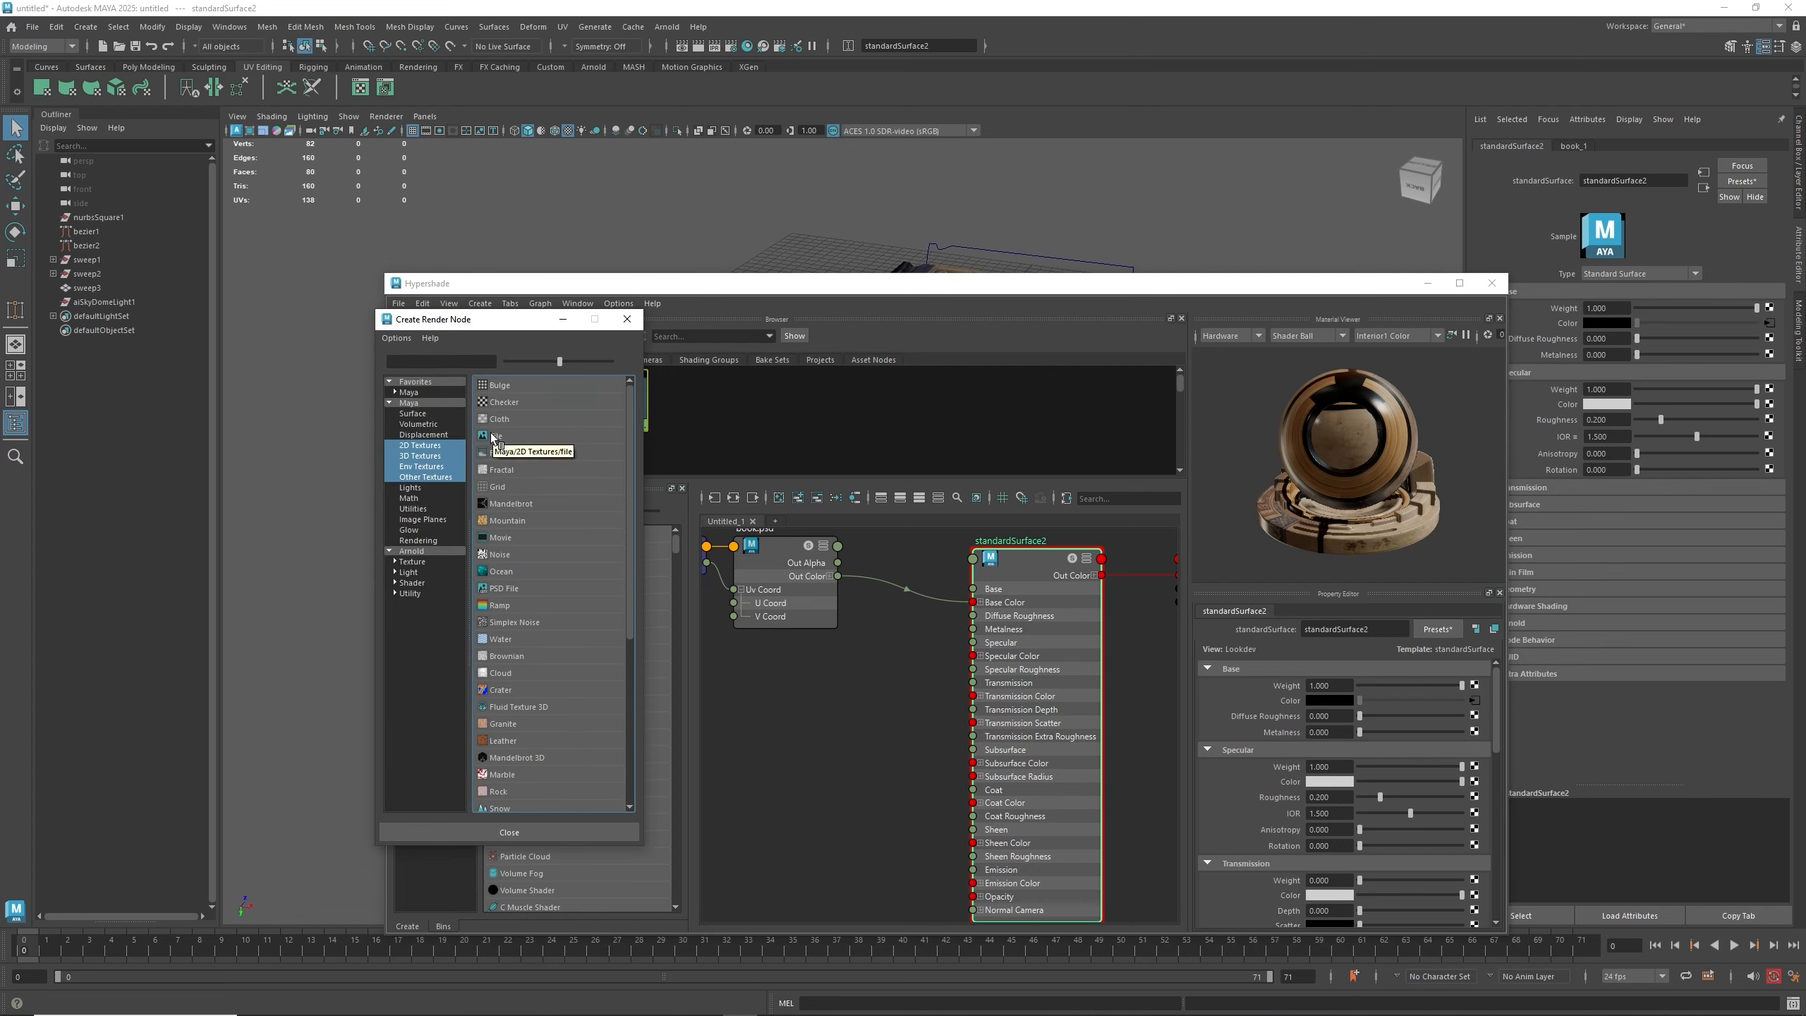
click(493, 436)
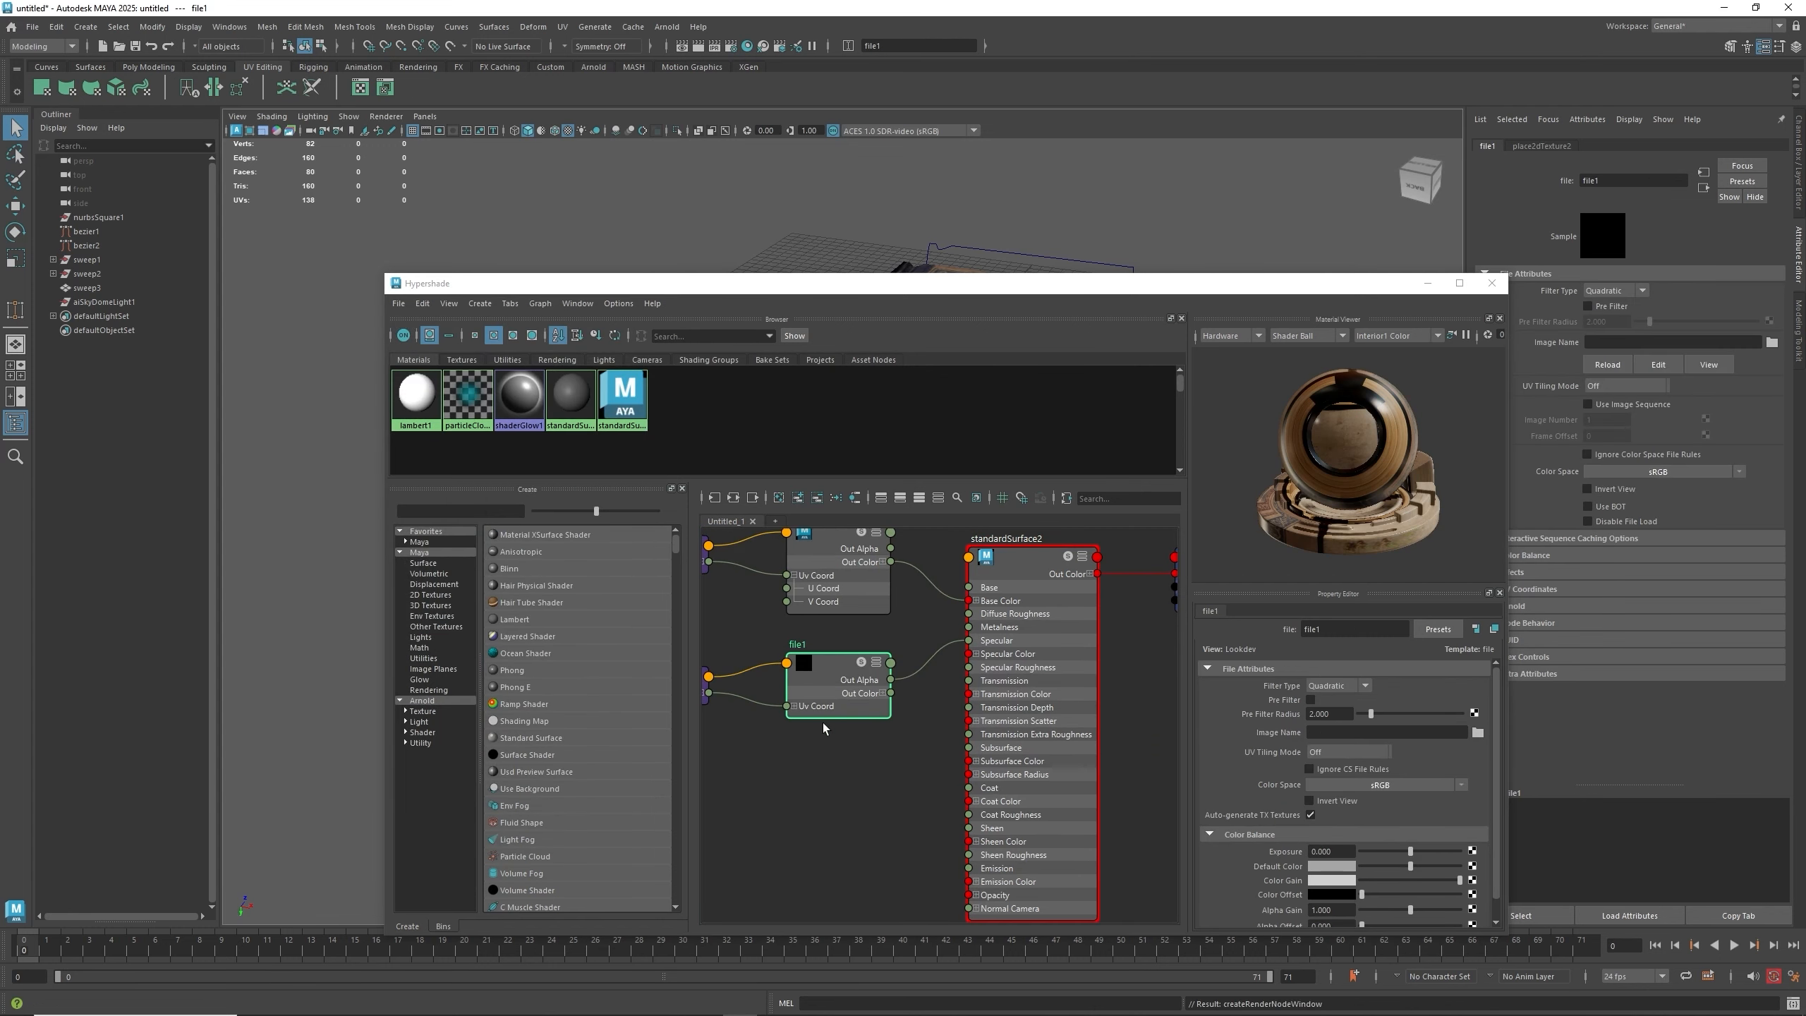
alt+middle_drag(823, 728, 937, 753)
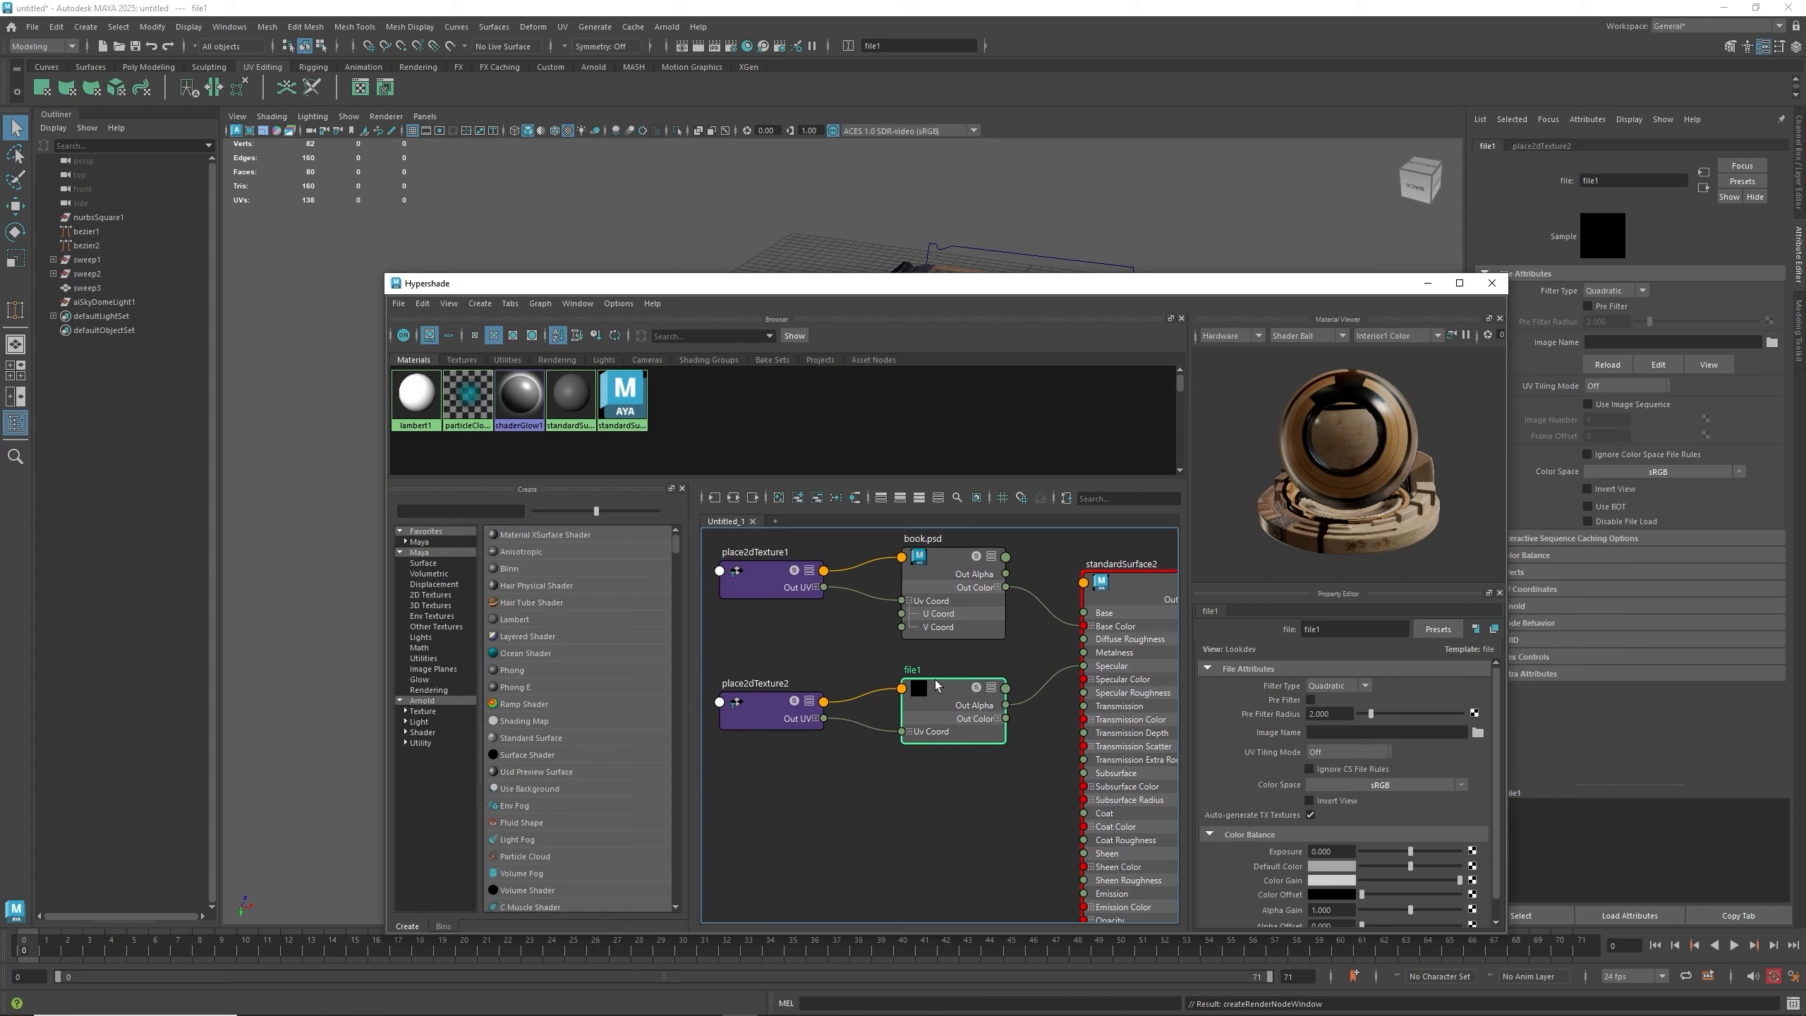
alt+middle_drag(882, 664, 883, 671)
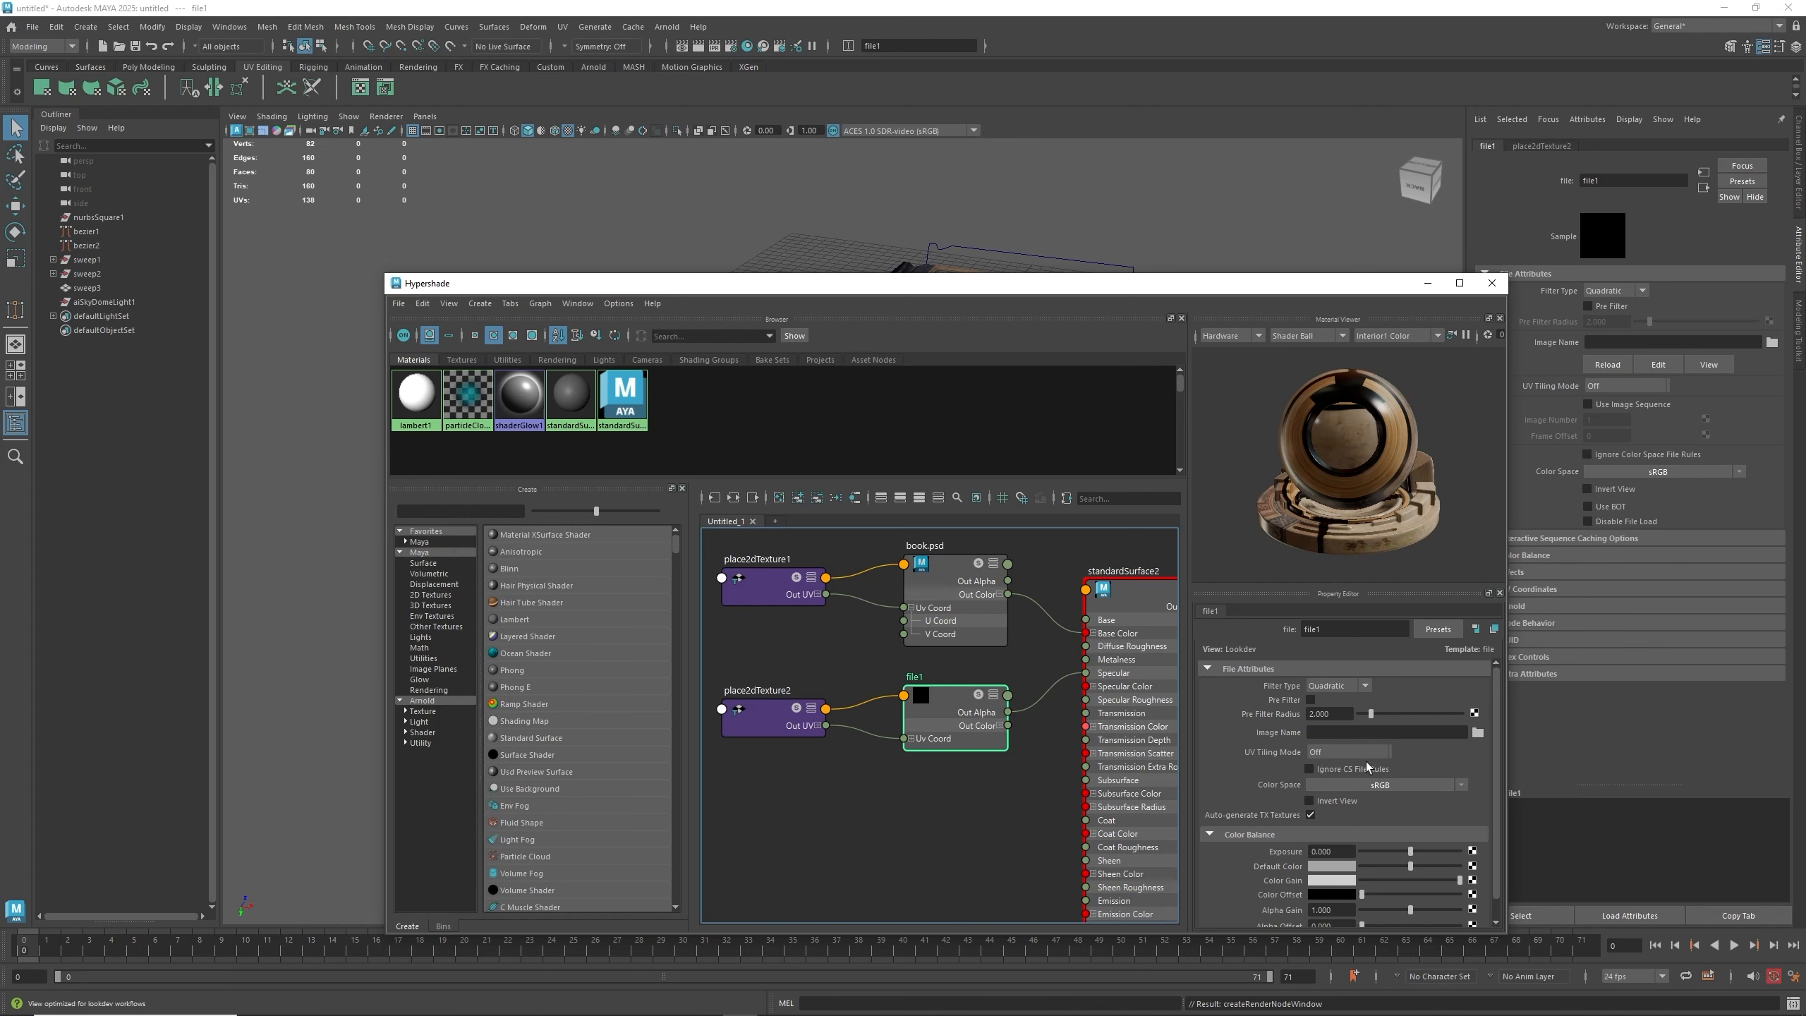
- Load SpecularMap.png from the Desktop into the new file texture node
click(1477, 732)
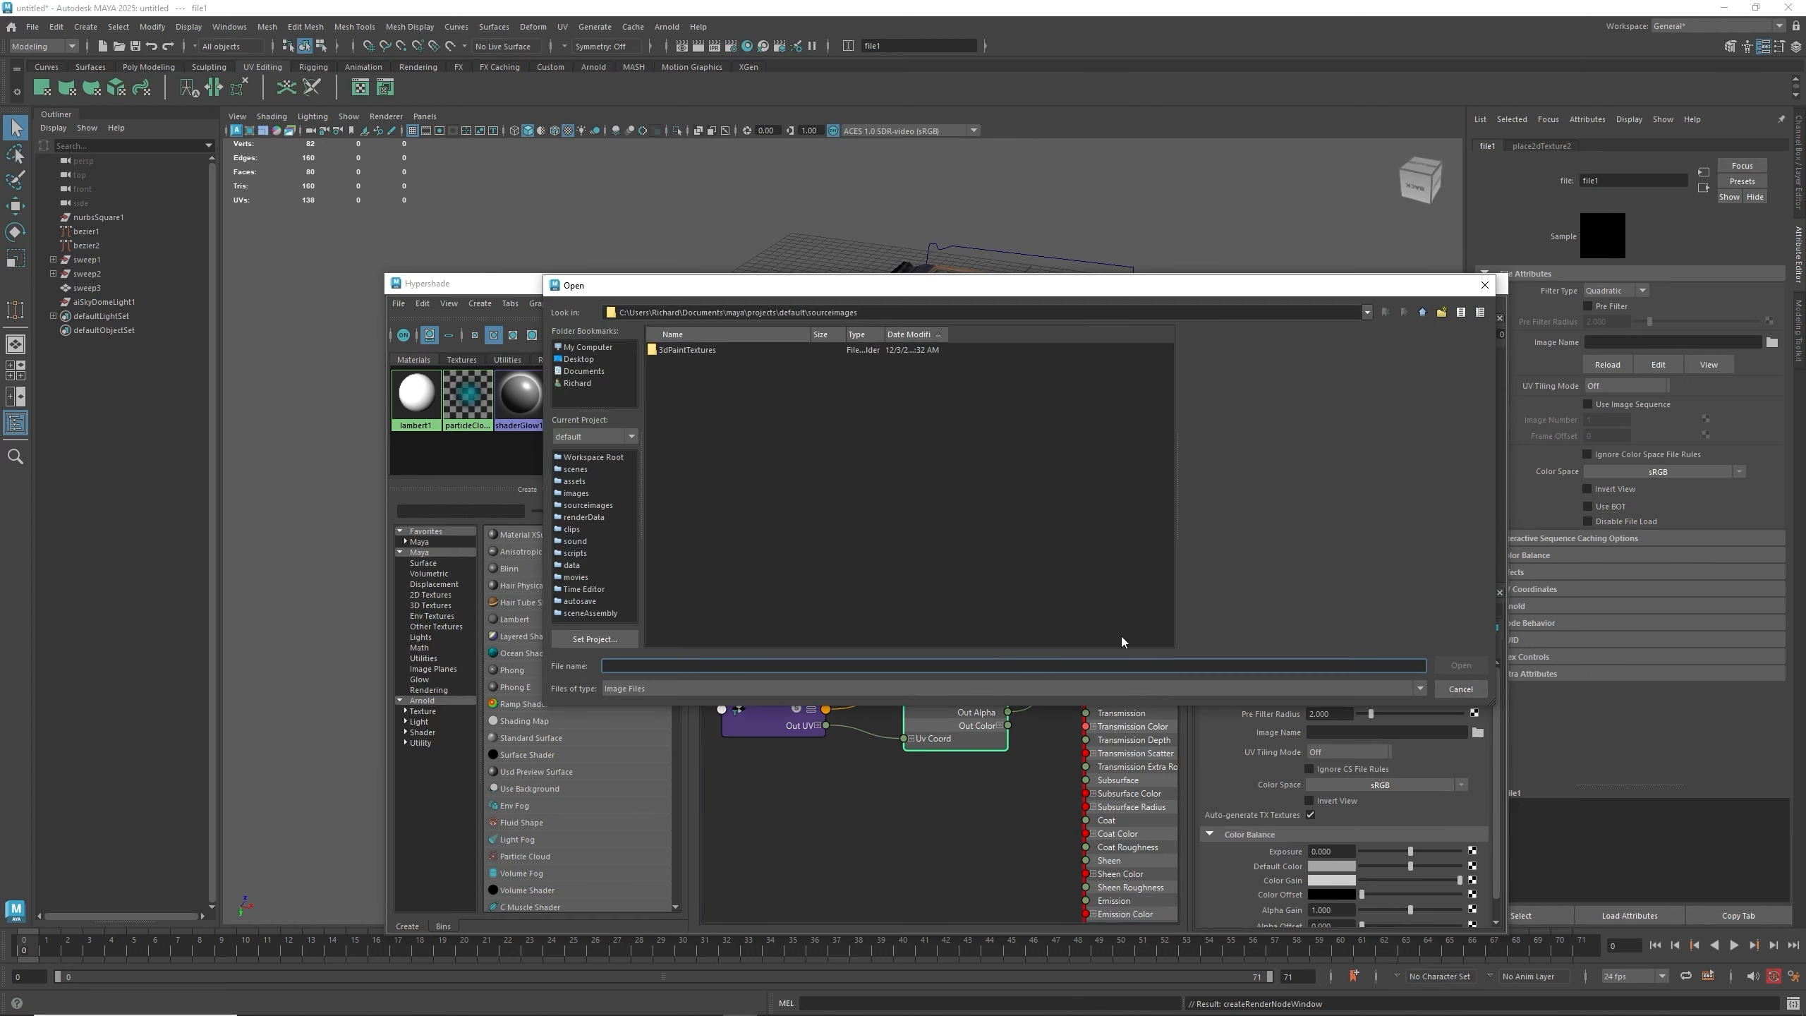
click(580, 359)
scroll(733, 548, down, 10)
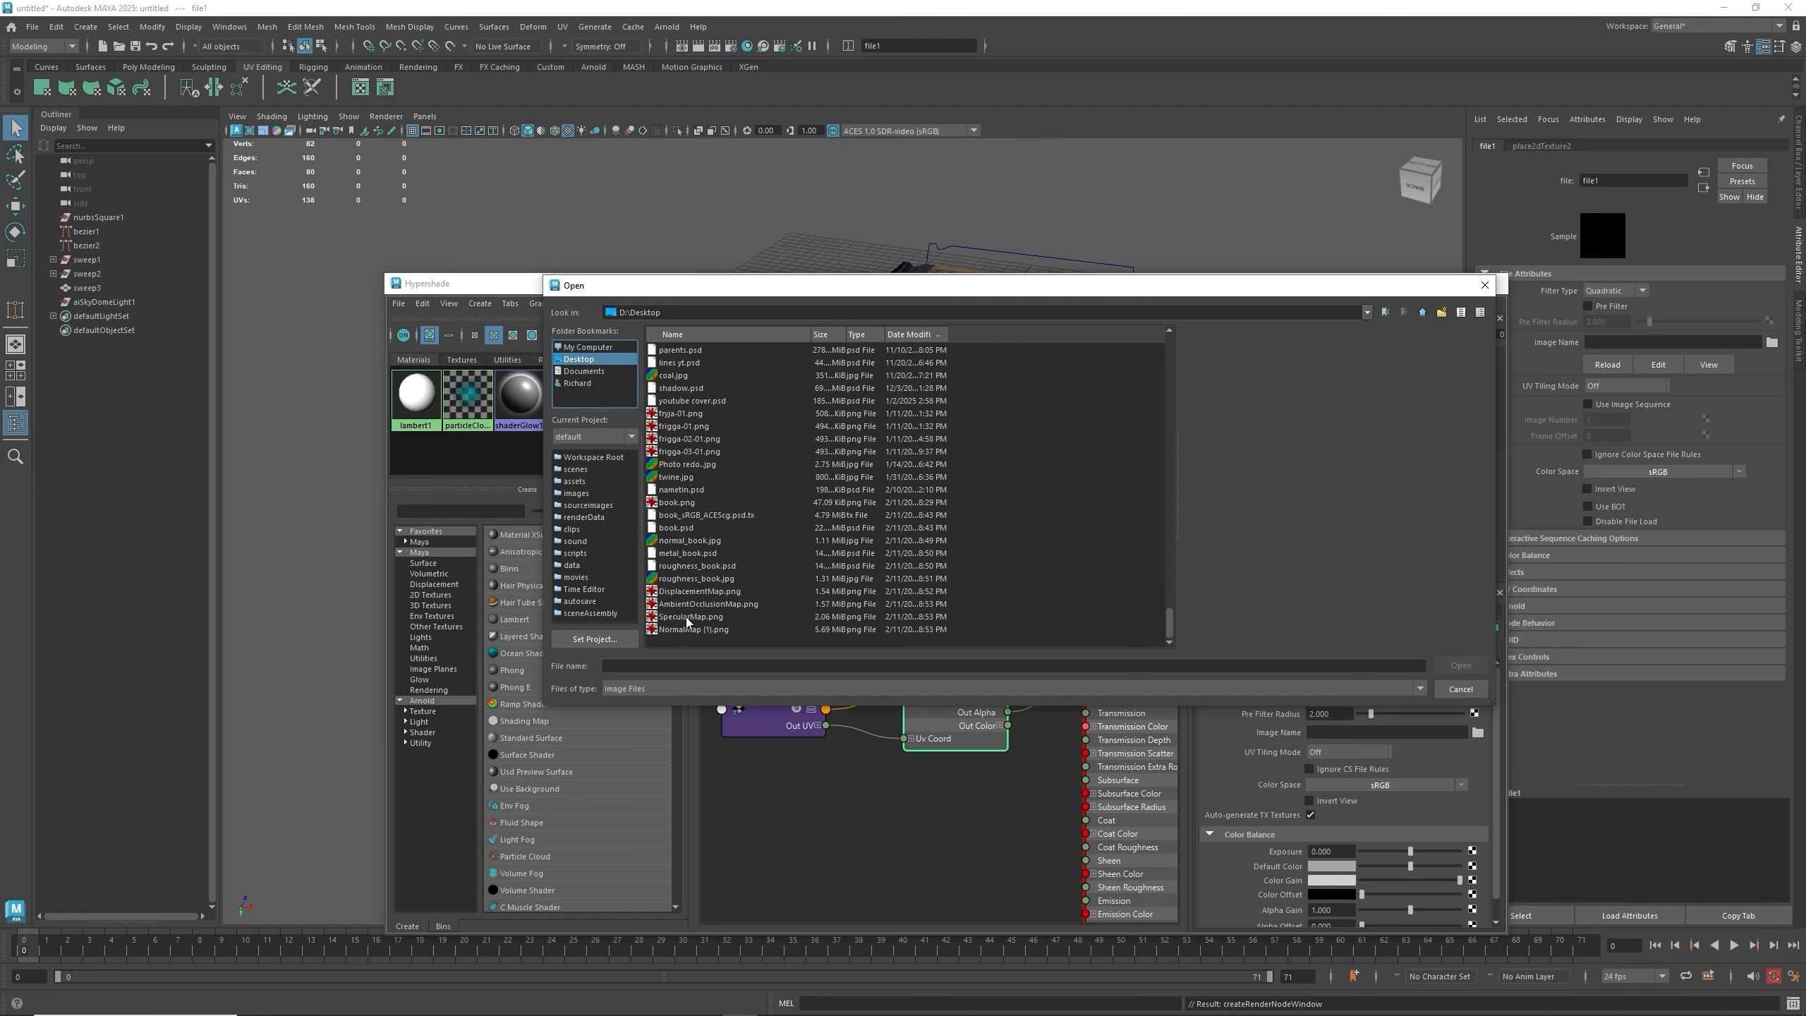
click(687, 617)
double_click(687, 617)
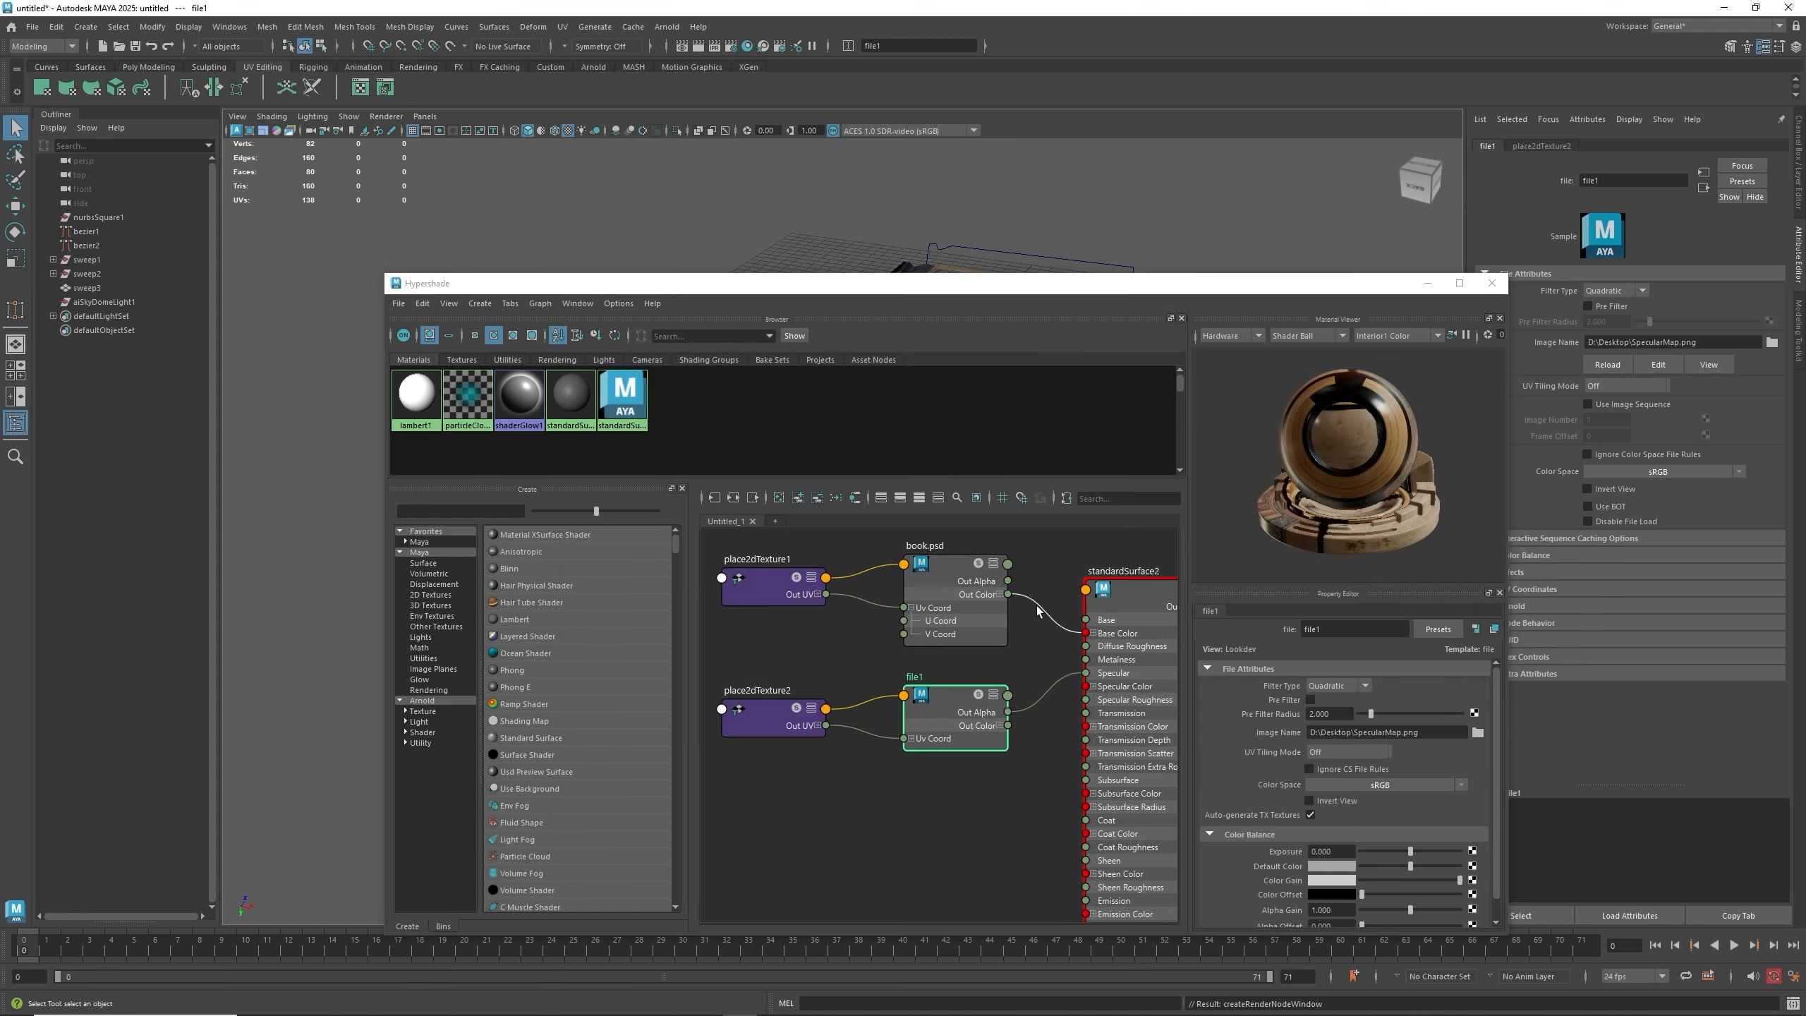
click(1134, 607)
alt+middle_drag(1004, 767, 950, 735)
click(917, 667)
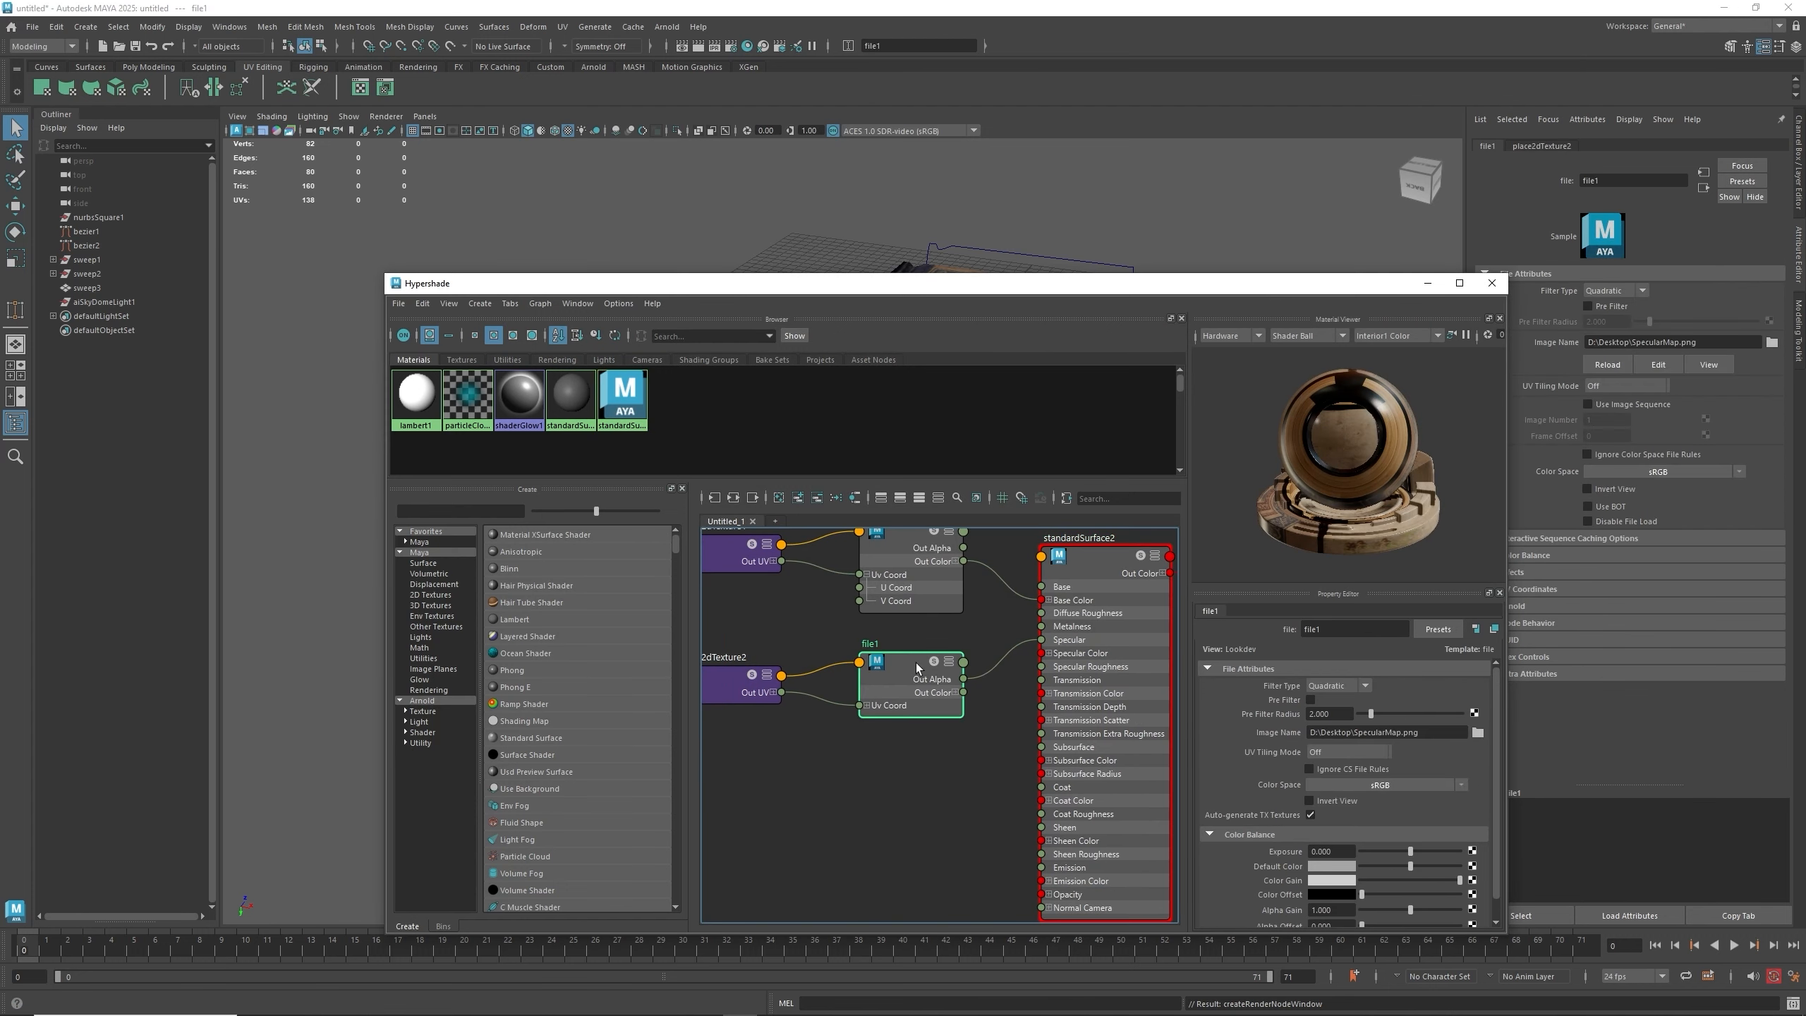
- Import AmbientOcclusionMap.png into the Hypershade graph and place its file node above the book.psd node
click(1368, 436)
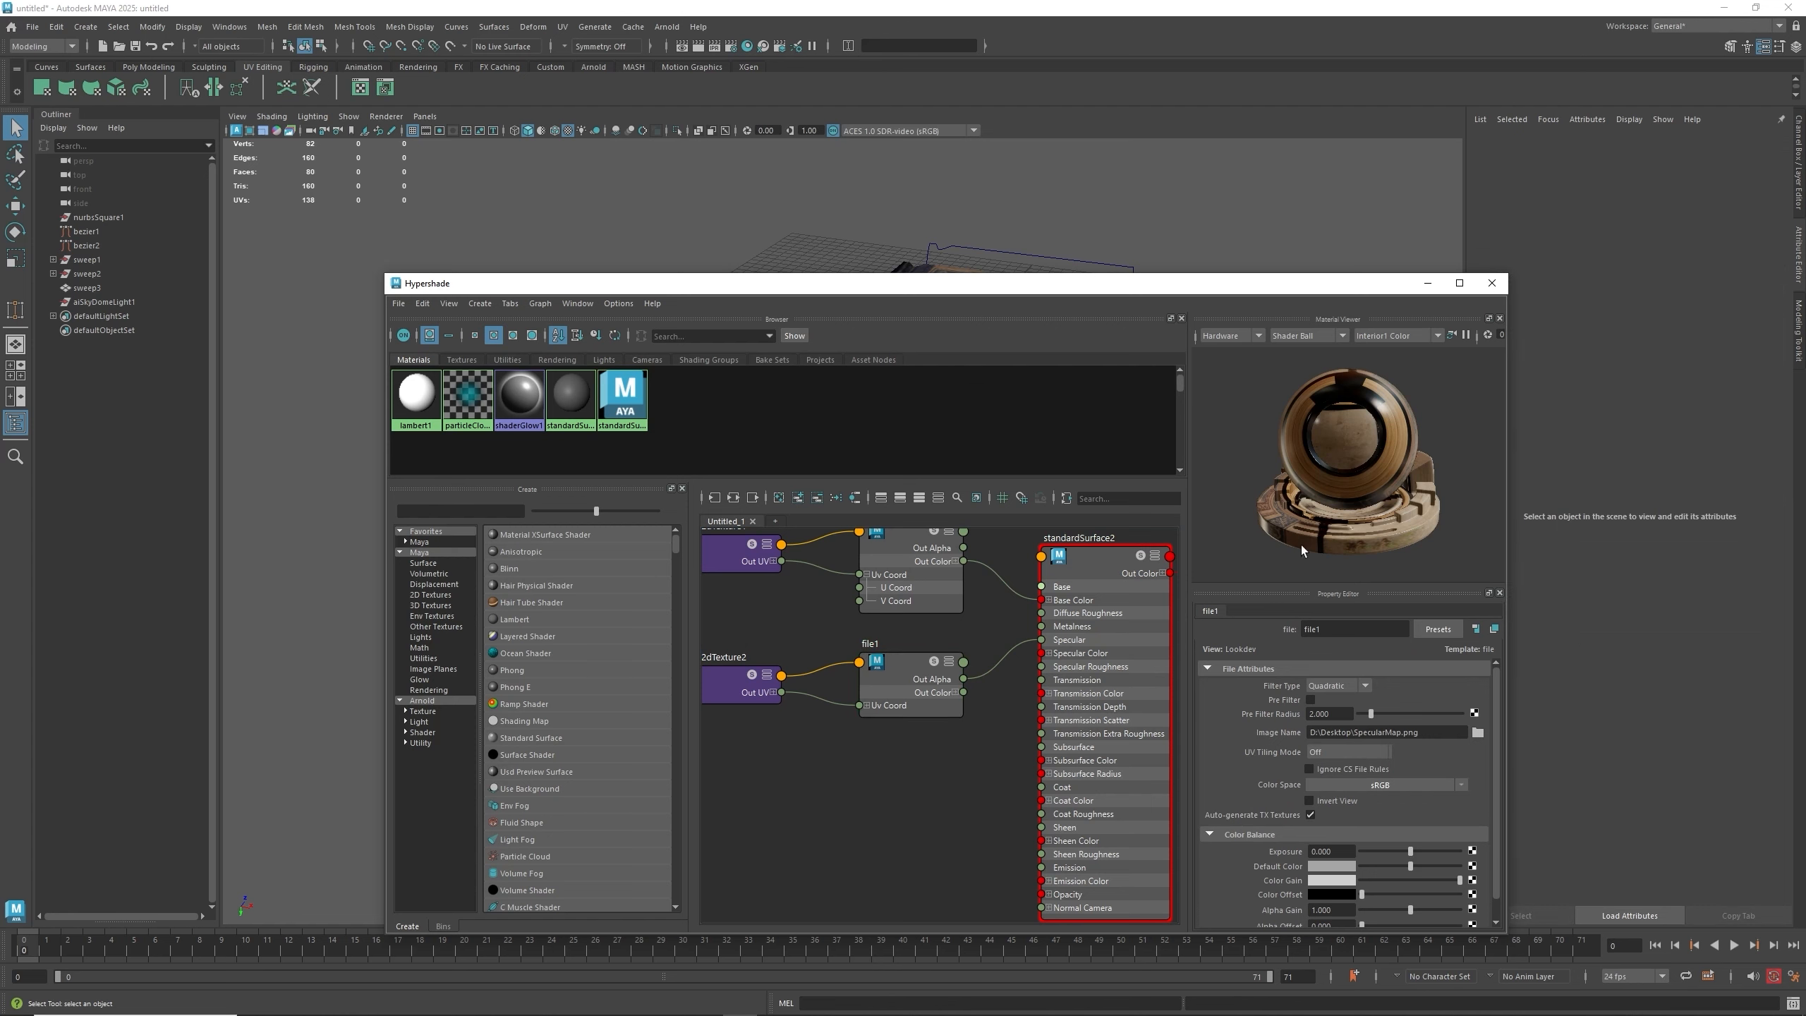
click(1132, 617)
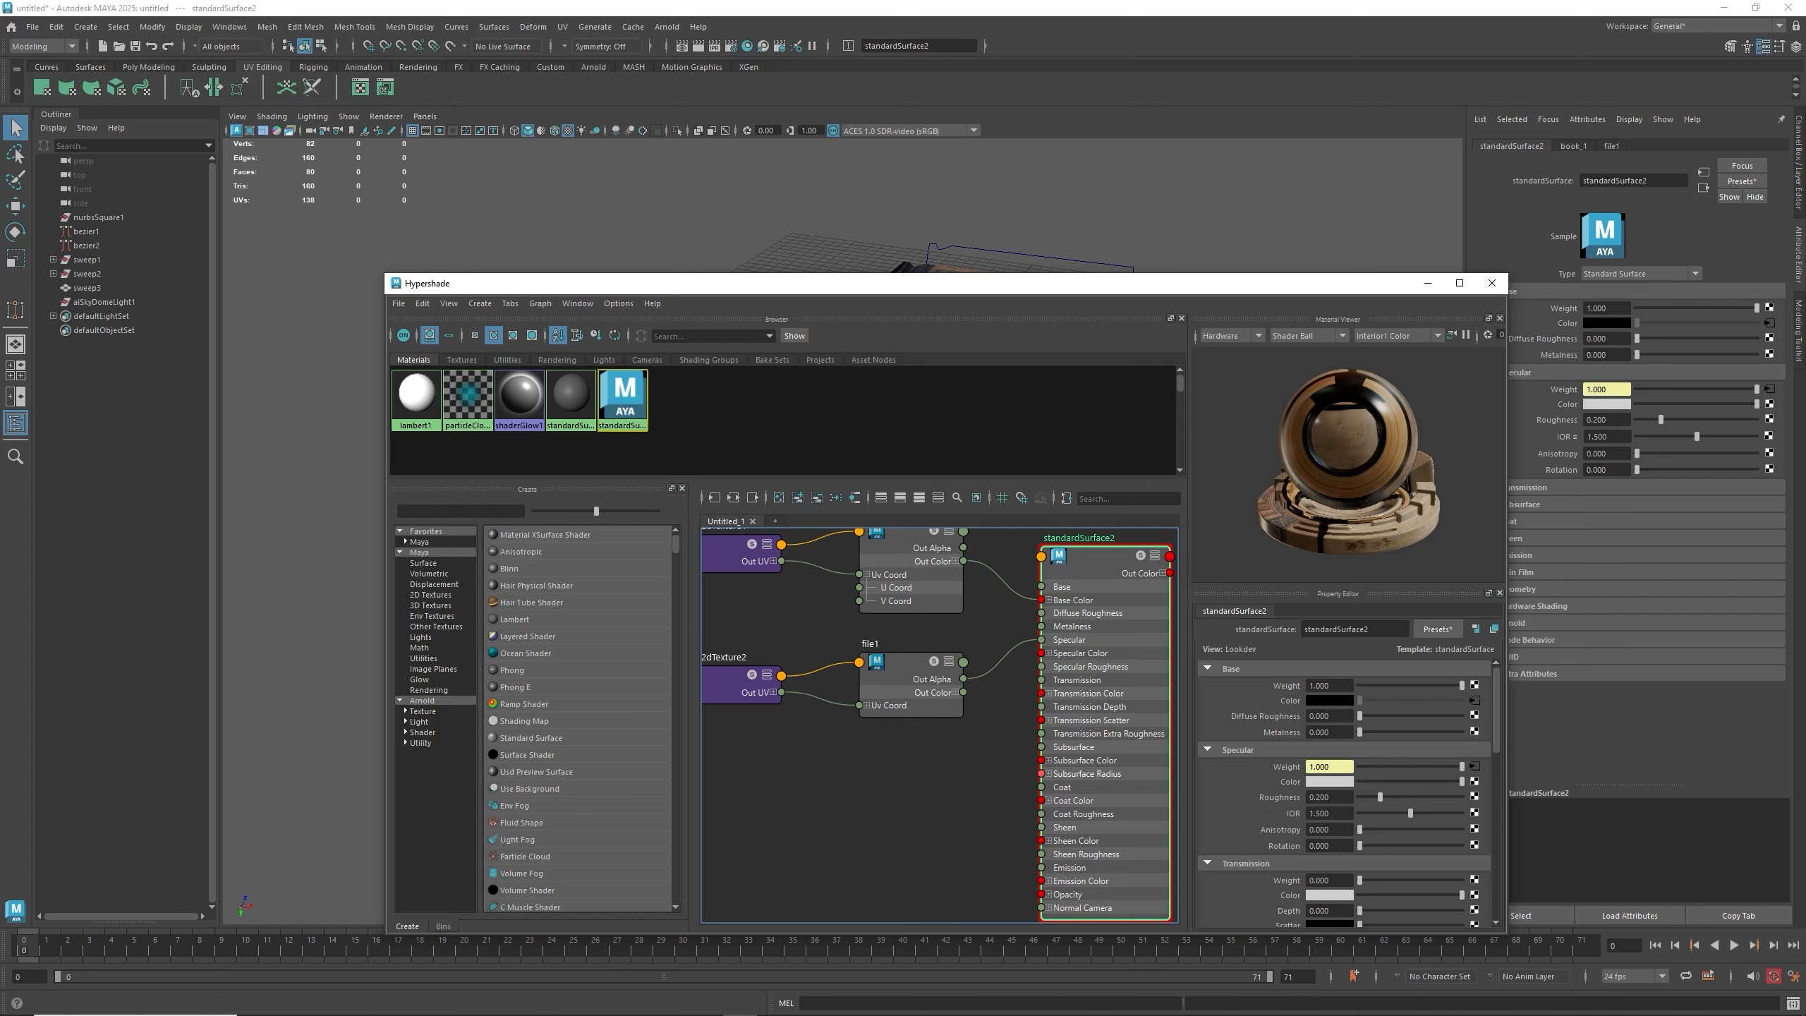
drag(1415, 661, 800, 815)
scroll(1038, 780, down, 5)
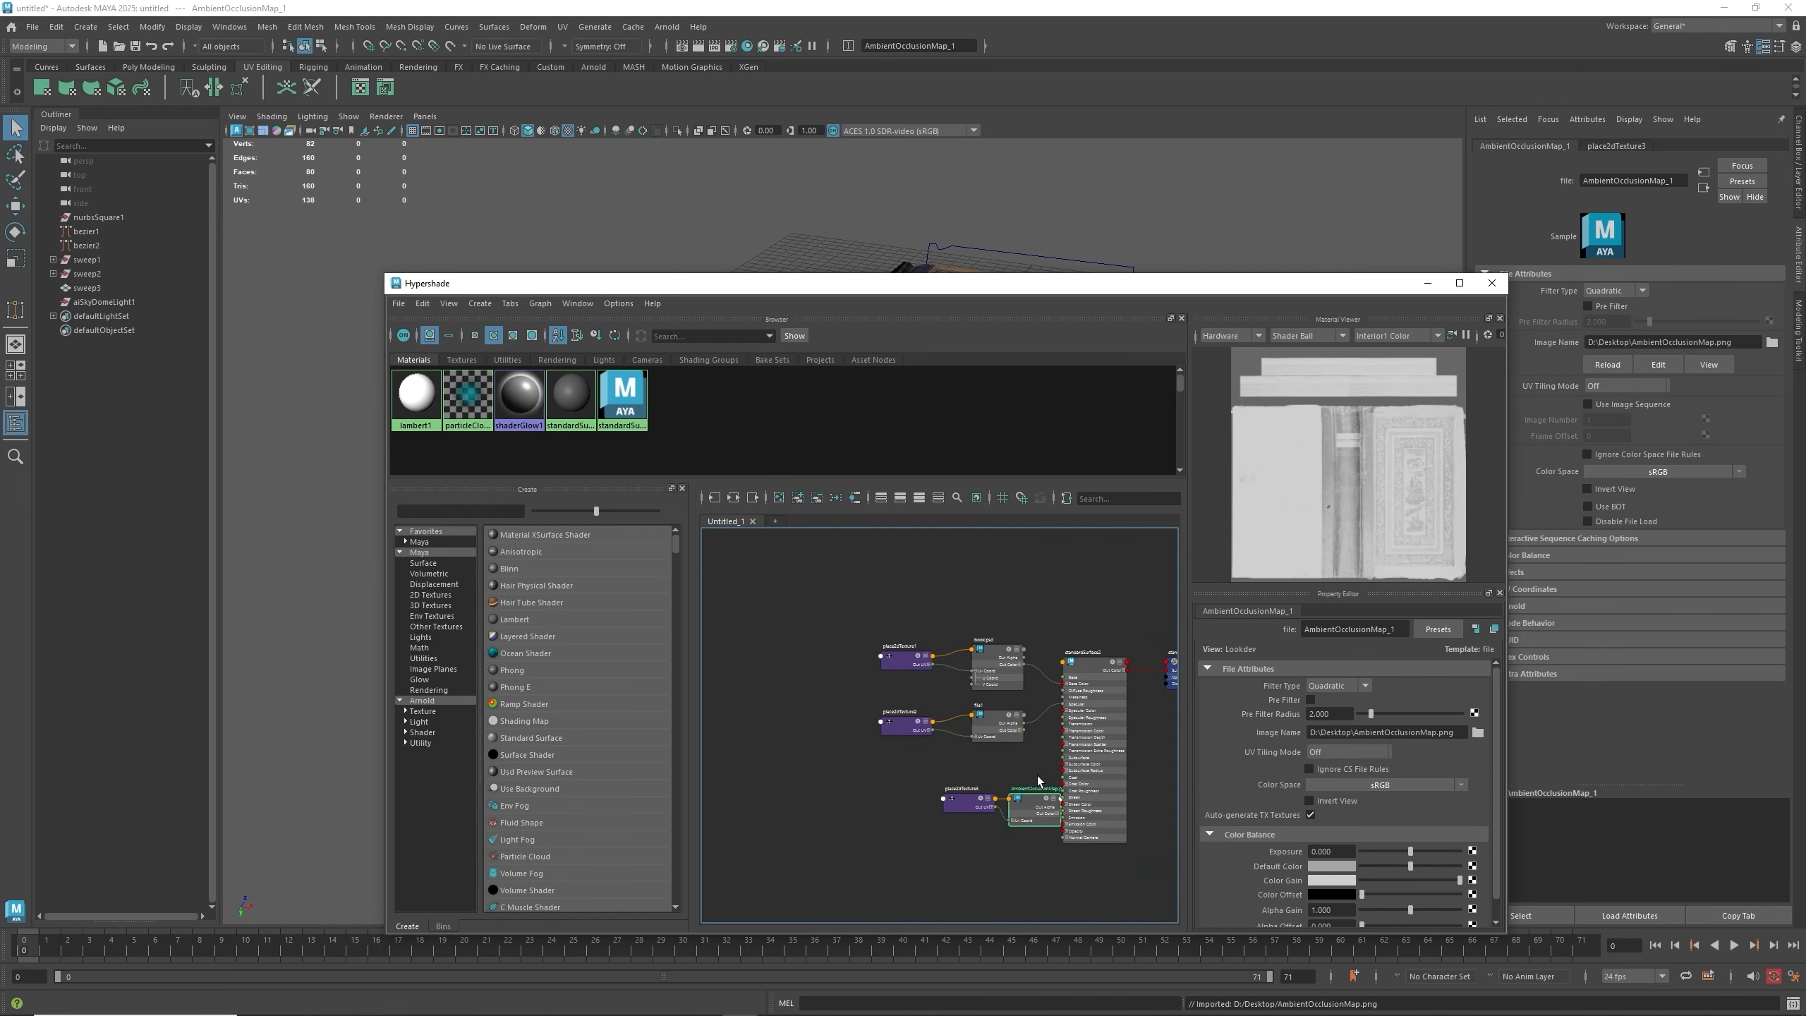
shift+click(953, 786)
drag(1035, 811, 995, 603)
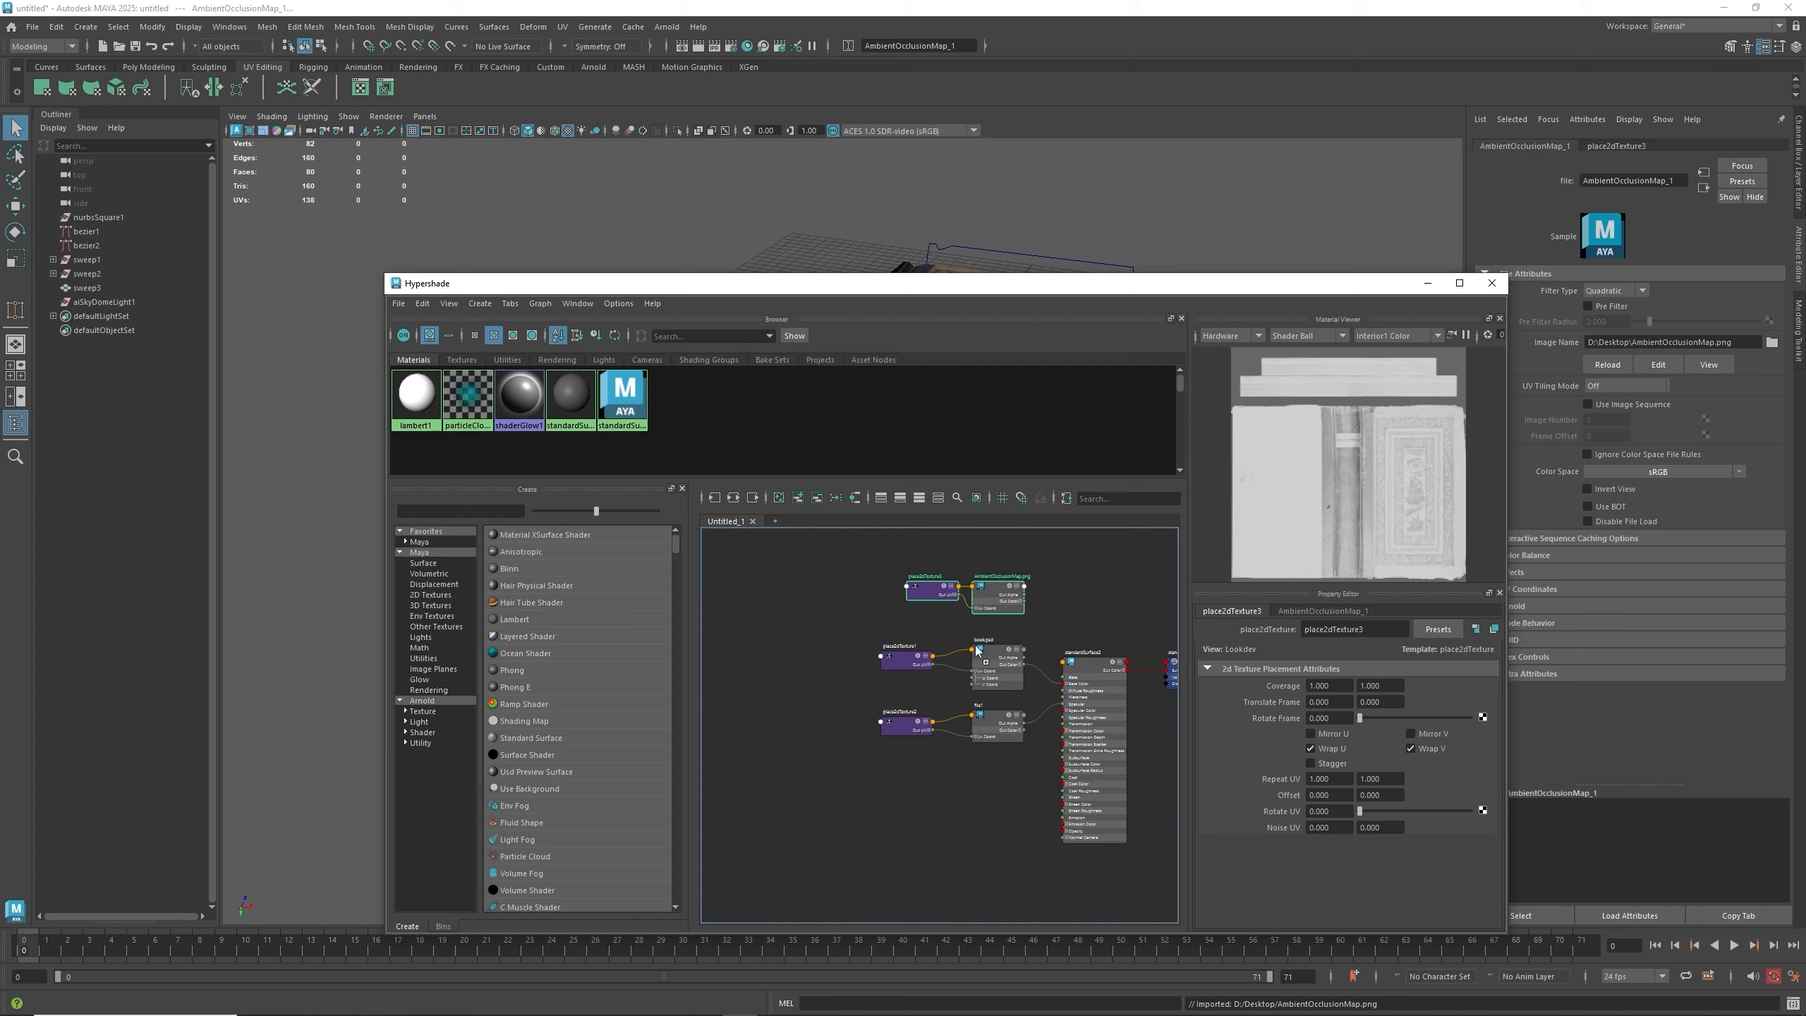
scroll(949, 629, up, 5)
scroll(985, 606, down, 3)
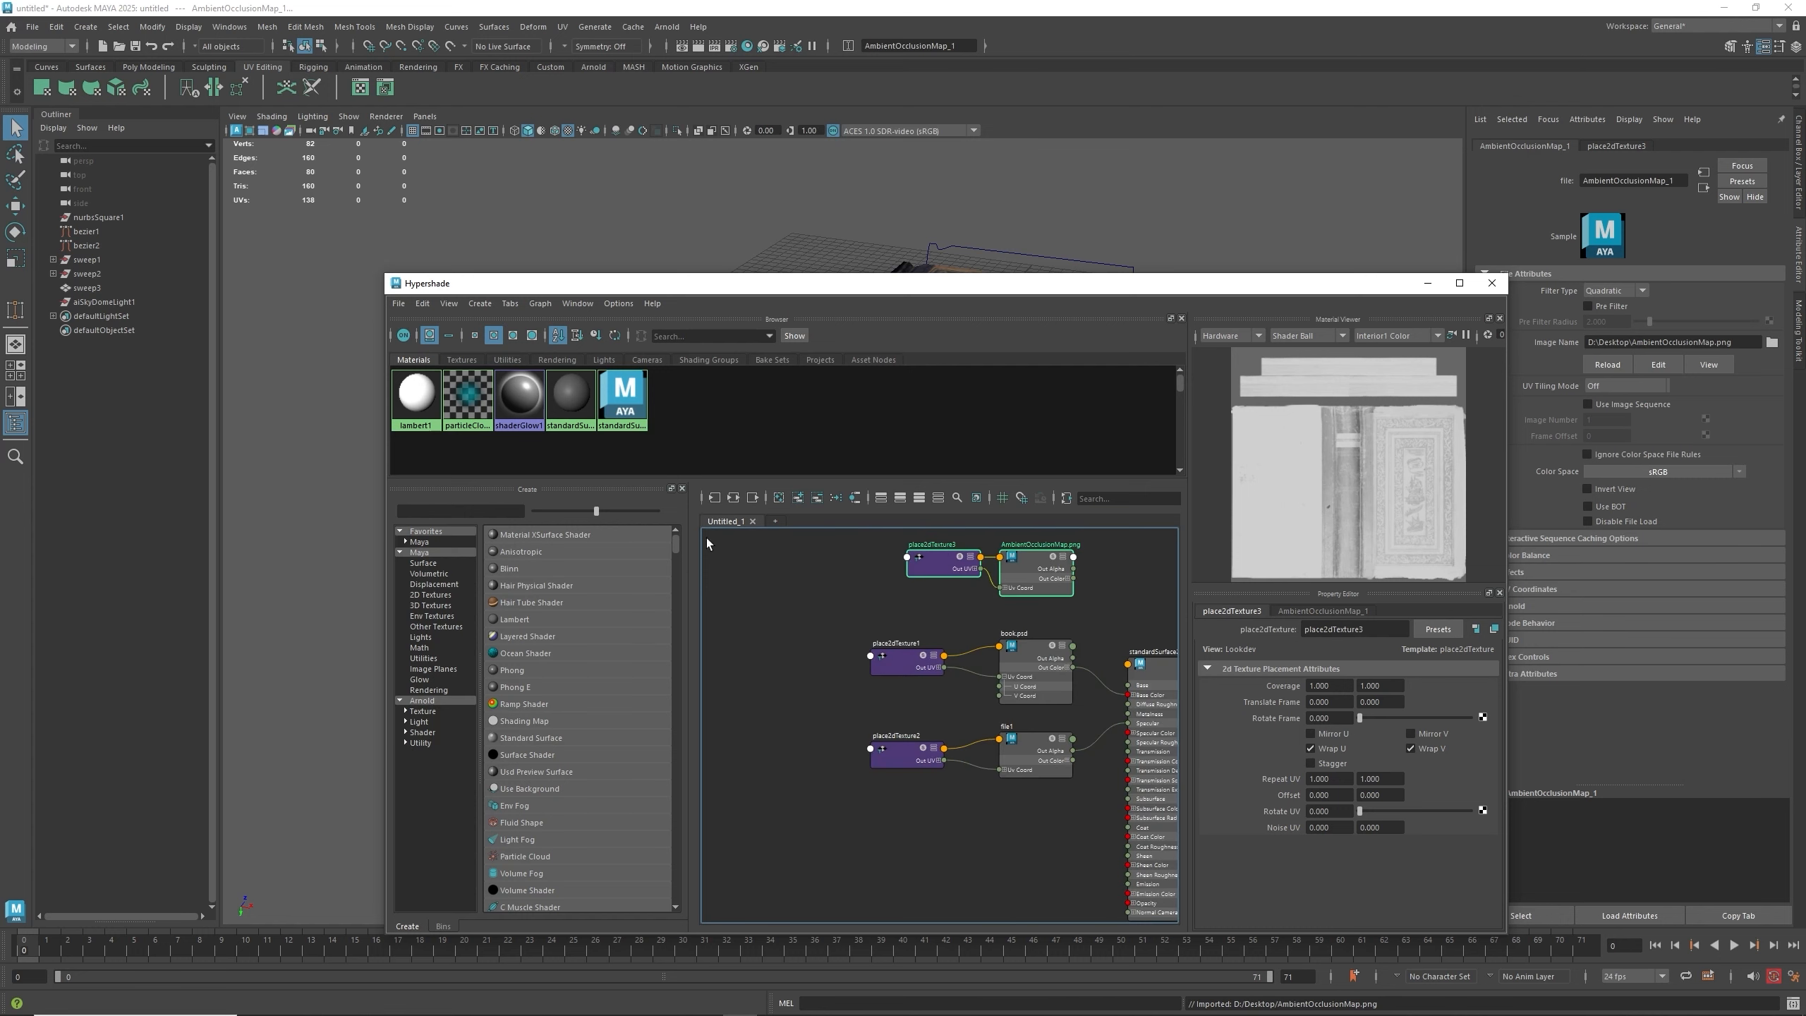
- Create an aiMultiply node and position it beside the ambient occlusion texture
click(475, 514)
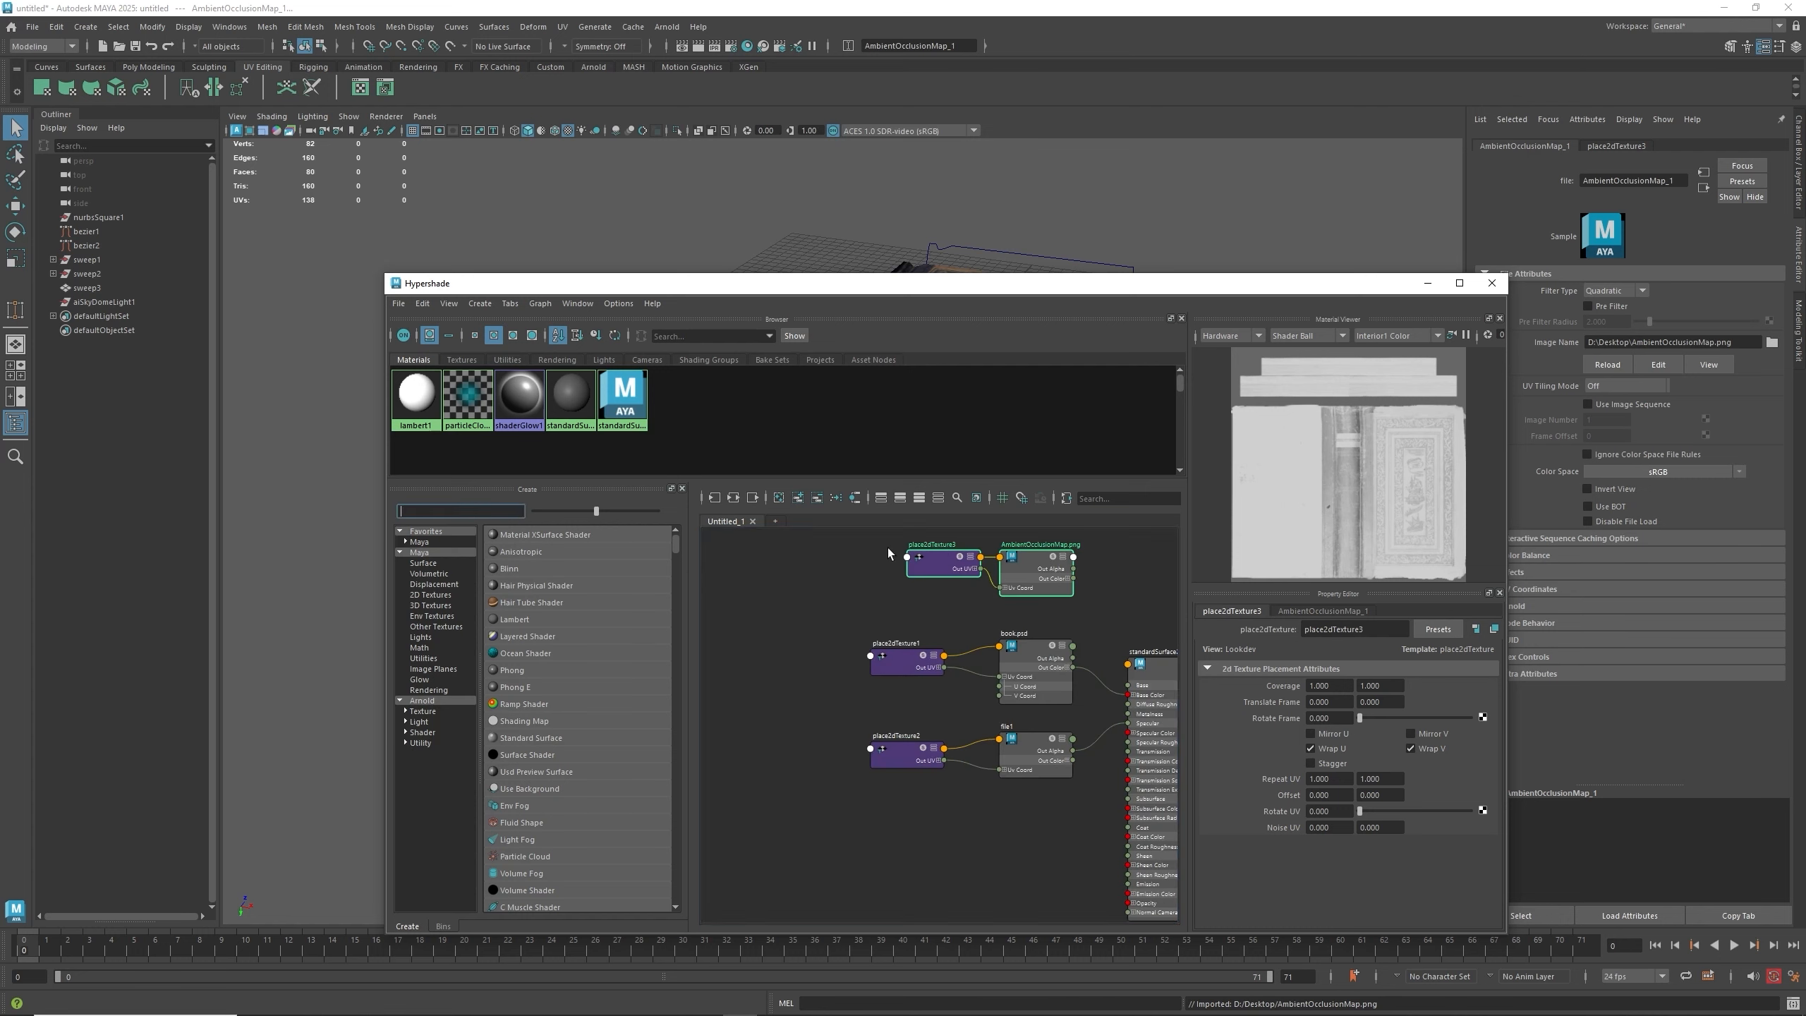
text(mult)
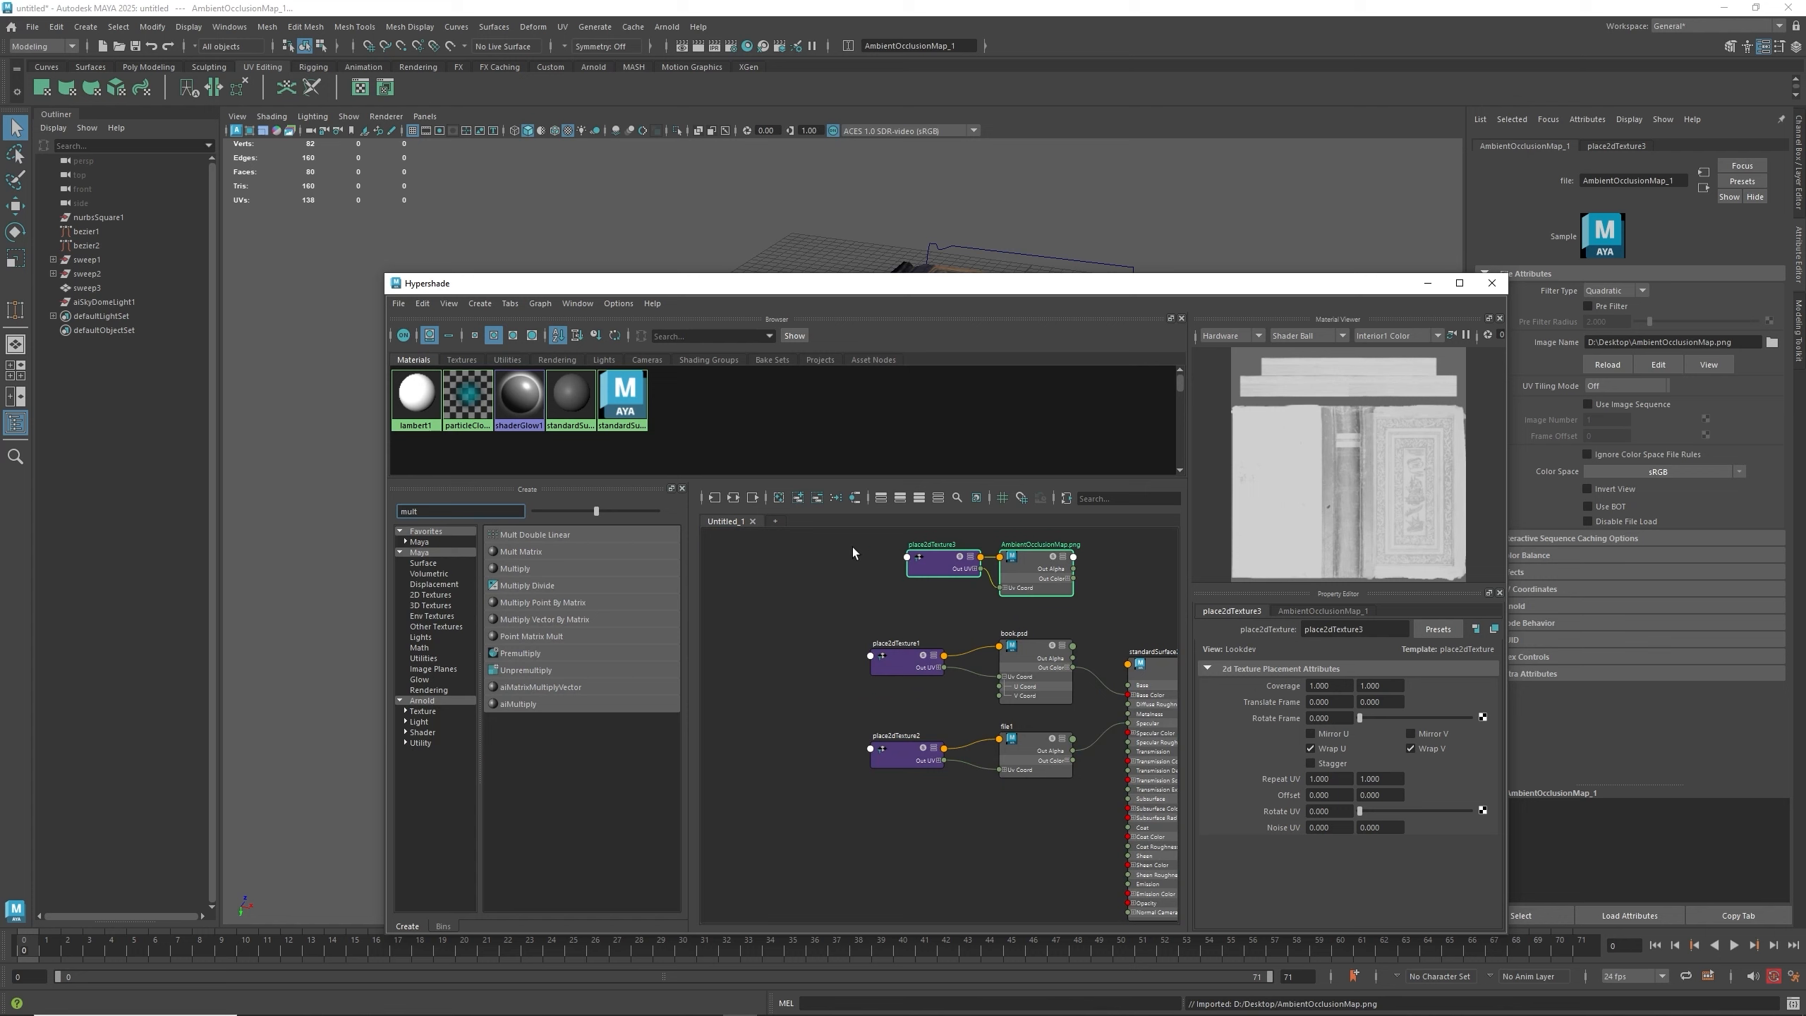
click(519, 702)
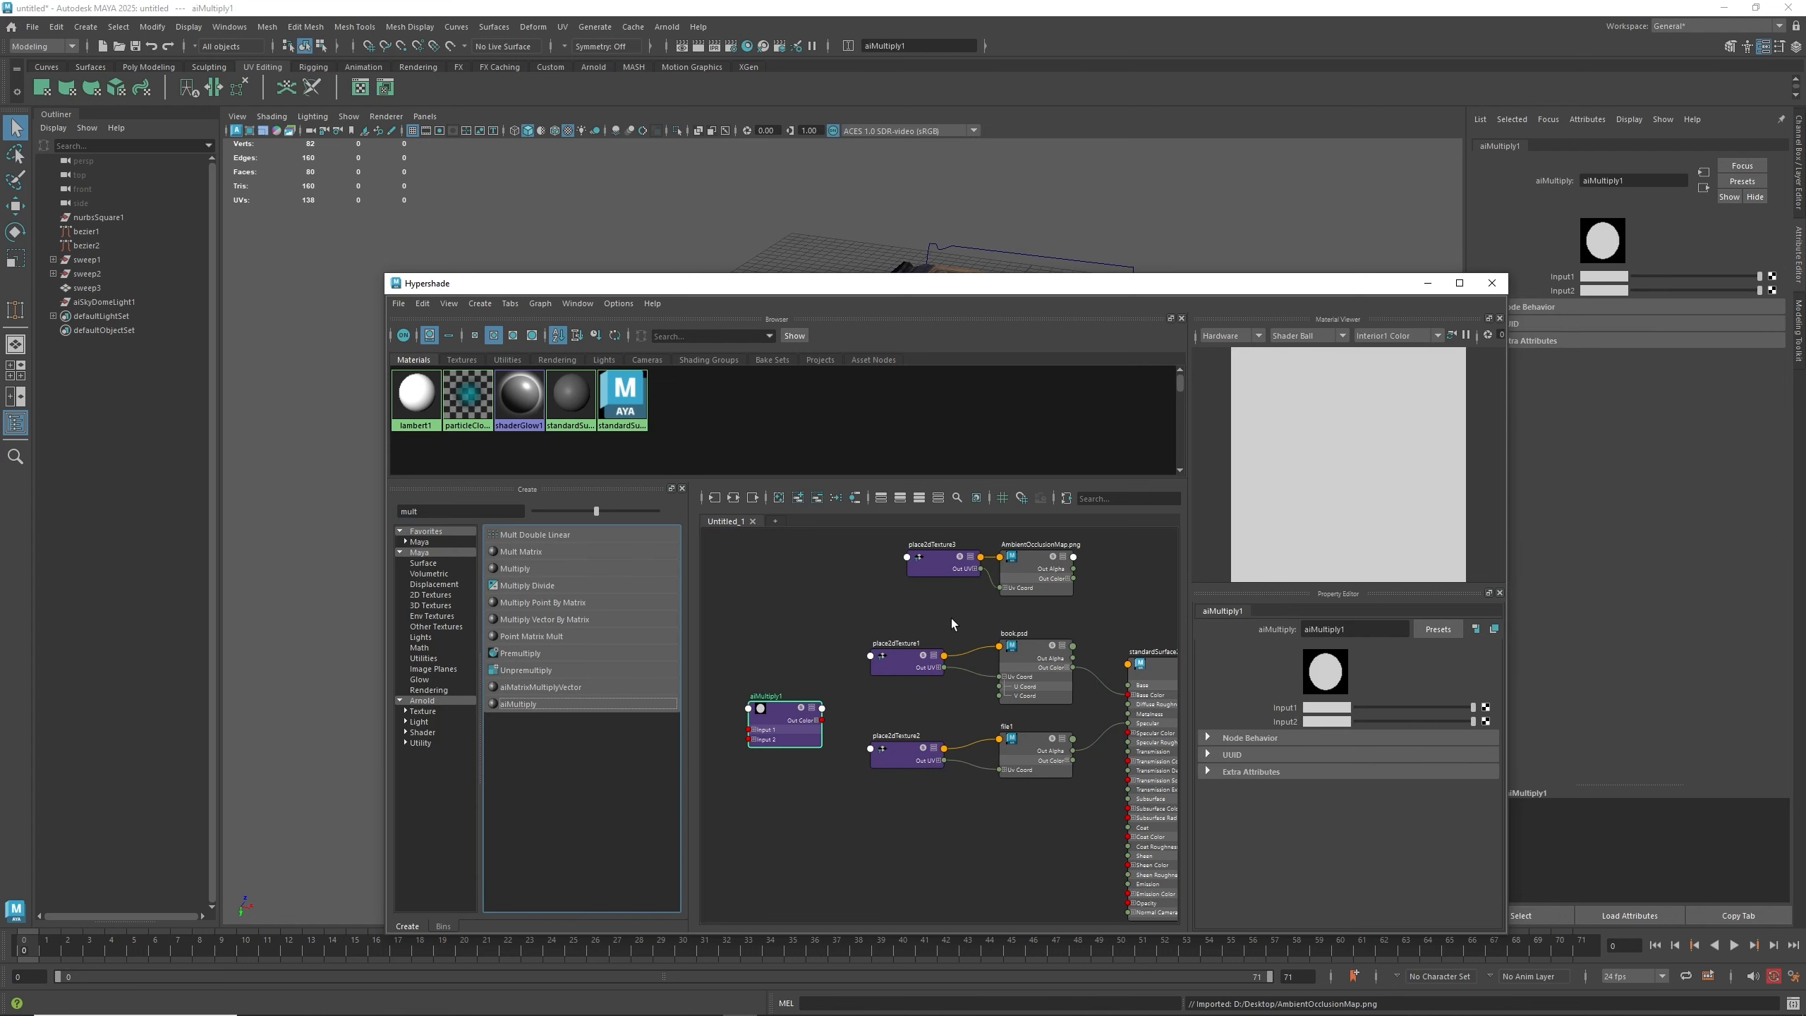
alt+middle_drag(951, 618, 991, 622)
drag(825, 729, 1153, 613)
alt+middle_drag(919, 620, 820, 638)
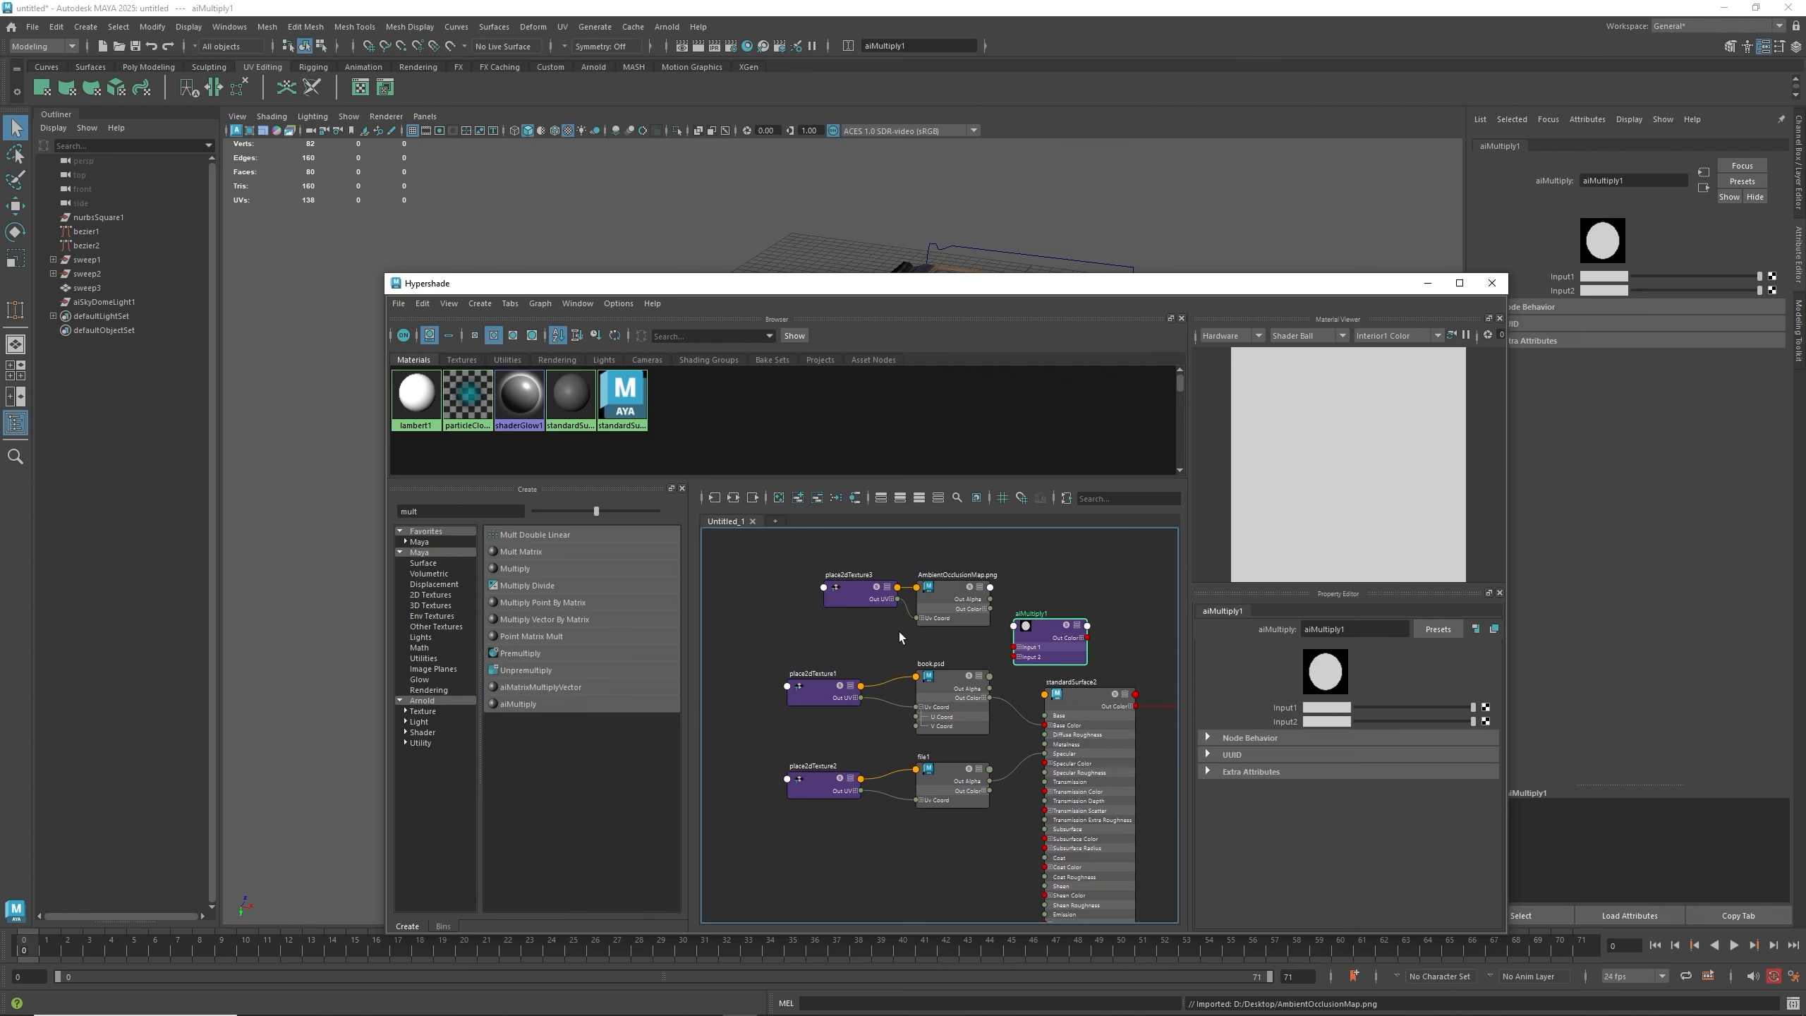
- Connect the ambient occlusion and book.psd colour outputs to the aiMultiply node's Input1 and Input2
drag(989, 609, 1016, 648)
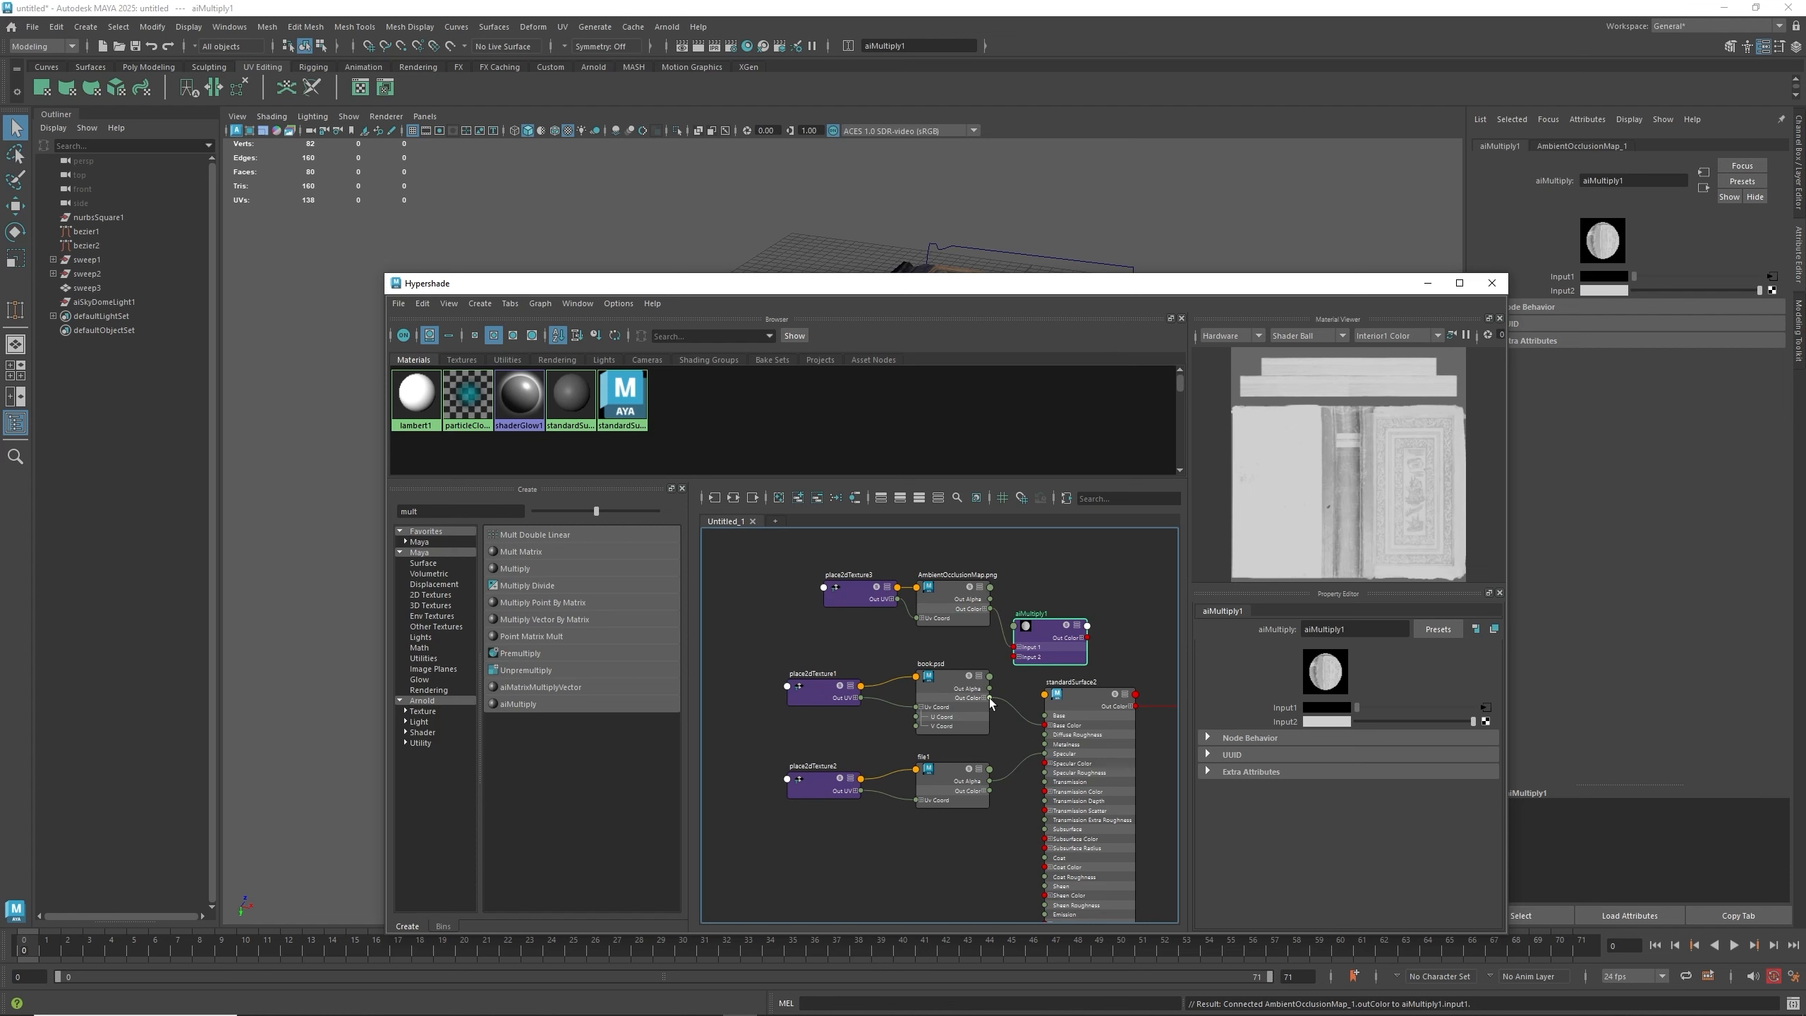
drag(989, 698, 1015, 657)
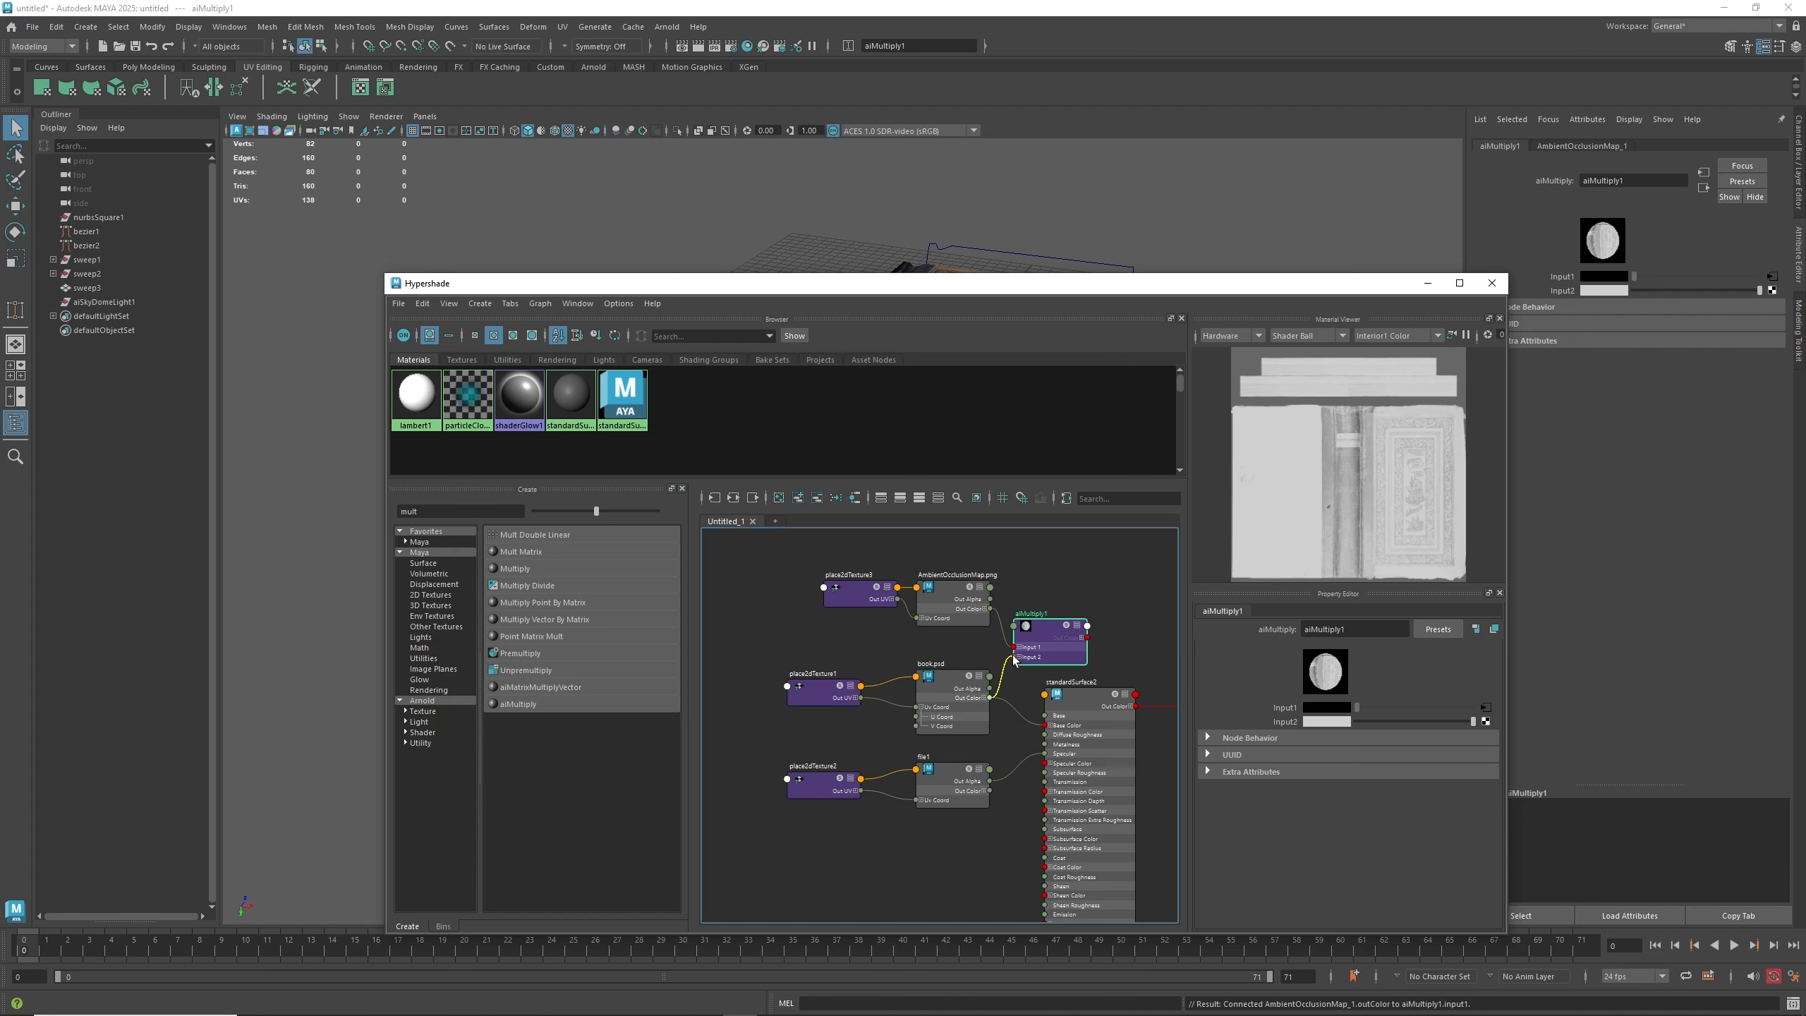
- Connect the aiMultiply node's colour output to the material's Base Color input
click(1083, 639)
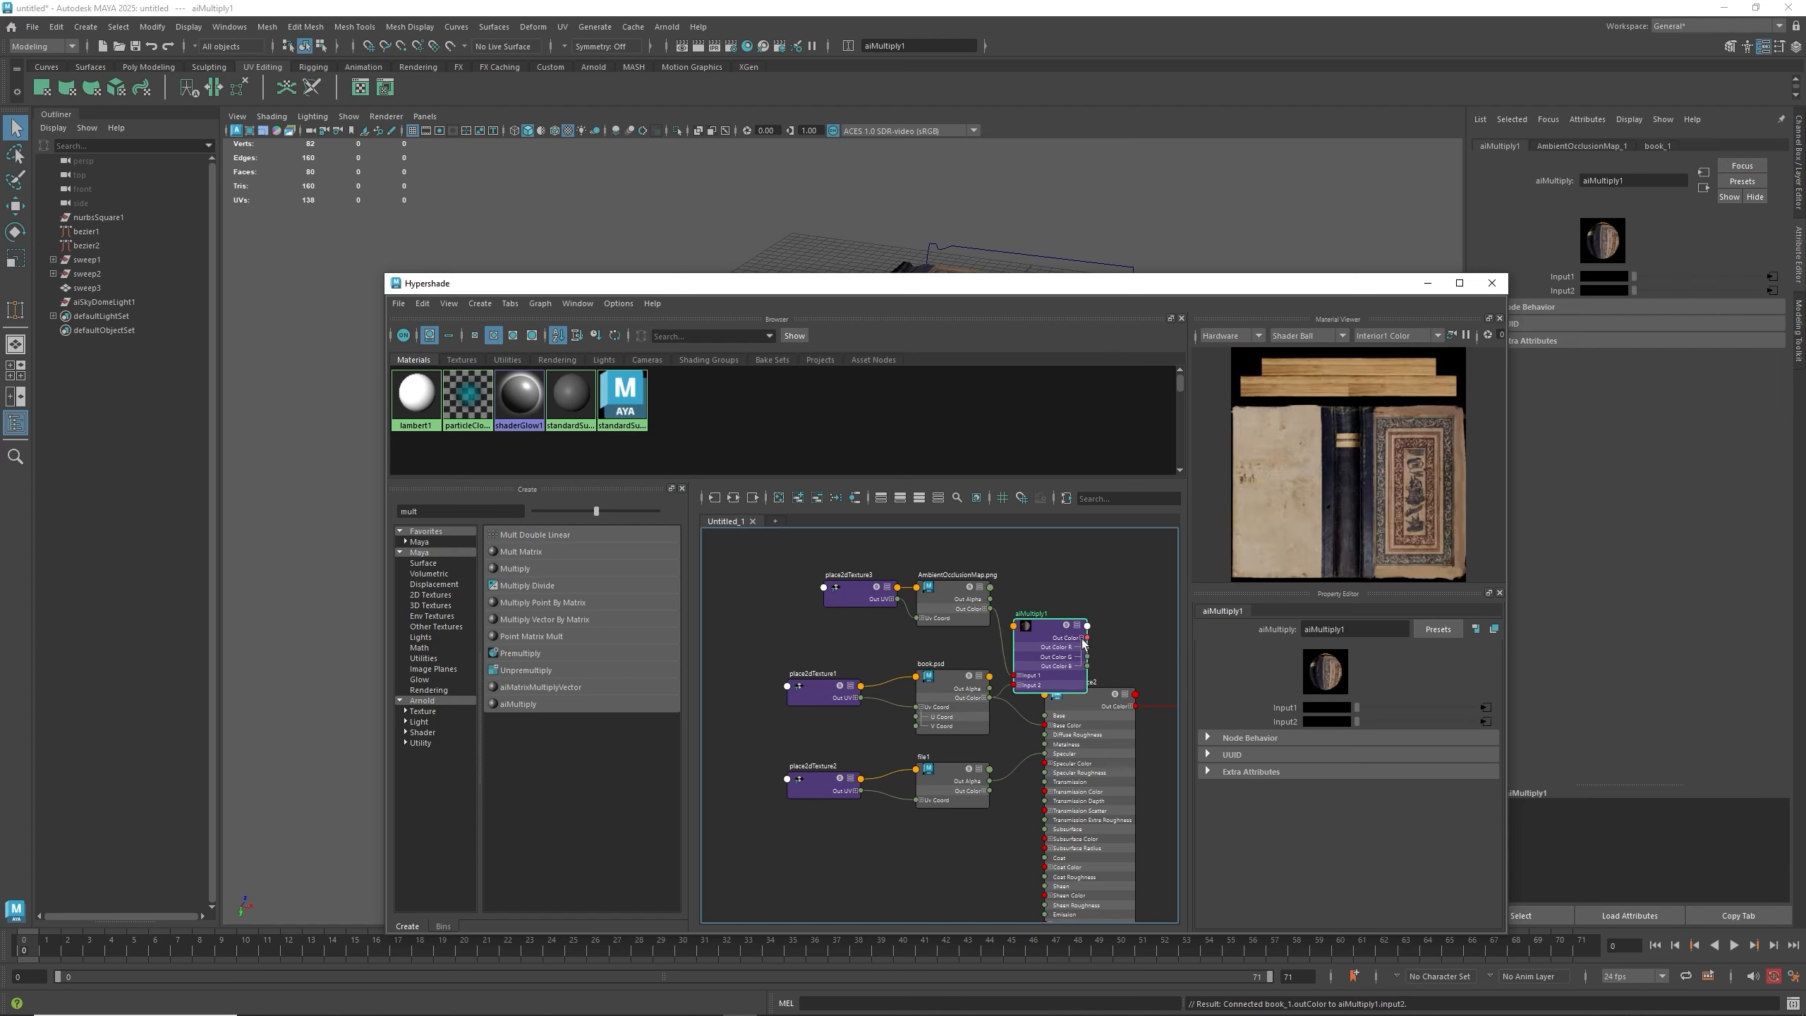
click(1083, 638)
drag(1087, 639, 1044, 725)
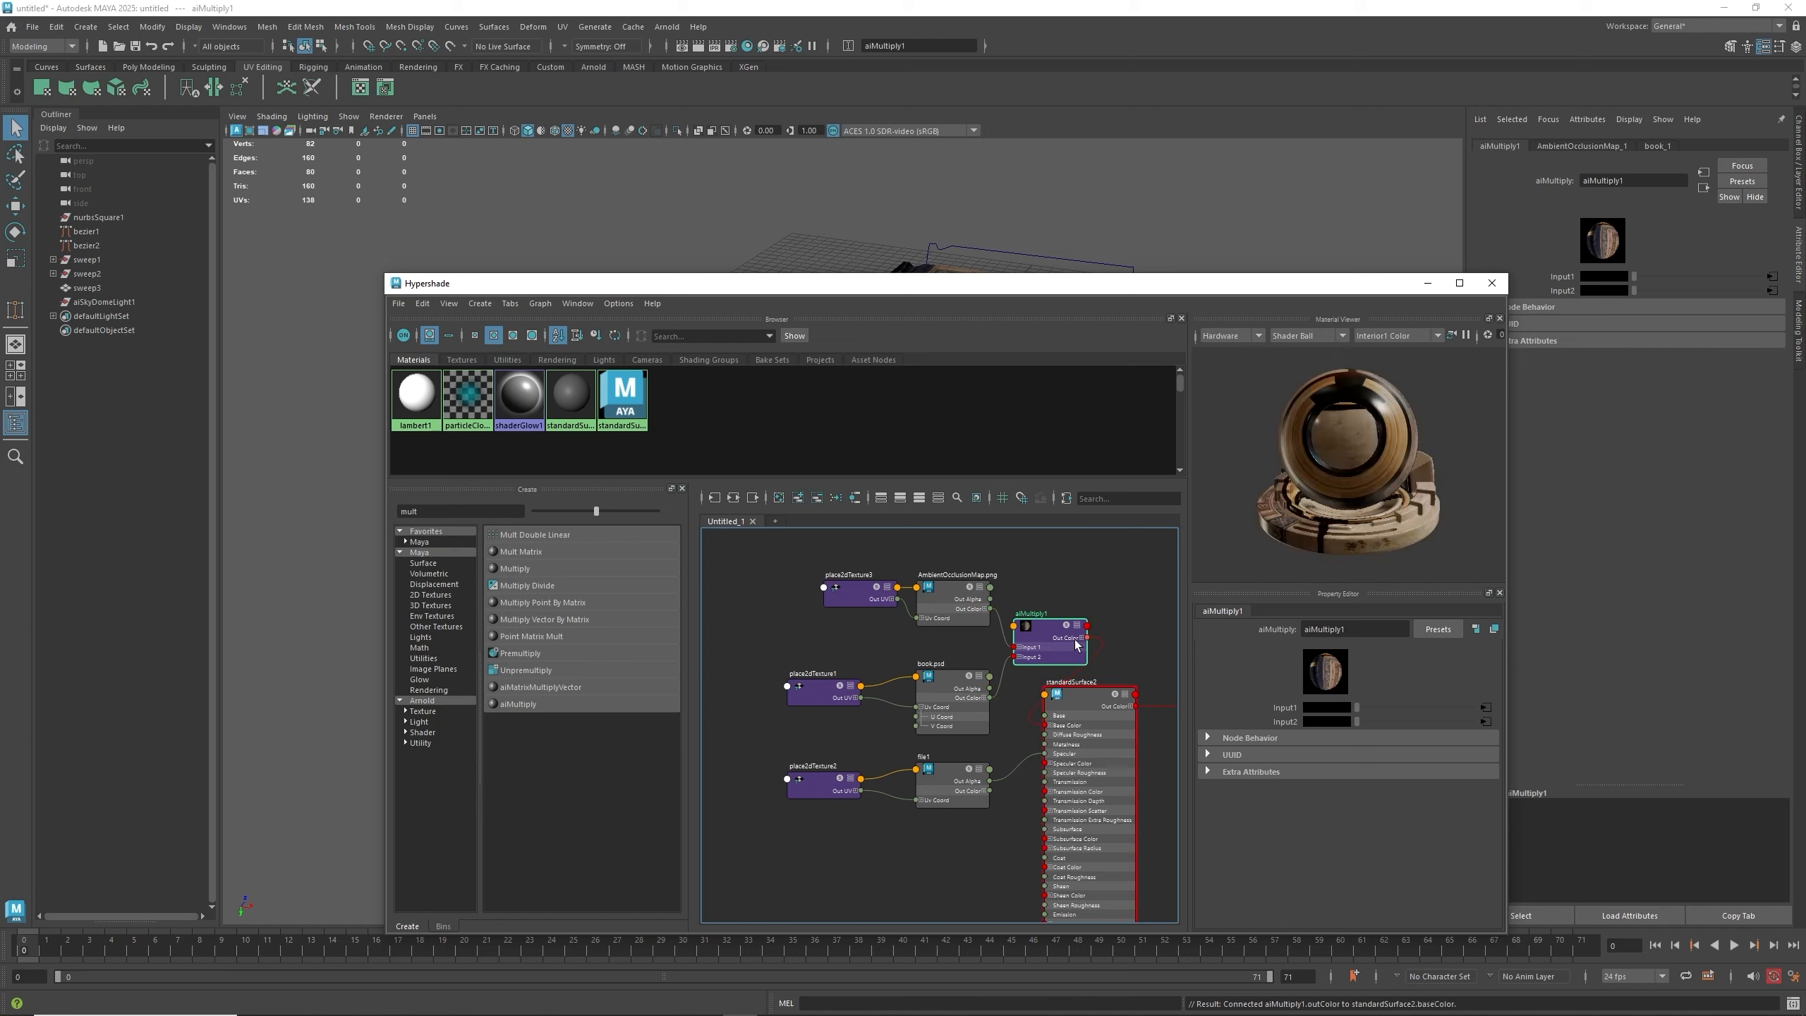
- Rearrange the texture and multiply nodes to tidy the shading network
click(1085, 707)
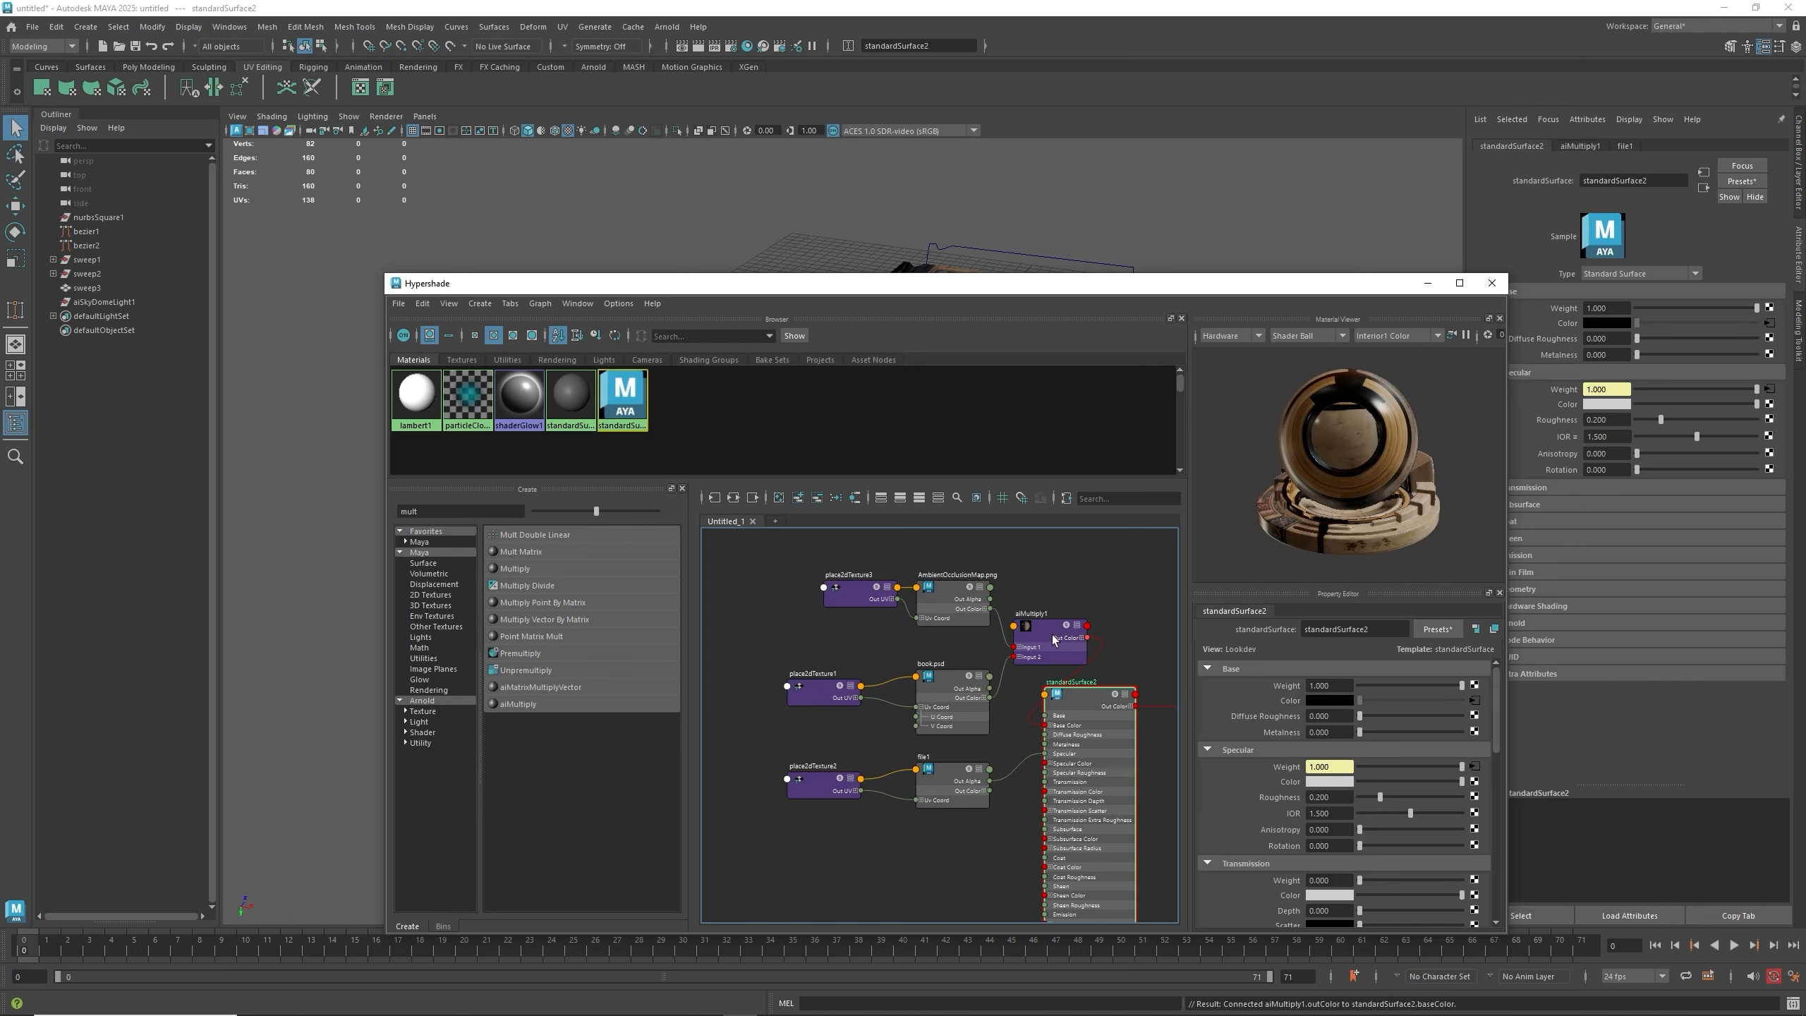
mouse_move(1041, 636)
mouse_down()
mouse_move(982, 647)
mouse_move(1043, 644)
mouse_up()
drag(822, 577, 954, 695)
drag(1032, 645, 875, 646)
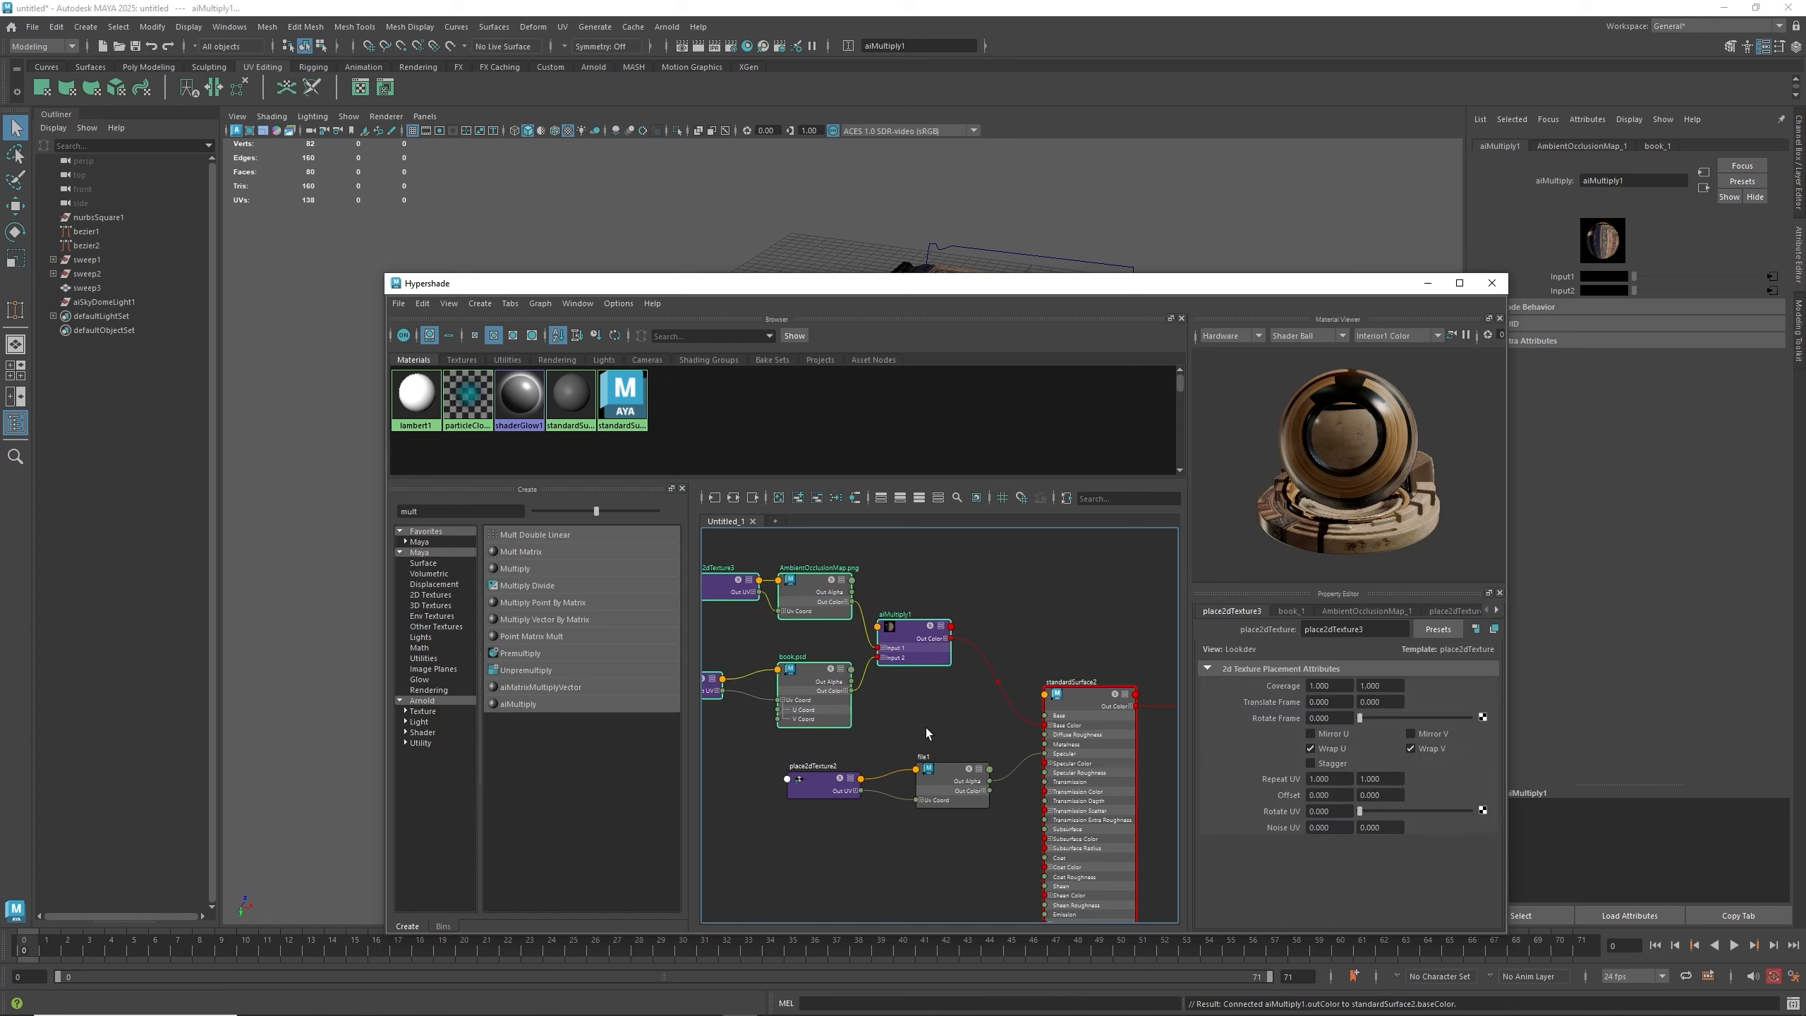
middle_drag(925, 729, 899, 666)
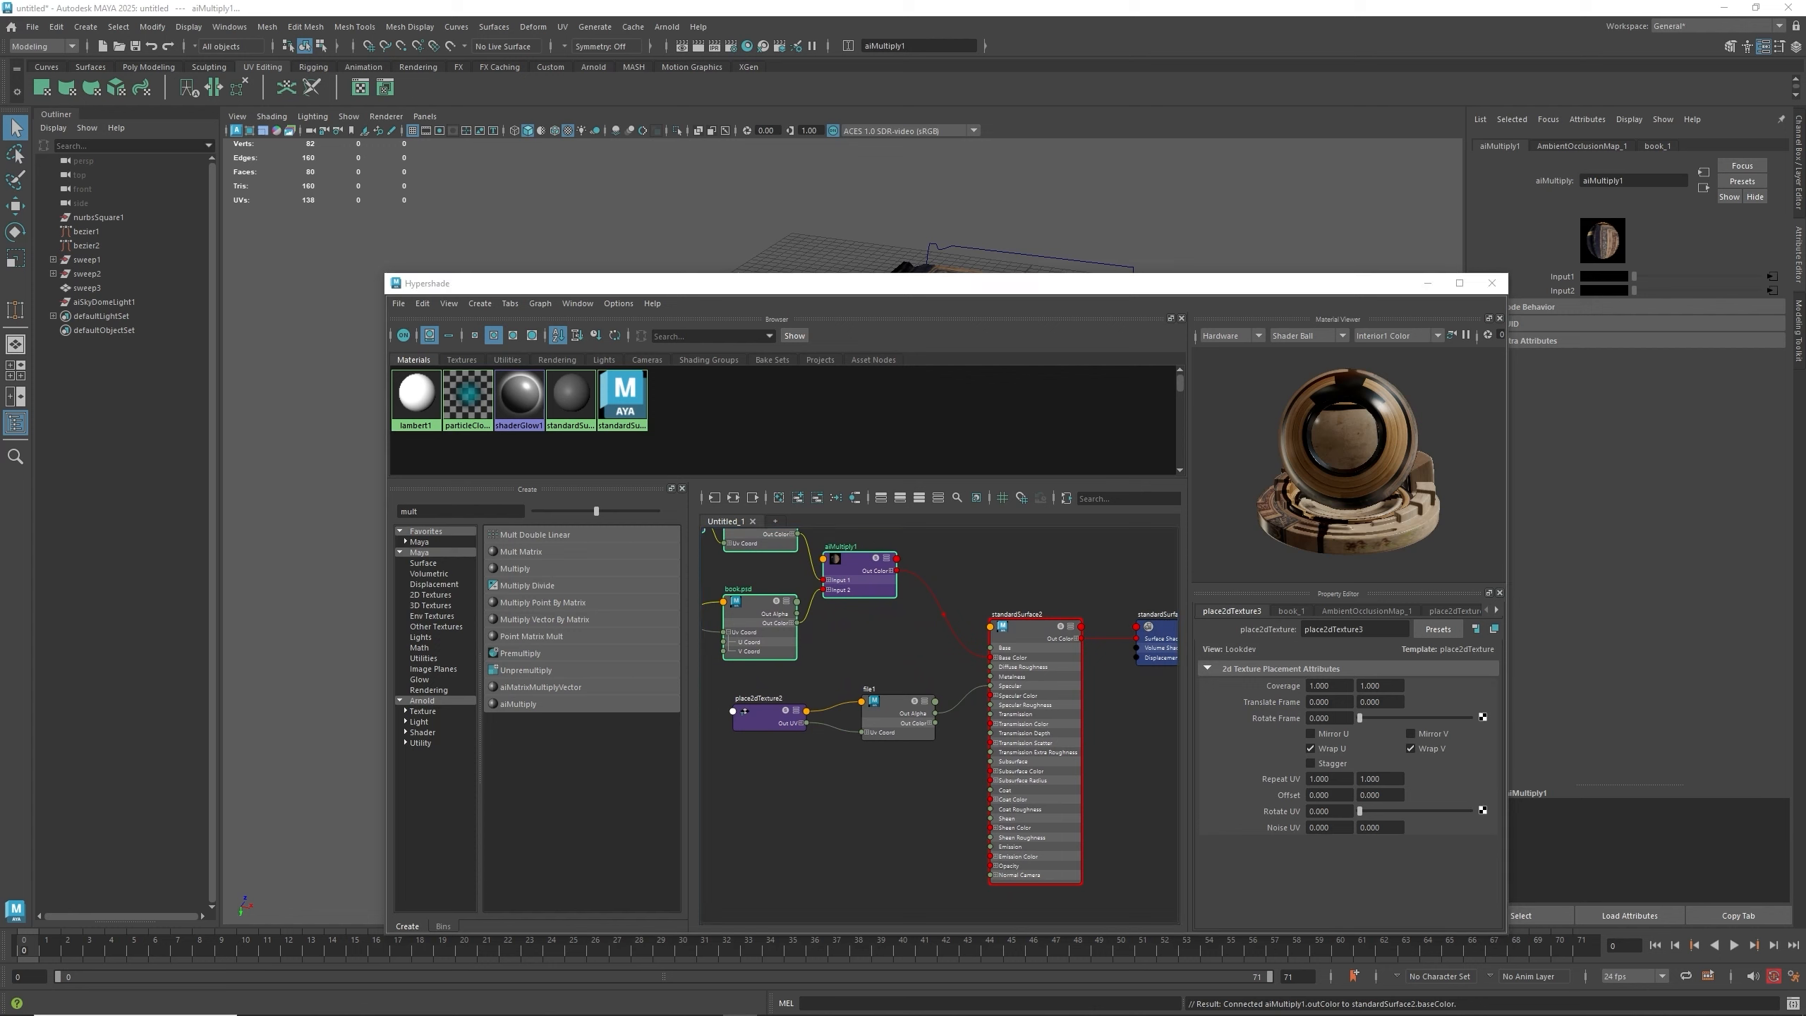
- Preview the specular map image, then load DisplacementMap.png from the Desktop into the file1 node instead
click(893, 709)
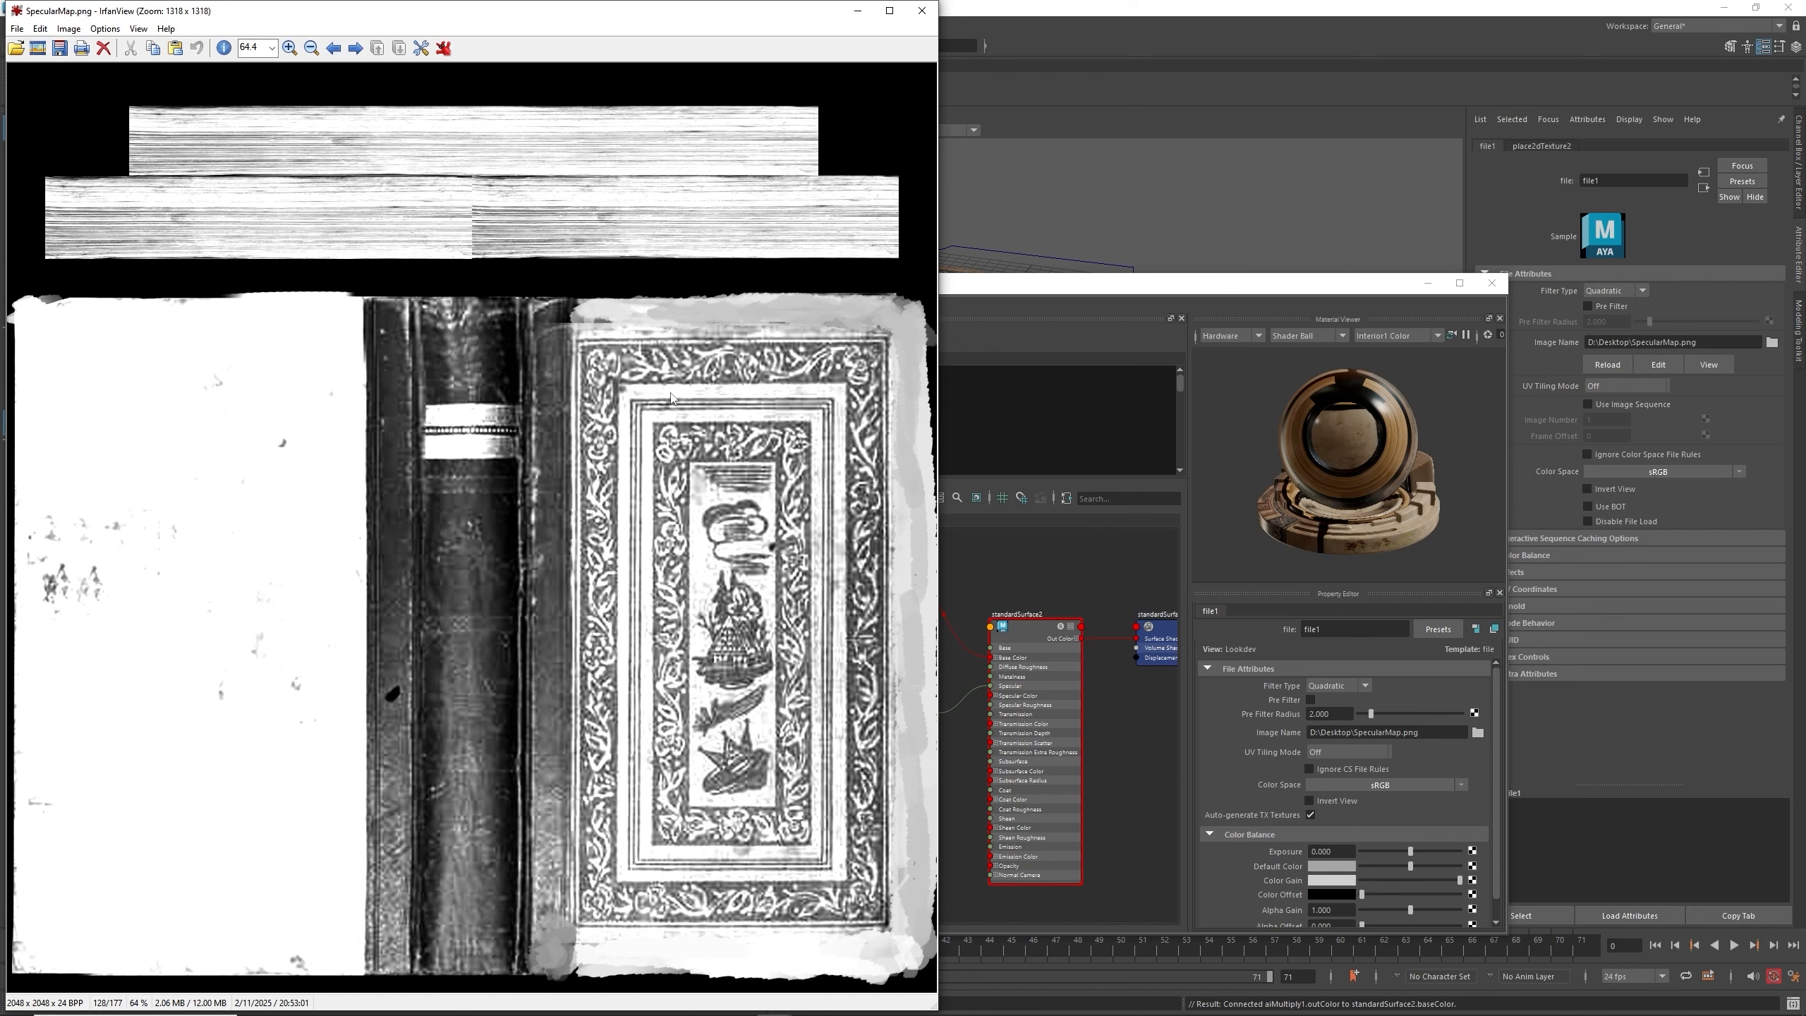
click(922, 11)
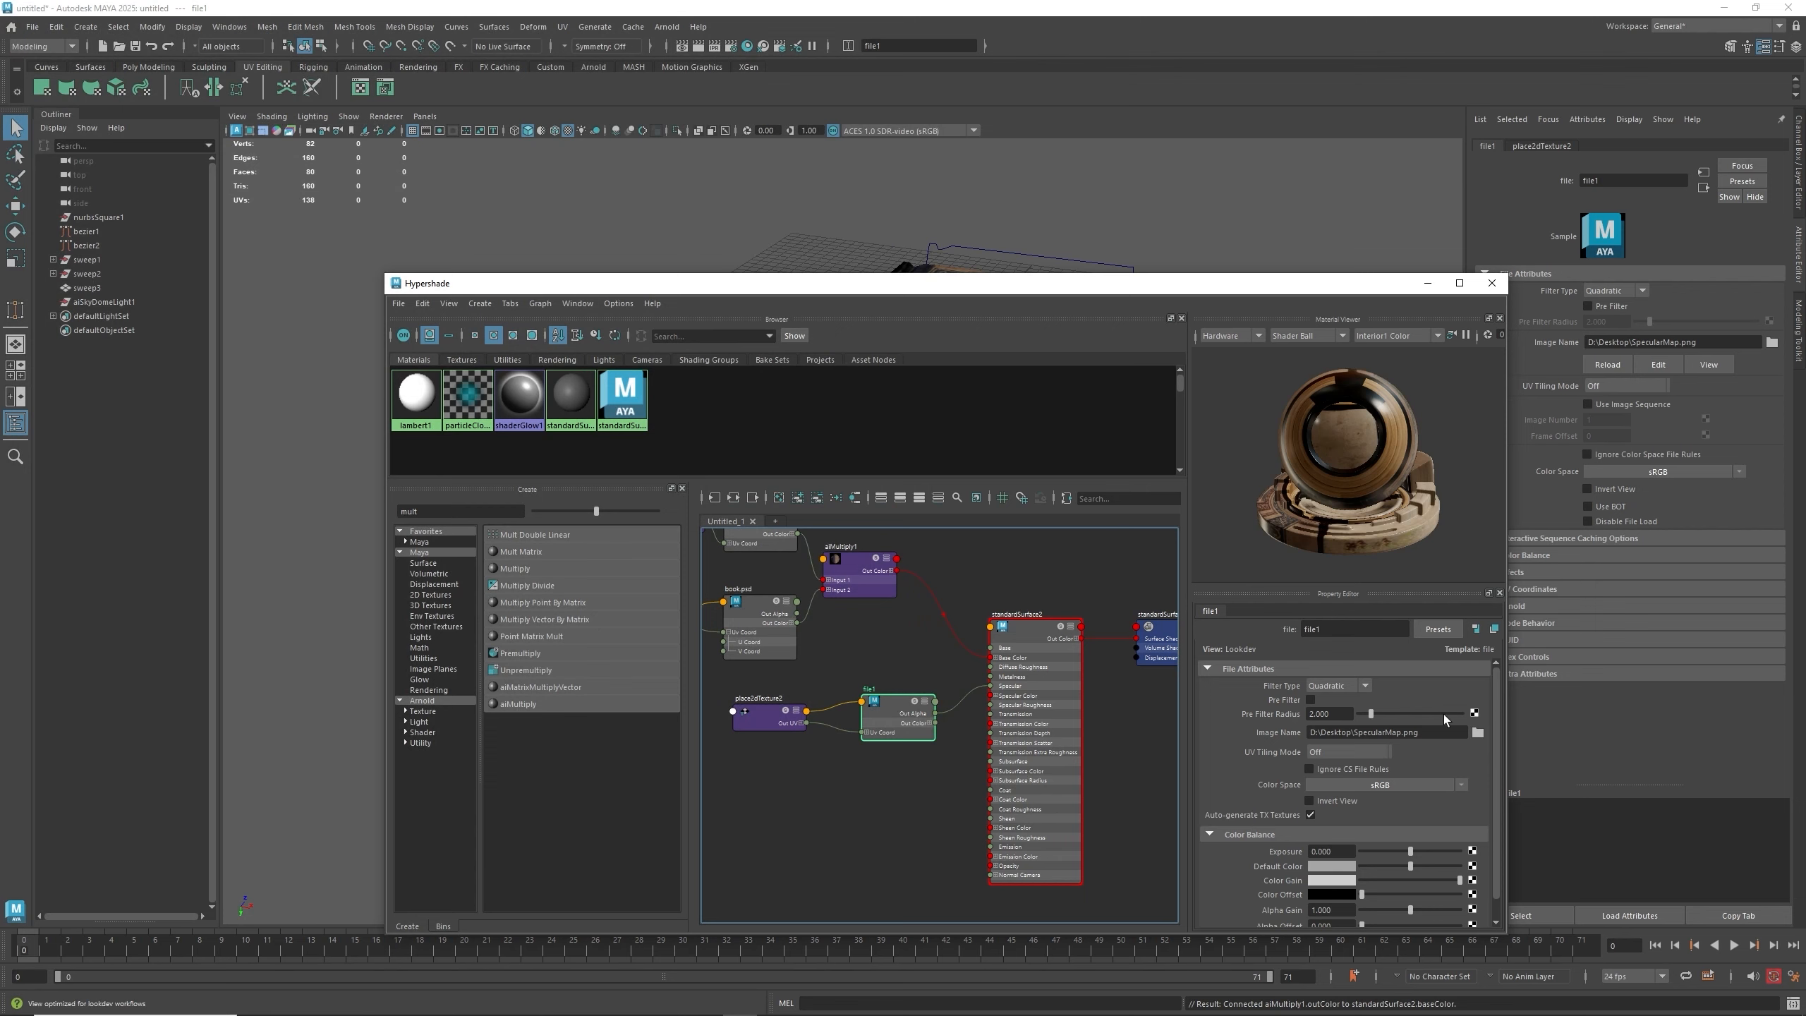
click(1477, 732)
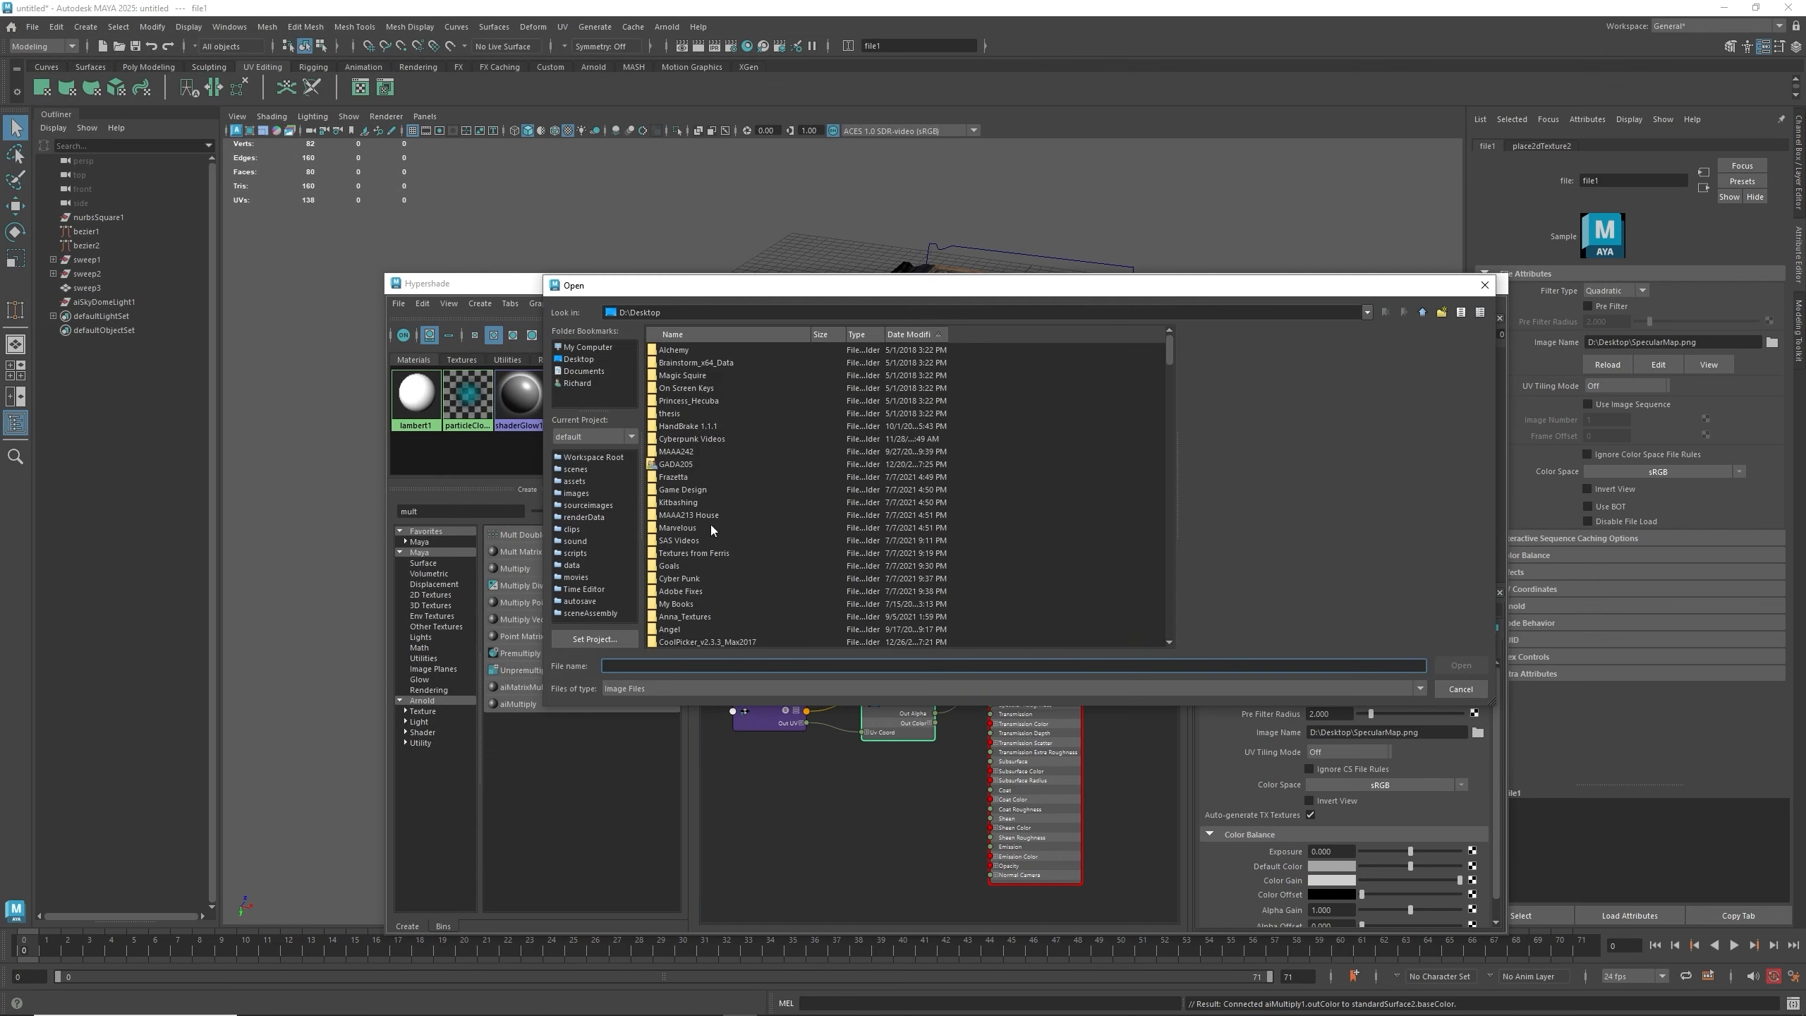
scroll(709, 497, down, 15)
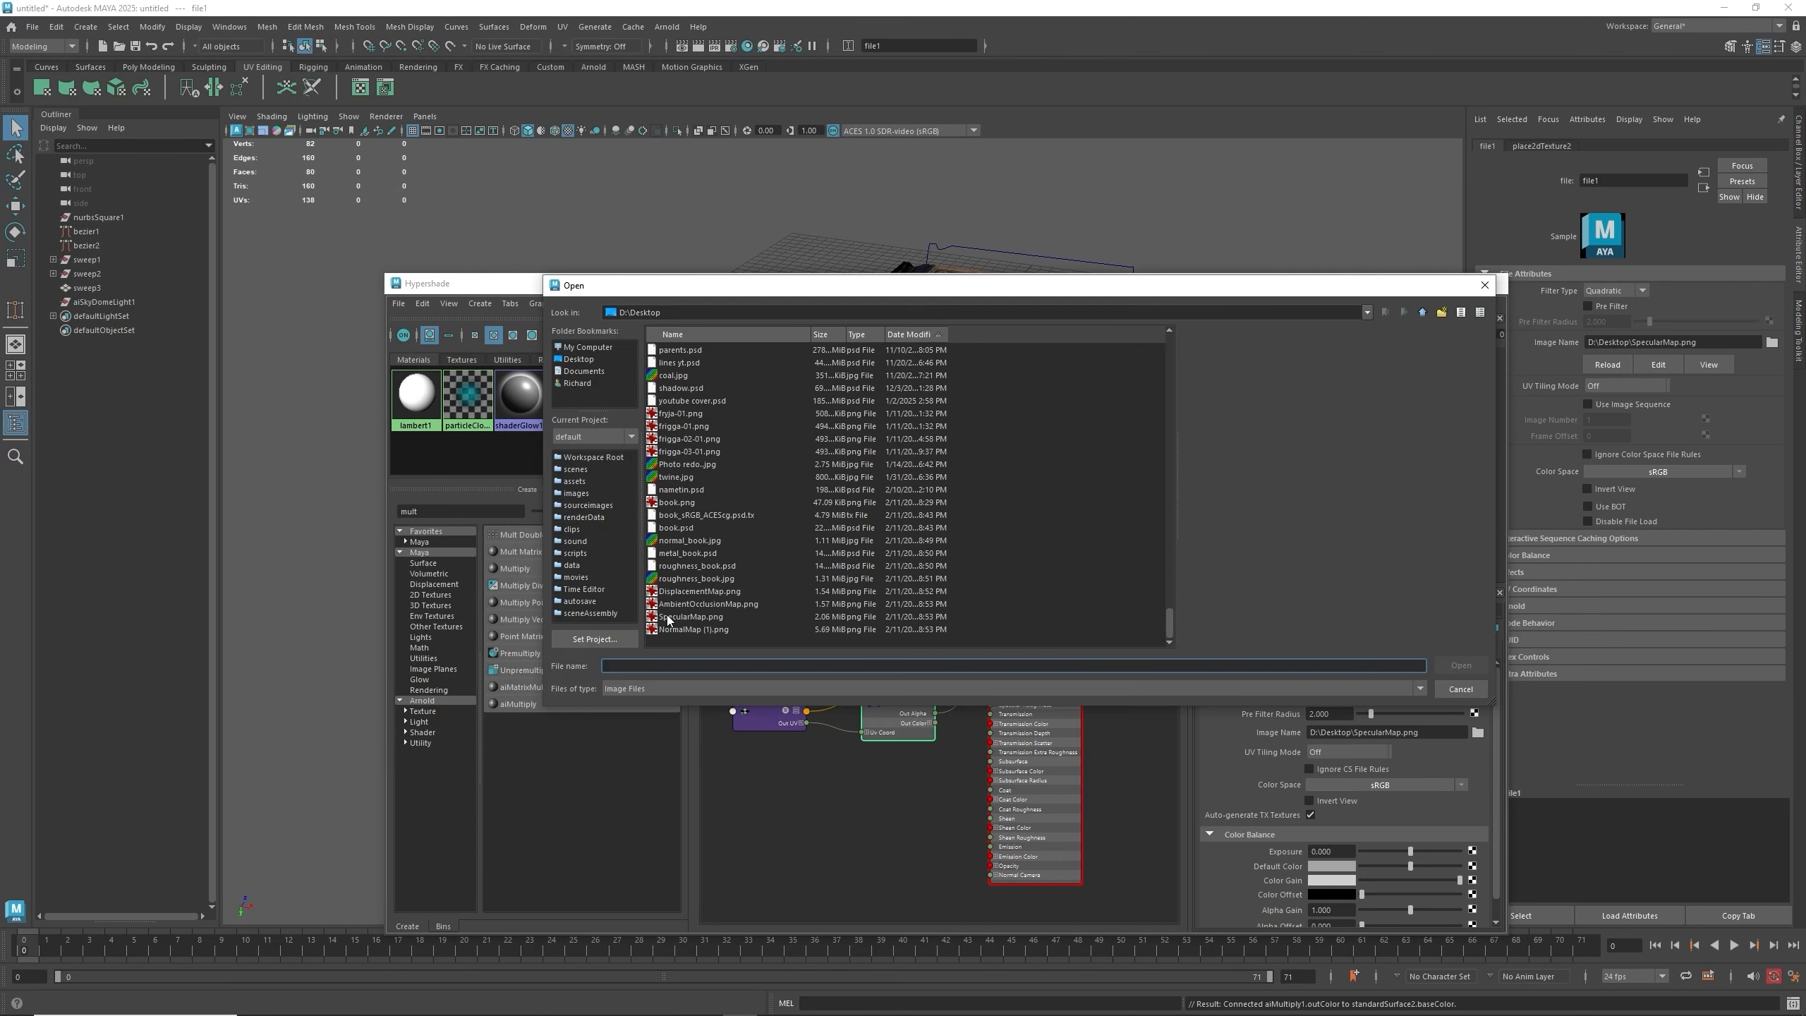
double_click(699, 591)
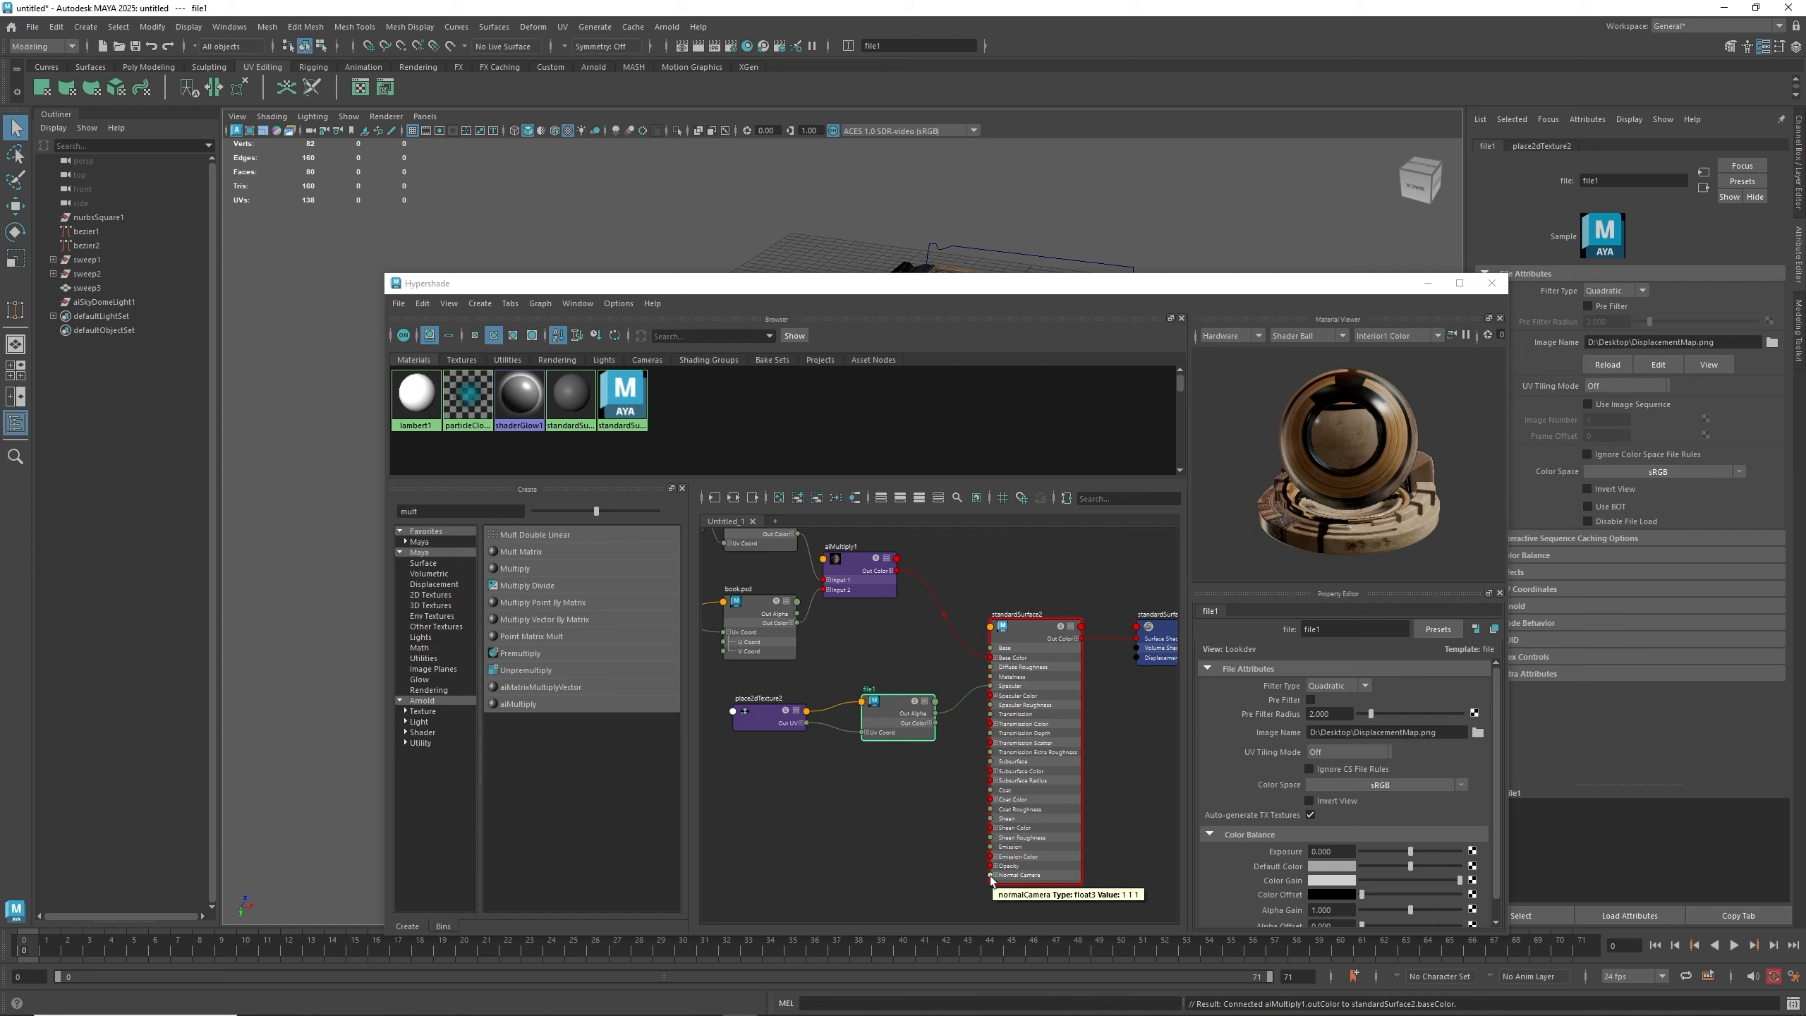
- Browse through the Standard Surface material's attributes in the property editor
click(1054, 641)
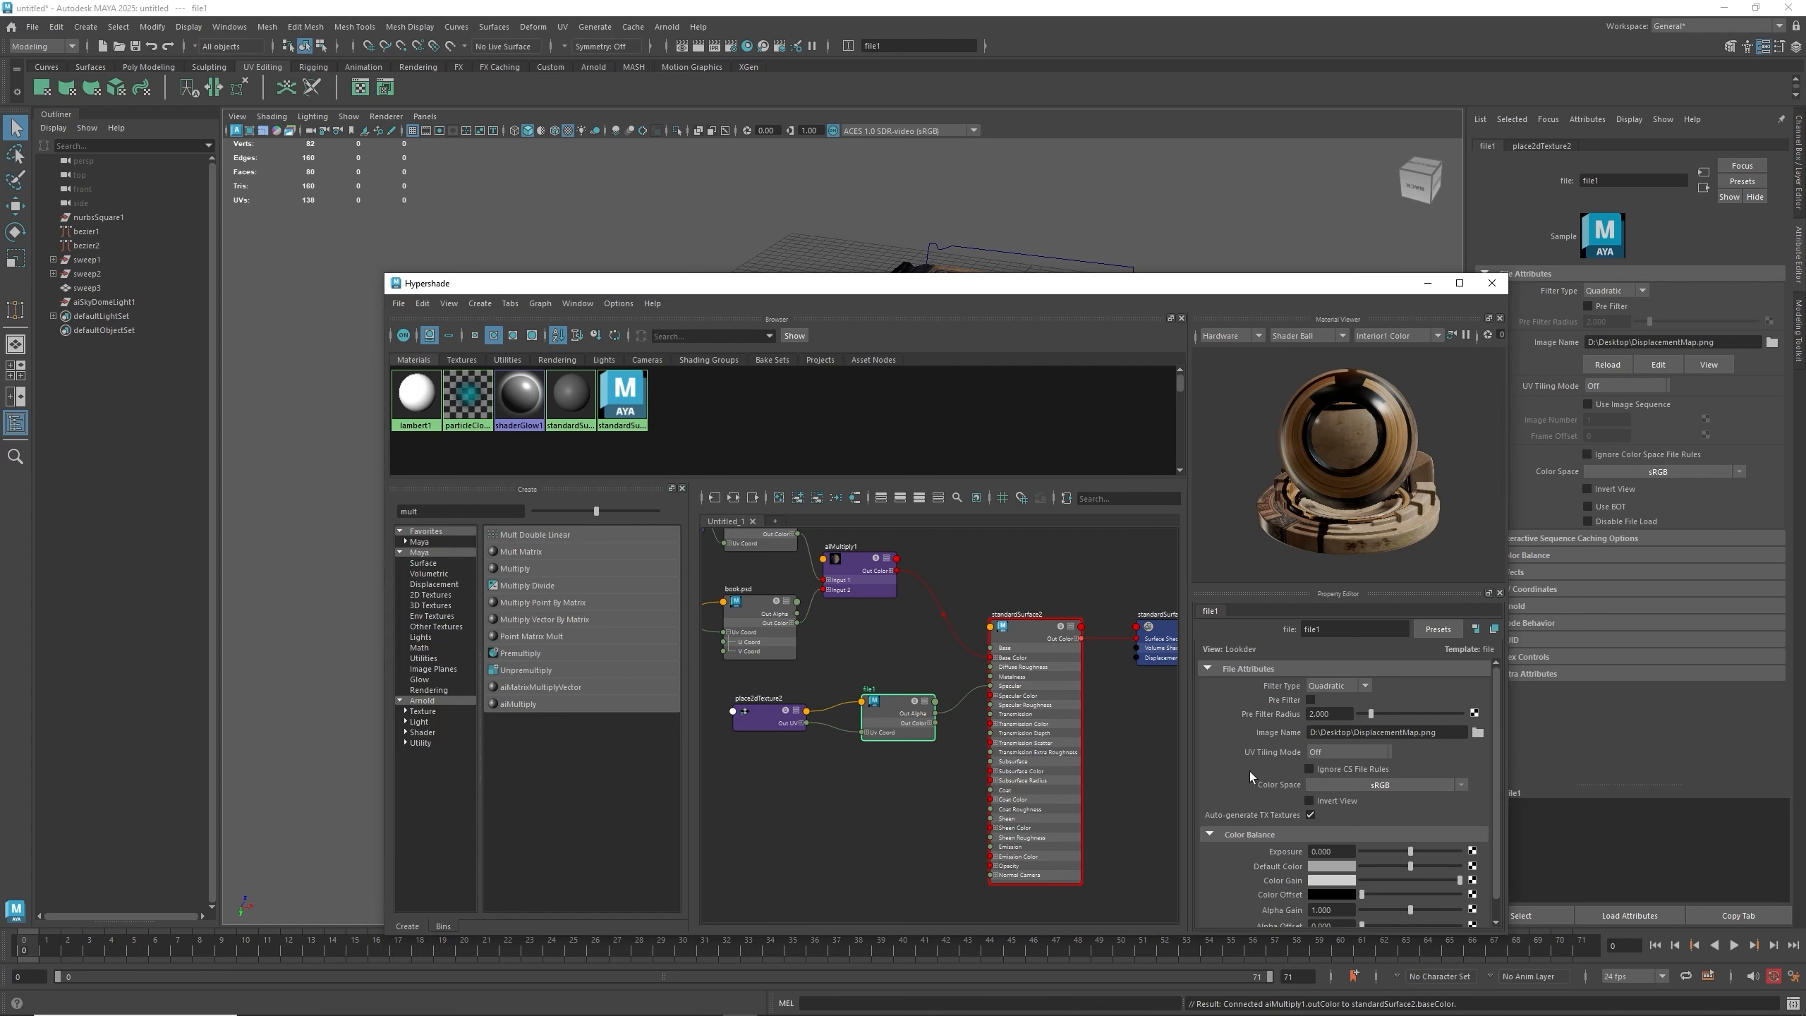
scroll(1344, 791, down, 5)
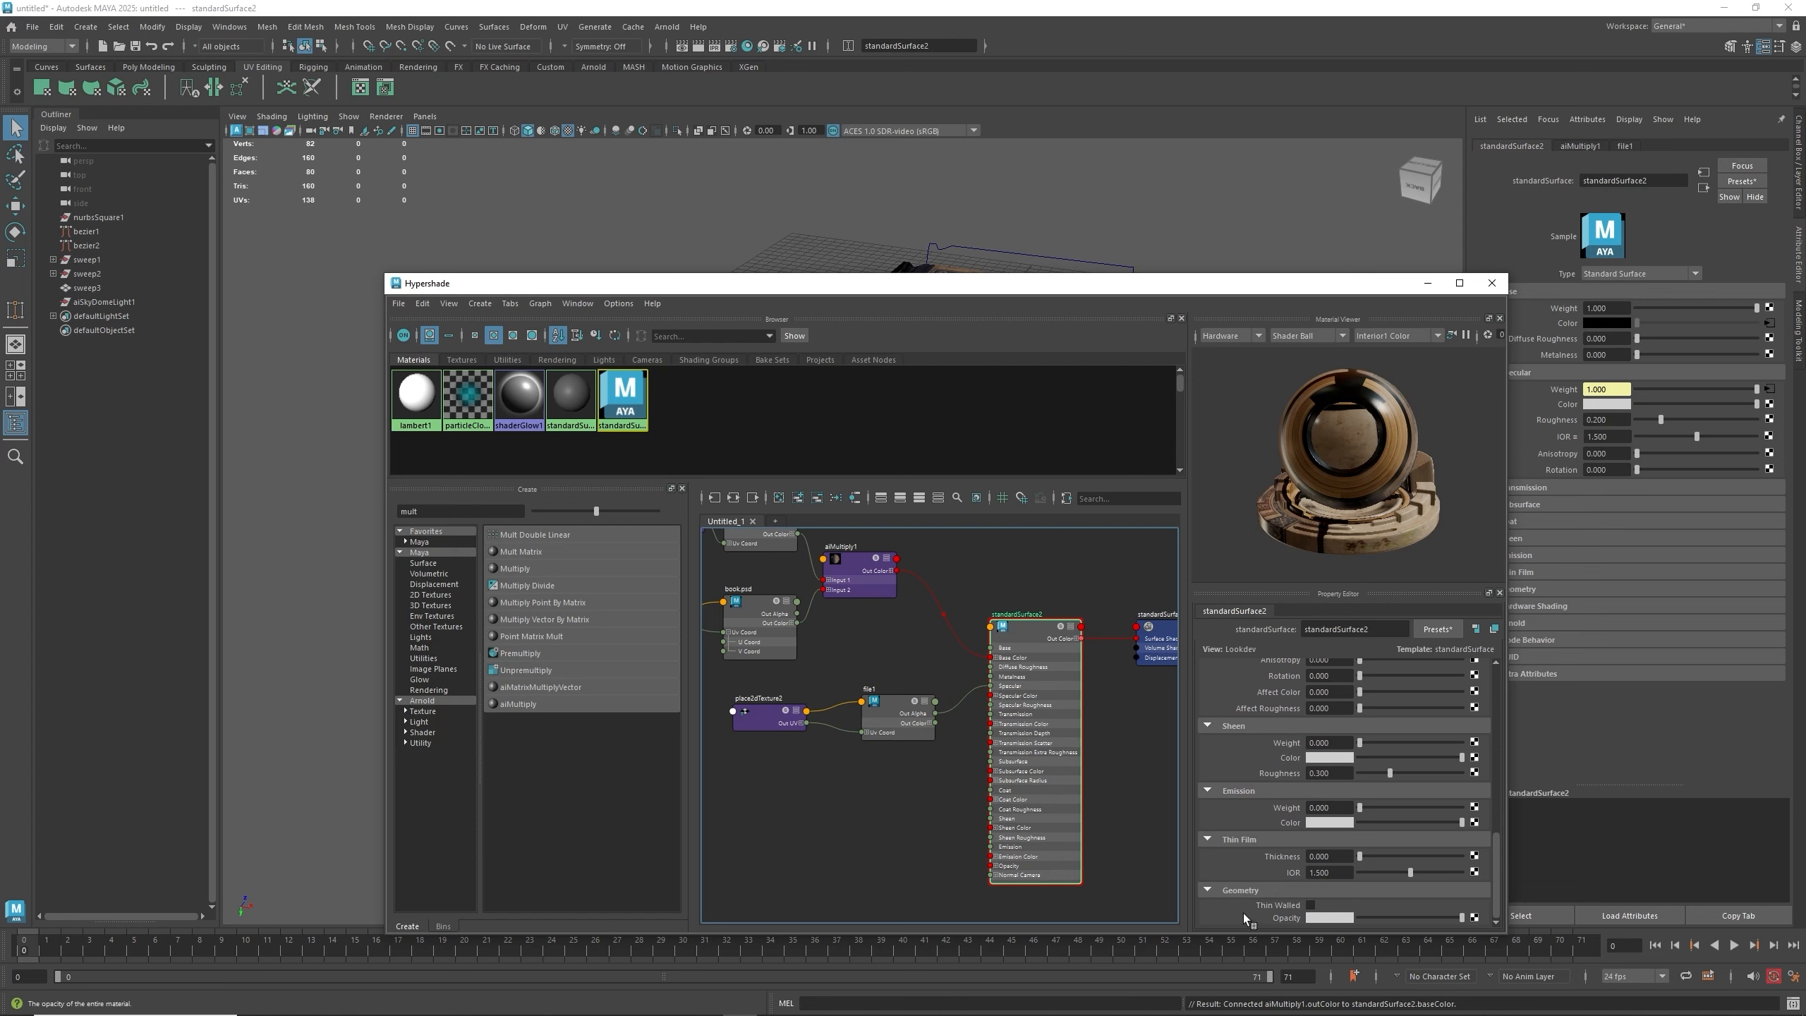
scroll(1246, 875, up, 2)
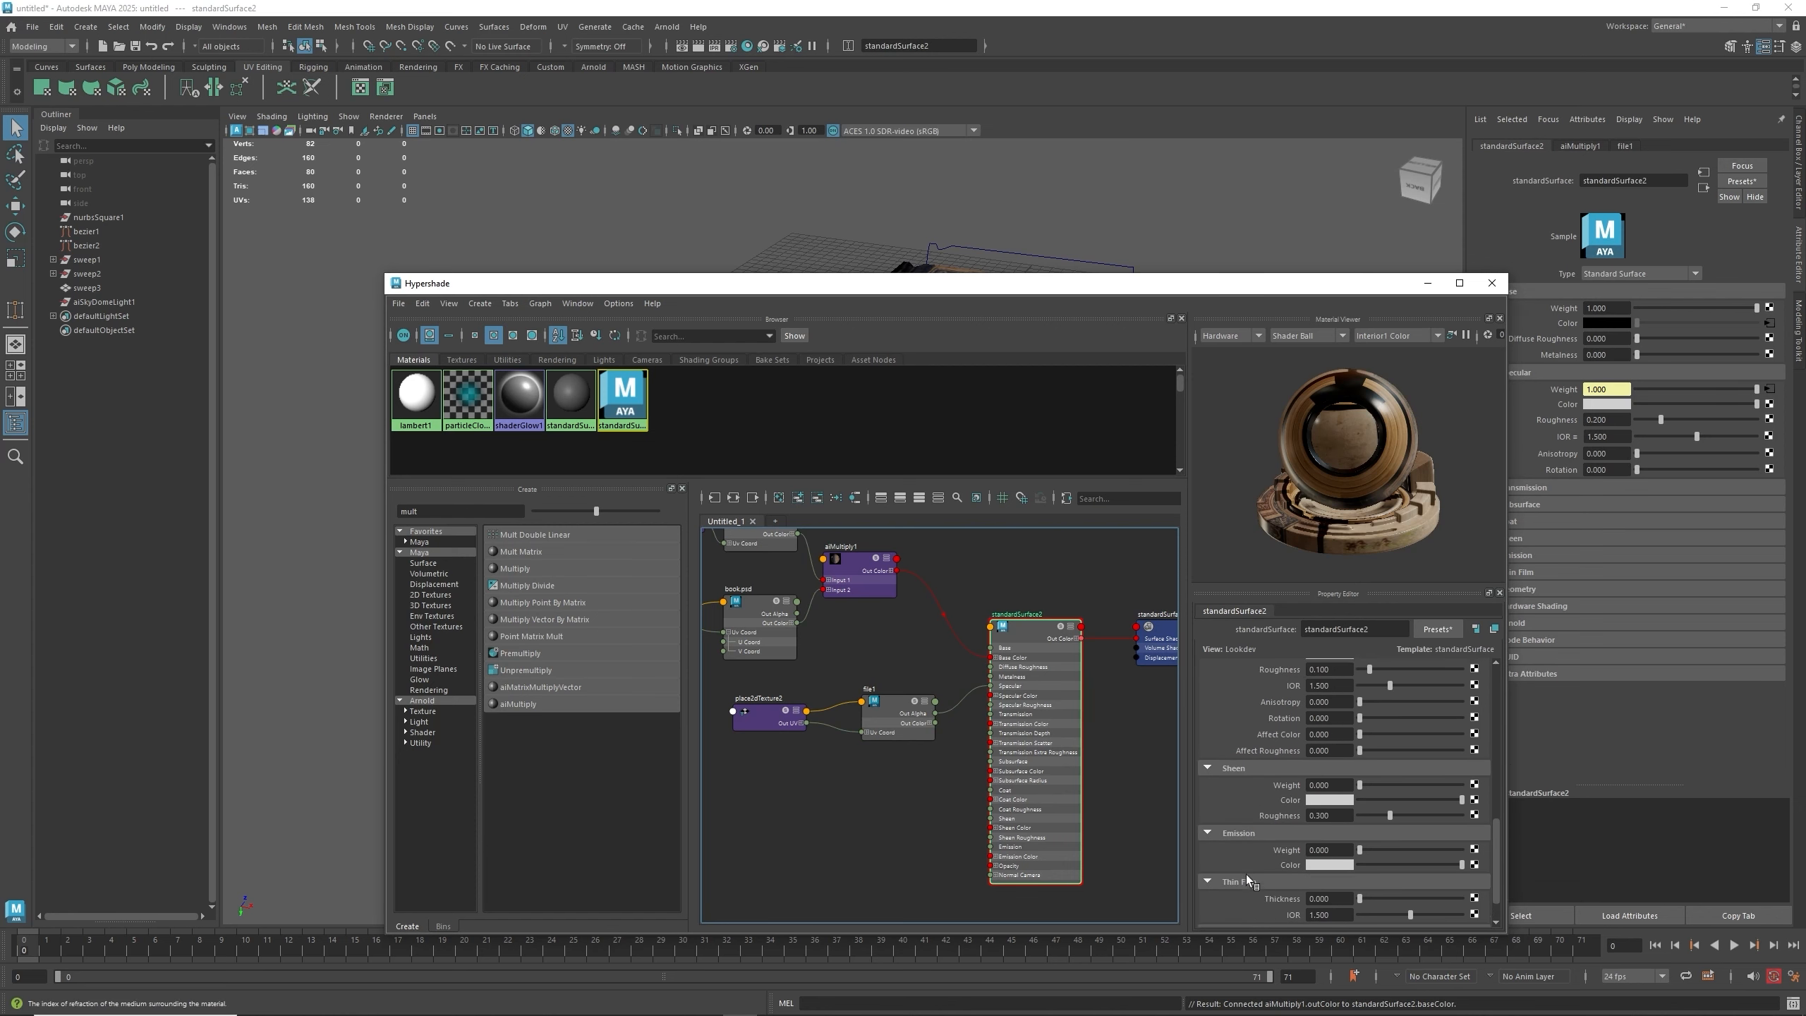
scroll(1246, 875, up, 5)
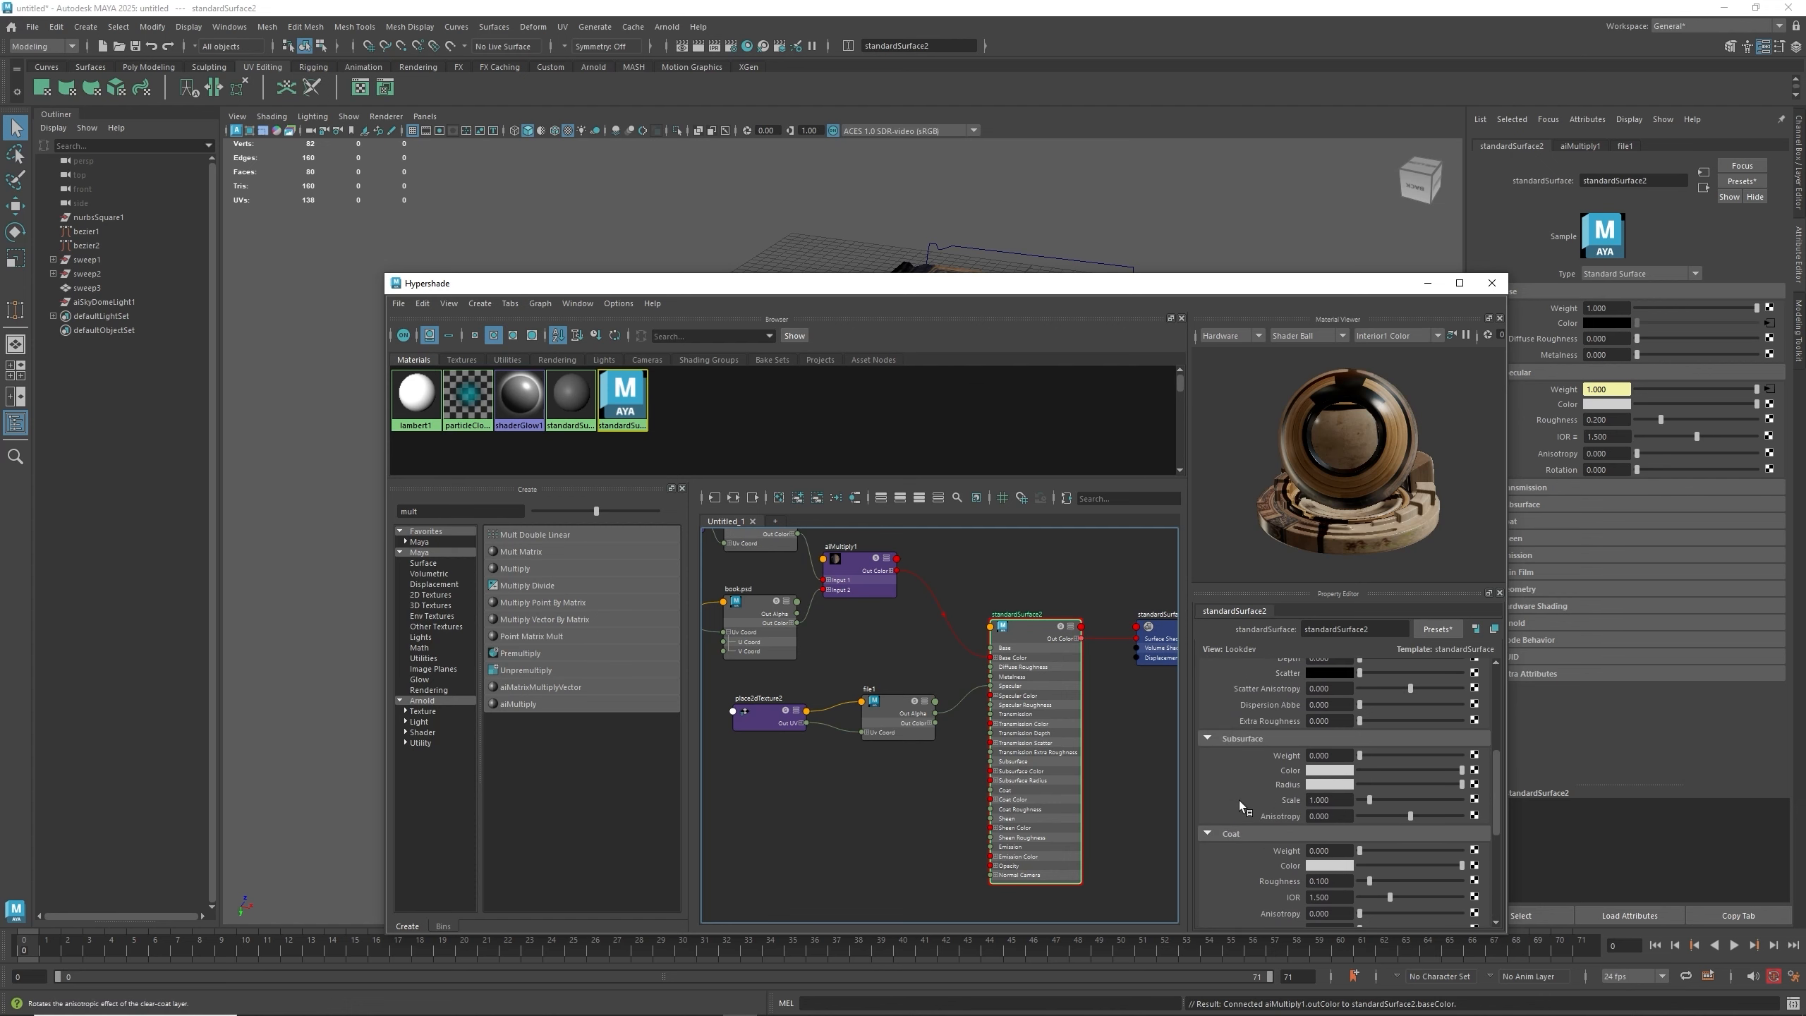
scroll(1239, 800, up, 2)
scroll(1239, 800, down, 12)
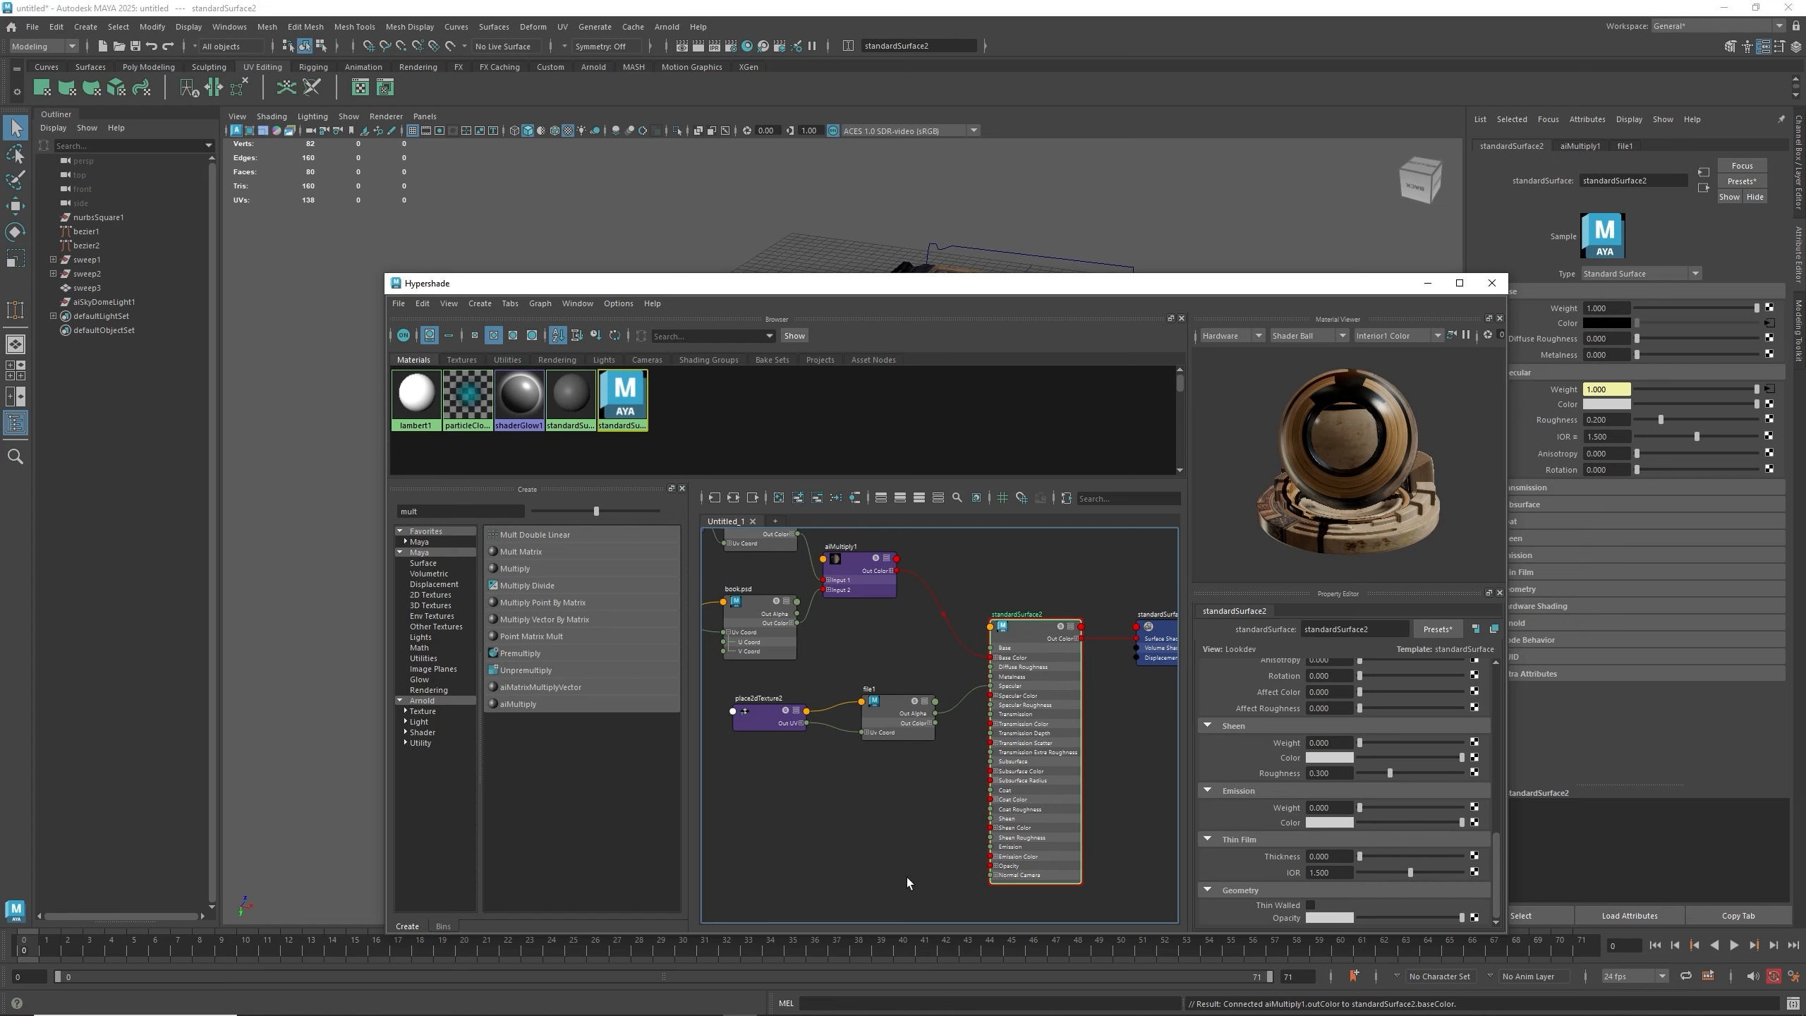
- Create an aiNormalMap node and connect its output to the material's Normal Camera input
double_click(444, 511)
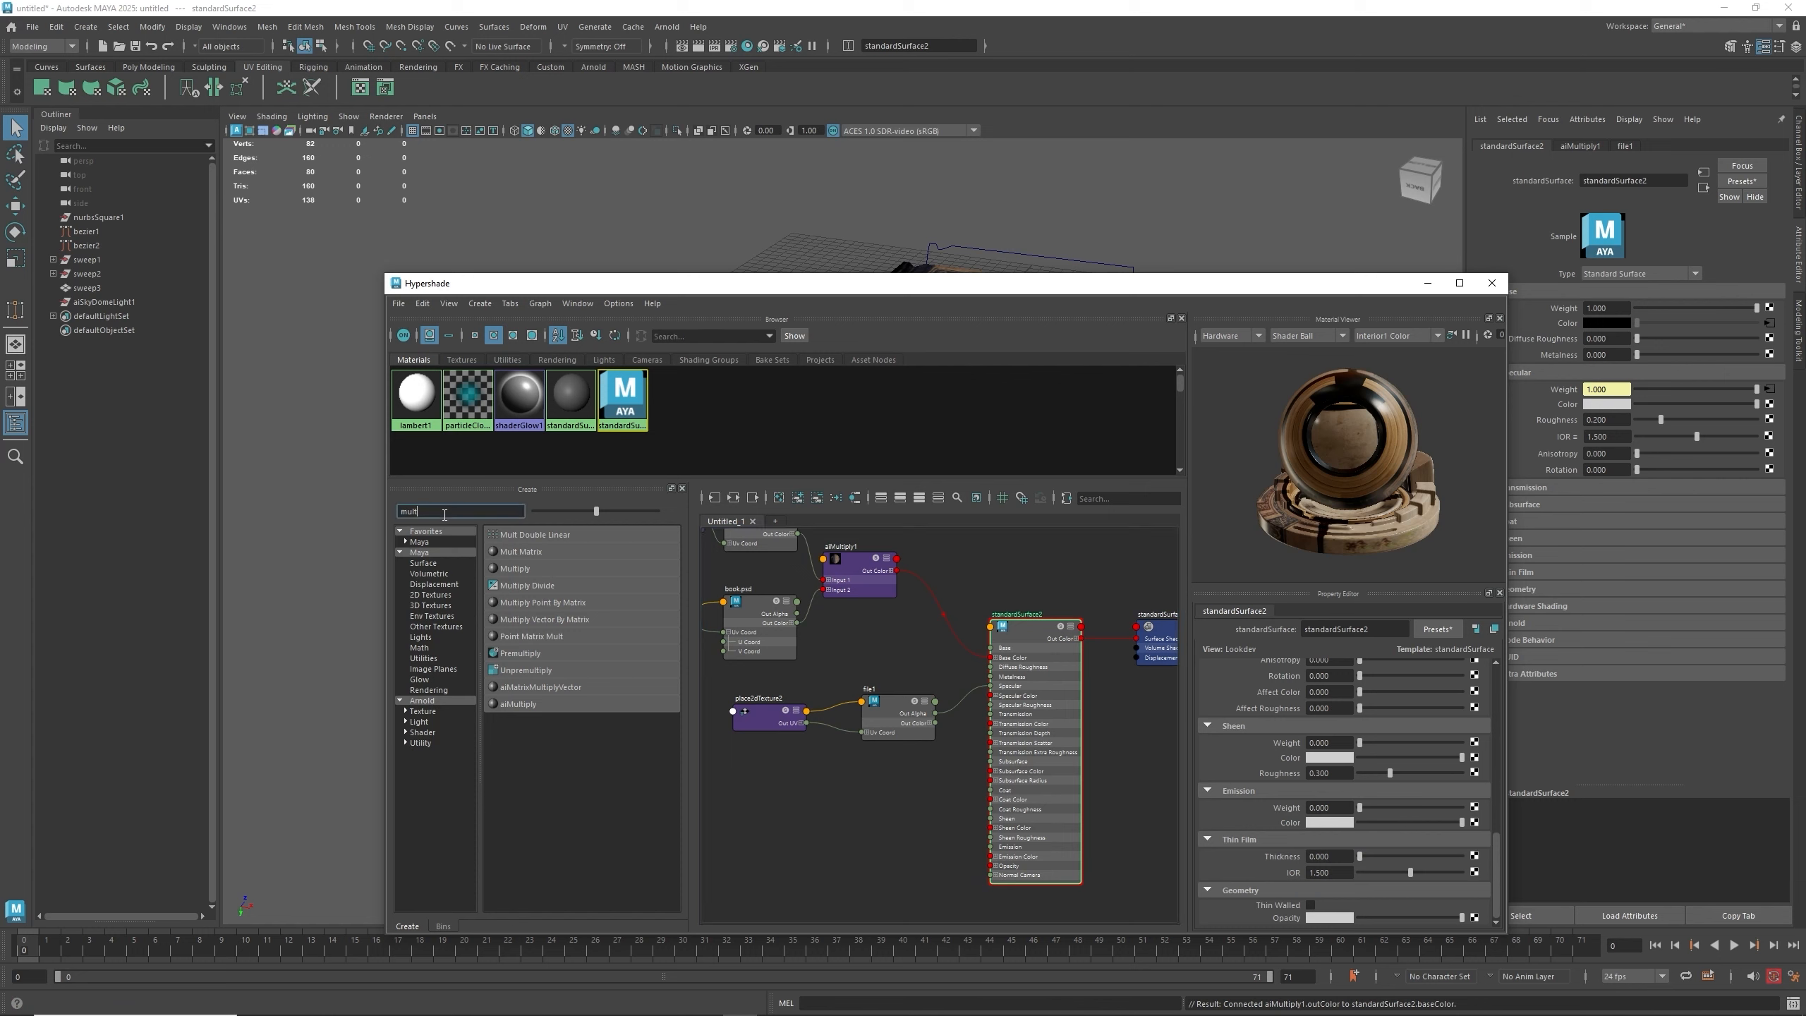
text(norm)
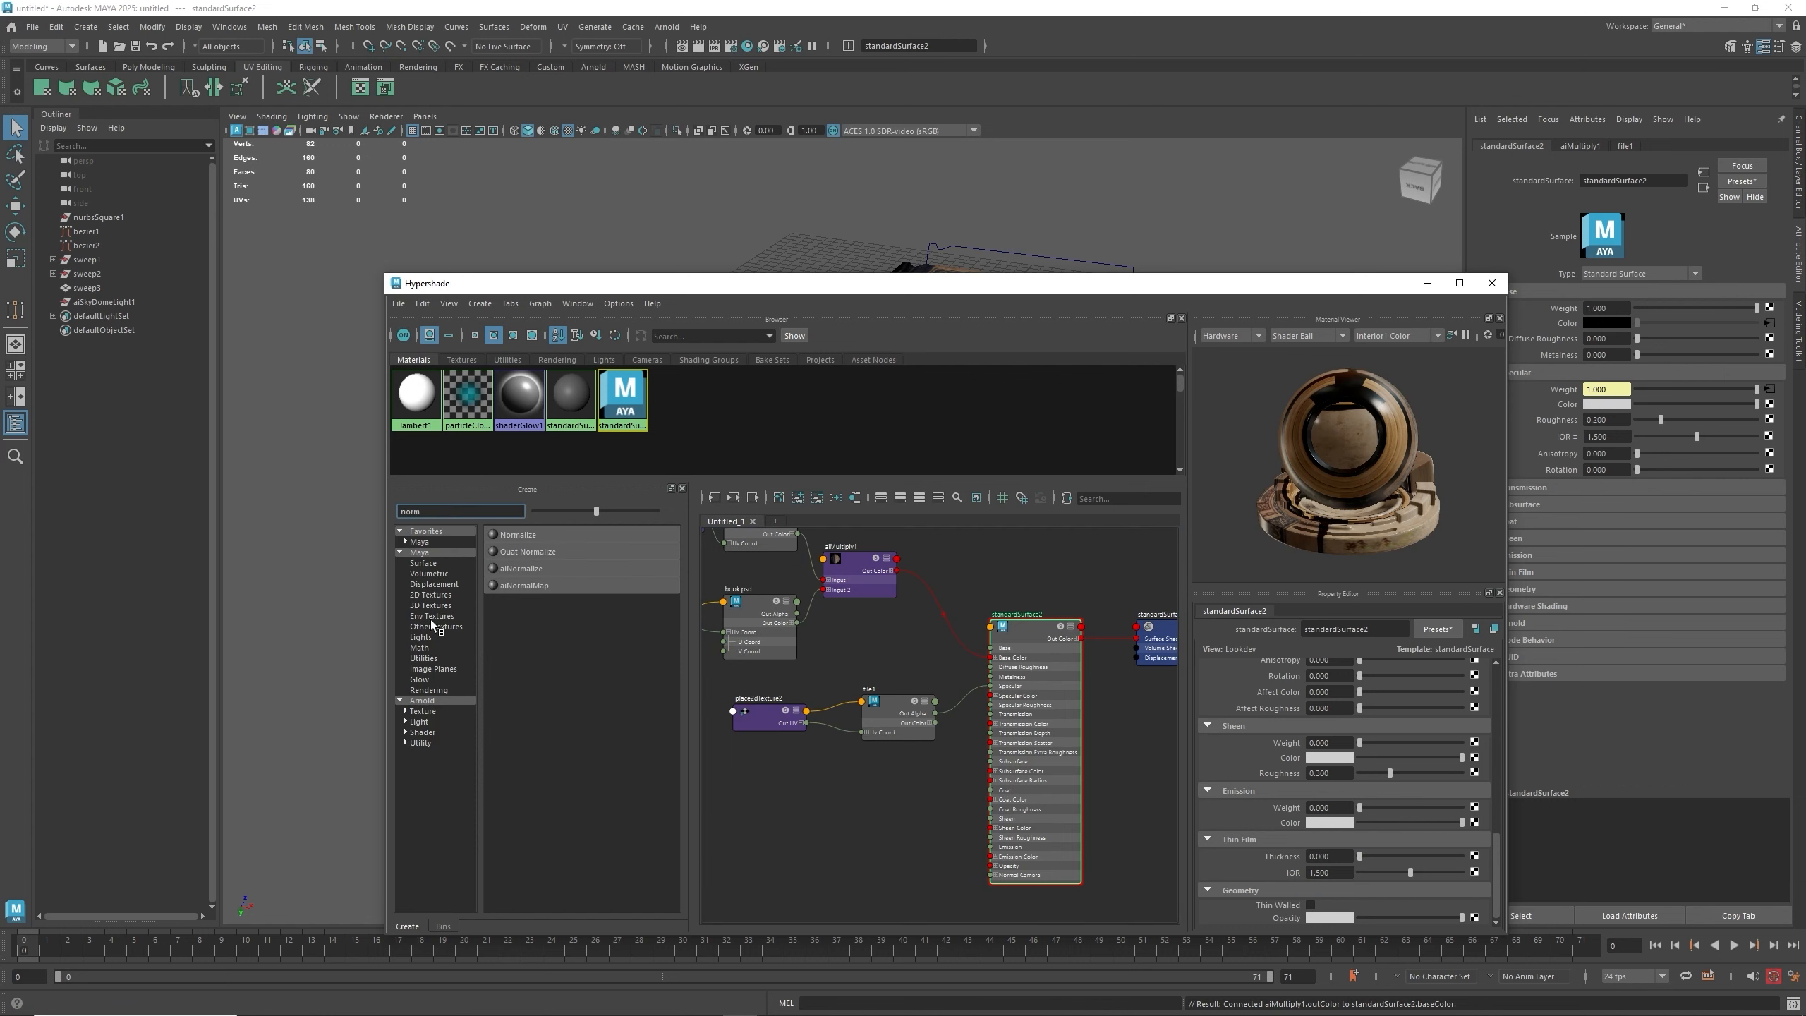
click(522, 582)
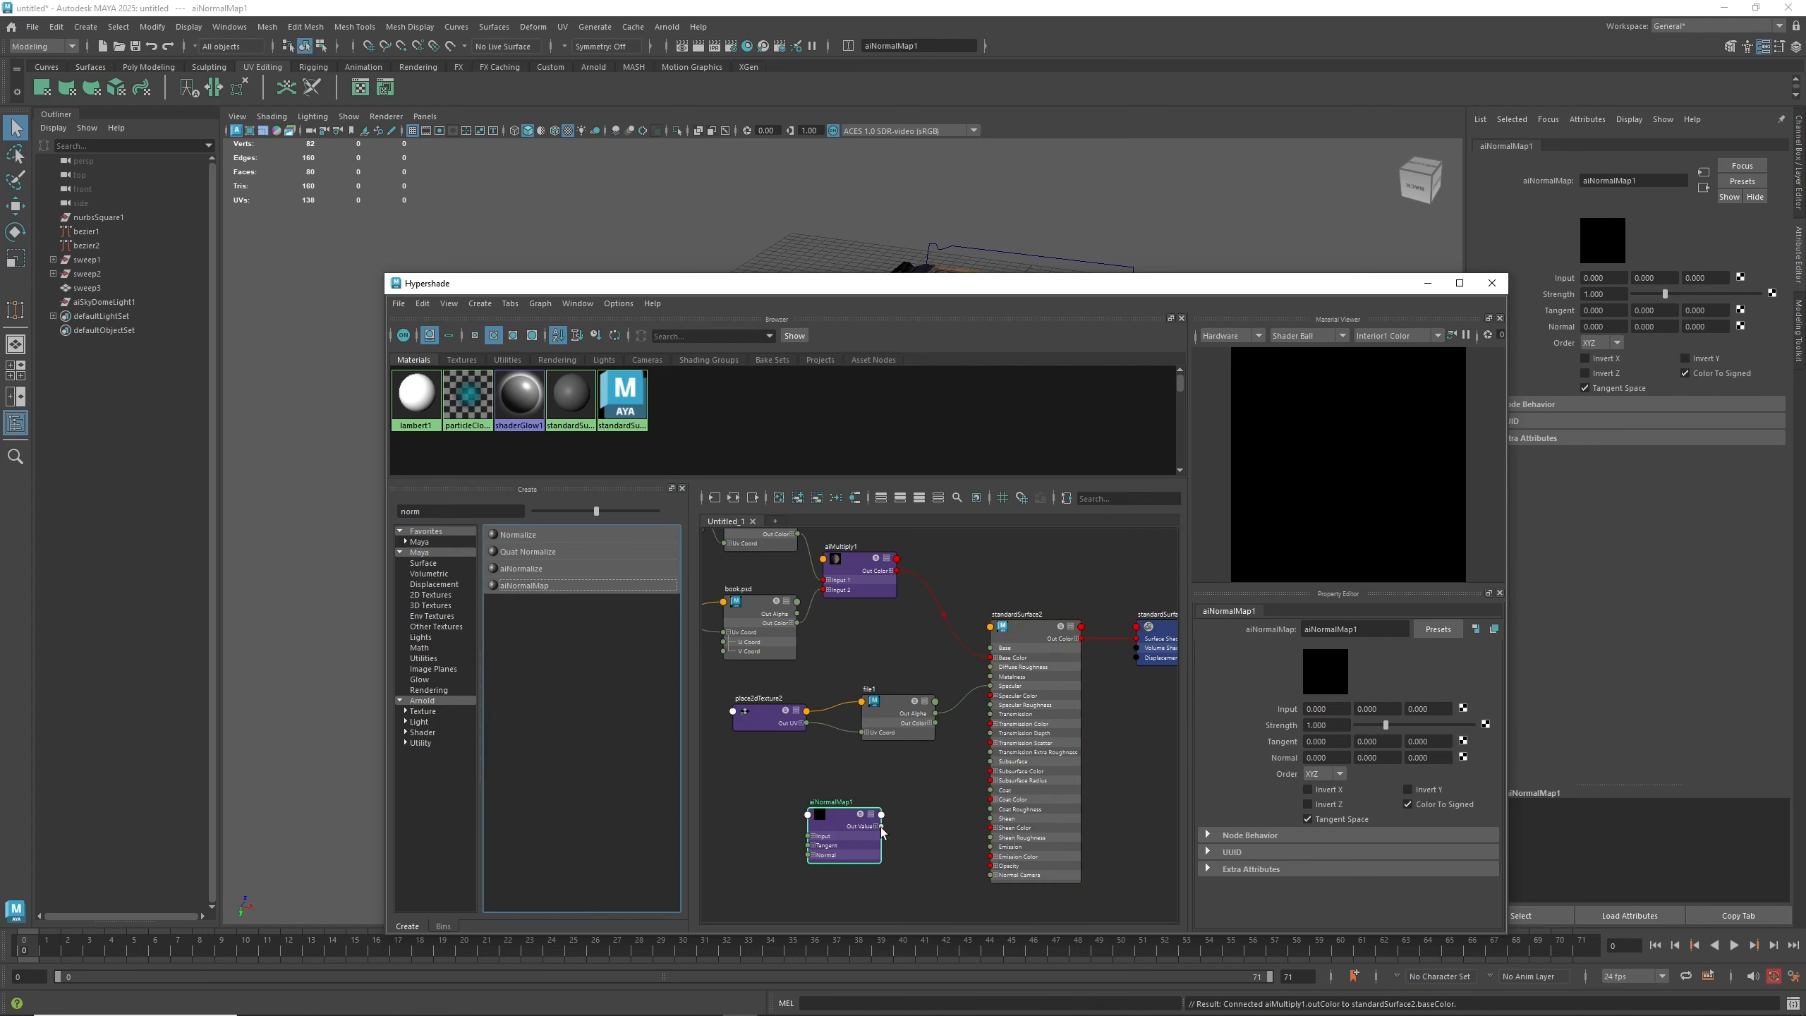
drag(882, 826, 991, 878)
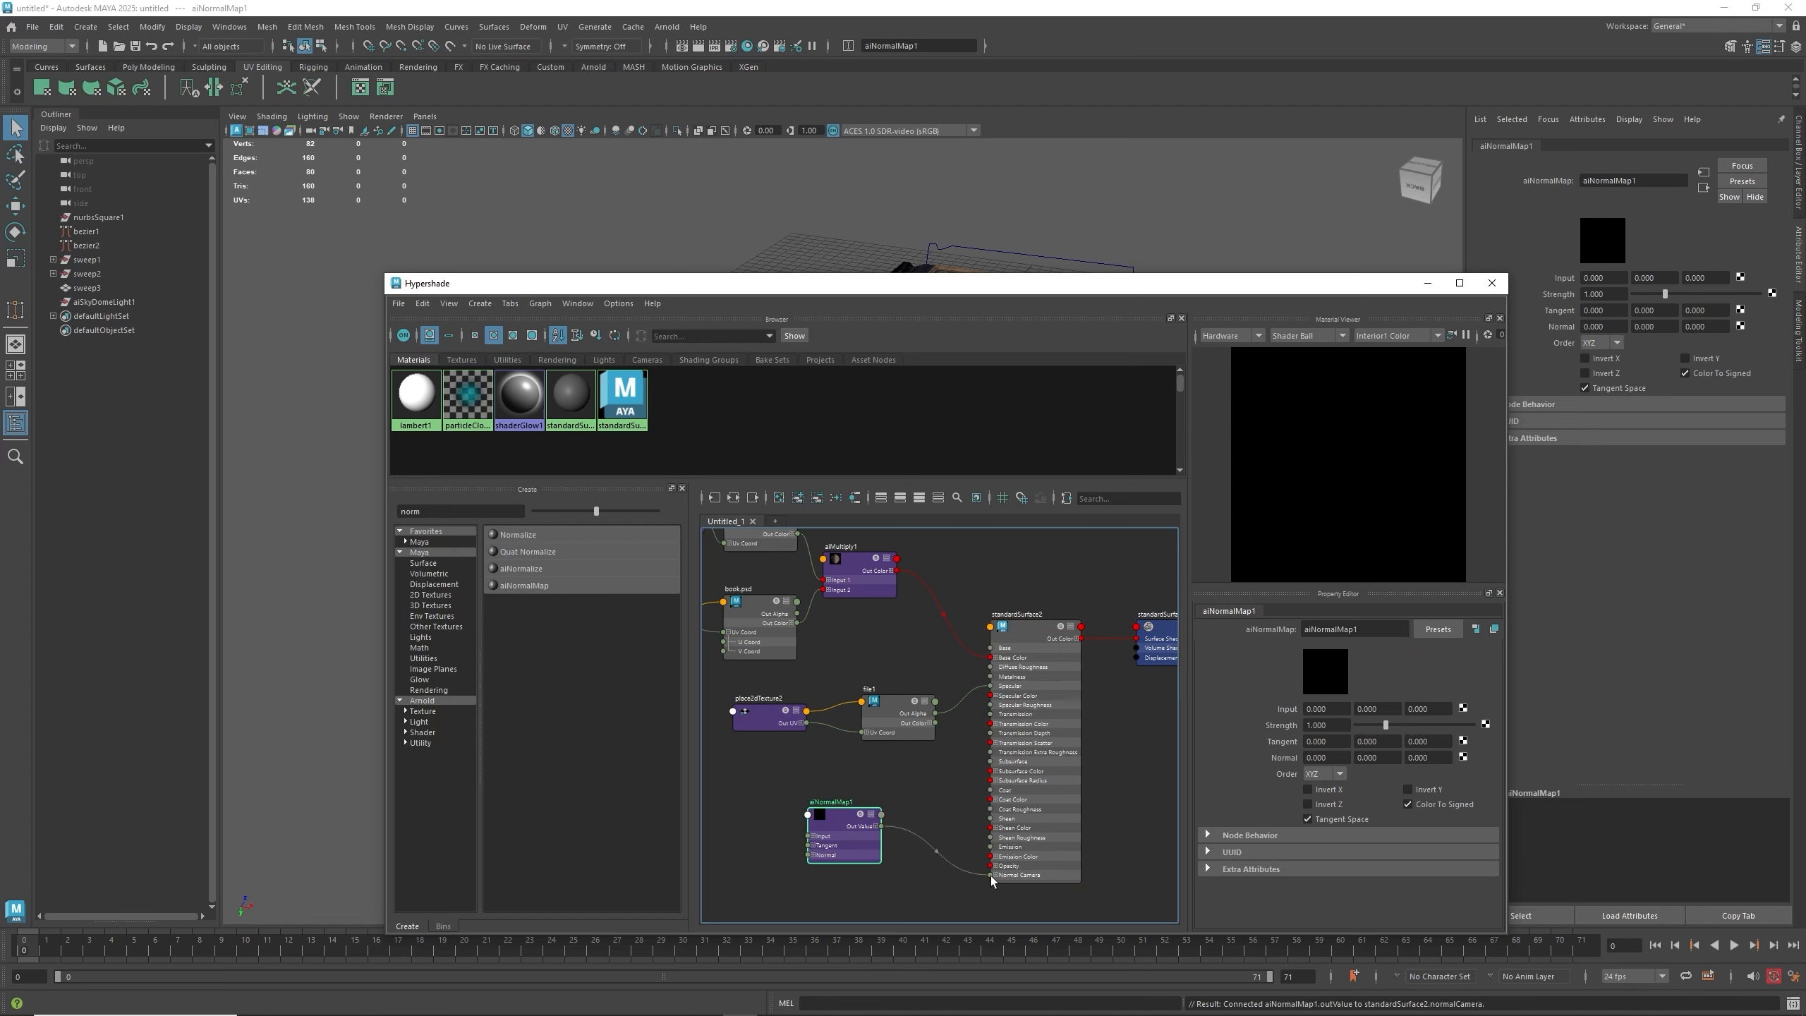
alt+middle_drag(880, 876, 940, 870)
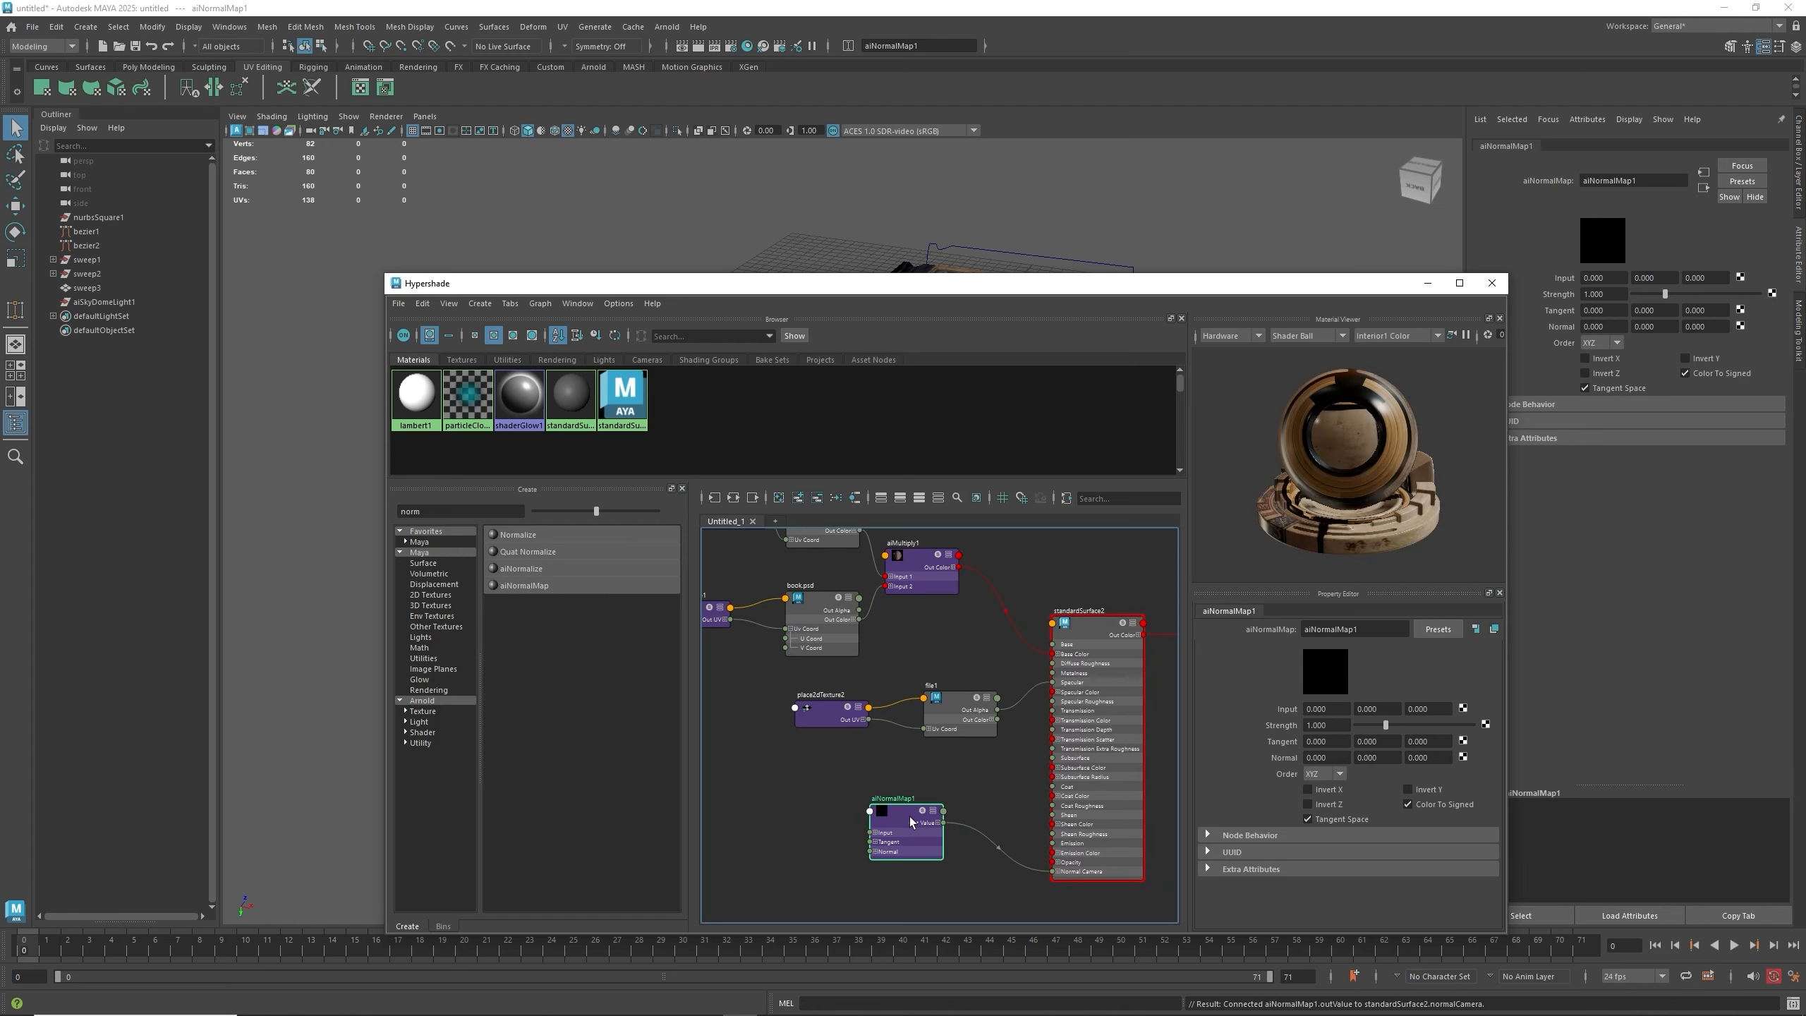
drag(901, 812, 912, 814)
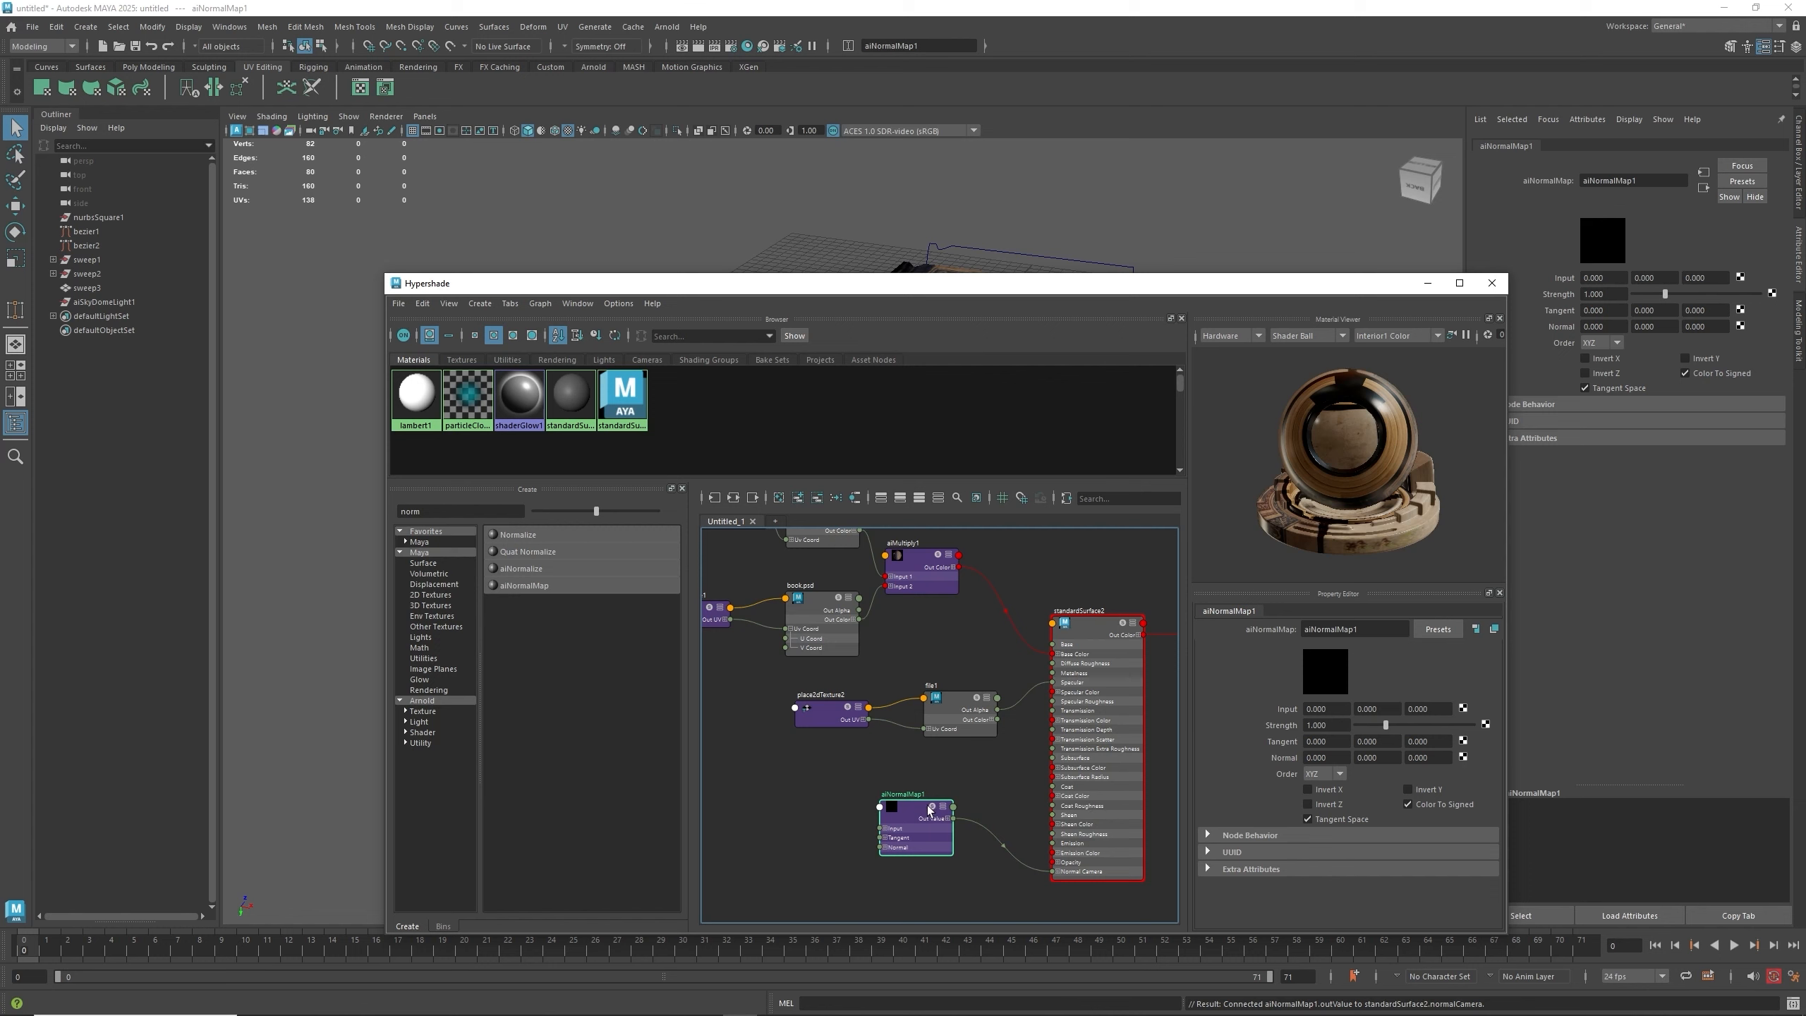
drag(930, 810, 909, 815)
- Connect a new File texture to the aiNormalMap input and load NormalMap (1).png from the Desktop
click(1462, 757)
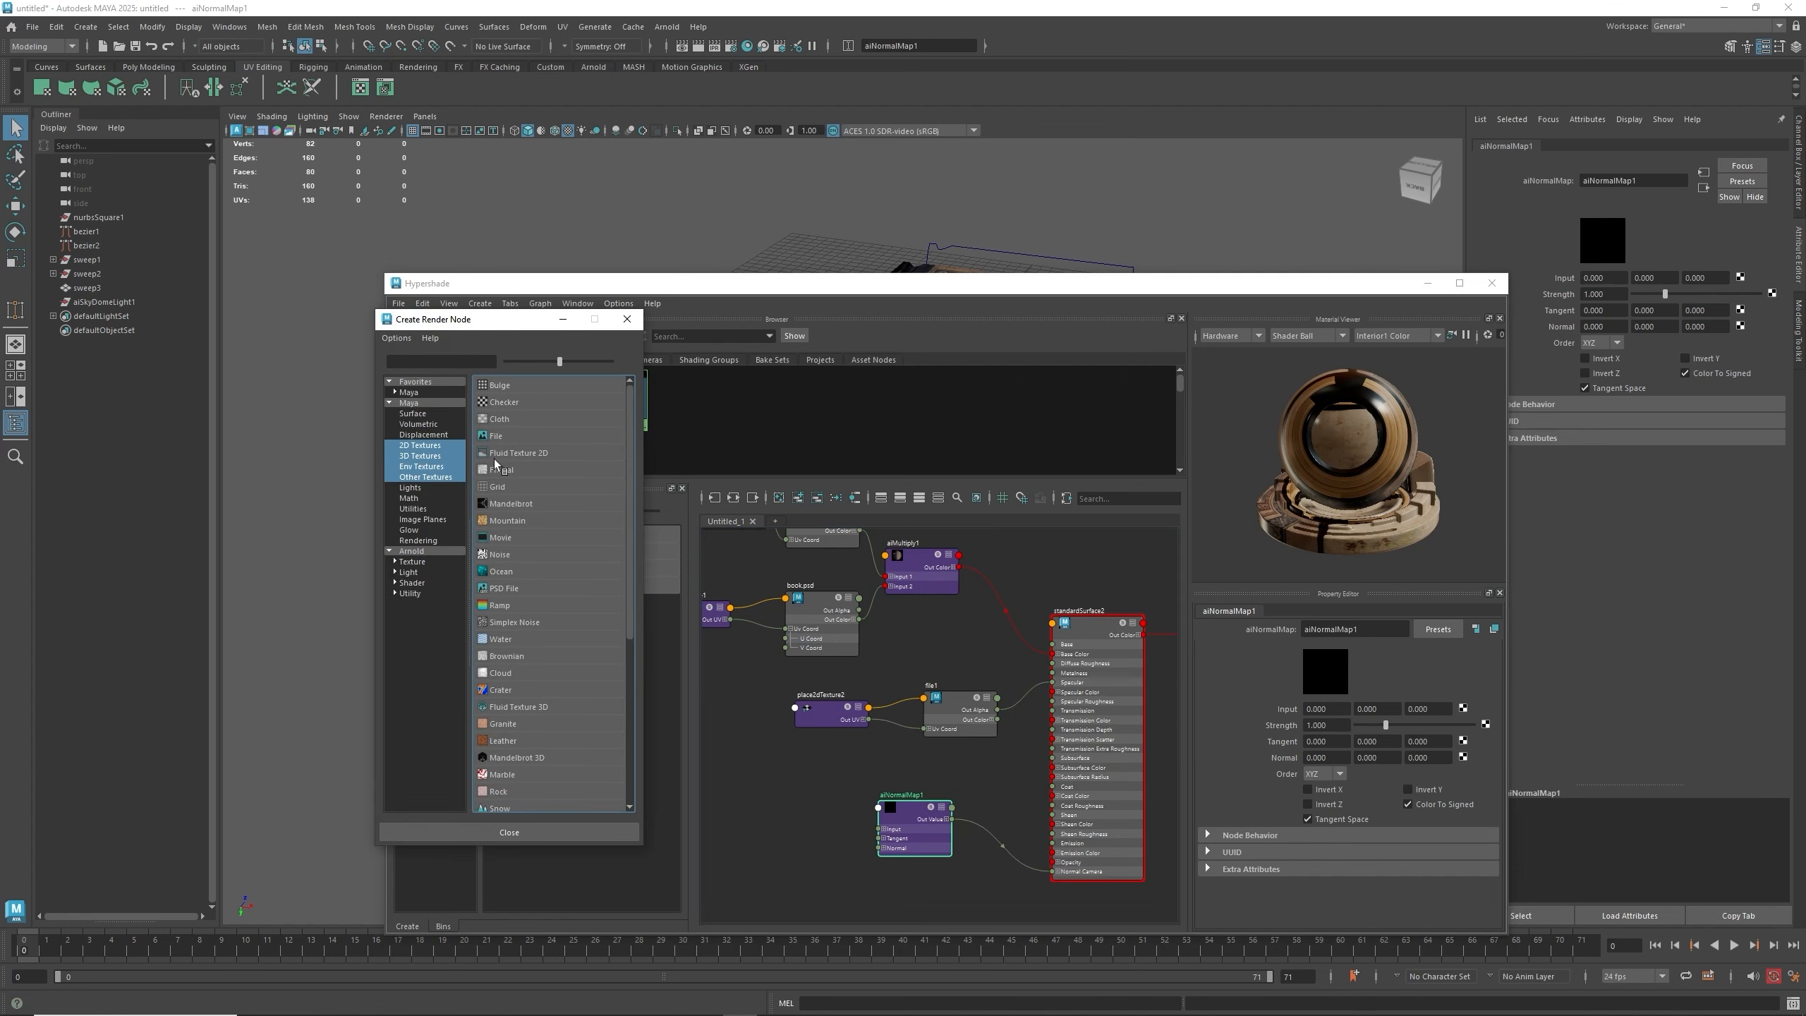
click(496, 436)
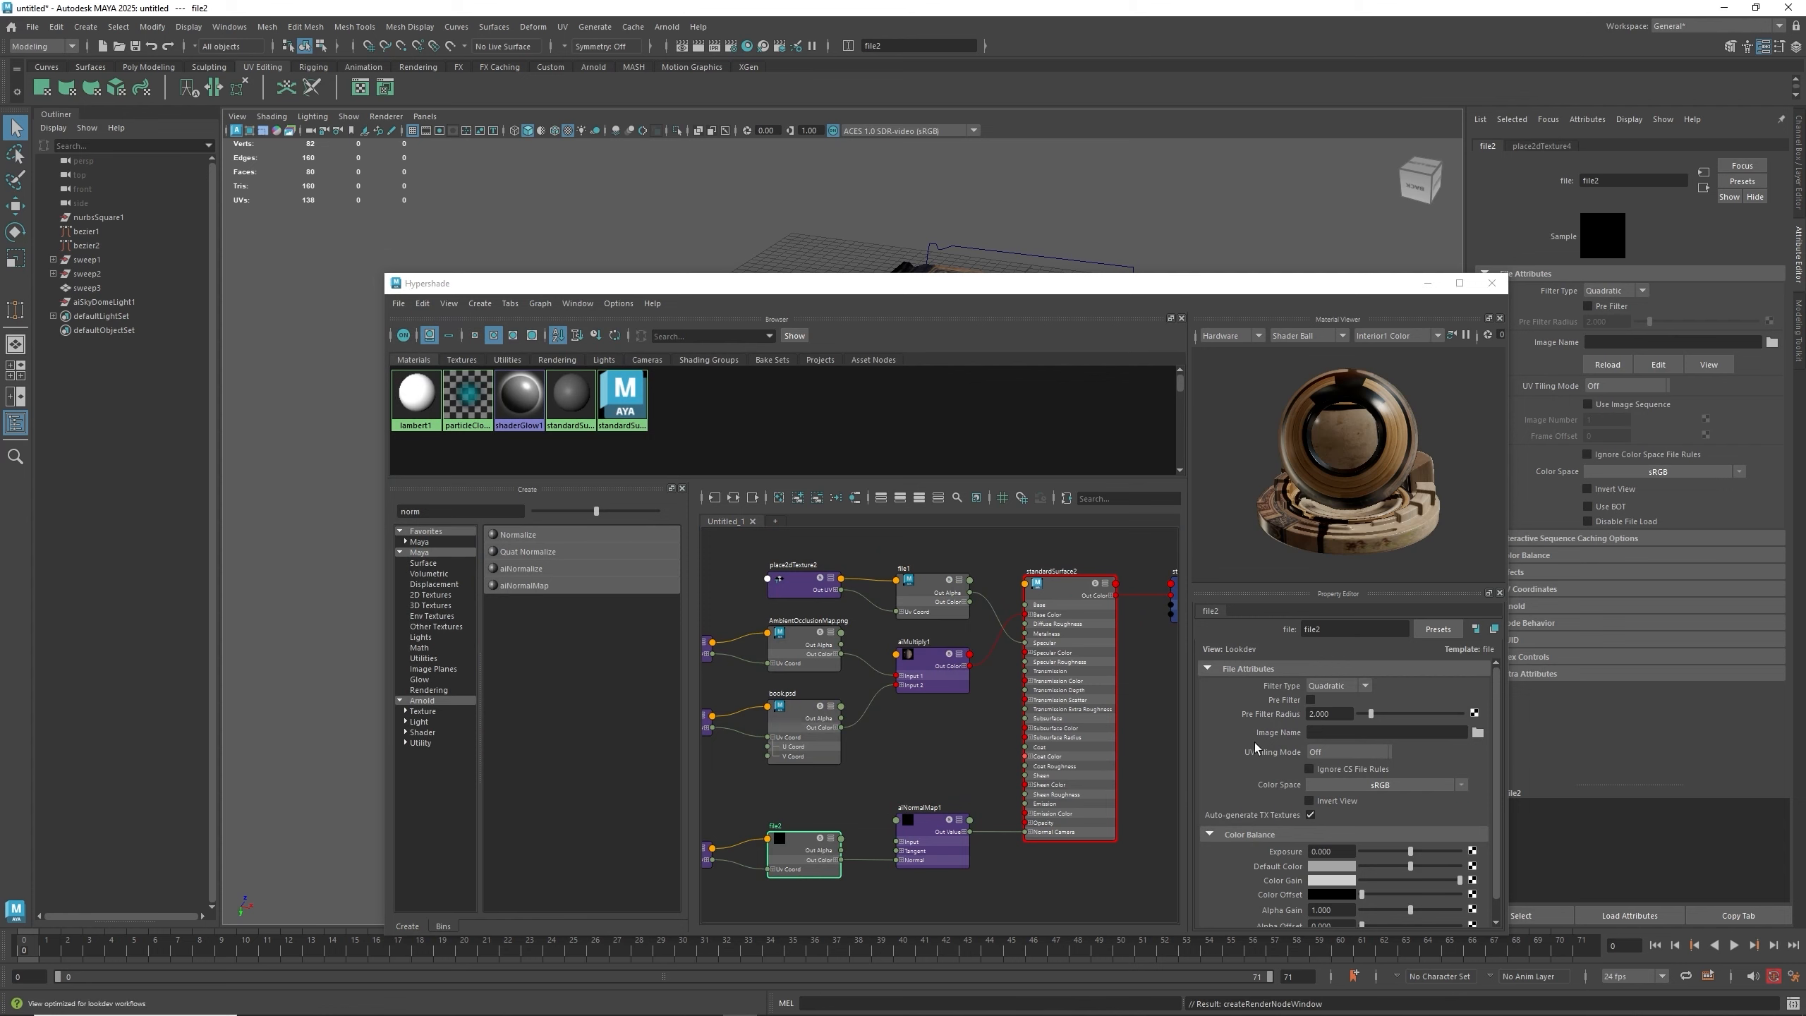
click(1478, 733)
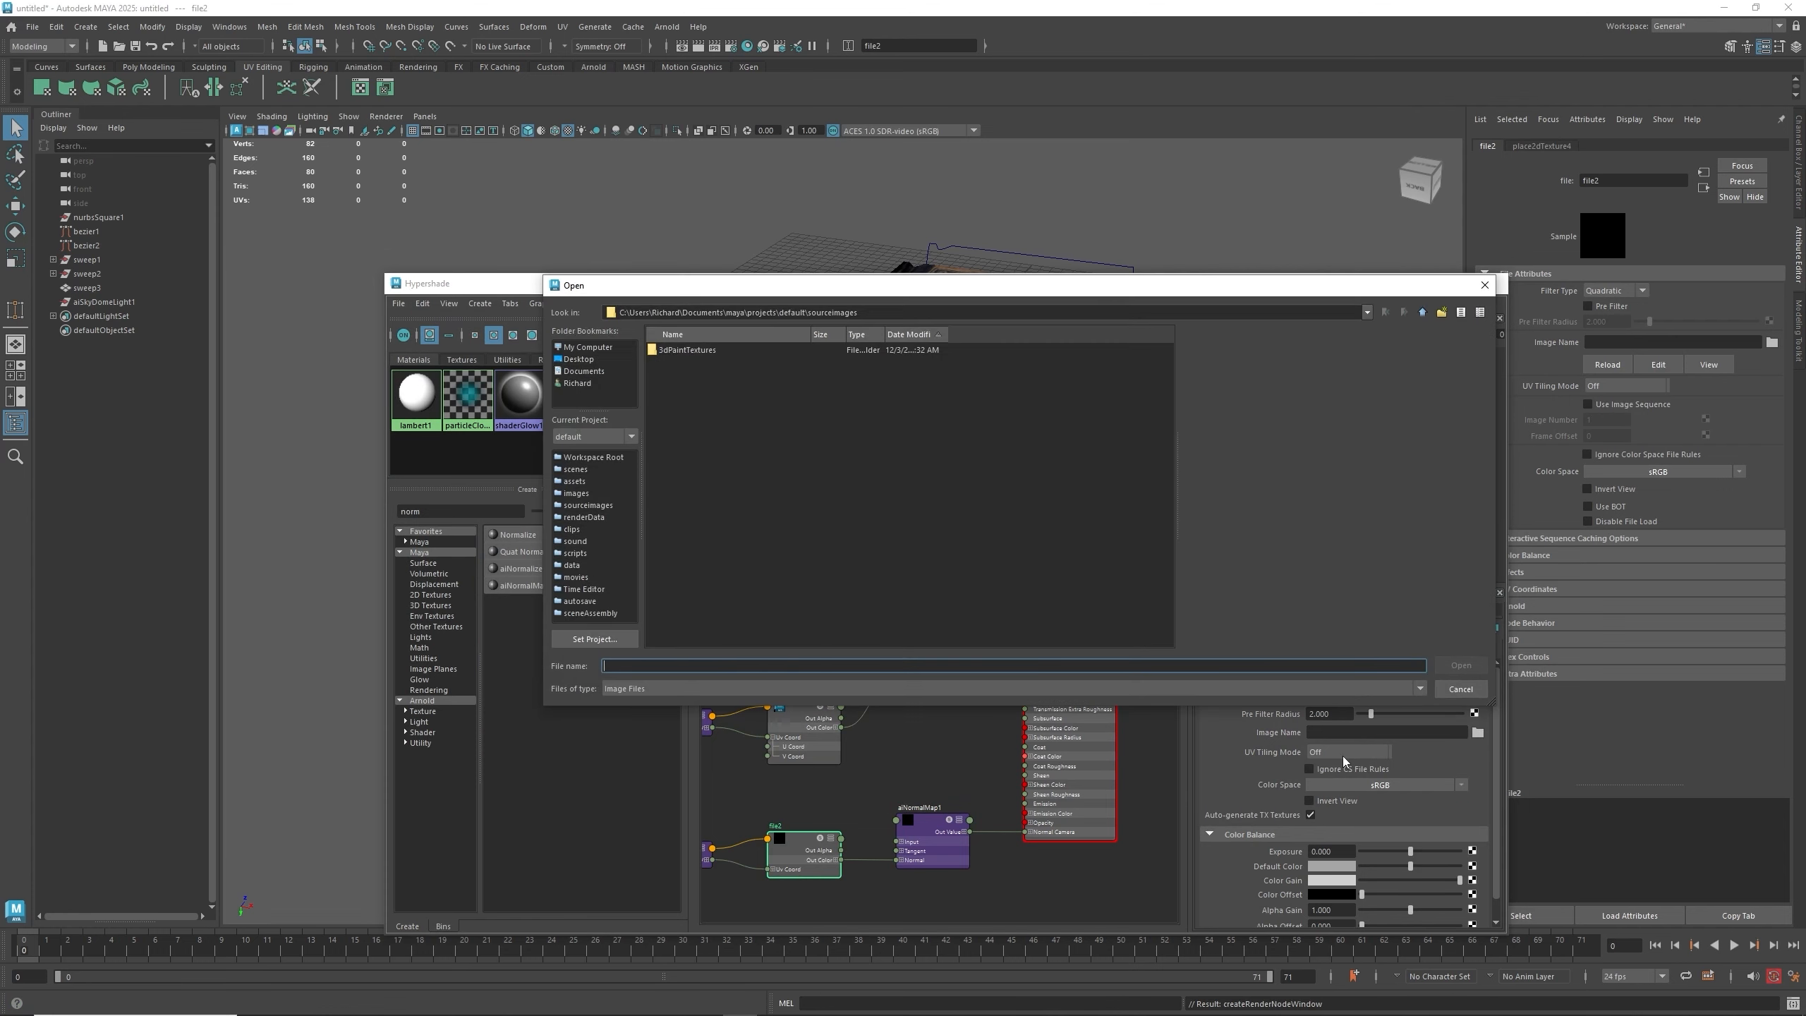
click(576, 361)
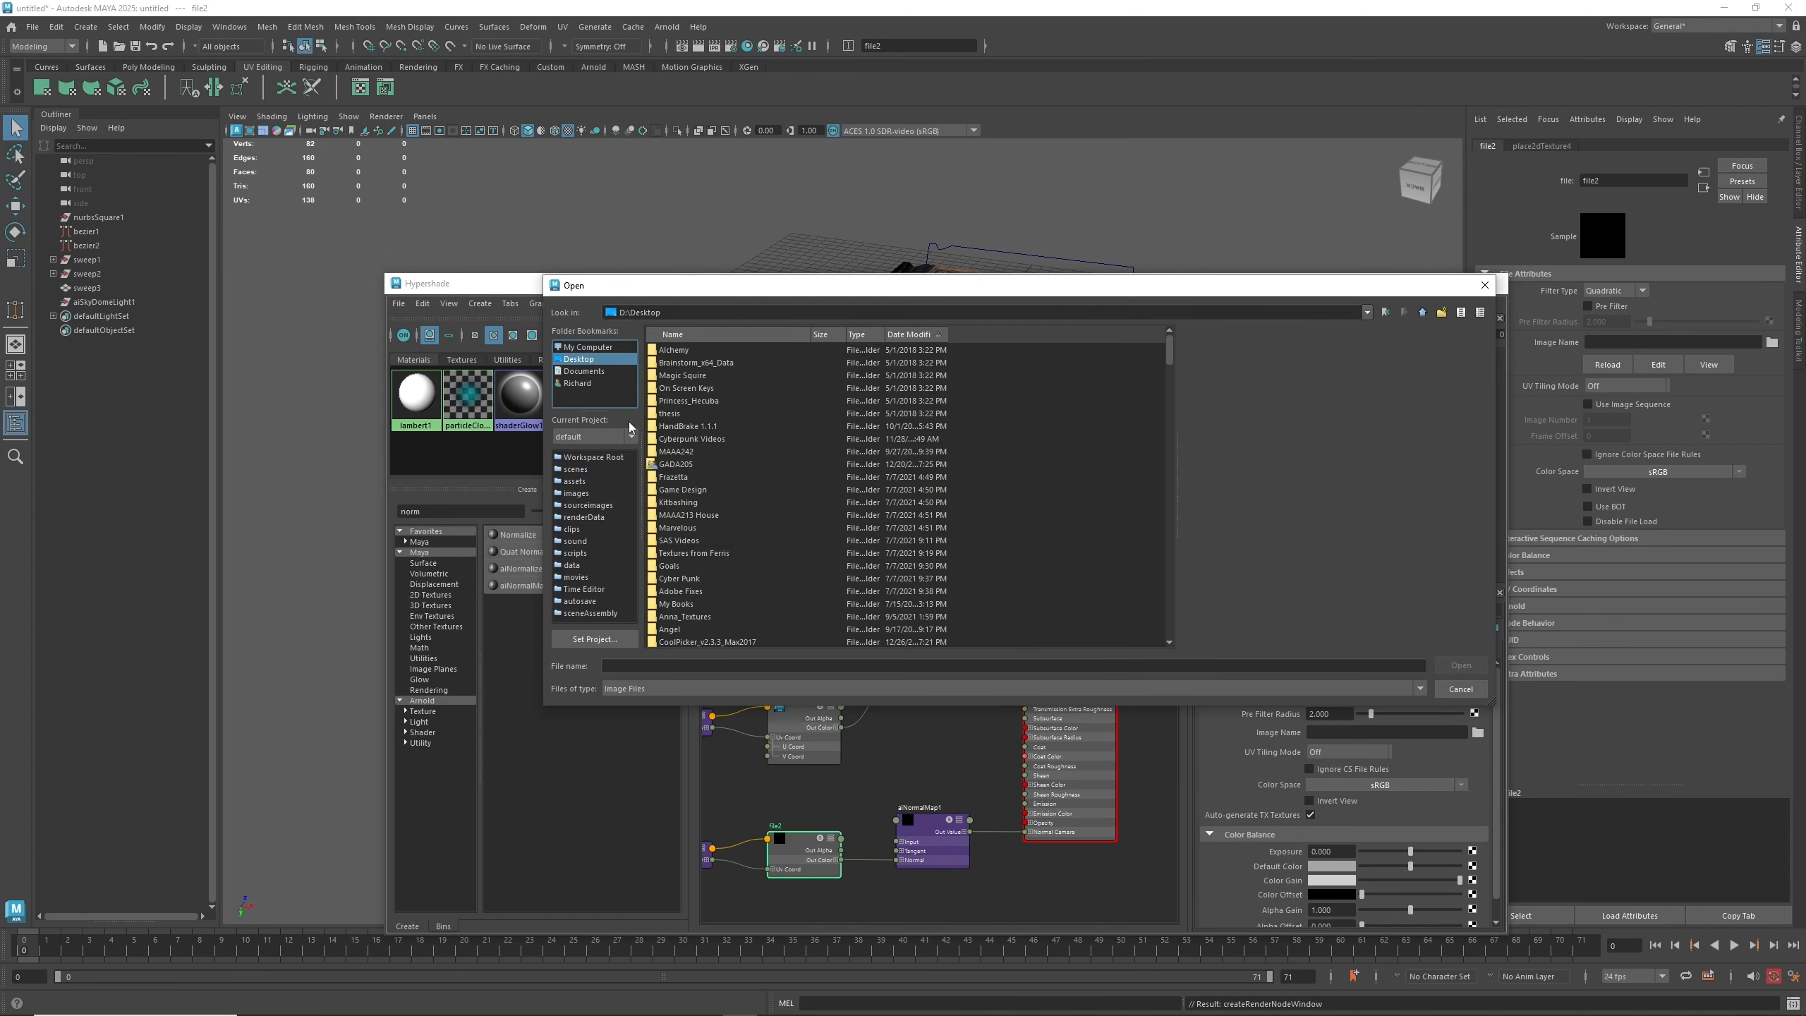
scroll(759, 534, down, 10)
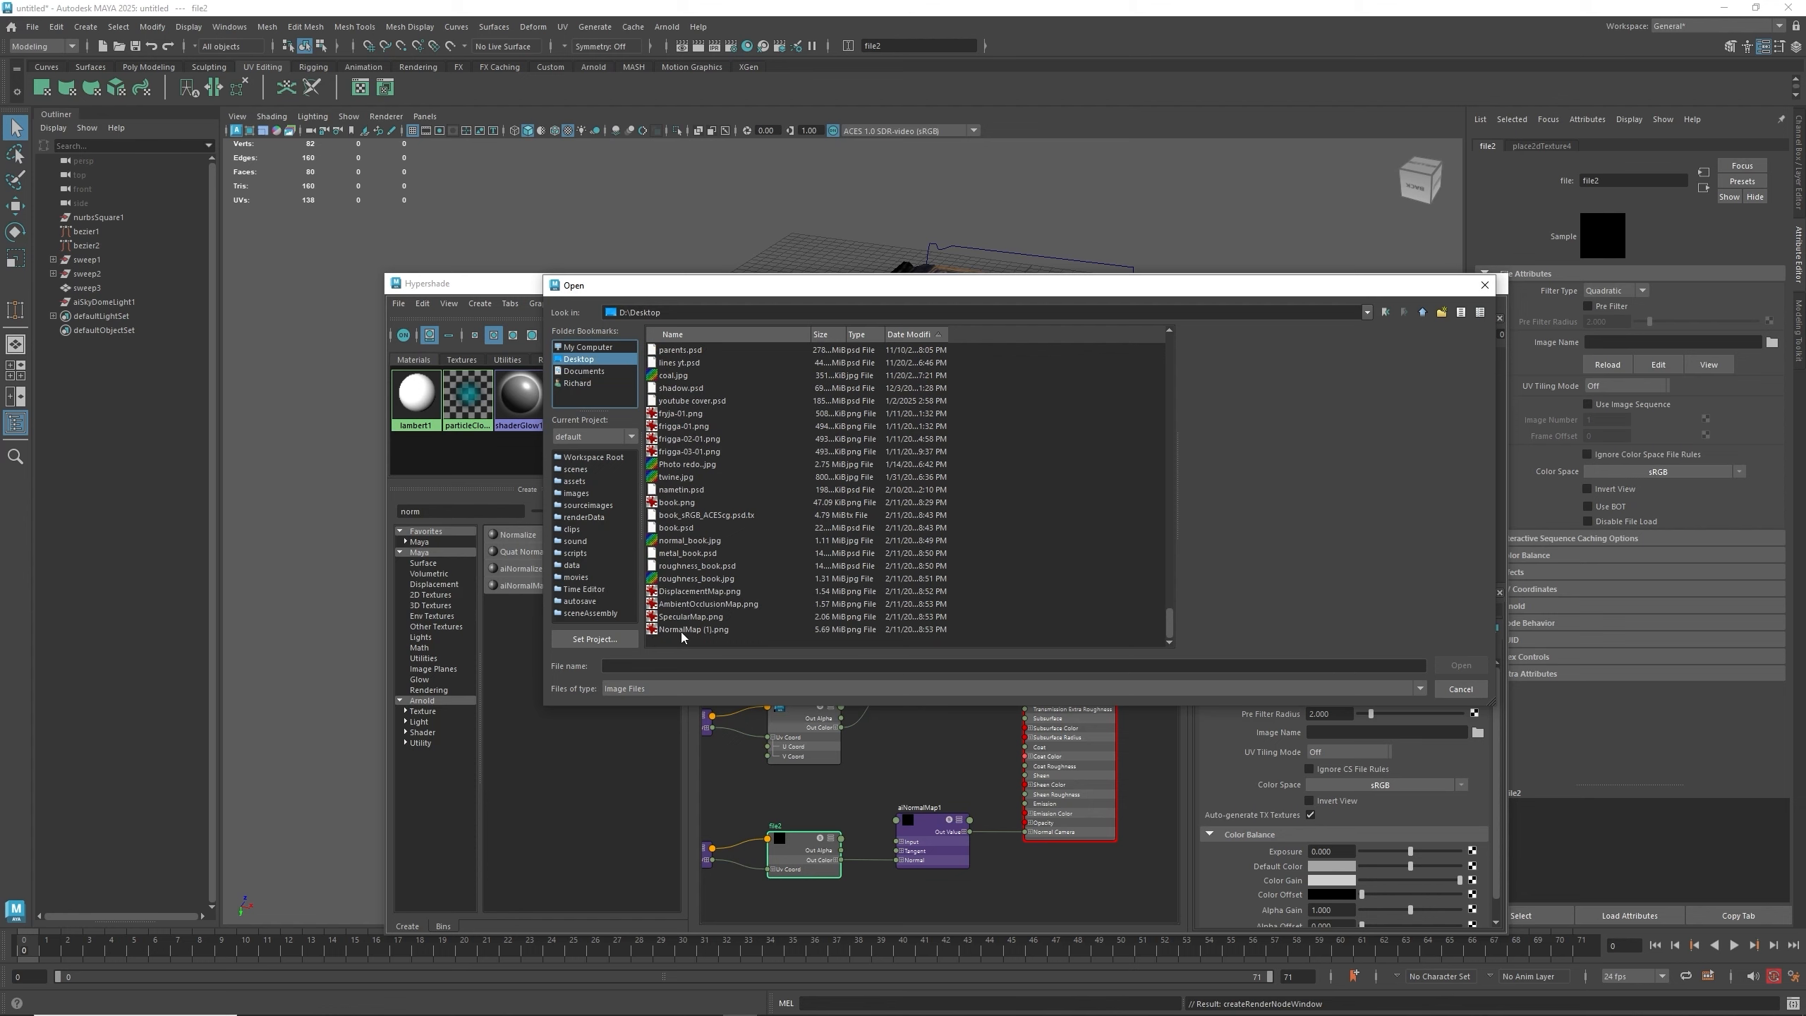
double_click(681, 630)
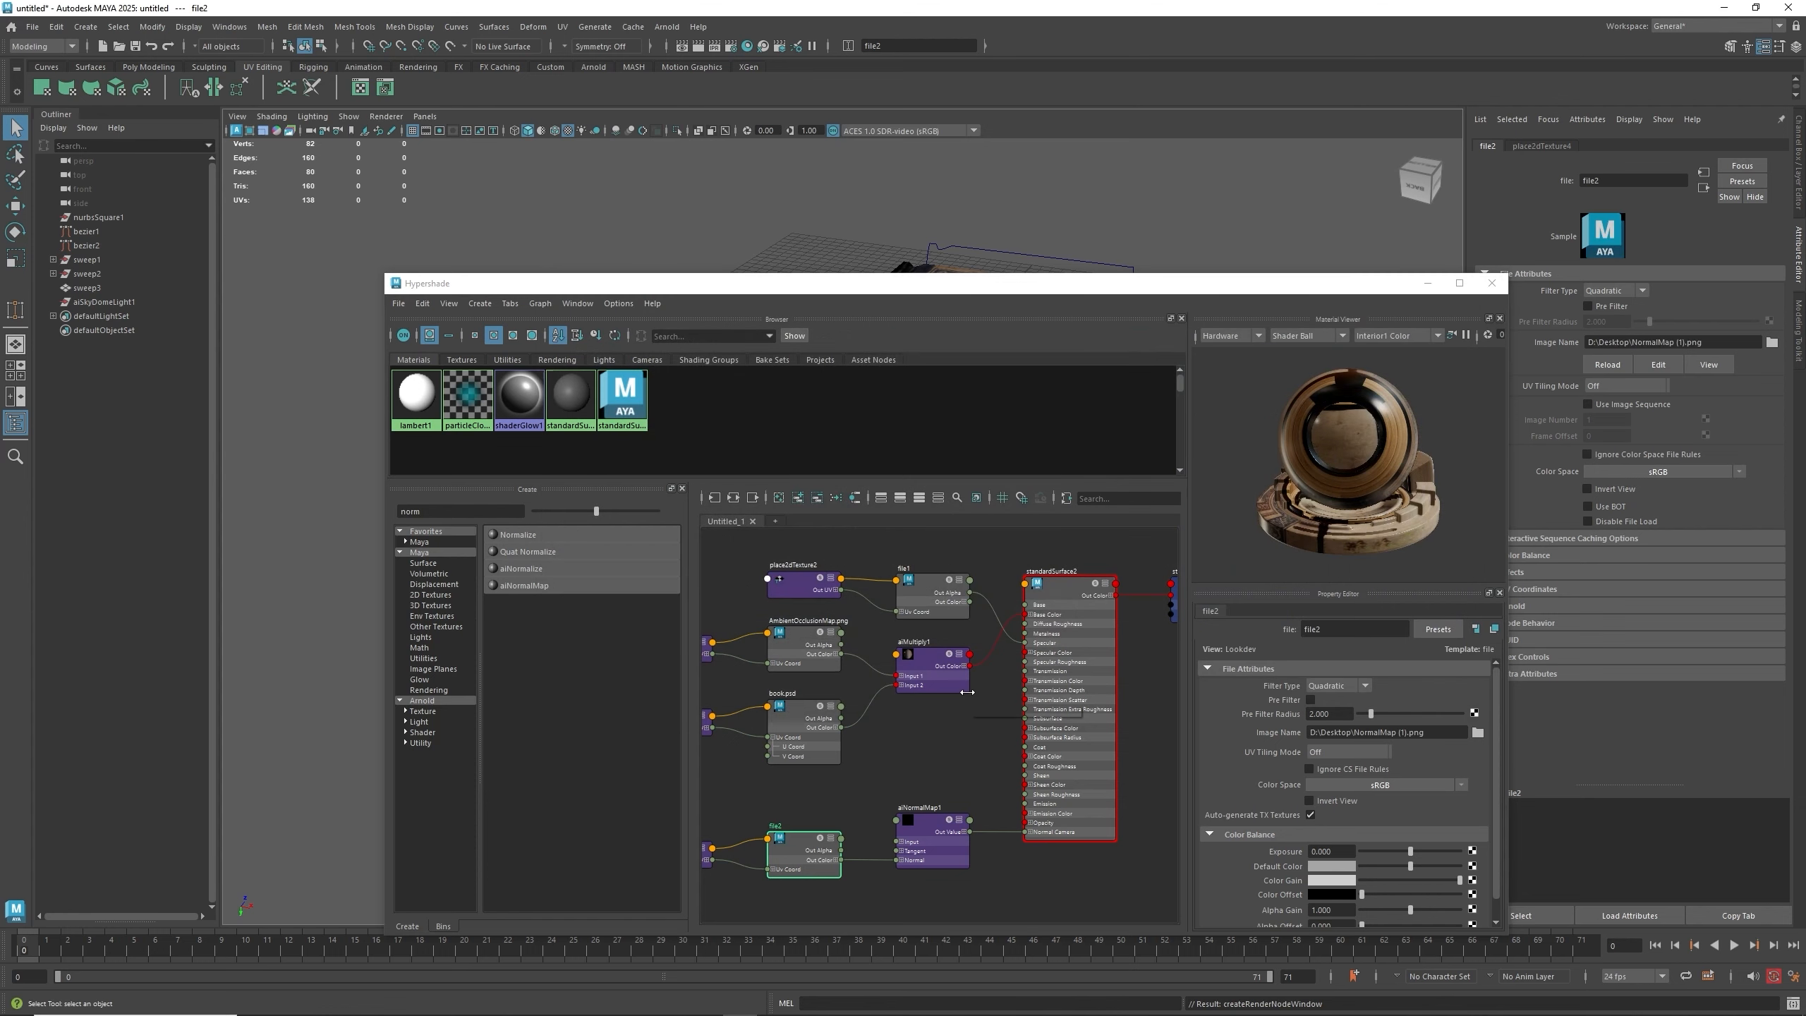
- Raise the aiNormalMap node's strength to about 2.23
click(921, 826)
drag(1012, 824, 1025, 832)
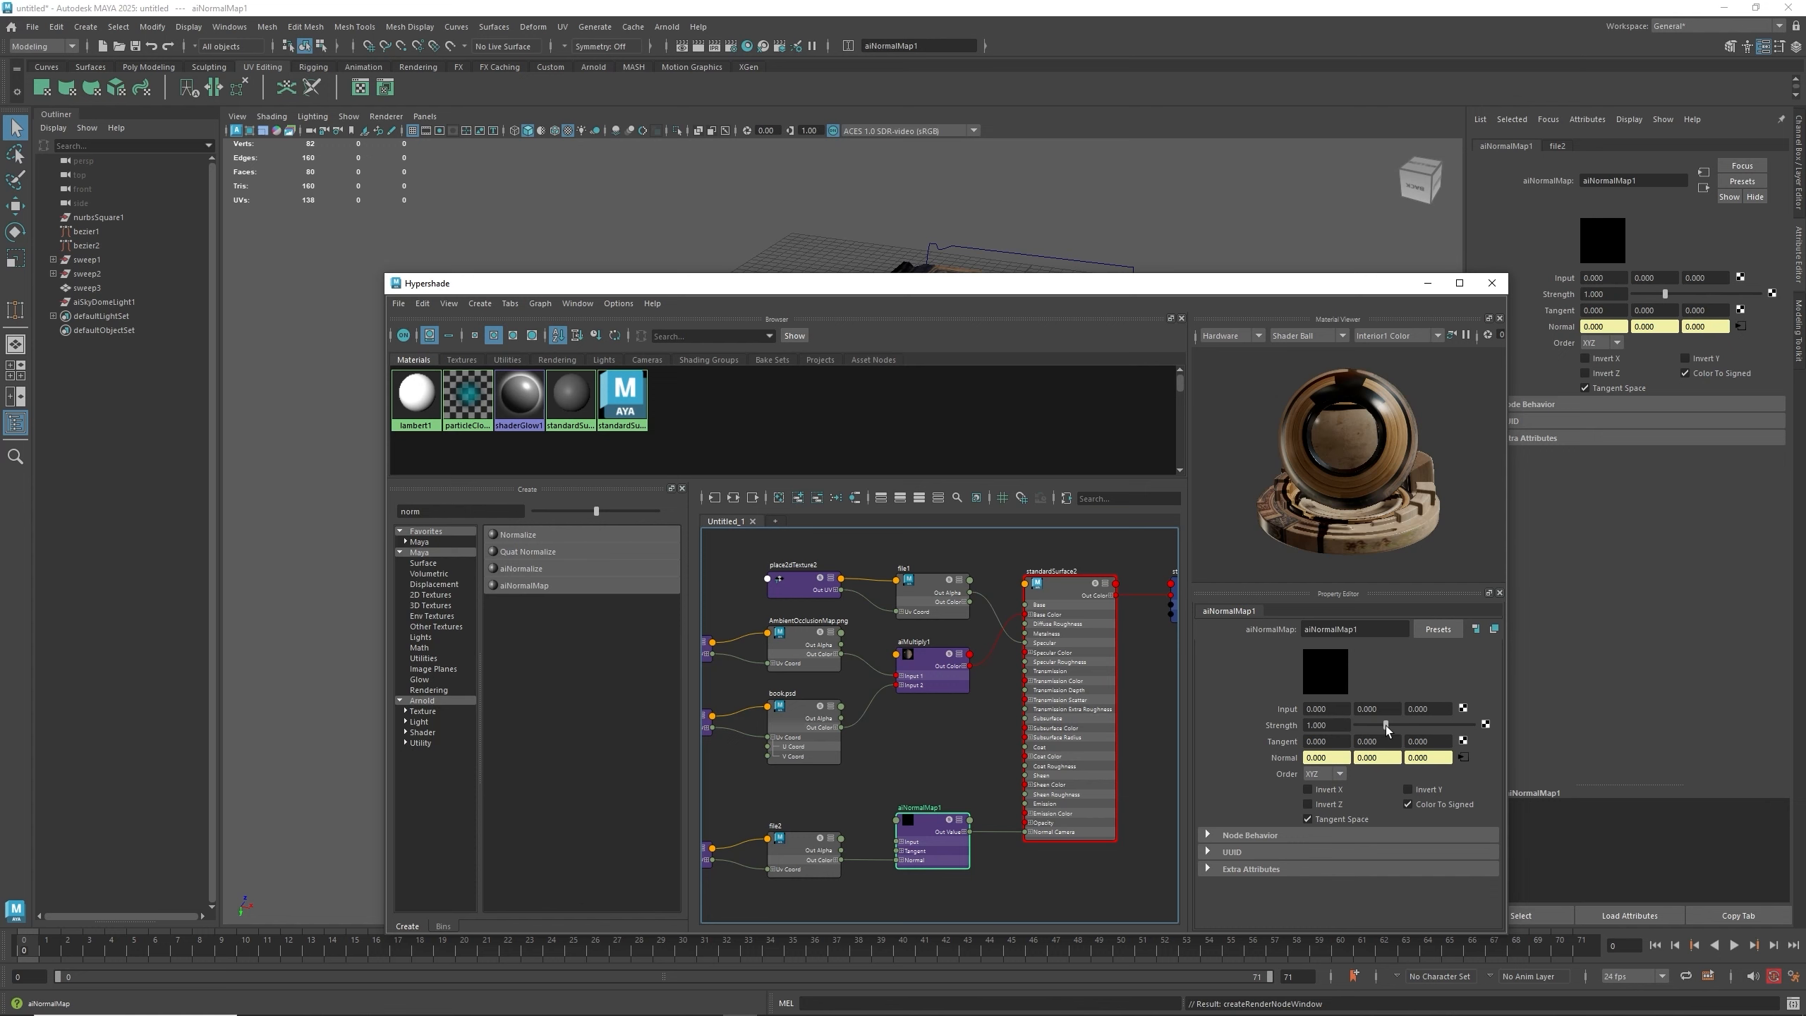
mouse_move(1385, 726)
mouse_down()
mouse_move(1443, 723)
mouse_move(1421, 723)
mouse_up()
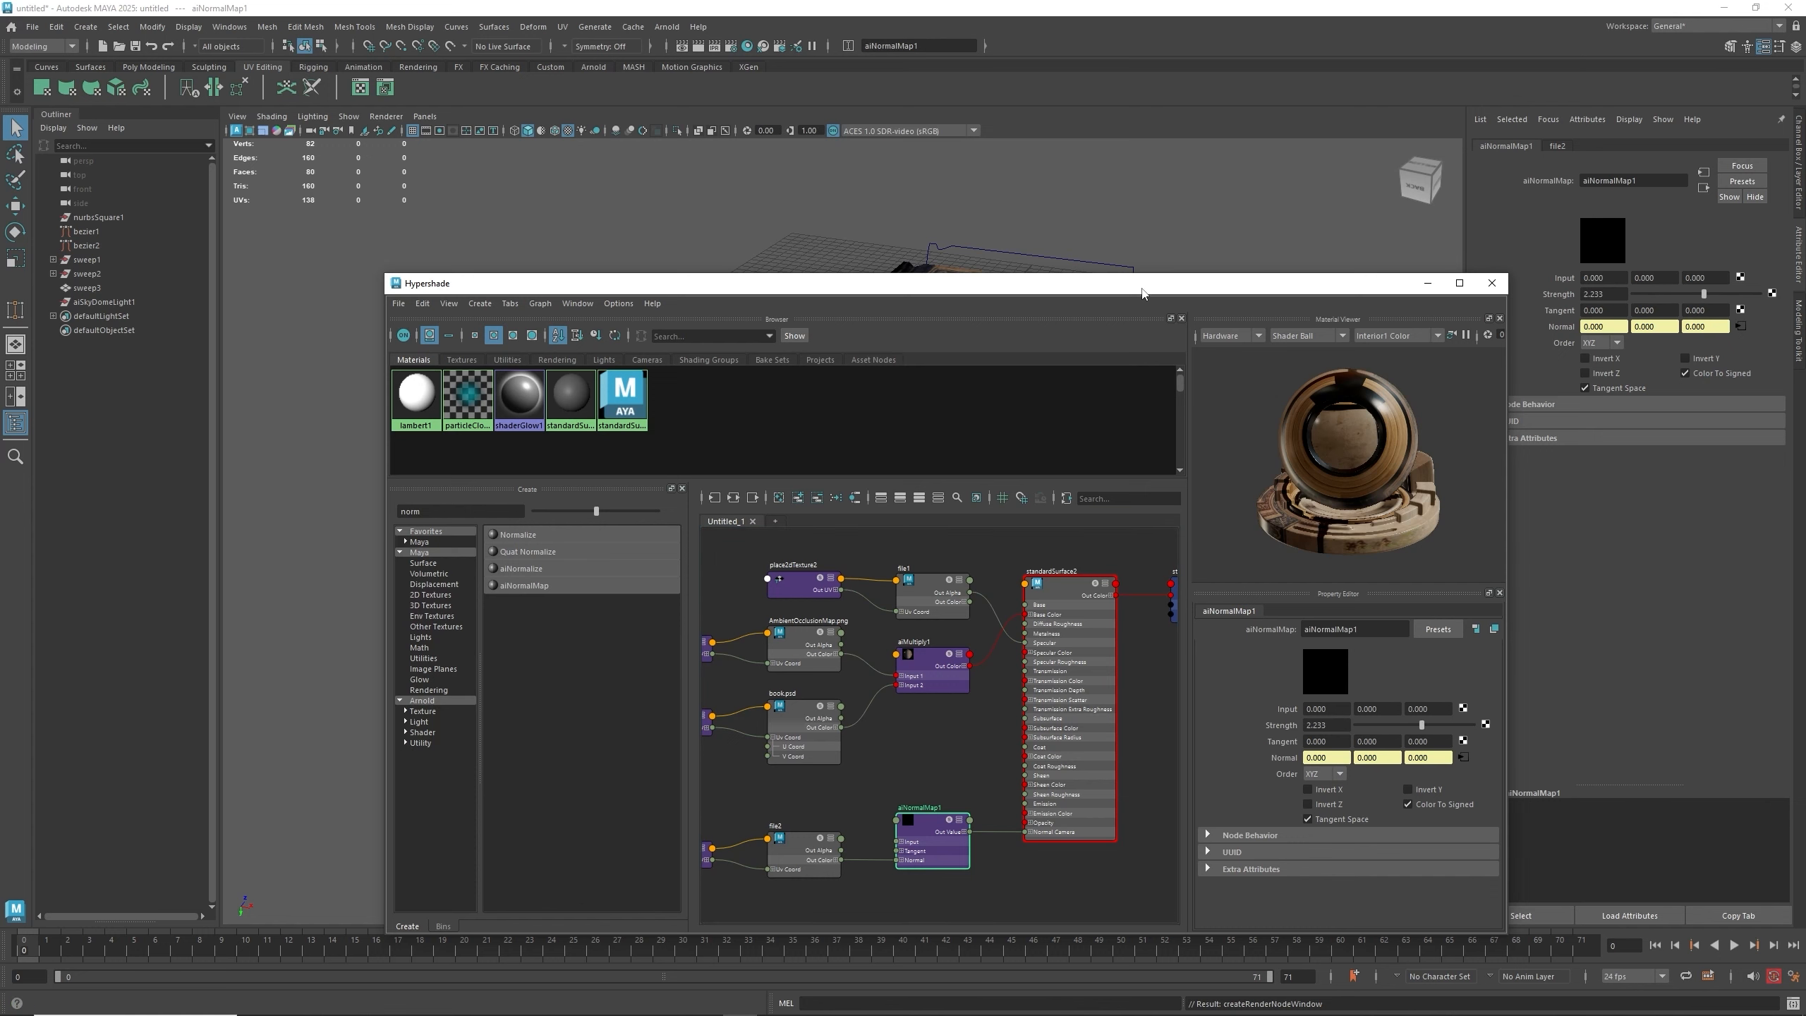
- Reposition the file, multiply and normal map nodes around the material, then close the Hypershade
drag(1143, 291, 1149, 314)
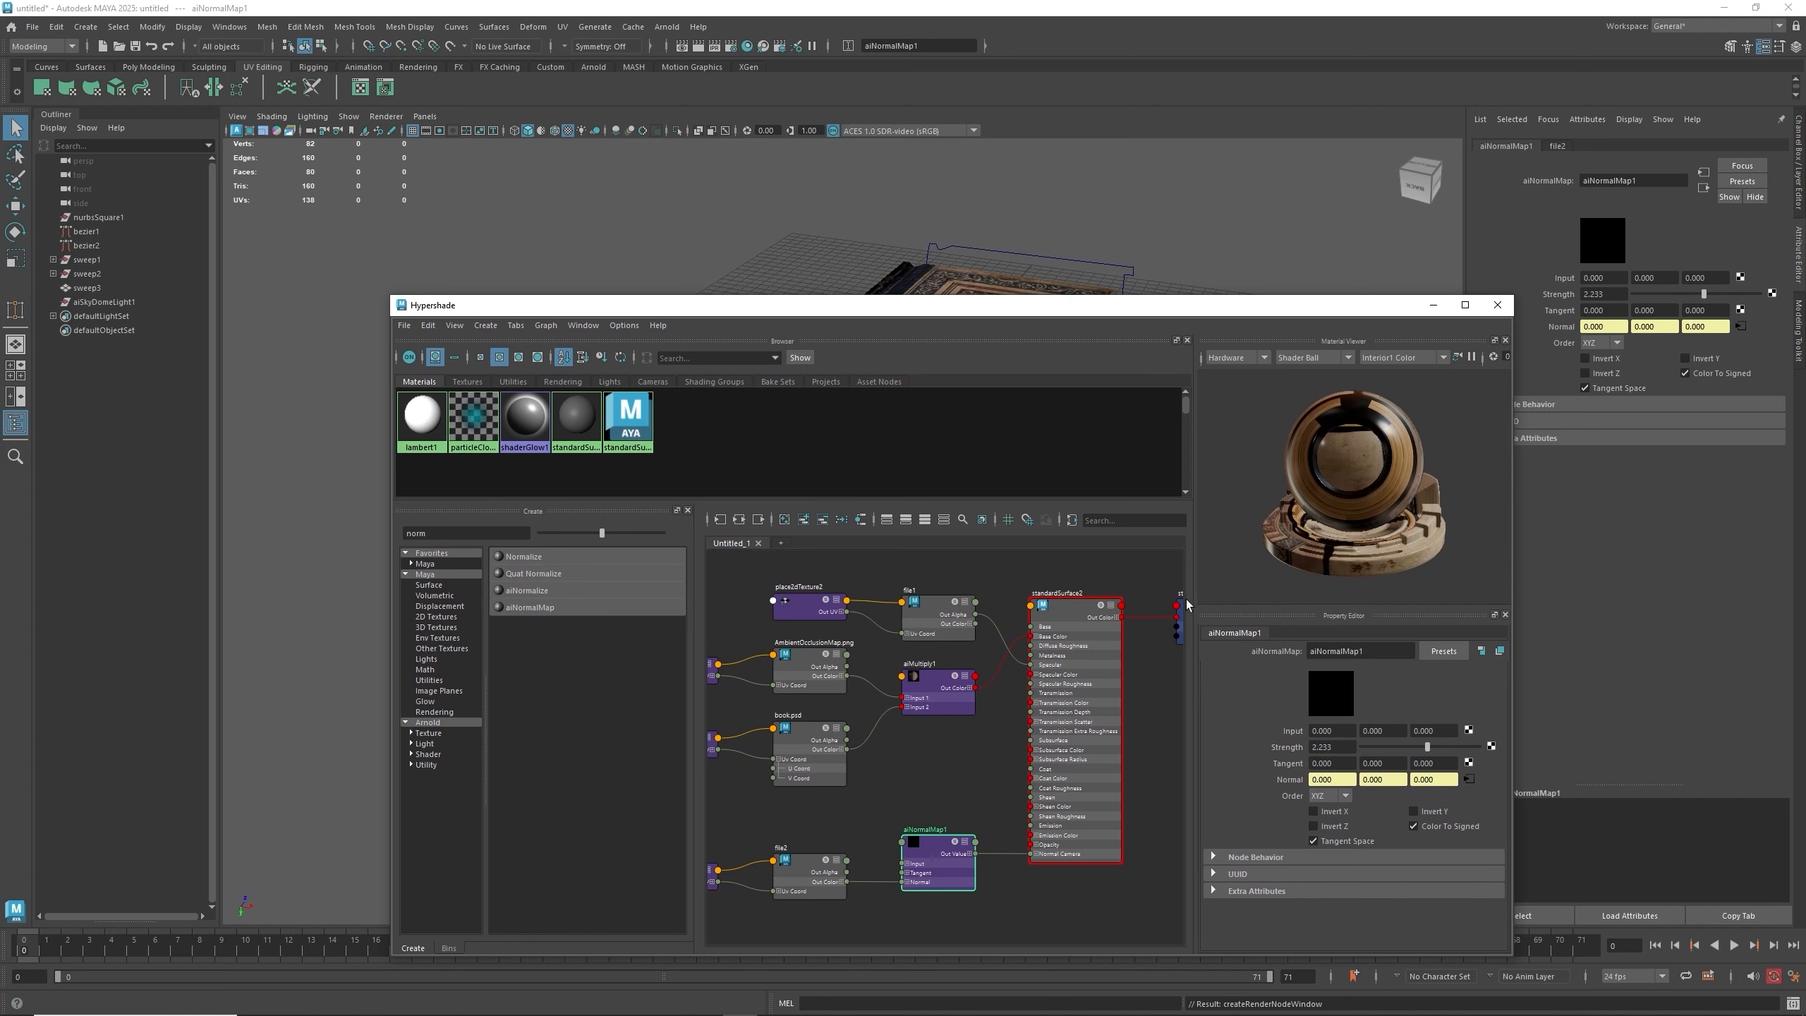
click(1064, 605)
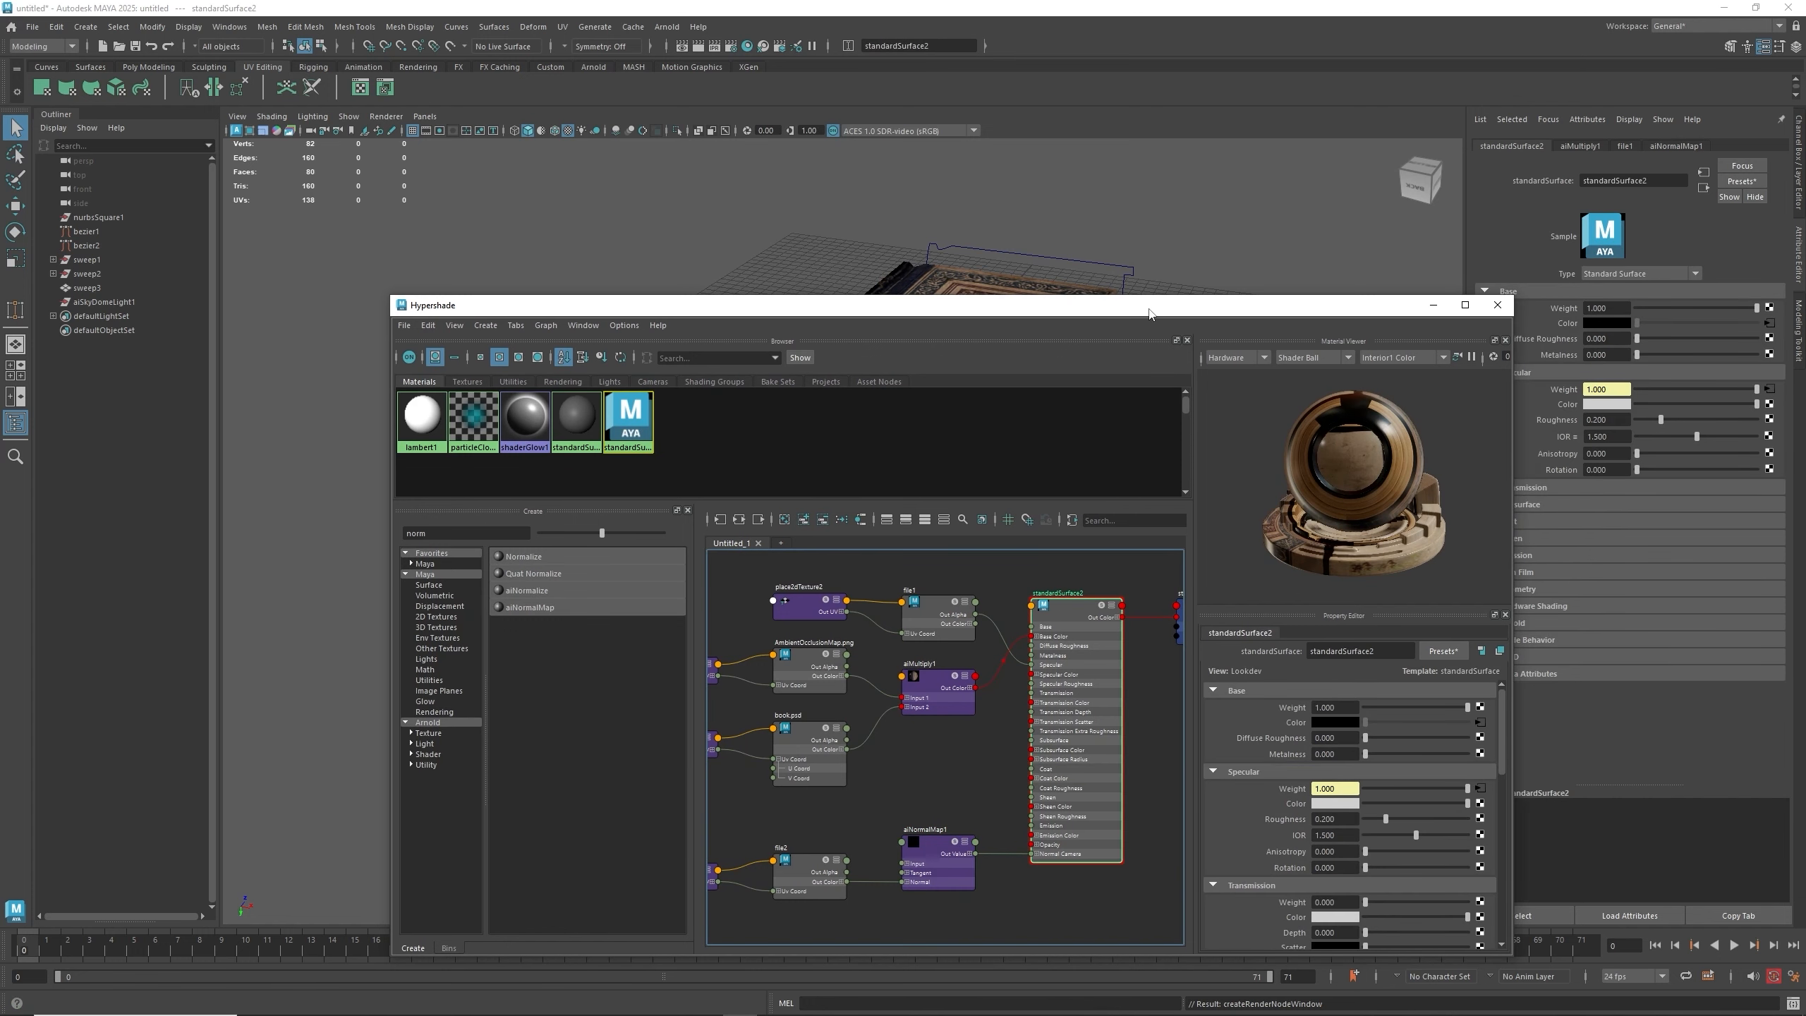
drag(1150, 314, 1144, 333)
drag(765, 600, 922, 844)
alt+middle_drag(887, 777, 1044, 734)
drag(798, 610, 1112, 750)
drag(1070, 685, 1048, 579)
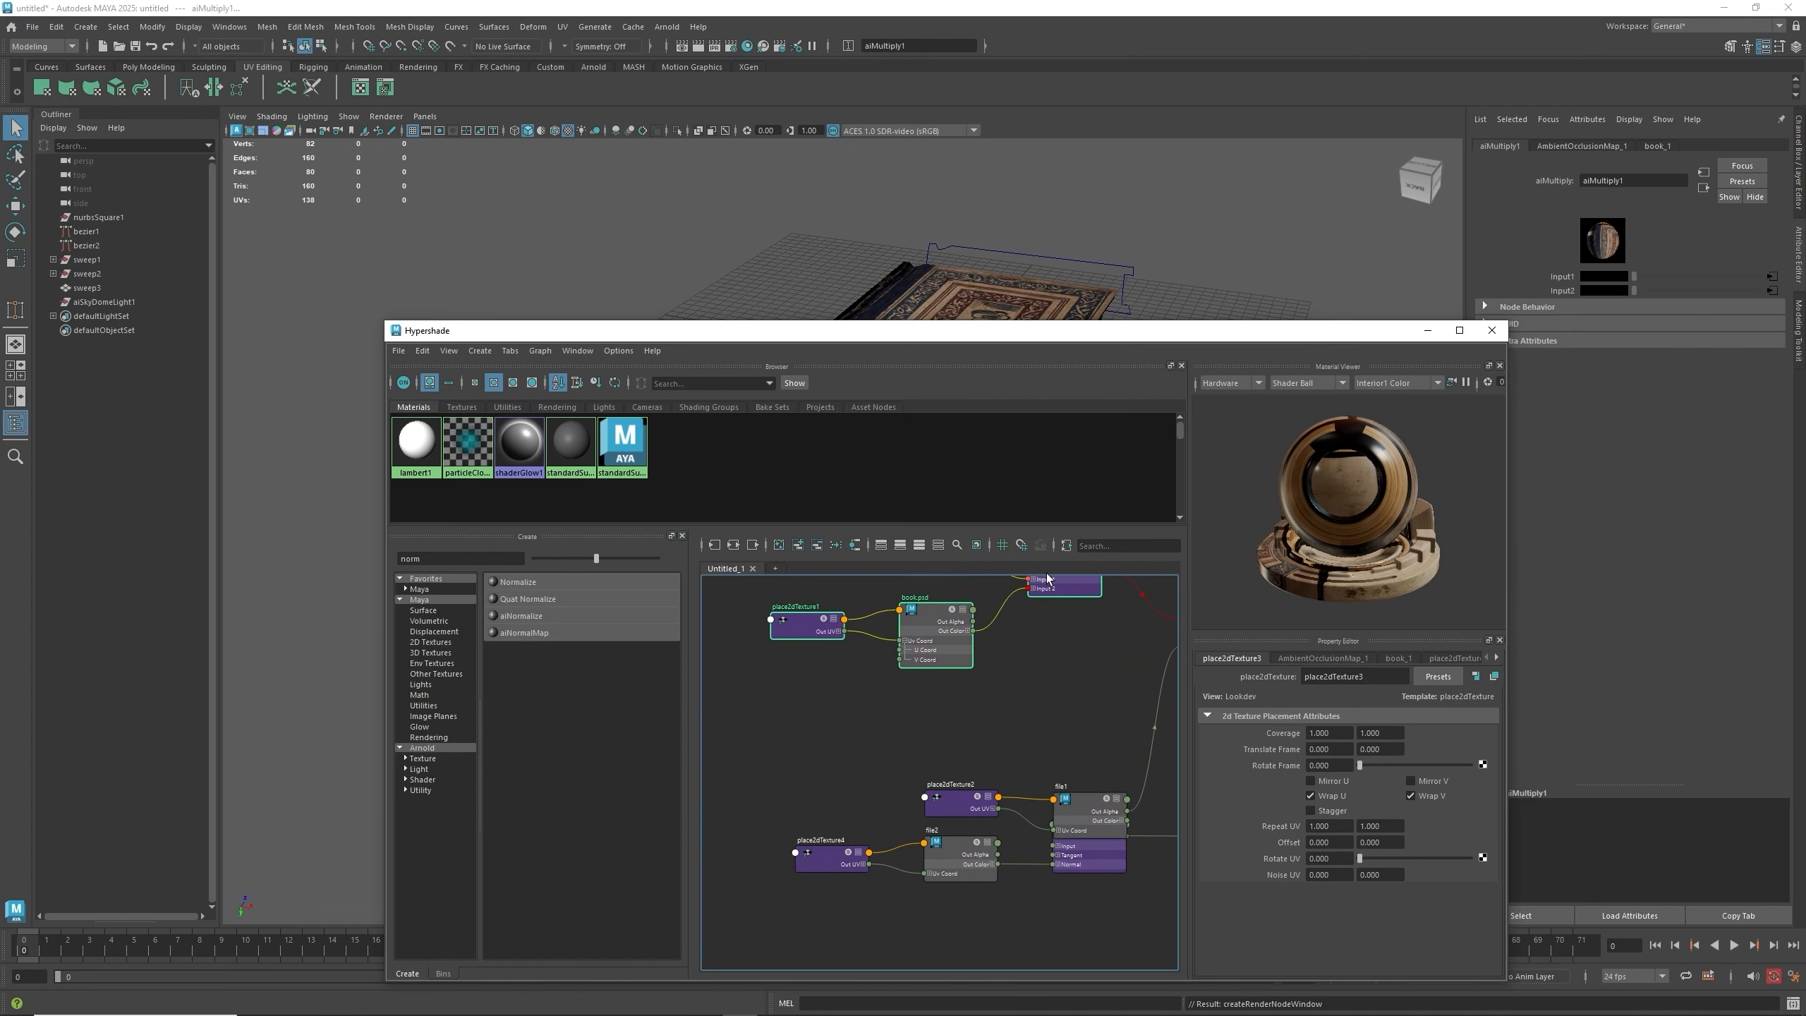
drag(945, 751, 1035, 700)
alt+middle_drag(1061, 754, 915, 822)
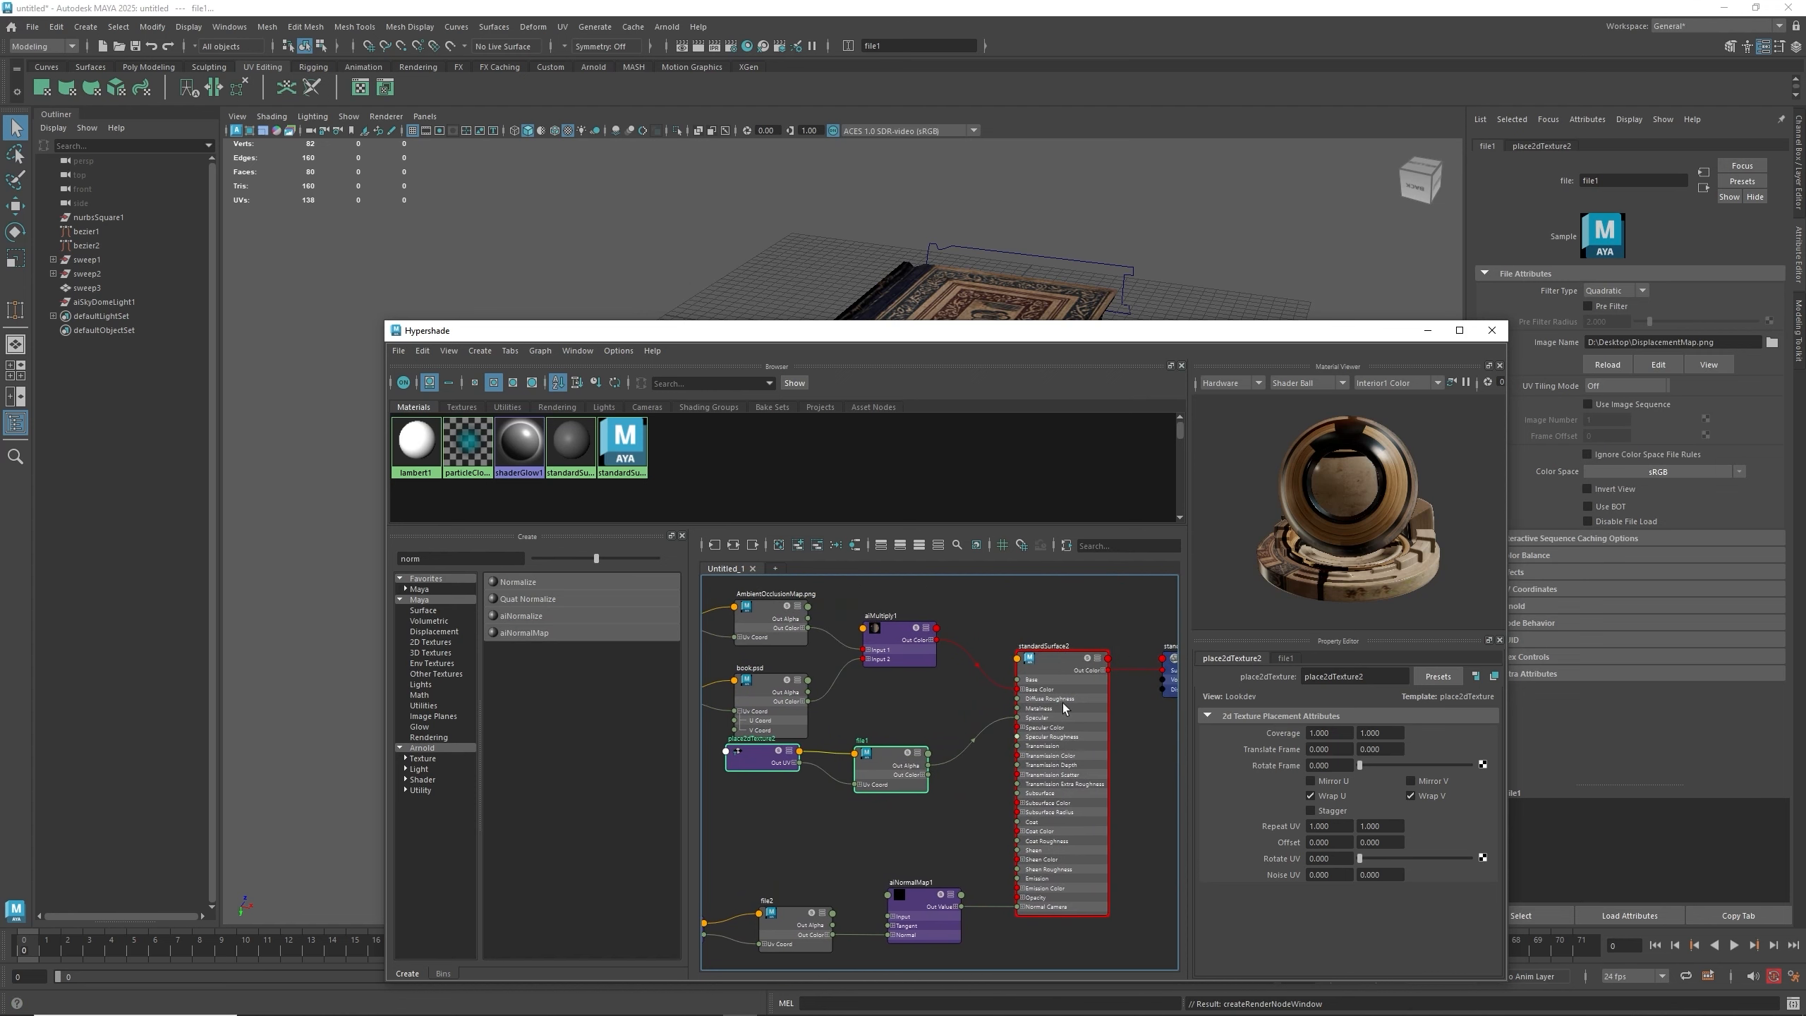
click(1060, 659)
drag(1144, 339, 1000, 287)
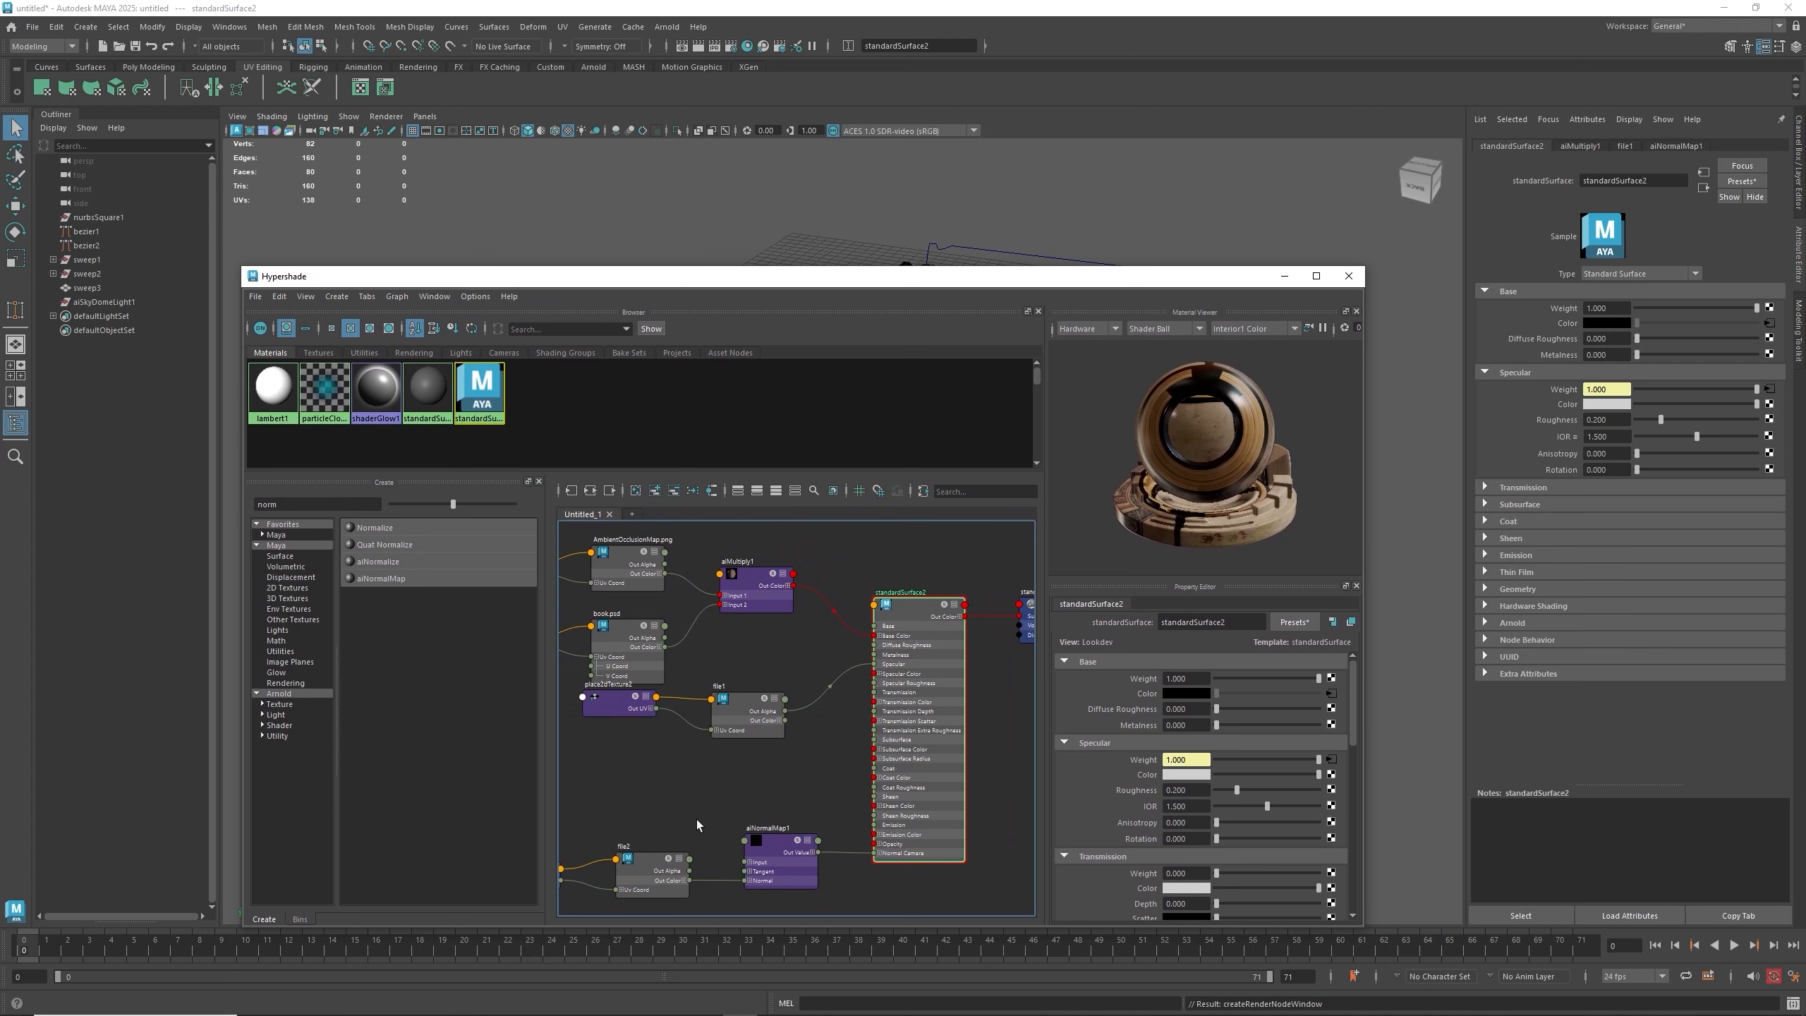
mouse_move(717, 801)
alt+middle_down()
mouse_move(810, 723)
mouse_move(728, 805)
alt+middle_up()
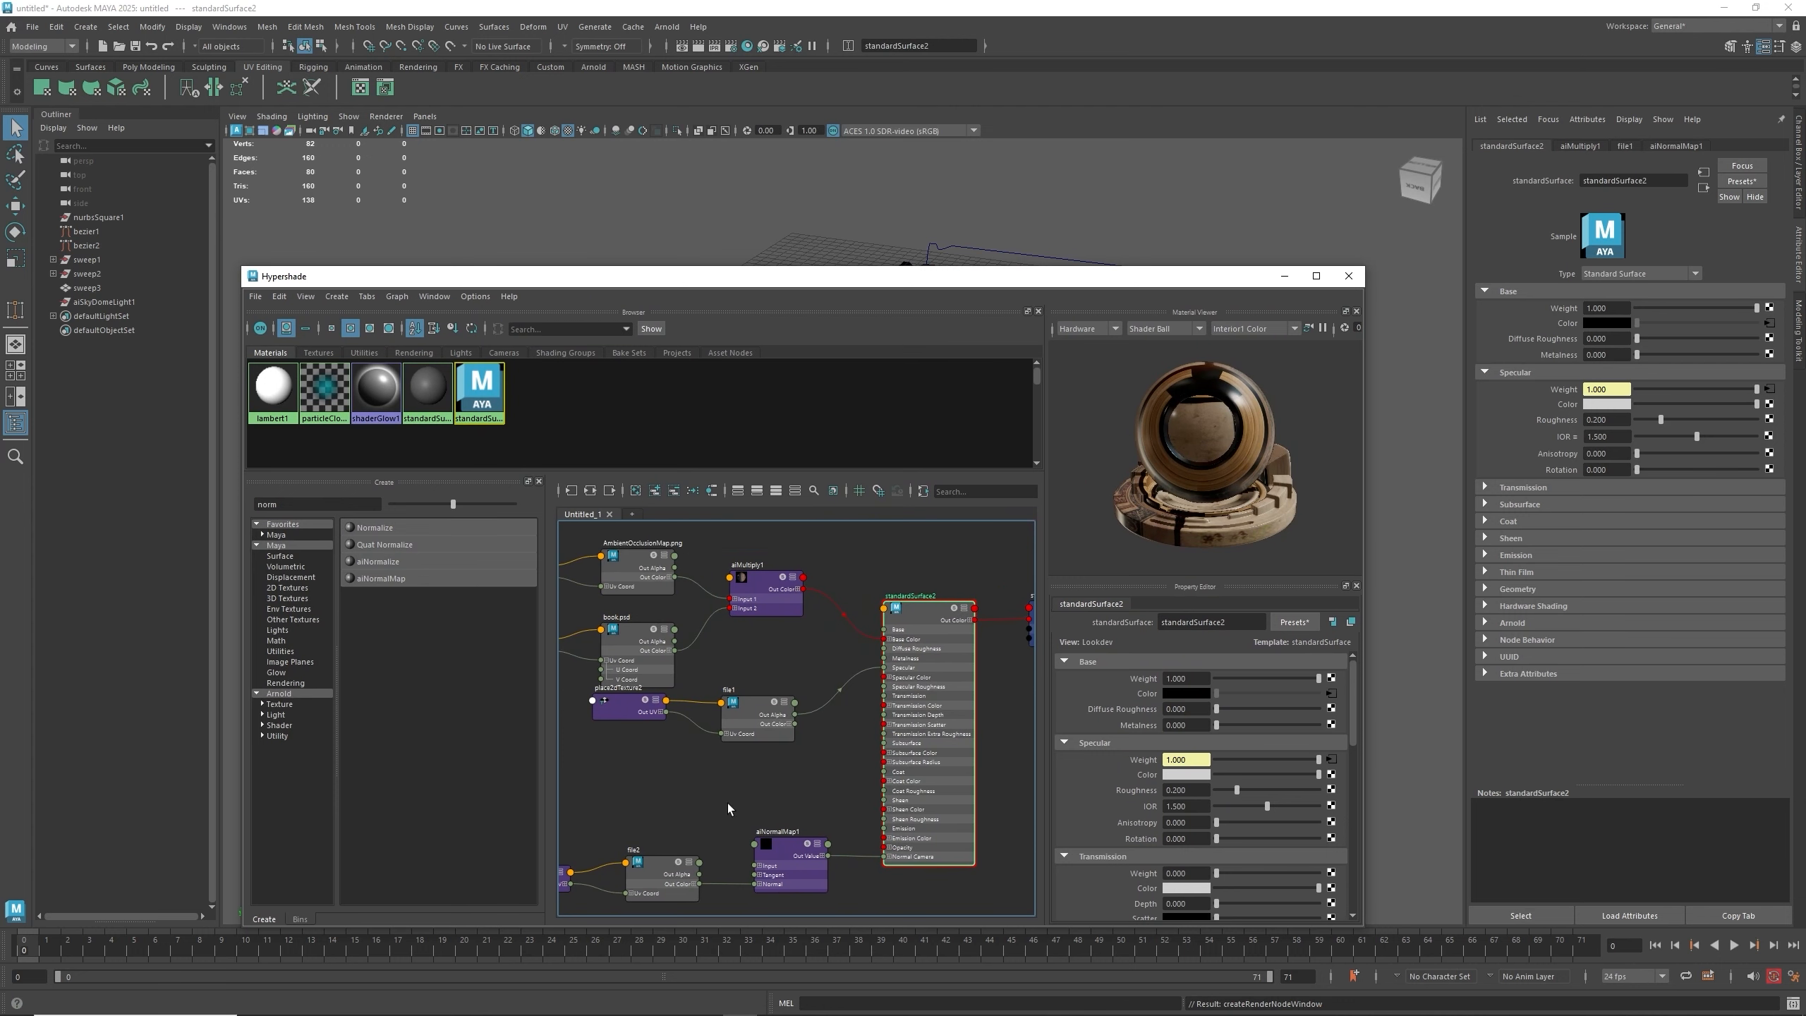
click(1348, 276)
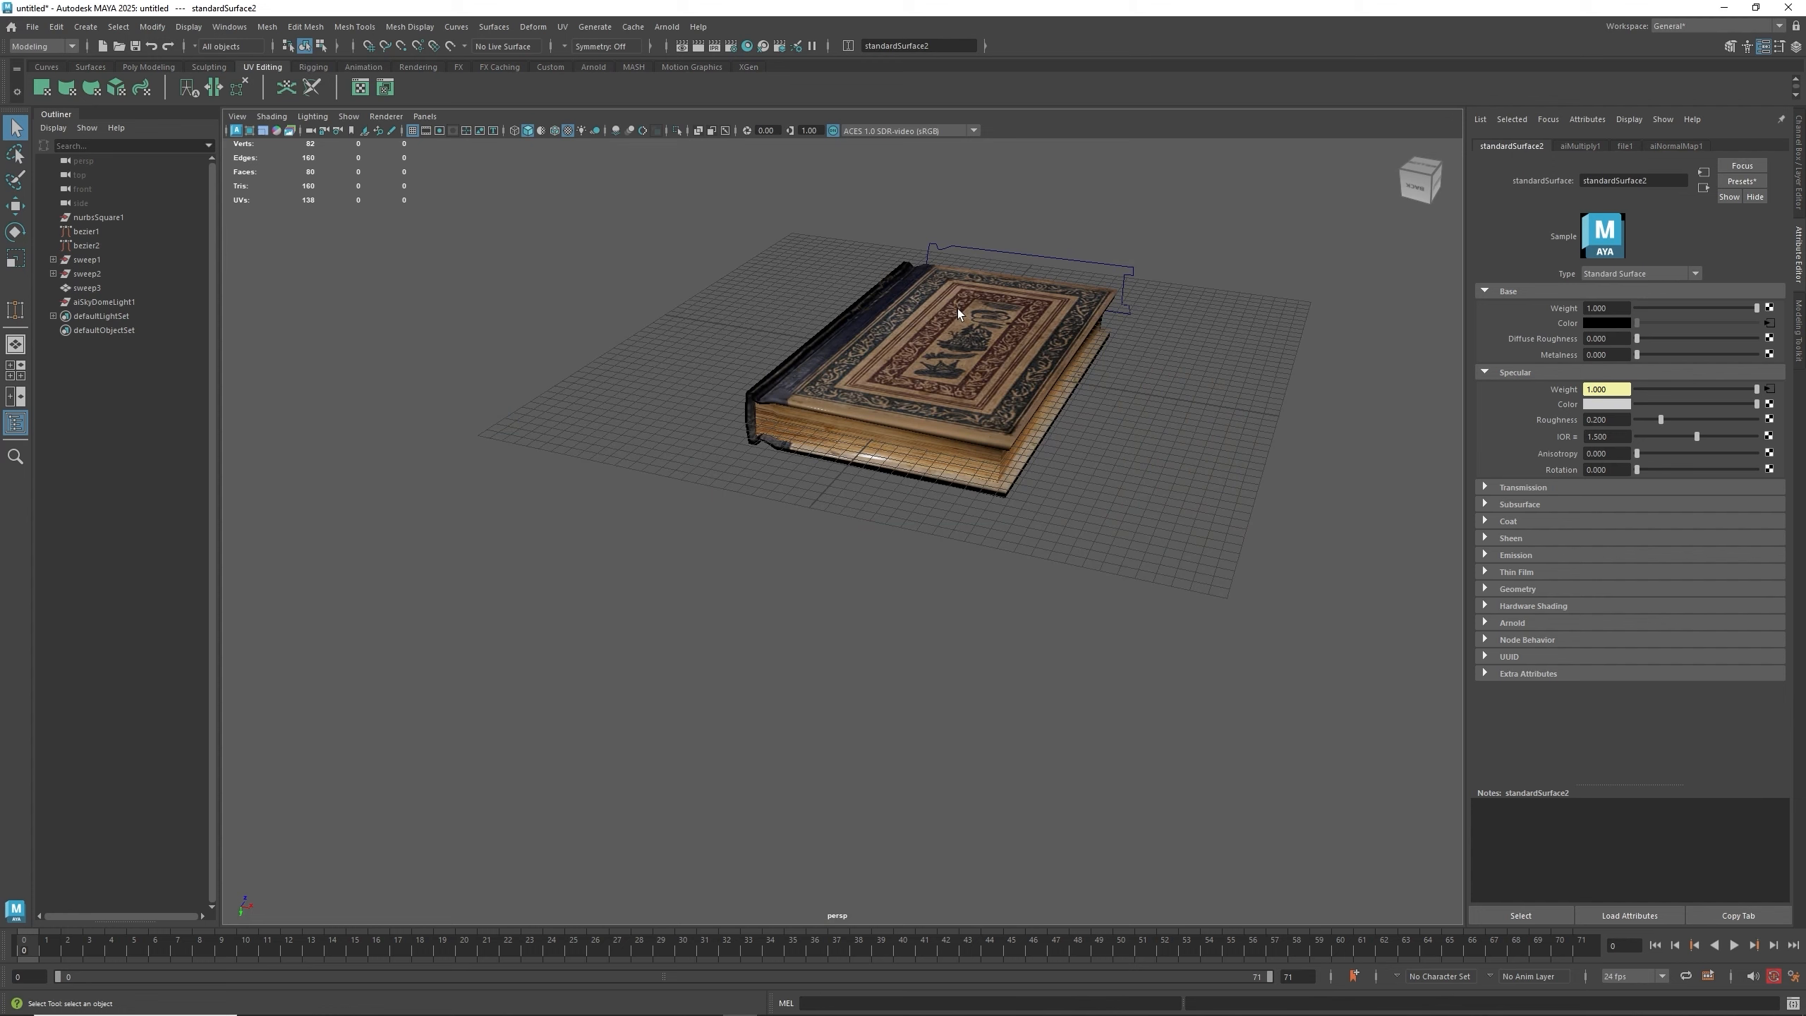
- Render the current frame of the book with Arnold to preview the material
alt+drag(957, 308, 813, 184)
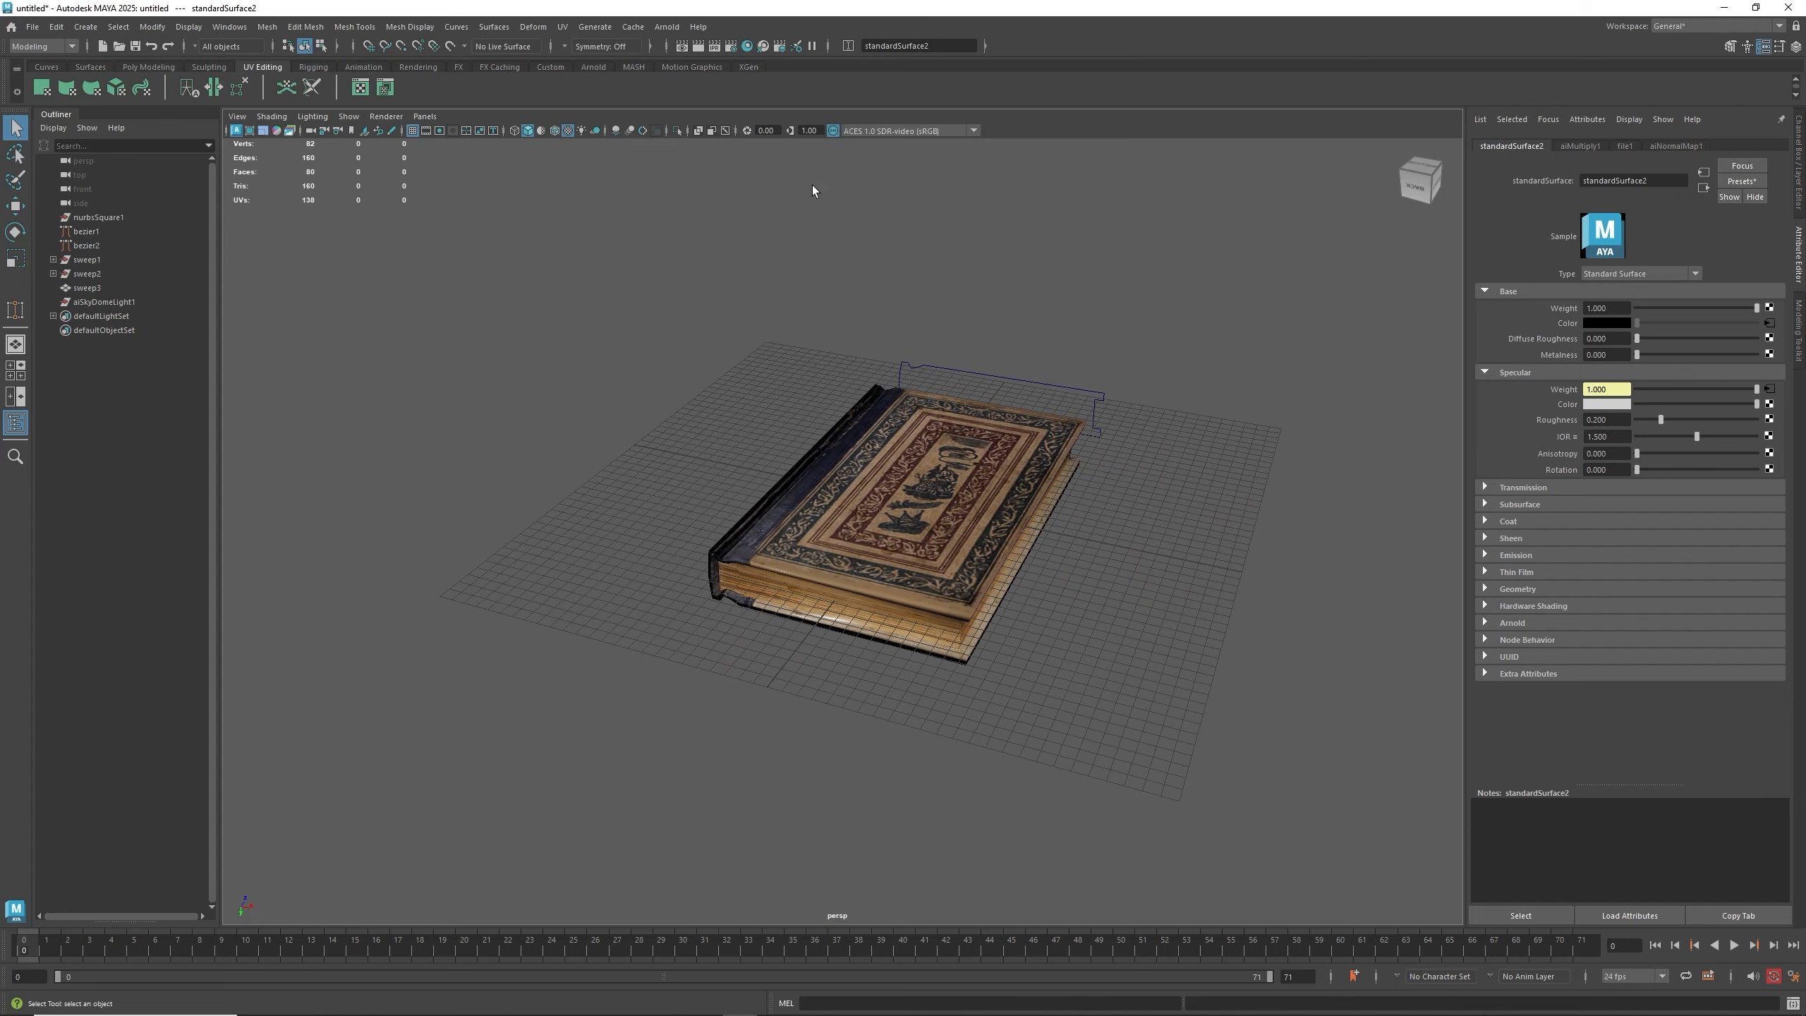
click(698, 48)
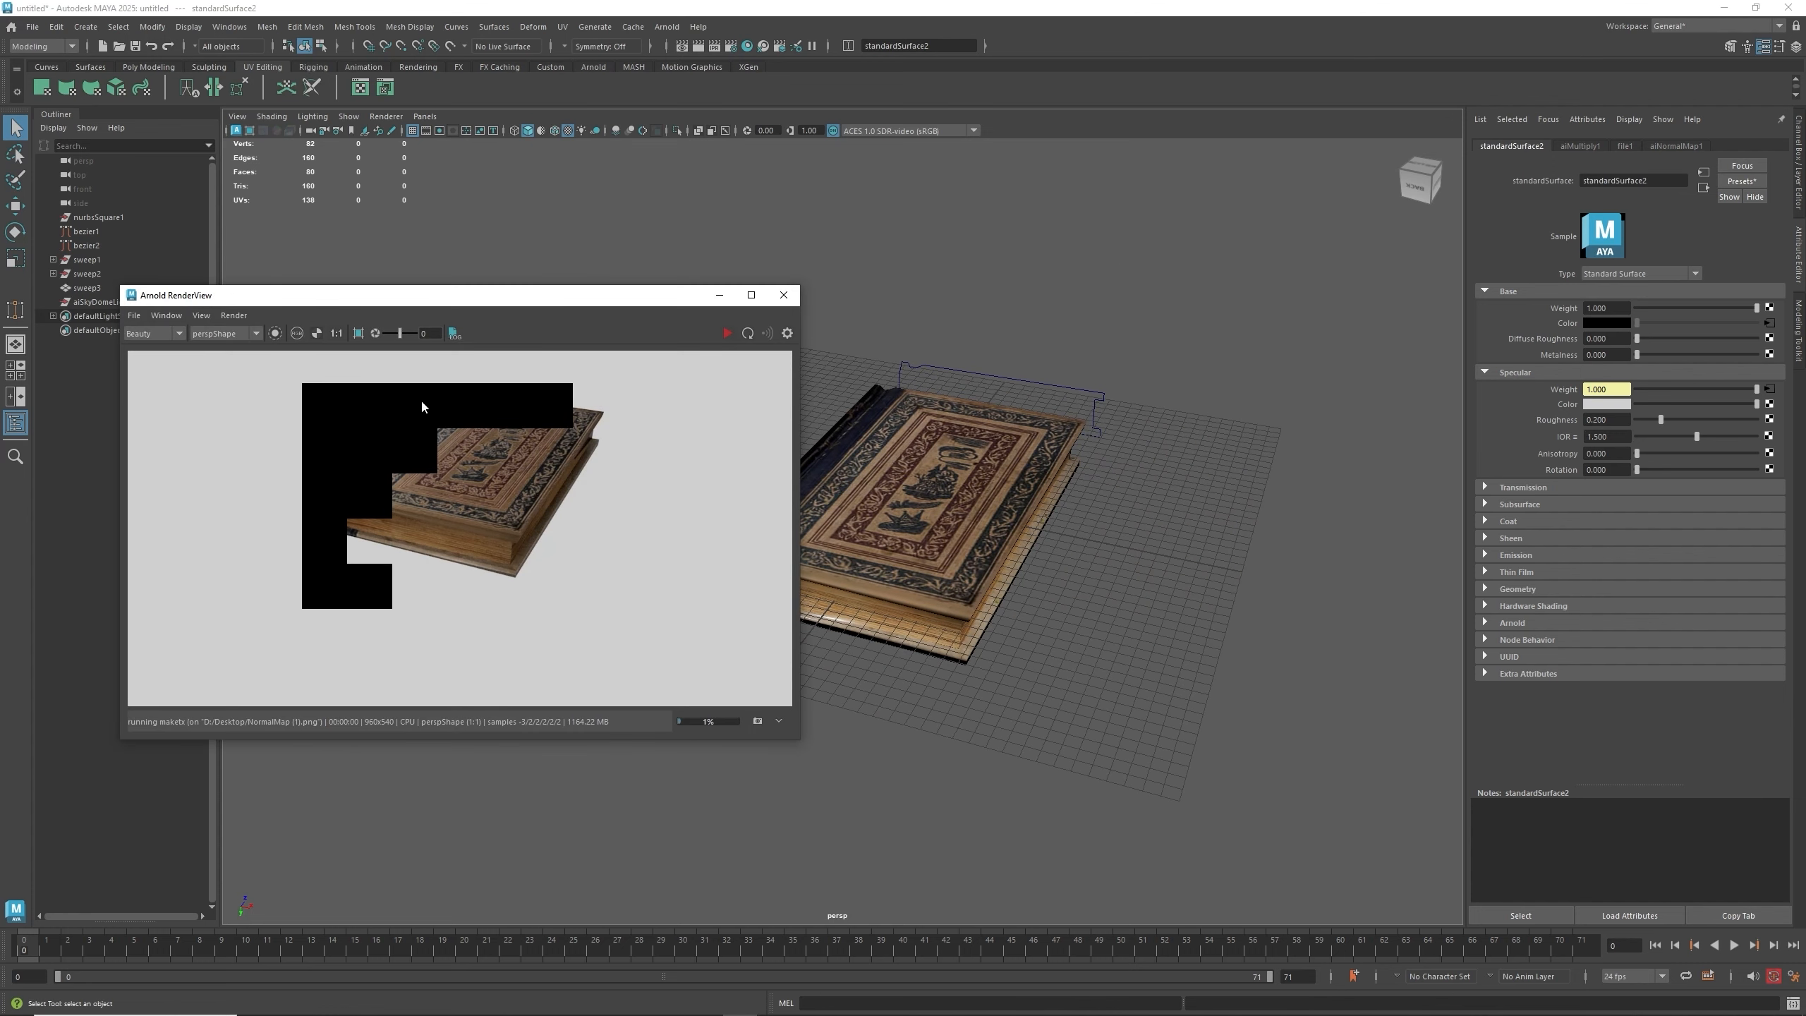